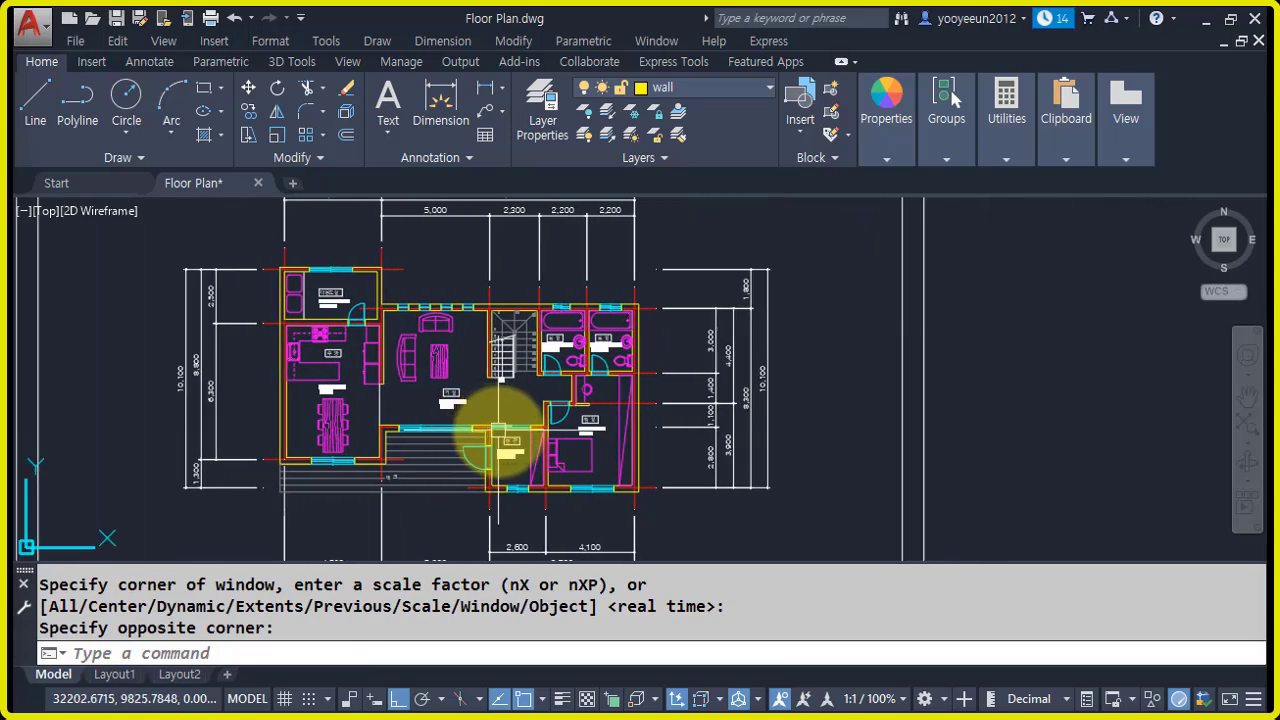
- Zoom a window onto the floor plan and examine its rooms, entrance label and surrounding dimensions
key("Return")
left_click(263, 240)
left_click(655, 488)
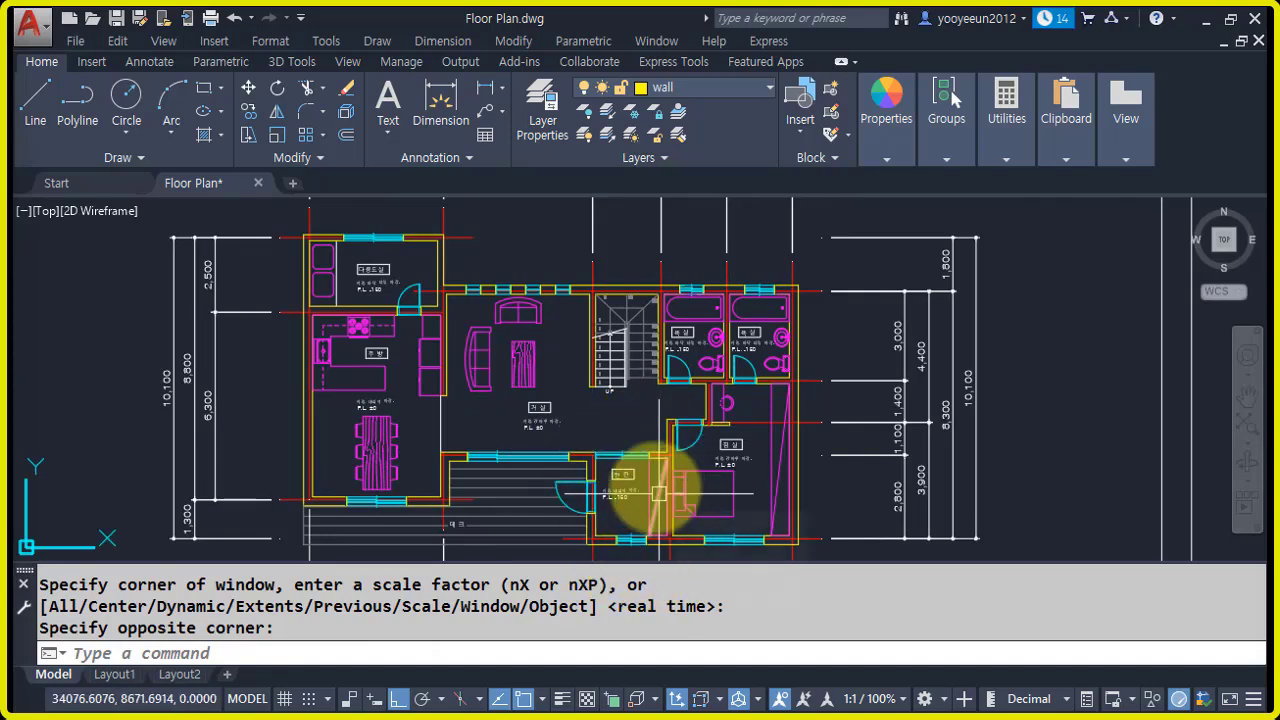
scroll(655, 486, "down", 4)
mouse_move(649, 484)
middle_mouse_down()
mouse_move(638, 445)
mouse_move(652, 504)
middle_mouse_up()
scroll(635, 451, "up", 6)
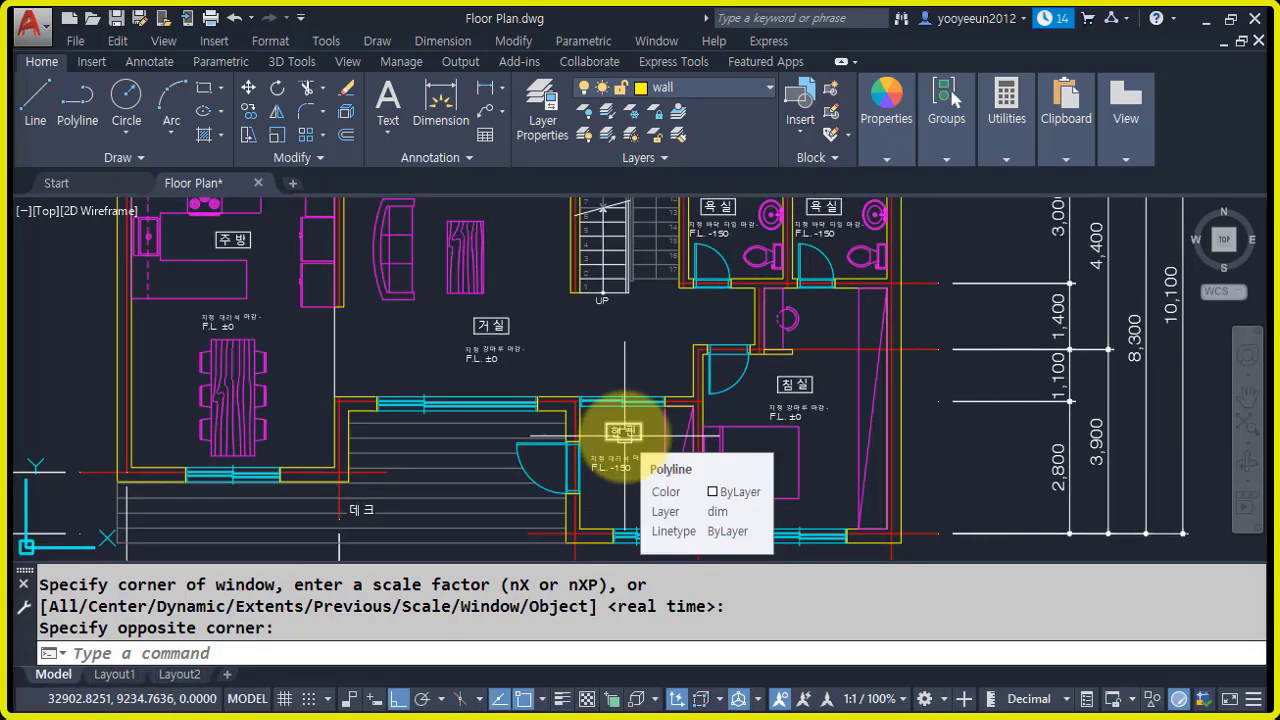
scroll(623, 430, "down", 3)
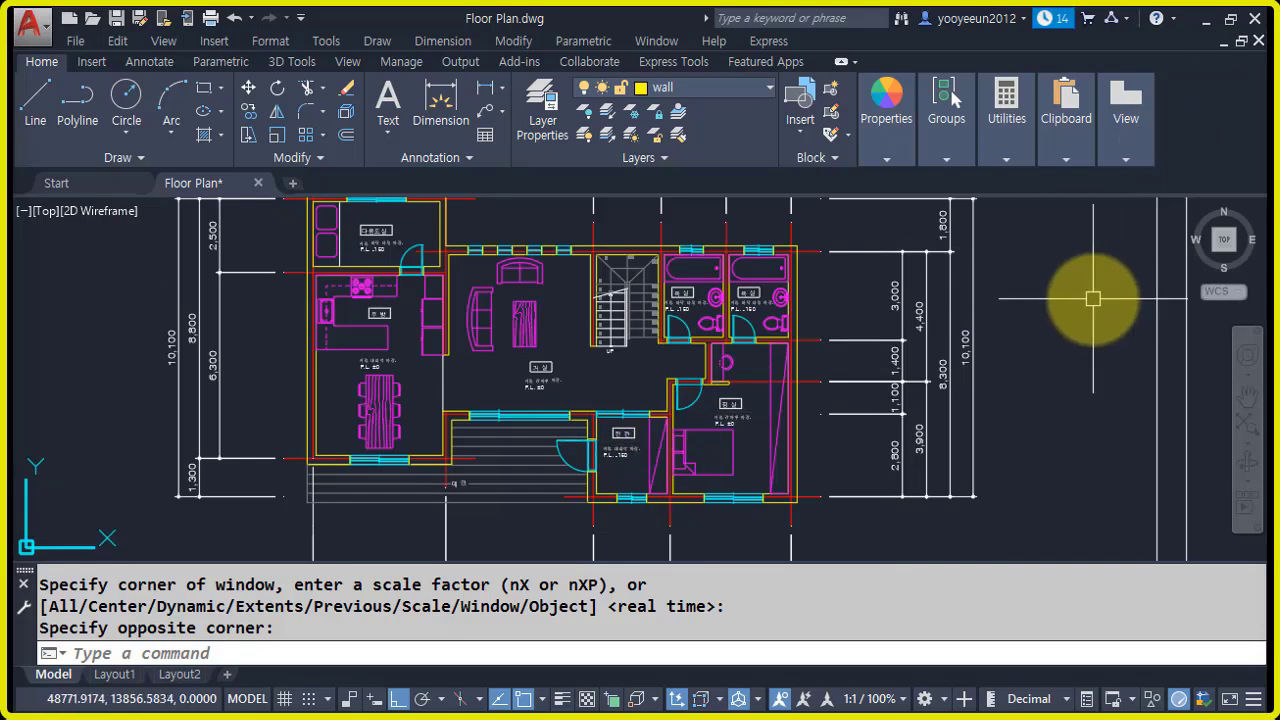
scroll(762, 410, "down", 3)
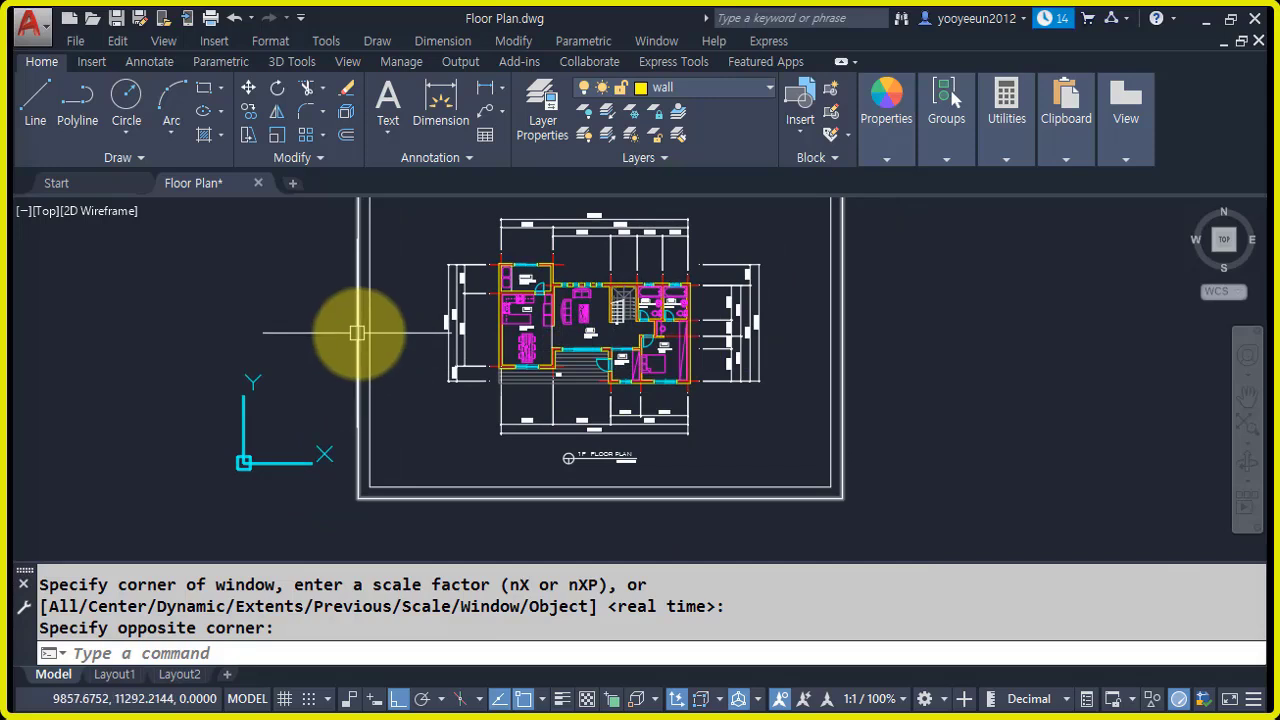
- Examine the sheet border, the plan title and the entrance and bedroom area of the 1F floor plan
middle_click_drag(629, 338, 625, 375)
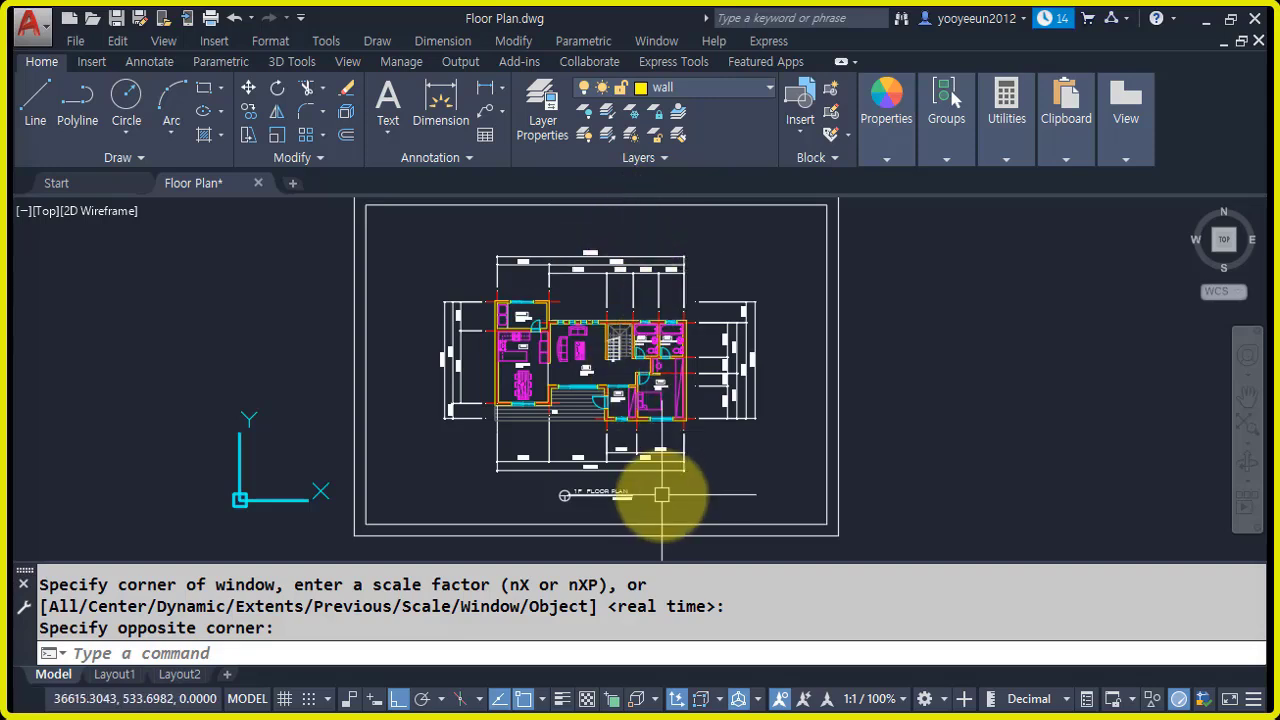
scroll(566, 391, "up", 6)
middle_click_drag(570, 479, 500, 428)
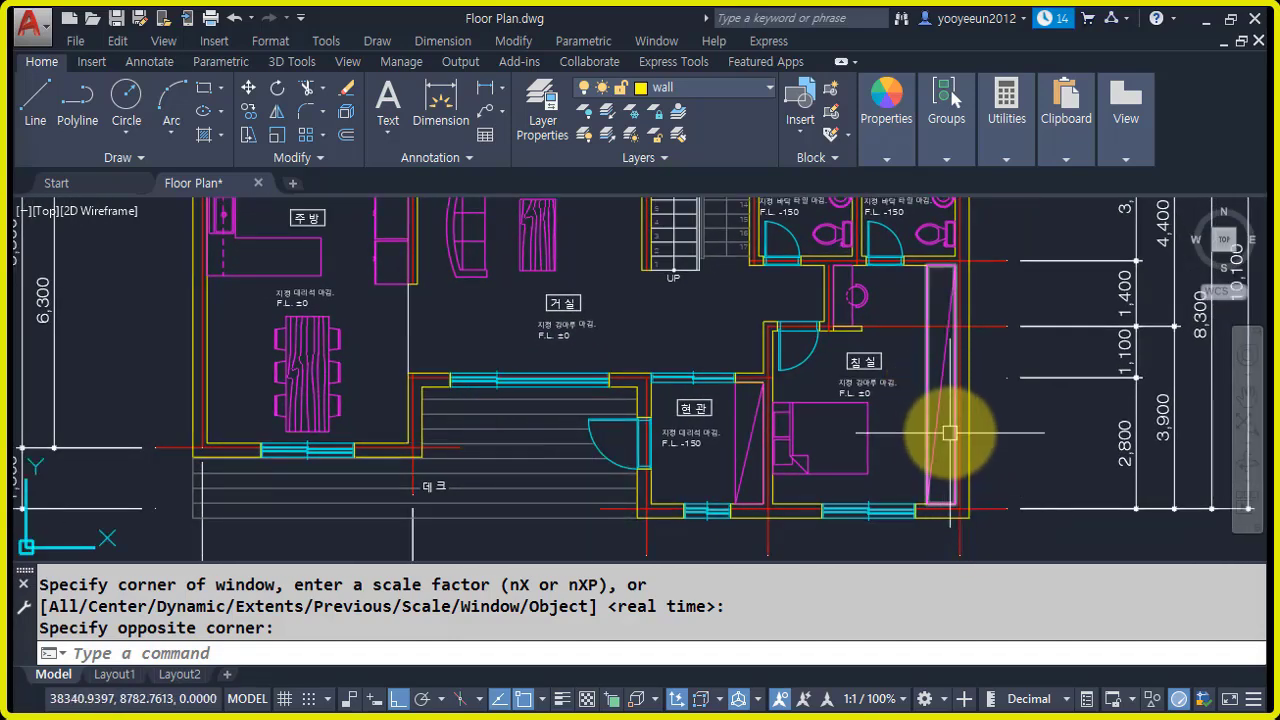
scroll(514, 306, "down", 6)
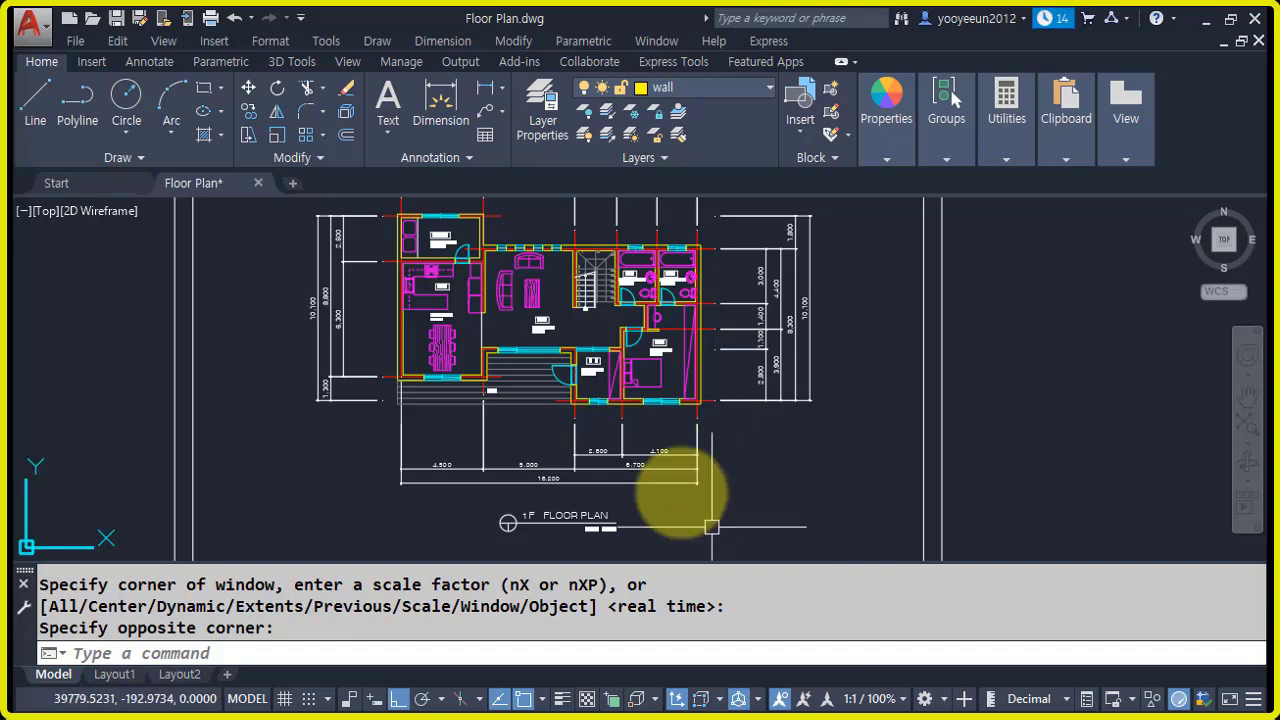
scroll(653, 443, "down", 3)
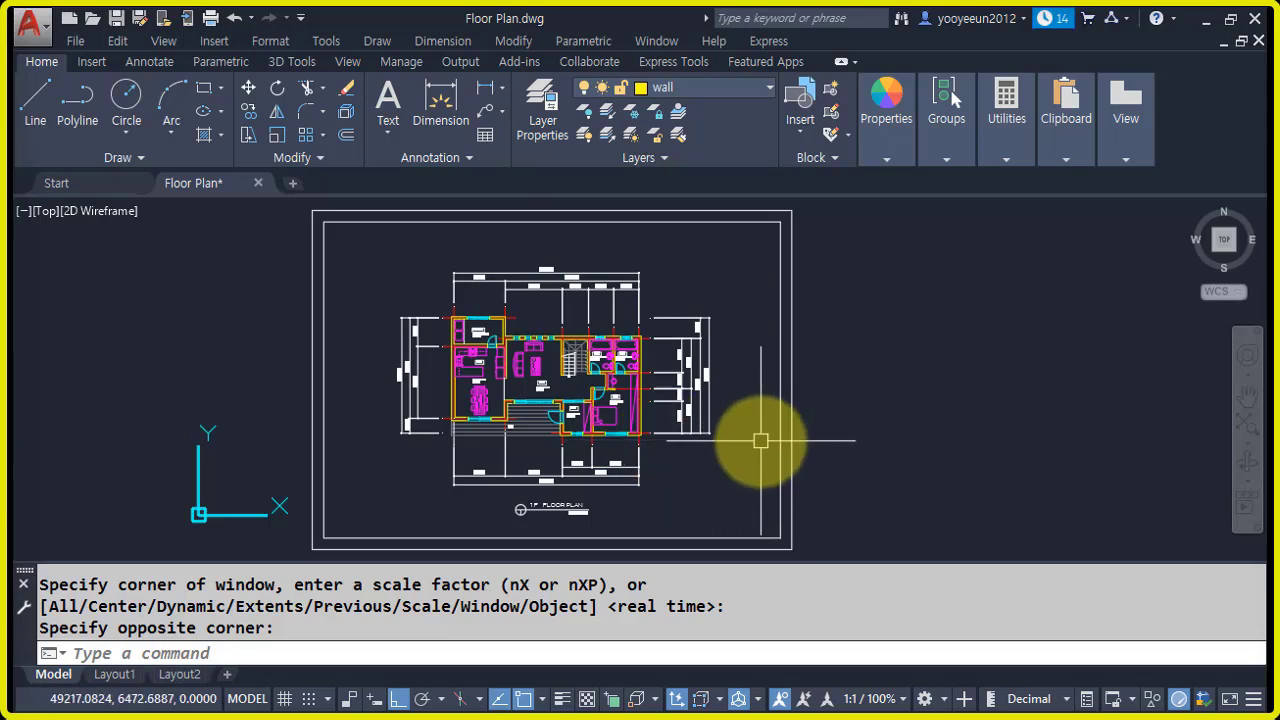
- Examine the staircase, the two bathrooms with their fixtures, and the walls around the bedroom
key("Escape")
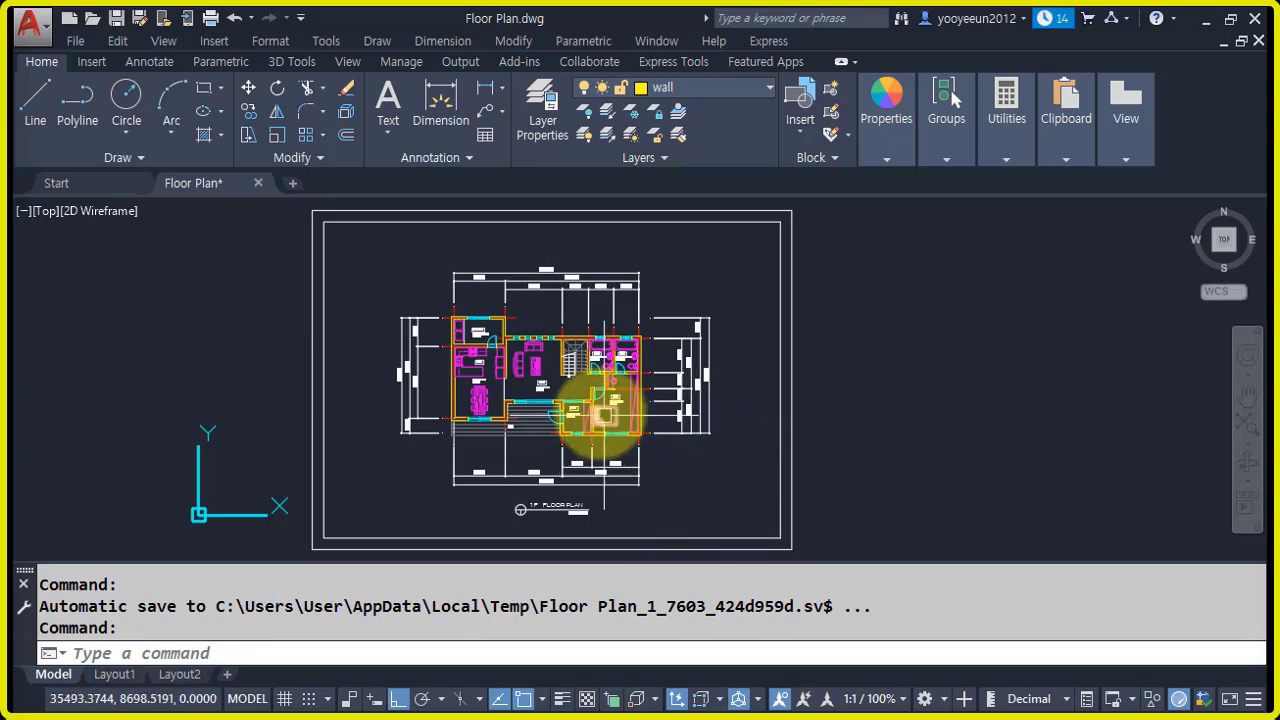
scroll(521, 370, "up", 4)
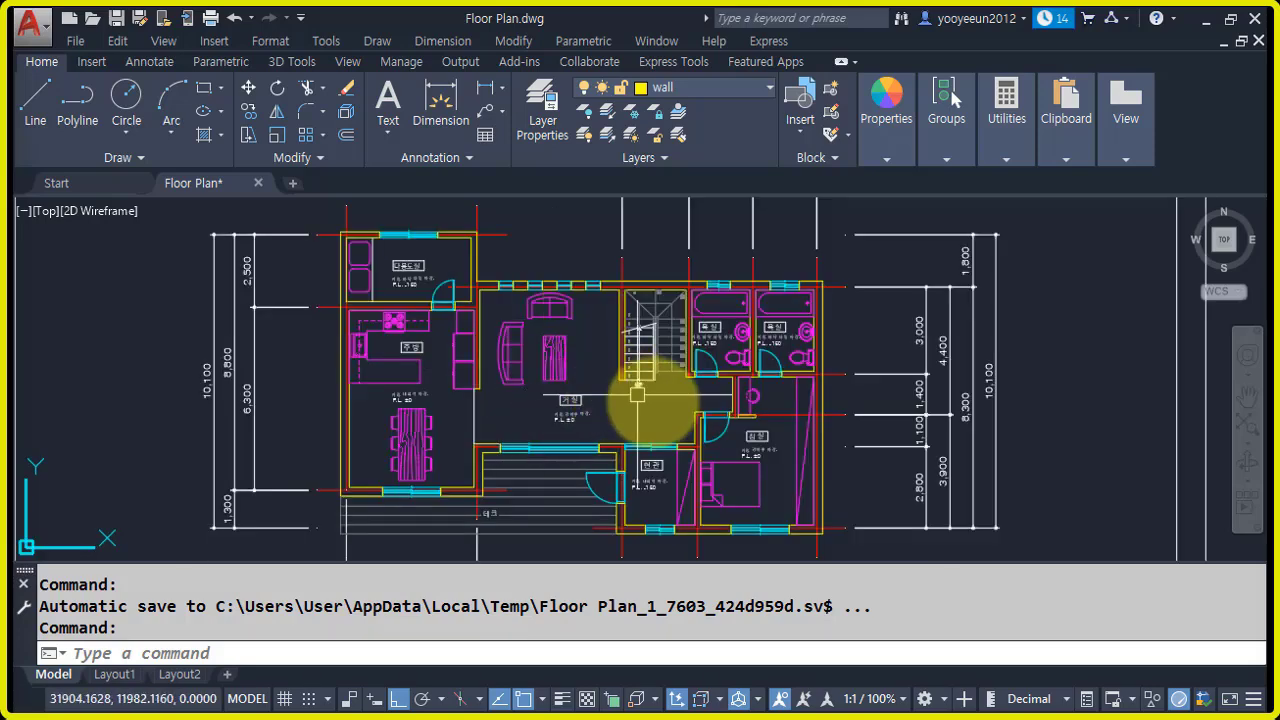
middle_click_drag(620, 383, 615, 387)
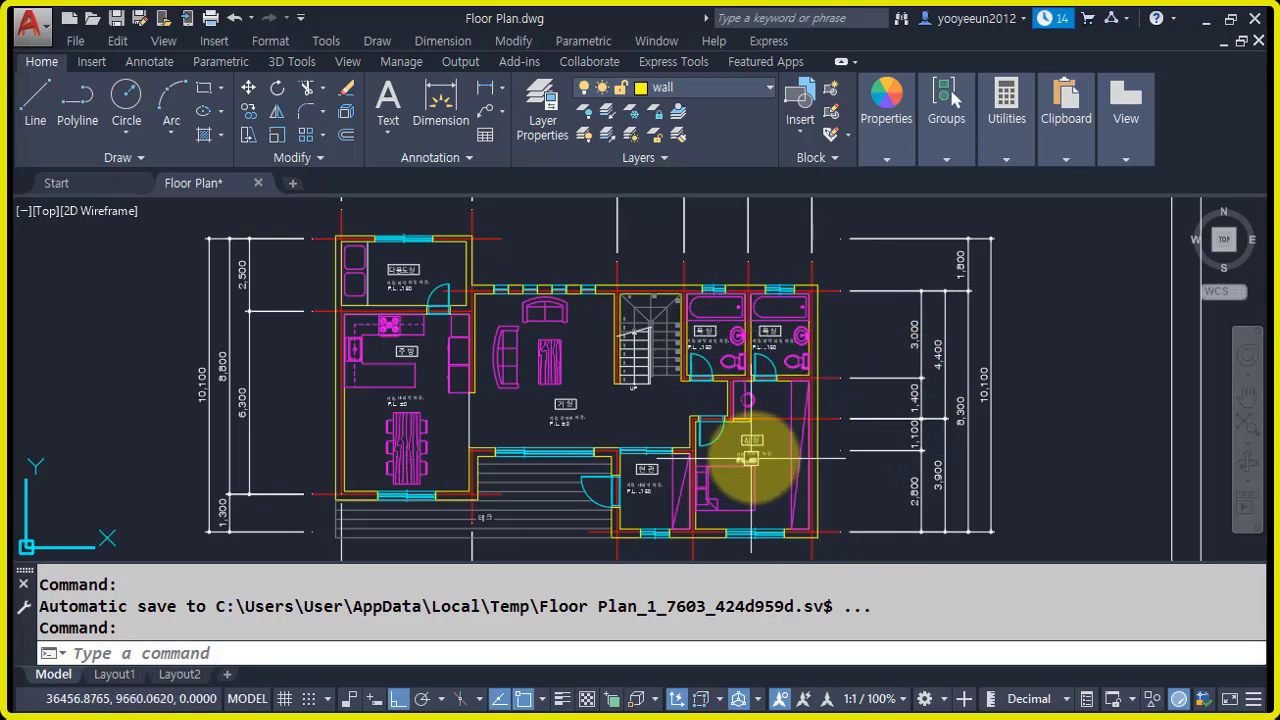
scroll(749, 451, "up", 4)
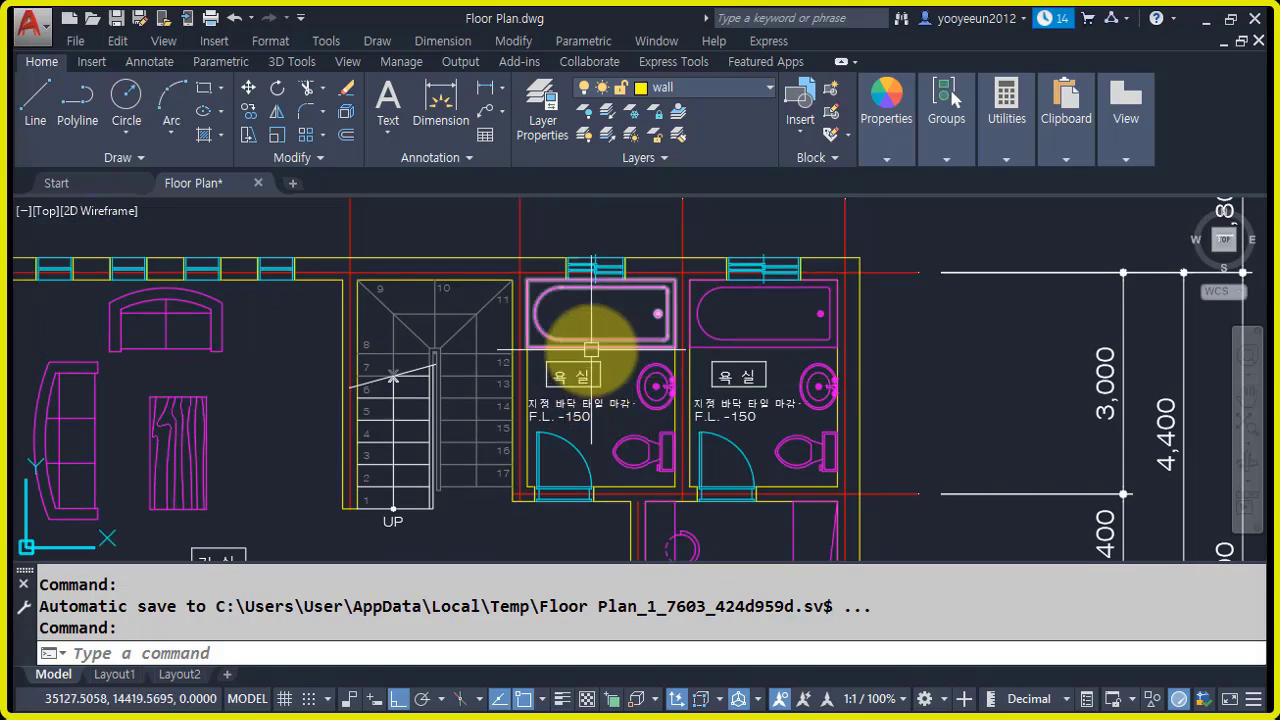
scroll(588, 352, "down", 2)
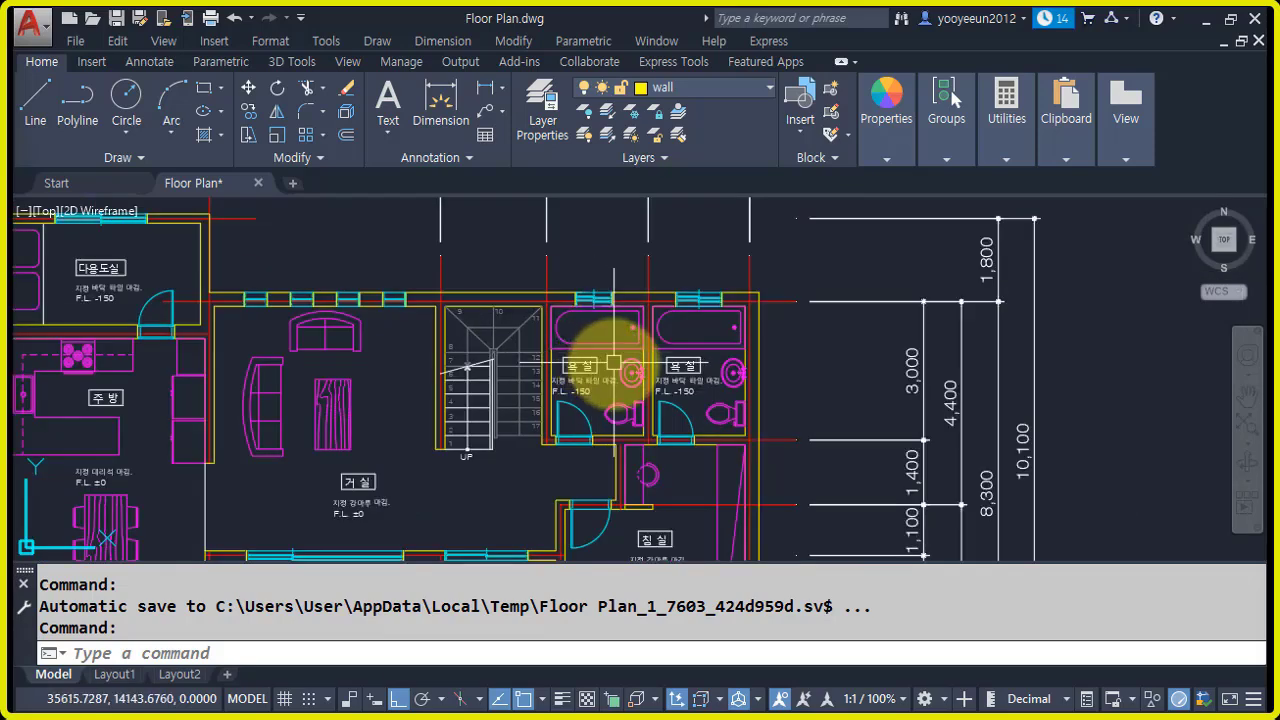
mouse_move(657, 480)
middle_mouse_down()
mouse_move(723, 366)
mouse_move(719, 380)
middle_mouse_up()
scroll(714, 380, "down", 2)
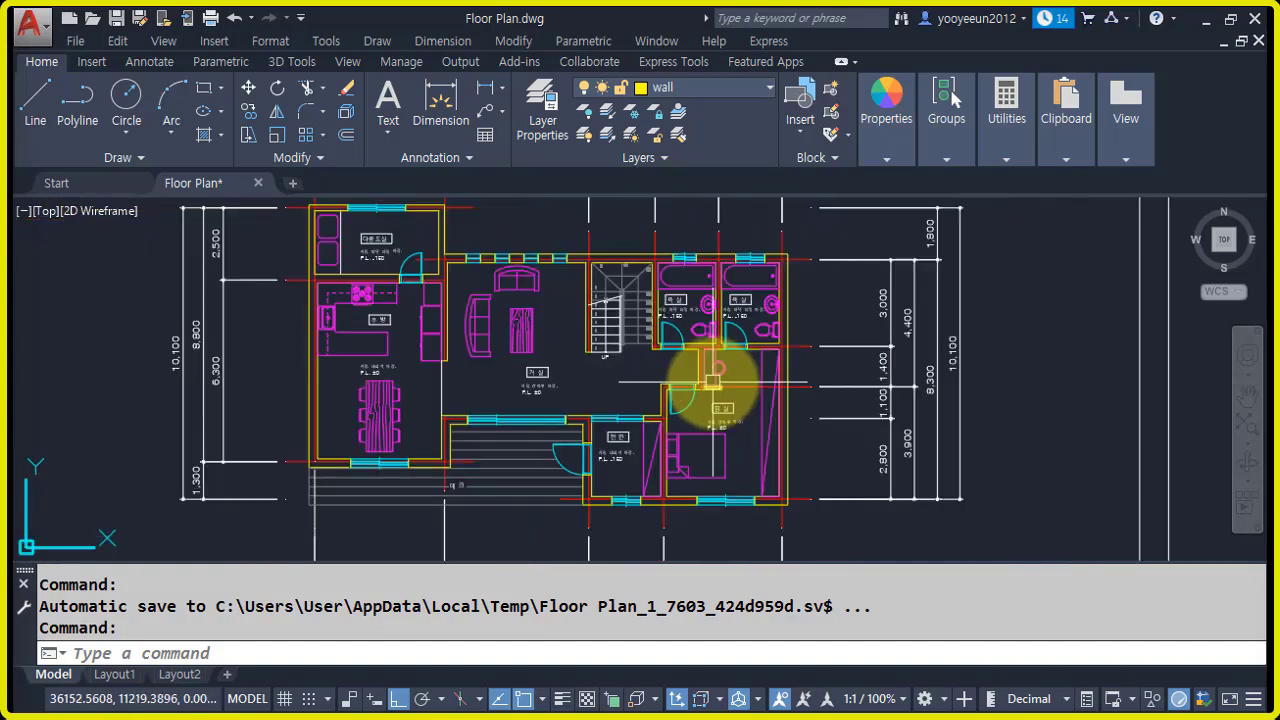
scroll(700, 381, "down", 1)
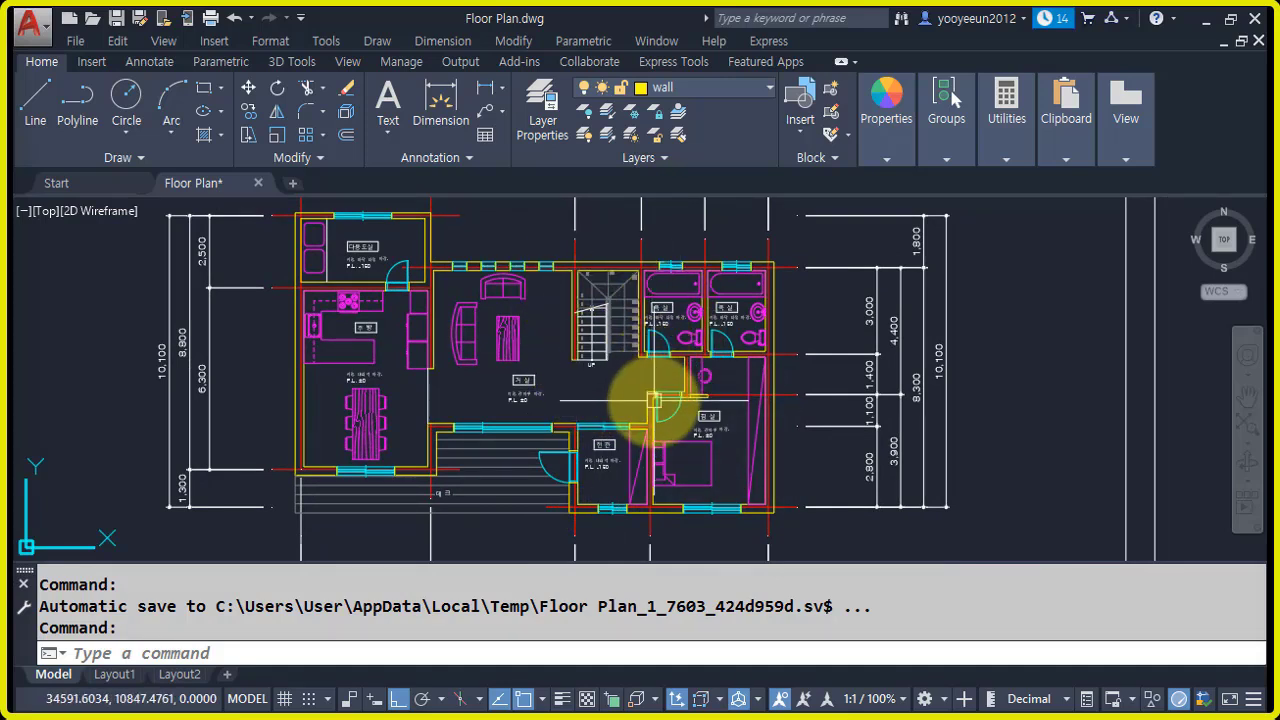
mouse_move(651, 397)
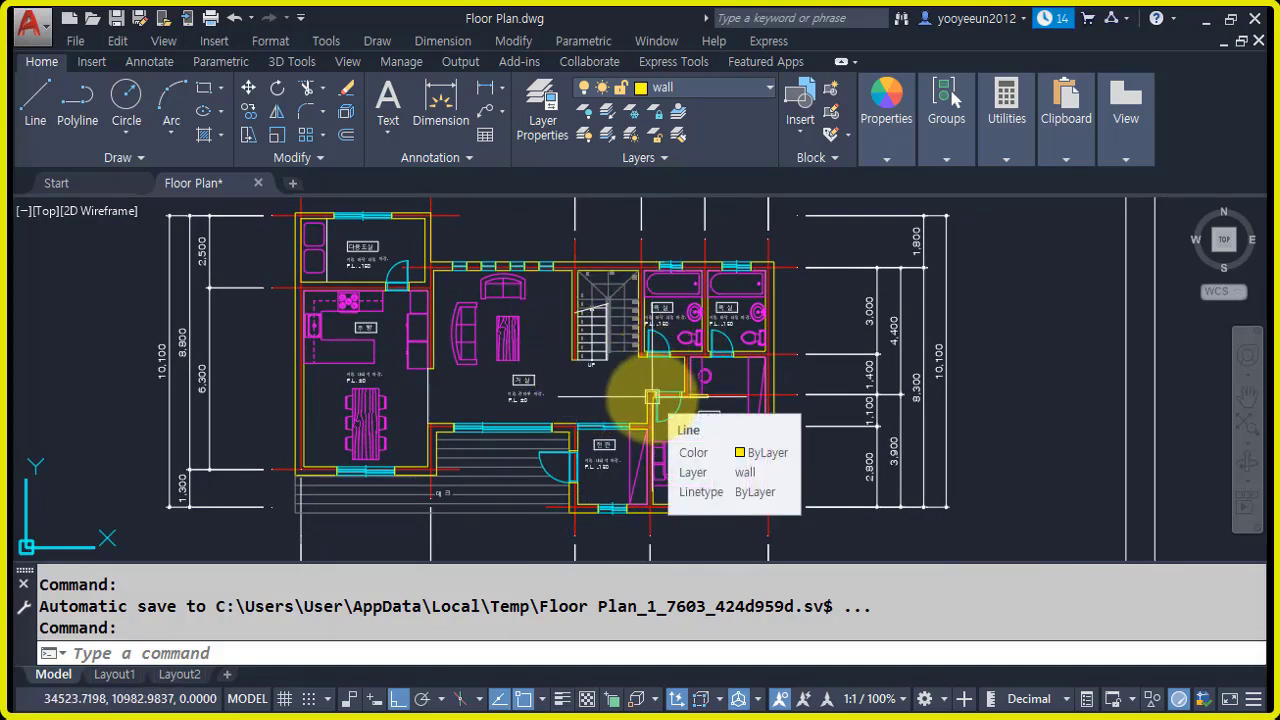
mouse_move(720, 407)
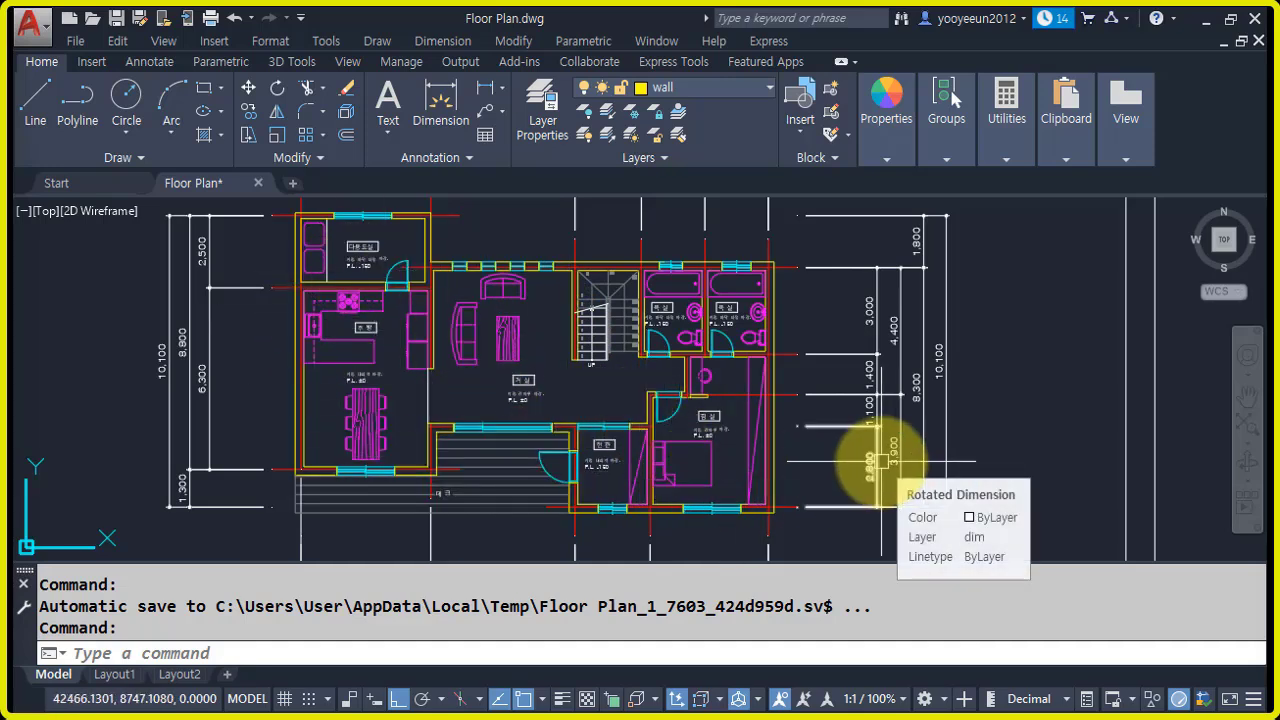
- Zoom to the drawing's extents and select the double rectangular sheet border around the floor plan
type("z")
key("Return")
type("e")
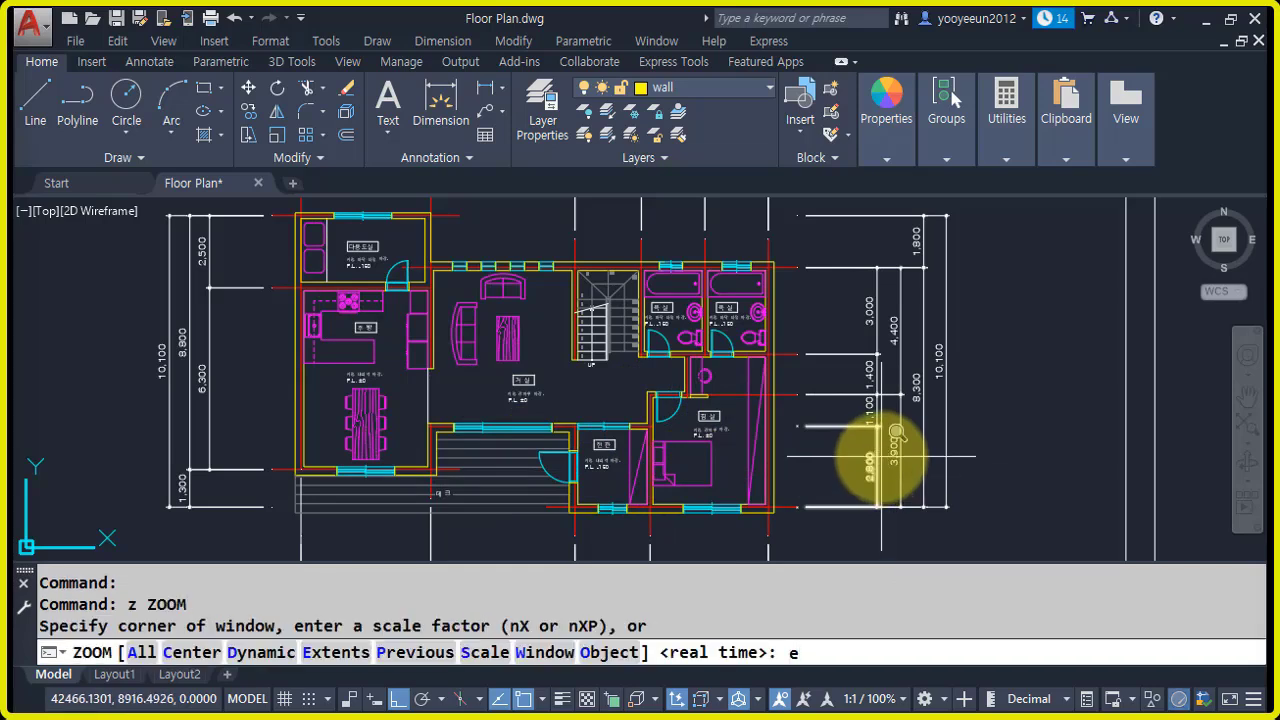
key("Return")
scroll(678, 492, "up", 2)
middle_click_drag(637, 385, 599, 348)
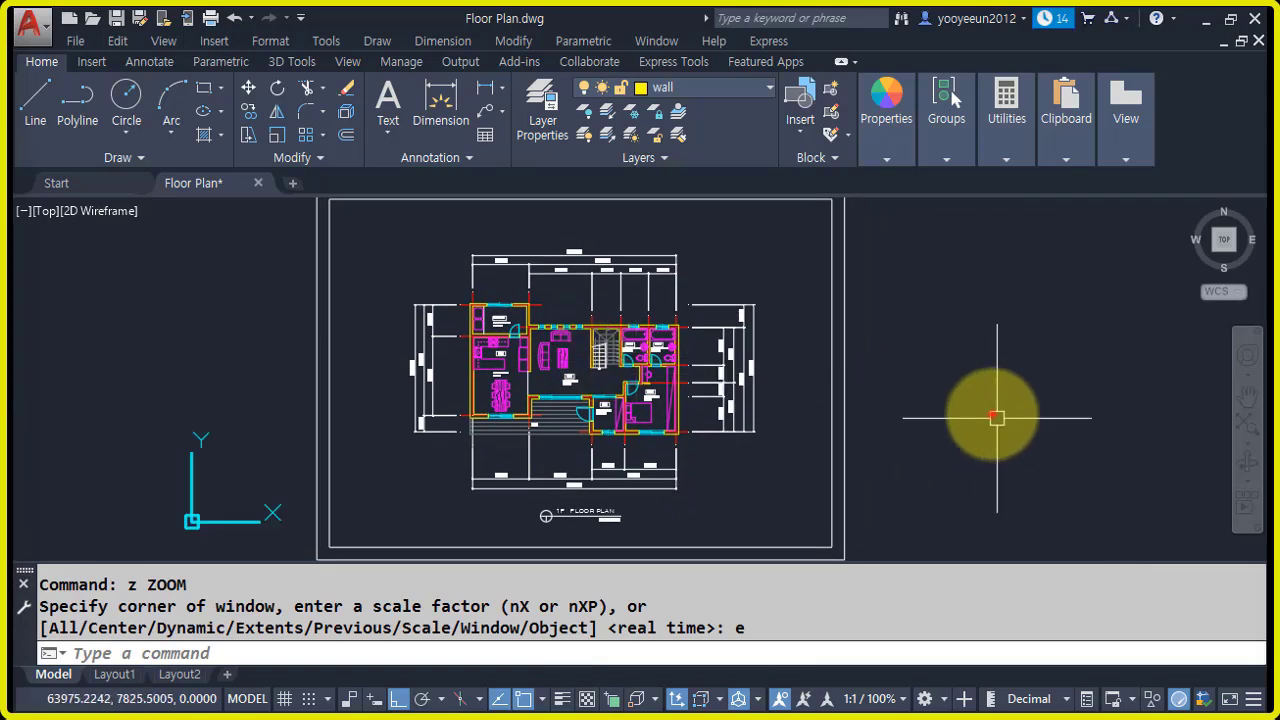
left_click(996, 423)
left_click(809, 337)
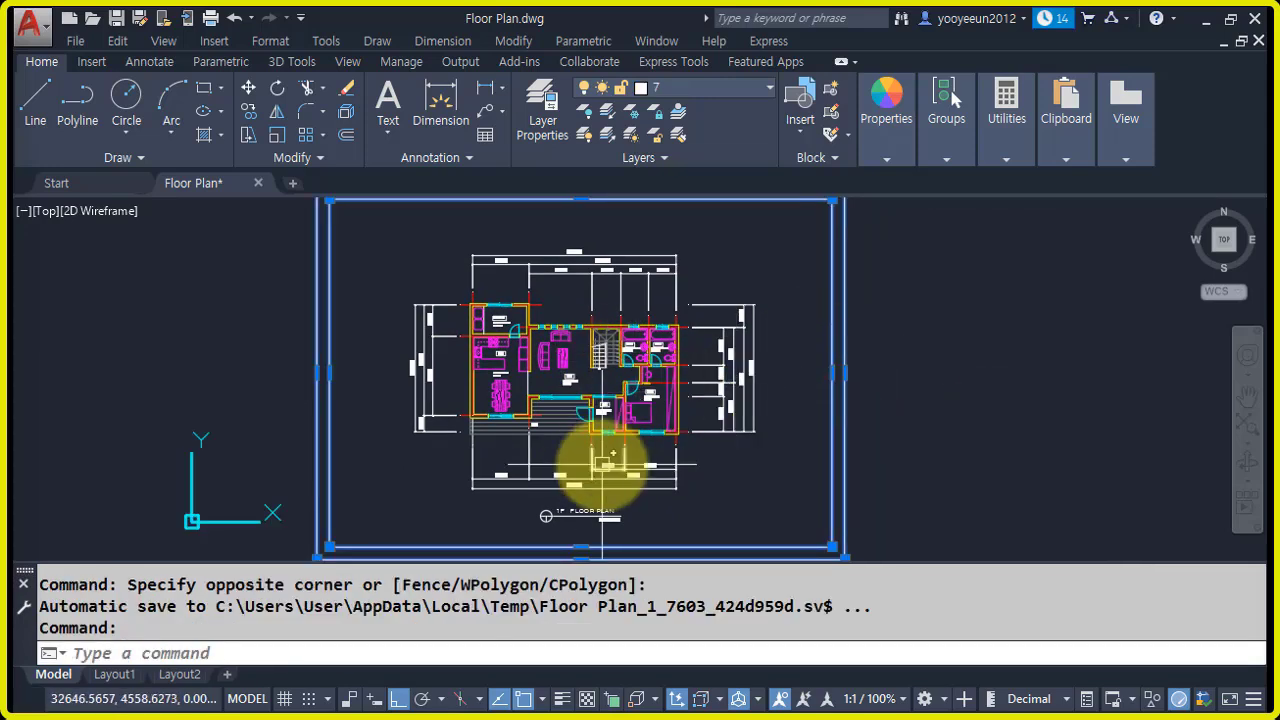
- Select the red centre line through the utility room's upper wall, clear it, and check the room's inner wall line the same way
scroll(443, 286, "up", 5)
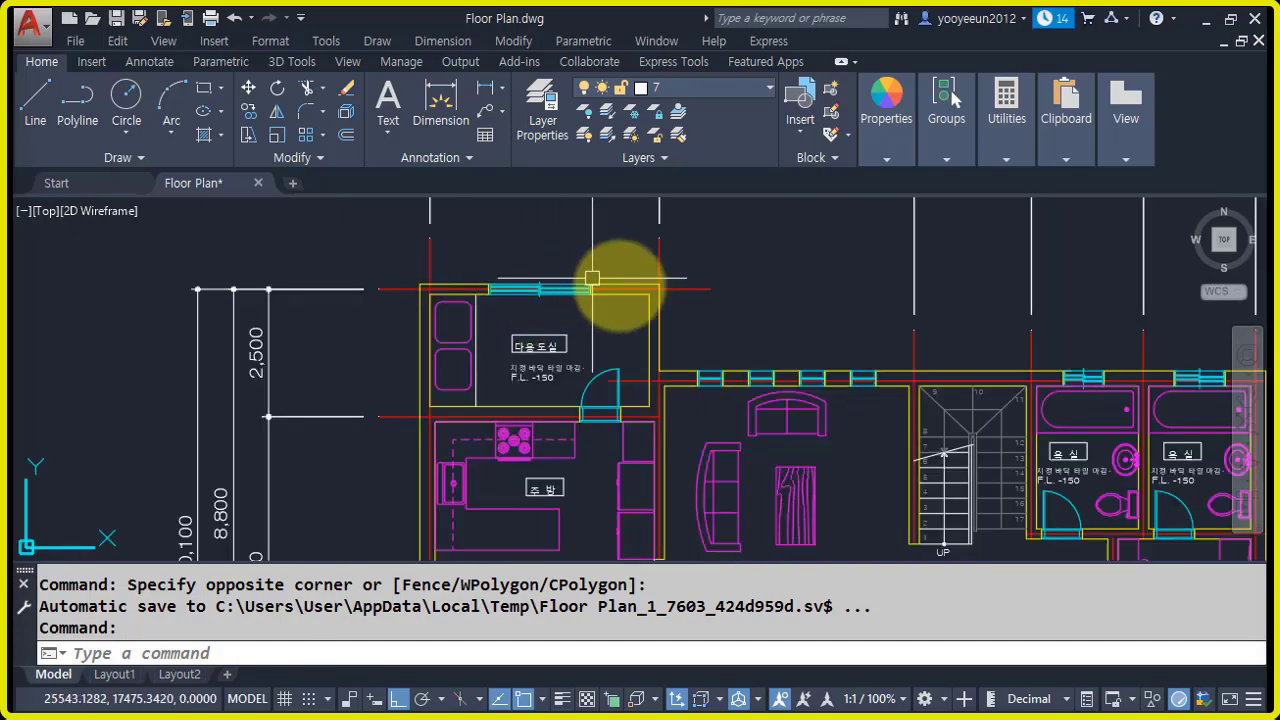
left_click(699, 289)
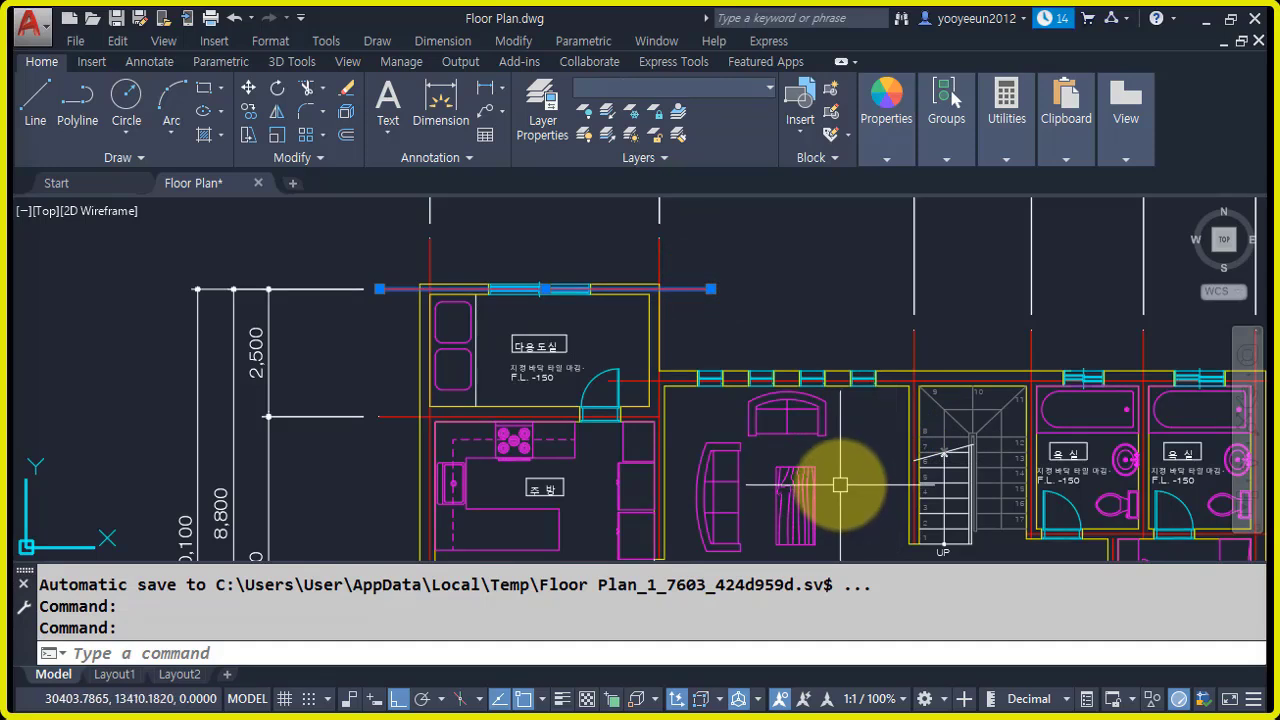
key("Escape")
left_click(647, 327)
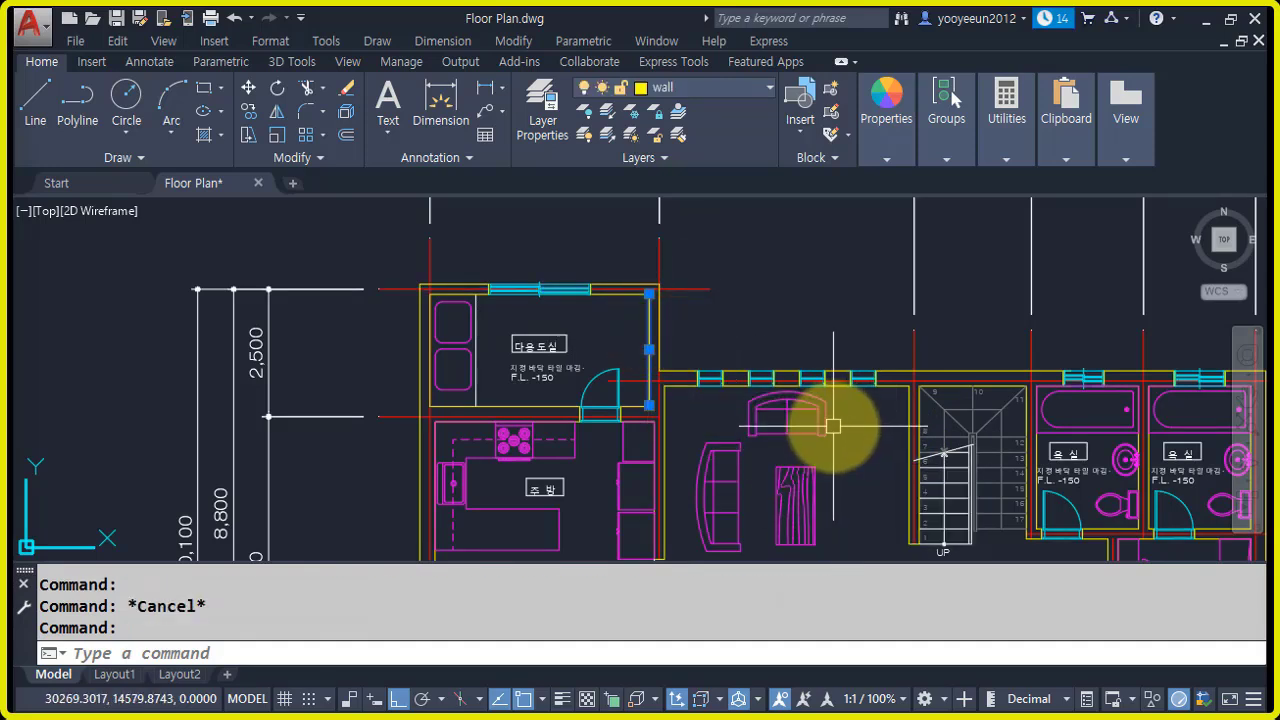
key("Escape")
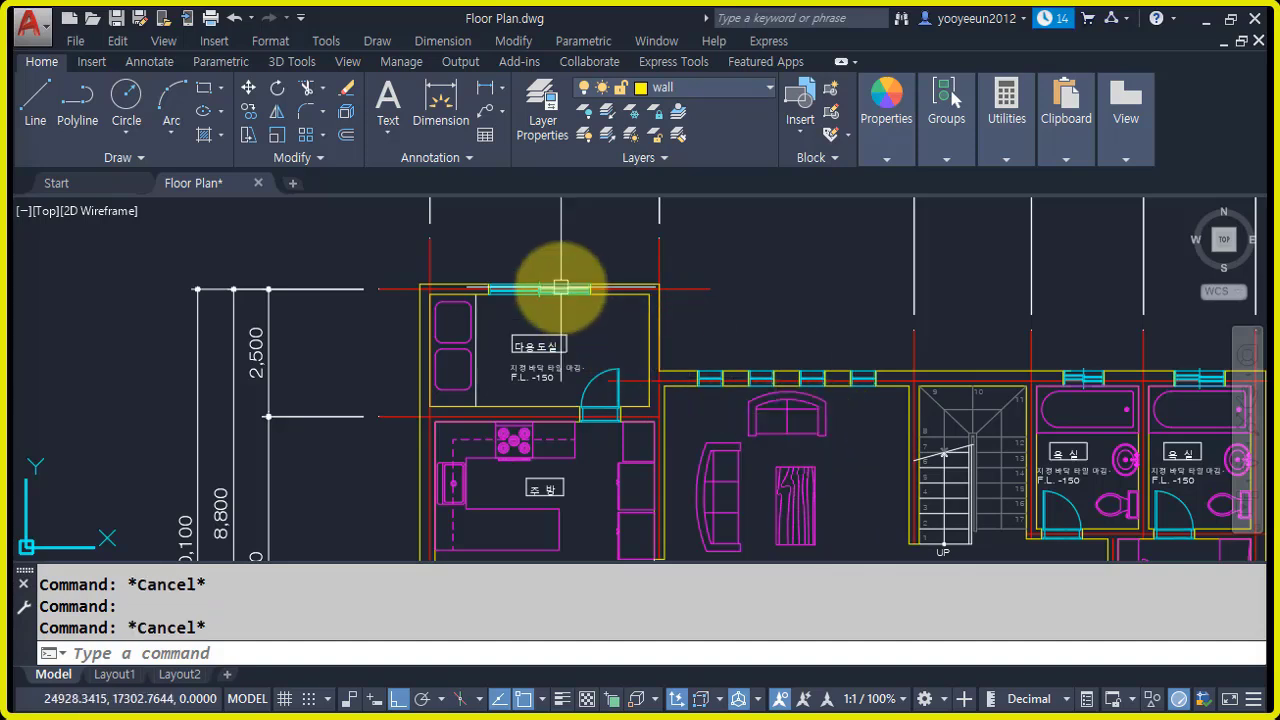
- Examine the utility room's window and its door to the kitchen at close range
scroll(517, 282, "up", 4)
scroll(495, 260, "up", 4)
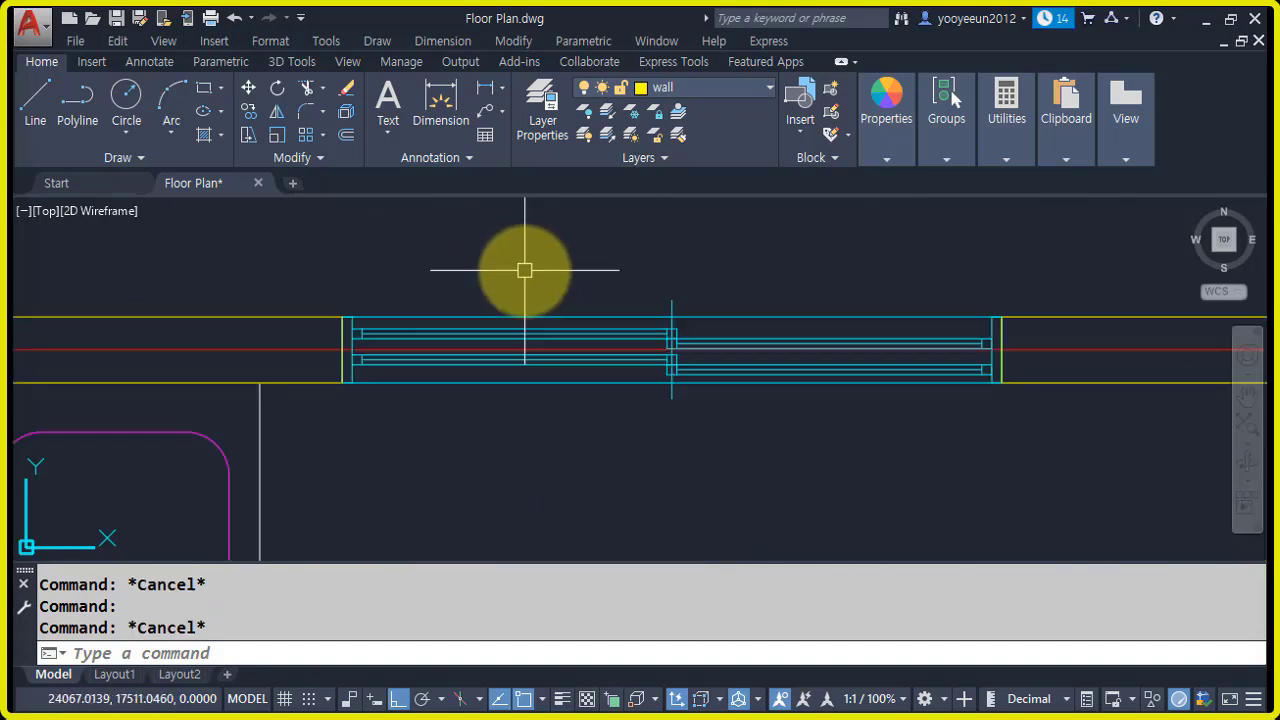
scroll(980, 402, "down", 5)
scroll(786, 294, "up", 5)
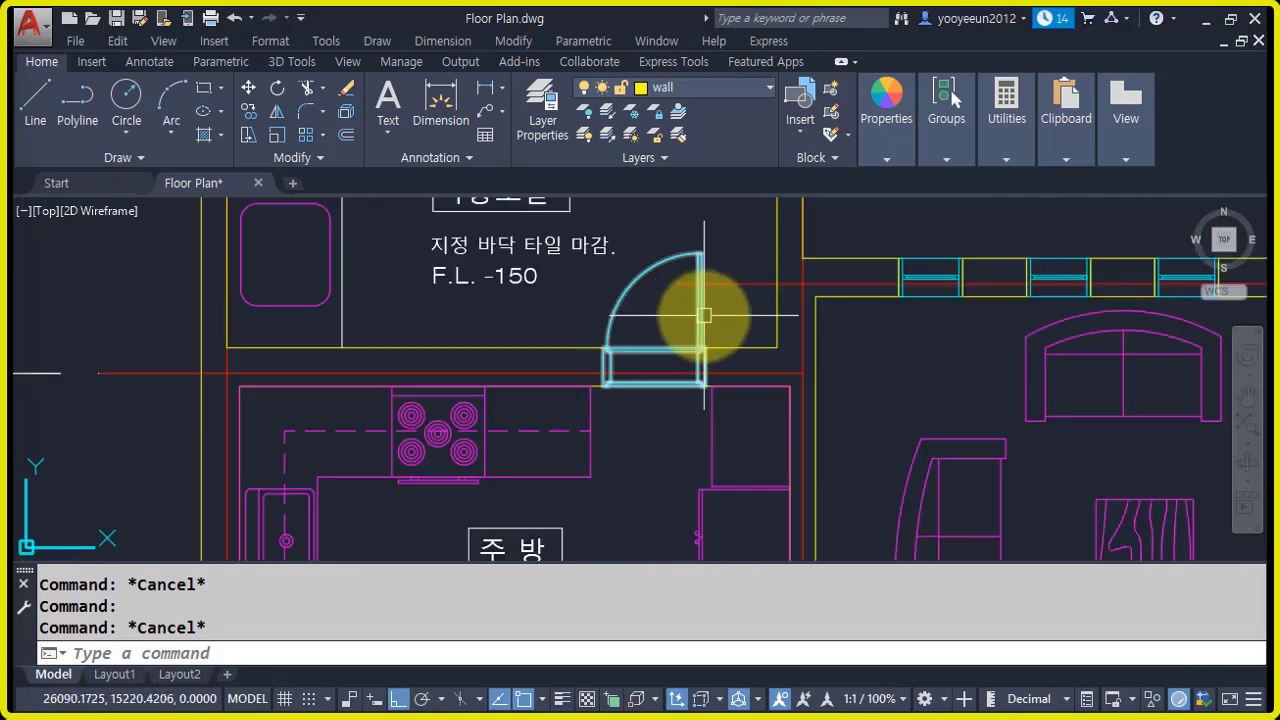
scroll(704, 316, "down", 5)
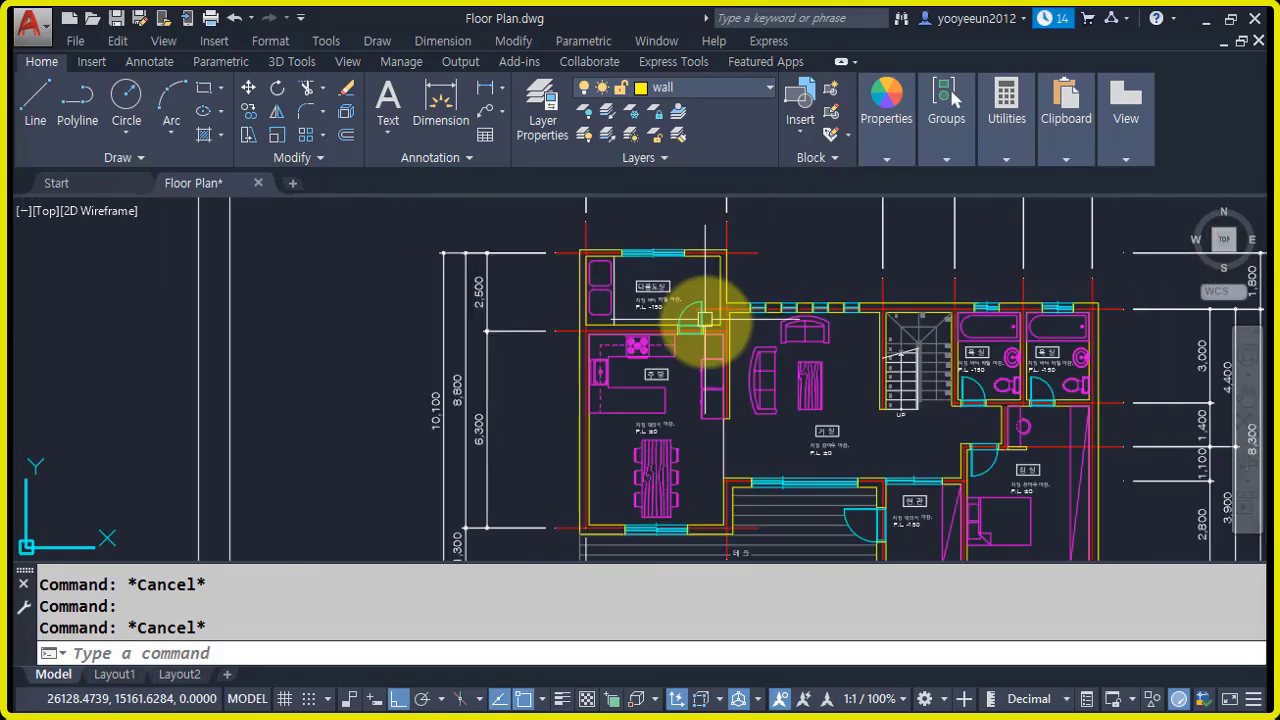
- Examine the room-name, finish and floor-level labels in the living room and entrance, and the overall dimensions
middle_click_drag(857, 386, 691, 341)
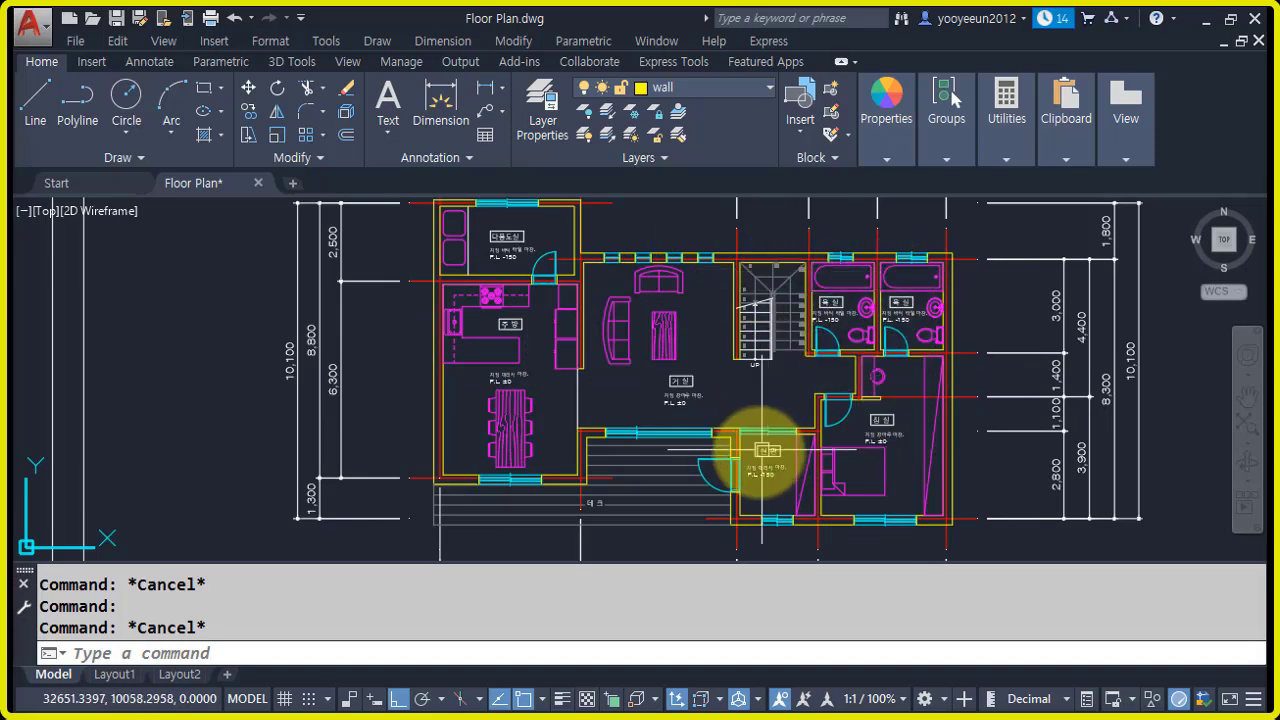
scroll(650, 375, "up", 4)
middle_click_drag(810, 445, 751, 439)
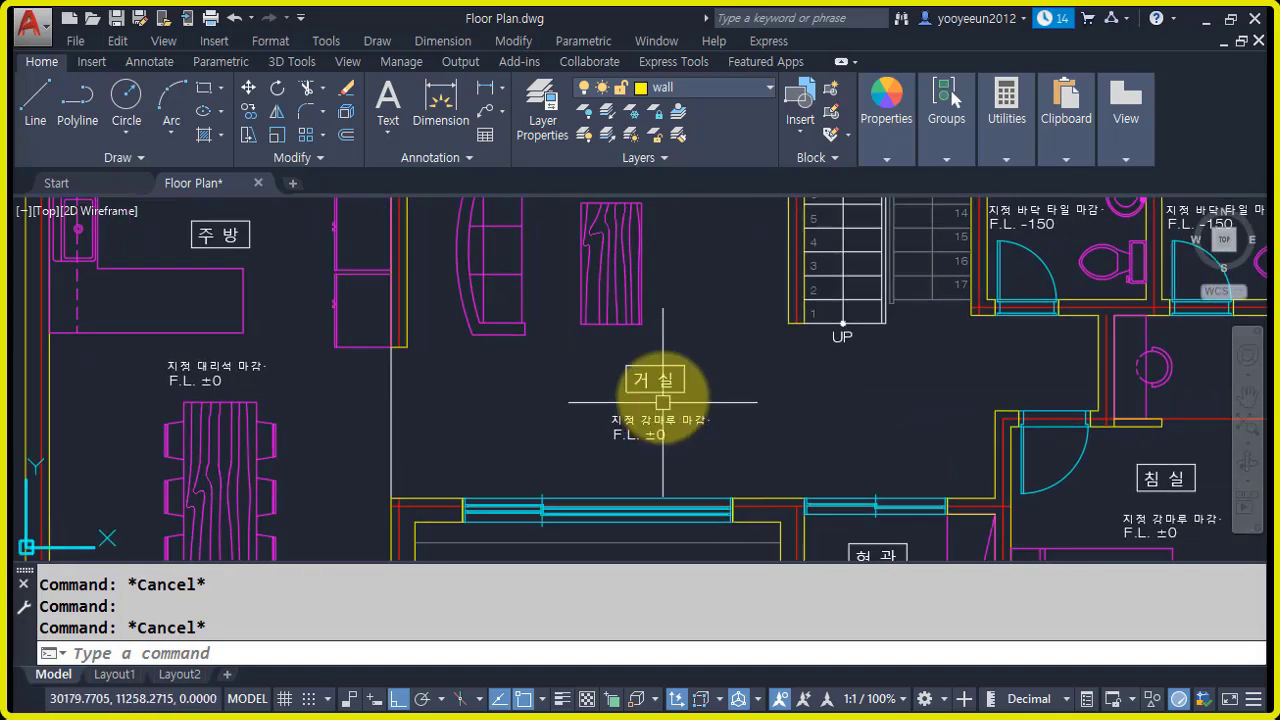
mouse_move(666, 443)
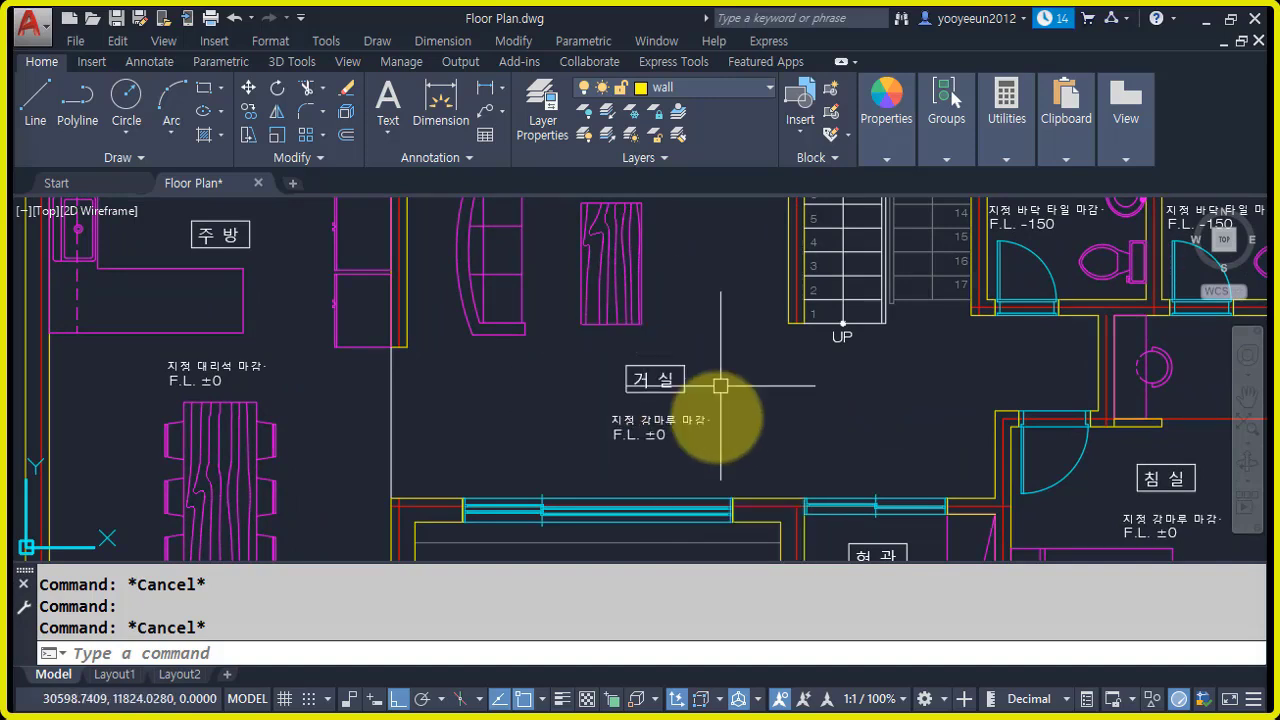
scroll(690, 398, "down", 3)
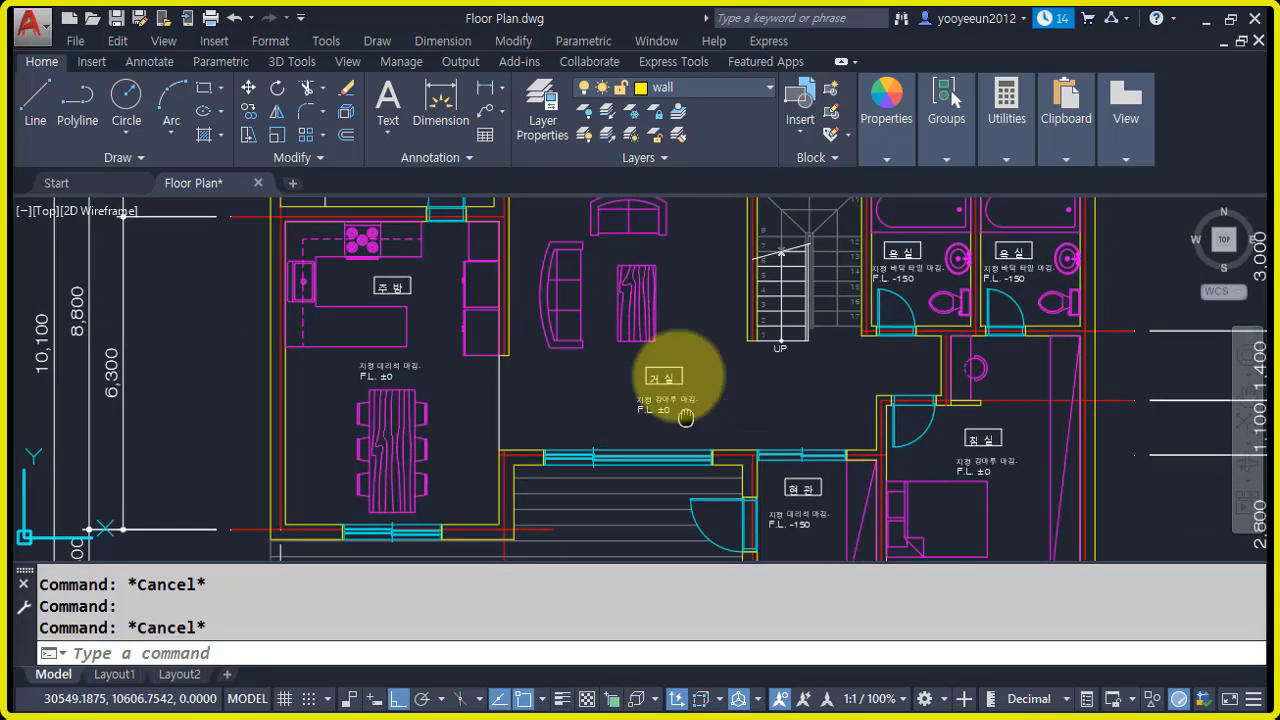
middle_click_drag(697, 400, 674, 314)
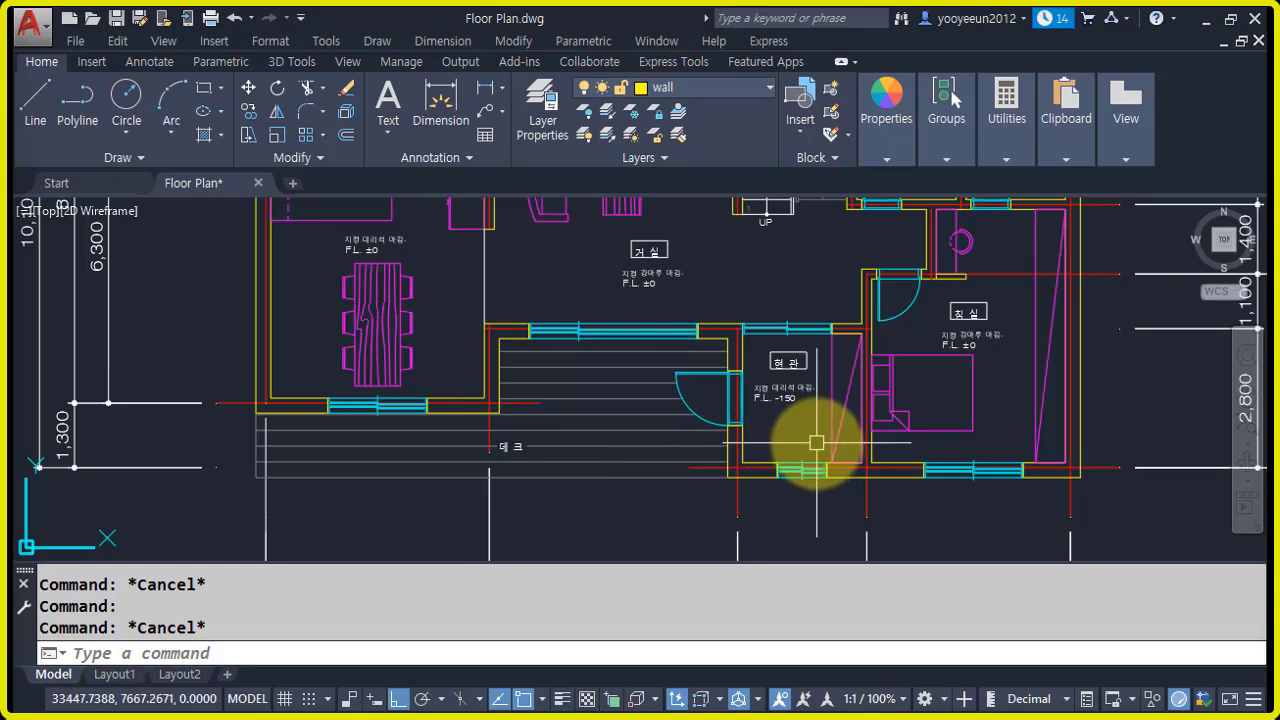
scroll(815, 441, "down", 5)
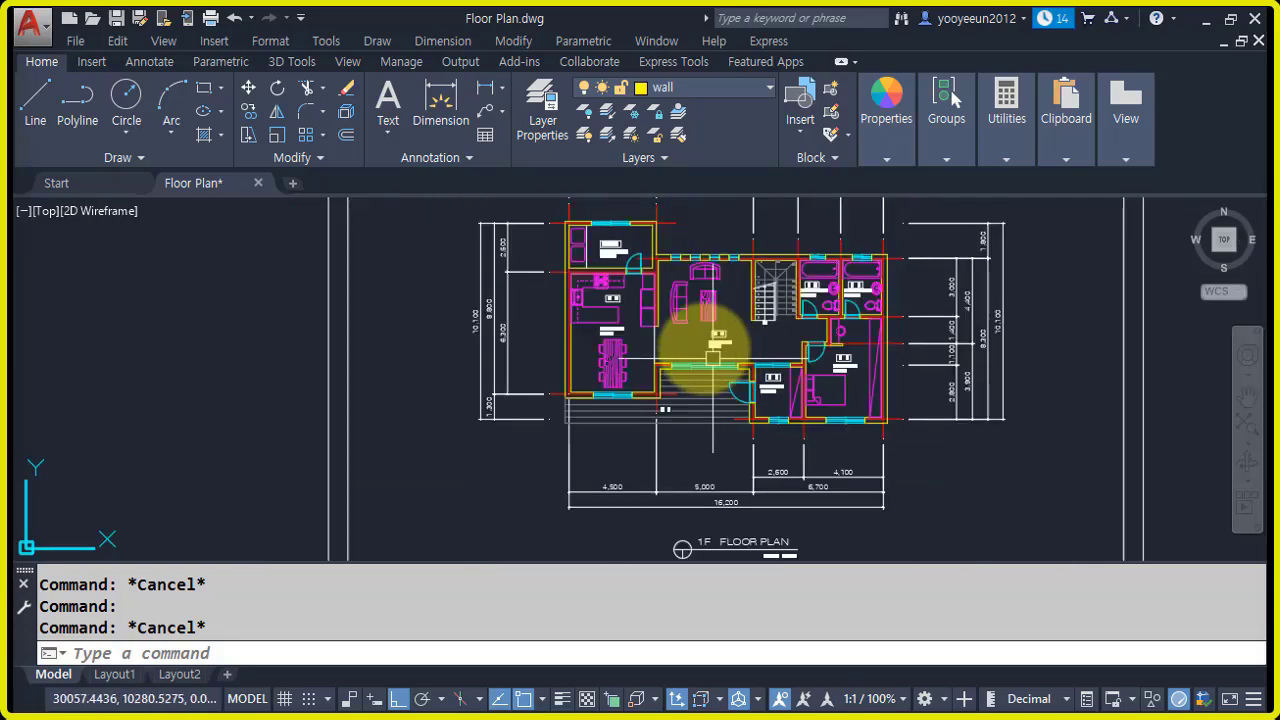
middle_click_drag(665, 349, 603, 371)
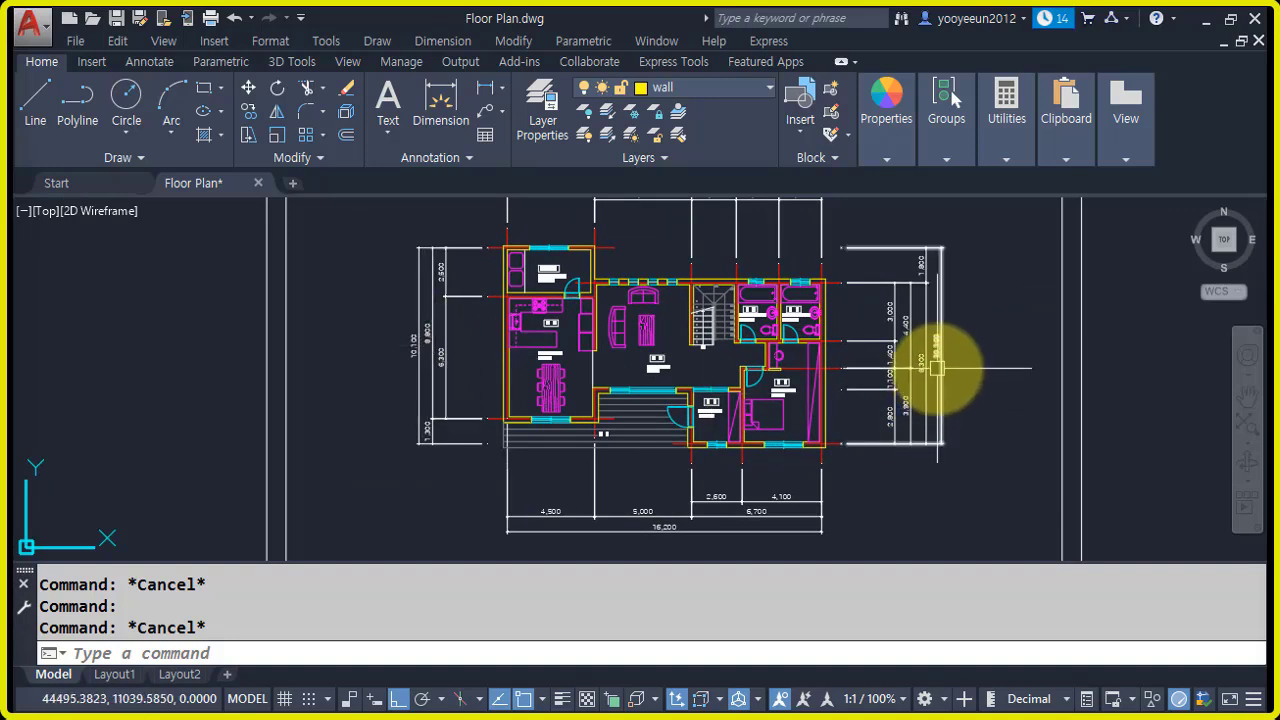
scroll(653, 518, "down", 3)
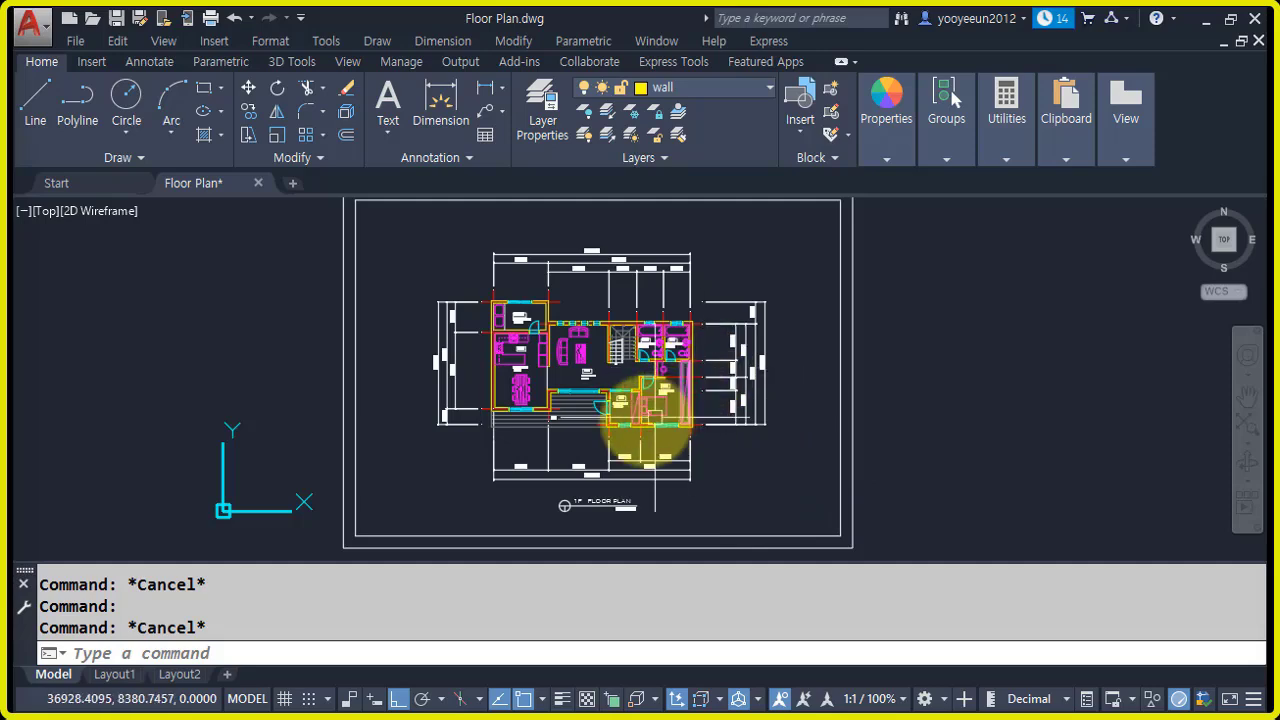
- Examine the layer list of the finished floor plan, keeping wall as the current layer
scroll(505, 325, "up", 2)
scroll(505, 325, "up", 2)
middle_click_drag(651, 349, 571, 366)
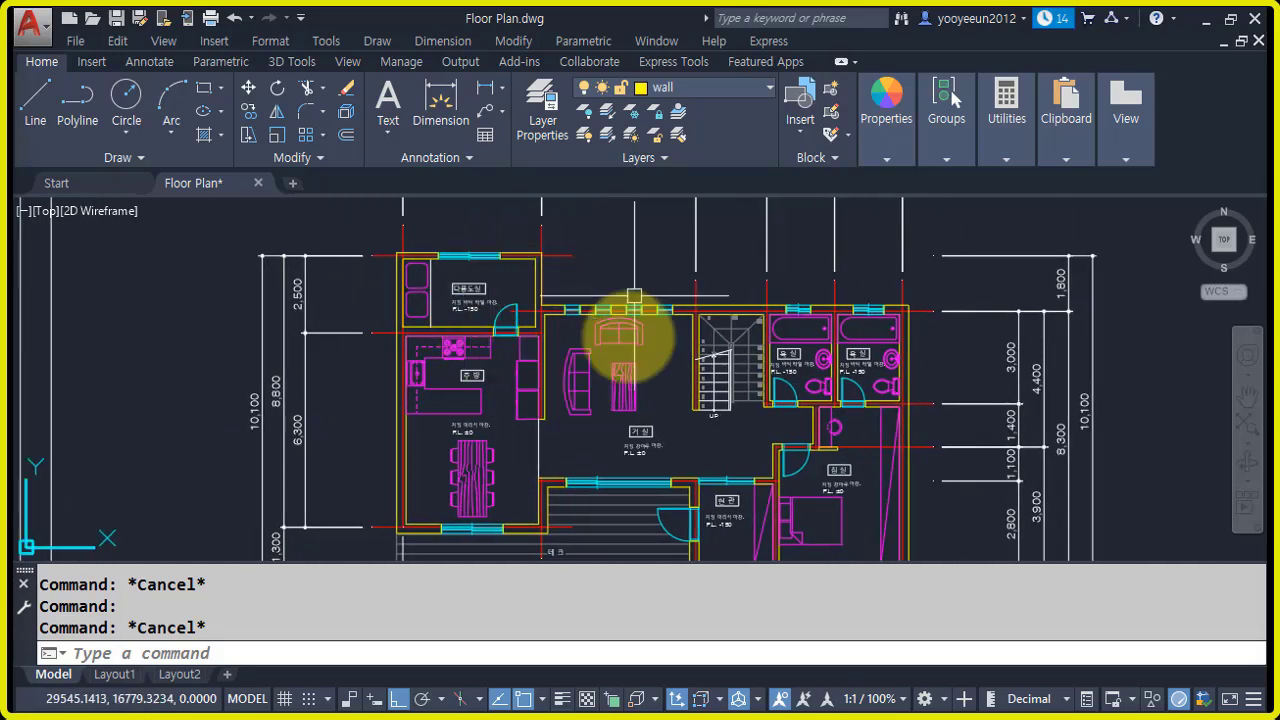
left_click(728, 93)
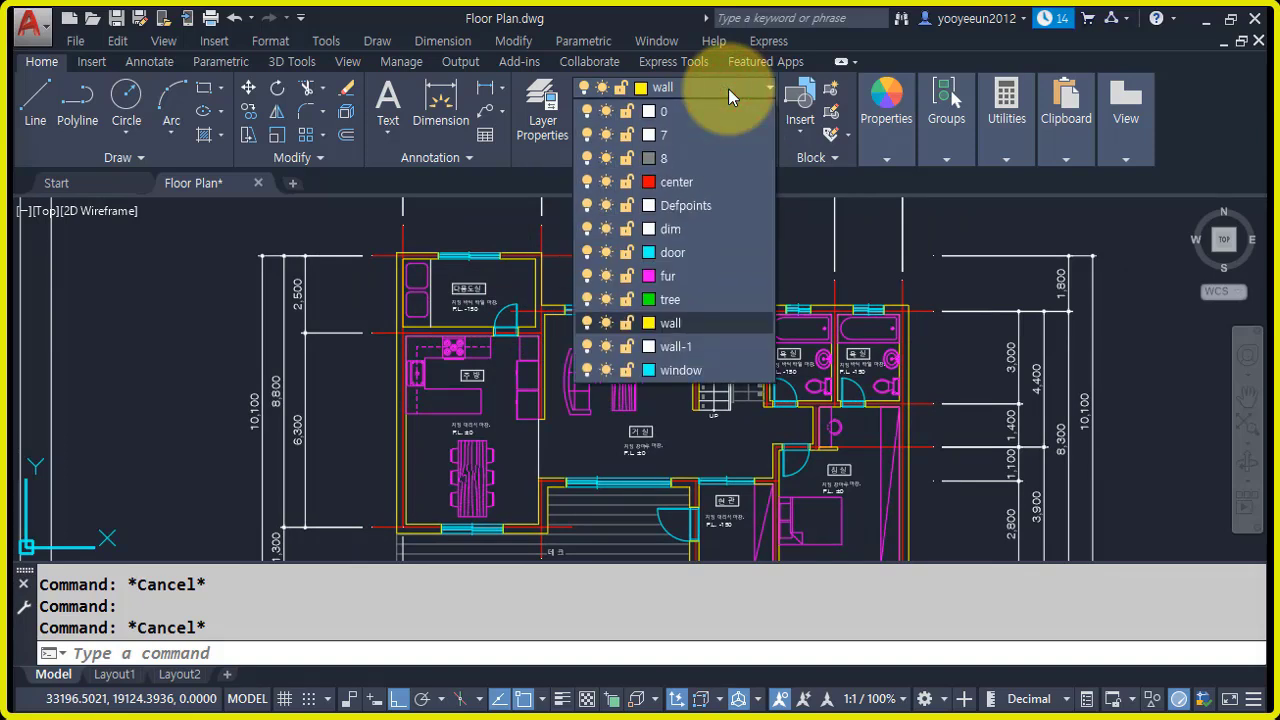
left_click(692, 441)
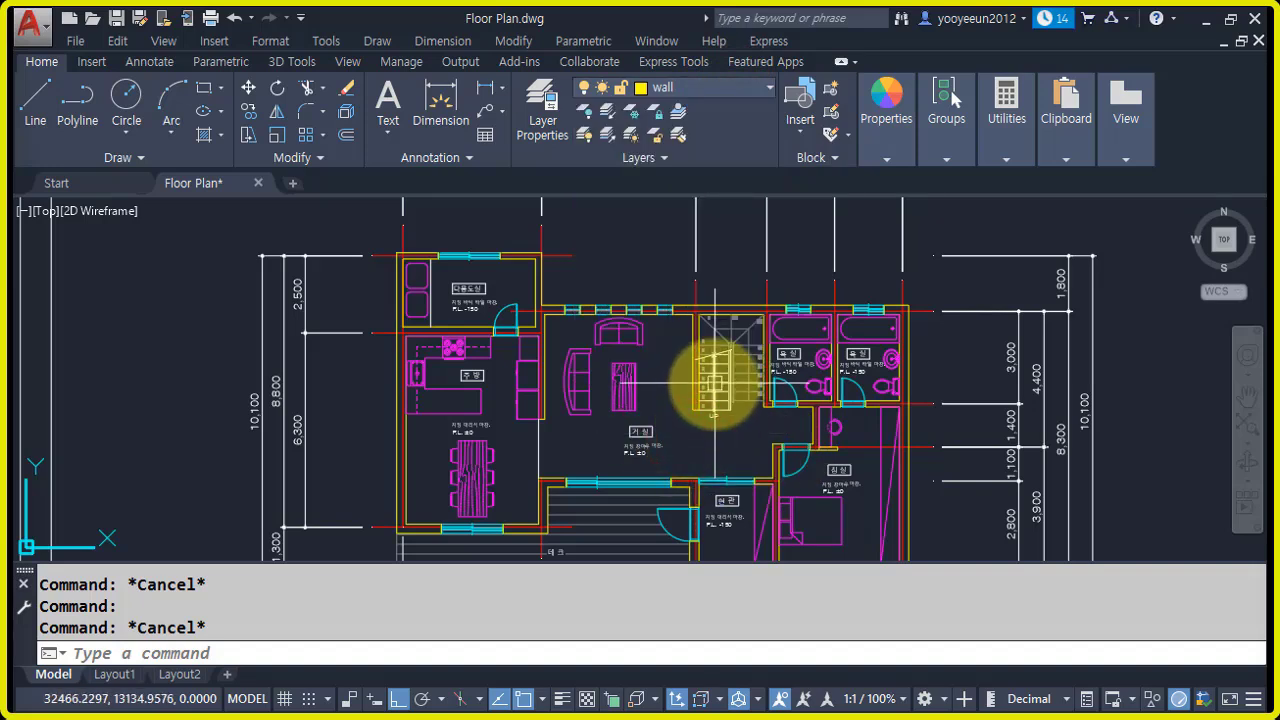
- Restore the Floor Plan drawing to a floating window about half the workspace wide and shorten the command line area
left_click(1241, 41)
left_click_drag(1263, 337, 543, 345)
left_click_drag(344, 203, 344, 202)
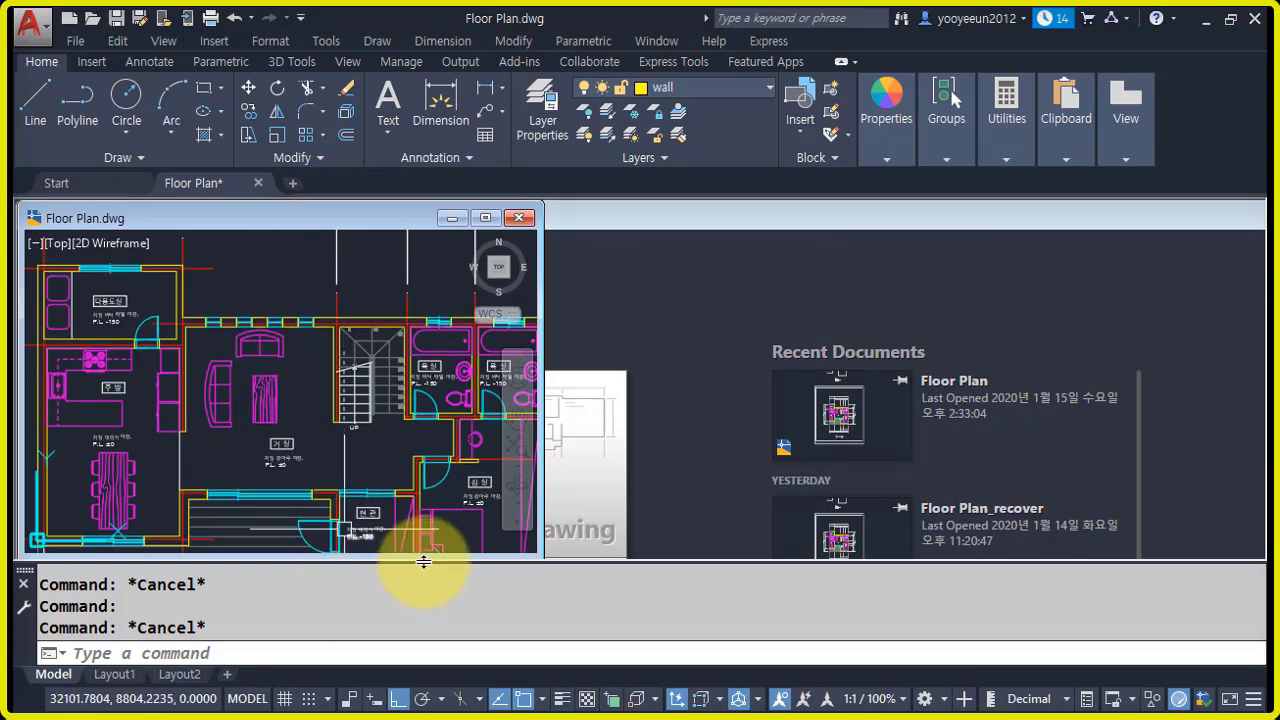
mouse_move(424, 562)
left_mouse_down()
mouse_move(413, 607)
mouse_move(386, 591)
left_mouse_up()
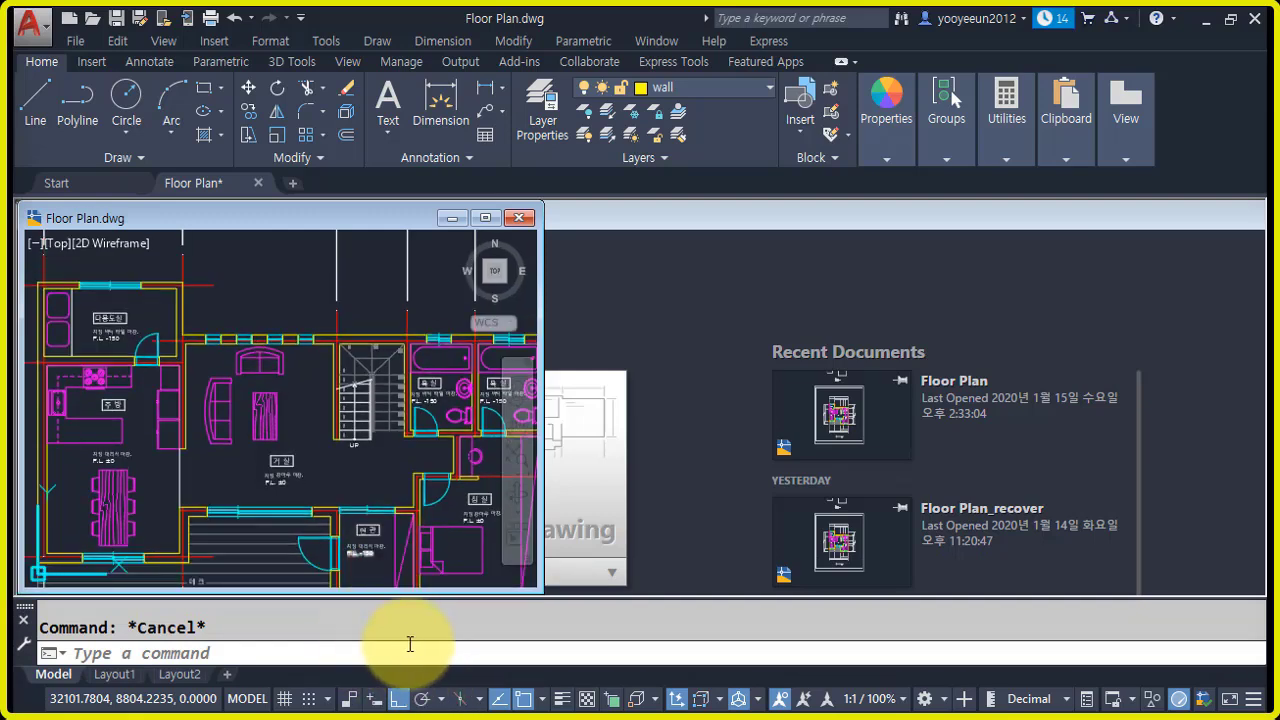
- Move the Start window off the Floor Plan window and try to close it
left_click(703, 276)
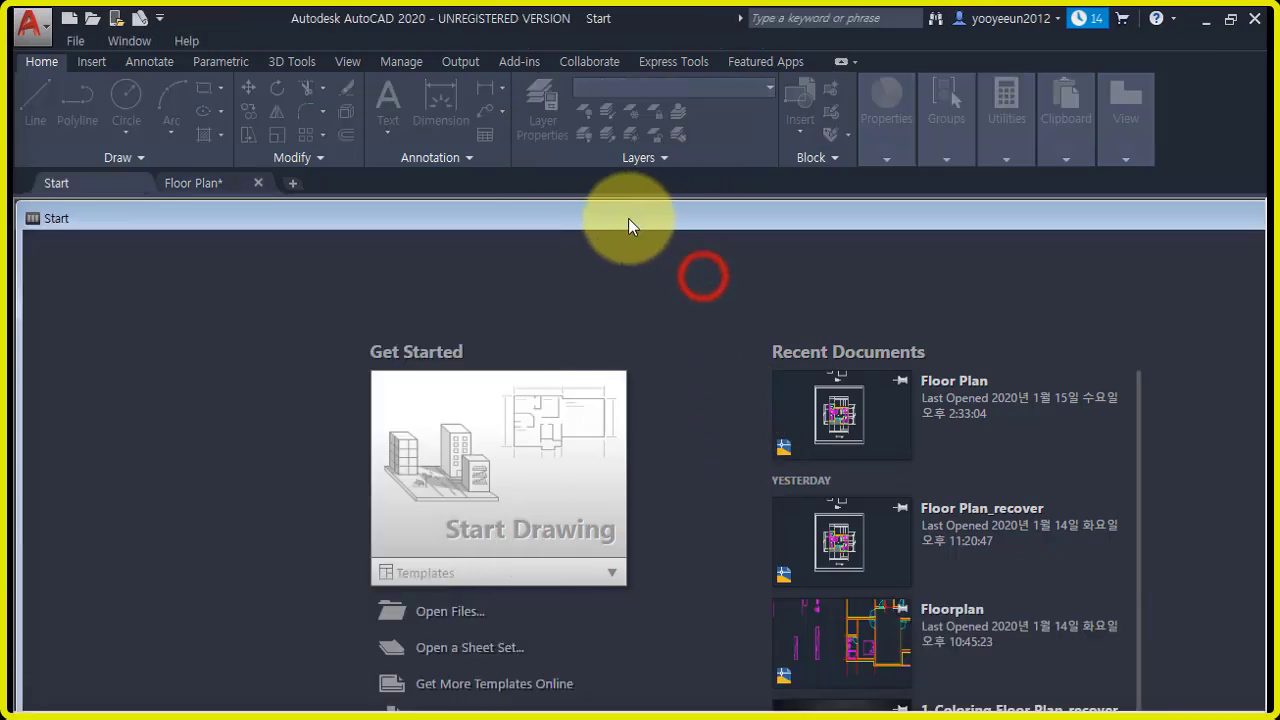
left_click(726, 217)
left_click_drag(924, 217, 554, 253)
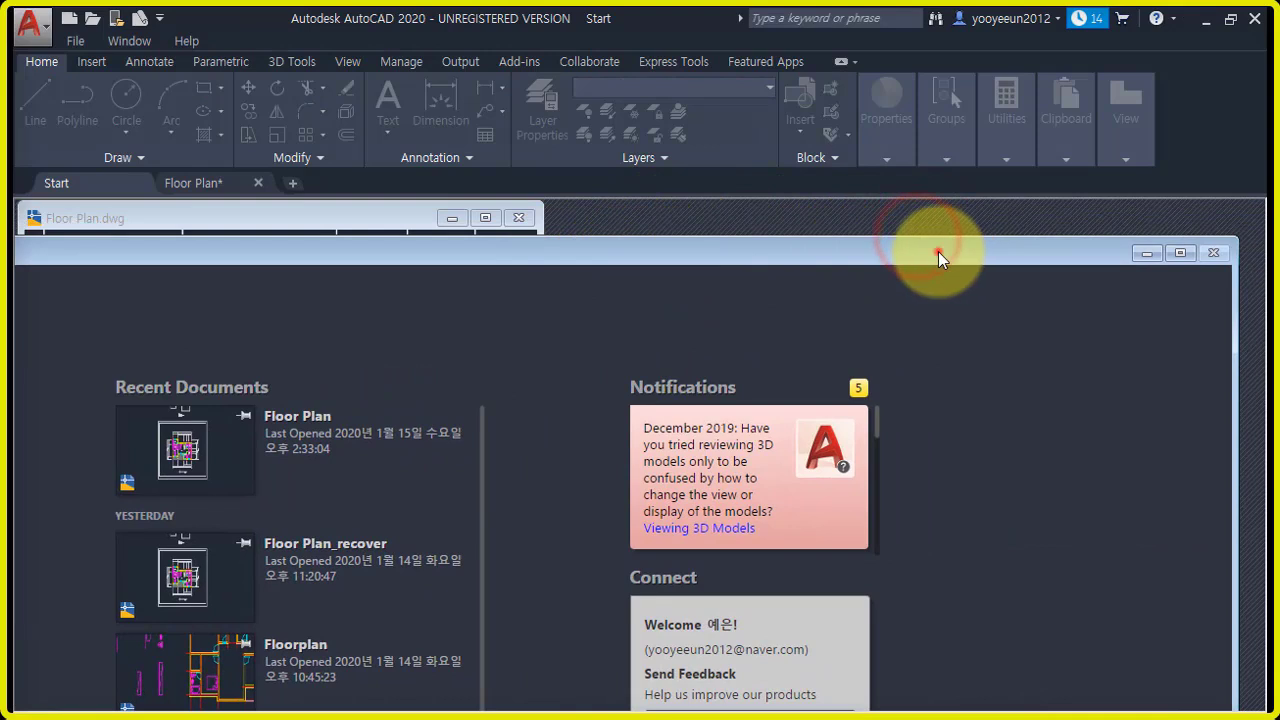
left_click_drag(938, 252, 819, 252)
left_click(1100, 252)
left_click(1104, 252)
- Create a new drawing with no template, using metric units
left_click(69, 21)
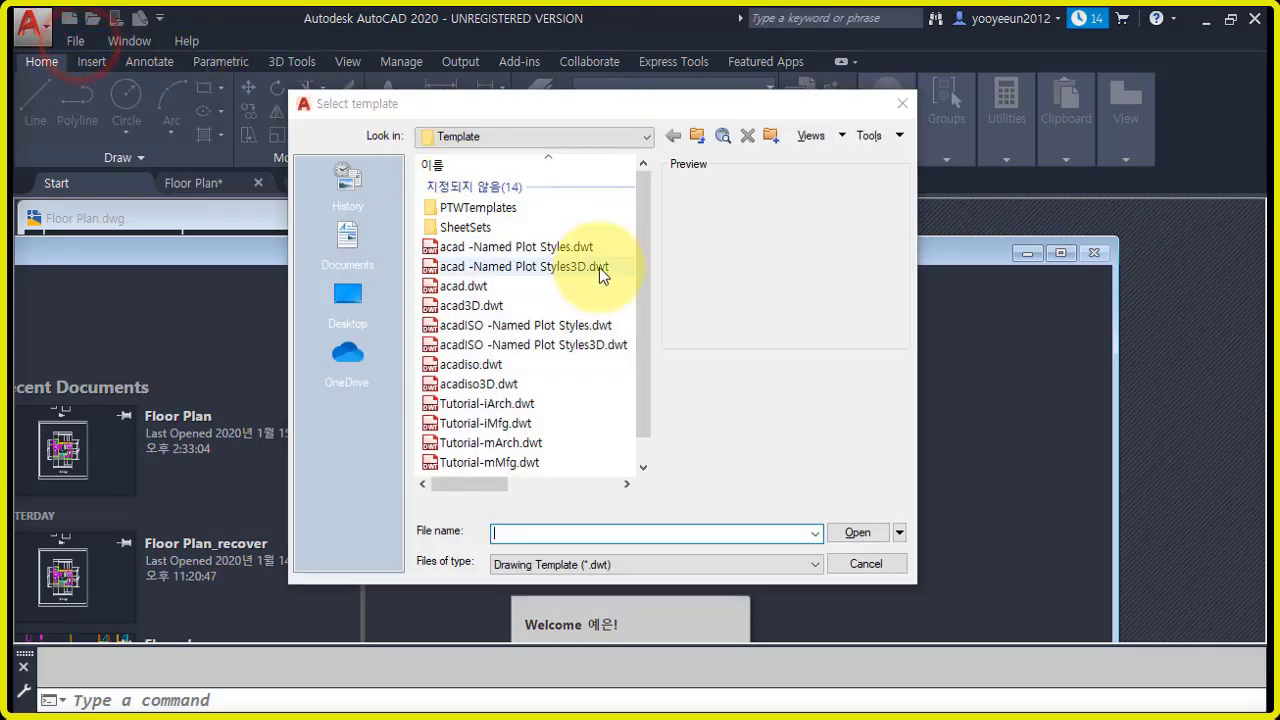
left_click(902, 103)
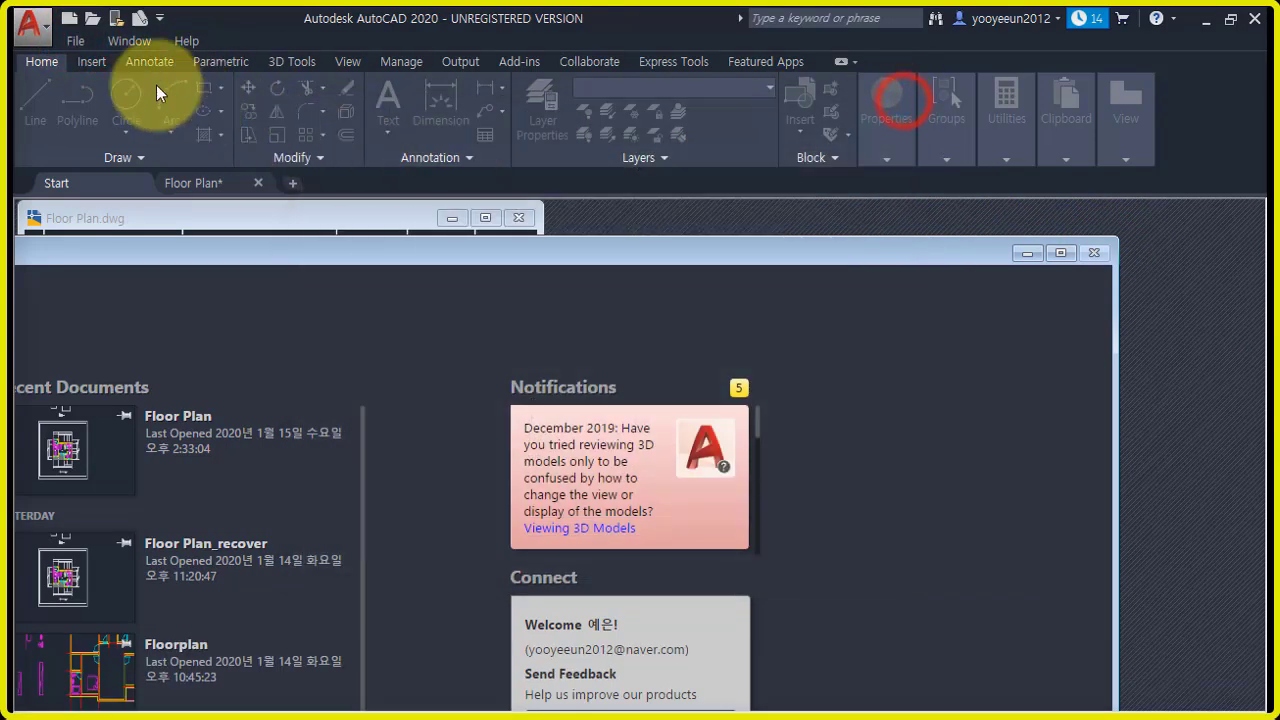
left_click(34, 28)
left_click(92, 132)
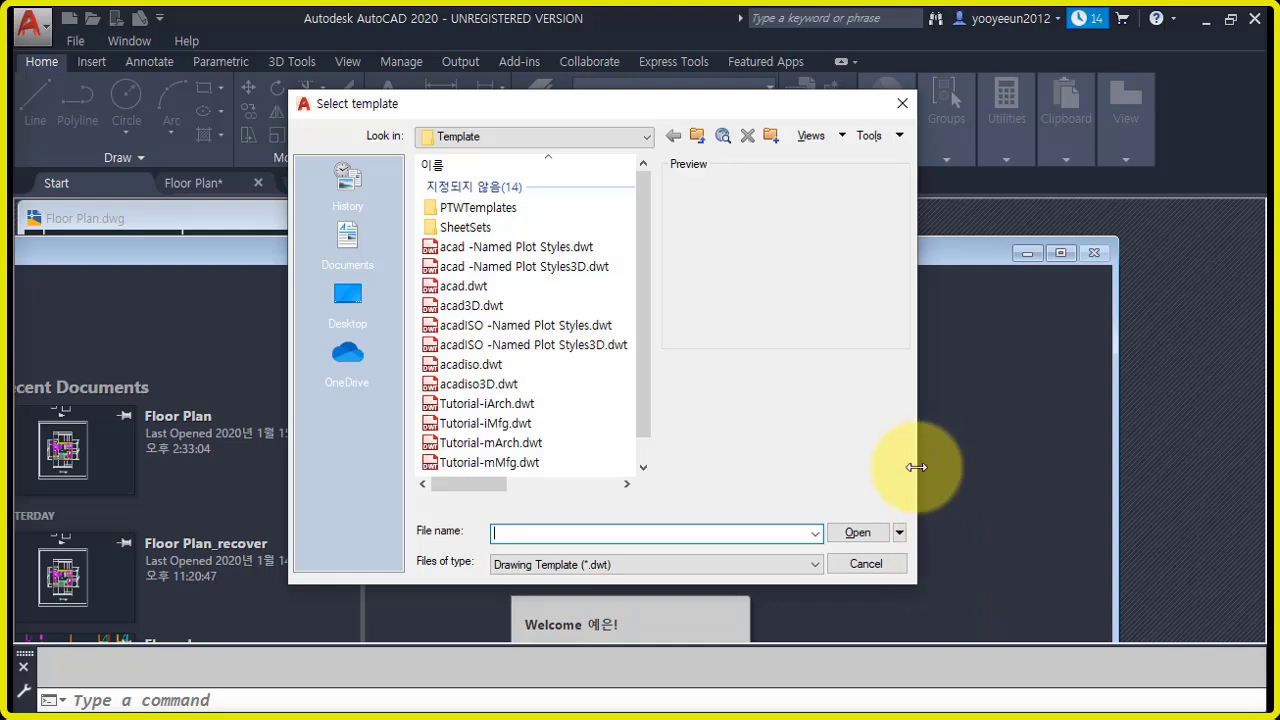
left_click(900, 534)
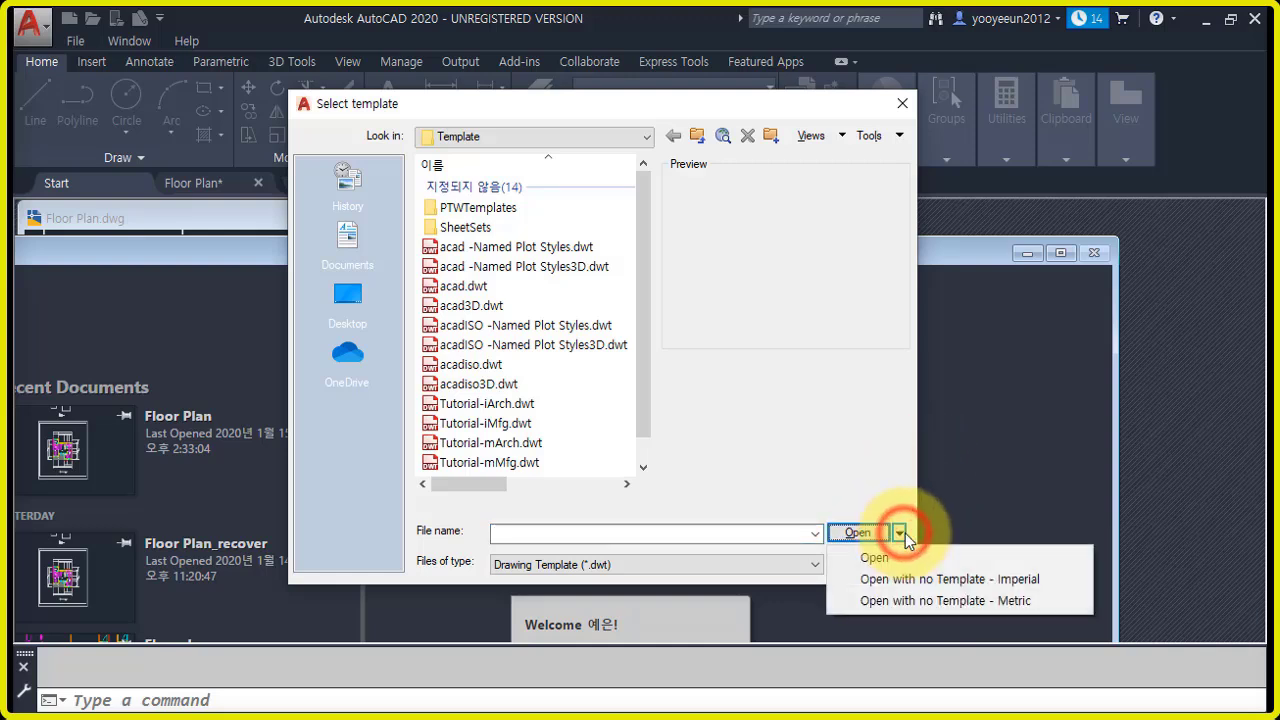
left_click(934, 600)
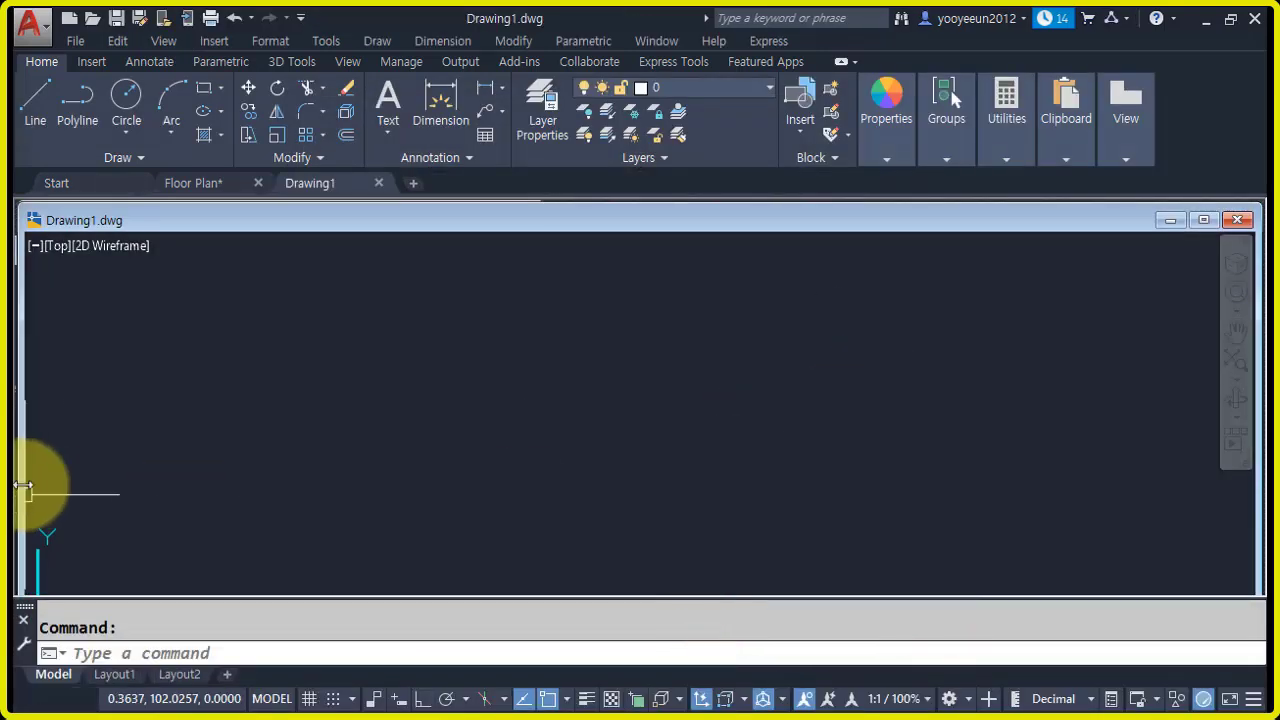
- Narrow the Drawing1 window so it sits beside Floor Plan, and alternate the active window between the two drawings
left_click_drag(24, 480, 548, 482)
left_click(300, 222)
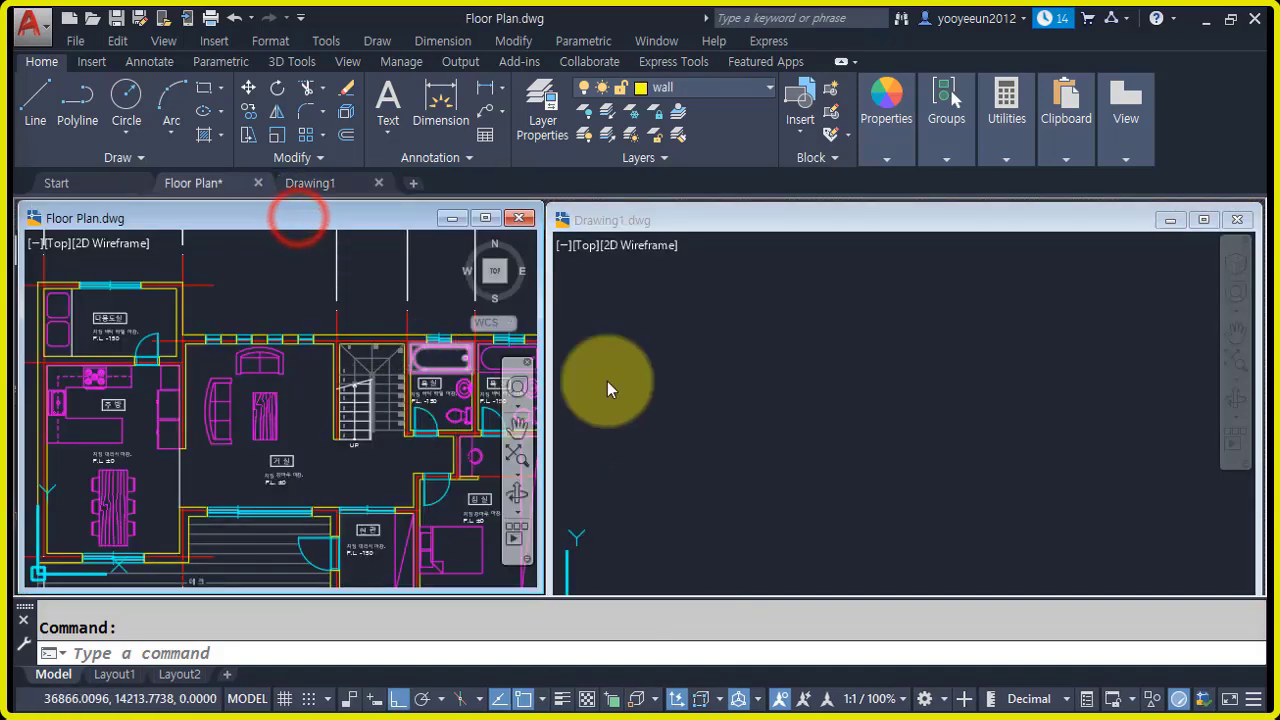
left_click(680, 358)
left_click(664, 222)
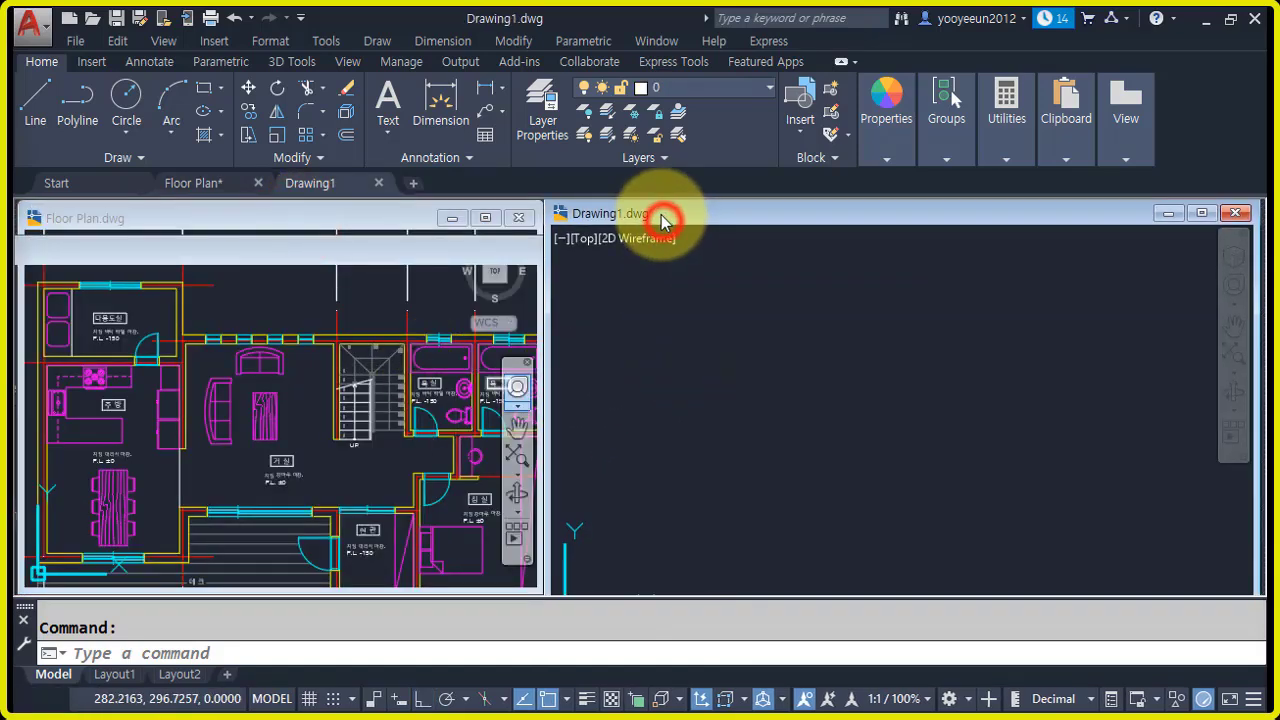
left_click(211, 212)
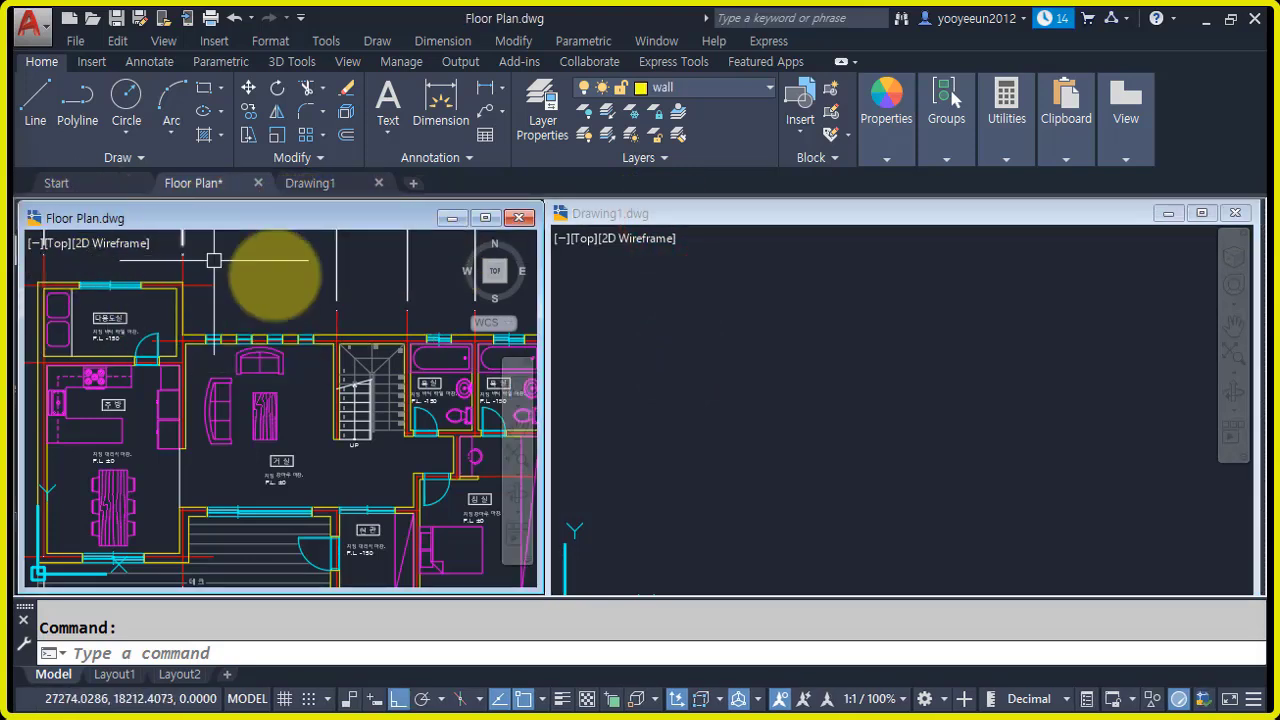
left_click(692, 346)
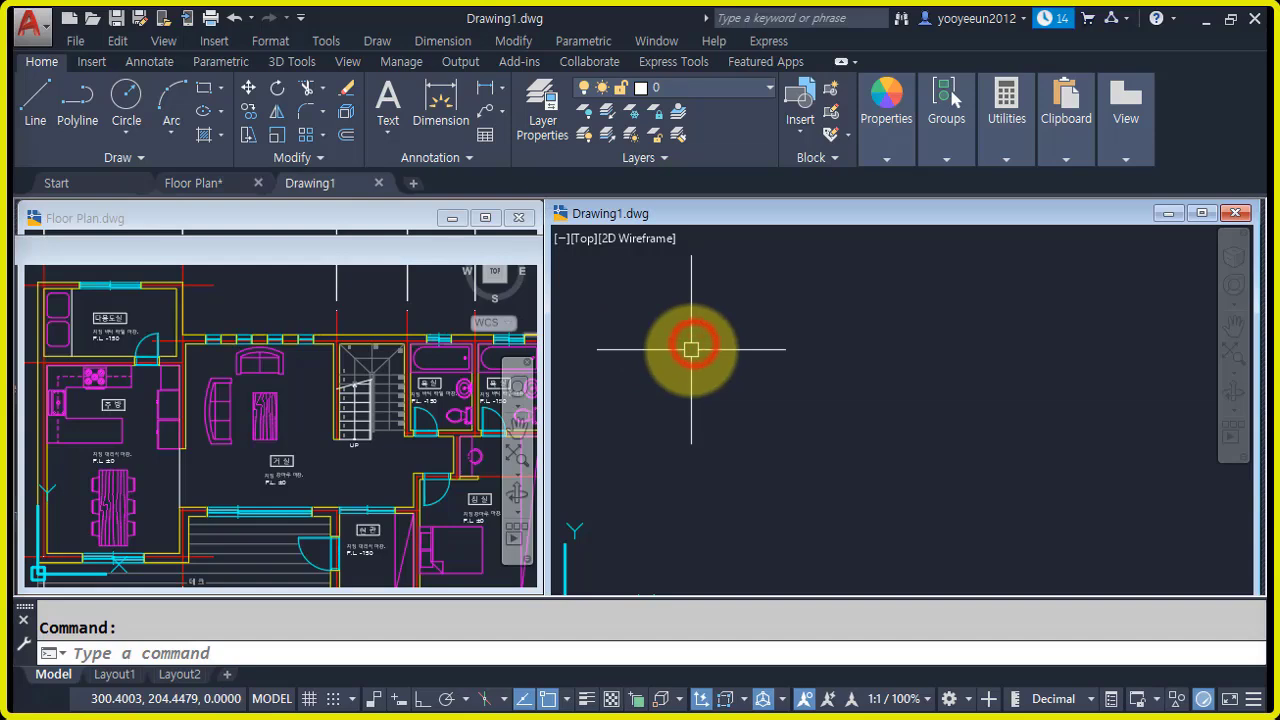
- Minimize the Start window and make Drawing1 the active drawing
left_click(470, 249)
left_click(1094, 253)
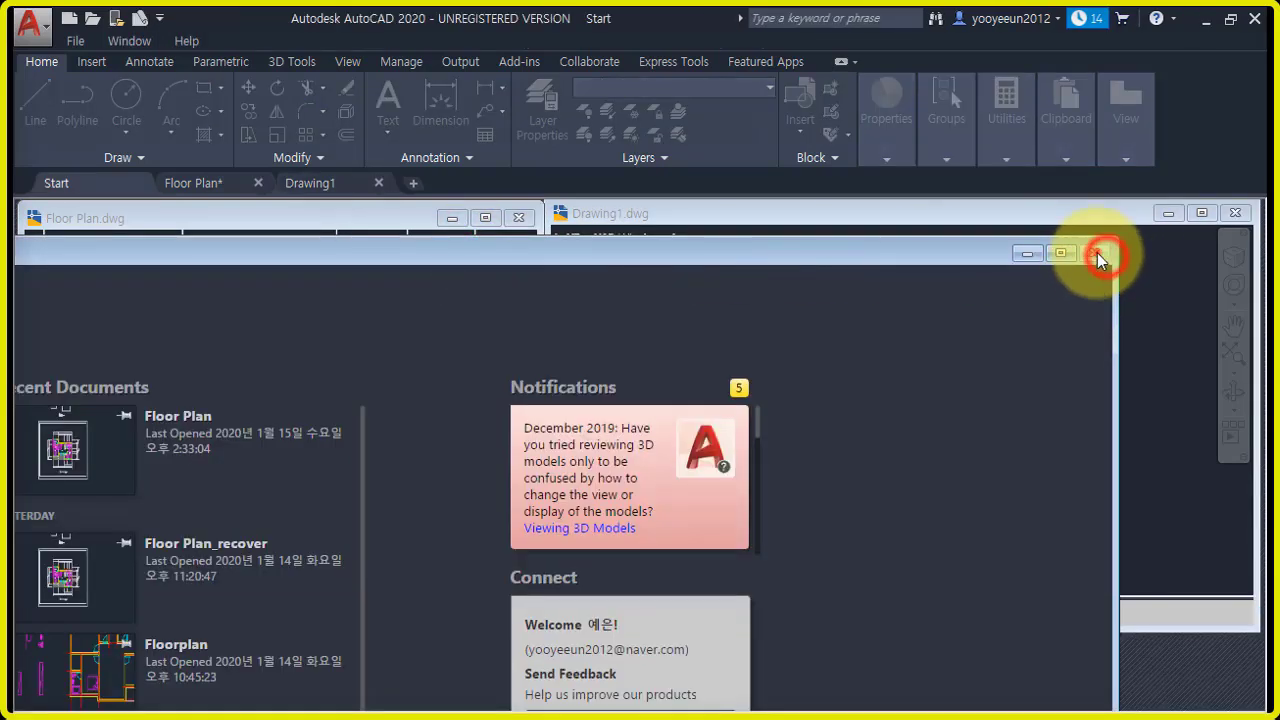
left_click(1028, 254)
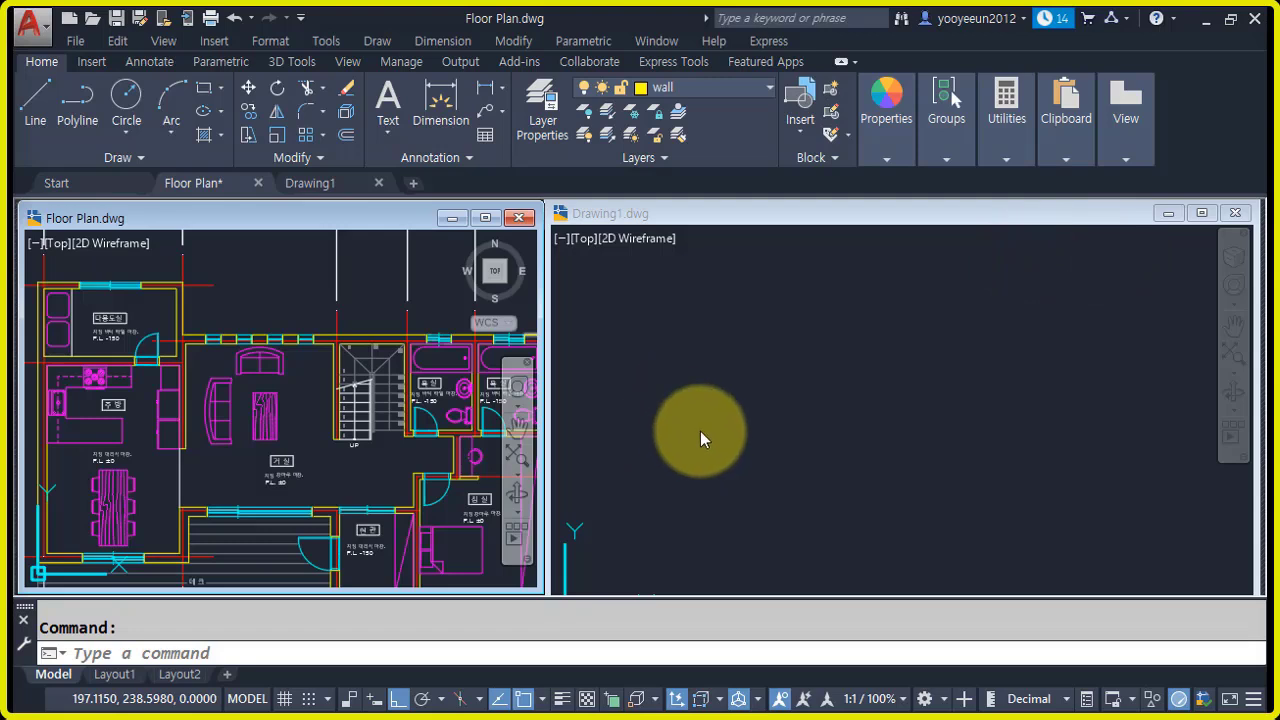
left_click(698, 429)
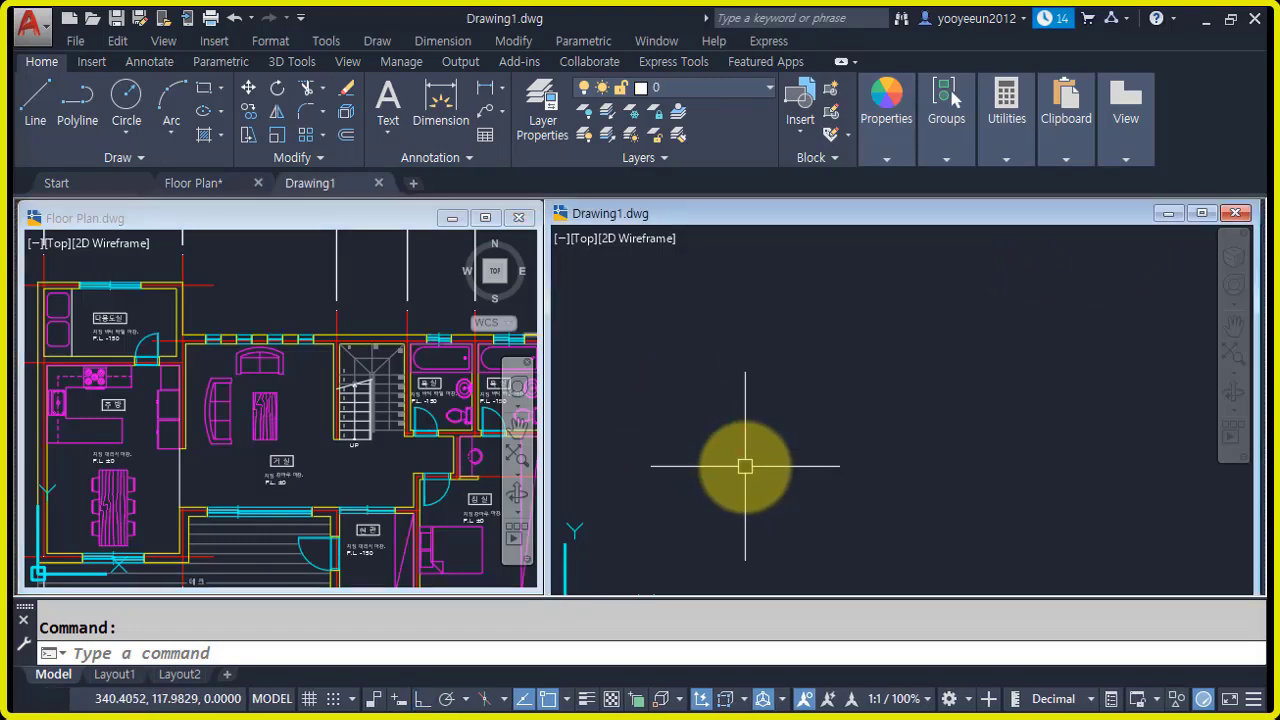
- Align the Drawing1 window with the edge of the Floor Plan window and extend its height downward
mouse_move(740, 212)
left_mouse_down()
mouse_move(748, 382)
mouse_move(737, 247)
mouse_move(750, 221)
left_mouse_up()
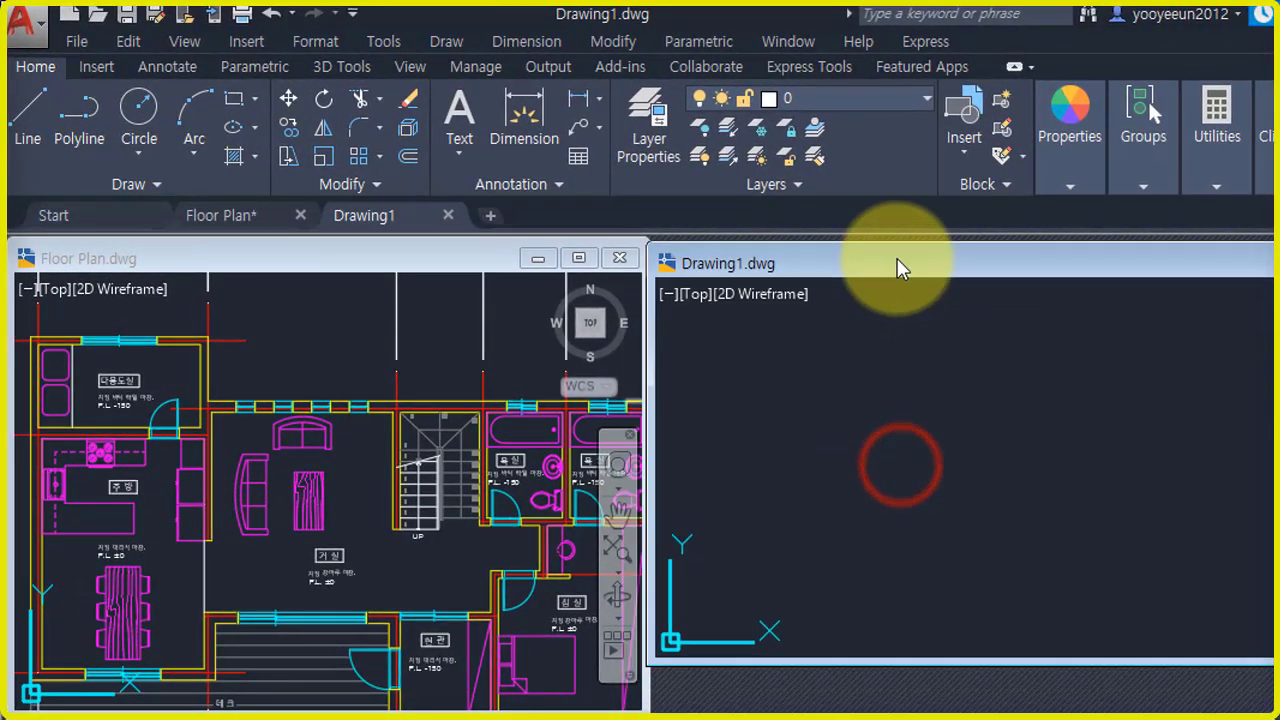
left_click_drag(897, 260, 902, 254)
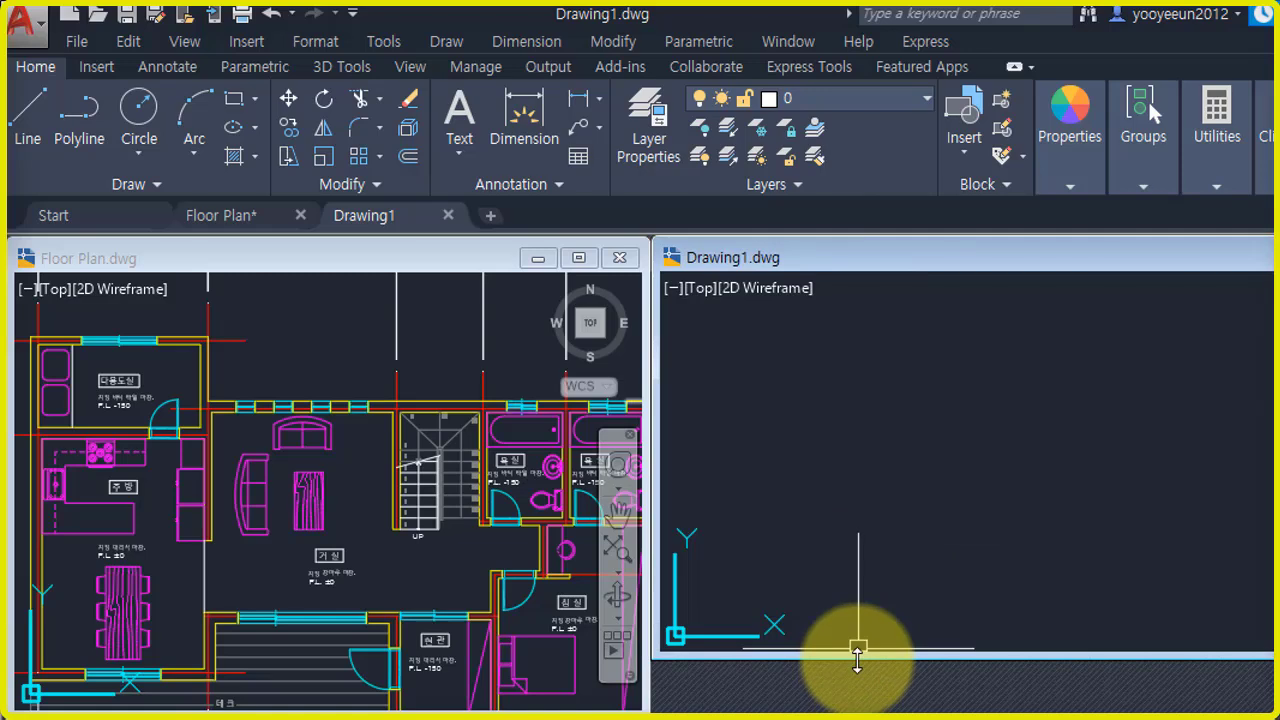
left_click_drag(856, 662, 846, 705)
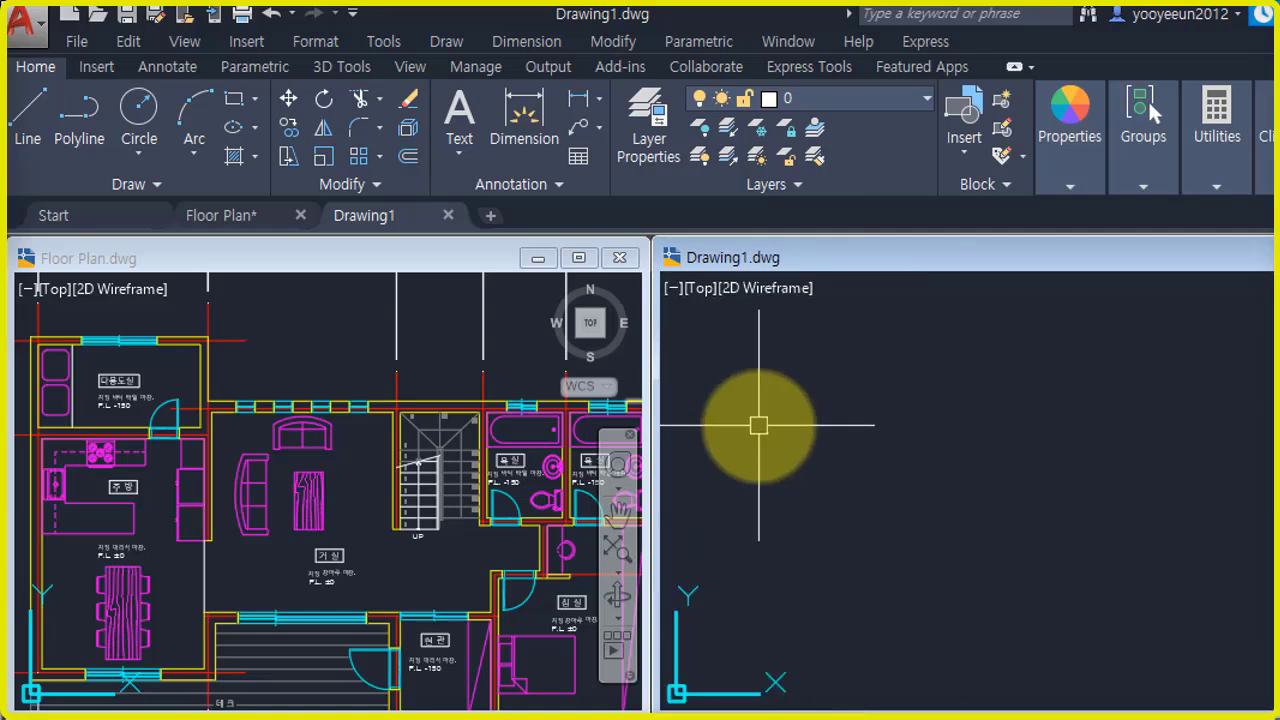
left_click(920, 520)
left_click(826, 431)
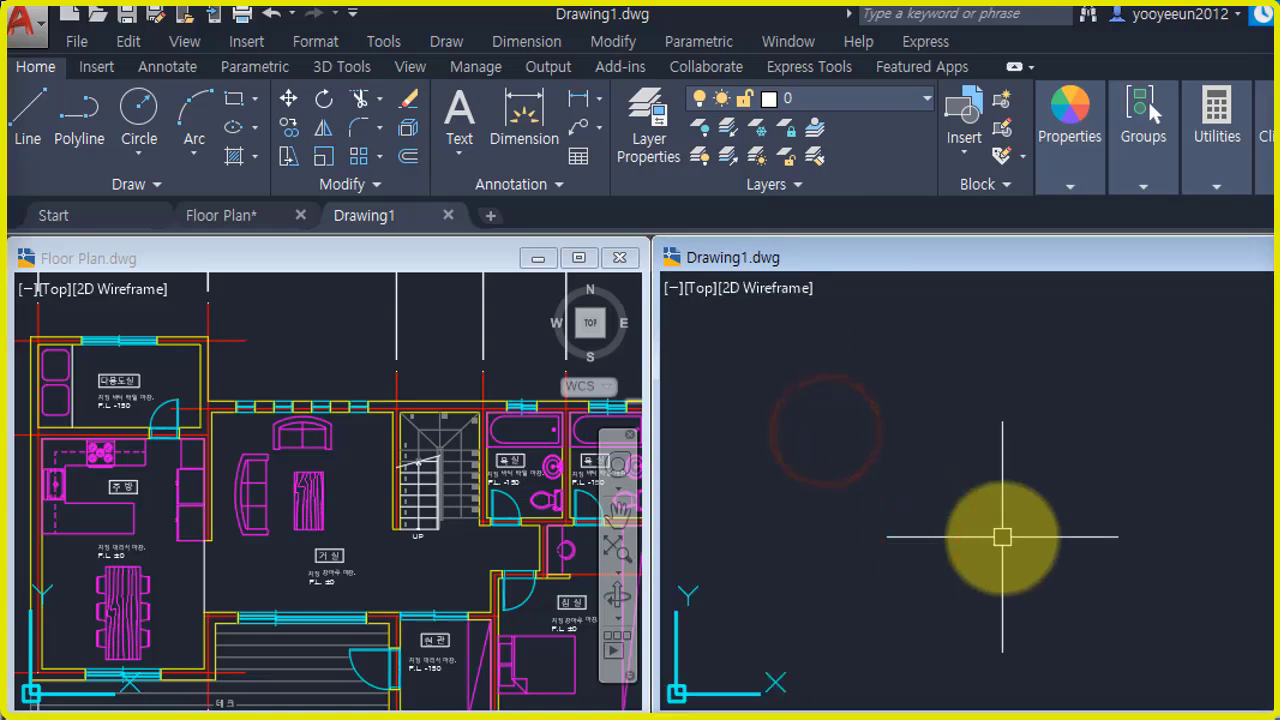
- Open the layer manager in the new drawing and create layers named center, wall and door
type("la")
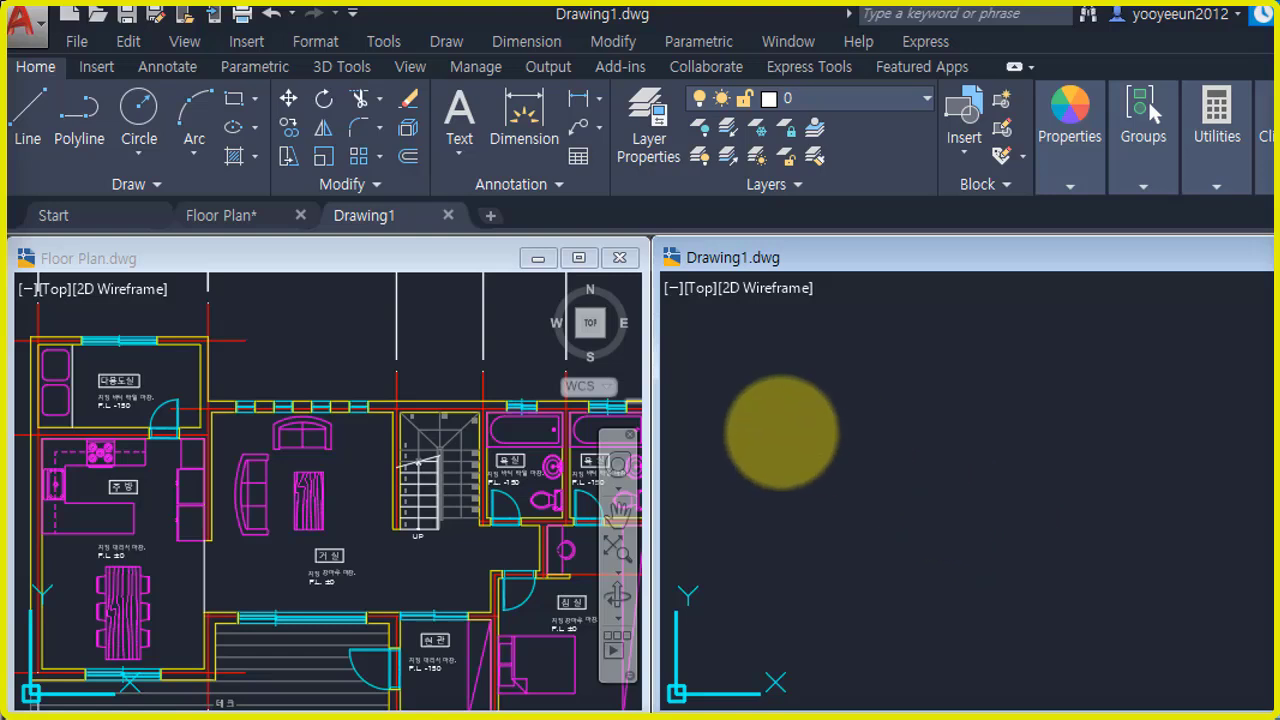
key("Return")
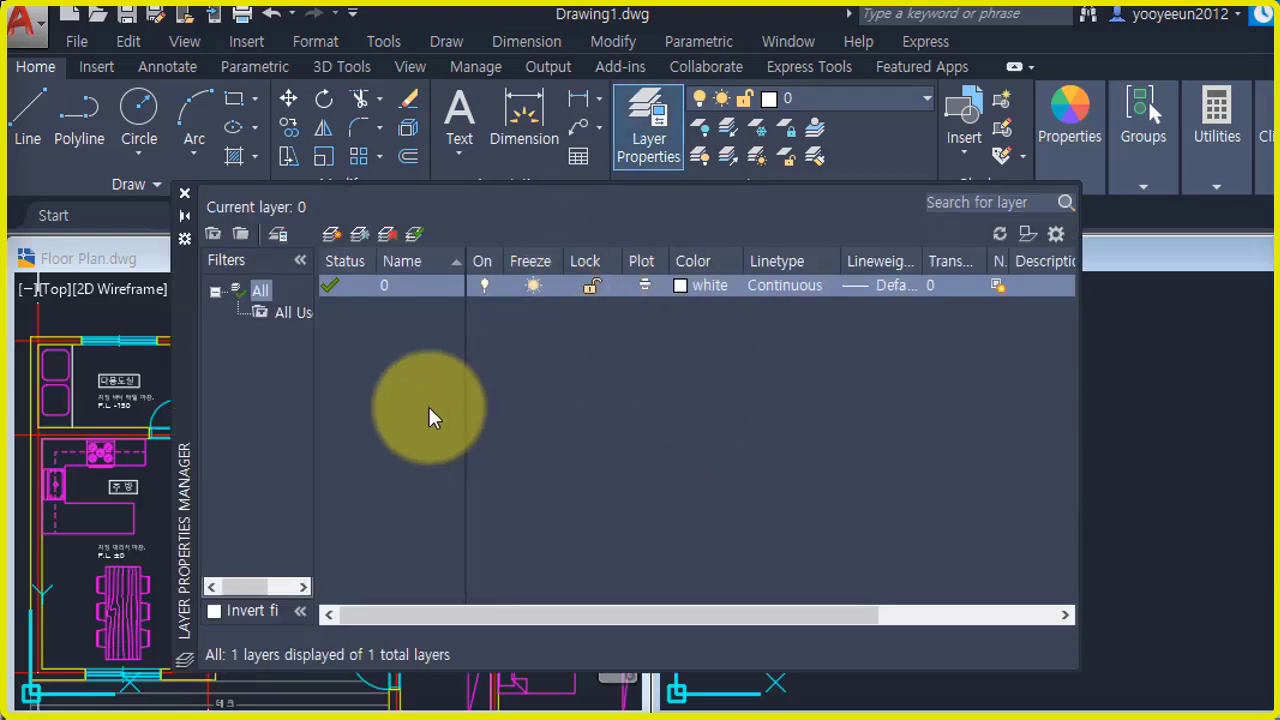
left_click(334, 236)
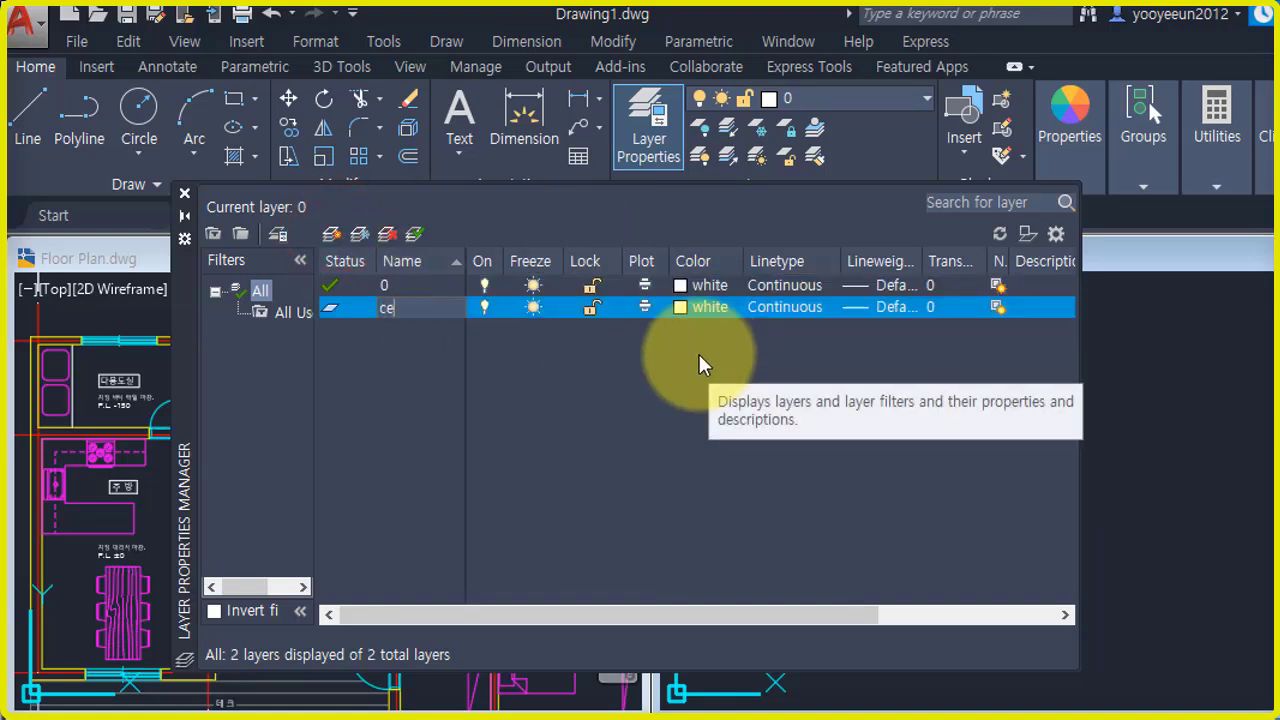
type("center")
type(",wall")
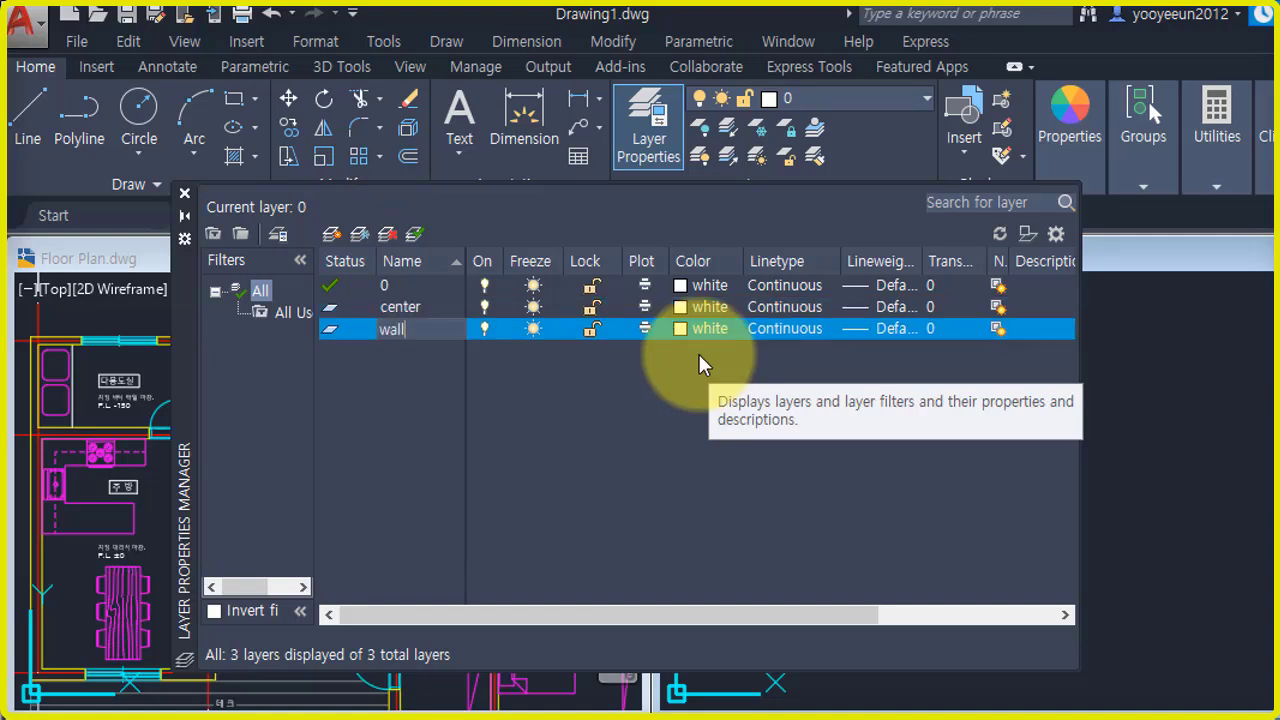
type(",")
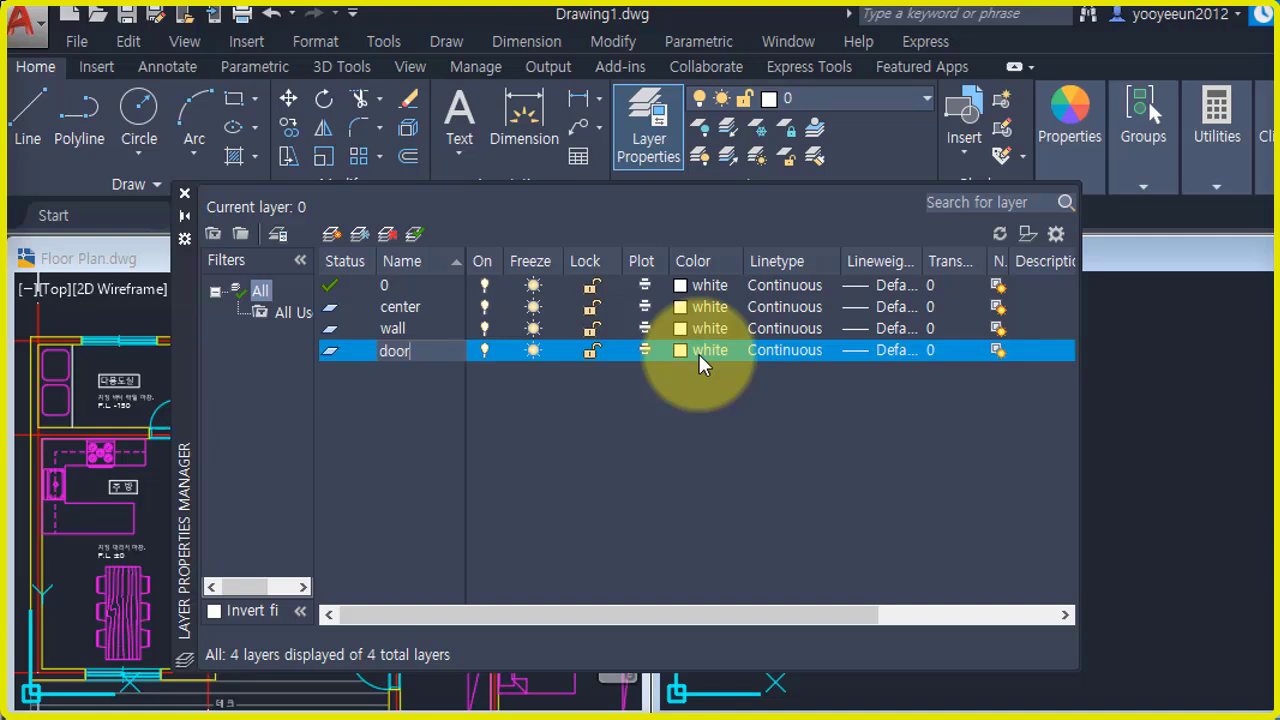
key("Return")
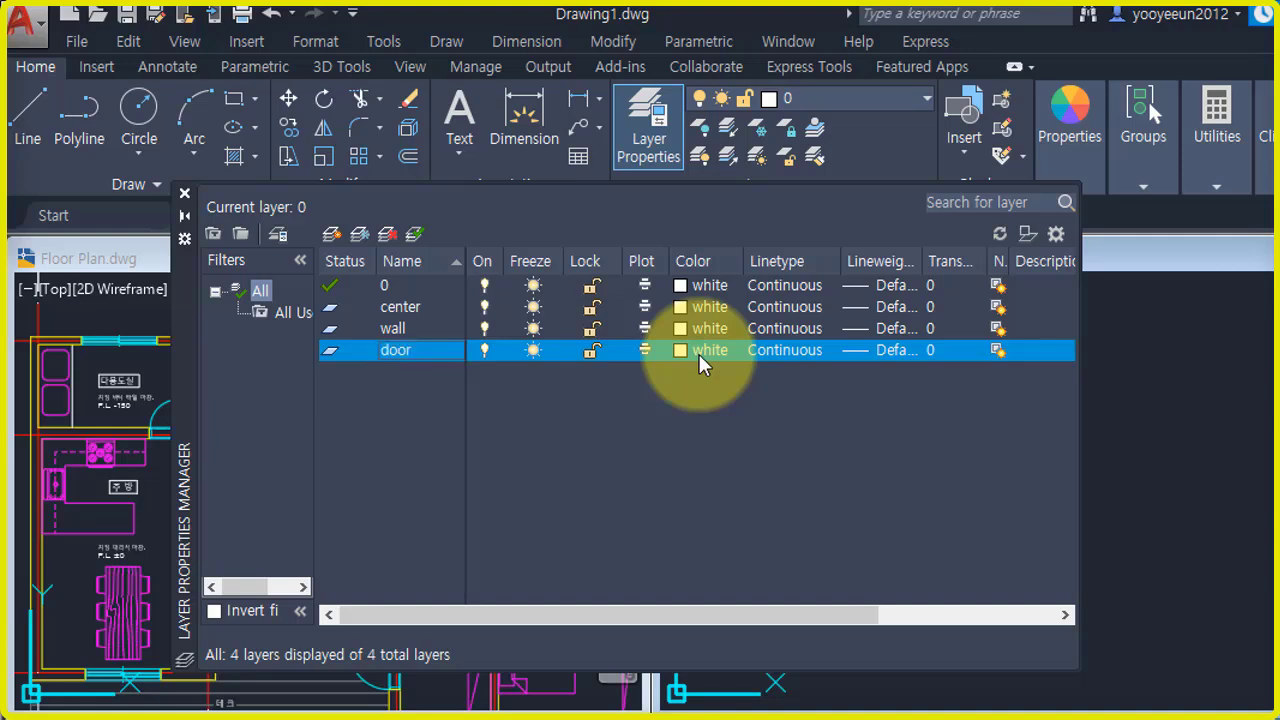
- Add three more layers named window, fur and text
key("alt+n")
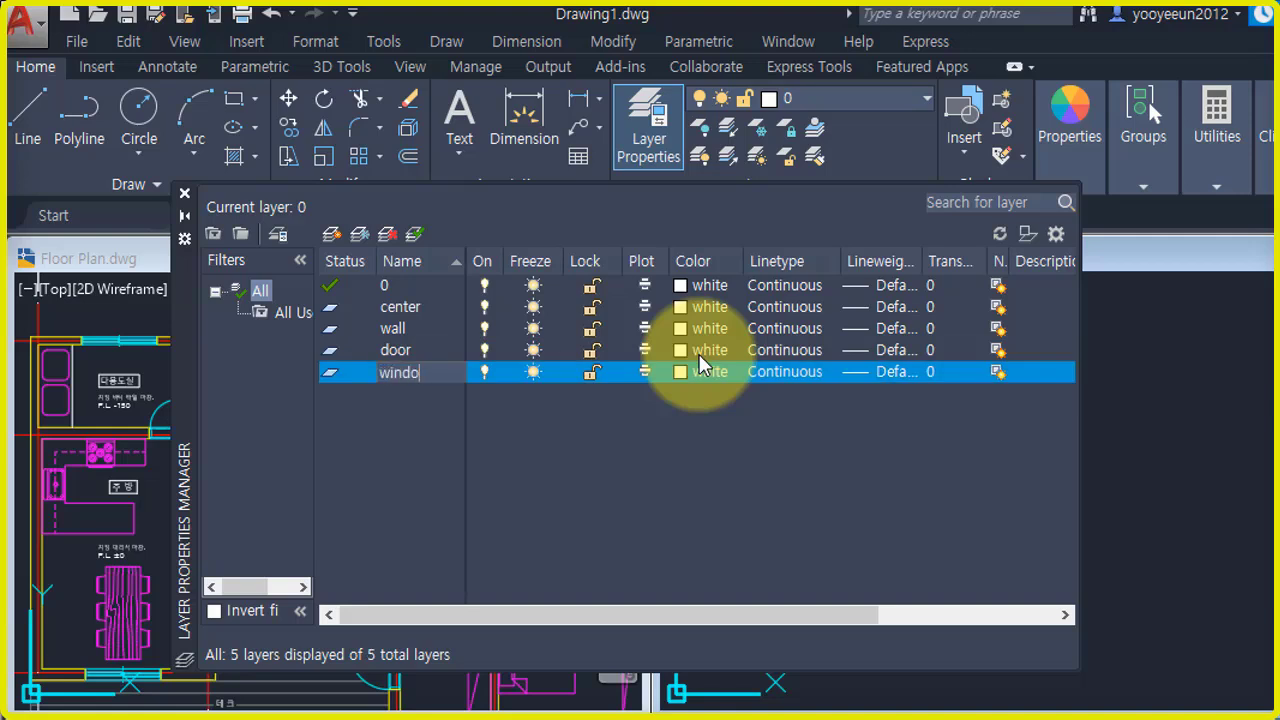
key("Return")
key("alt+n")
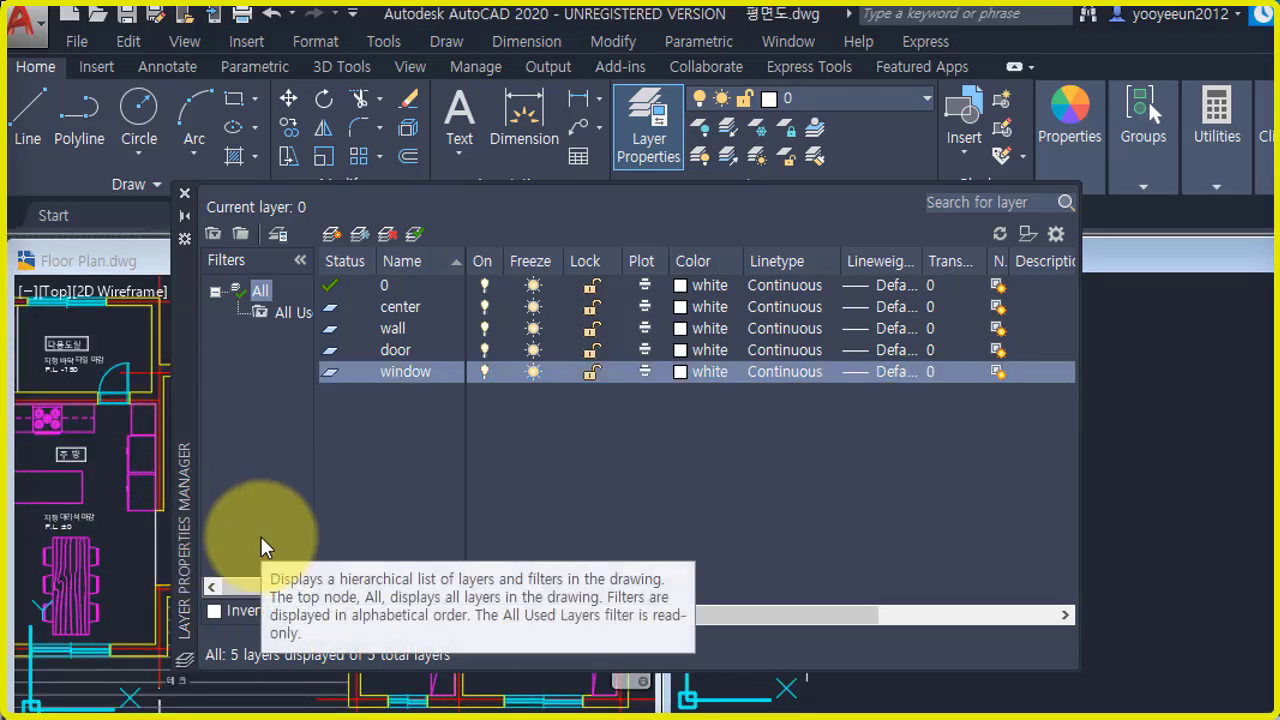
left_click(332, 238)
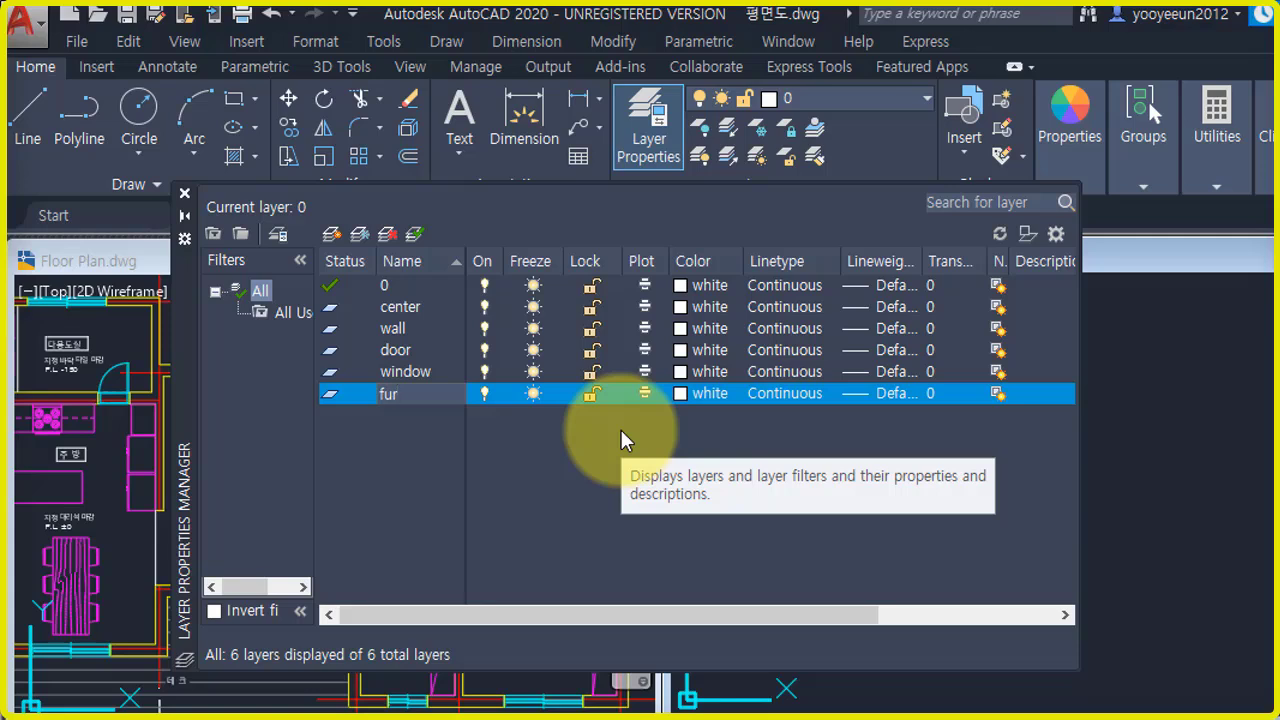
type("fur")
key("Return")
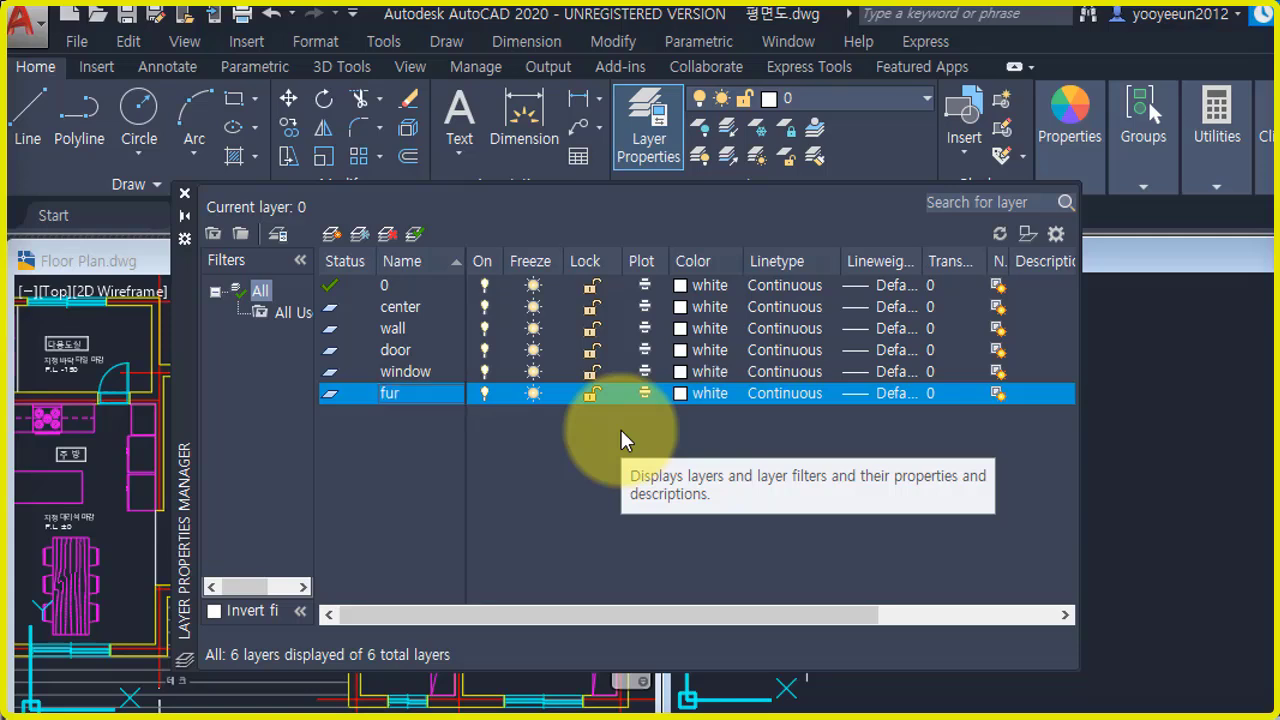
key("alt+n")
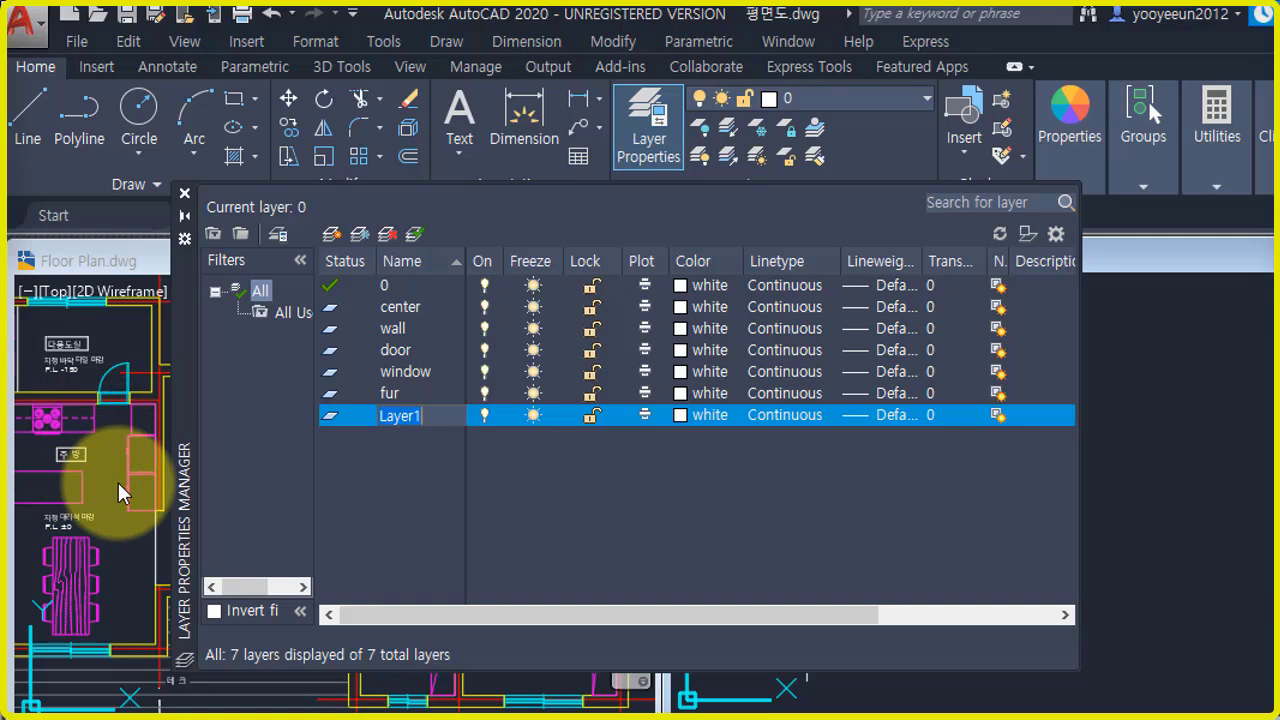
key("Return")
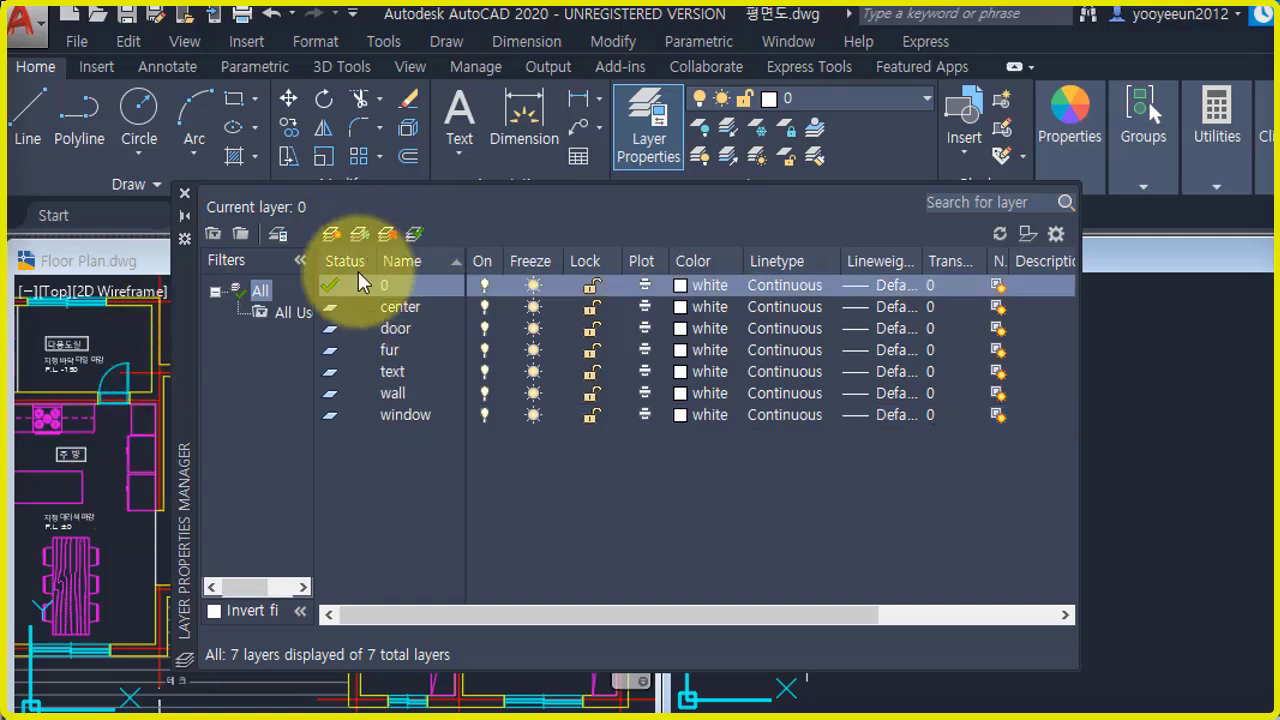
- Add two more layers named dim and form
left_click(333, 234)
type("dim")
key("Return")
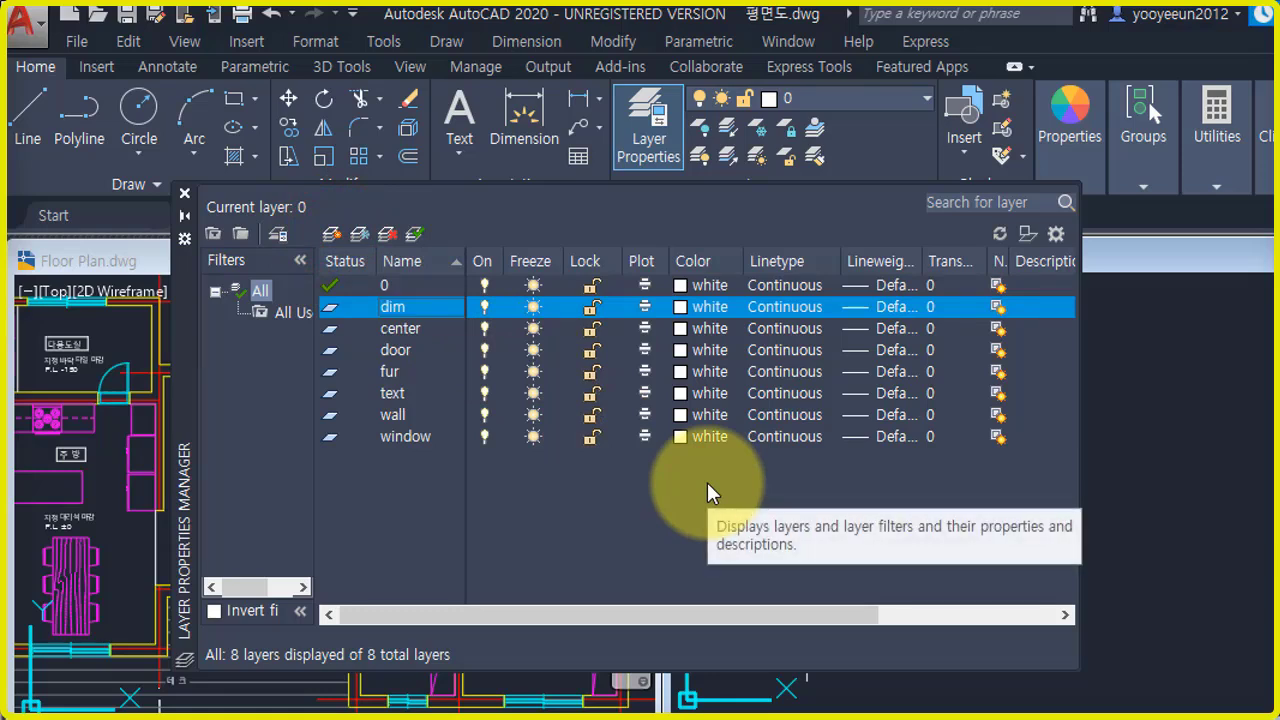
key("alt+n")
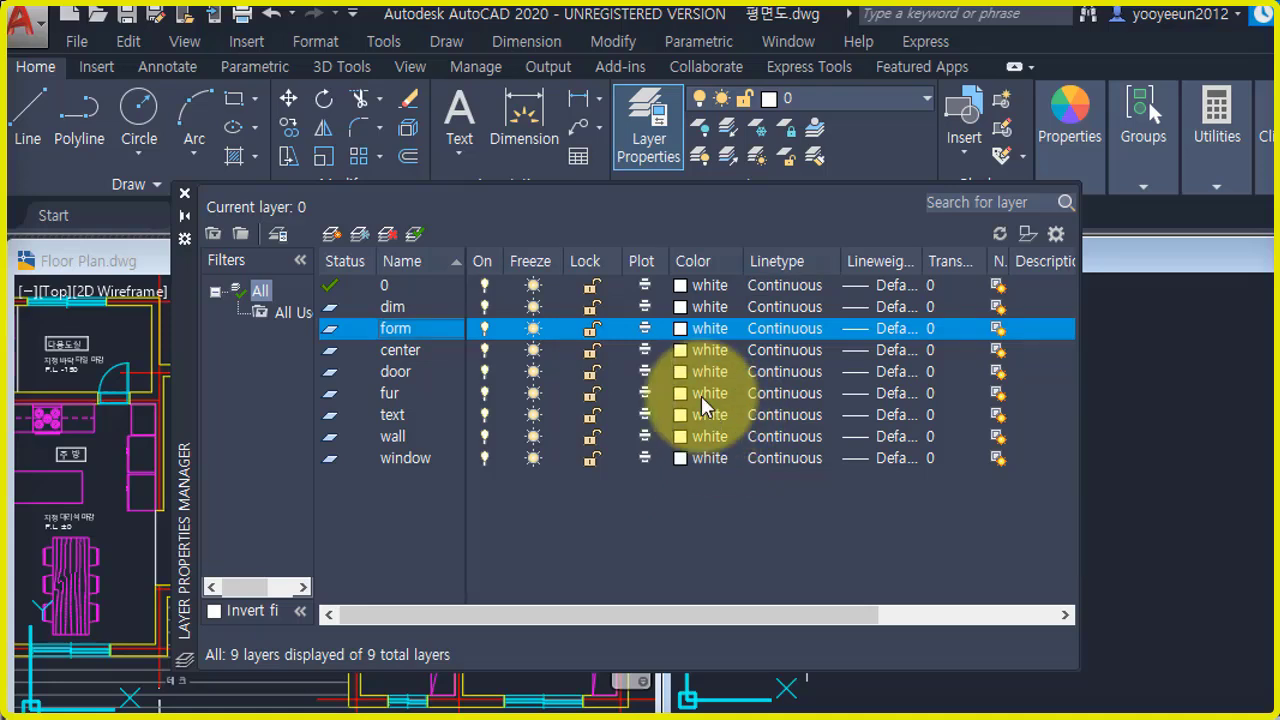
- Set the center layer's color to red (1) and the door layer's color to cyan (4)
left_click(706, 350)
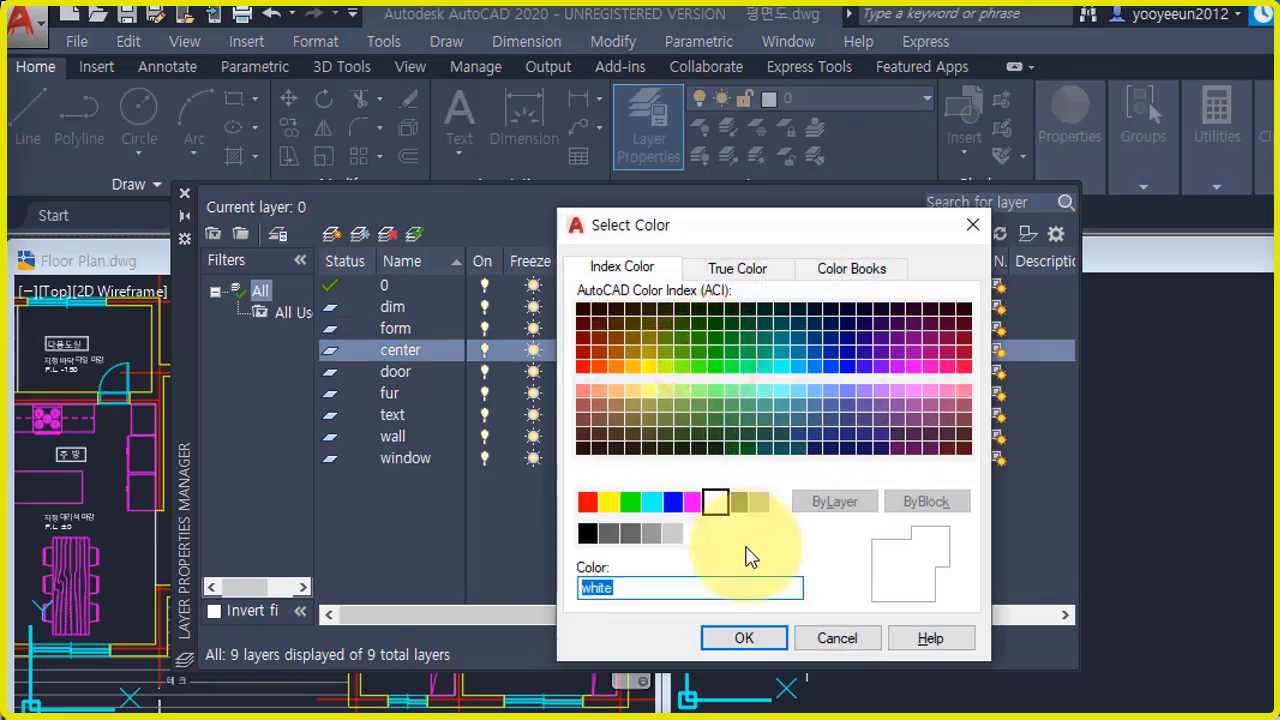
type("1")
left_click(744, 635)
left_click(706, 371)
type("4")
left_click(745, 638)
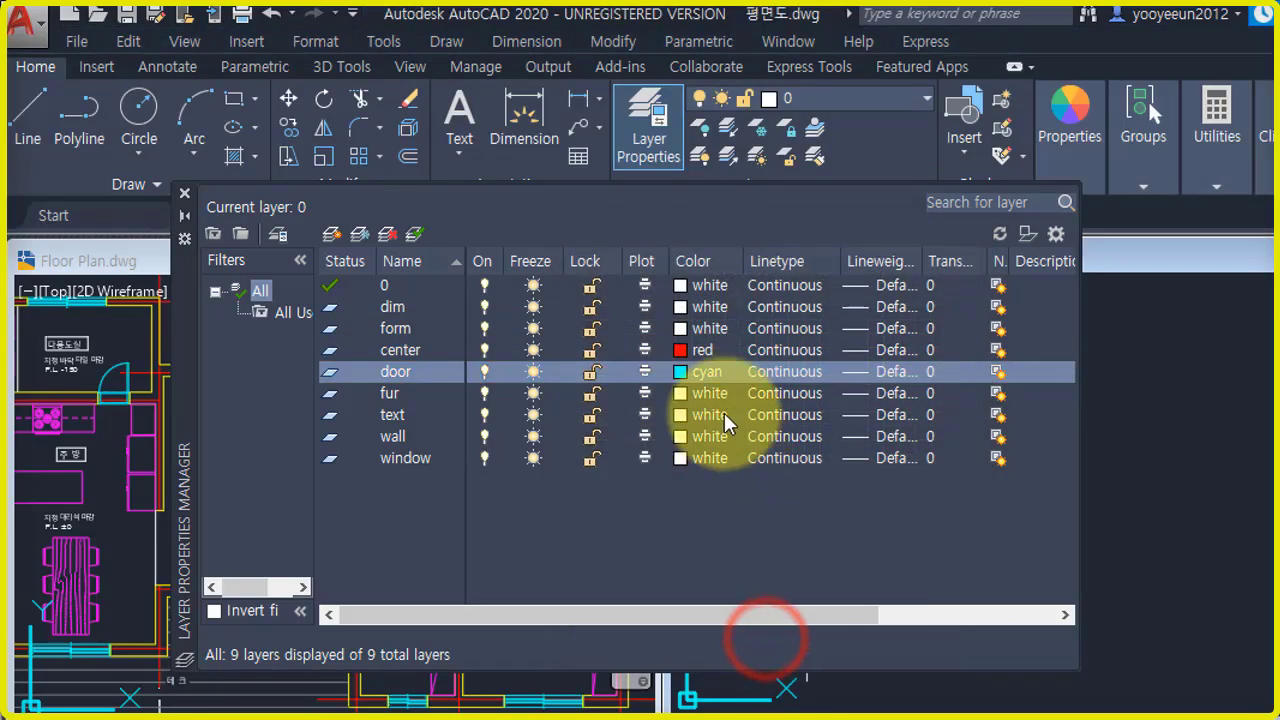
- Set the fur layer's color to magenta (6) and accept white for the text layer
left_click(713, 393)
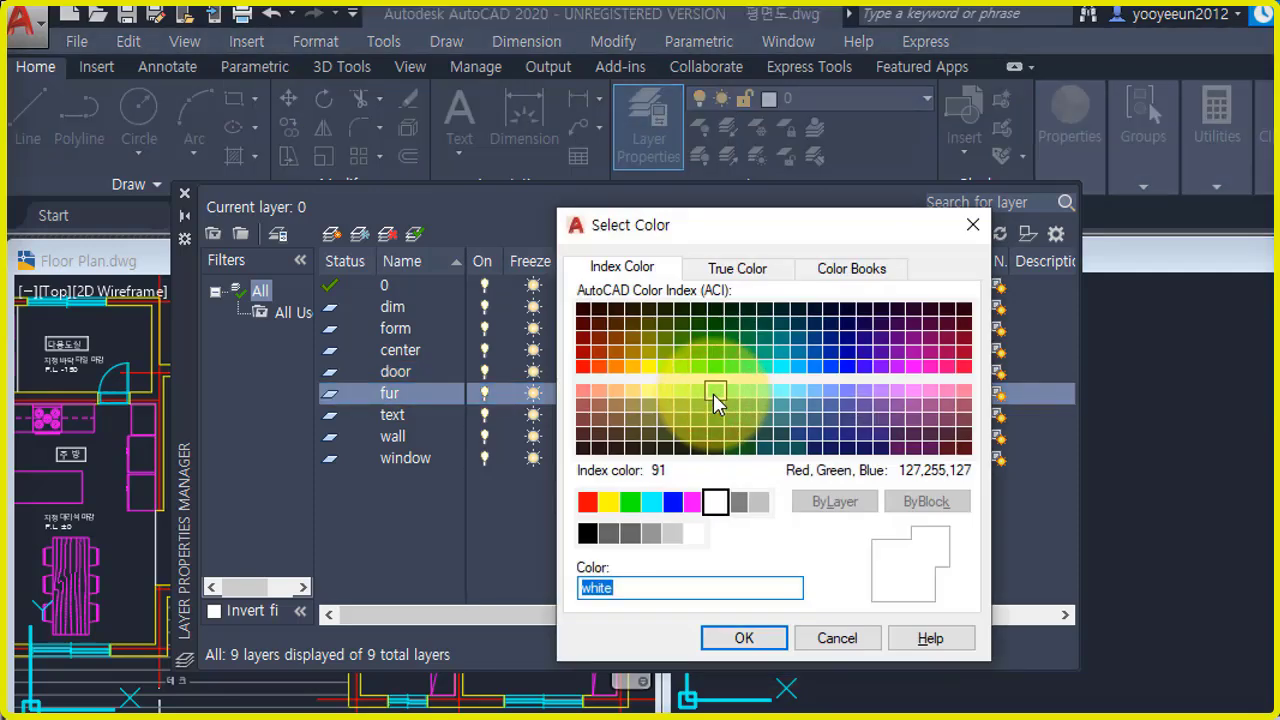
type("6")
left_click(745, 638)
left_click(712, 414)
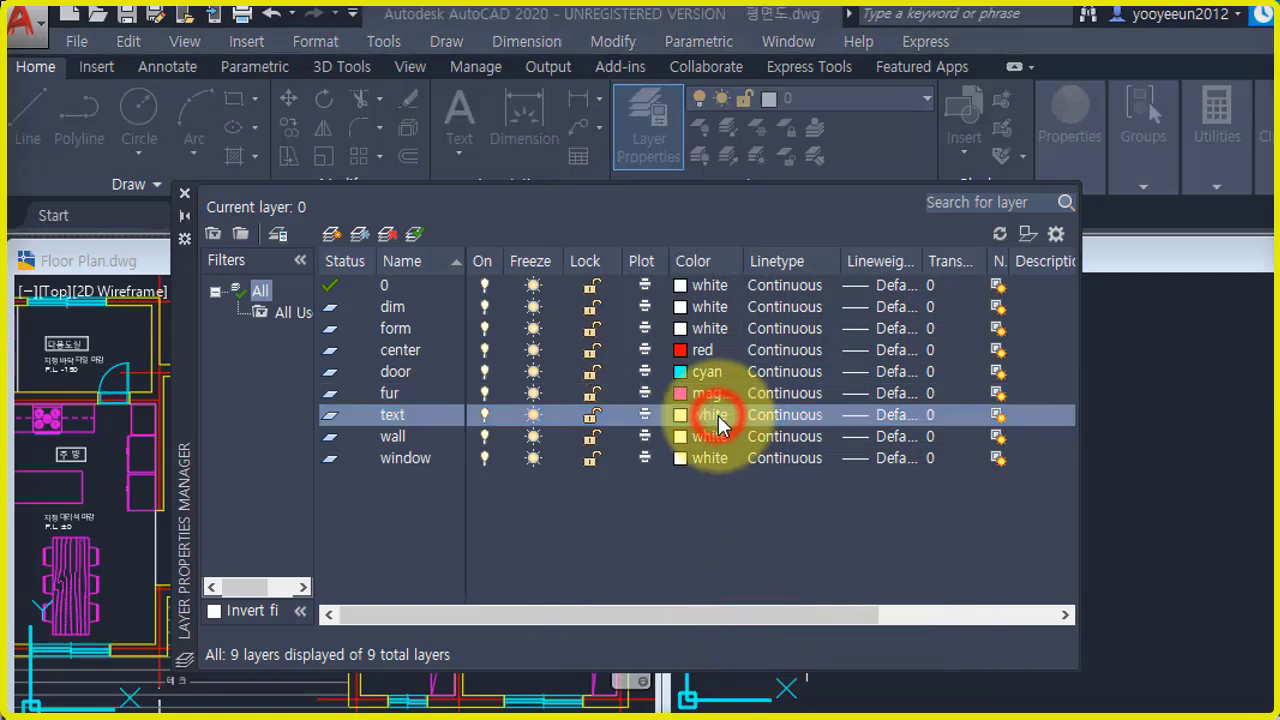
left_click(743, 640)
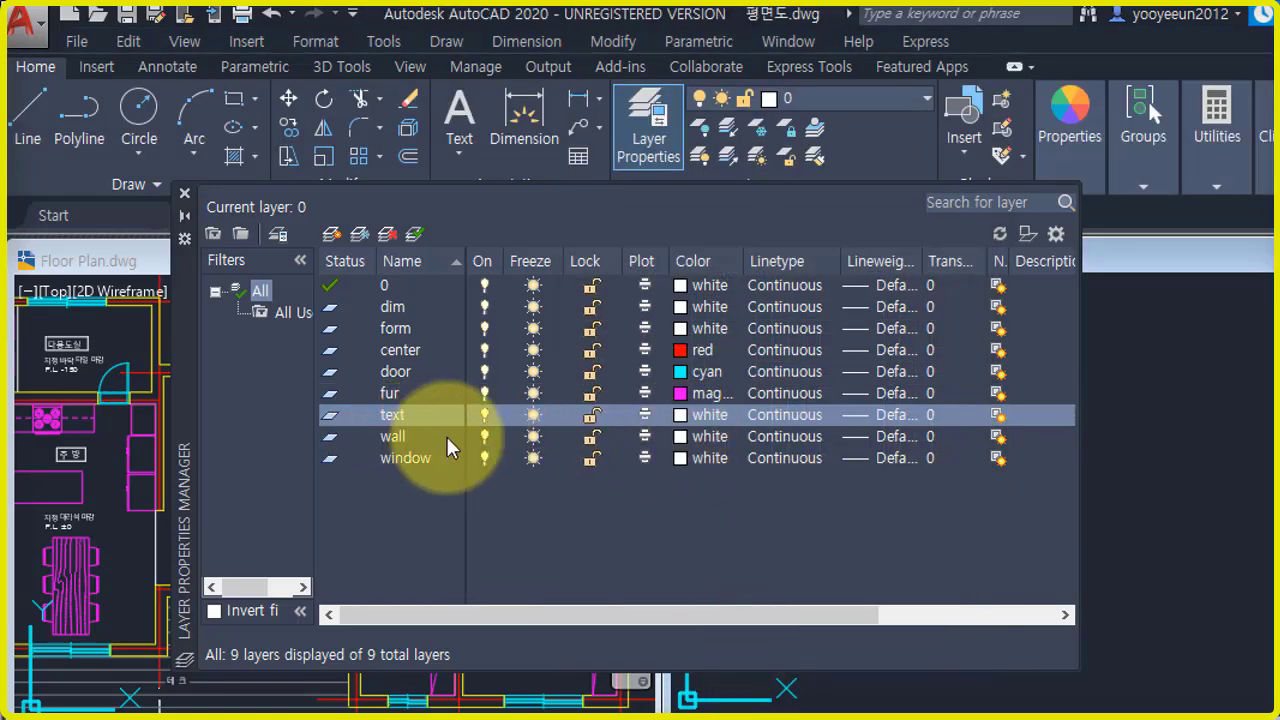
- Set the wall layer's color to yellow (2) and the window layer's color to cyan (4)
left_click(701, 442)
type("2")
left_click(739, 641)
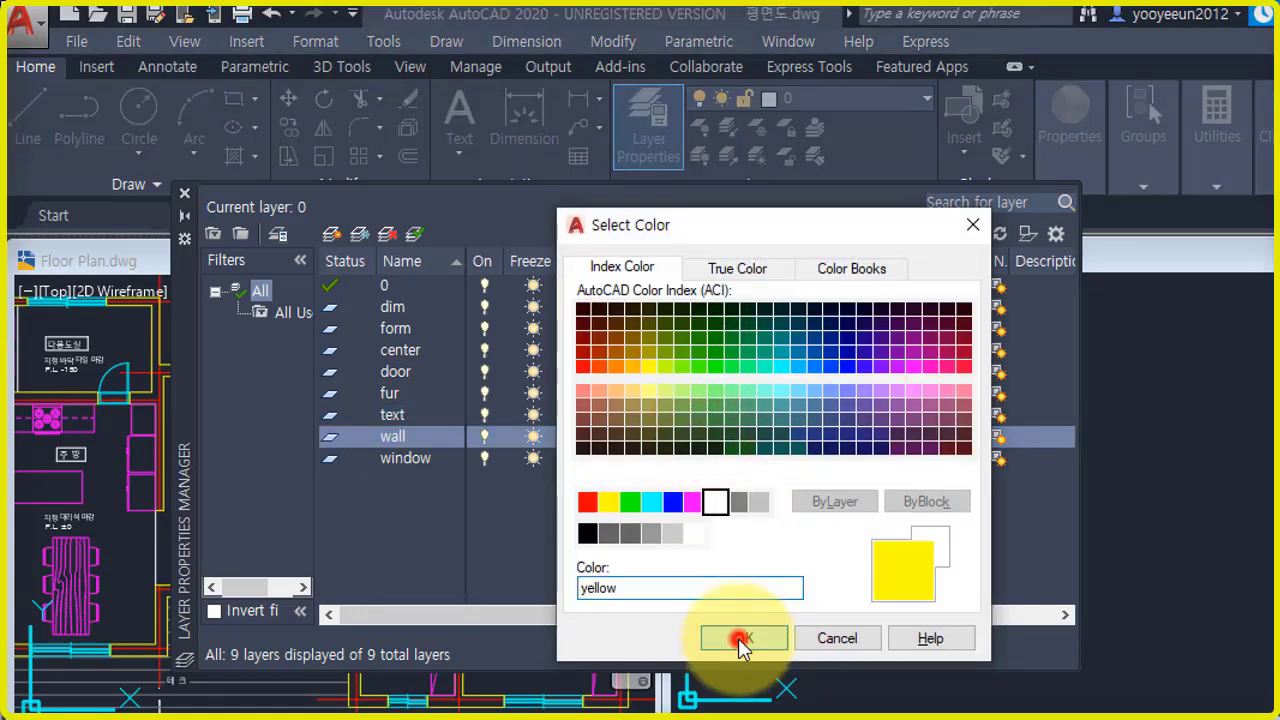
left_click(701, 458)
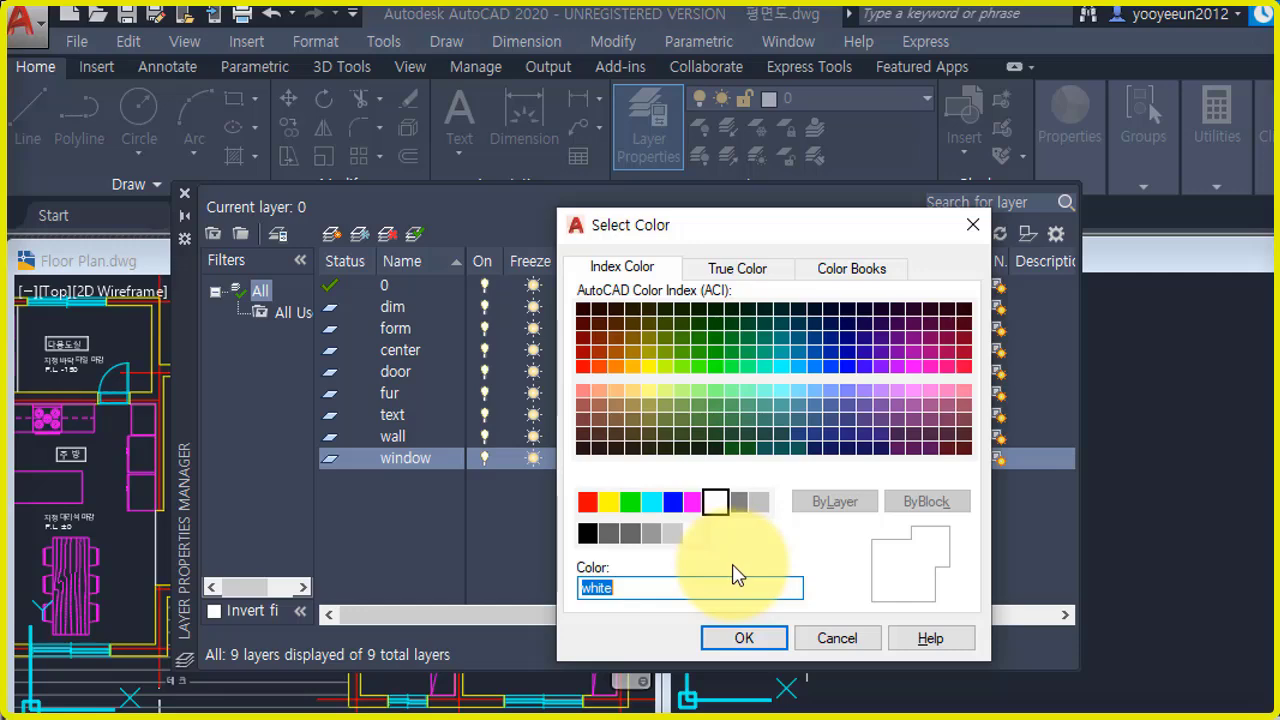
type("4")
left_click(743, 634)
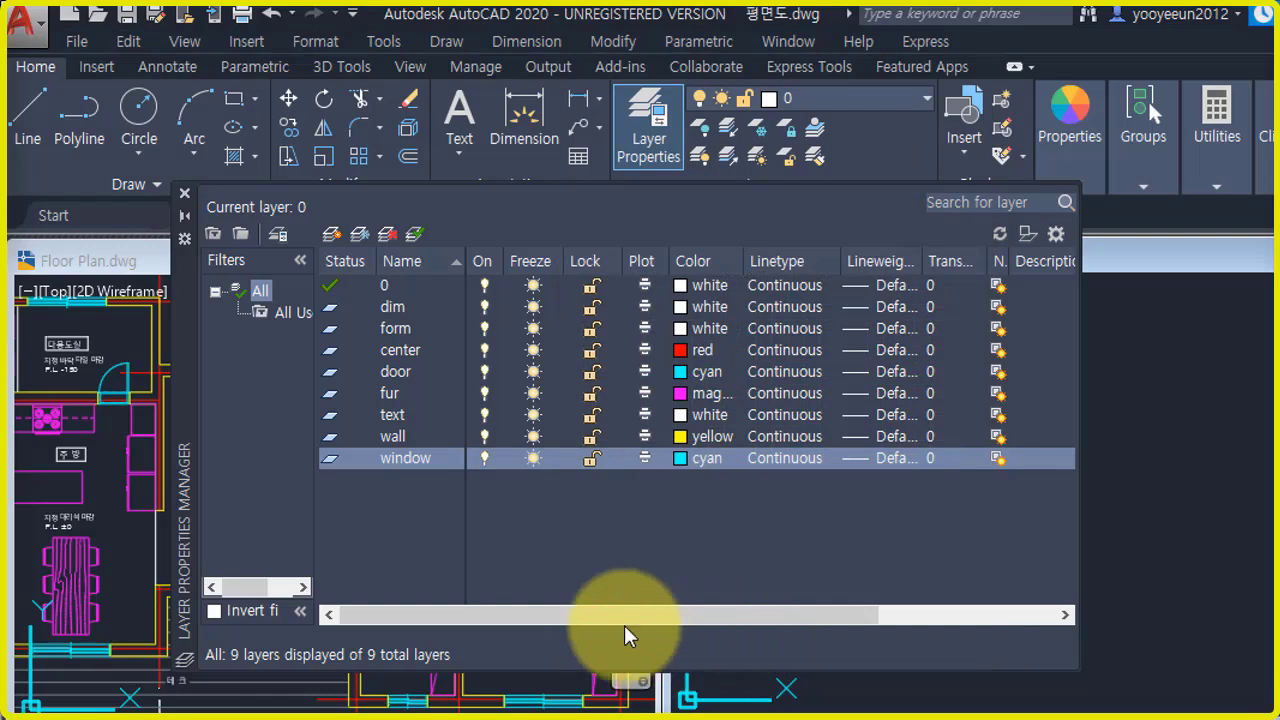
- Load the CENTERX2 linetype from acadiso.lin, assign it to the center layer, and close the layer manager
left_click(392, 307)
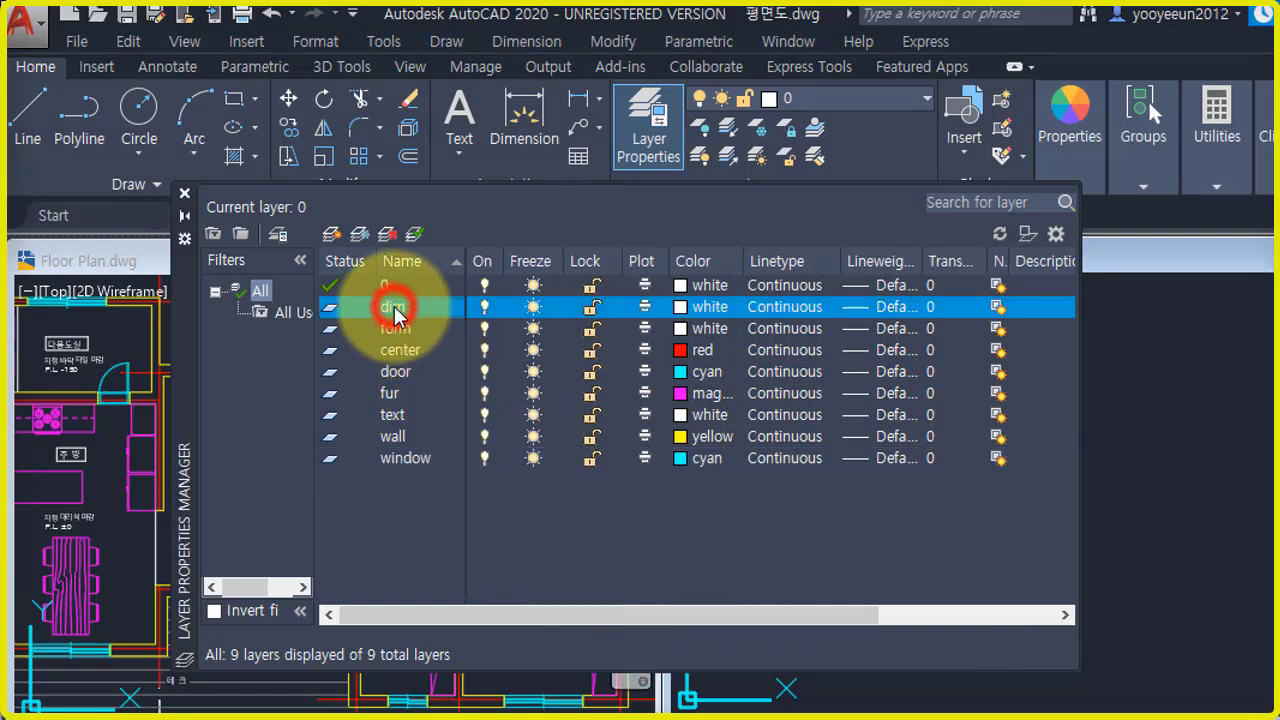
left_click(395, 328)
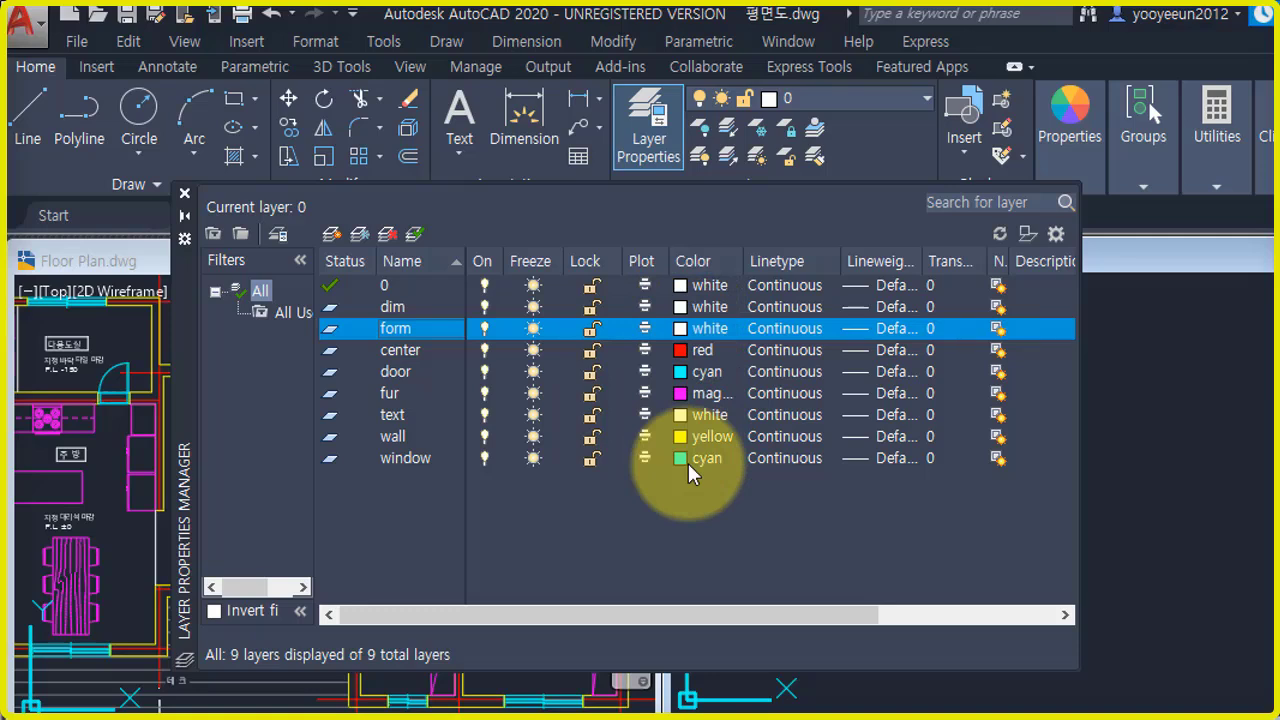
left_click(404, 352)
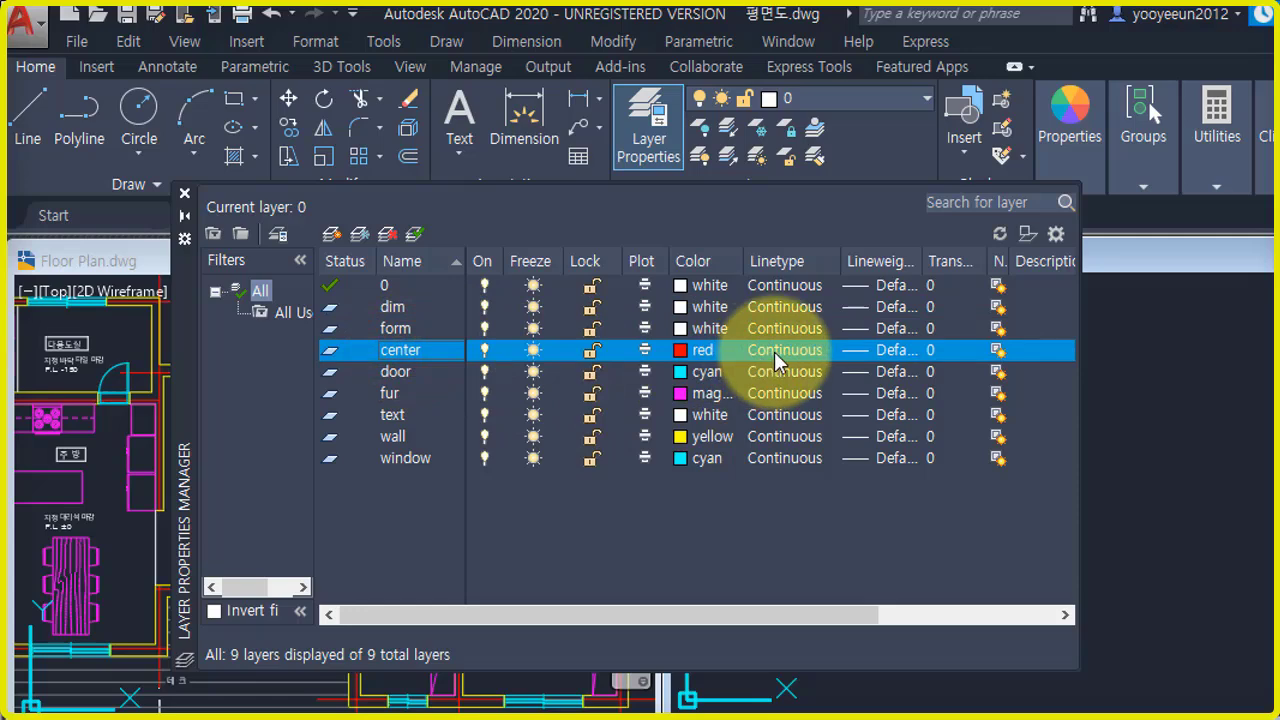
left_click(778, 362)
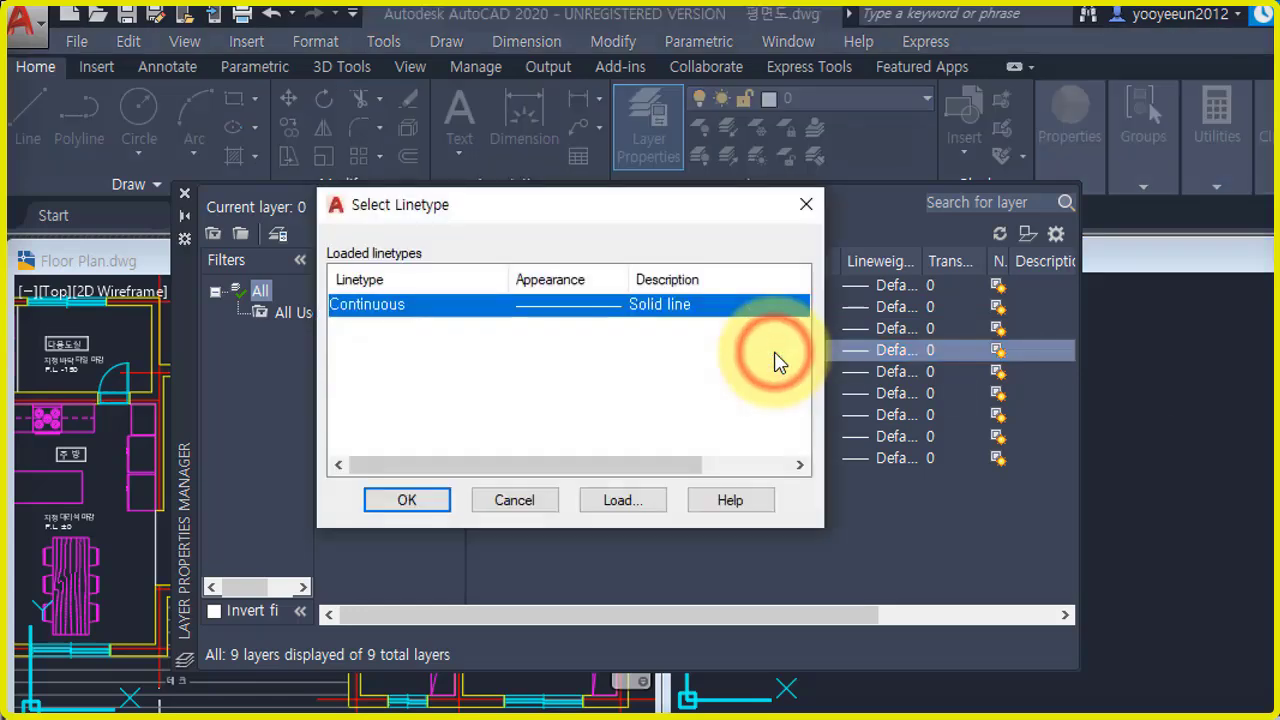
left_click(615, 505)
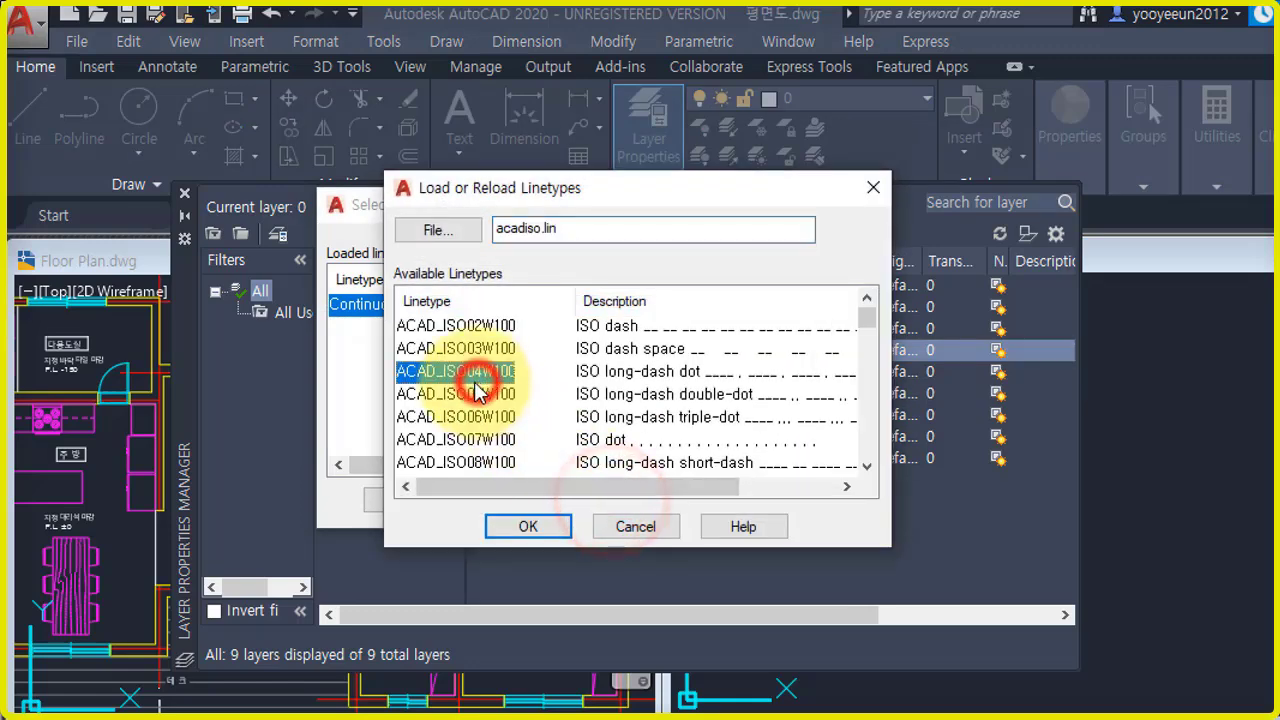
scroll(487, 390, "down", 7)
scroll(488, 402, "up", 1)
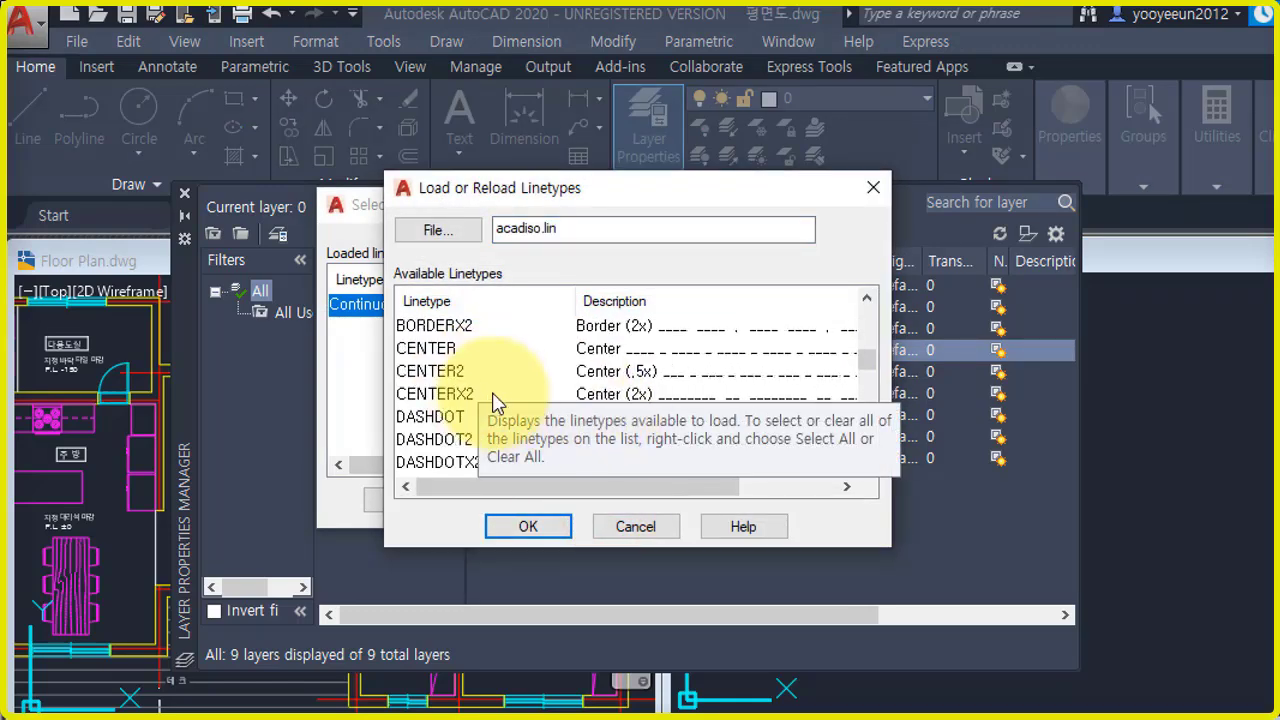
left_click(449, 394)
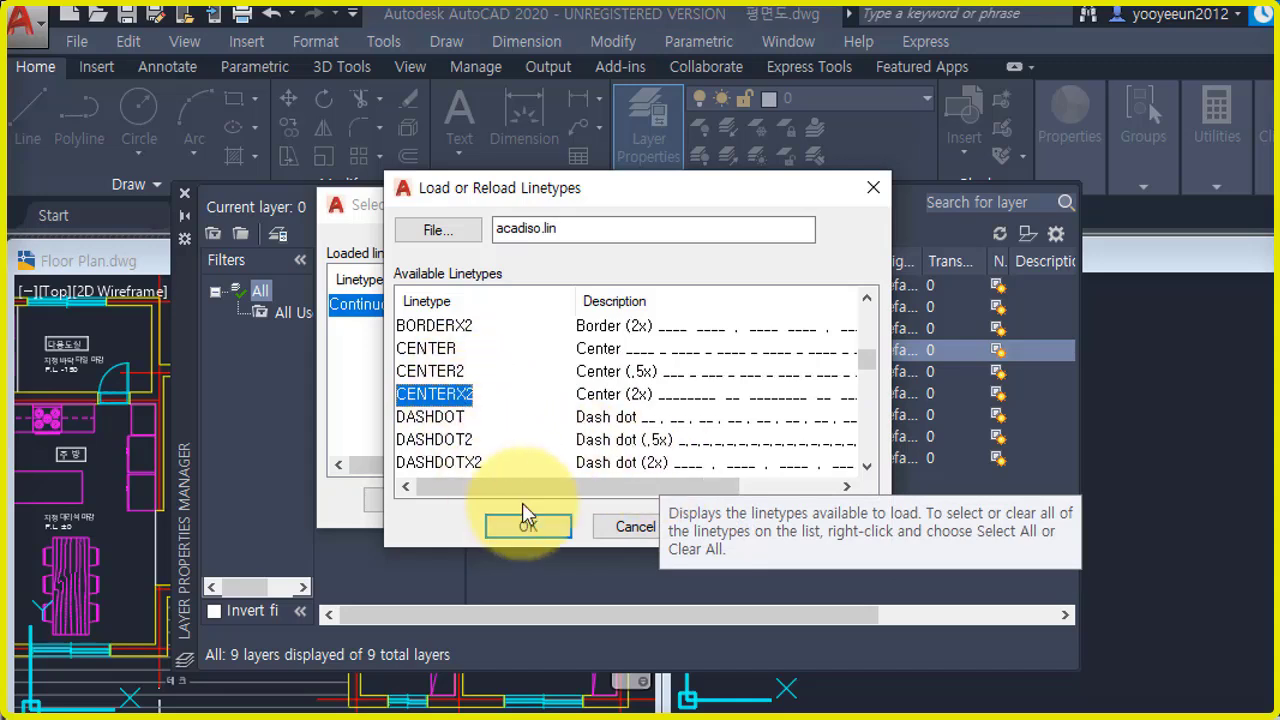
left_click(543, 528)
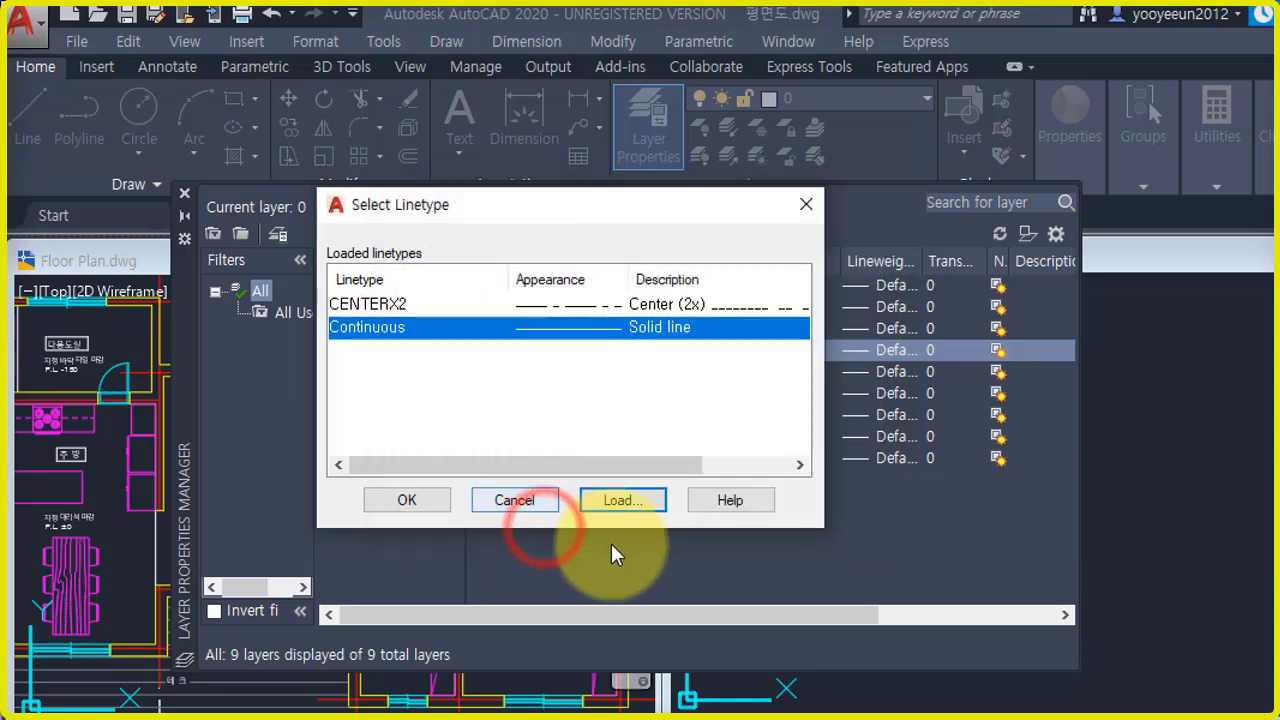
left_click(386, 302)
left_click(428, 502)
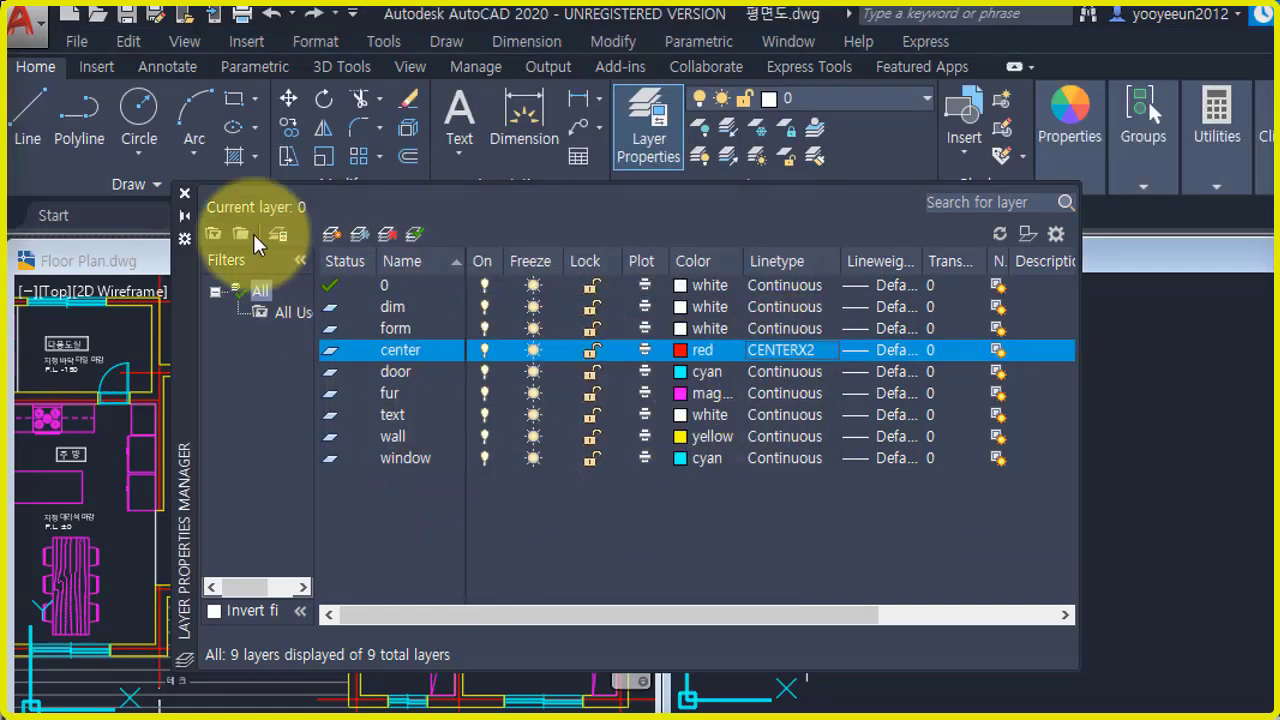
left_click(185, 195)
left_click(1037, 509)
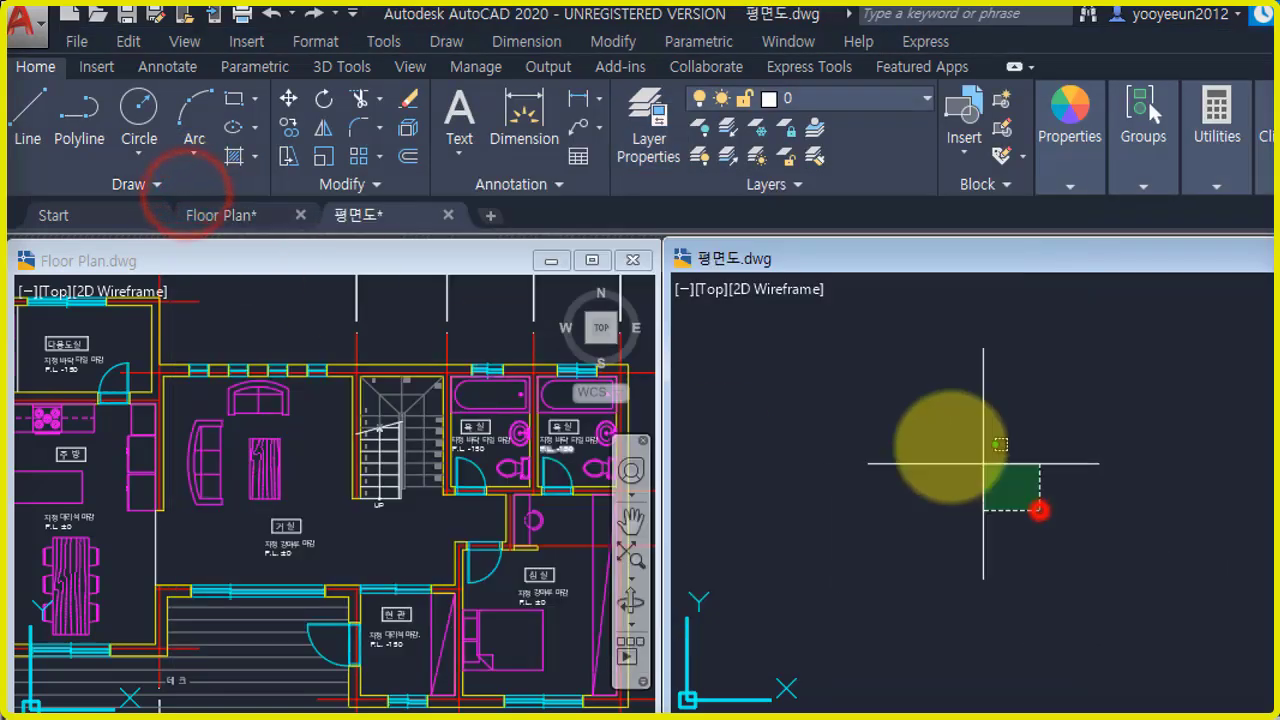
left_click(910, 434)
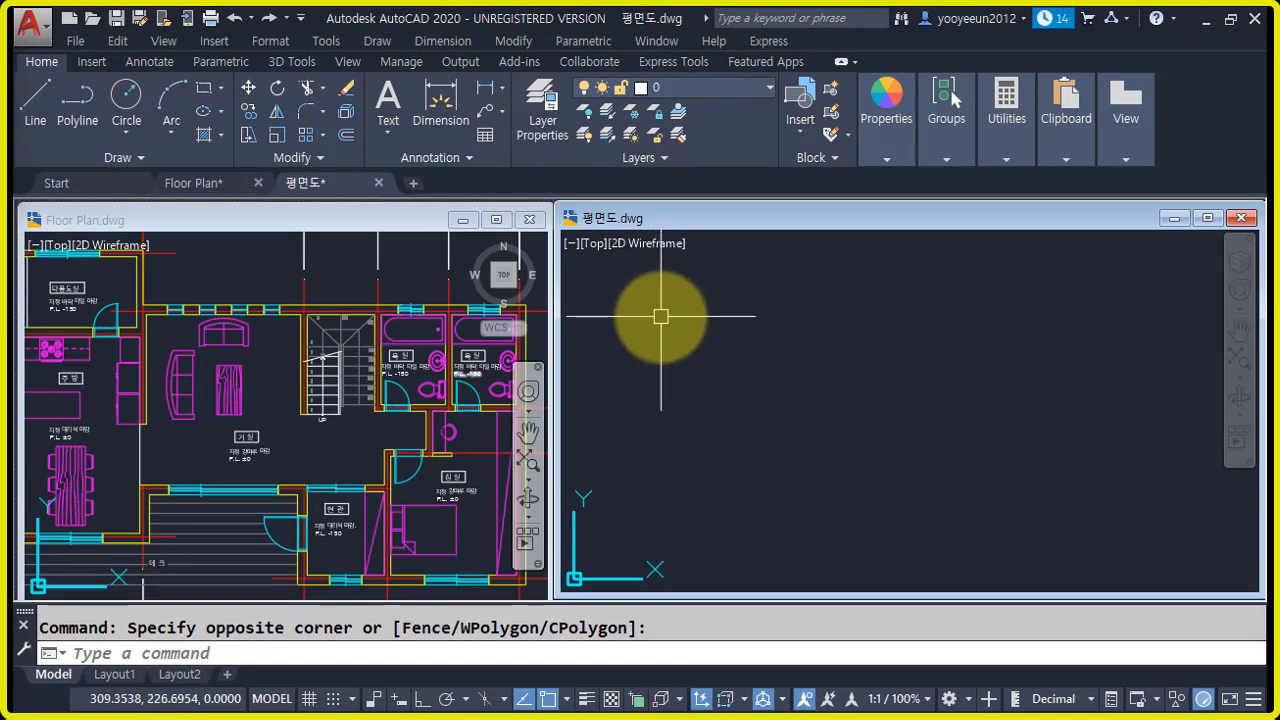
left_click(40, 35)
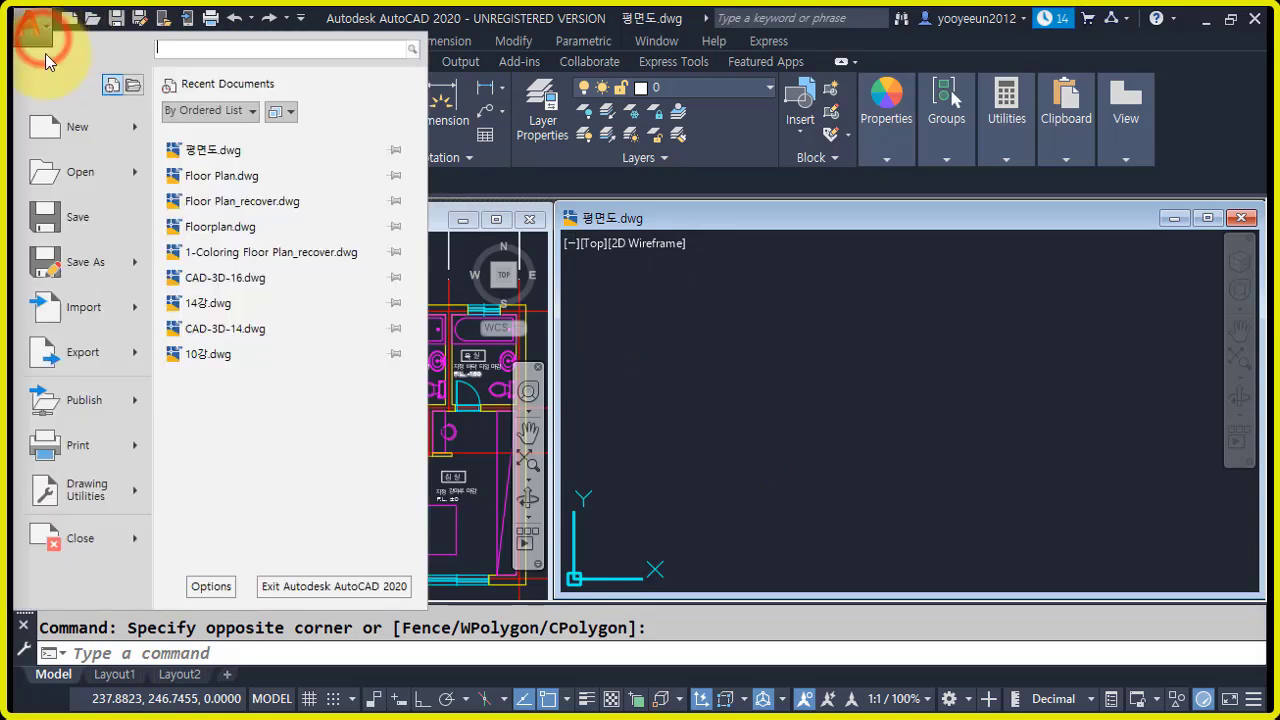
left_click(92, 268)
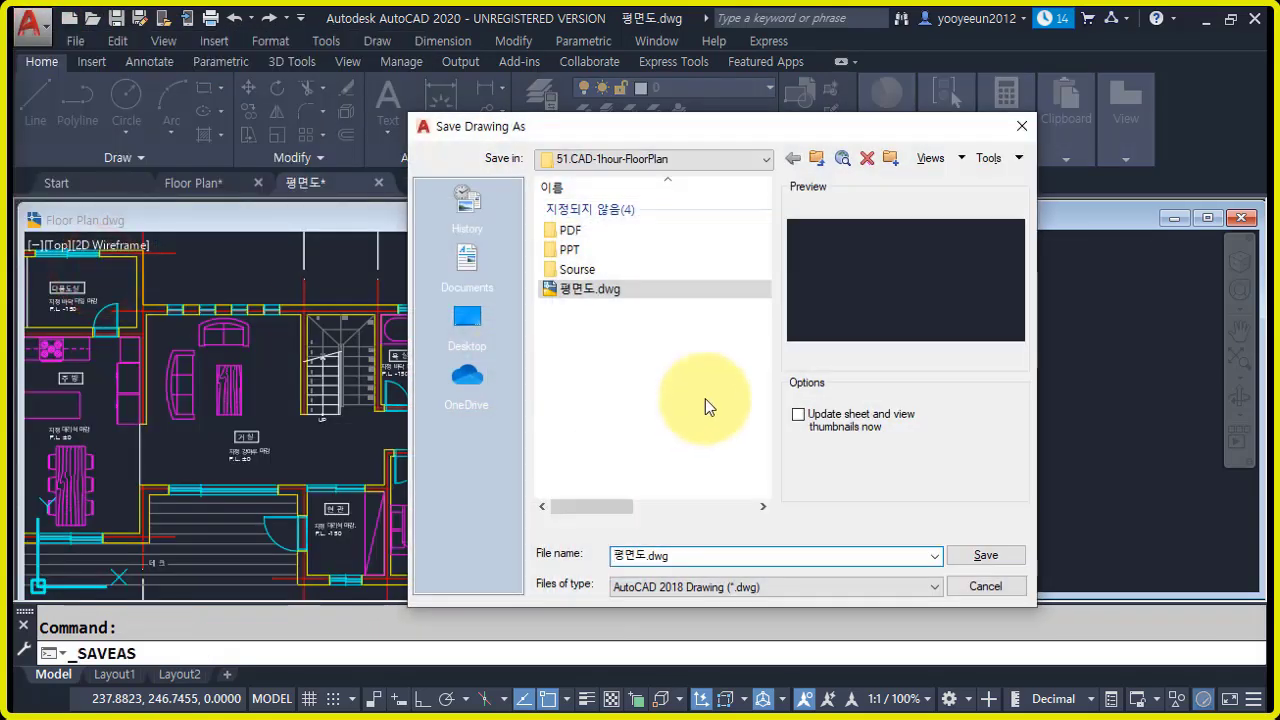
double_click(640, 556)
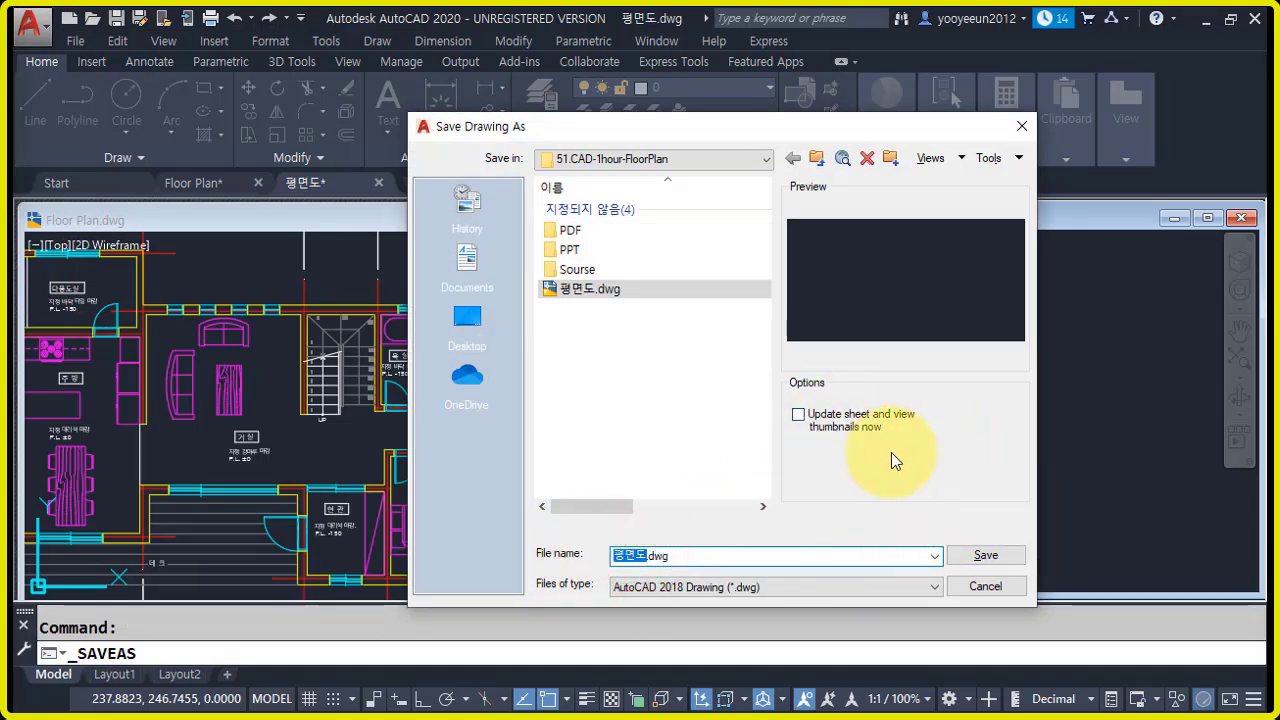
left_click(1021, 126)
left_click(877, 400)
left_click(720, 334)
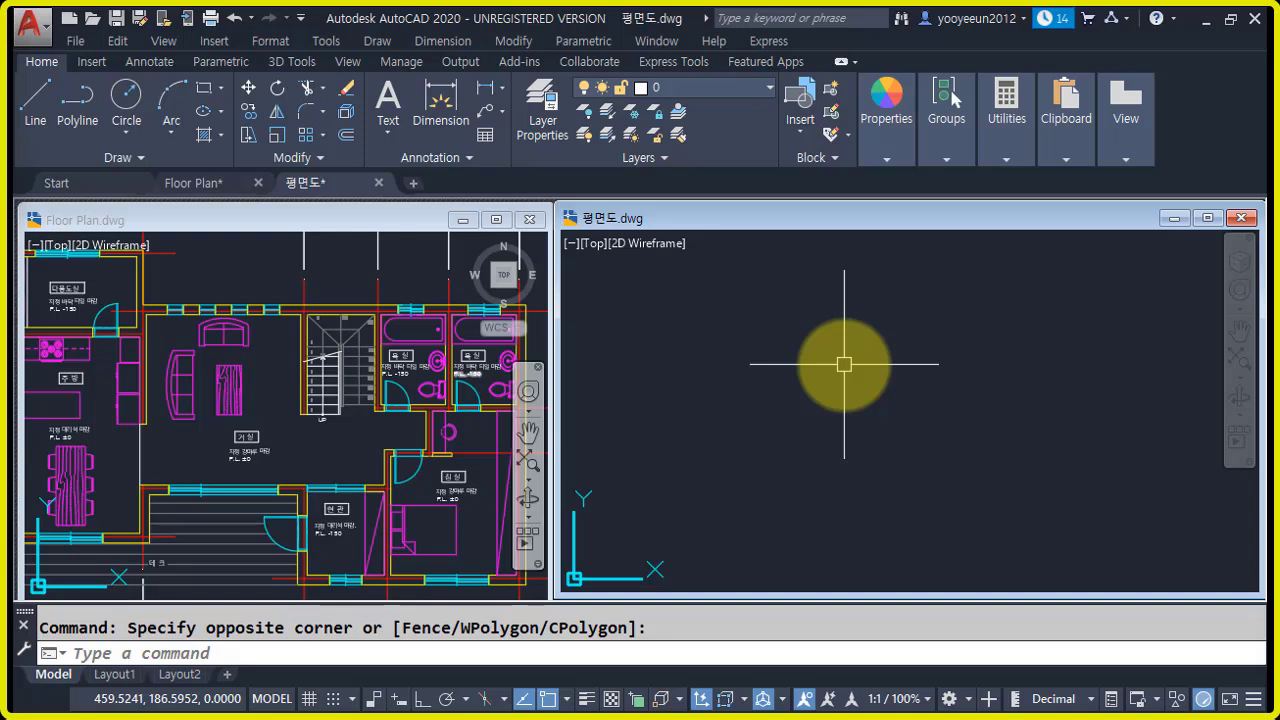
- Run SAVETIME and accept 1 minute as the automatic save interval
type("s")
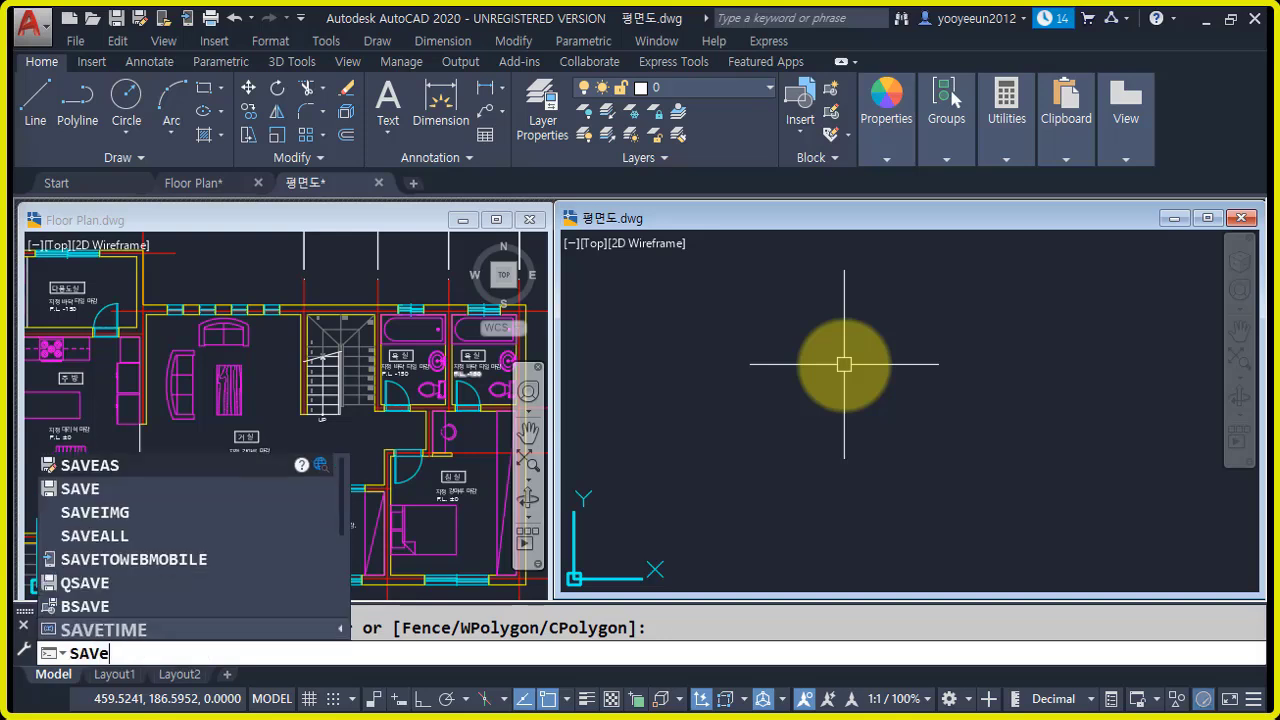
type("ti")
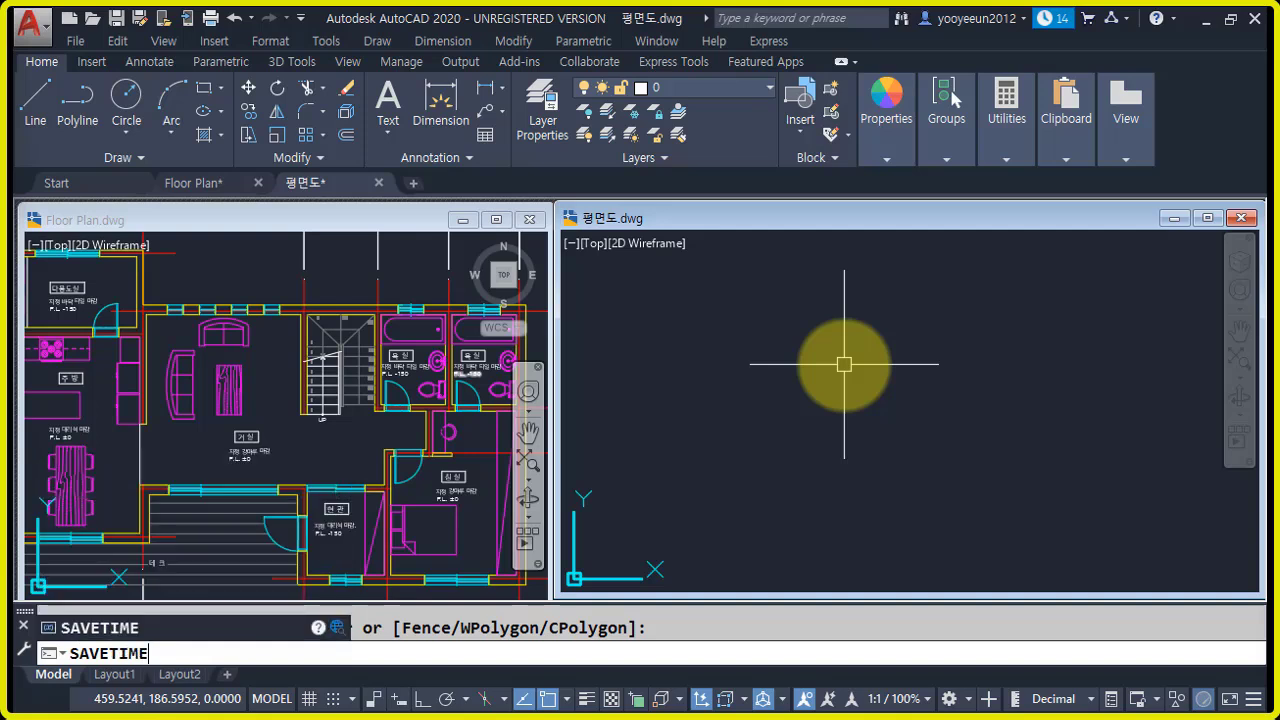
key("Return")
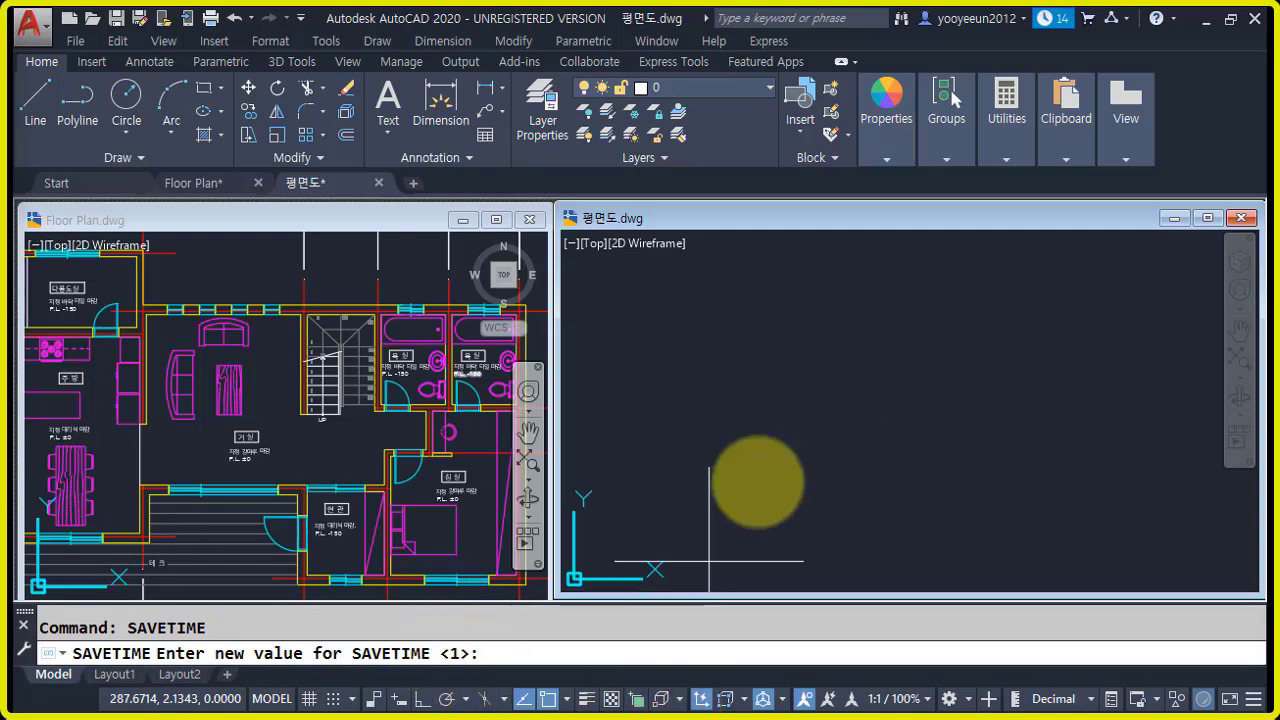
key("Return")
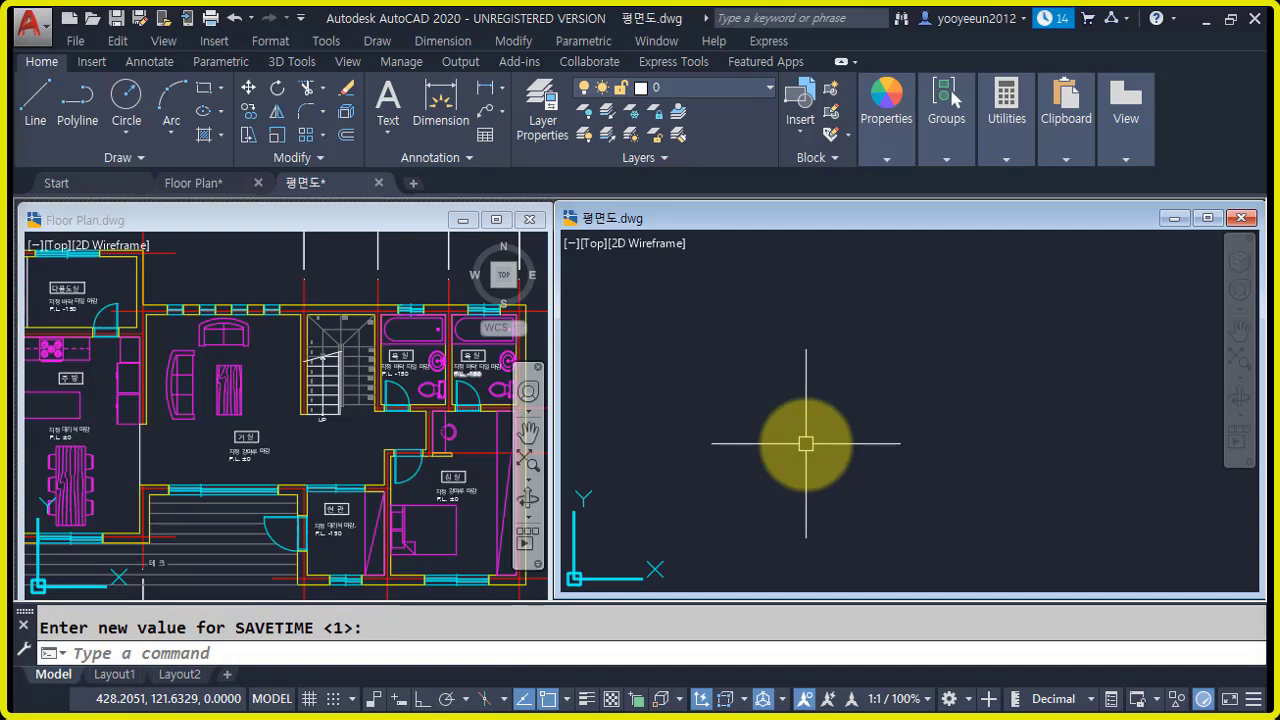
left_click(671, 378)
left_click(834, 476)
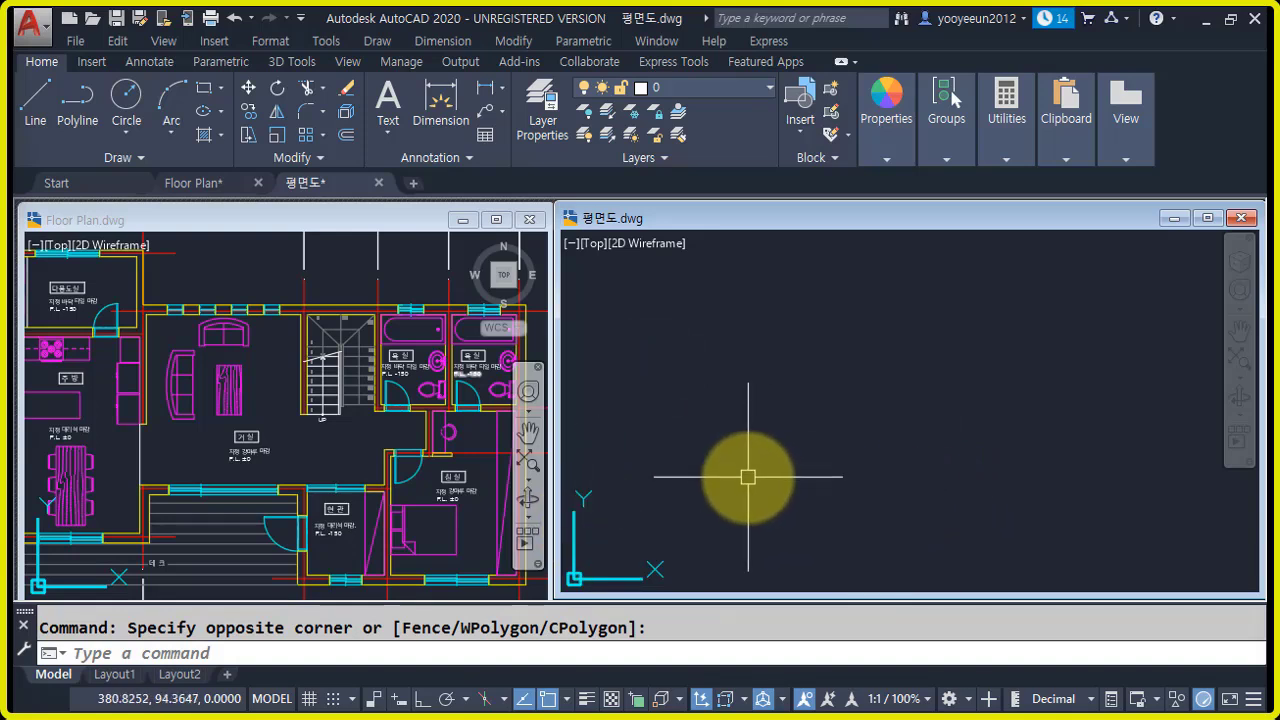
- Make the Floor Plan drawing active and examine the plan's overall horizontal and vertical dimensions
left_click(198, 452)
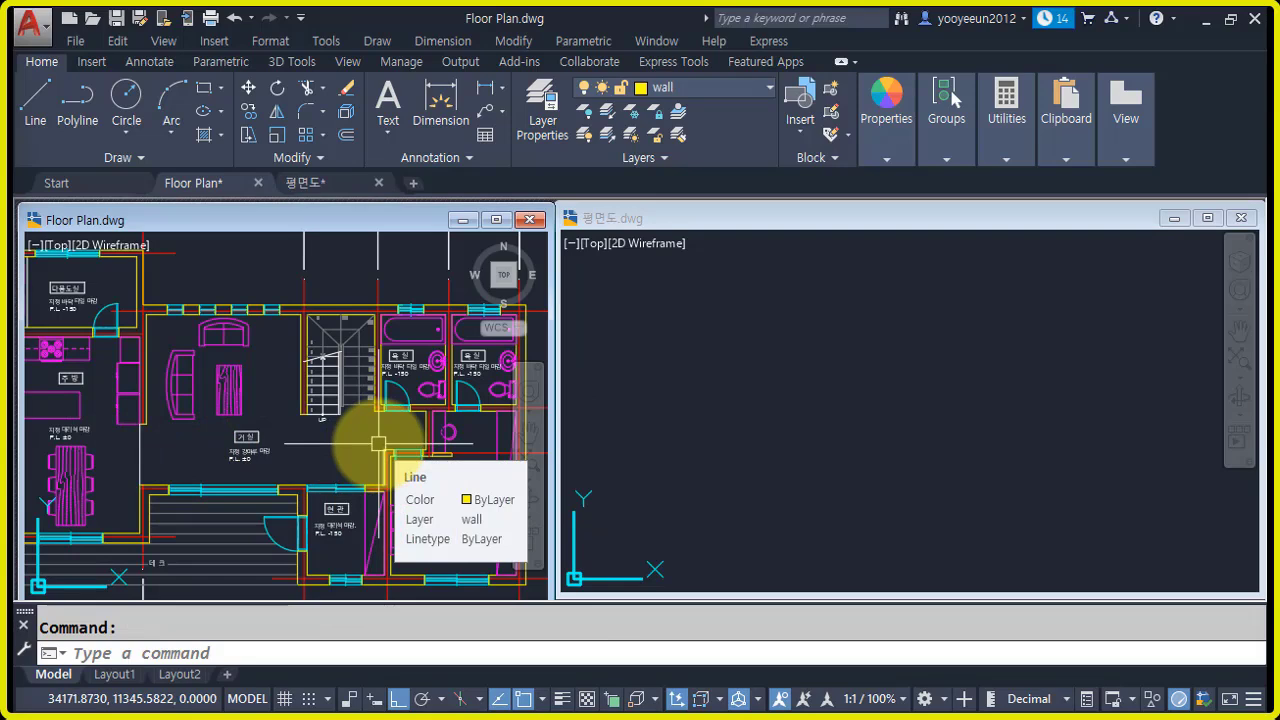
scroll(375, 443, "down", 2)
middle_click_drag(271, 430, 312, 467)
scroll(314, 334, "up", 4)
middle_click_drag(329, 351, 301, 509)
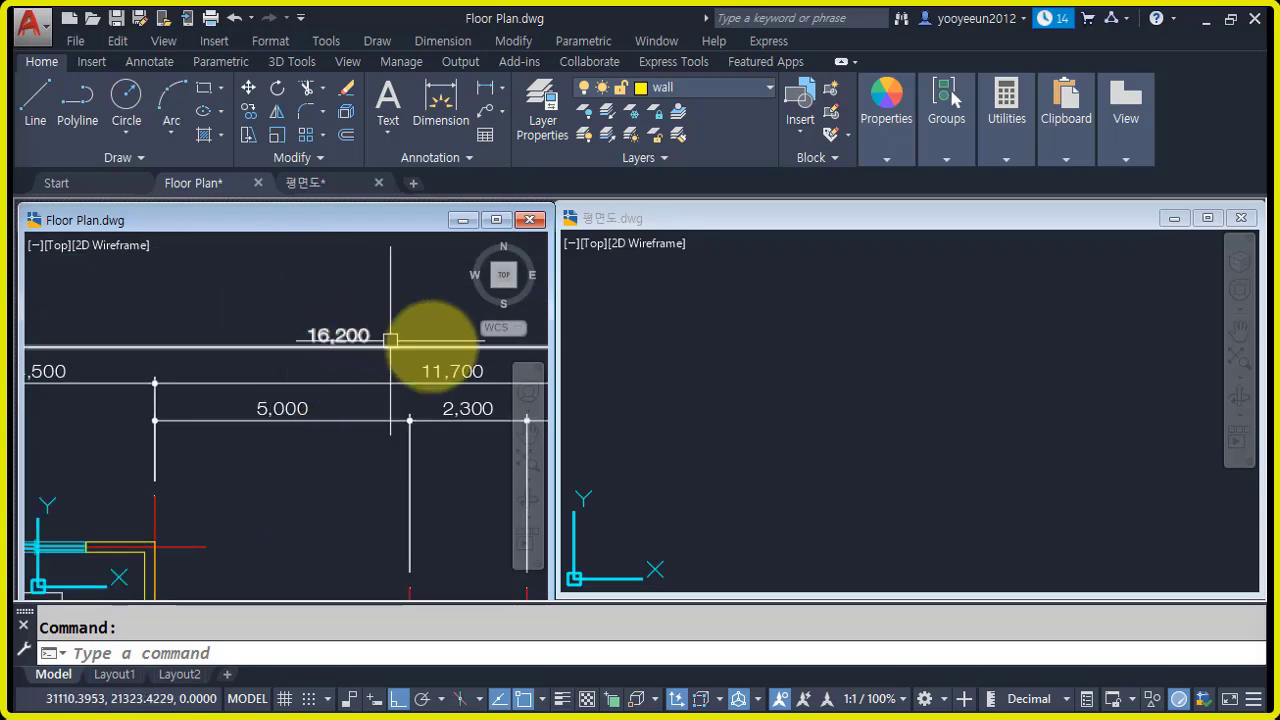
scroll(443, 346, "down", 4)
middle_click_drag(292, 432, 306, 318)
scroll(187, 430, "up", 4)
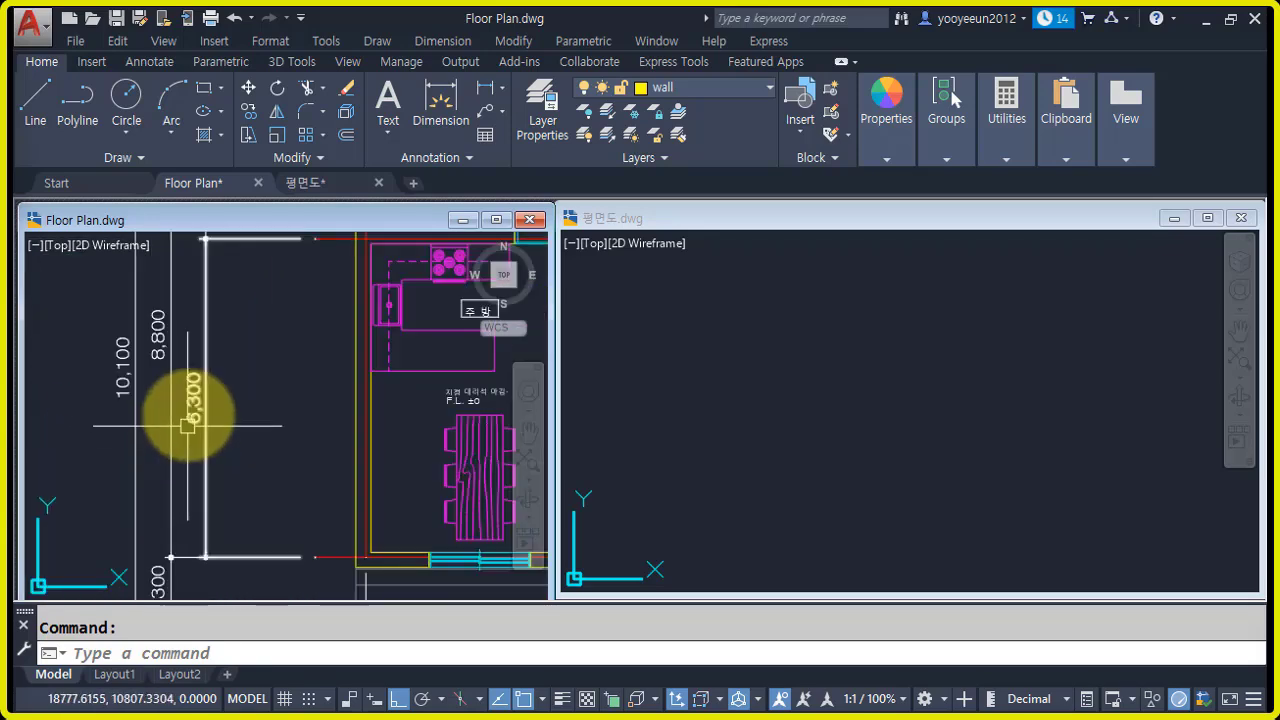
middle_click_drag(176, 390, 166, 432)
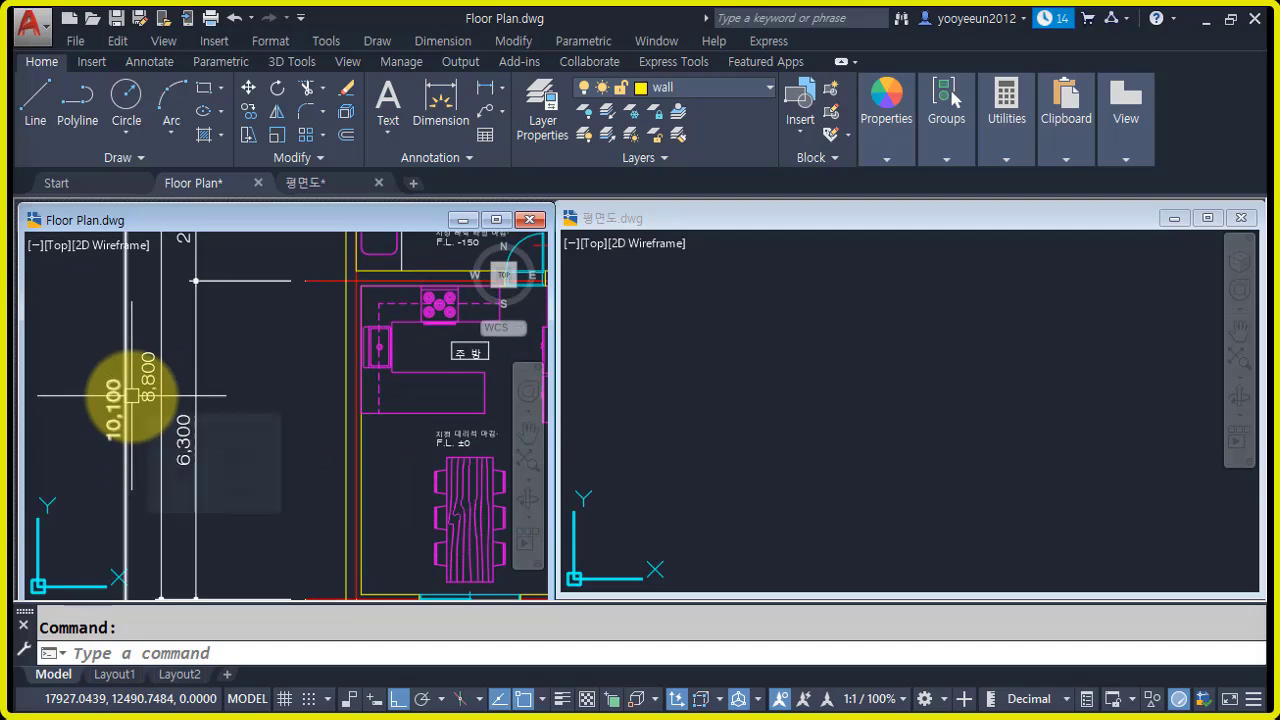
scroll(132, 395, "down", 4)
middle_click_drag(256, 380, 190, 436)
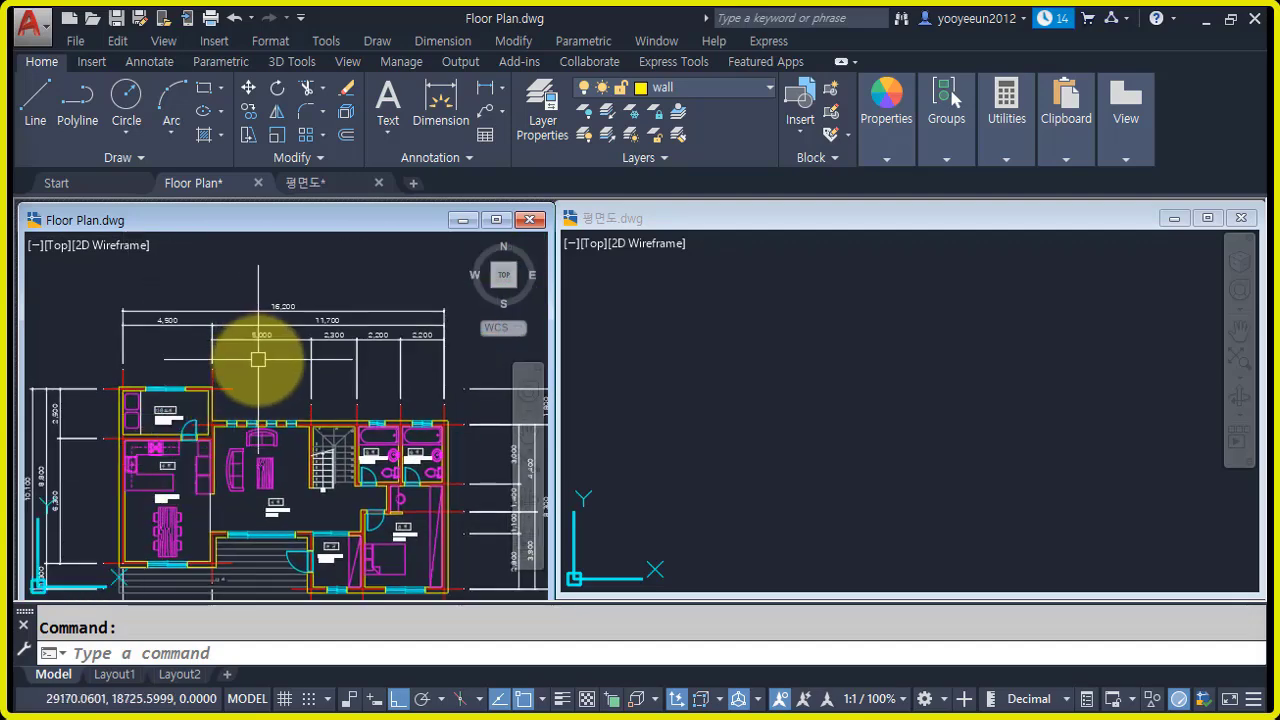
- Make the 평면도.dwg drawing active and set center as its current layer
middle_click_drag(227, 372, 265, 364)
middle_click_drag(160, 522, 188, 460)
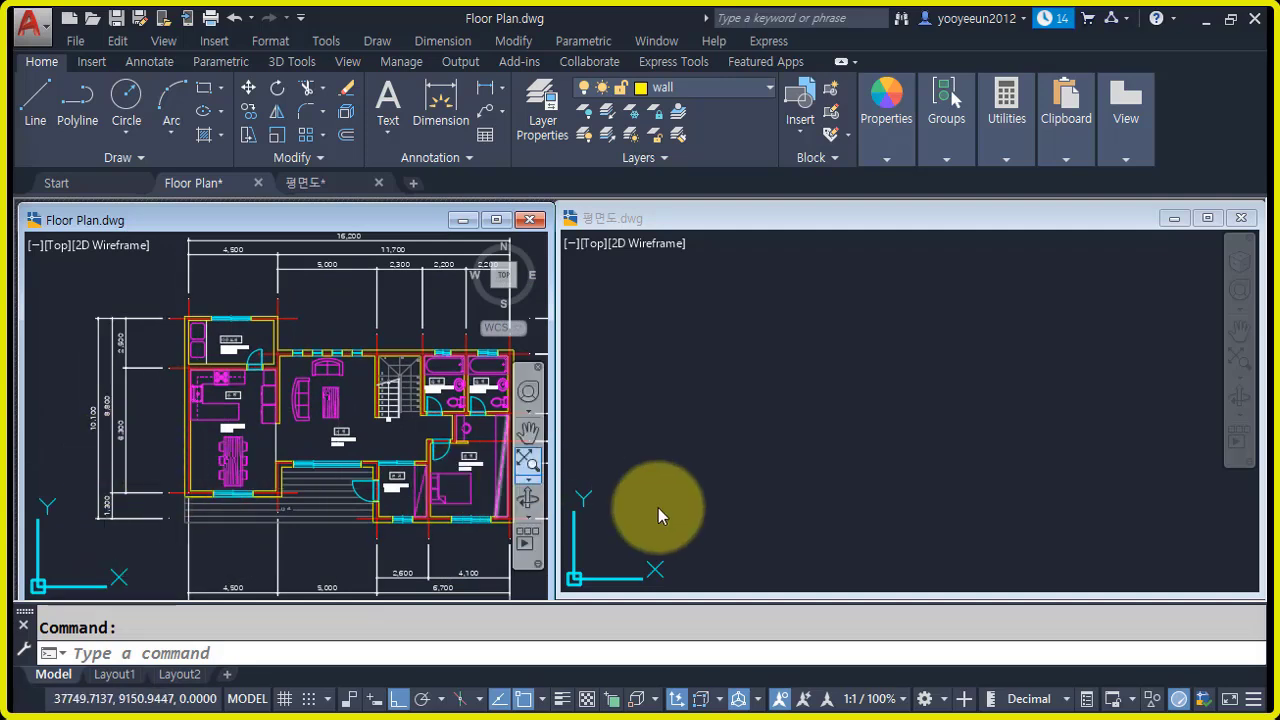
left_click(726, 441)
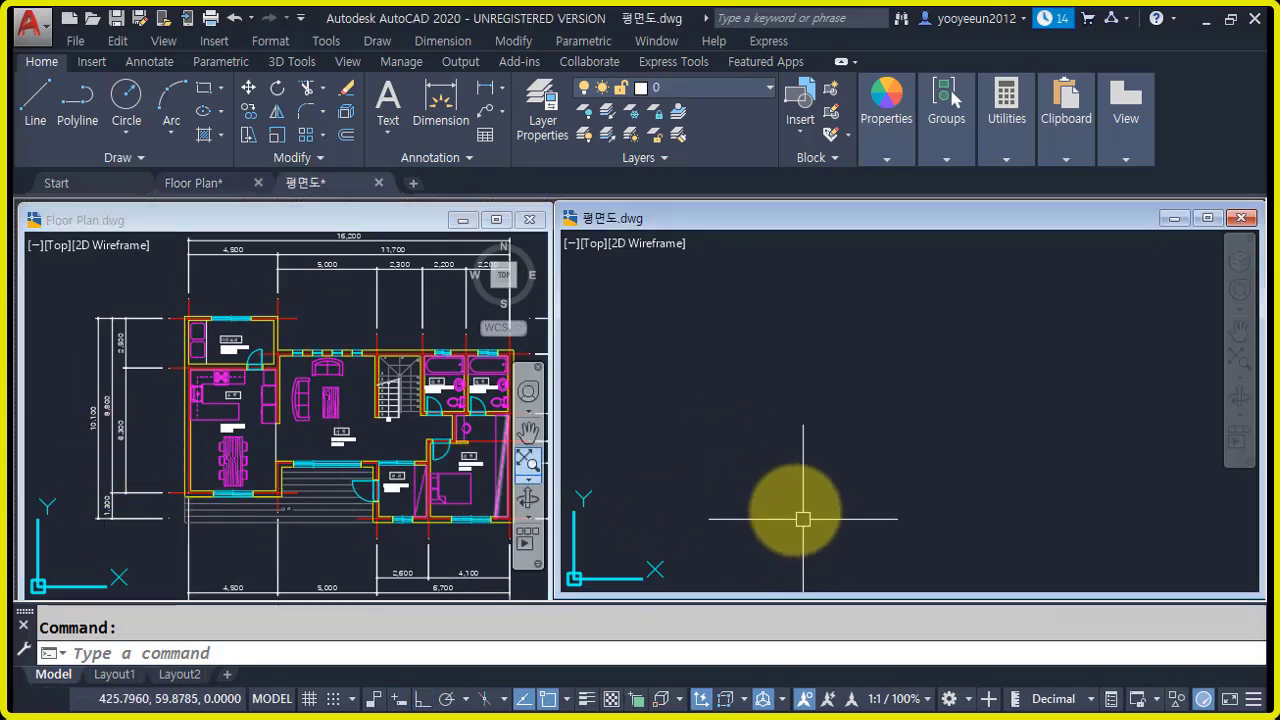
left_click(704, 87)
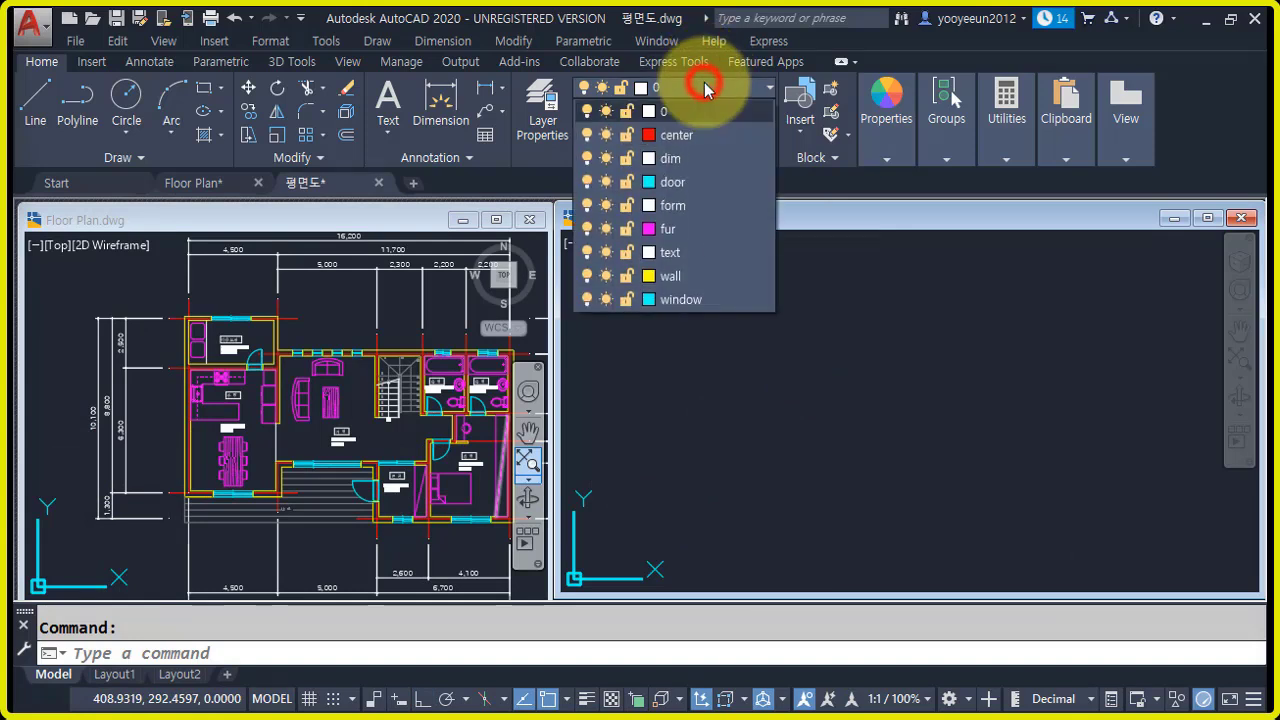
left_click(695, 145)
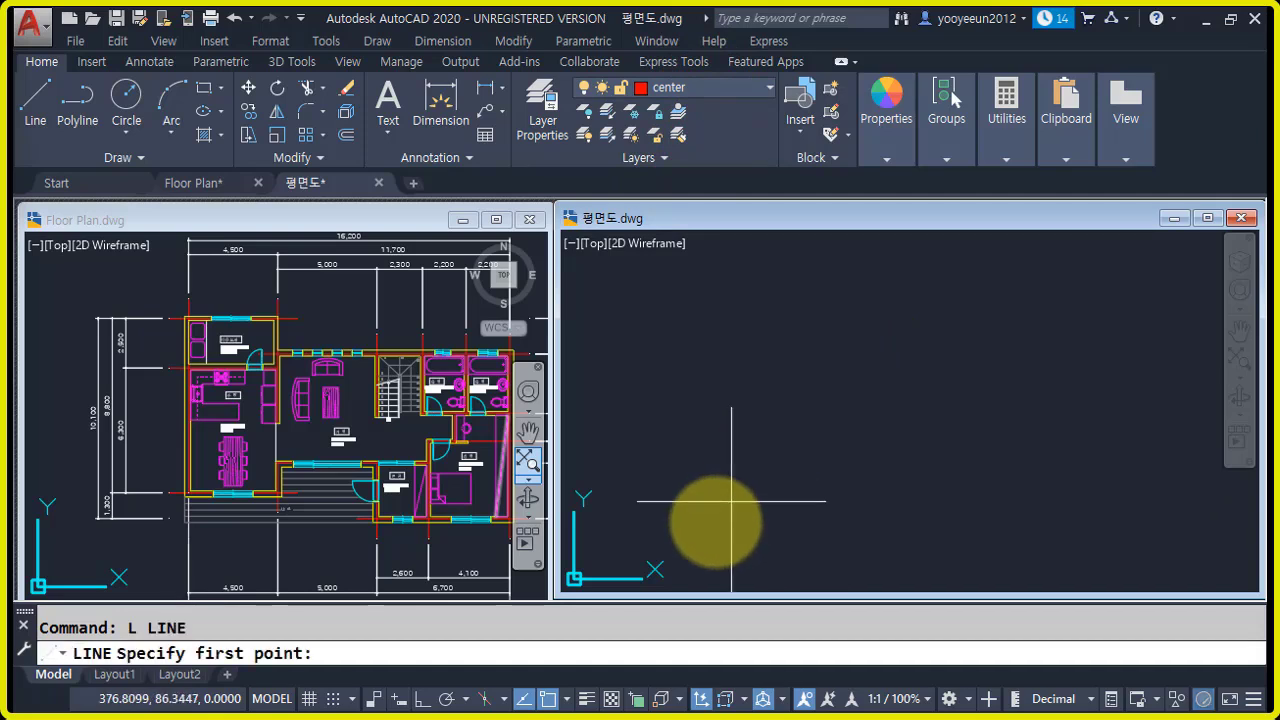
- Draw a vertical centerline 15000 long and a horizontal centerline 20000 long that cross each other
left_click(712, 546)
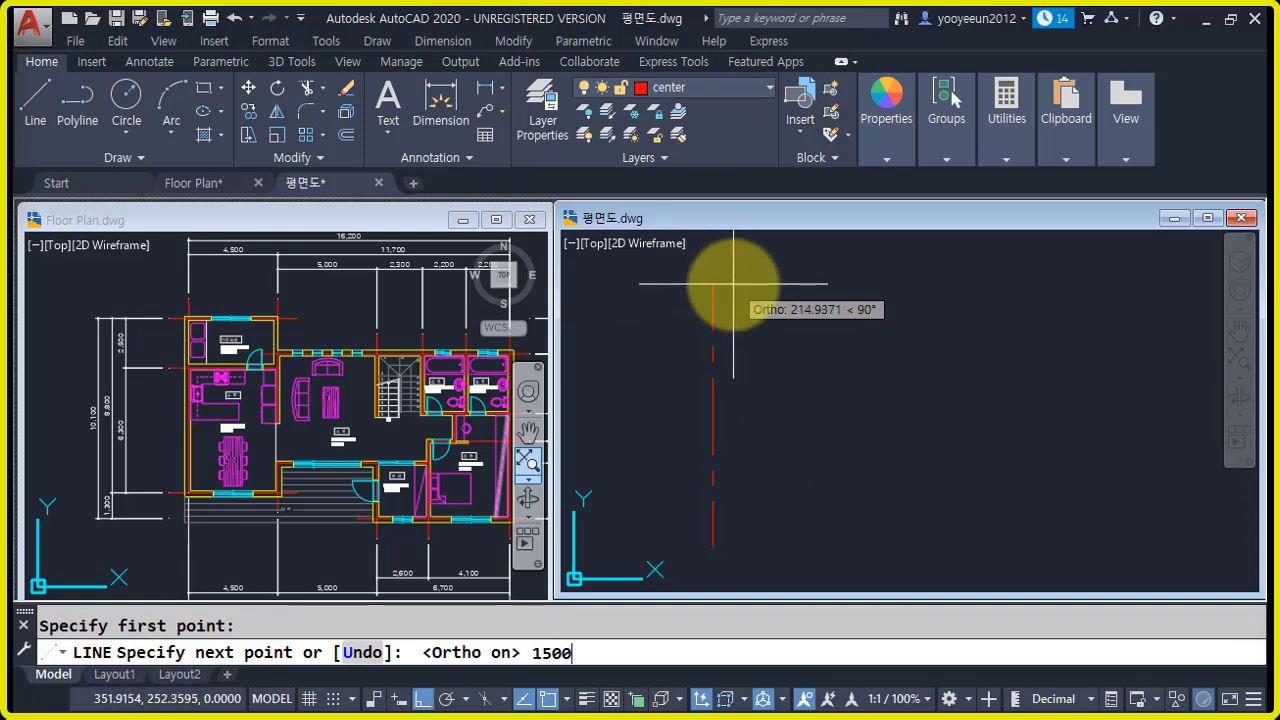
type("15000")
key("Return")
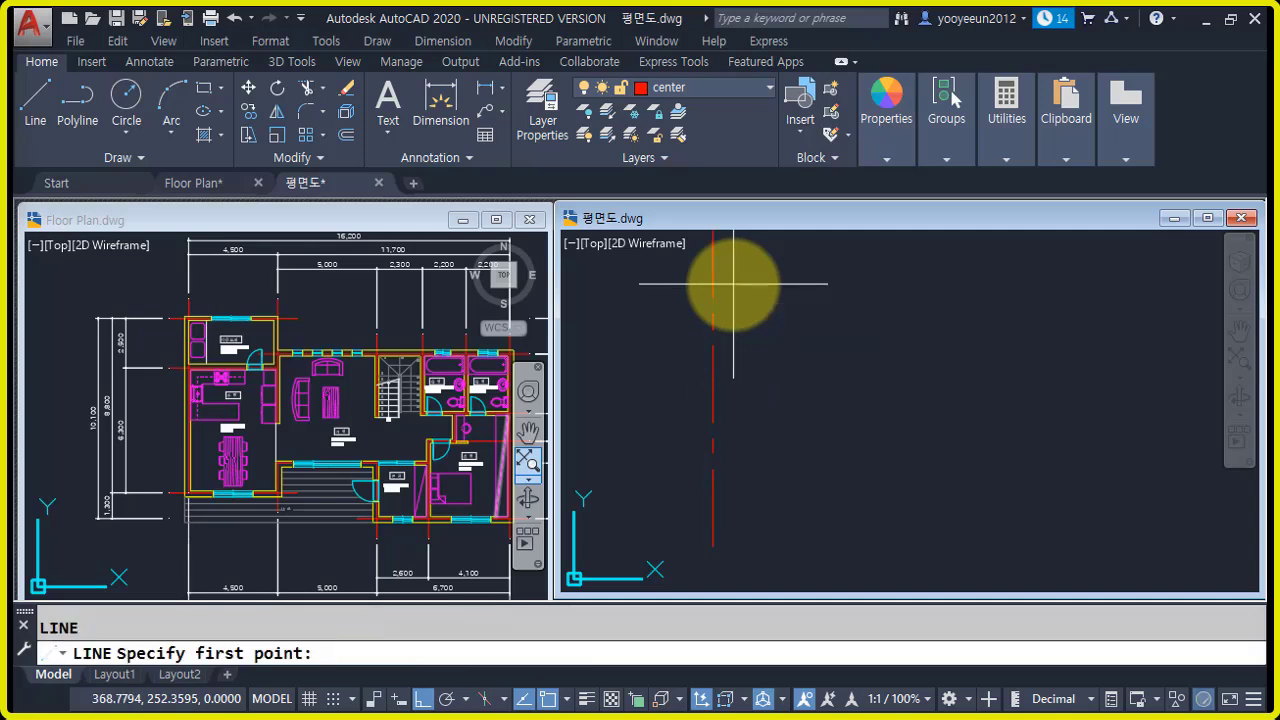
left_click(610, 399)
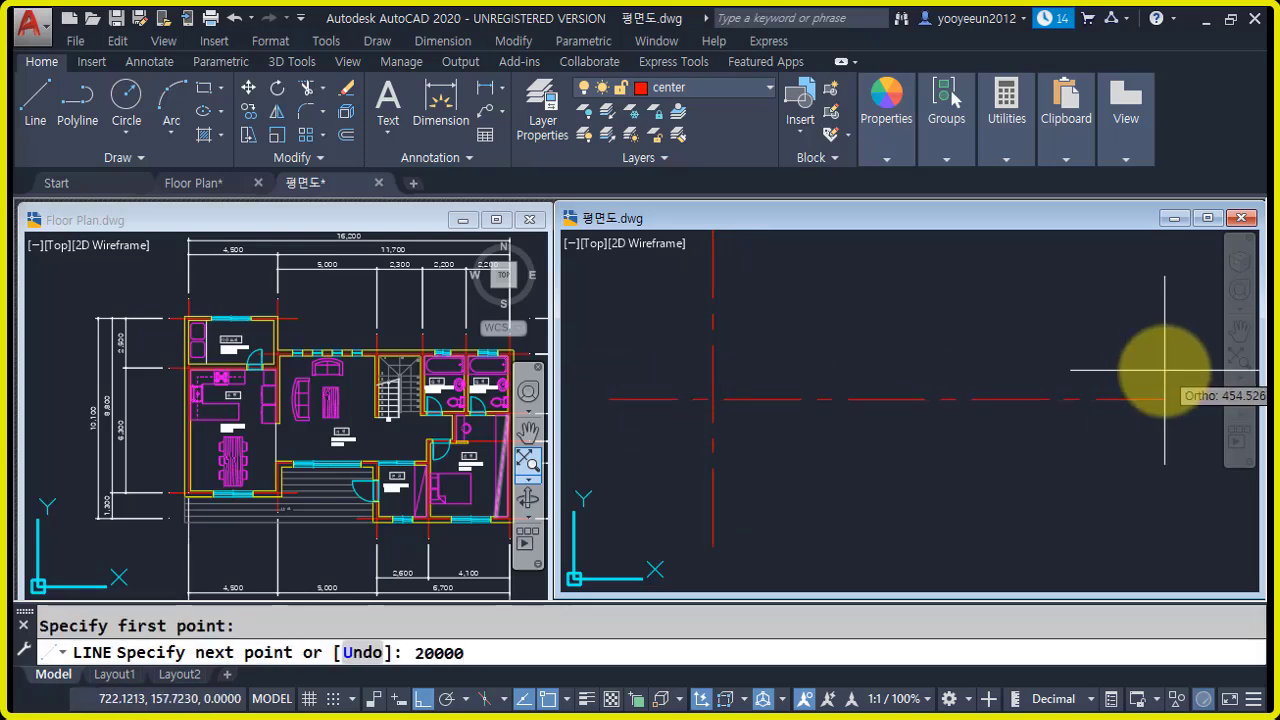
type("20000")
key("Return")
key("Return")
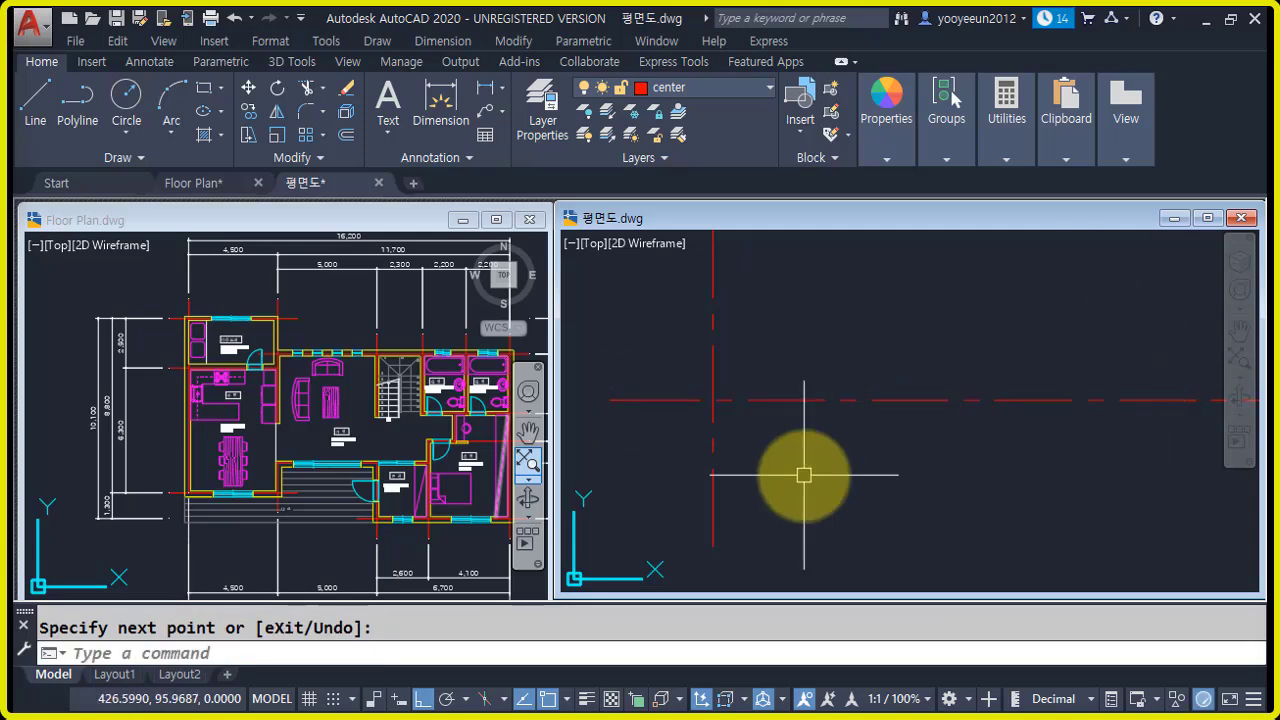
- Zoom to the drawing extents and move the vertical centerline slightly right so it crosses the horizontal one
type("z")
key("Return")
type("e")
key("Return")
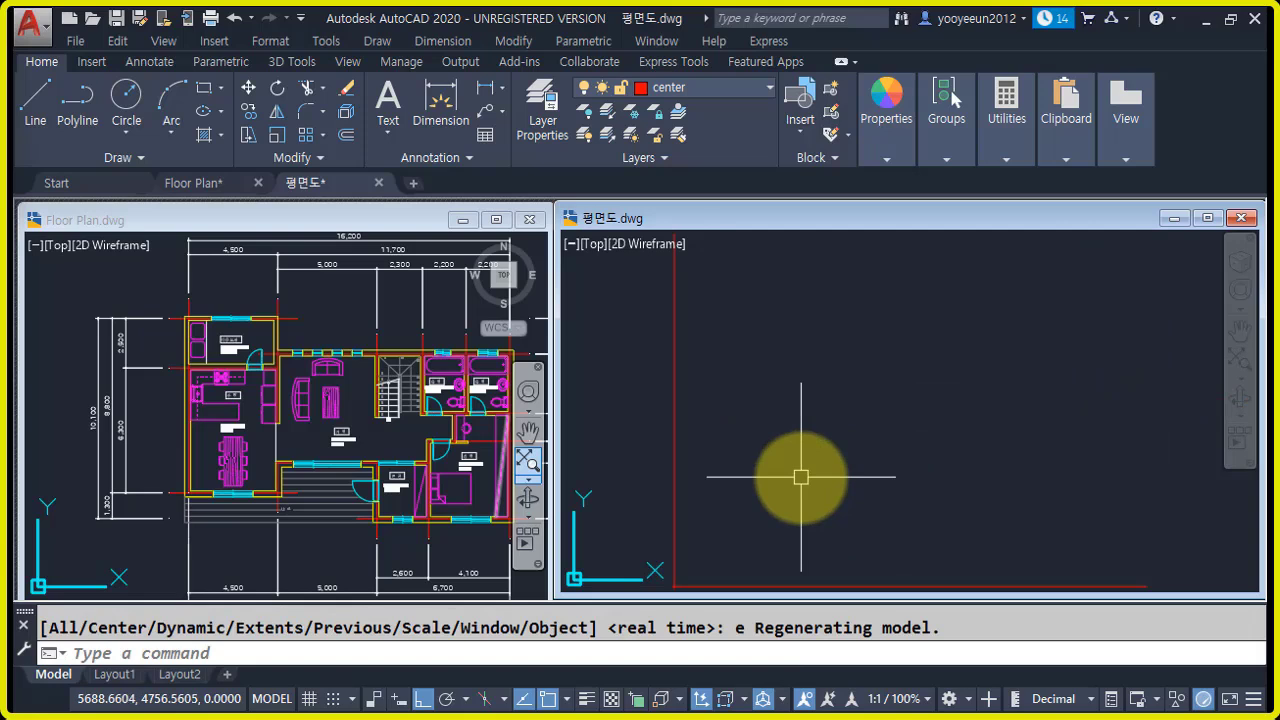
middle_click_drag(771, 514, 768, 495)
type("m")
key("Return")
left_click(727, 479)
left_click(608, 422)
key("Return")
left_click(793, 422)
left_click(816, 423)
- Move the horizontal centerline straight up by about 1360 so it crosses the vertical one above its lower end
key("Return")
left_click(818, 583)
left_click(780, 535)
key("Return")
left_click(834, 512)
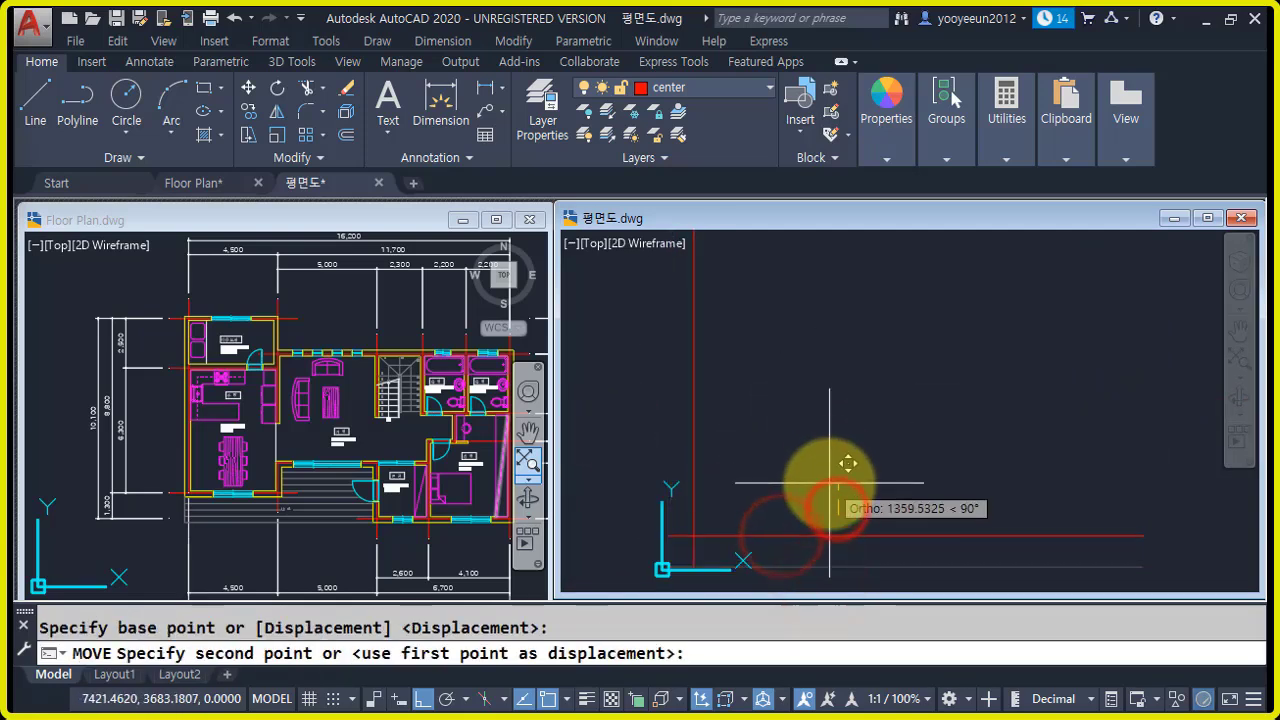
left_click(829, 484)
left_click(816, 494)
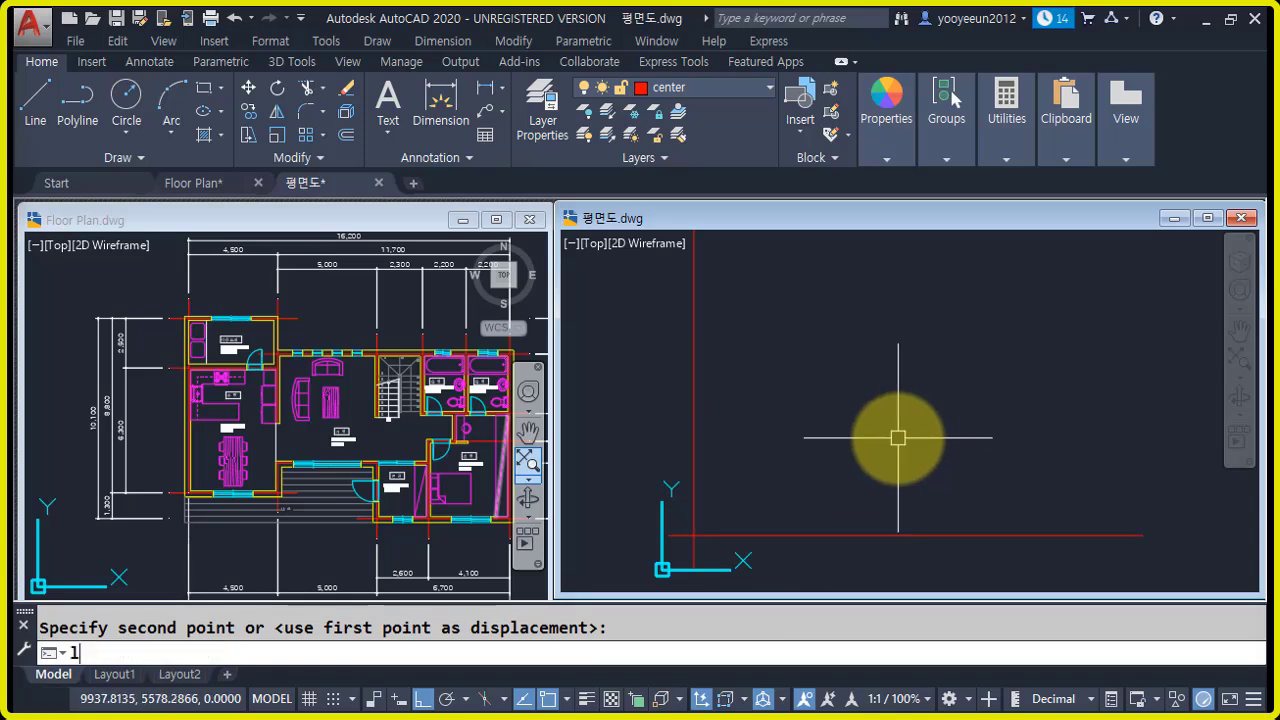
- Set the global linetype scale to 10 with LTSCALE
key("Return")
key("Return")
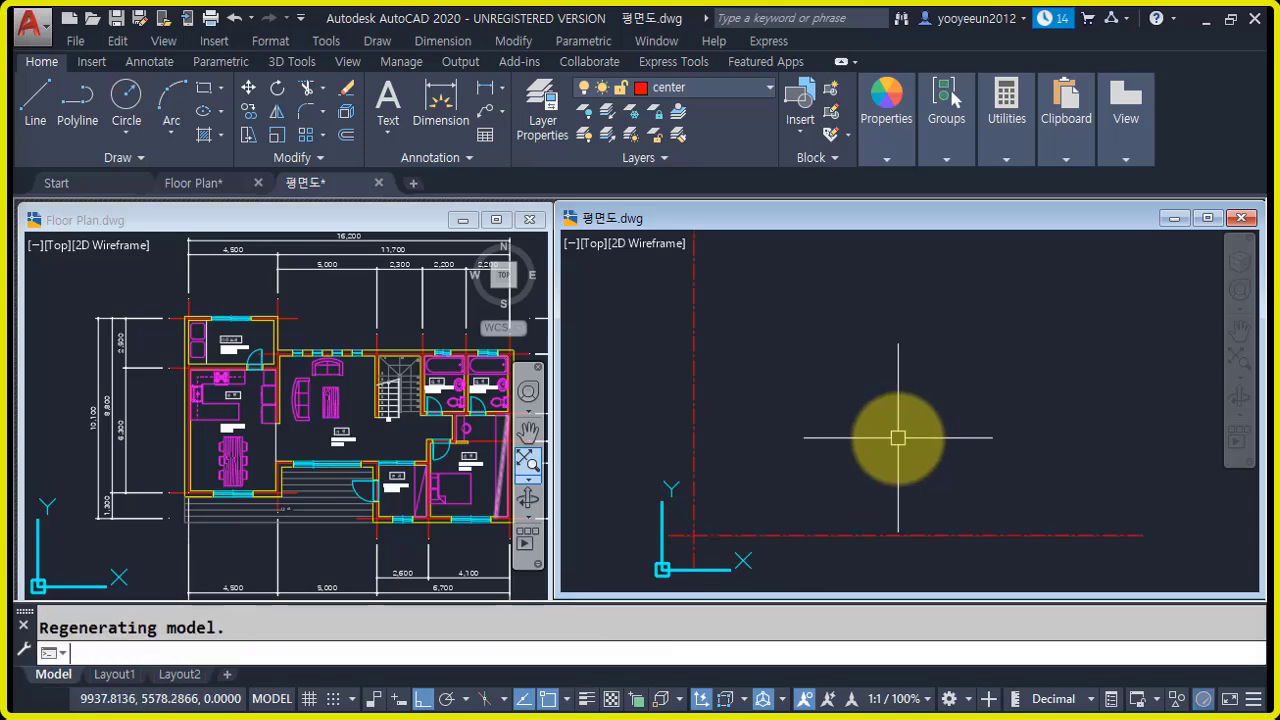
middle_click_drag(834, 430, 833, 441)
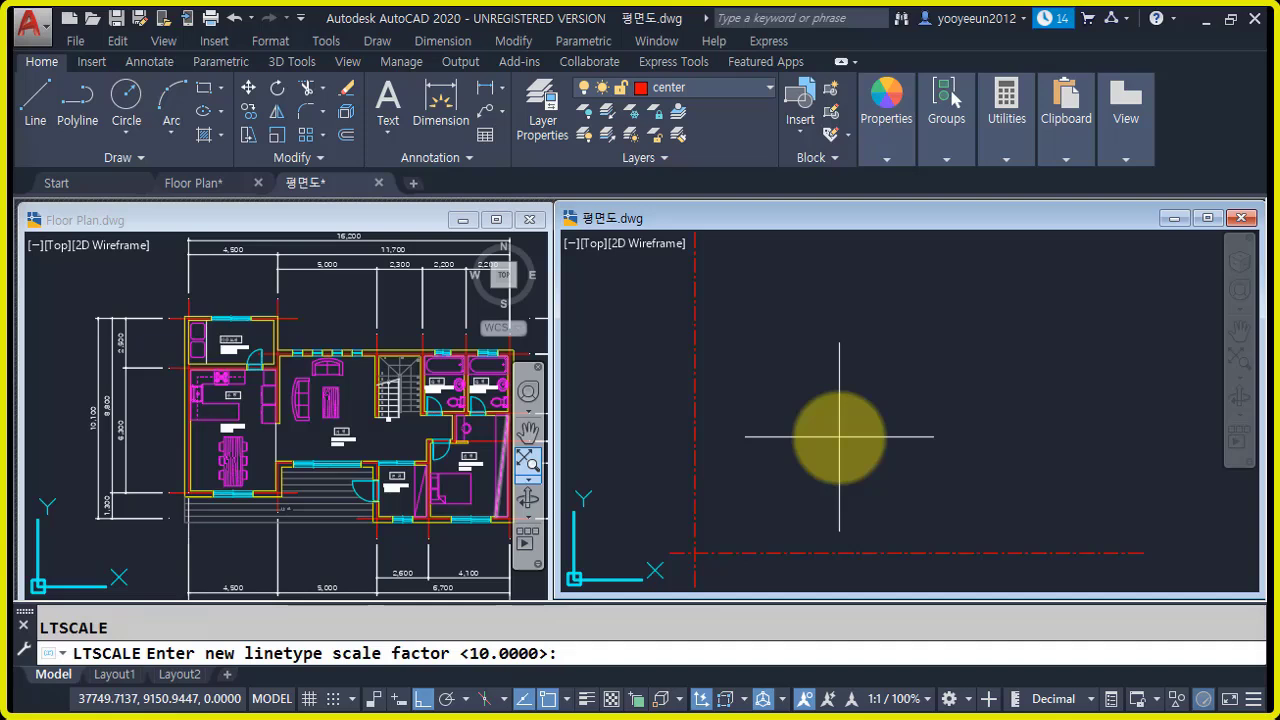
key("Return")
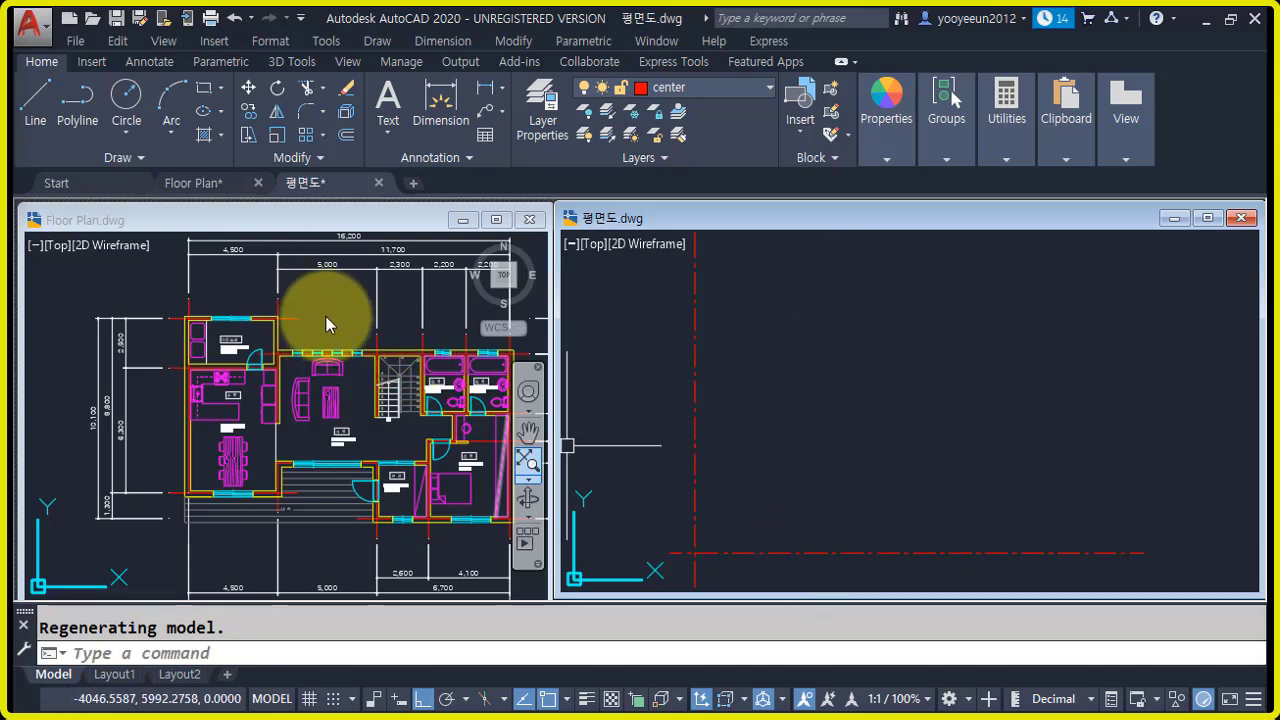
- Examine the dimension chains around the reference floor plan, especially the grid spacings along its upper side
left_click(326, 316)
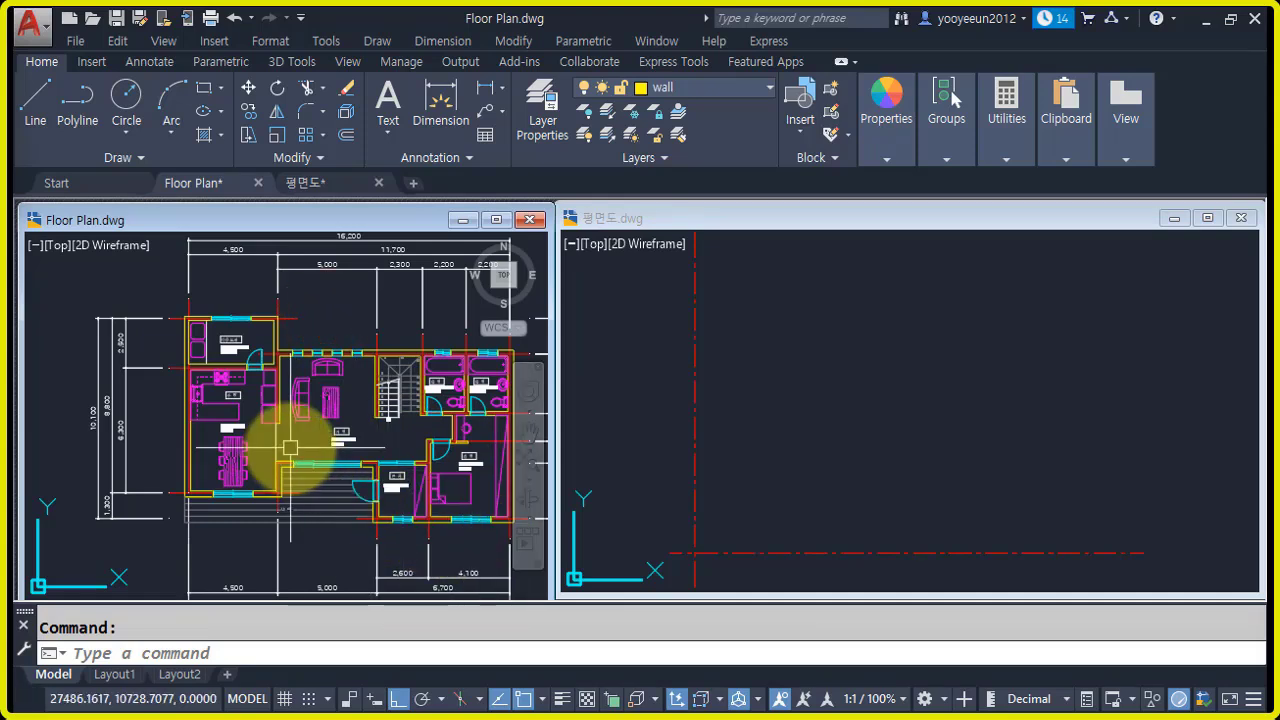
scroll(290, 448, "down", 2)
scroll(346, 443, "up", 2)
middle_click_drag(306, 481, 137, 414)
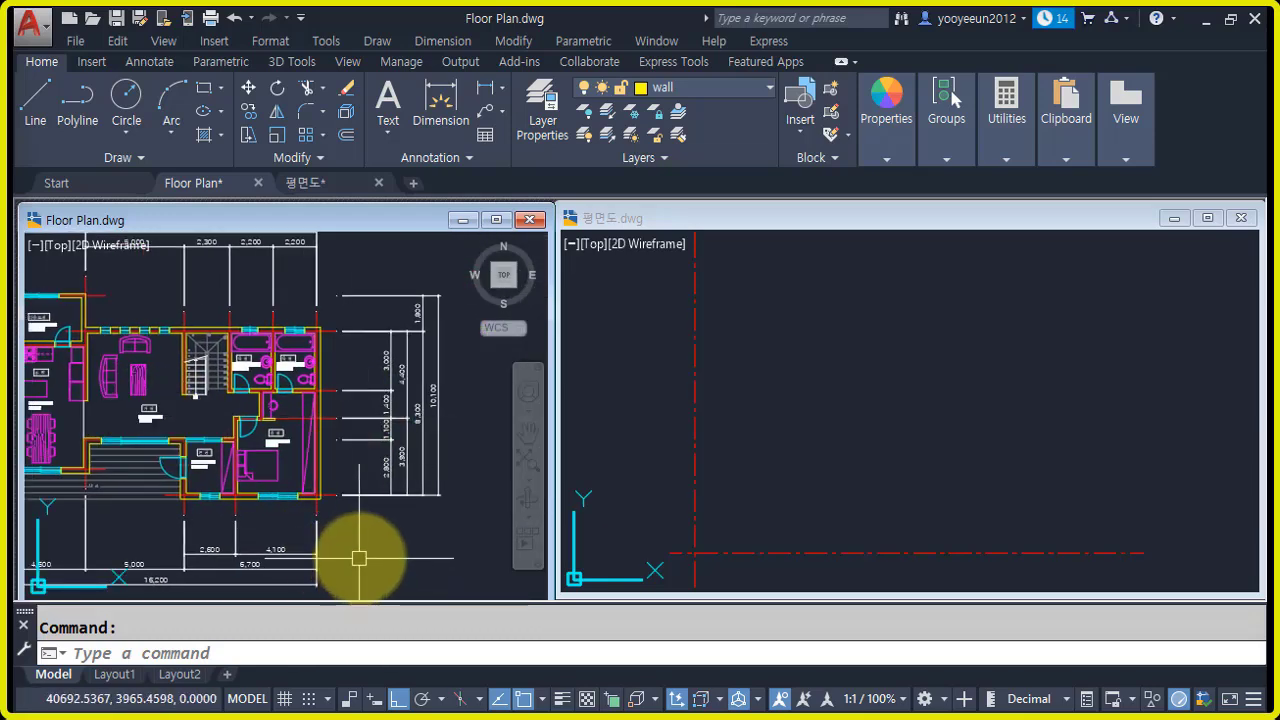
middle_click_drag(293, 447, 443, 486)
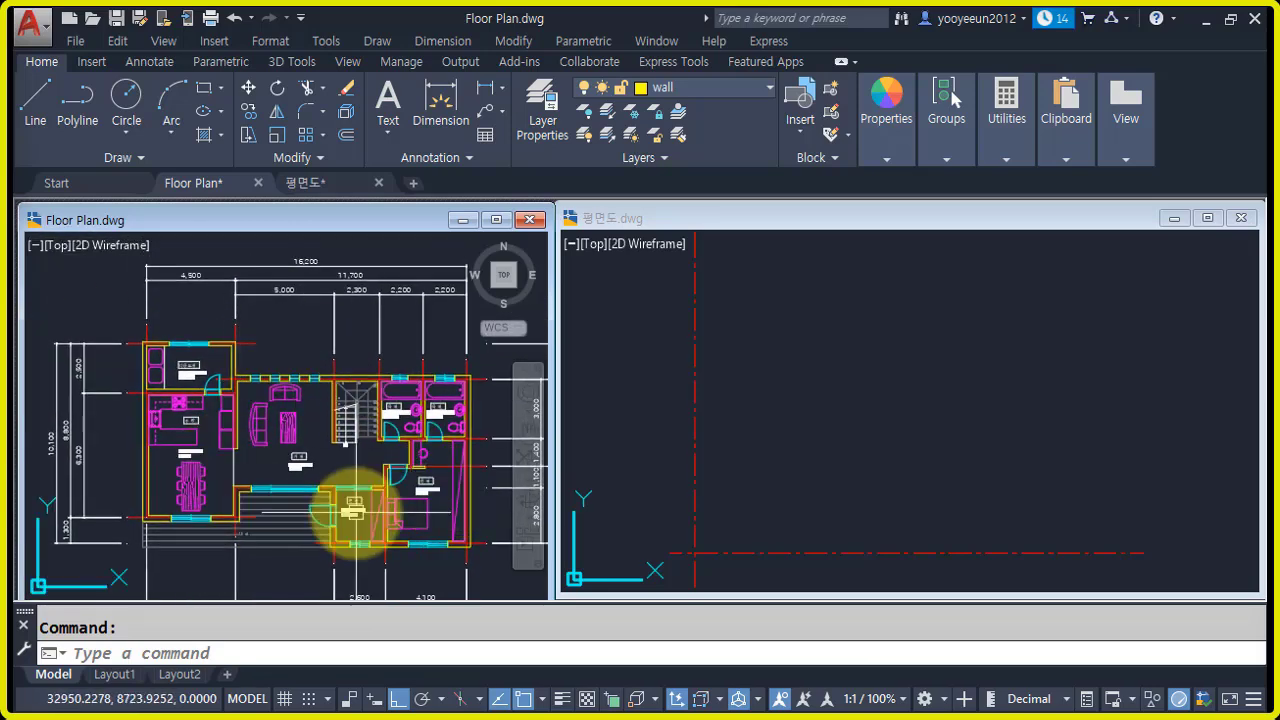
middle_click_drag(314, 445, 299, 472)
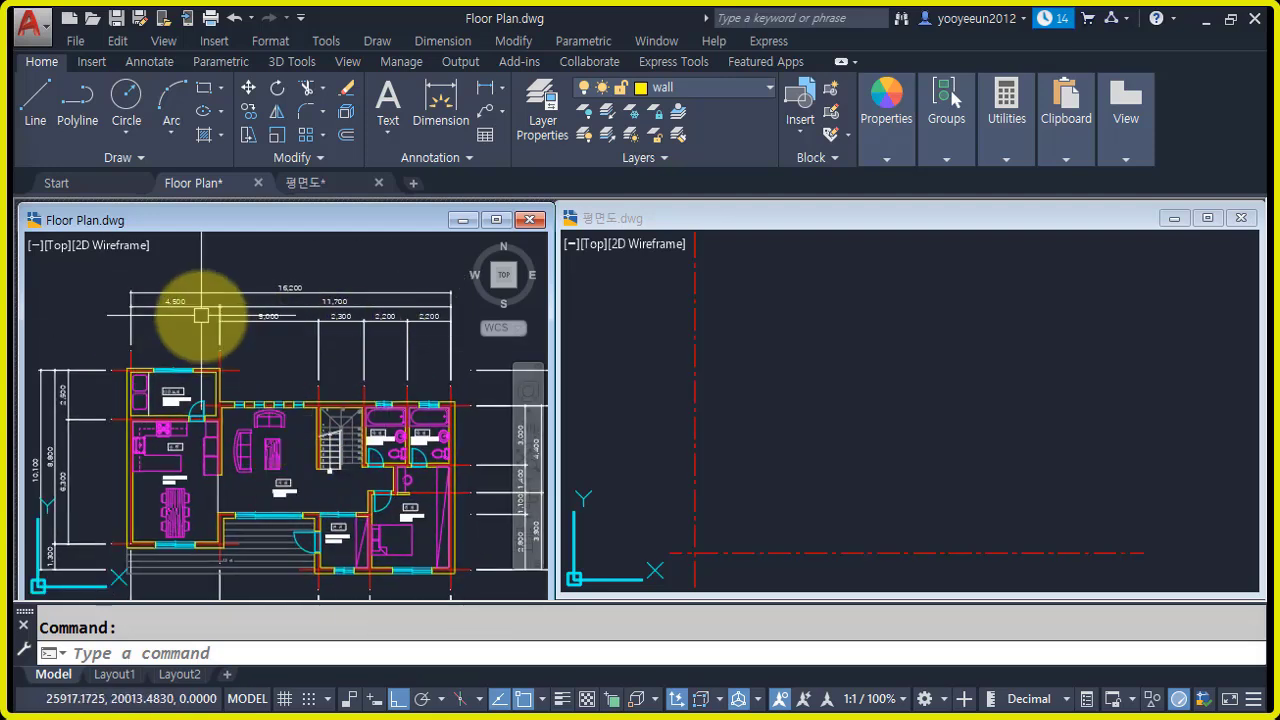
scroll(201, 315, "up", 3)
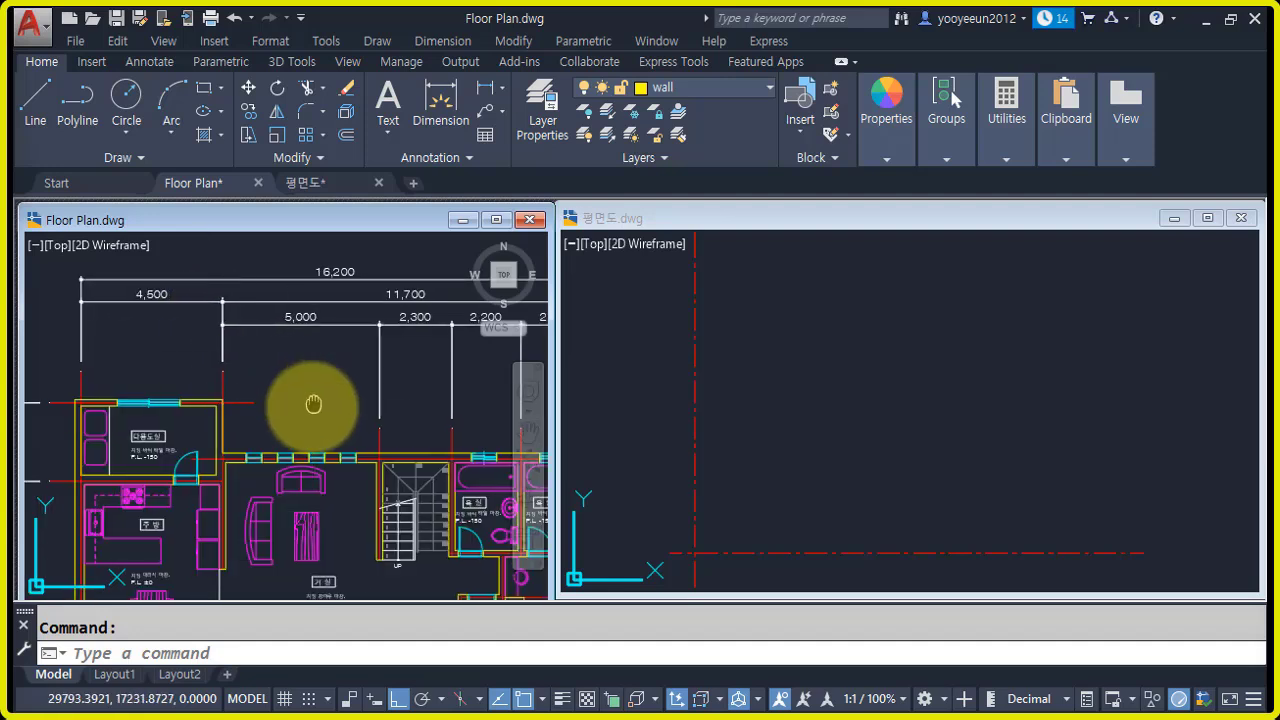
- In 평면도.dwg, offset the vertical centerline 4500 to the right
left_click(850, 413)
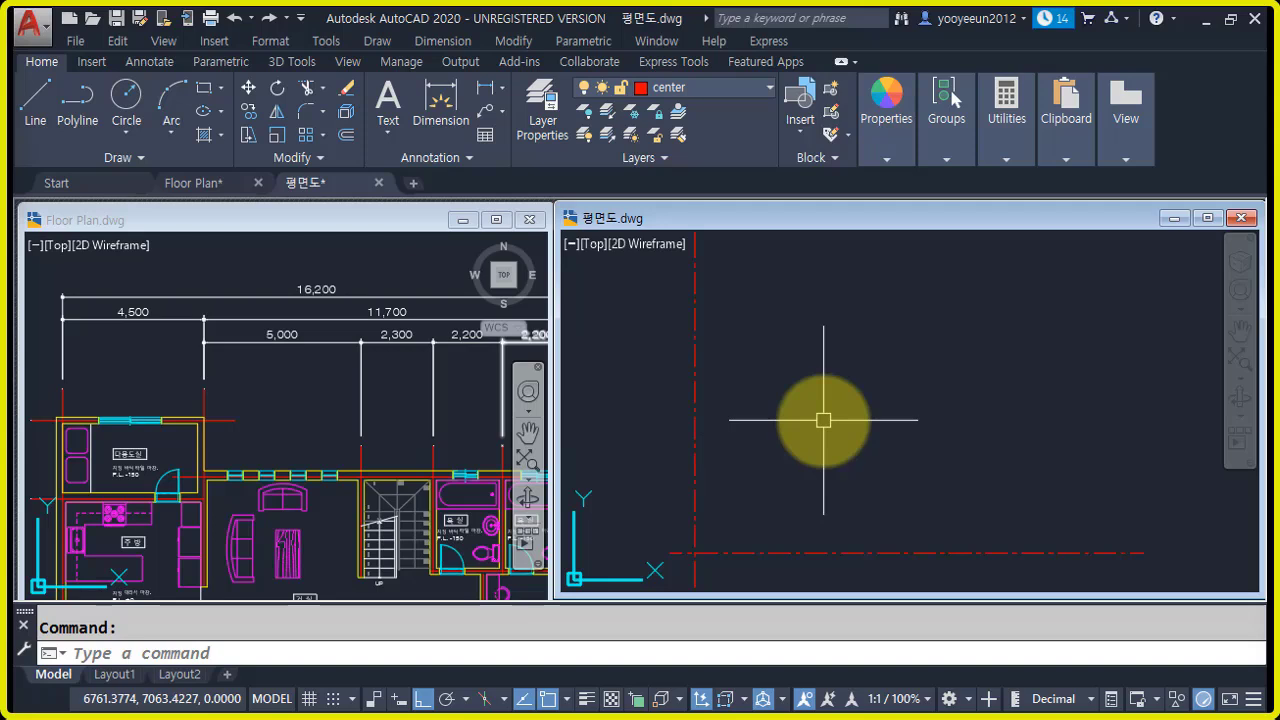
type("o")
key("Return")
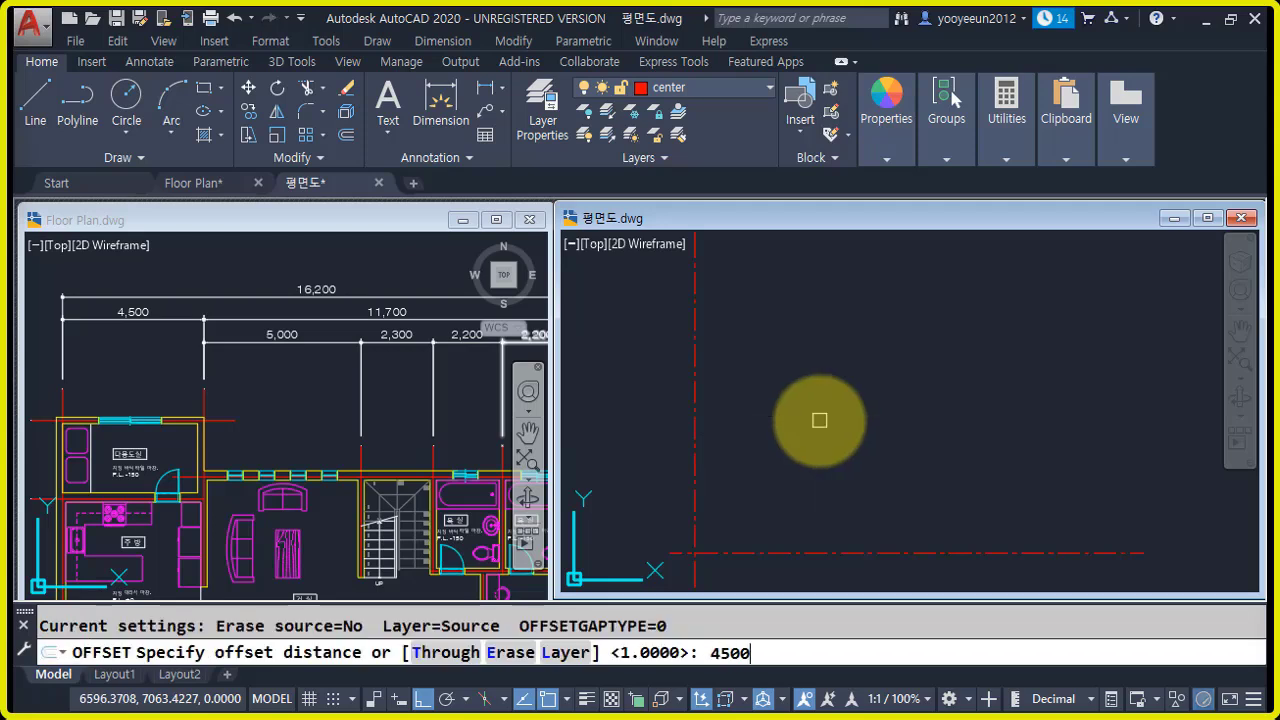
type("4500")
key("Return")
left_click(691, 343)
left_click(814, 340)
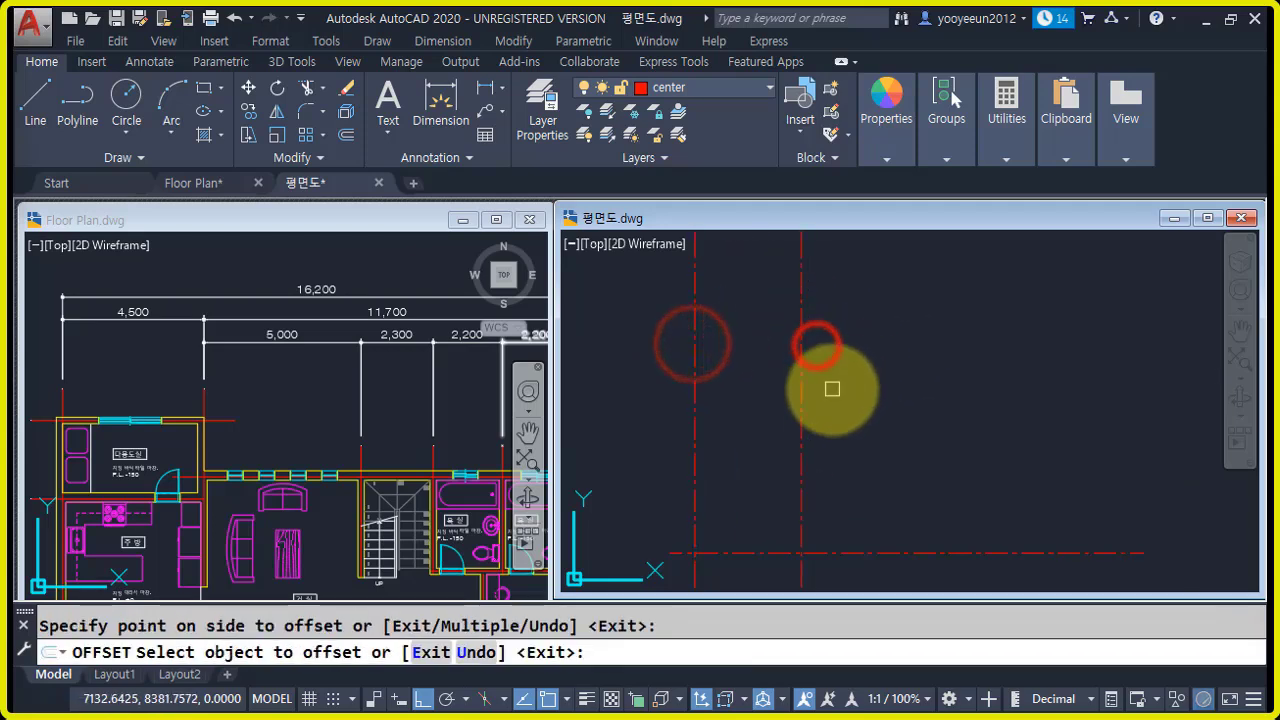
- Offset the second vertical centerline 5000 to the right
key("Return")
key("Return")
type("5000")
key("Return")
left_click(801, 355)
left_click(900, 324)
- Offset the third vertical centerline 2300 to the right
key("Return")
key("Return")
type("2300")
key("Return")
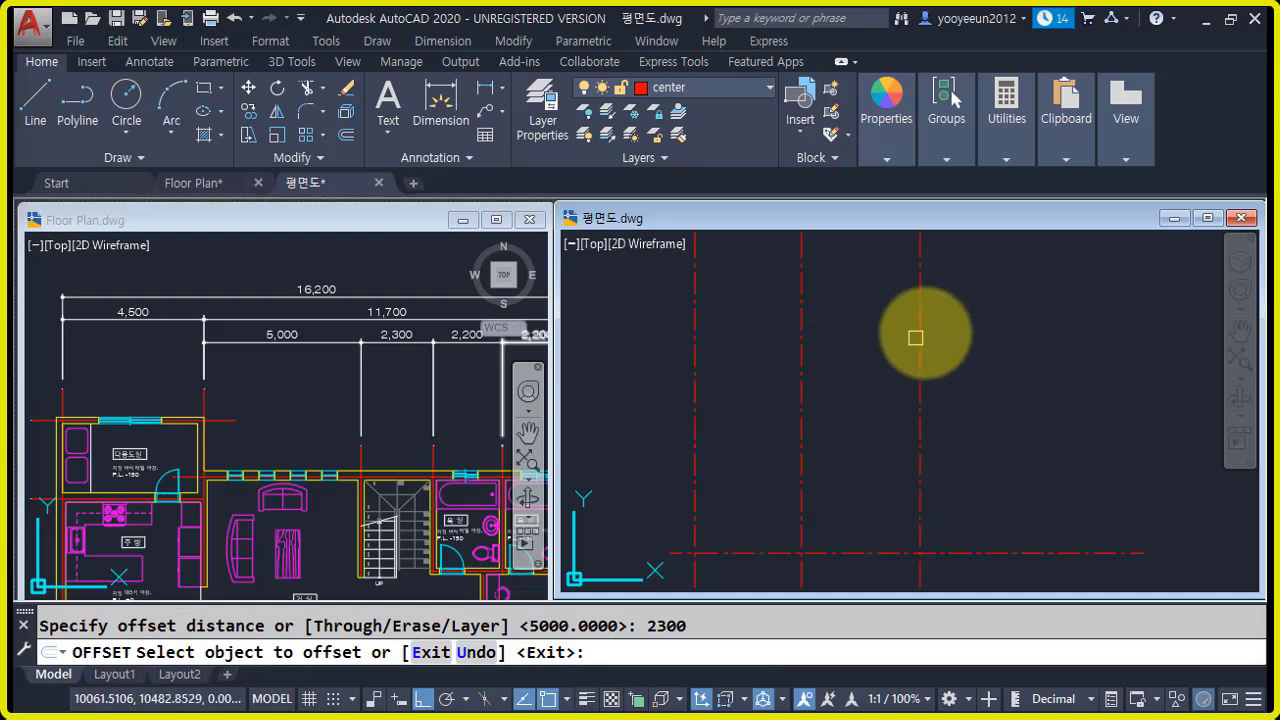
left_click(920, 332)
left_click(990, 331)
- Offset the fourth vertical centerline 2200 to the right
key("Return")
key("Return")
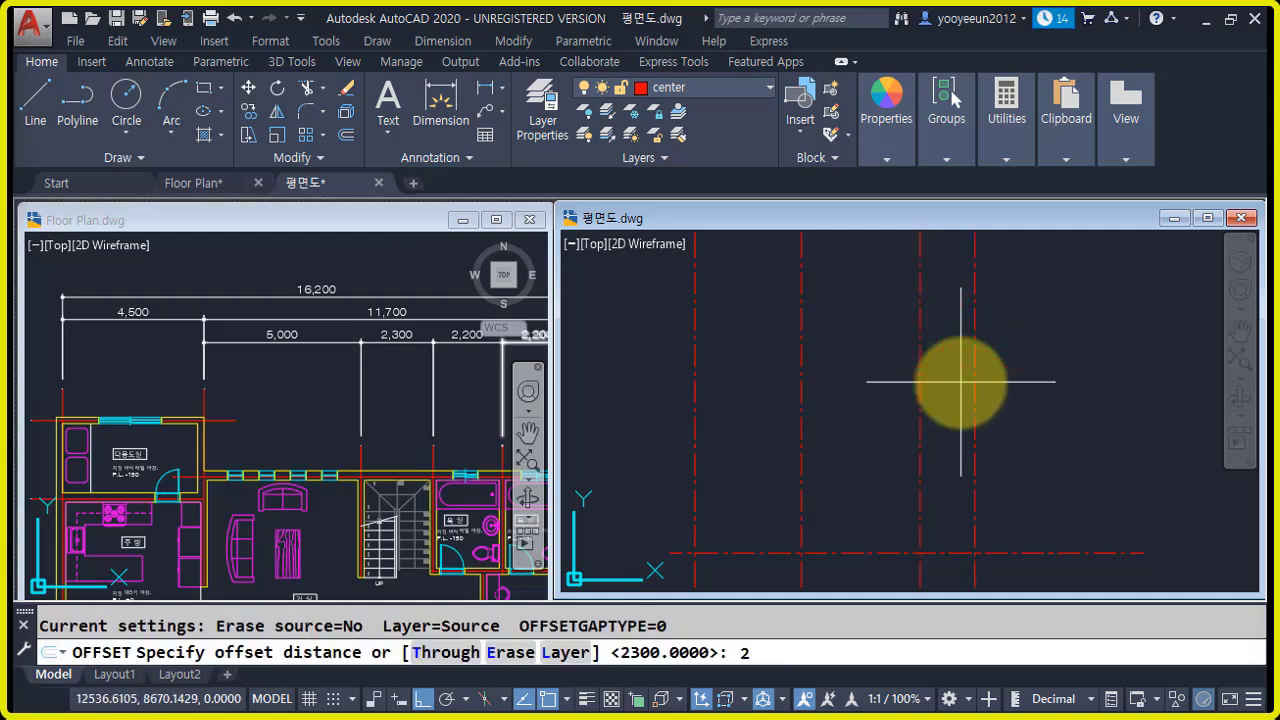
type("2")
key("Return")
key("Return")
type("2200")
key("Return")
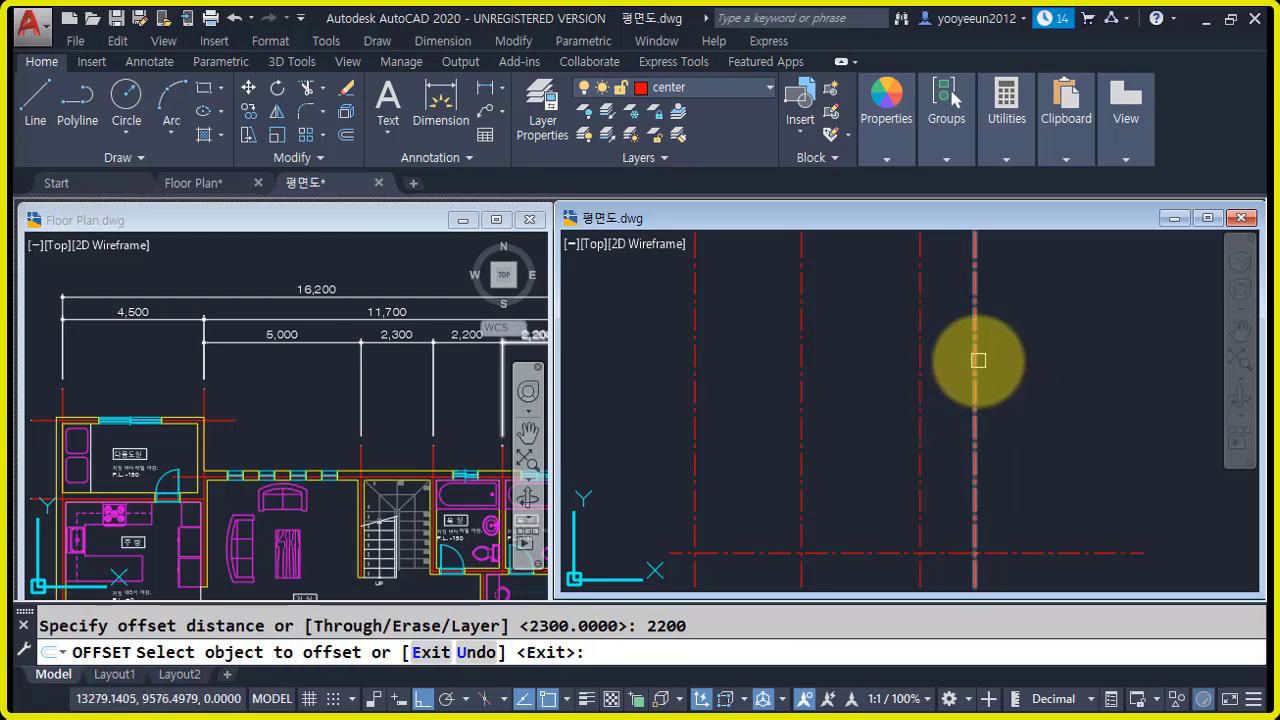
left_click(976, 358)
left_click(1042, 355)
- Check the last upper spacing in the reference plan and offset the fifth vertical centerline another 2200 to the right
left_click(400, 226)
middle_click_drag(457, 371, 262, 382)
left_click(975, 389)
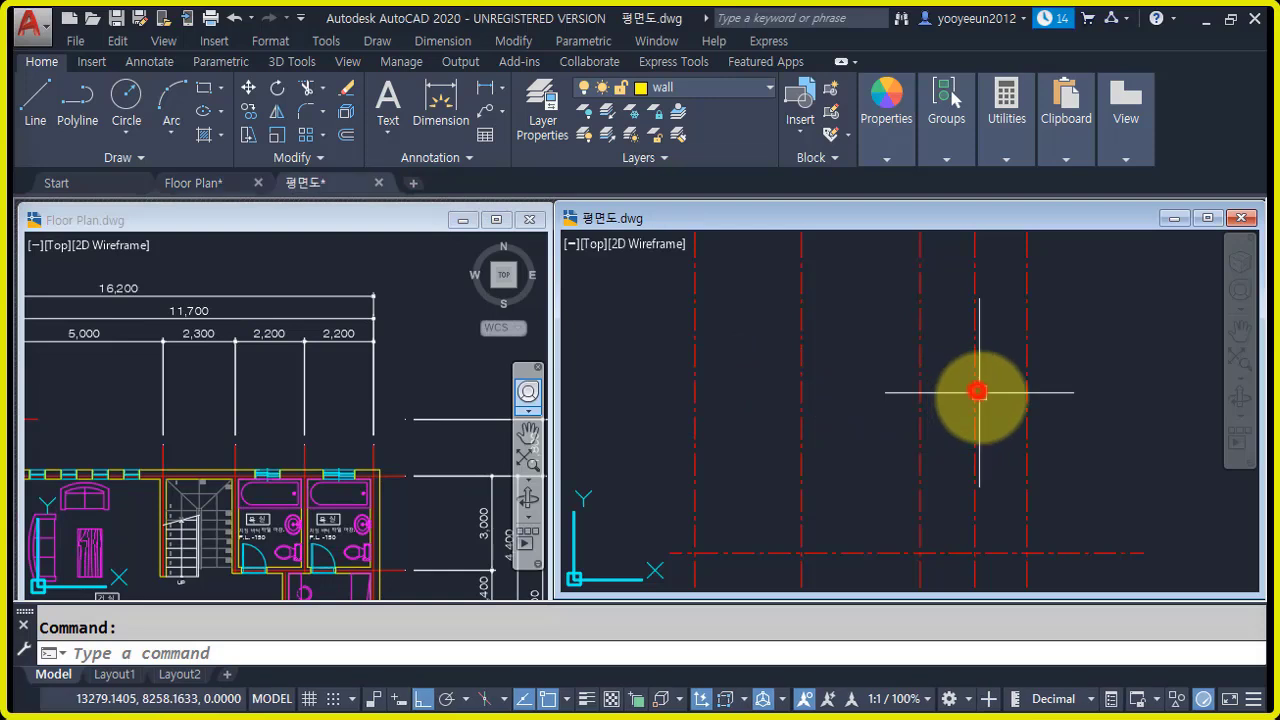
key("Return")
key("Return")
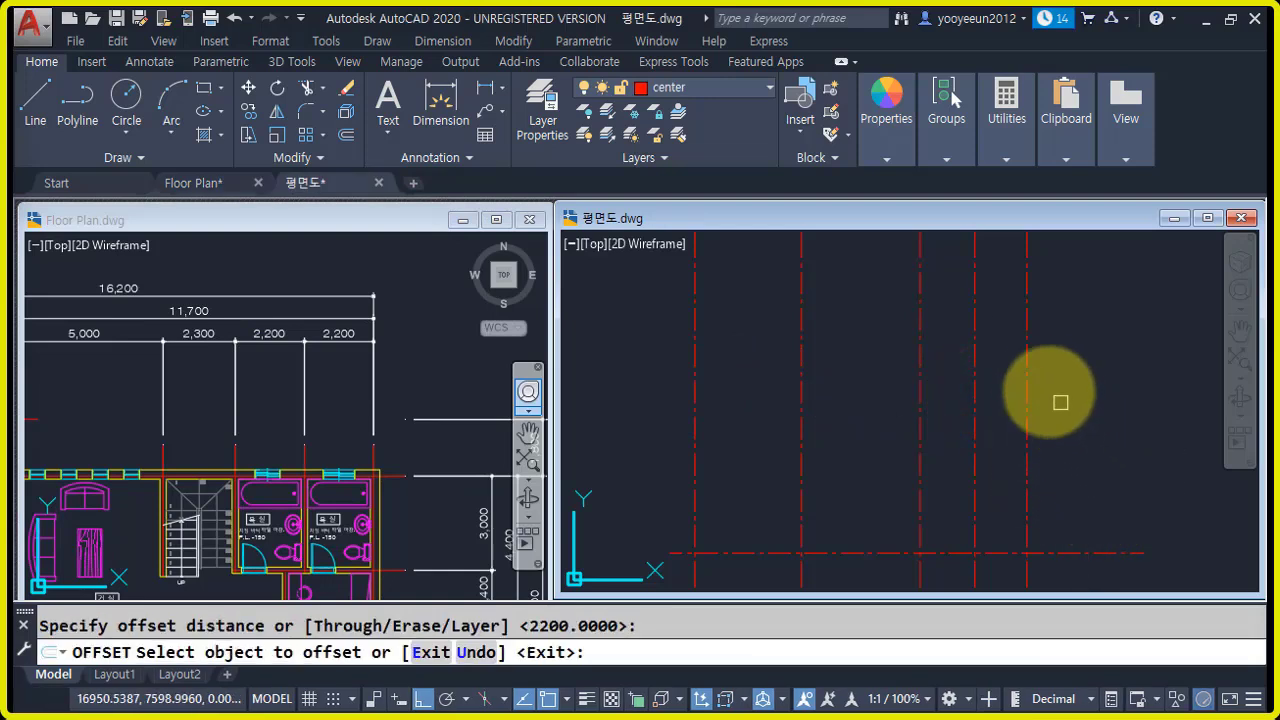
left_click(1028, 388)
left_click(1080, 390)
scroll(1066, 403, "down", 3)
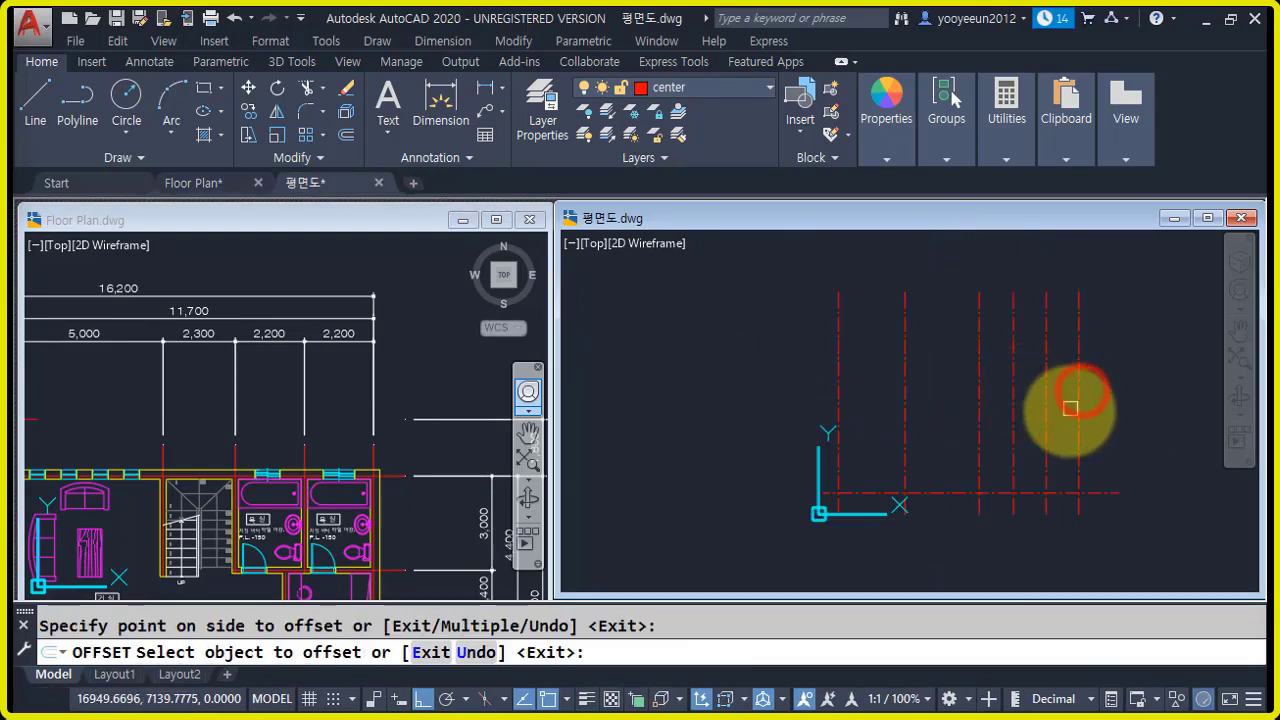
key("Return")
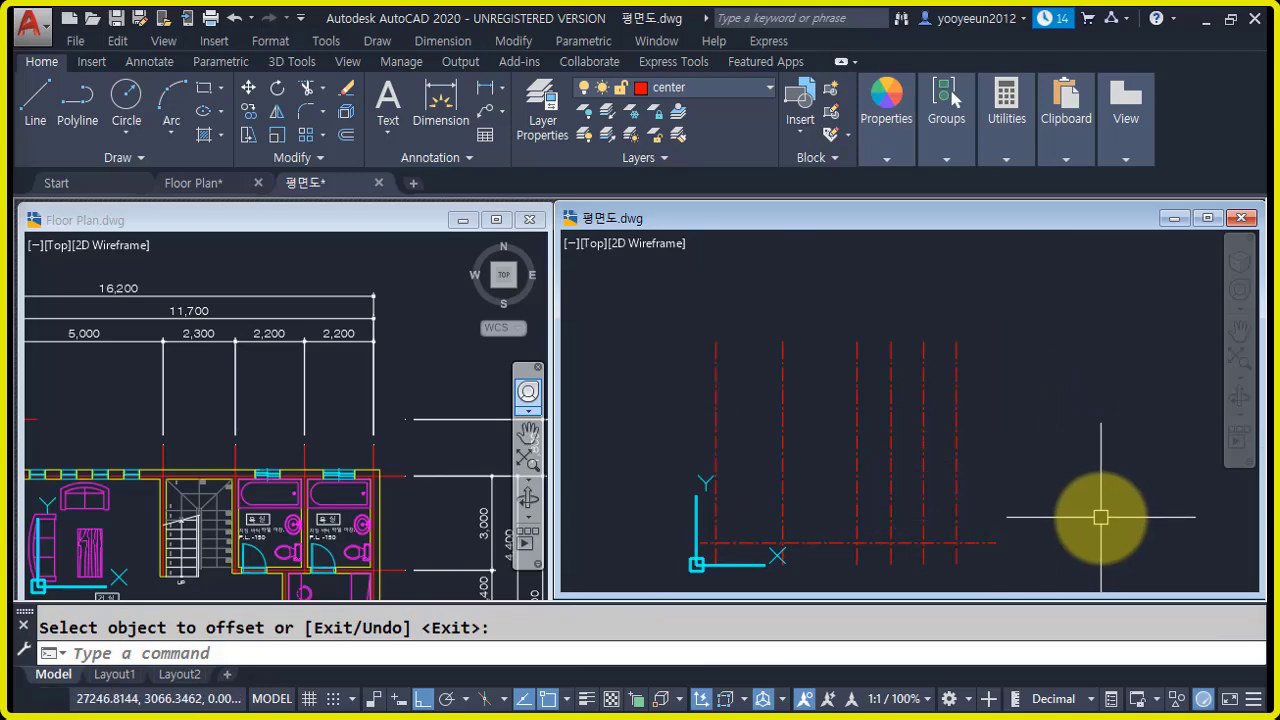
middle_click_drag(842, 484, 877, 457)
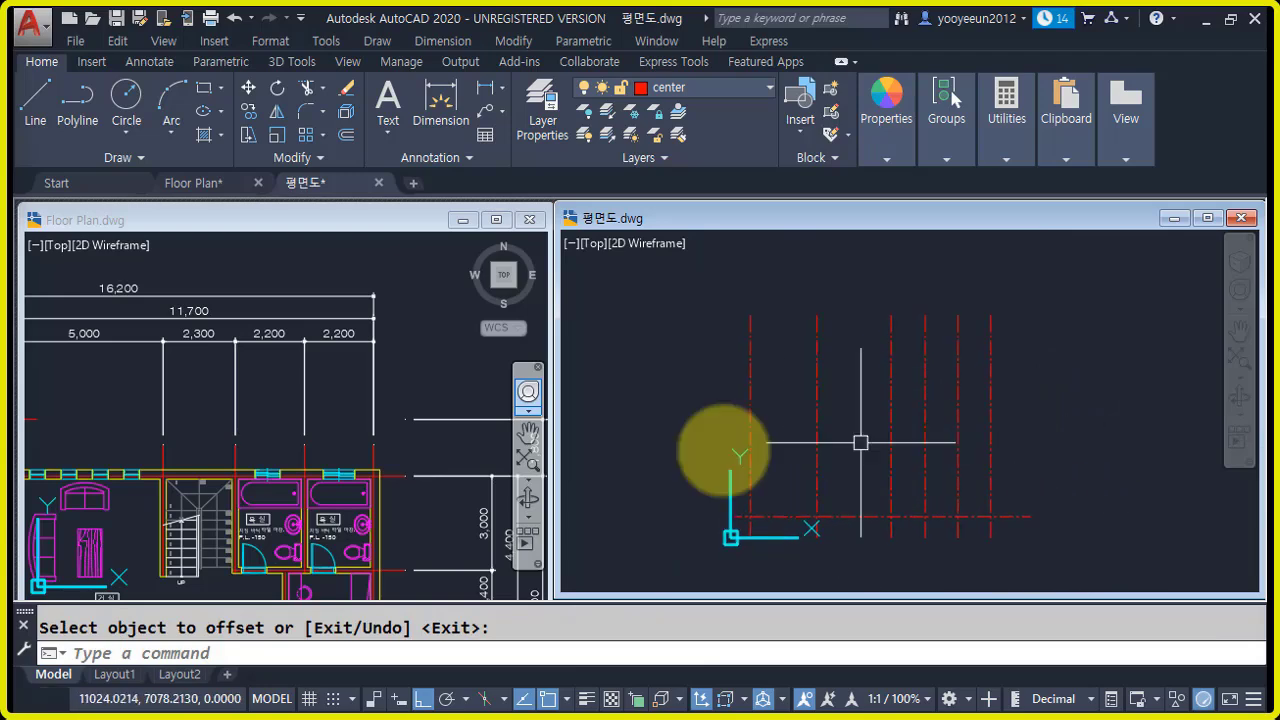
- Examine the reference plan's lower and side dimension chains for the remaining centerline spacings, and return to 평면도.dwg
left_click(410, 385)
scroll(371, 337, "down", 2)
mouse_move(371, 337)
middle_mouse_down()
mouse_move(410, 310)
mouse_move(398, 322)
middle_mouse_up()
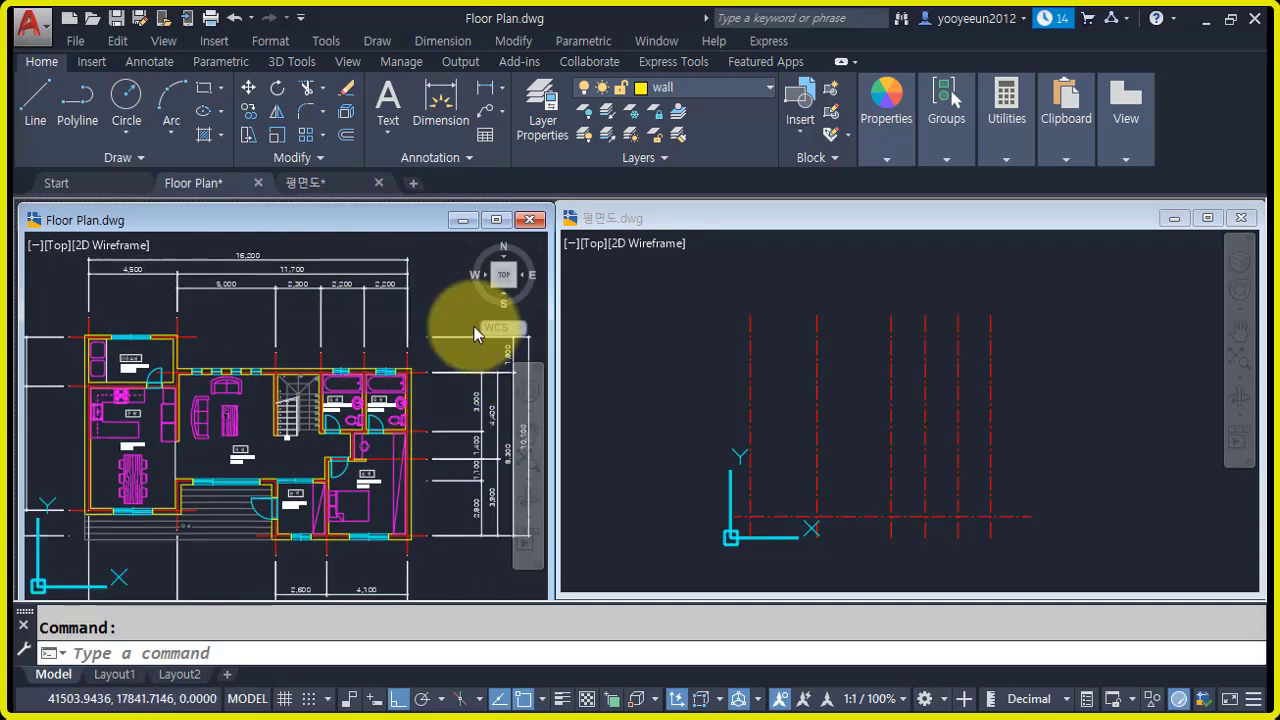
mouse_move(214, 486)
middle_mouse_down()
mouse_move(194, 434)
mouse_move(223, 366)
mouse_move(227, 442)
middle_mouse_up()
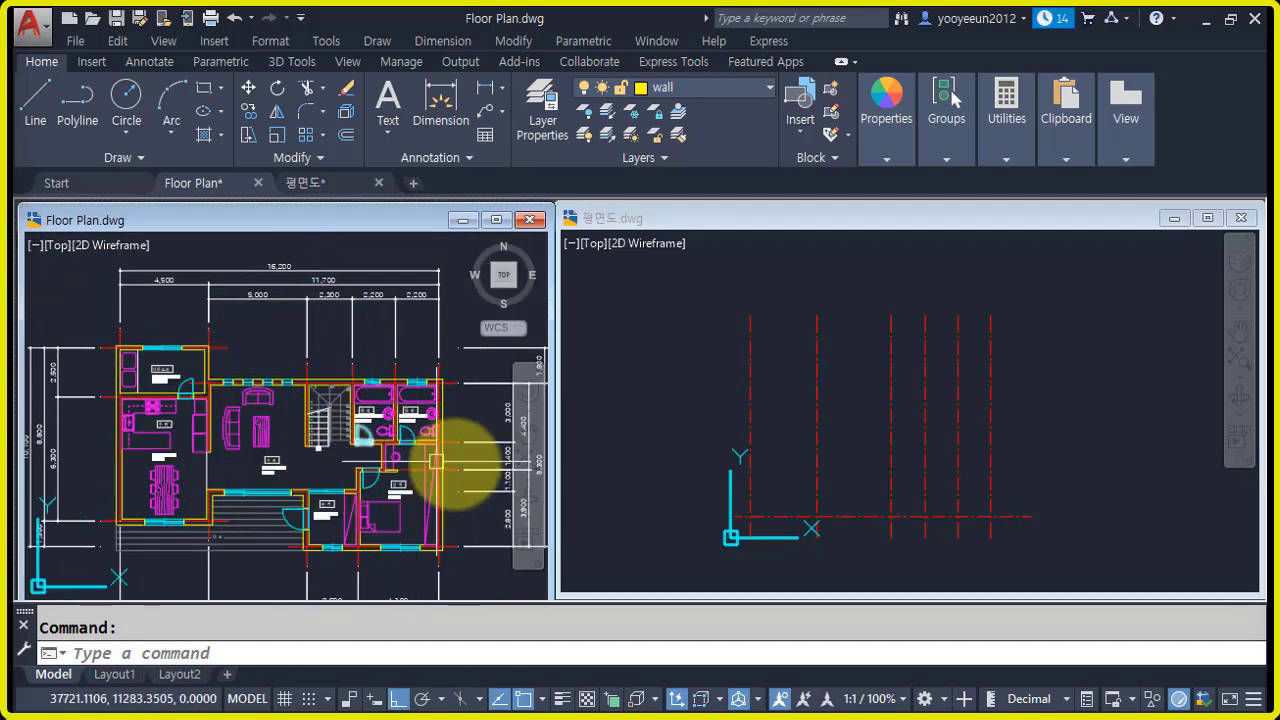
scroll(375, 500, "up", 2)
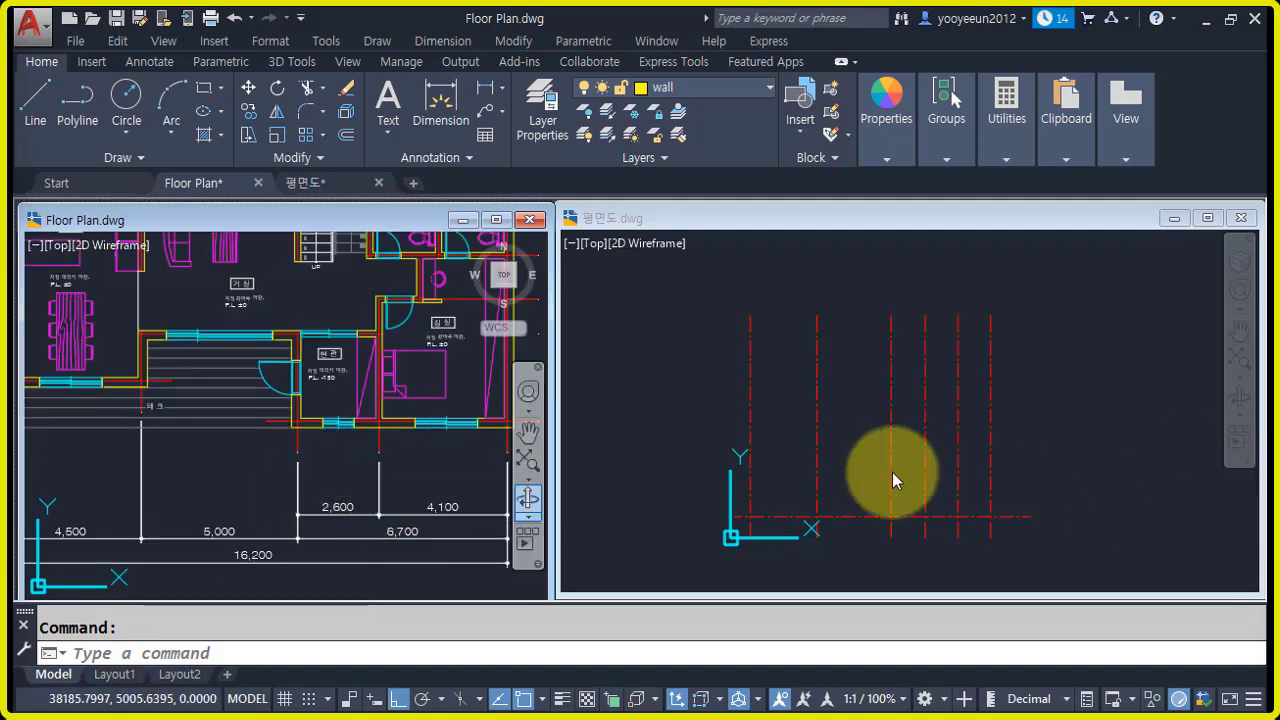
scroll(248, 443, "down", 2)
middle_click_drag(325, 410, 322, 456)
middle_click_drag(89, 285, 94, 357)
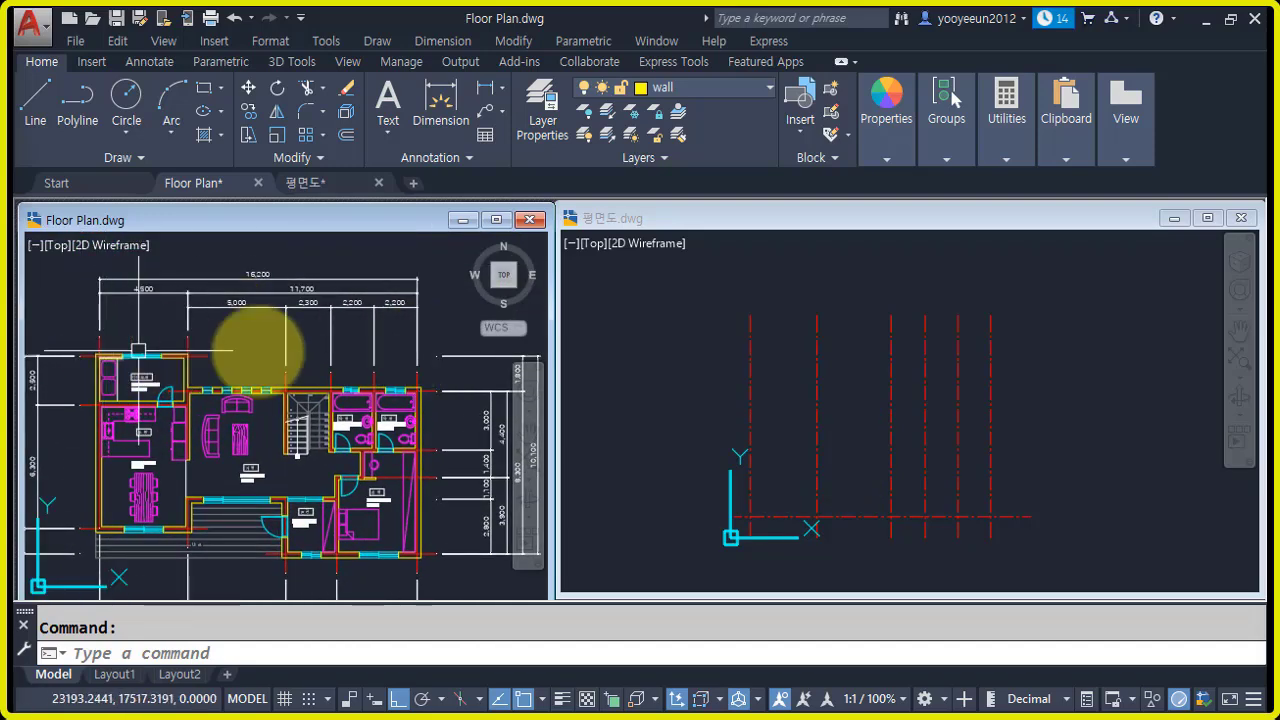
left_click(1010, 463)
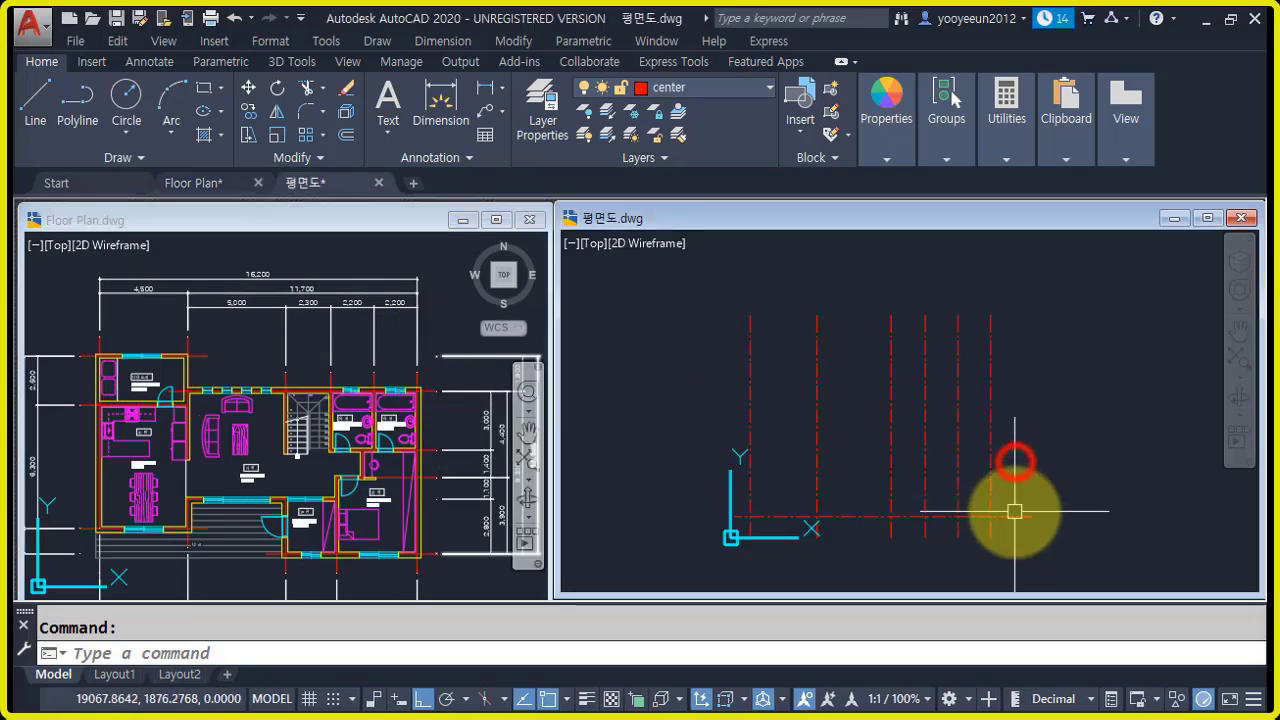
- Stretch the lower ends of the four inner vertical centerlines upward by about 9087
type("s")
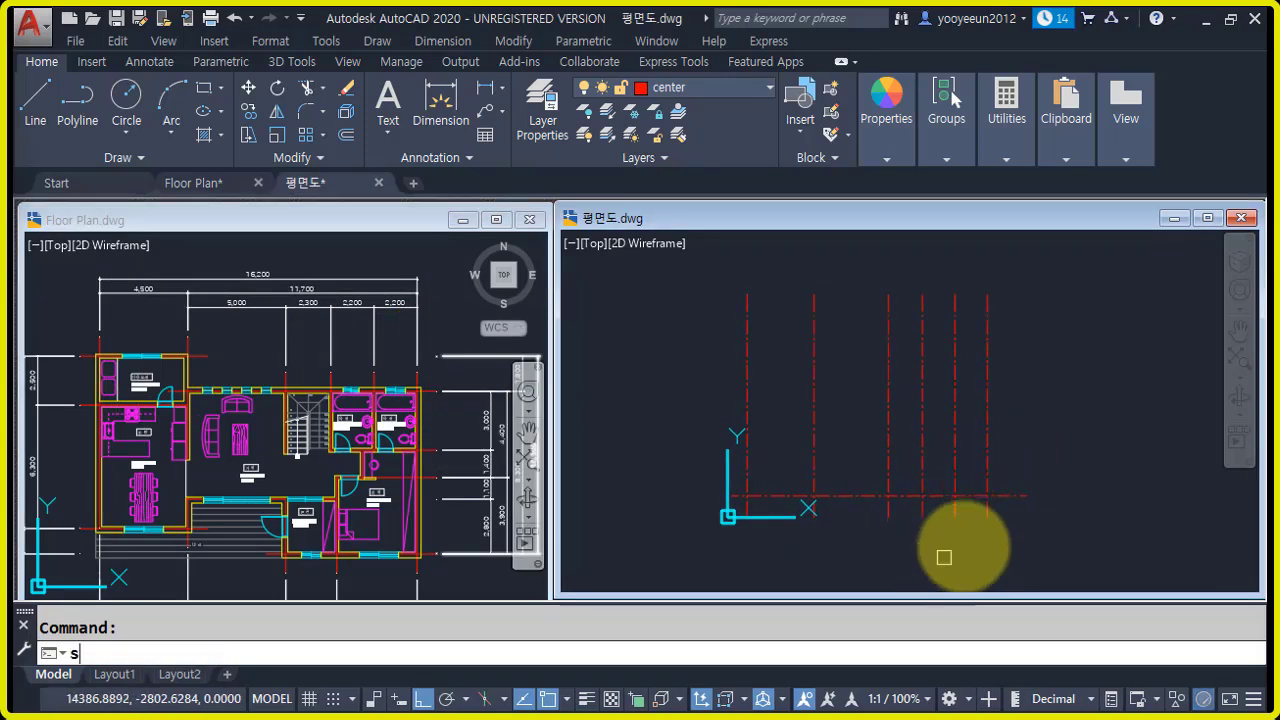
key("Return")
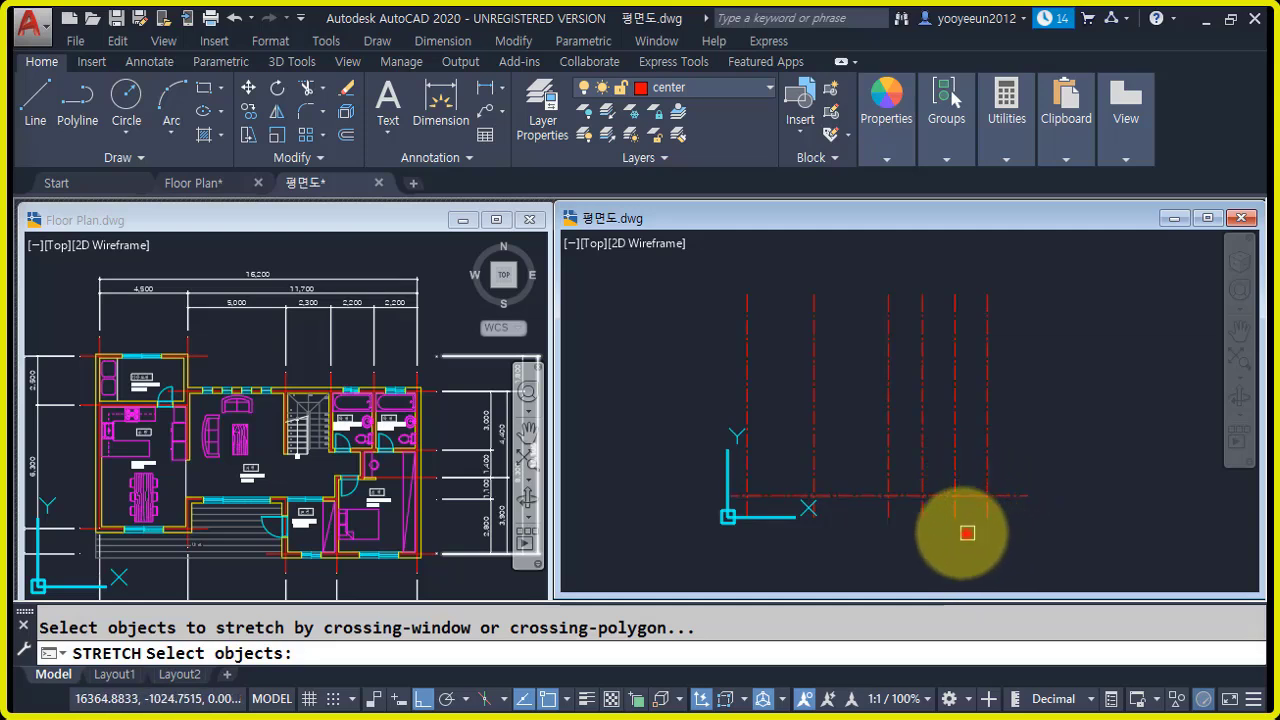
left_click(966, 531)
left_click(800, 508)
key("Return")
left_click(1100, 529)
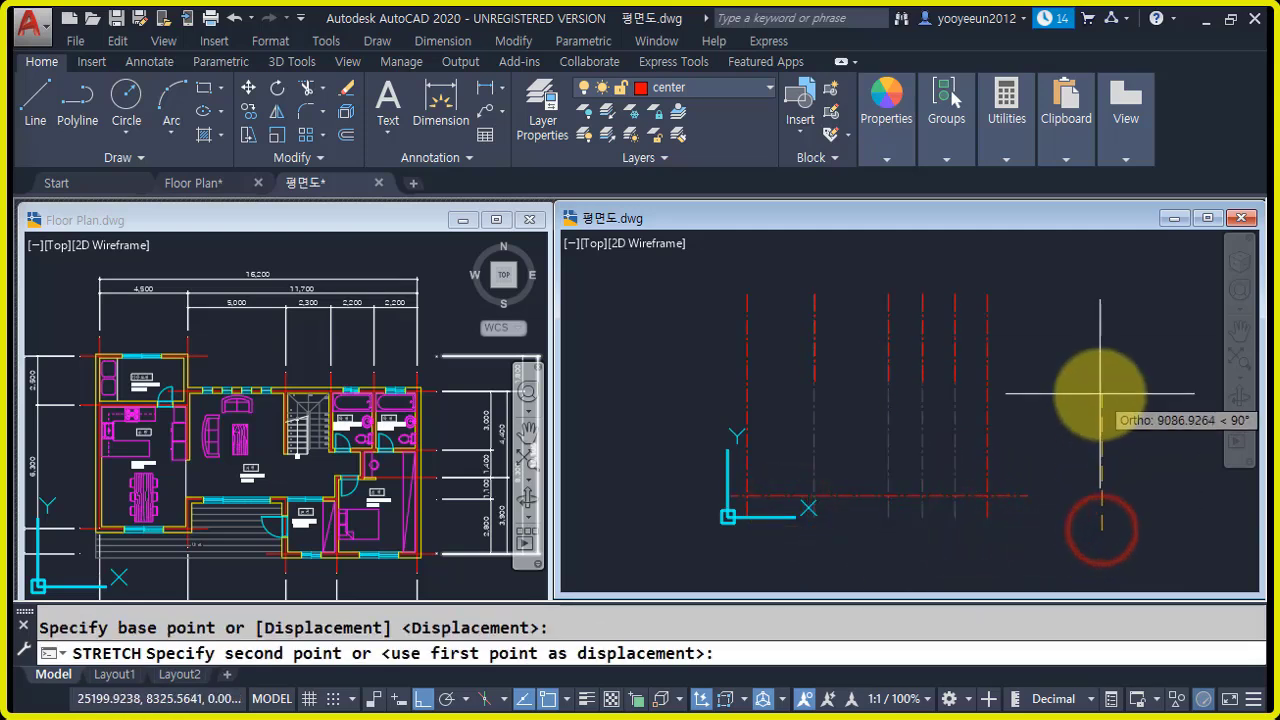
left_click(1100, 393)
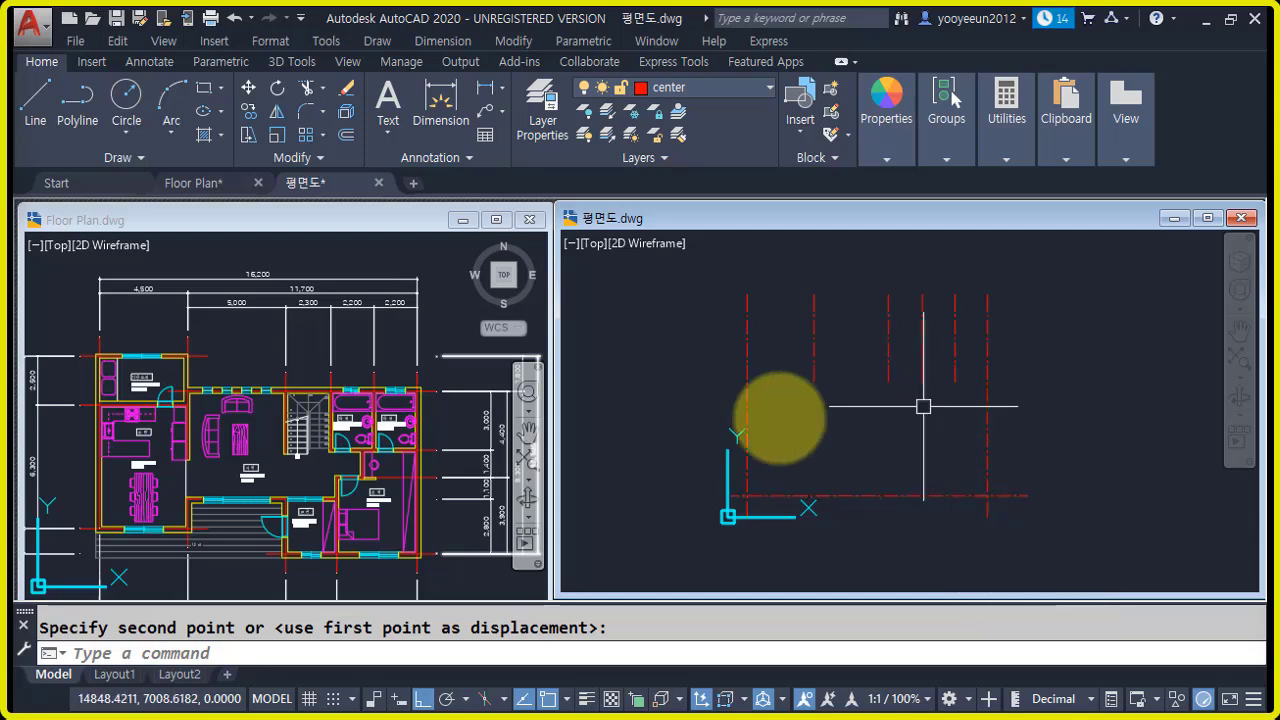
- Examine the dimension chain along the left side of the reference plan for the horizontal centerline spacings
left_click(165, 460)
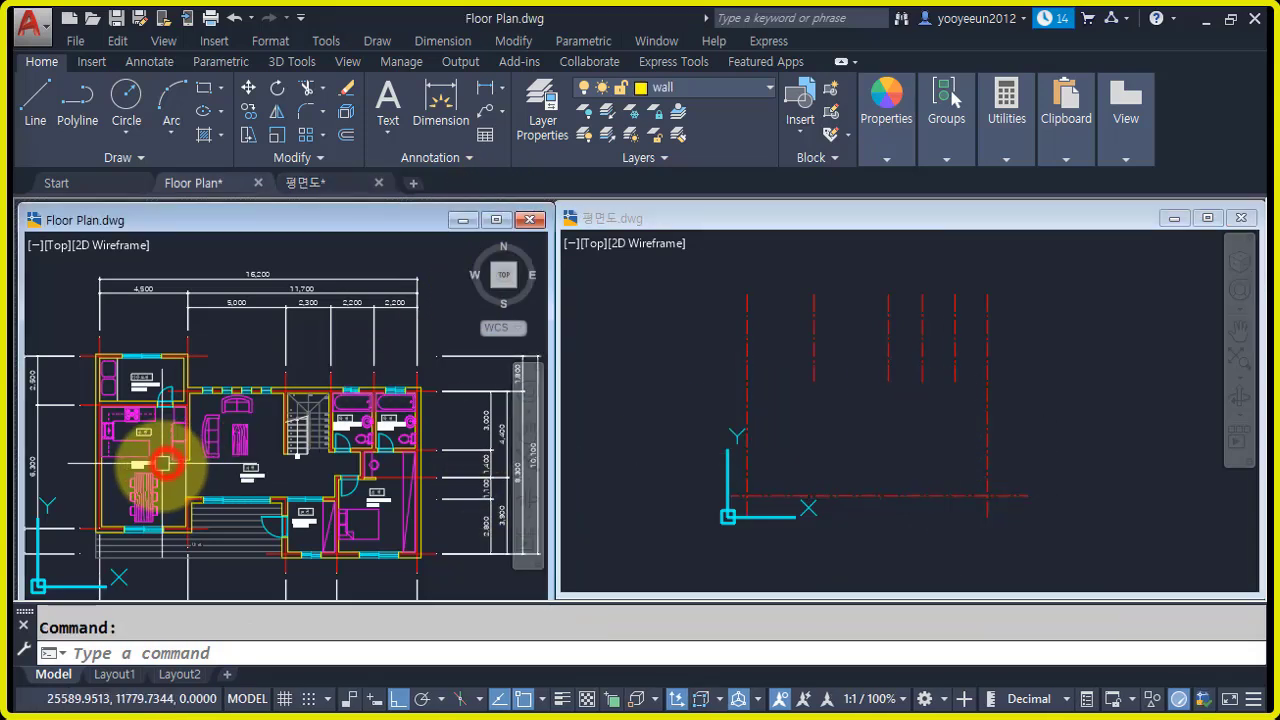
middle_click_drag(286, 509, 290, 376)
middle_click_drag(372, 463, 334, 511)
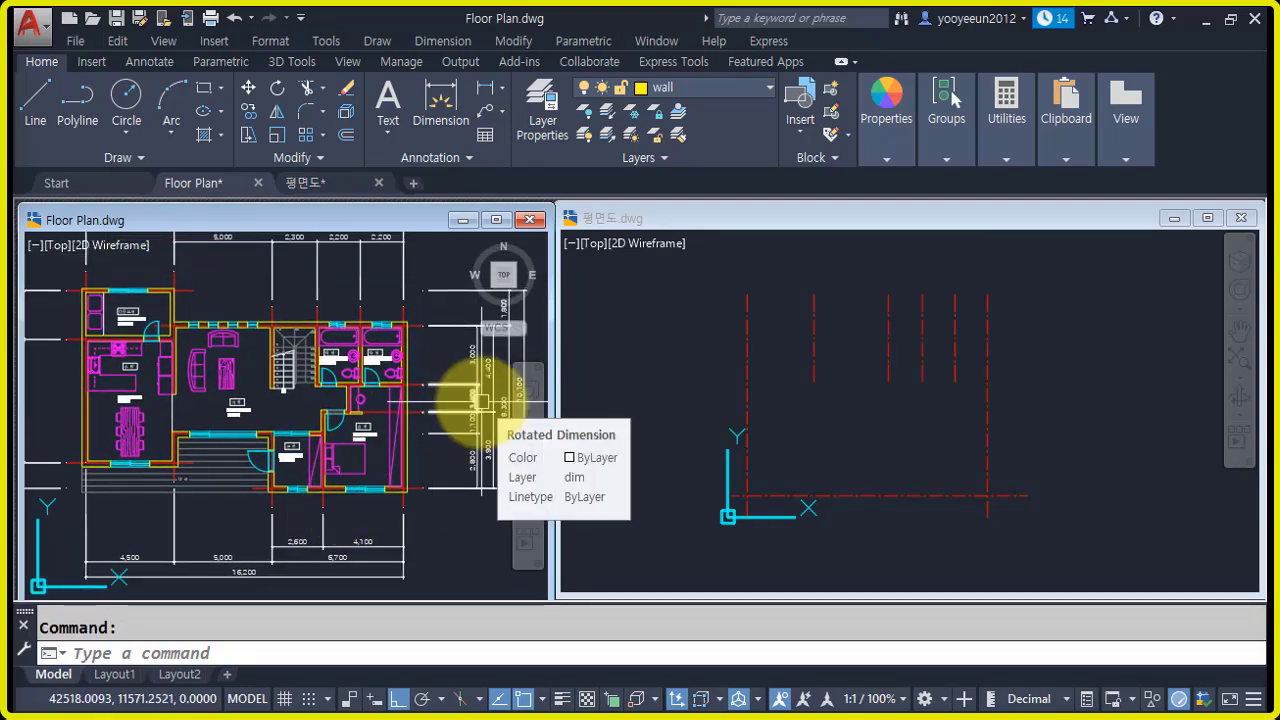
middle_click_drag(172, 387, 326, 399)
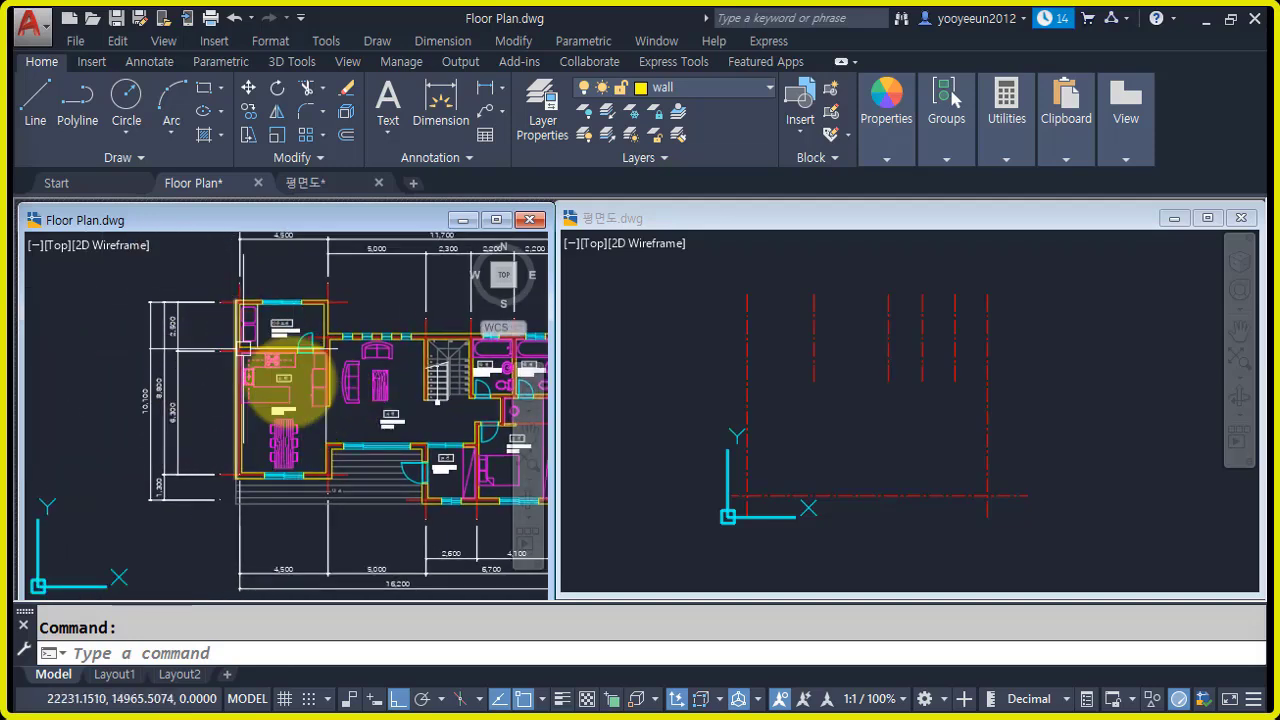
middle_click_drag(194, 514, 177, 529)
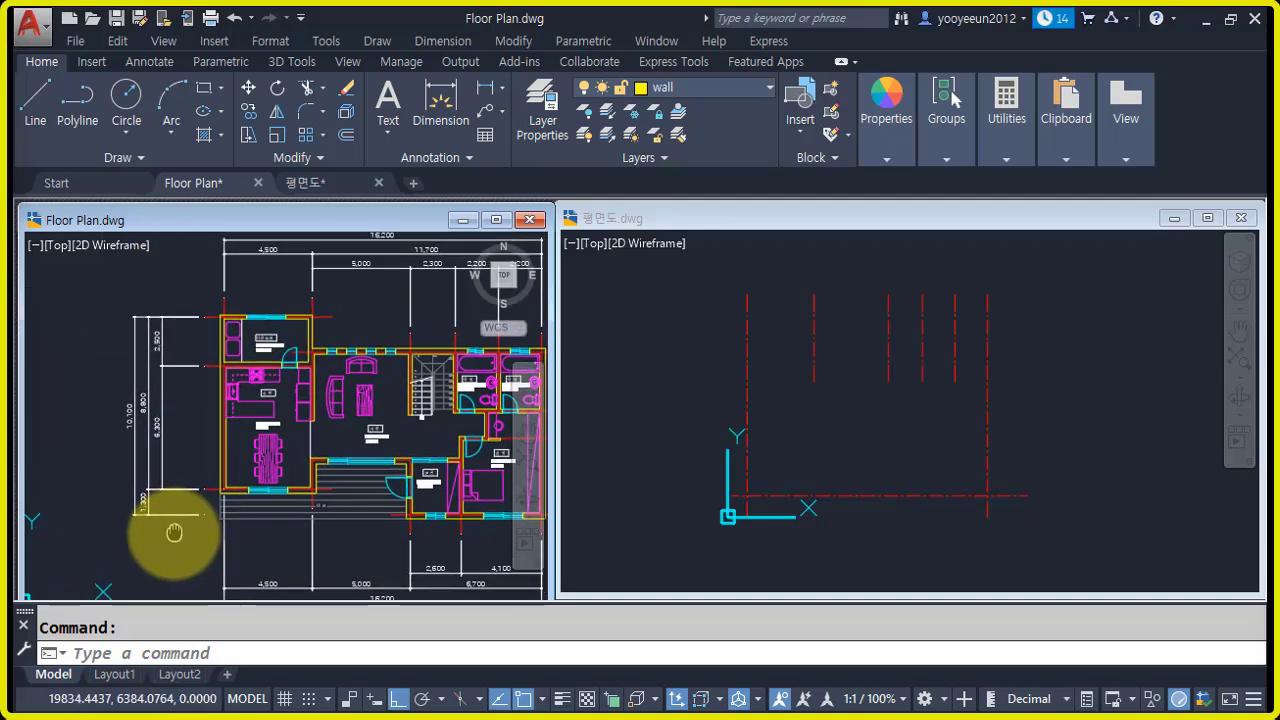
scroll(150, 330, "up", 5)
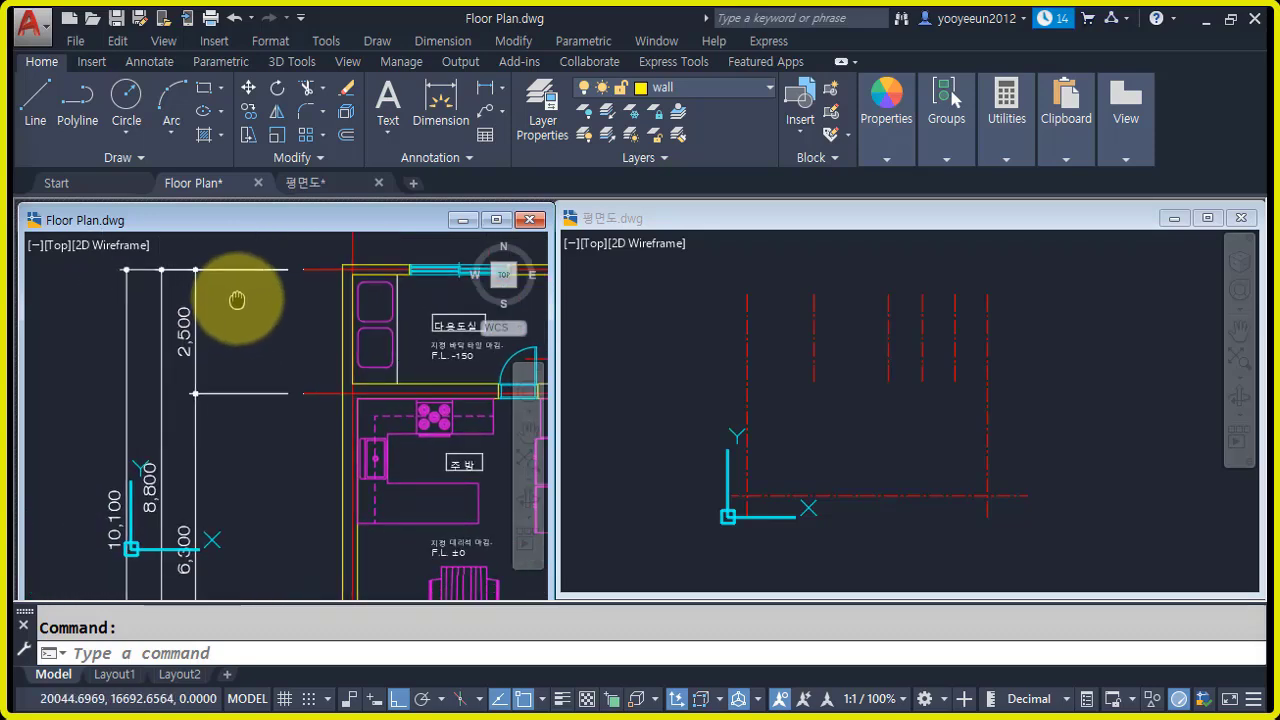
left_click(693, 329)
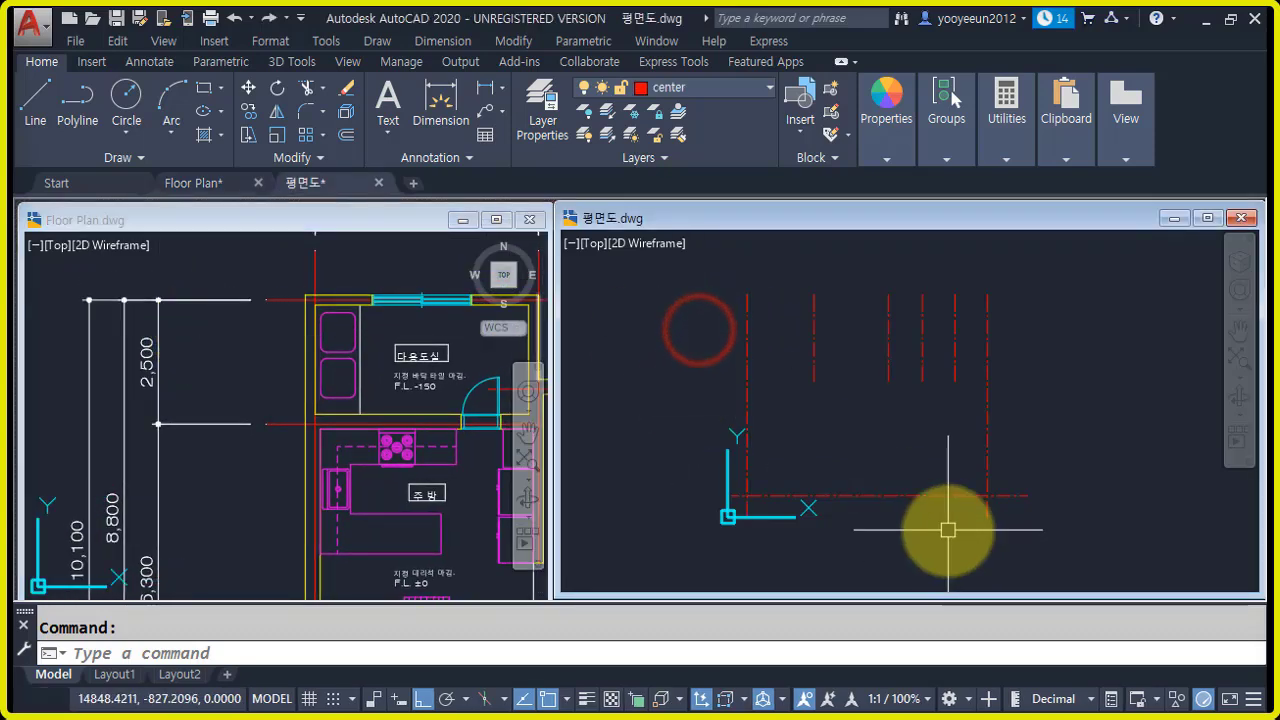
left_click(218, 513)
scroll(212, 450, "down", 3)
scroll(177, 502, "up", 3)
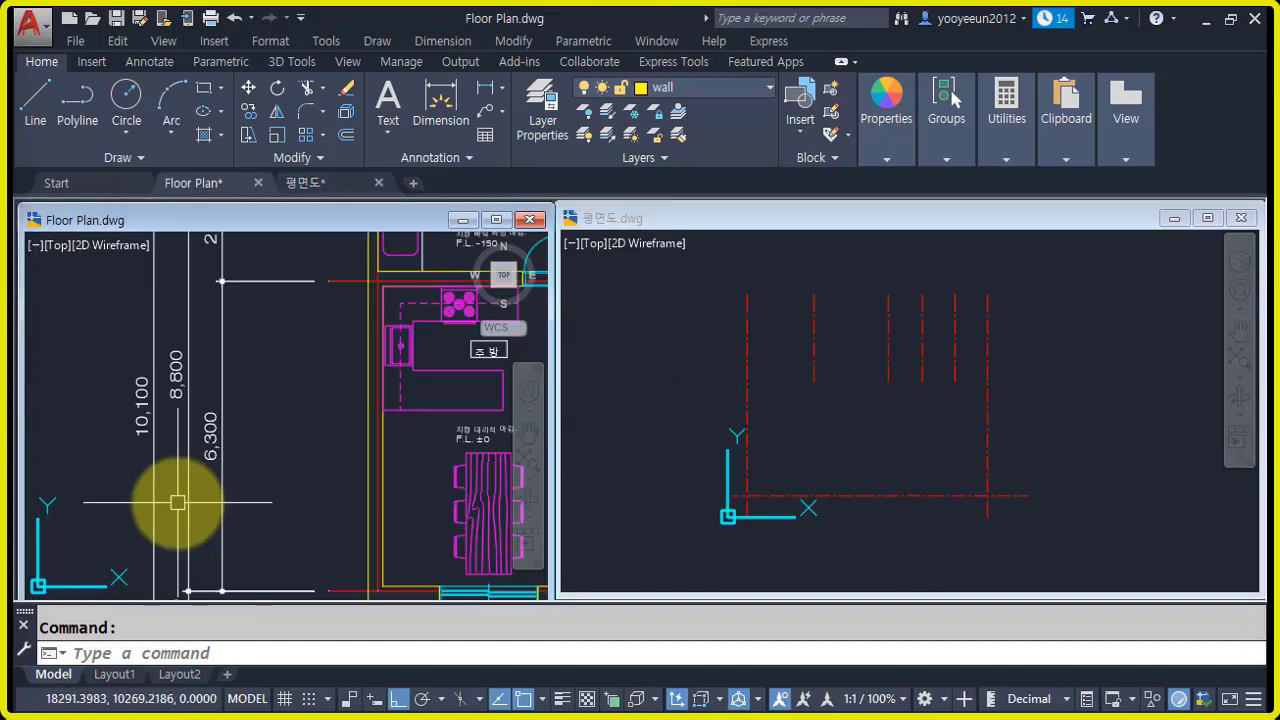
scroll(220, 420, "down", 3)
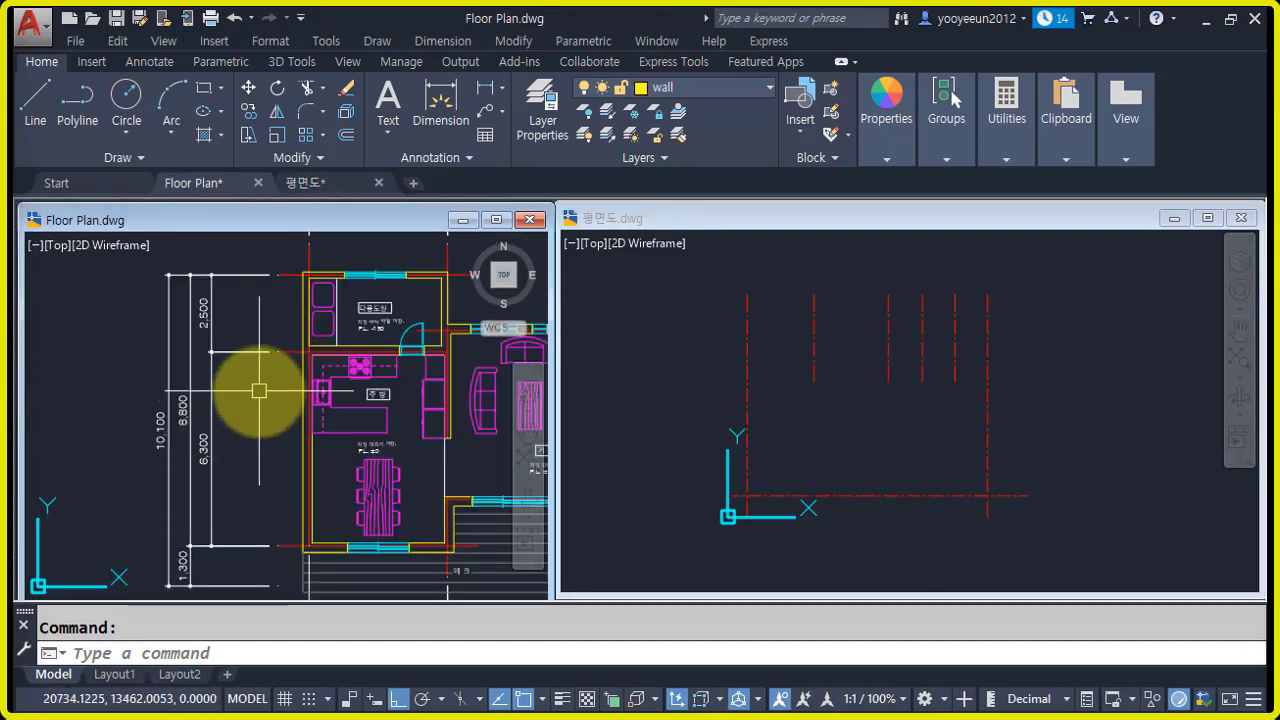
- Return to 평면도.dwg and move the whole centerline grid to the right, clear of the origin
left_click(928, 437)
left_click(800, 497)
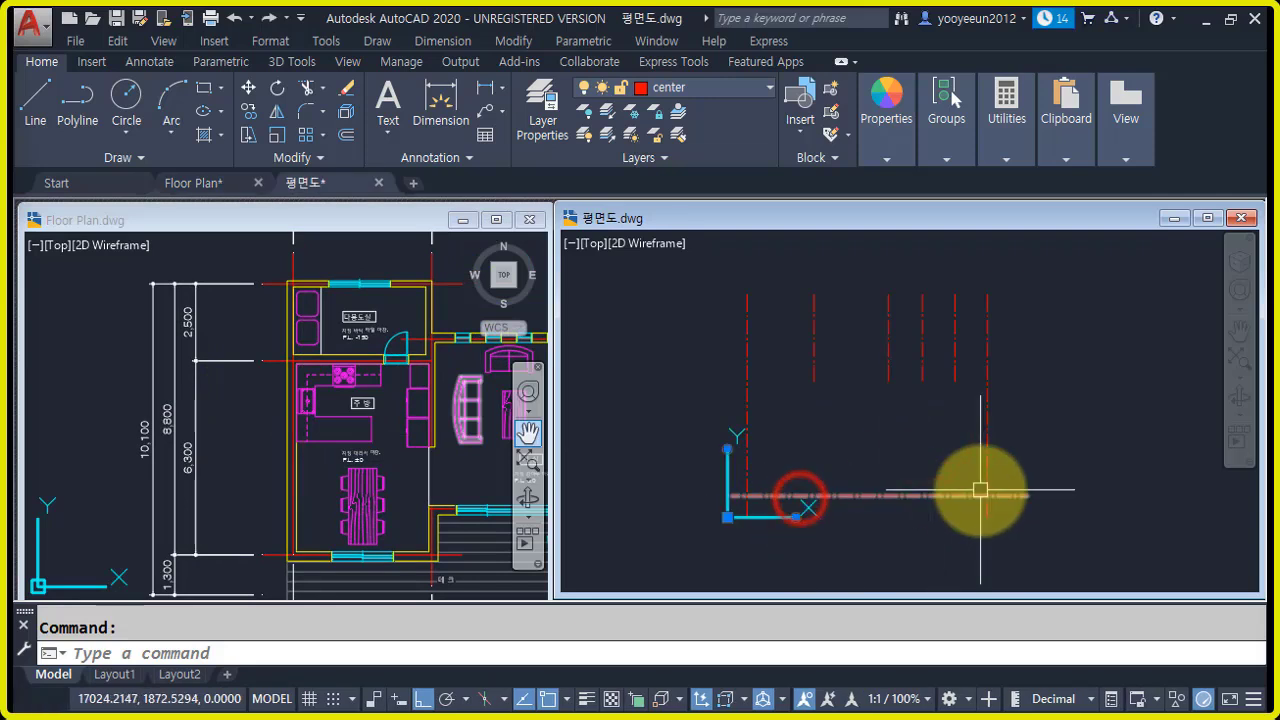
middle_click_drag(993, 485, 939, 487)
key("Escape")
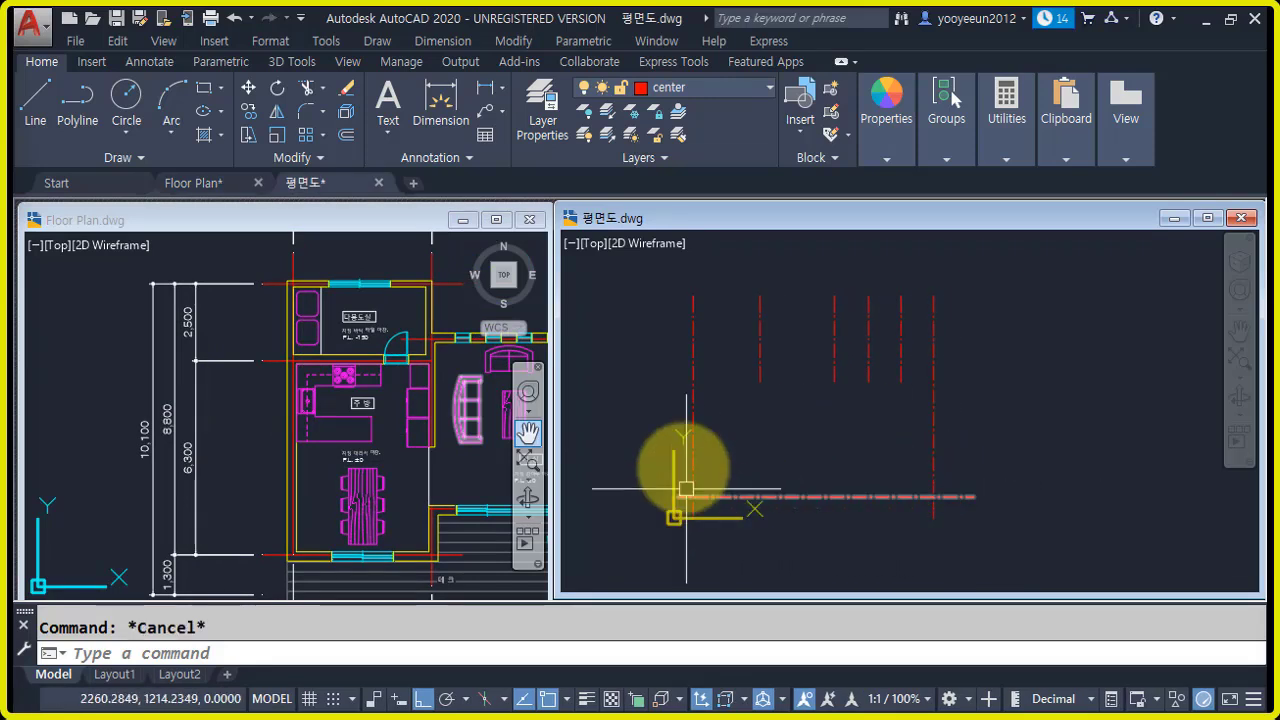
middle_click_drag(671, 486, 664, 491)
type("m")
key("Return")
left_click(957, 551)
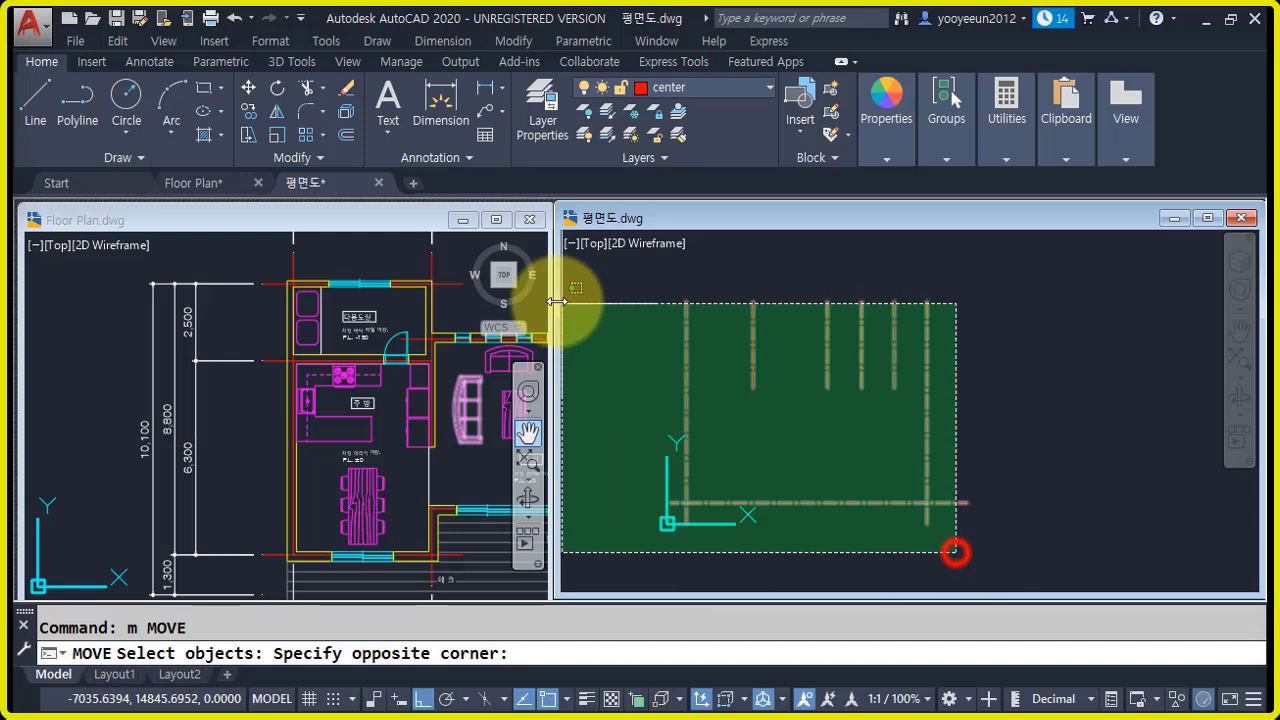
left_click(620, 283)
key("Return")
left_click(740, 262)
left_click(1021, 273)
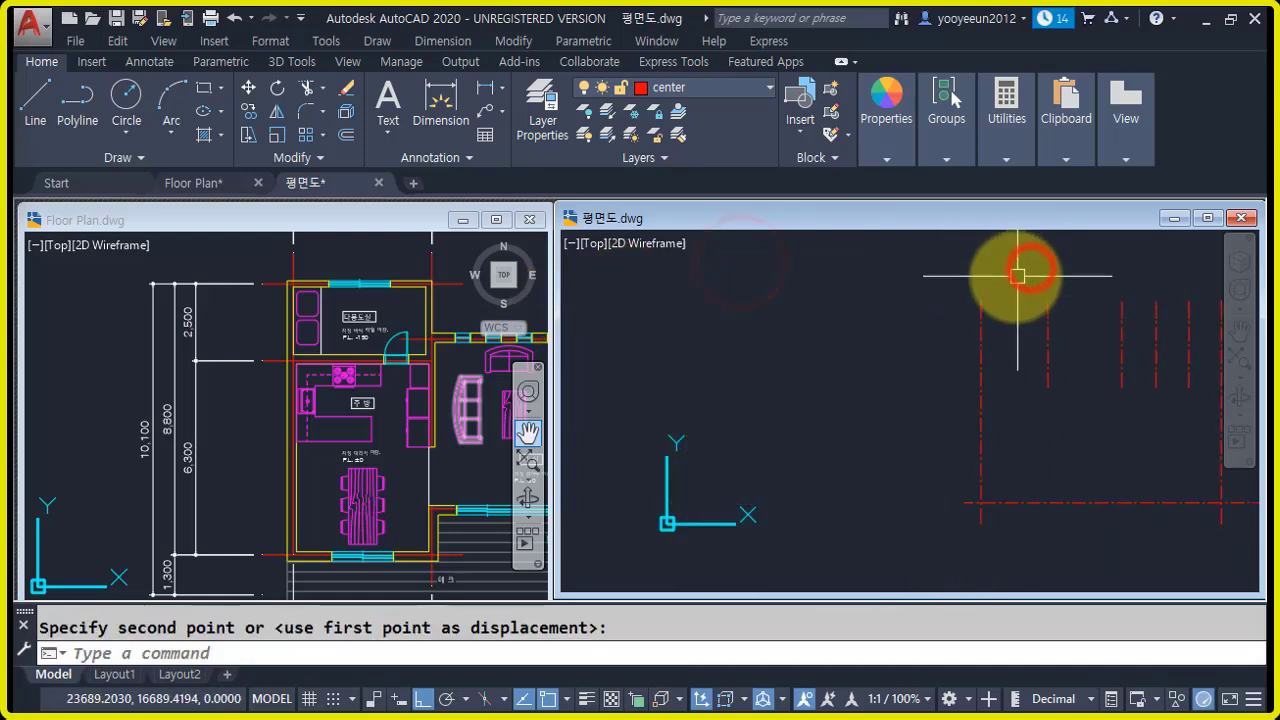
- Offset the bottom horizontal centerline 10100 upward
type("z")
key("Return")
type("e")
key("Return")
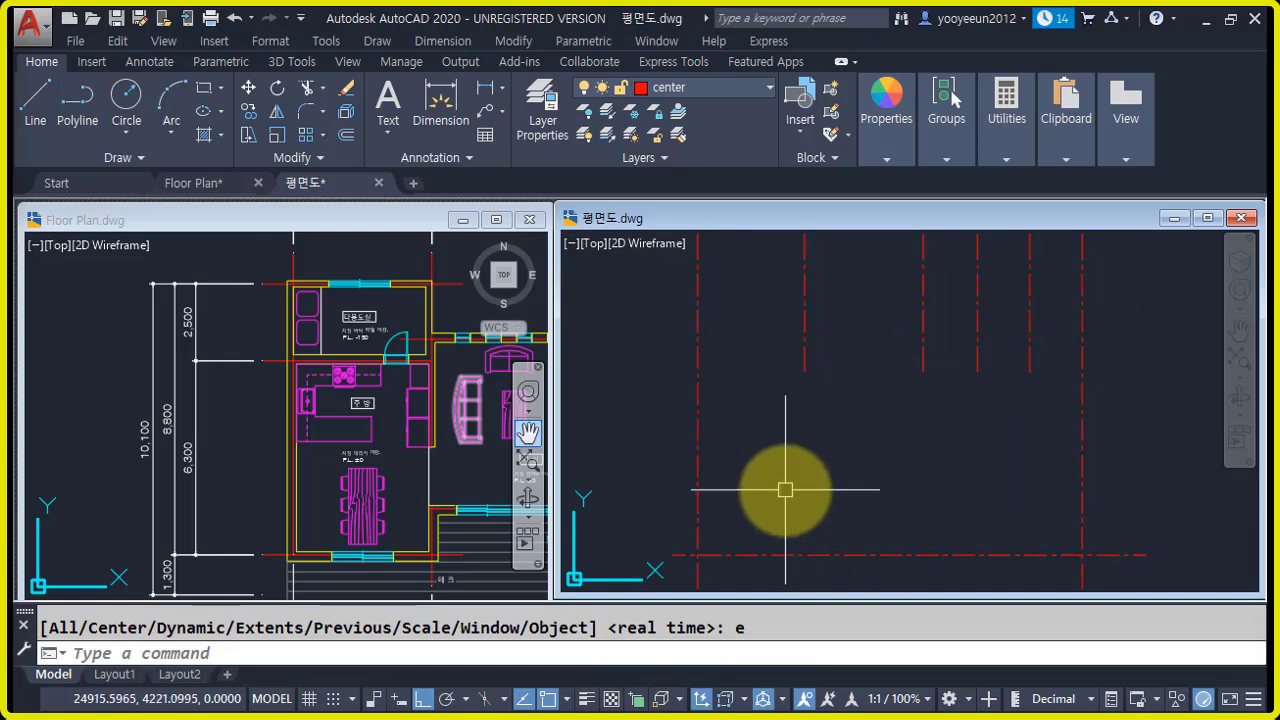
type("o")
key("Return")
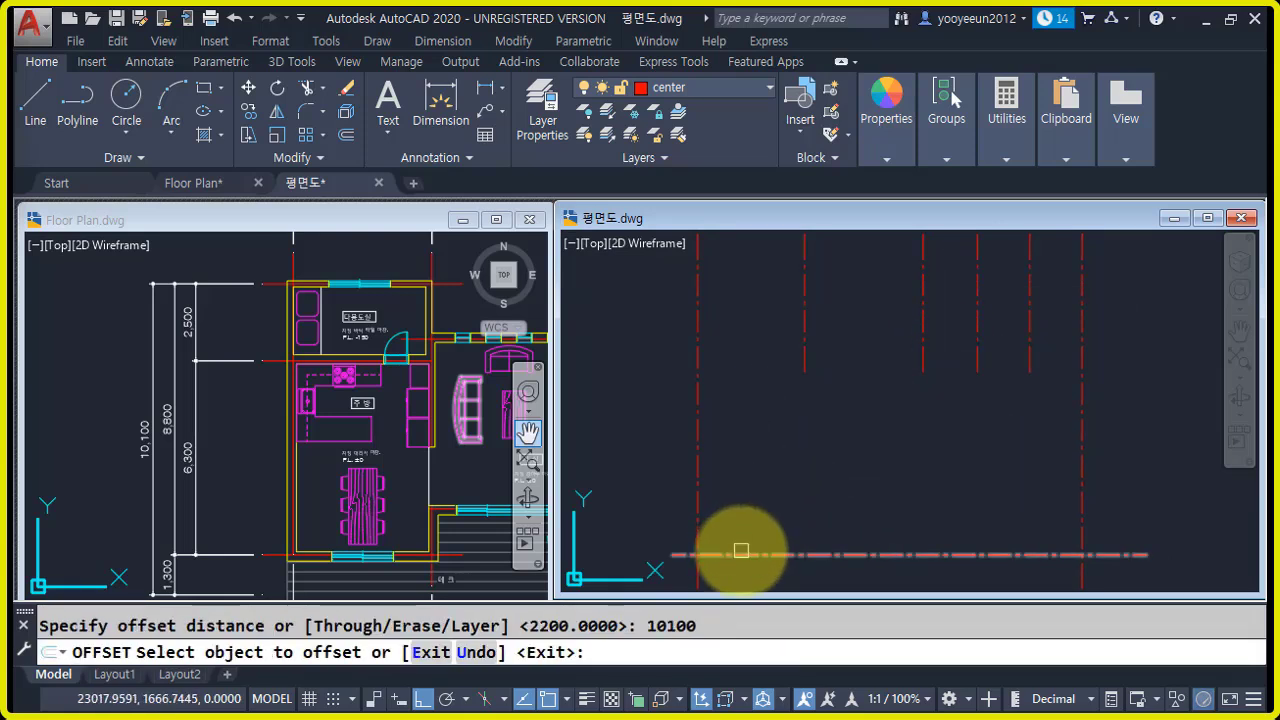
left_click(741, 552)
left_click(757, 341)
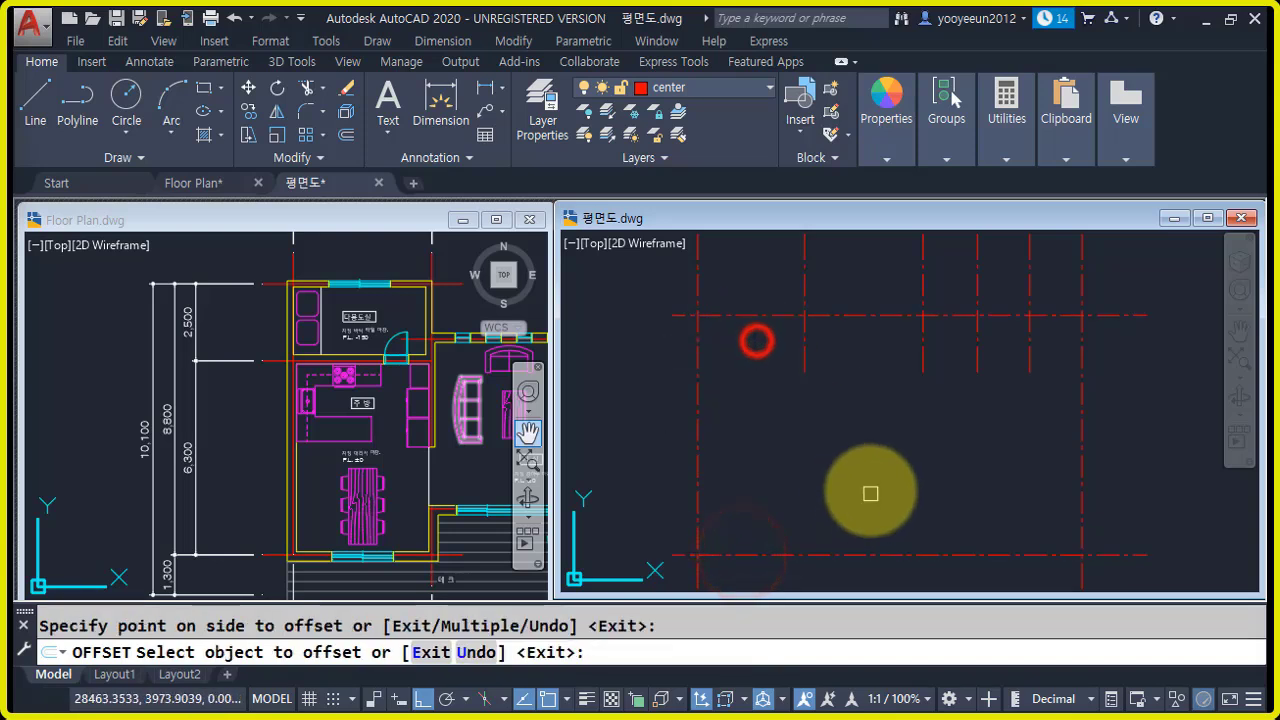
key("Return")
- Move both horizontal centerlines slightly upward relative to the vertical centerlines
middle_click_drag(951, 385, 923, 386)
type("m")
key("Return")
left_click(826, 580)
left_click(808, 305)
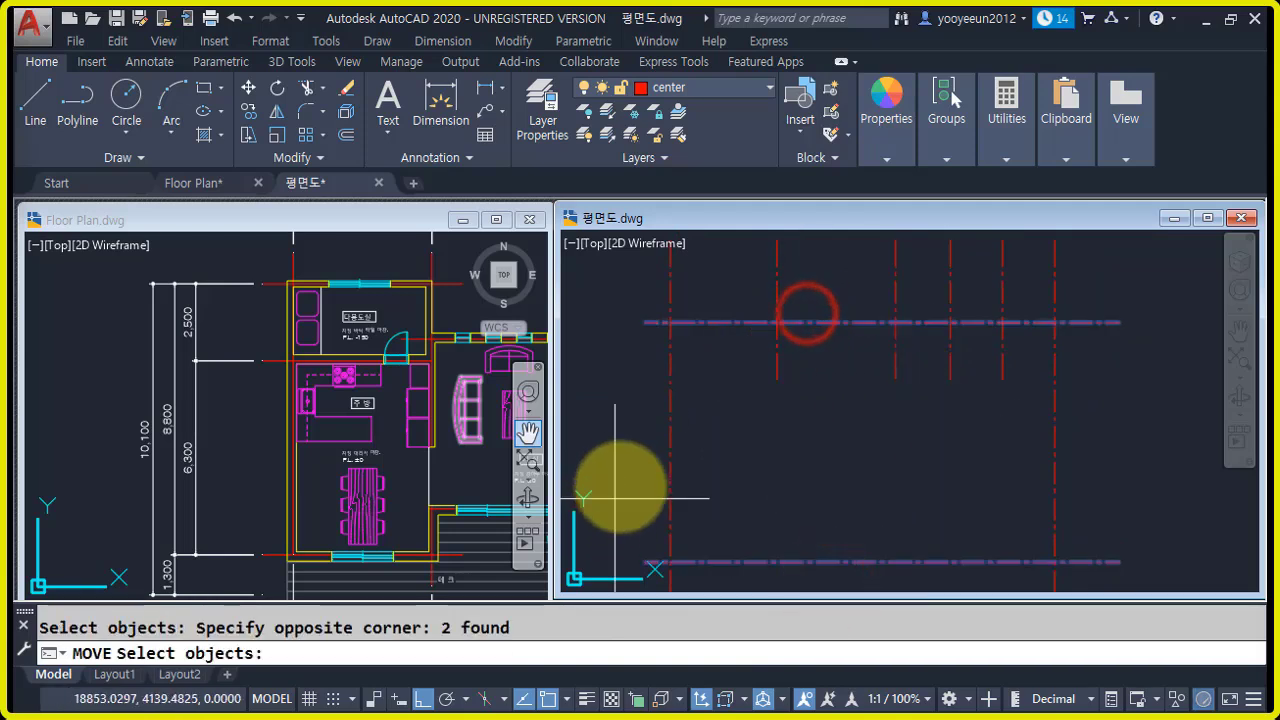
right_click(618, 424)
left_click(618, 424)
left_click(620, 385)
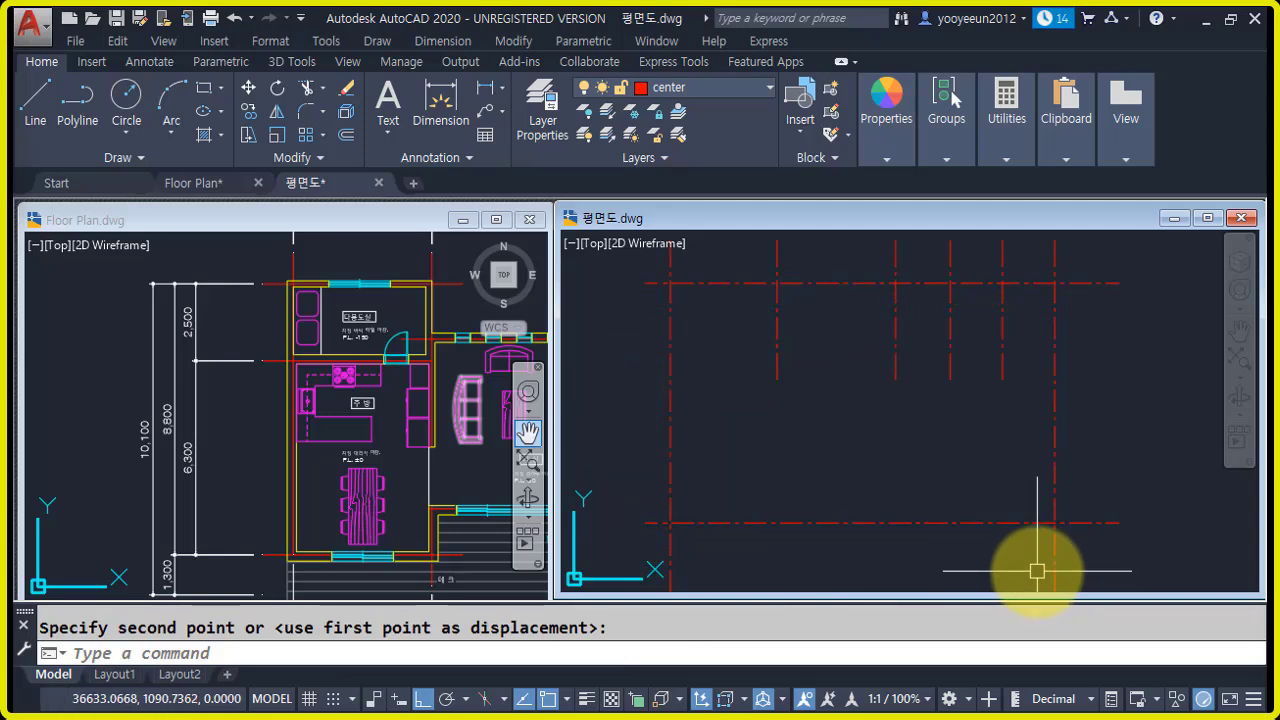
- Offset the top horizontal centerline 2500 downward
key("Return")
type("25")
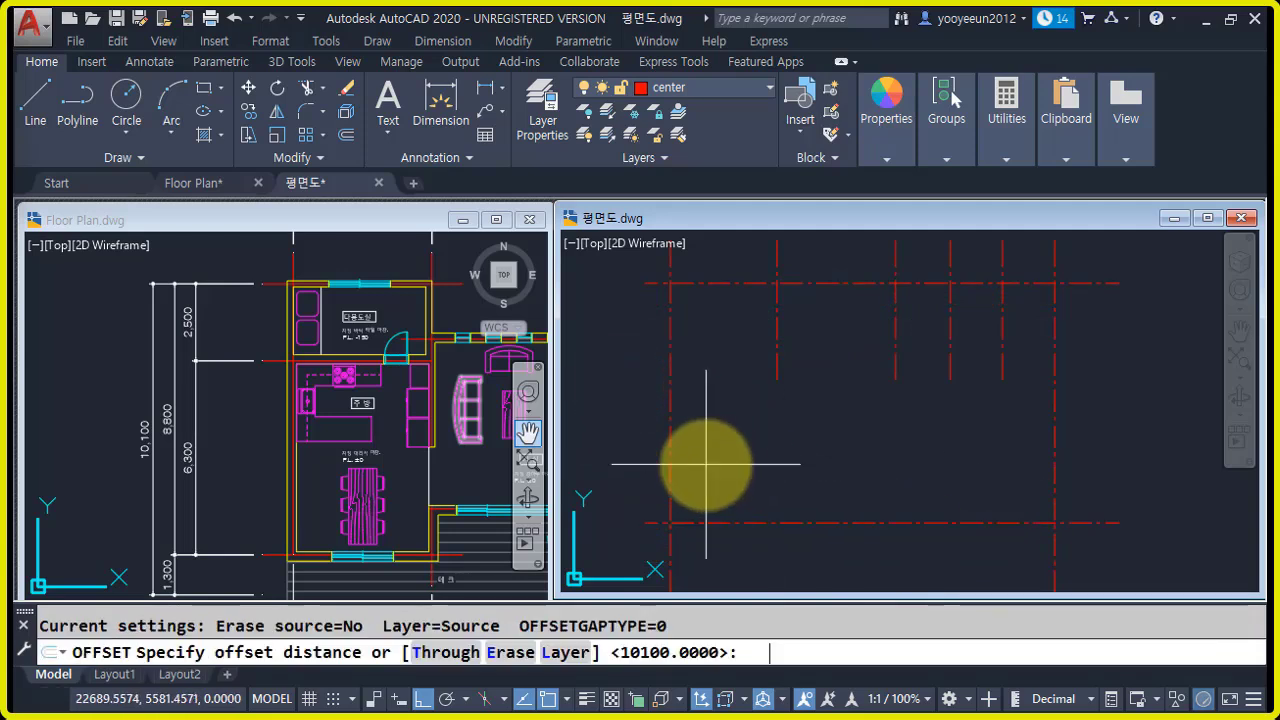
key("Return")
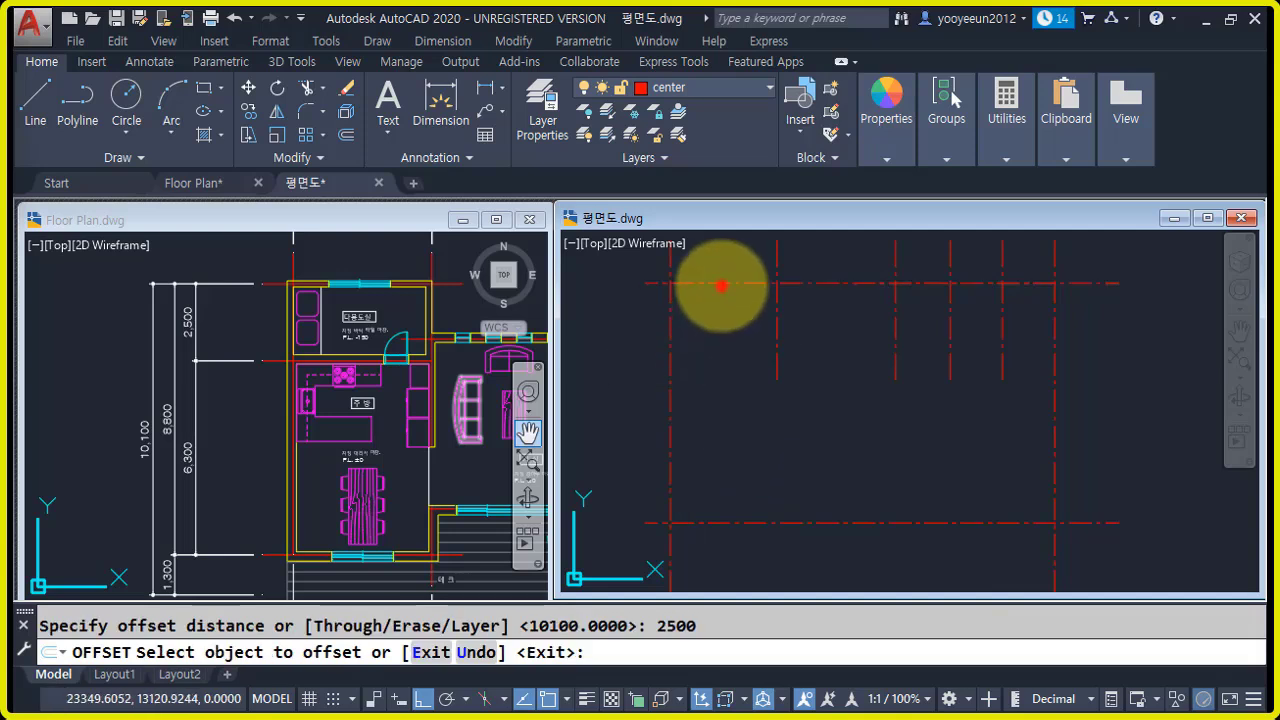
left_click(721, 285)
left_click(728, 371)
key("Return")
- Offset the second horizontal centerline from the top 6300 downward
key("Return")
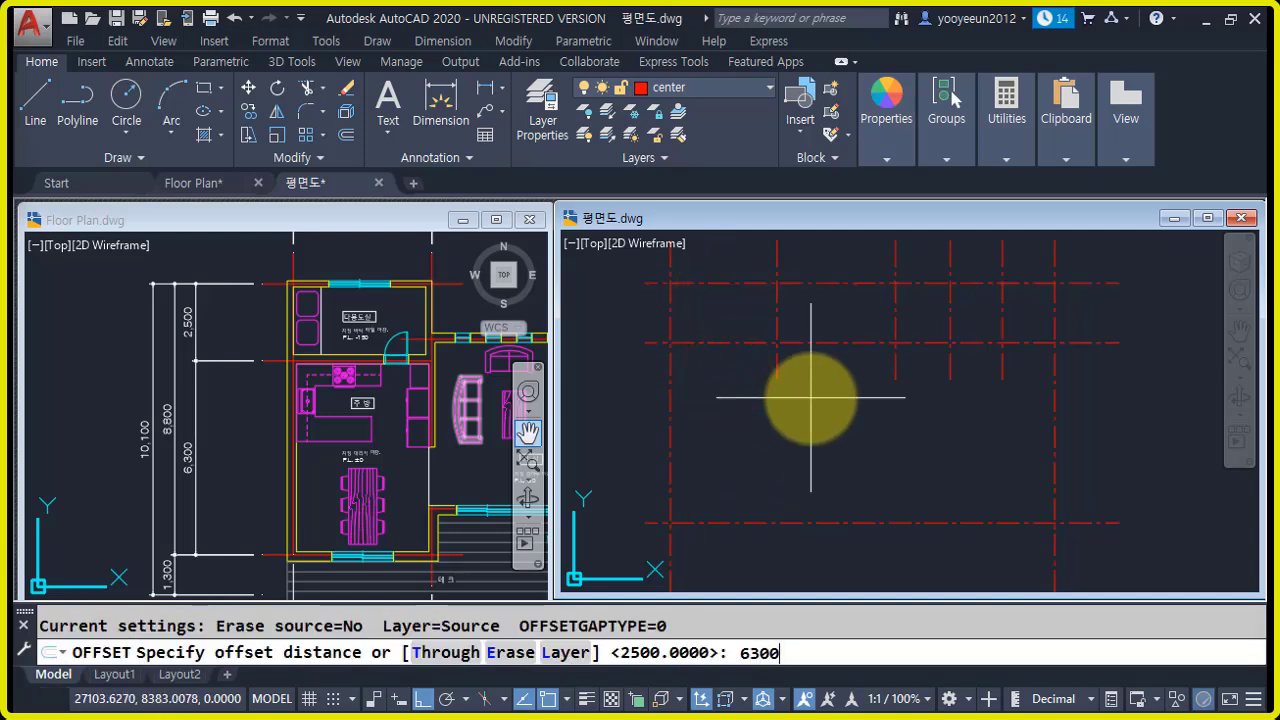
type("6300")
key("Return")
left_click(728, 340)
left_click(726, 477)
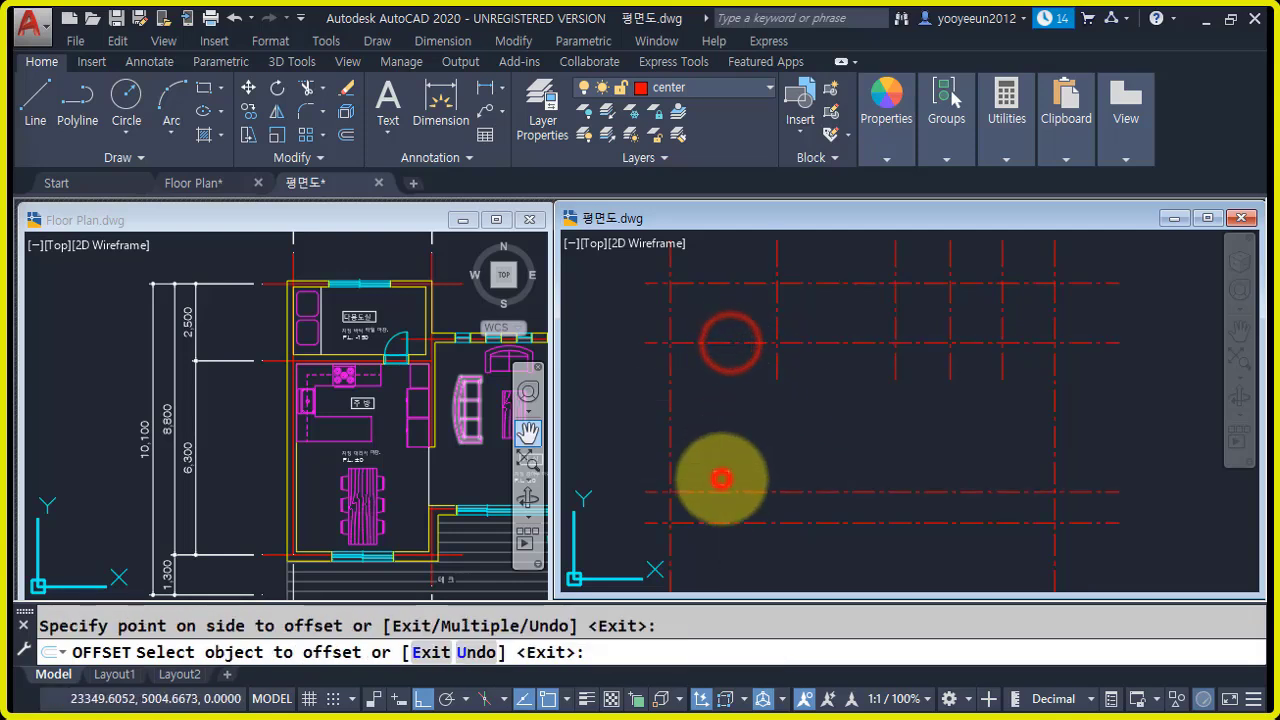
key("Return")
- Measure the gap between the two lowest horizontal centerlines and compare it with the reference plan's left dimension chain
scroll(686, 514, "up", 8)
type("di")
key("Return")
left_click(646, 429)
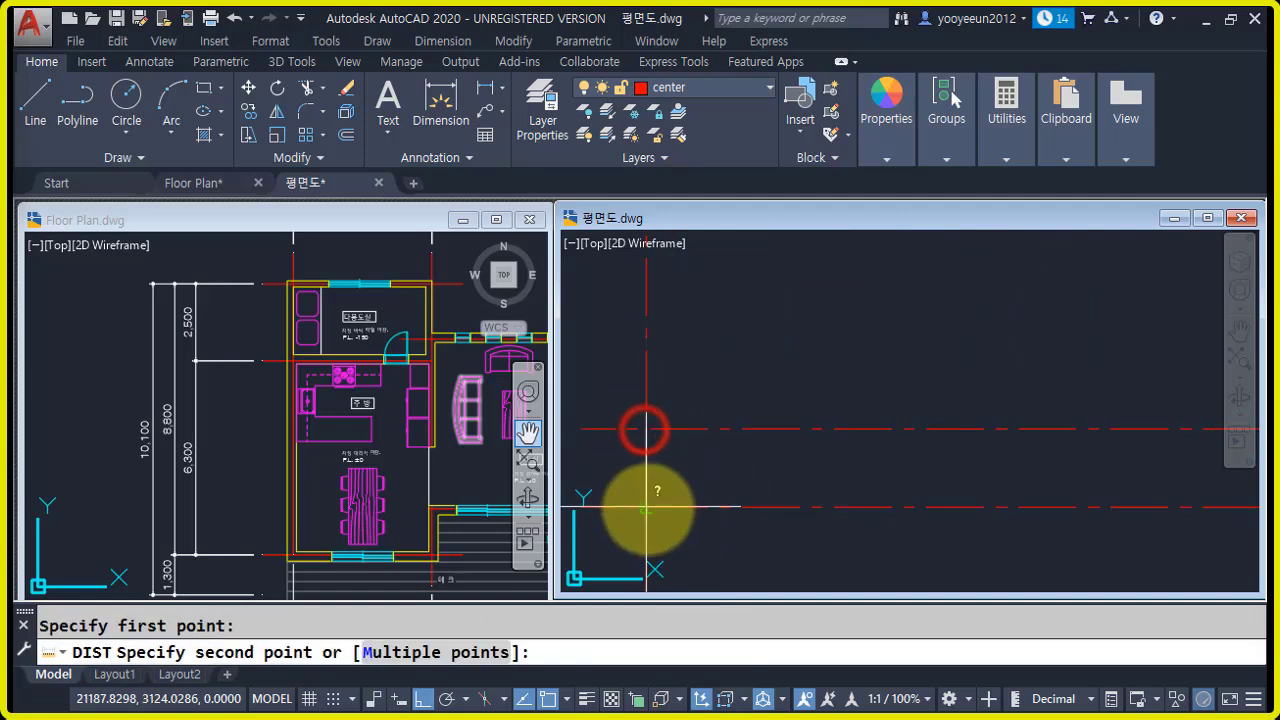
left_click(648, 510)
left_click_drag(423, 628, 324, 628)
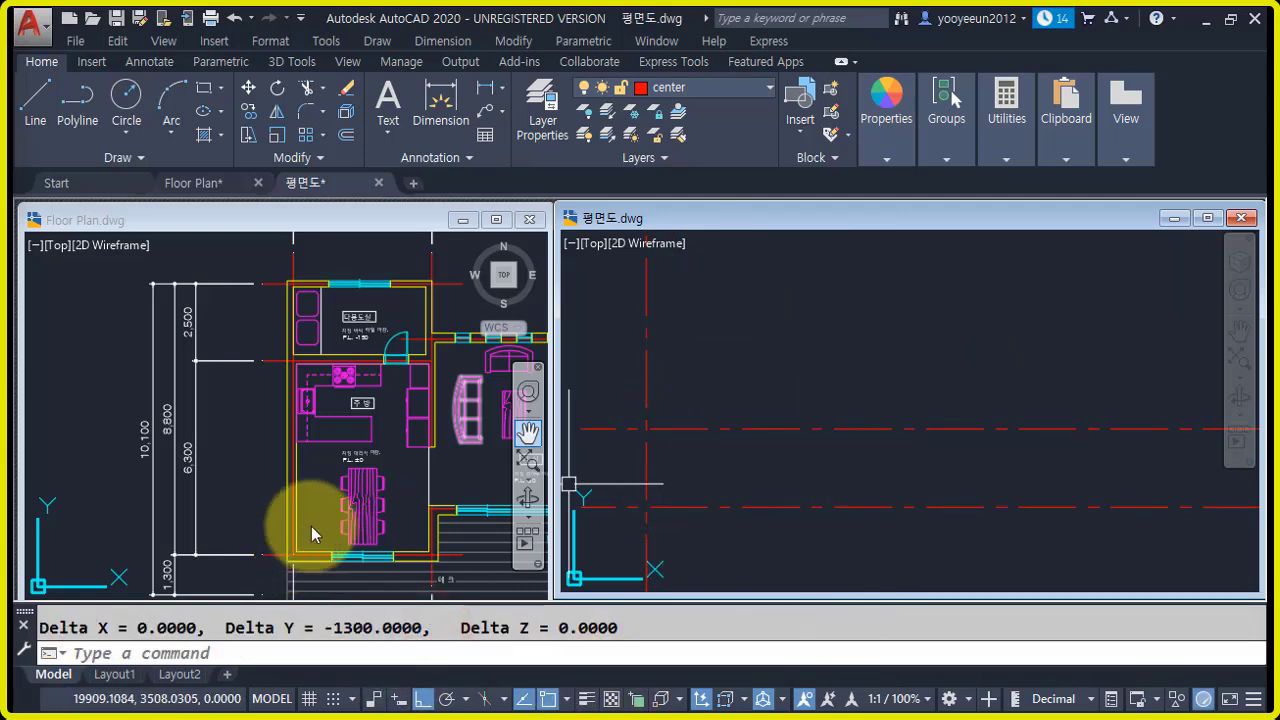
left_click(405, 513)
scroll(405, 513, "down", 6)
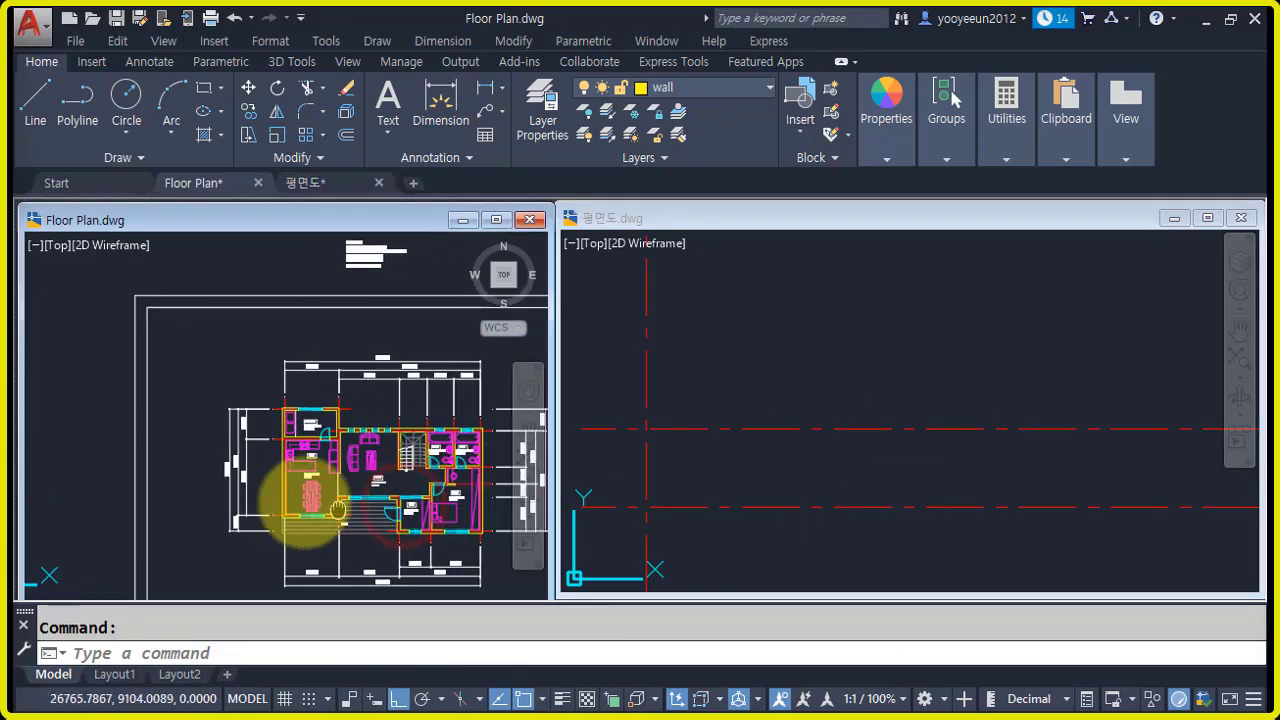
scroll(228, 427, "up", 6)
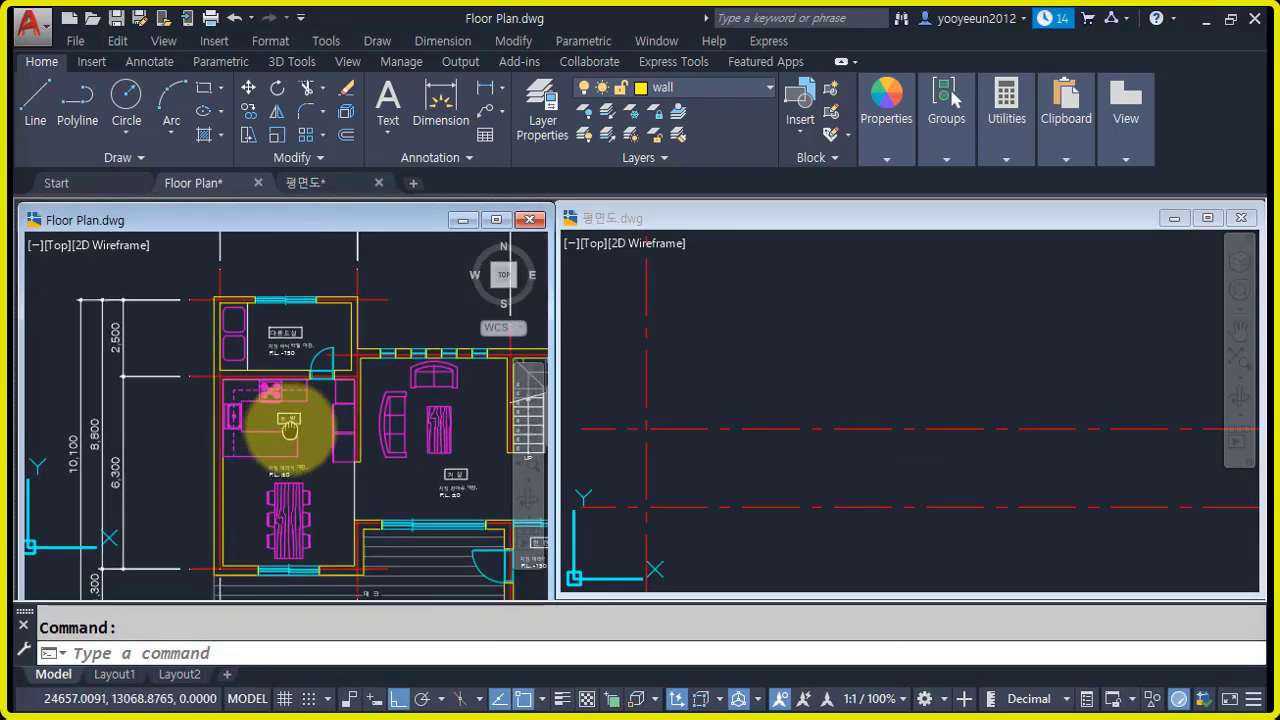
- In 평면도.dwg, stretch the right ends of the three upper horizontal centerlines about 12888 to the left
left_click(982, 373)
scroll(900, 400, "down", 4)
middle_click_drag(928, 429, 820, 486)
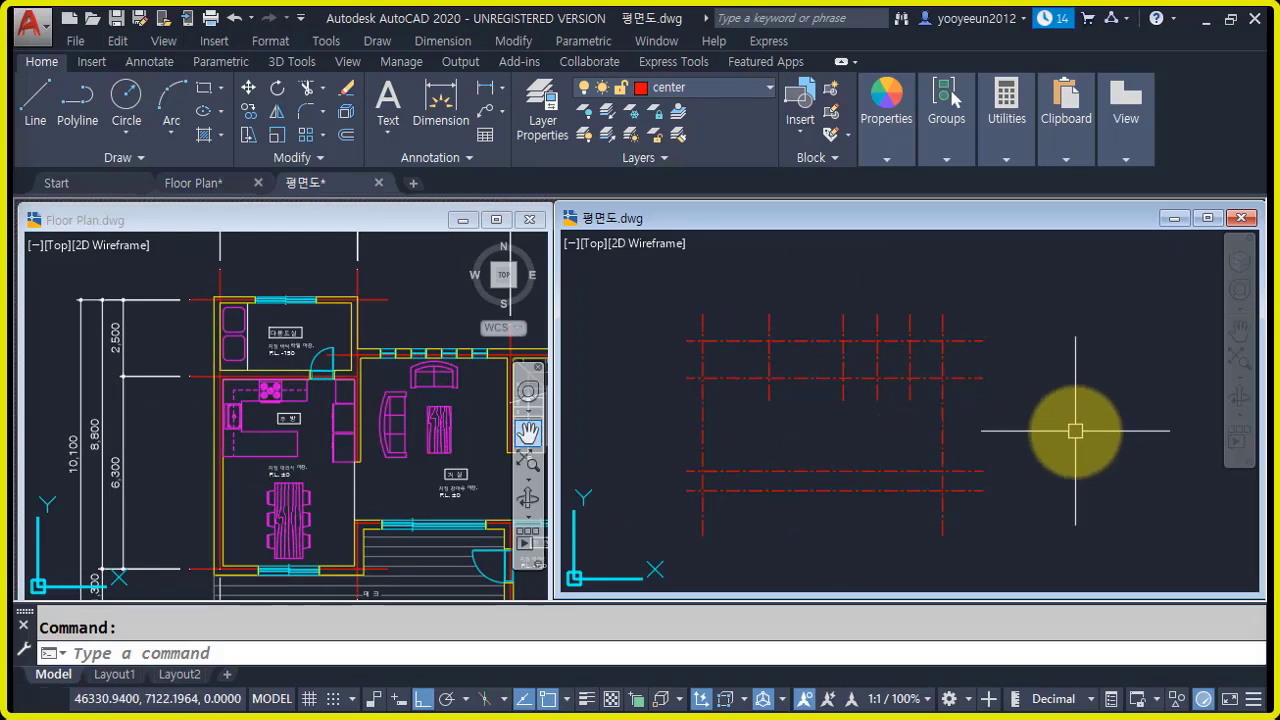
type("s")
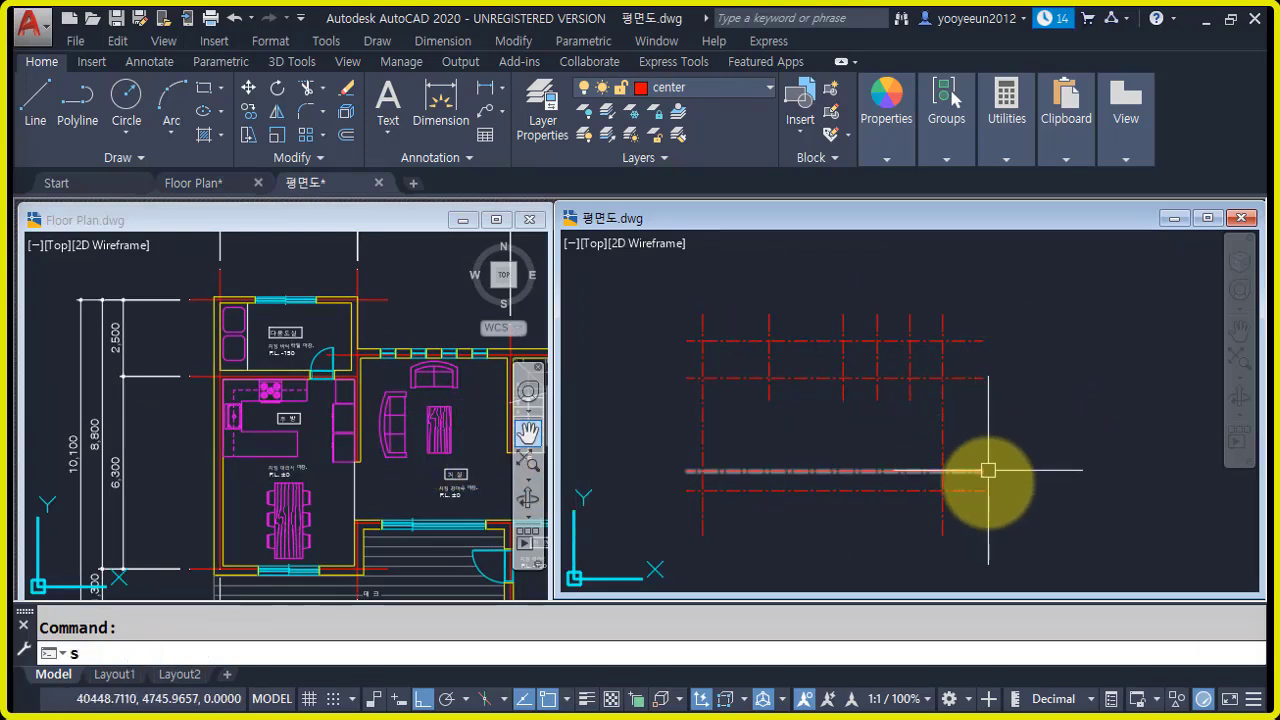
key("Return")
left_click(1012, 478)
left_click(964, 320)
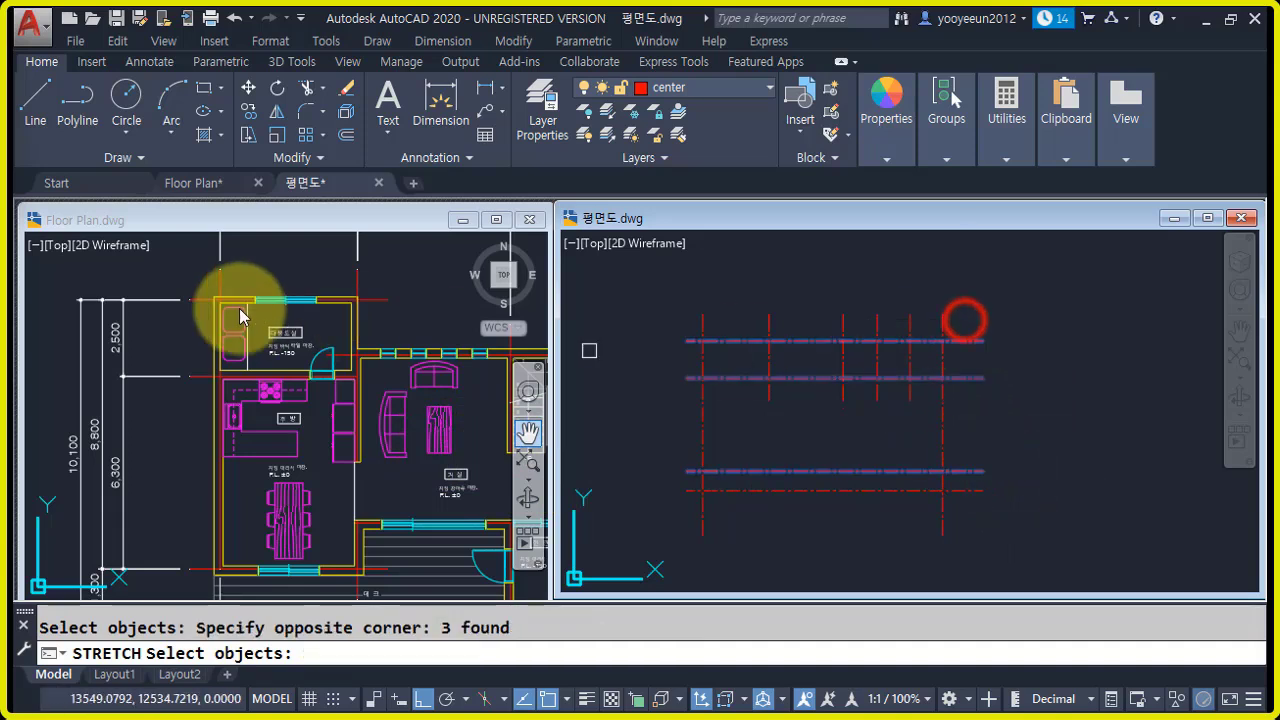
key("Return")
left_click(965, 288)
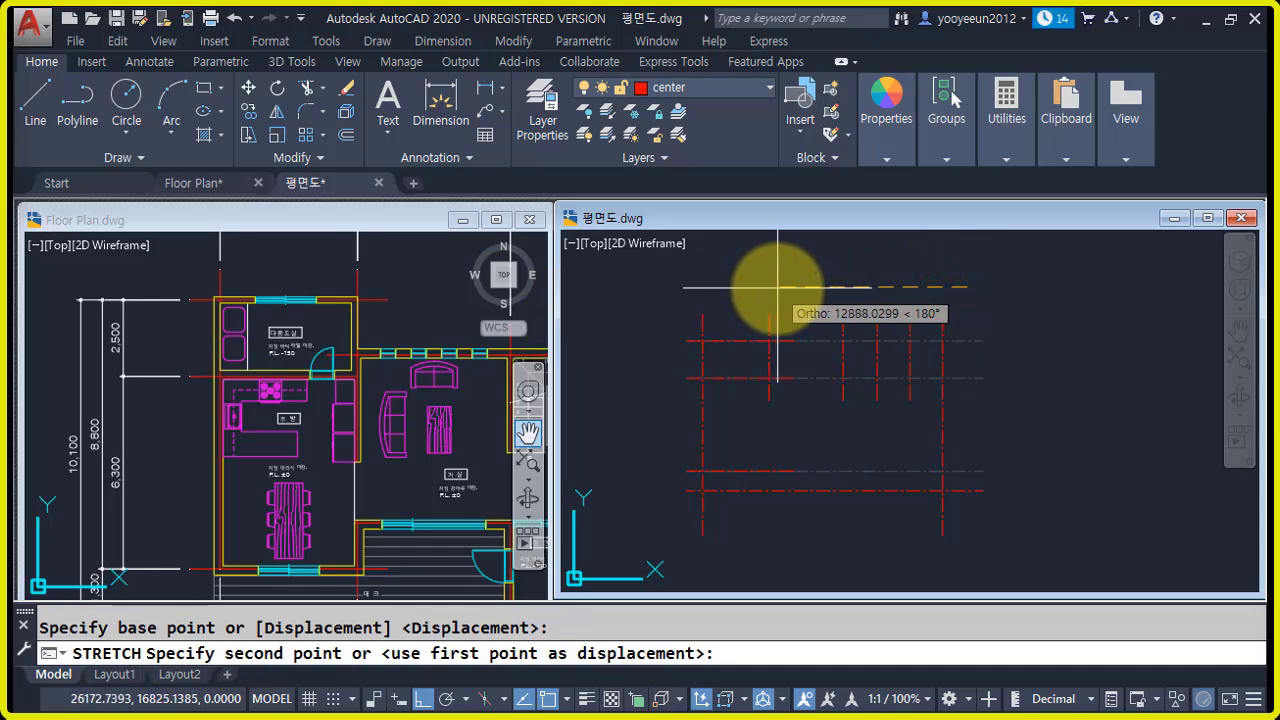
left_click(776, 288)
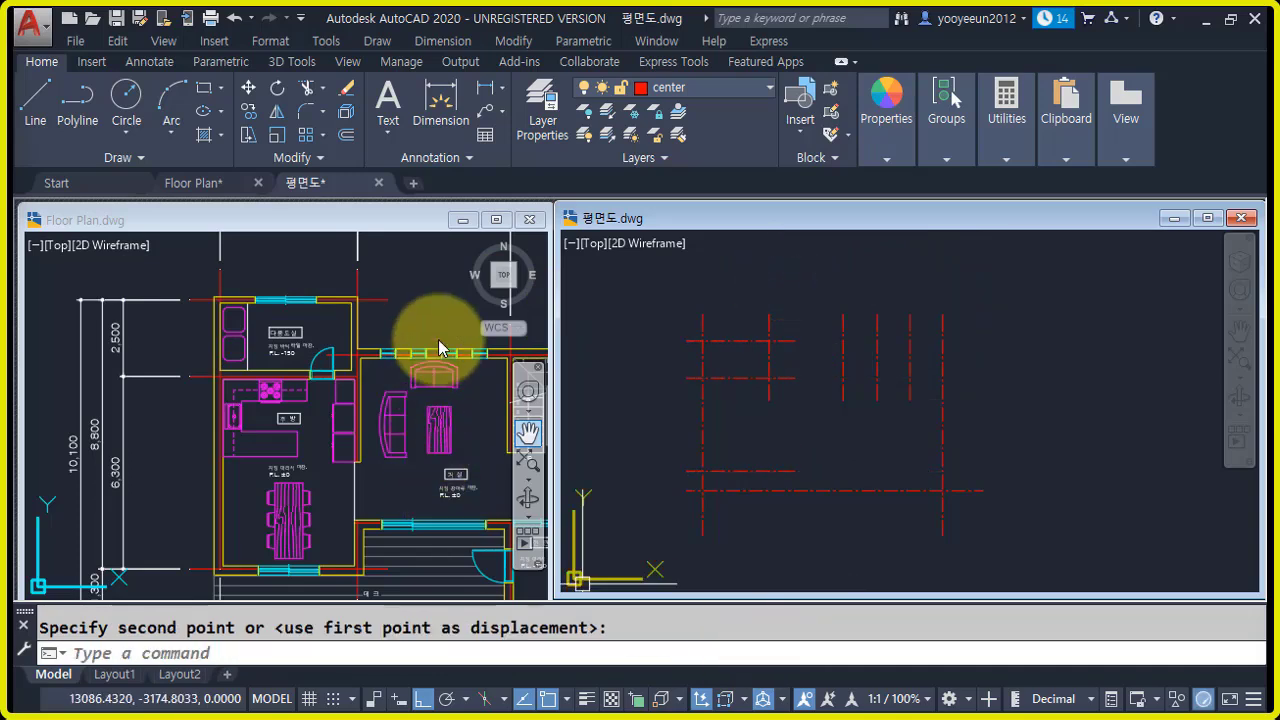
- Switch to Floor Plan.dwg and examine the vertical dimension chains on both sides of the reference plan
left_click(422, 298)
scroll(300, 410, "down", 4)
scroll(340, 405, "up", 3)
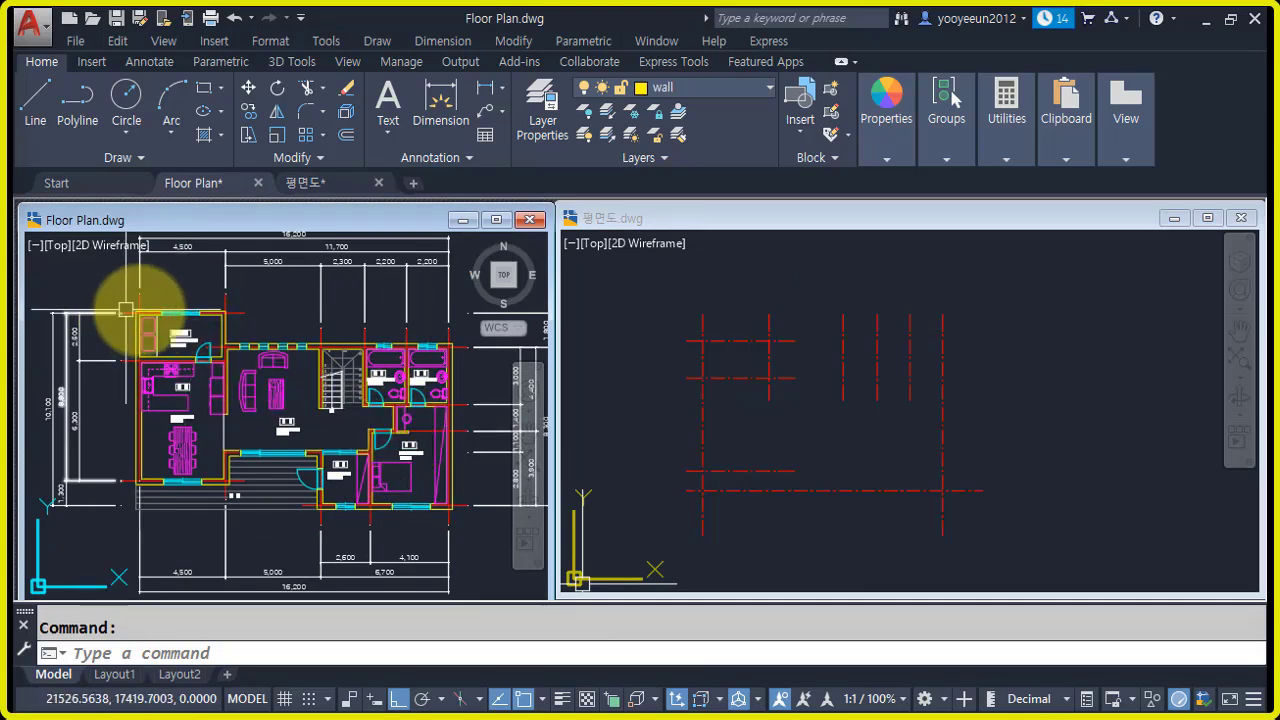
middle_click_drag(358, 333, 348, 342)
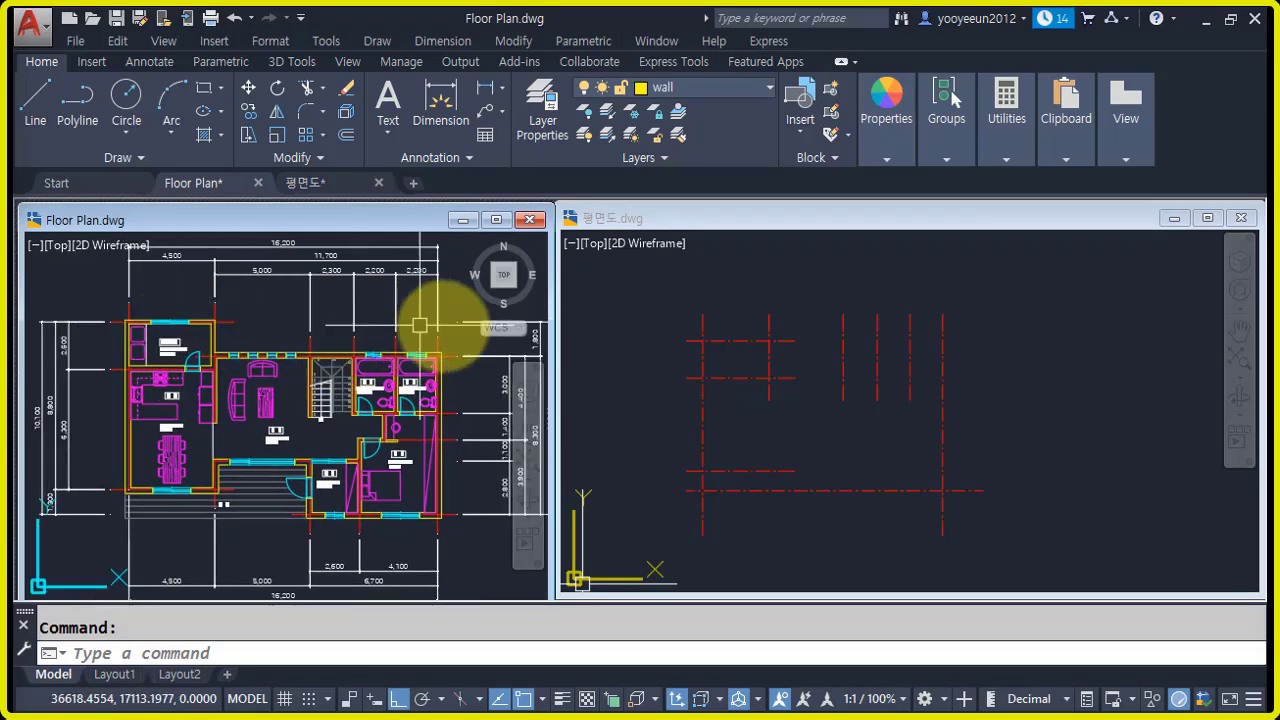
scroll(430, 340, "up", 5)
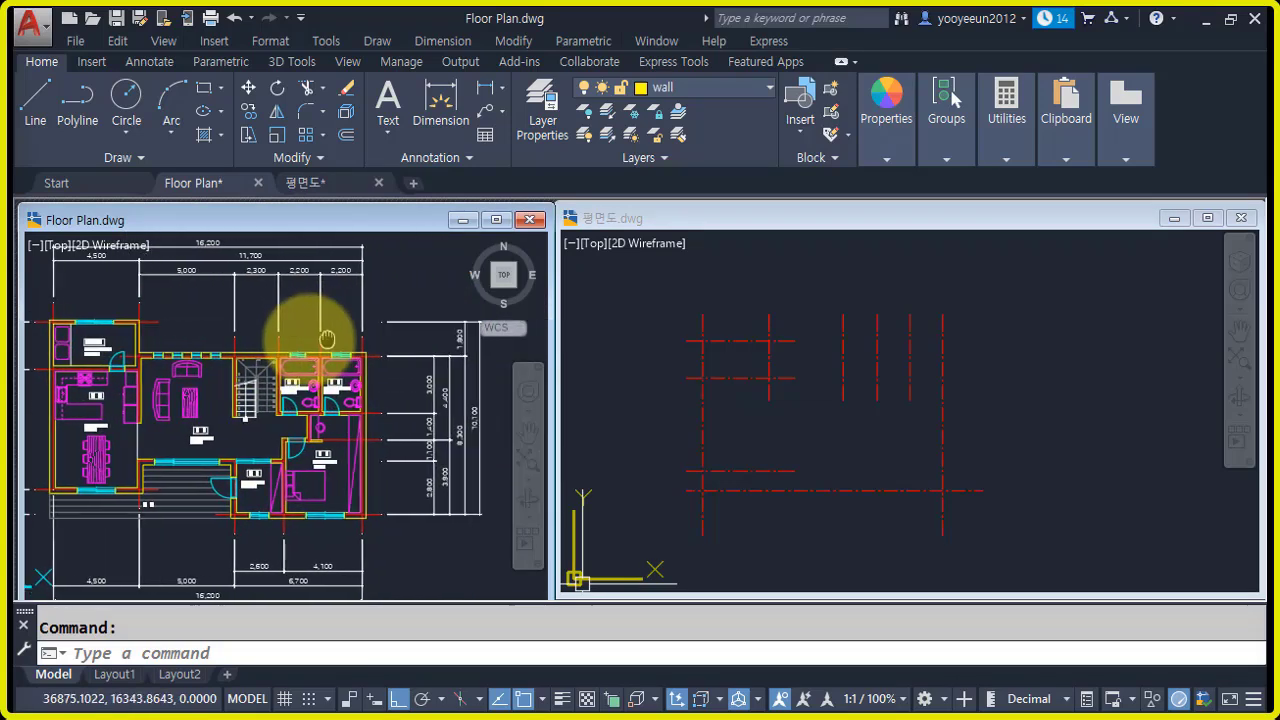
left_click(462, 341)
scroll(351, 436, "down", 4)
key("Escape")
middle_click_drag(286, 529, 138, 496)
scroll(277, 485, "up", 2)
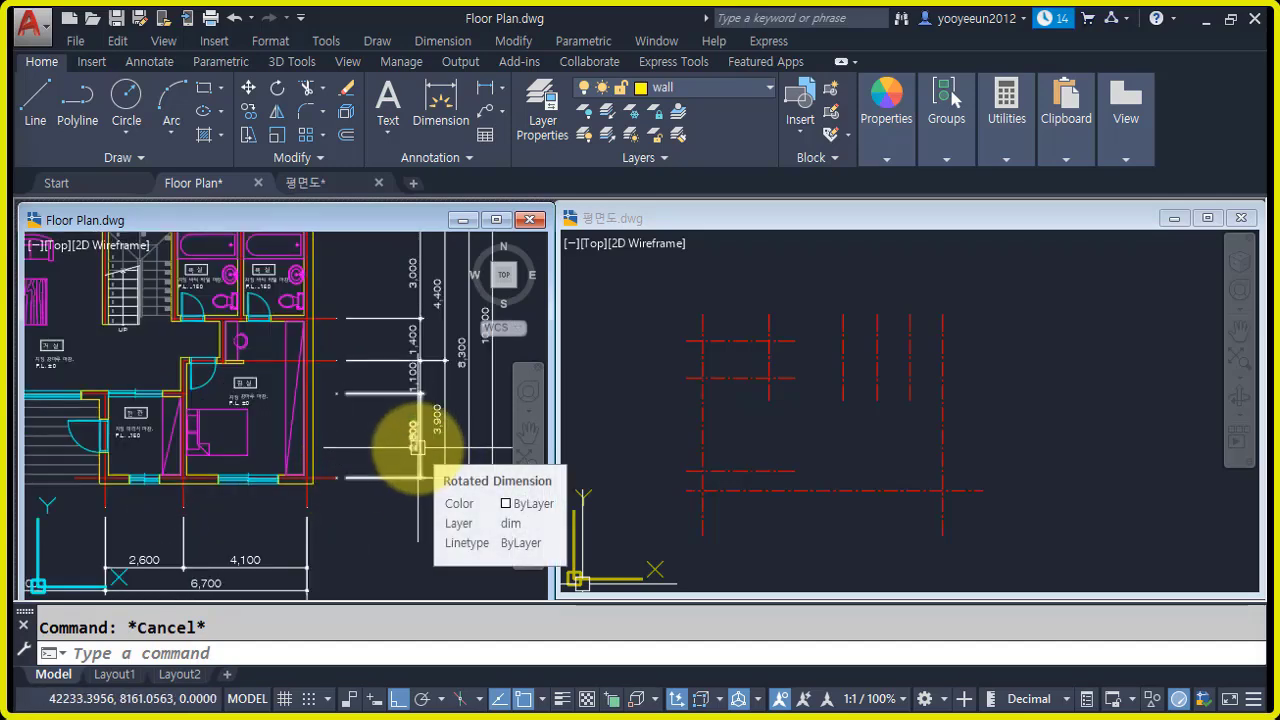
scroll(416, 447, "down", 2)
middle_click_drag(257, 371, 275, 438)
middle_click_drag(365, 420, 378, 403)
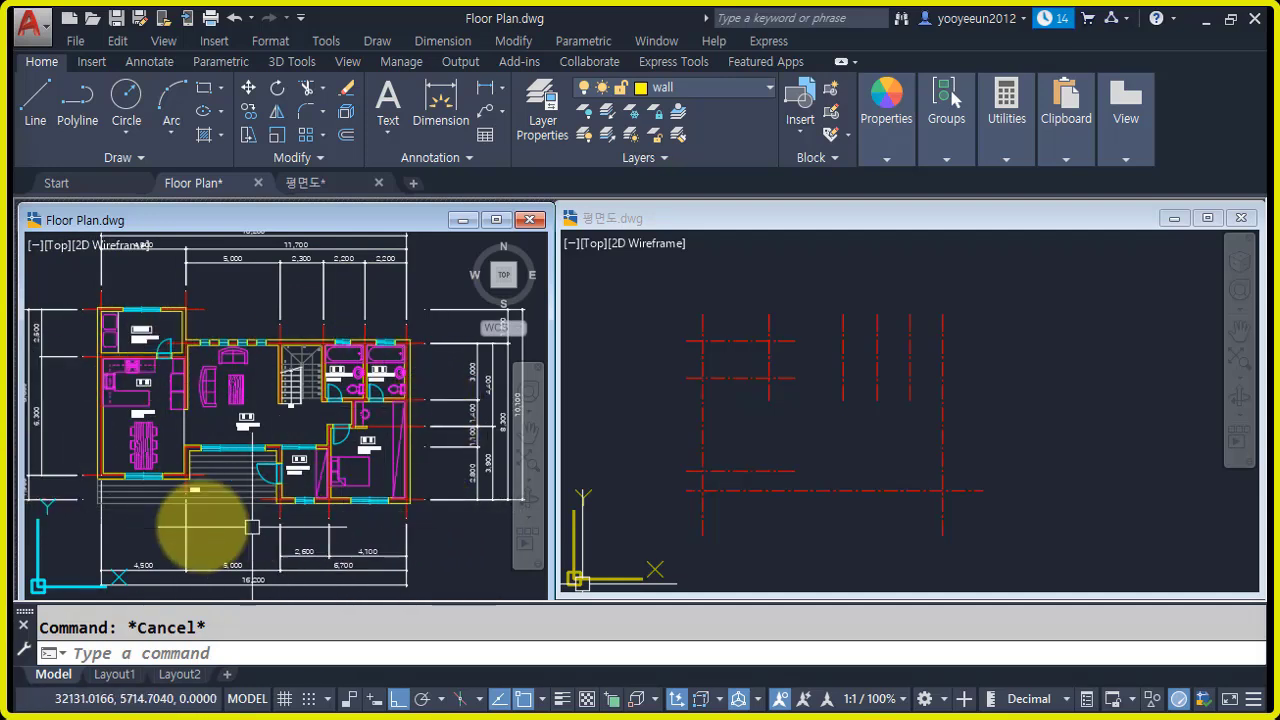
scroll(63, 514, "up", 2)
middle_click_drag(179, 490, 309, 500)
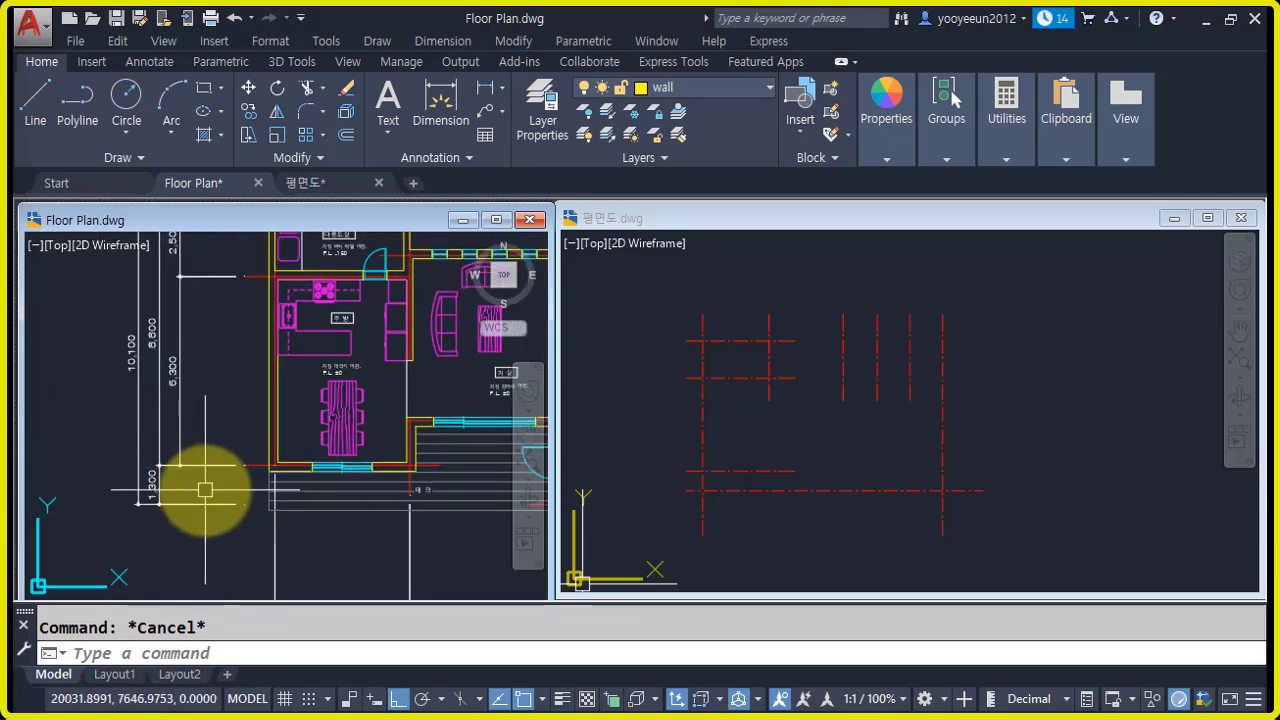
mouse_move(163, 484)
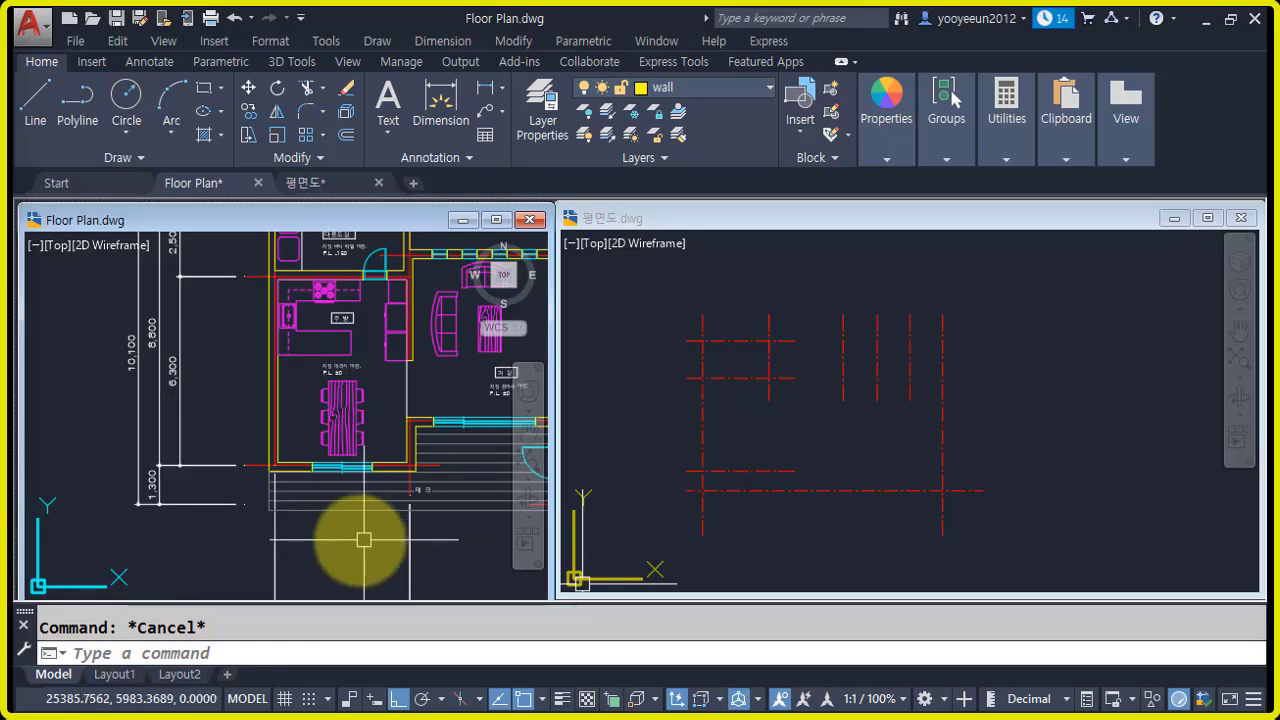
scroll(172, 503, "down", 2)
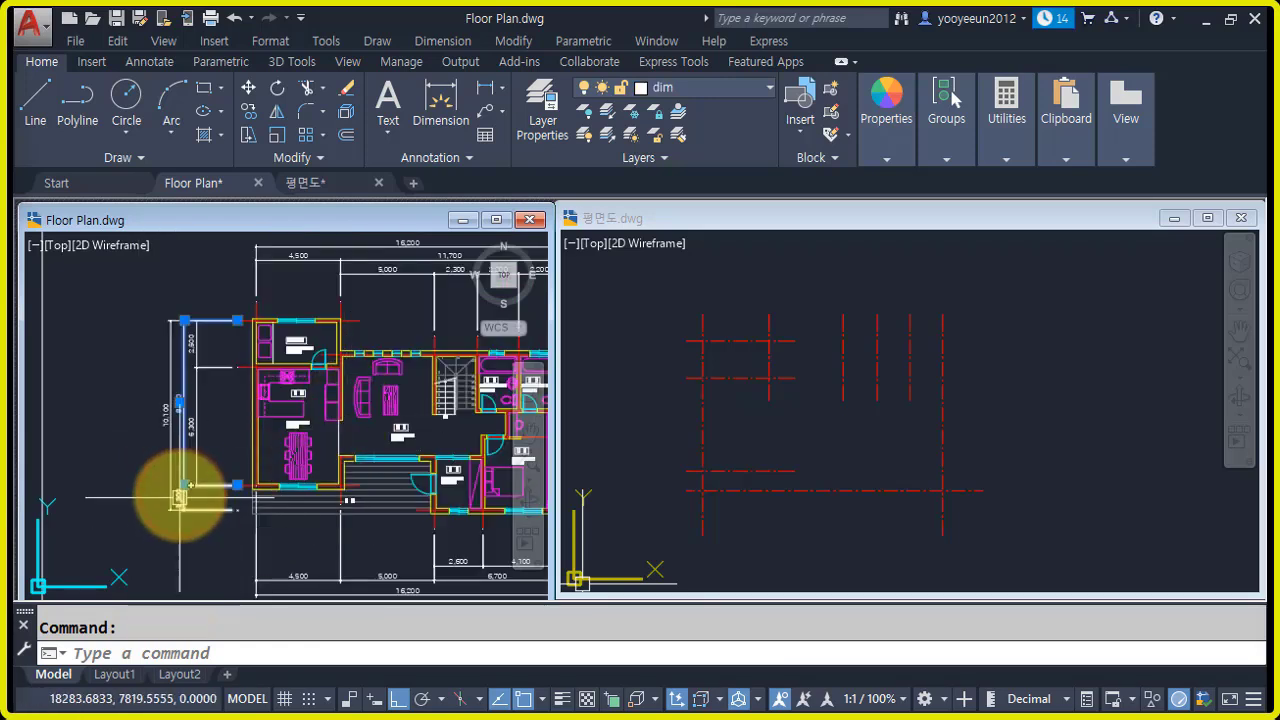
- Select the lowest left-side dimension and the 1,800 dimension at the upper right, then examine the right-hand chain of the reference plan
left_click(179, 501)
middle_click_drag(333, 416, 105, 452)
middle_click_drag(429, 391, 417, 394)
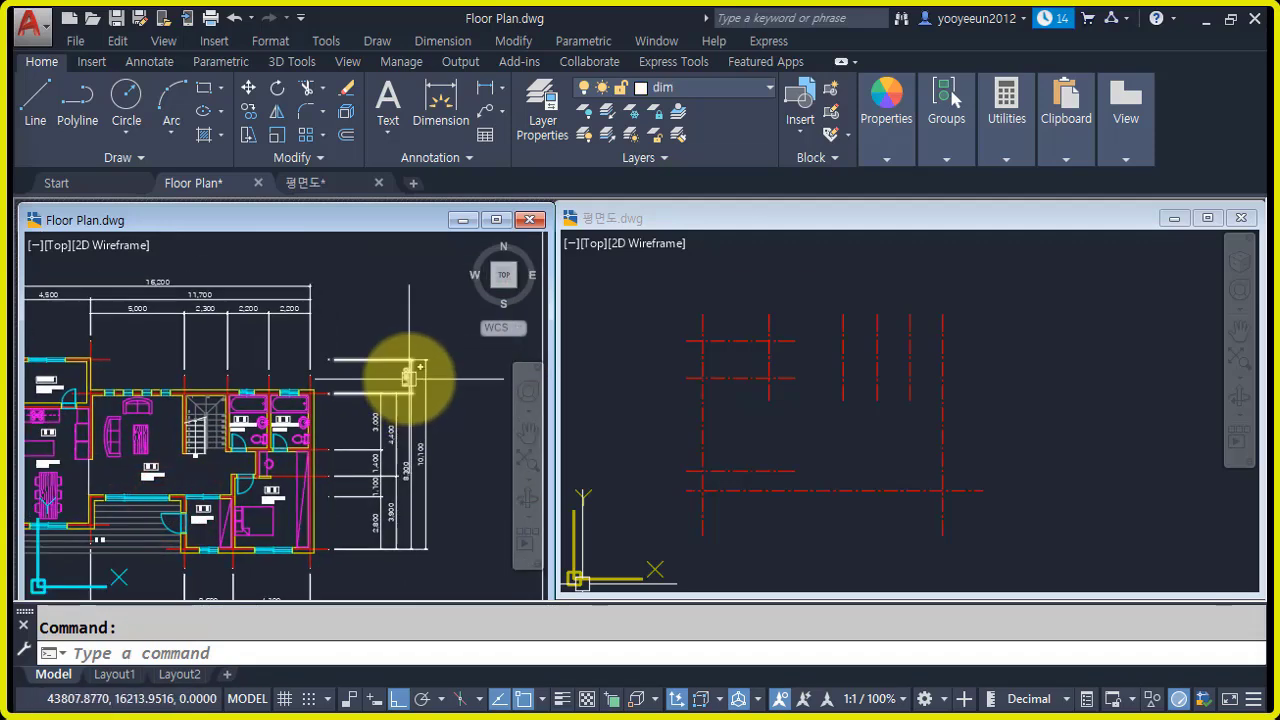
left_click(407, 377)
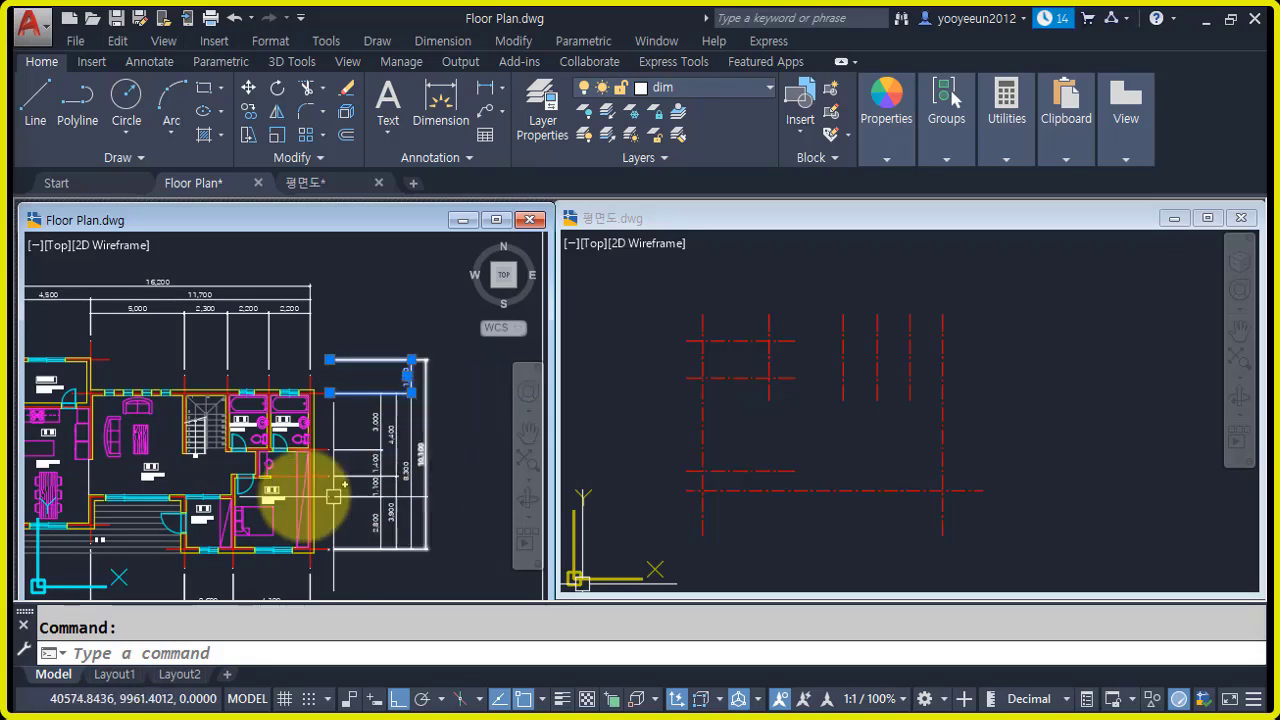
middle_click_drag(278, 486, 323, 471)
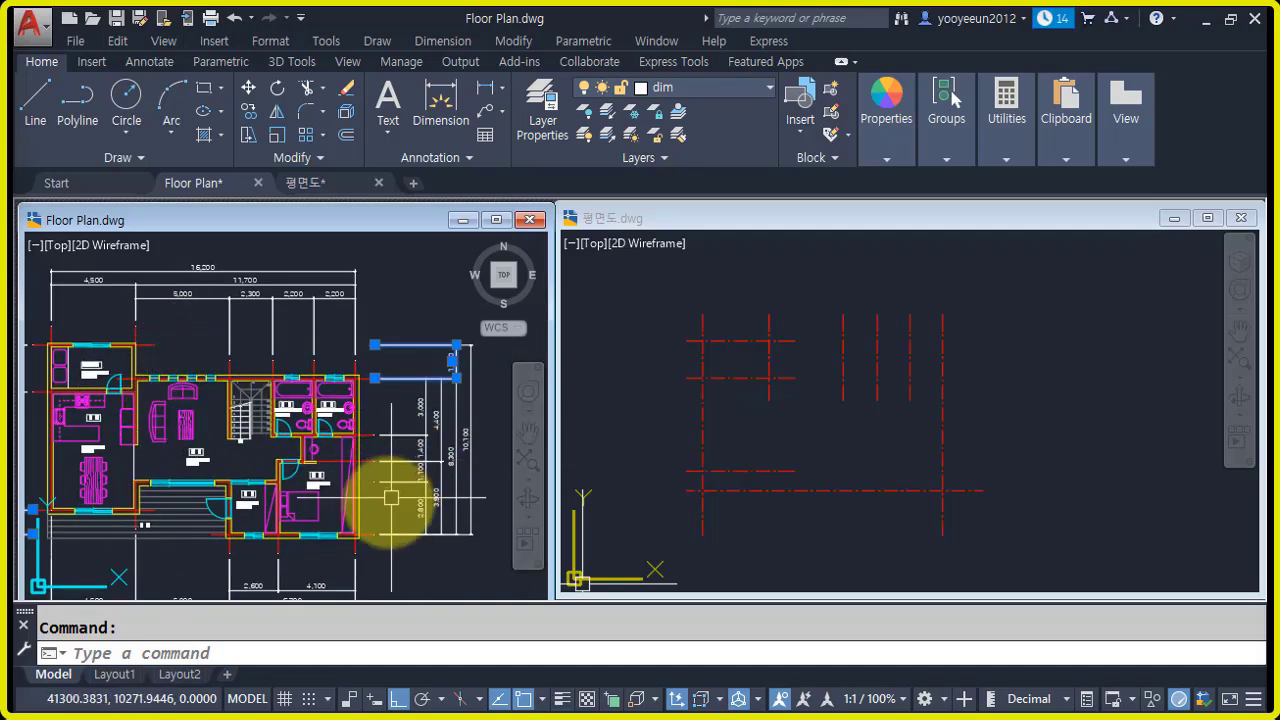
middle_click_drag(258, 486, 363, 467)
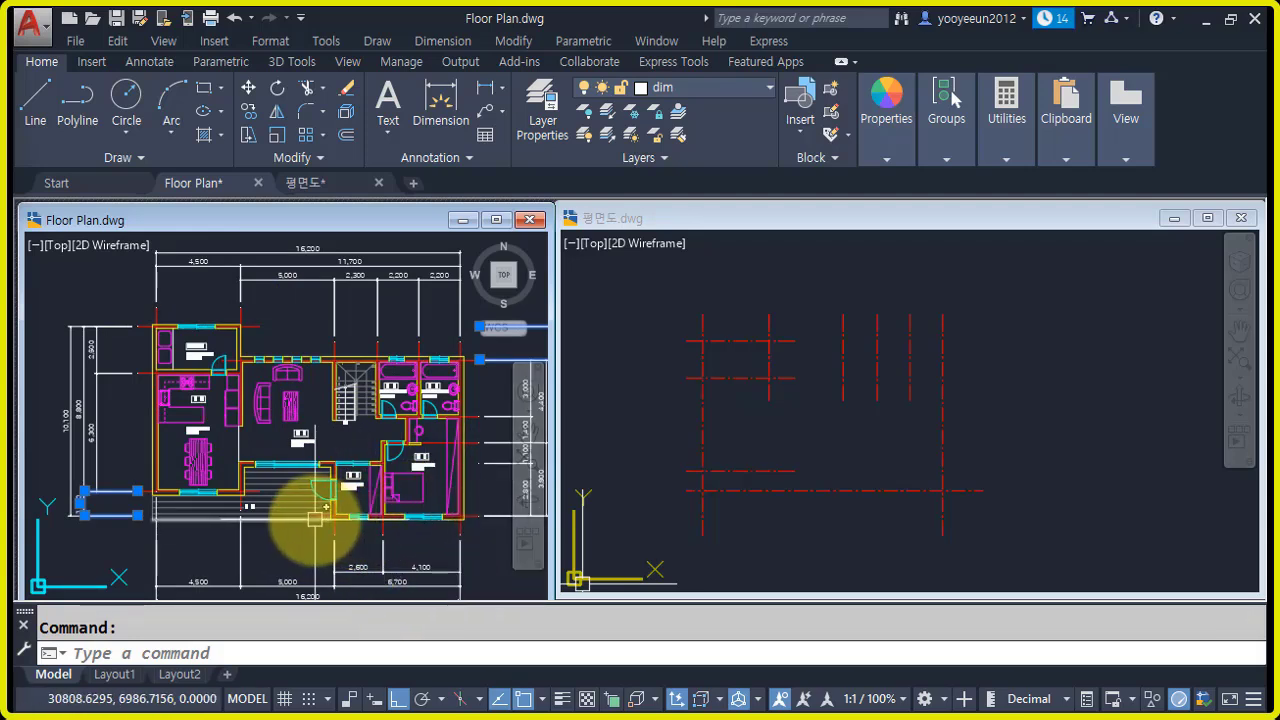
mouse_move(430, 540)
middle_mouse_down()
mouse_move(405, 532)
mouse_move(460, 520)
mouse_move(313, 537)
middle_mouse_up()
scroll(319, 534, "up", 5)
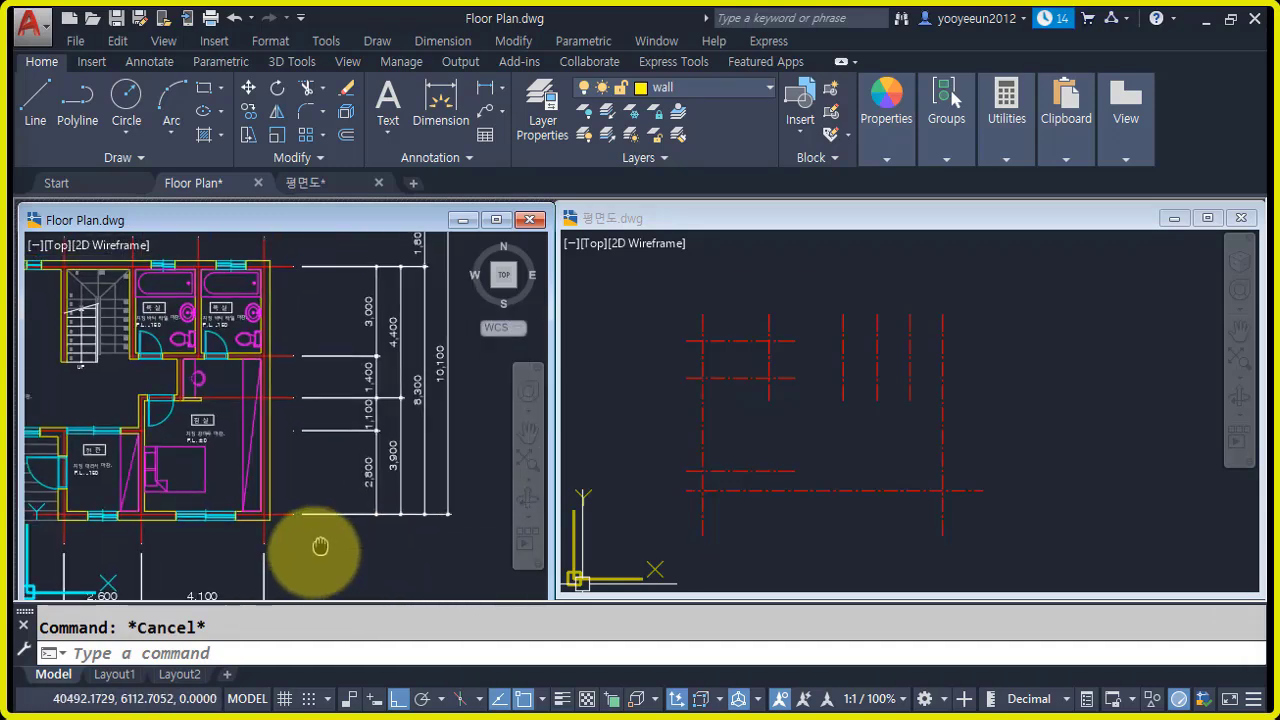
- In 평면도.dwg, offset the bottom horizontal centerline 2800 upward
left_click(834, 451)
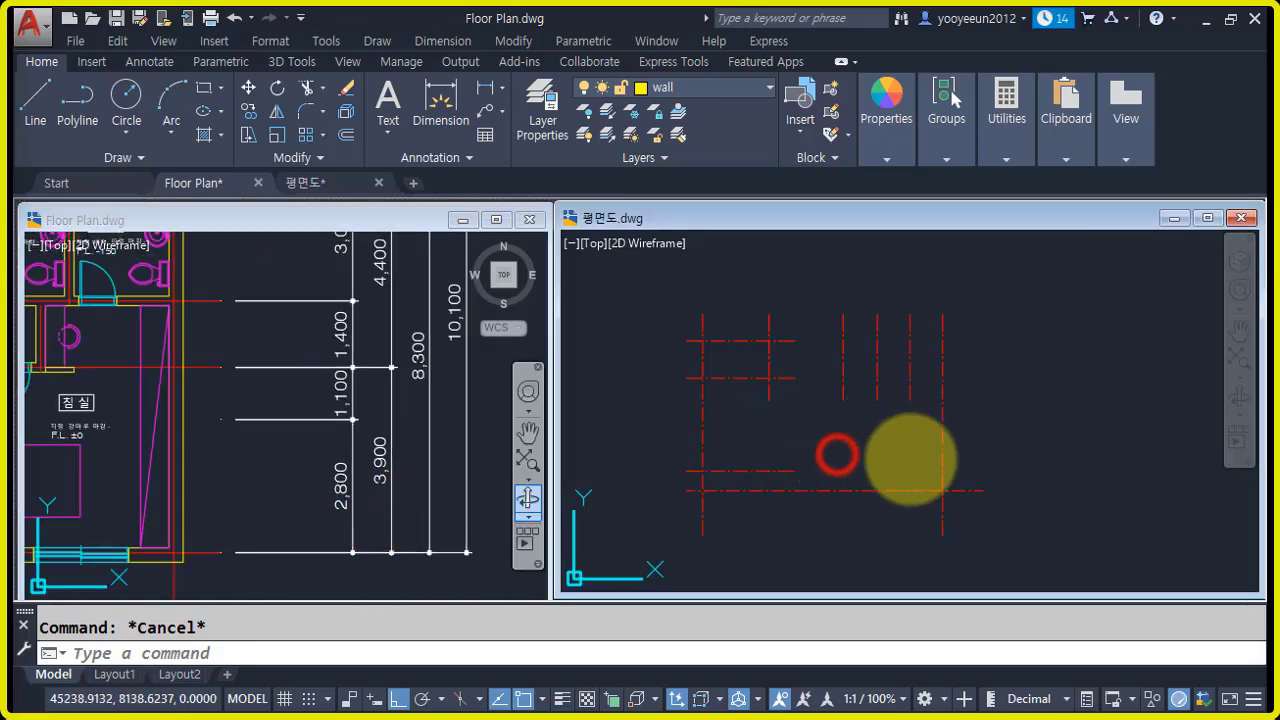
scroll(862, 440, "up", 3)
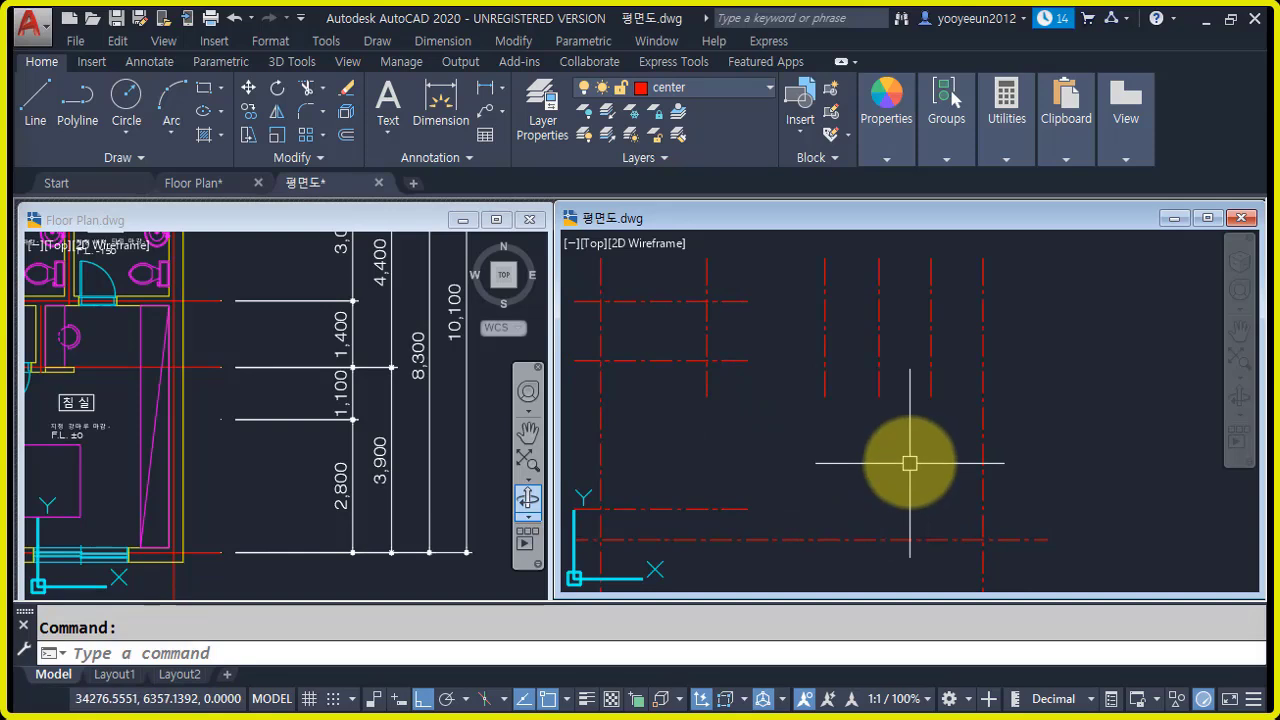
key("Return")
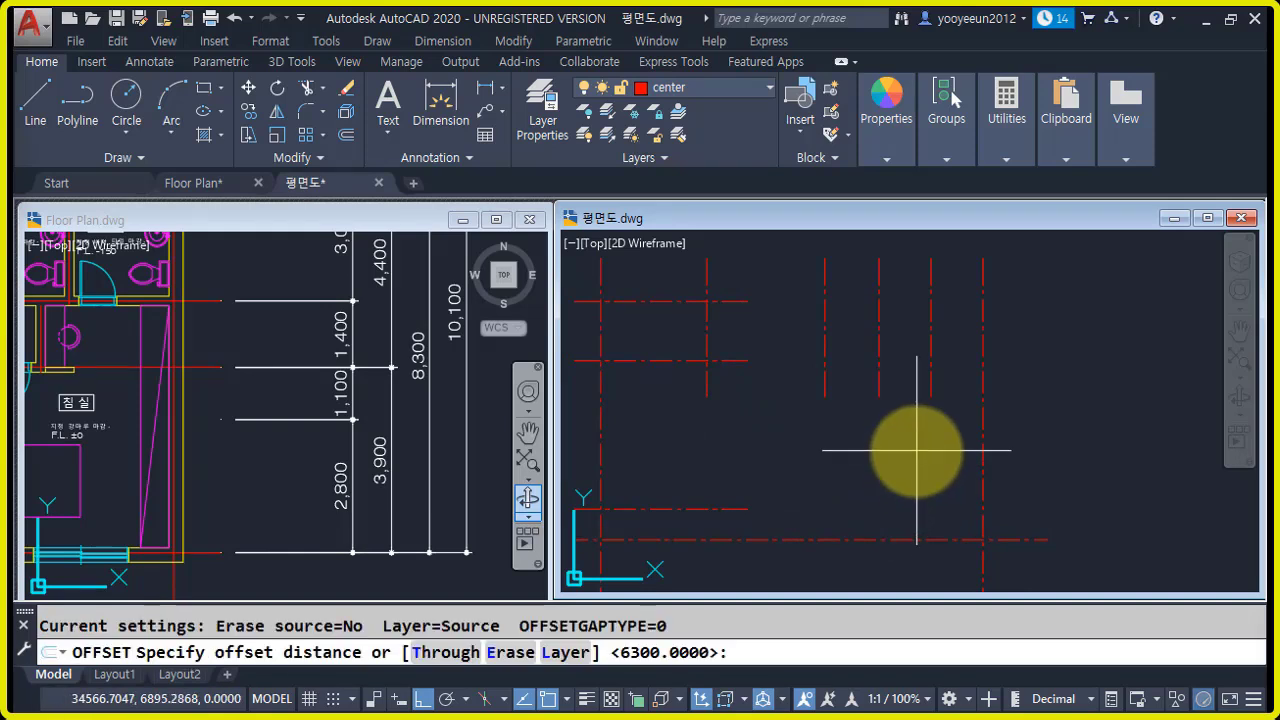
key("Return")
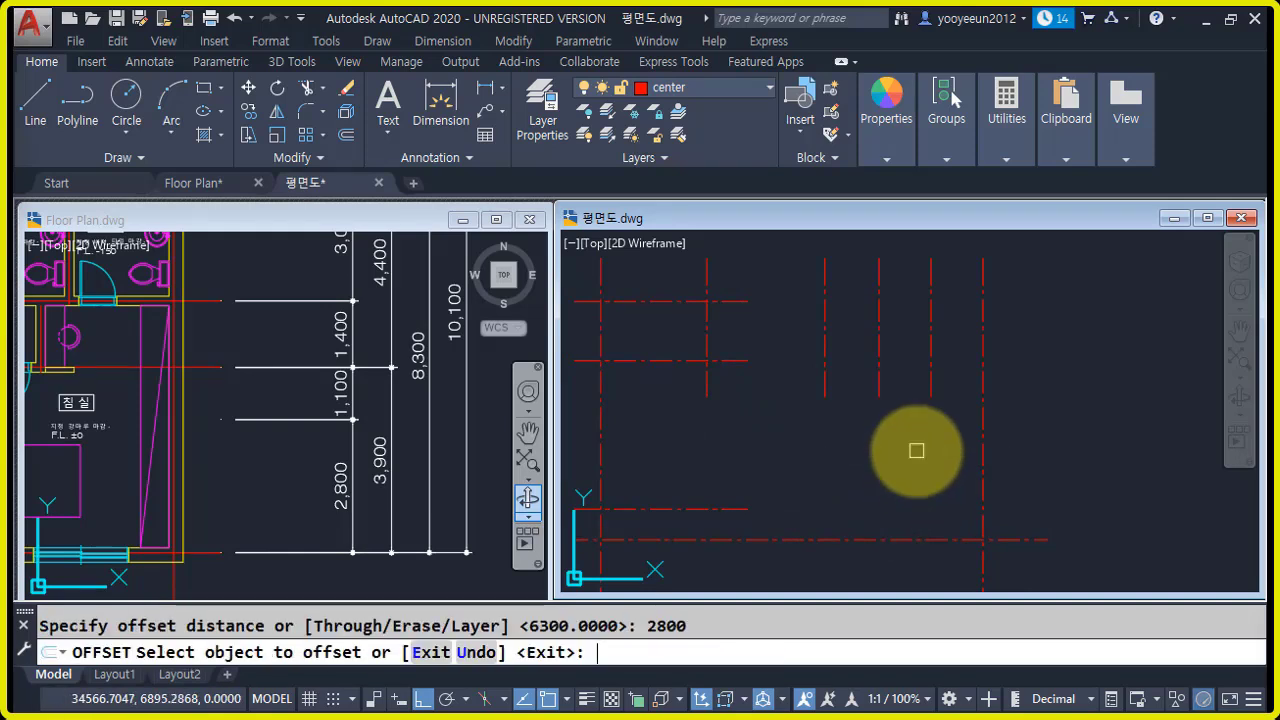
left_click(896, 539)
left_click(895, 482)
scroll(895, 482, "down", 3)
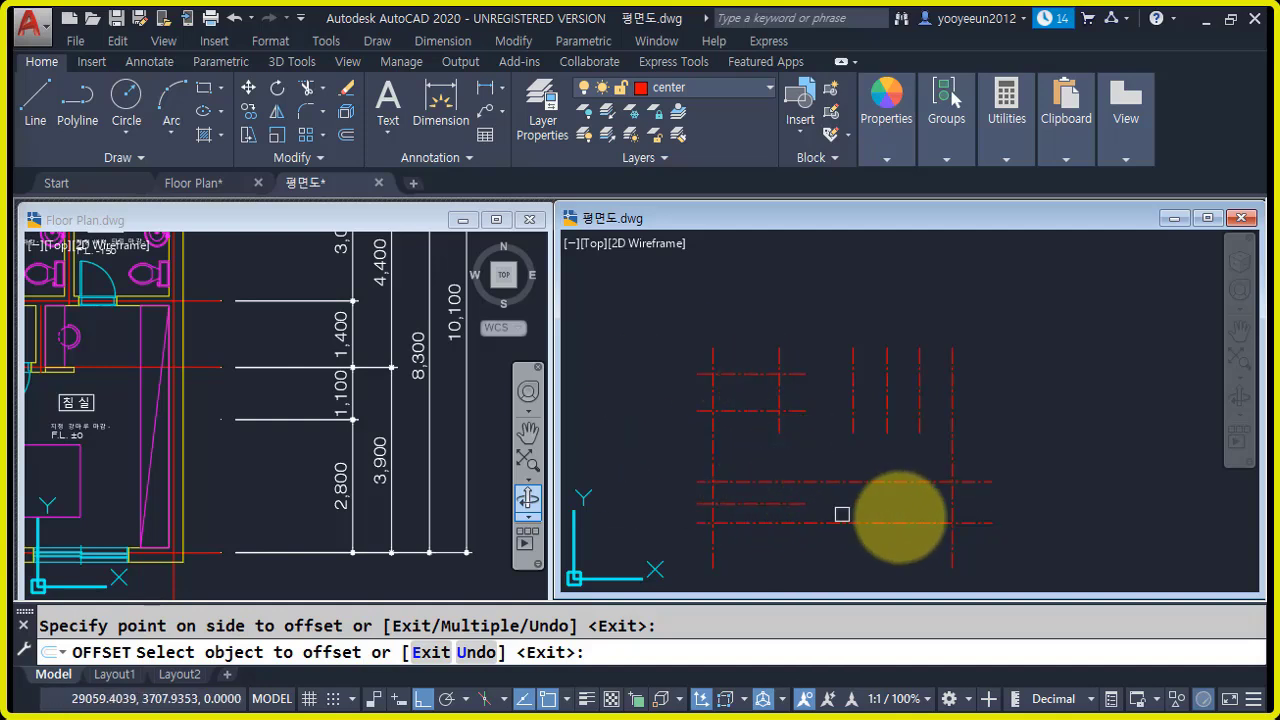
key("Return")
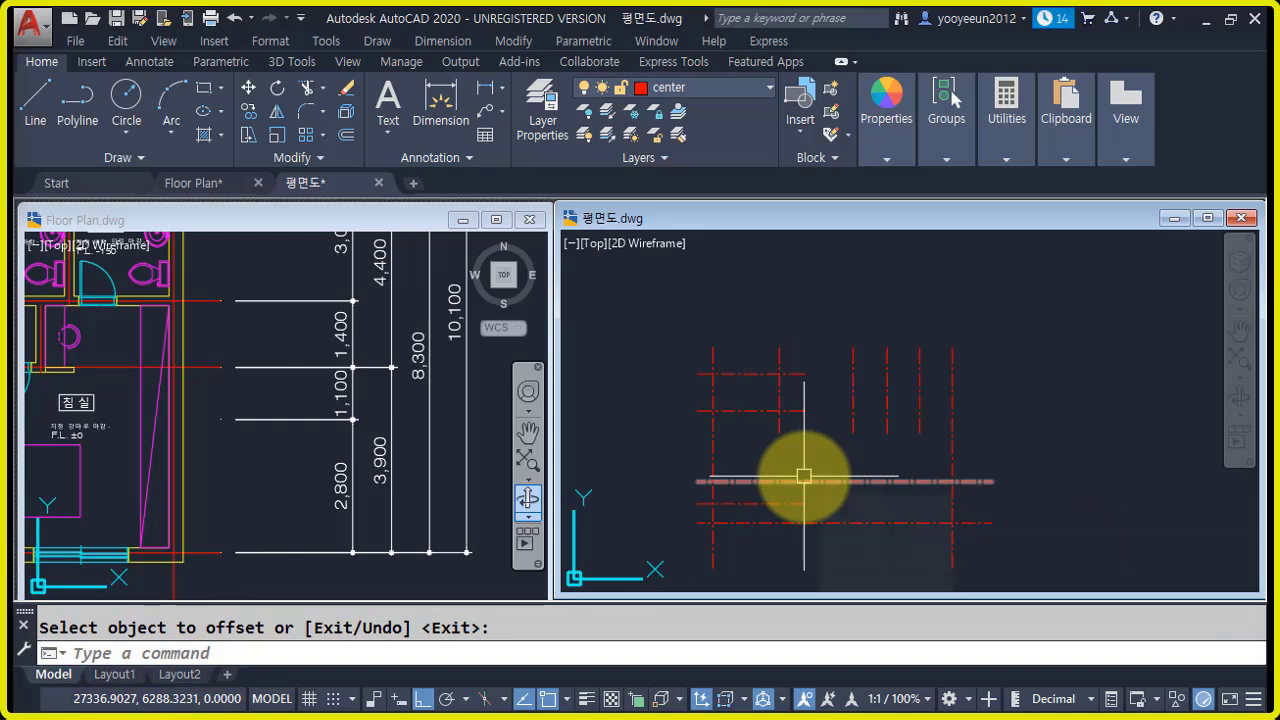
- Stretch the left end of the new horizontal centerline rightward to just short of the third vertical centerline from the left
type("s")
key("Return")
left_click(740, 490)
left_click(693, 468)
key("Return")
left_click(832, 565)
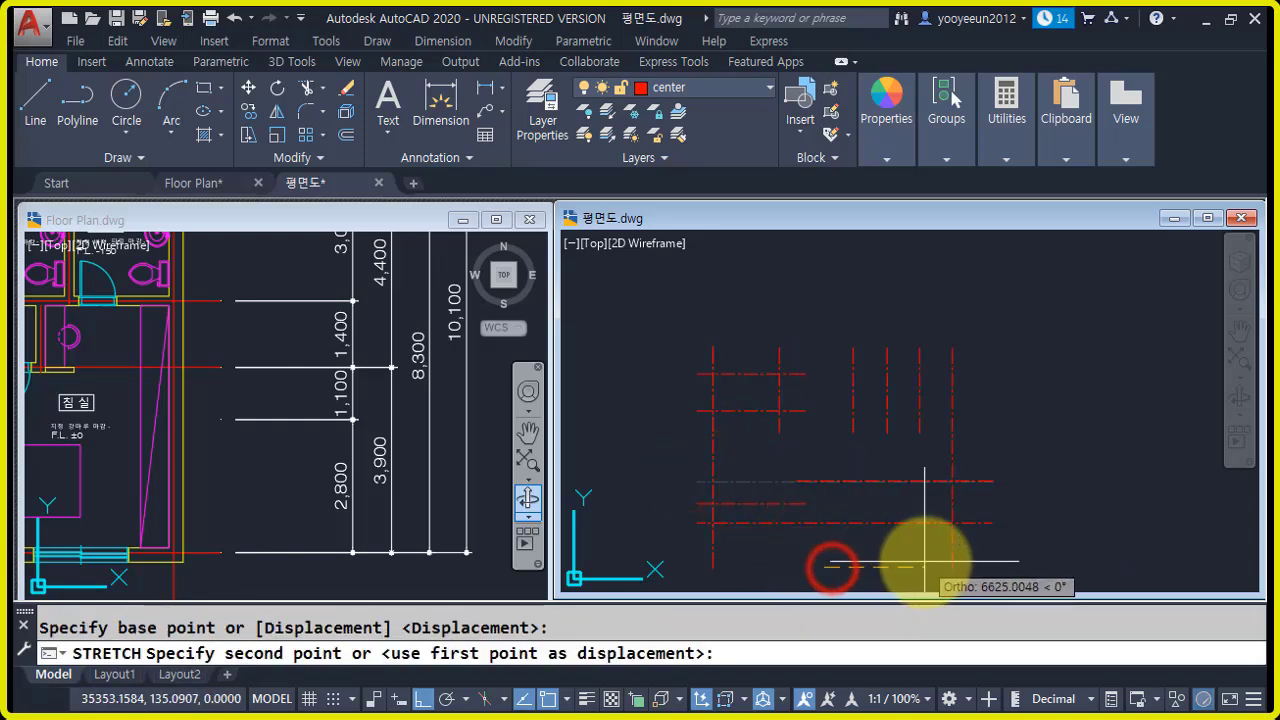
left_click(934, 560)
key("Return")
left_click(831, 490)
left_click(800, 467)
key("Return")
left_click(871, 546)
left_click(919, 553)
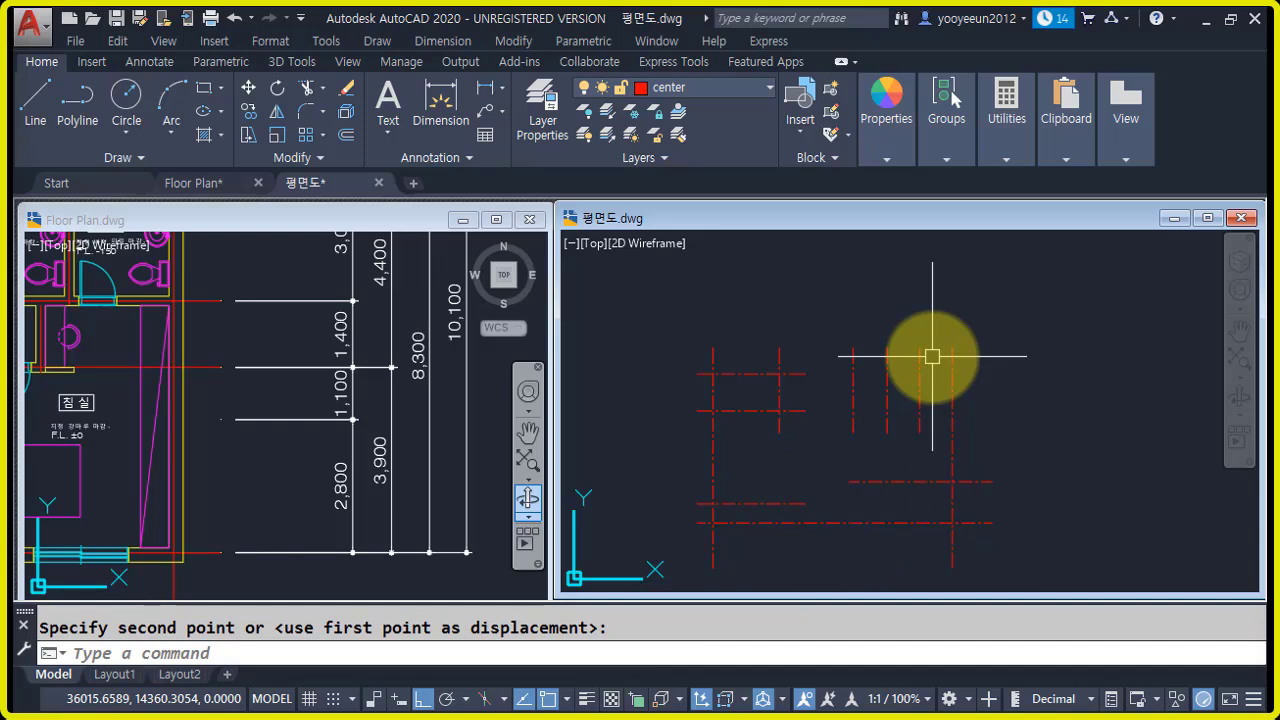
left_click(640, 395)
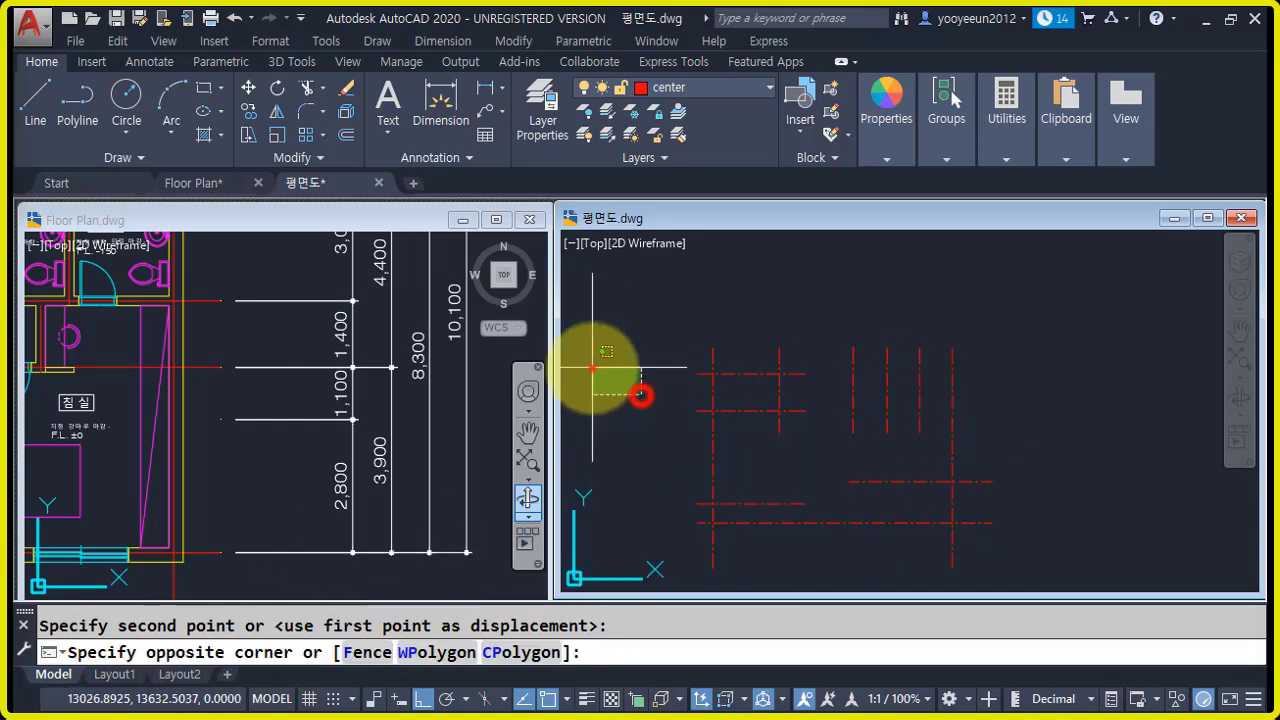
left_click(591, 369)
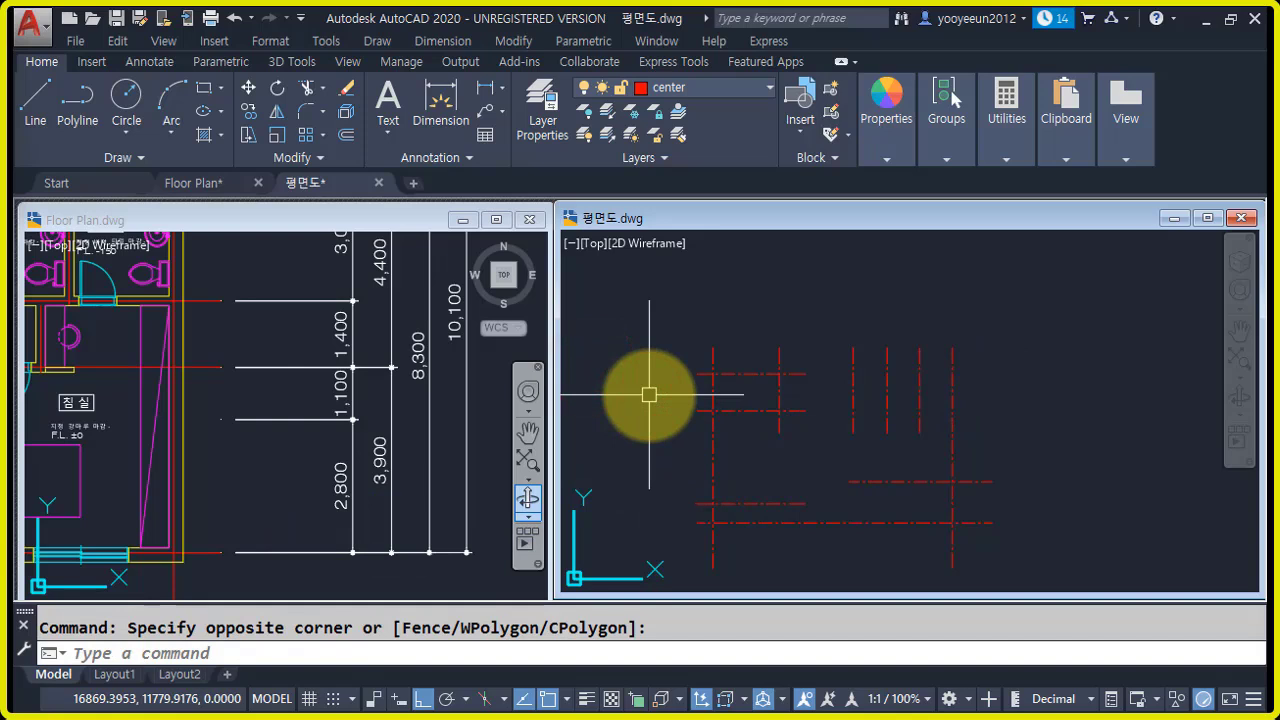
- Offset the shortened right-hand horizontal centerline 1100 upward
type("o")
key("Return")
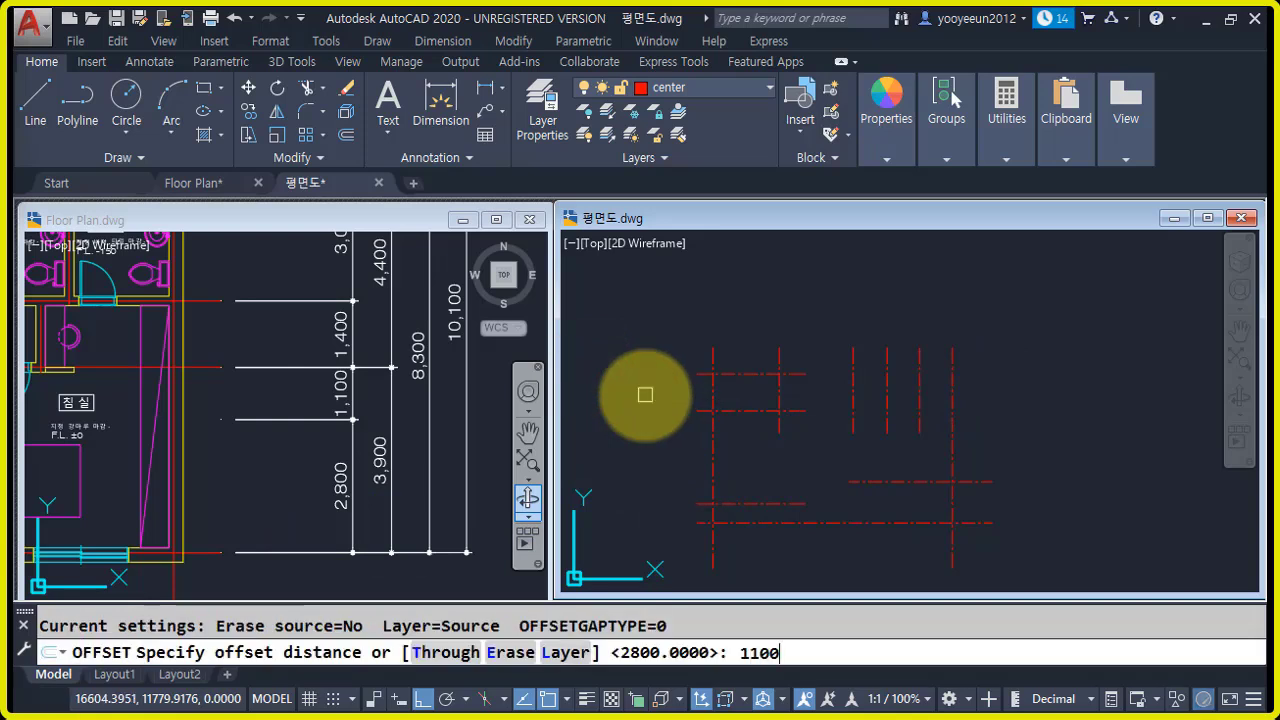
type("1100")
key("Return")
scroll(806, 449, "up", 3)
left_click(880, 512)
left_click(988, 422)
key("Return")
- Offset the upper of the two short right-hand horizontal centerlines 1400 upward
key("Return")
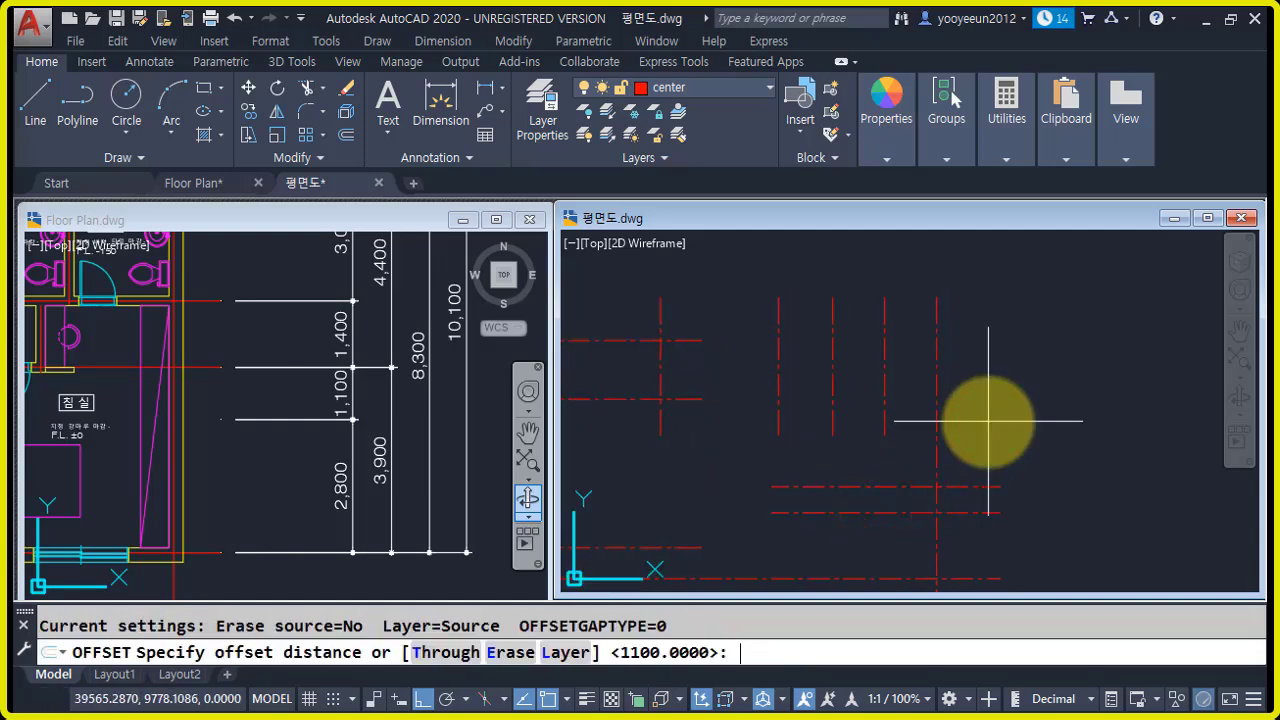
type("1400")
key("Return")
left_click(970, 486)
left_click(966, 406)
key("Return")
left_click(377, 328)
middle_click_drag(373, 328, 377, 504)
type("z")
key("Return")
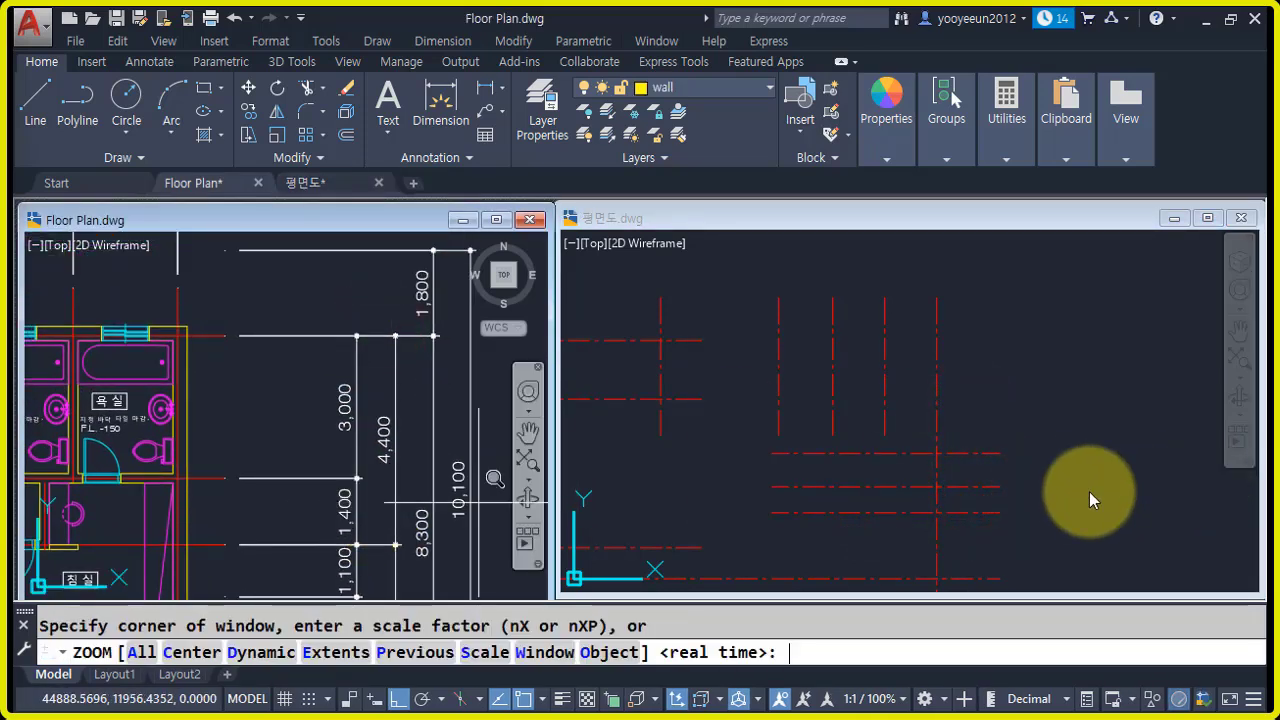
type("300")
key("Escape")
type("o")
key("Return")
type("3000")
key("Return")
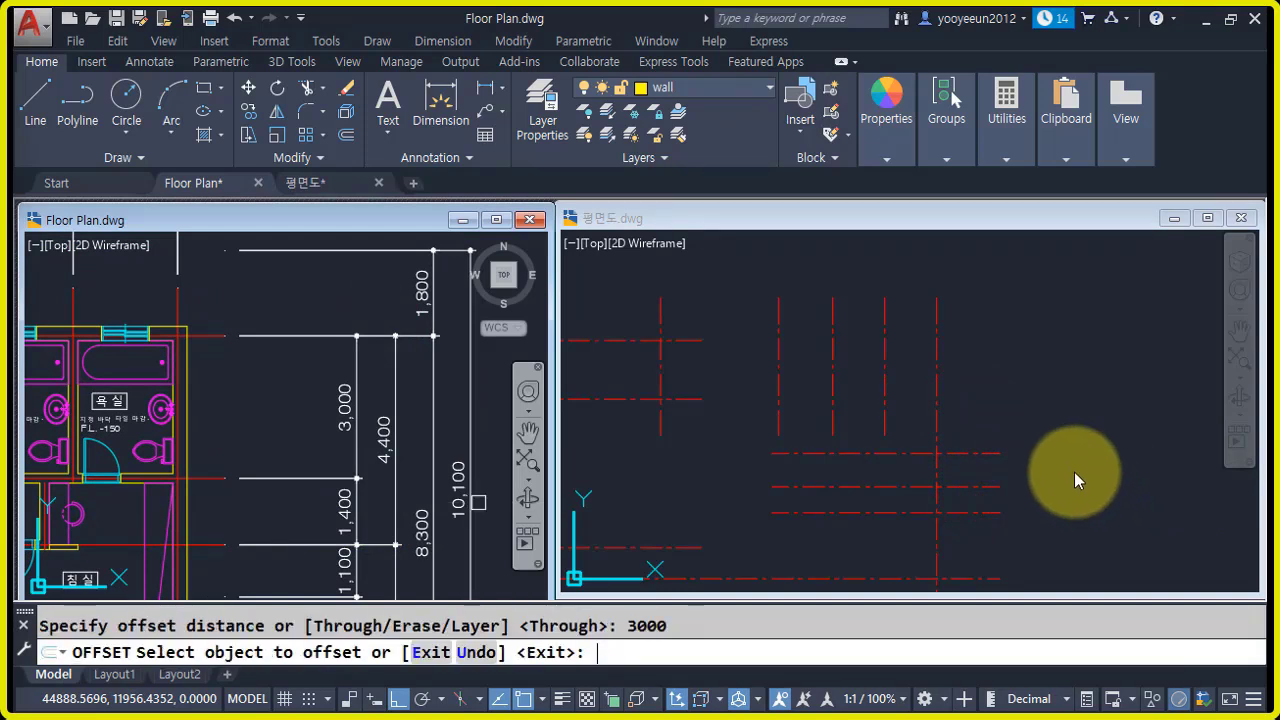
- In 평면도.dwg, offset the uppermost of the three short right-hand horizontal centerlines 3000 upward
left_click(1055, 448)
type("o")
key("Return")
type("30")
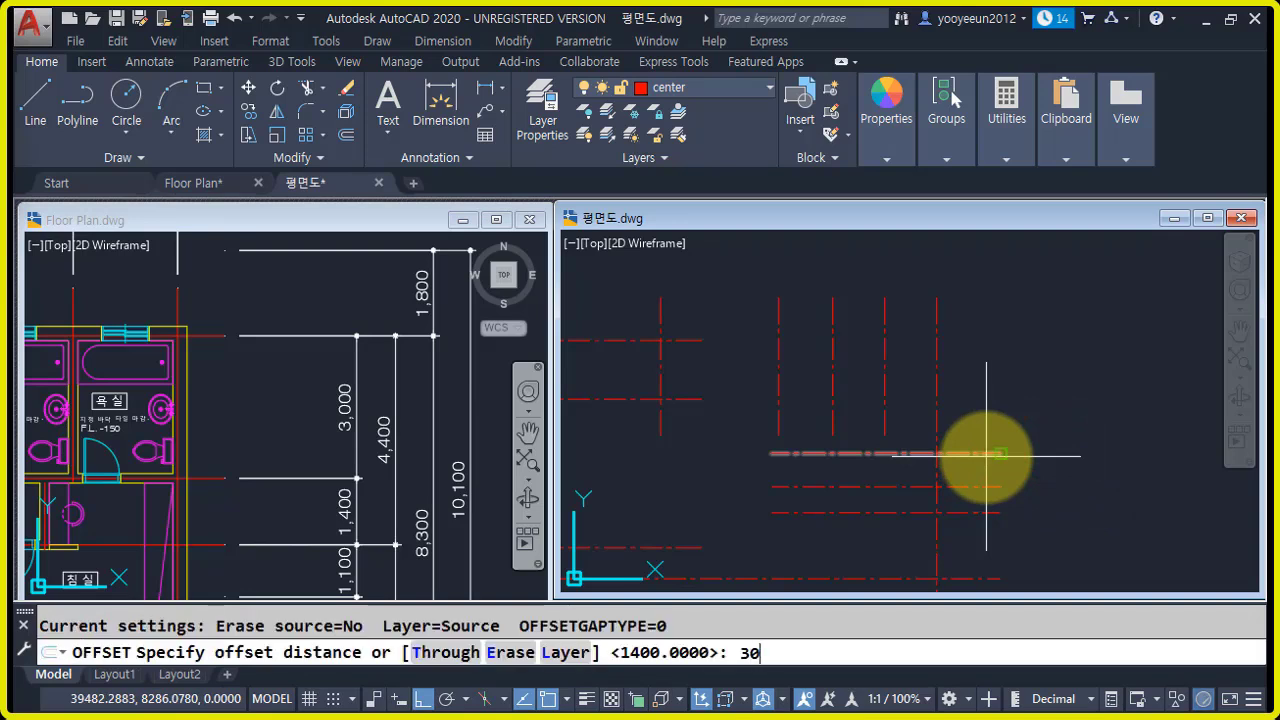
type("00")
key("Return")
left_click(981, 453)
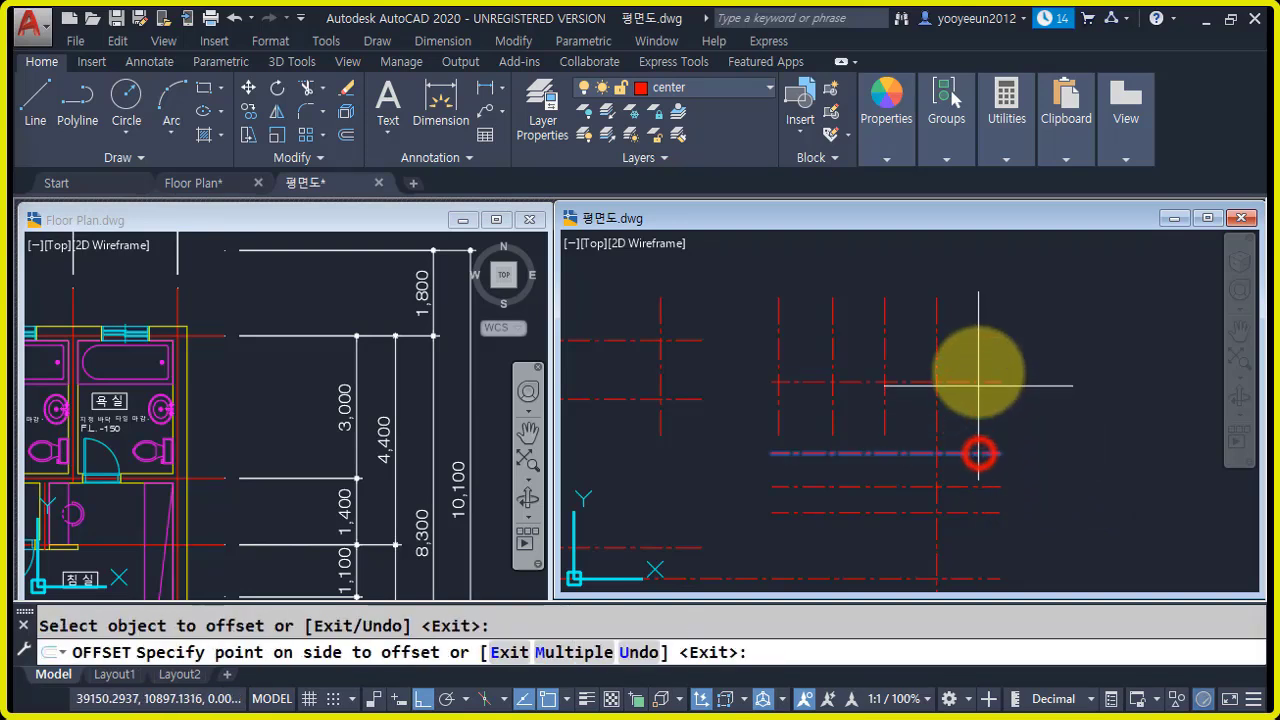
left_click(977, 363)
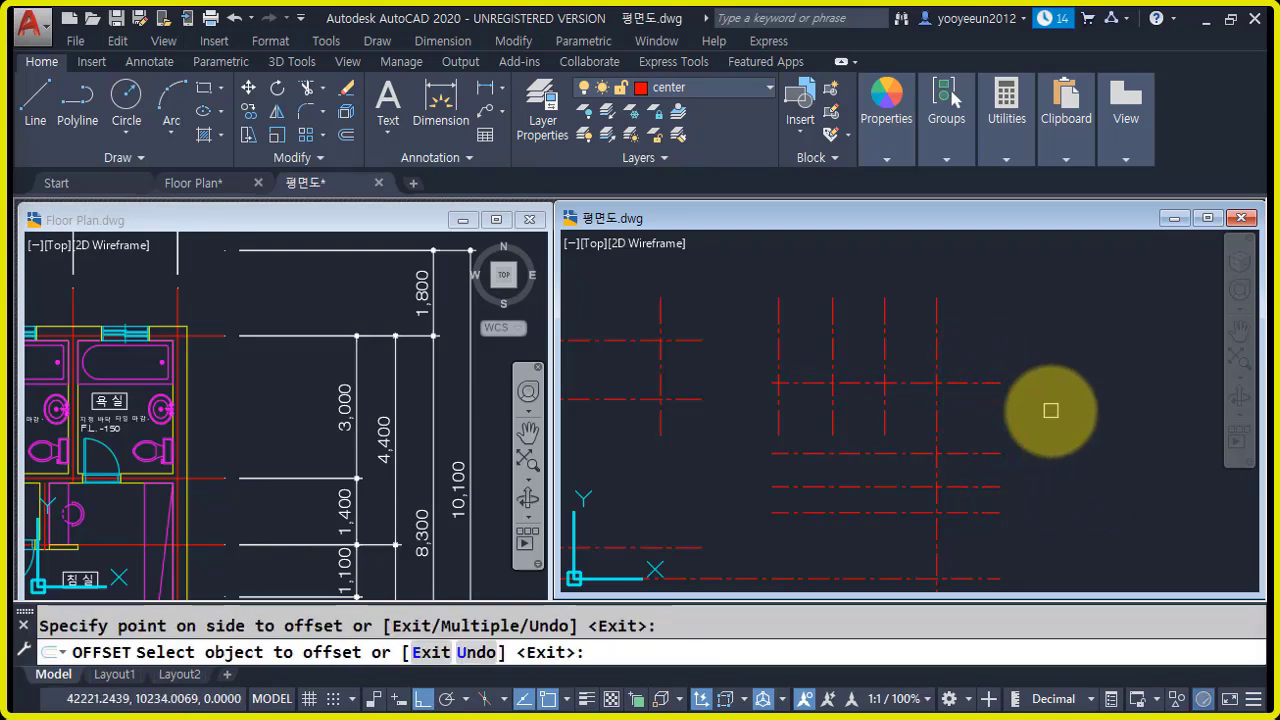
key("Return")
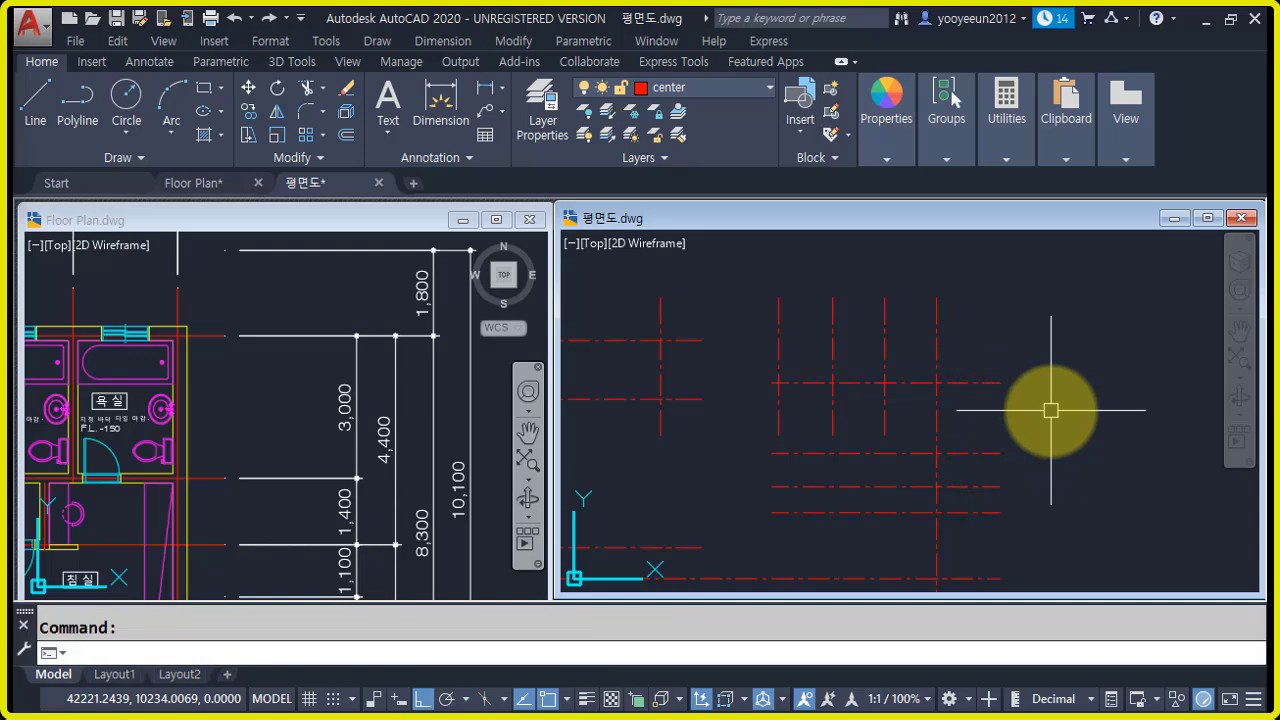
- Measure the vertical gap between the top right-hand and top left-hand horizontal centerlines to check it against the reference chain
mouse_move(740, 411)
middle_mouse_down()
mouse_move(771, 420)
mouse_move(774, 398)
mouse_move(883, 417)
mouse_move(805, 430)
middle_mouse_up()
type("di")
key("Return")
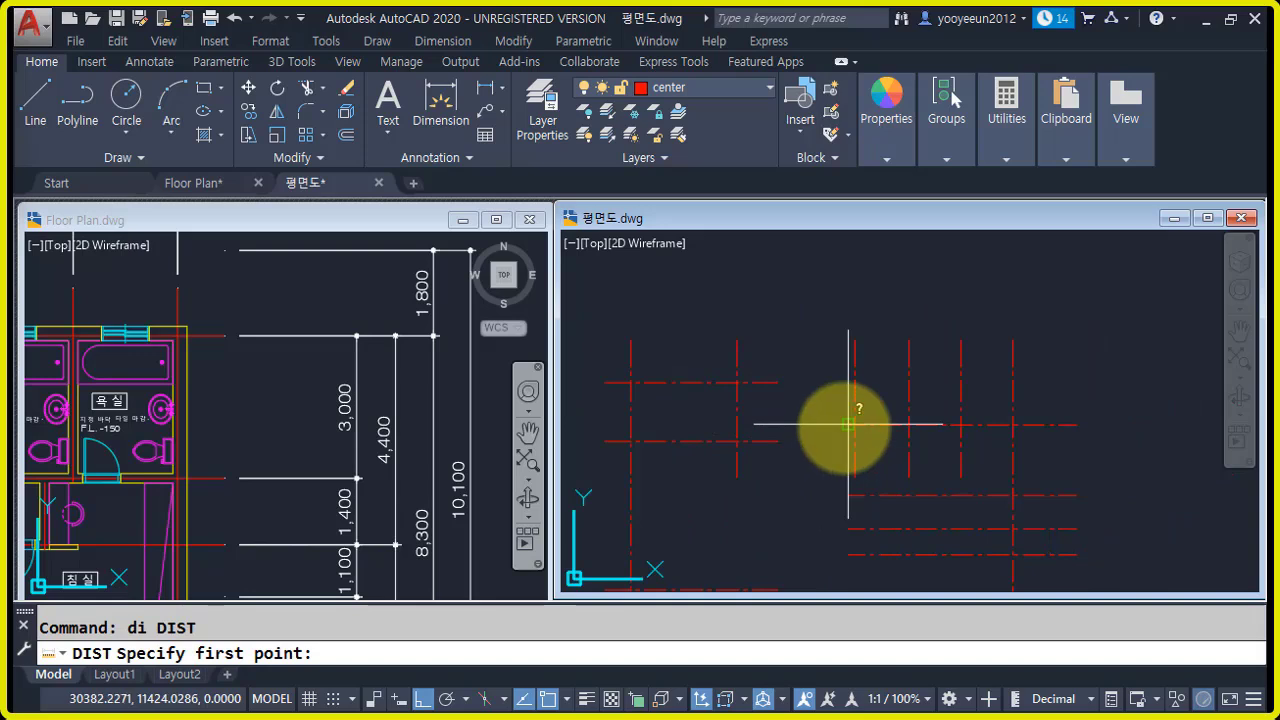
left_click(848, 424)
left_click(786, 382)
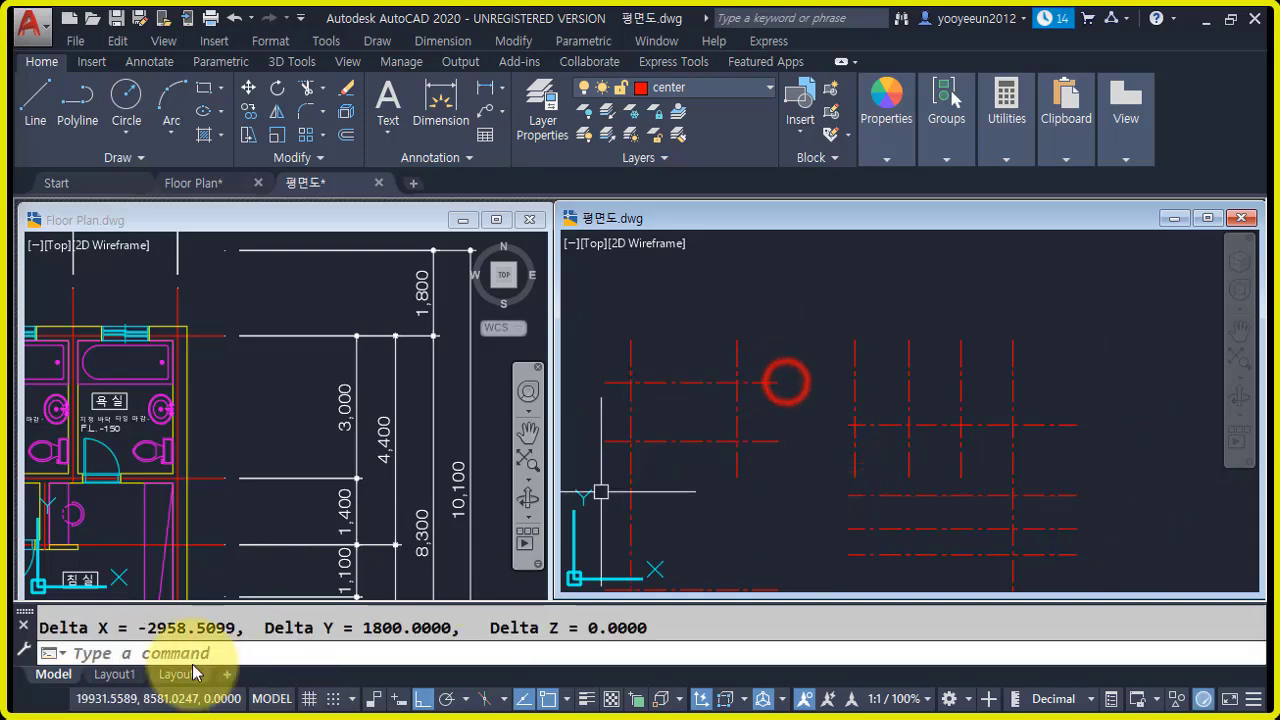
left_click_drag(463, 628, 262, 628)
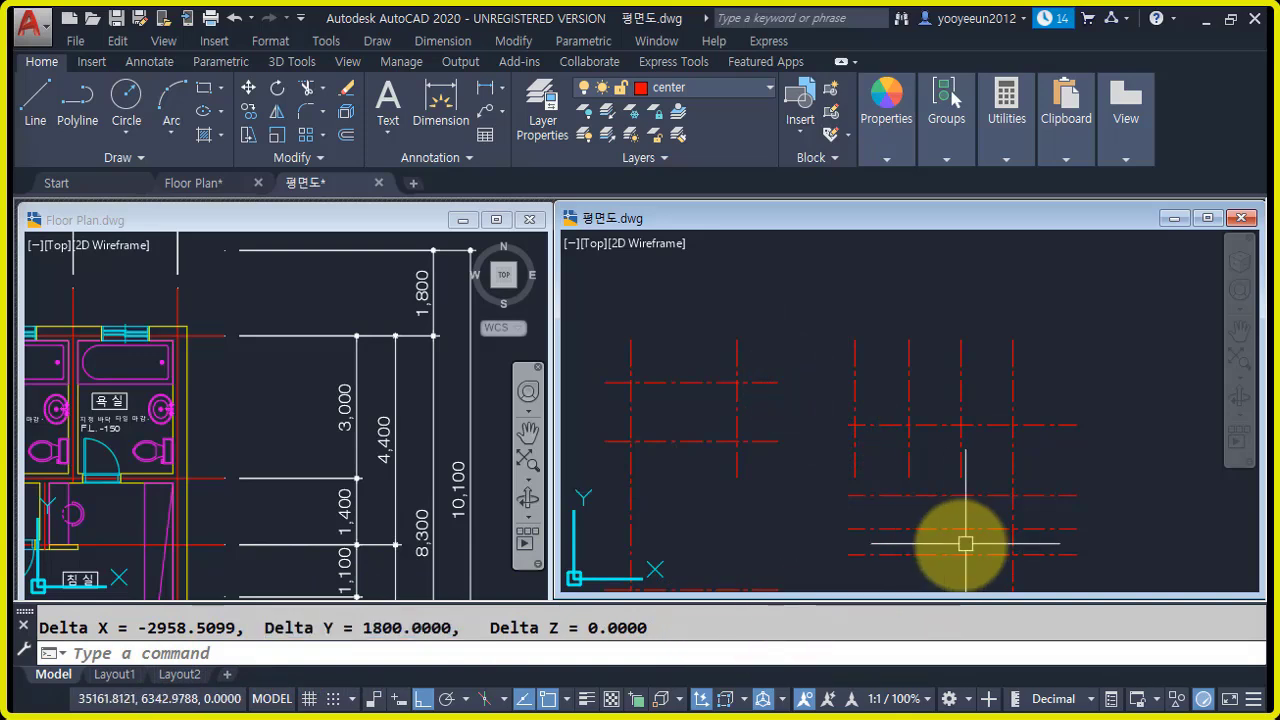
scroll(850, 360, "down", 4)
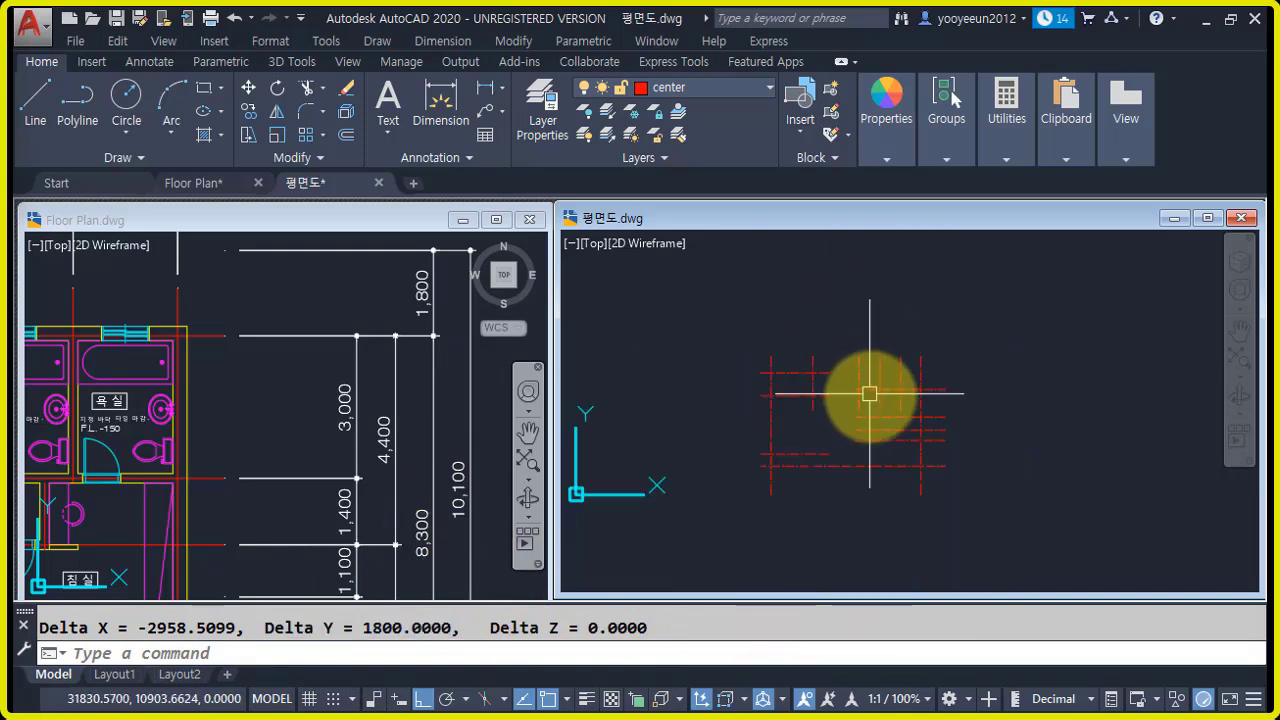
- Offset the leftmost vertical centerline 4500 to the right, following the bottom dimension chain of the reference plan
scroll(866, 440, "up", 4)
scroll(822, 463, "down", 2)
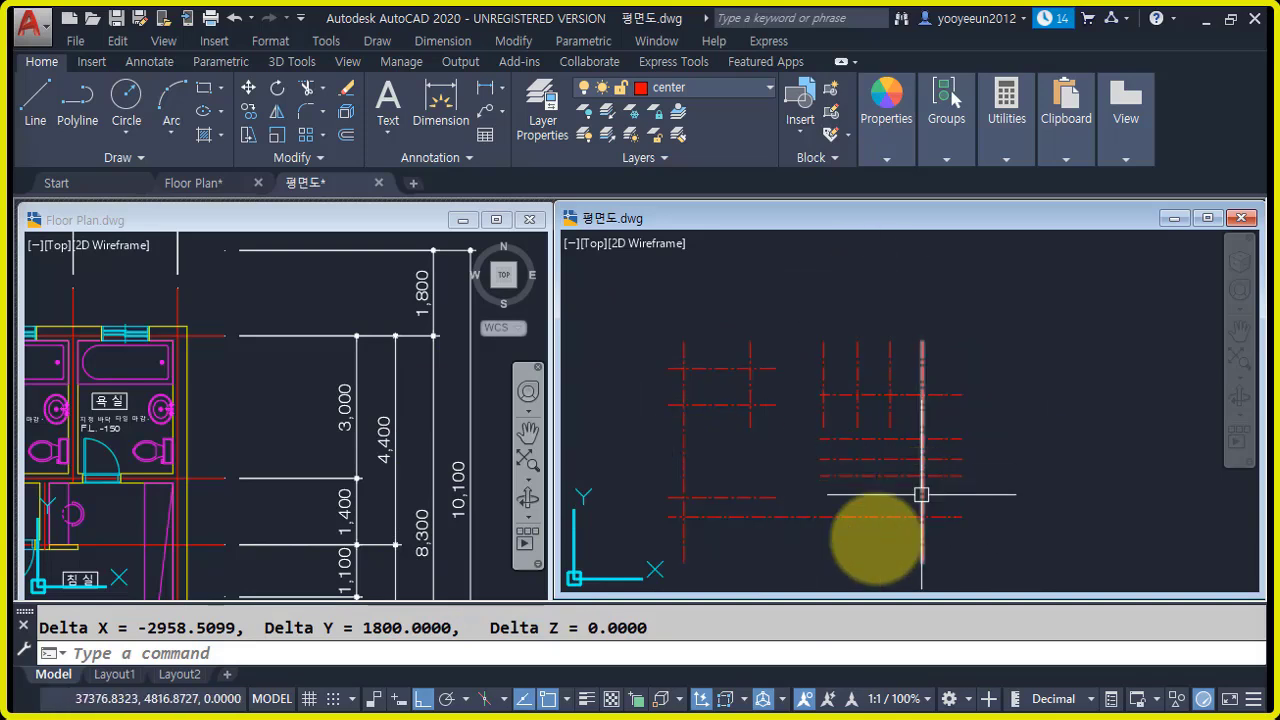
left_click(284, 403)
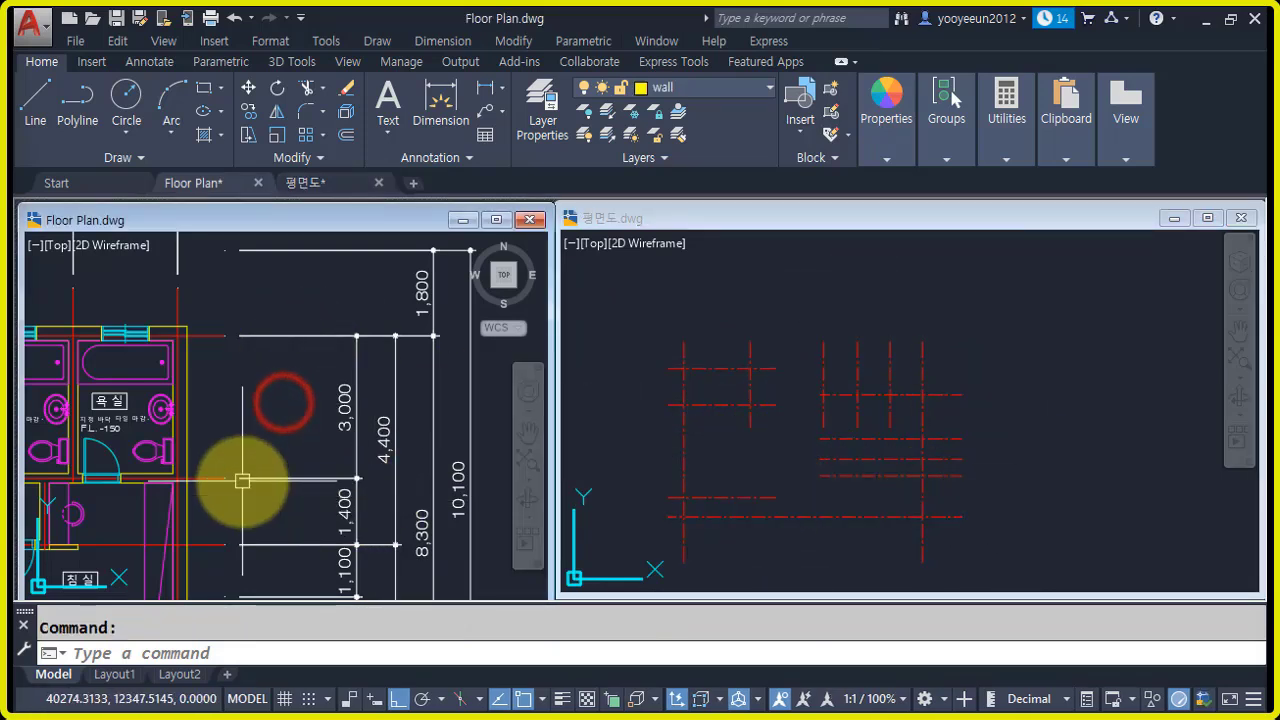
scroll(279, 455, "down", 3)
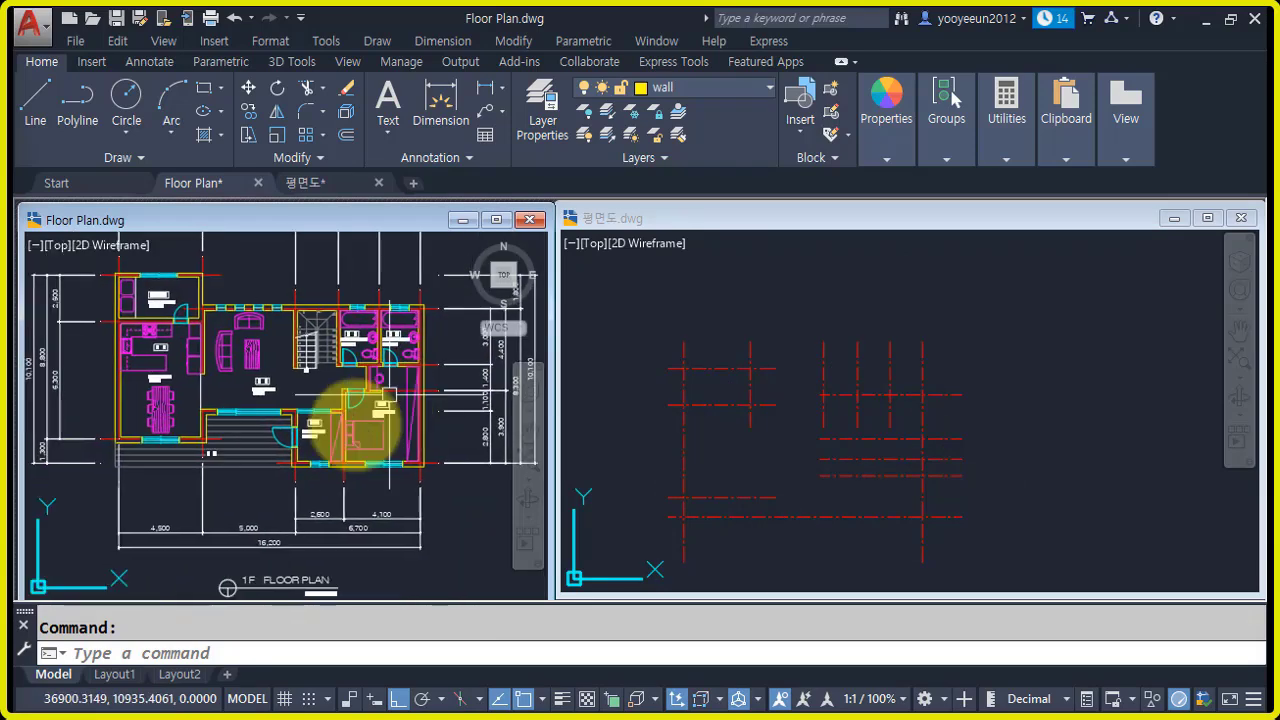
scroll(265, 516, "up", 2)
middle_click_drag(230, 509, 304, 488)
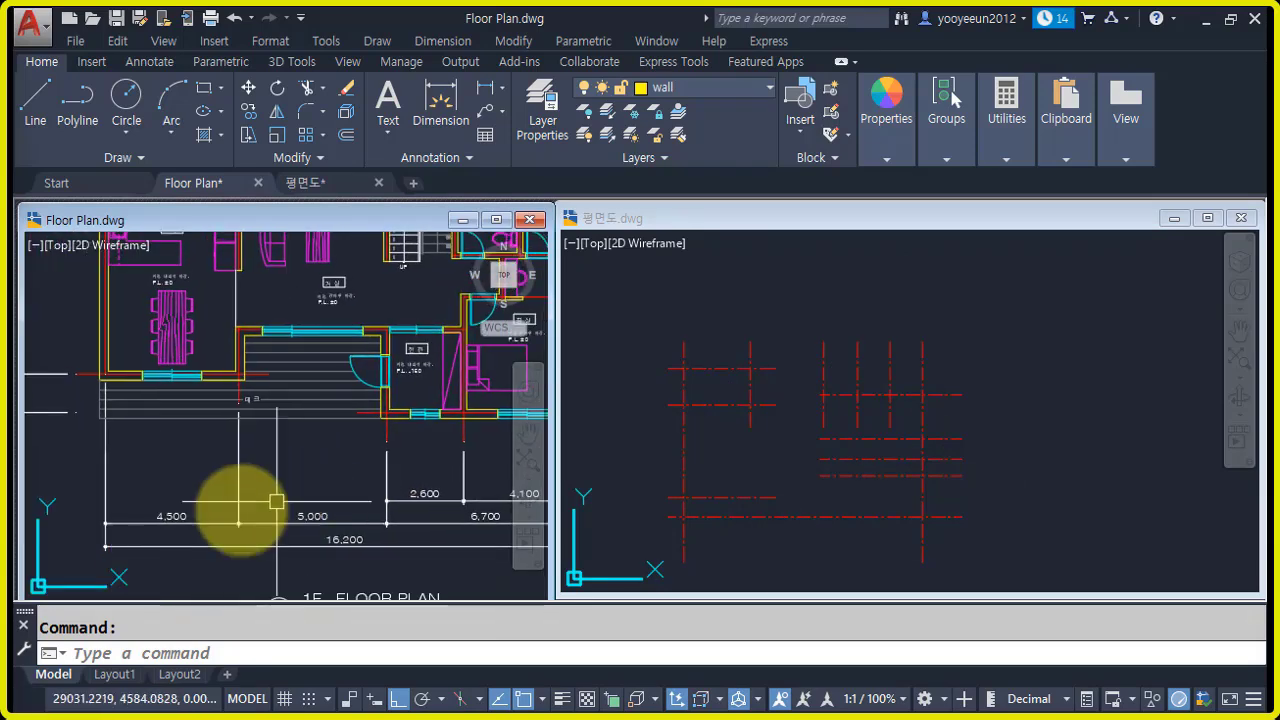
left_click(762, 452)
scroll(762, 452, "up", 2)
type("o")
key("Return")
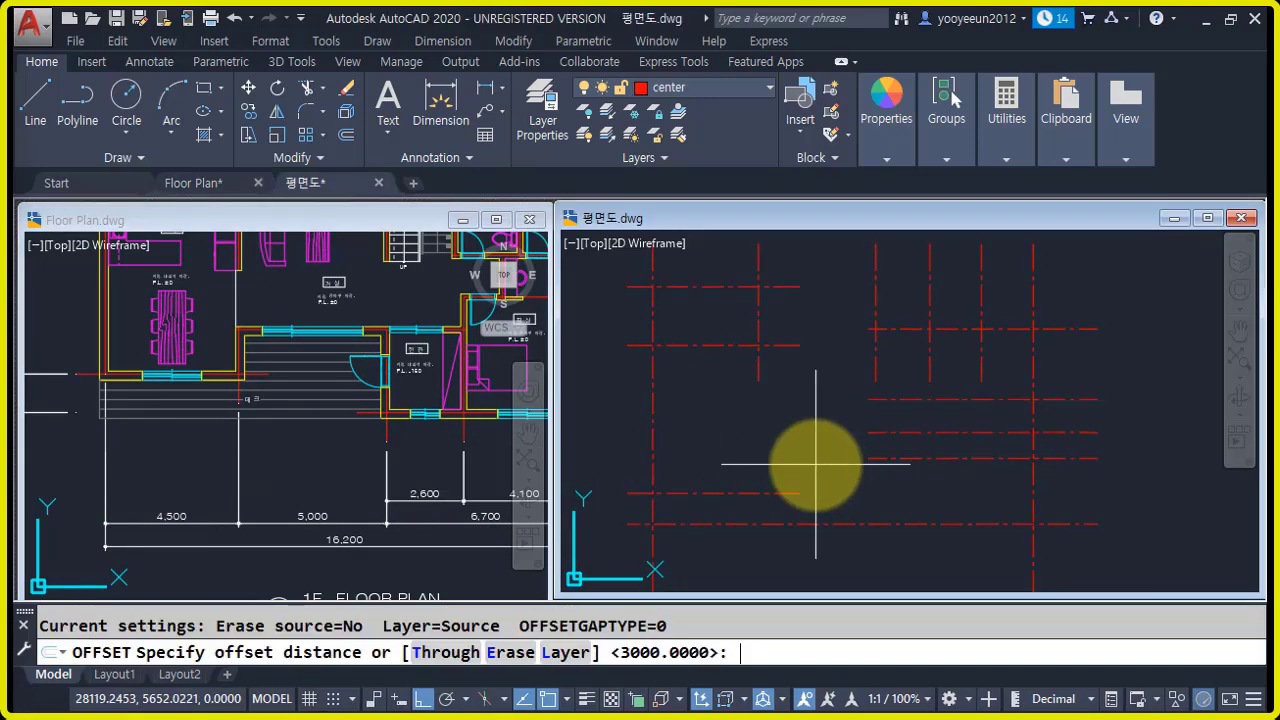
type("45000")
key("BackSpace")
key("Return")
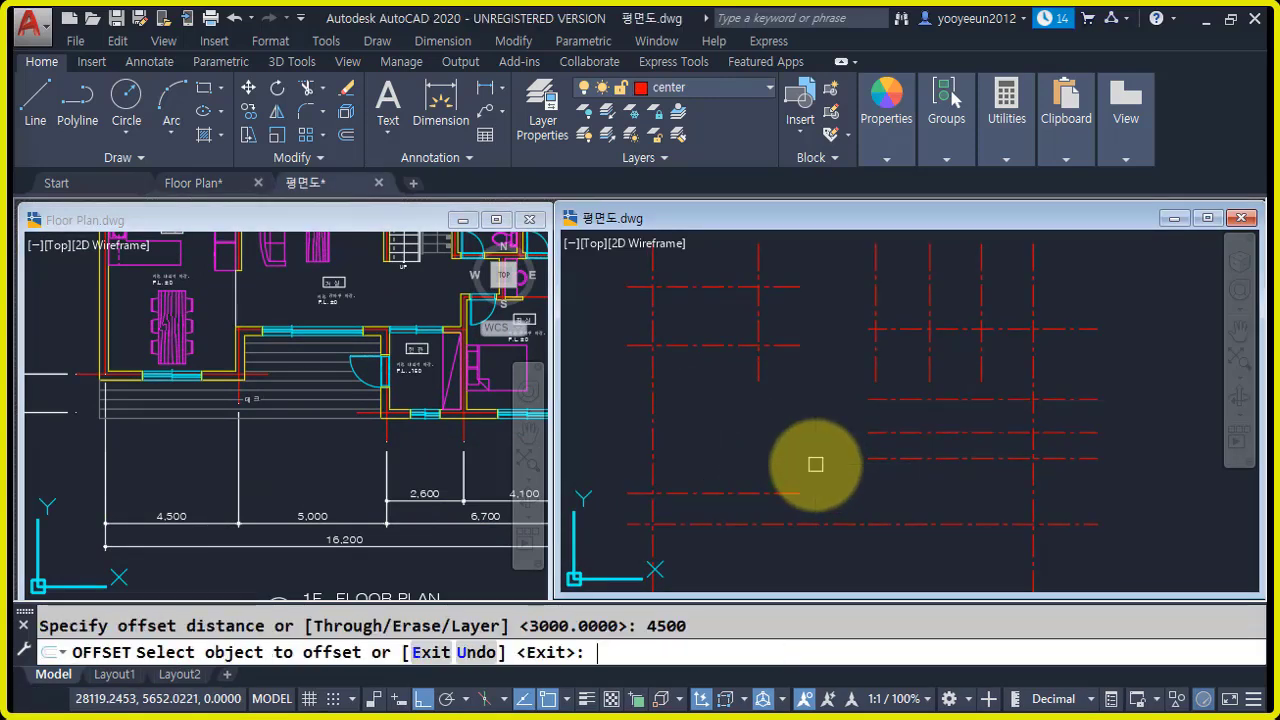
left_click(650, 440)
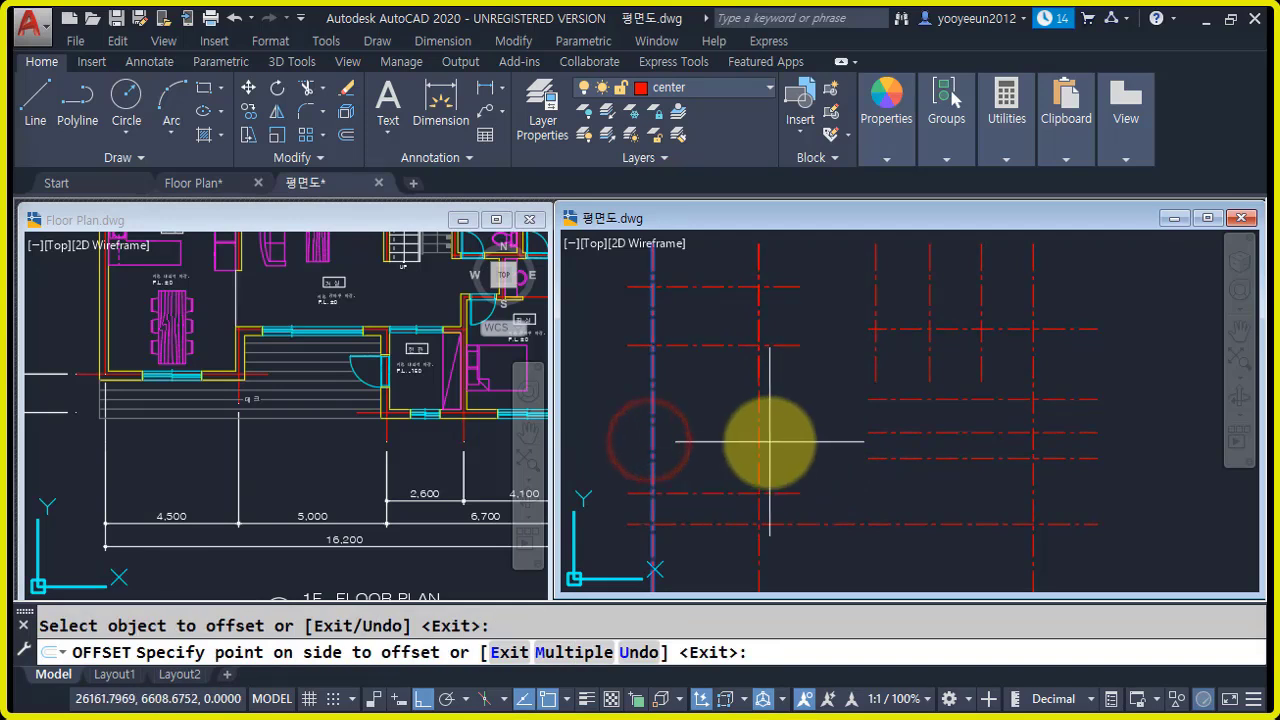
left_click(769, 441)
right_click(766, 449)
- Erase the short upper vertical centerline that overlaps the full-length vertical centerline second from the left
left_click(757, 436)
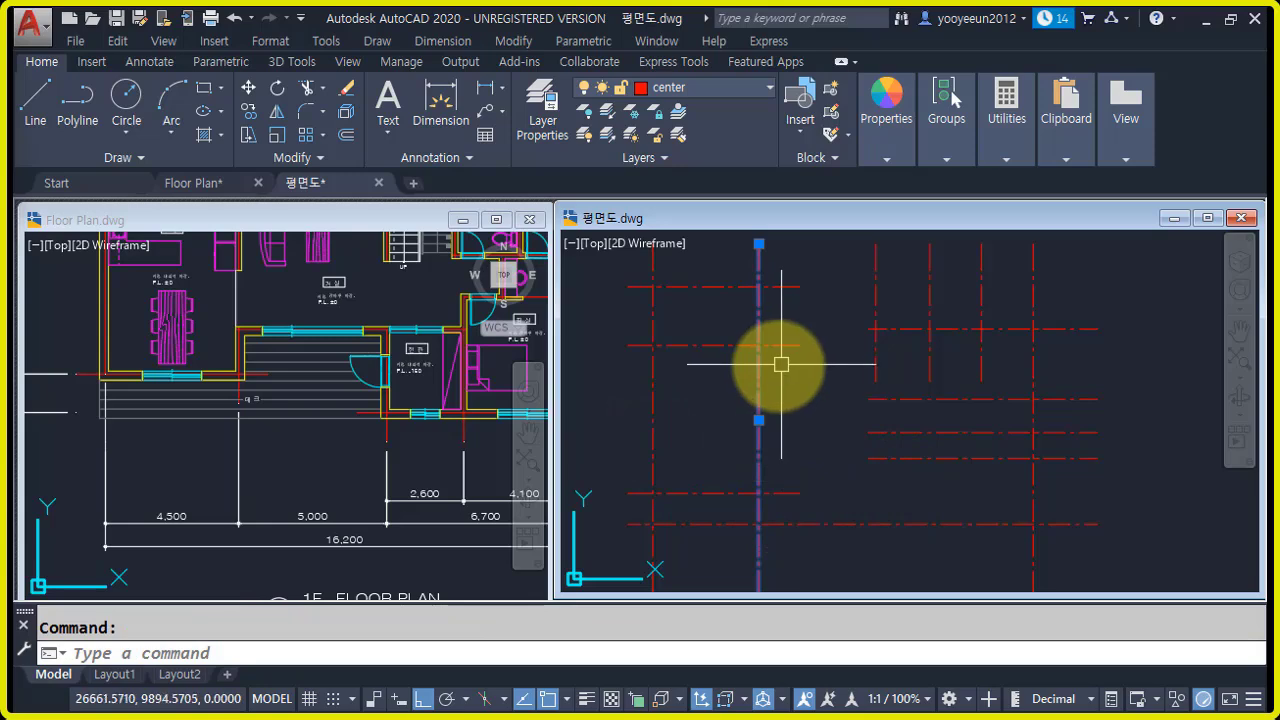
middle_click_drag(780, 363, 771, 423)
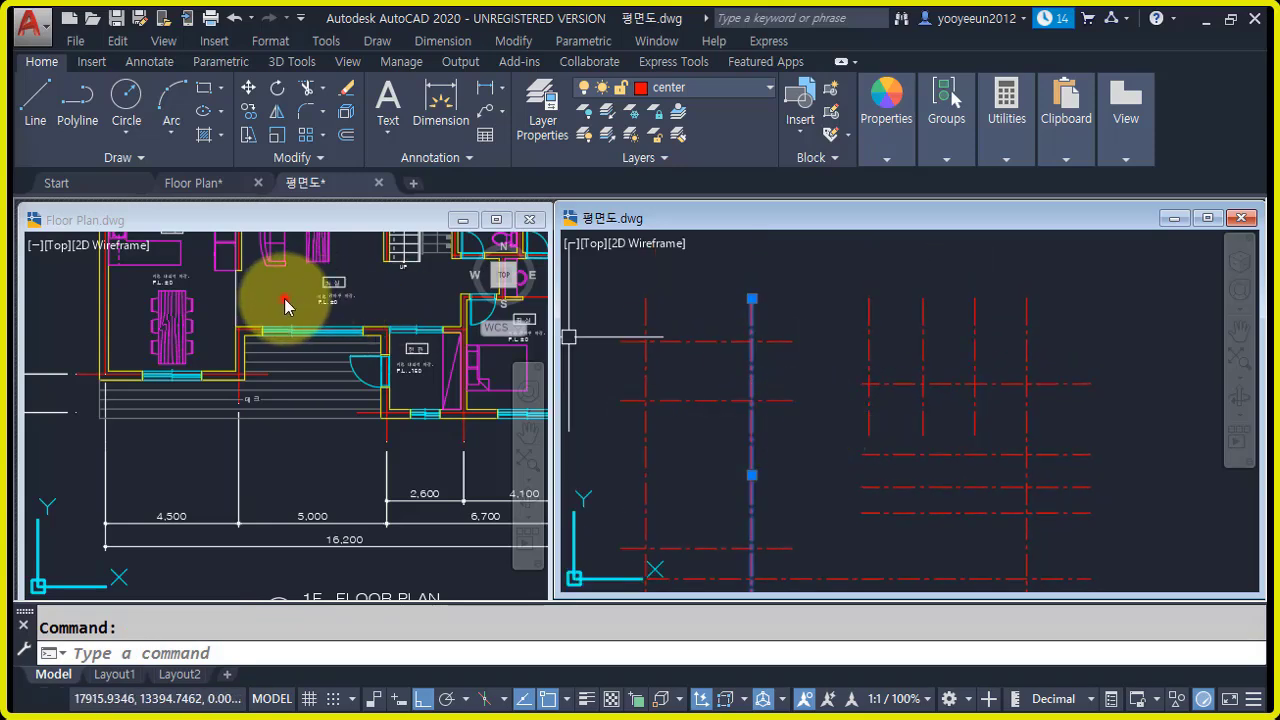
left_click(284, 298)
middle_click_drag(348, 308, 338, 568)
middle_click_drag(335, 500, 339, 327)
left_click(800, 346)
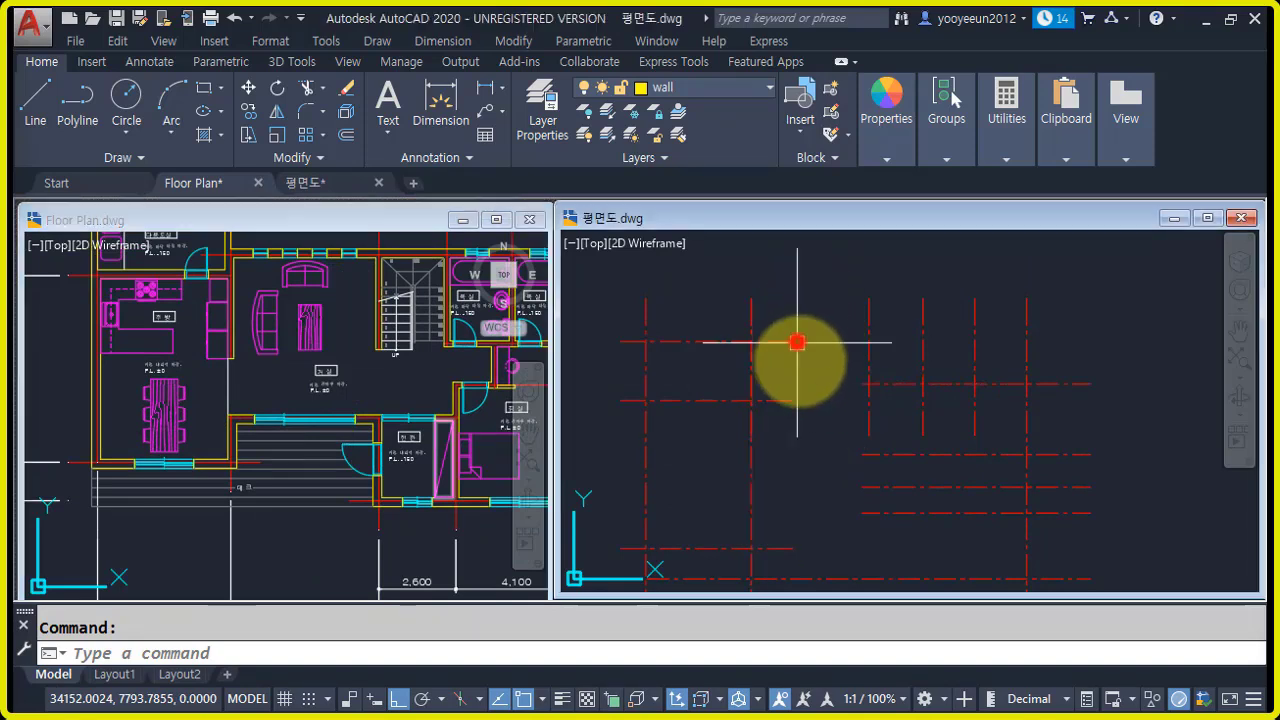
left_click(718, 260)
left_click(812, 502)
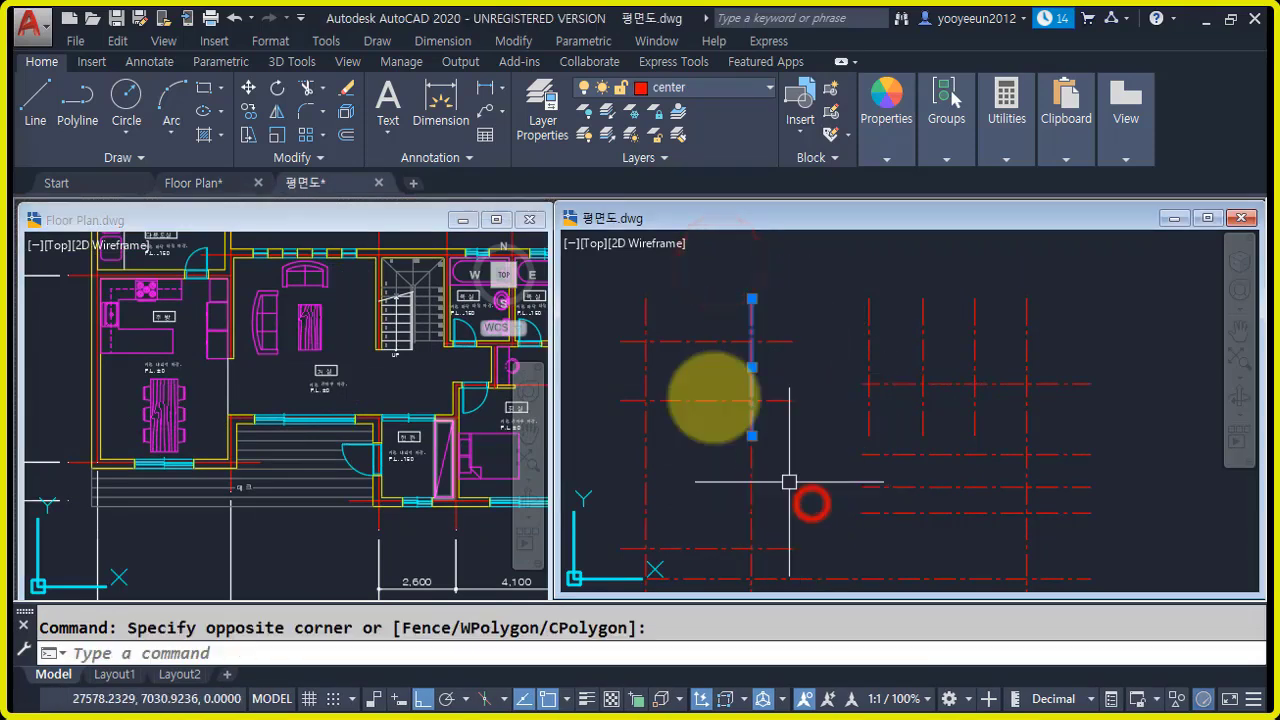
type("e")
key("Return")
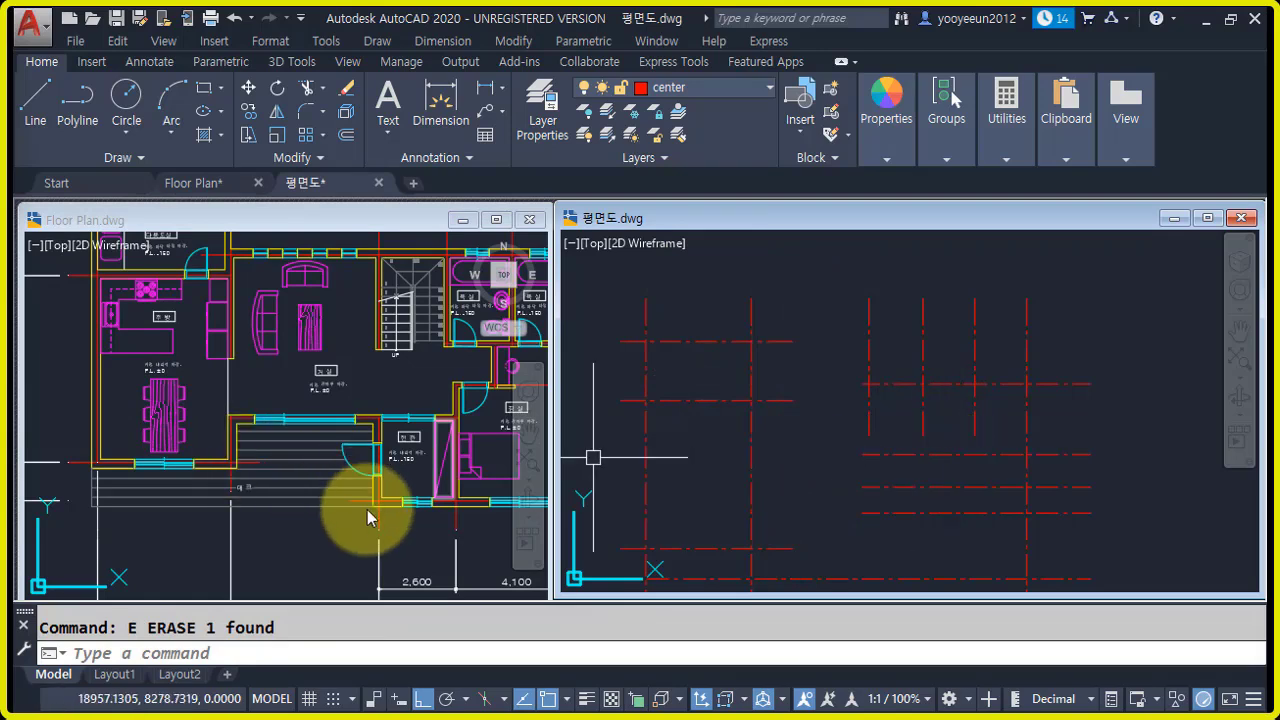
- Stretch the lower end of the leftmost of the three short vertical centerlines down past the bottom horizontal centerline
left_click(305, 563)
middle_click_drag(412, 521, 404, 436)
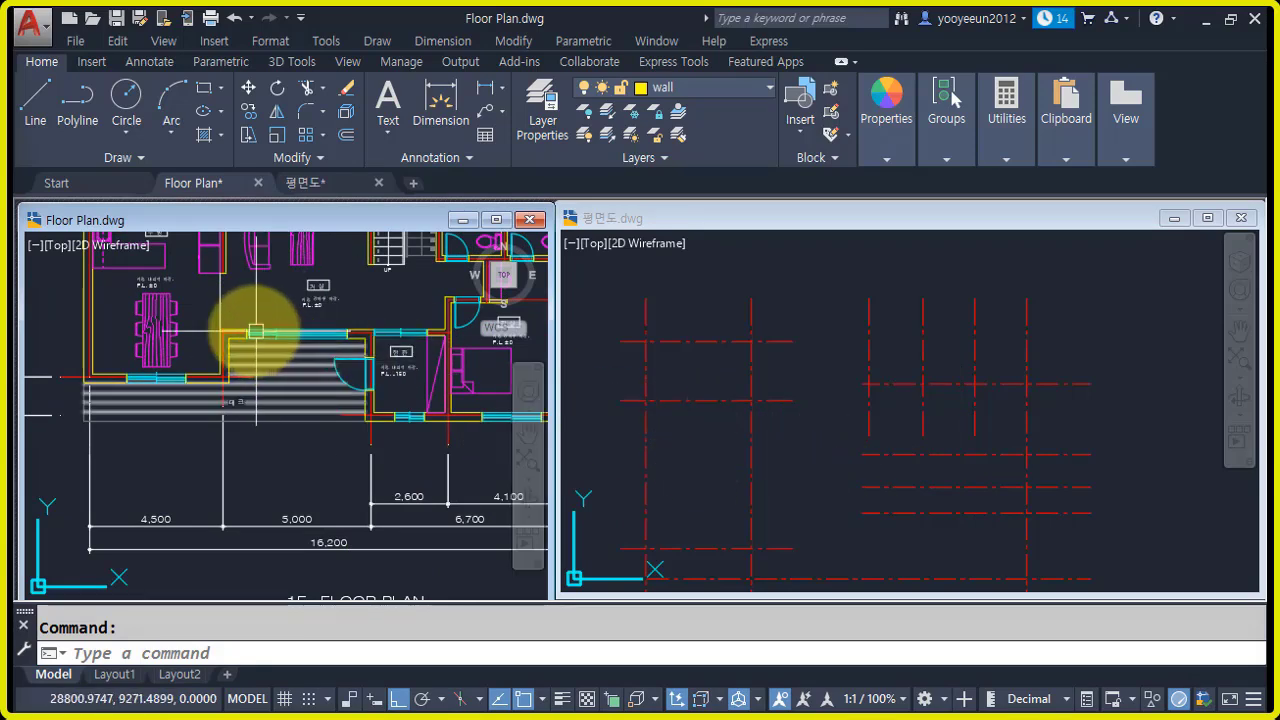
left_click(265, 295)
left_click(268, 302)
middle_click_drag(352, 299, 343, 539)
middle_click_drag(395, 457, 391, 251)
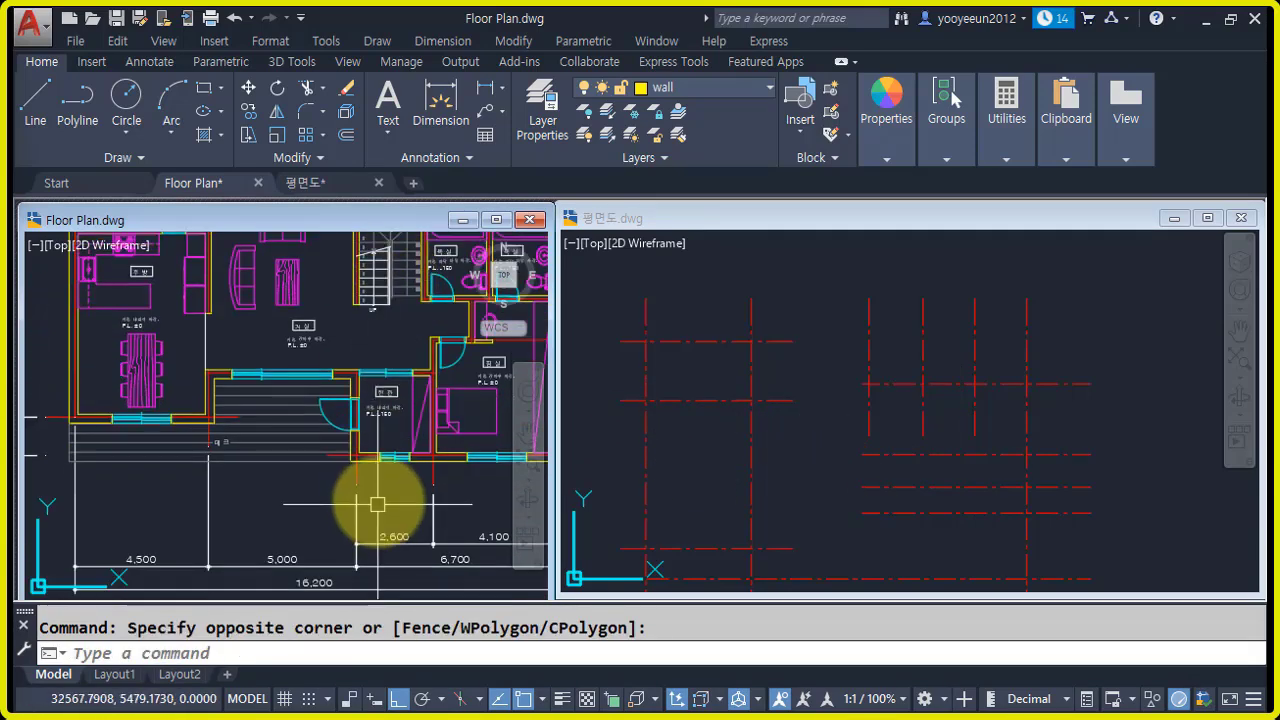
left_click(825, 444)
middle_click_drag(829, 428, 821, 377)
scroll(859, 388, "up", 2)
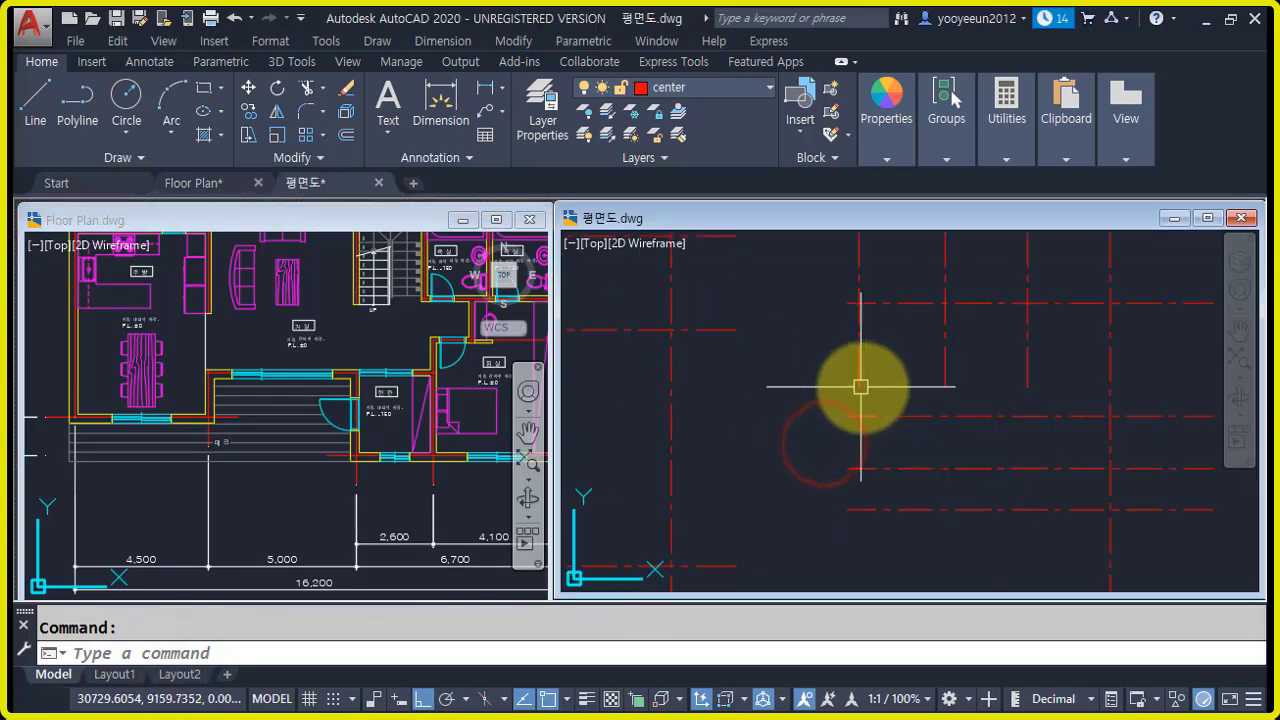
type("s")
key("Return")
left_click(876, 396)
left_click(826, 353)
scroll(820, 371, "down", 3)
key("Return")
left_click(820, 354)
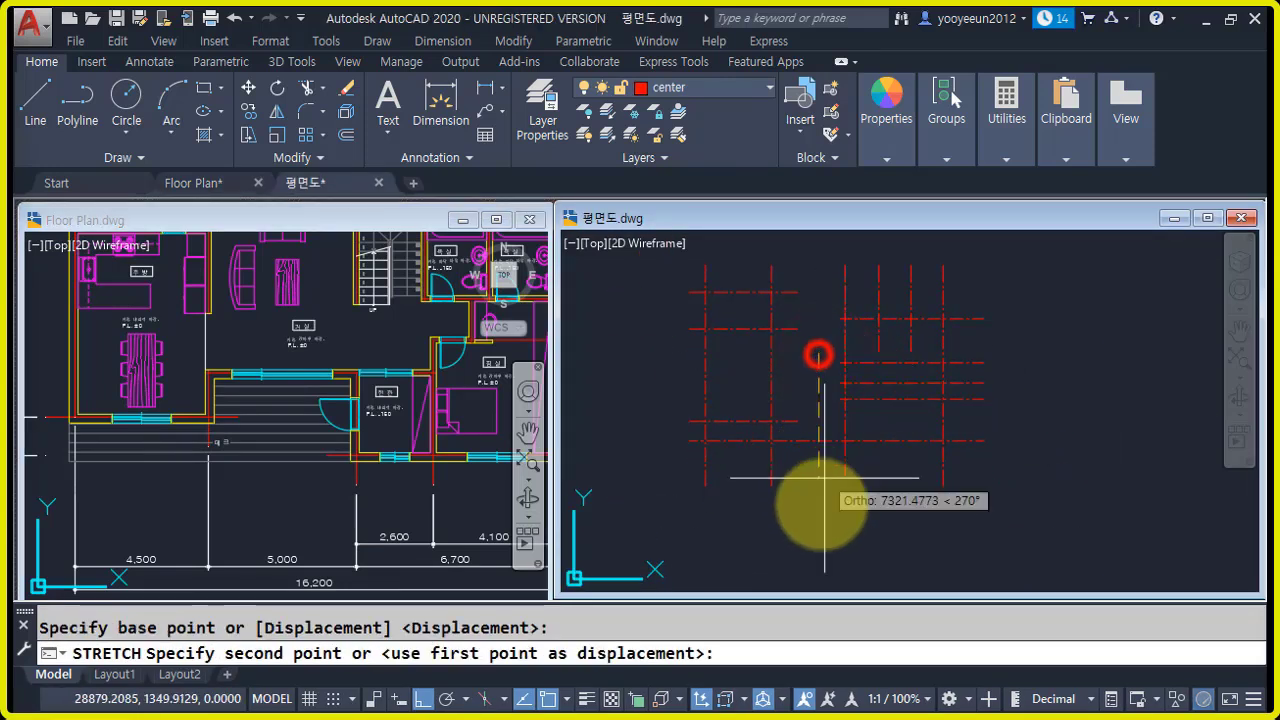
left_click(820, 497)
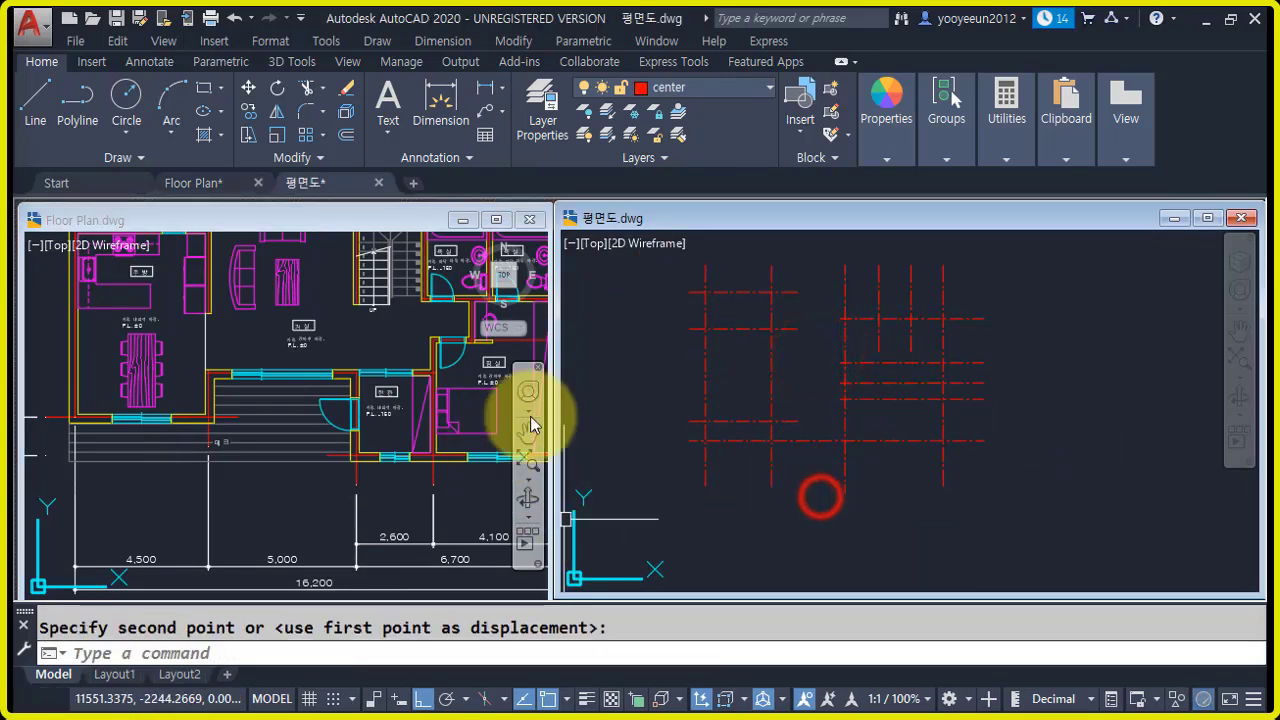
- Examine the reference plan's top and bottom dimension chains for the spacing of the right-hand vertical centerlines
left_click(300, 515)
scroll(407, 557, "up", 4)
scroll(393, 400, "down", 4)
middle_click_drag(384, 336, 326, 505)
scroll(314, 300, "up", 5)
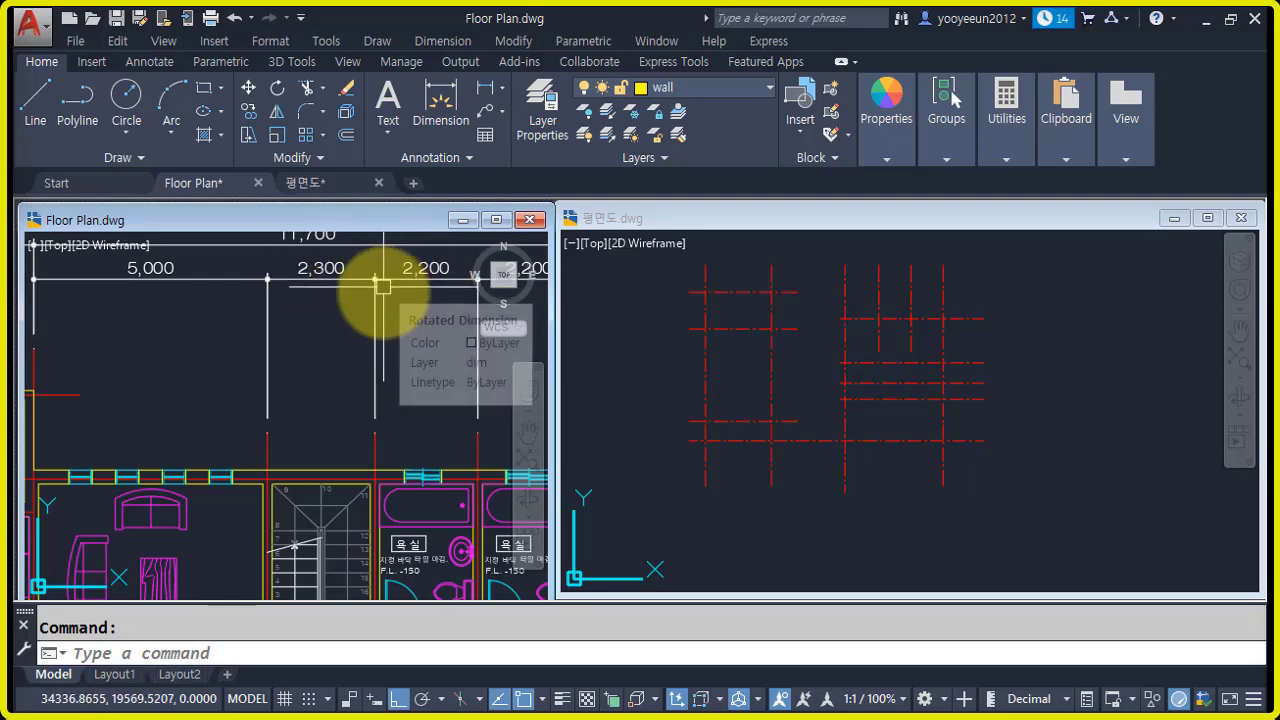
scroll(384, 290, "down", 5)
scroll(382, 510, "up", 7)
middle_click_drag(404, 520, 329, 414)
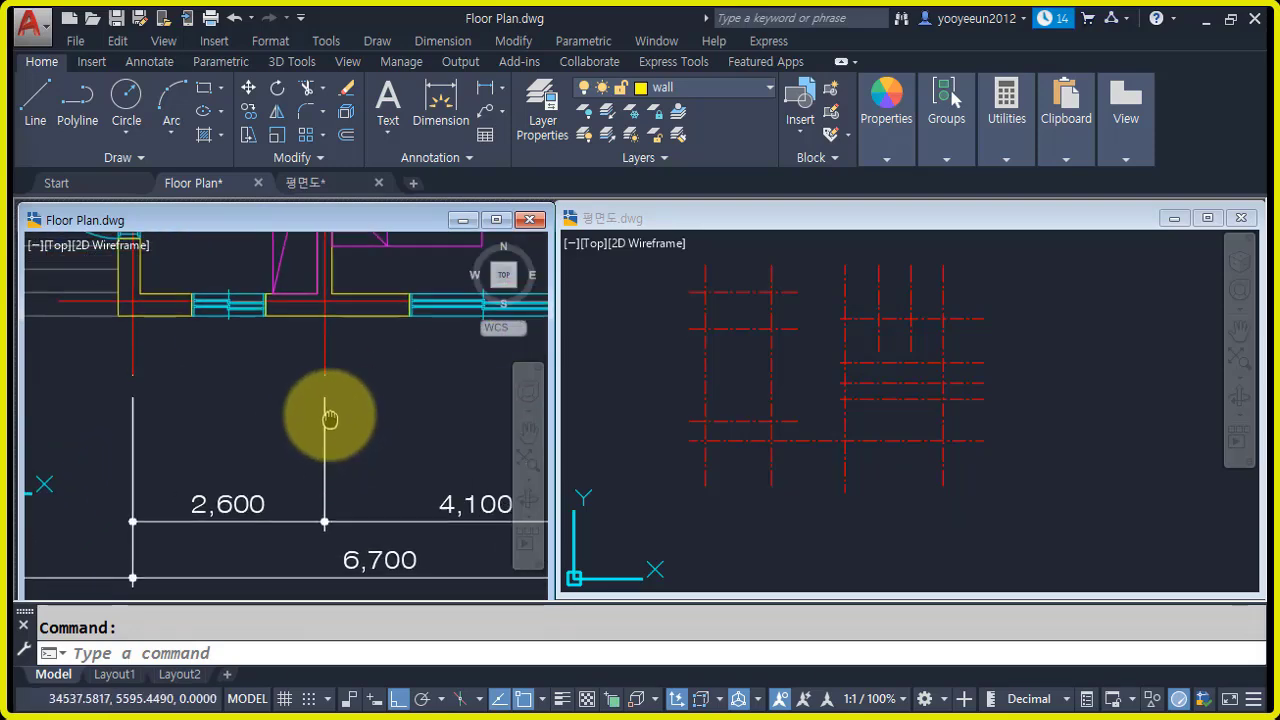
scroll(343, 423, "down", 3)
- In 평면도.dwg, offset the newly lengthened vertical centerline 2600 to the right
left_click(906, 413)
scroll(906, 413, "up", 4)
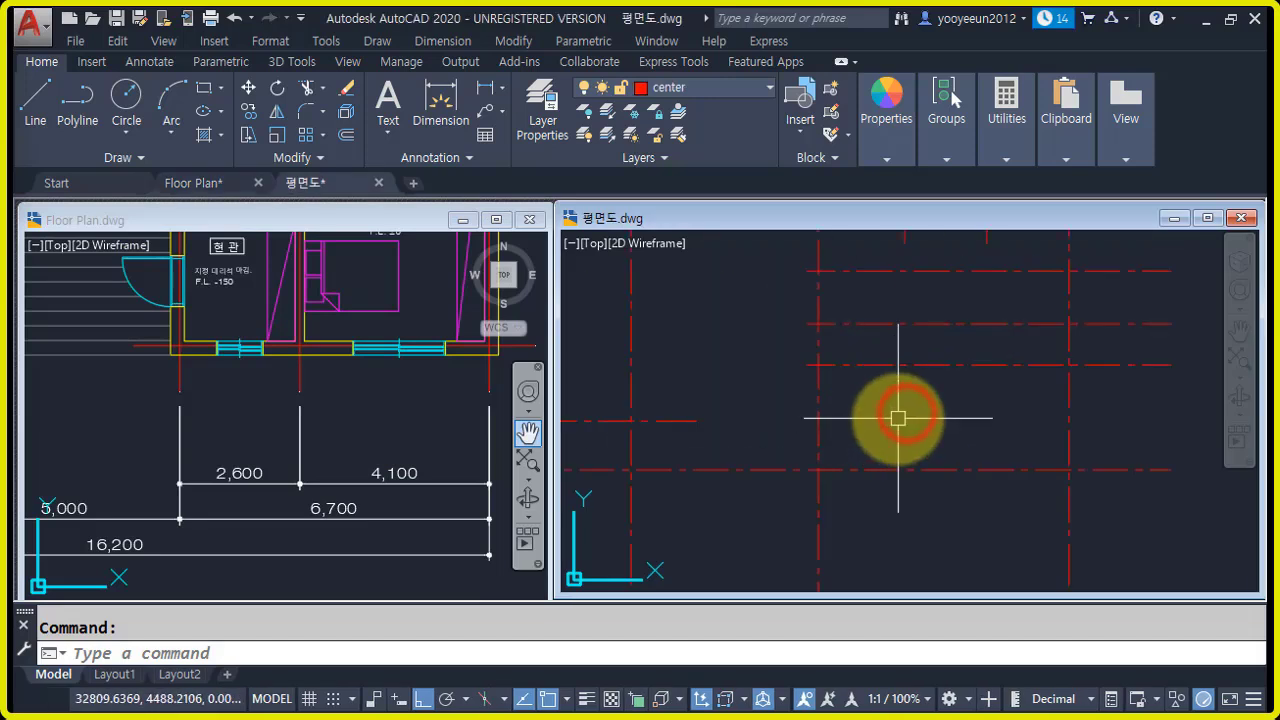
type("o")
key("Return")
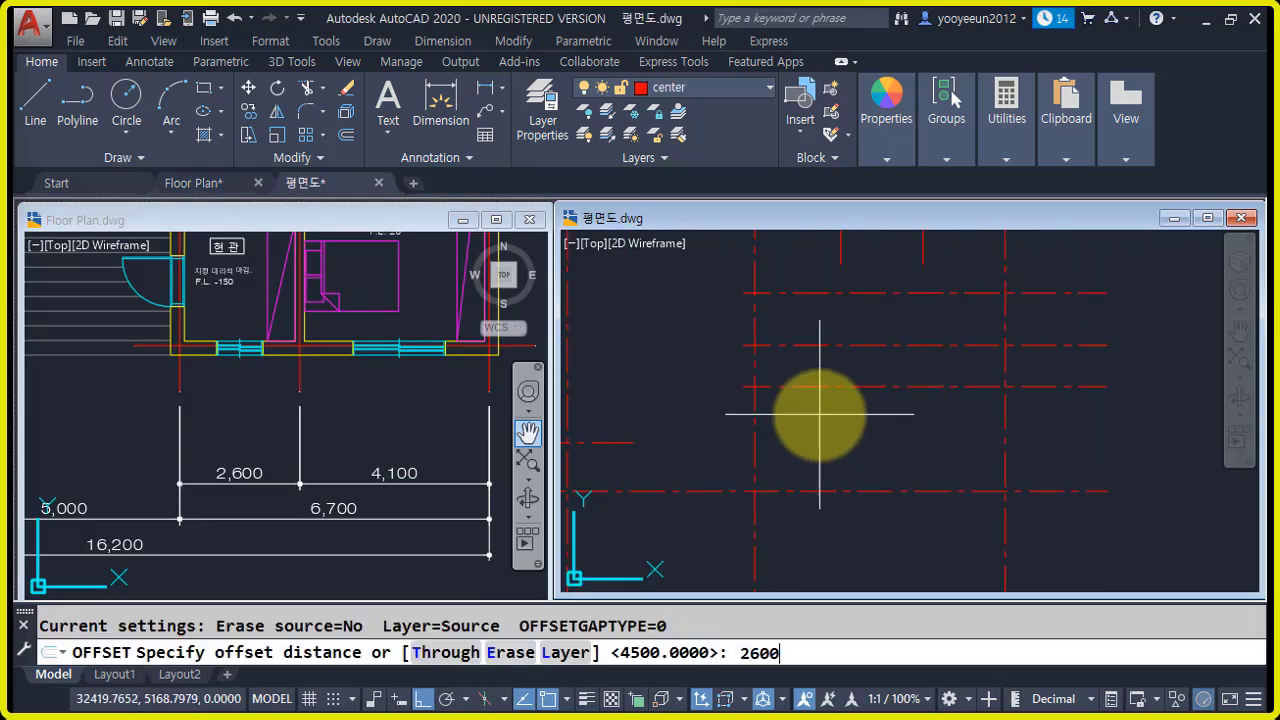
key("Return")
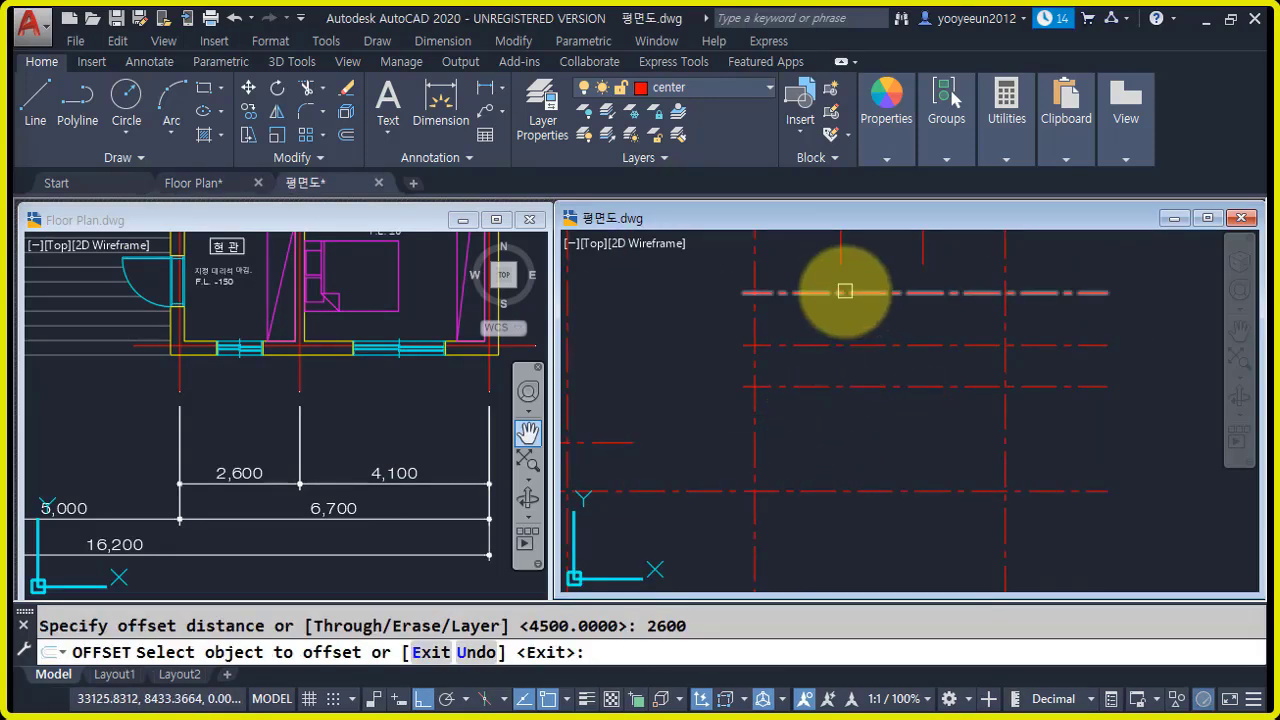
left_click(756, 443)
left_click(847, 443)
key("Return")
- Trim the newly offset vertical centerline above the uppermost of the three closely spaced right-hand horizontal centerlines
left_click(849, 429)
mouse_move(923, 443)
middle_mouse_down()
mouse_move(894, 449)
mouse_move(870, 523)
middle_mouse_up()
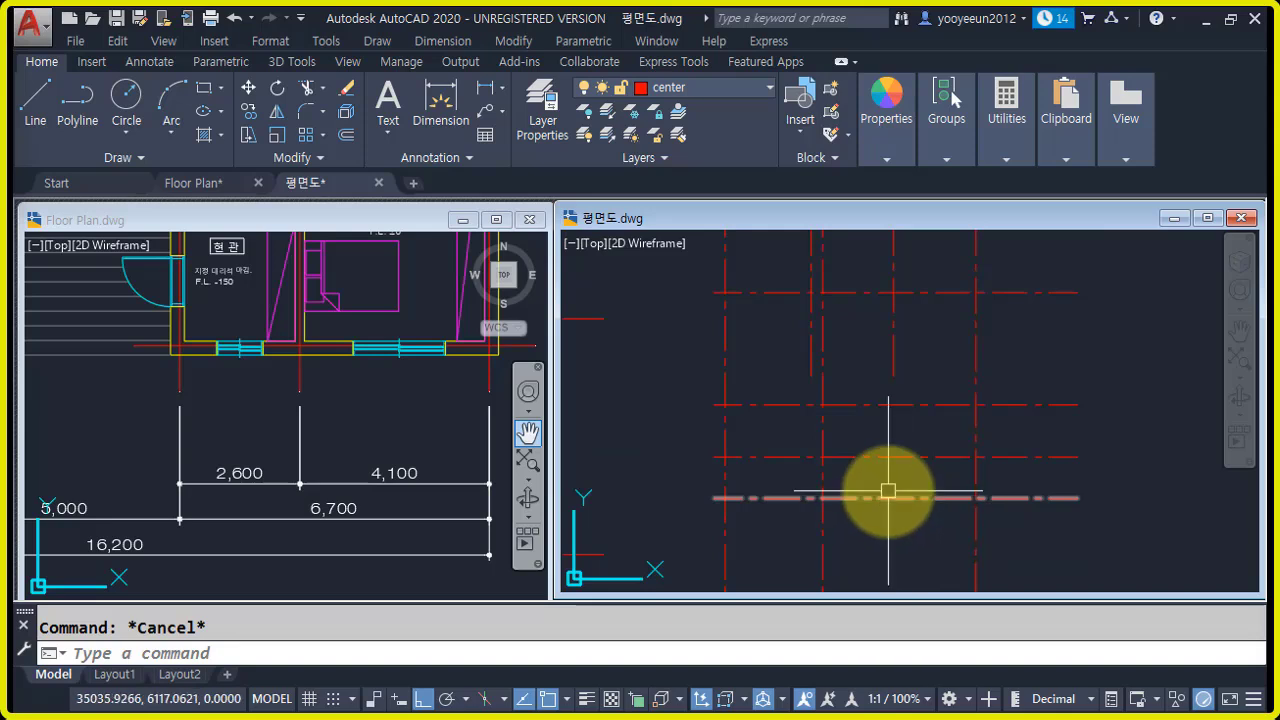
type("tr")
key("Return")
right_click(850, 407)
right_click(826, 386)
scroll(885, 390, "down", 2)
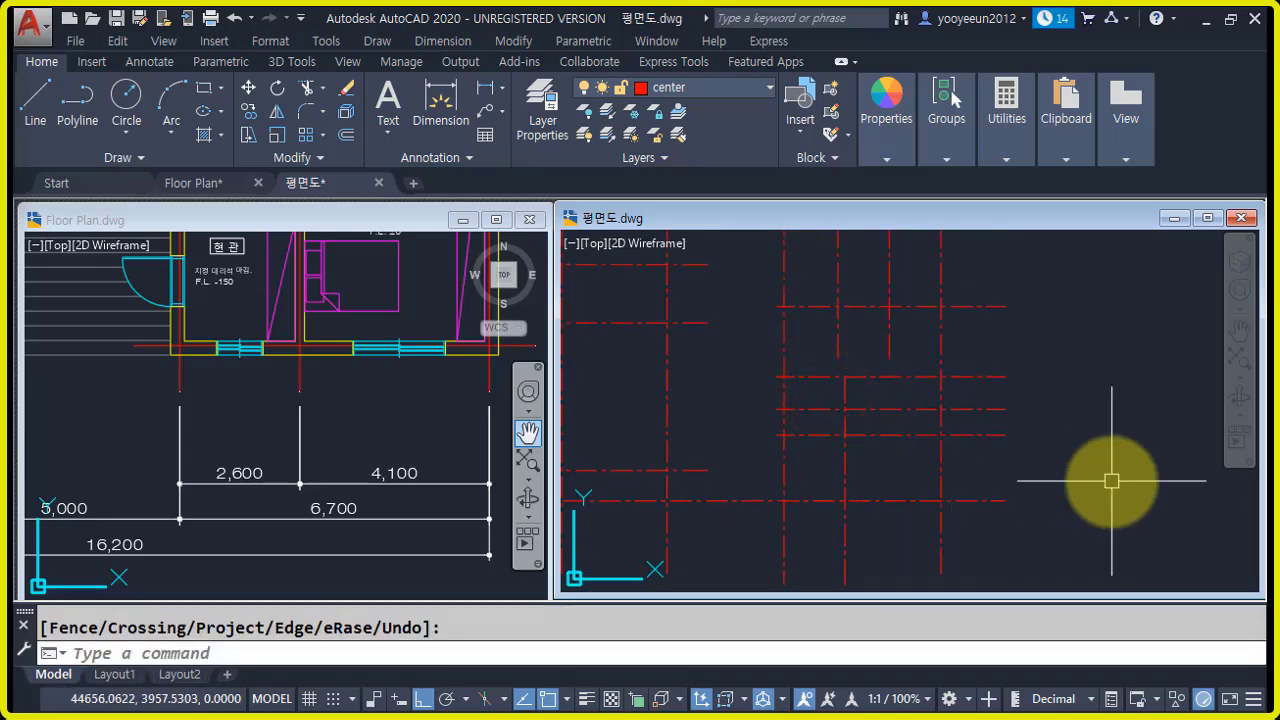
- Measure the distance along the bottom centerline from the trimmed vertical centerline to the rightmost one to check it against the reference
left_click(366, 403)
middle_click_drag(437, 400, 389, 489)
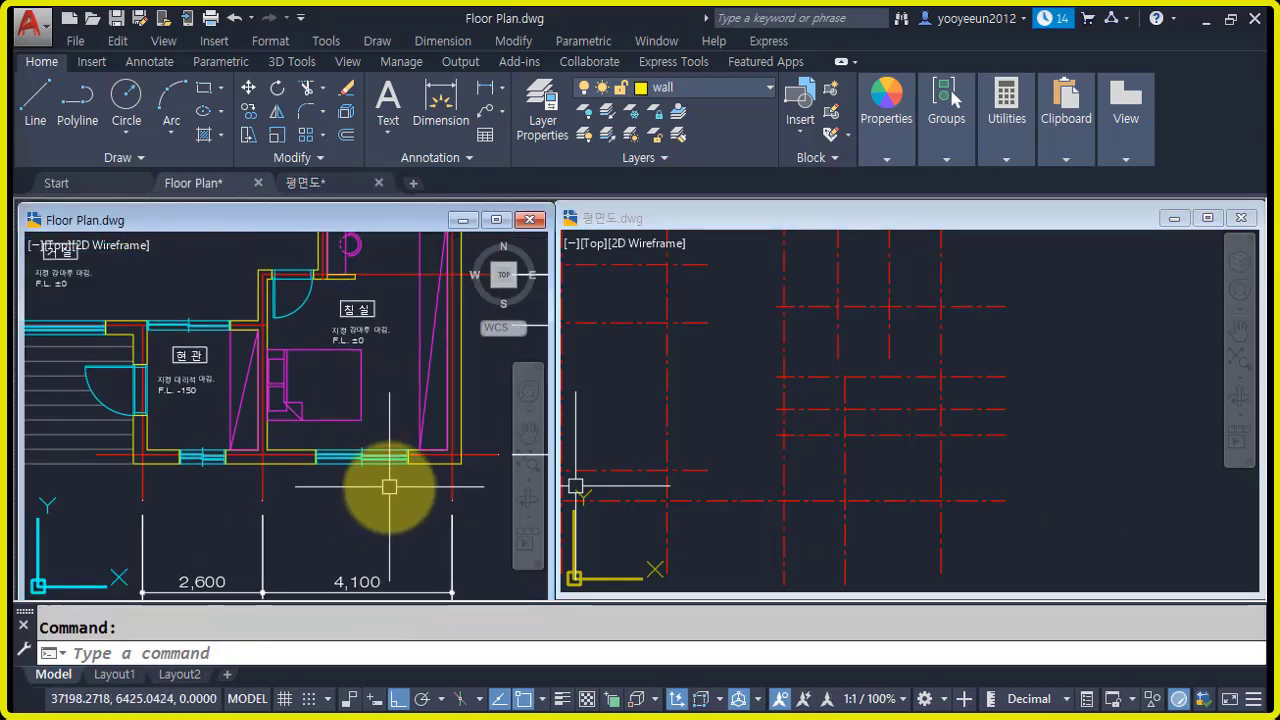
scroll(389, 489, "down", 2)
left_click(959, 539)
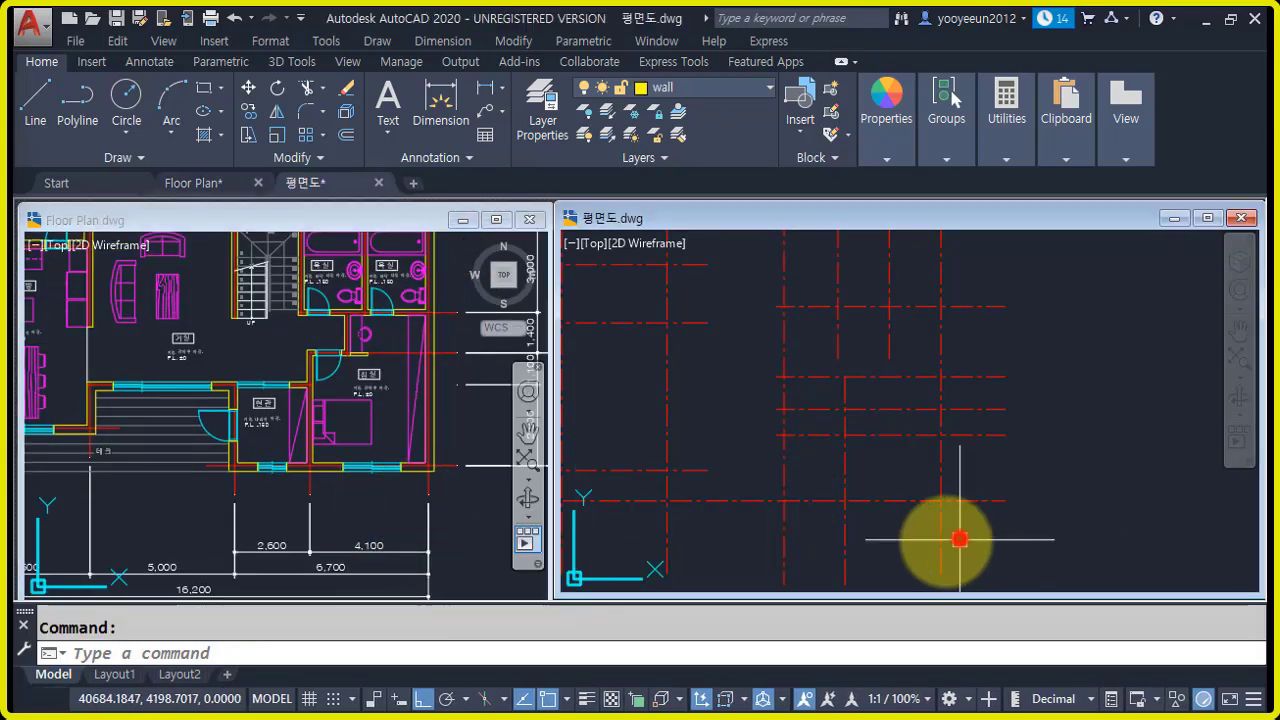
type("d poi")
key("Return")
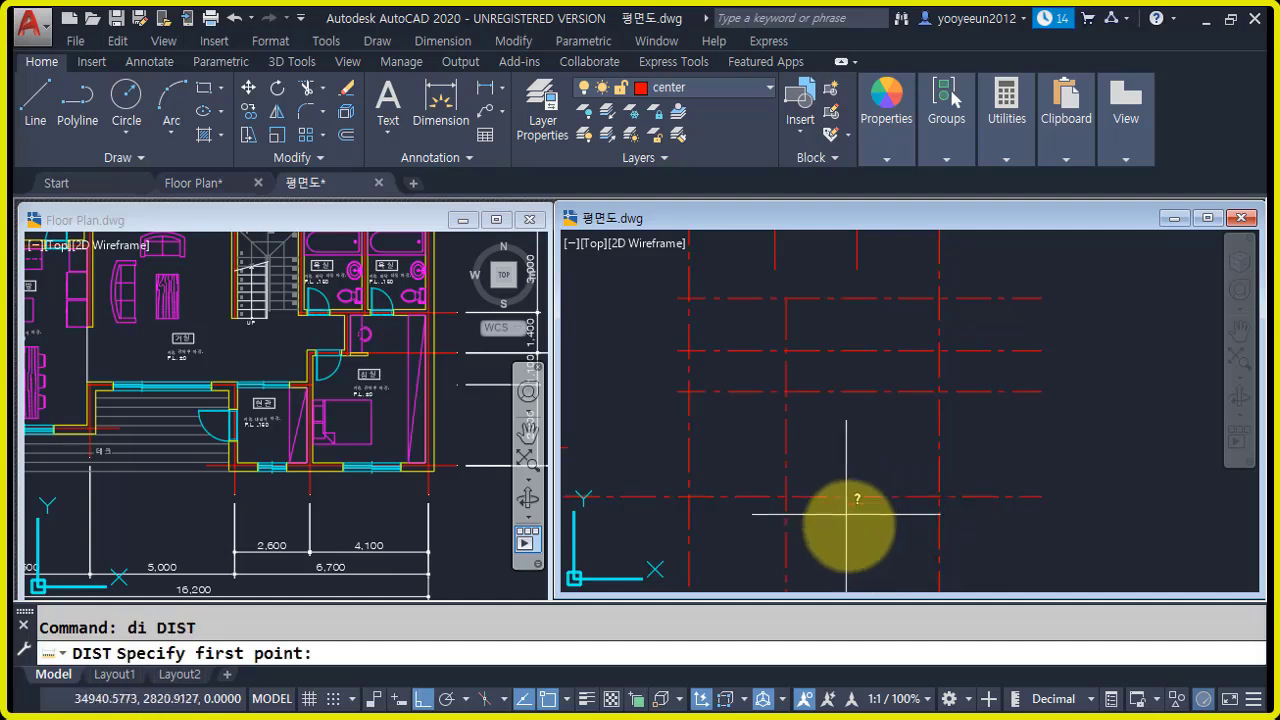
left_click(786, 497)
key("Escape")
key("Return")
left_click(786, 497)
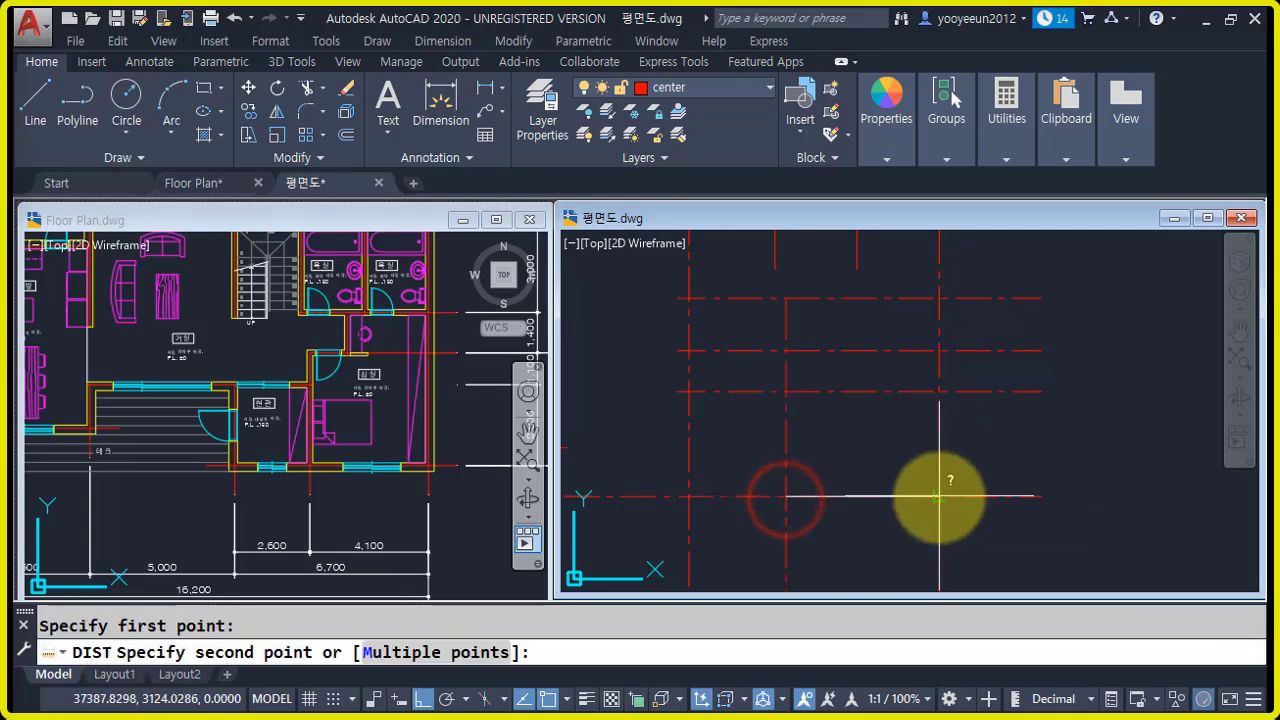
left_click(939, 497)
double_click(212, 629)
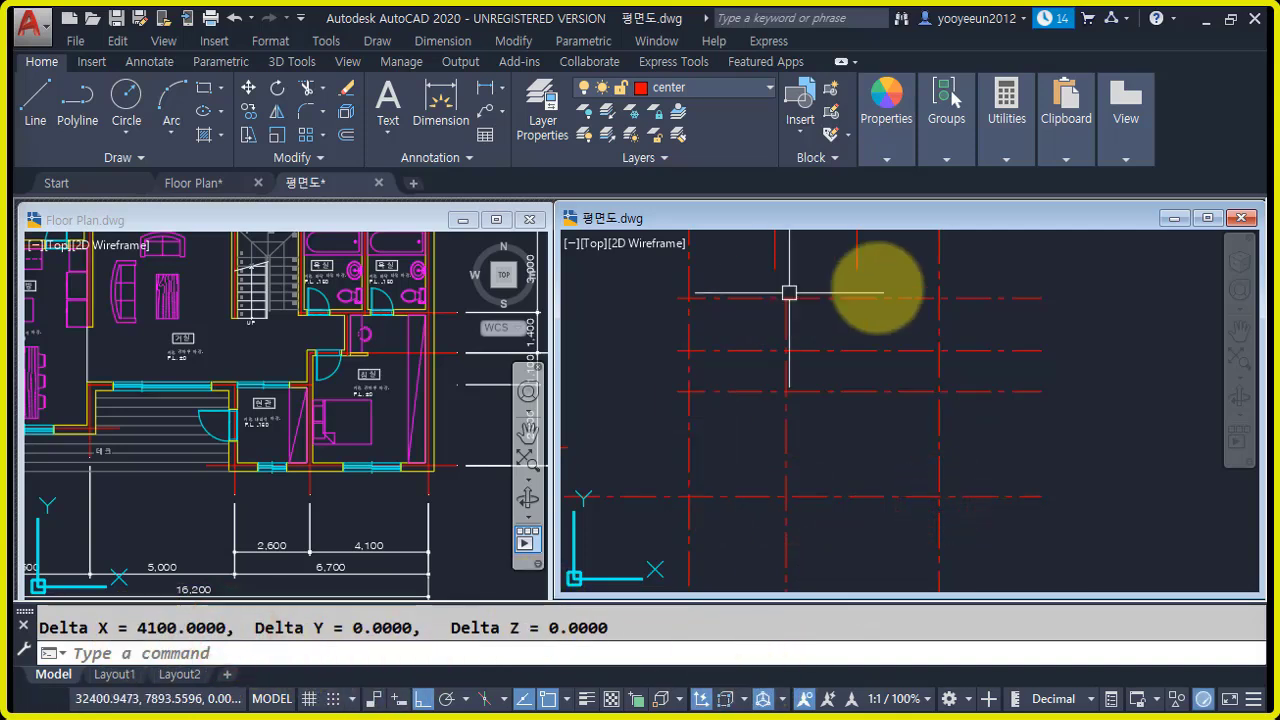
- Zoom 평면도.dwg to its extents to review the whole centerline grid
left_click(1025, 439)
key("Escape")
type("z")
key("Return")
type("e")
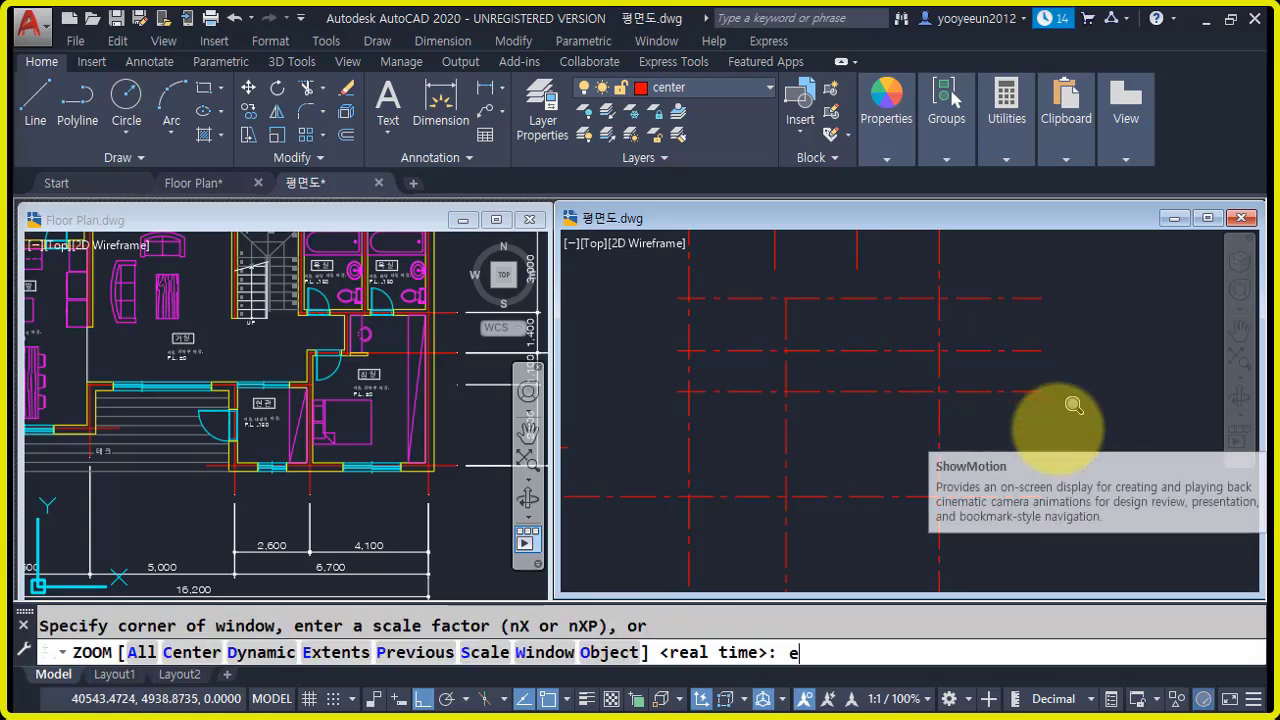
key("Return")
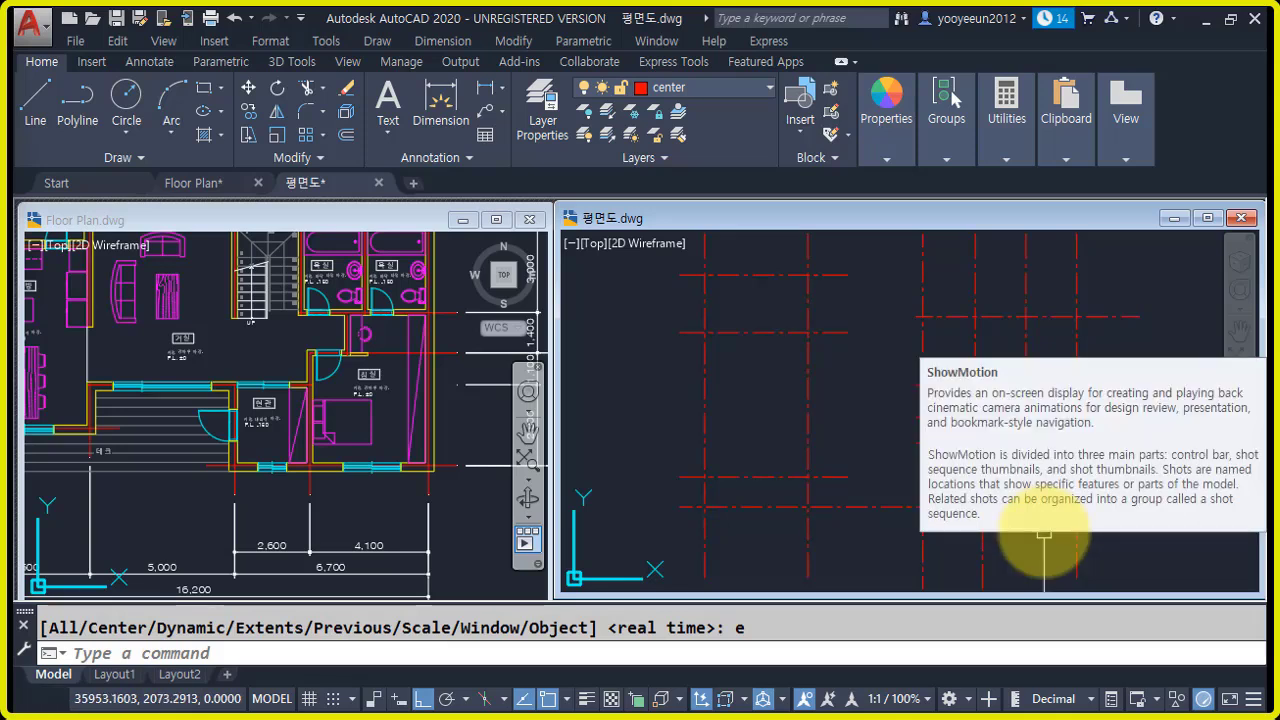
mouse_move(925, 441)
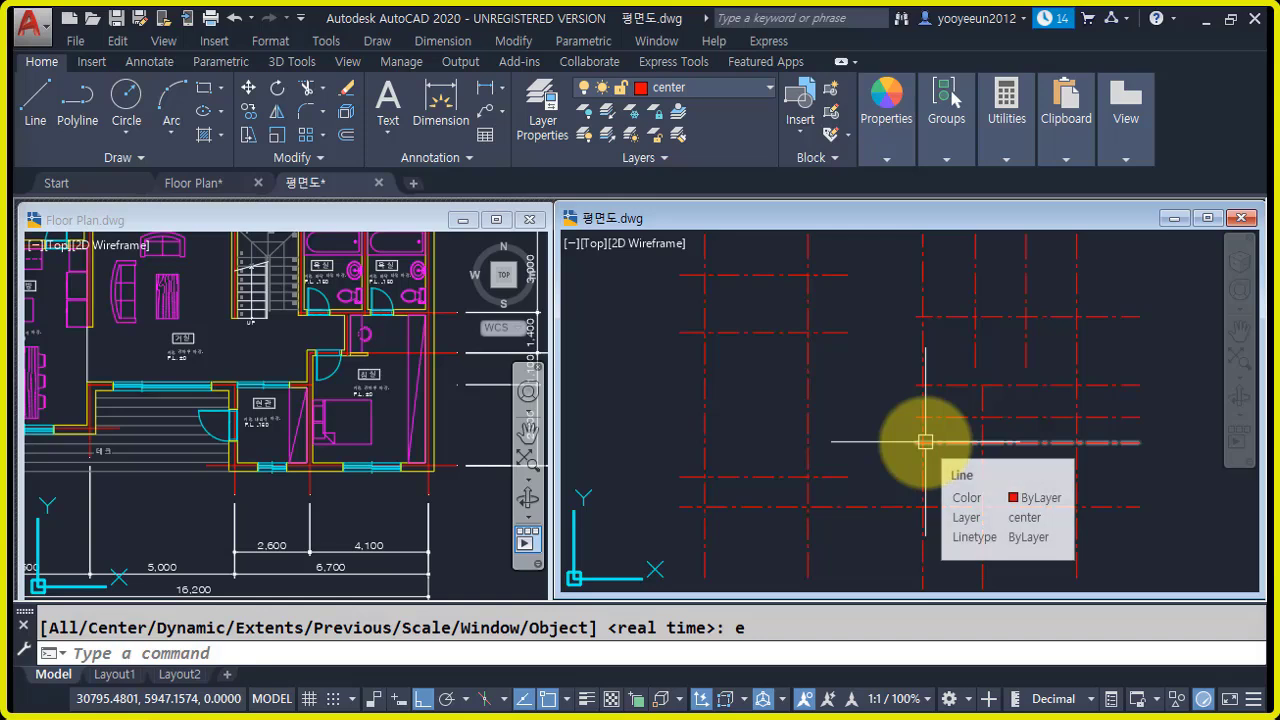
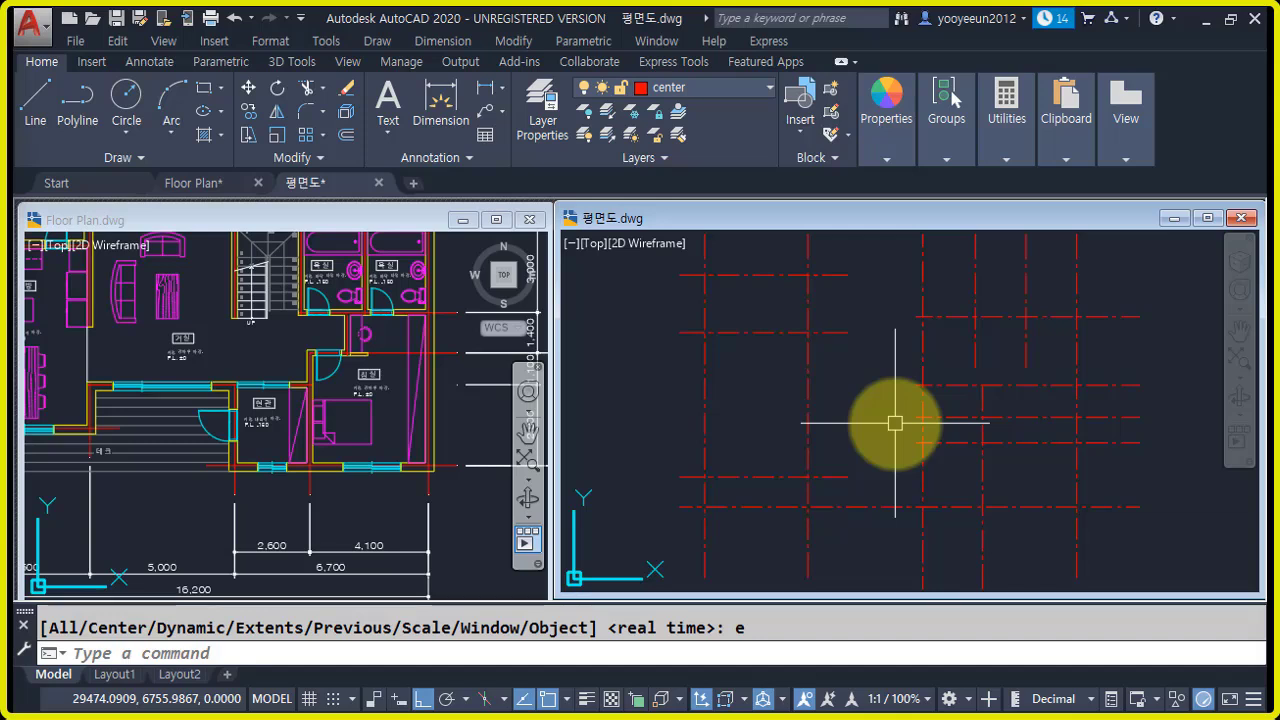
type("i")
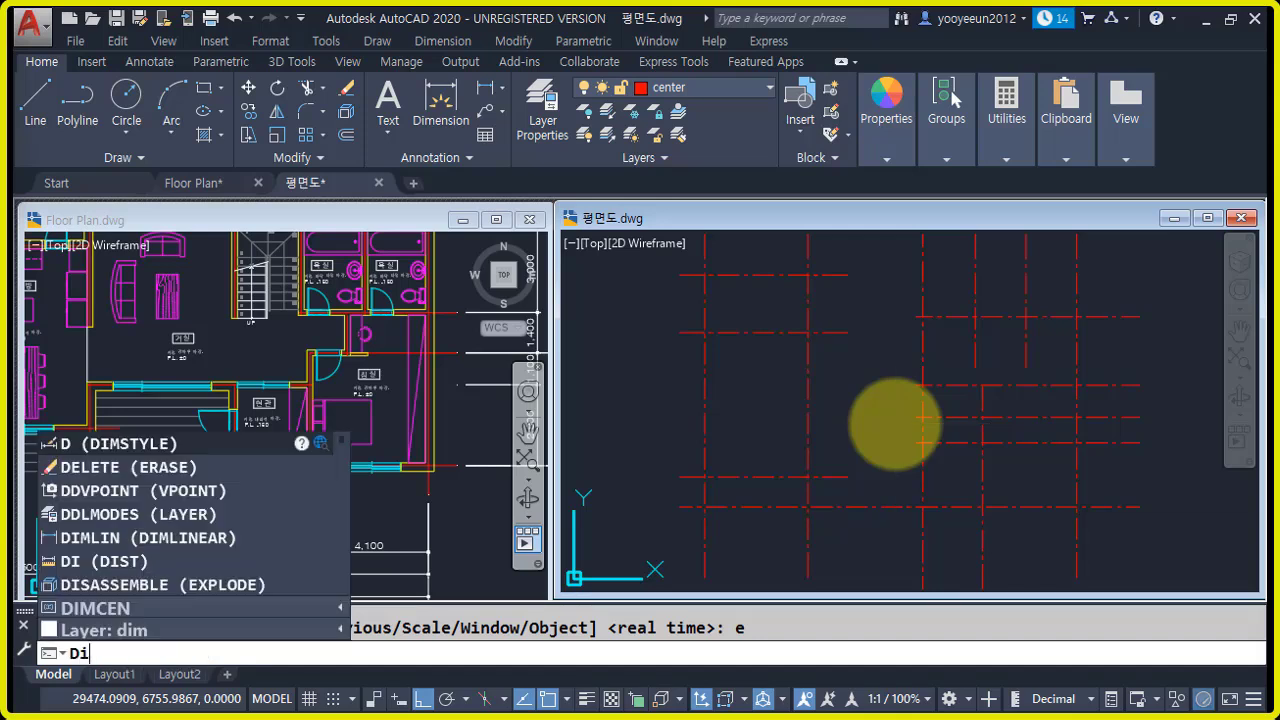
key("Return")
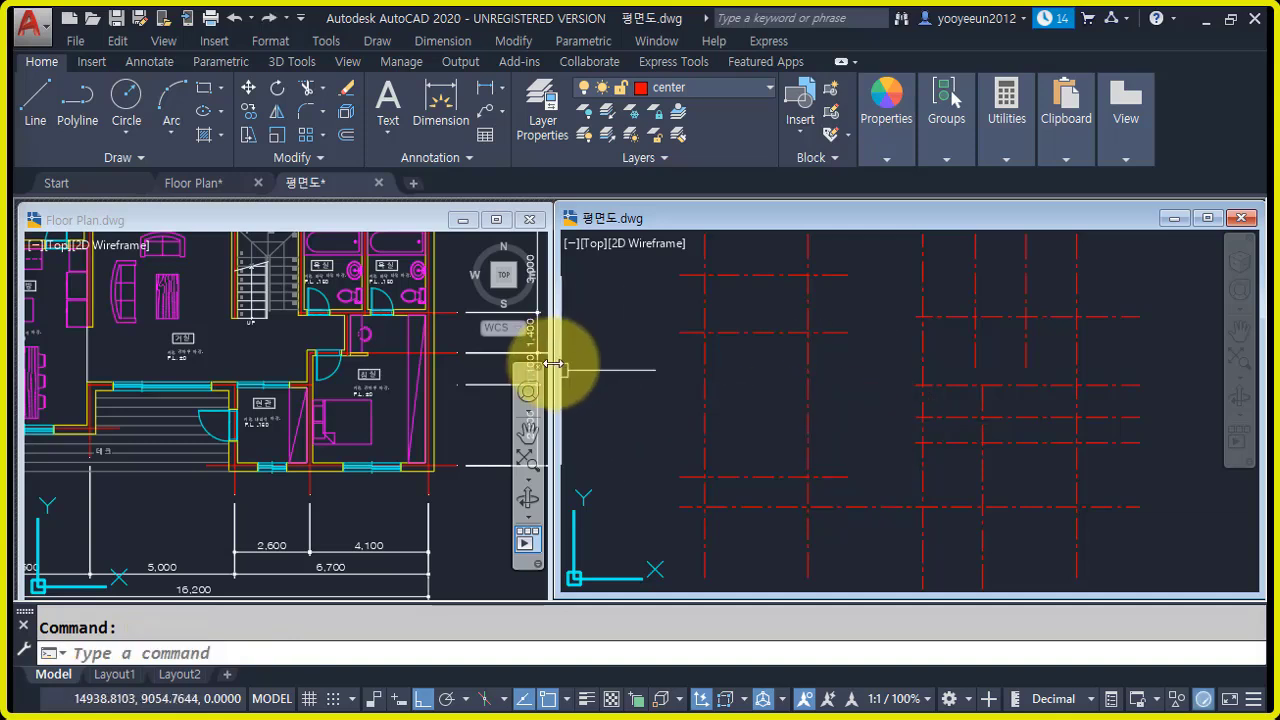
- Make dim the current layer in 평면도.dwg
left_click(720, 90)
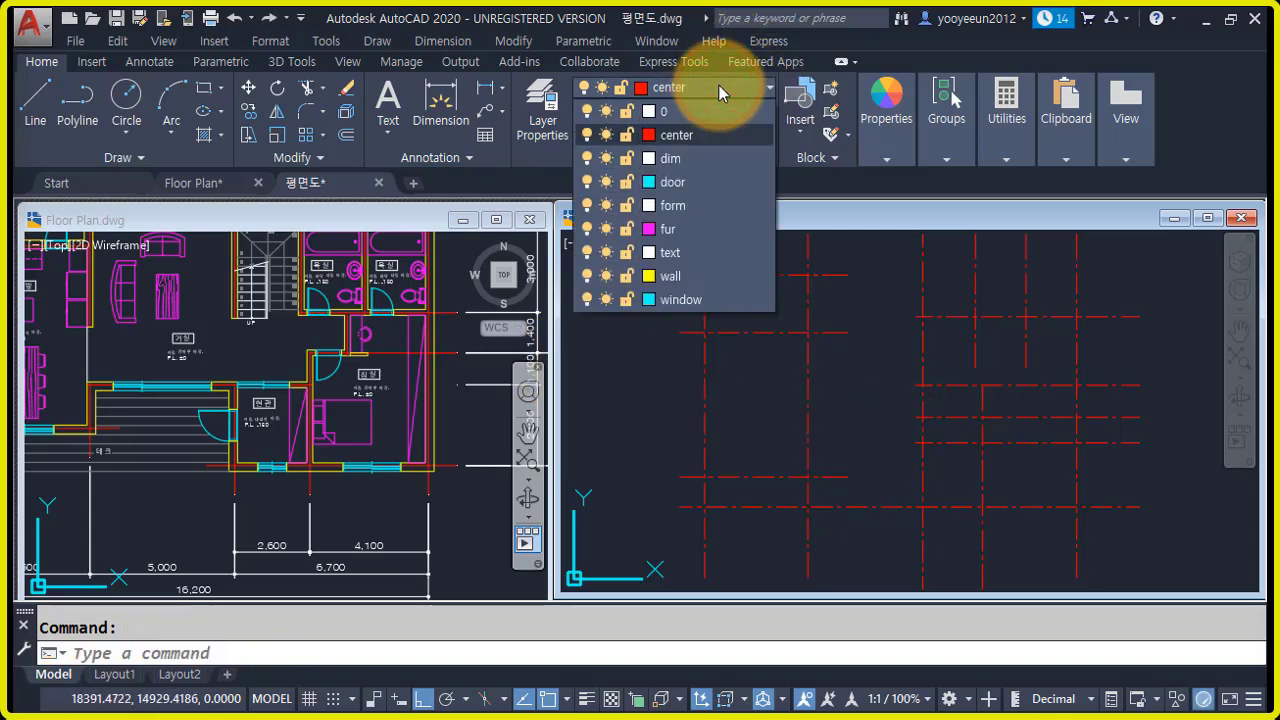
left_click(706, 161)
scroll(943, 391, "down", 2)
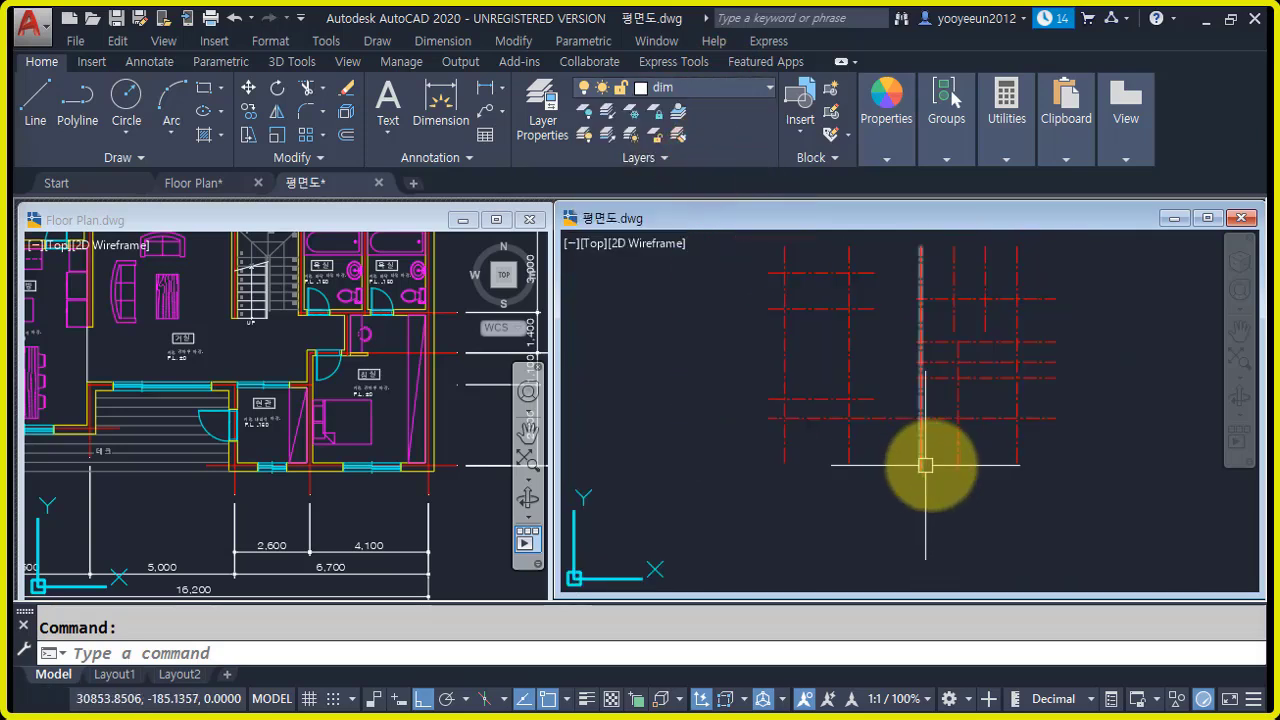
middle_click_drag(922, 465, 931, 530)
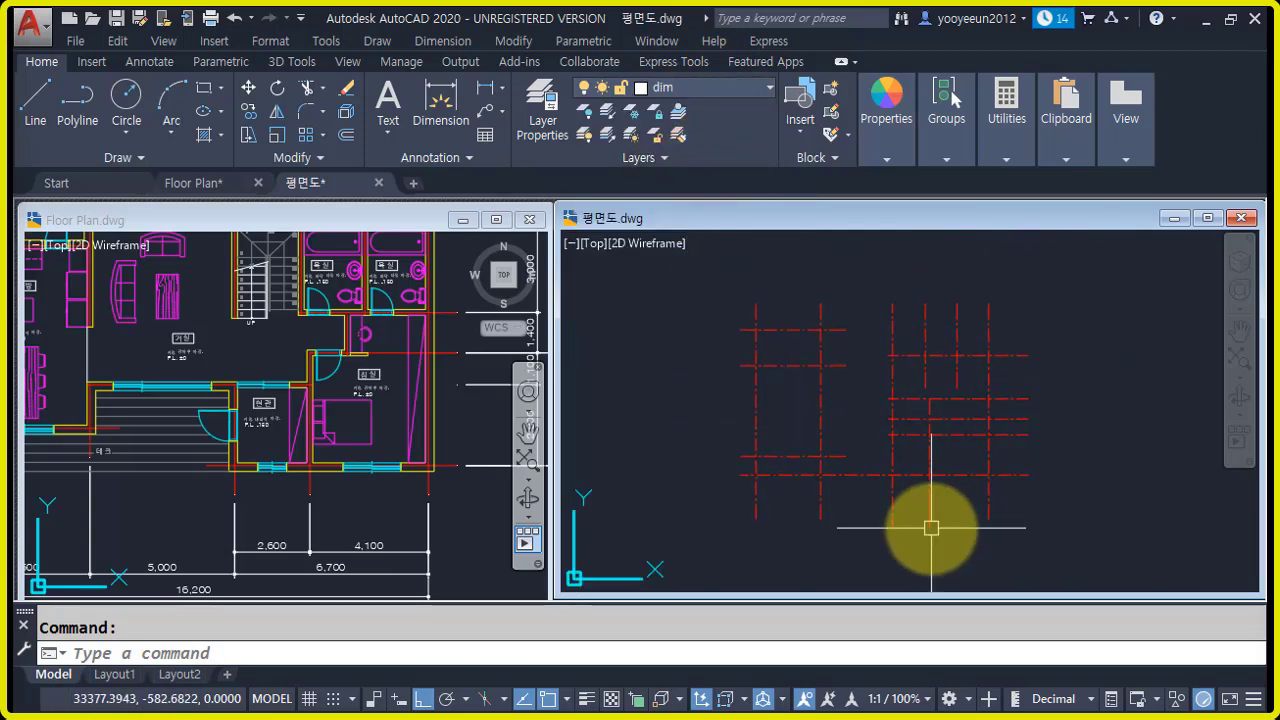
scroll(723, 528, "up", 2)
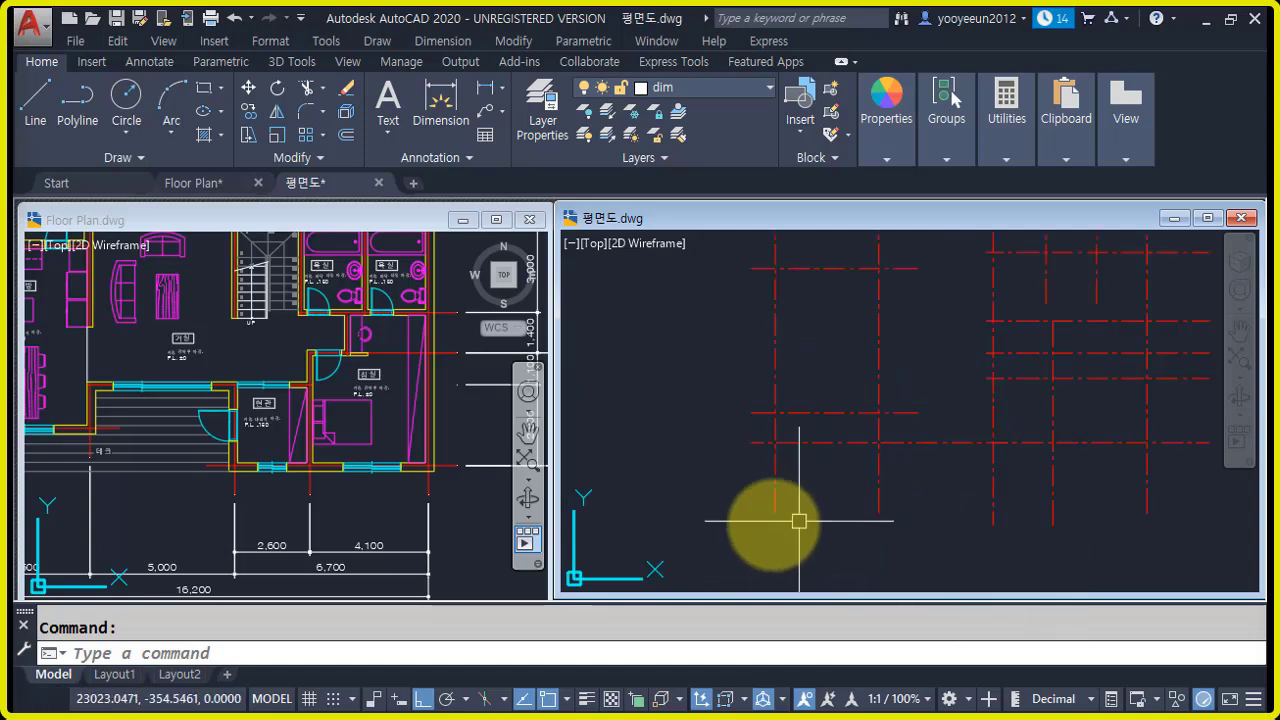
middle_click_drag(781, 525, 766, 497)
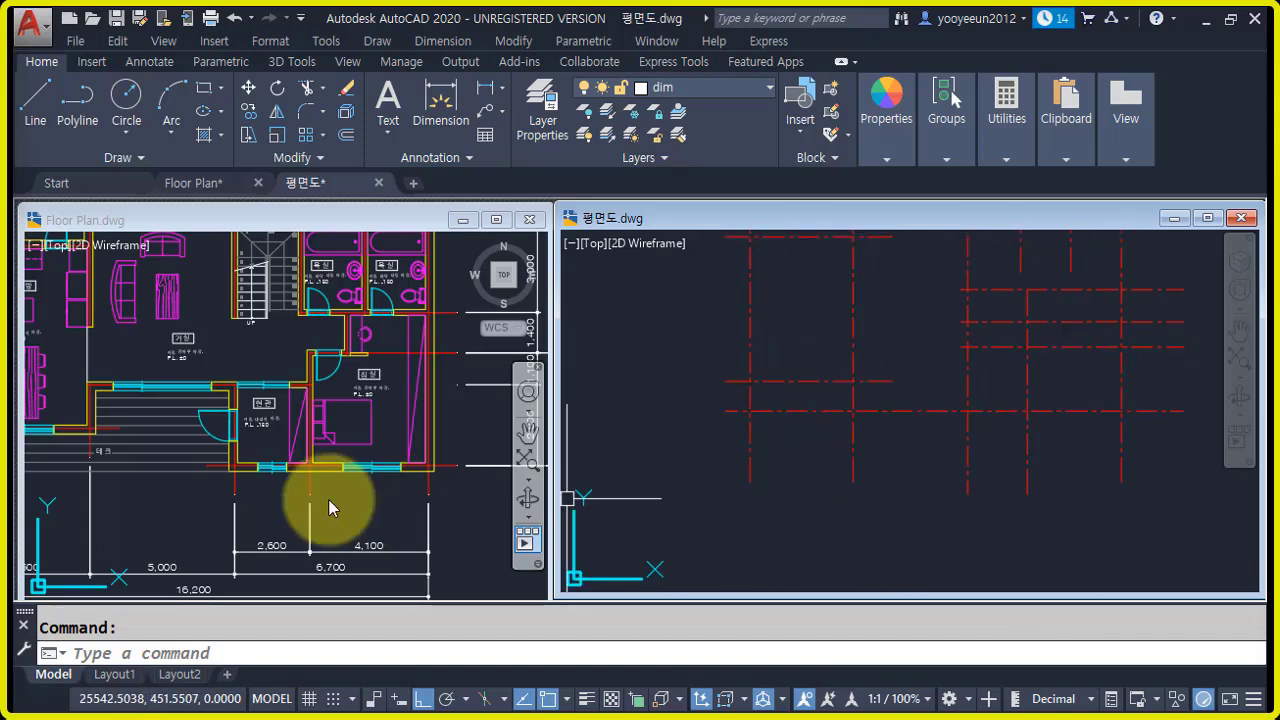
- Examine the dimension chains and extension lines around the whole plan in Floor Plan.dwg, and return to 평면도.dwg
left_click(268, 497)
mouse_move(245, 467)
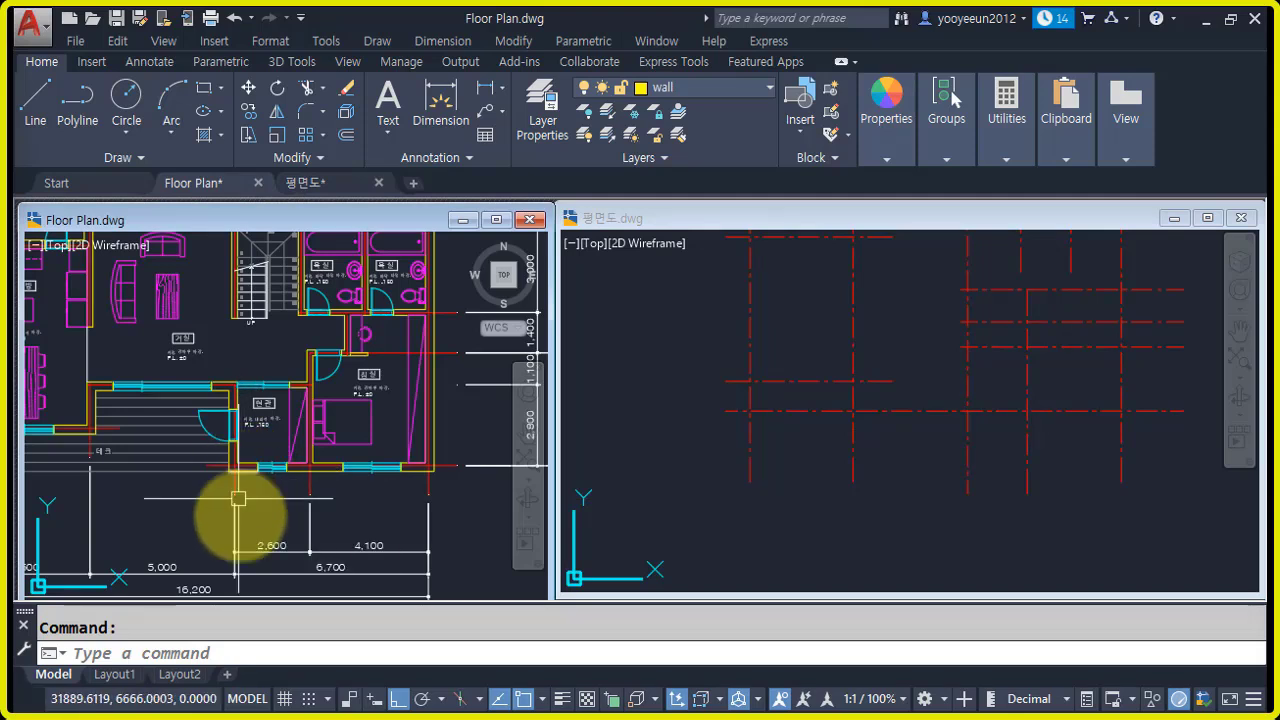
mouse_move(240, 517)
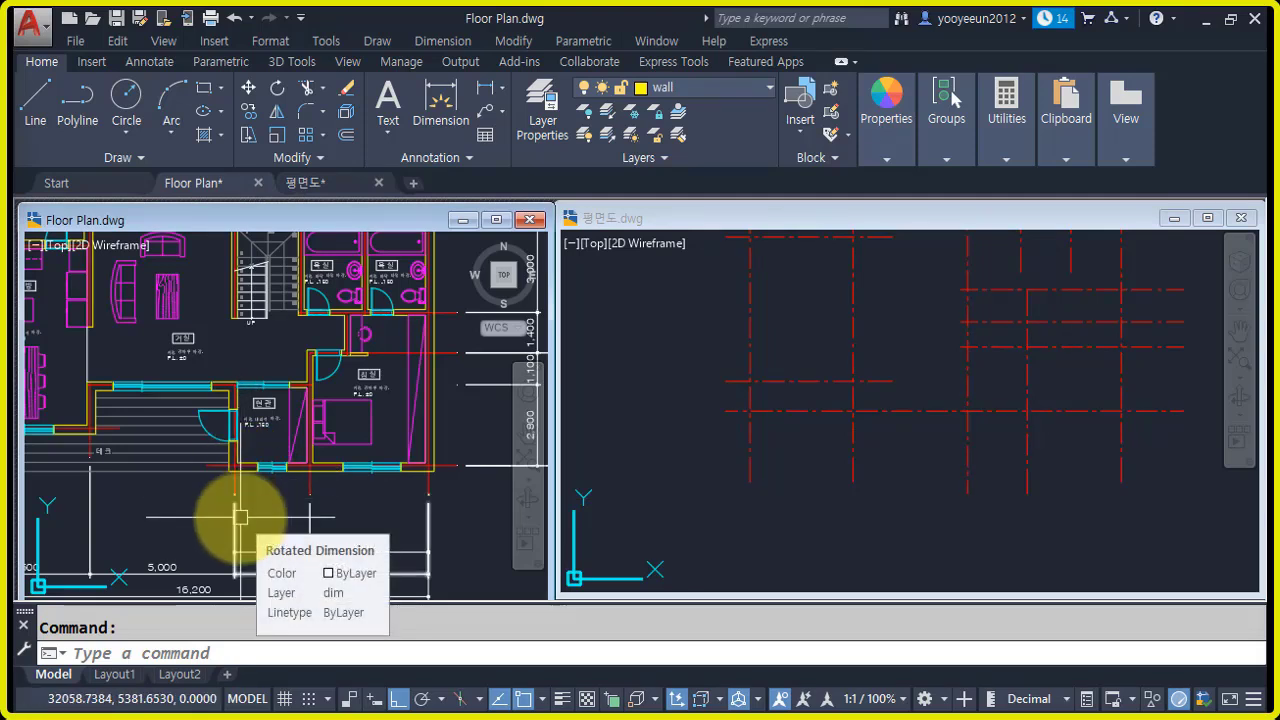
scroll(330, 515, "down", 5)
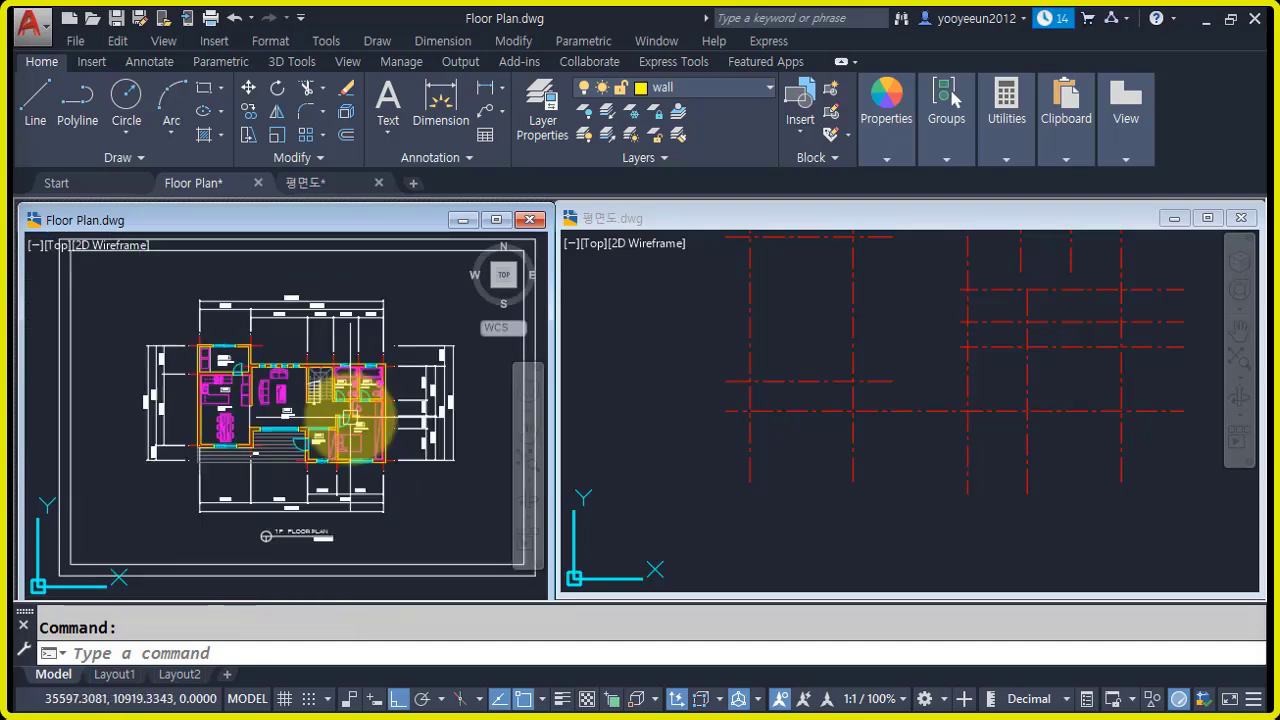
scroll(346, 356, "up", 3)
middle_click_drag(417, 419, 421, 407)
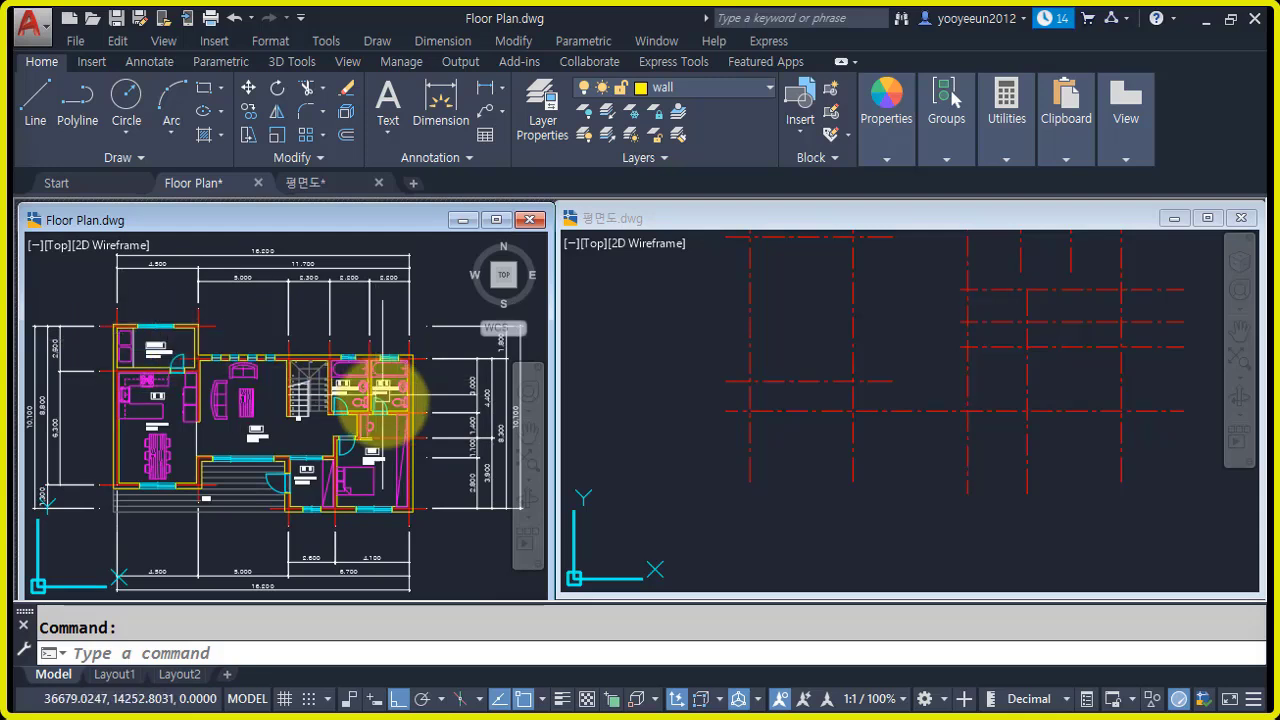
left_click(712, 453)
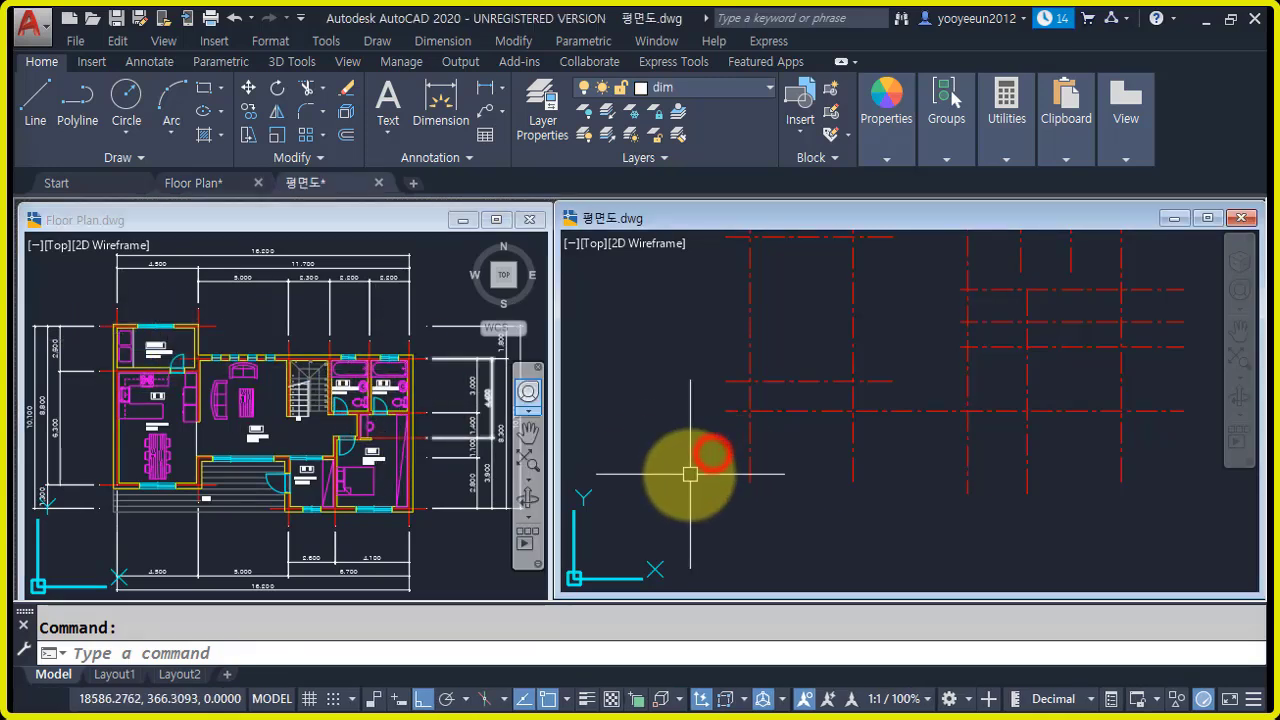
scroll(1155, 483, "down", 4)
middle_click_drag(1098, 484, 917, 511)
scroll(918, 511, "up", 2)
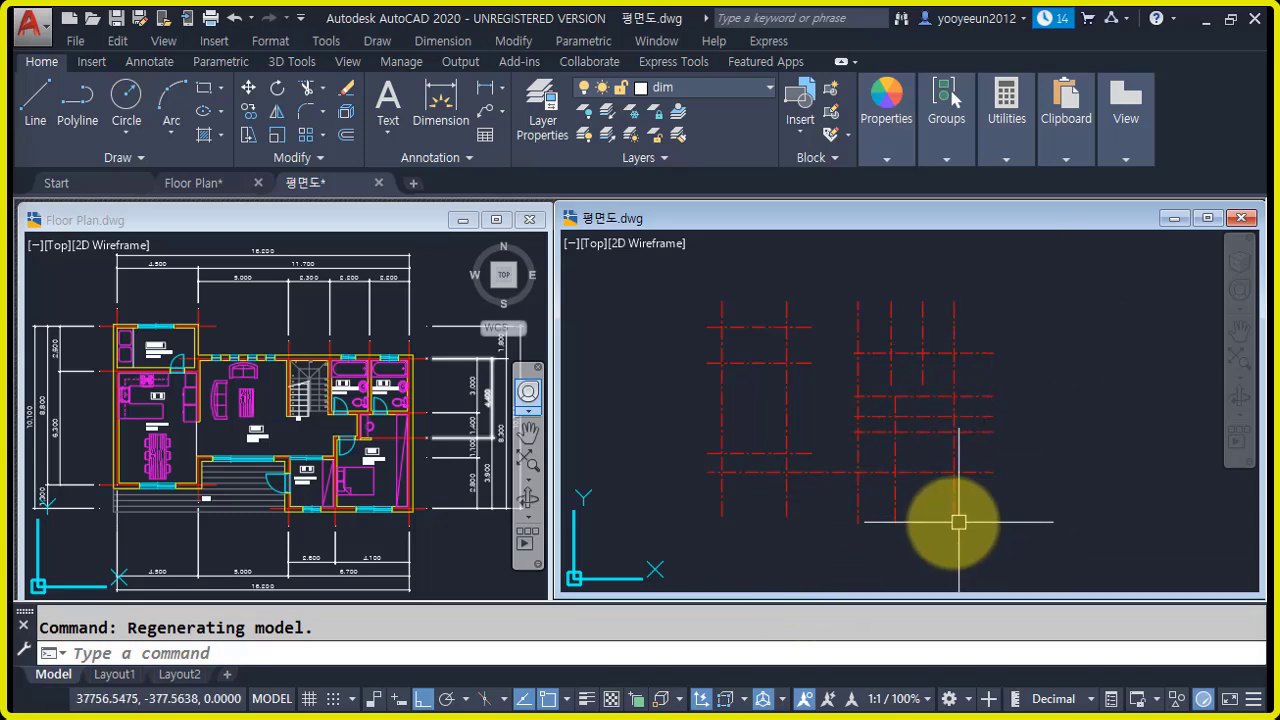
type("l")
key("Return")
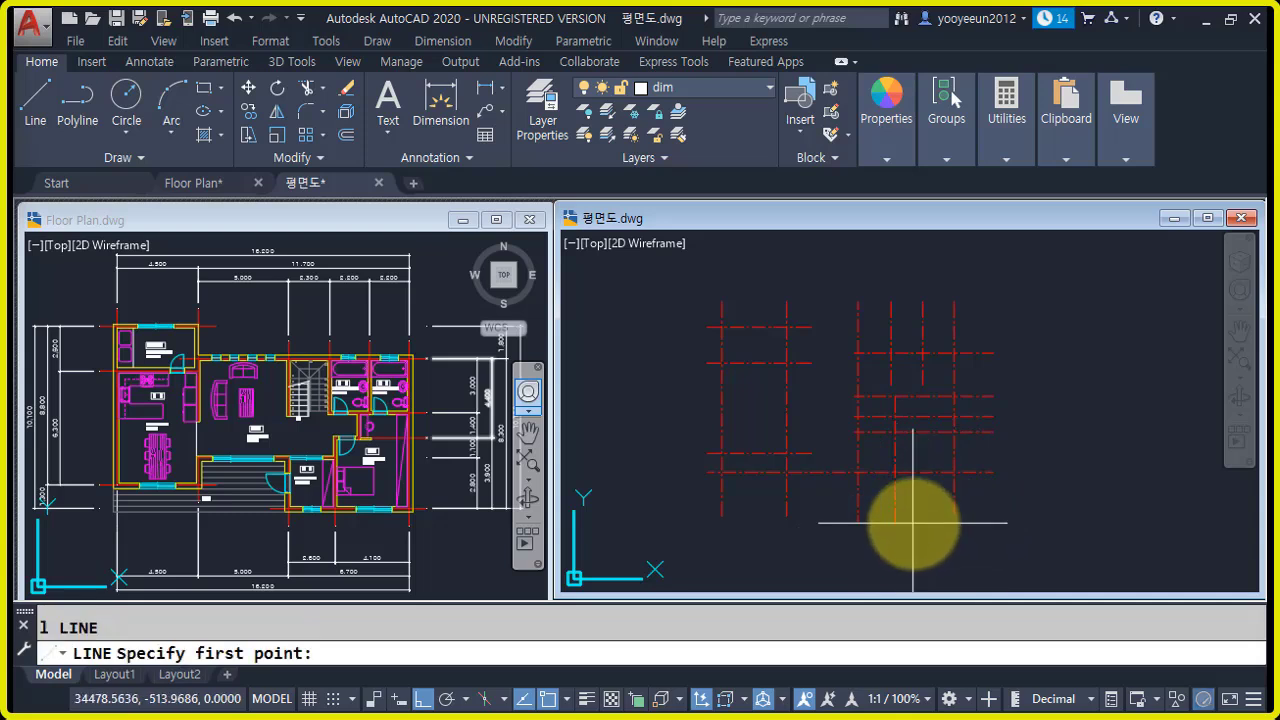
left_click(707, 325)
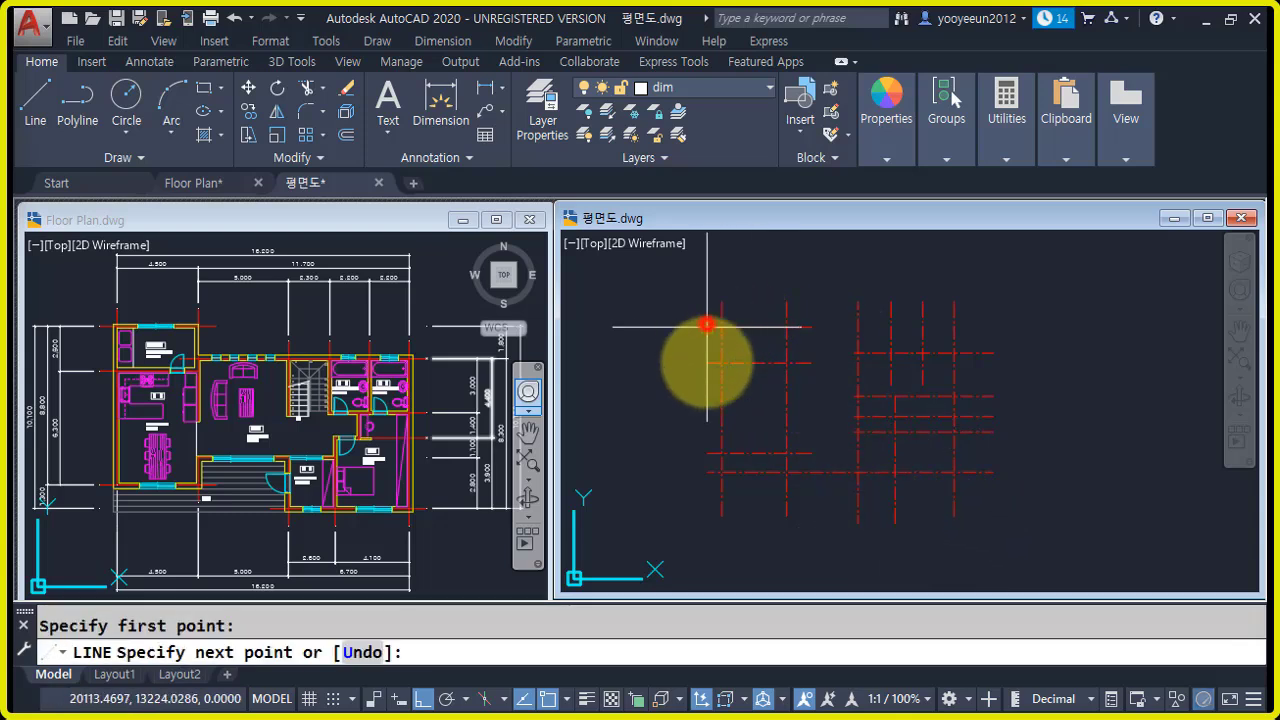
key("Escape")
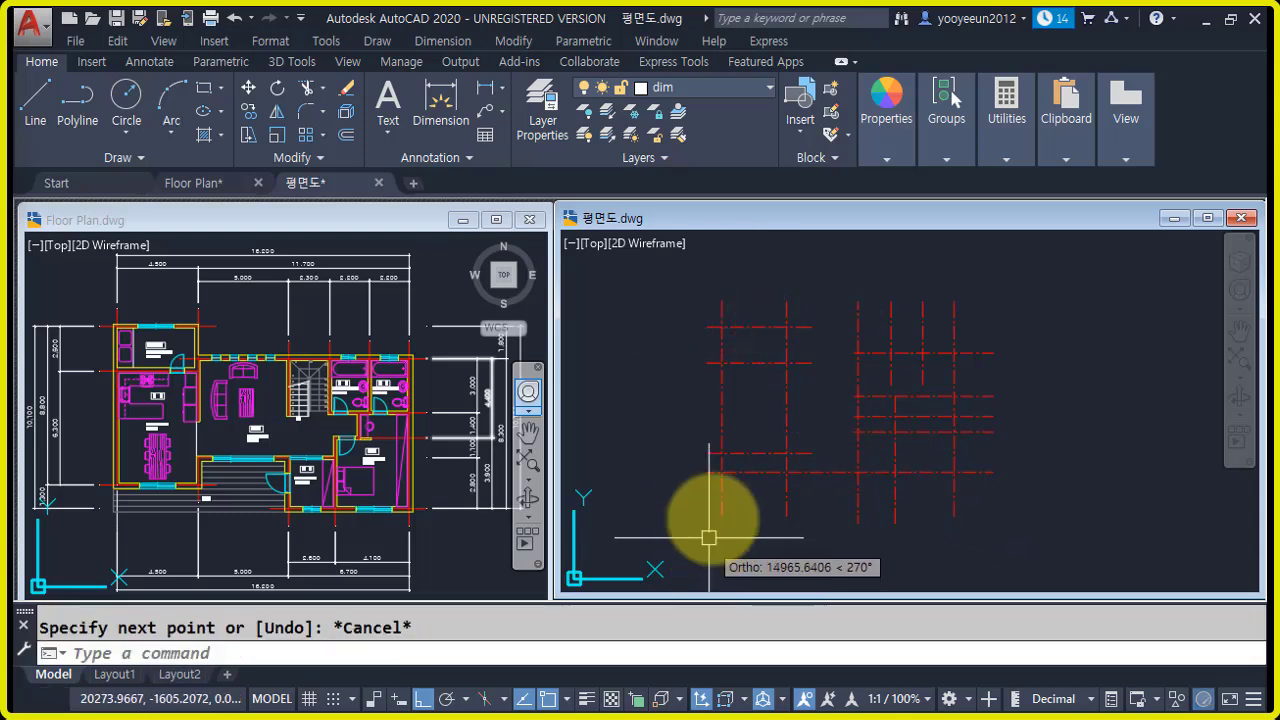
key("Return")
left_click(720, 300)
key("Escape")
key("Return")
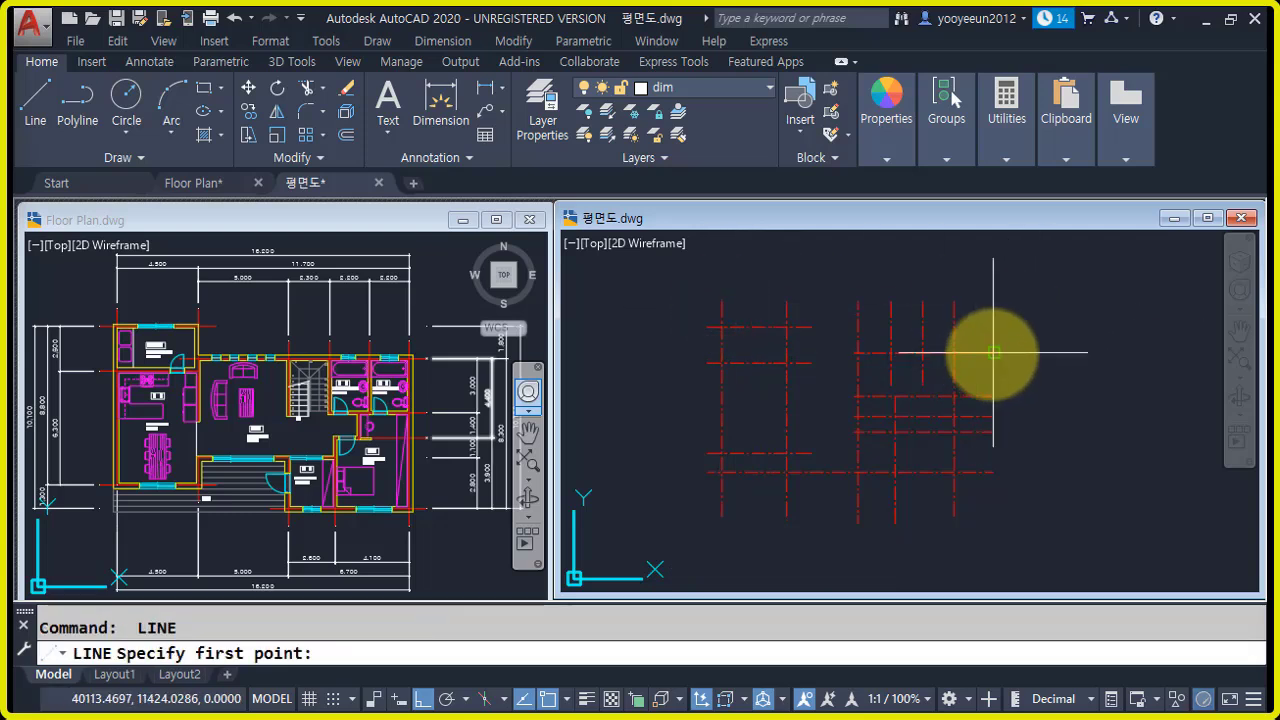
left_click(993, 352)
key("Escape")
key("Return")
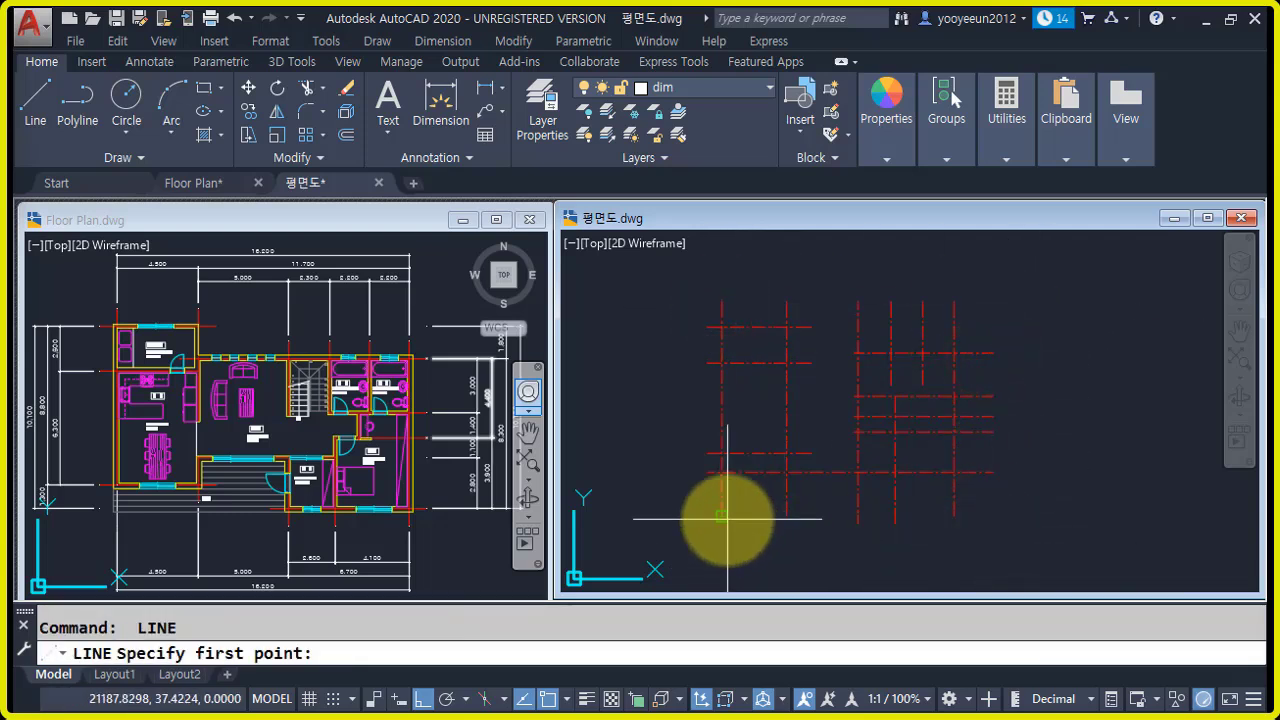
left_click(722, 517)
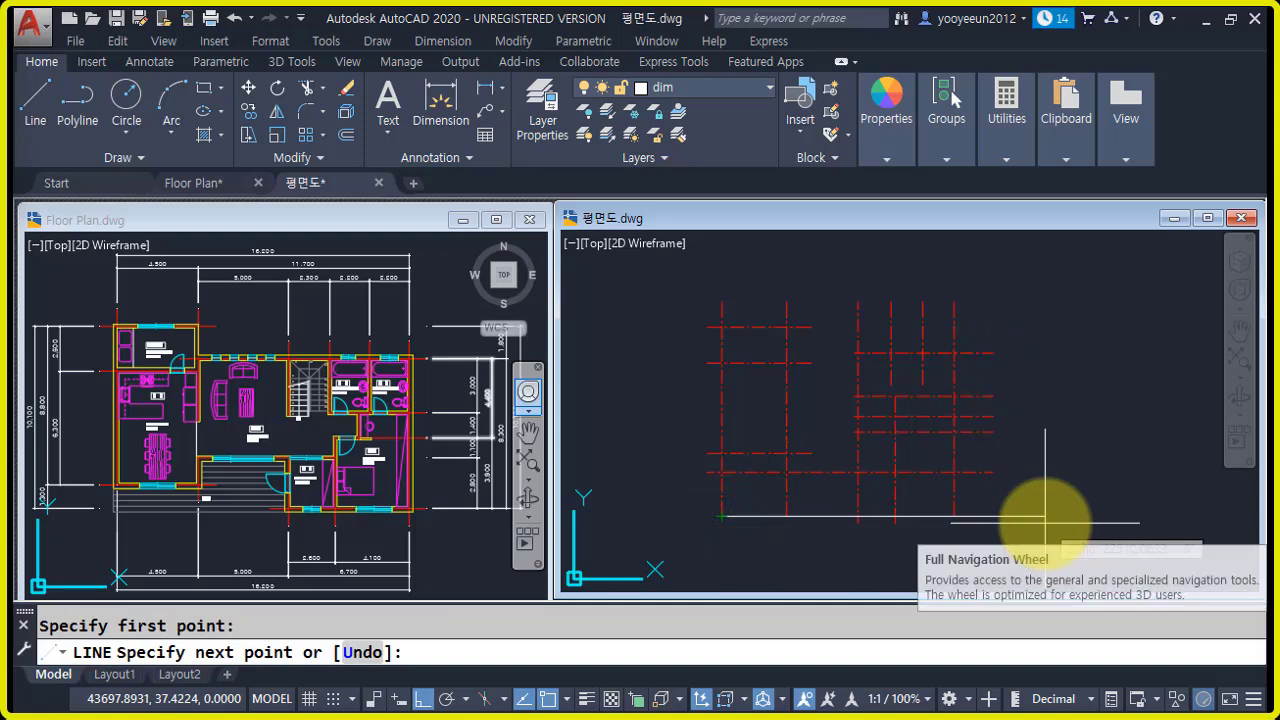
key("Escape")
- Draw a horizontal helper line across all vertical centerlines, slightly above their lower ends and extending past both sides of the grid
key("Return")
left_click(690, 503)
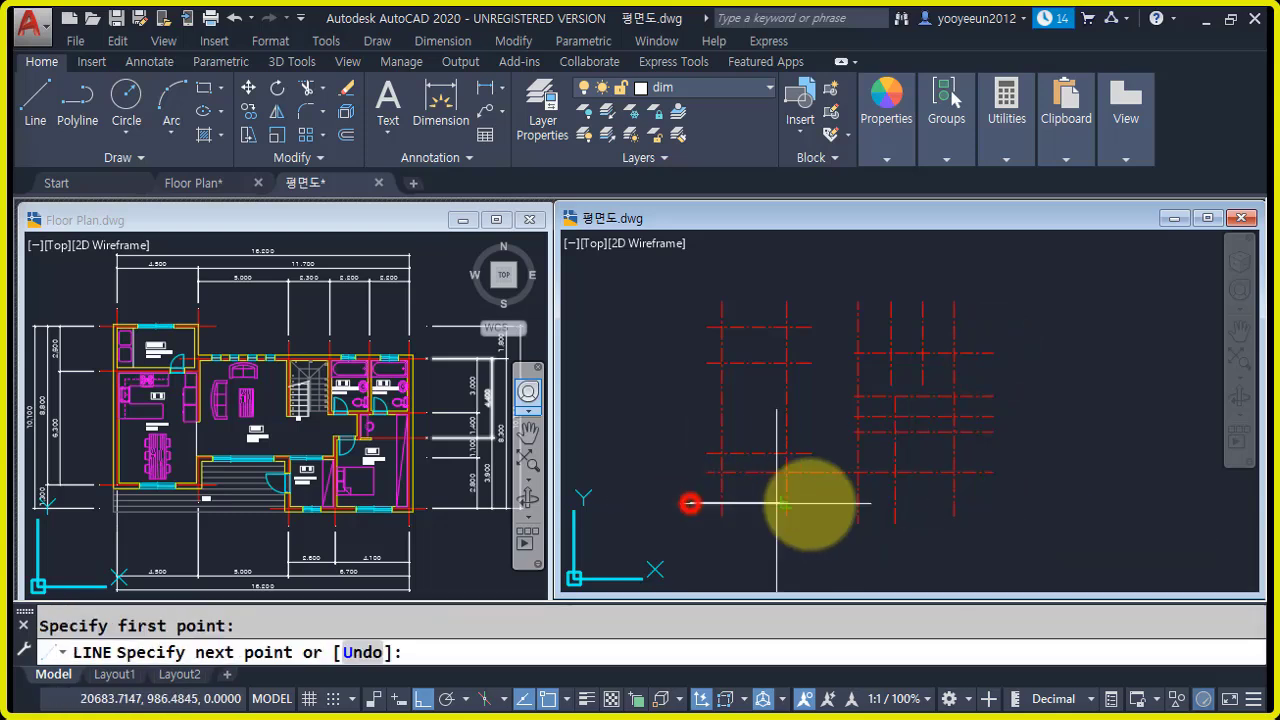
left_click(1010, 503)
key("Return")
- Trim the vertical centerlines below the horizontal helper line so their lower ends align
type("tr")
key("Return")
left_click(910, 519)
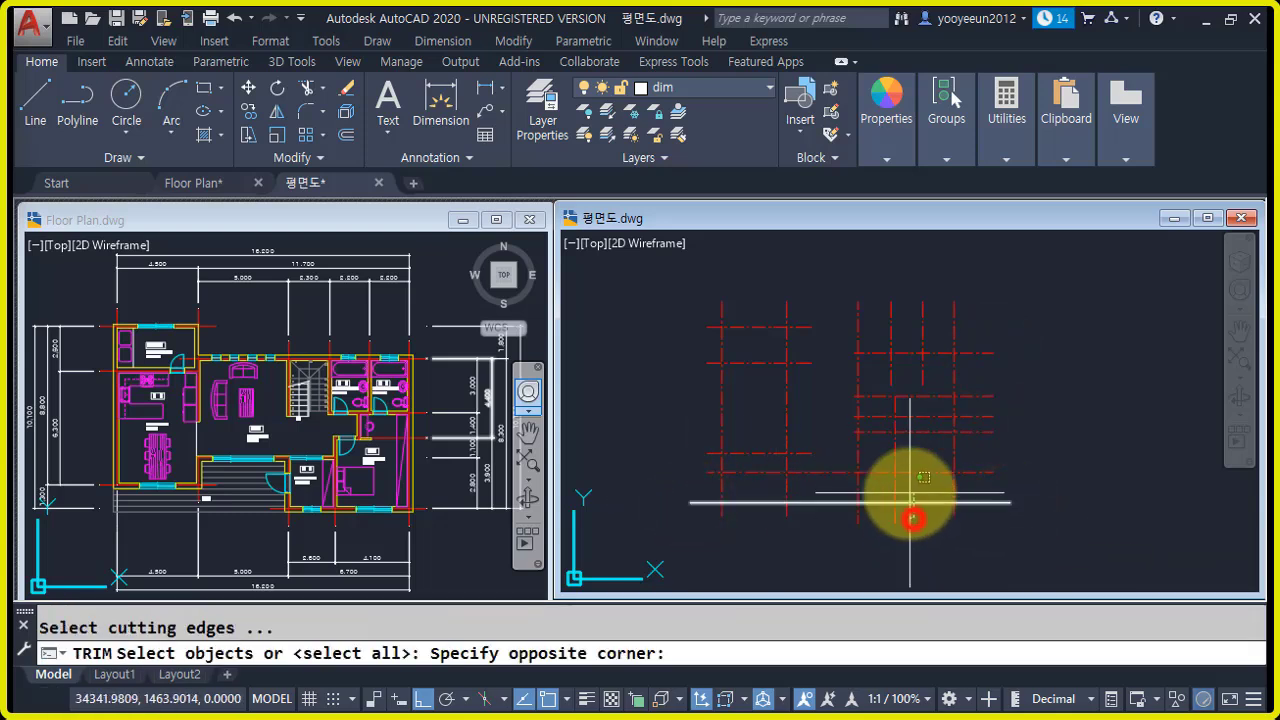
left_click(909, 496)
key("Return")
left_click(1007, 553)
left_click(699, 510)
key("Return")
- Erase the horizontal helper line below the centerline grid
left_click(706, 502)
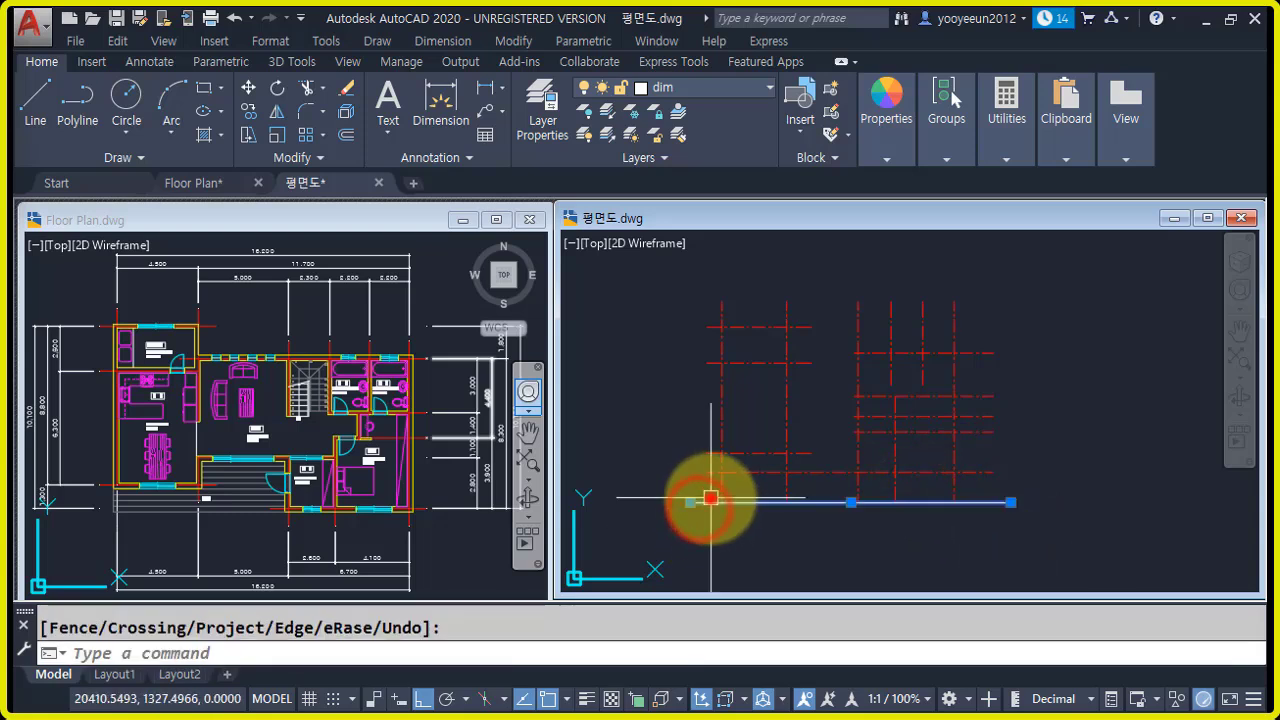
type("e")
key("Return")
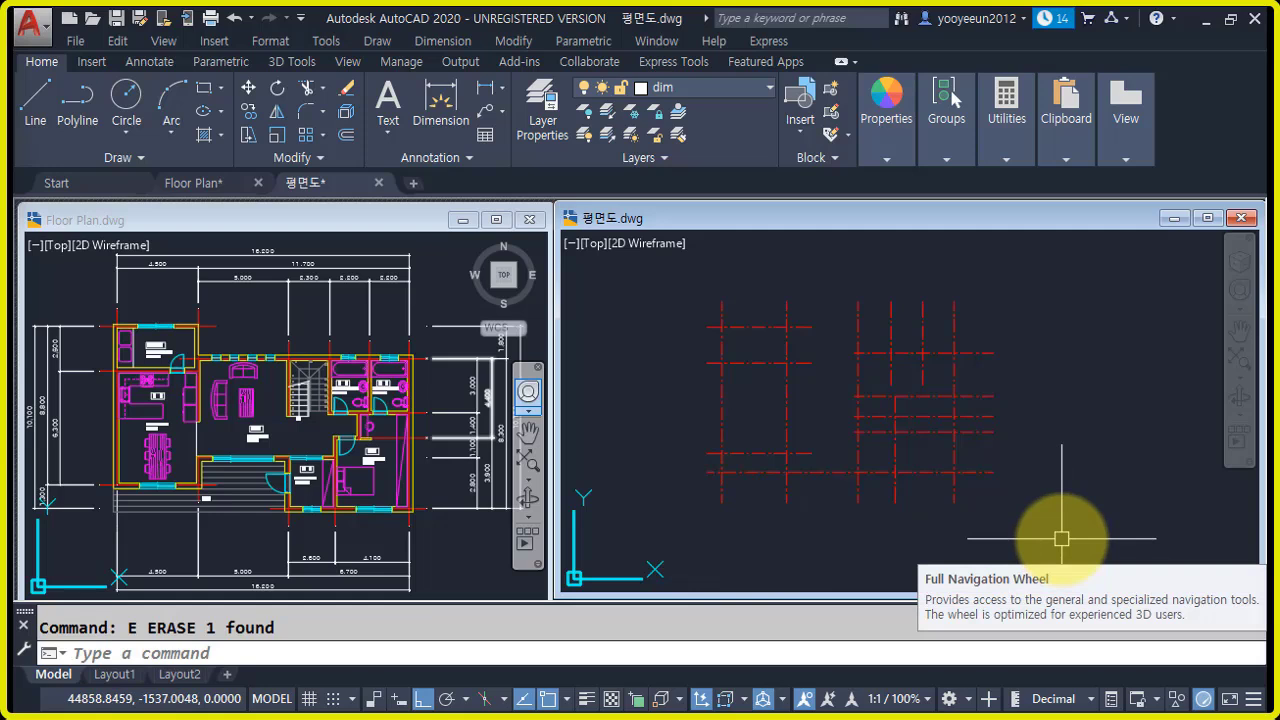
- Add a linear dimension between the upper ends of the two leftmost vertical centerlines, placing its dimension line about 2900 above them
middle_click_drag(810, 378, 797, 465)
scroll(796, 455, "up", 2)
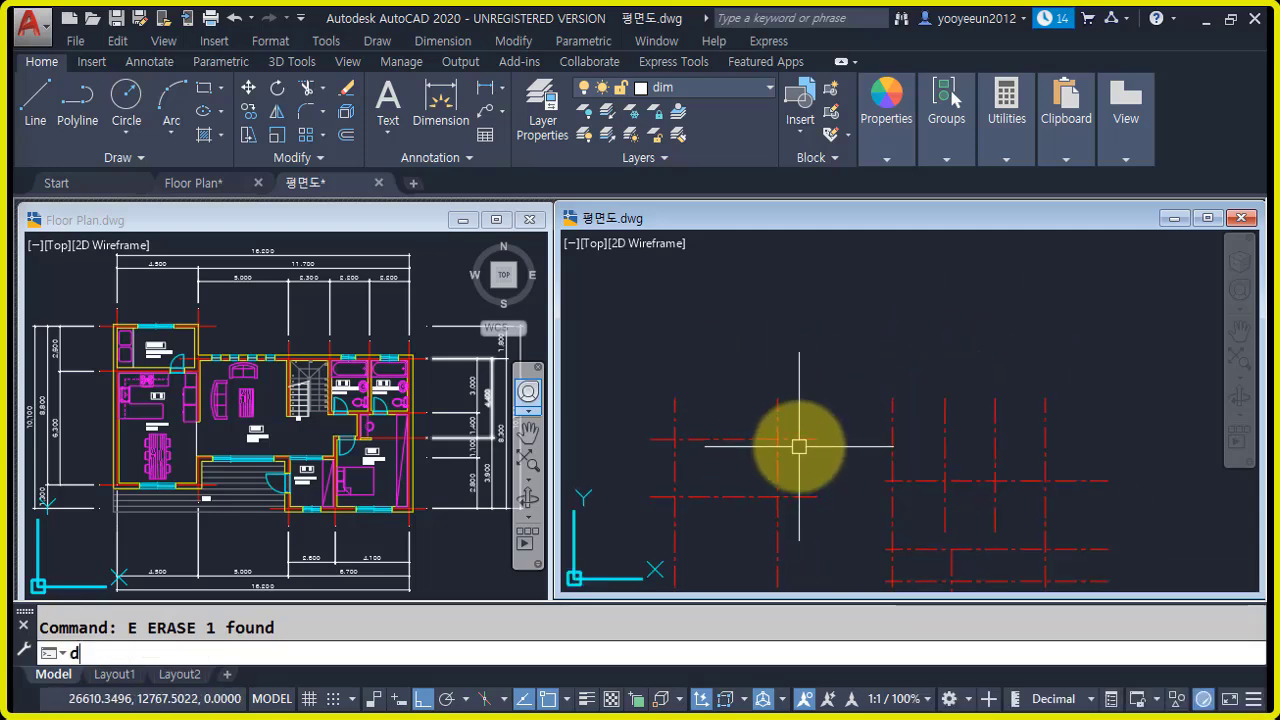
key("Return")
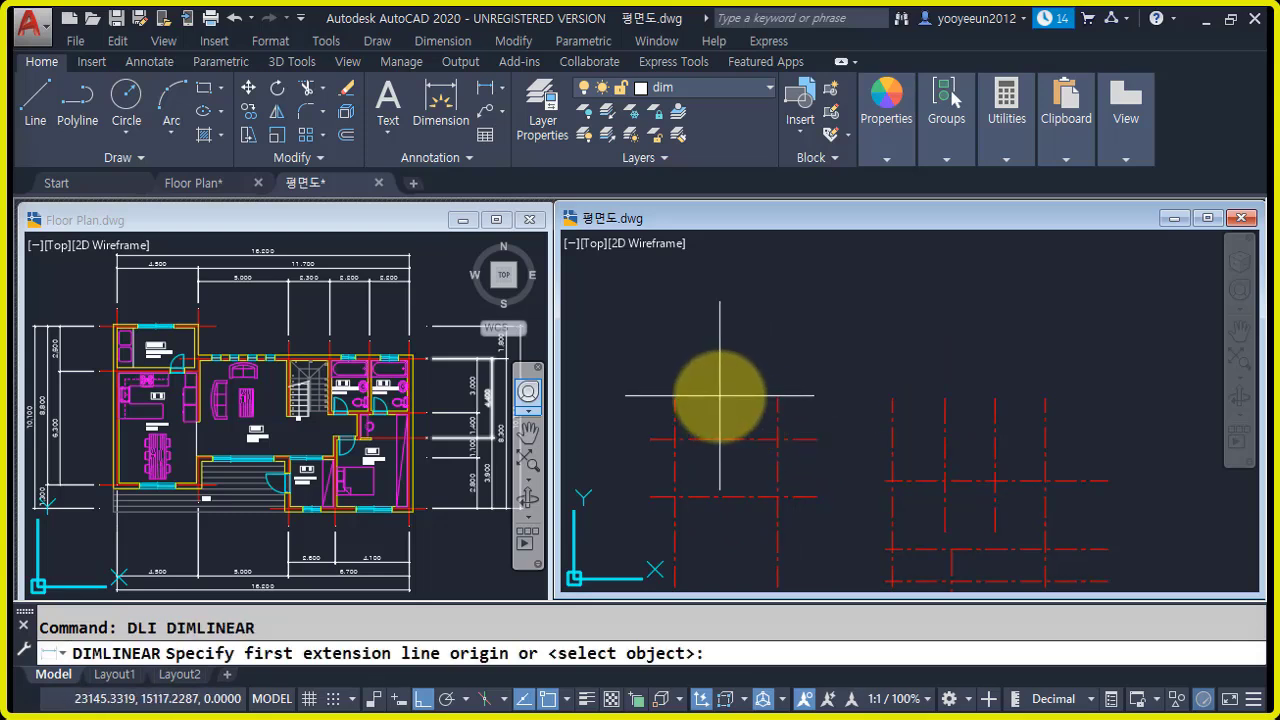
middle_click_drag(793, 430, 790, 449)
left_click(672, 416)
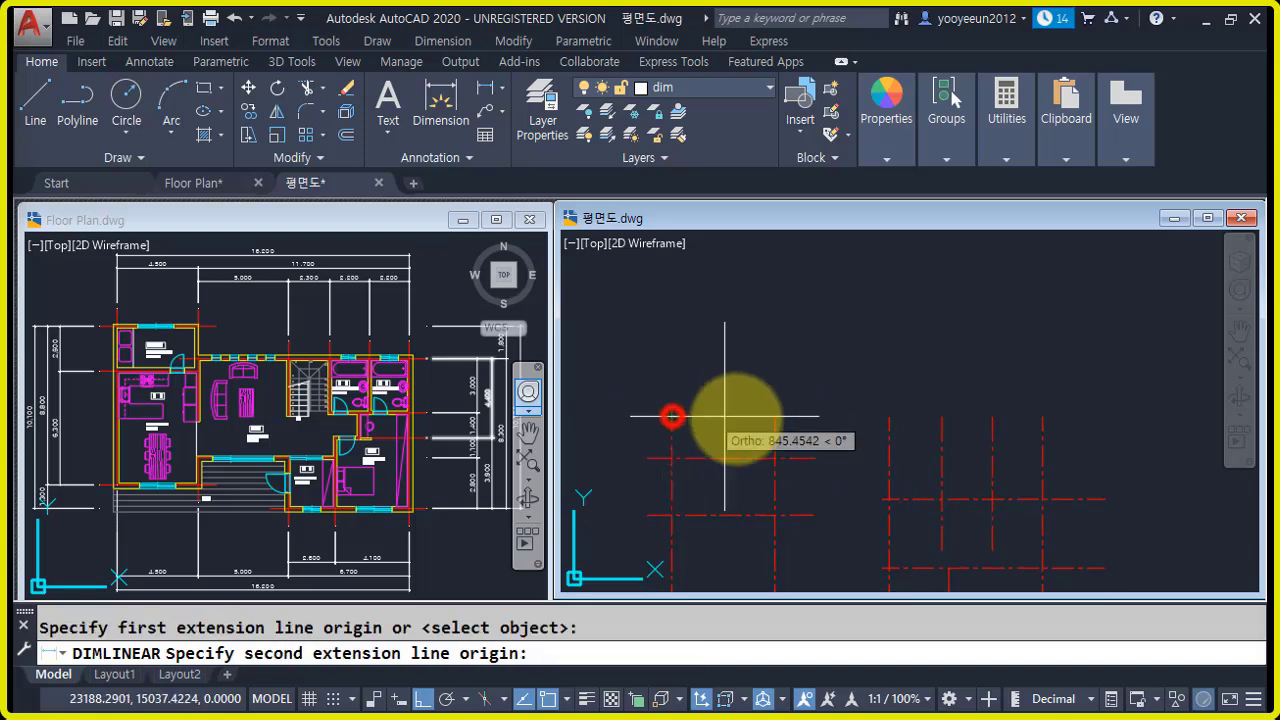
left_click(775, 417)
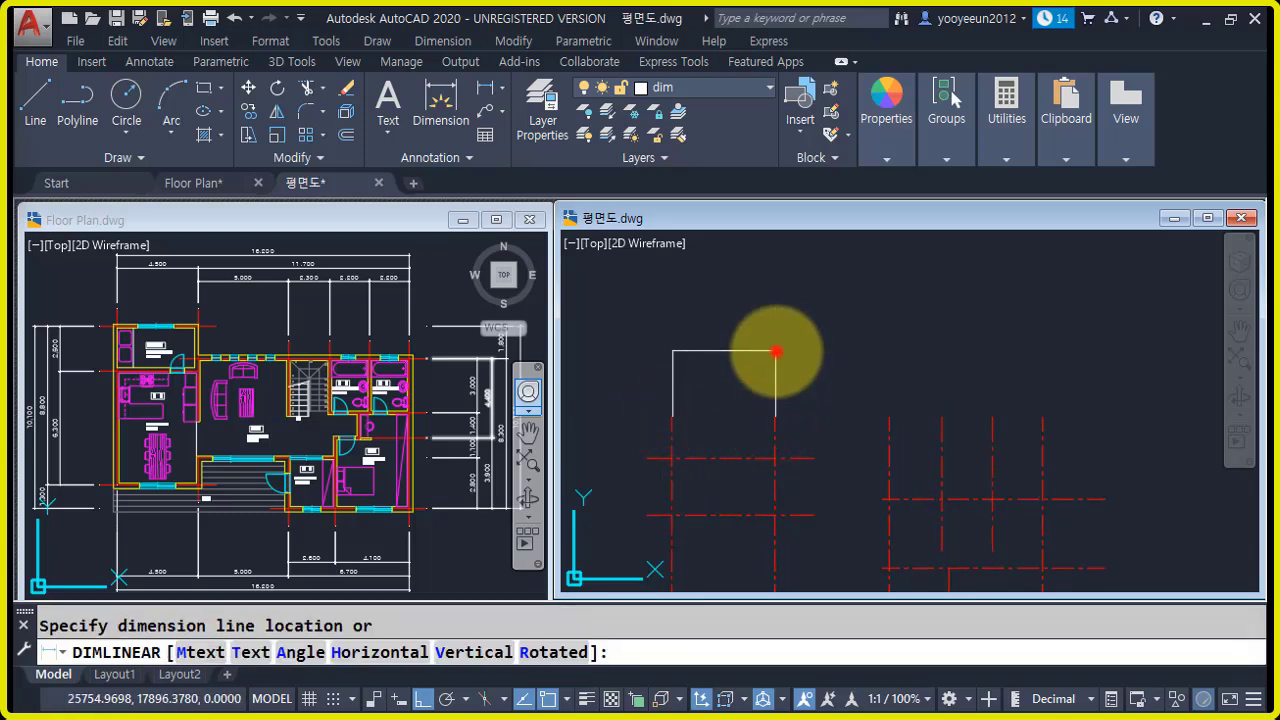
left_click(776, 351)
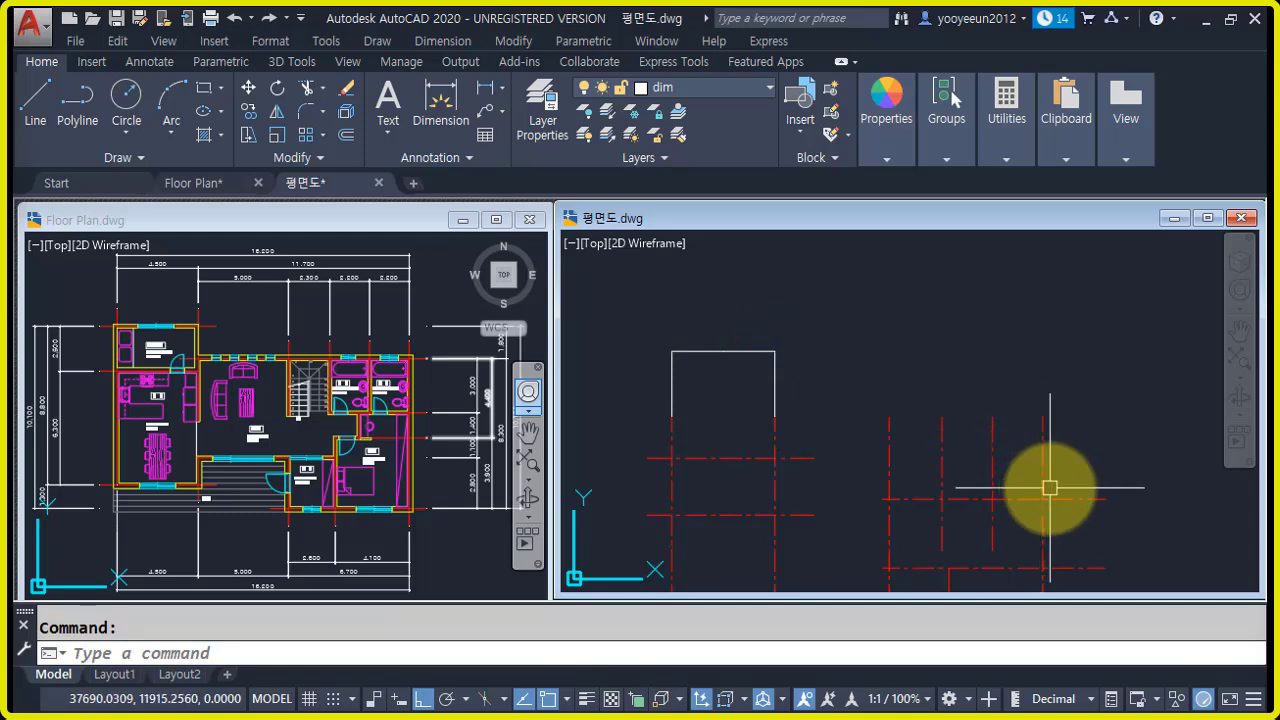
- Set the overall scale of the ISO-25 dimension style to 10 and inspect the new dimension above the grid
type("d")
key("Return")
left_click(844, 326)
left_click(553, 120)
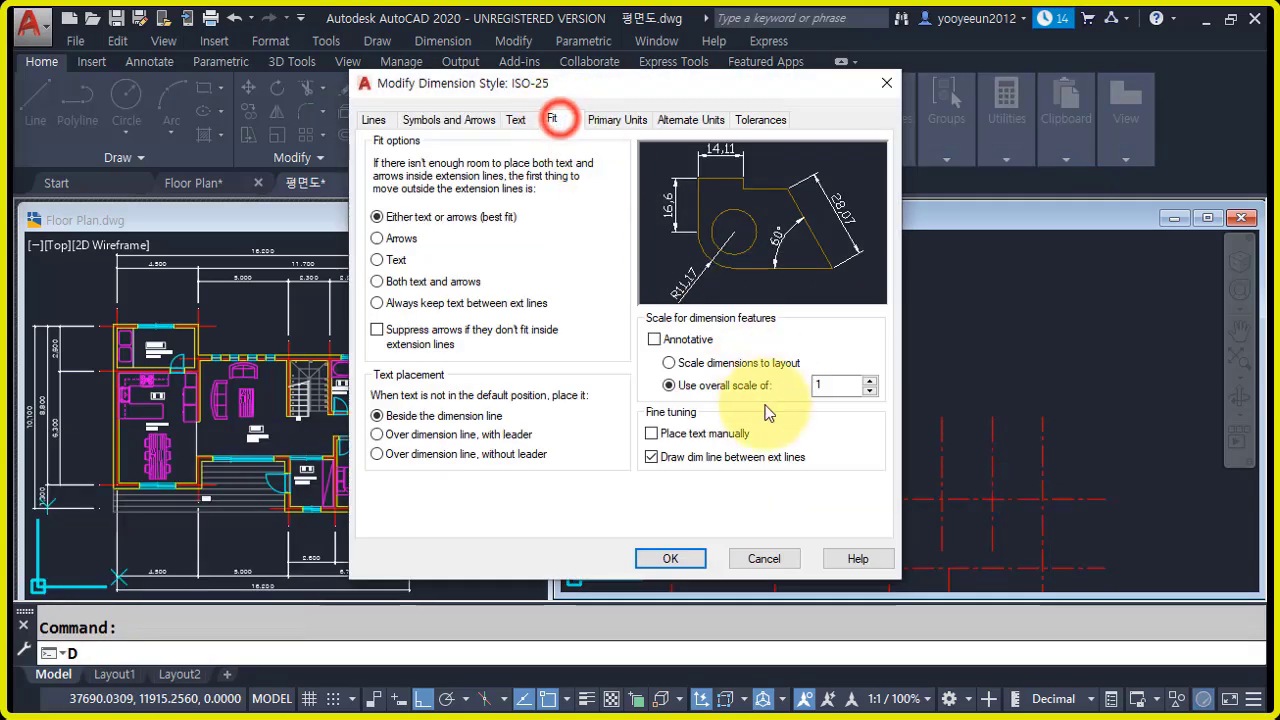
double_click(838, 386)
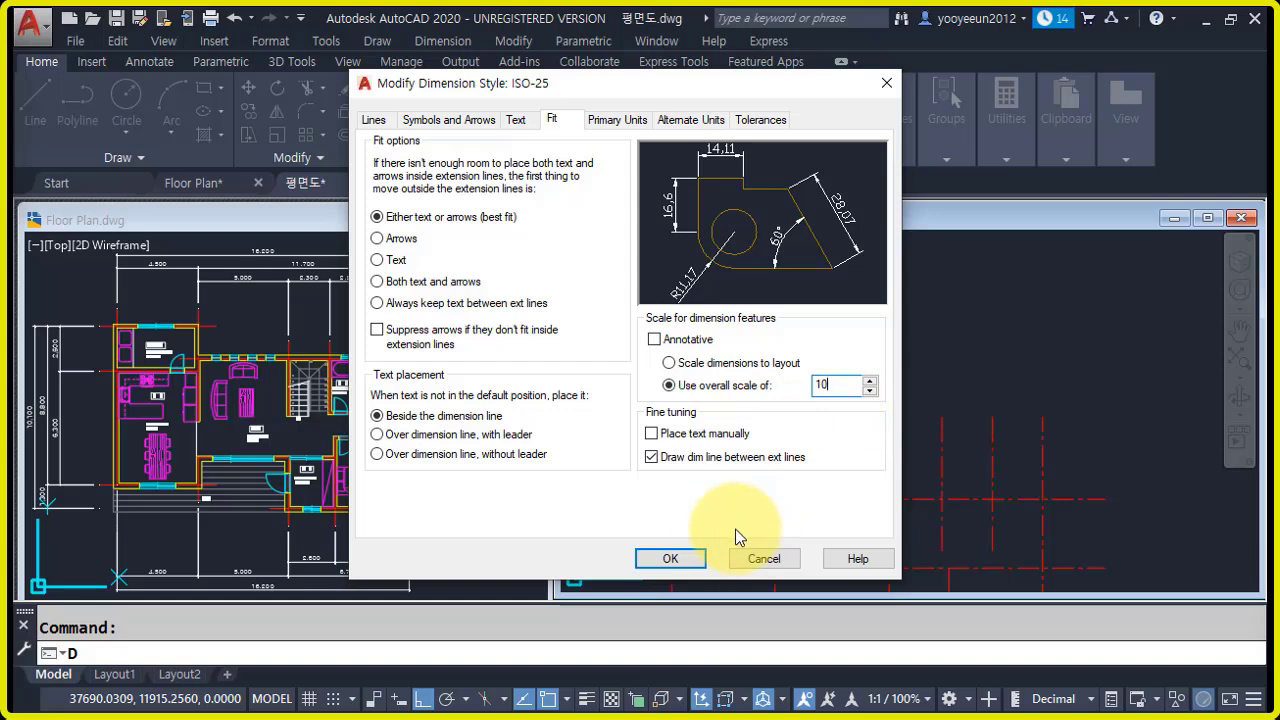
left_click(689, 559)
left_click(766, 518)
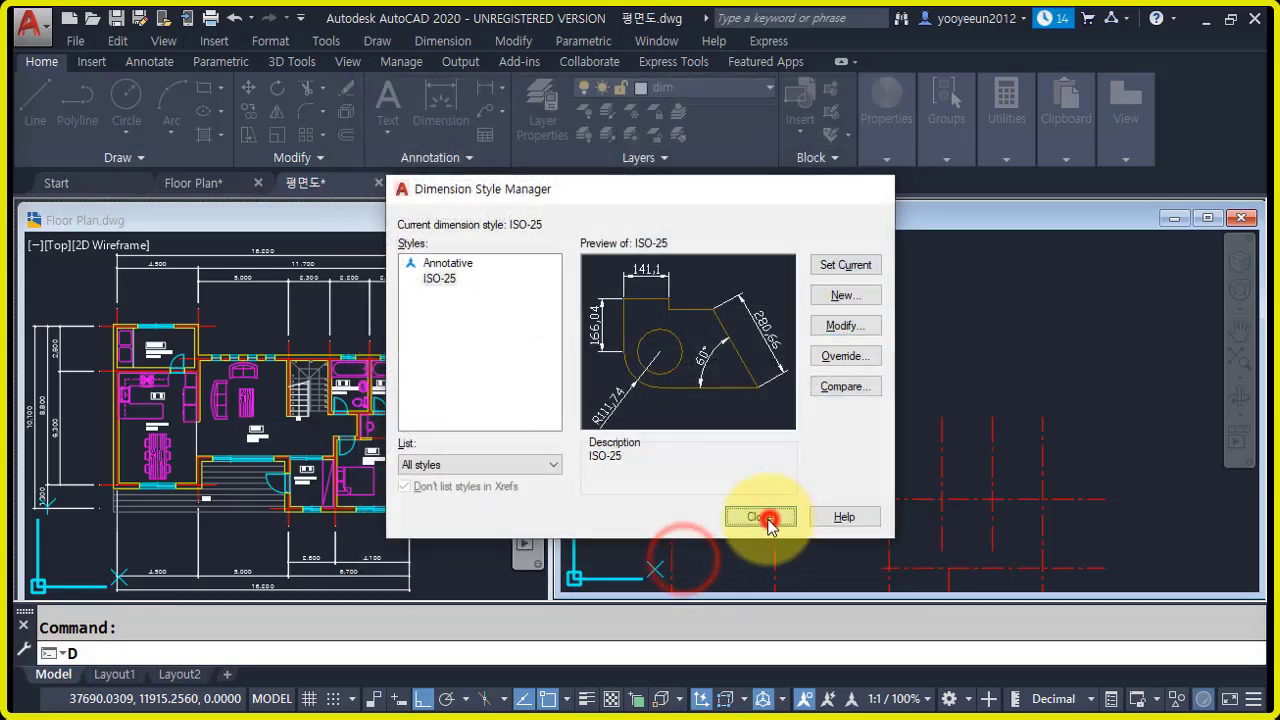
left_click(619, 316)
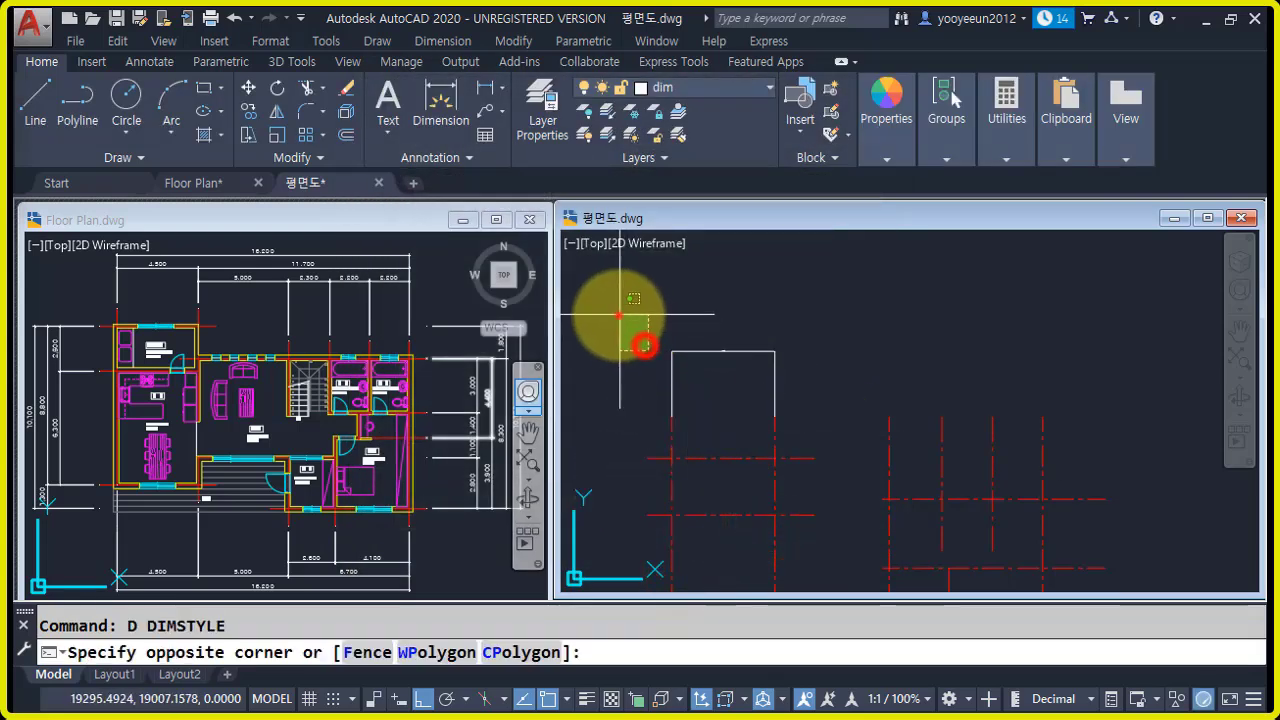
scroll(723, 394, "up", 3)
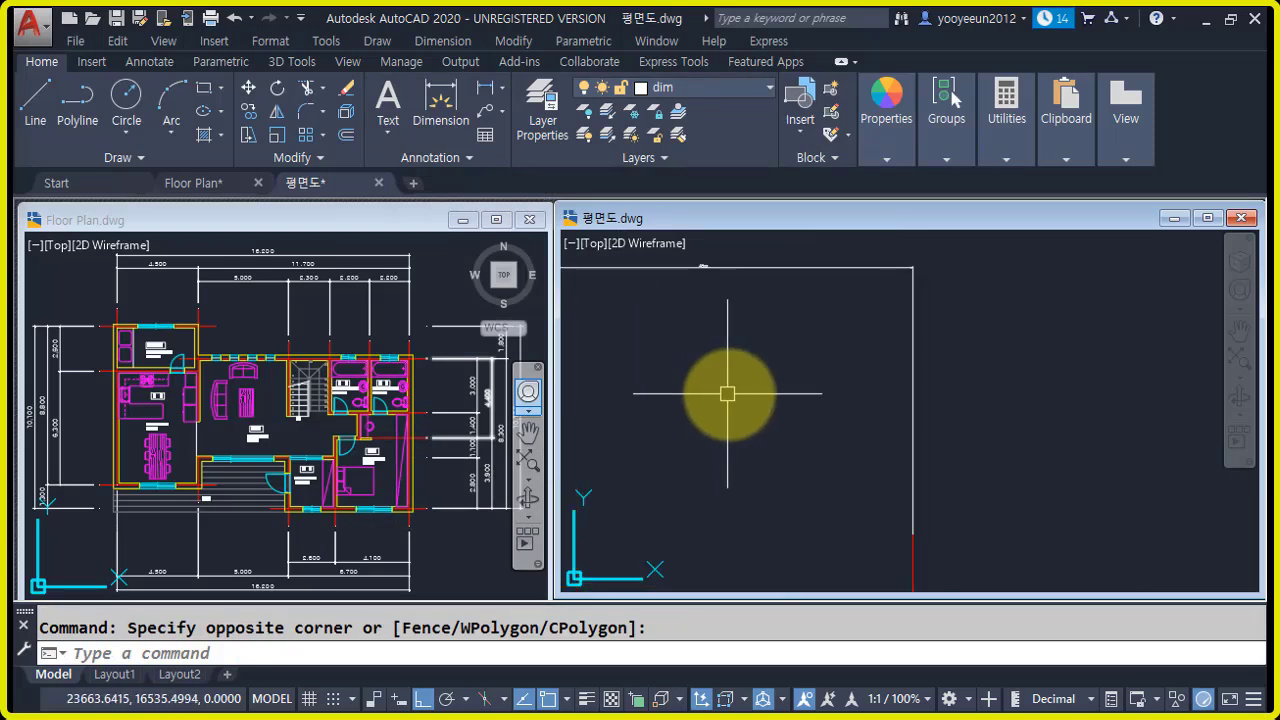
scroll(733, 394, "down", 4)
- Set the overall scale of the ISO-25 dimension style to 20
key("space")
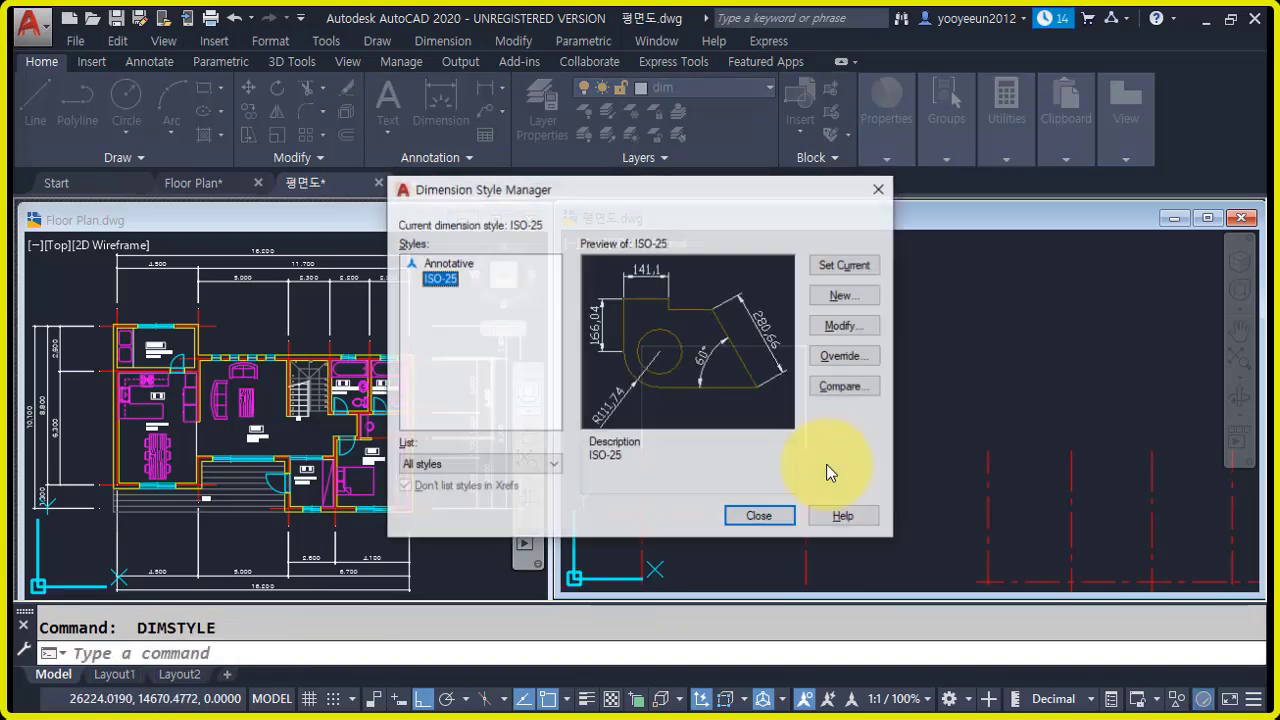
left_click(457, 329)
left_click(438, 278)
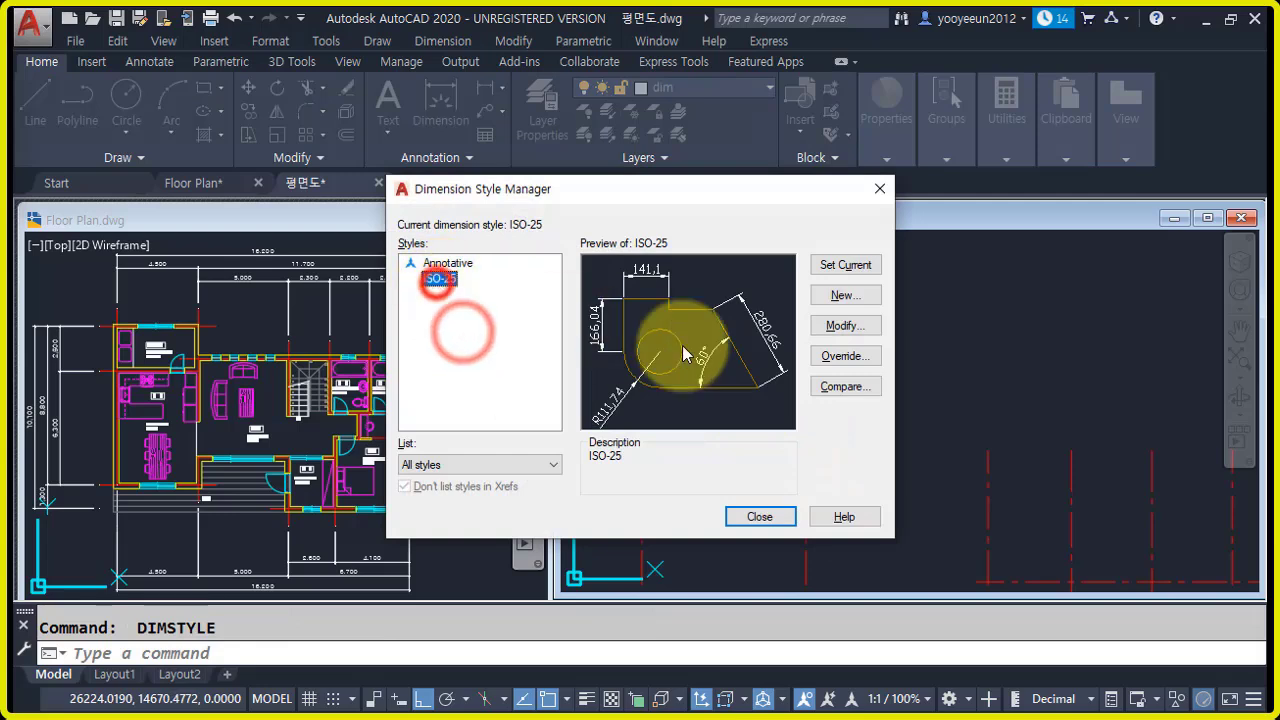
left_click(468, 318)
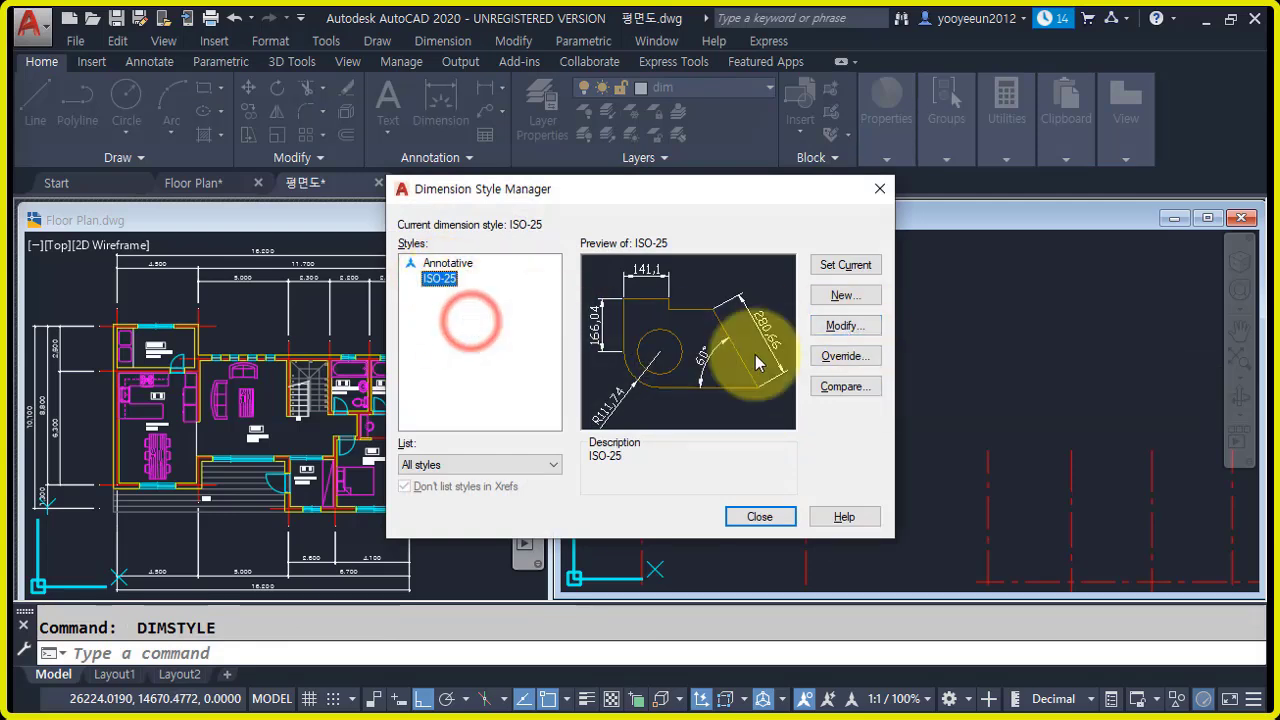
left_click(864, 330)
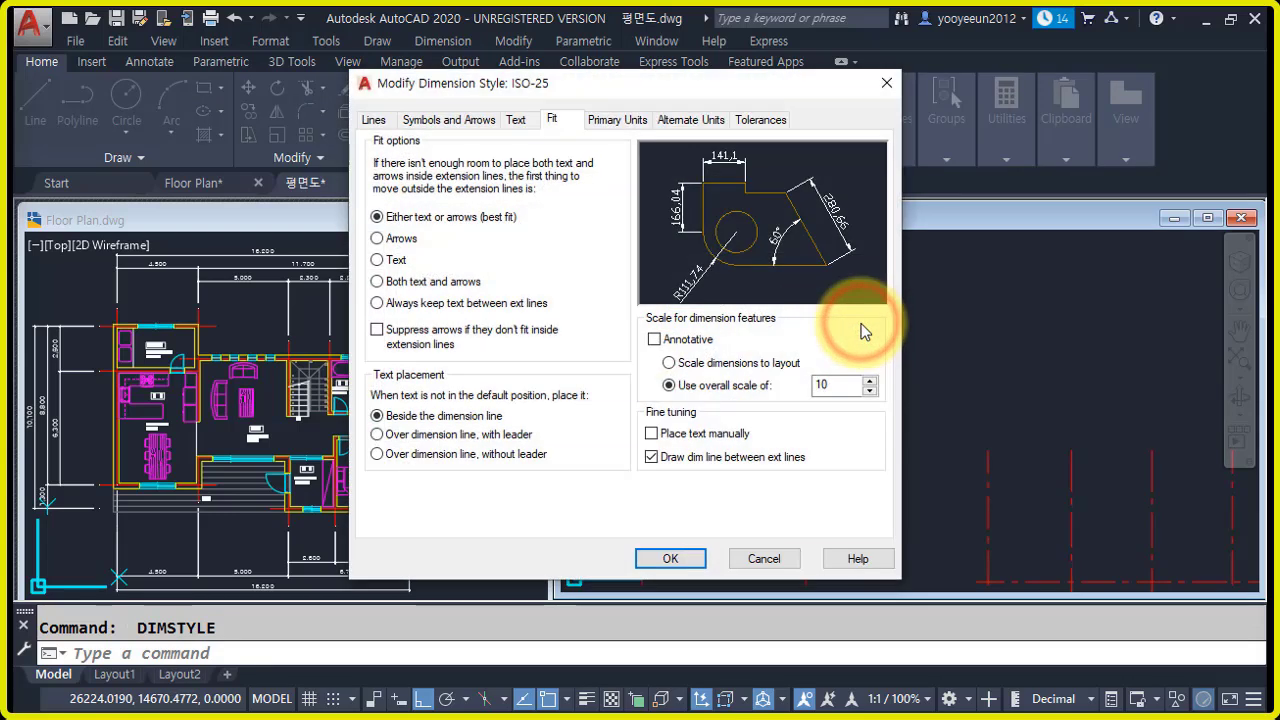
double_click(838, 385)
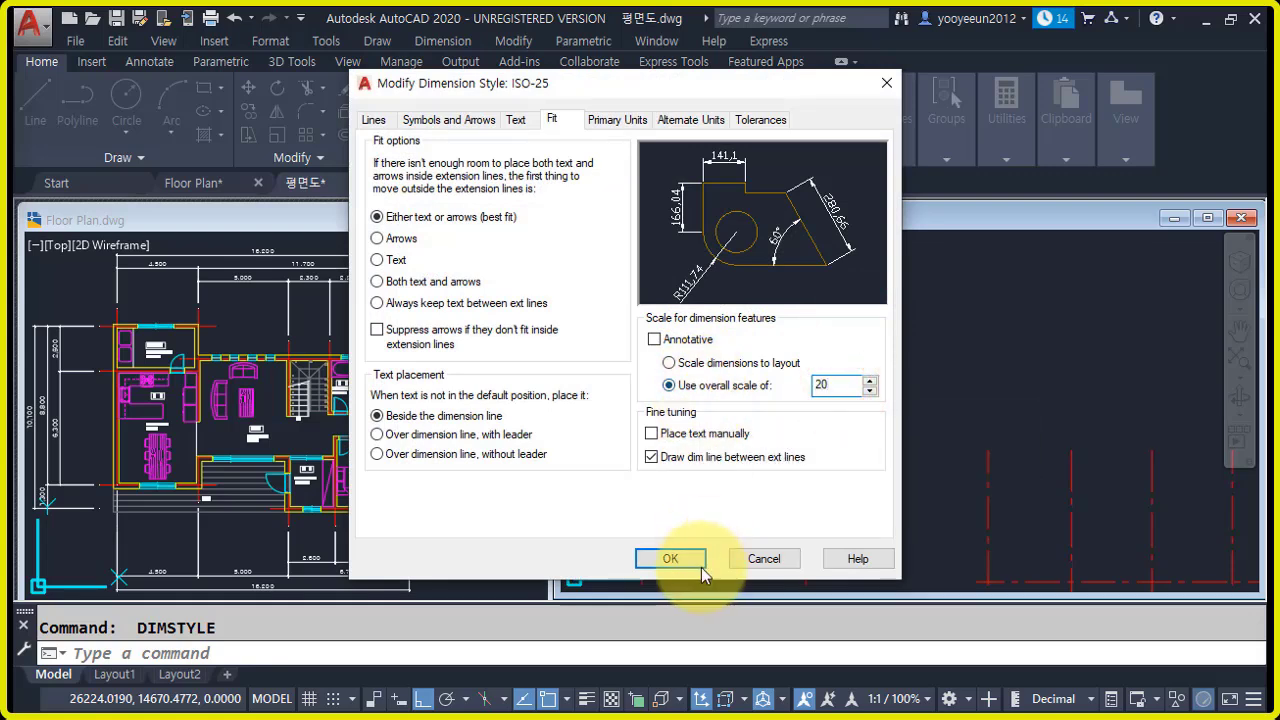
left_click(690, 560)
left_click(760, 515)
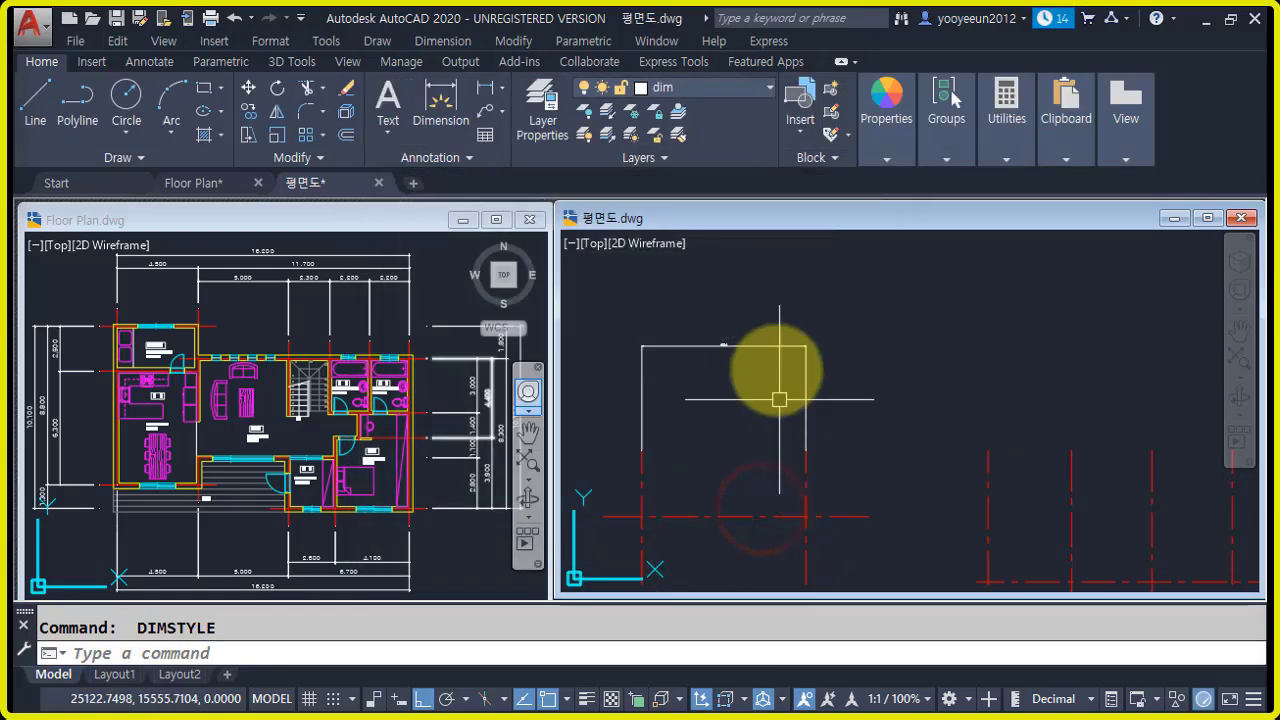
- Set the overall scale of the ISO-25 dimension style to 50
key("Return")
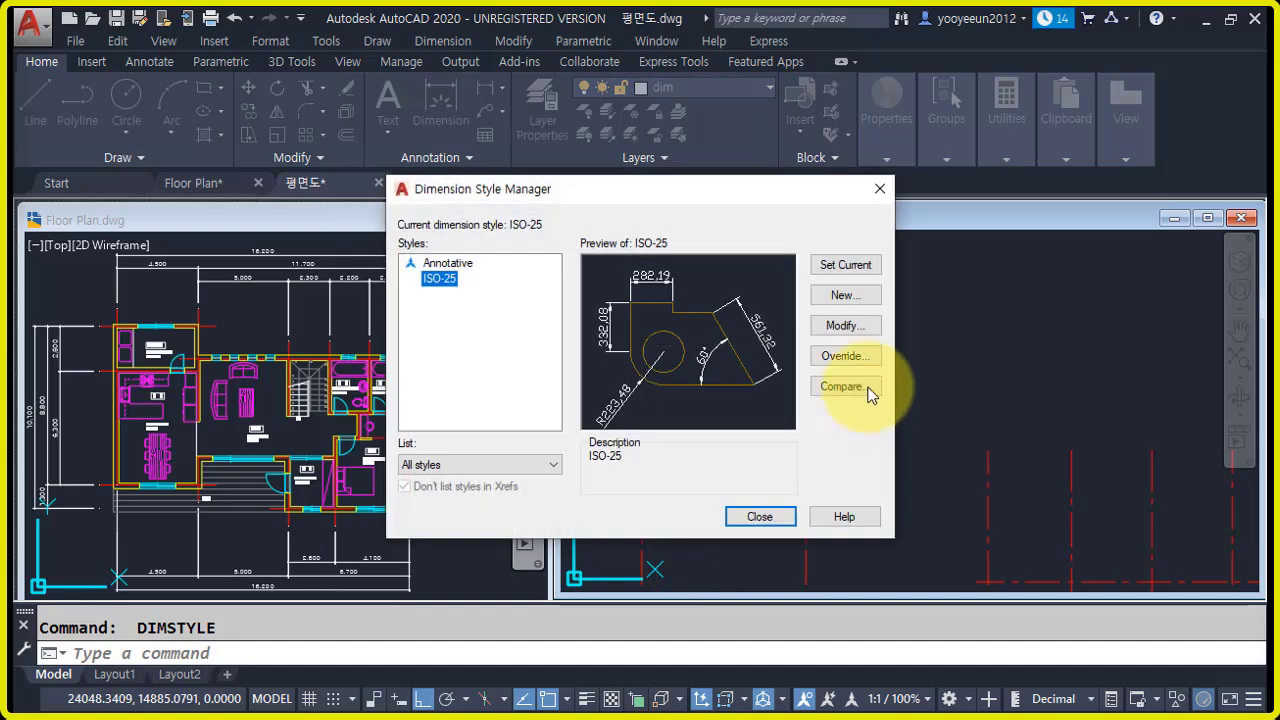
left_click(845, 325)
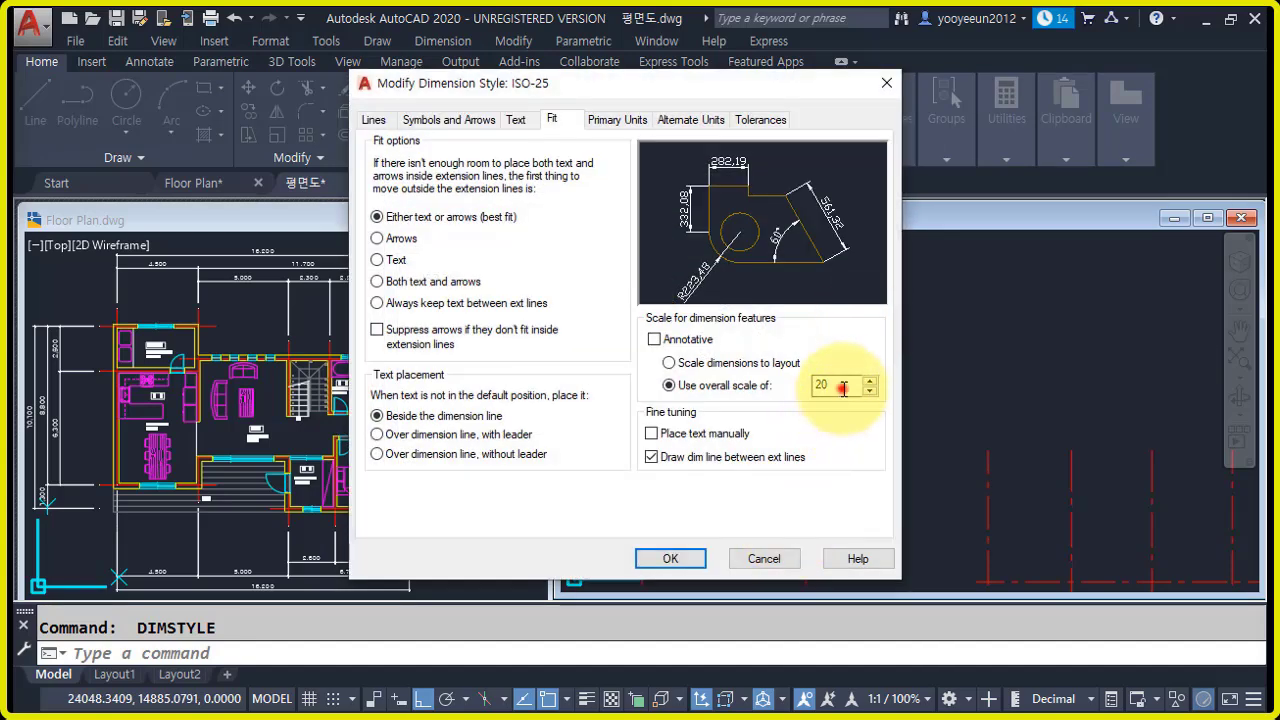
double_click(843, 387)
type("5")
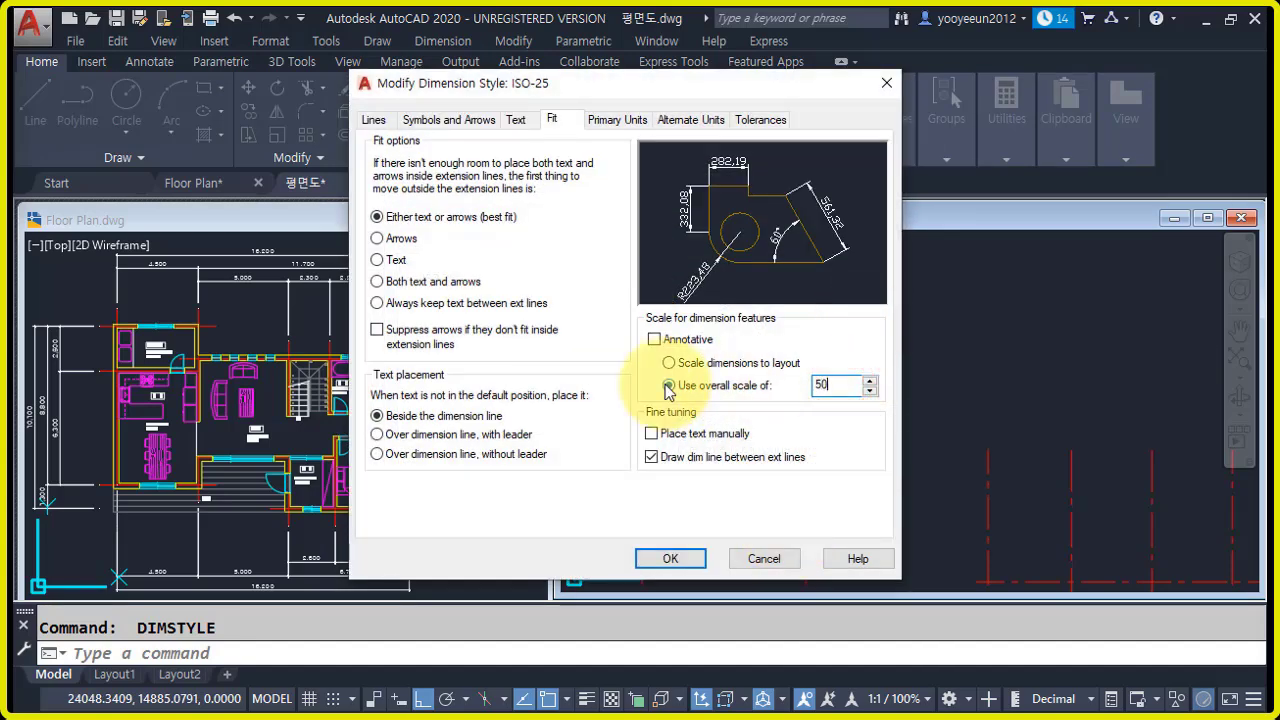
left_click(670, 558)
left_click(780, 520)
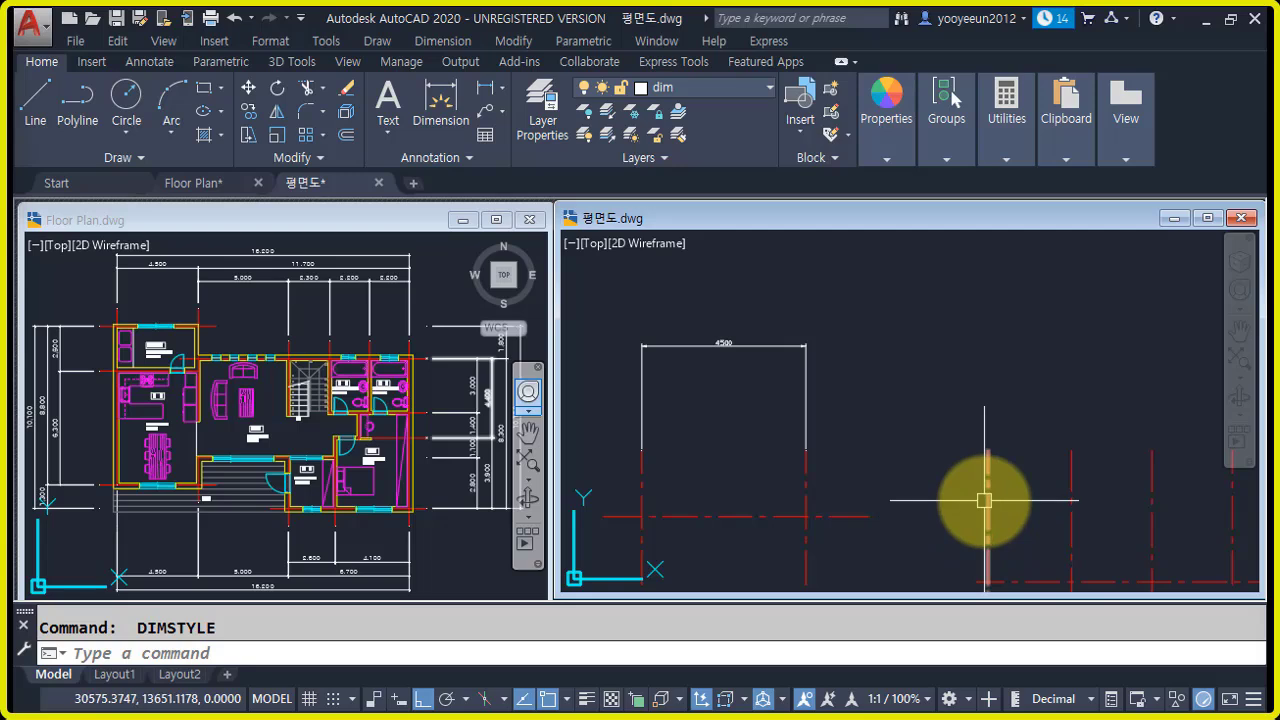
- Change the first and second arrowheads of the ISO-25 dimension style to Dot small
scroll(605, 340, "up", 4)
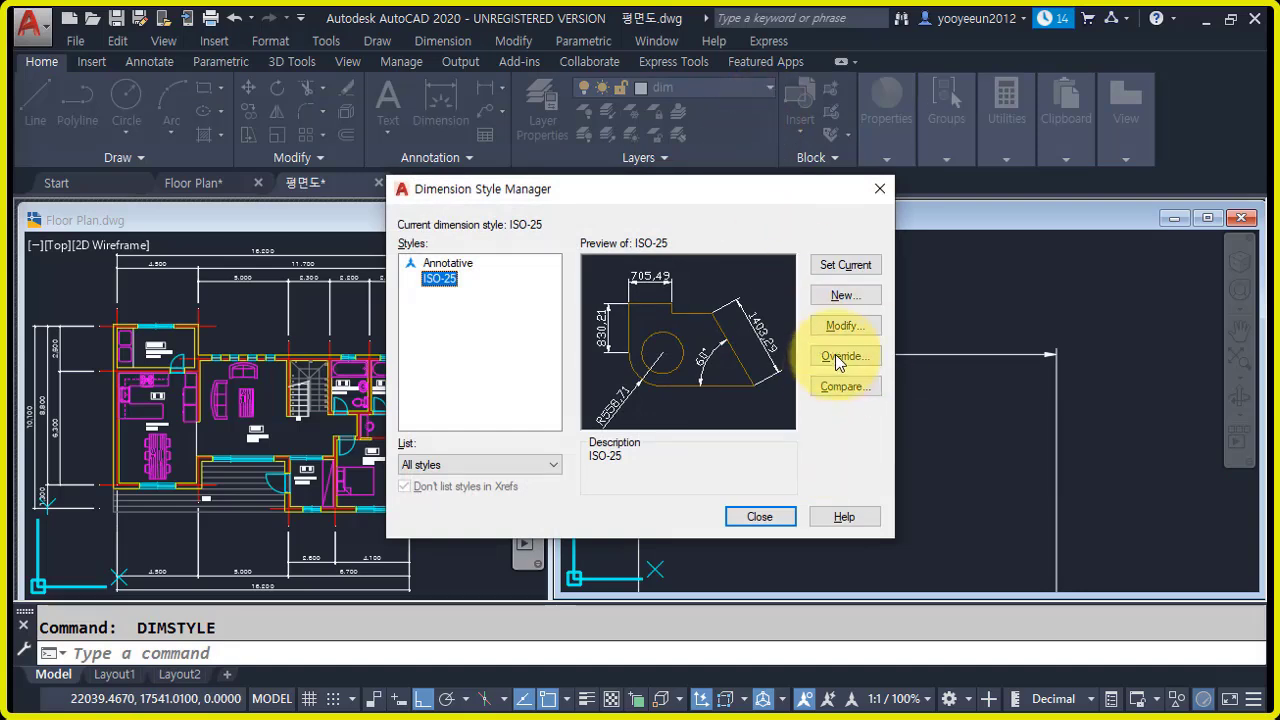
left_click(845, 325)
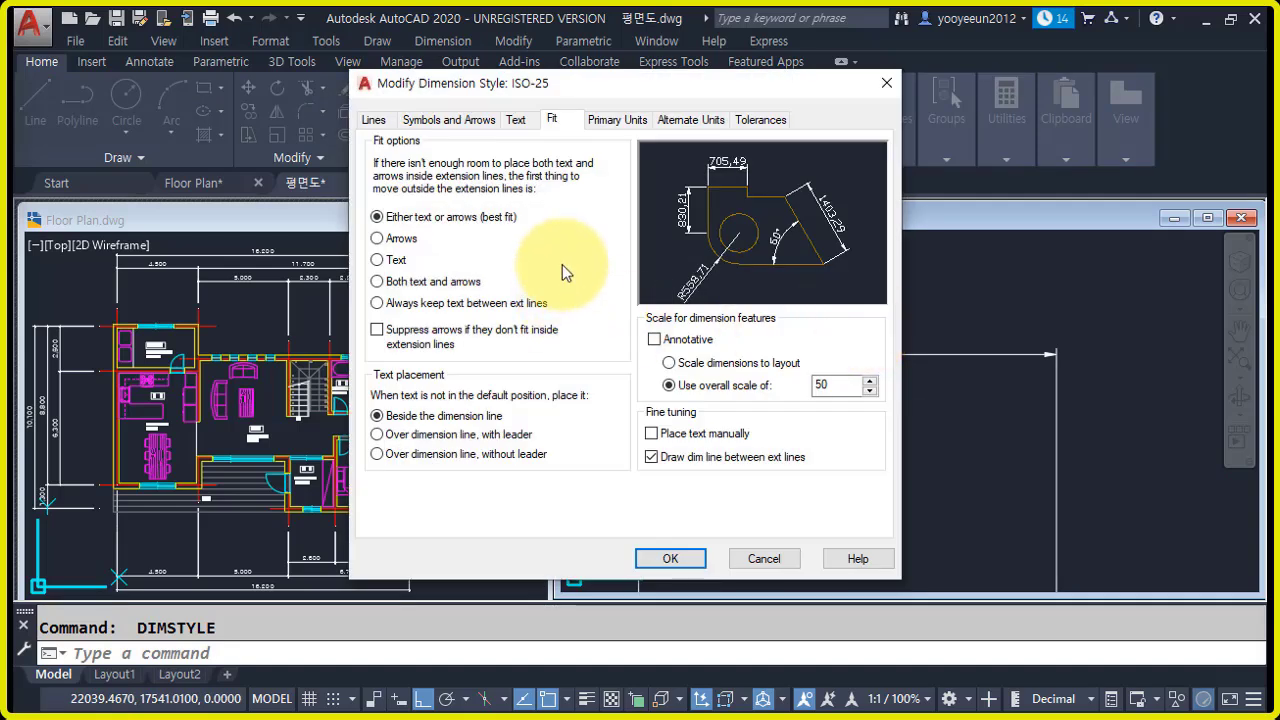
left_click(474, 121)
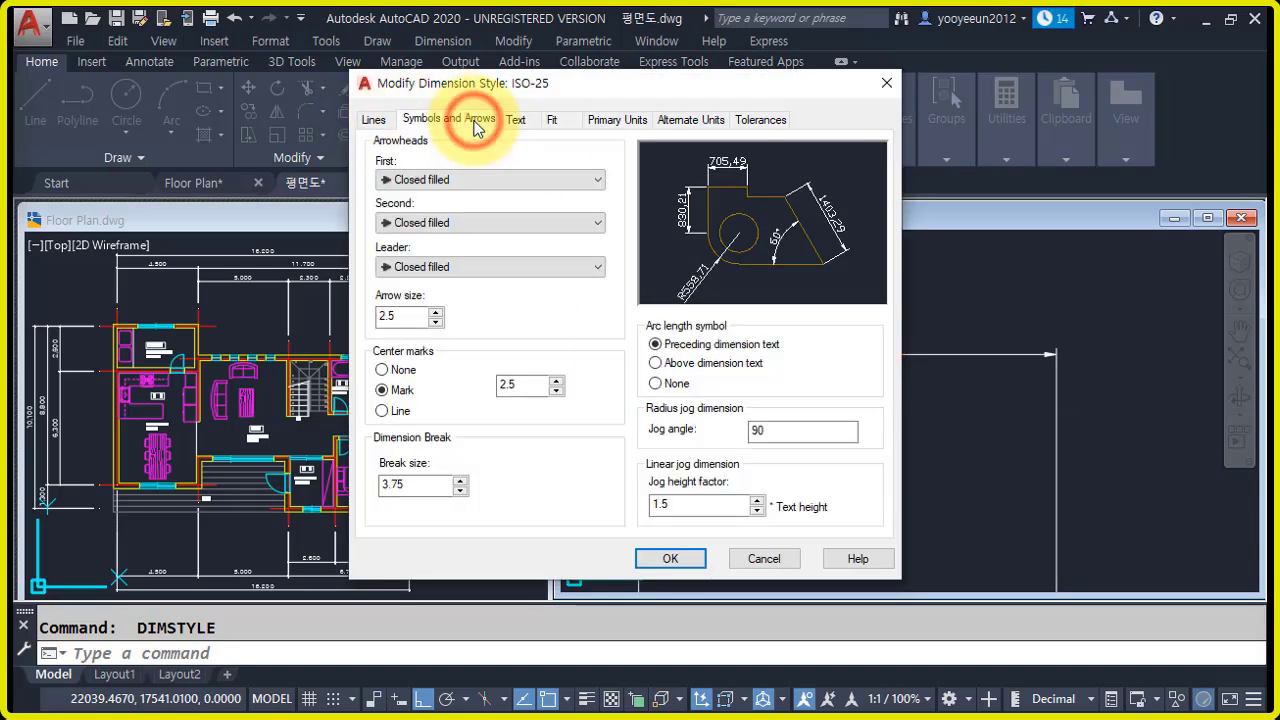
left_click(504, 179)
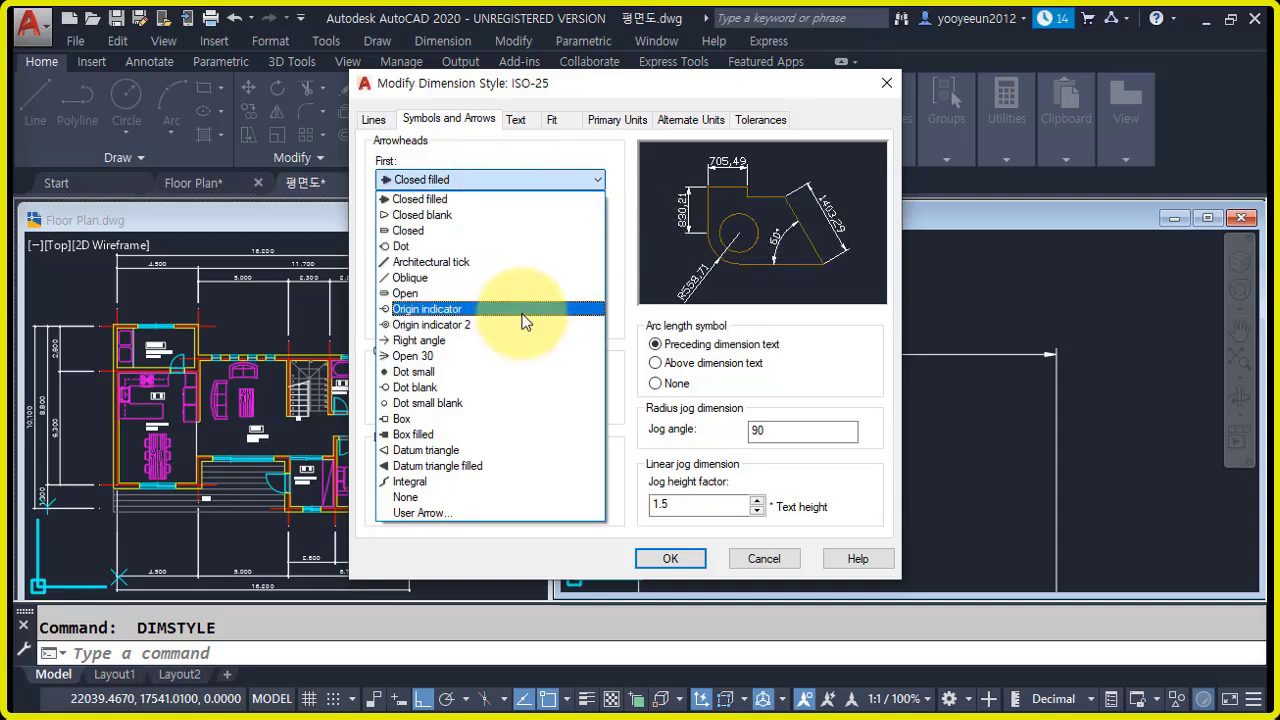
left_click(525, 377)
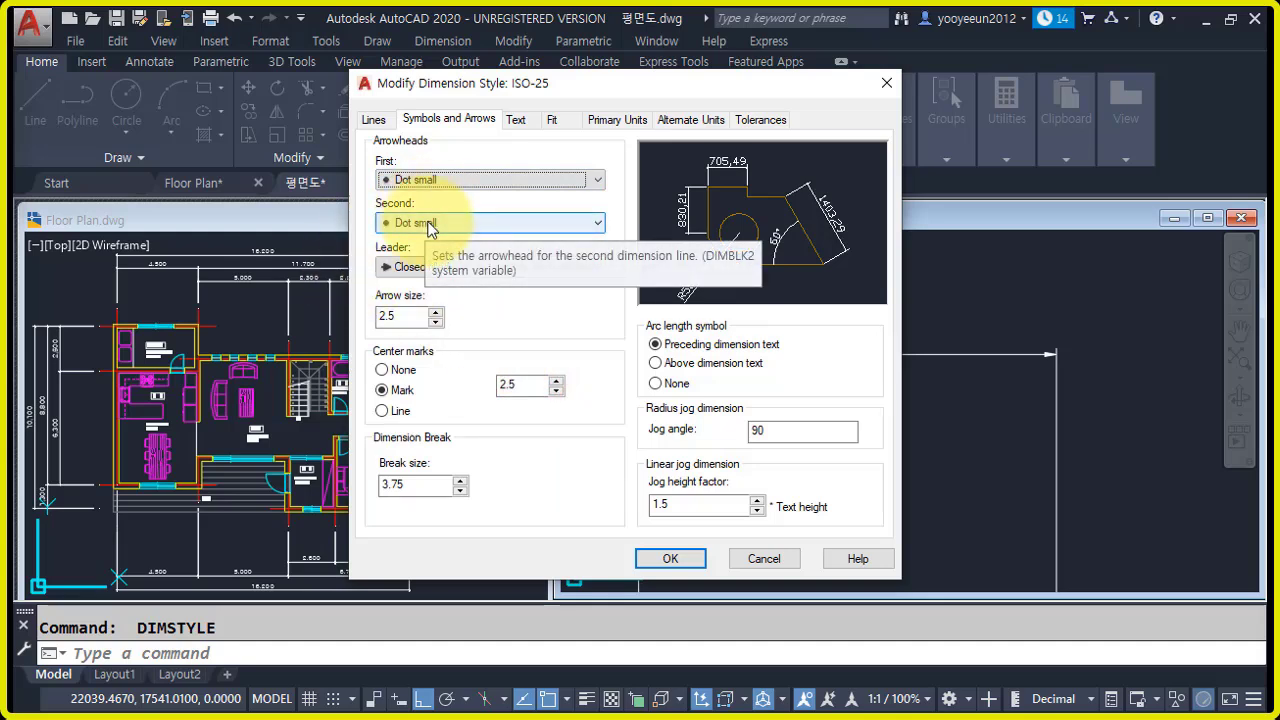
left_click(670, 558)
left_click(772, 518)
- Set the arrow size of the ISO-25 dimension style to 3.5
scroll(641, 370, "up", 2)
middle_click_drag(714, 389, 693, 431)
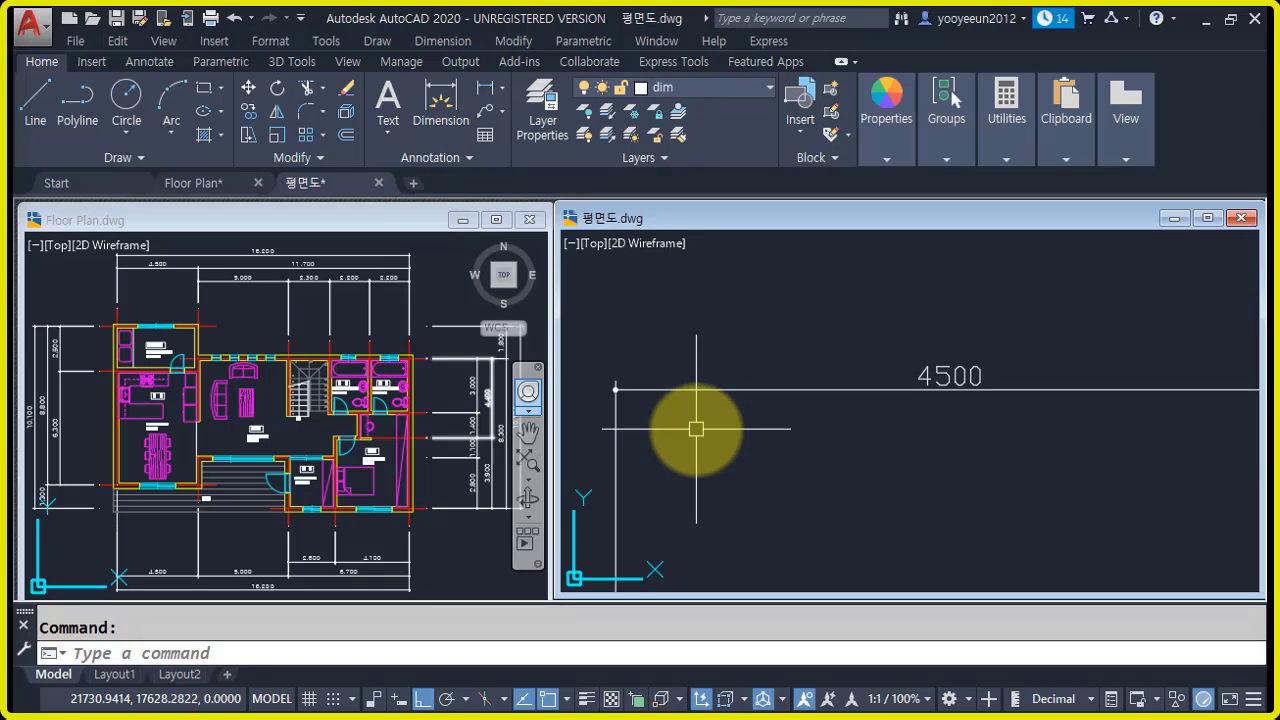
type("d")
key("Return")
left_click(842, 326)
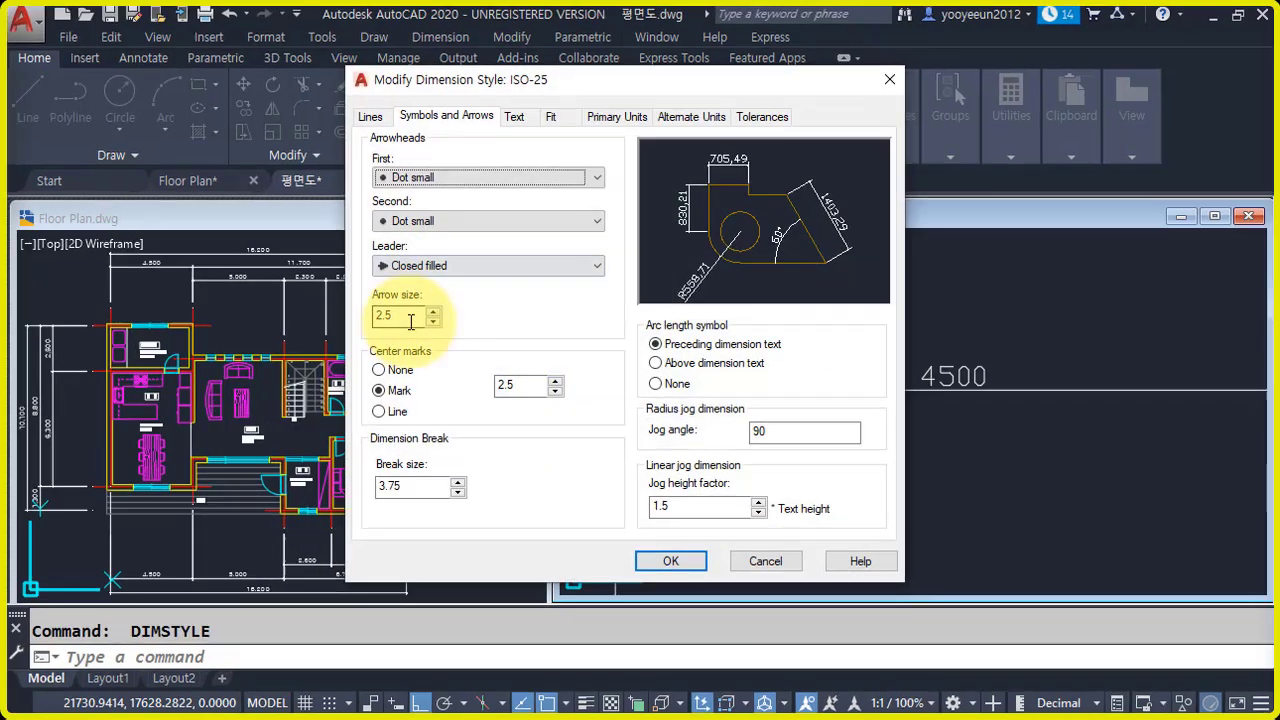
double_click(395, 315)
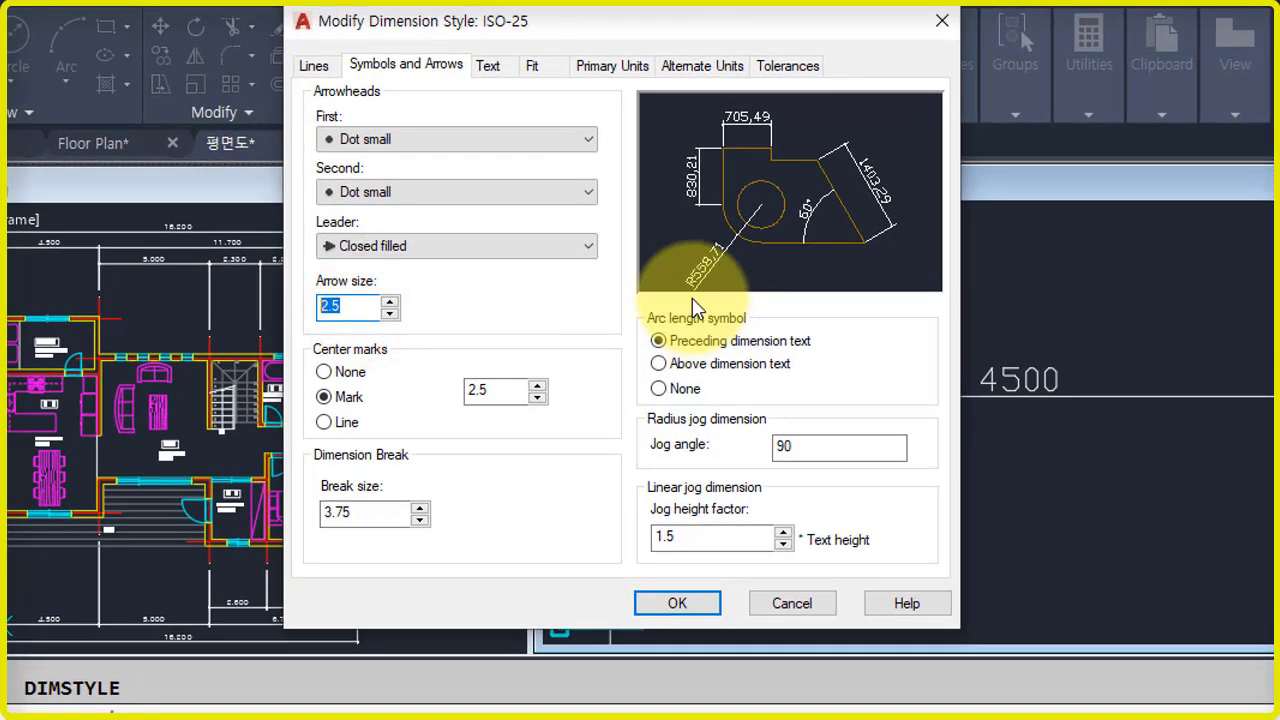
type("3.5")
left_click(677, 603)
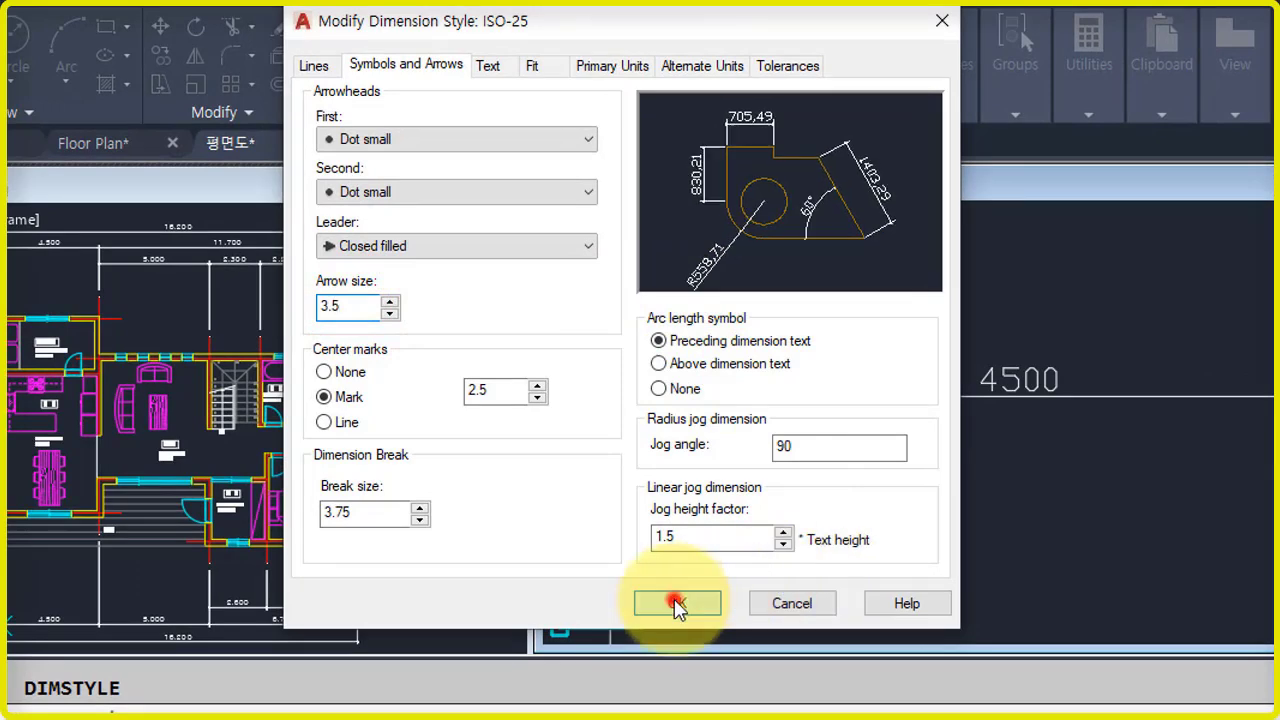
left_click(790, 560)
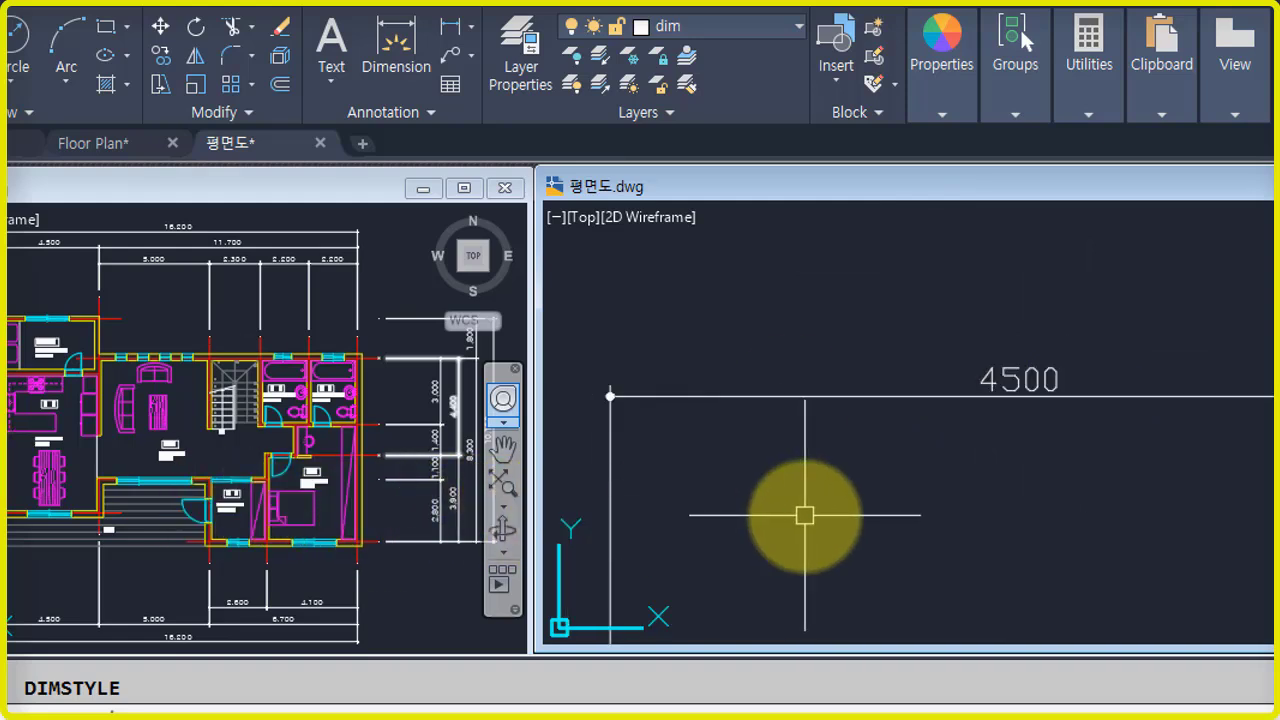
- Compare with the reference plan's dimension text and set the linear unit format of the ISO-25 style in 평면도.dwg to Windows Desktop
left_click(175, 311)
scroll(91, 354, "up", 5)
scroll(48, 245, "up", 2)
middle_click_drag(111, 343, 293, 557)
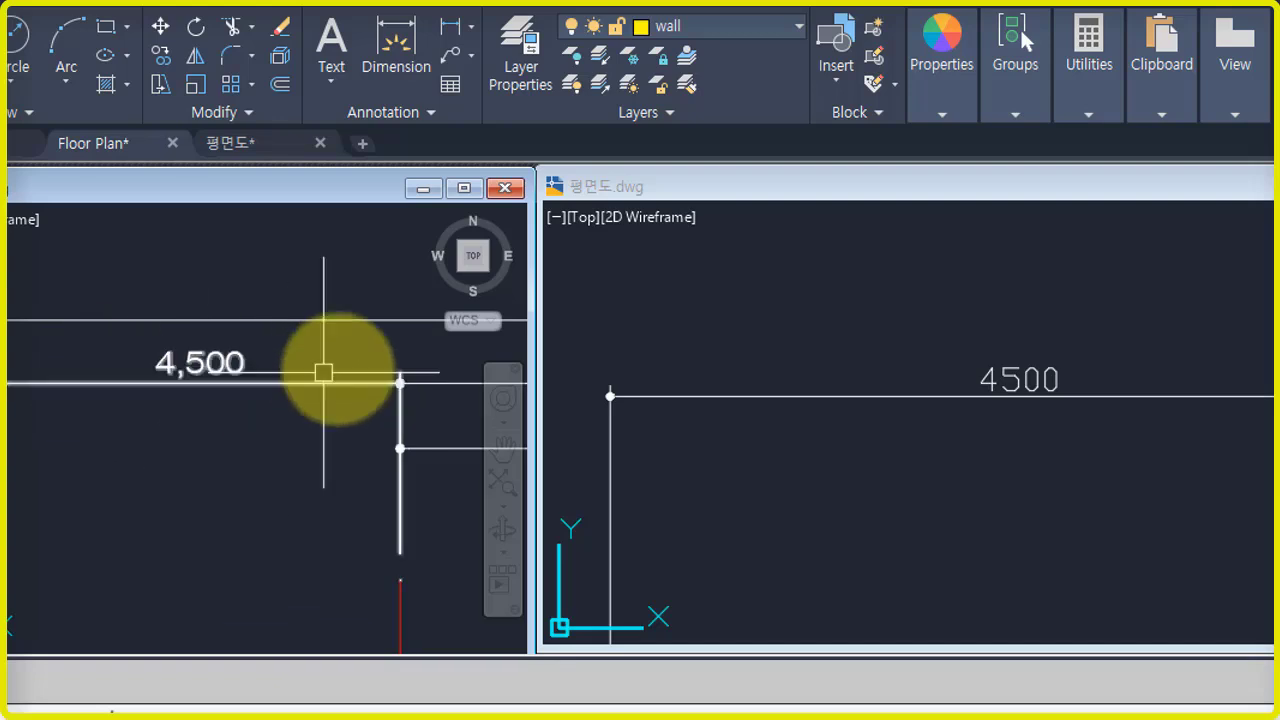
left_click(838, 514)
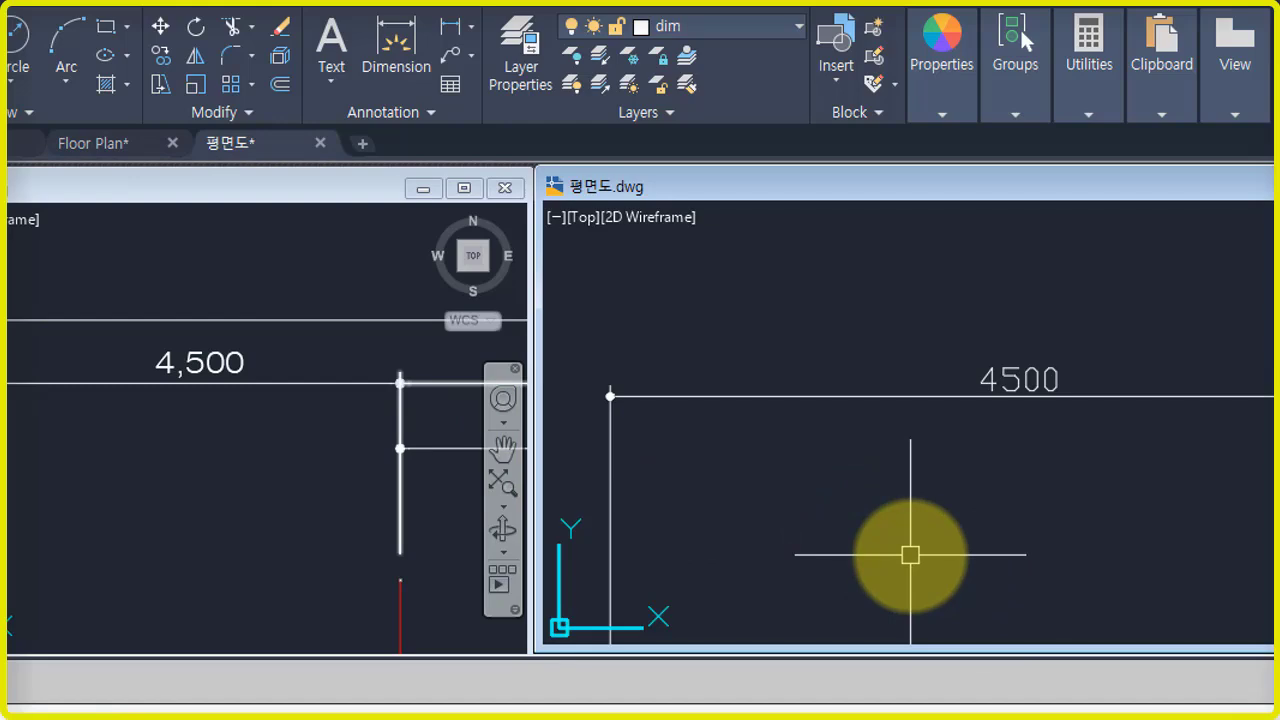
type("d")
key("Return")
left_click(908, 317)
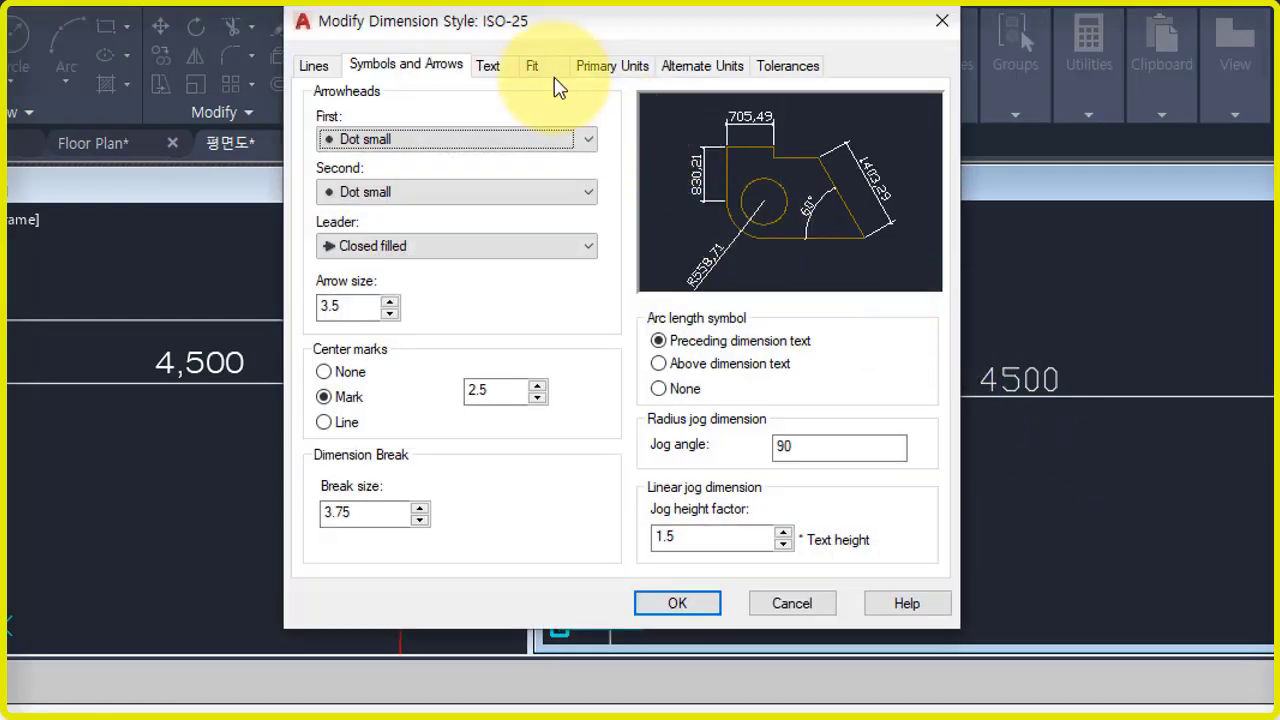
left_click(612, 66)
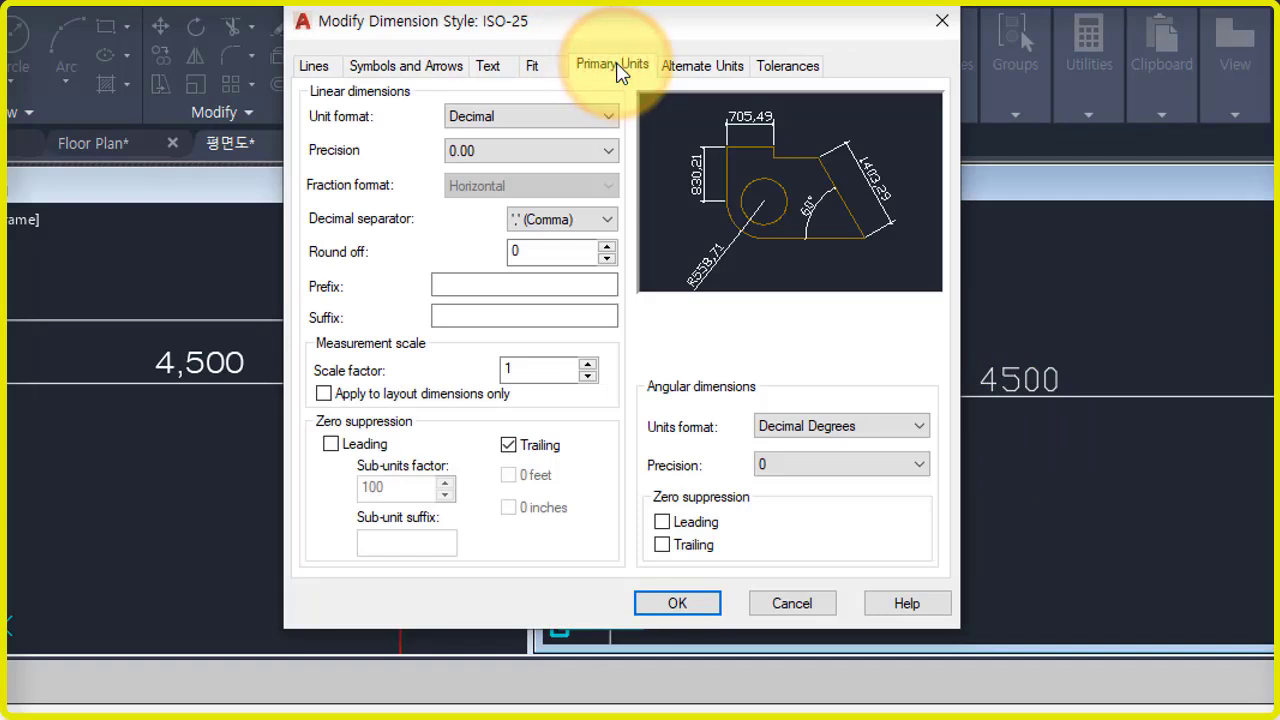
left_click(555, 116)
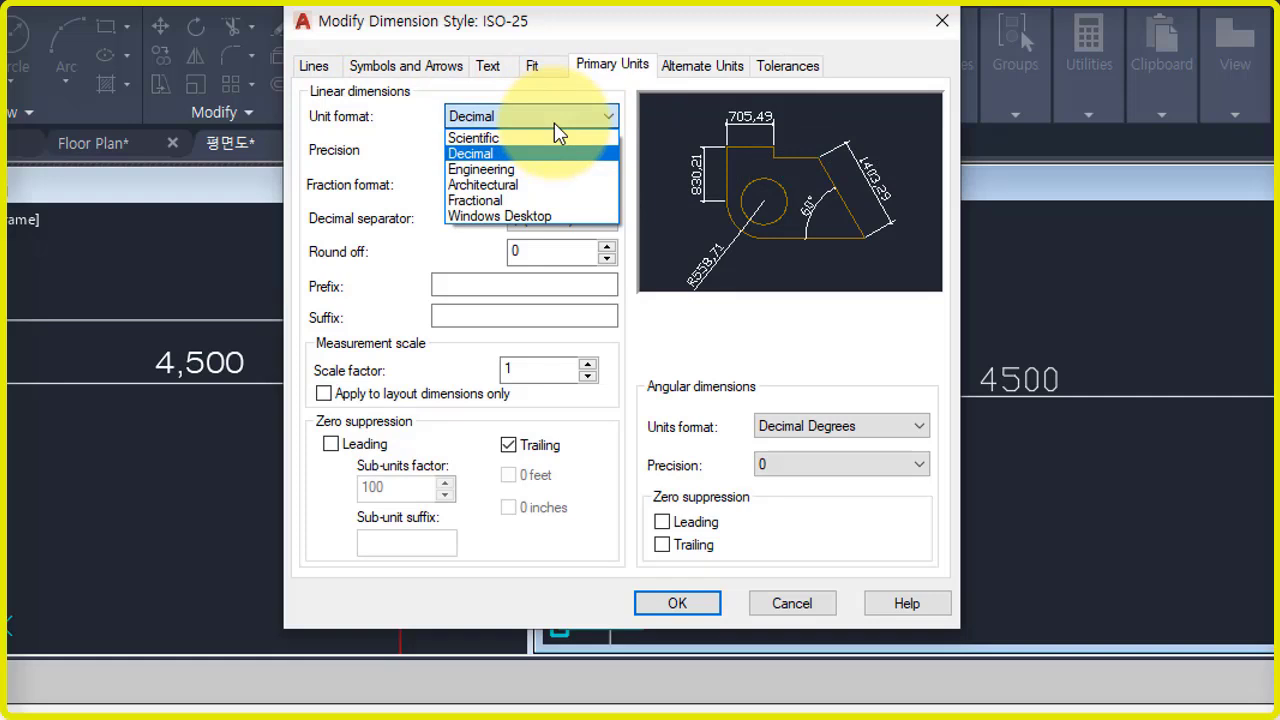
left_click(550, 215)
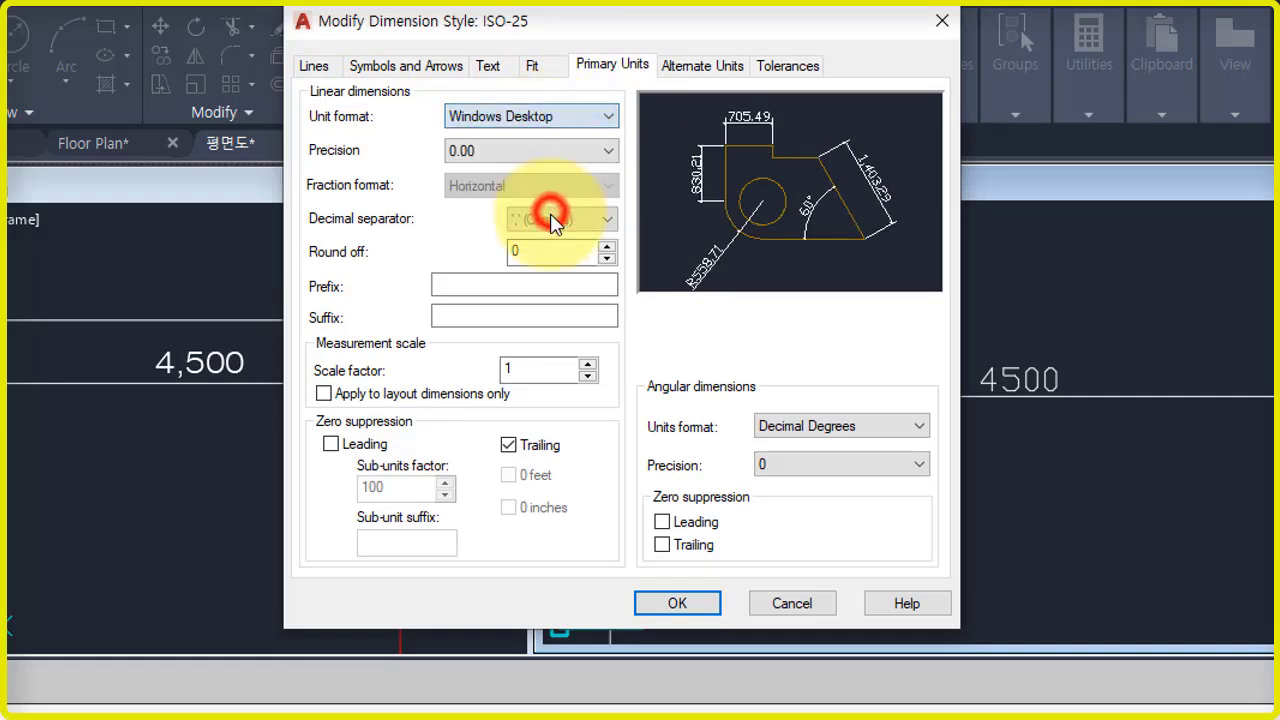
left_click(678, 606)
left_click(811, 557)
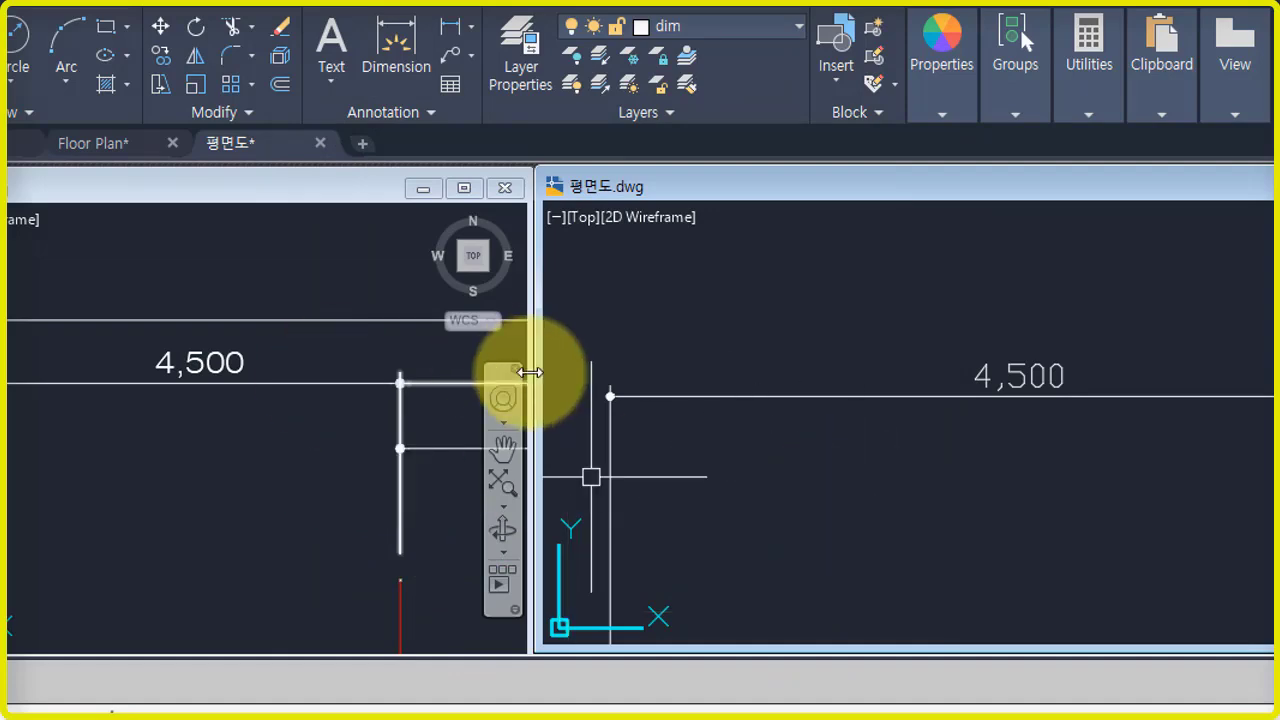
- Change the font of the Standard text style to Swis721 Ex BT and apply it
type("st")
key("Return")
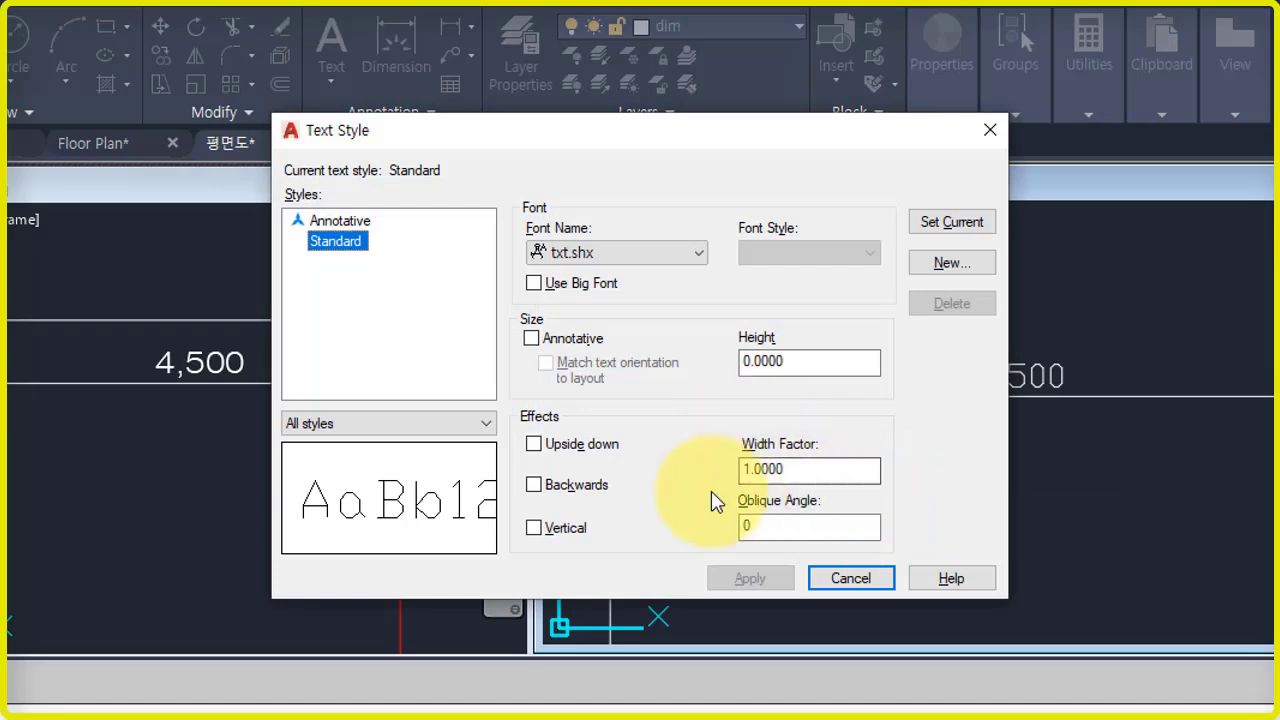
left_click(674, 252)
scroll(650, 375, "down", 6)
scroll(660, 385, "down", 5)
left_click(791, 551)
key("s")
key("s")
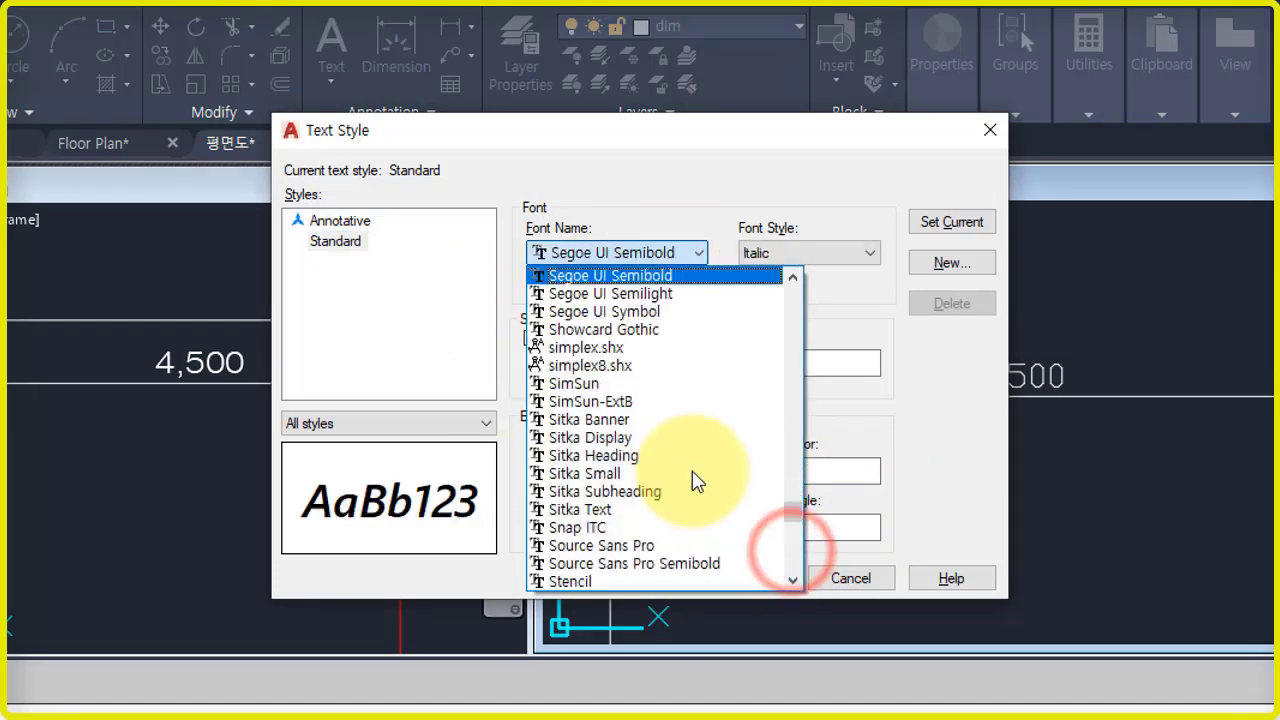
scroll(652, 450, "down", 6)
scroll(658, 455, "down", 1)
left_click(658, 455)
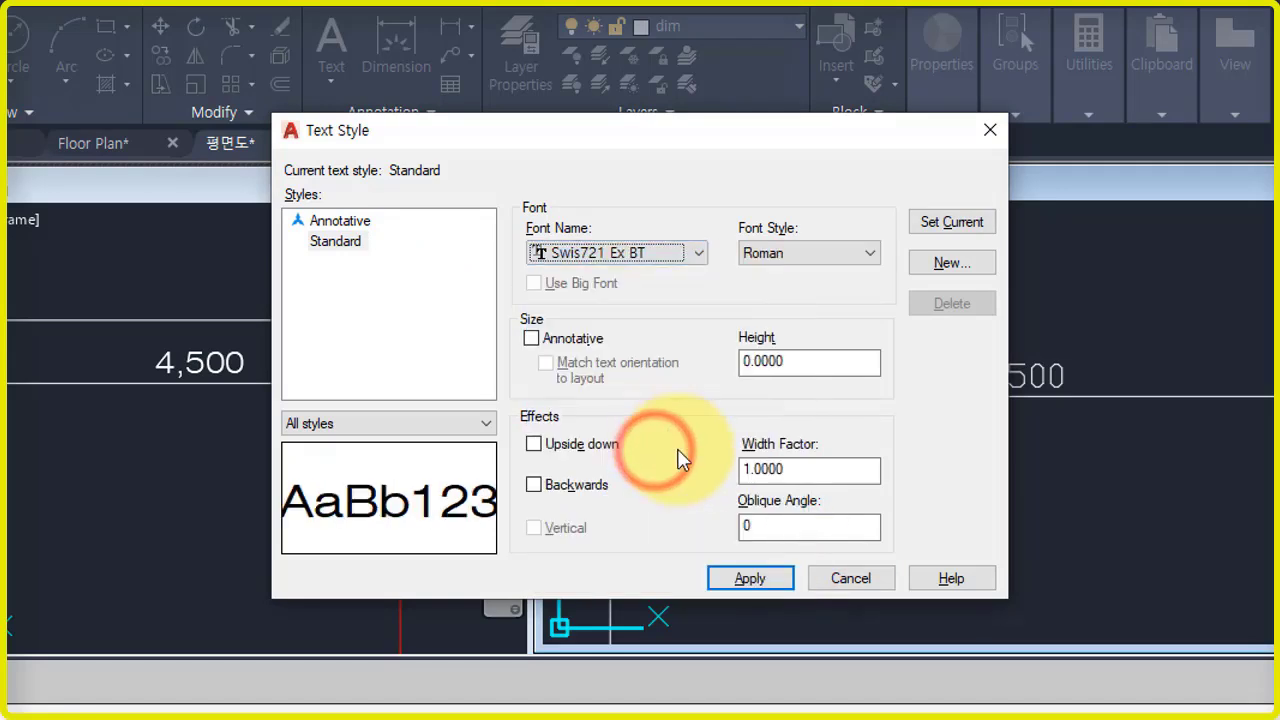
left_click(760, 583)
left_click(850, 578)
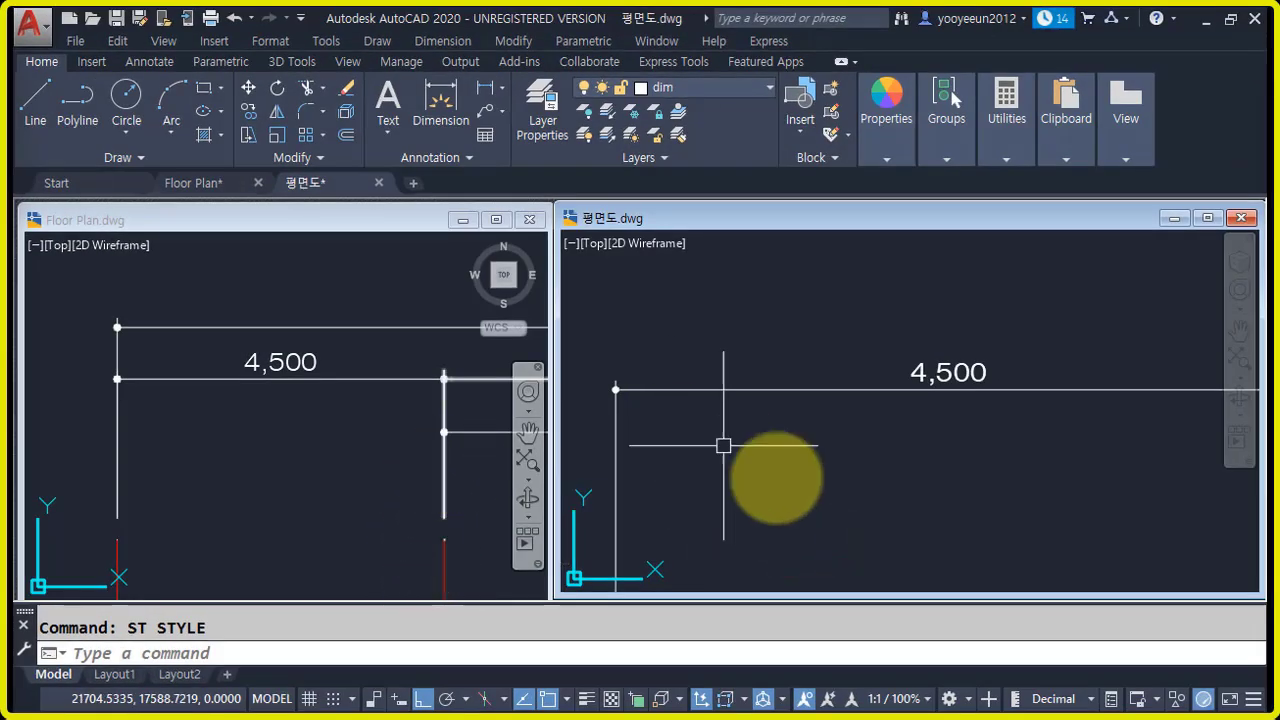
- Compare the restyled dimension above the centerline grid with the dimension rows above the reference plan in Floor Plan.dwg
scroll(889, 480, "down", 3)
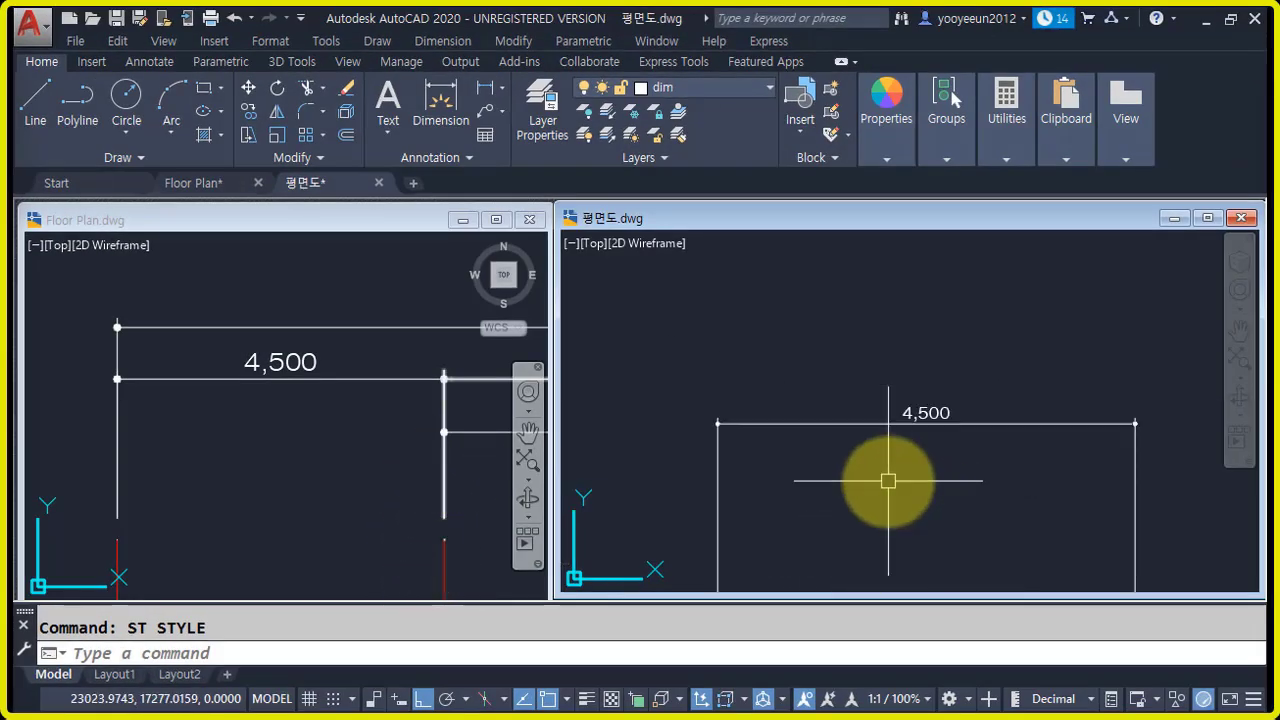
mouse_move(963, 509)
middle_mouse_down()
mouse_move(800, 347)
mouse_move(791, 363)
middle_mouse_up()
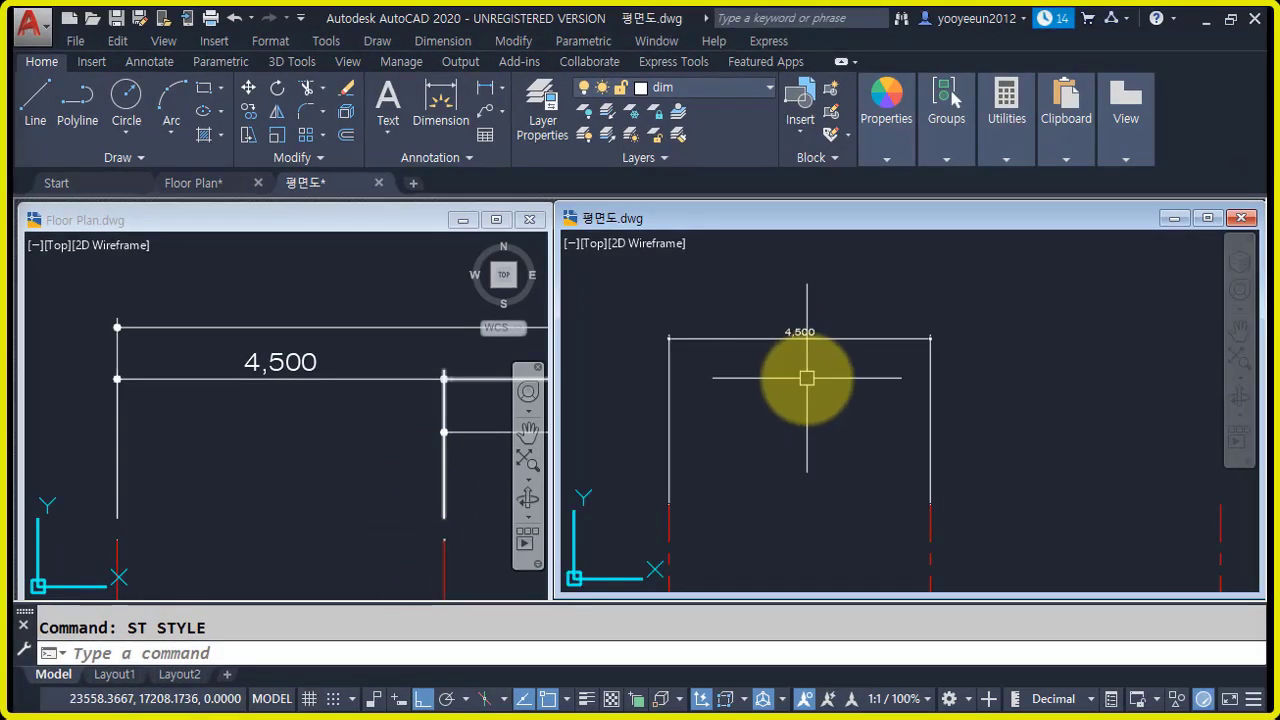
left_click(277, 440)
scroll(333, 414, "down", 4)
scroll(323, 409, "down", 1)
scroll(331, 409, "up", 4)
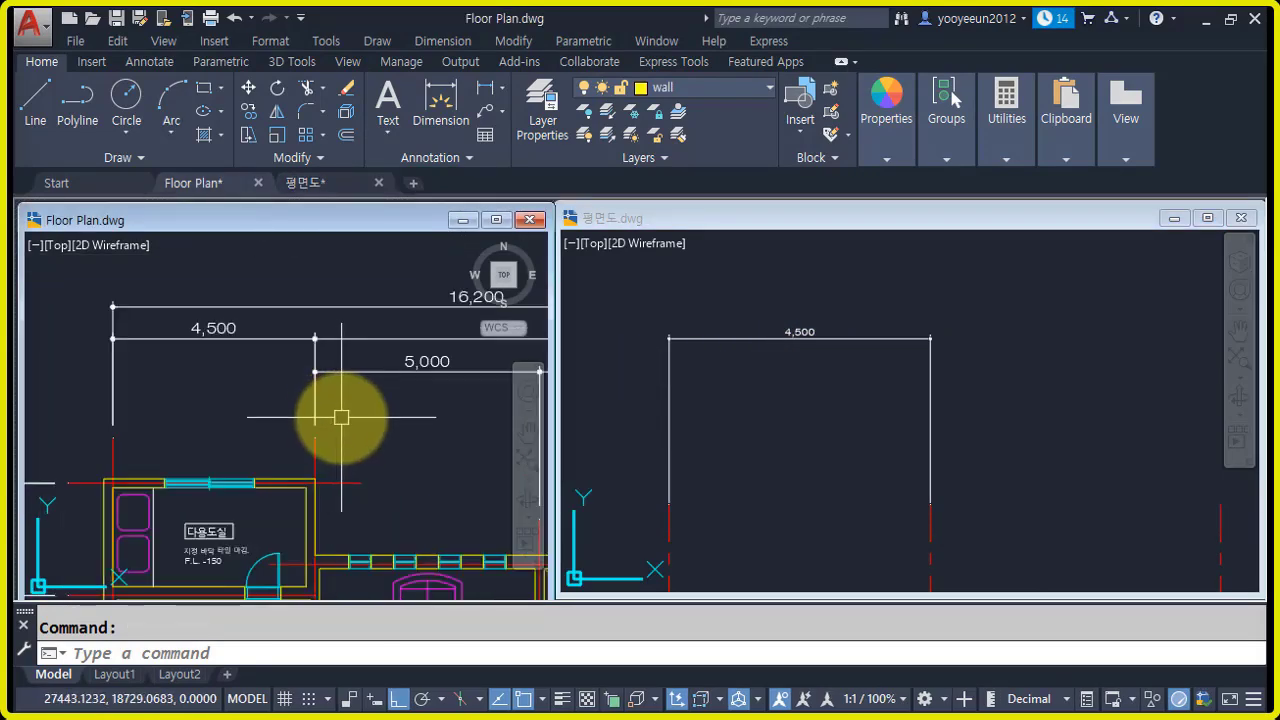
left_click(825, 425)
scroll(800, 390, "down", 2)
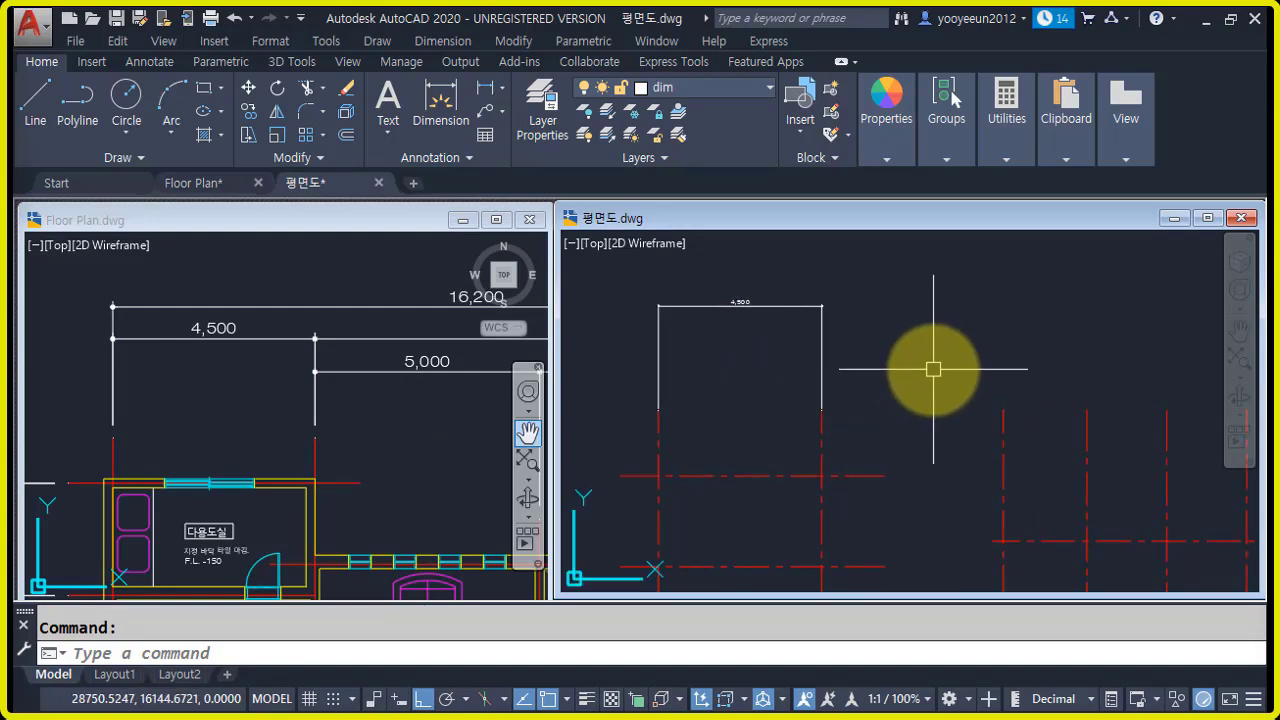
- Set the overall scale of the ISO-25 dimension style to 60 and apply it
type("d")
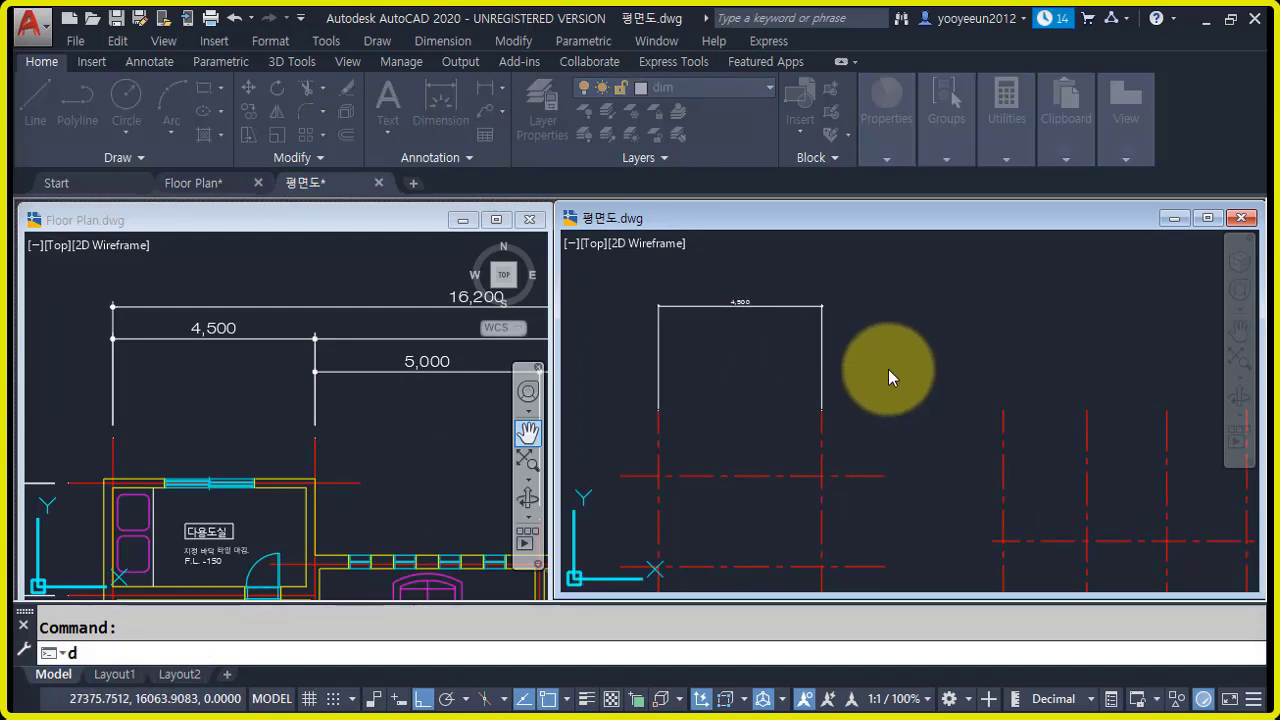
key("Return")
left_click(862, 328)
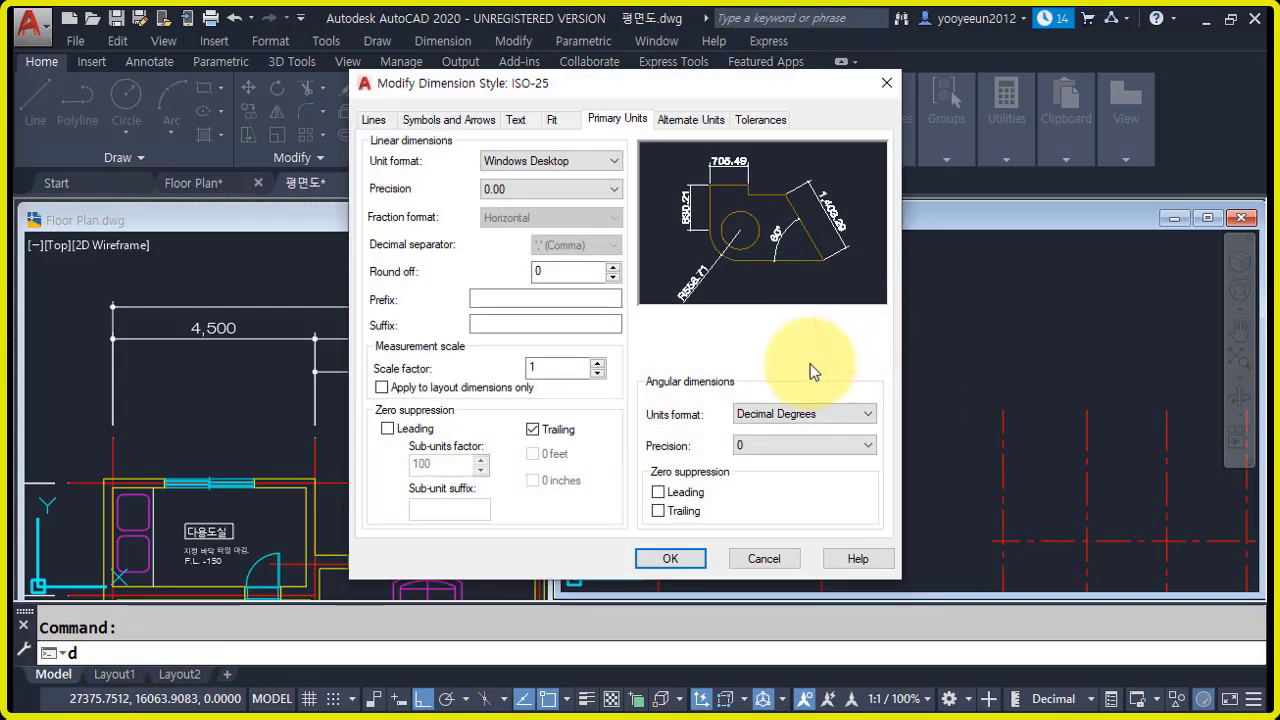
left_click(551, 120)
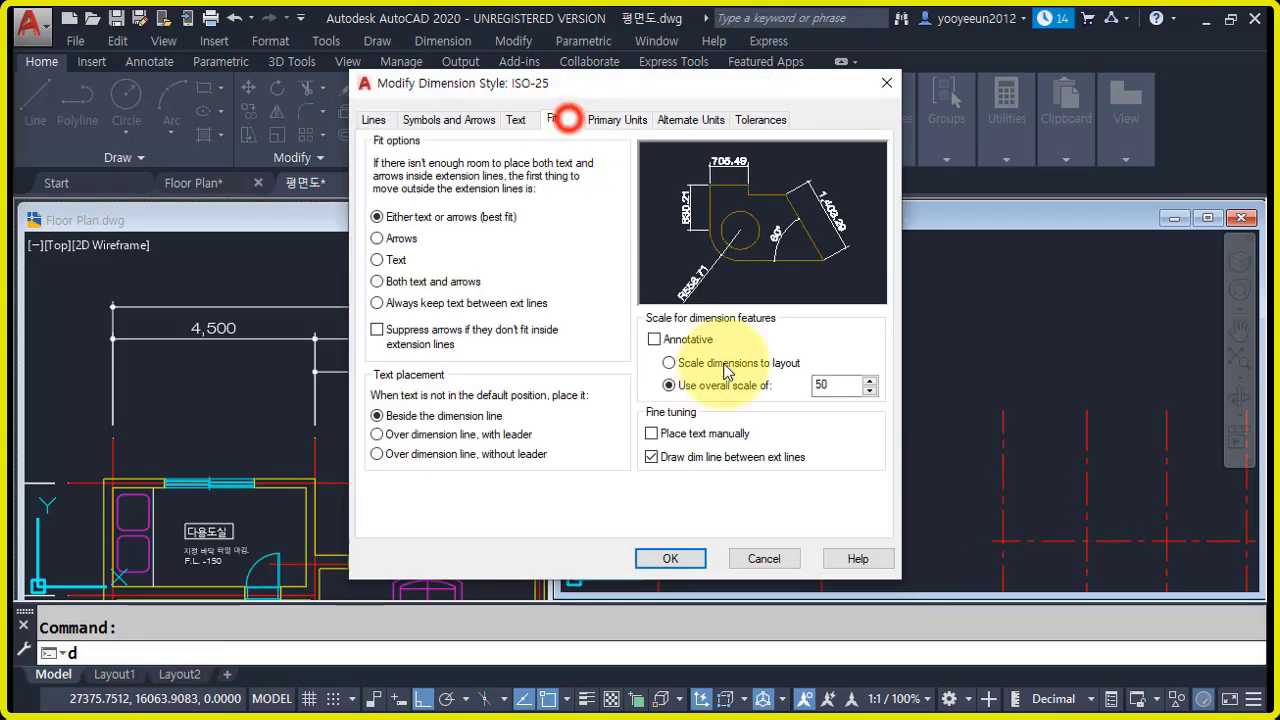
double_click(838, 385)
type("60")
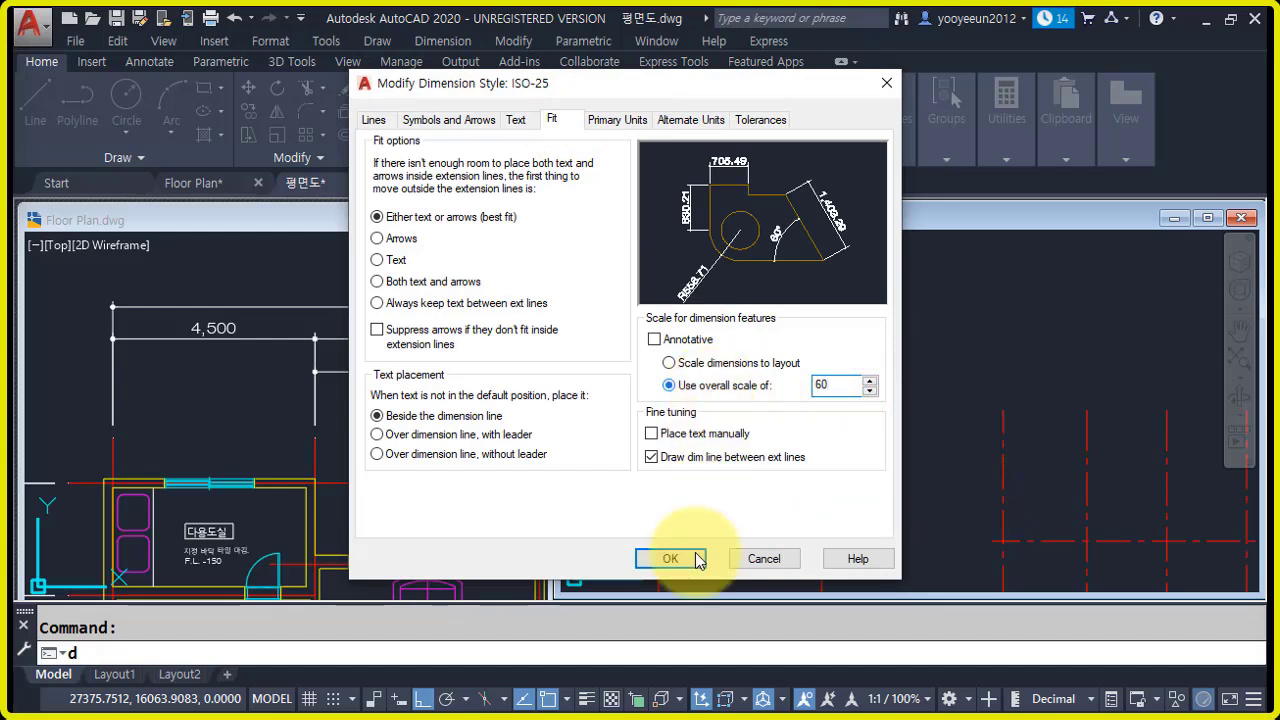
left_click(670, 558)
left_click(765, 518)
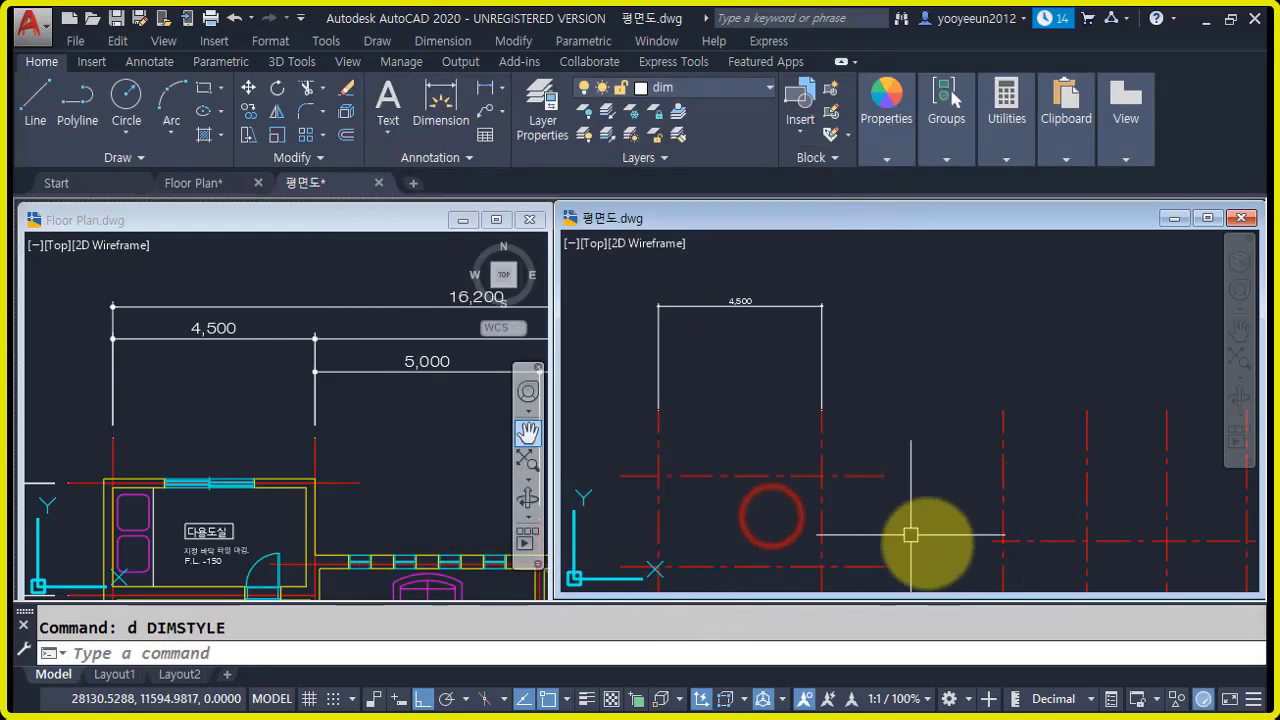
- Check the reference plan's upper dimension rows and continue the 4,500 dimension across the remaining vertical centerlines above the grid in 평면도.dwg
left_click(396, 445)
scroll(402, 450, "down", 4)
middle_click_drag(440, 474, 280, 432)
scroll(315, 413, "up", 2)
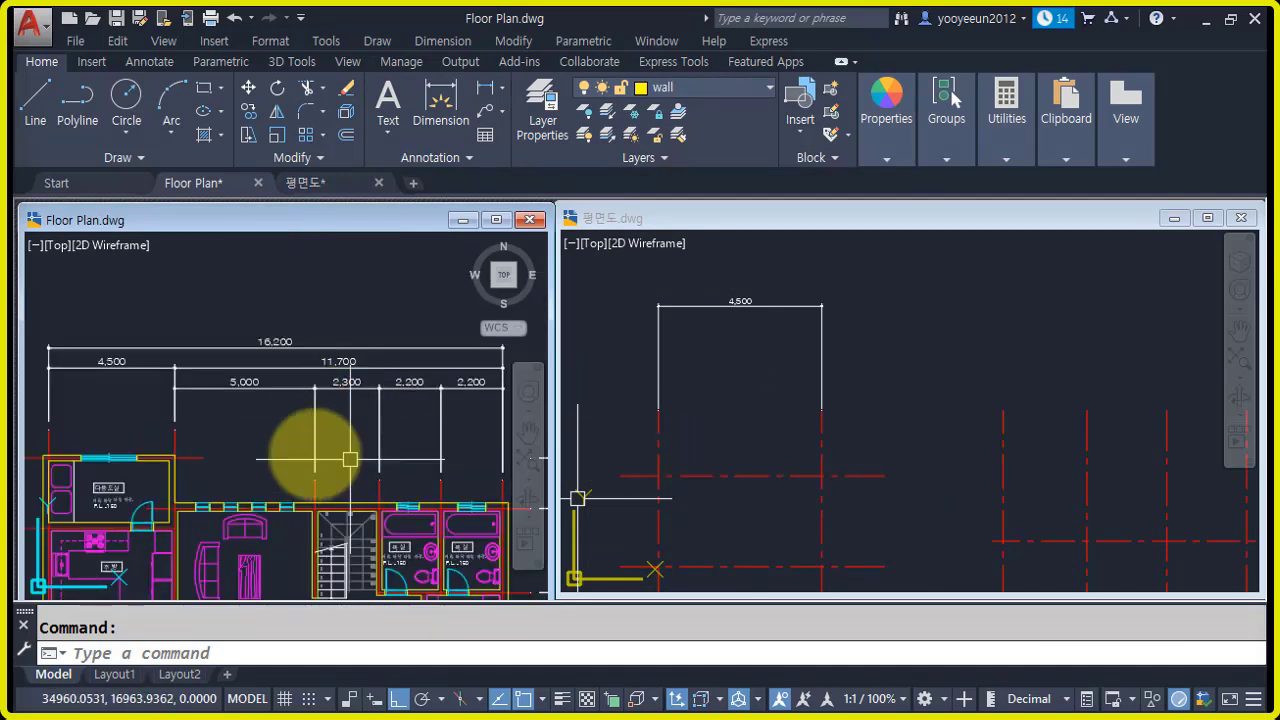
left_click(902, 437)
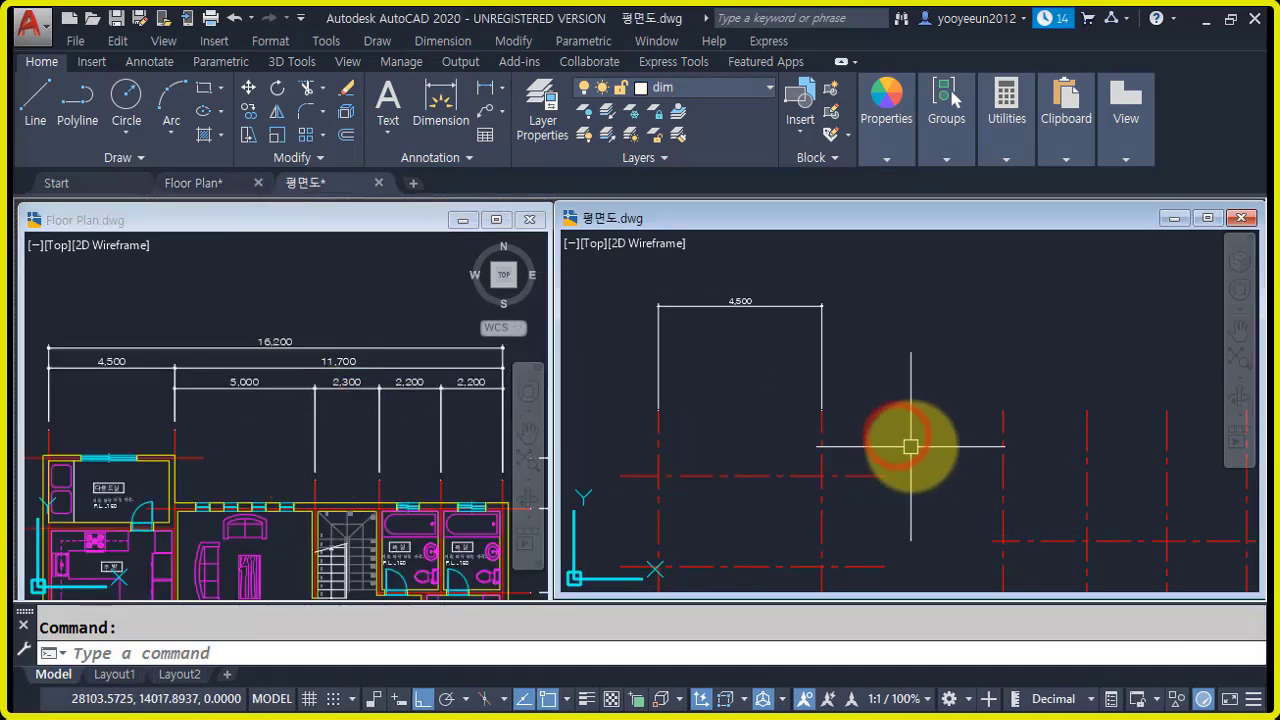
type("dco")
key("Return")
left_click(1006, 414)
middle_click_drag(1006, 414, 912, 425)
left_click(958, 410)
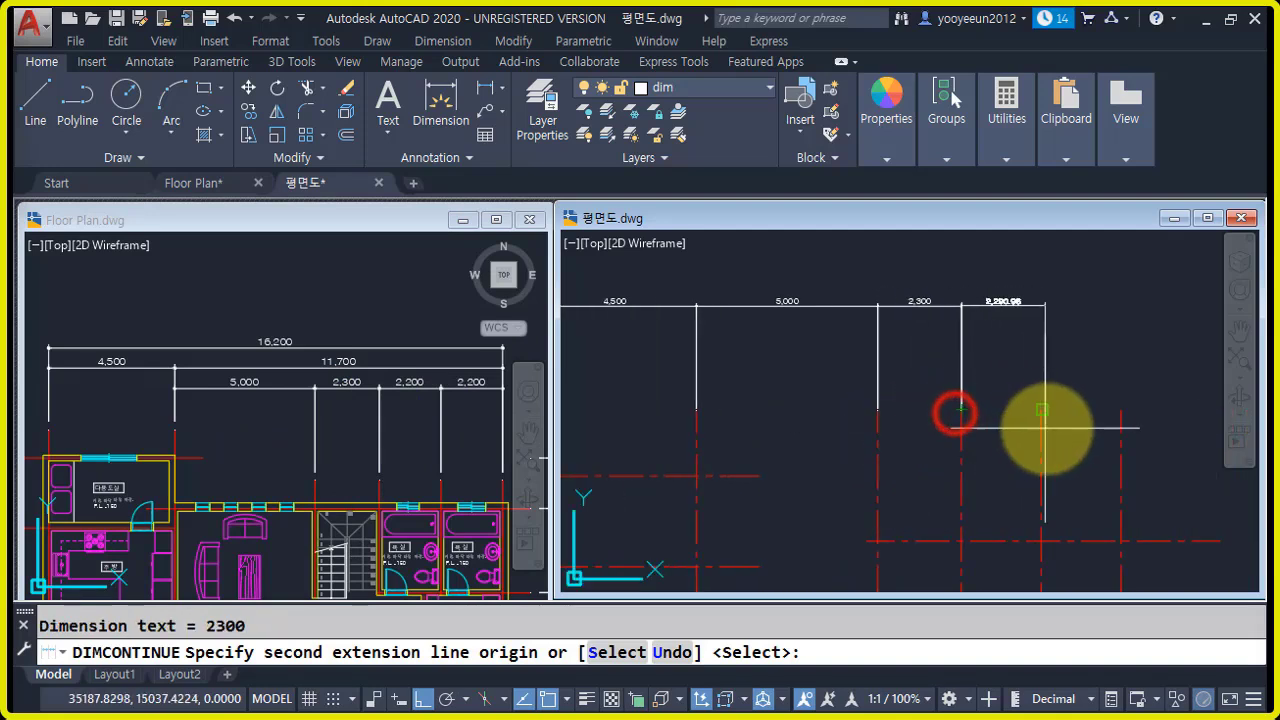
left_click(1045, 418)
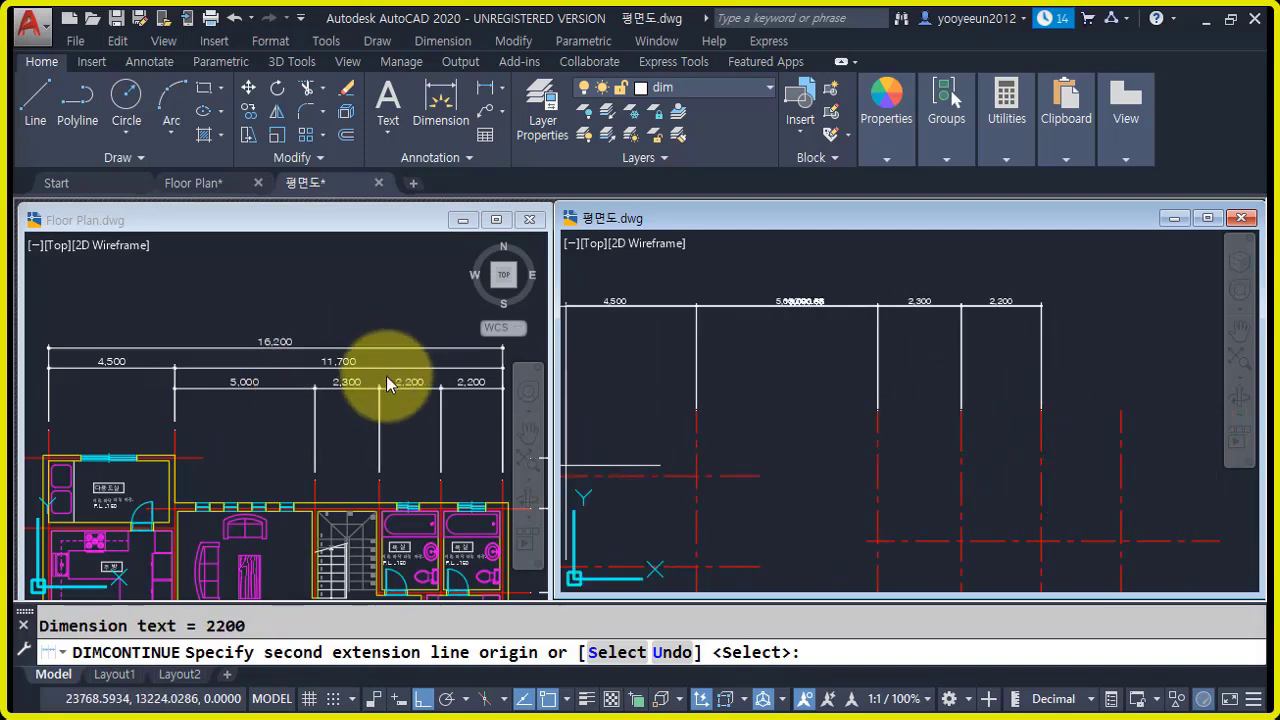
left_click(1120, 412)
scroll(1076, 440, "down", 2)
middle_click_drag(1052, 449, 979, 440)
scroll(1012, 435, "up", 1)
key("Return")
key("Return")
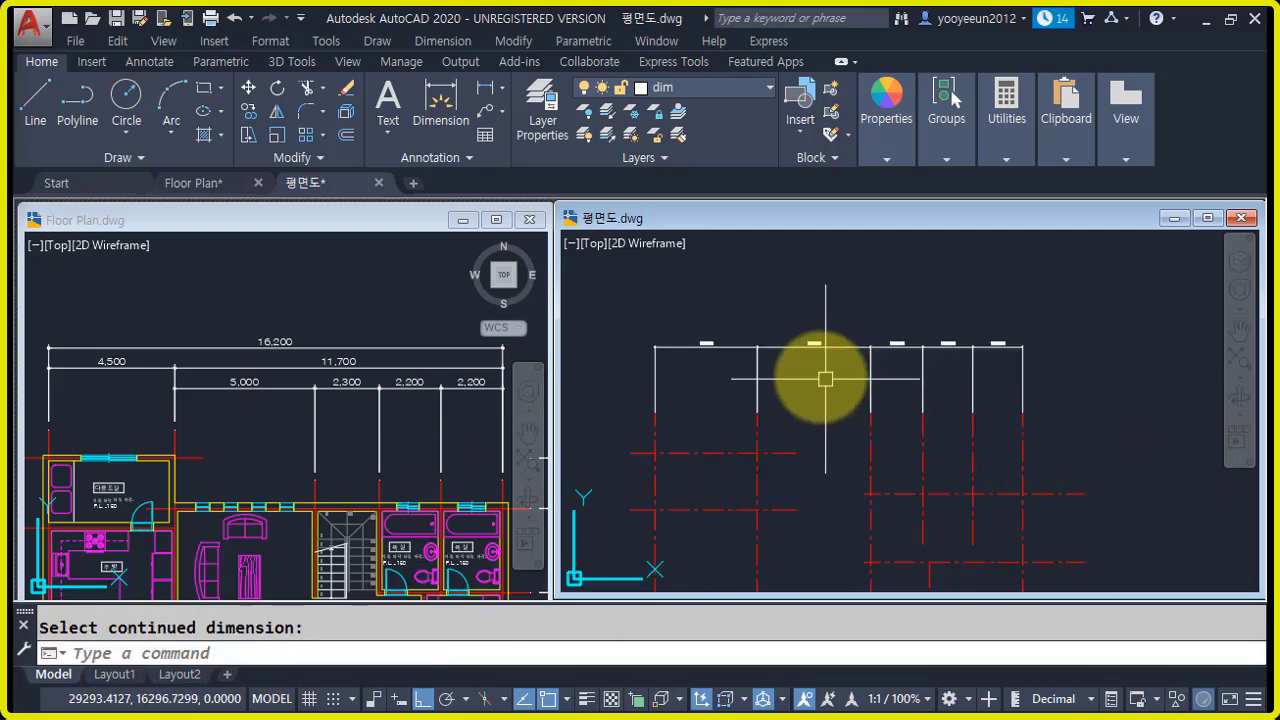
scroll(829, 372, "up", 2)
middle_click_drag(829, 374, 911, 367)
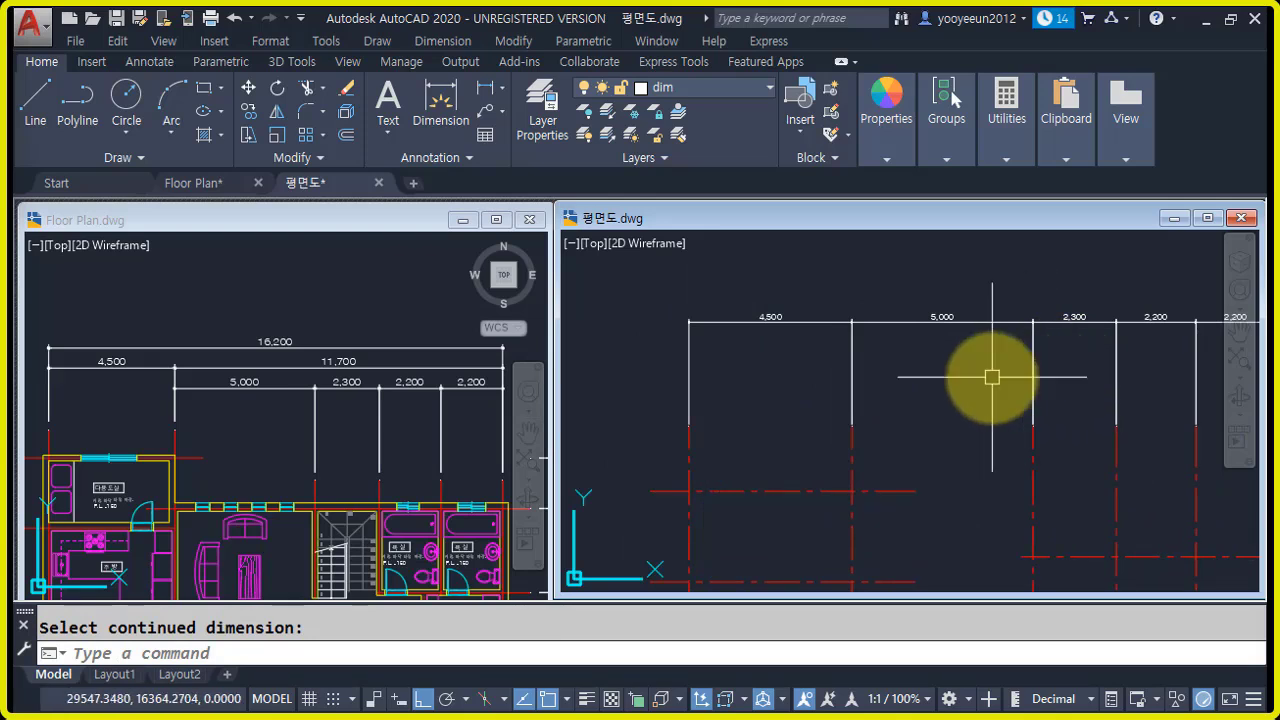
- Following the reference plan's right side, add a vertical linear dimension between the top two horizontal centerline levels, placed right of the grid
scroll(993, 378, "down", 2)
middle_click_drag(1134, 446, 982, 306)
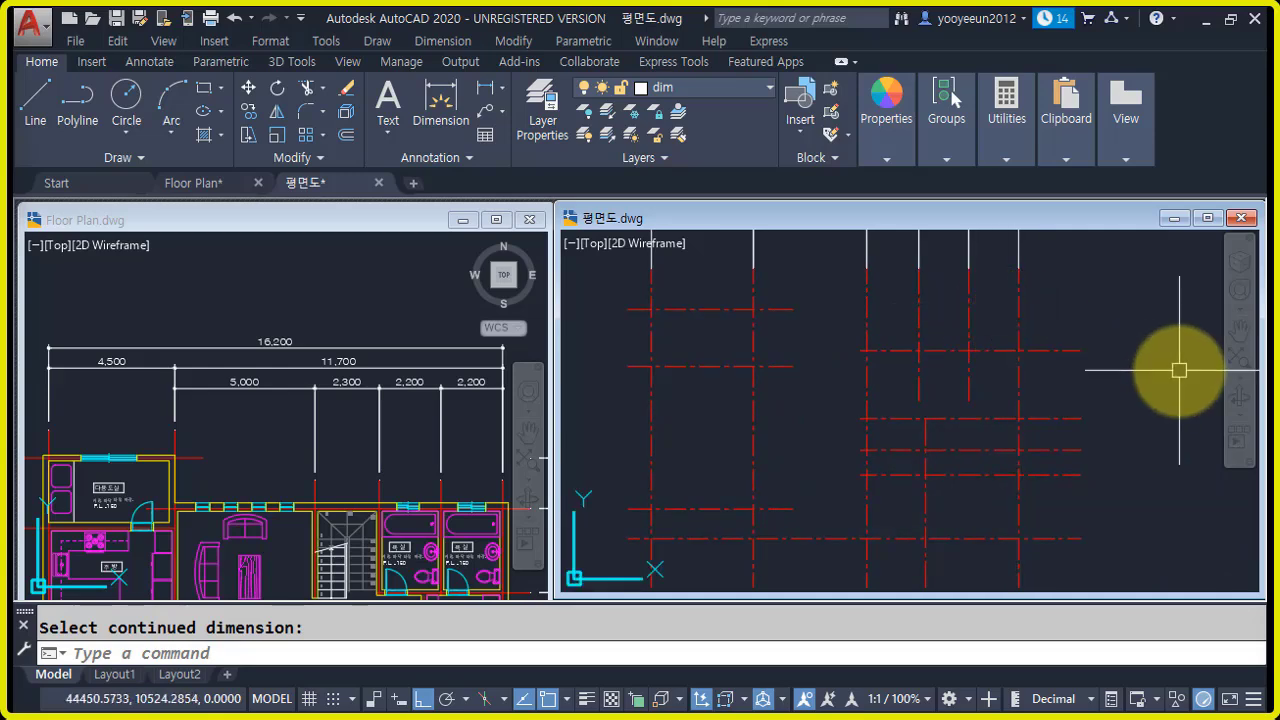
left_click(377, 443)
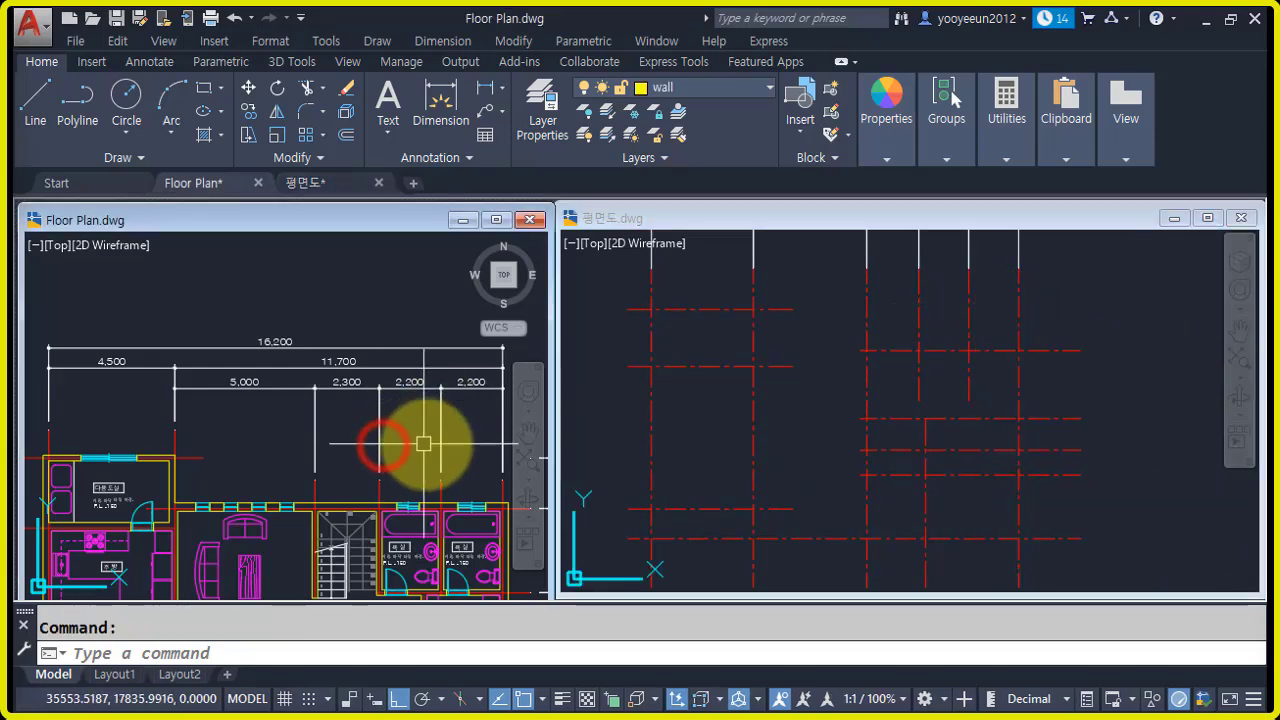
scroll(430, 445, "down", 3)
scroll(443, 445, "up", 4)
middle_click_drag(434, 429, 386, 380)
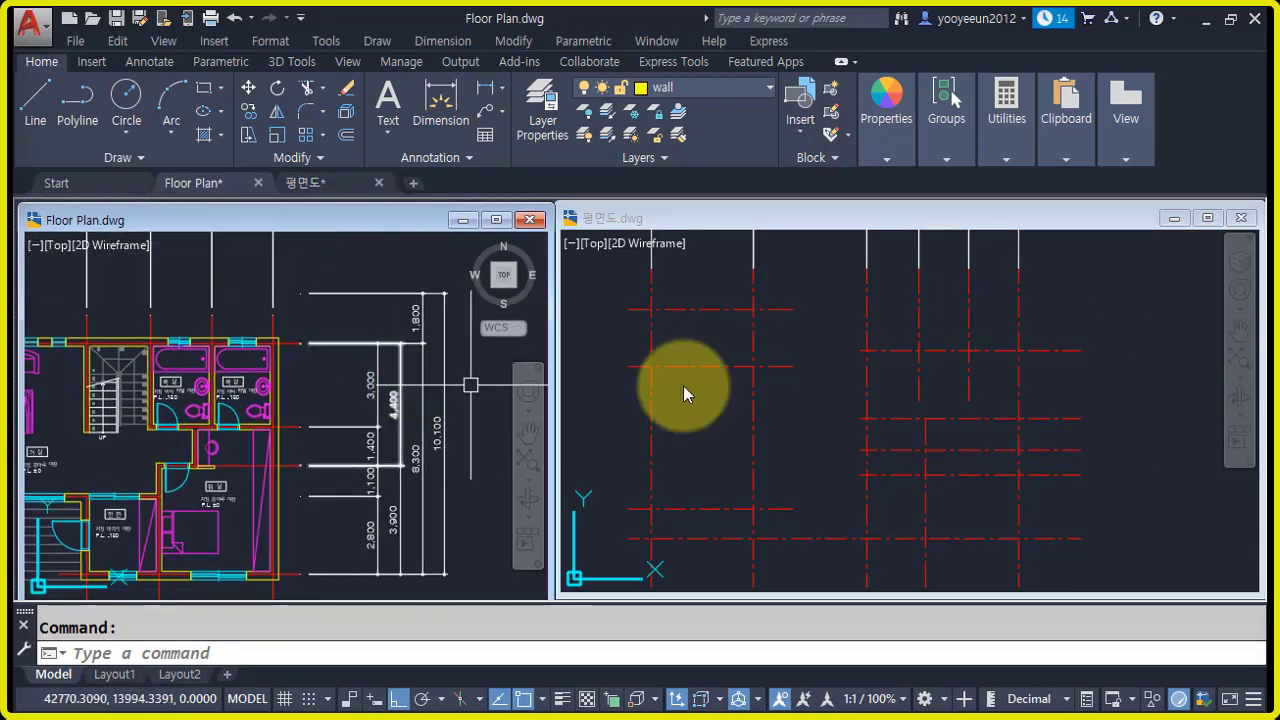
left_click(1082, 320)
type("dli")
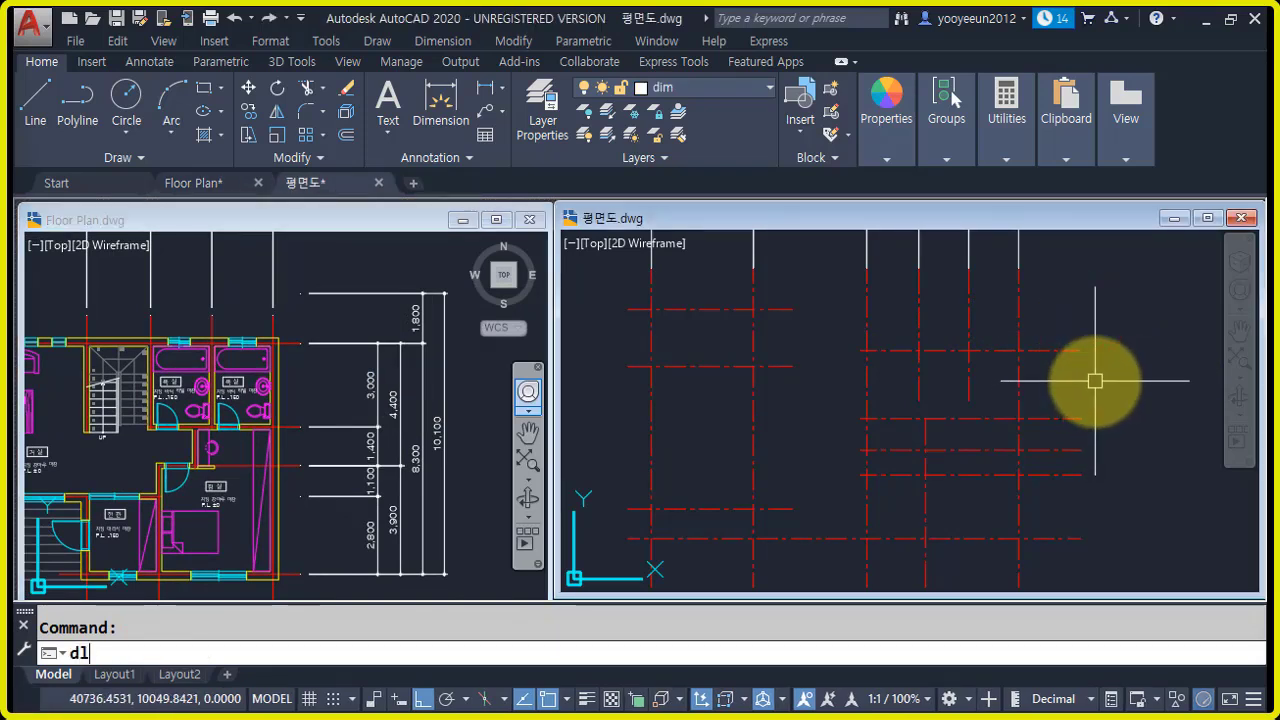
key("Return")
left_click(1080, 351)
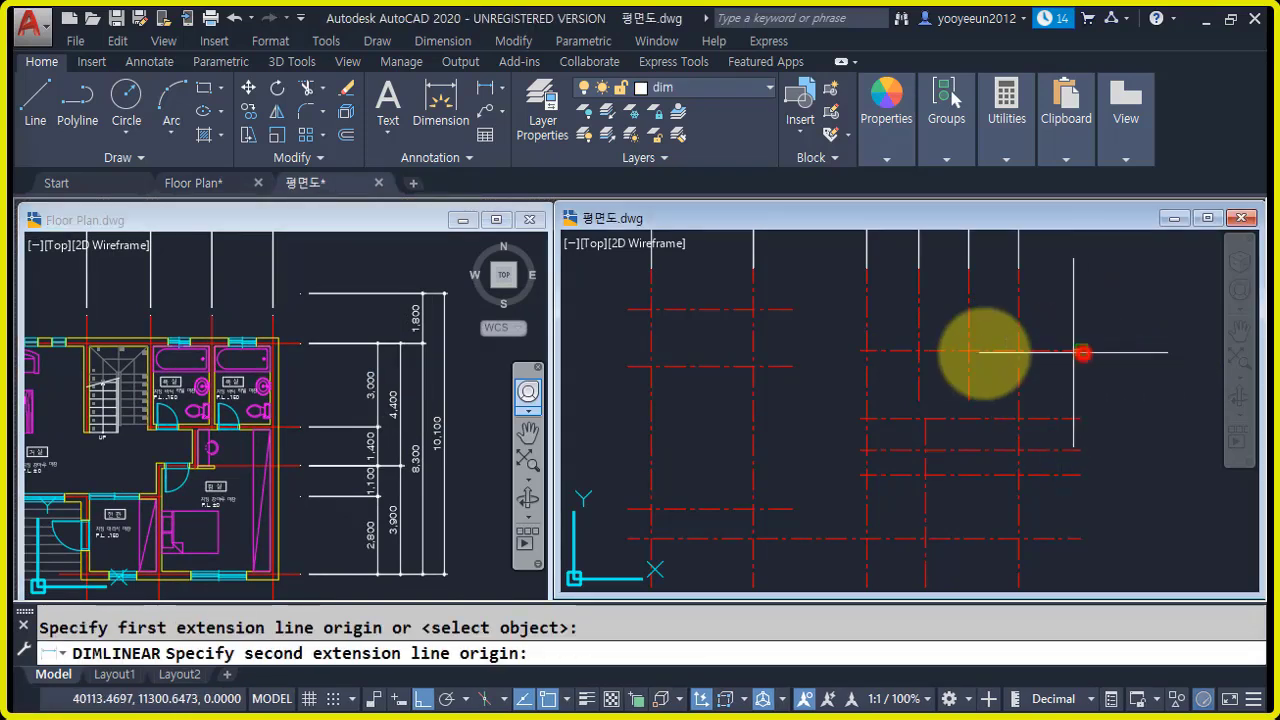
left_click(792, 305)
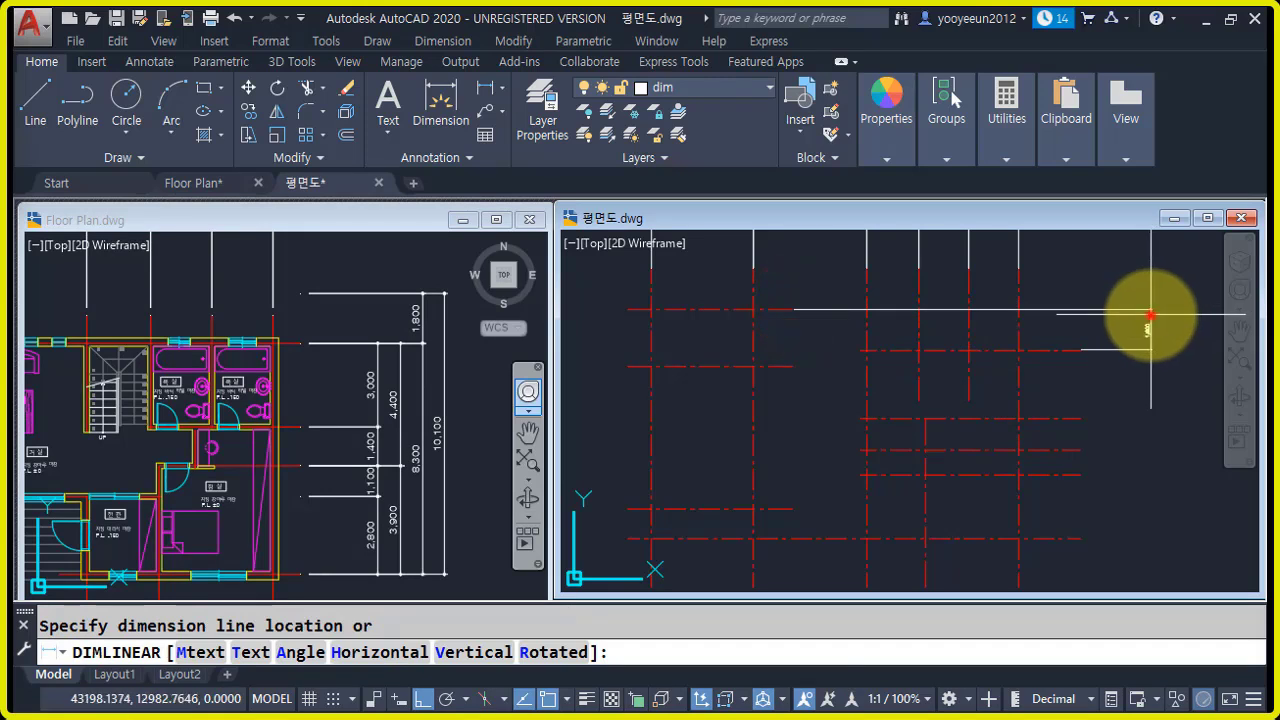
left_click(1150, 318)
scroll(1146, 316, "up", 3)
scroll(1140, 335, "down", 4)
- Continue the right-side vertical dimension down through the remaining horizontal centerlines to the lowest one
type("dc")
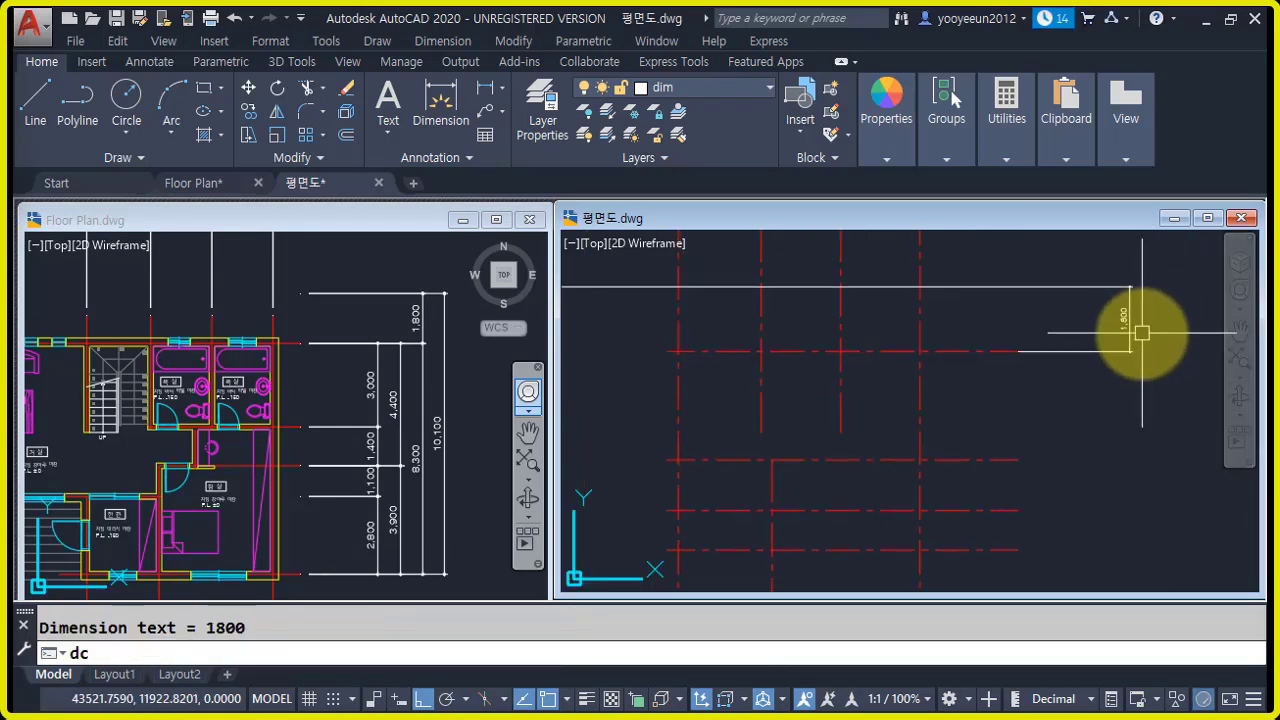
key("Return")
left_click(1022, 459)
left_click(1025, 511)
left_click(1020, 550)
middle_click_drag(1021, 505, 1072, 408)
scroll(1099, 525, "up", 2)
middle_click_drag(1092, 526, 1088, 460)
left_click(1051, 497)
scroll(1051, 497, "down", 3)
middle_click_drag(1050, 497, 1080, 534)
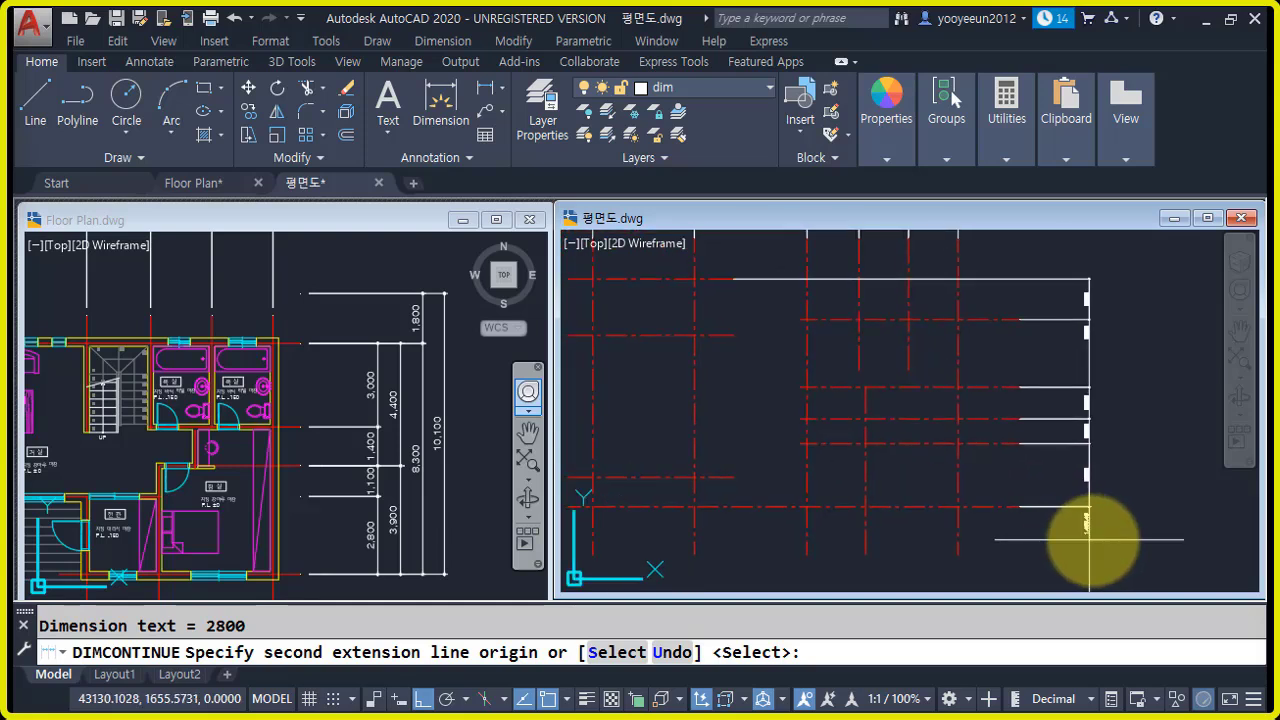
key("Return")
key("Return")
scroll(1103, 481, "up", 2)
scroll(1103, 481, "up", 2)
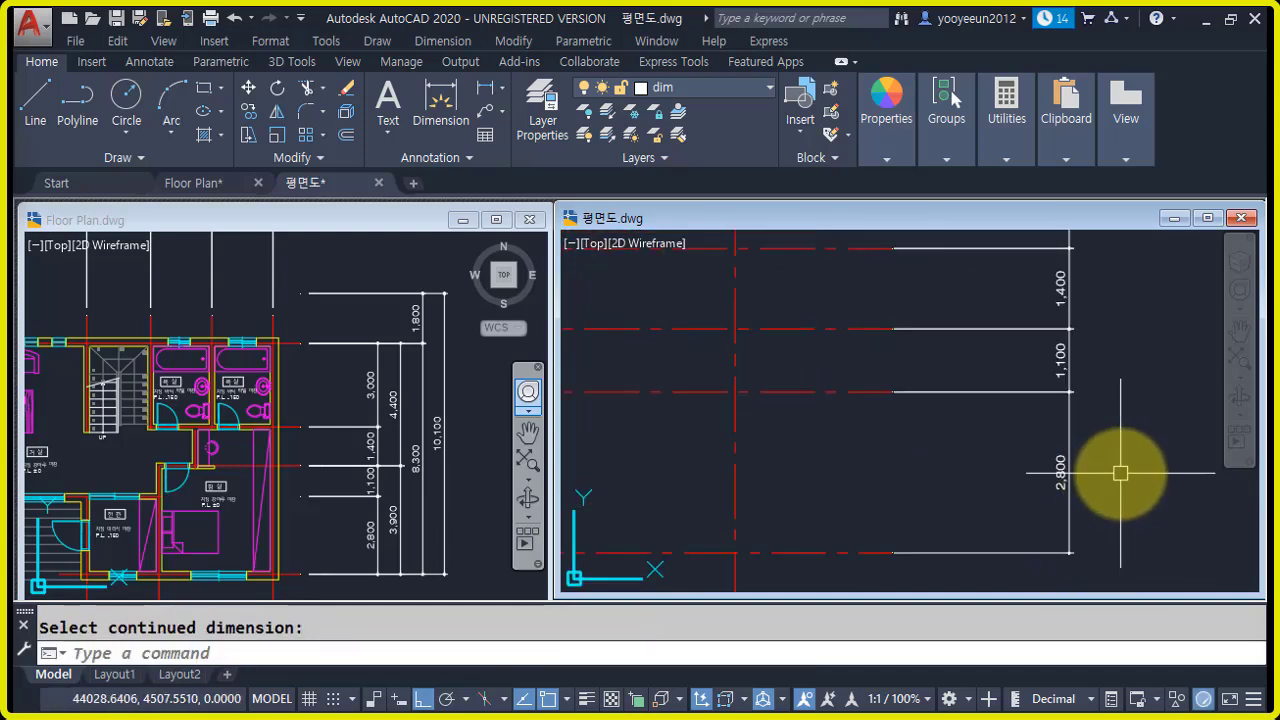
- Add a vertical linear dimension between the lowest two horizontal centerlines, placed left of the grid
scroll(1151, 472, "down", 4)
middle_click_drag(710, 489, 990, 502)
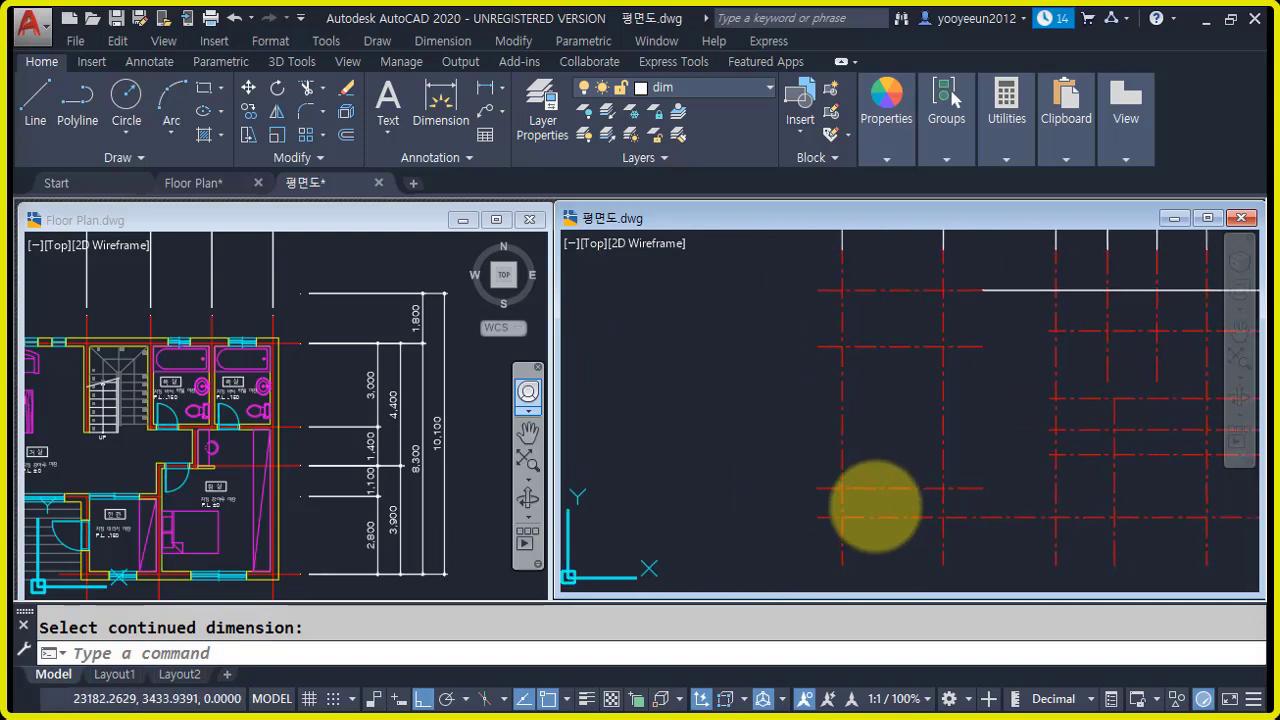
key("Escape")
type("dli")
key("Return")
left_click(818, 517)
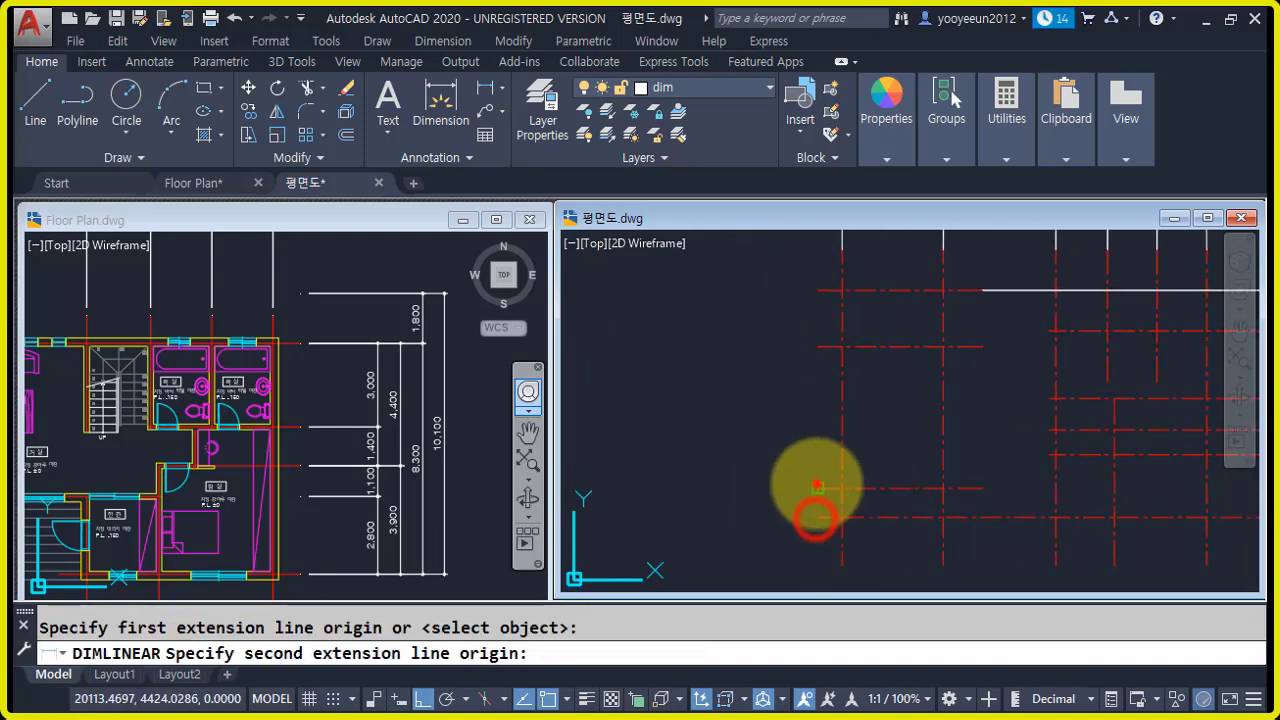
left_click(818, 489)
left_click(729, 490)
- Continue the left-side vertical dimension up through the two upper horizontal centerlines
middle_click_drag(826, 435, 810, 455)
type("dco")
key("Return")
left_click(812, 366)
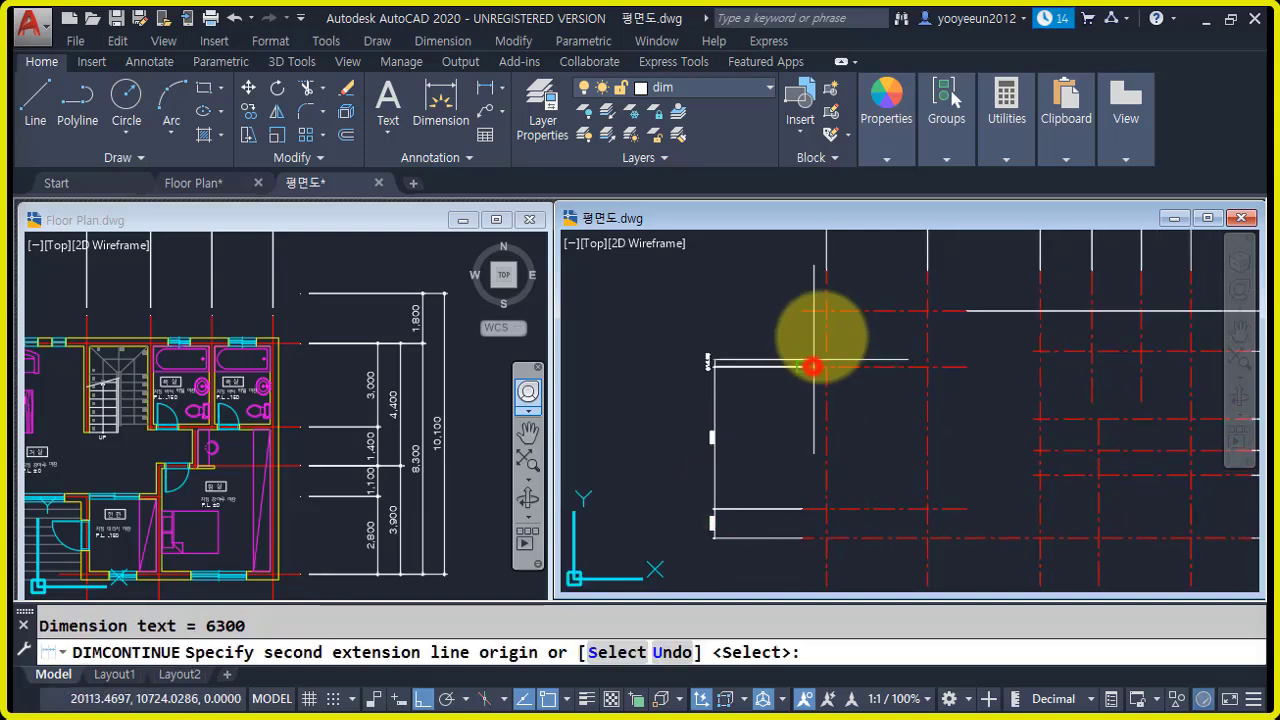
middle_click_drag(825, 345, 817, 439)
left_click(790, 404)
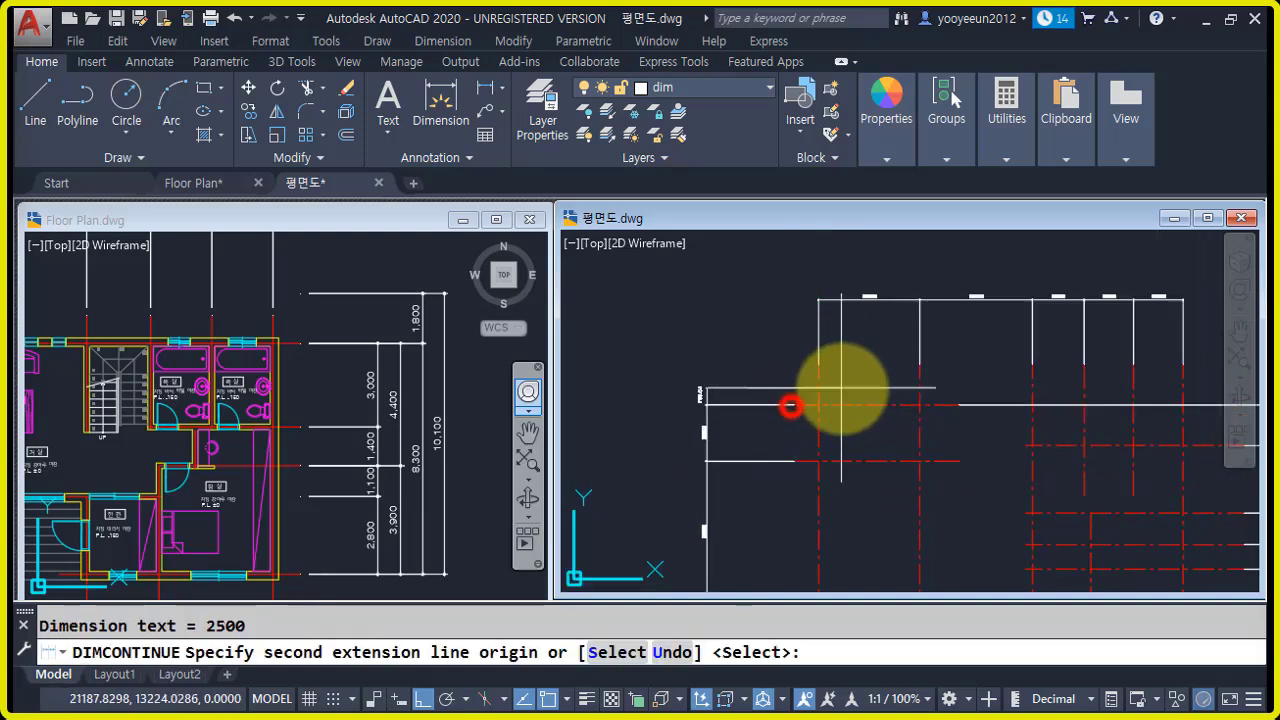
scroll(843, 388, "down", 4)
key("Return")
scroll(920, 505, "up", 4)
key("Return")
- Add a horizontal linear dimension between the two leftmost vertical centerlines, placed below the grid
type("dli")
key("Return")
left_click(791, 540)
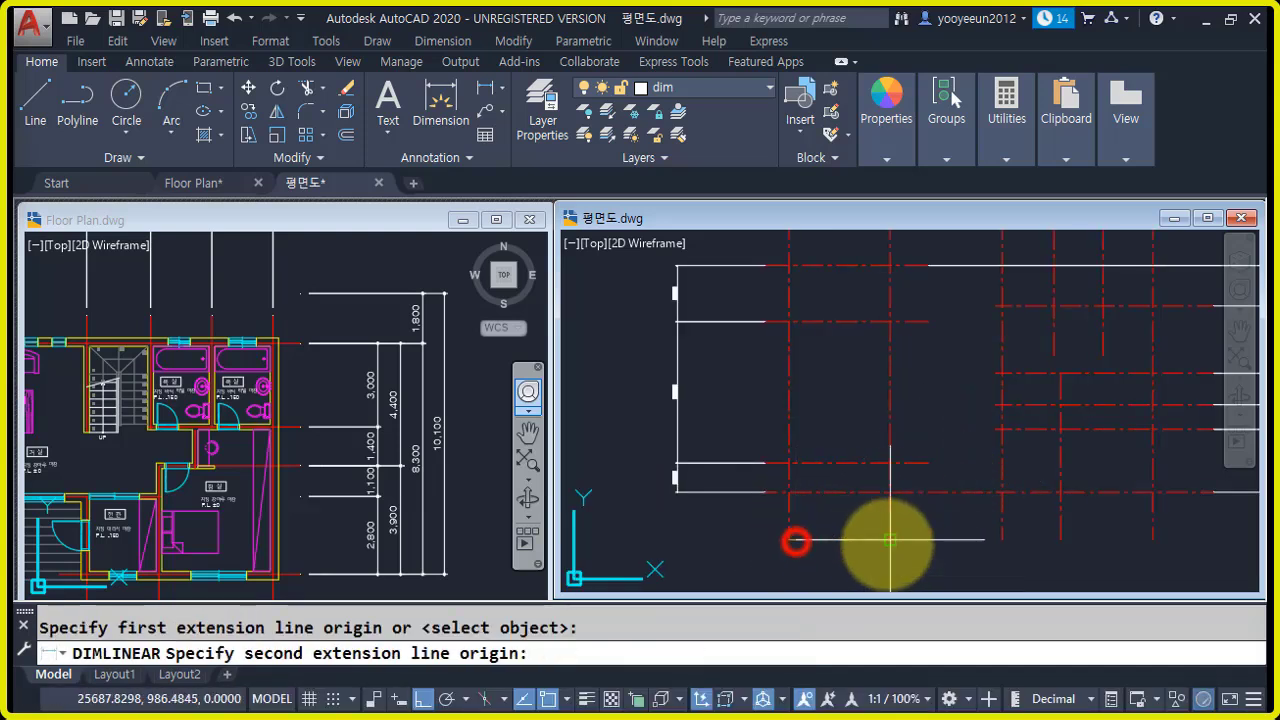
left_click(886, 543)
scroll(876, 535, "down", 2)
left_click(864, 523)
- Continue the dimension below the grid across the remaining vertical centerlines to the rightmost one
type("dco")
key("Return")
left_click(987, 467)
left_click(1048, 470)
left_click(1137, 467)
key("Return")
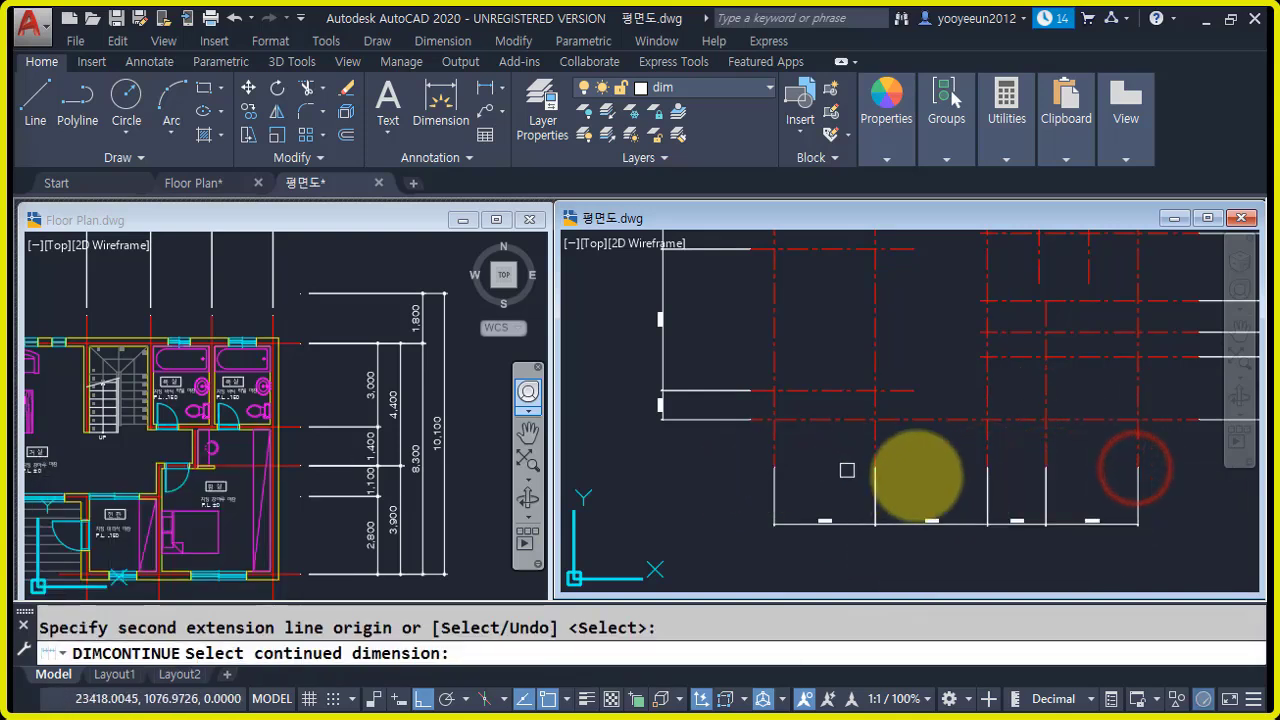
key("Return")
- Add an overall horizontal dimension from the leftmost to the rightmost vertical centerline, placed just above the upper dimension row
middle_click_drag(850, 350, 771, 520)
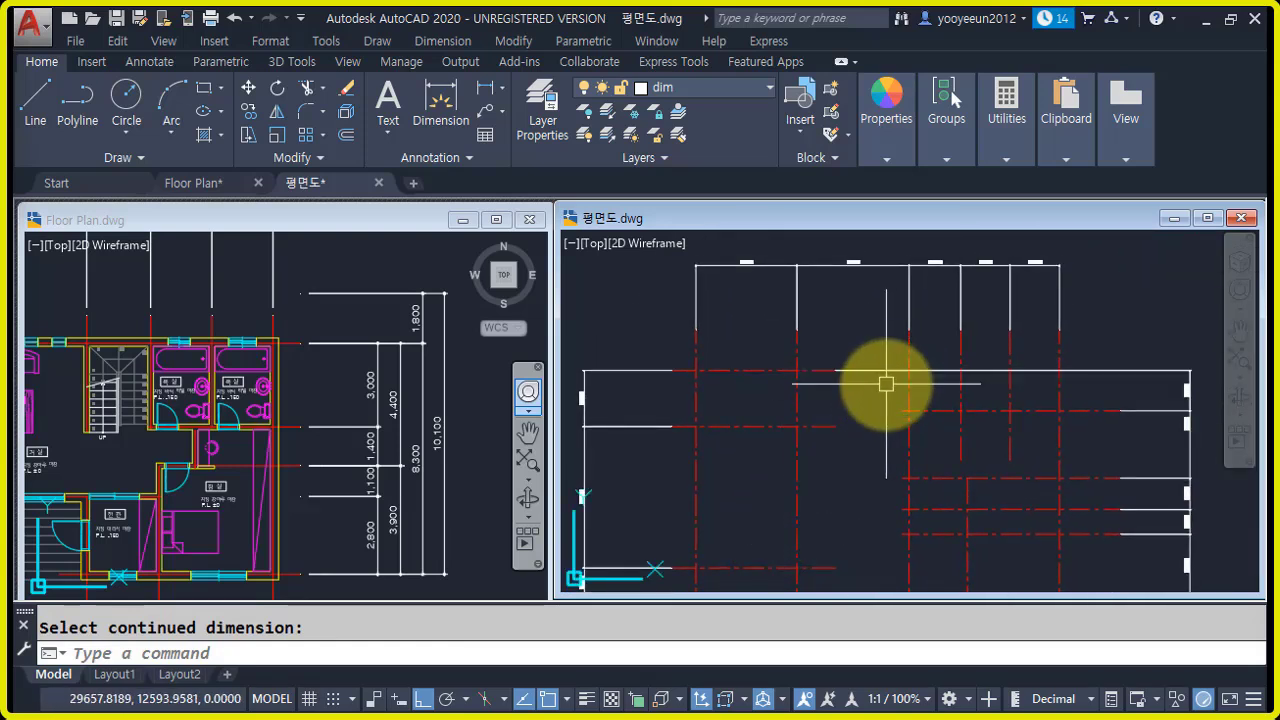
type("dli")
key("Return")
scroll(694, 391, "up", 2)
middle_click_drag(694, 391, 694, 406)
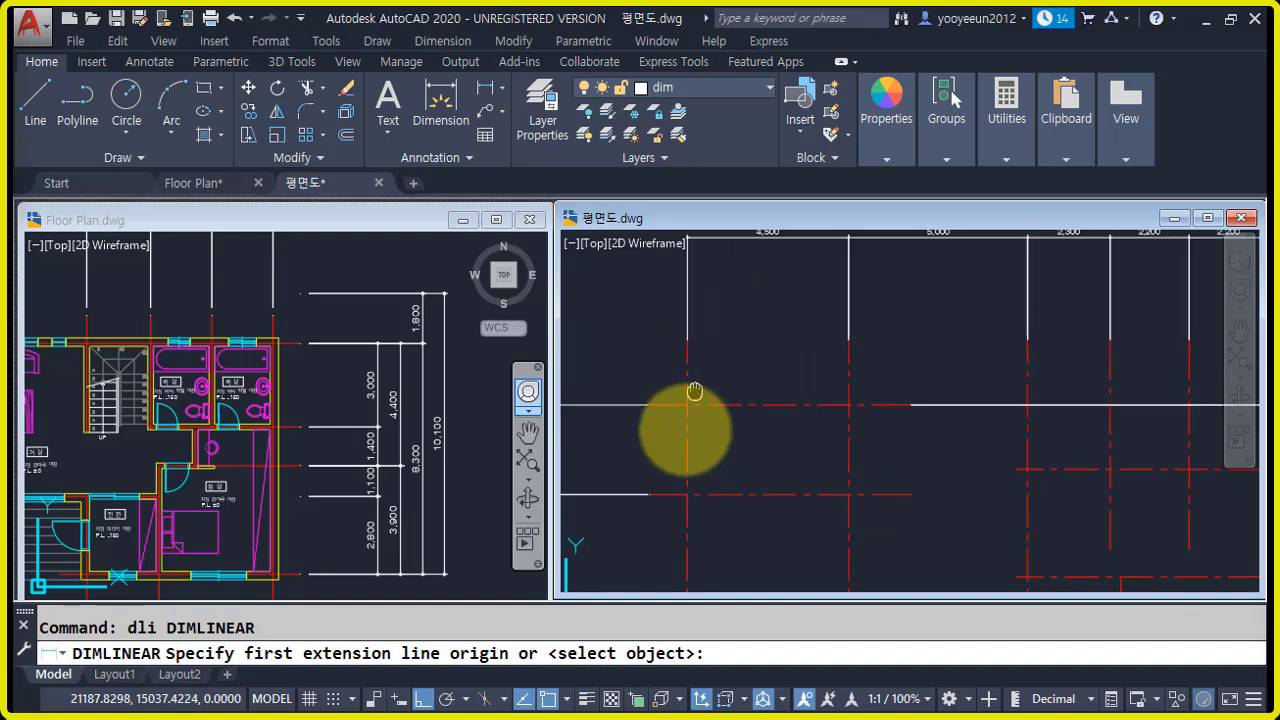
left_click(677, 395)
scroll(846, 429, "down", 3)
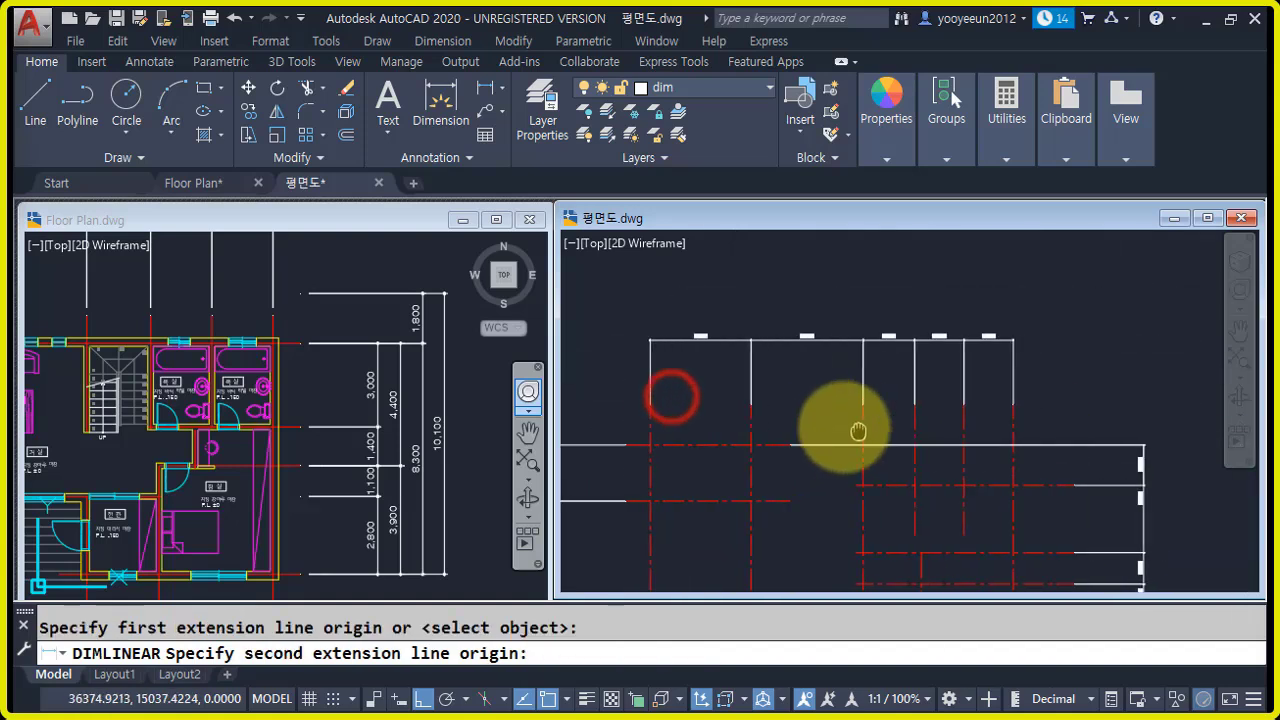
left_click(995, 405)
scroll(794, 332, "up", 4)
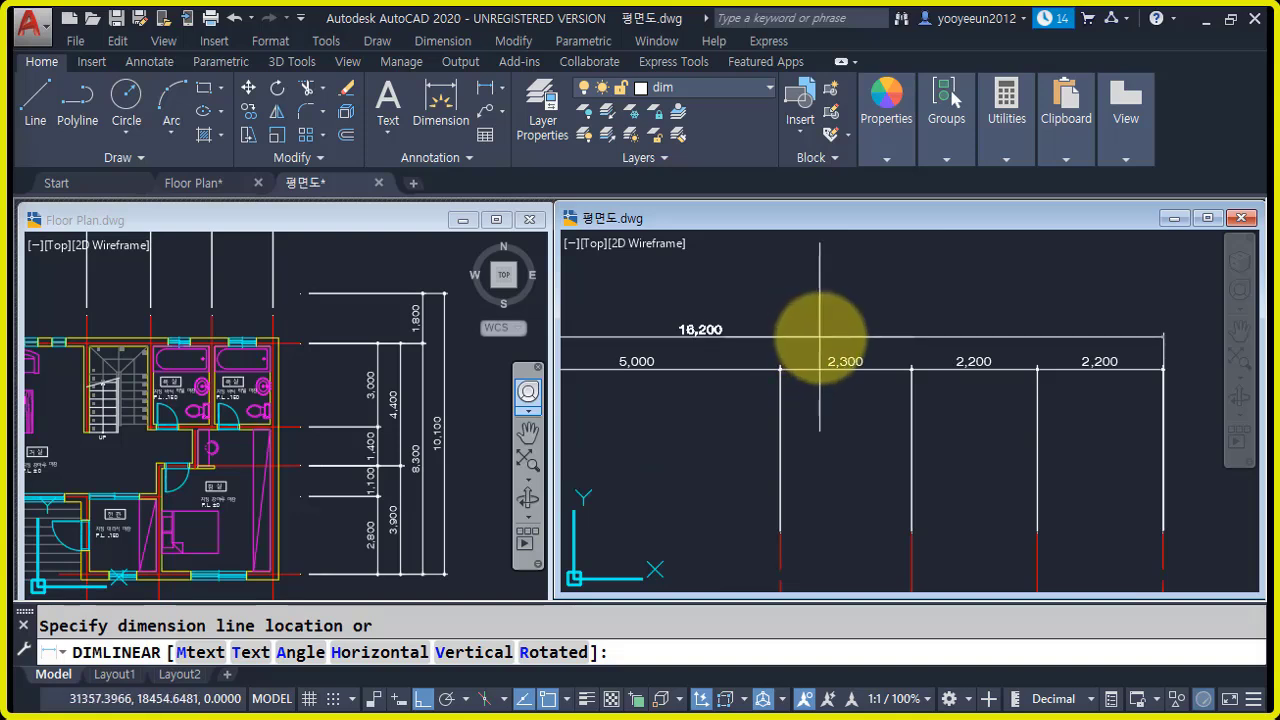
middle_click_drag(820, 334, 943, 371)
scroll(860, 375, "up", 2)
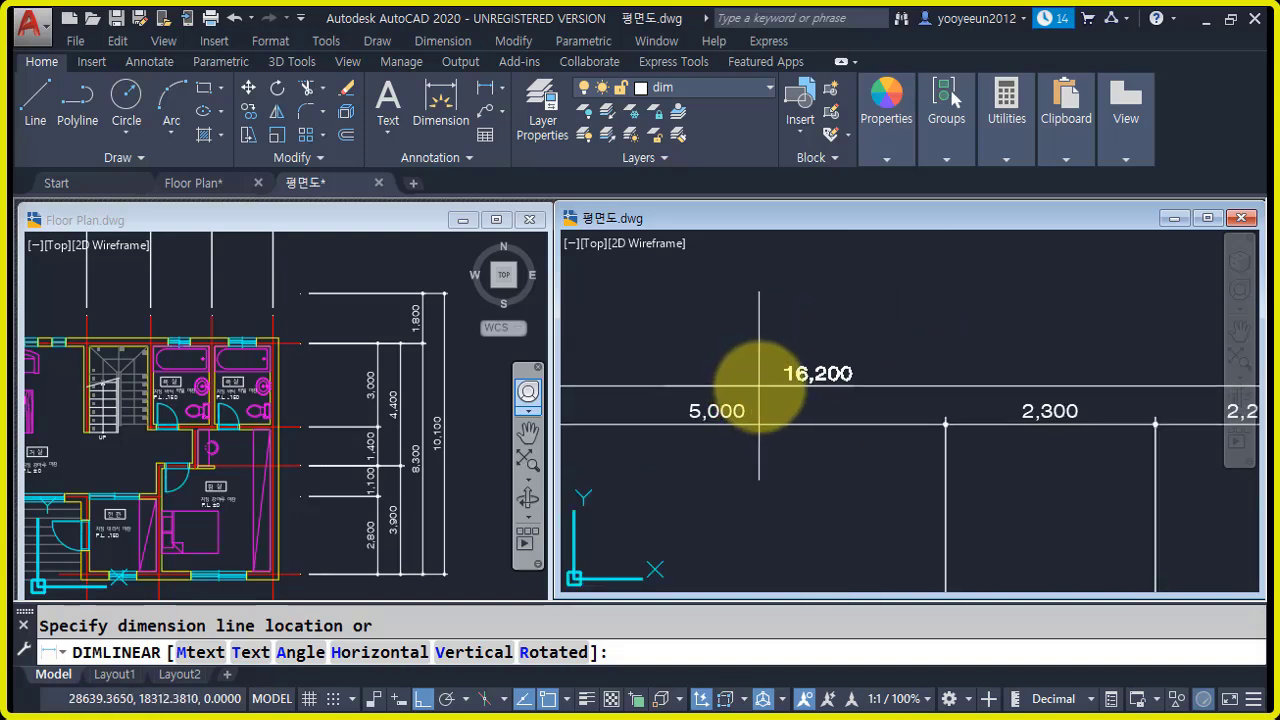
left_click(781, 387)
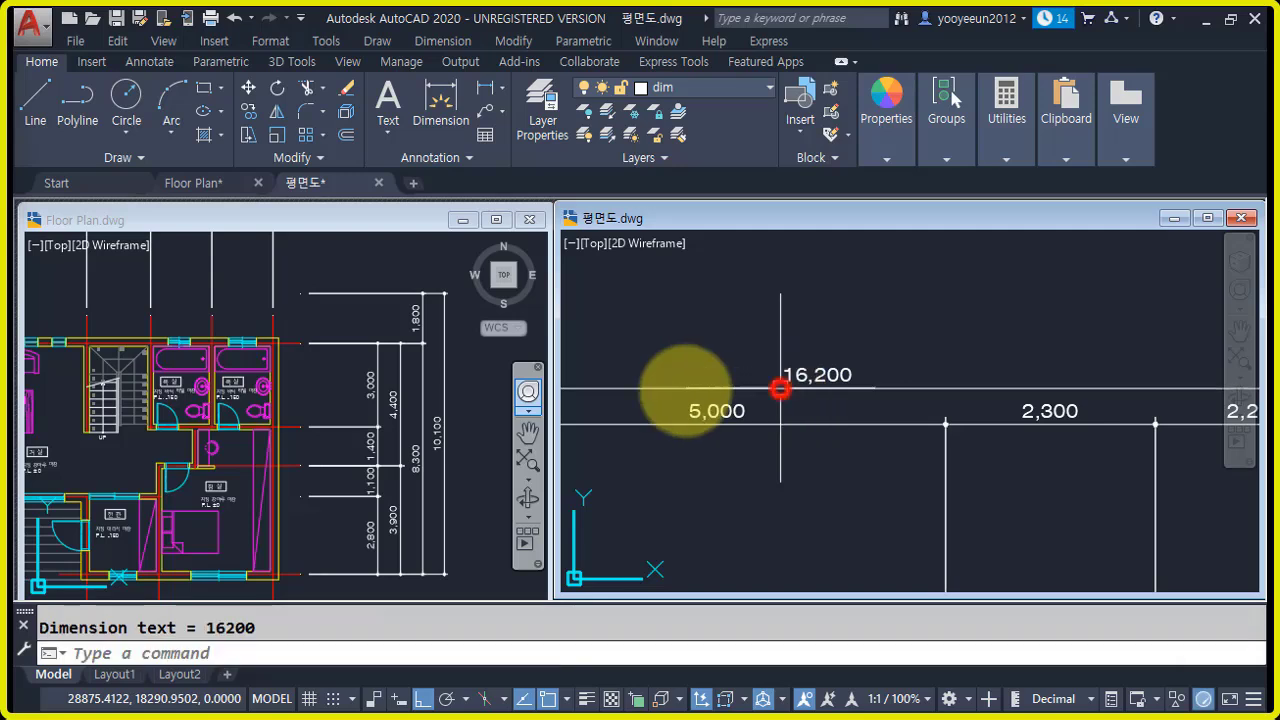
- Check the reference plan's dimension rows and start a vertical linear dimension at the left end of the lowest horizontal centerline in 평면도.dwg
left_click(312, 308)
middle_click_drag(243, 290, 434, 487)
scroll(235, 333, "up", 2)
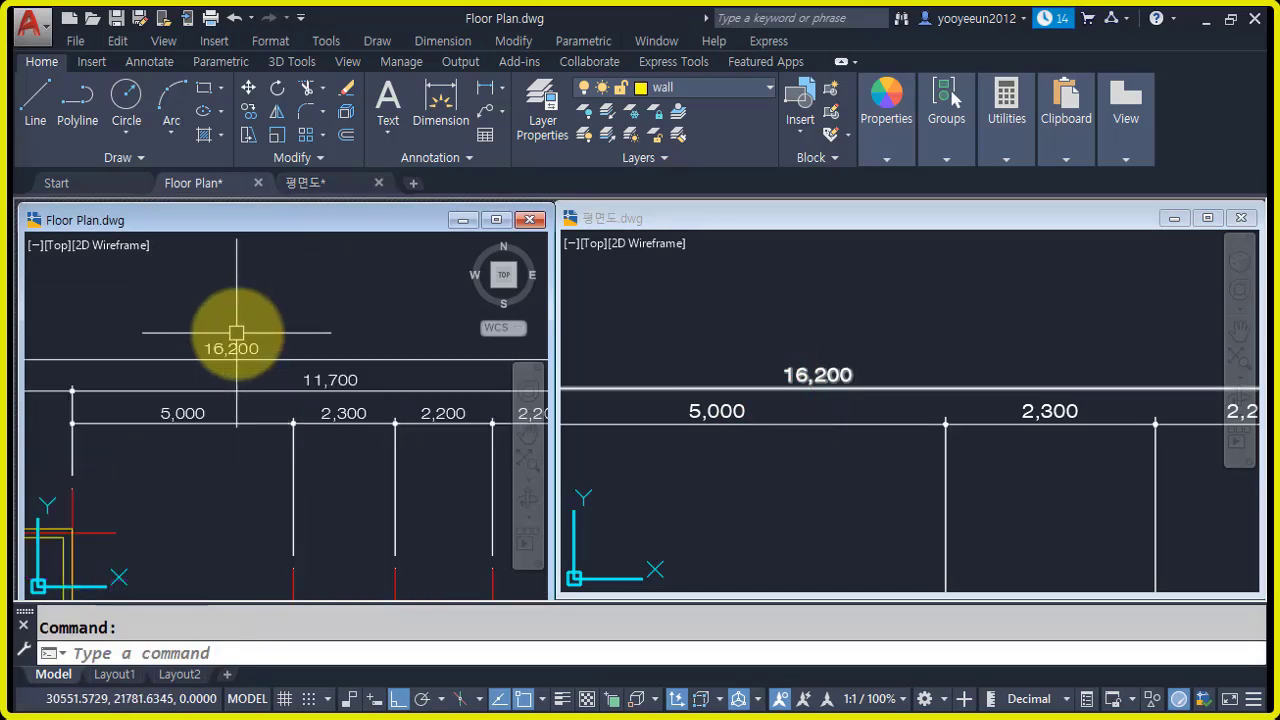
scroll(357, 429, "down", 4)
left_click(834, 519)
scroll(834, 519, "down", 4)
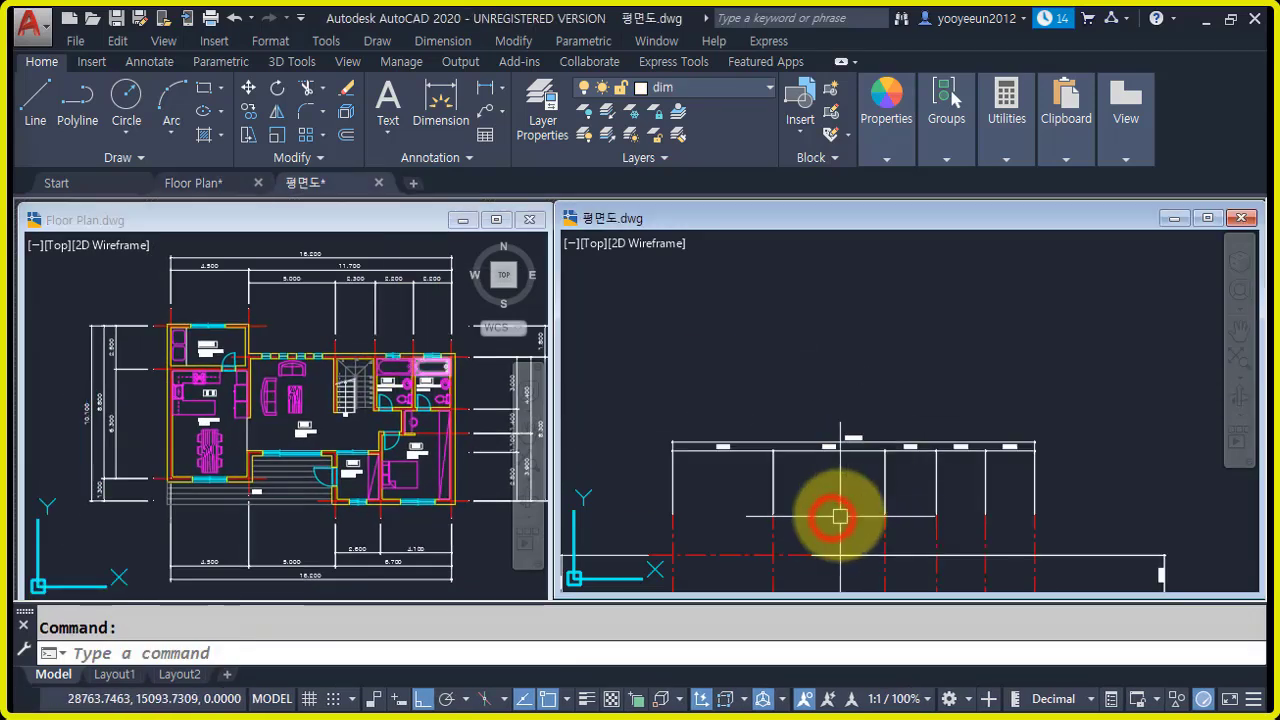
middle_click_drag(695, 506, 886, 346)
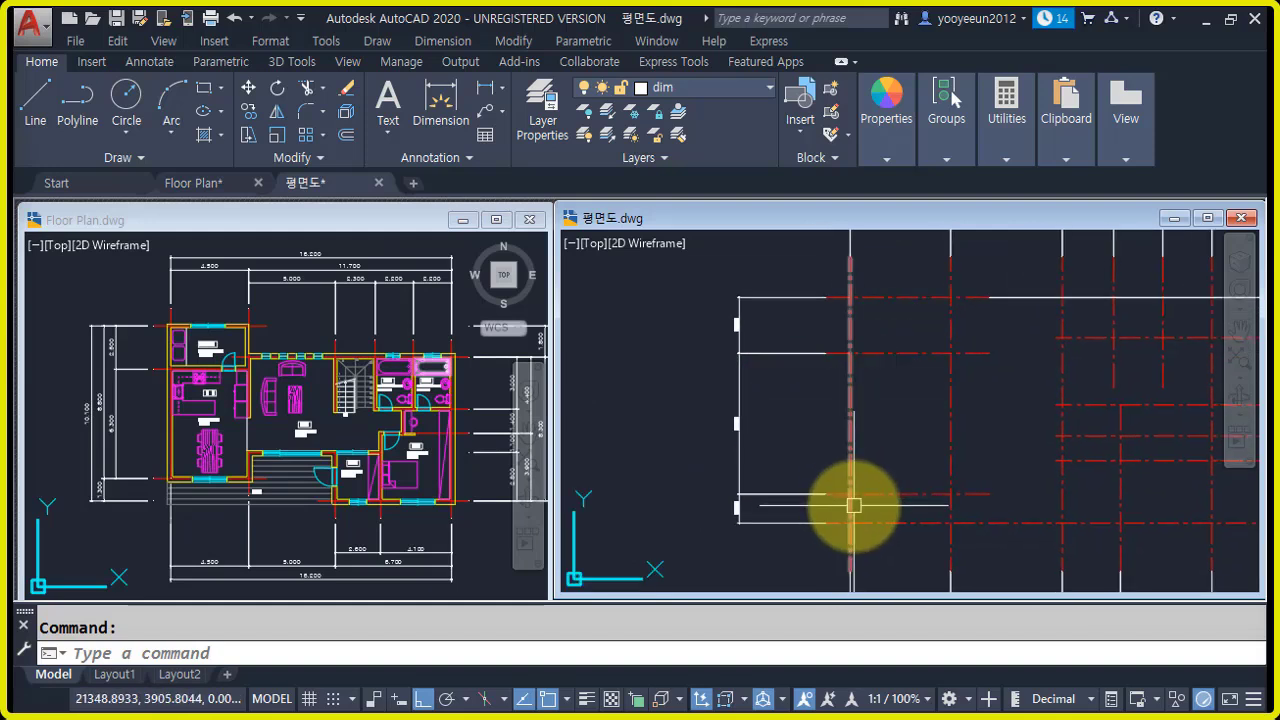
type("dli")
key("Return")
left_click(826, 528)
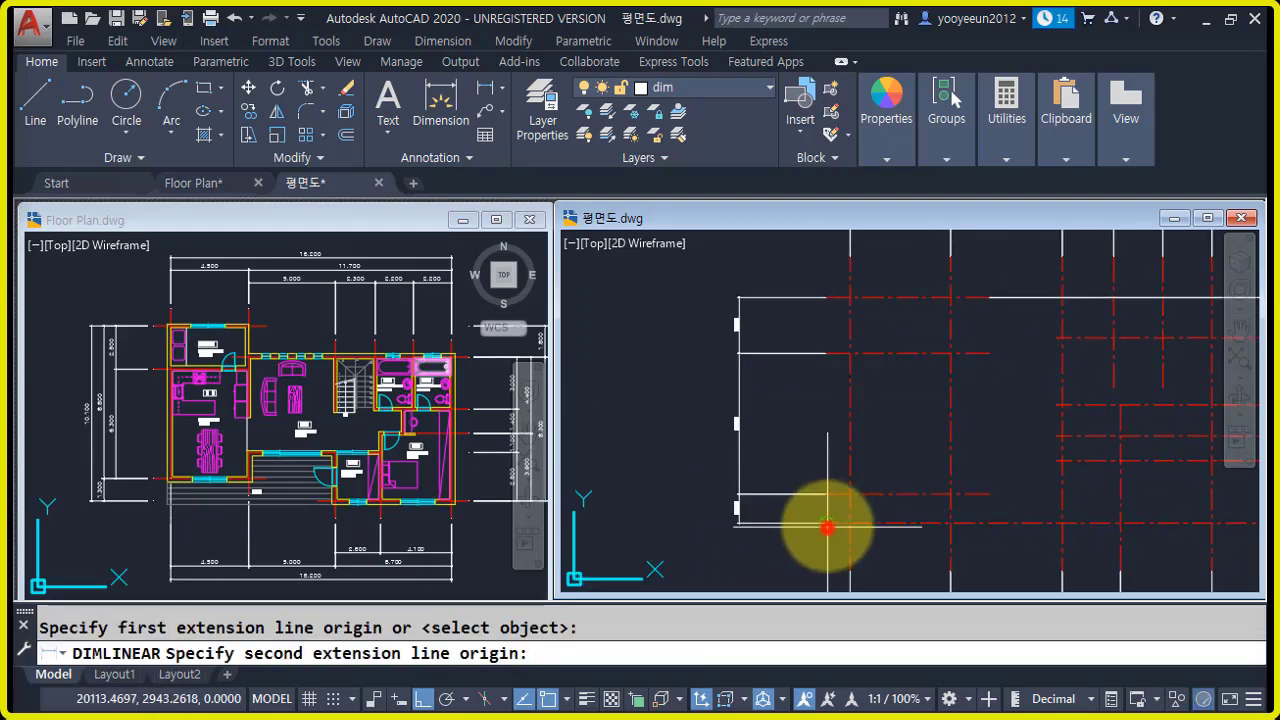
- Finish the overall vertical linear dimension up to the uppermost horizontal centerline, placing it outside the existing dimension chain on the plan's left side
left_click(827, 292)
scroll(706, 400, "up", 5)
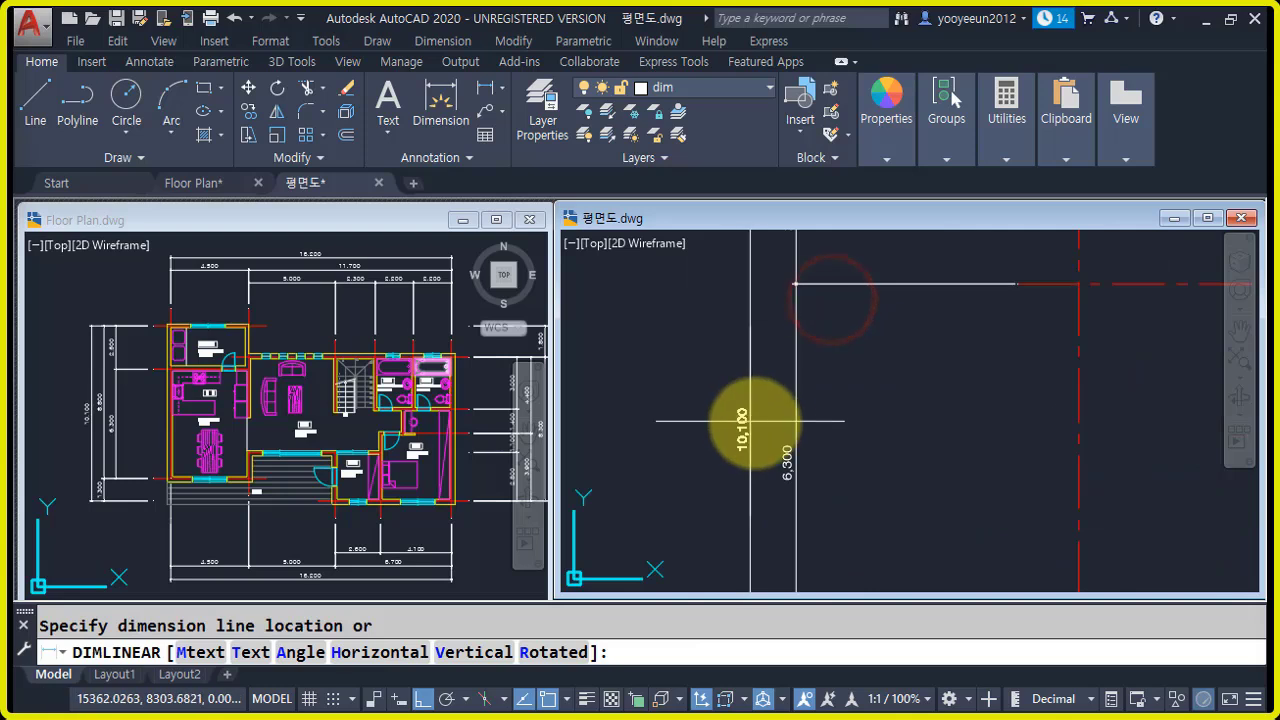
scroll(765, 420, "down", 5)
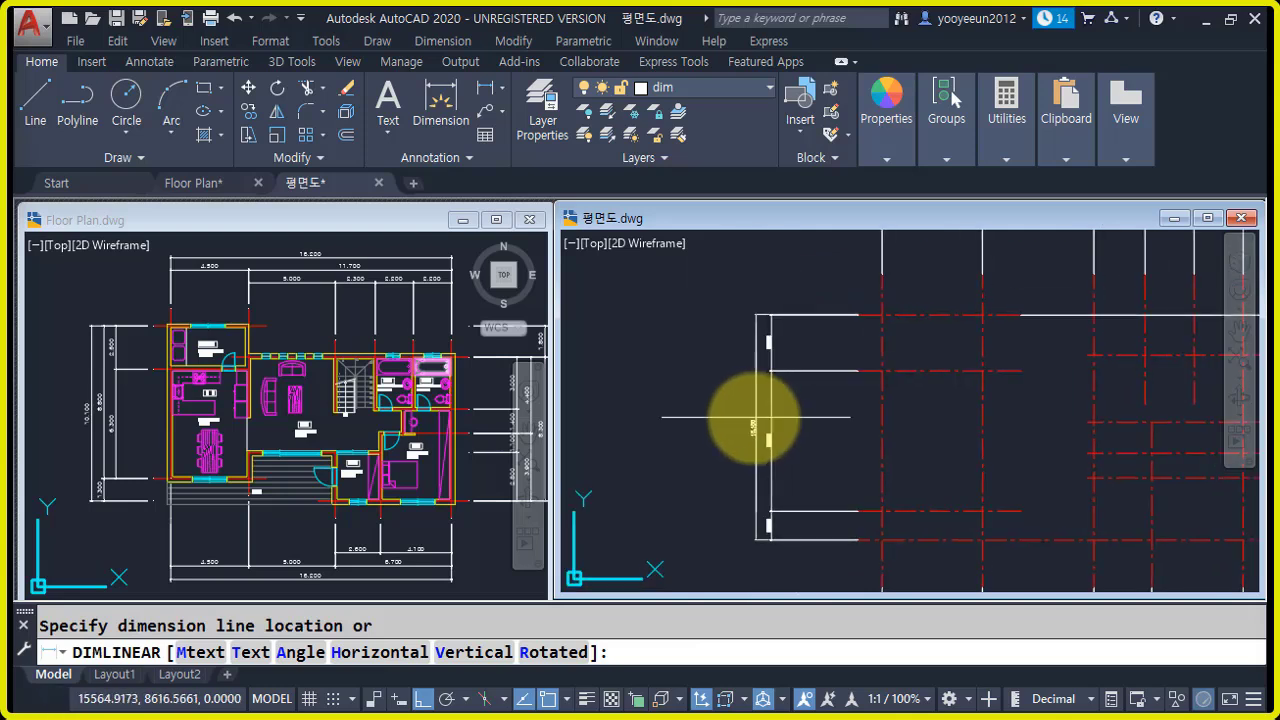
scroll(758, 424, "up", 5)
left_click(764, 427)
scroll(720, 435, "down", 5)
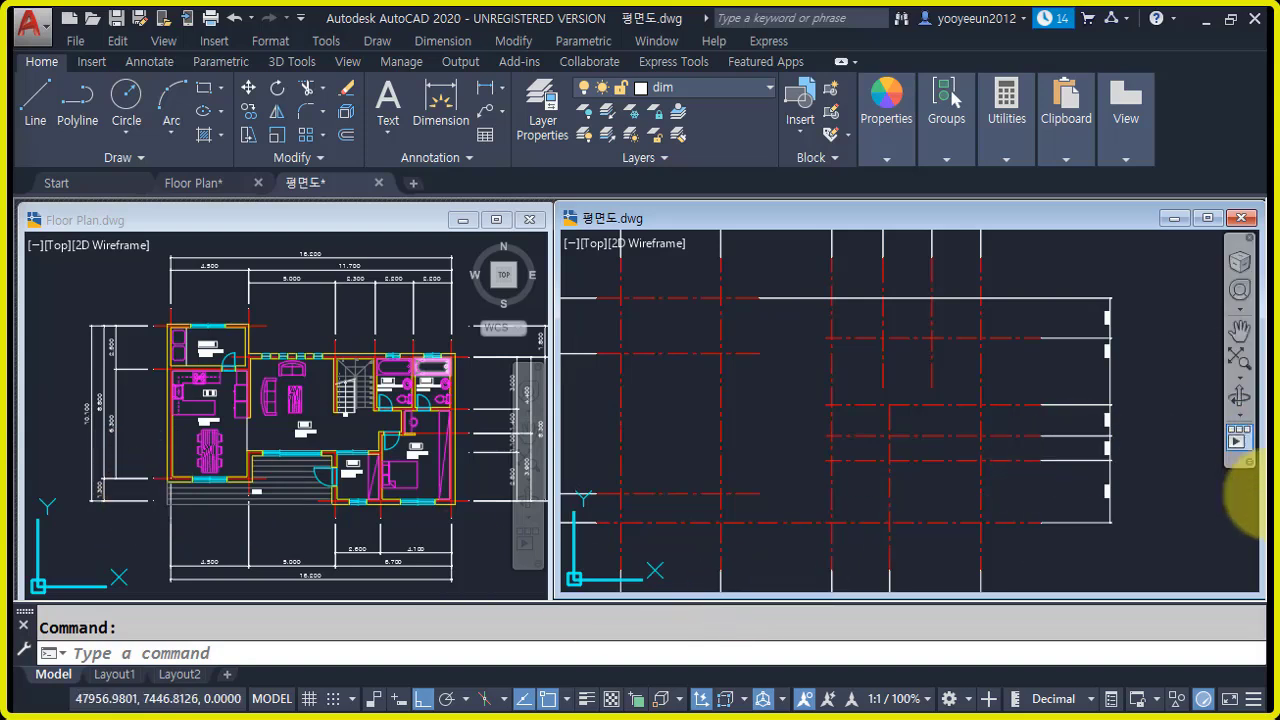
- Make wall the current layer in the new floor plan drawing
scroll(1111, 445, "down", 2)
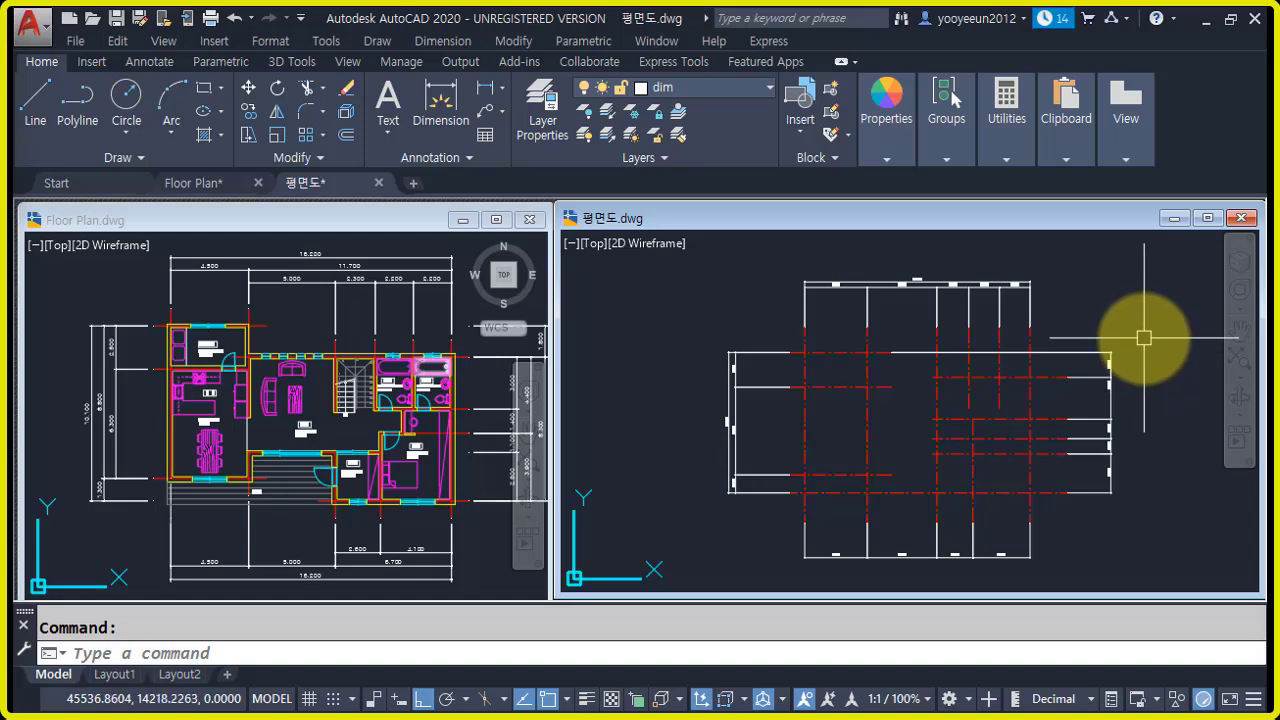
left_click(716, 88)
left_click(686, 300)
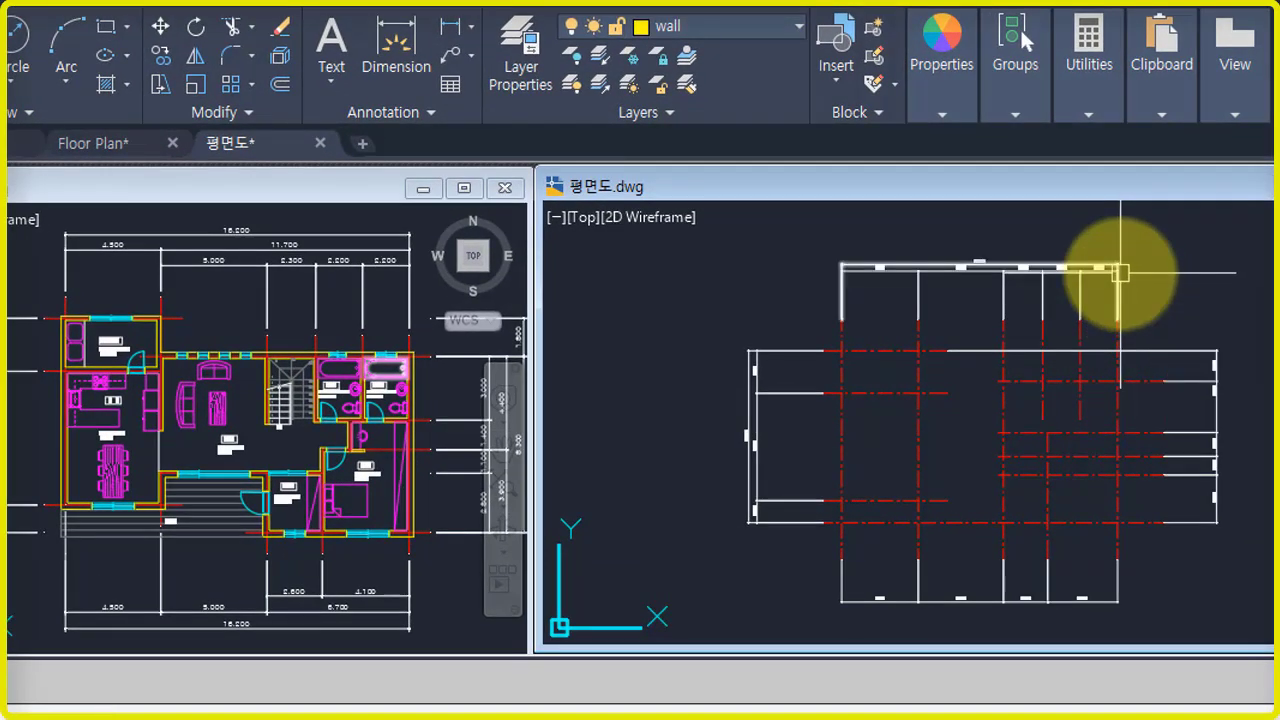
- Create a multiline style named 300 with its two element offsets set to 100 and -200
type("MLSTYLE")
key("Return")
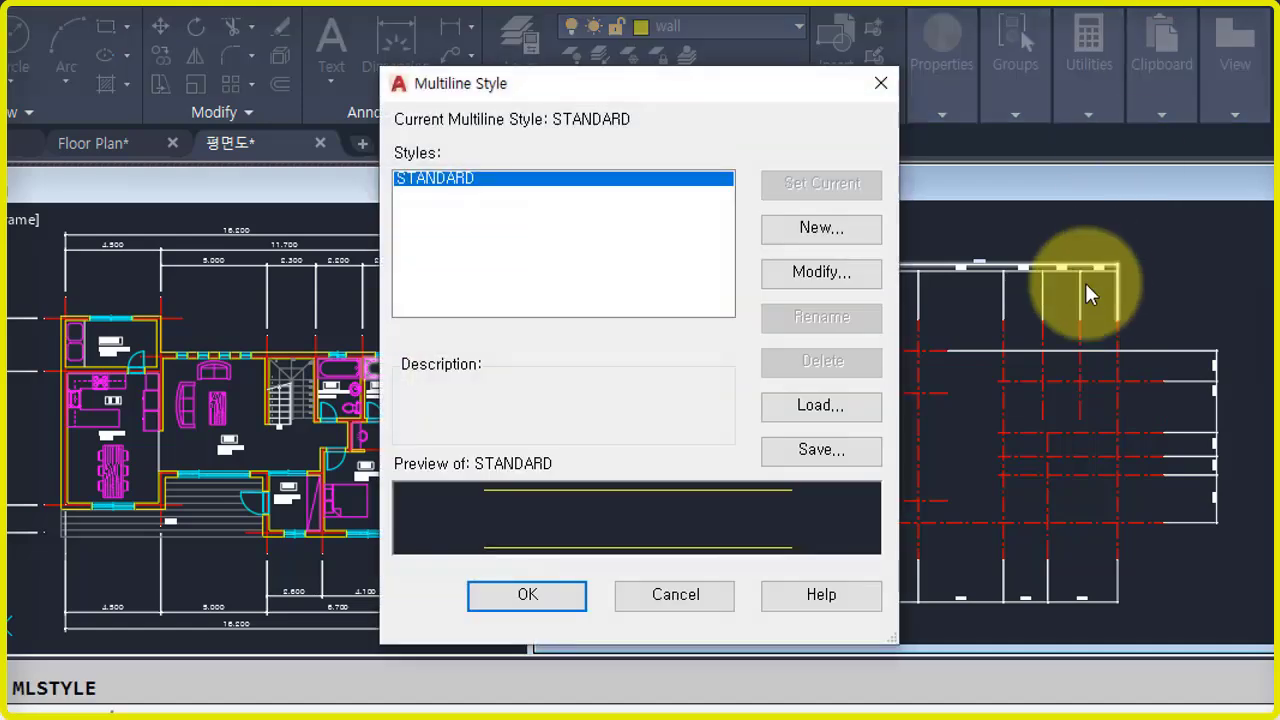
left_click(858, 231)
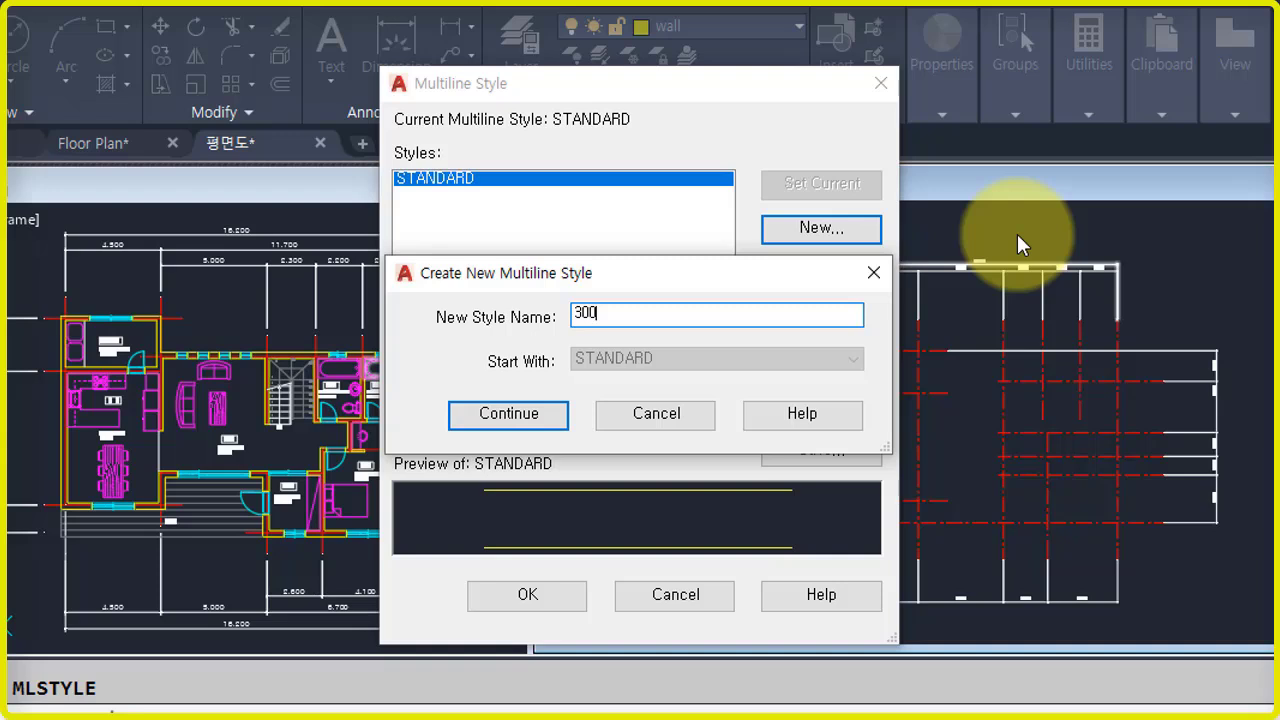
left_click(528, 413)
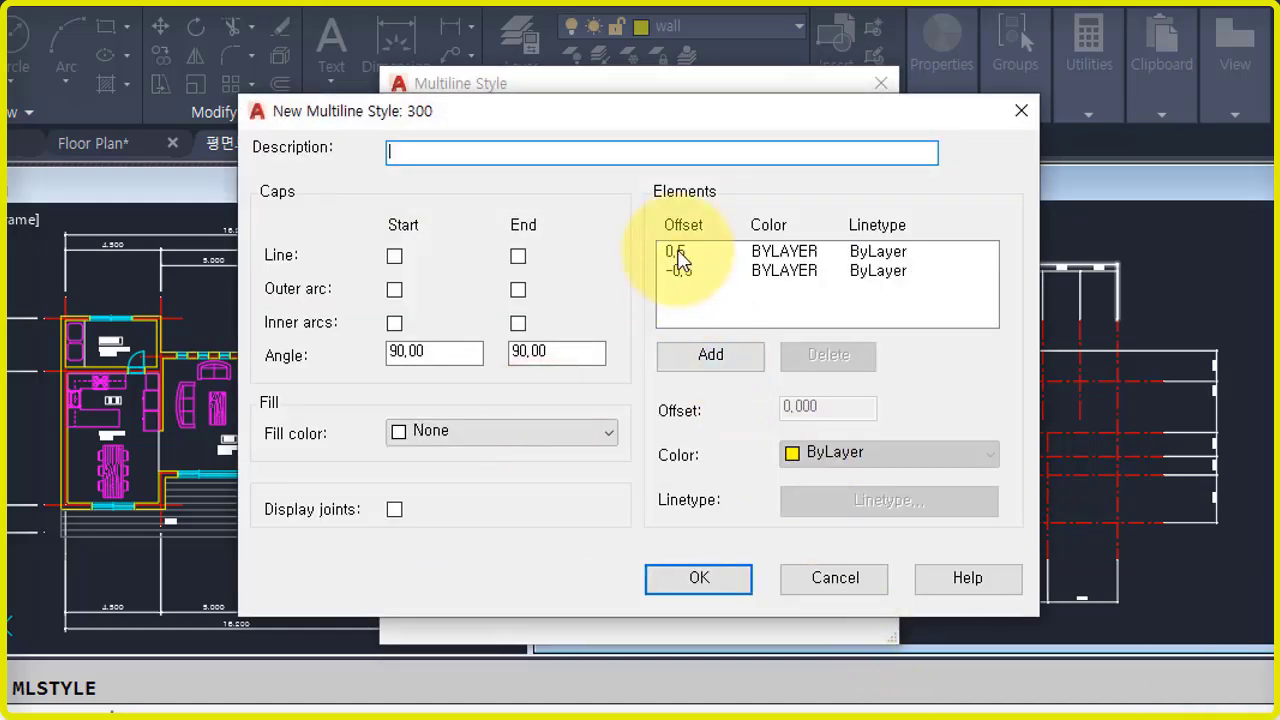
left_click(675, 251)
double_click(815, 406)
type("100")
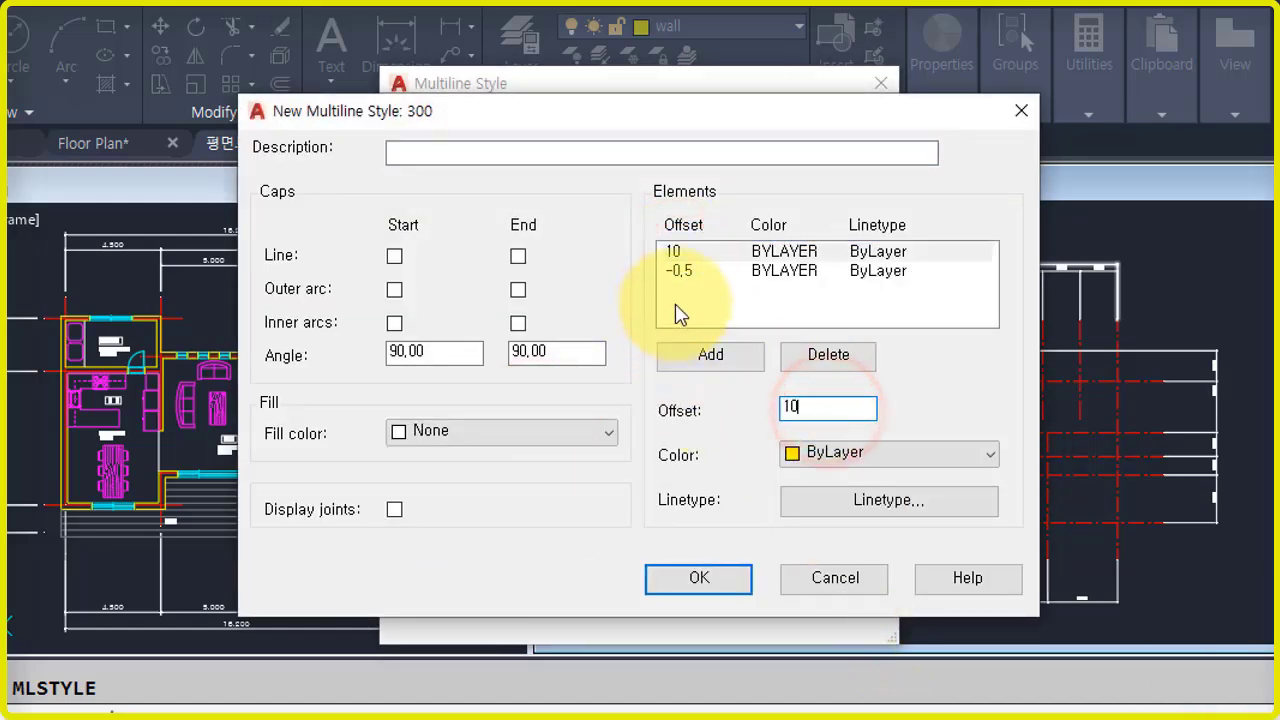
left_click(680, 271)
double_click(826, 408)
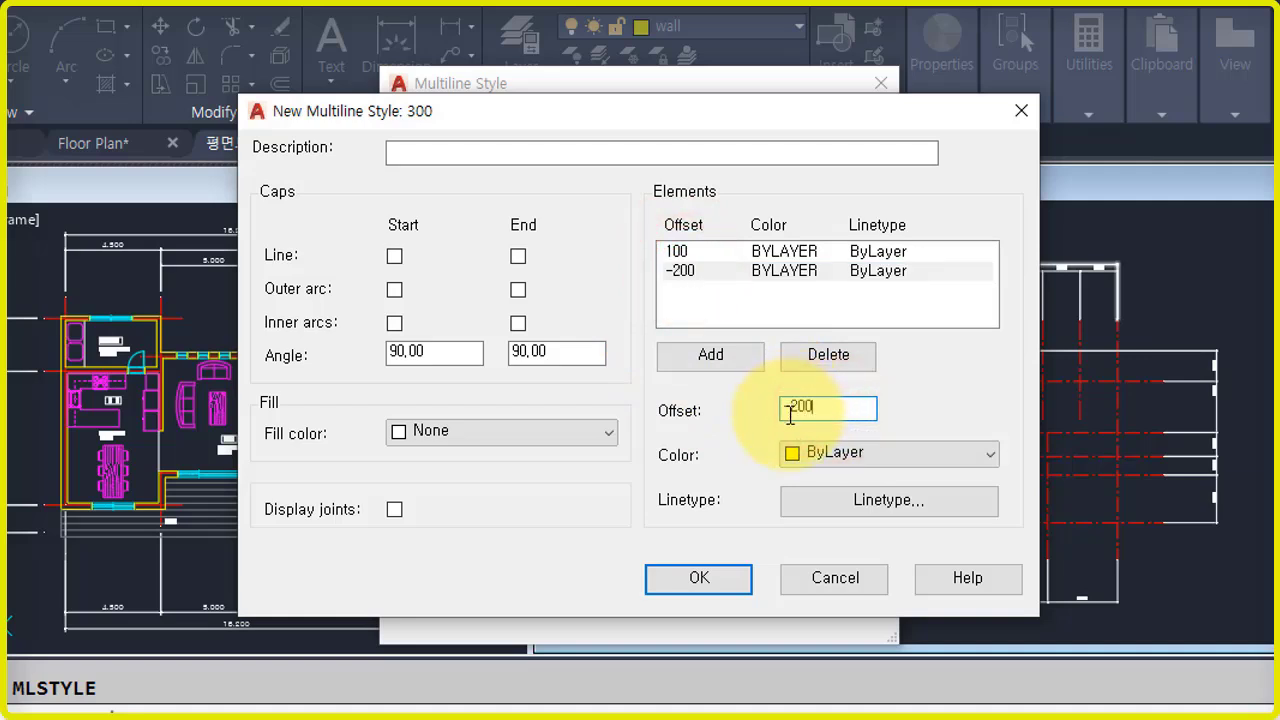
left_click(690, 575)
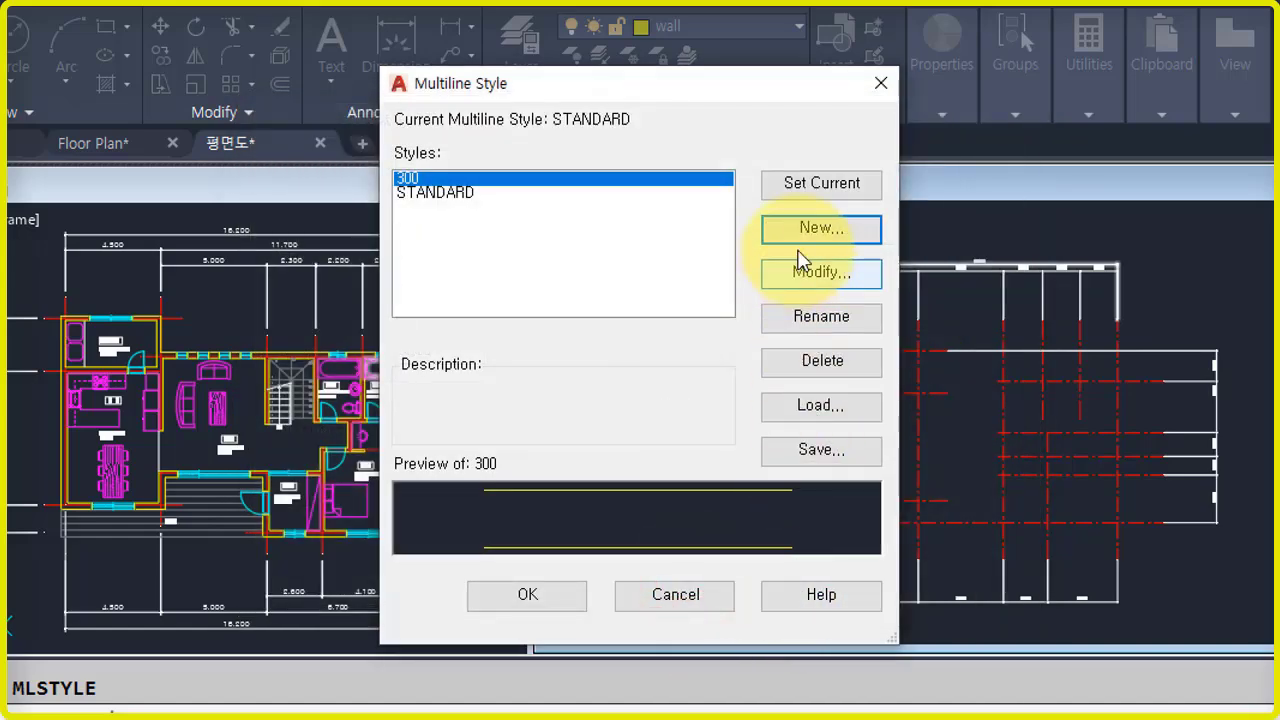
- Create a multiline style named 200 based on 300, set its second element offset to -100, and accept the styles
left_click(824, 230)
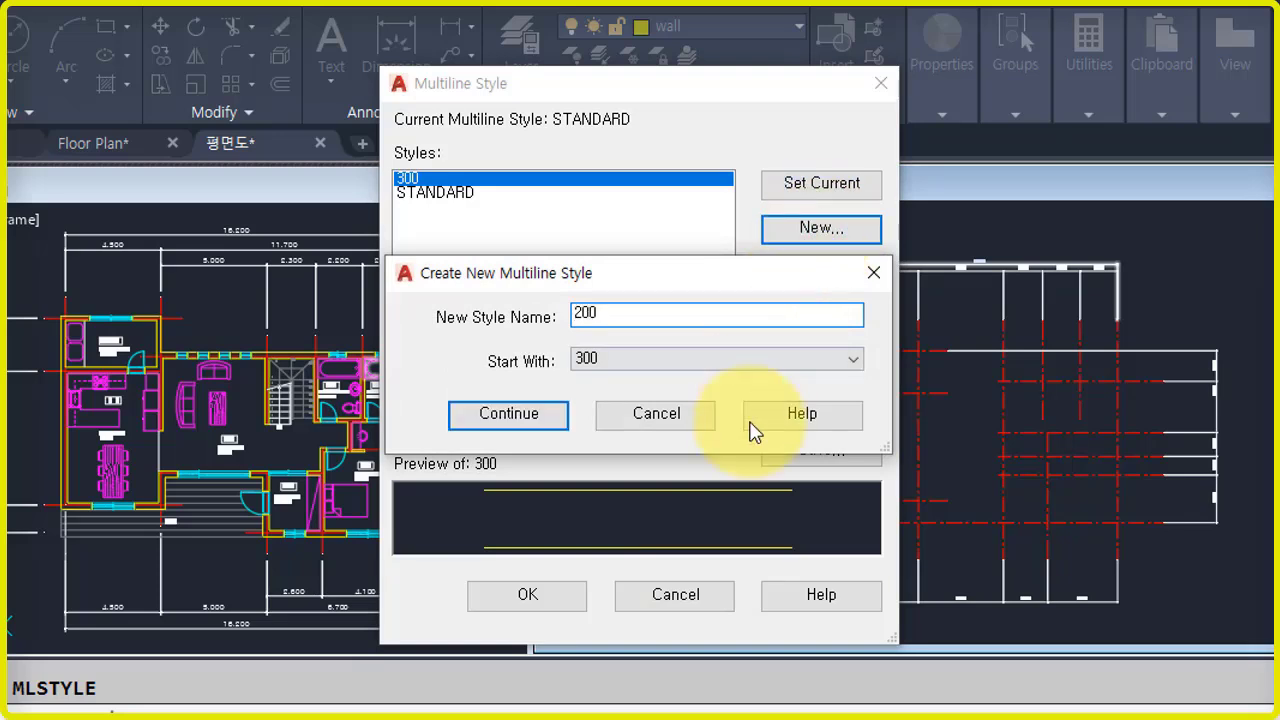
left_click(546, 418)
left_click(680, 251)
left_click(682, 271)
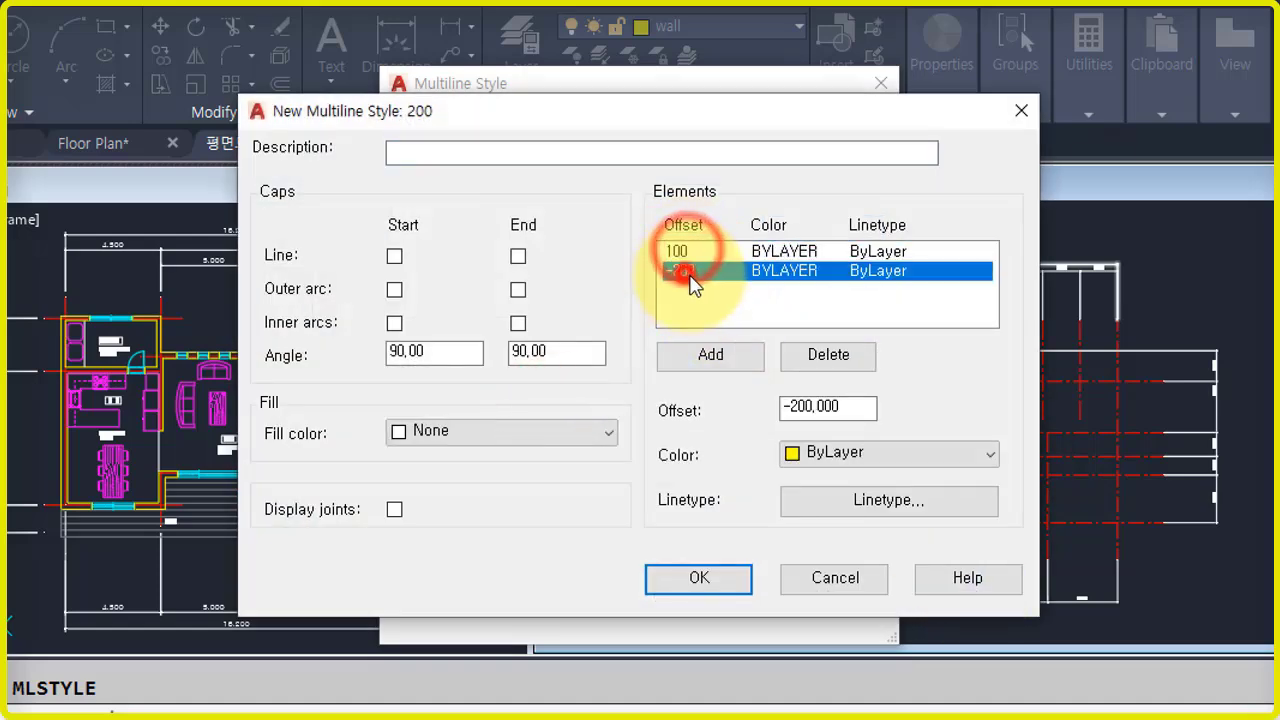
left_click_drag(843, 406, 793, 408)
type("100")
left_click(708, 584)
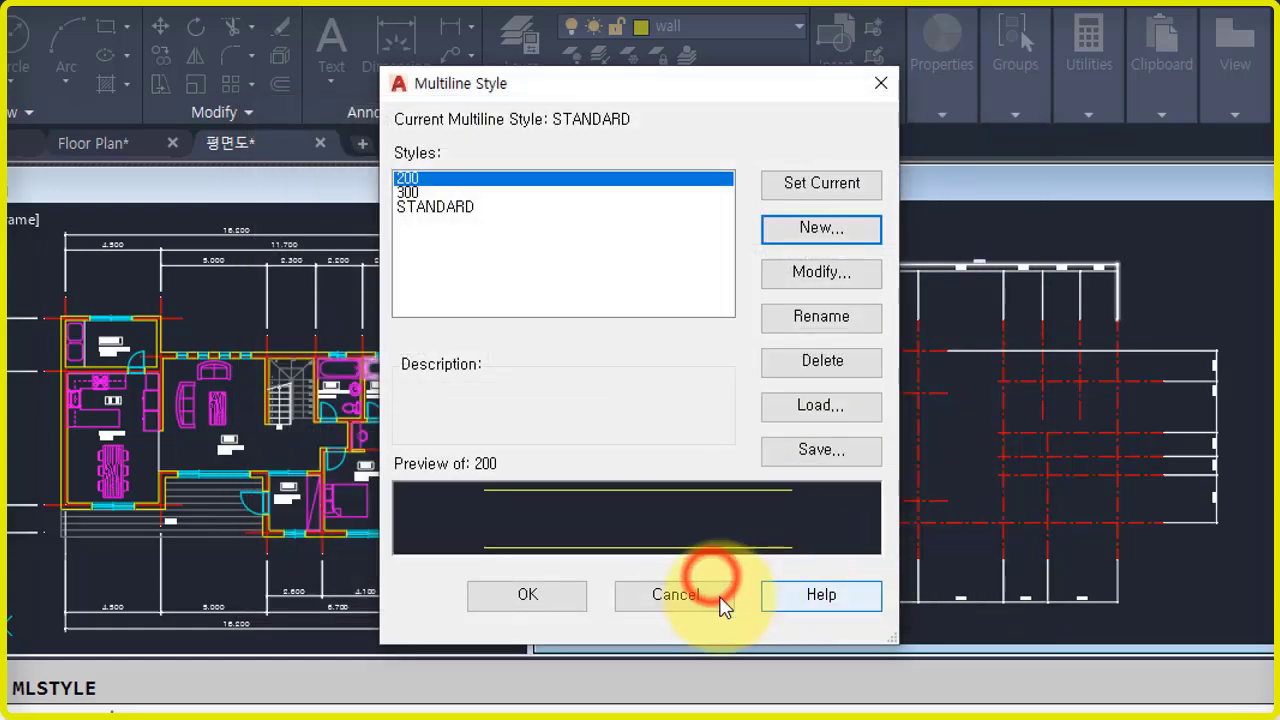
left_click(532, 596)
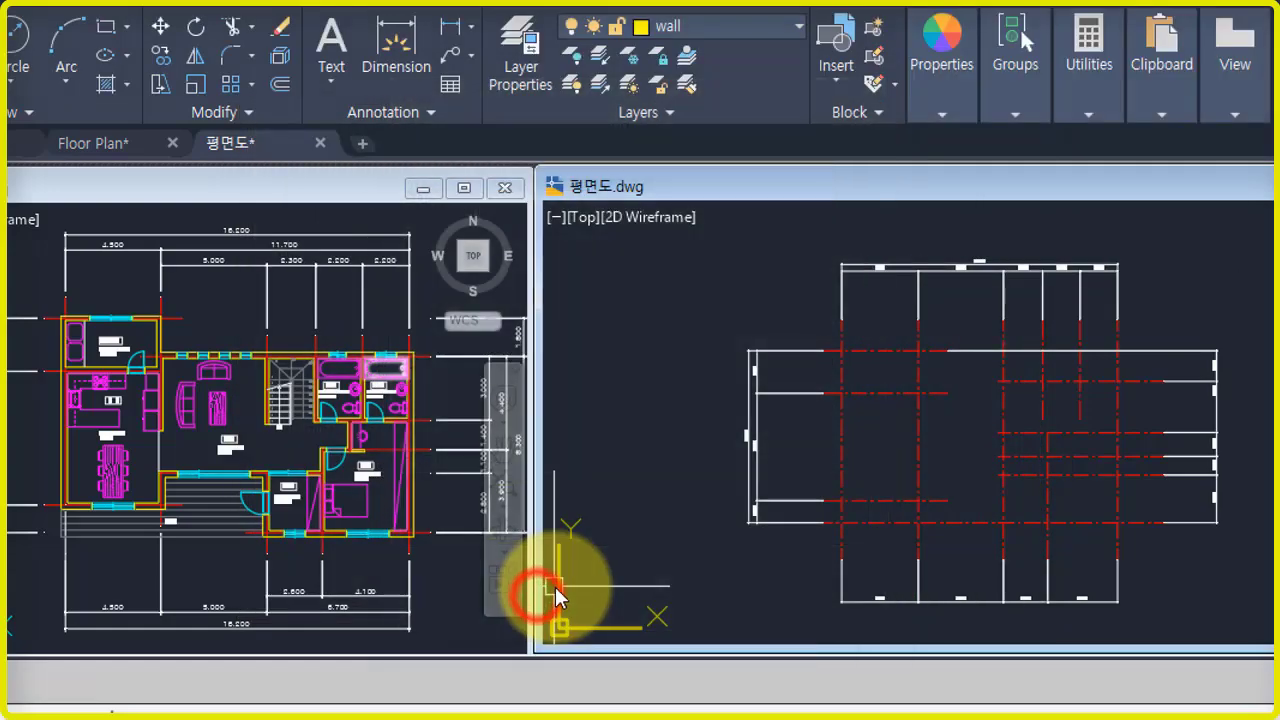
- Examine the wall layout around the bedroom door and bathrooms in the reference drawing Floor Plan.dwg
left_click(255, 435)
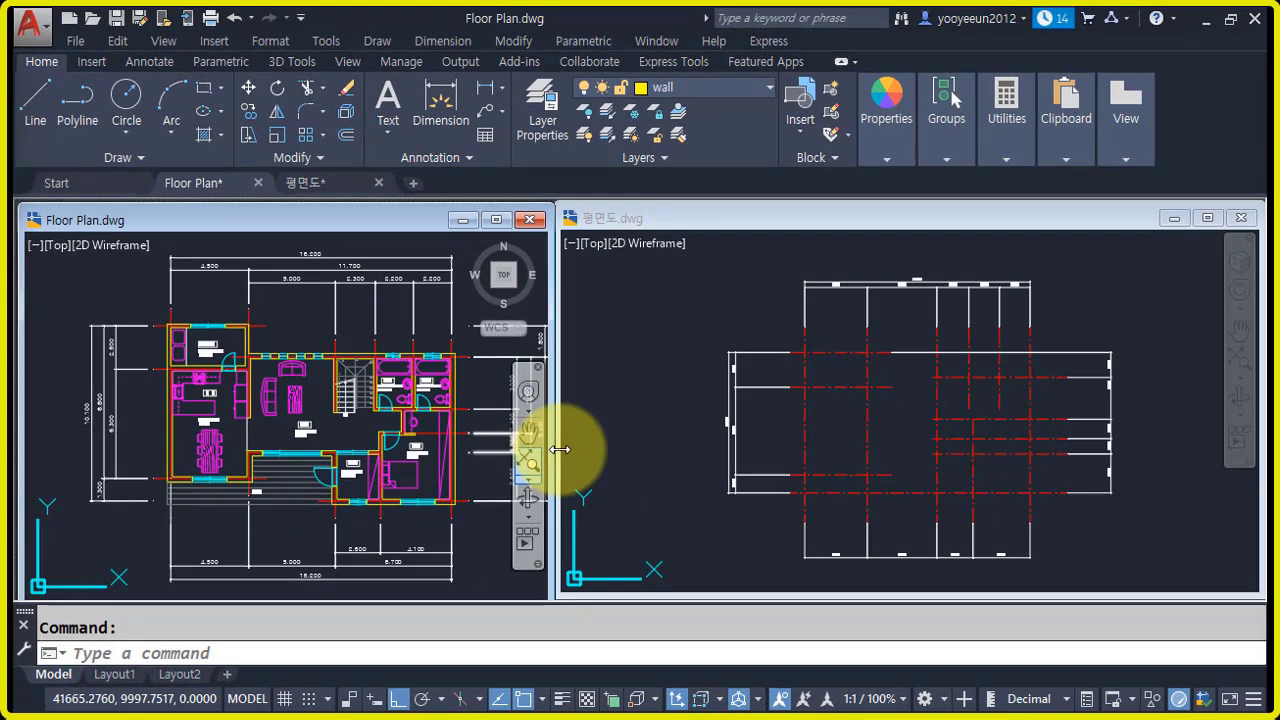
scroll(372, 358, "up", 5)
scroll(468, 470, "down", 5)
middle_click_drag(396, 502, 337, 423)
scroll(383, 458, "up", 2)
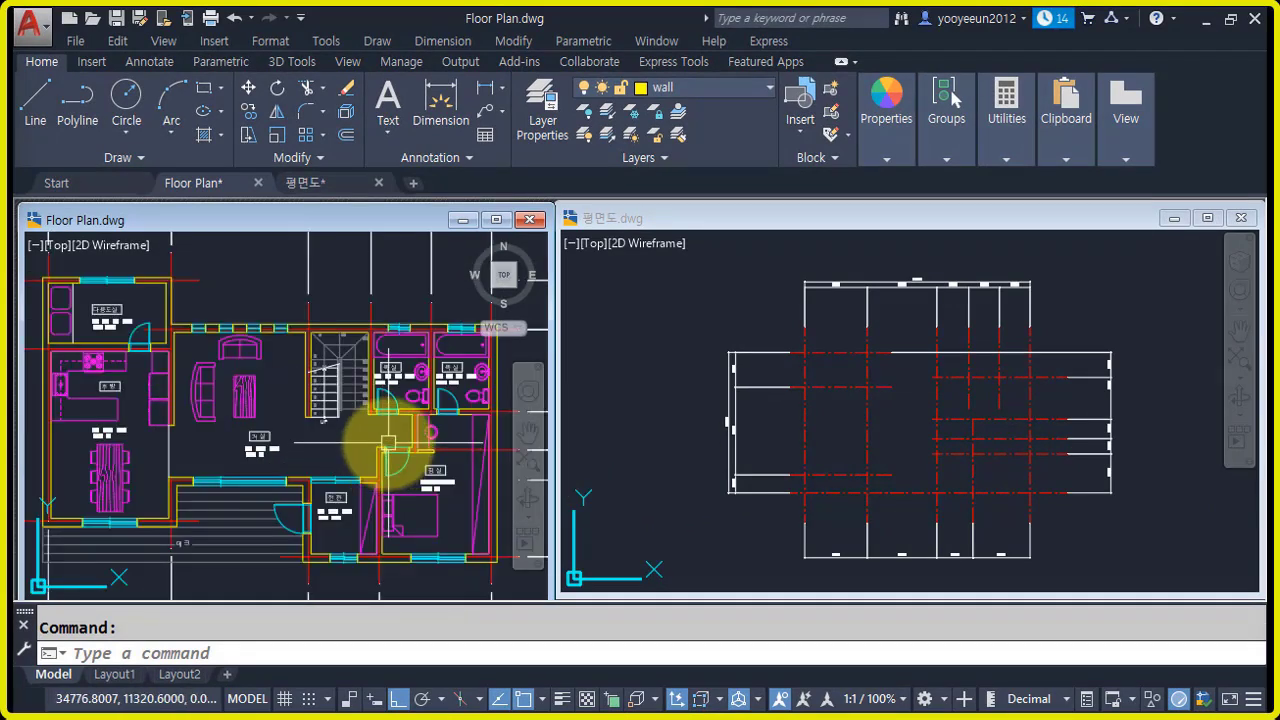
mouse_move(388, 443)
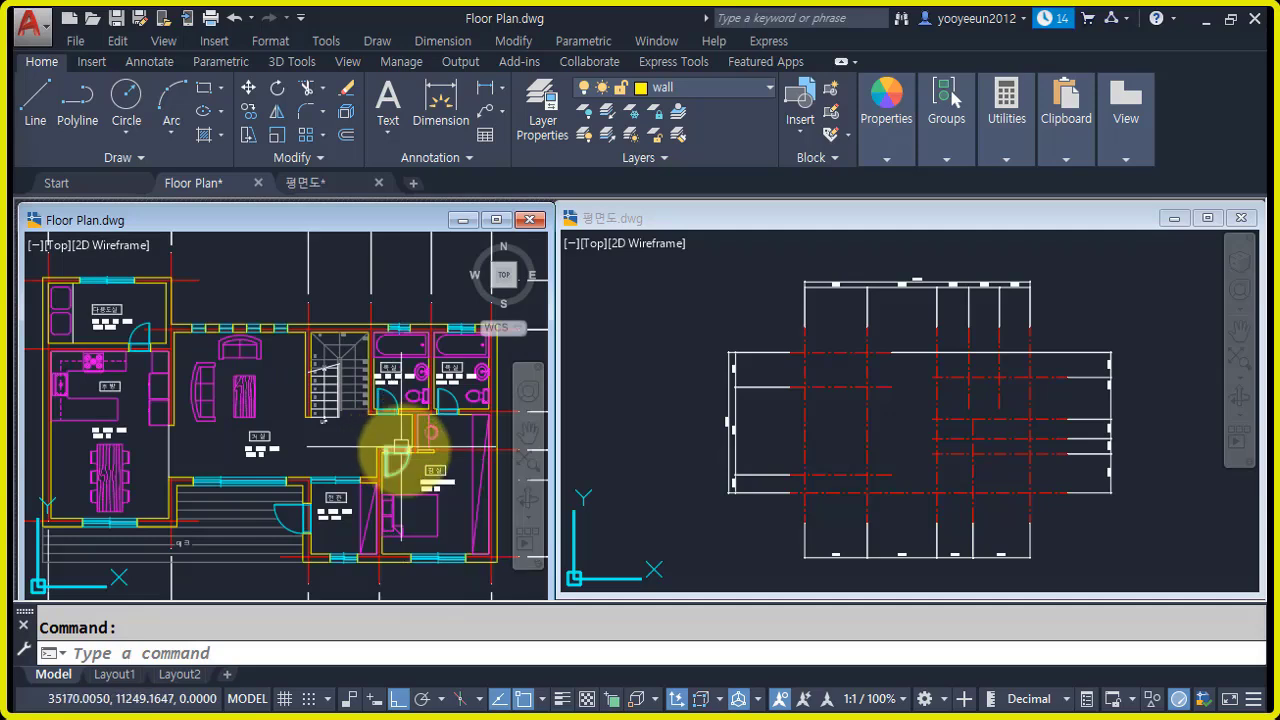
scroll(440, 450, "up", 6)
scroll(305, 449, "up", 2)
middle_click_drag(393, 443, 380, 468)
scroll(430, 445, "down", 2)
scroll(430, 444, "down", 3)
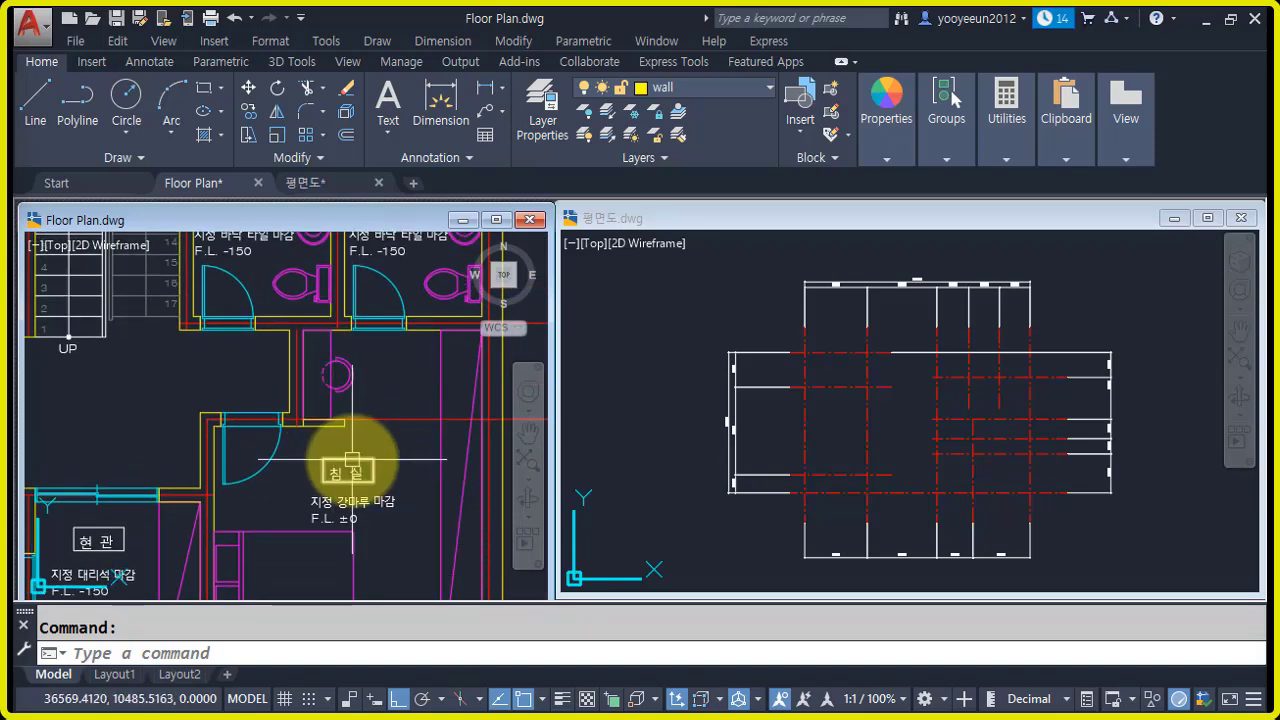
scroll(352, 460, "down", 3)
middle_click_drag(343, 463, 387, 475)
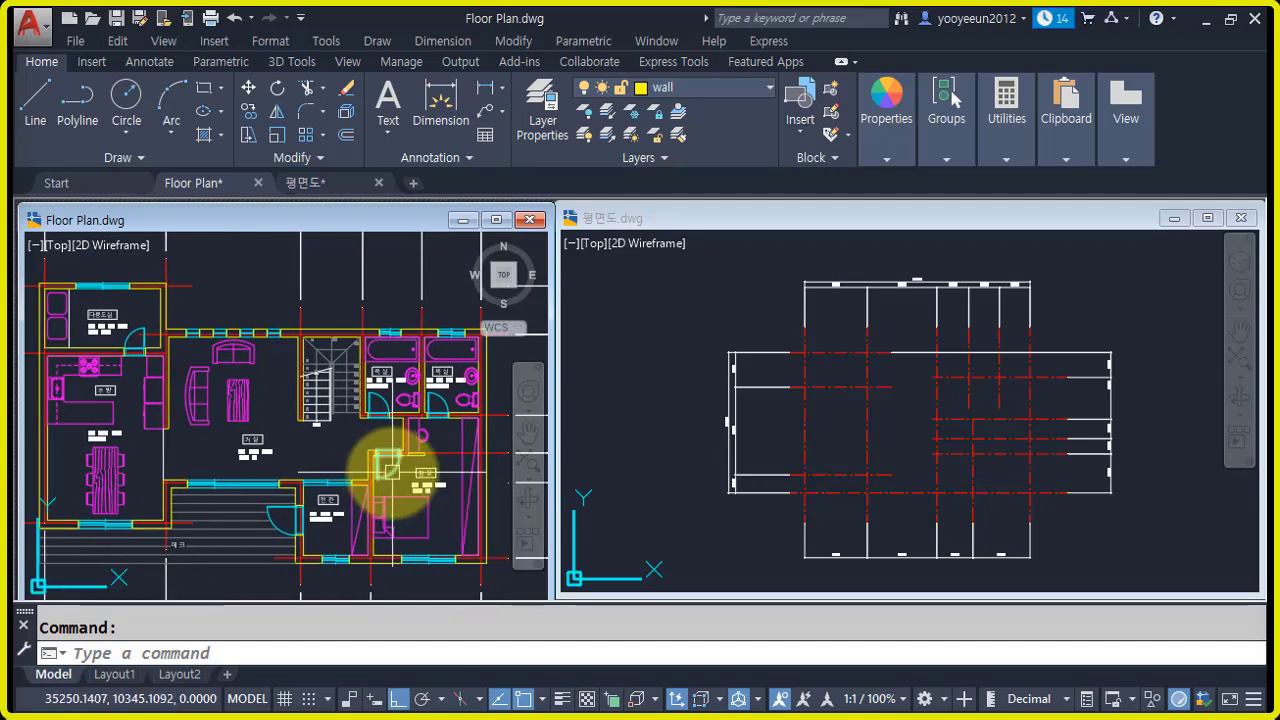
- Start a multiline in 평면도.dwg with justification Zero, scale 1 and style 300
left_click(665, 515)
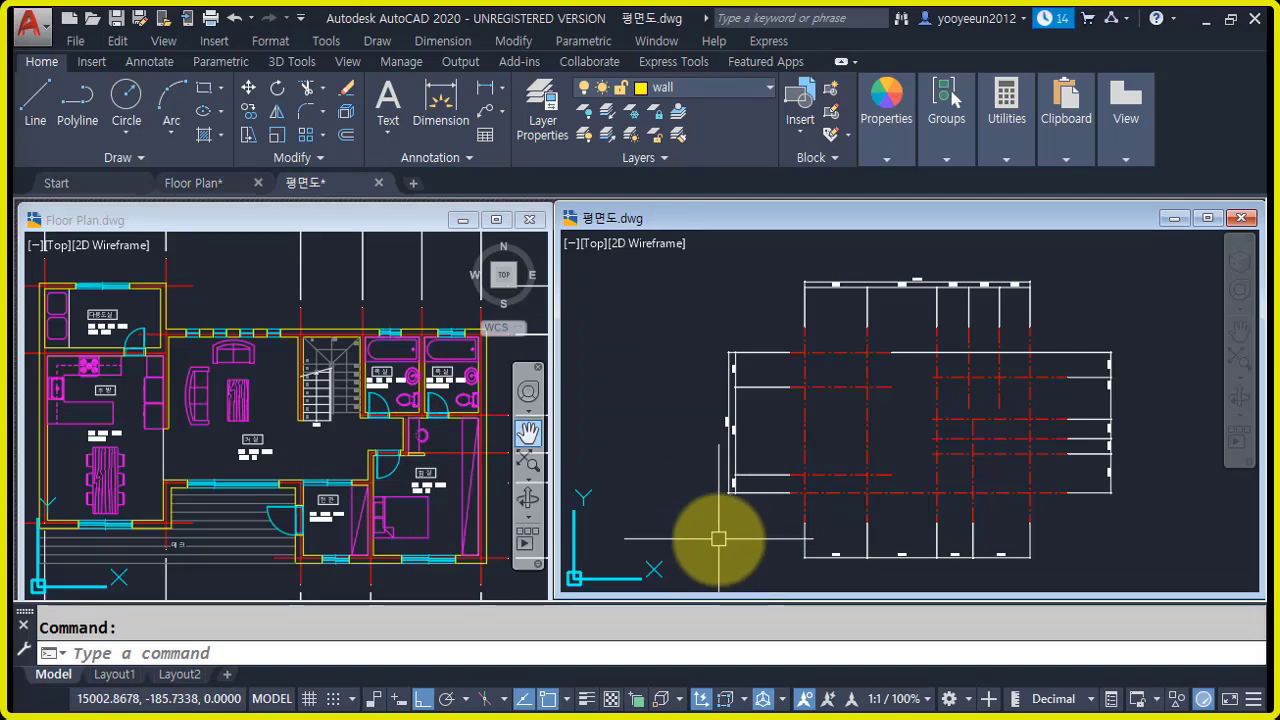
key("Return")
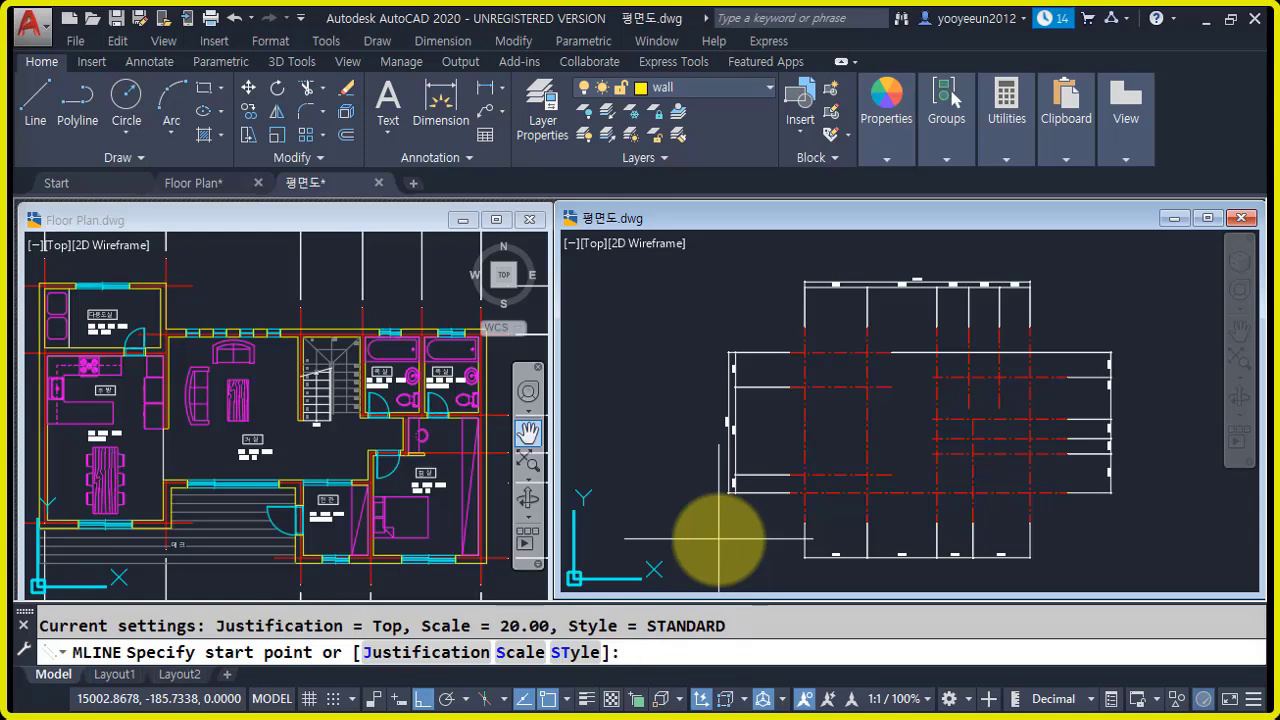
key("Return")
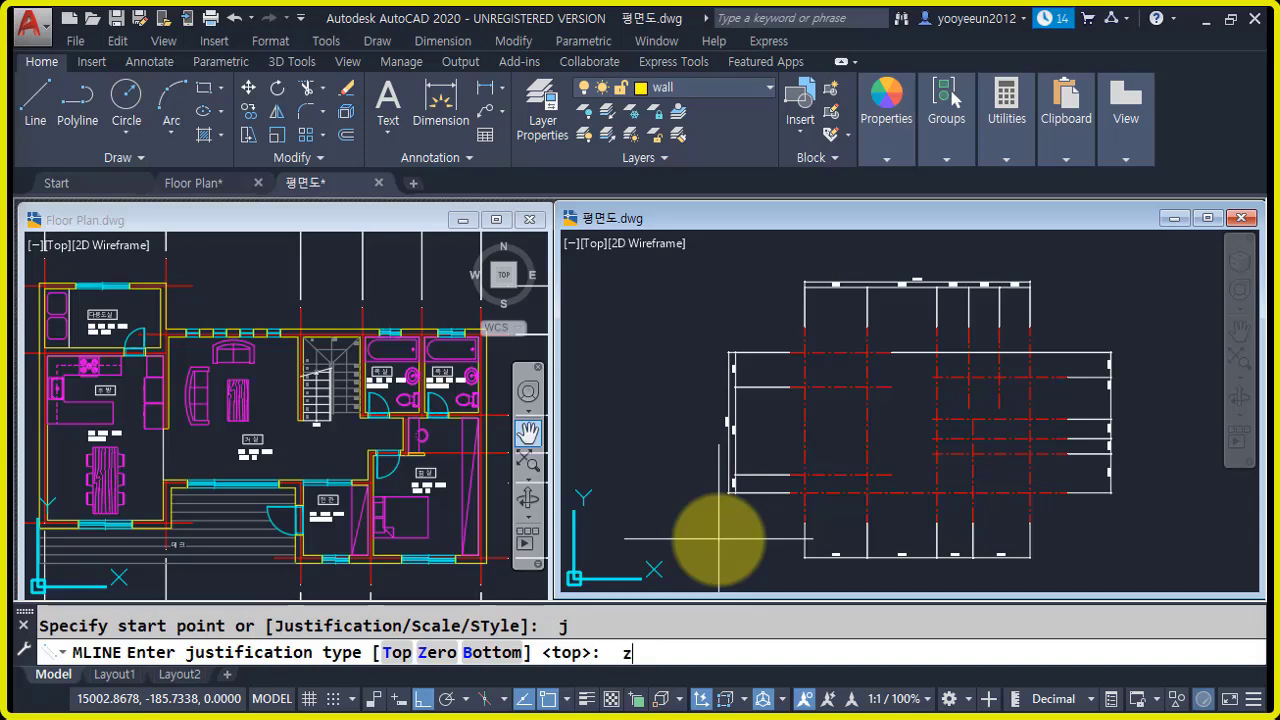
type("z")
key("Return")
type("s")
key("Return")
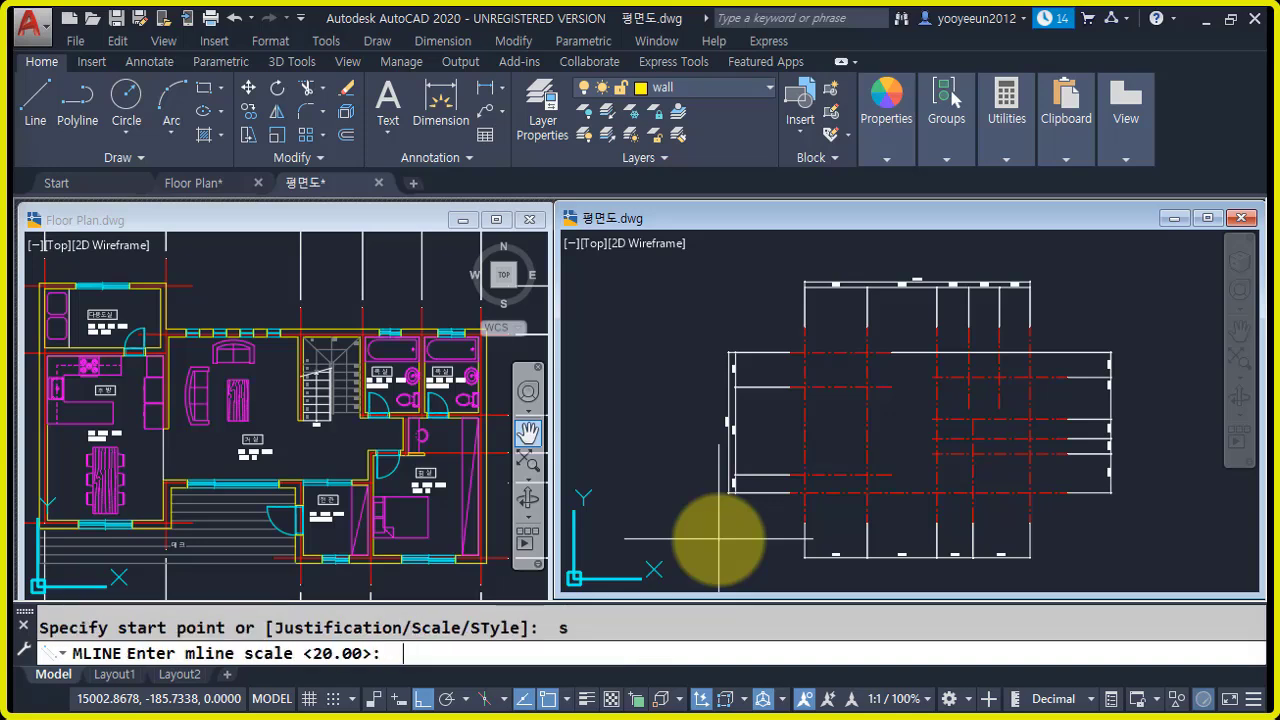
type("1")
key("Return")
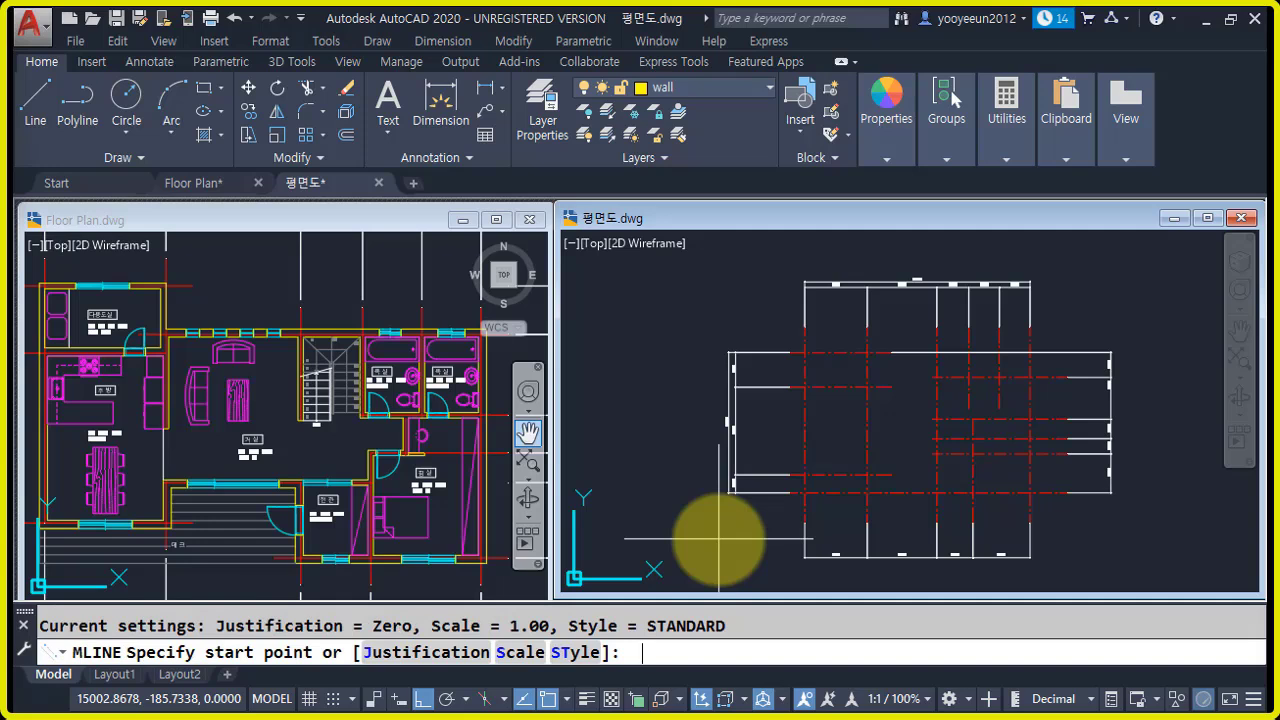
type("st")
key("Return")
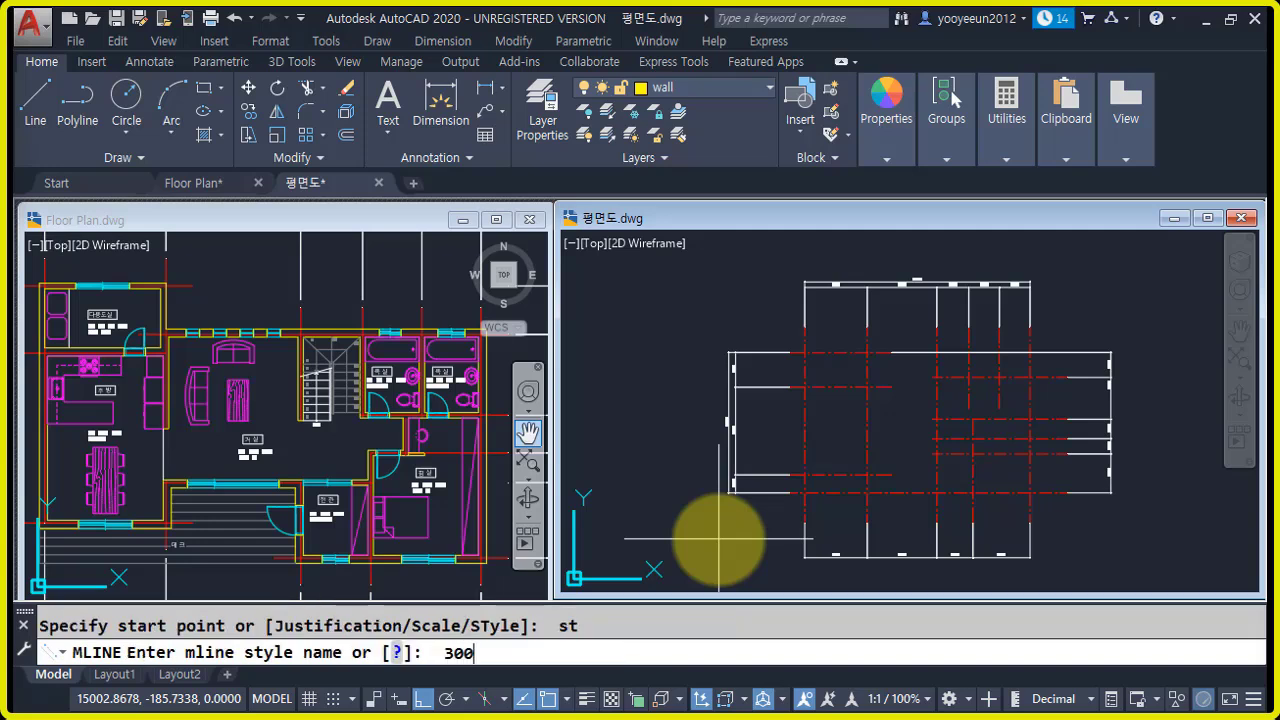
key("Return")
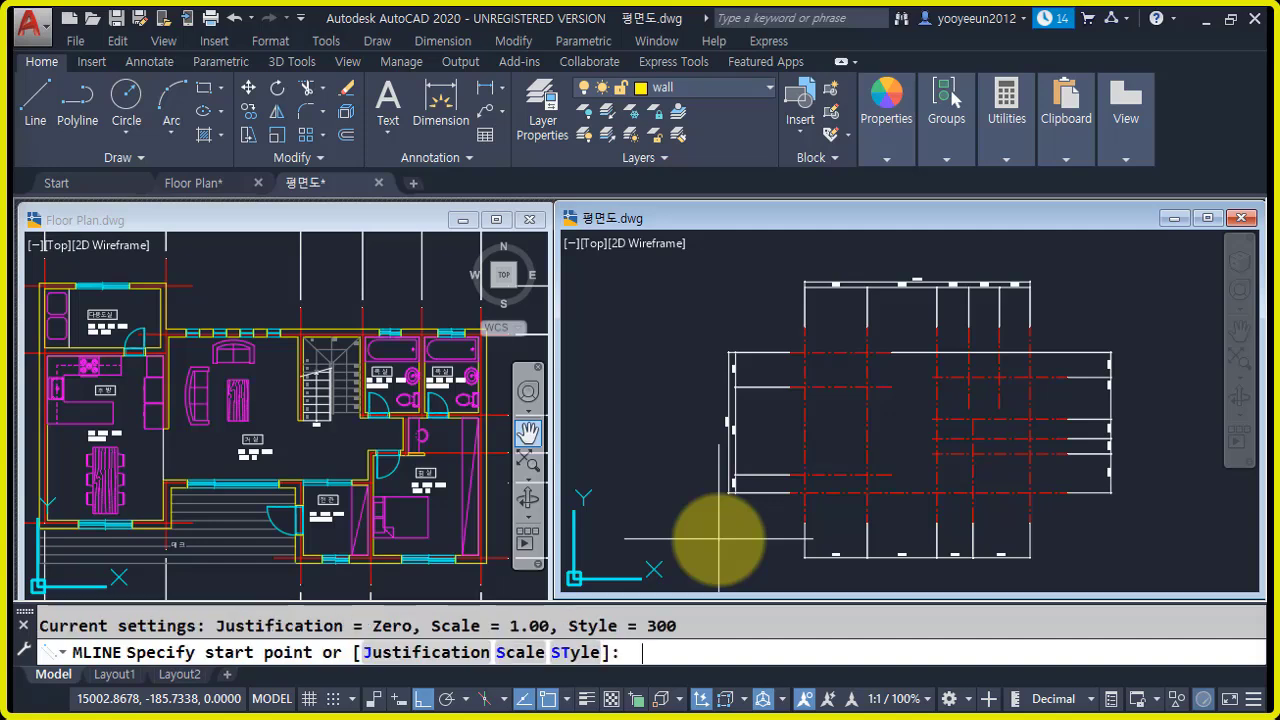
scroll(837, 400, "up", 4)
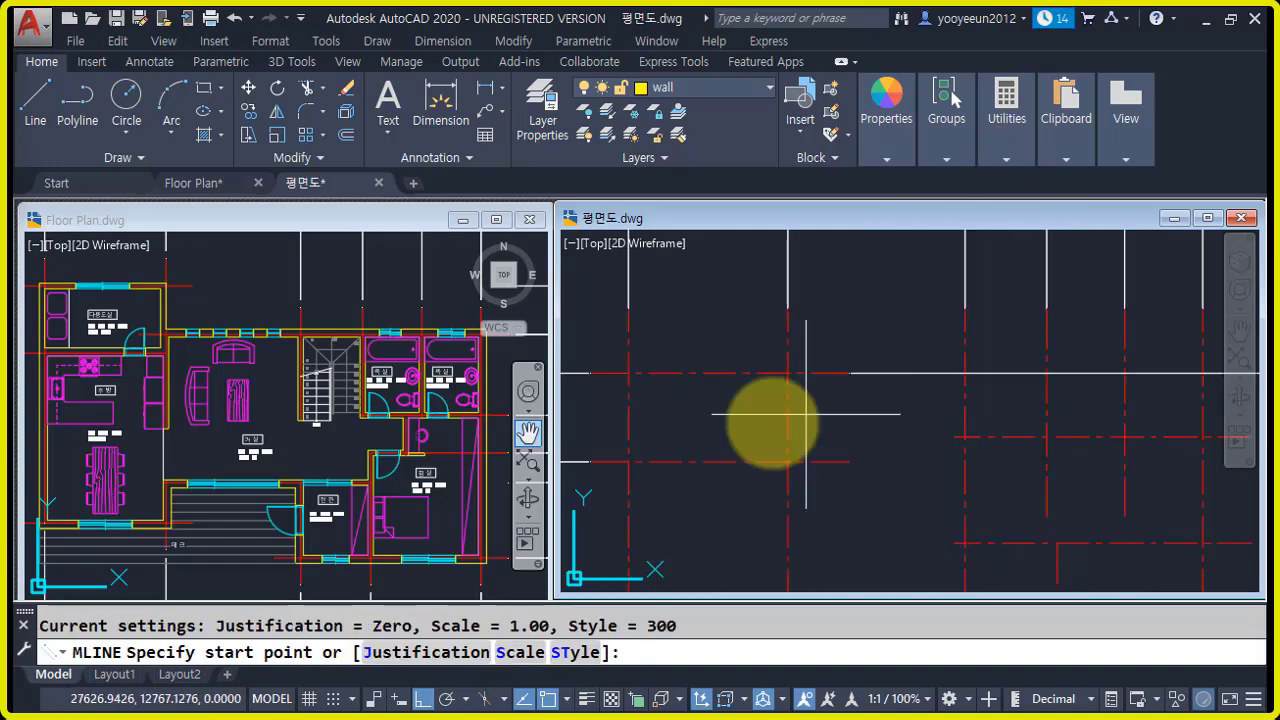
left_click(761, 310)
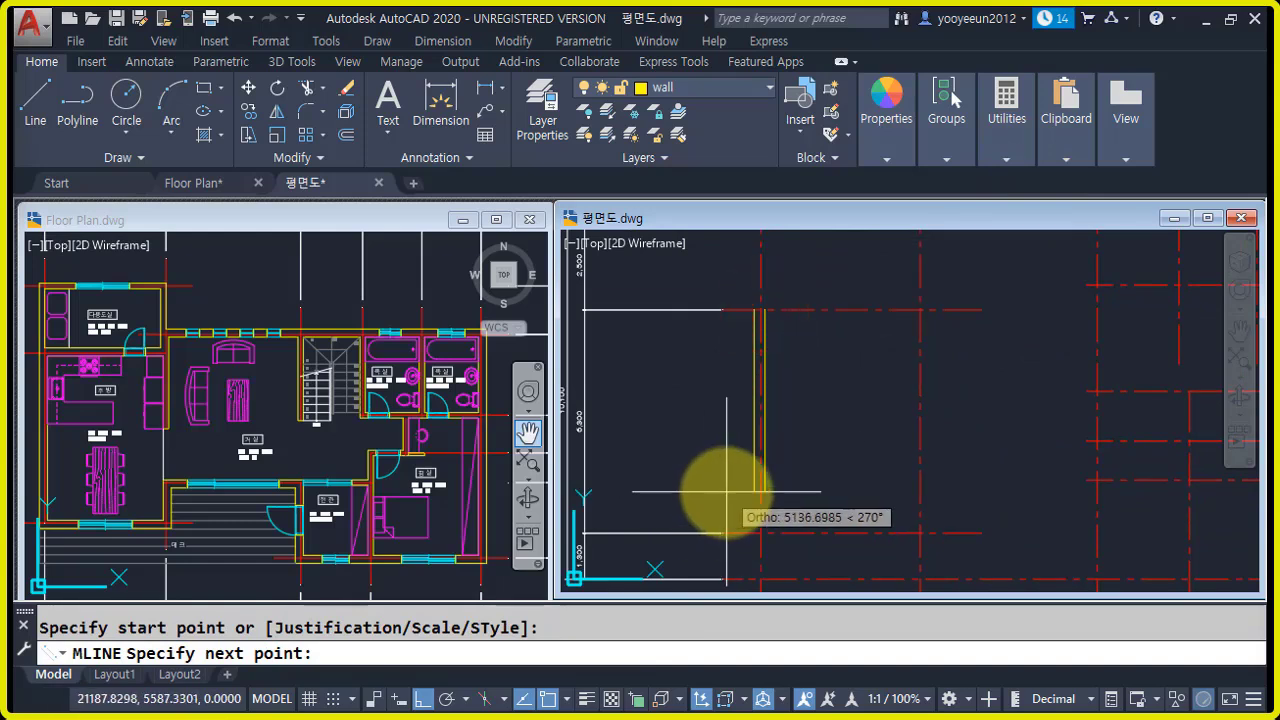
scroll(727, 488, "up", 2)
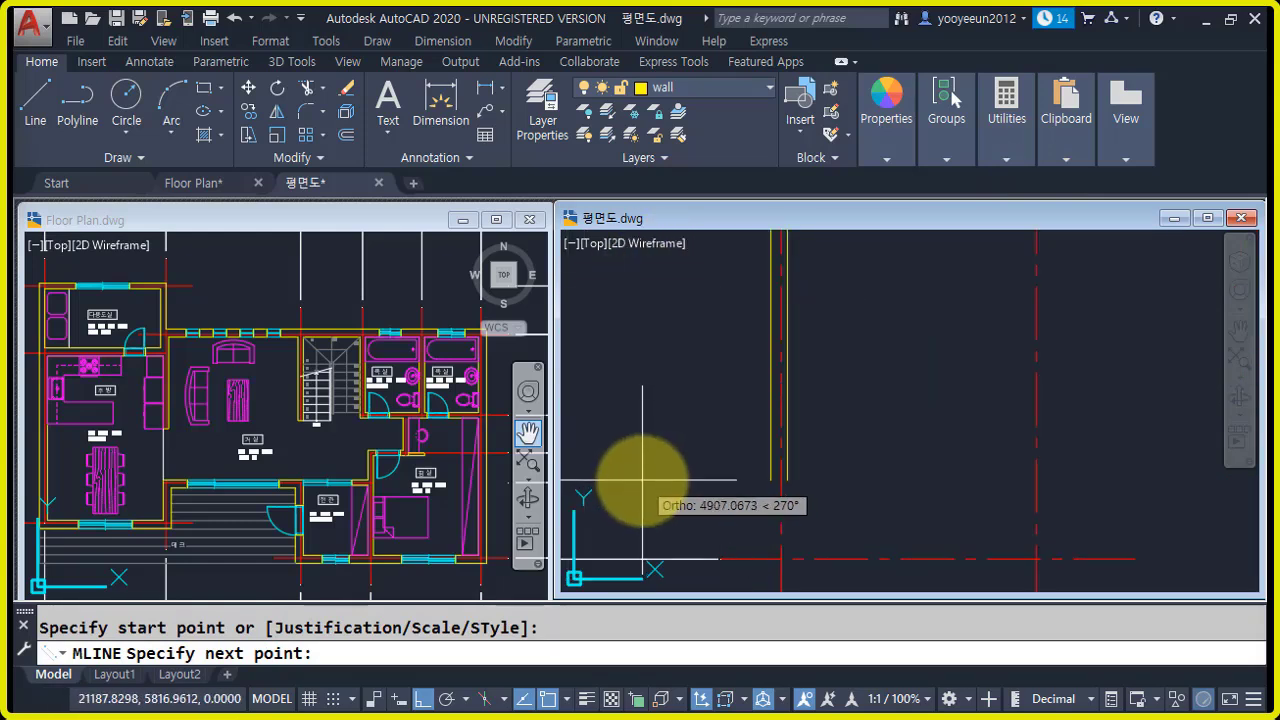
scroll(656, 467, "down", 3)
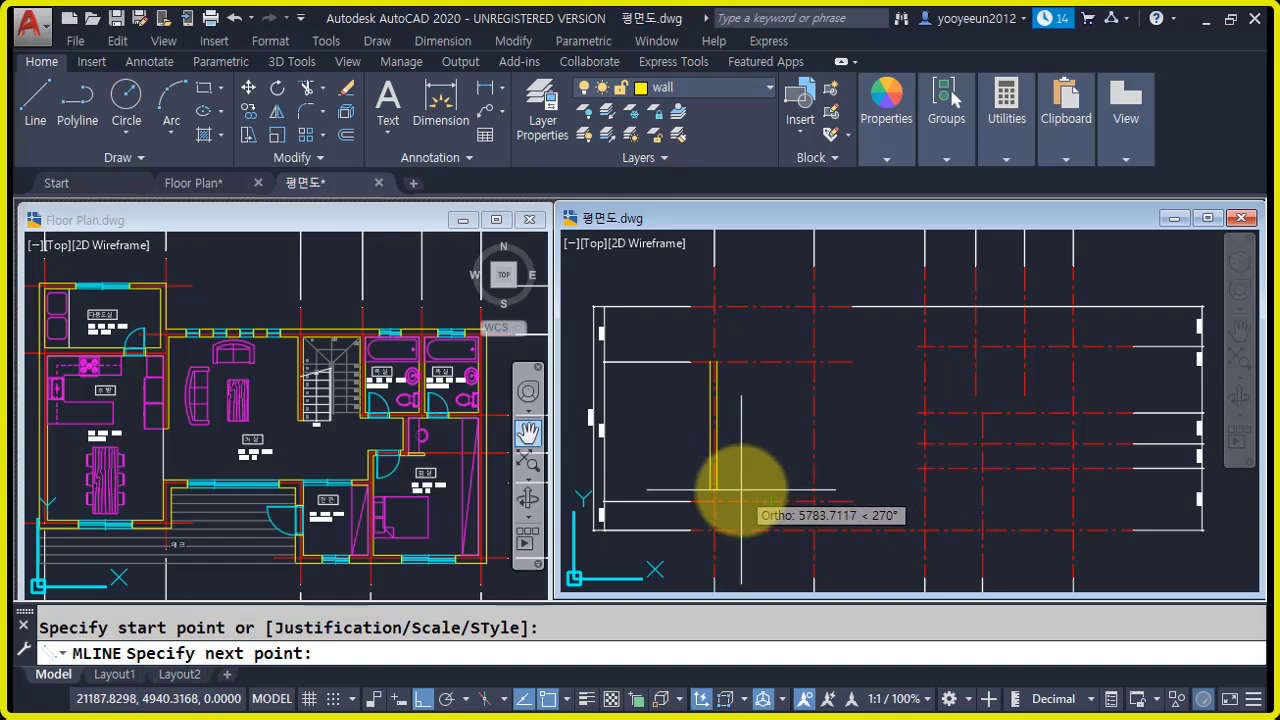
key("Escape")
- Stretch the left end of the short horizontal centerline just above the lowest one to slightly past the second vertical centerline from the left
left_click(952, 466)
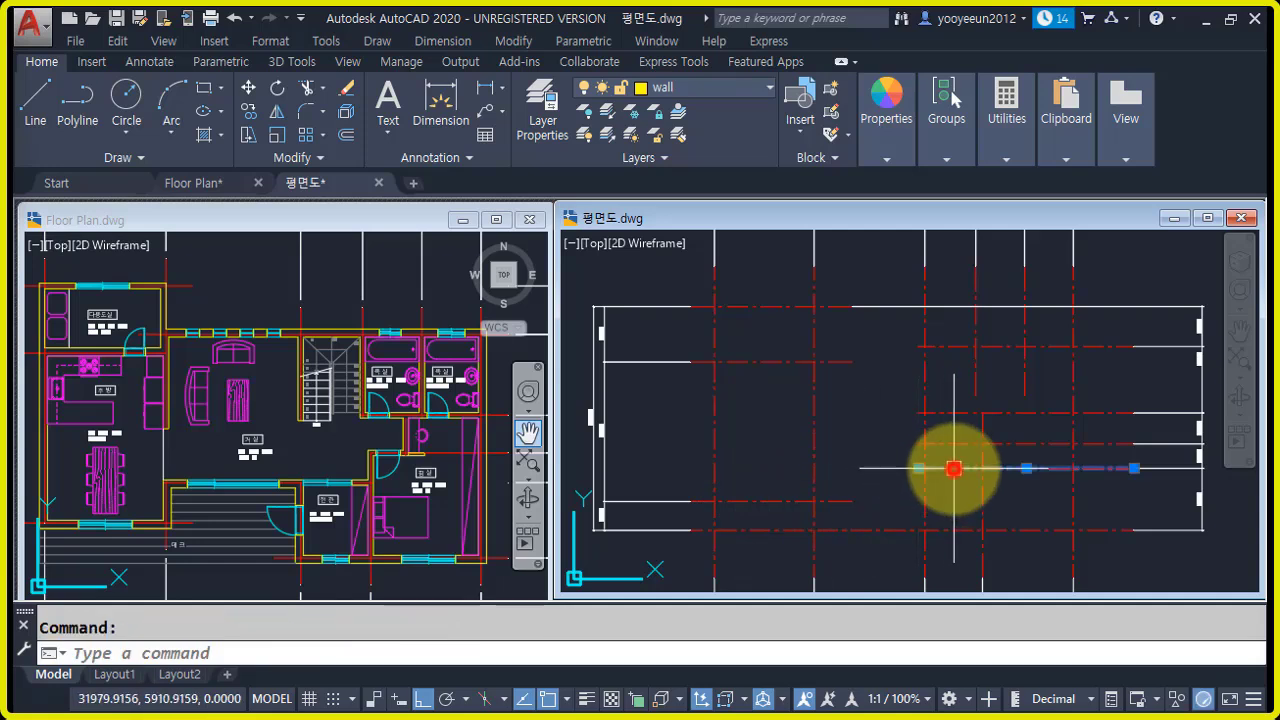
left_click(918, 468)
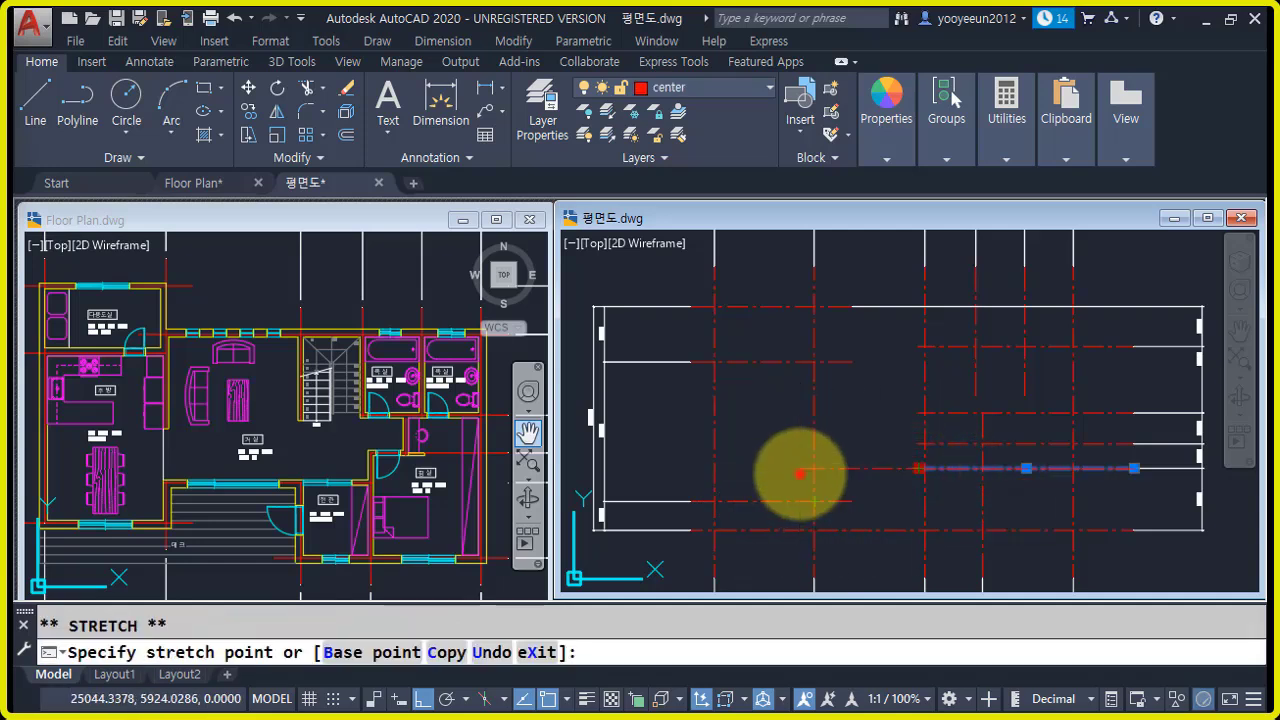
left_click(800, 469)
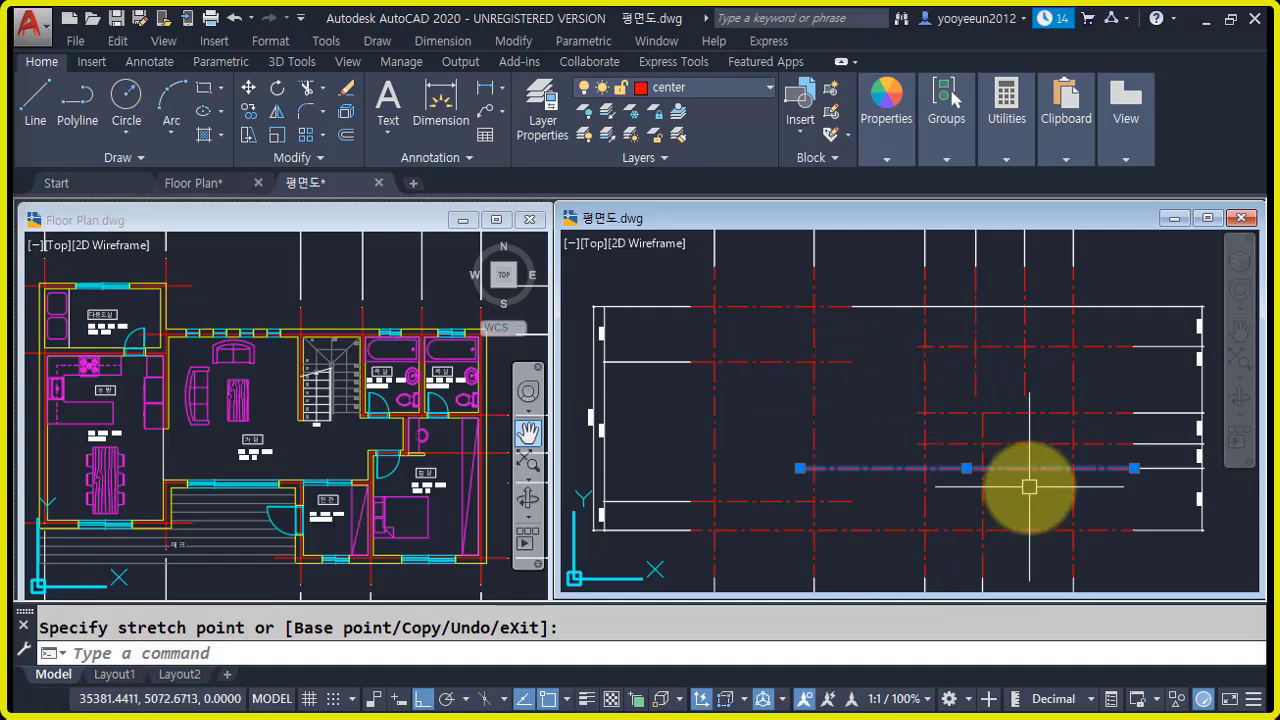
key("Escape")
key("Escape")
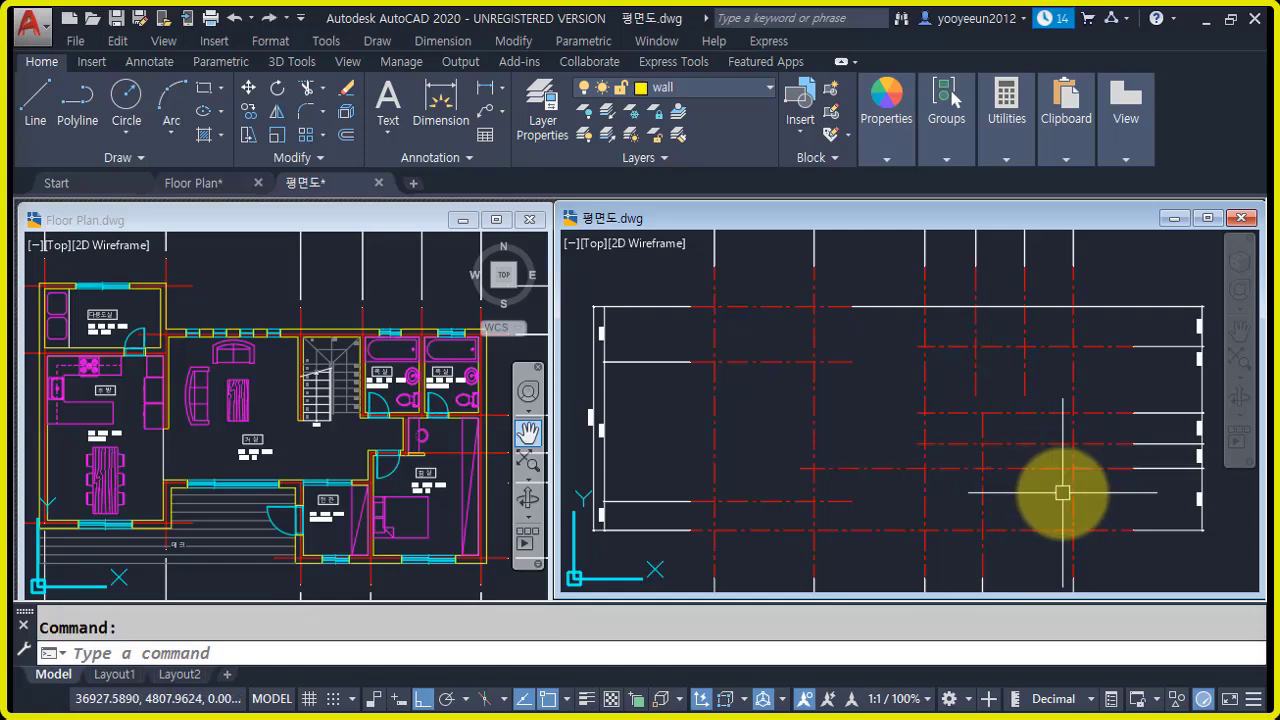
- Draw a style 300 multiline wall down the leftmost centerline and along the stepped lower outline to the lowest, rightmost centerline intersection
type("ml")
key("Return")
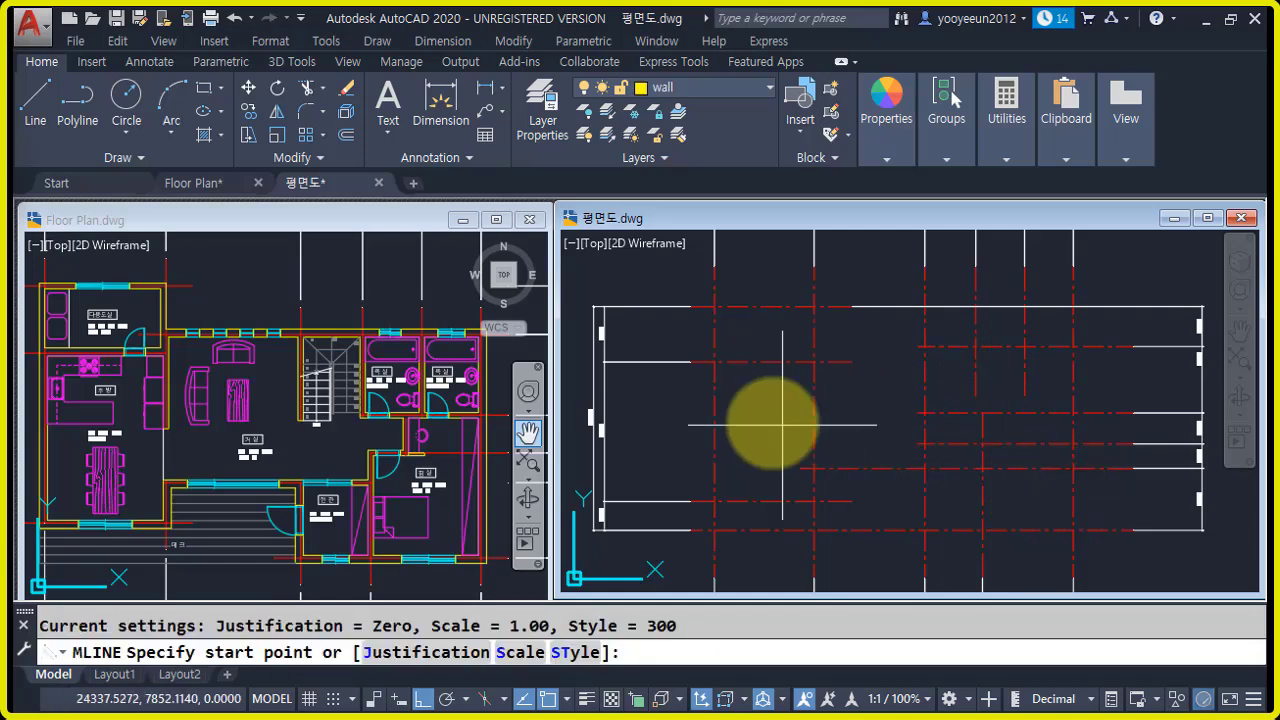
left_click(718, 364)
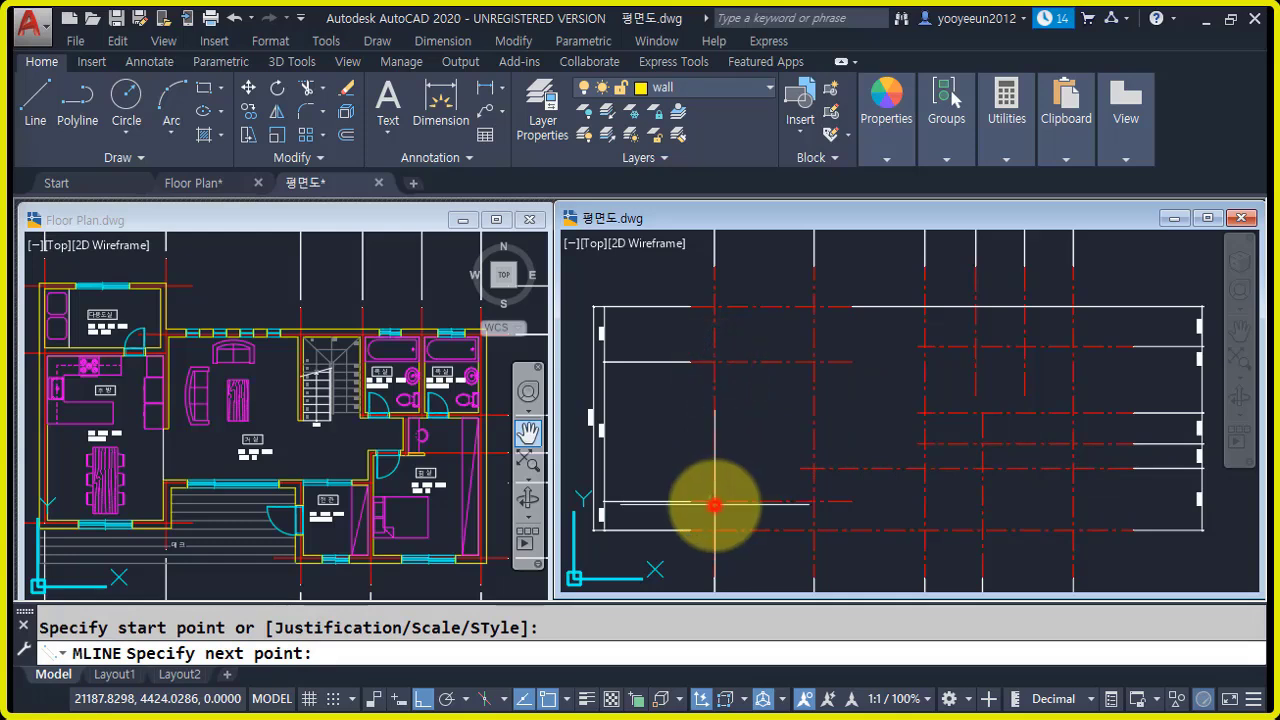
left_click(716, 501)
left_click(818, 504)
left_click(818, 468)
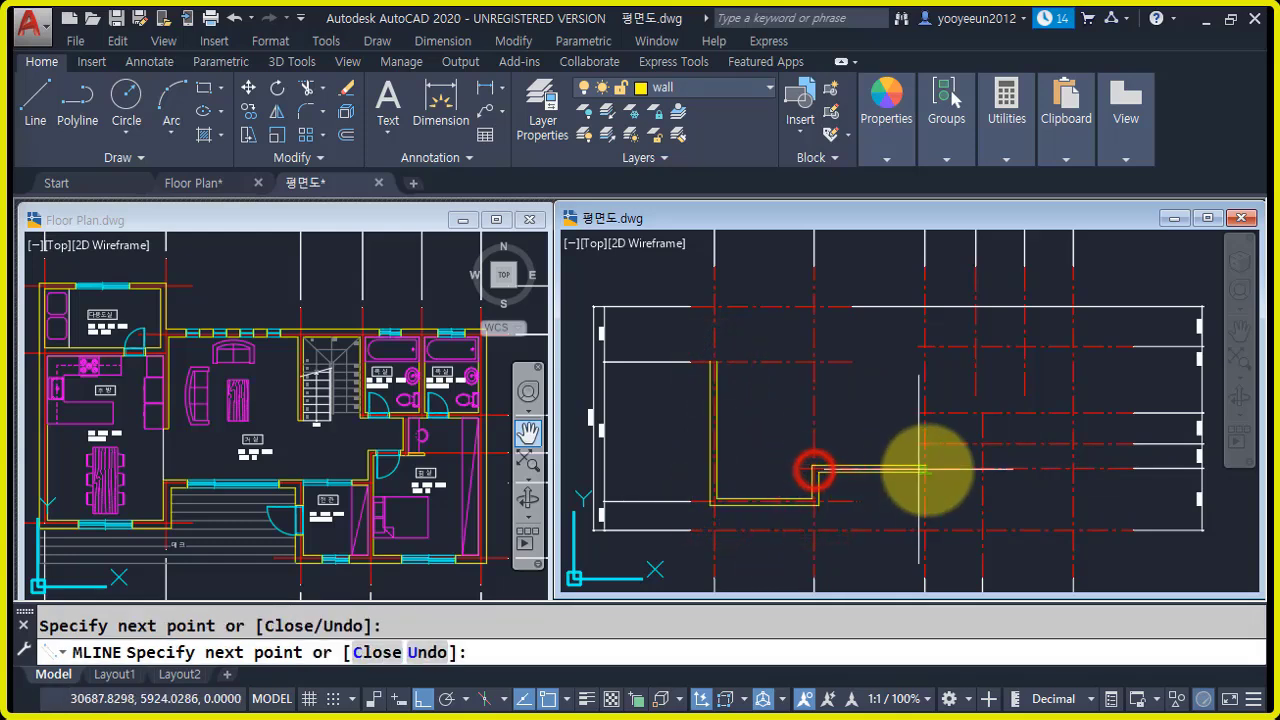
left_click(926, 468)
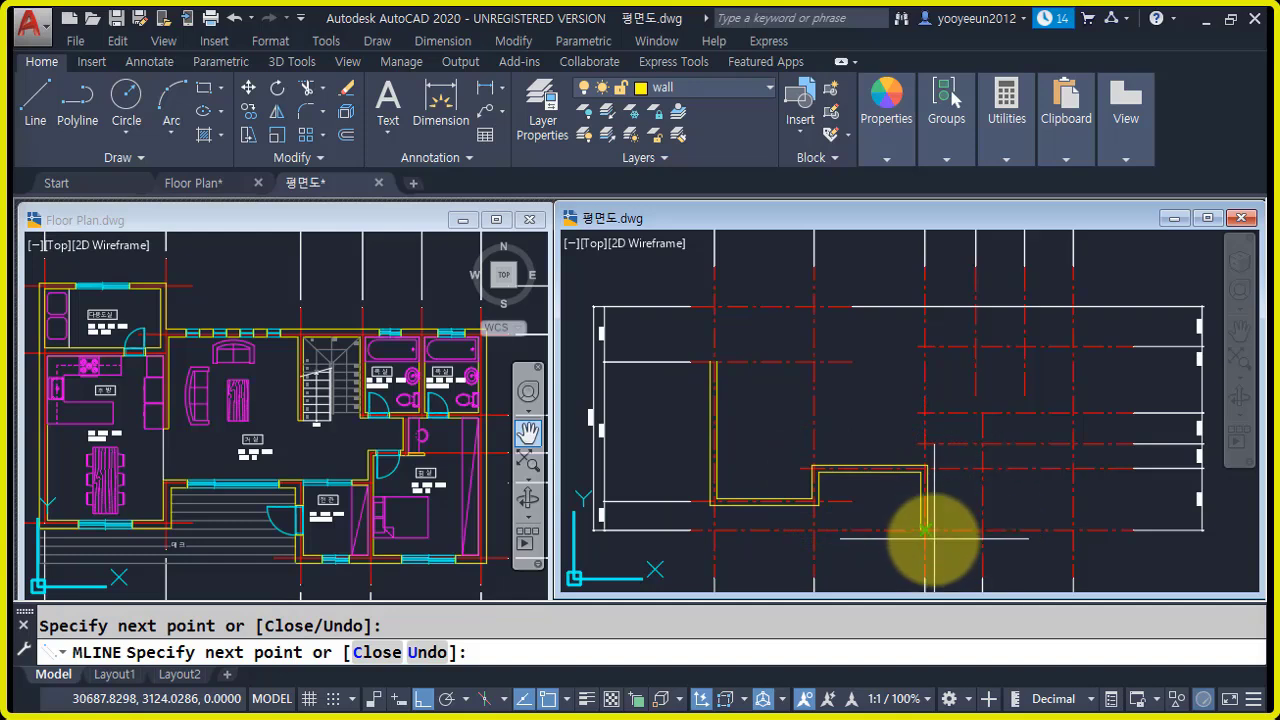
left_click(925, 531)
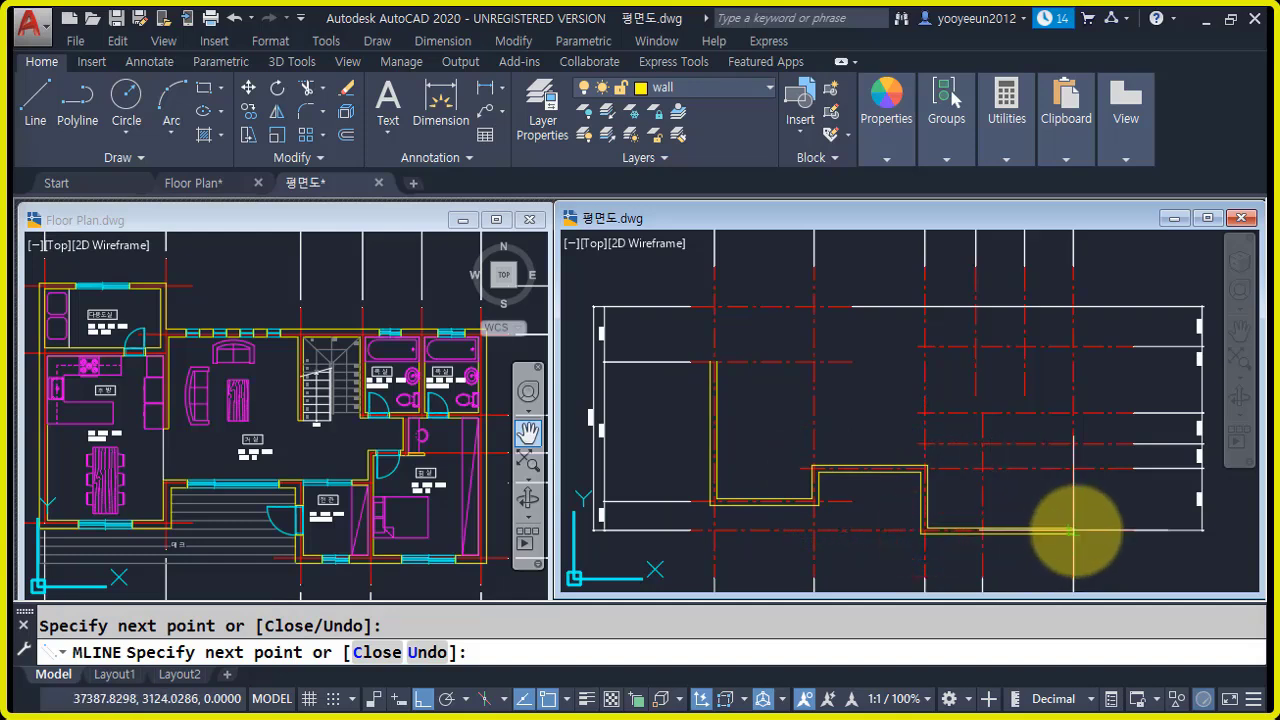
left_click(1075, 531)
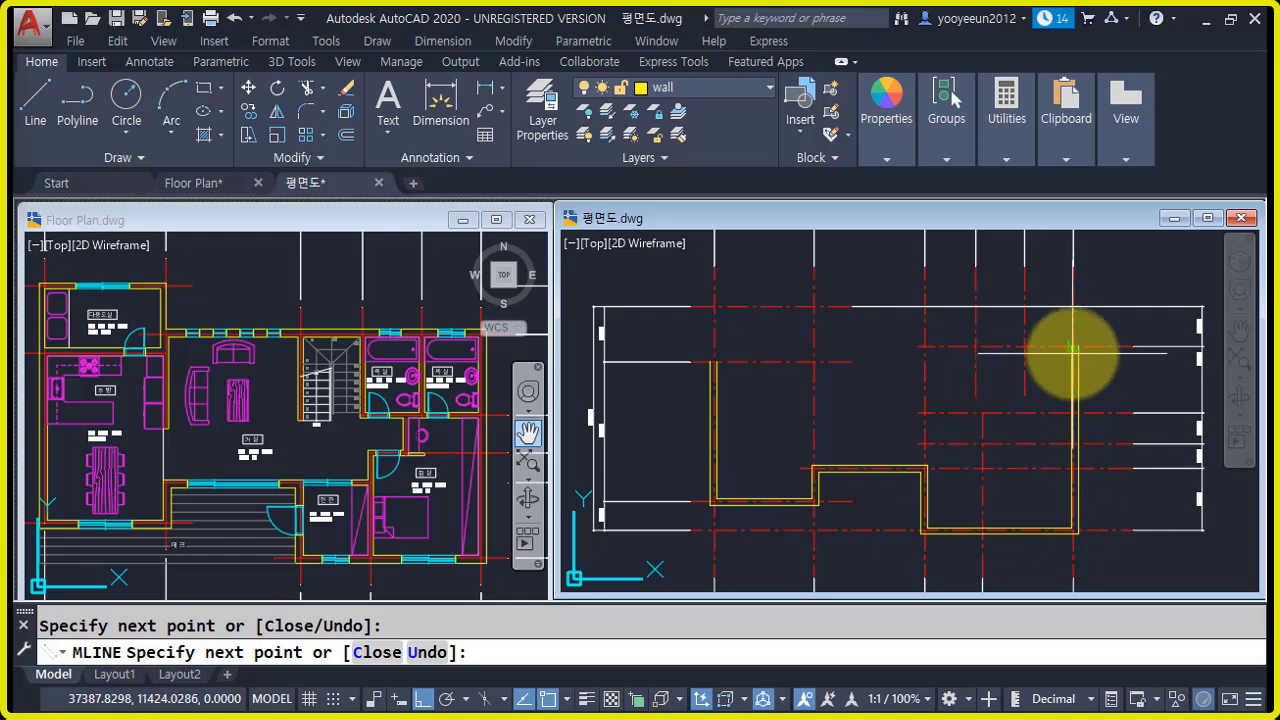
- Continue the wall up the rightmost centerline, along the upper centerline, down the second vertical one and back to its starting point
left_click(1072, 345)
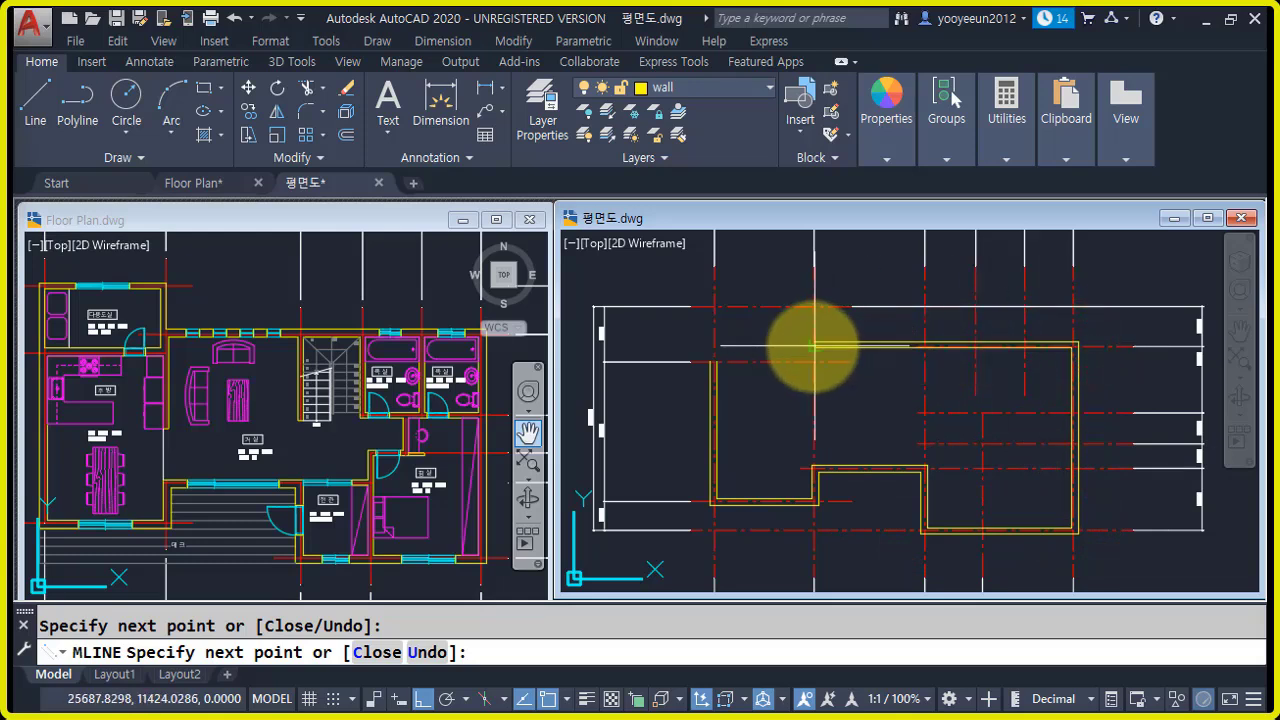
left_click(812, 345)
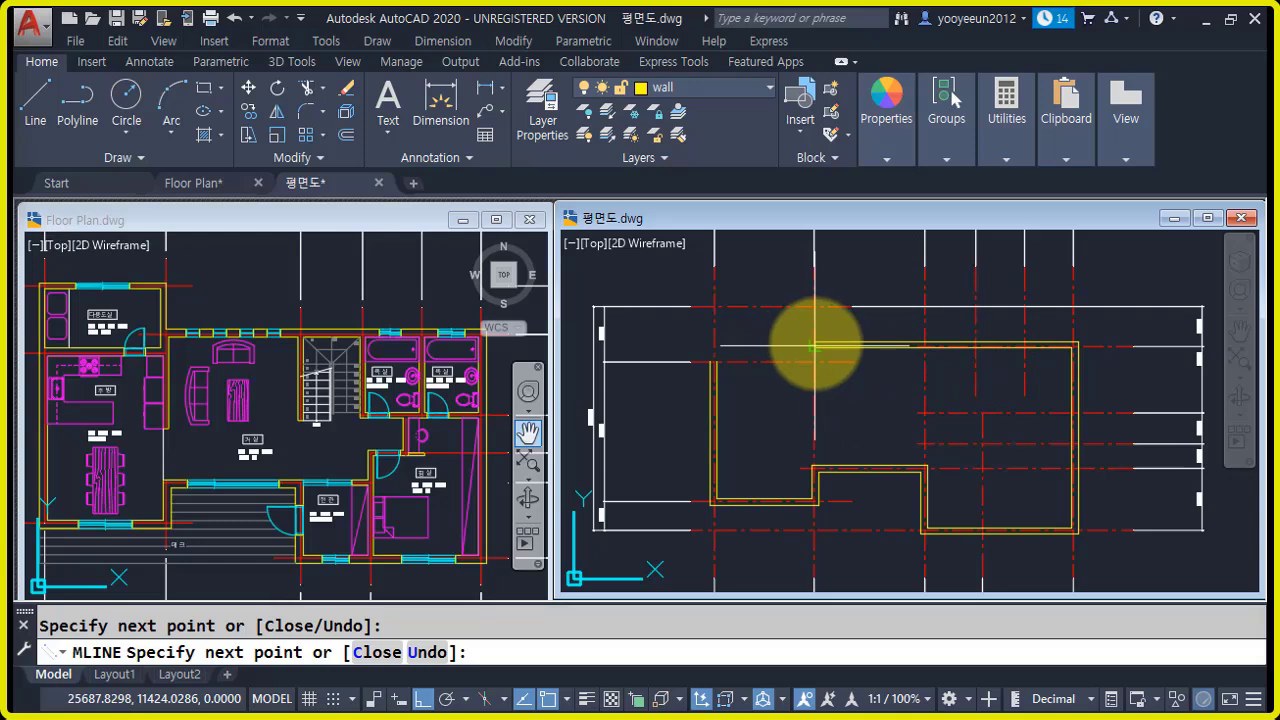
left_click(815, 345)
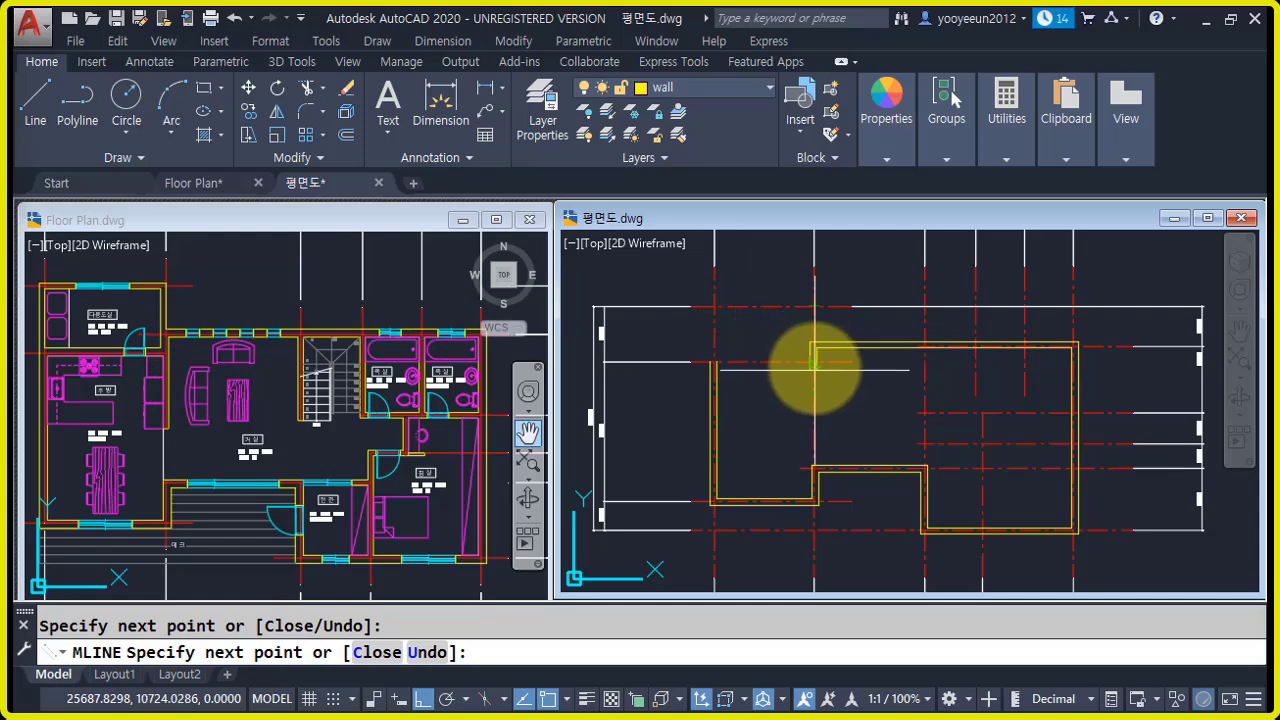
left_click(814, 358)
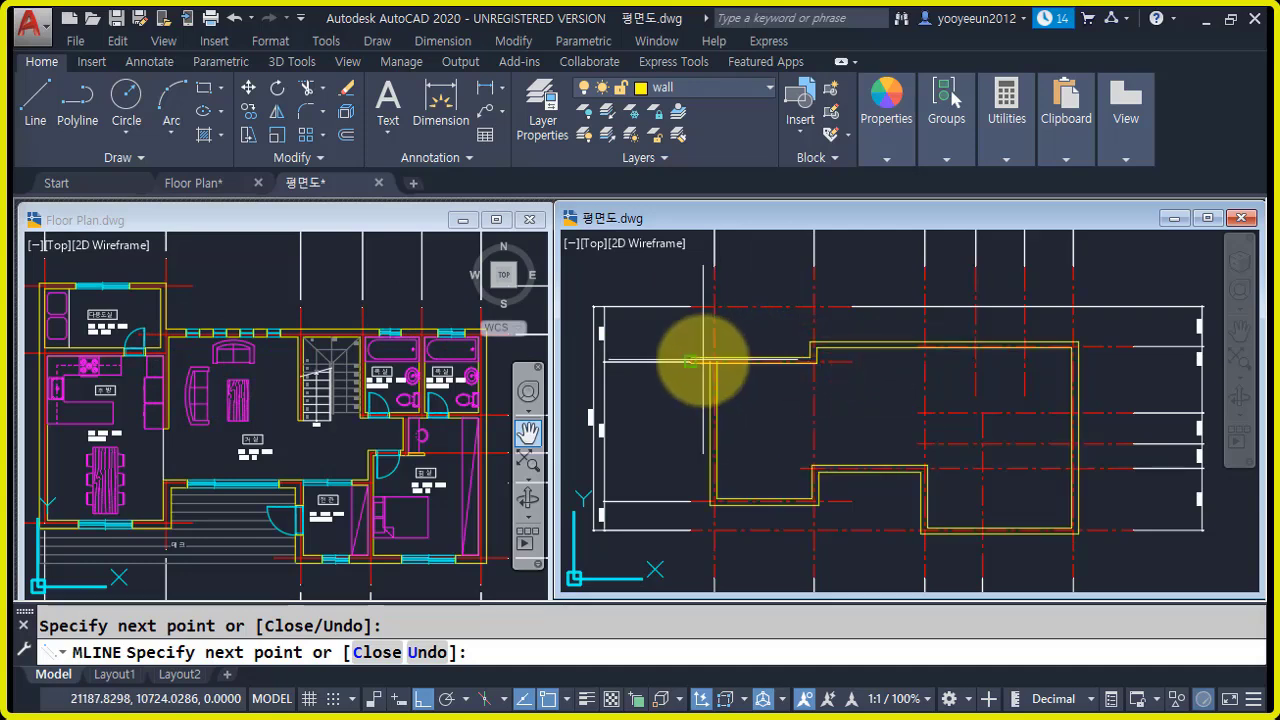
left_click(712, 362)
key("Return")
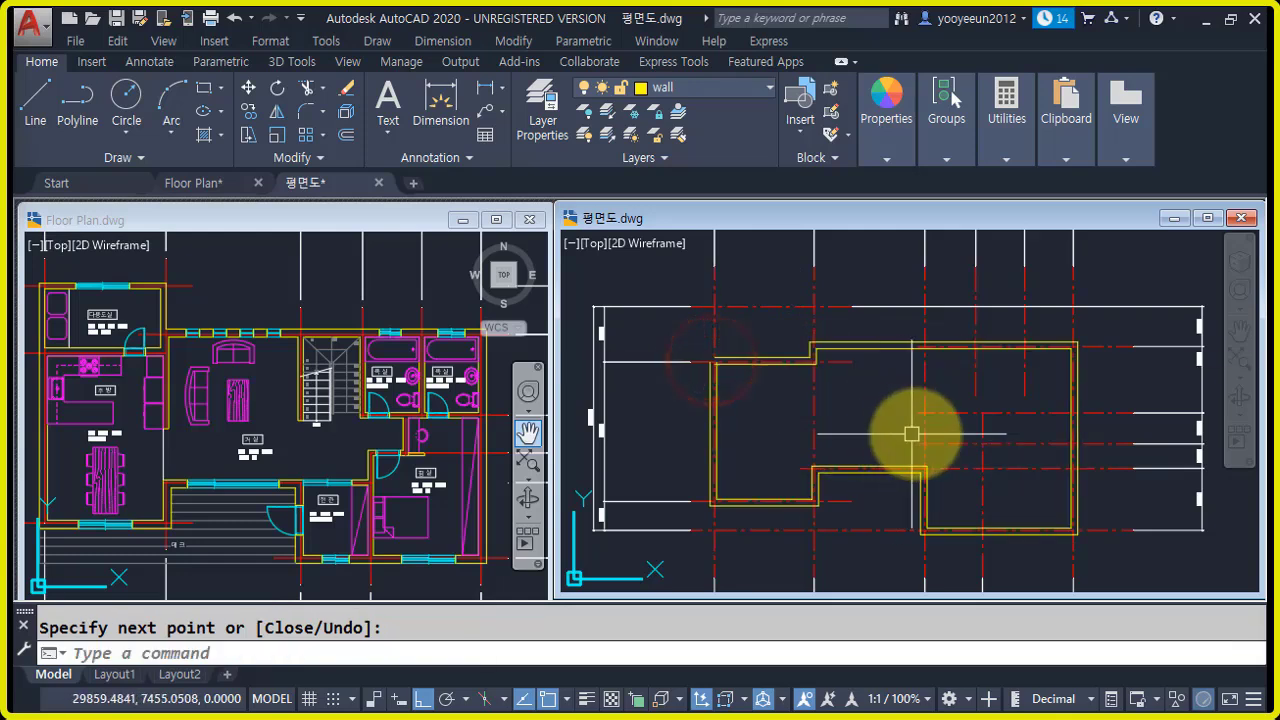
- Stretch the left end of the centerline along the living room's upper wall to slightly past the second vertical centerline
scroll(920, 343, "up", 5)
left_click(944, 338)
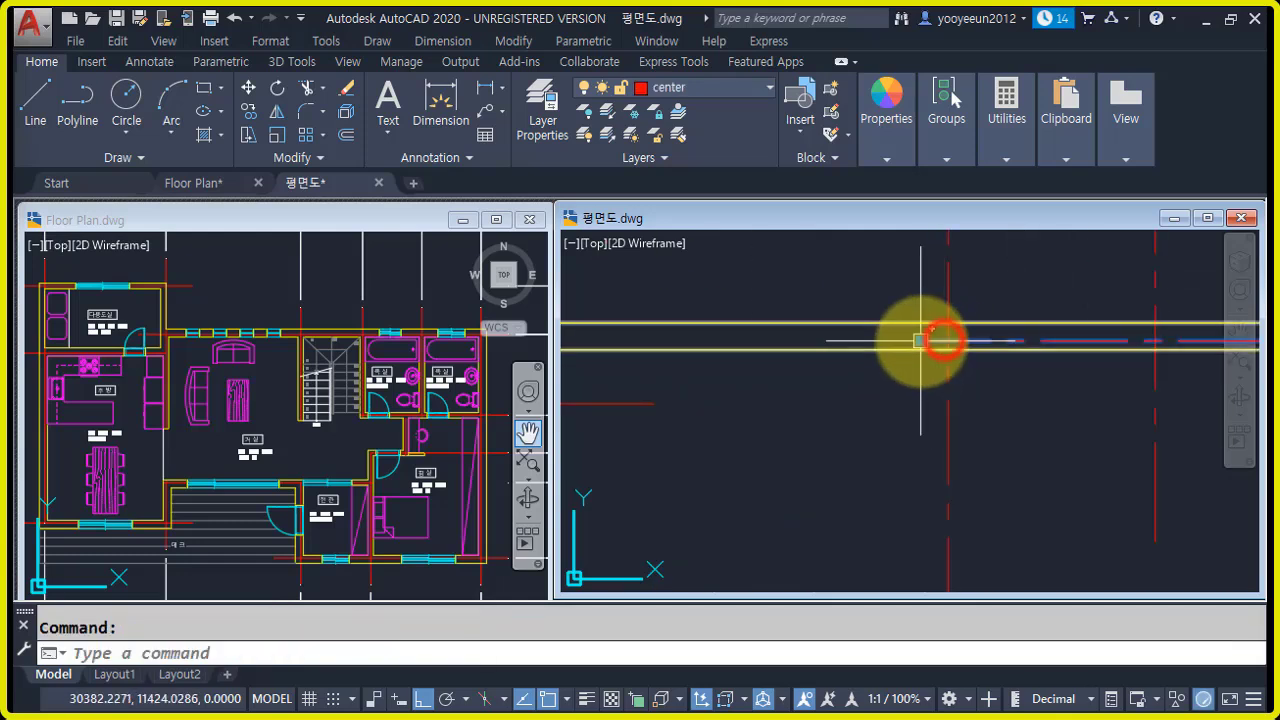
left_click(923, 341)
scroll(815, 343, "down", 4)
middle_click_drag(803, 345, 863, 349)
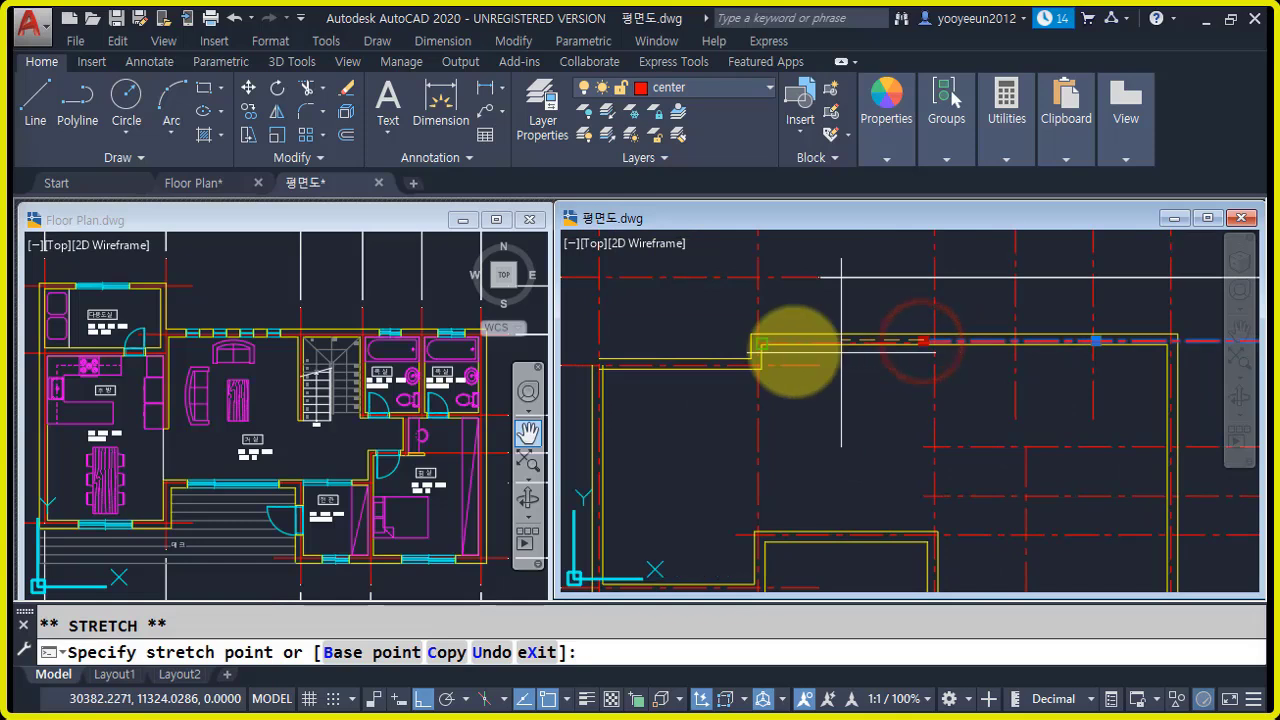
left_click(729, 341)
key("Escape")
scroll(914, 420, "down", 3)
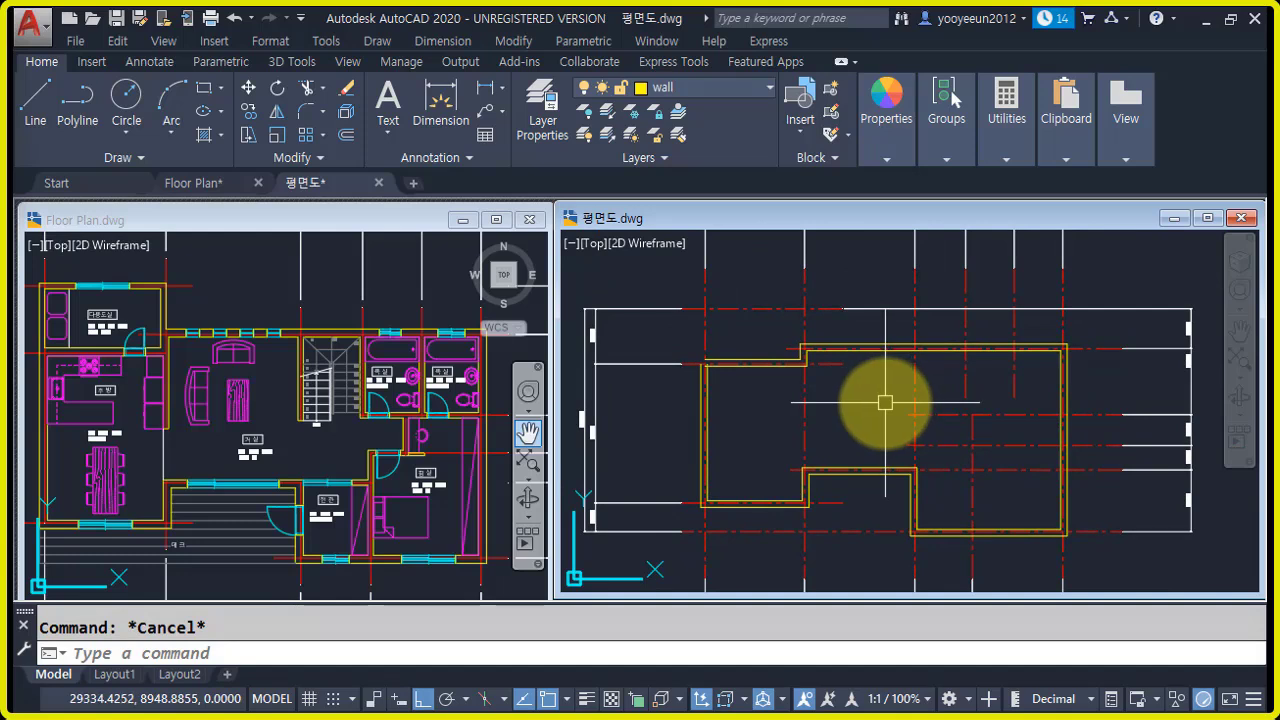
- Draw a style 200 multiline around the three outer sides of the small upper-left room, ending both ends against the 300 wall
key("Return")
type("st")
key("Return")
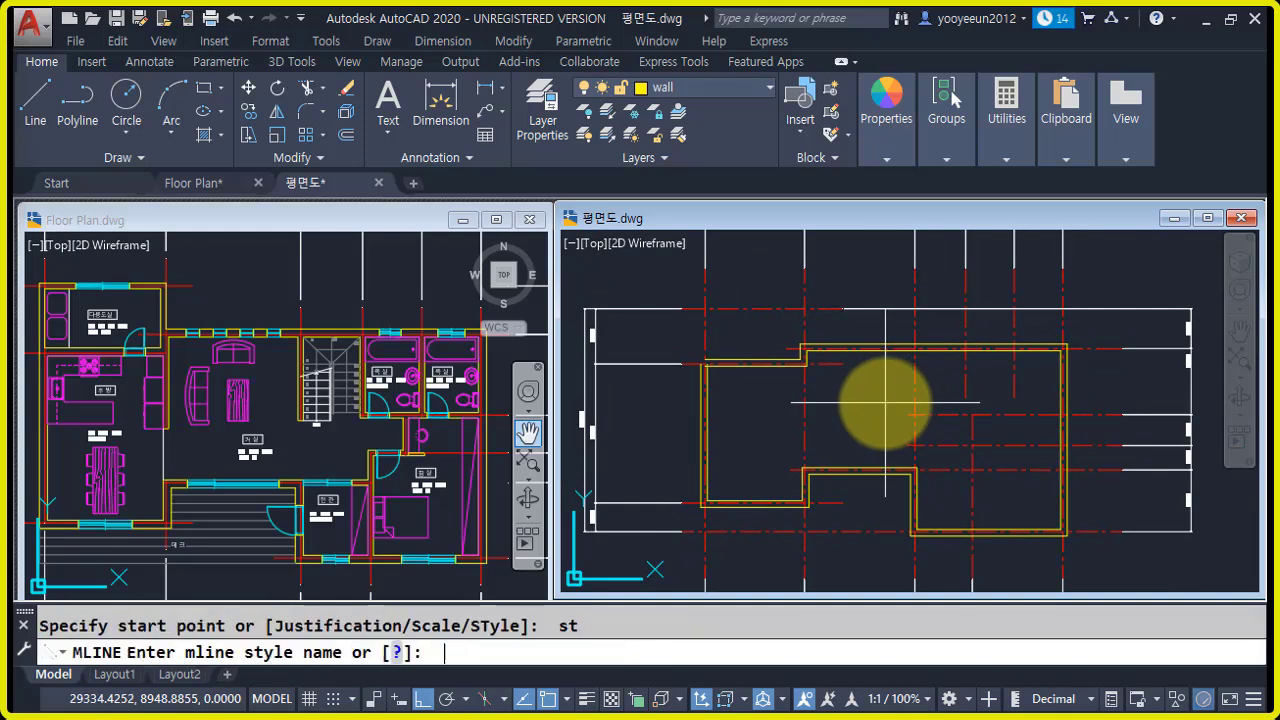
key("Return")
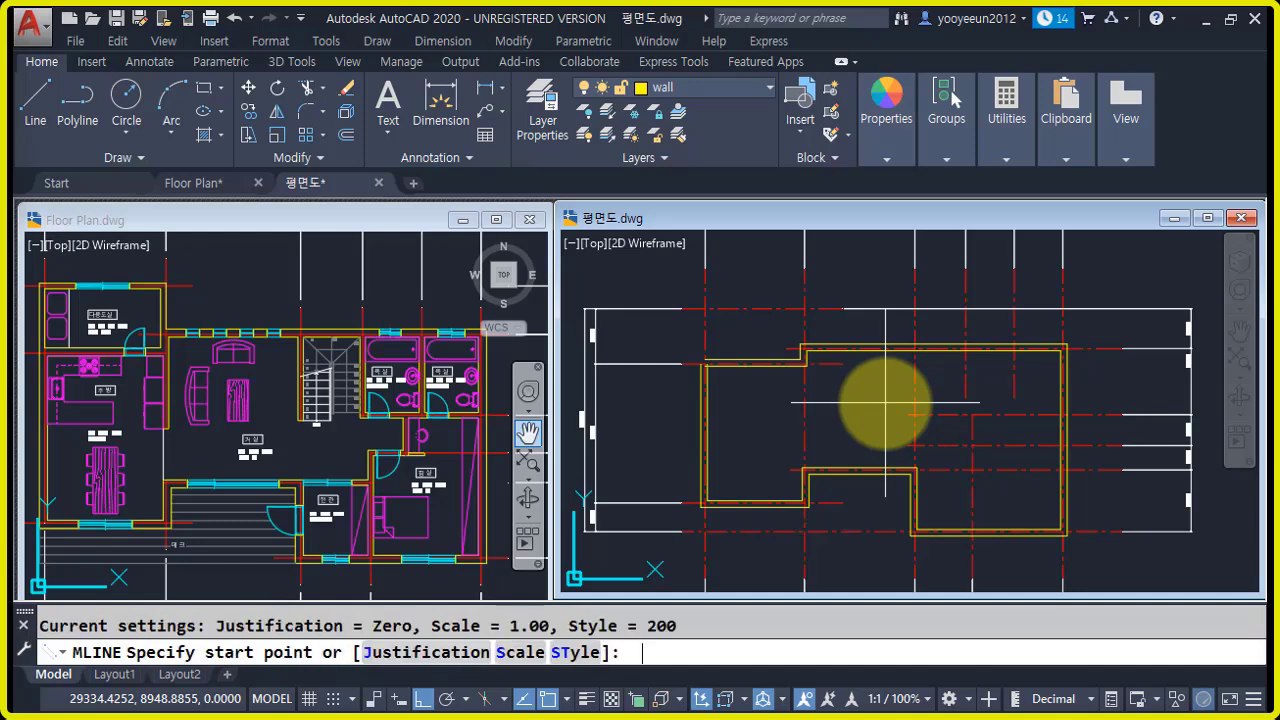
scroll(782, 330, "up", 2)
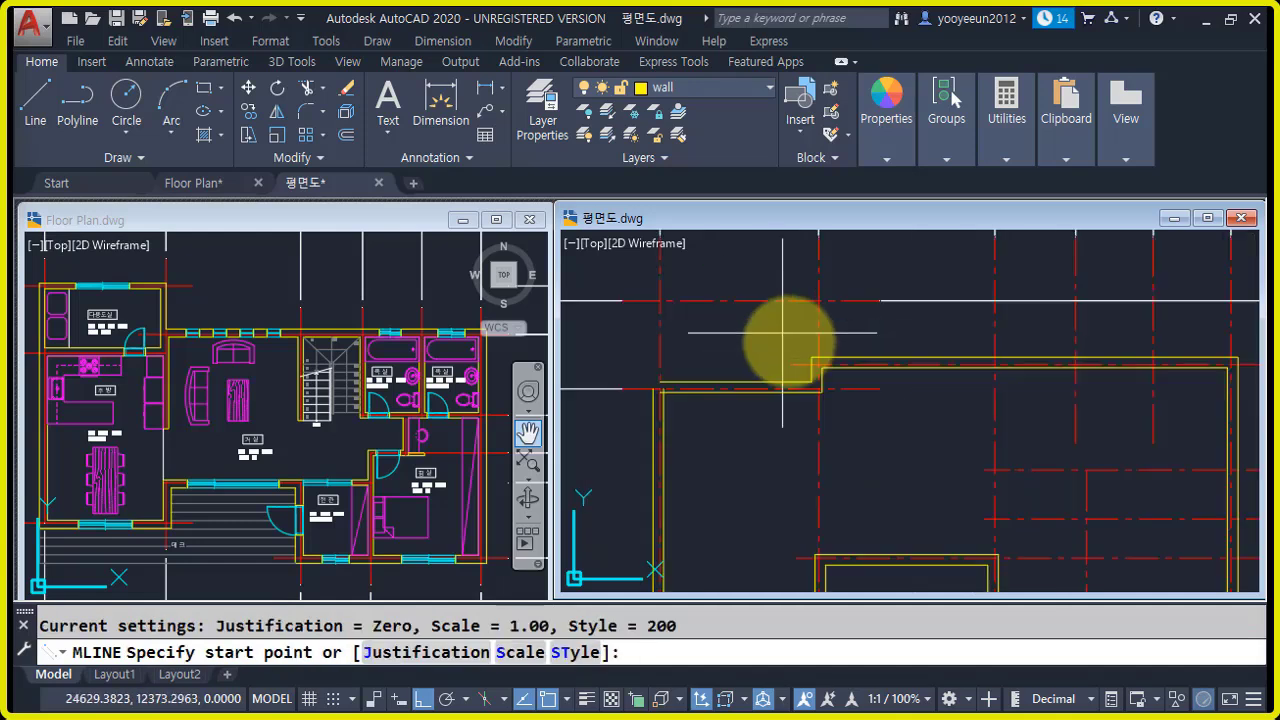
middle_click_drag(821, 312, 820, 374)
left_click(818, 383)
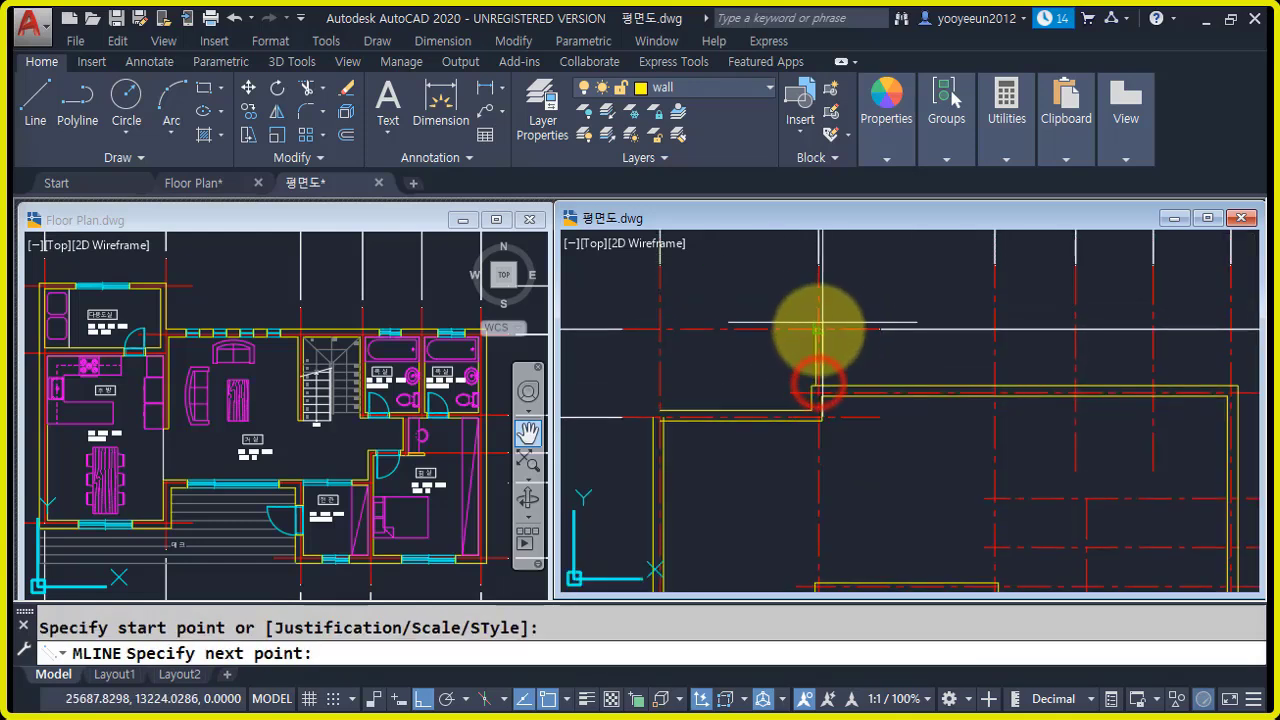
left_click(818, 330)
left_click(660, 330)
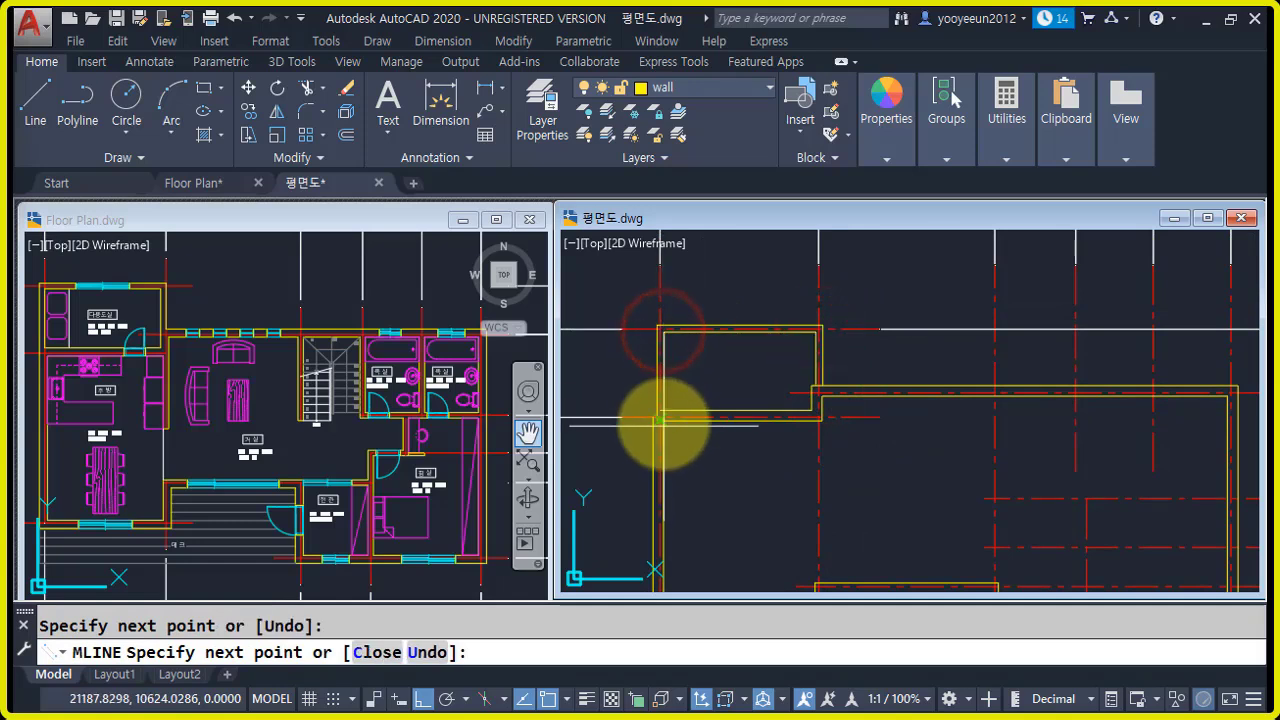
scroll(652, 412, "up", 3)
left_click(660, 411)
key("Return")
scroll(863, 491, "down", 5)
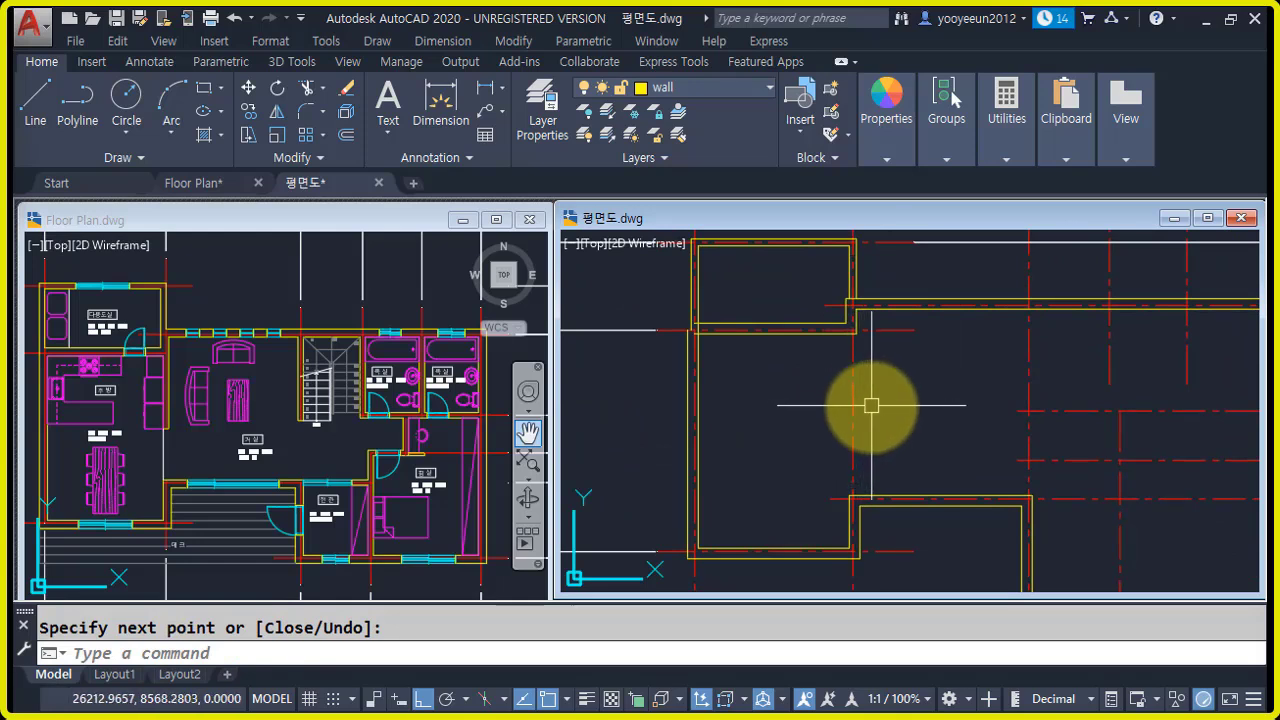
- Examine the wall between the kitchen and living room in Floor Plan.dwg against the matching area in 평면도.dwg
left_click(188, 450)
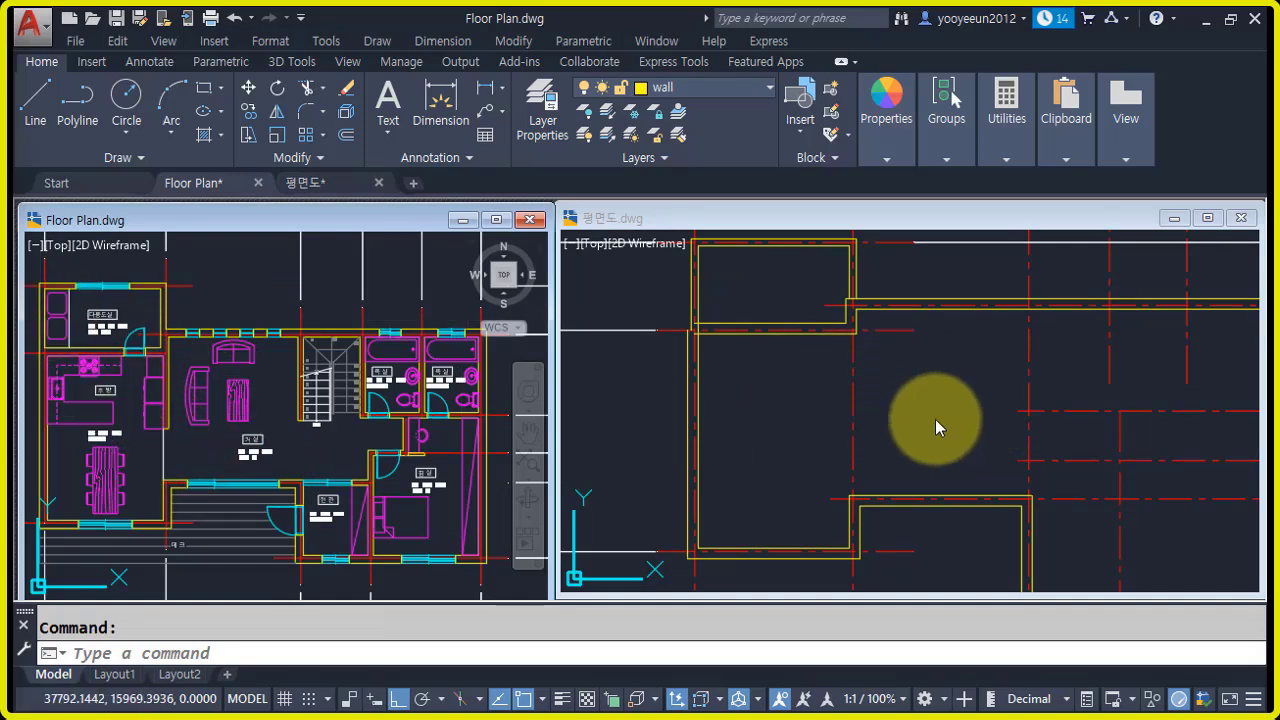
left_click(894, 416)
left_click(897, 416)
left_click(966, 435)
scroll(968, 437, "down", 2)
middle_click_drag(973, 439, 876, 431)
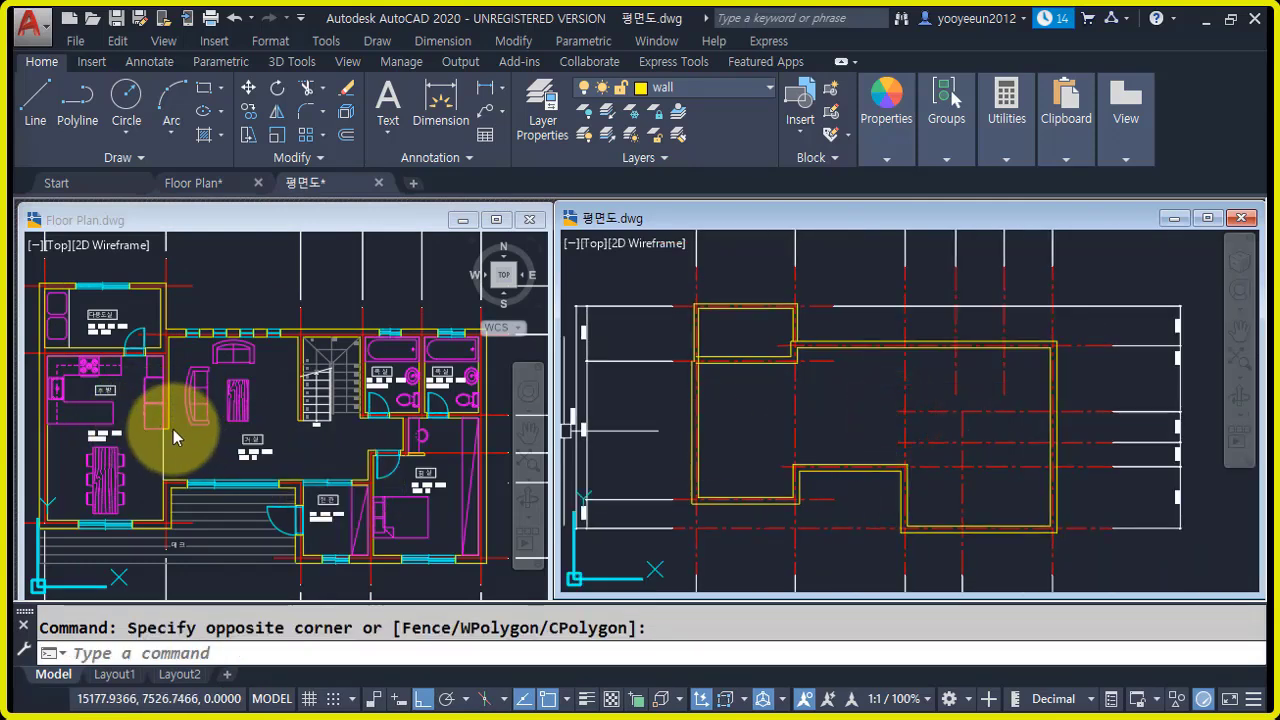
scroll(810, 456, "up", 2)
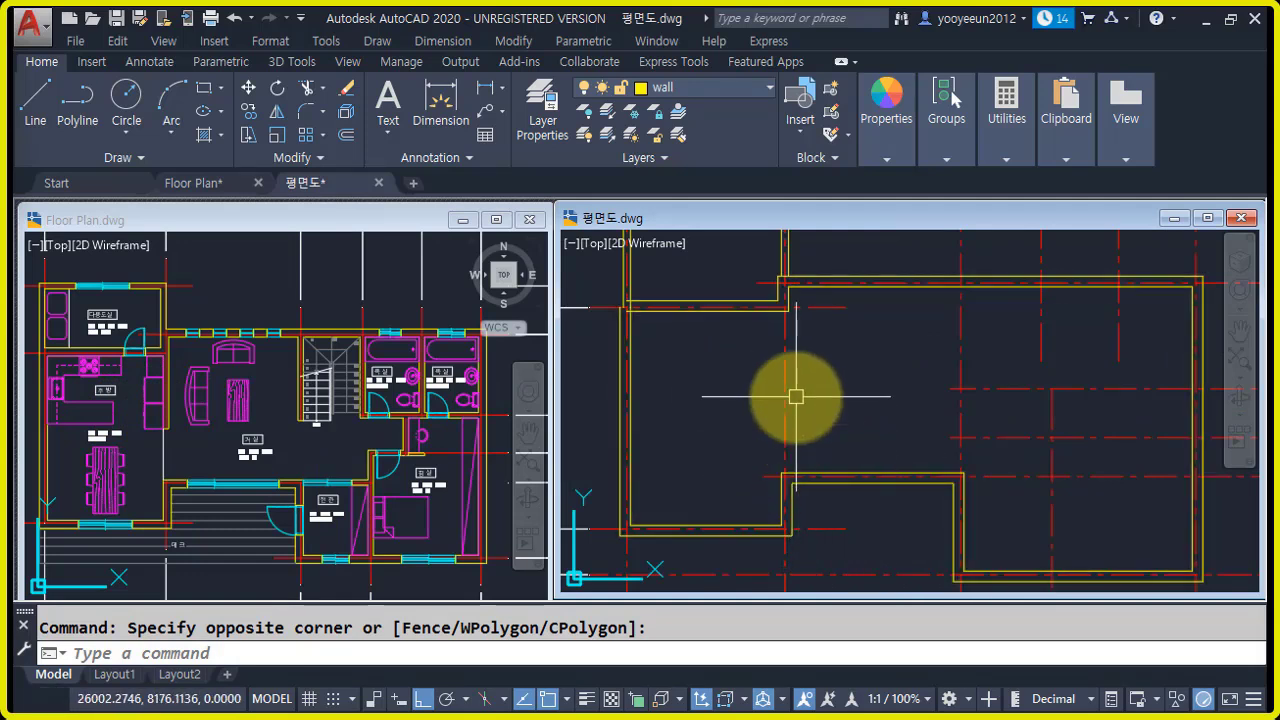
mouse_move(791, 409)
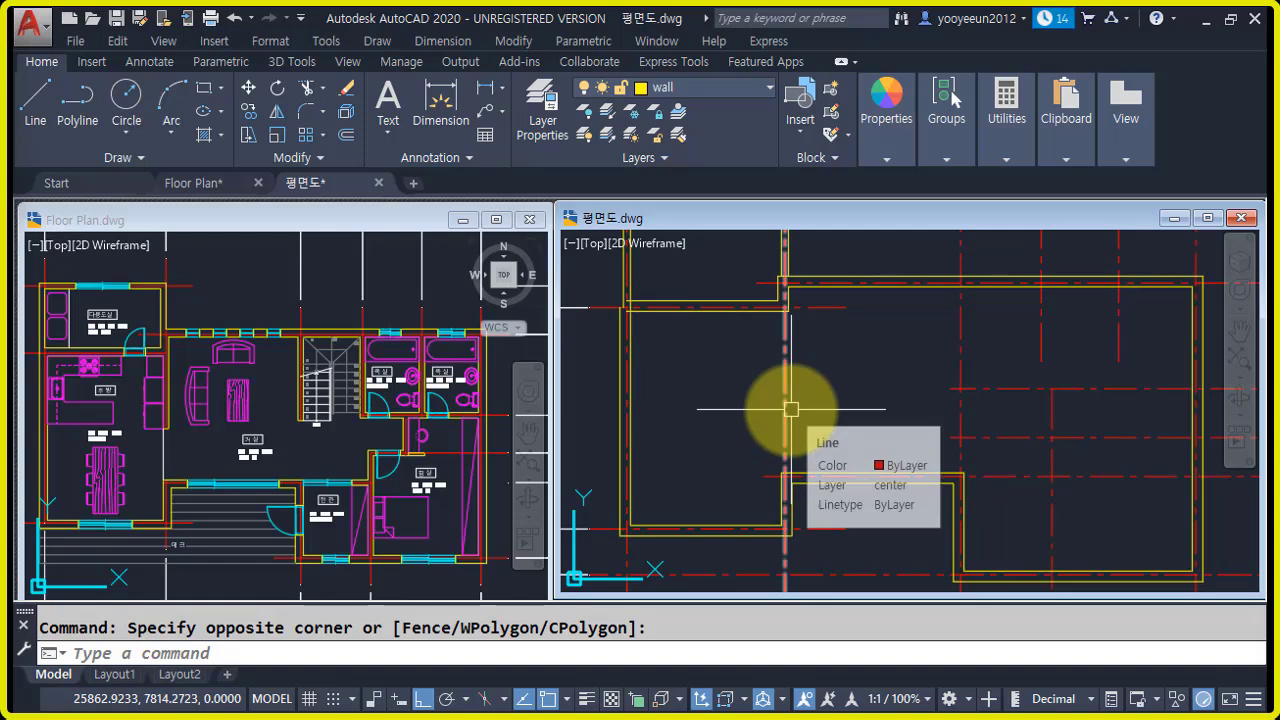
key("Return")
type("2")
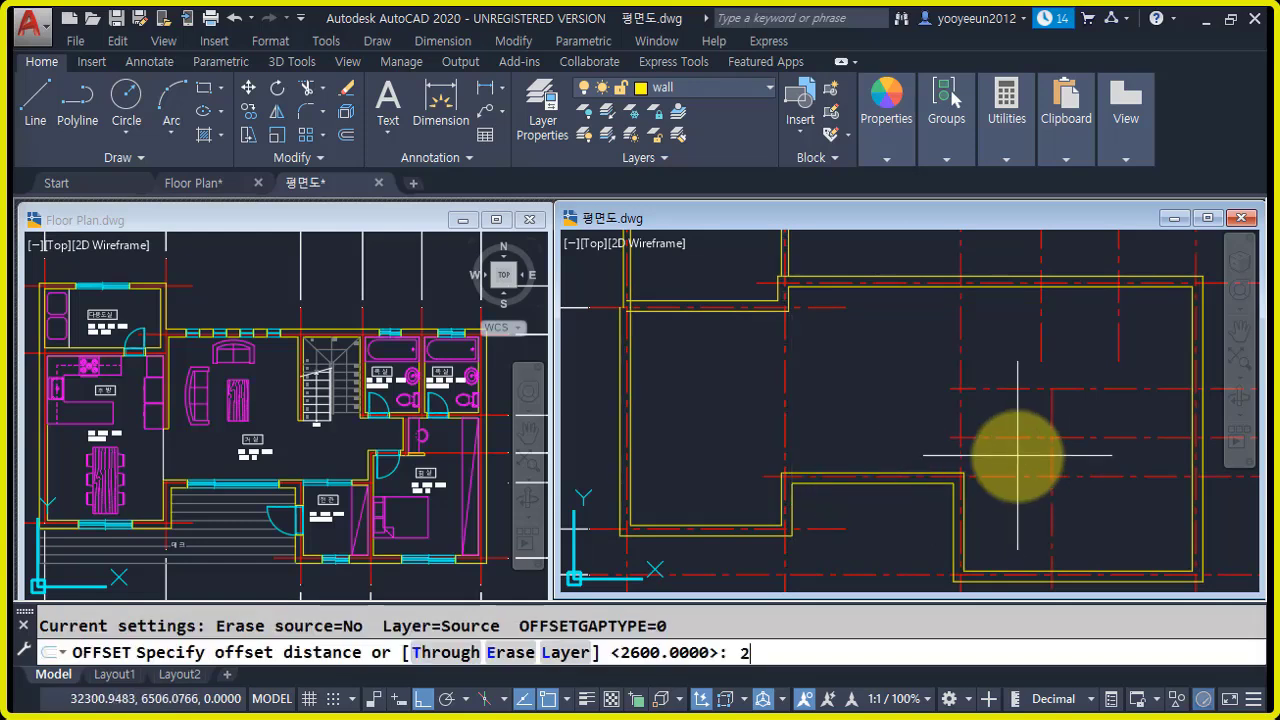
key("Return")
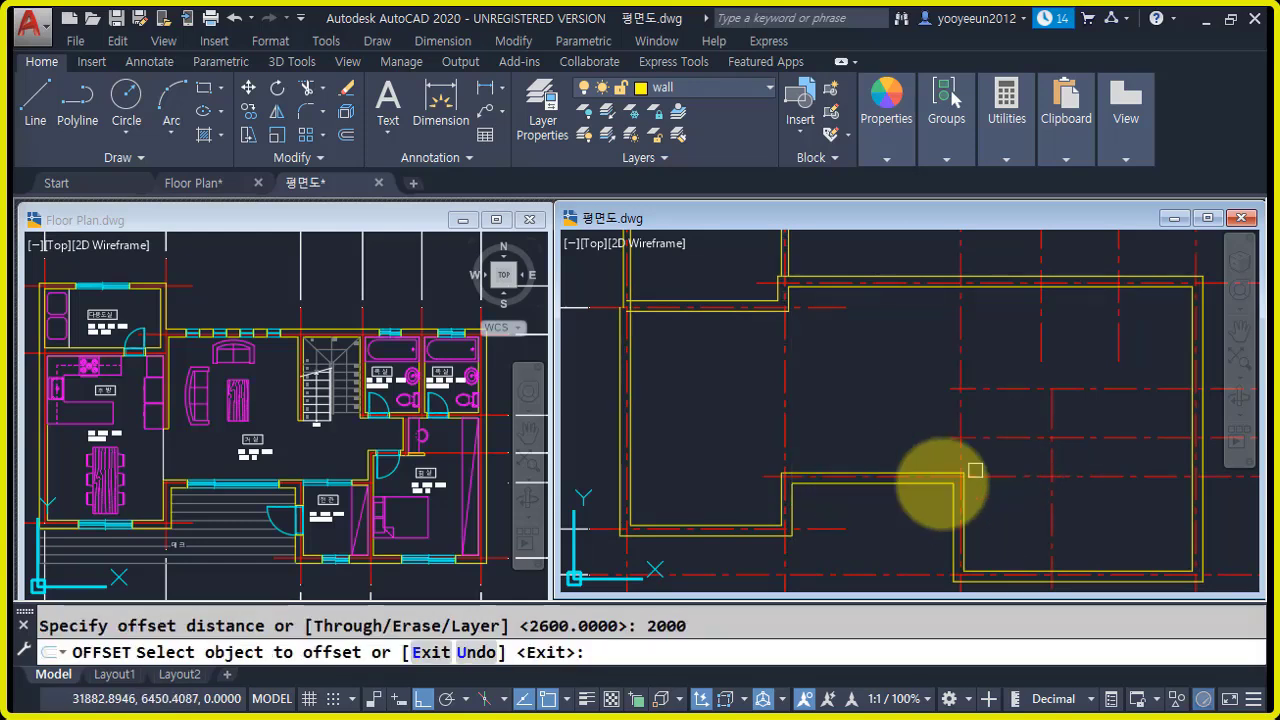
left_click(765, 480)
left_click(737, 480)
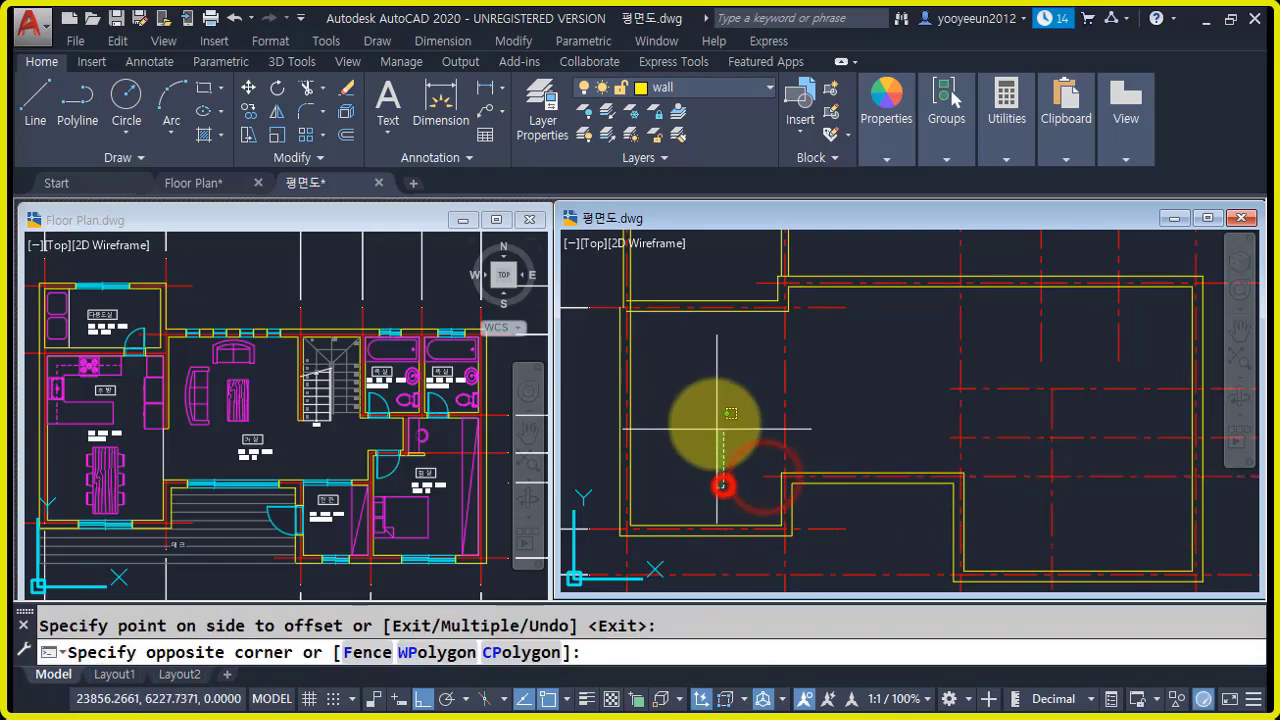
key("Escape")
- Offset the horizontal centerline of the living room's lower wall upward by 2000
key("Return")
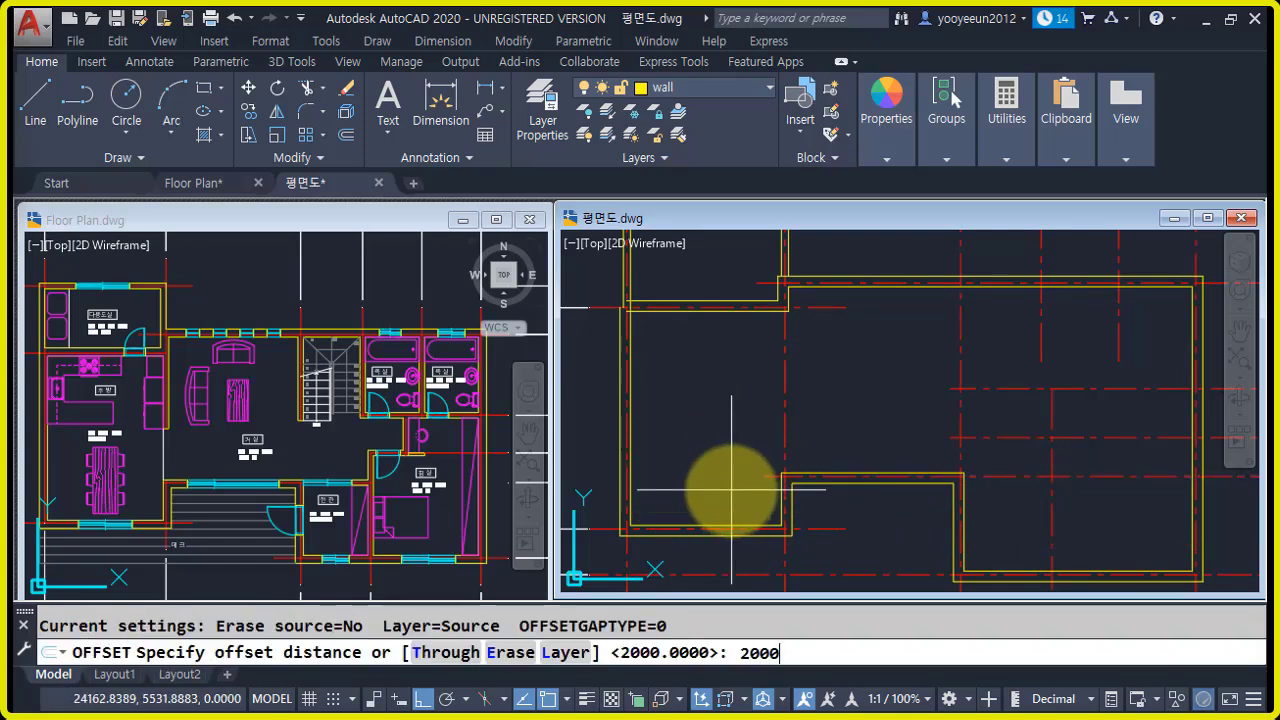
key("Return")
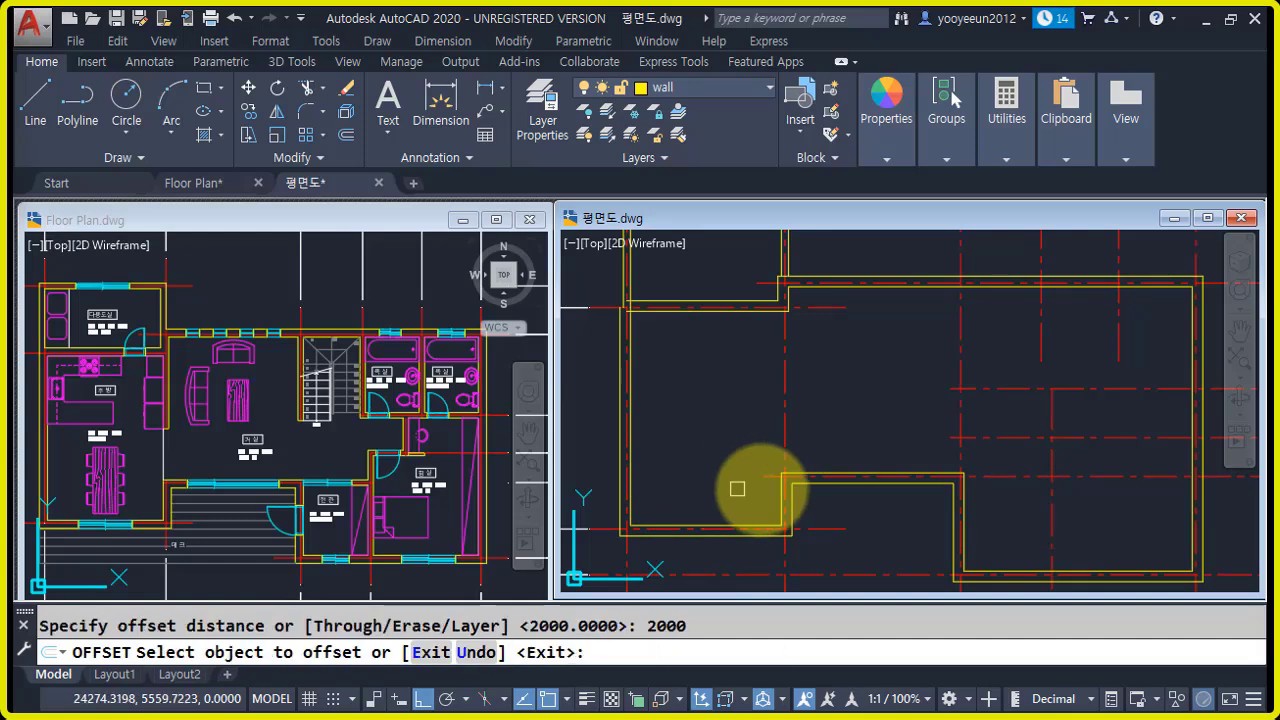
left_click(765, 478)
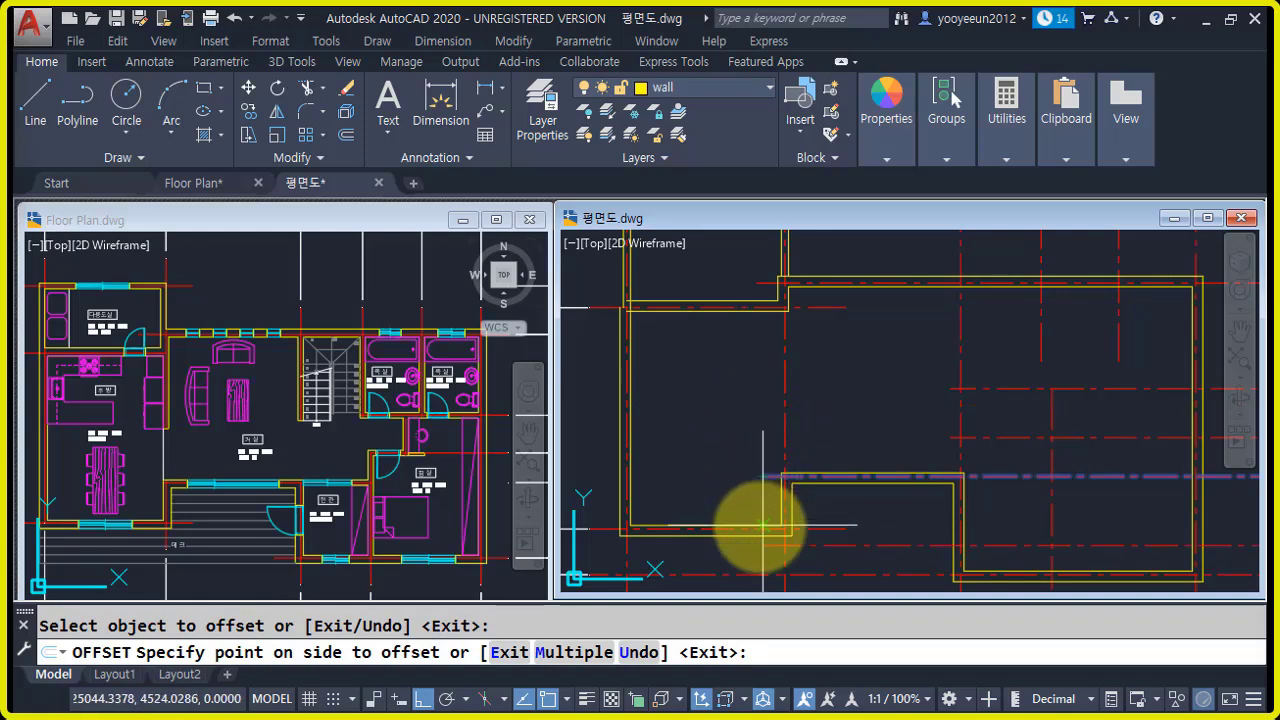
left_click(715, 408)
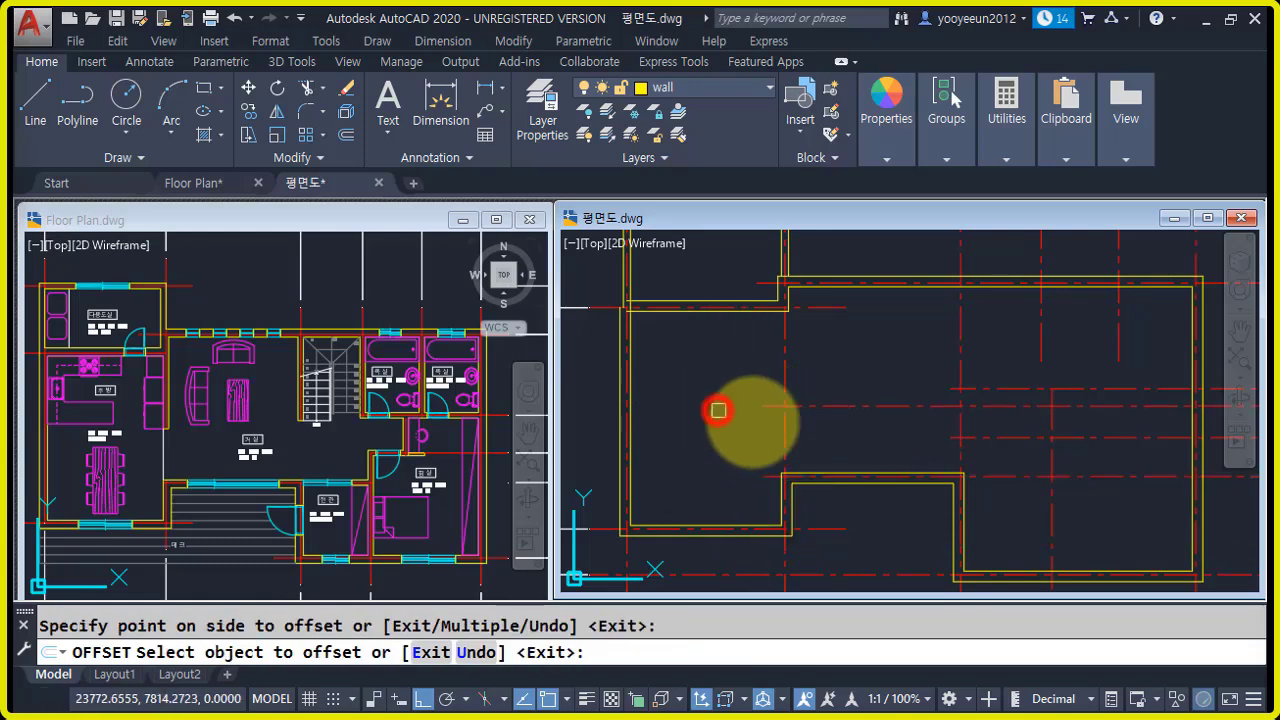
key("Return")
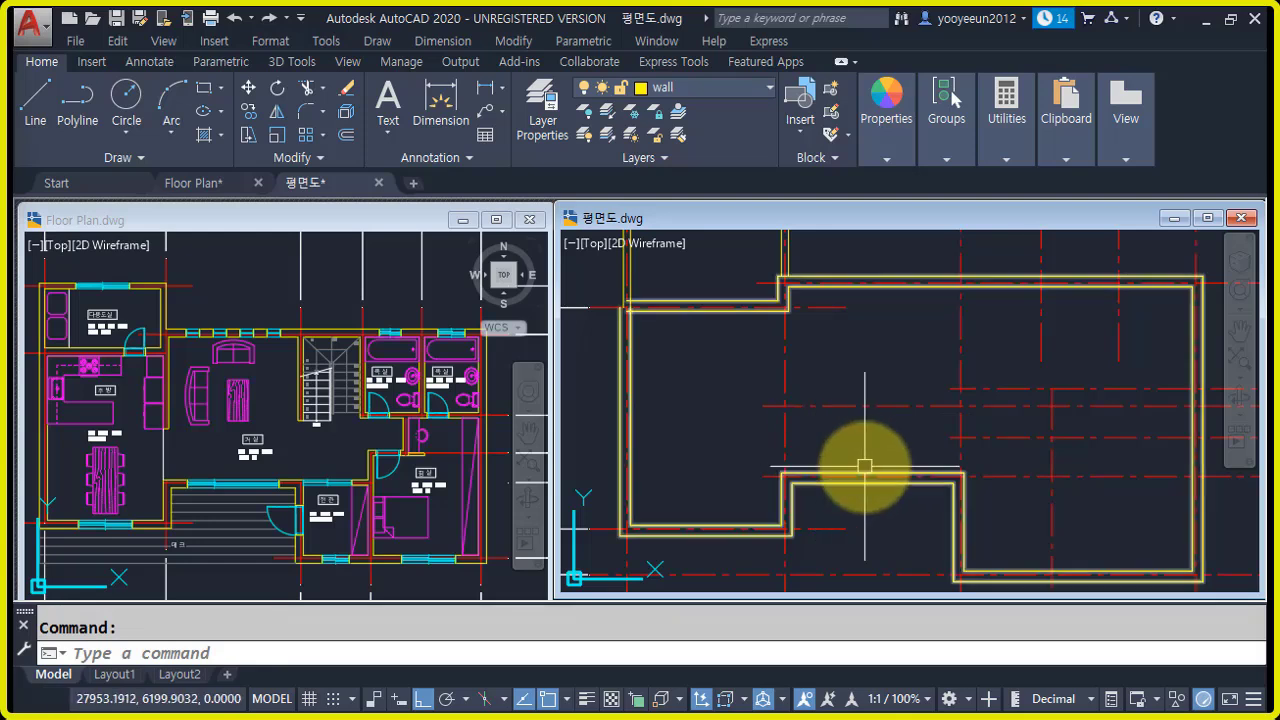
left_click(918, 405)
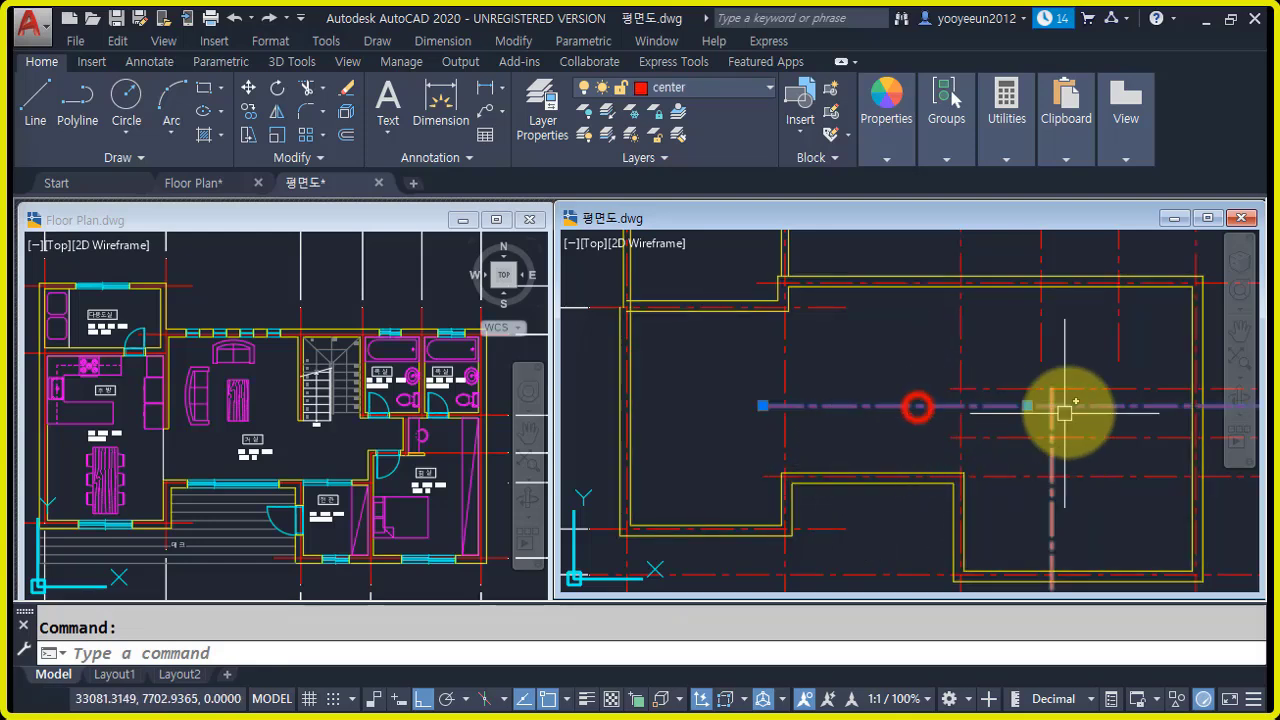
middle_click_drag(1107, 414, 883, 414)
left_click(1070, 406)
middle_click_drag(784, 405, 1006, 428)
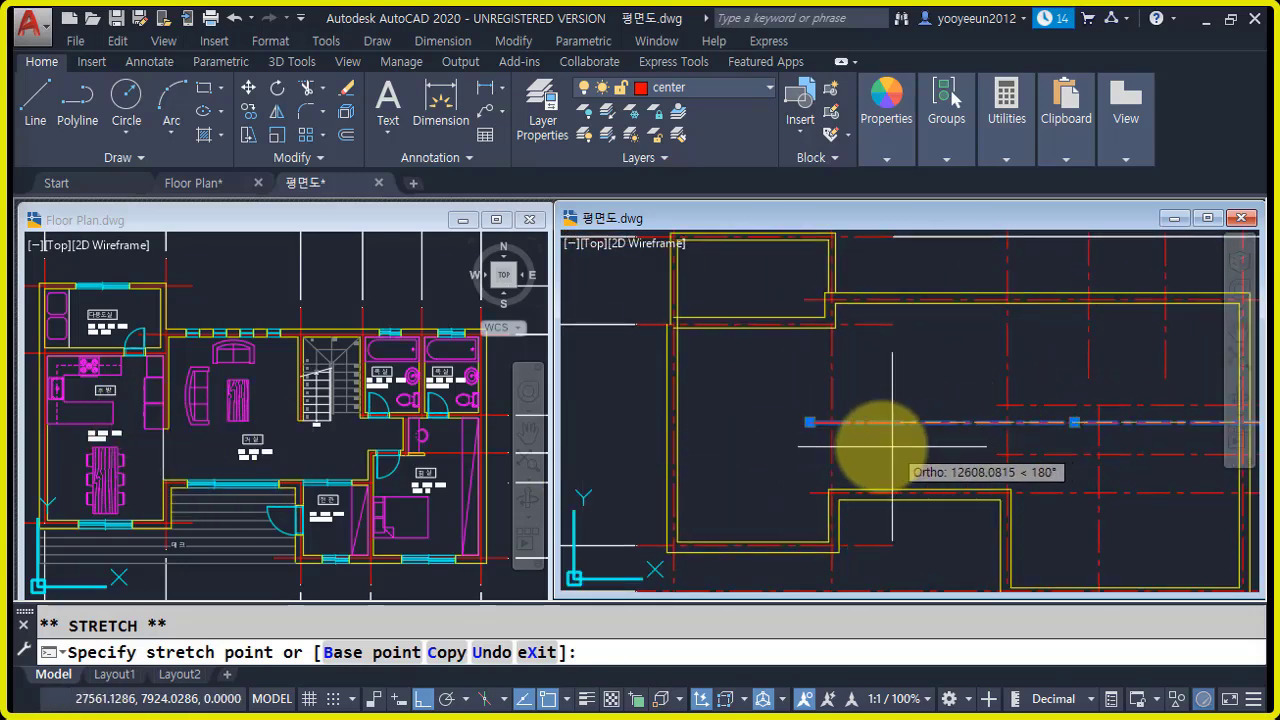
key("Escape")
middle_click_drag(1001, 443, 843, 443)
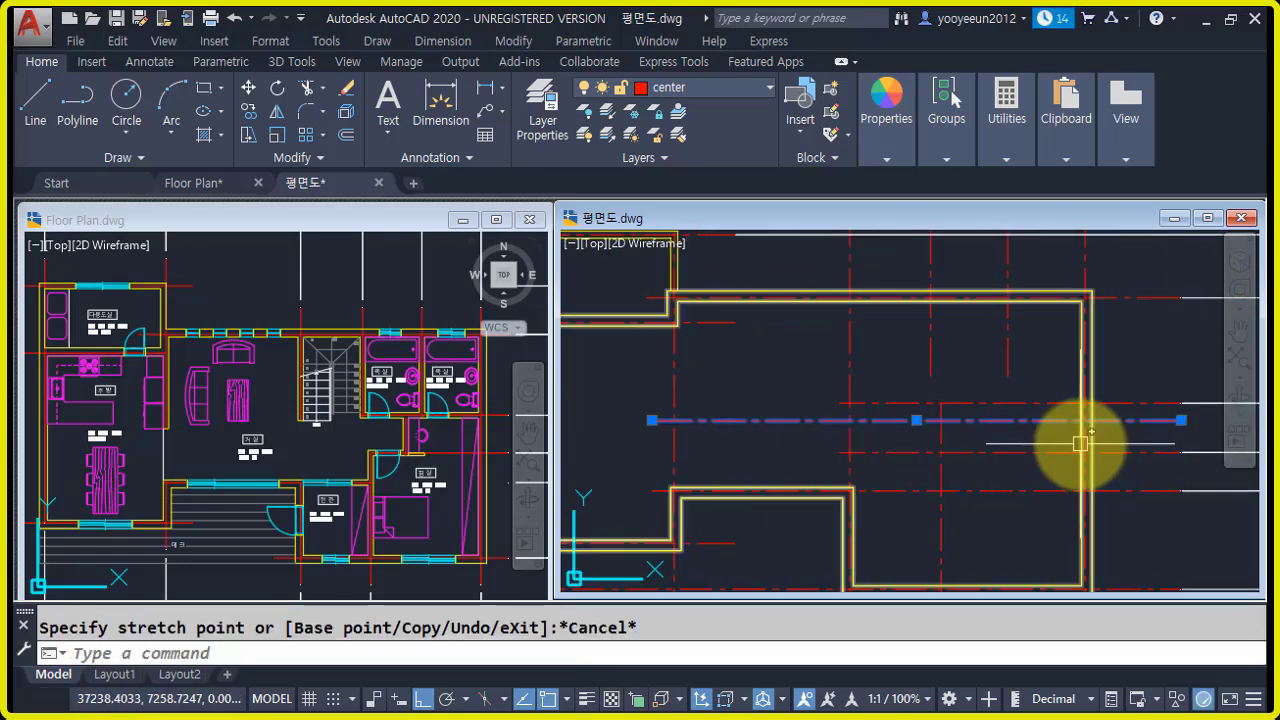
key("Escape")
- Draw a style 200 multiline between kitchen and living room, from the upper 300 wall down to the offset horizontal centerline
middle_click_drag(703, 433, 720, 437)
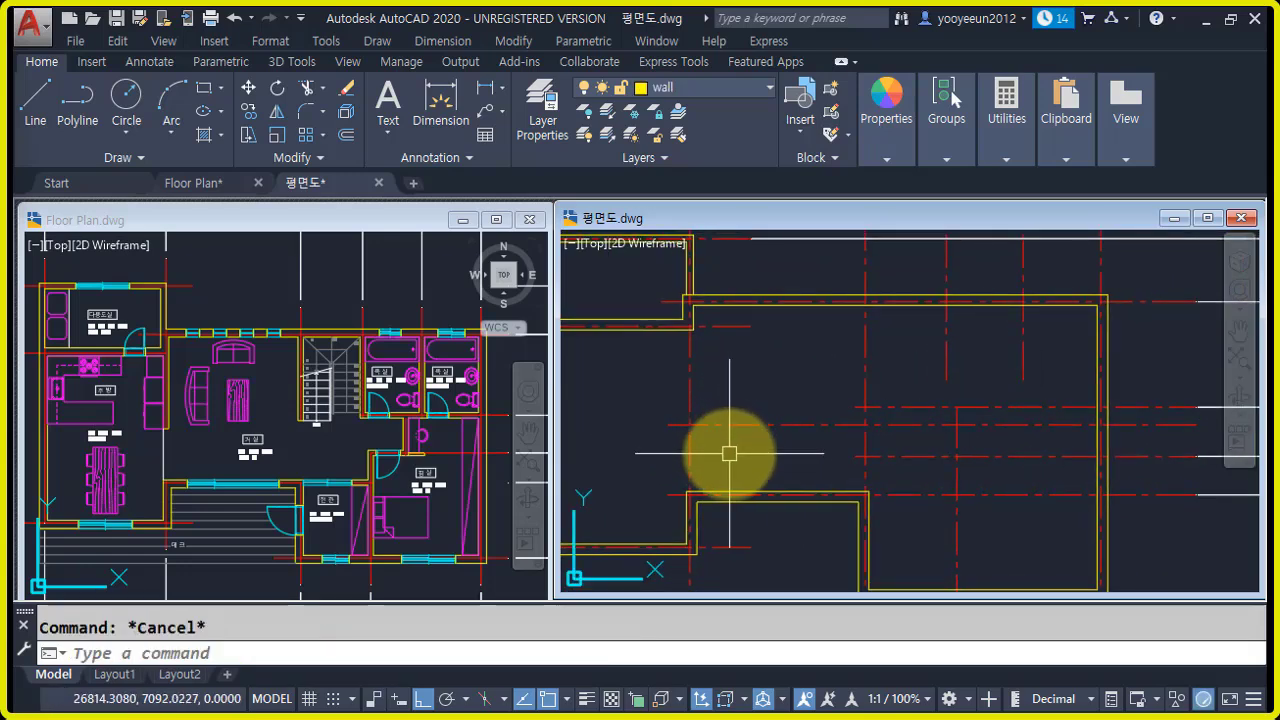
type("ml")
key("Return")
left_click(692, 331)
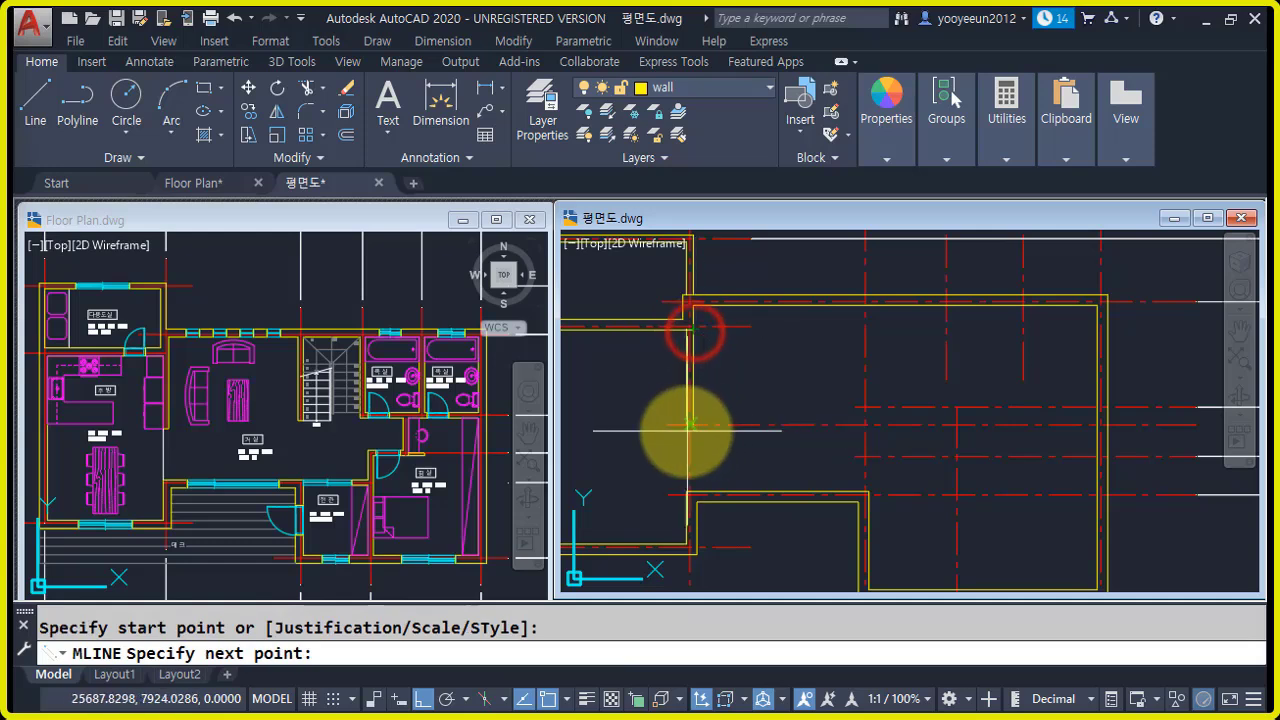
left_click(690, 424)
key("Return")
- Erase the offset horizontal centerline at the lower end of the wall between the kitchen and living room
left_click(736, 424)
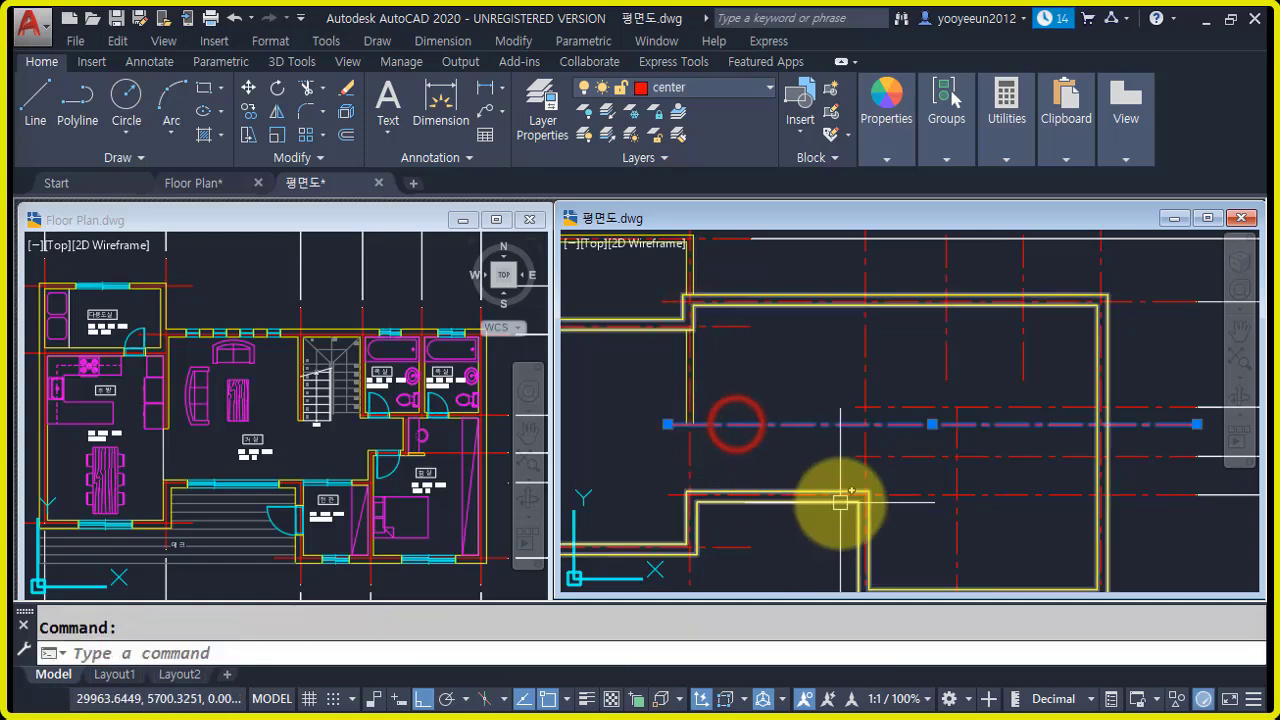
type("e")
key("Return")
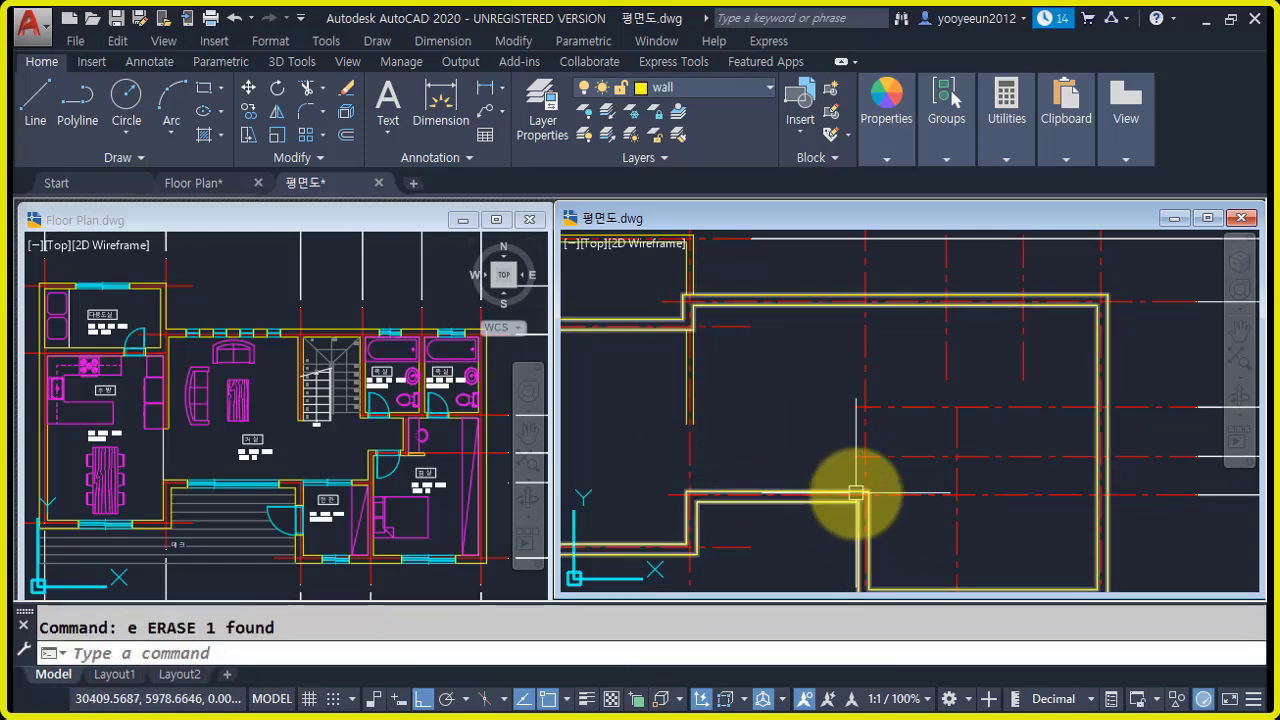
- Draw a style 200 multiline for the staircase's left wall, from the horizontal centerline below up to the upper 300 wall
middle_click_drag(1028, 449, 968, 432)
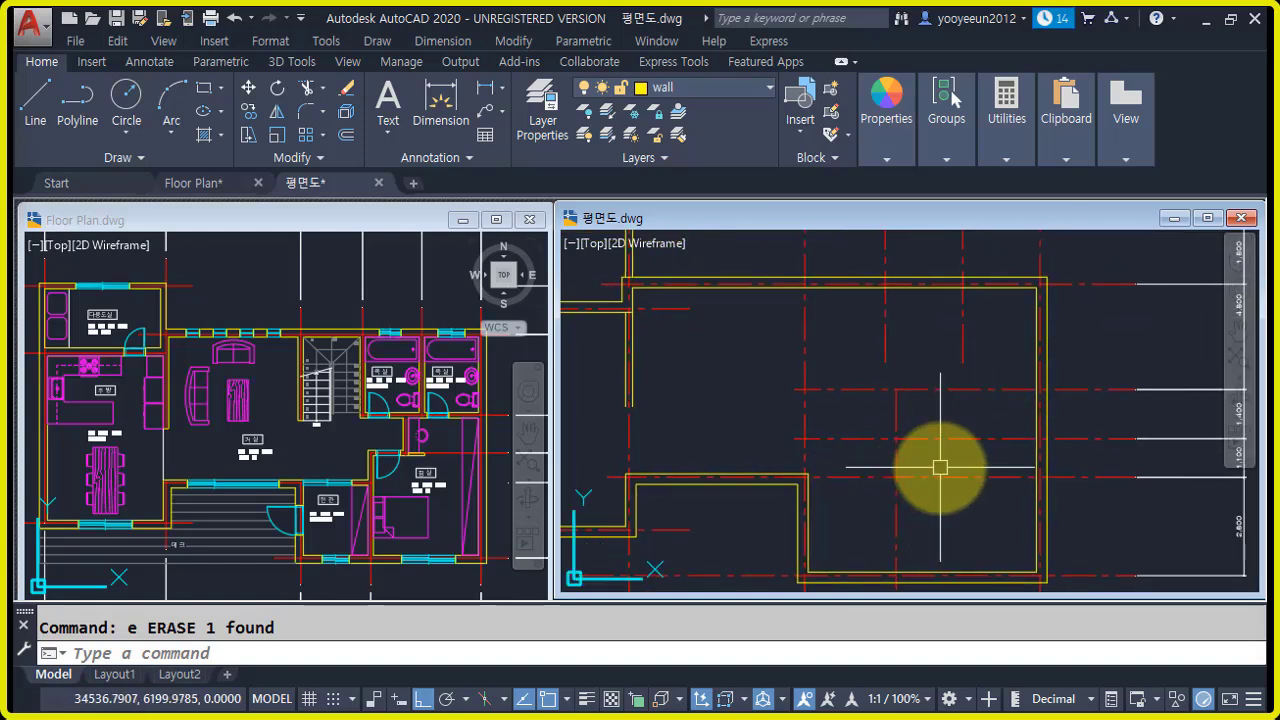
key("Return")
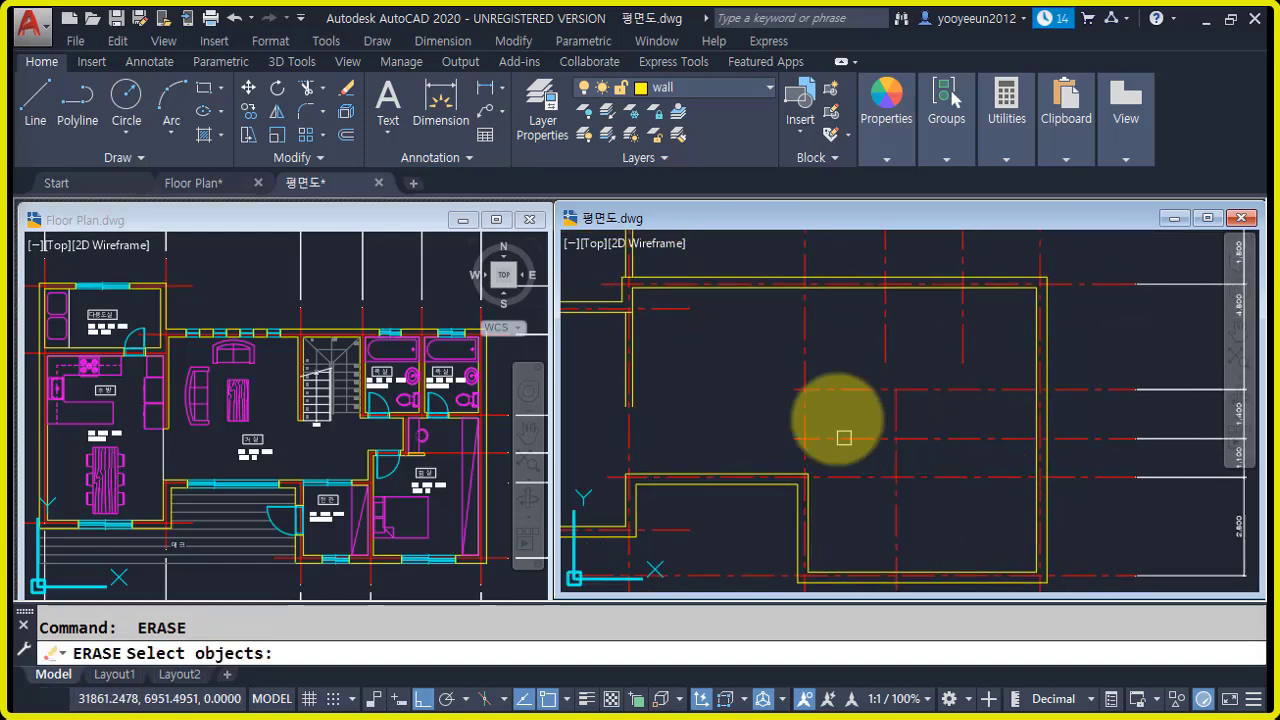
type("ml")
key("Return")
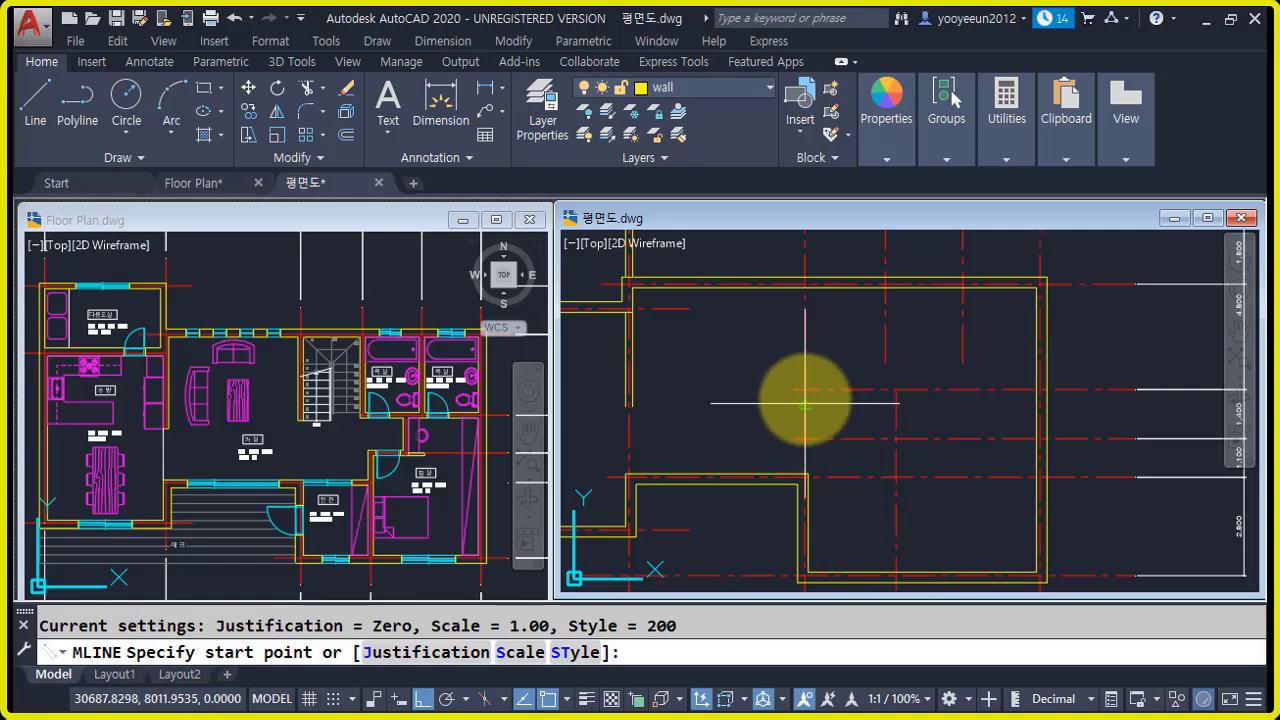
left_click(805, 390)
left_click(804, 286)
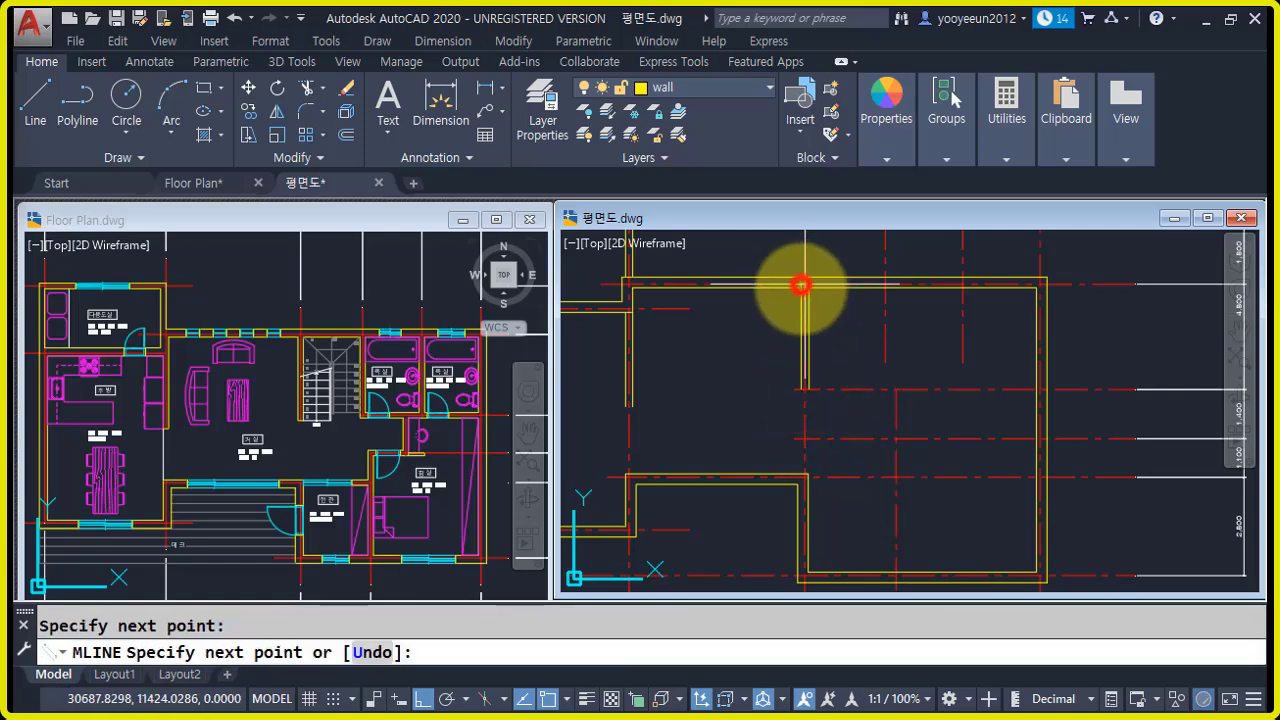
key("Return")
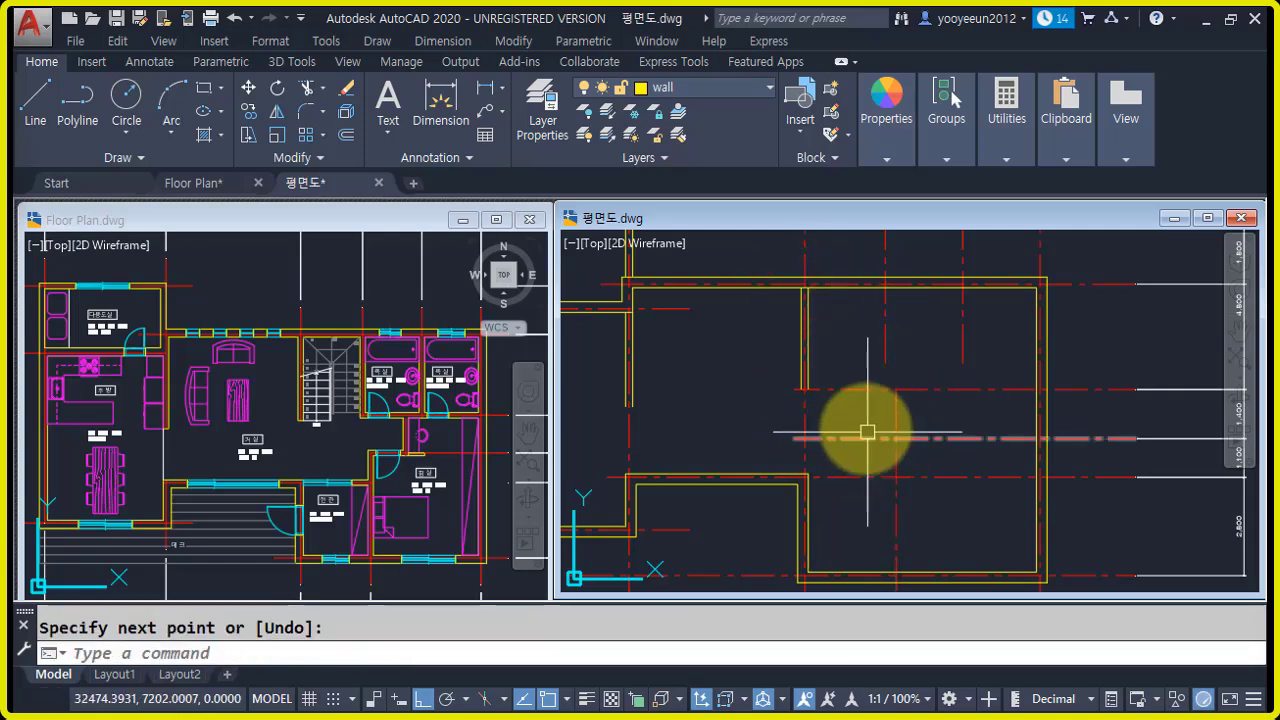
- Draw a style 200 multiline down the wall between staircase and bathrooms, then along the bathrooms' lower side to the right outer wall
key("Return")
left_click(883, 288)
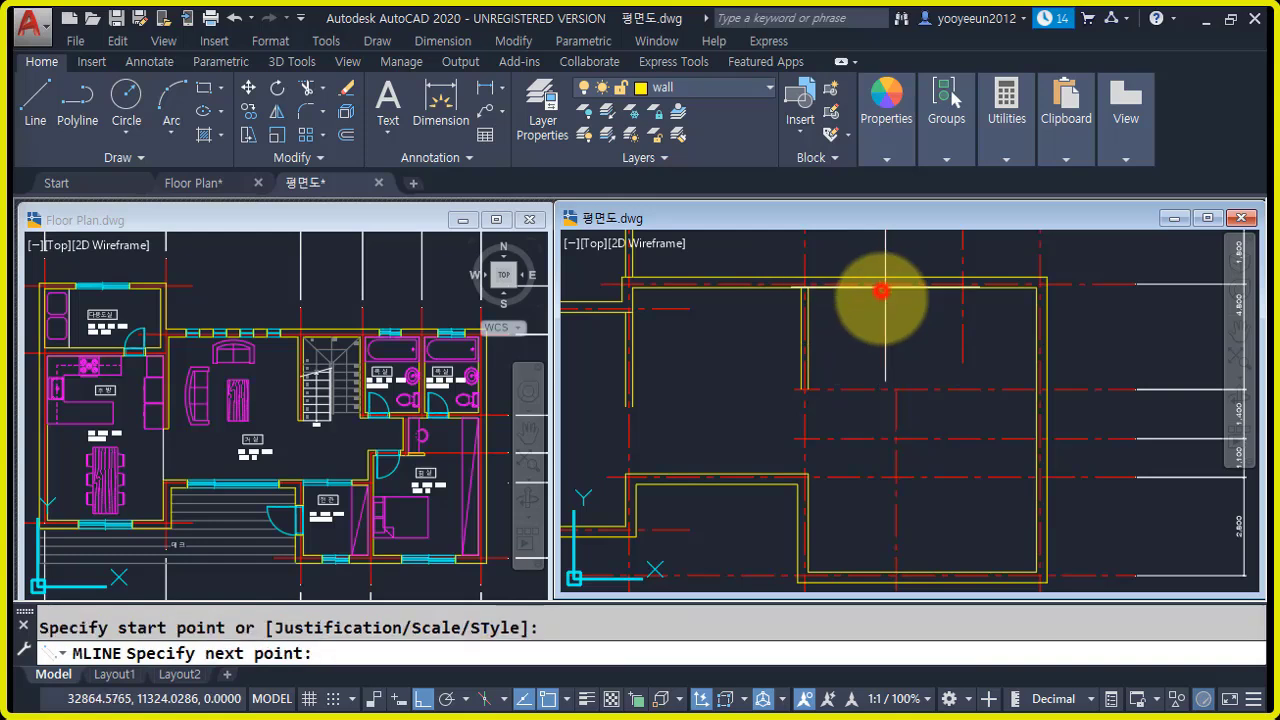
left_click(884, 390)
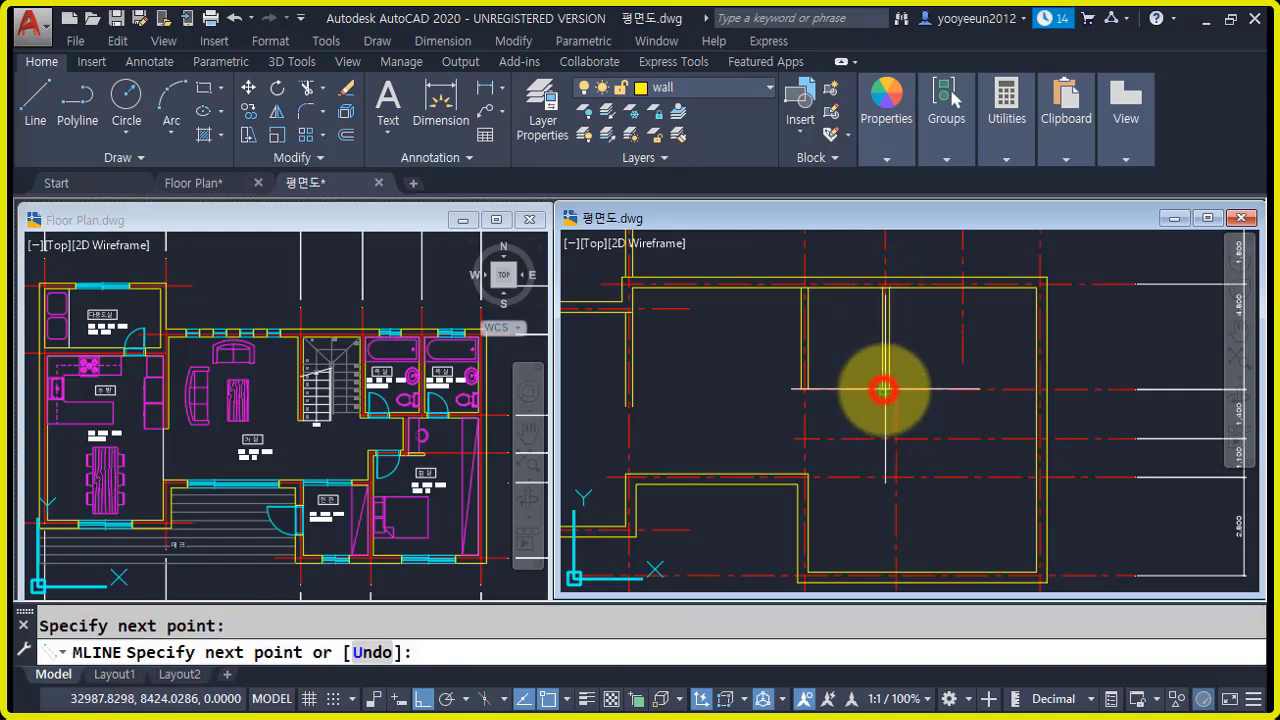
left_click(1035, 391)
key("Return")
type("ex")
key("Return")
scroll(960, 388, "up", 3)
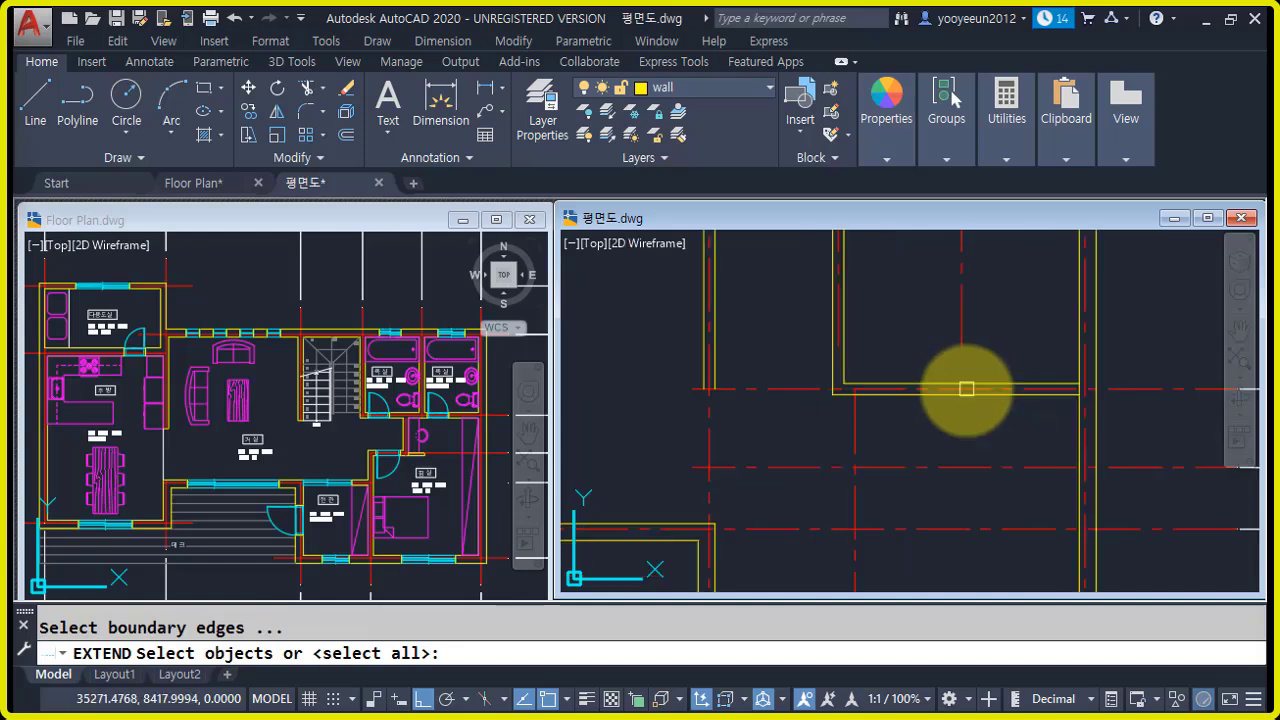
left_click(972, 388)
key("Escape")
- Extend the vertical centerline between the two bathrooms down to the centerline of their lower wall
type("ex")
key("Return")
scroll(958, 398, "up", 2)
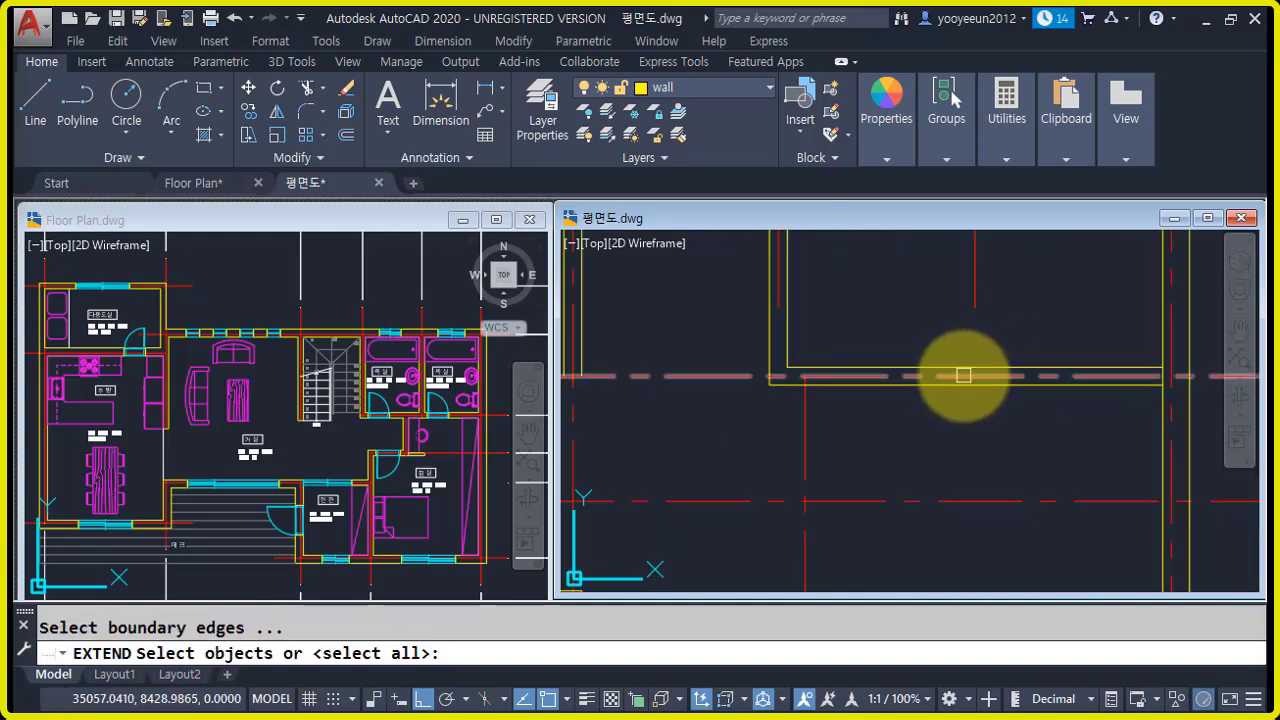
left_click(963, 375)
middle_click_drag(1013, 311, 980, 396)
left_click(912, 352)
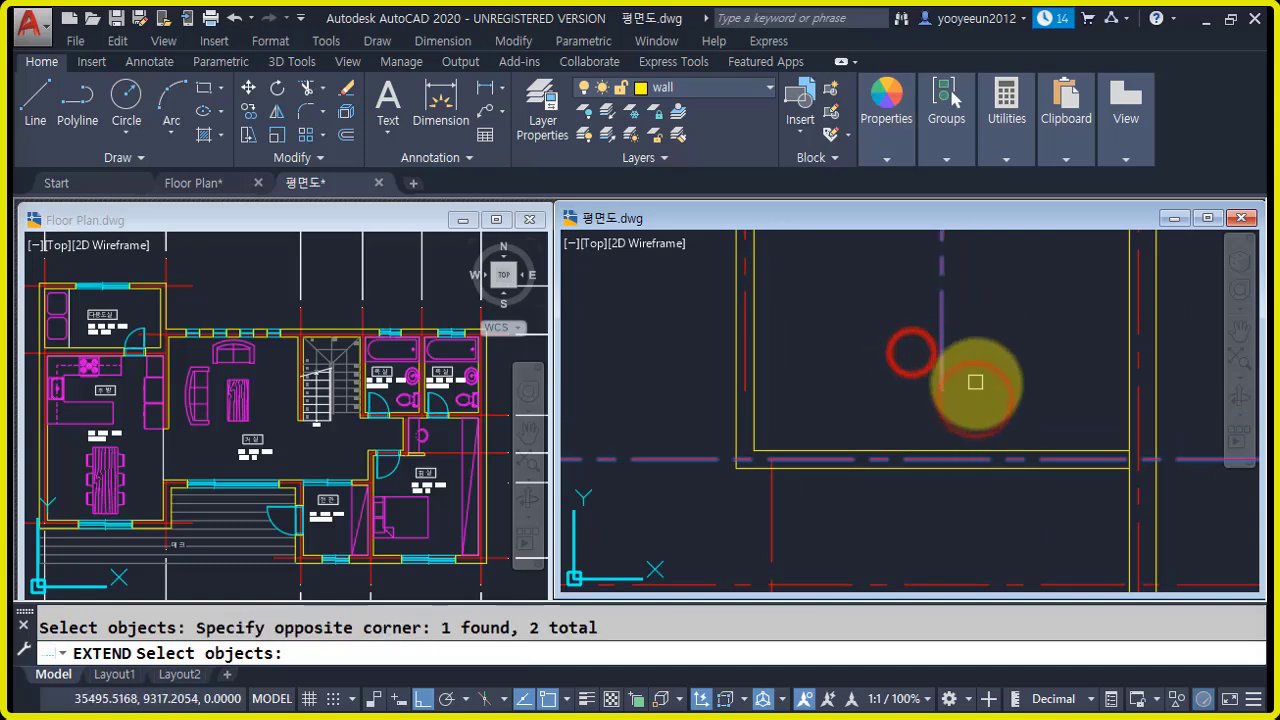
key("Return")
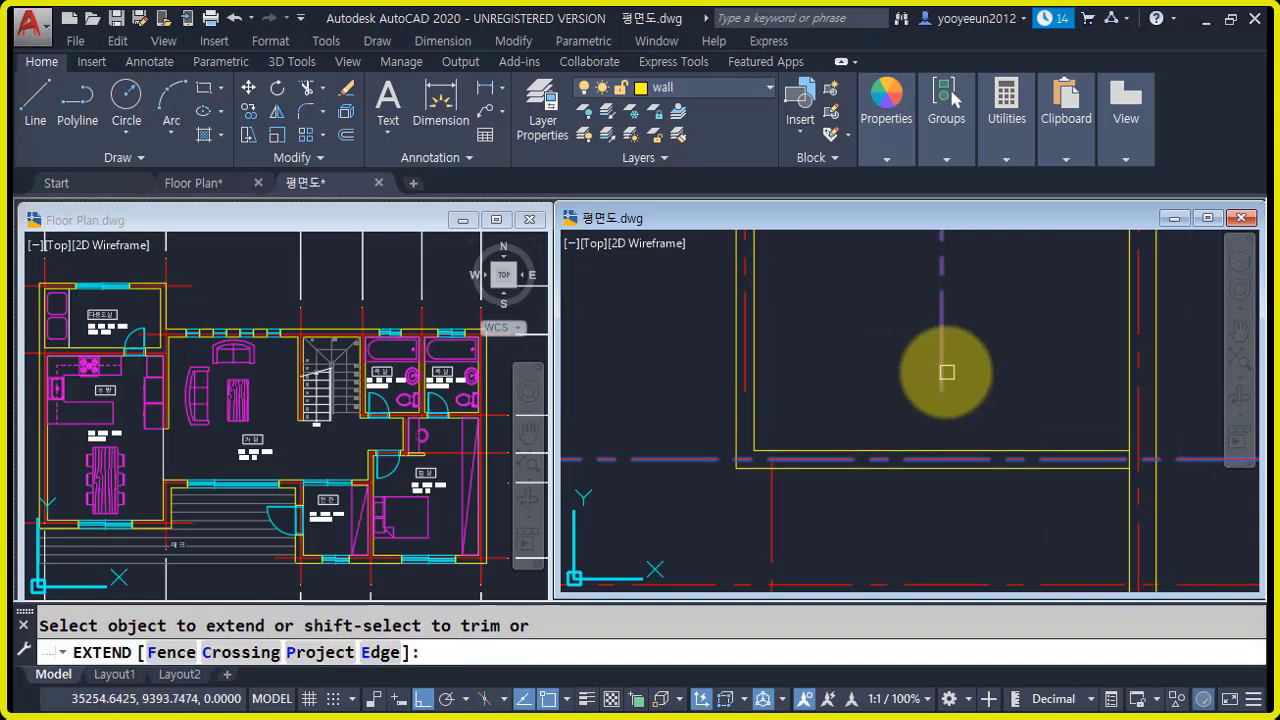
left_click(945, 372)
key("Return")
- Draw a style 200 multiline between the two bathrooms, from the upper 300 wall down to their lower wall
scroll(960, 410, "down", 5)
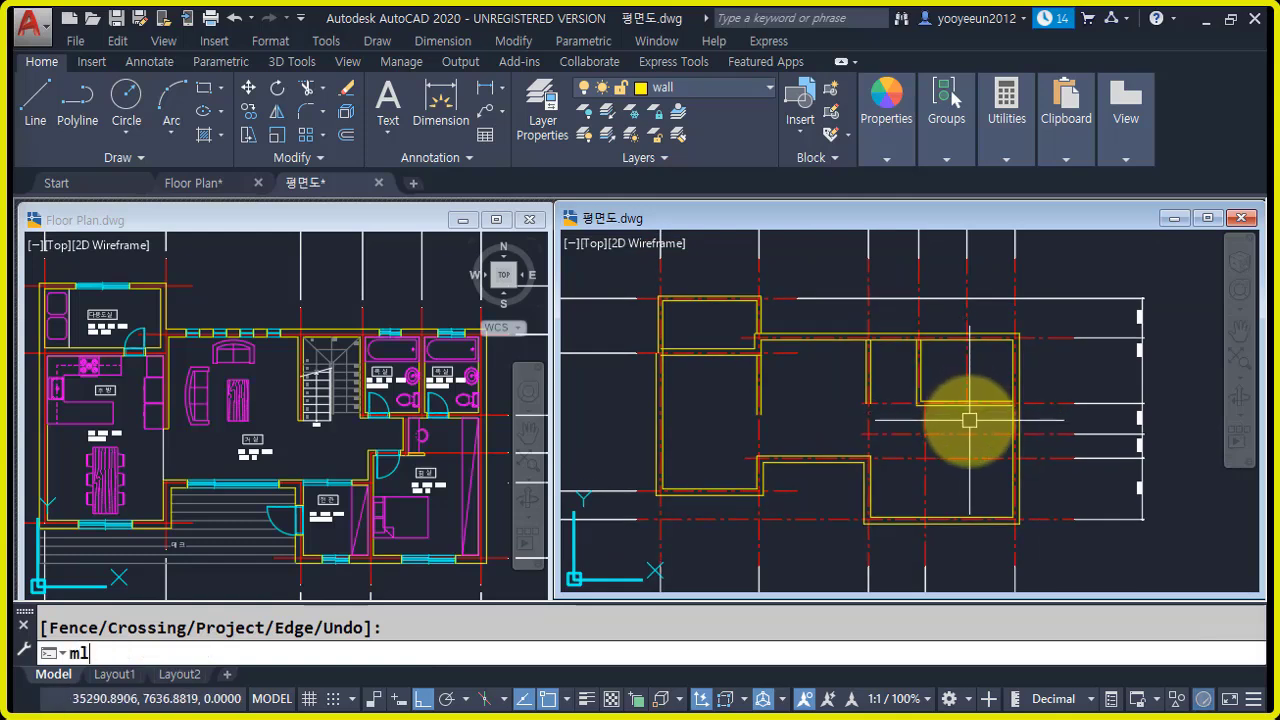
key("Return")
scroll(975, 345, "up", 2)
left_click(975, 305)
left_click(973, 458)
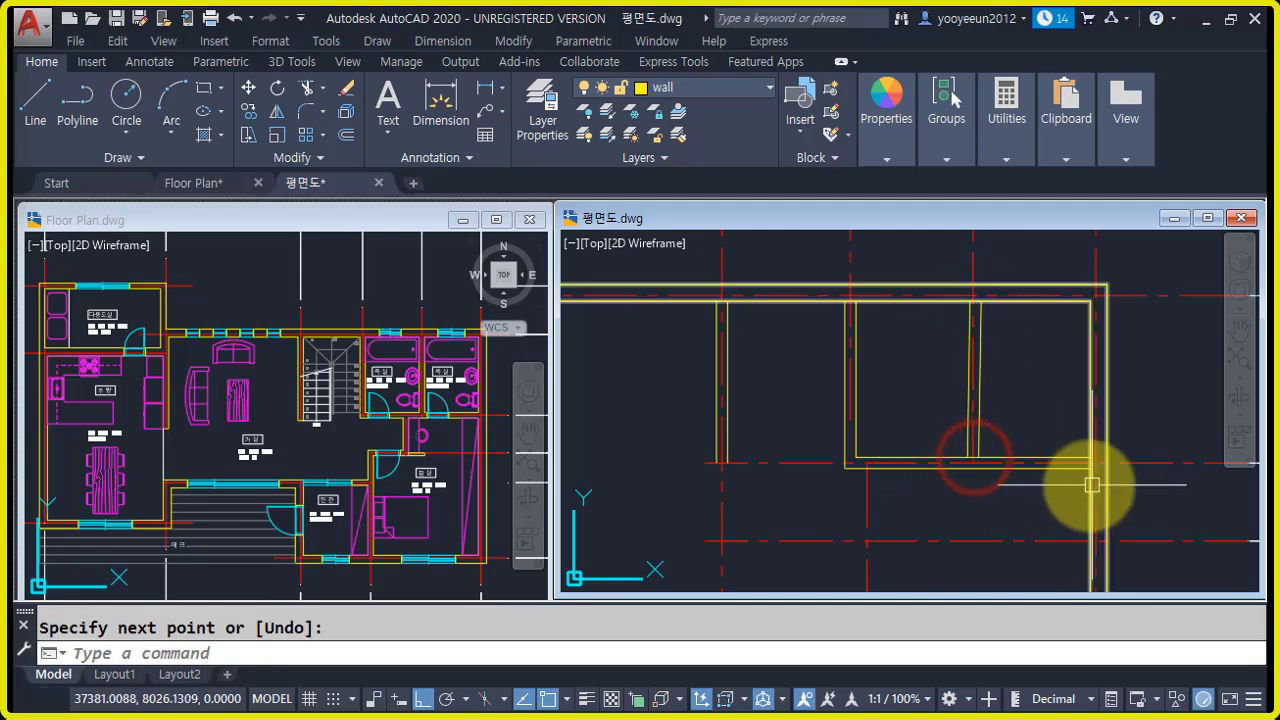
- Examine the walls around the bedroom entrance in Floor Plan.dwg against the matching area in 평면도.dwg
scroll(985, 450, "up", 2)
scroll(1039, 463, "down", 5)
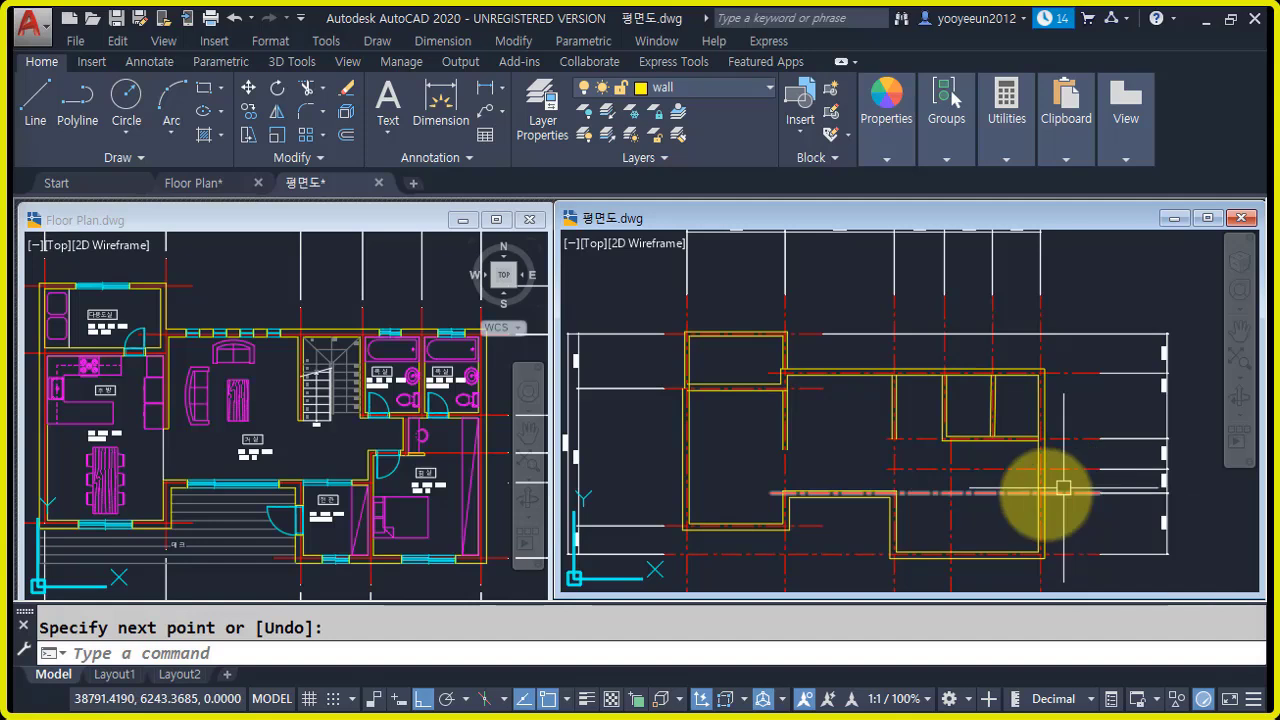
middle_click_drag(940, 512, 935, 493)
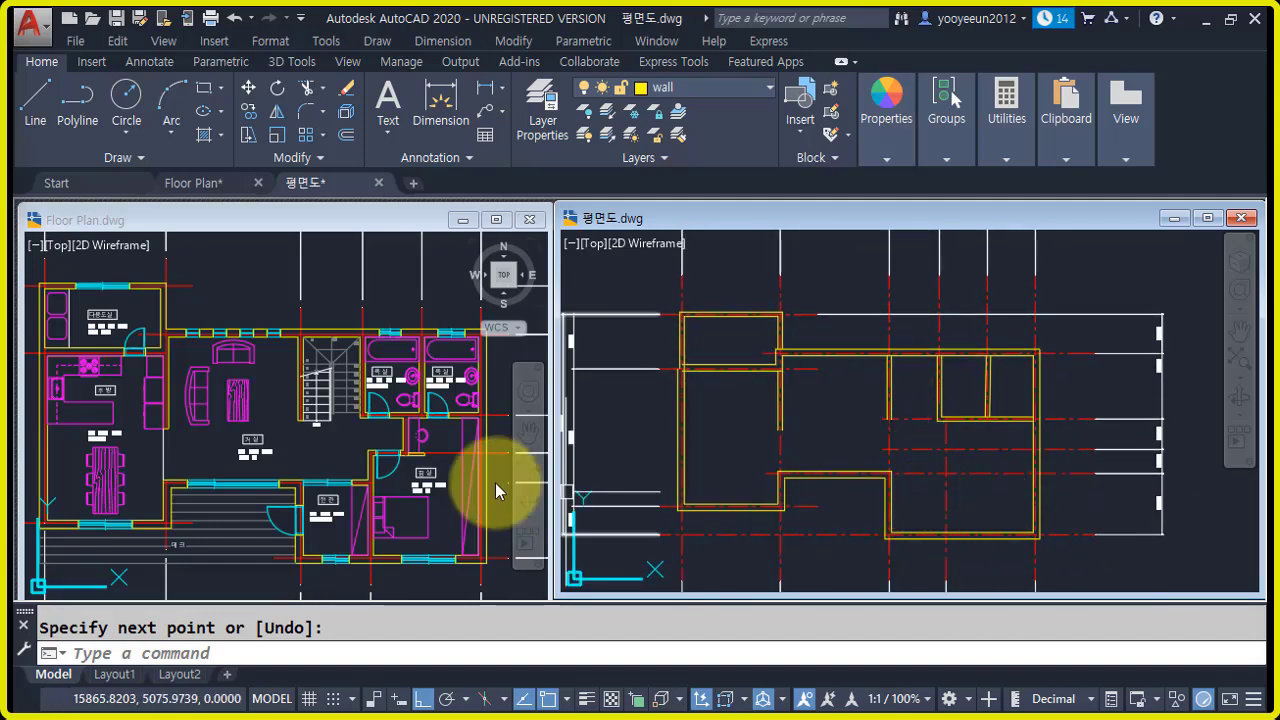
left_click(450, 478)
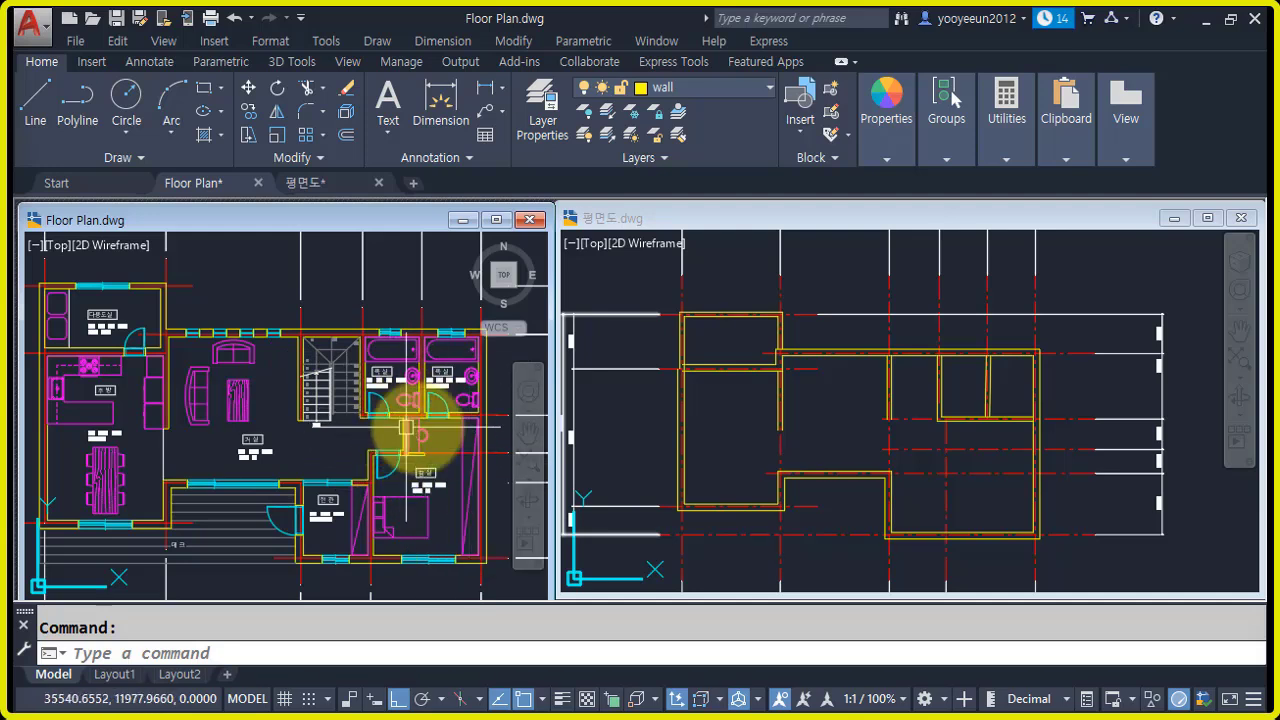
scroll(406, 431, "up", 4)
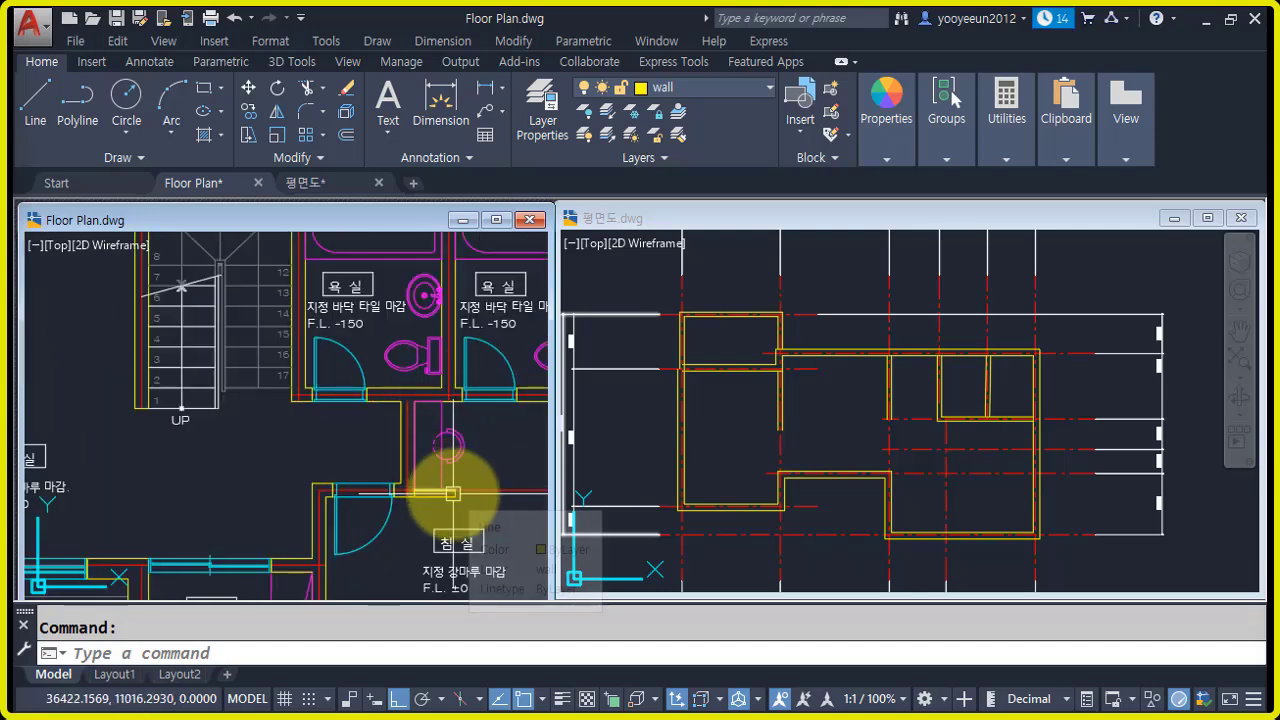
scroll(438, 515, "down", 4)
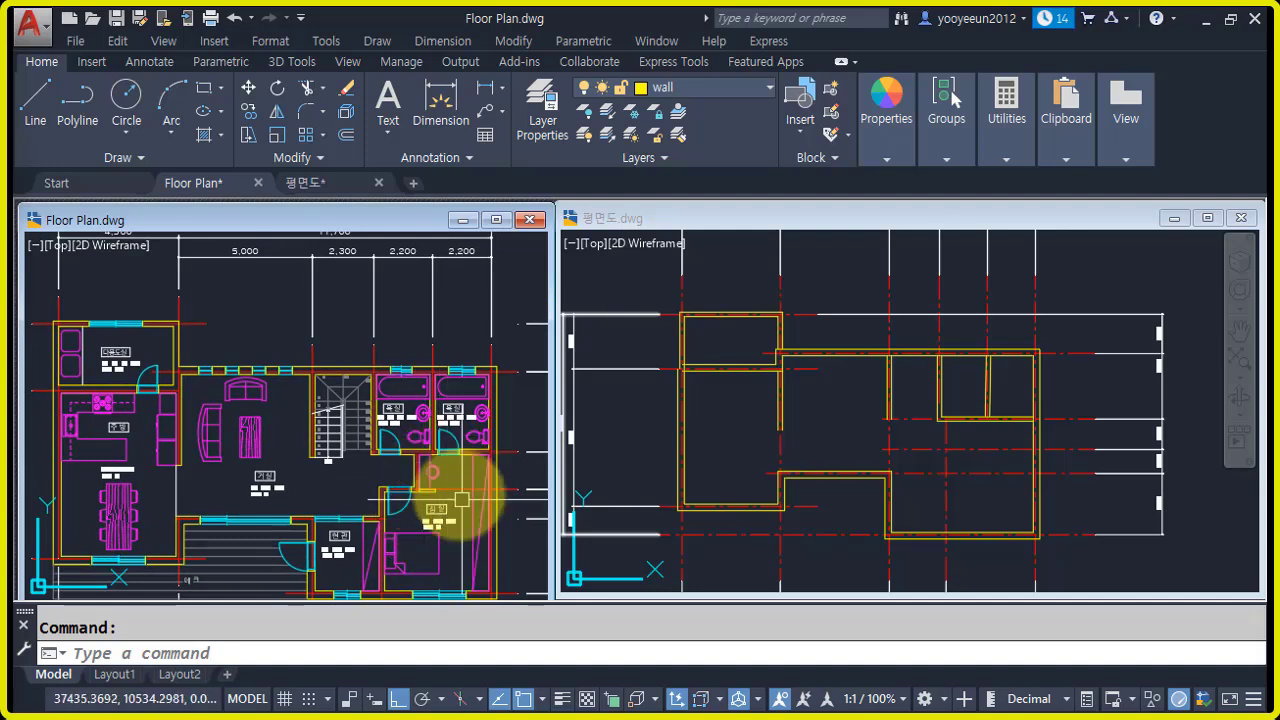
mouse_move(455, 484)
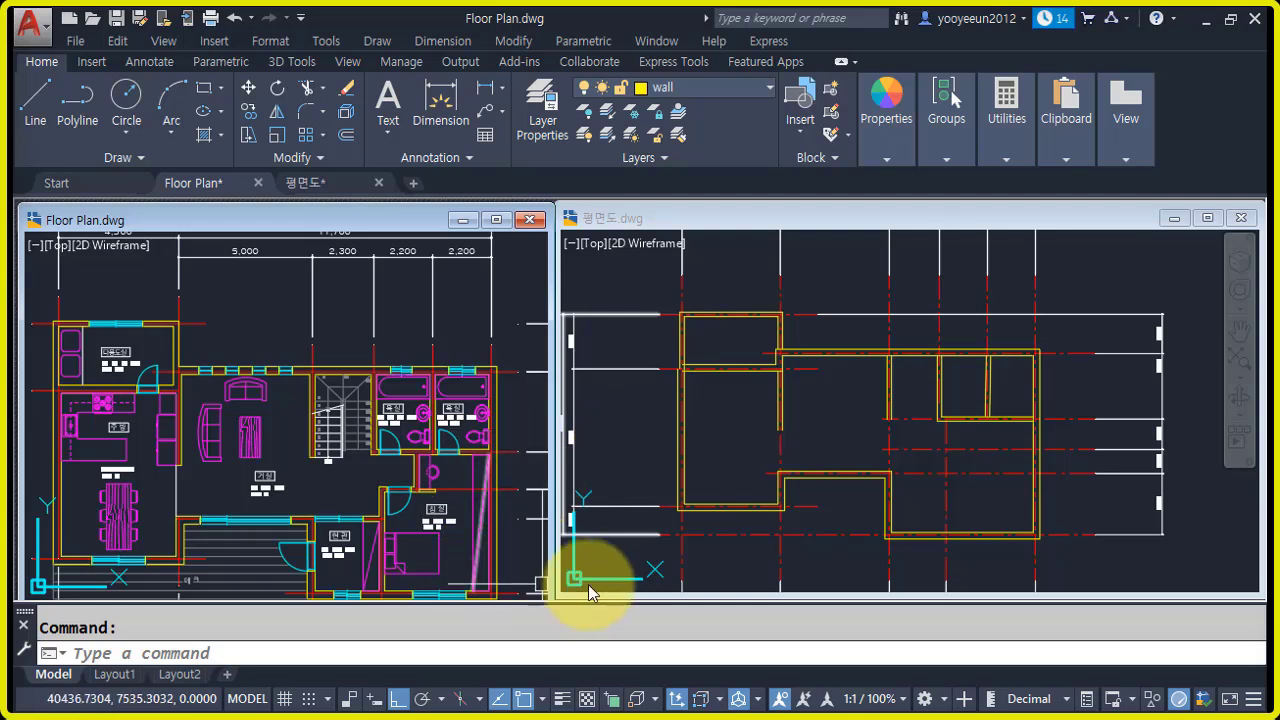
- In 평면도.dwg, draw a style 200 multiline up the bedroom's left wall from the lower 300 wall, then about 3035 right along its upper centerline
left_click(985, 510)
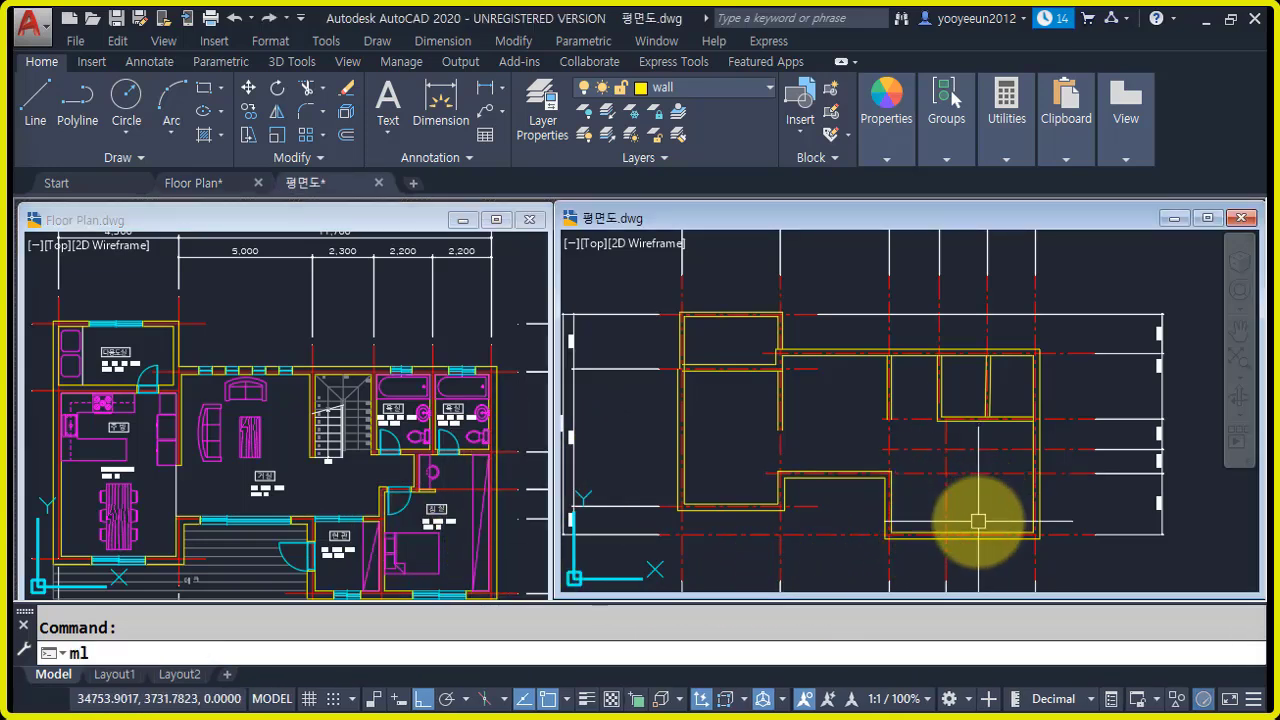
type("ml")
key("Return")
middle_click_drag(946, 500, 929, 500)
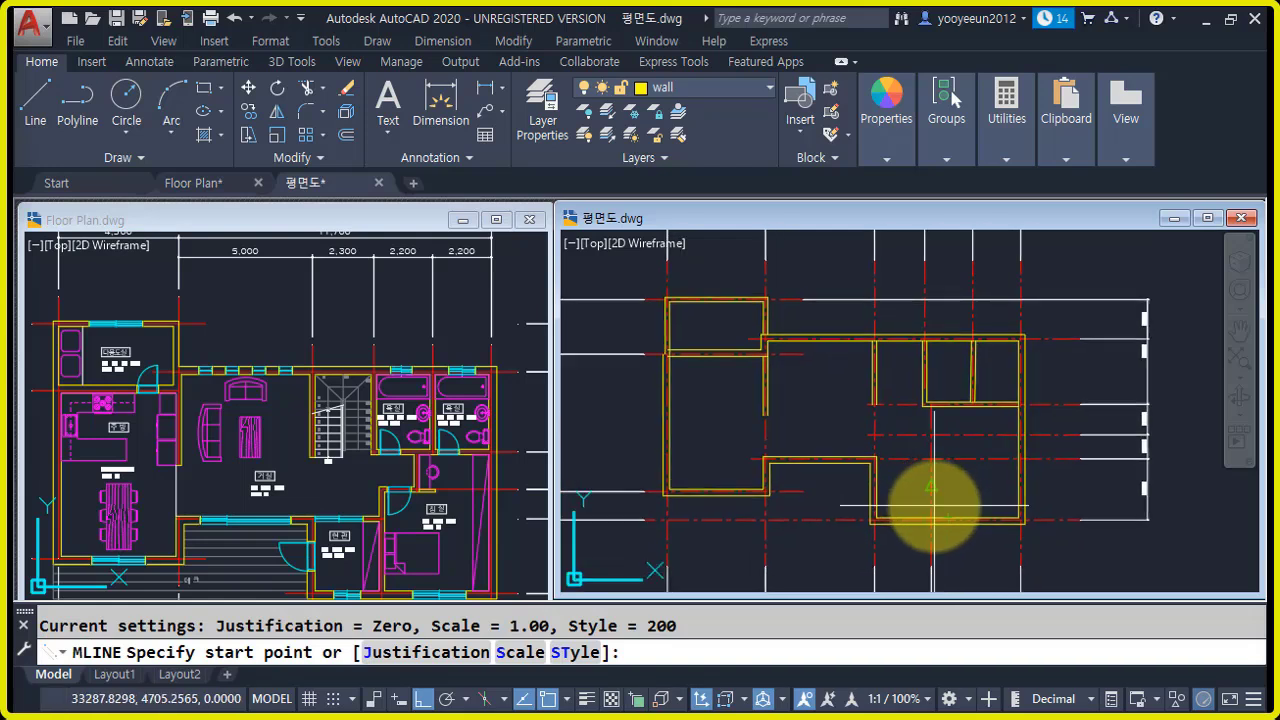
scroll(915, 490, "up", 2)
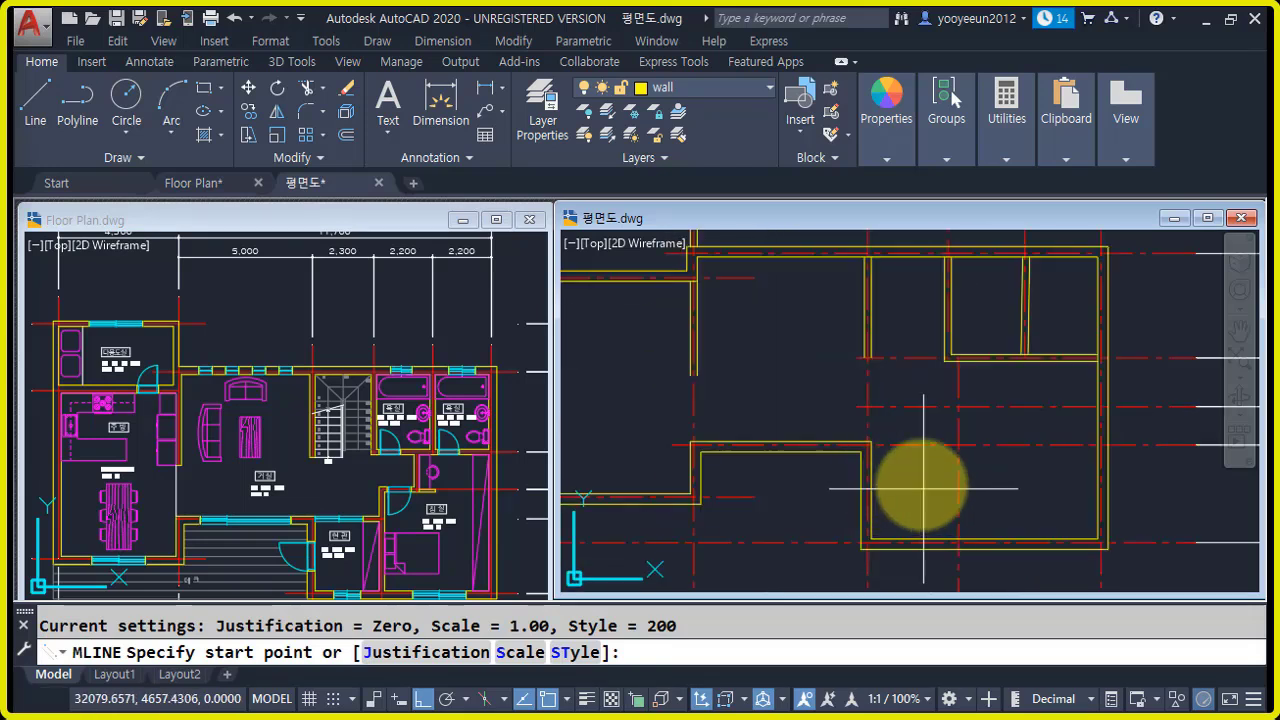
left_click(958, 540)
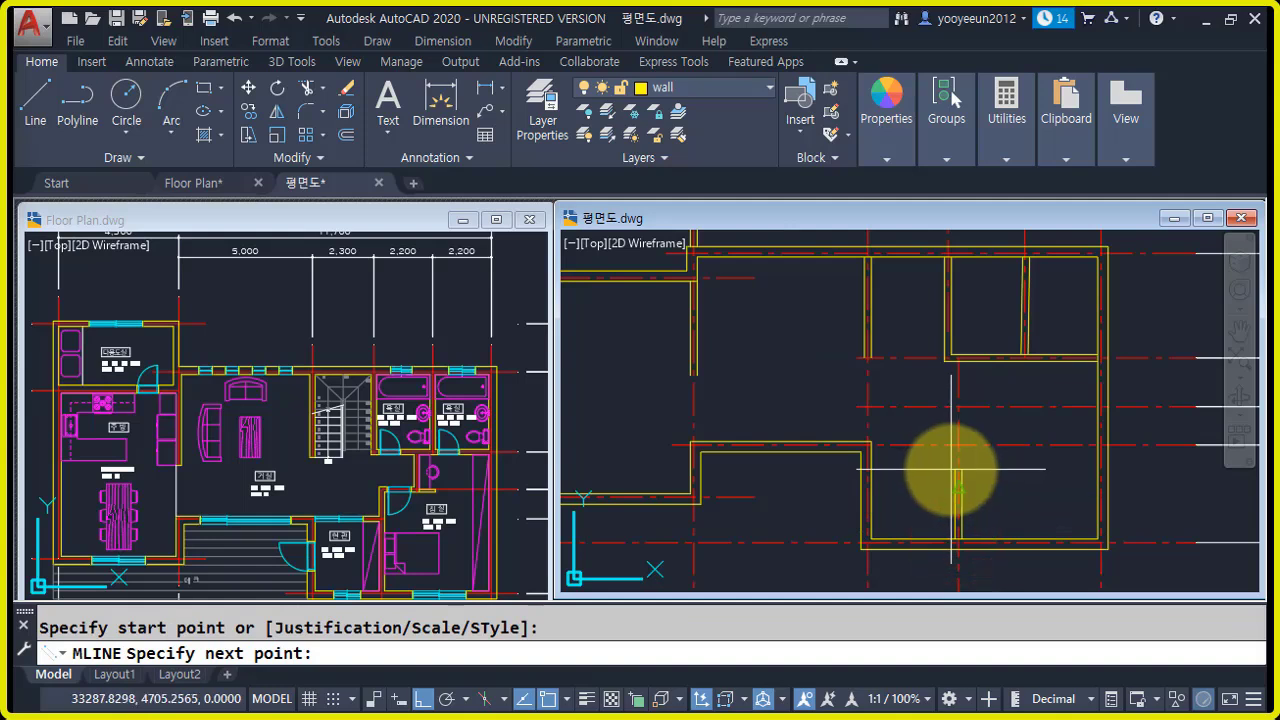
left_click(957, 407)
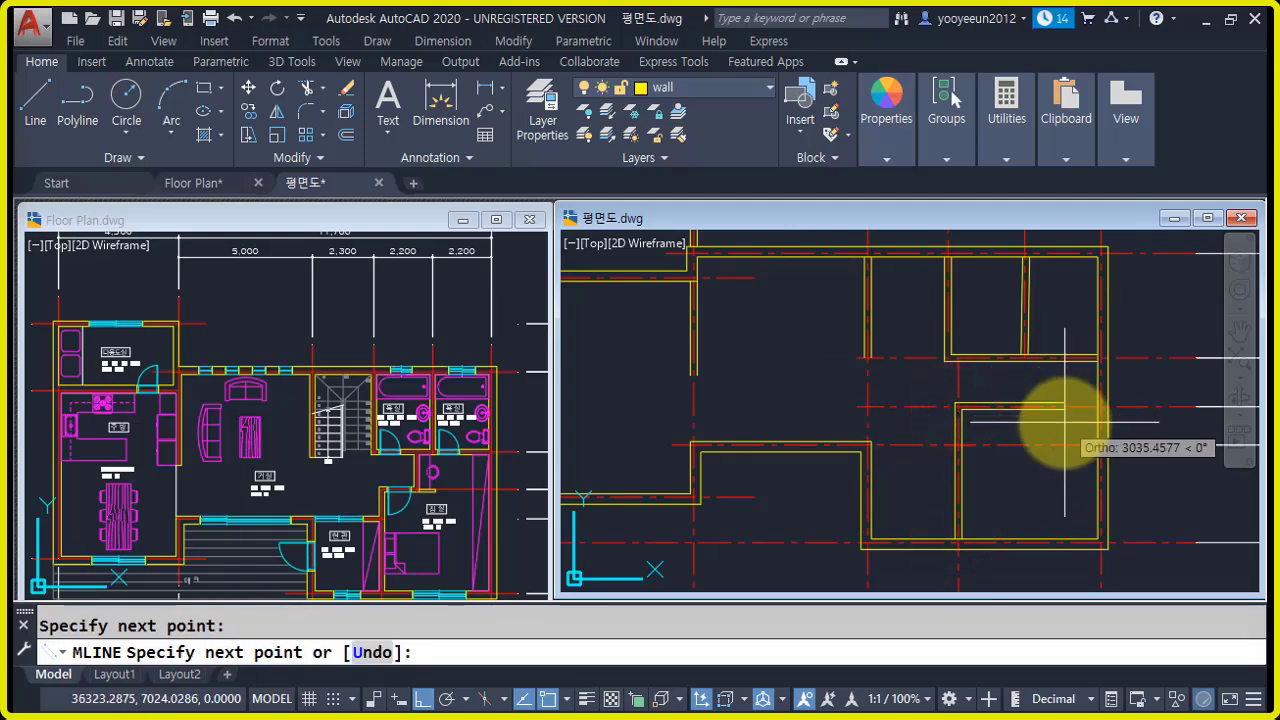
left_click(1063, 425)
key("Return")
- Draw a style 200 multiline along the entrance's upper centerline, from the living room's lower-right wall corner to the bedroom's left wall
scroll(885, 452, "up", 2)
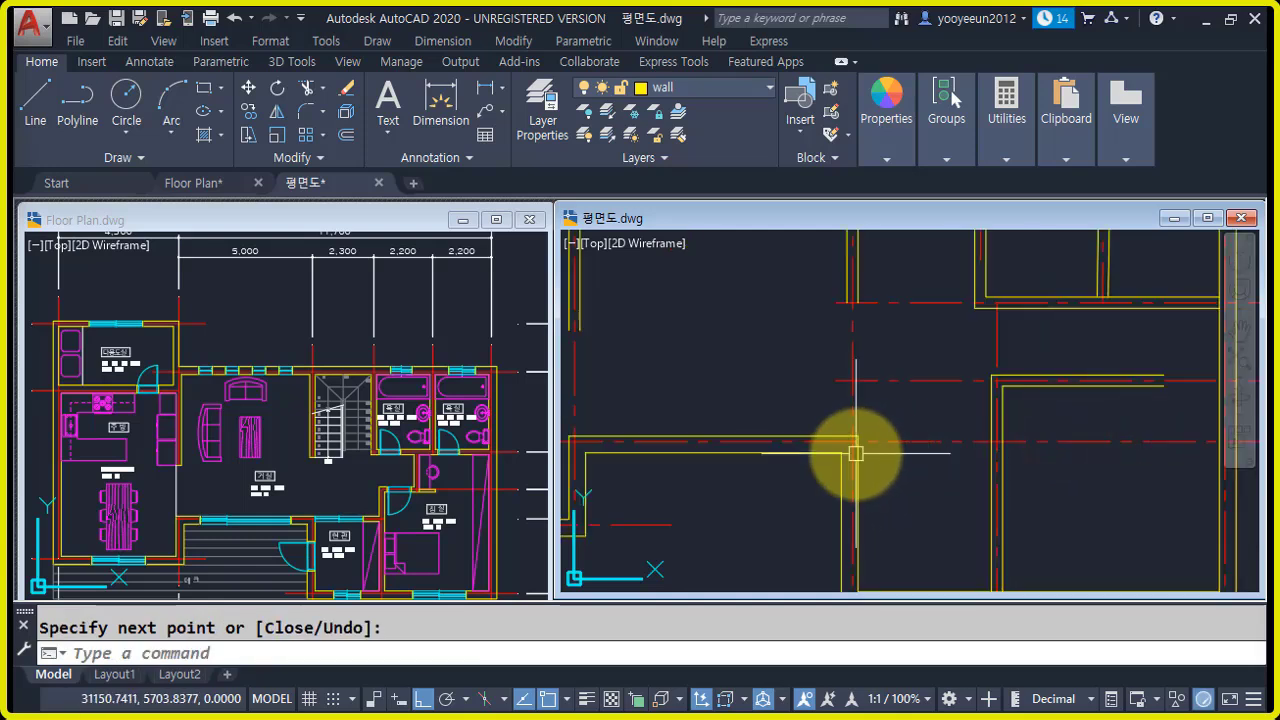
key("Return")
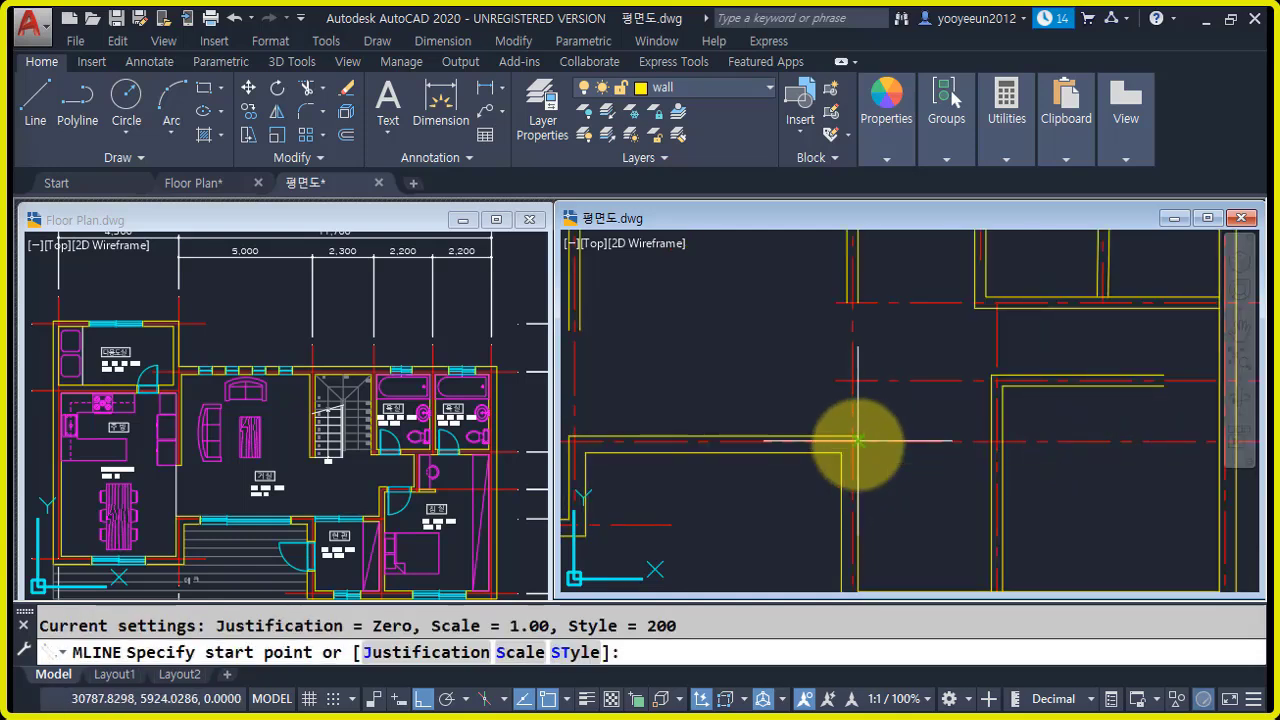
left_click(857, 440)
left_click(993, 440)
key("Return")
- In Floor Plan.dwg, measure the width of the bedroom door frame along the wall opening
scroll(843, 443, "down", 3)
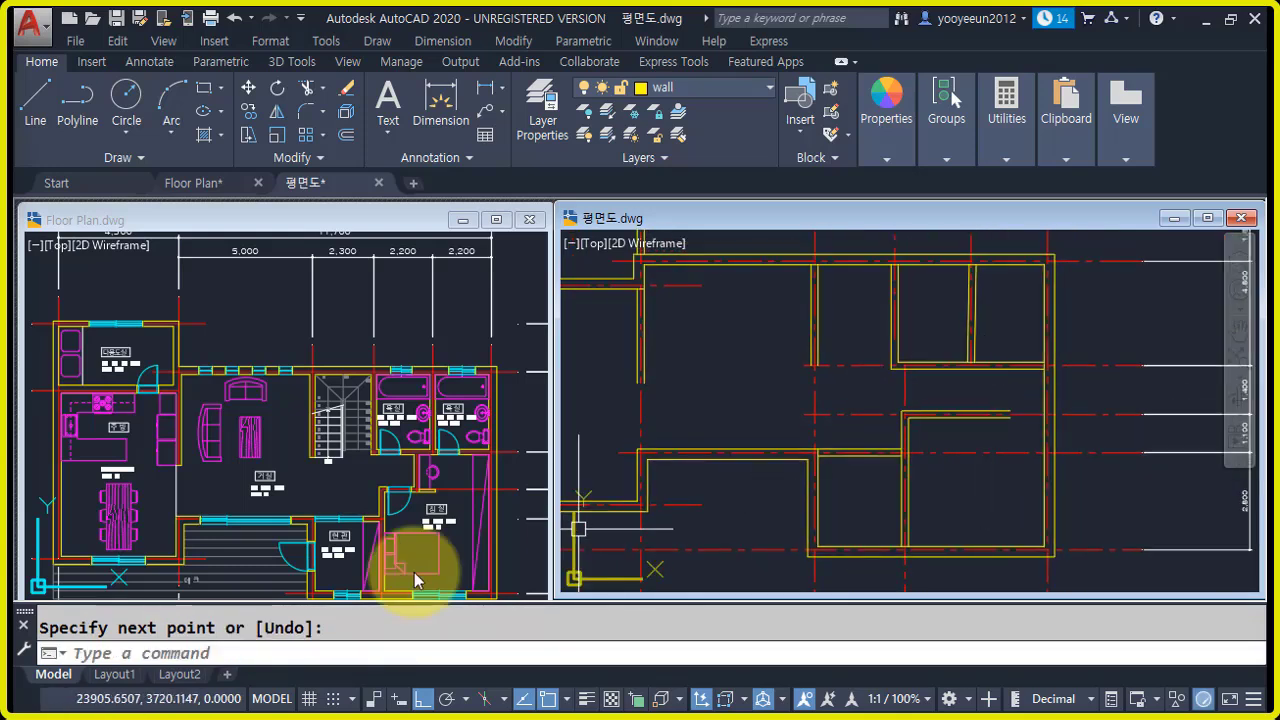
left_click(465, 549)
scroll(426, 537, "up", 2)
middle_click_drag(414, 487, 399, 430)
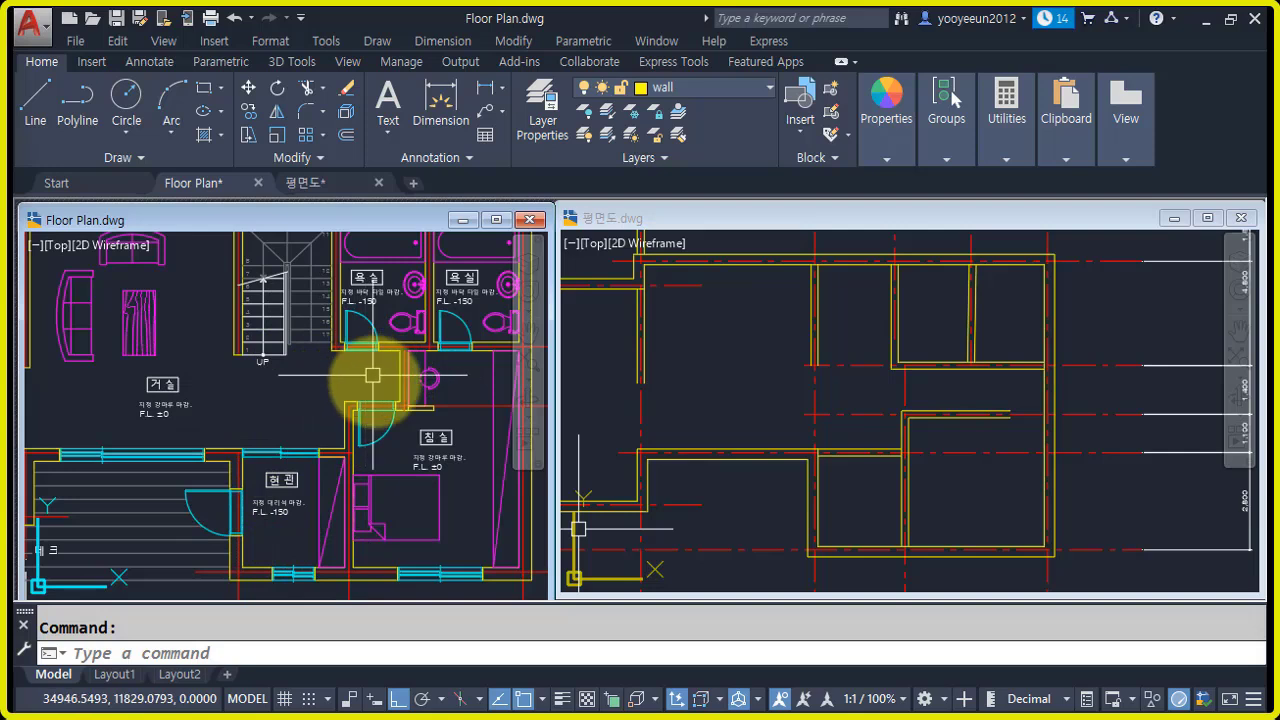
left_click(381, 432)
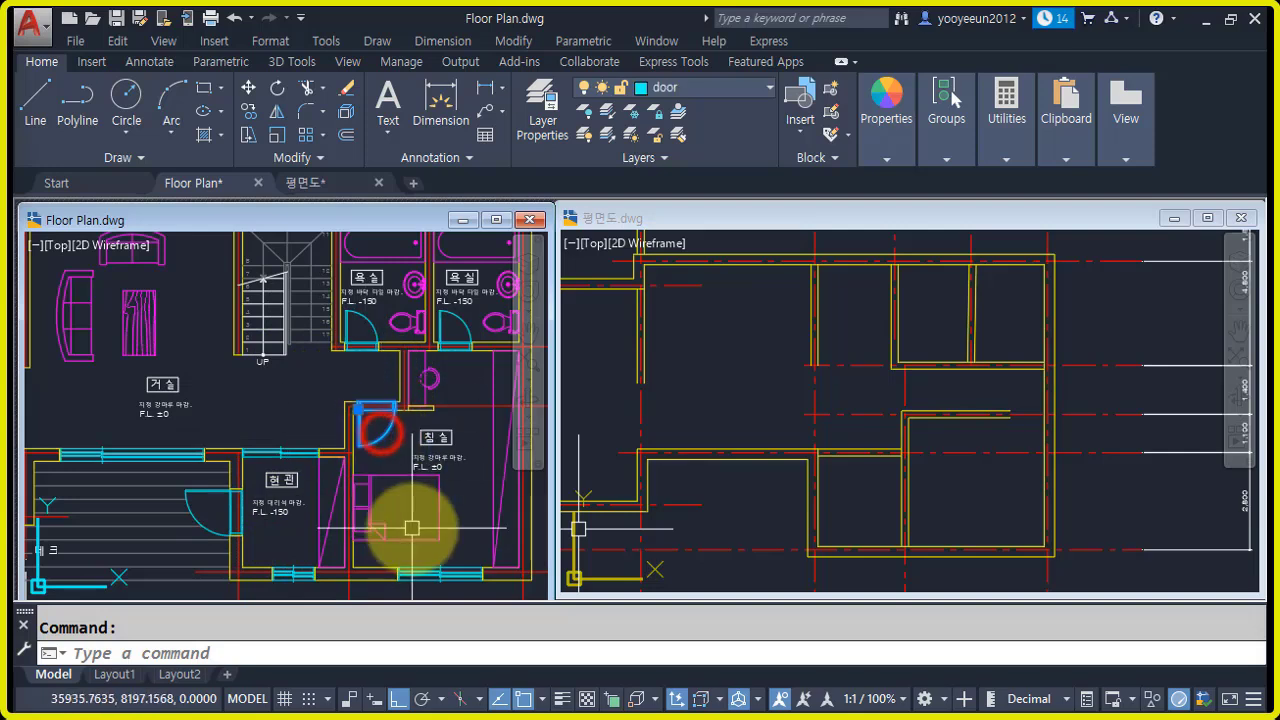
scroll(413, 528, "up", 6)
key("Escape")
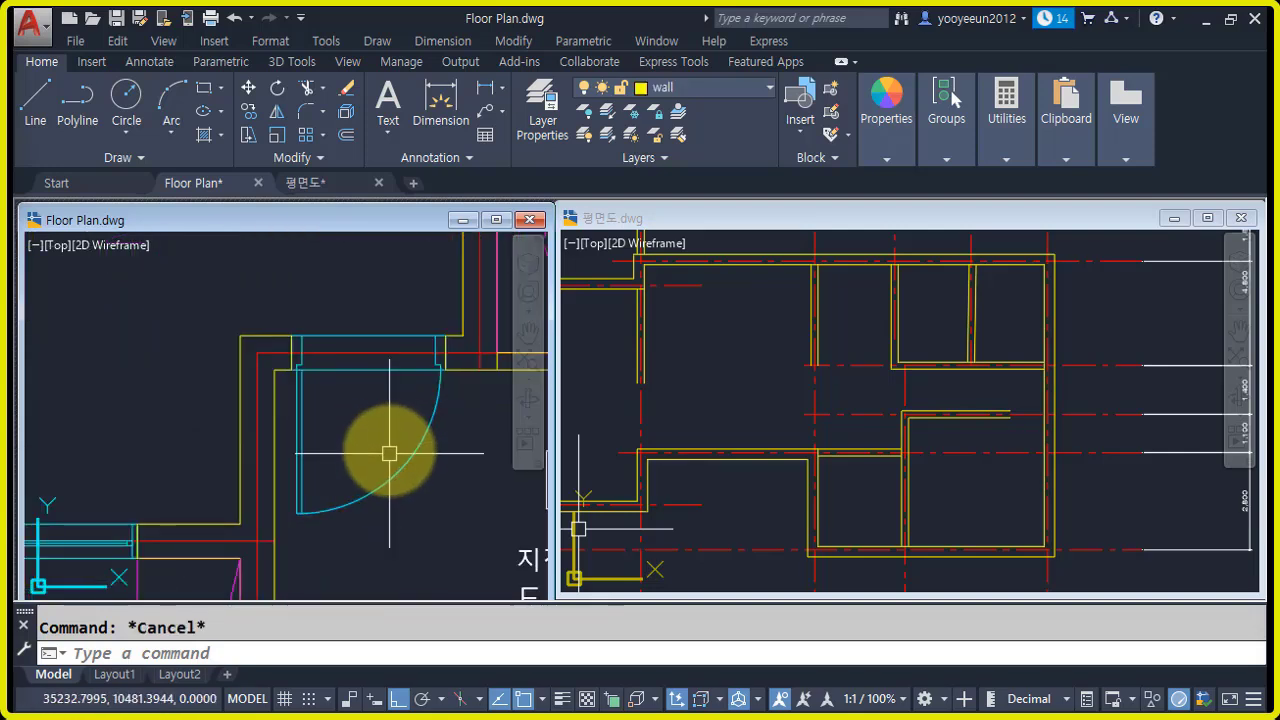
type("d po")
type("i")
key("Return")
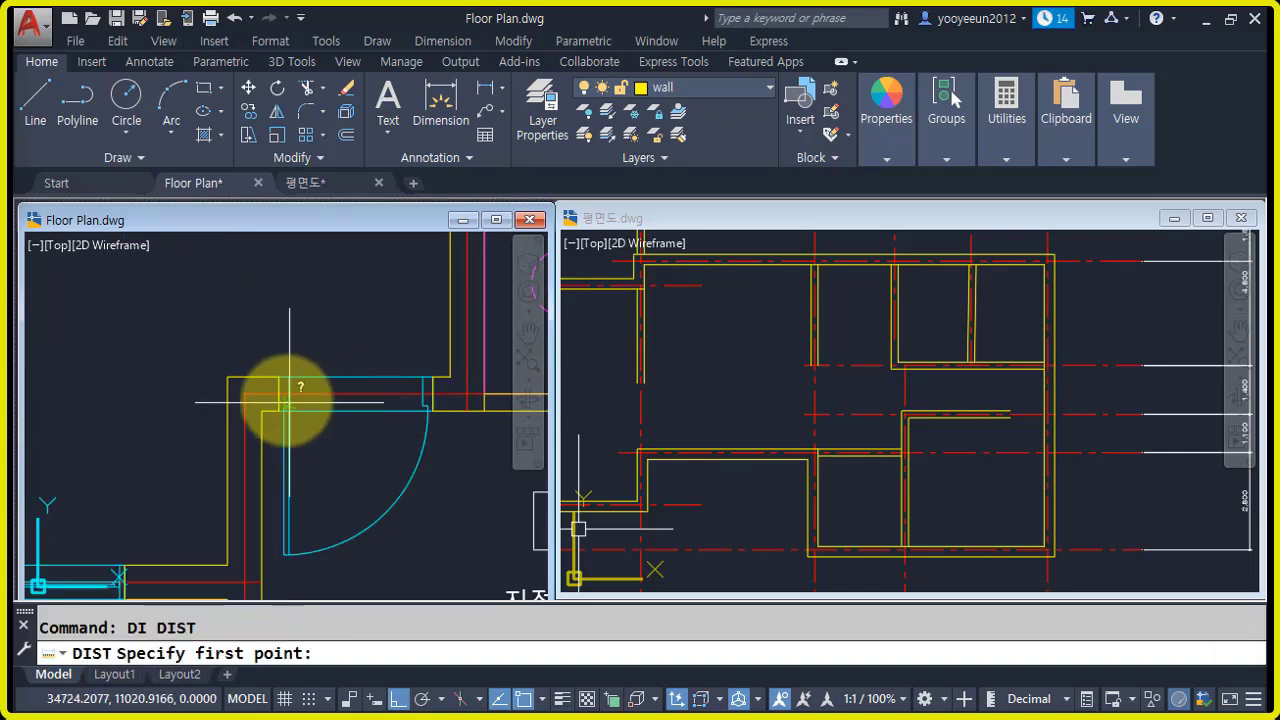
left_click(282, 397)
left_click(438, 396)
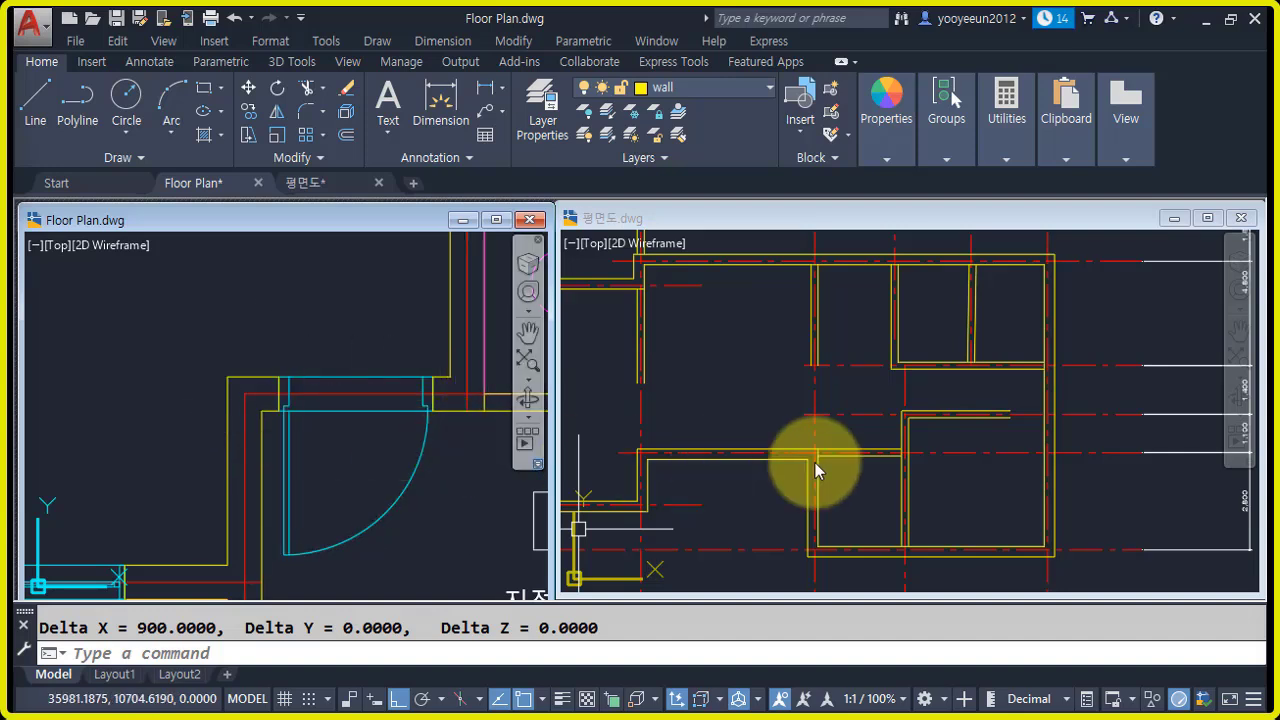
- In 평면도.dwg, offset the bedroom's left centerline 1300 to the right, between the bathrooms' lower wall and the bedroom's upper wall
left_click(934, 436)
scroll(958, 400, "up", 3)
middle_click_drag(958, 400, 887, 418)
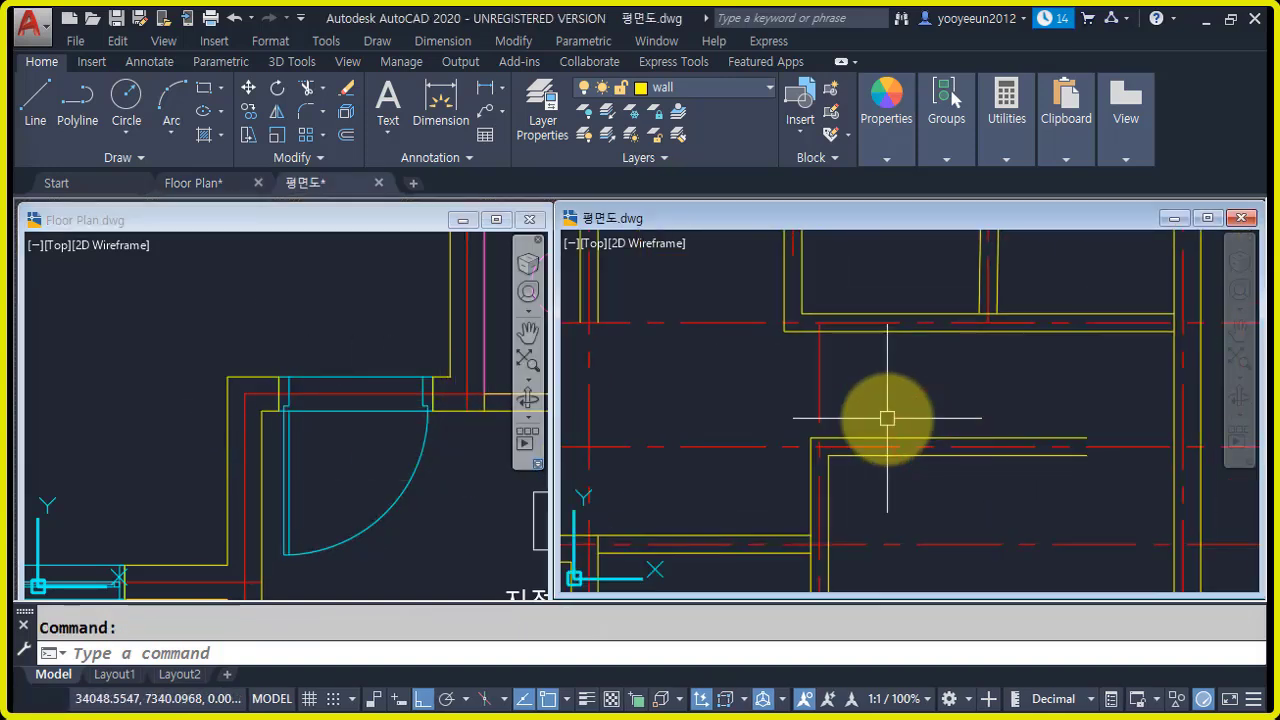
type("o")
key("Return")
type("1300")
key("Return")
left_click(820, 380)
left_click(938, 390)
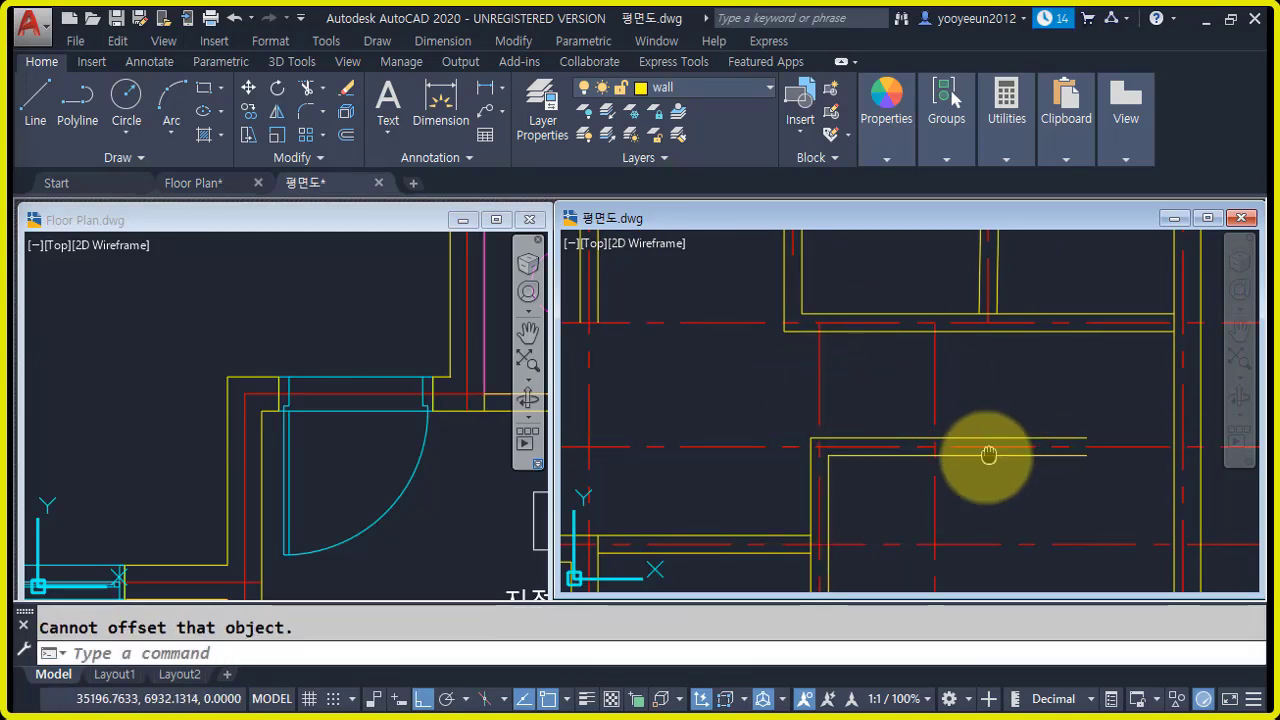
- Following Floor Plan.dwg, draw a style 200 multiline down the offset centerline, from the bathrooms' lower wall to the bedroom's upper centerline
left_click(356, 330)
scroll(366, 340, "down", 6)
middle_click_drag(439, 362, 384, 371)
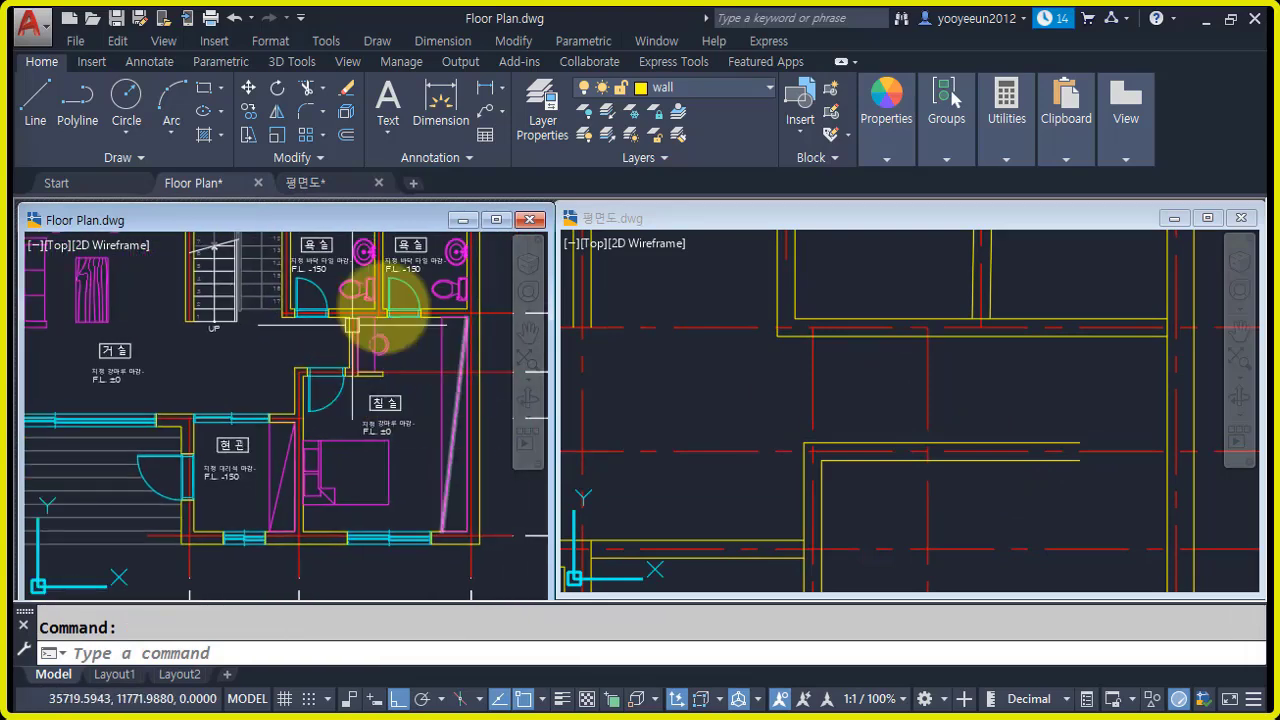
left_click(987, 410)
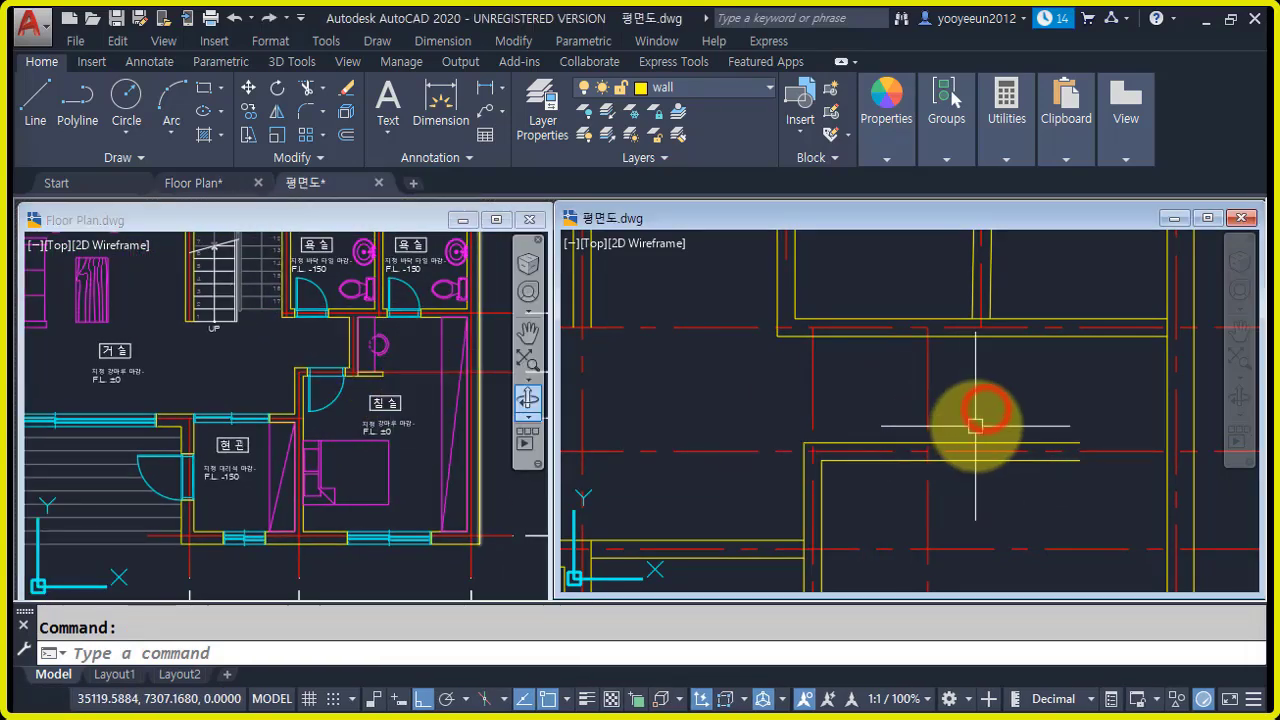
type("ml")
key("Return")
left_click(929, 340)
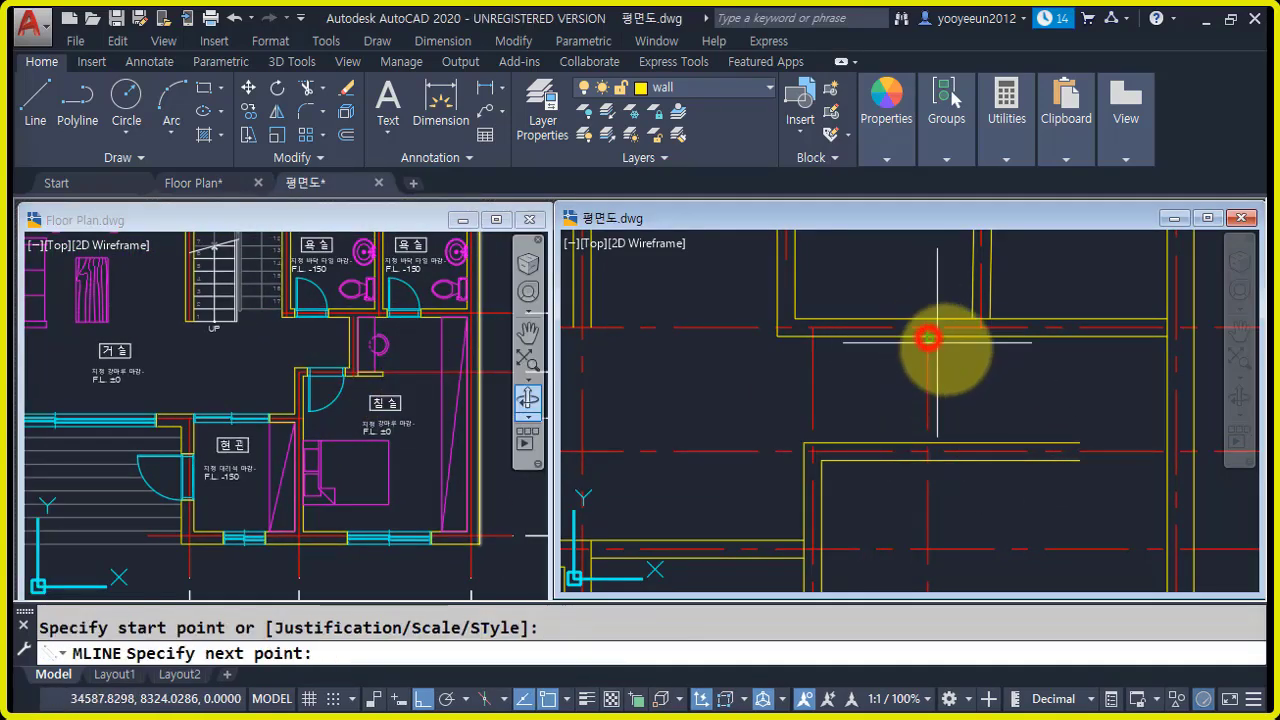
key("Escape")
key("Return")
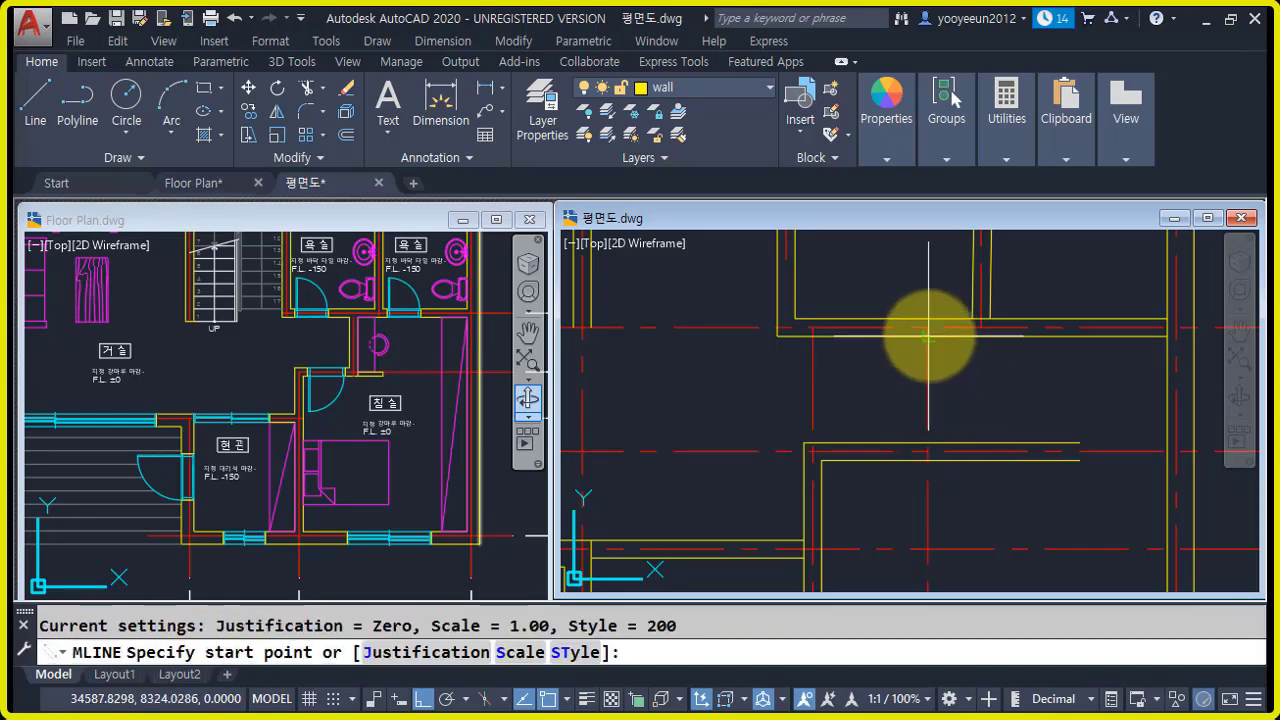
left_click(929, 336)
left_click(929, 450)
key("Return")
scroll(1014, 457, "down", 5)
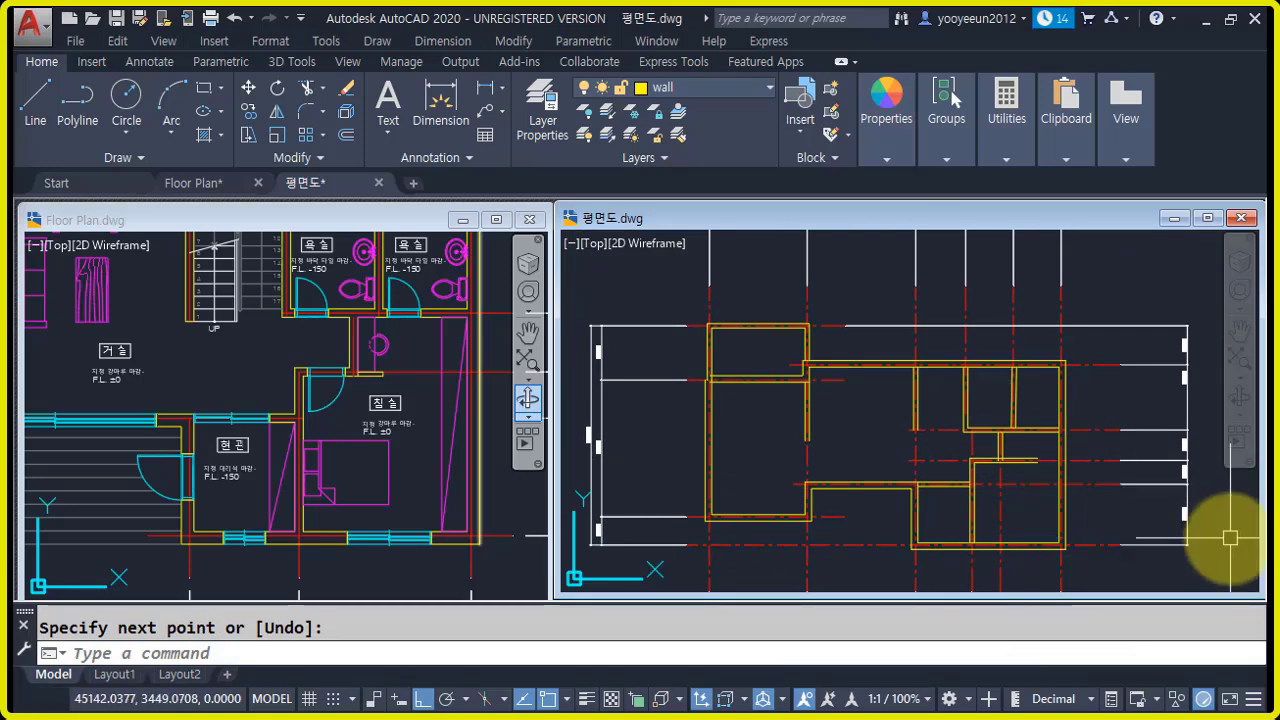
- Compare the utility room walls above the kitchen in 평면도.dwg with the same room in Floor Plan.dwg
left_click(762, 416)
left_click(747, 411)
scroll(732, 351, "up", 4)
middle_click_drag(700, 383, 743, 397)
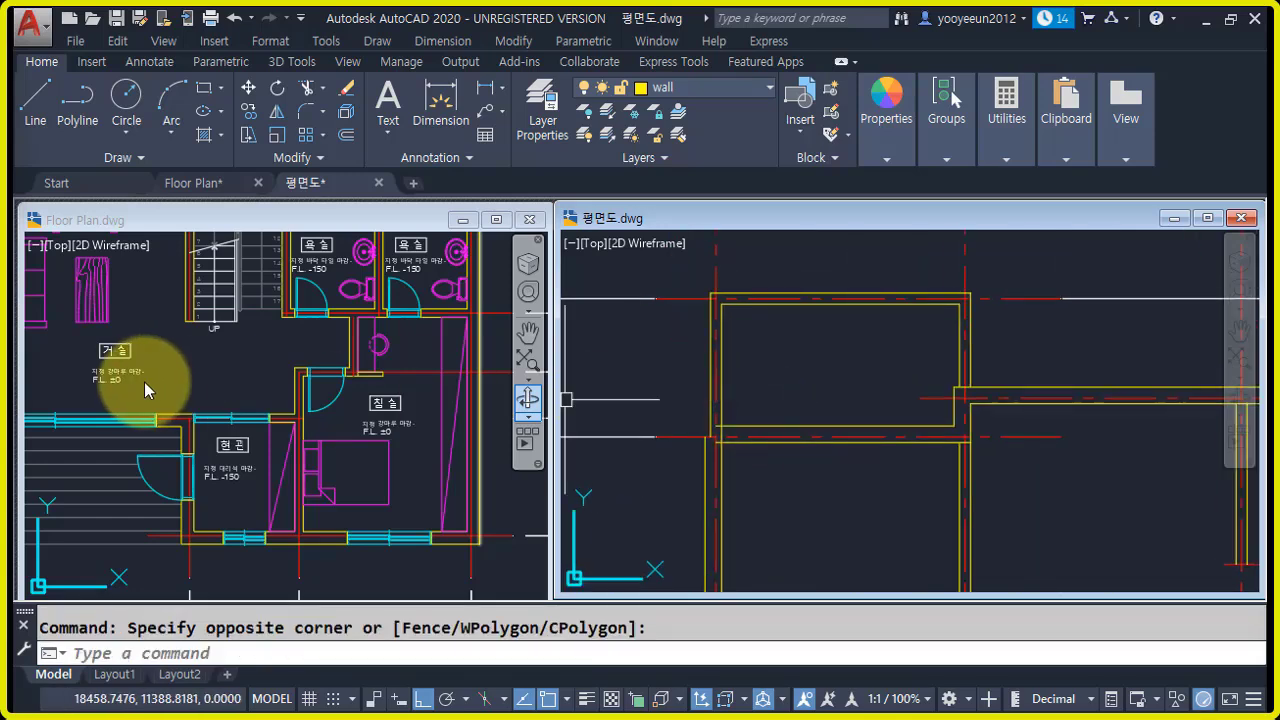
left_click(148, 381)
scroll(228, 370, "down", 6)
scroll(215, 372, "up", 6)
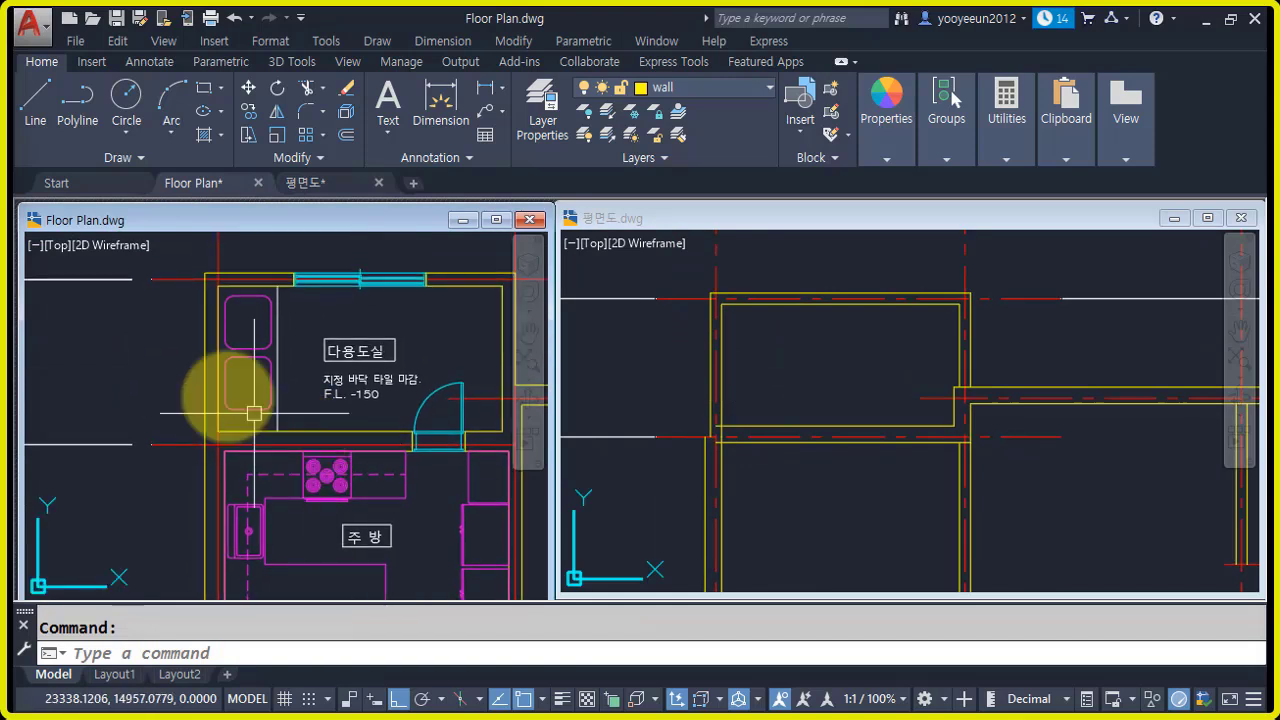
left_click(765, 370)
scroll(720, 396, "up", 4)
left_click(680, 532)
scroll(707, 497, "down", 2)
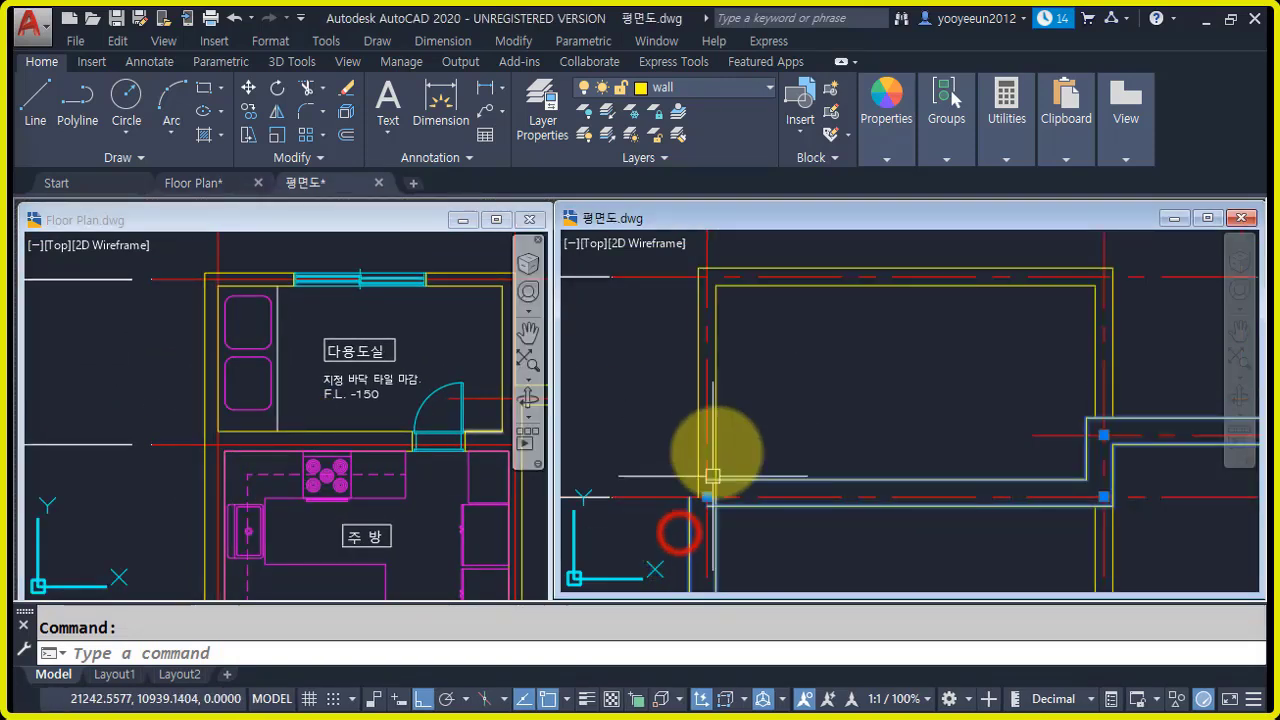
key("Escape")
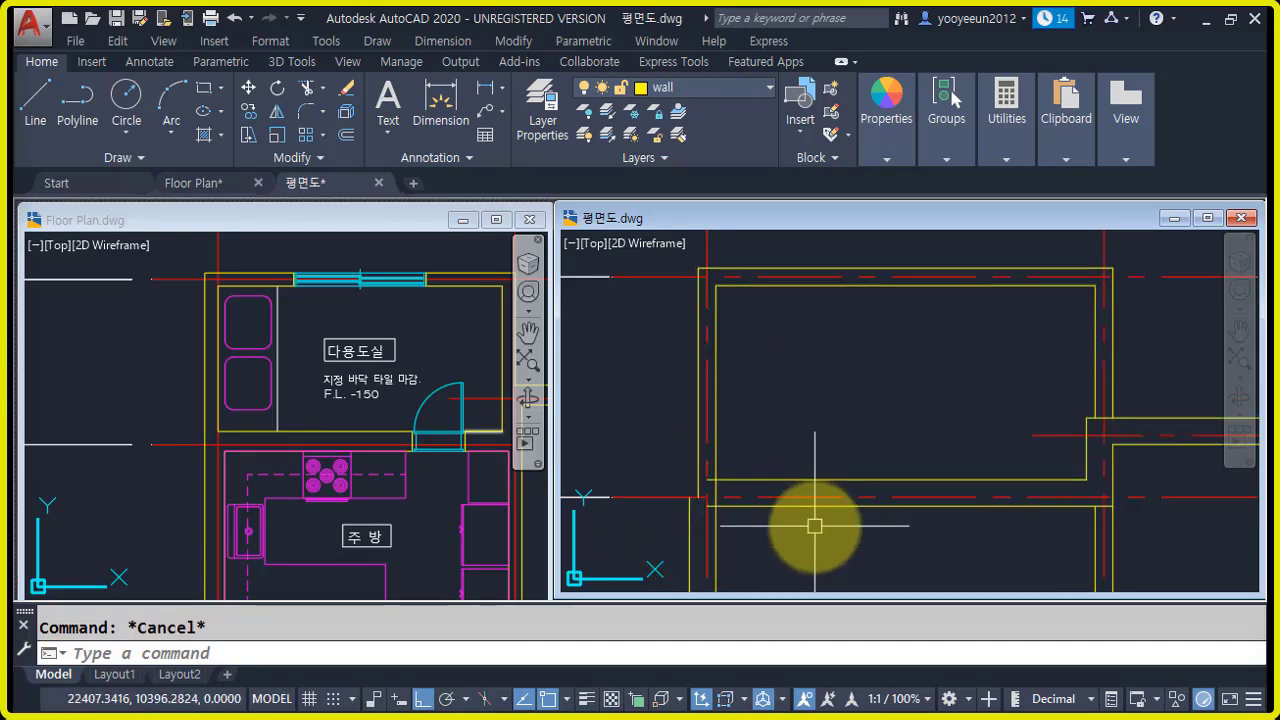
- Examine the separate multilines meeting at the utility room's lower-left corner and how their outer faces align
left_click(715, 435)
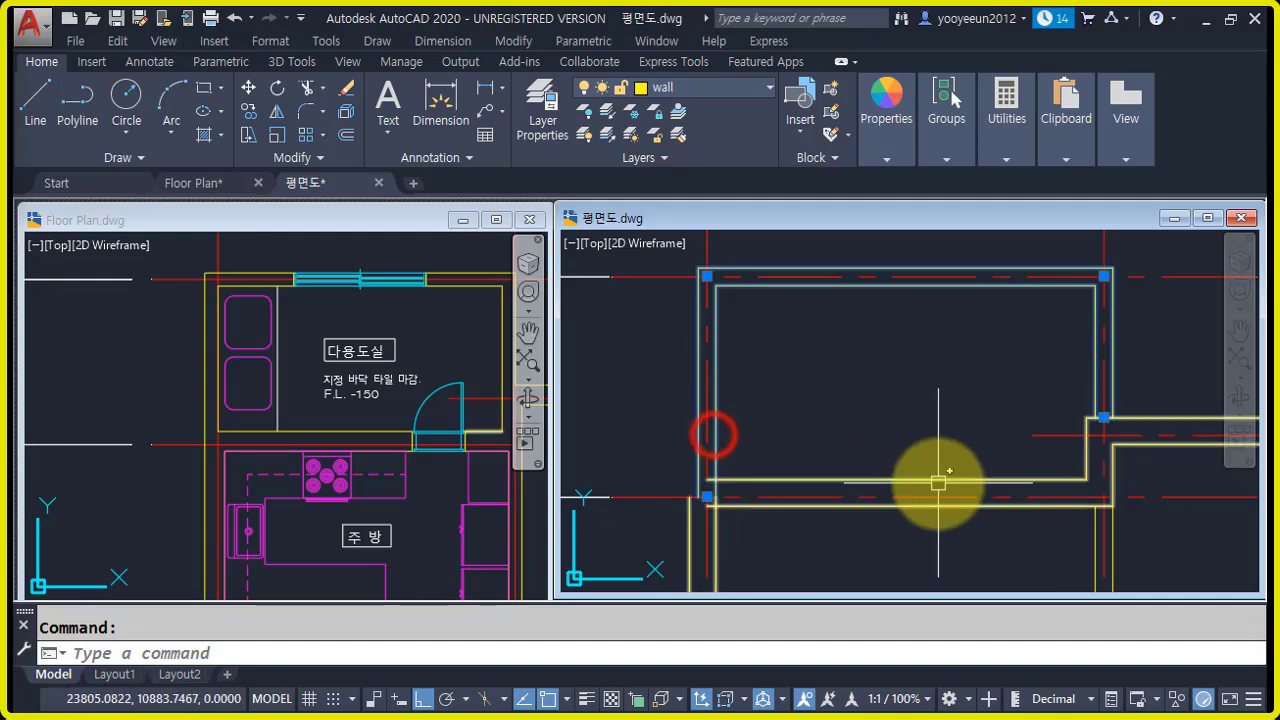
key("Escape")
left_click(789, 506)
key("Escape")
left_click(716, 435)
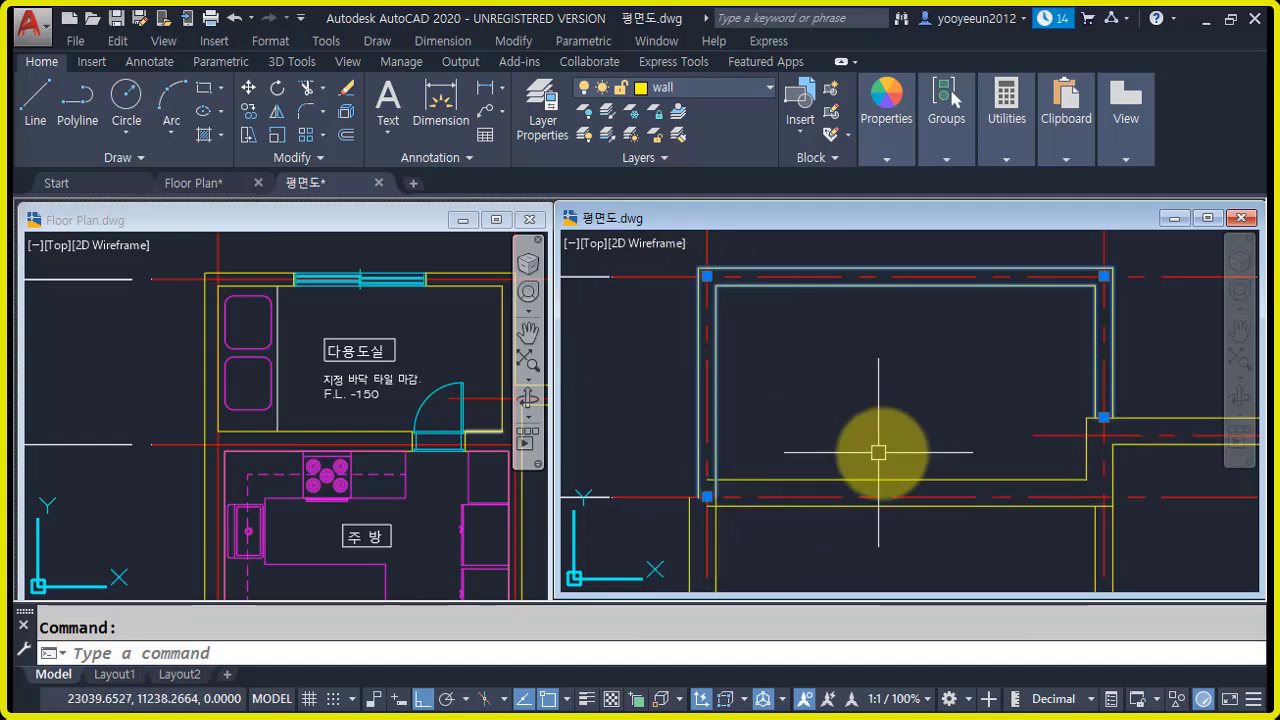
key("Escape")
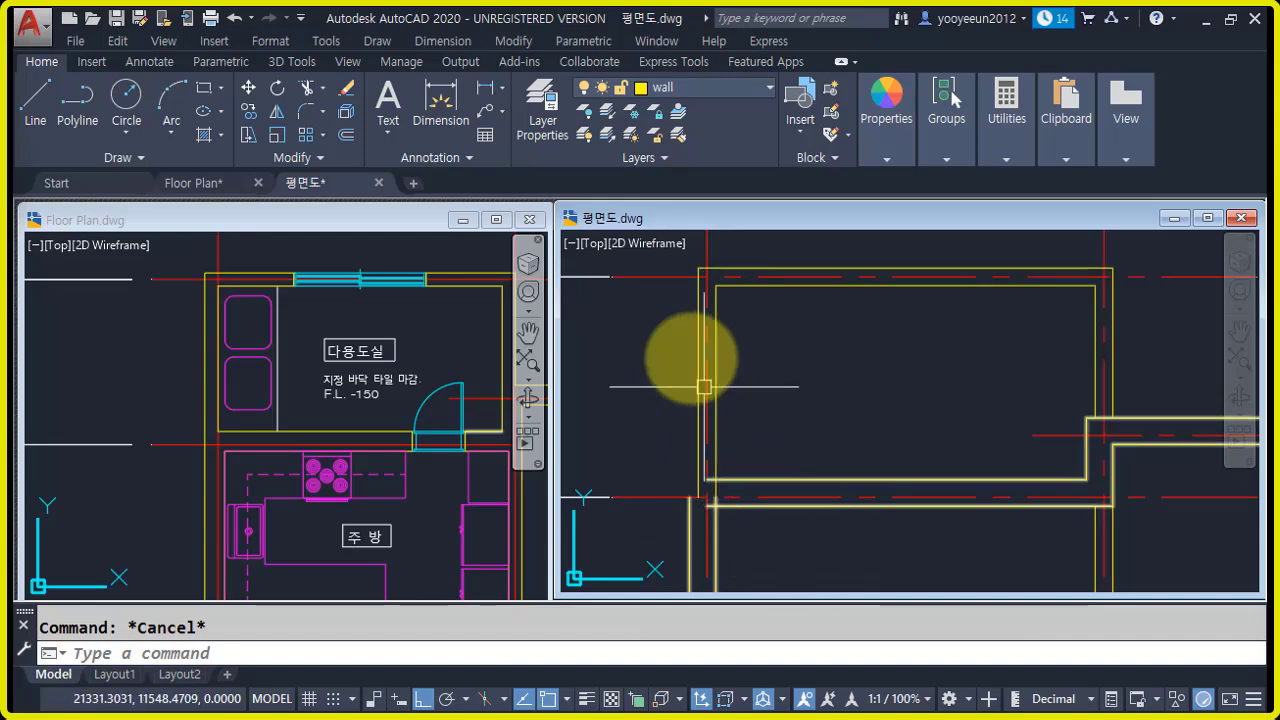
left_click(700, 372)
scroll(710, 495, "up", 5)
key("Escape")
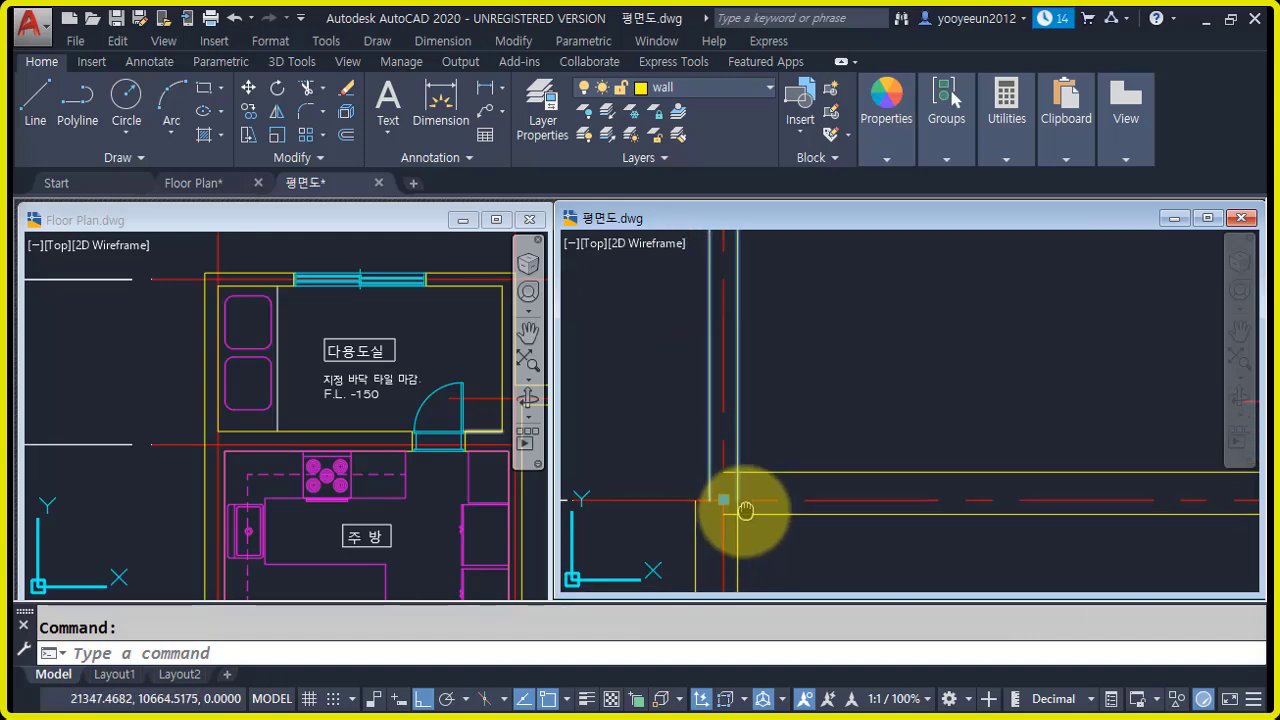
scroll(770, 520, "down", 4)
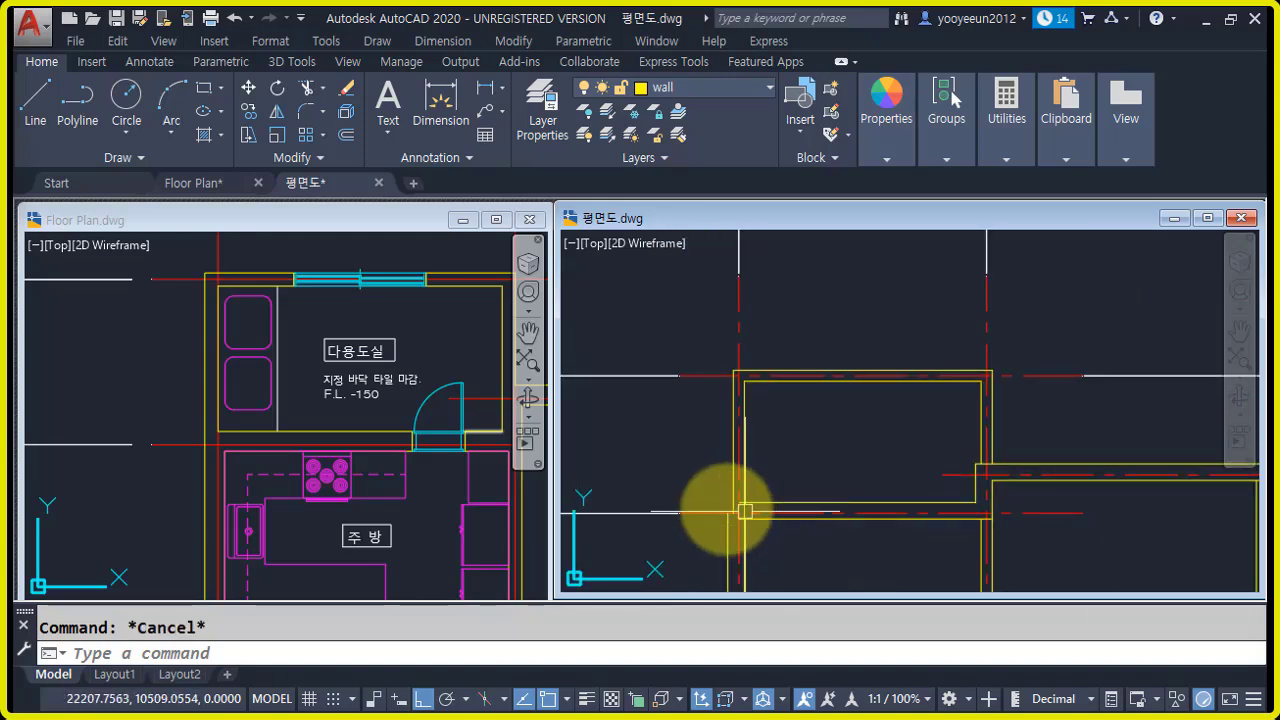
type("s")
key("Return")
left_click(815, 571)
left_click(714, 351)
scroll(750, 534, "up", 4)
key("Return")
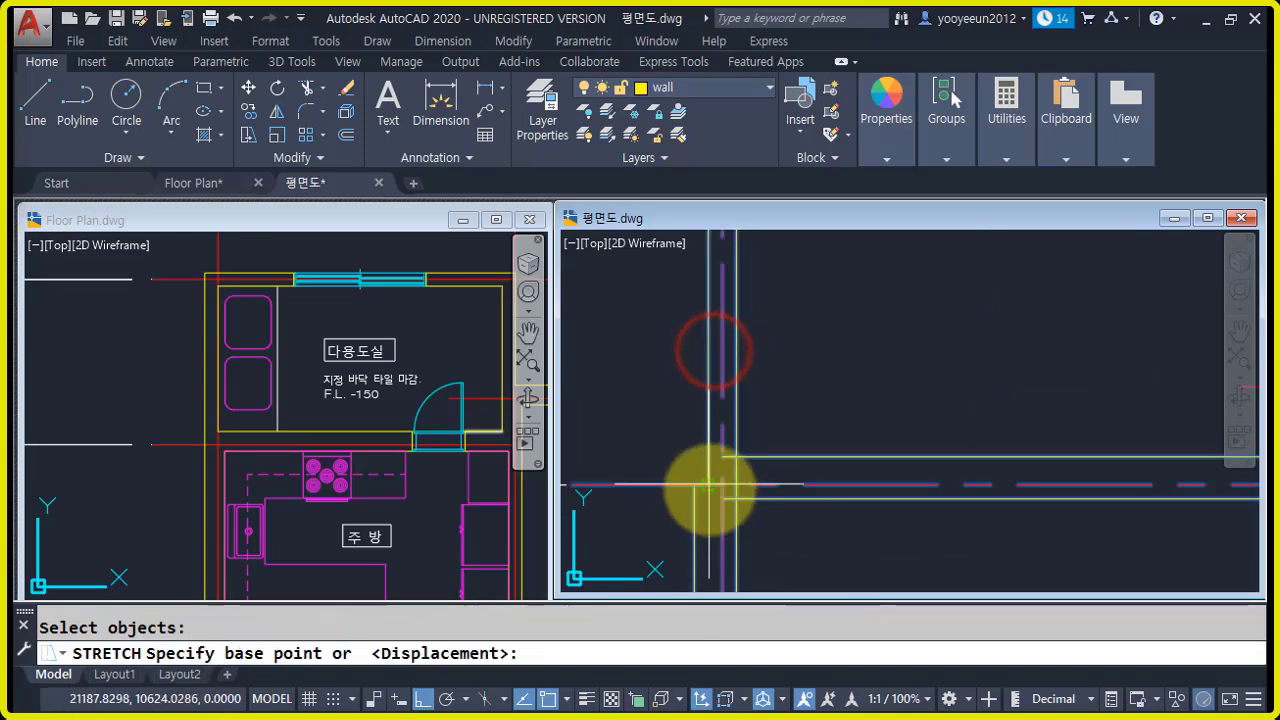
left_click(706, 487)
key("Escape")
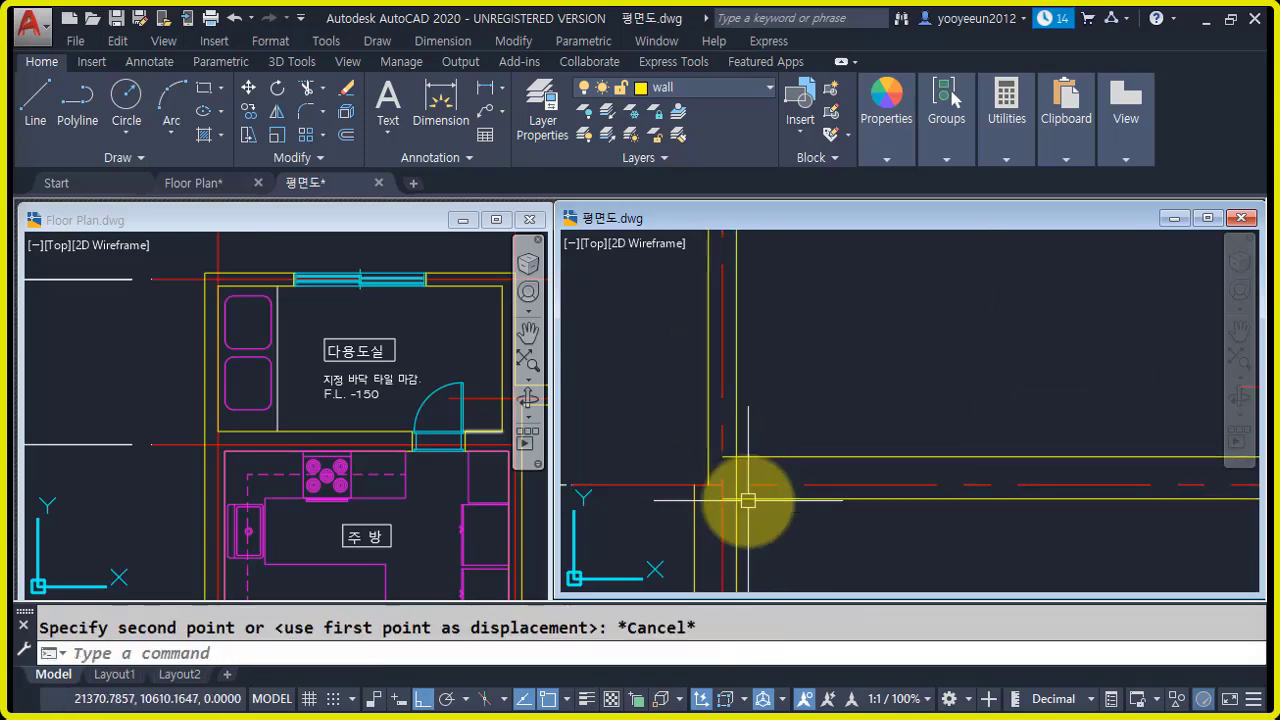
- Stretch the utility room's left wall 100 to the left, excluding the lower walls, to align with the kitchen's outer wall face
scroll(786, 531, "down", 3)
type("s")
key("Return")
left_click(786, 557)
left_click(714, 359)
scroll(769, 555, "up", 4)
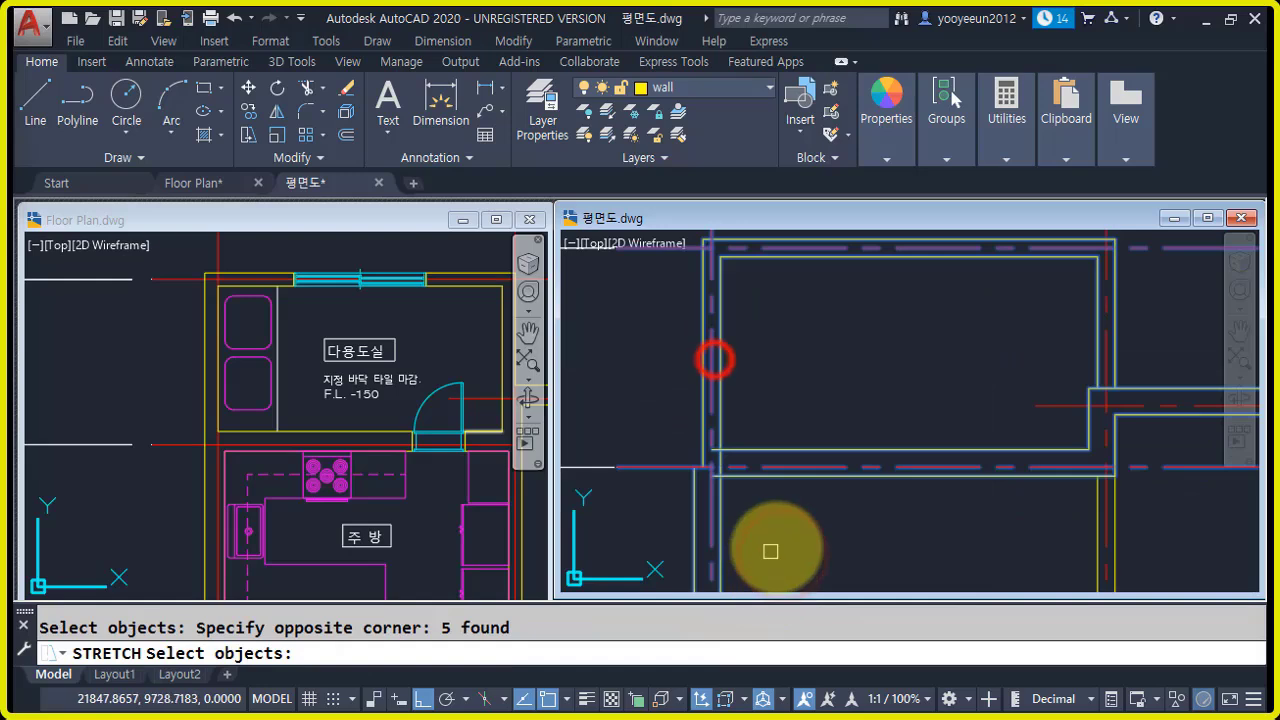
type("r")
key("Return")
left_click(808, 552)
left_click(641, 478)
scroll(746, 502, "down", 6)
scroll(750, 524, "up", 5)
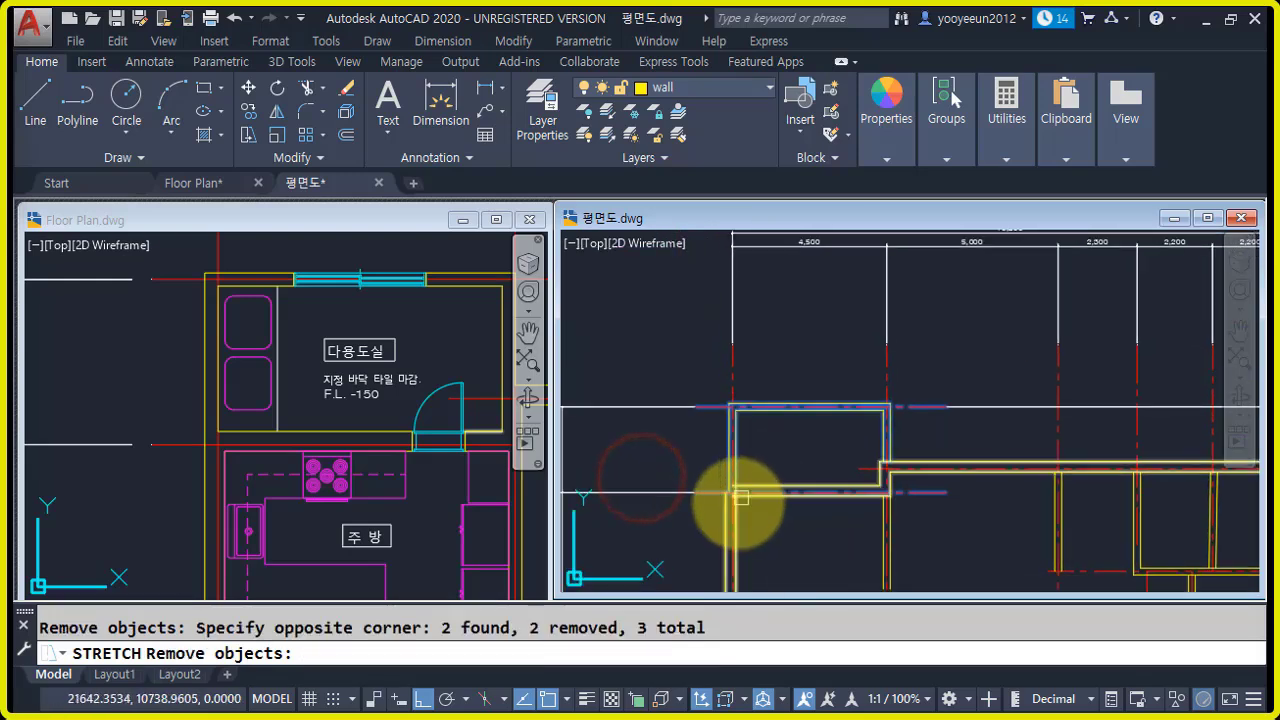
key("Return")
left_click(780, 480)
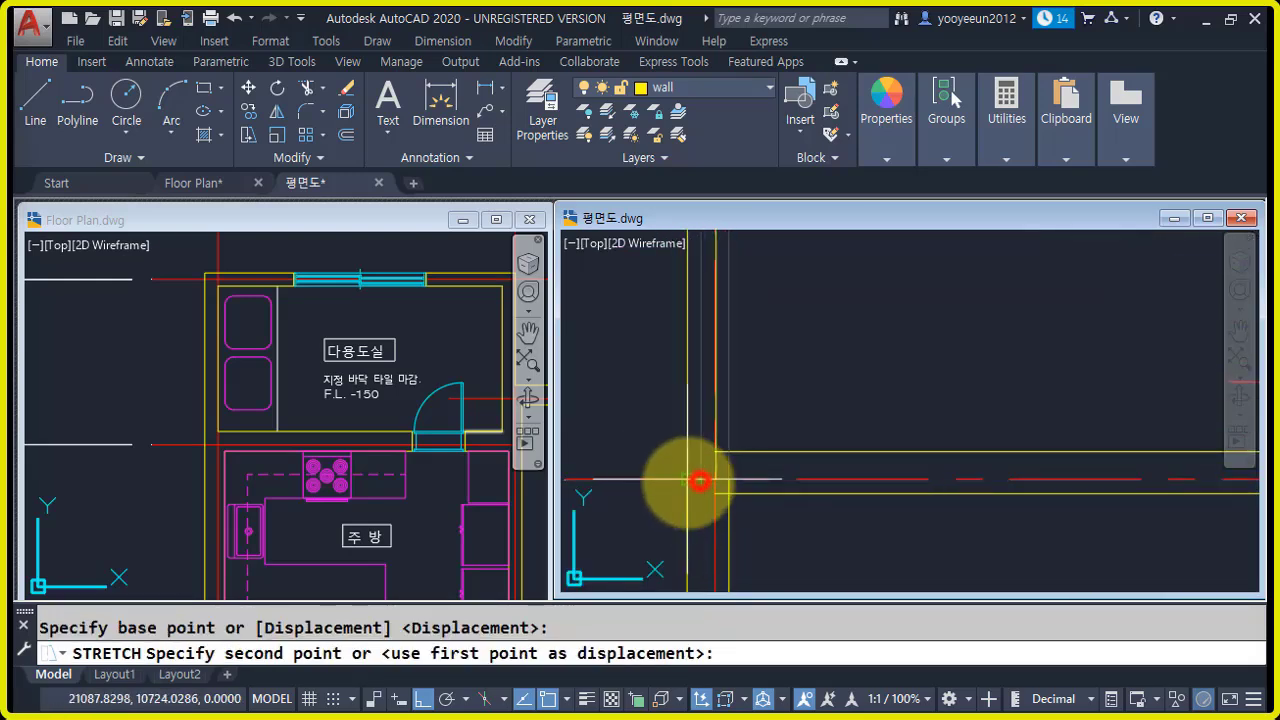
left_click(686, 480)
scroll(766, 529, "down", 3)
middle_click_drag(766, 529, 727, 534)
- Compare the utility room's right wall, where it meets the living room wall, in Floor Plan.dwg and 평면도.dwg
left_click(423, 334)
middle_click_drag(481, 374, 356, 370)
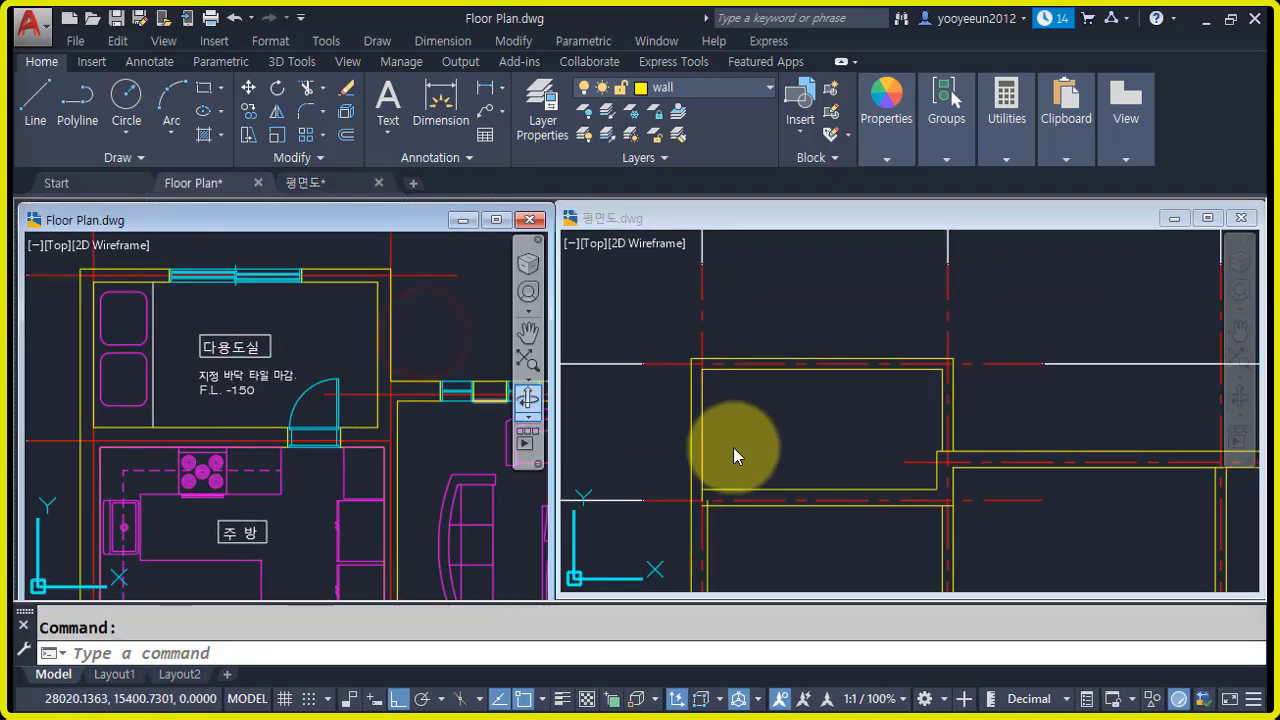
left_click(1009, 424)
middle_click_drag(948, 453, 829, 457)
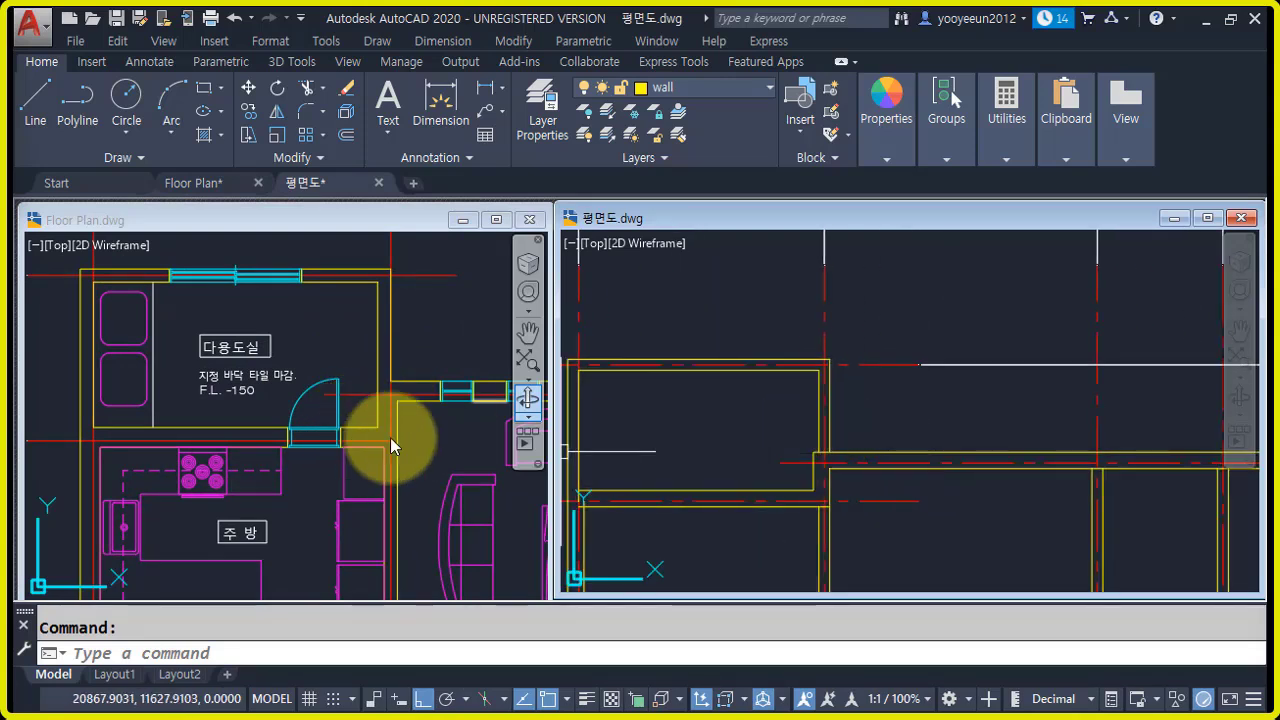
left_click(876, 425)
left_click(861, 418)
scroll(849, 445, "up", 4)
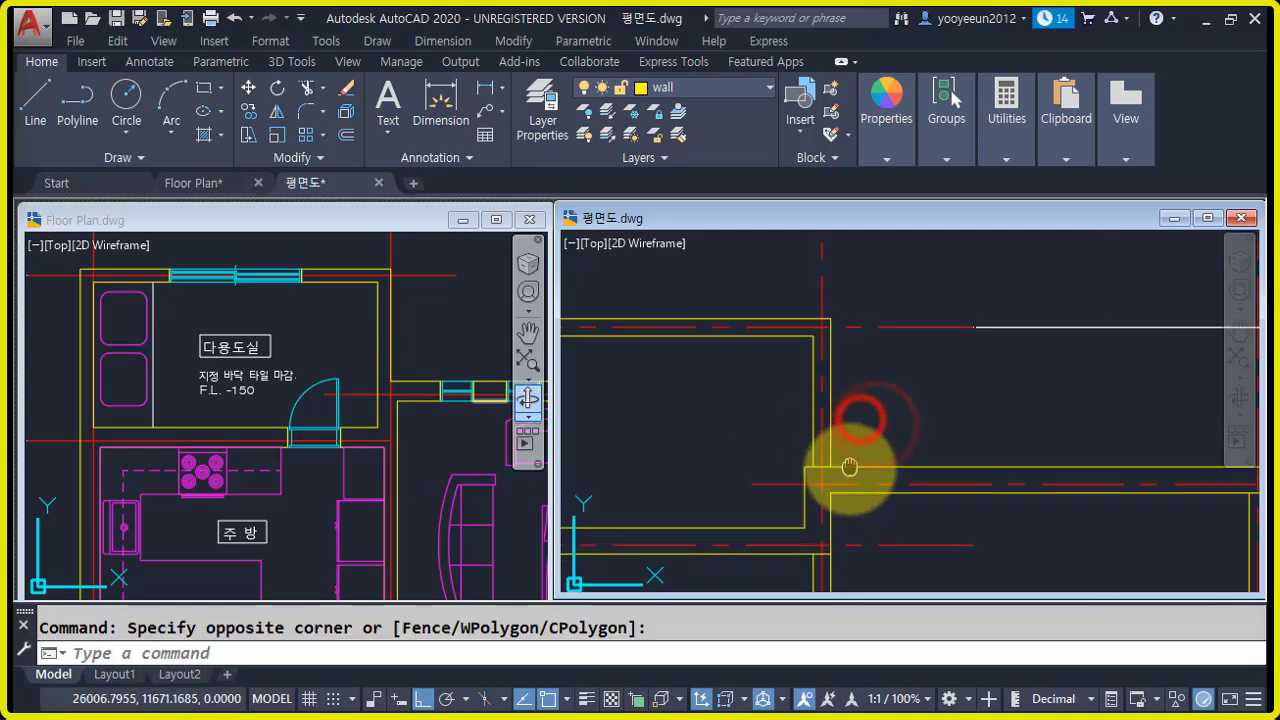
- Stretch the utility room's right wall left until its inner face aligns with the left face of the 300 wall corner below
type("s")
key("Return")
middle_click_drag(853, 500, 838, 520)
left_click(826, 529)
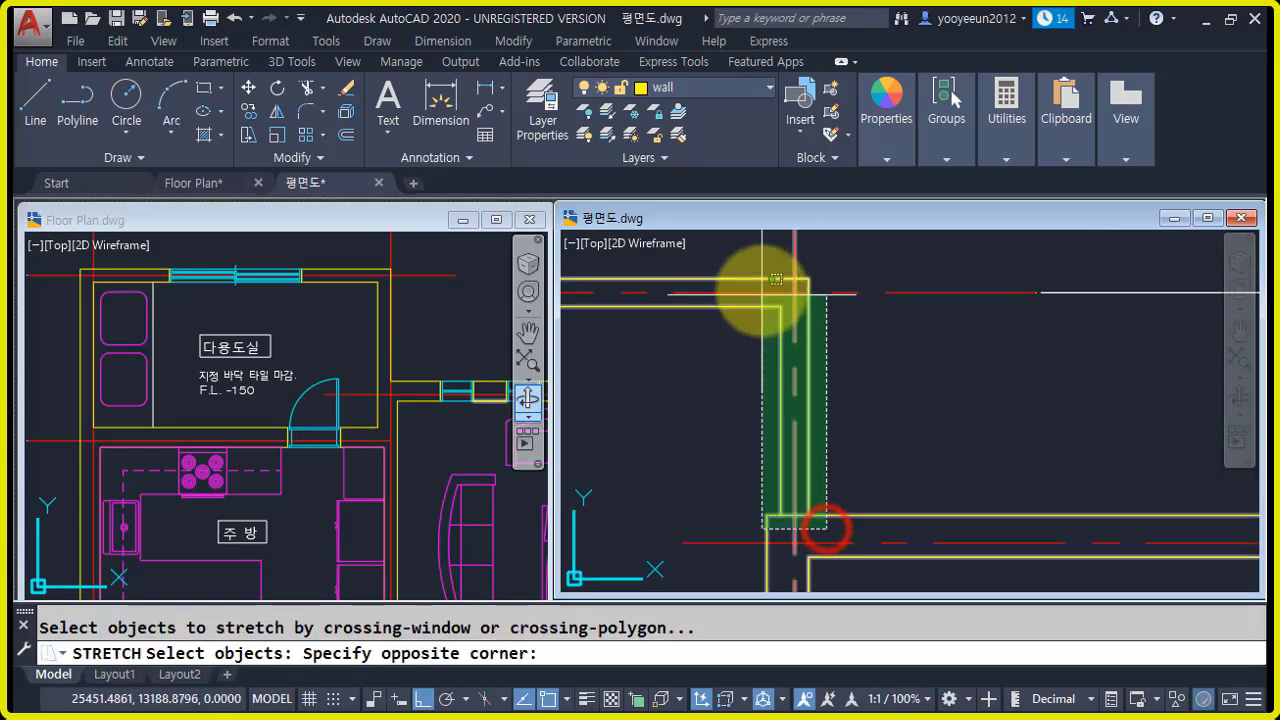
left_click(787, 255)
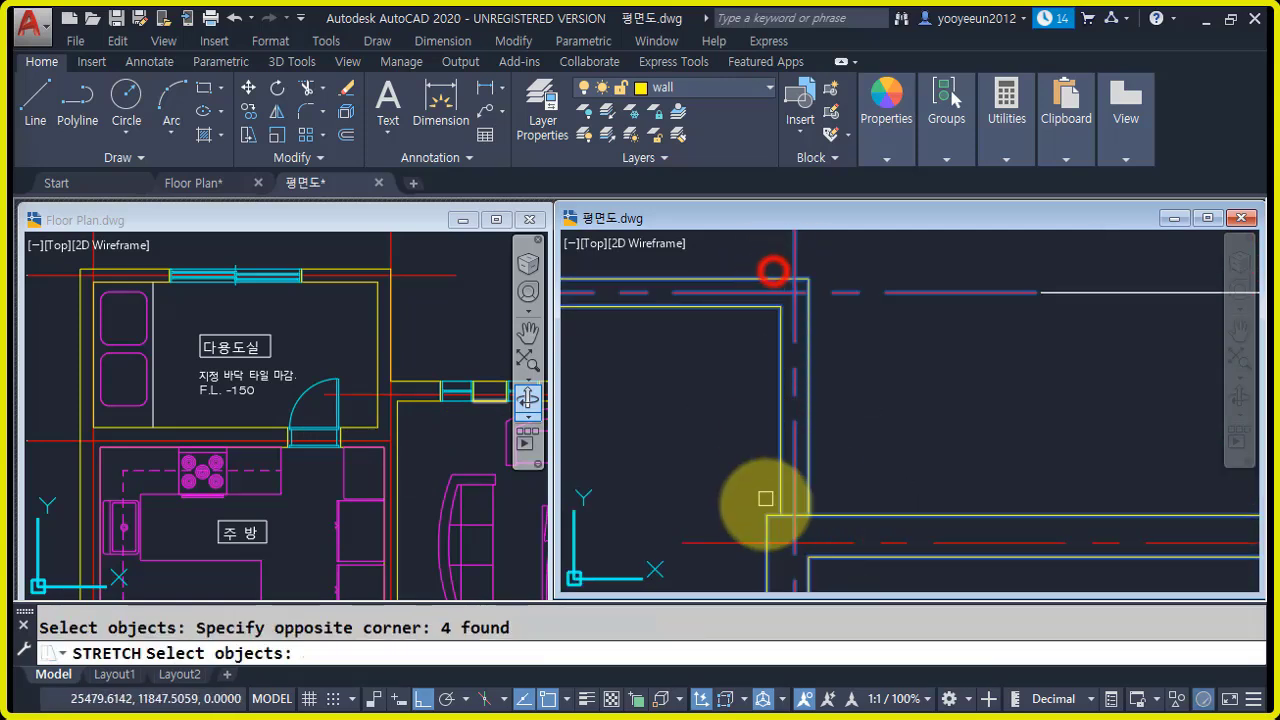
key("Return")
left_click(780, 517)
left_click(768, 517)
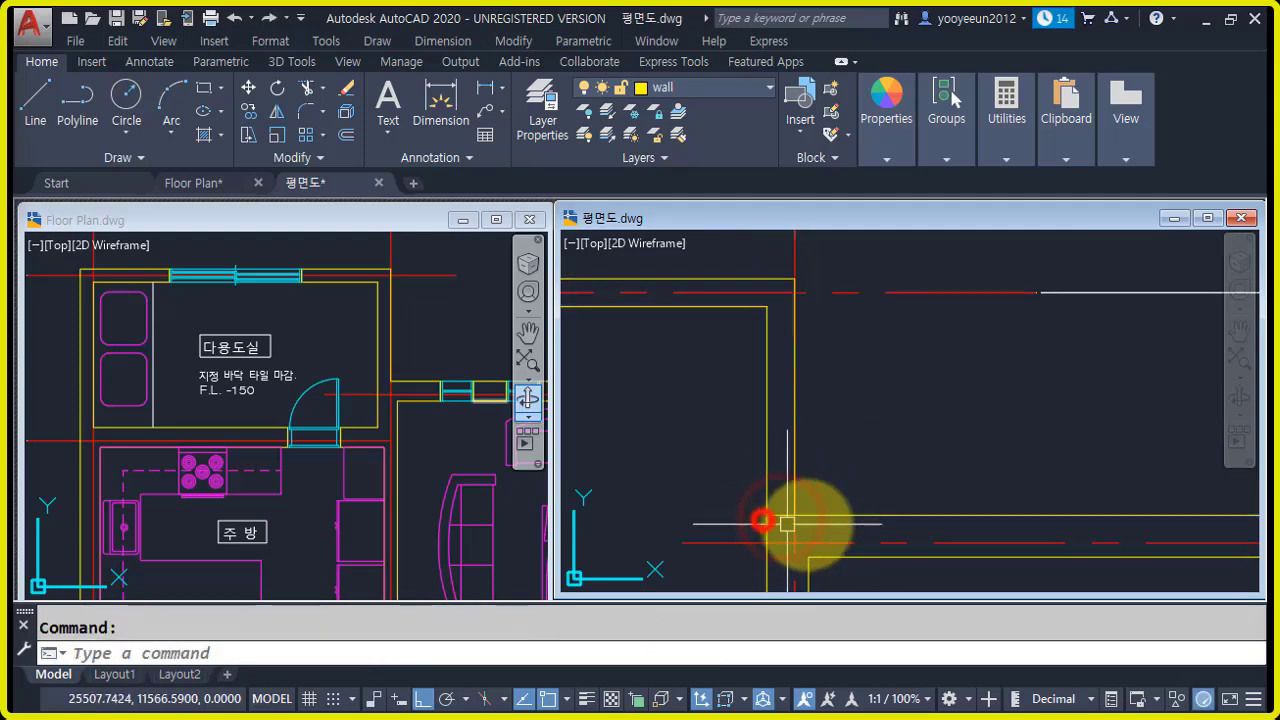
- Examine the utility room's wall multiline against its vertical center lines, and compare the whole plans in 평면도.dwg and Floor Plan.dwg
scroll(868, 517, "down", 3)
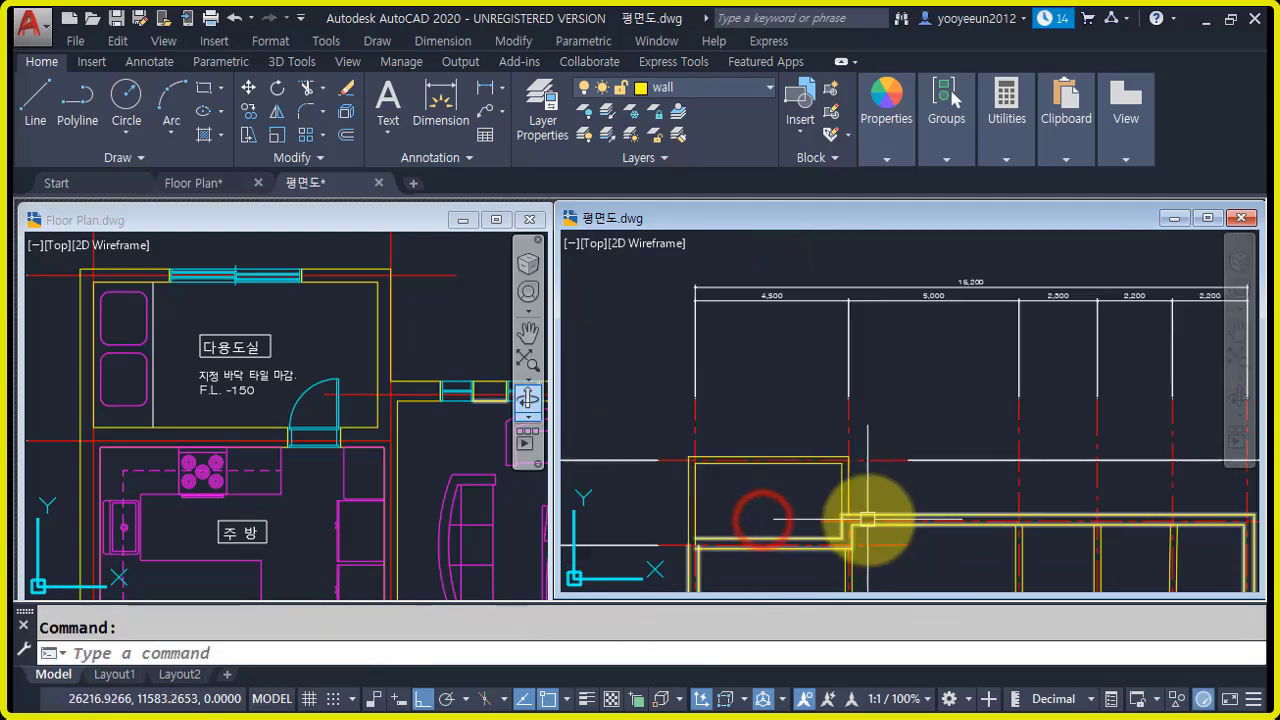
left_click(851, 438)
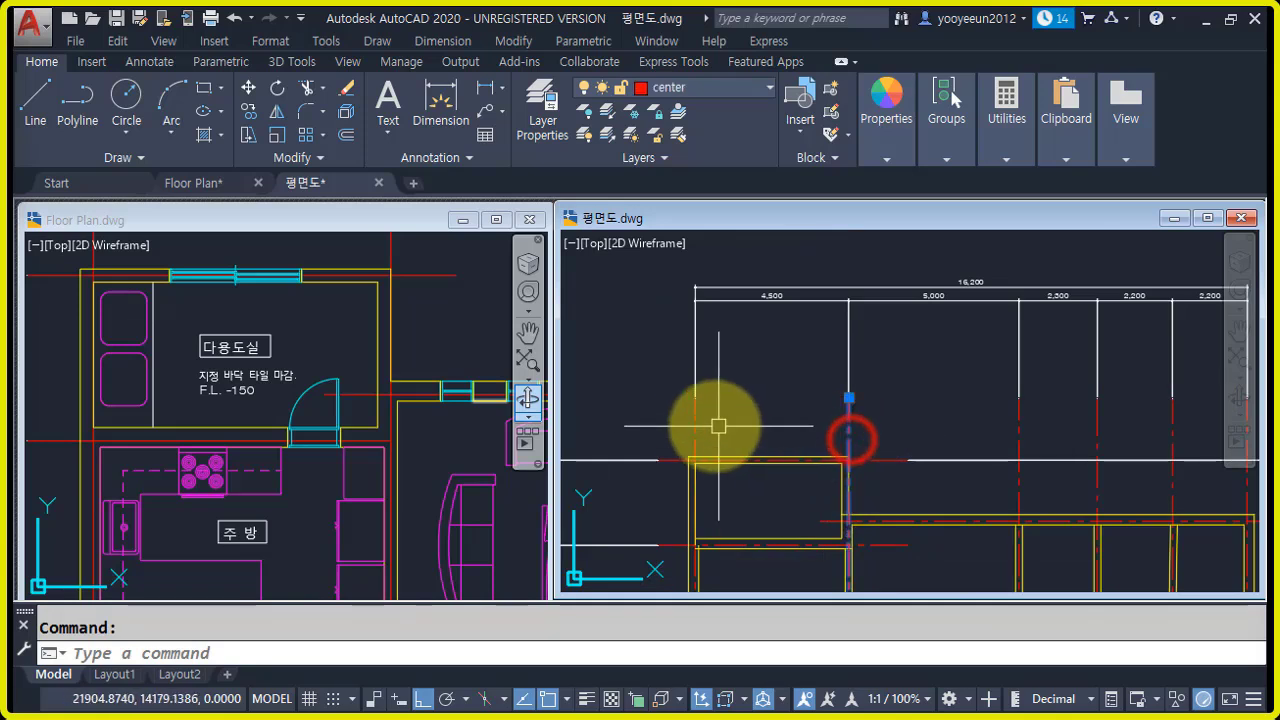
left_click(694, 423)
scroll(903, 474, "down", 2)
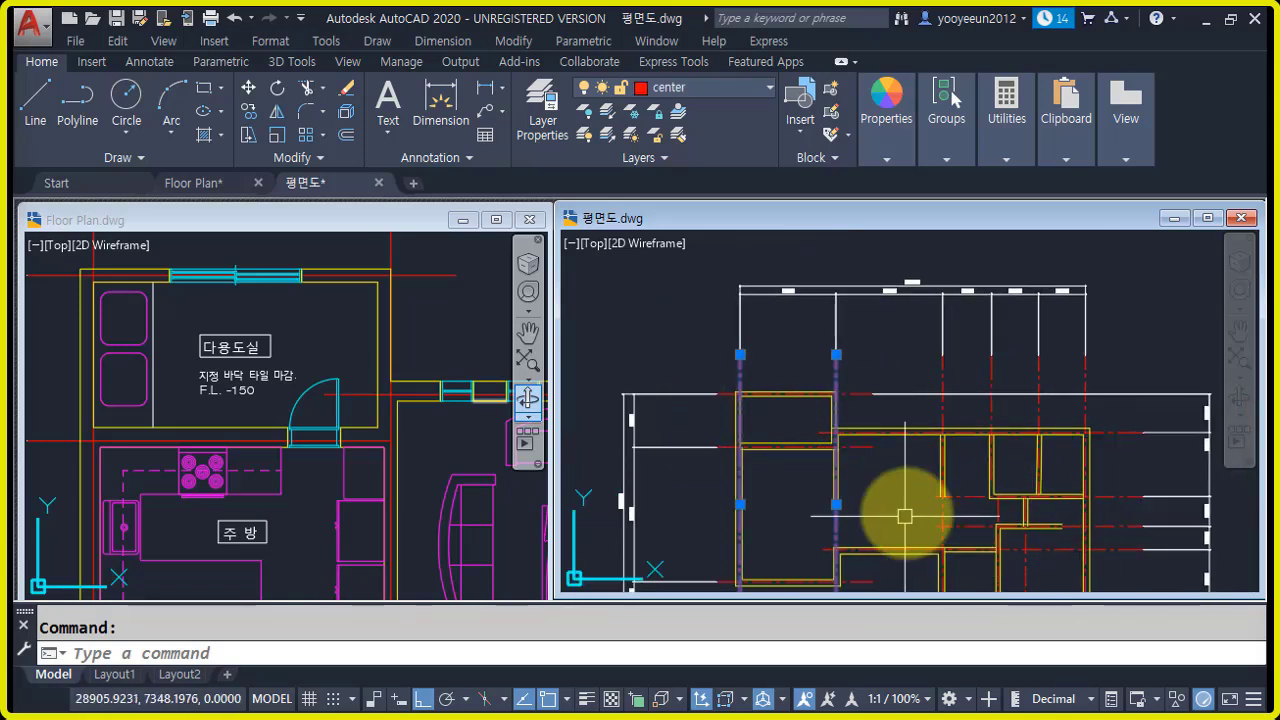
scroll(775, 435, "up", 5)
key("Escape")
left_click(697, 408)
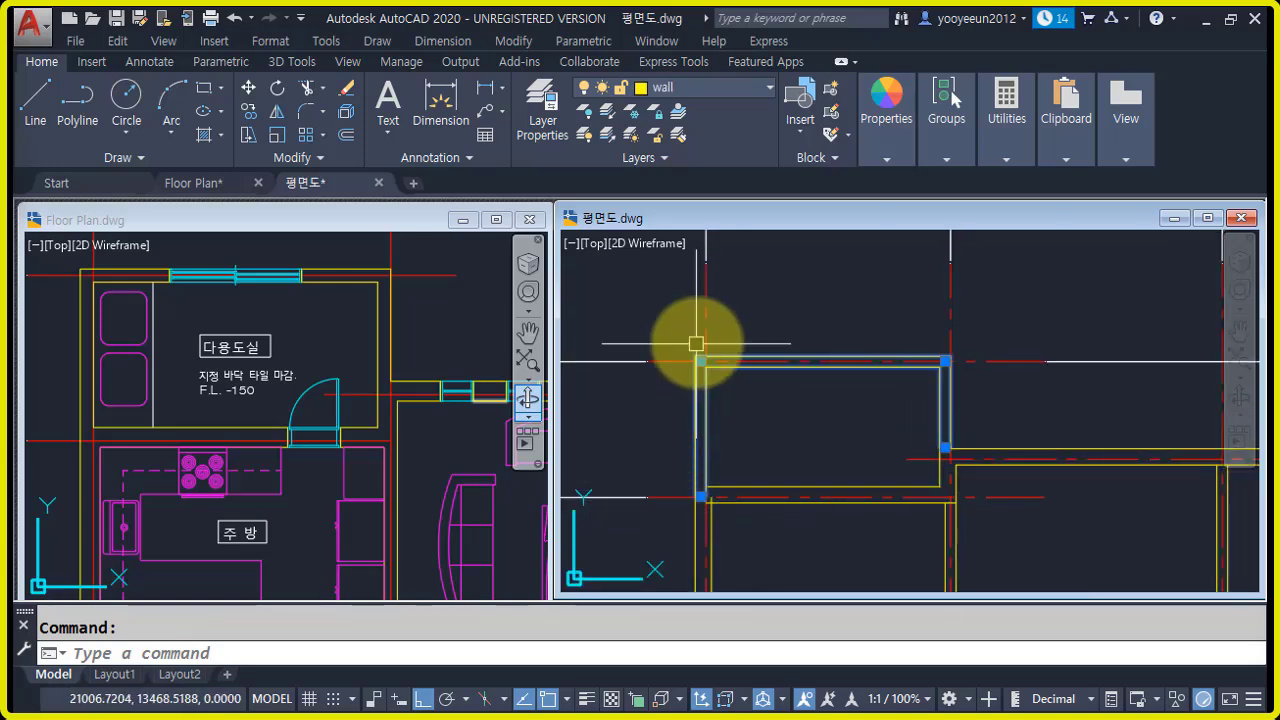
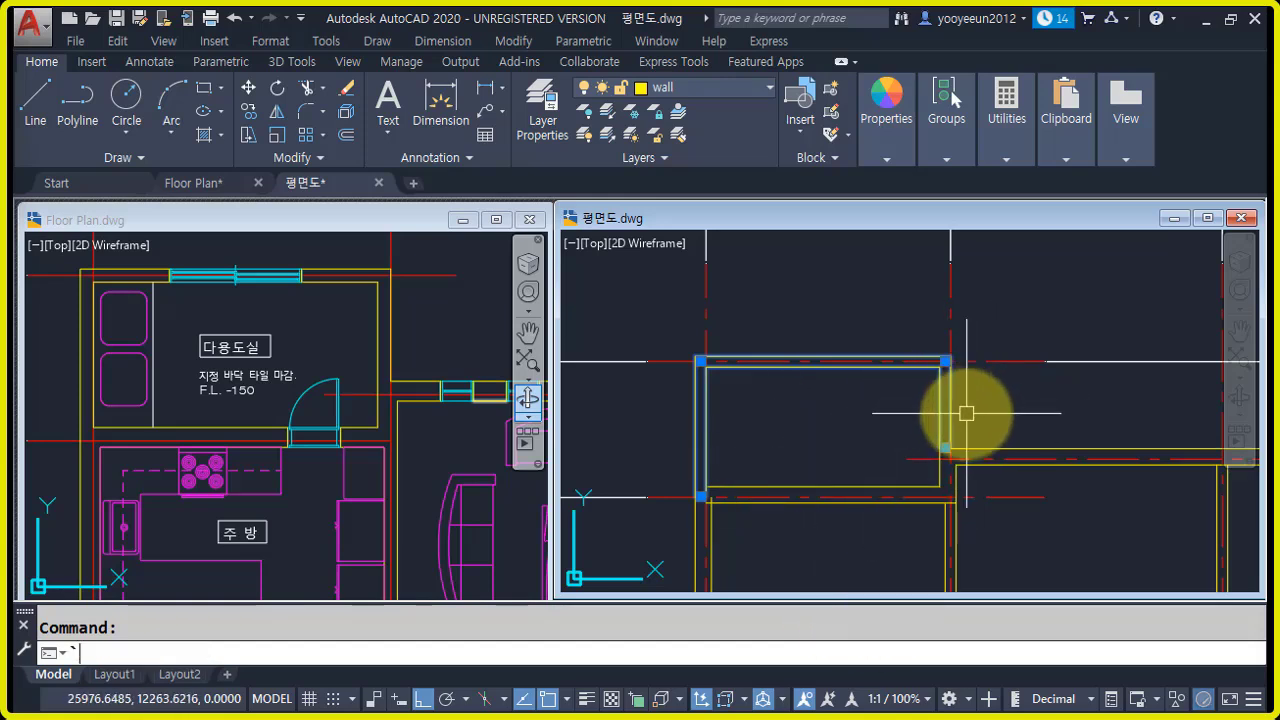
key("Escape")
scroll(951, 460, "down", 4)
middle_click_drag(966, 453, 871, 371)
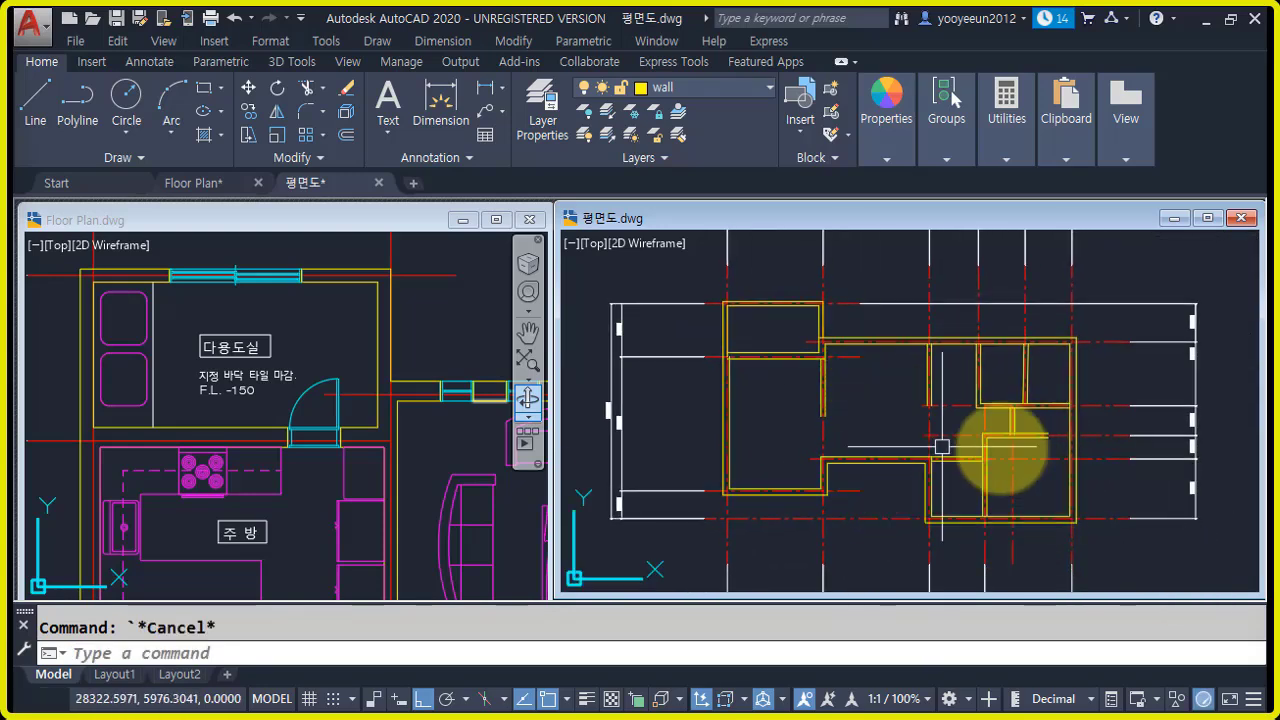
left_click(318, 517)
scroll(335, 512, "down", 5)
mouse_move(445, 543)
middle_mouse_down()
mouse_move(309, 431)
mouse_move(281, 447)
middle_mouse_up()
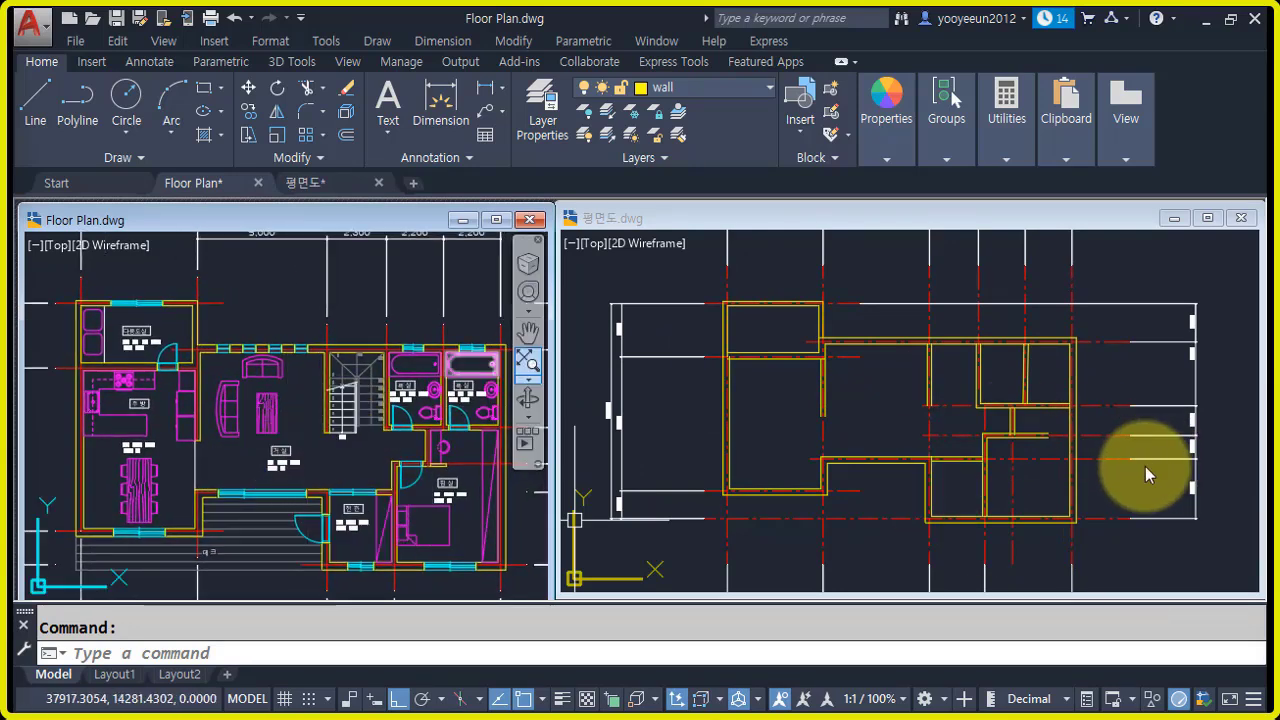
left_click(873, 416)
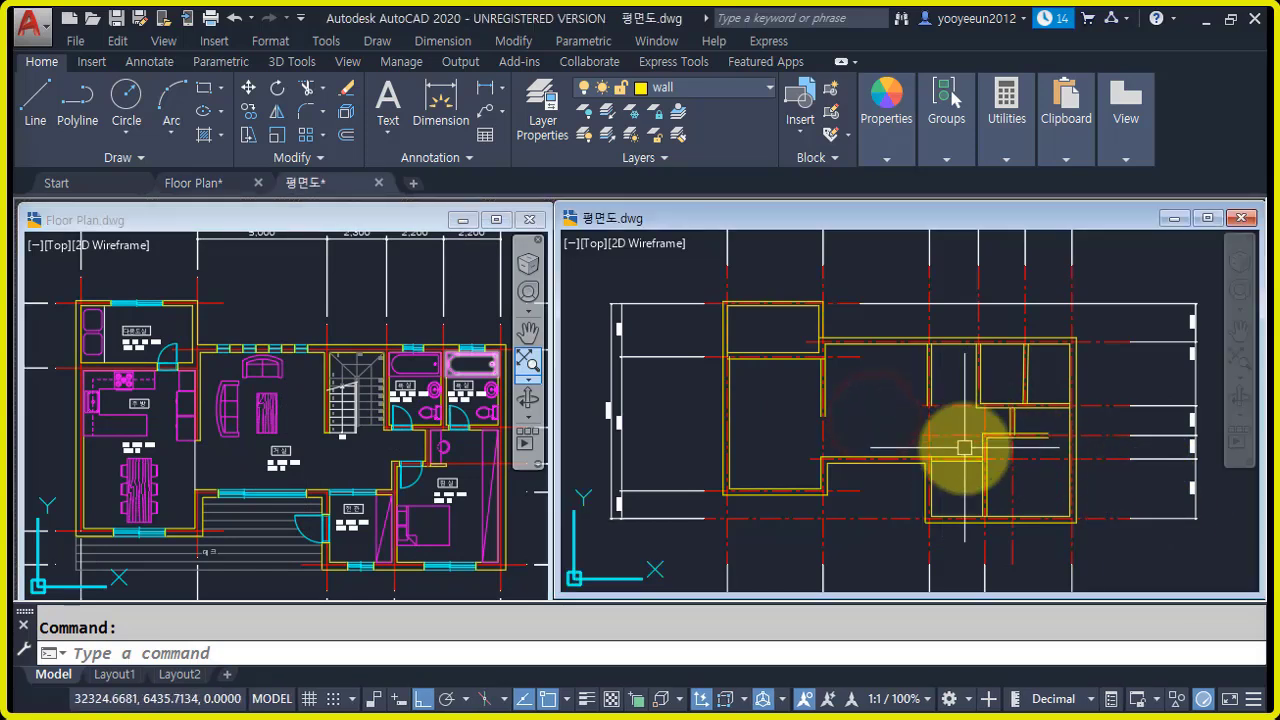
- Clean up the kitchen's upper-left corner by joining its top wall and left wall with the MLEDIT Corner Joint tool
type("mledit")
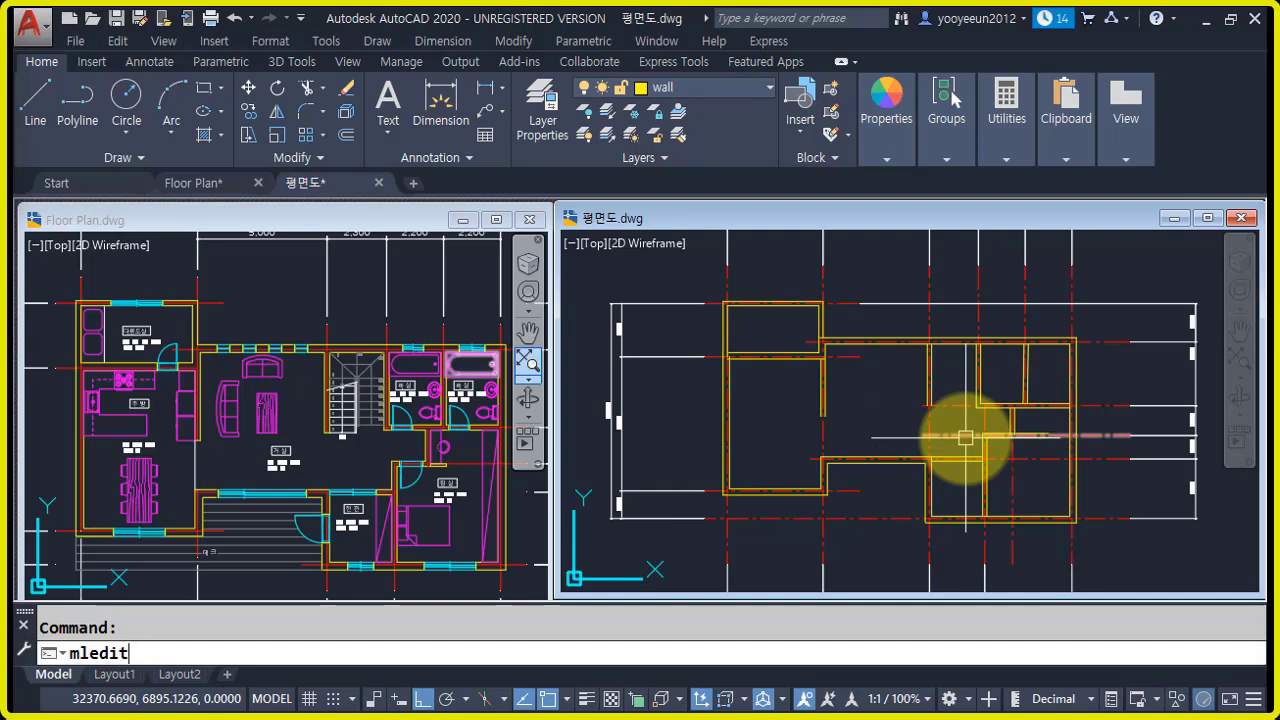
key("Return")
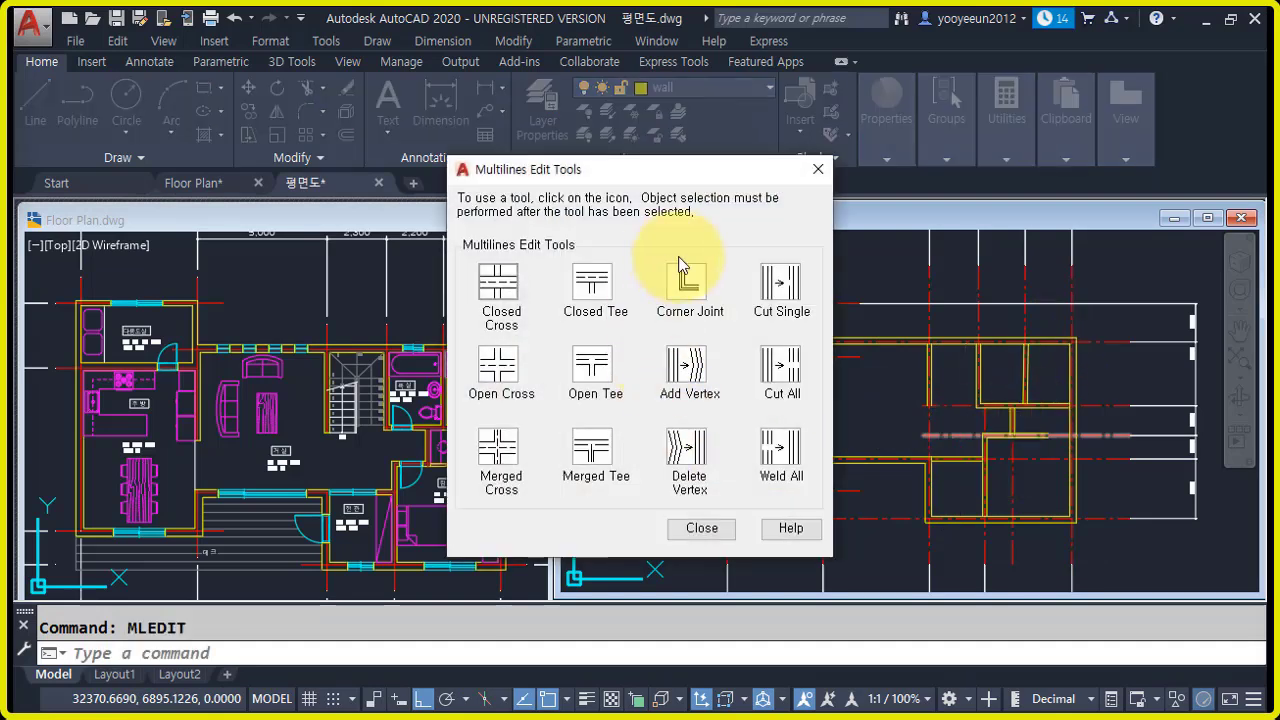
left_click(693, 284)
scroll(766, 357, "up", 5)
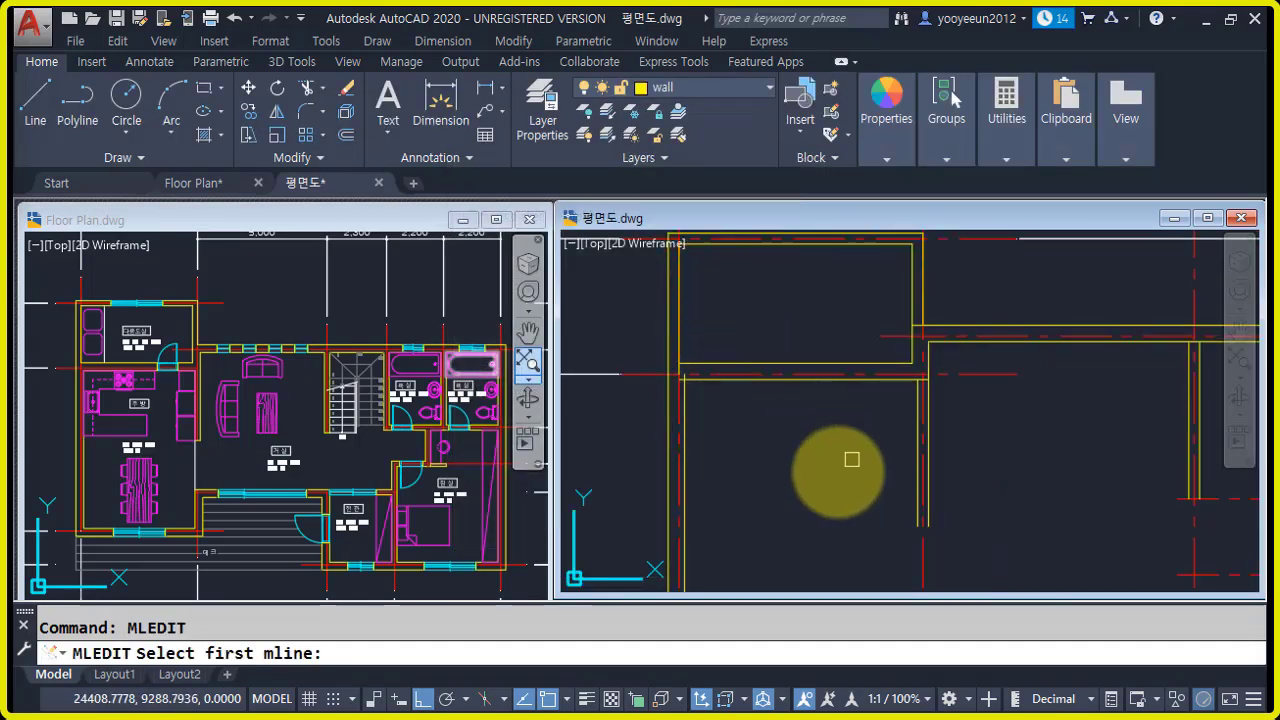
scroll(845, 460, "down", 3)
scroll(786, 354, "up", 3)
left_click(741, 372)
left_click(710, 391)
mouse_move(874, 459)
middle_mouse_down()
mouse_move(806, 460)
mouse_move(723, 491)
middle_mouse_up()
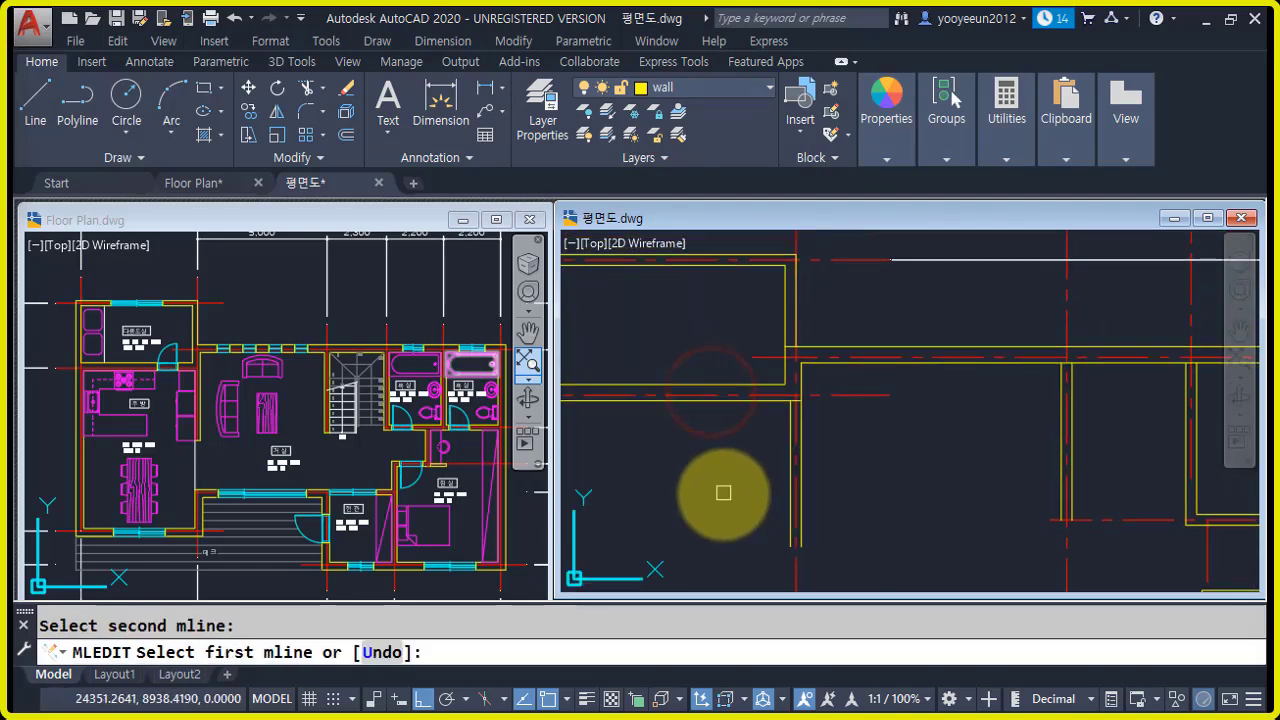
- Join the short vertical wall below the bathrooms and the horizontal wall at its lower end with a corner joint
scroll(880, 482, "down", 2)
mouse_move(922, 512)
middle_mouse_down()
mouse_move(809, 353)
mouse_move(863, 357)
middle_mouse_up()
scroll(1020, 400, "up", 3)
left_click(992, 392)
left_click(1018, 373)
scroll(1006, 437, "down", 2)
mouse_move(1006, 437)
middle_mouse_down()
mouse_move(1134, 449)
mouse_move(1121, 463)
middle_mouse_up()
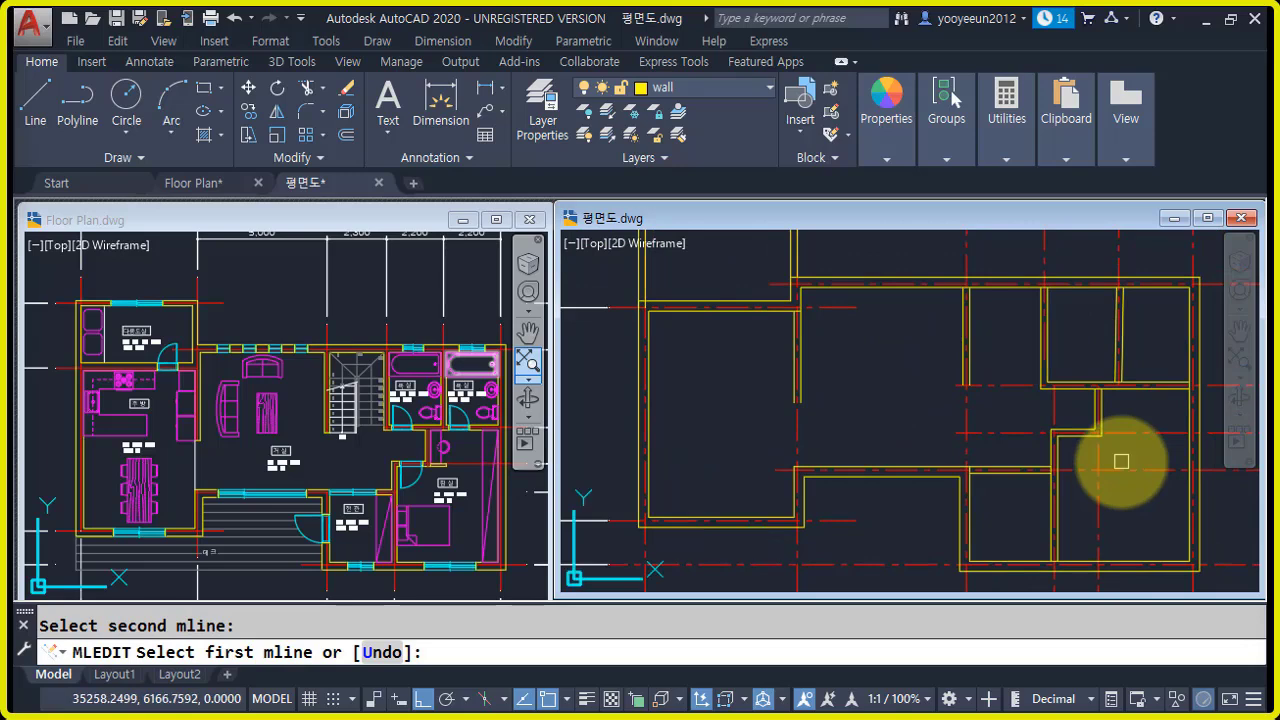
- Try to join the utility room's left wall to the kitchen's top wall with an open tee
key("Return")
key("Return")
left_click(606, 377)
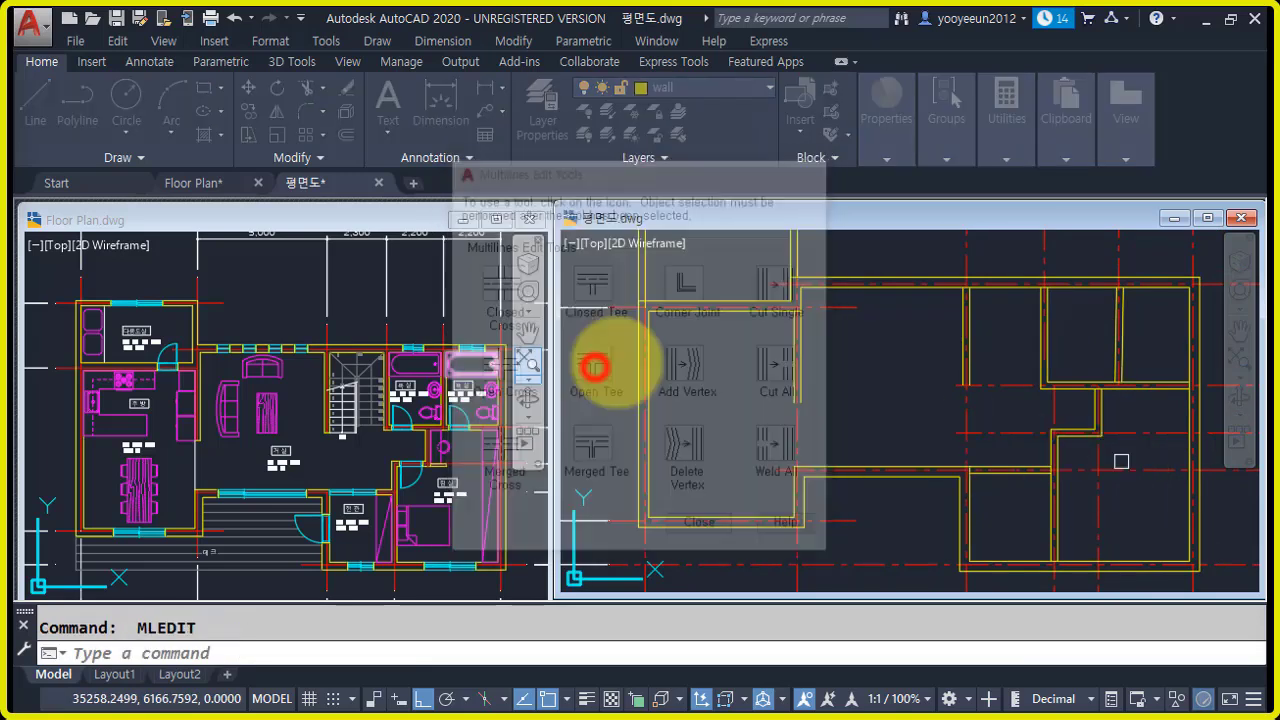
scroll(640, 330, "up", 4)
left_click(663, 347)
left_click(684, 375)
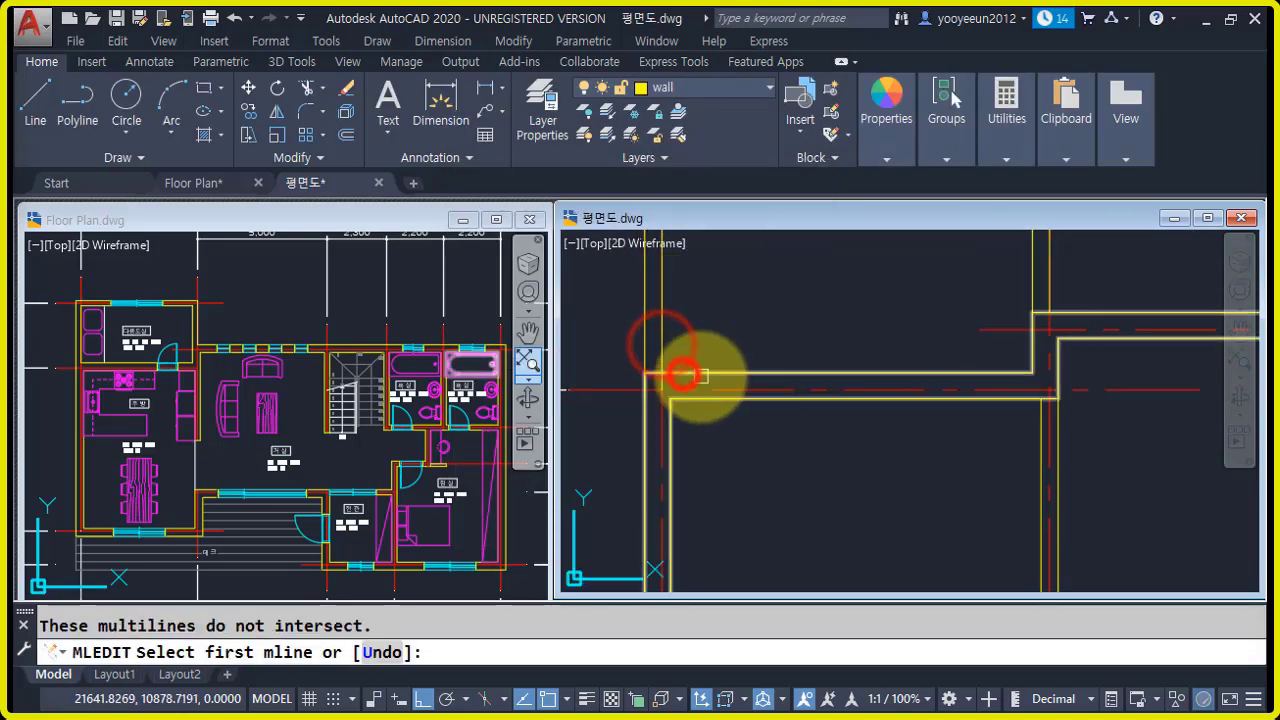
scroll(684, 375, "down", 4)
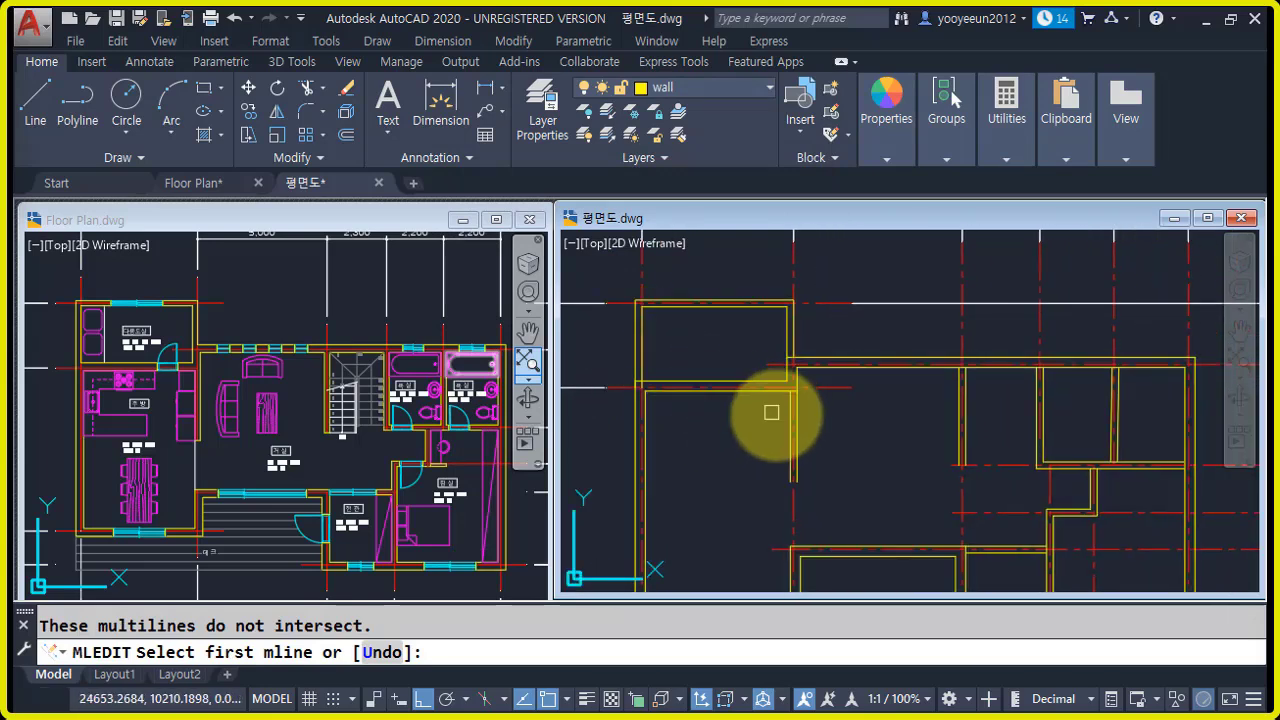
scroll(874, 429, "up", 3)
- Try an open tee where the wall between kitchen and living room meets the kitchen's top wall, and undo it
key("Return")
key("Return")
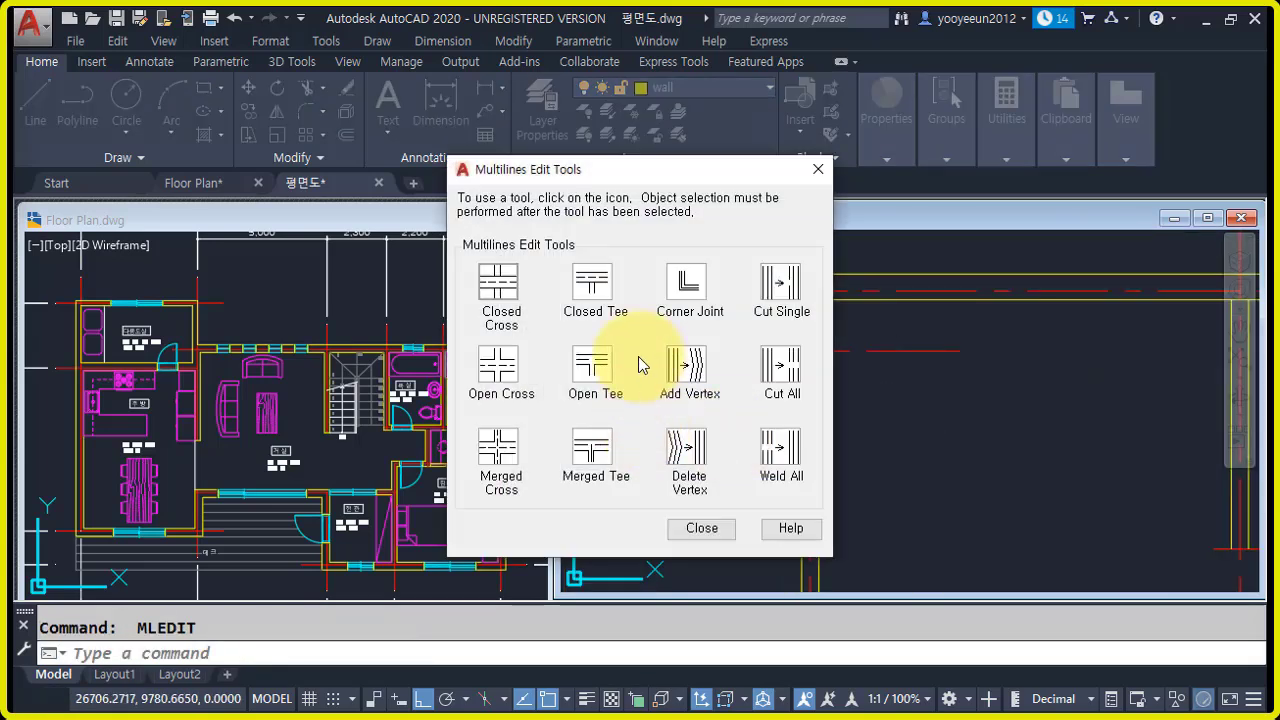
left_click(593, 371)
left_click(829, 357)
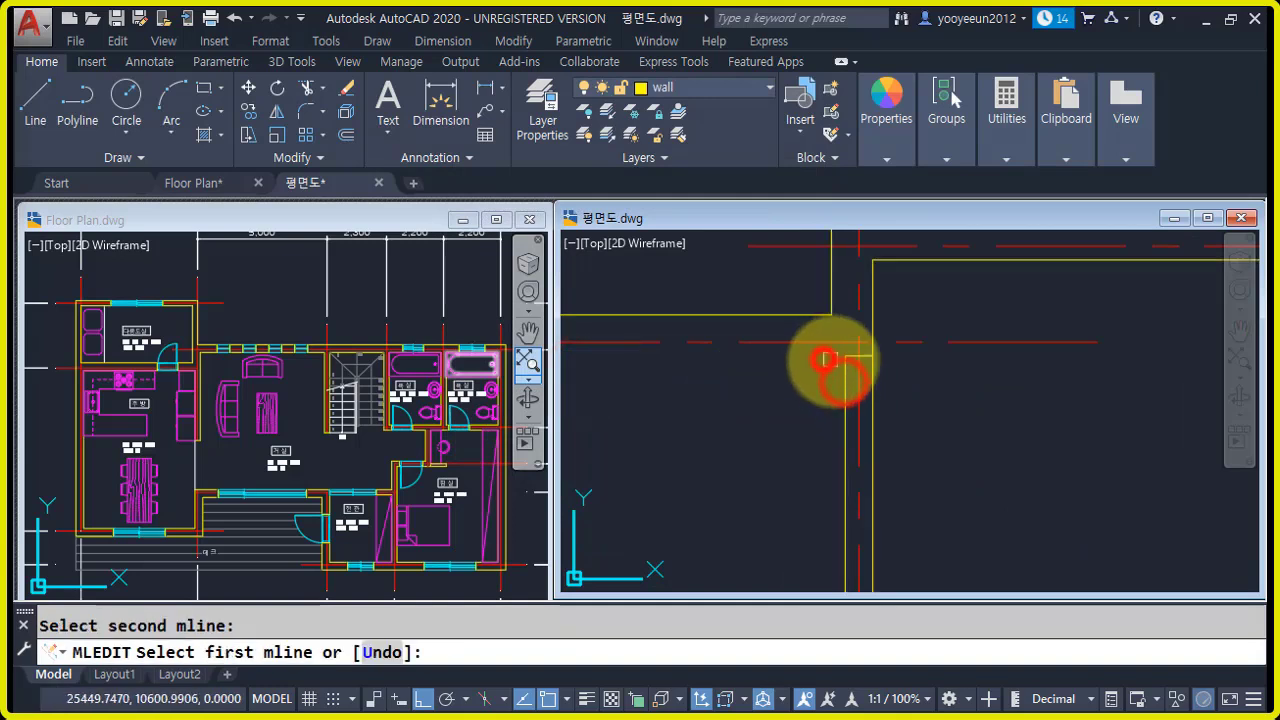
scroll(964, 443, "down", 3)
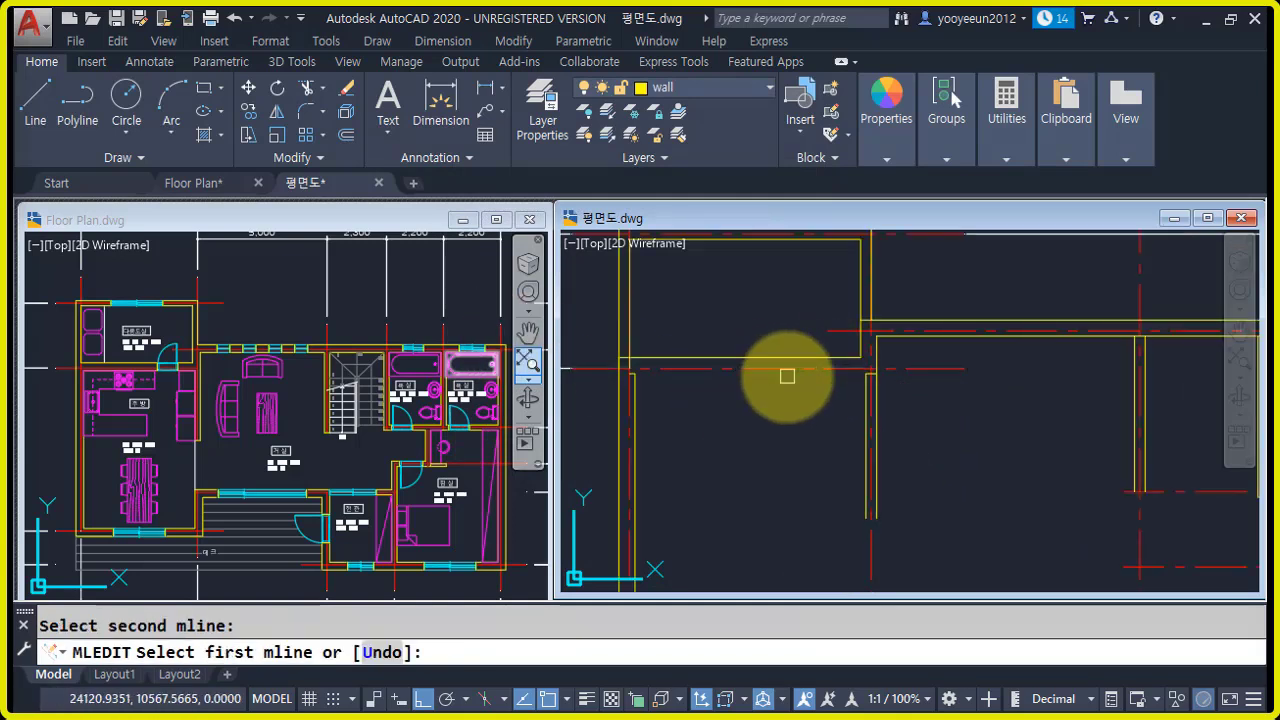
type("u")
key("Return")
- Join the walls on both sides of the staircase to the top outer wall with open tees
scroll(834, 380, "down", 3)
scroll(852, 368, "up", 3)
left_click(840, 323)
scroll(1035, 364, "up", 2)
middle_click_drag(1035, 364, 924, 384)
left_click(957, 367)
left_click(926, 323)
scroll(1000, 366, "down", 4)
middle_click_drag(1035, 388, 854, 406)
scroll(886, 398, "up", 2)
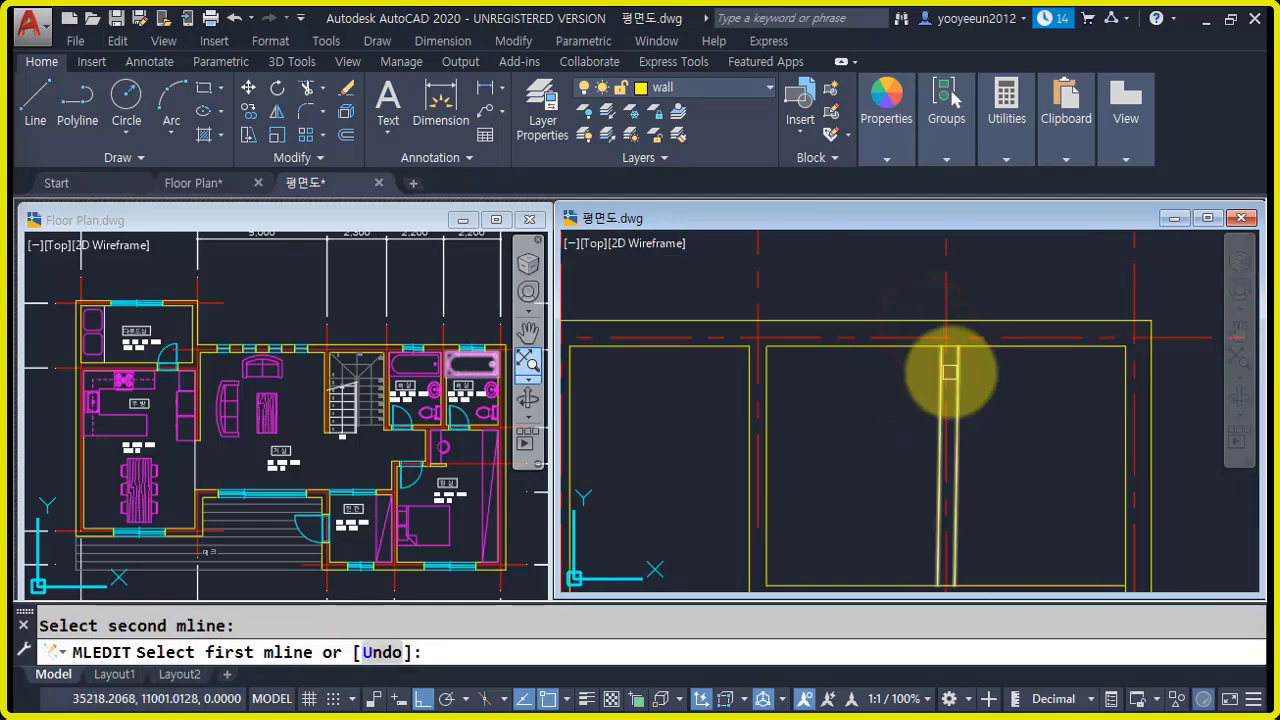
- Join the slanted wall between the two bathrooms to the top outer wall with an open tee
left_click(939, 371)
left_click(924, 349)
scroll(966, 477, "up", 3)
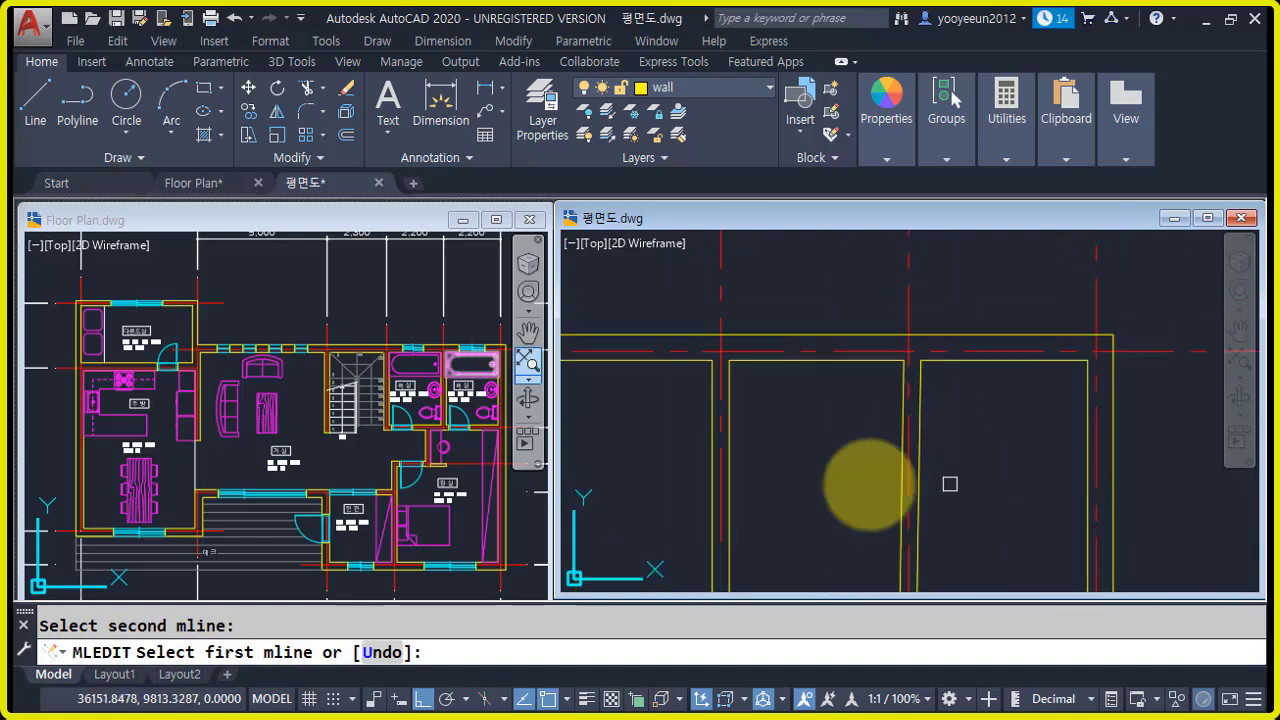
scroll(843, 465, "down", 4)
scroll(887, 512, "up", 5)
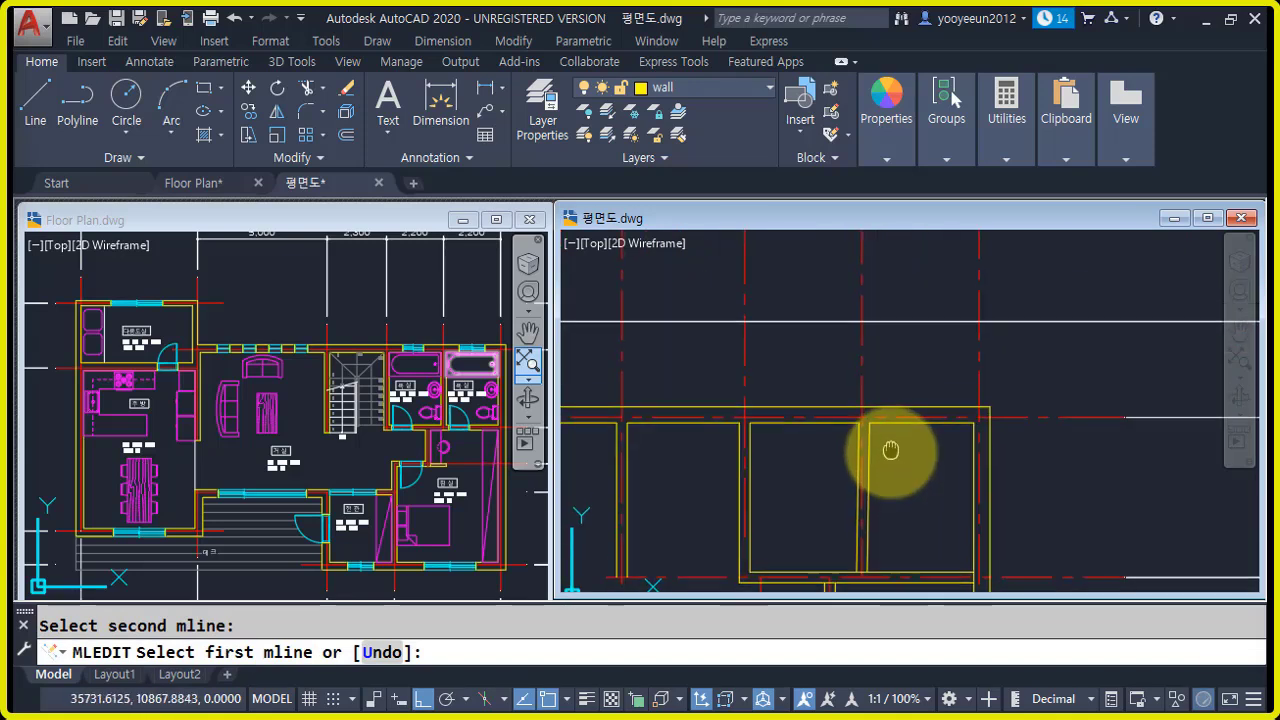
mouse_move(900, 503)
middle_mouse_down()
mouse_move(925, 520)
mouse_move(923, 397)
mouse_move(915, 443)
middle_mouse_up()
- Erase the slanted wall between the two bathrooms and redraw it as a straight vertical multiline along its center line
key("Escape")
left_click(896, 437)
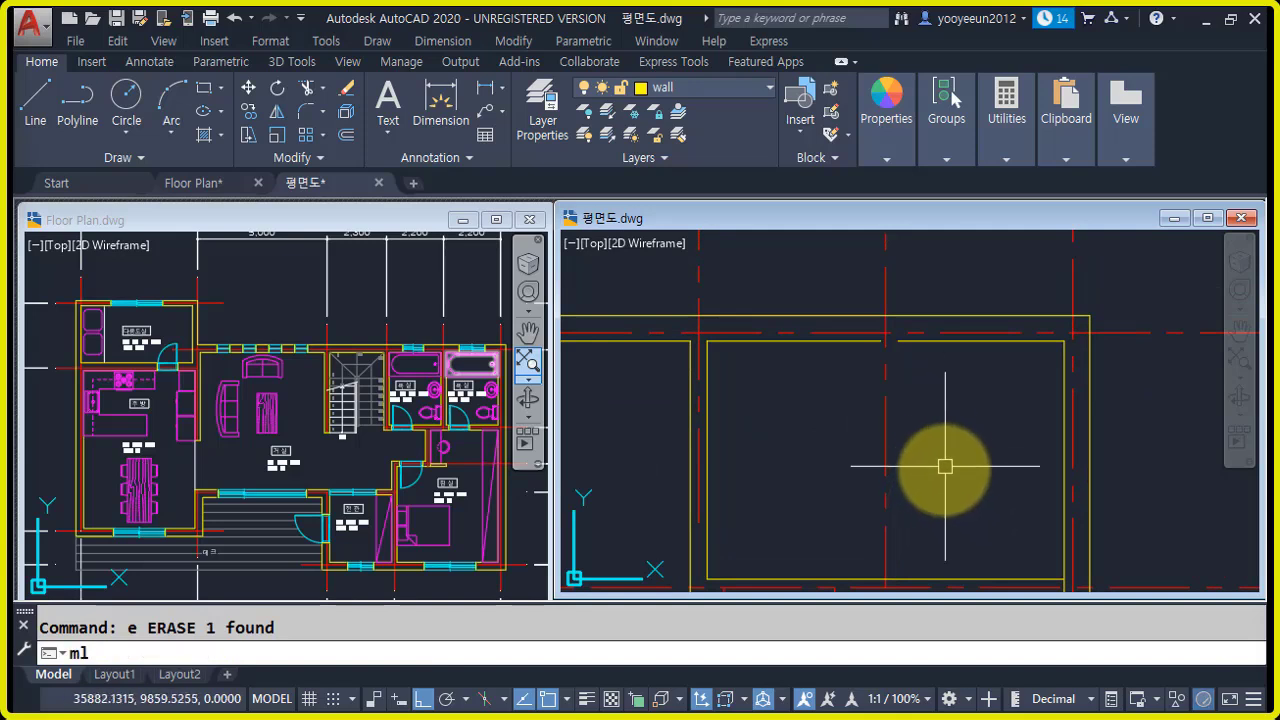
key("Return")
left_click(887, 582)
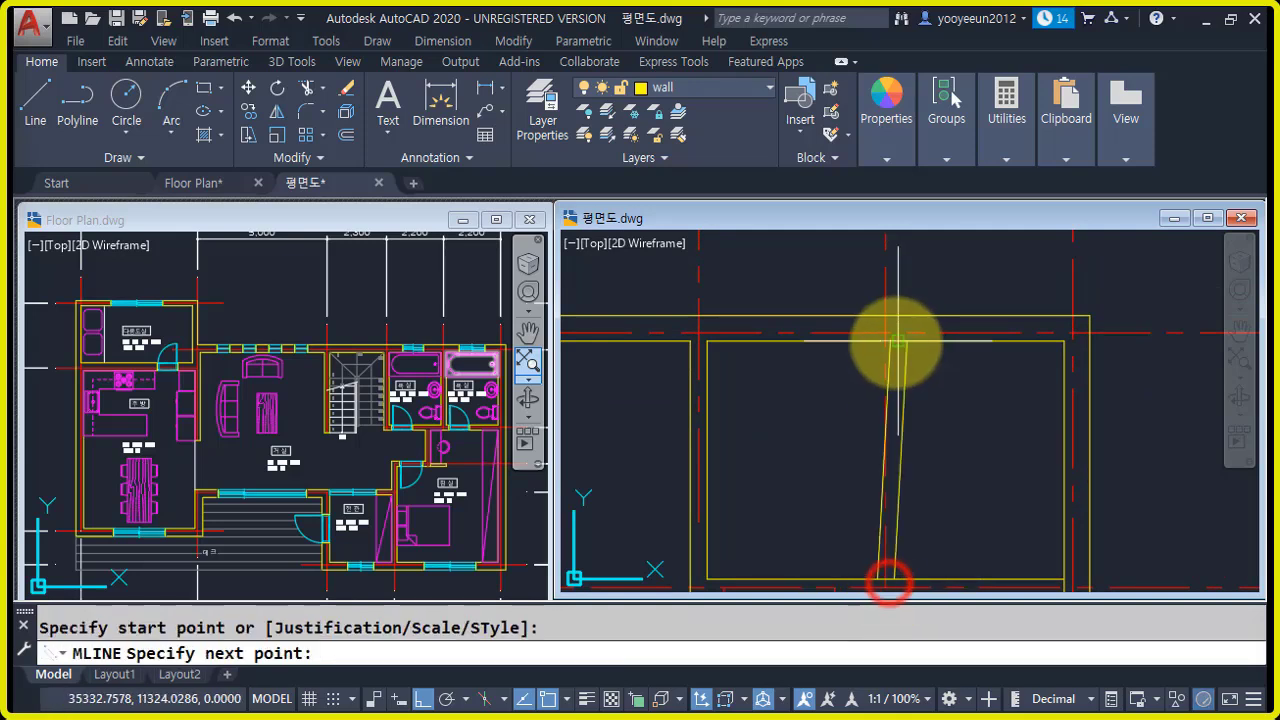
left_click(886, 343)
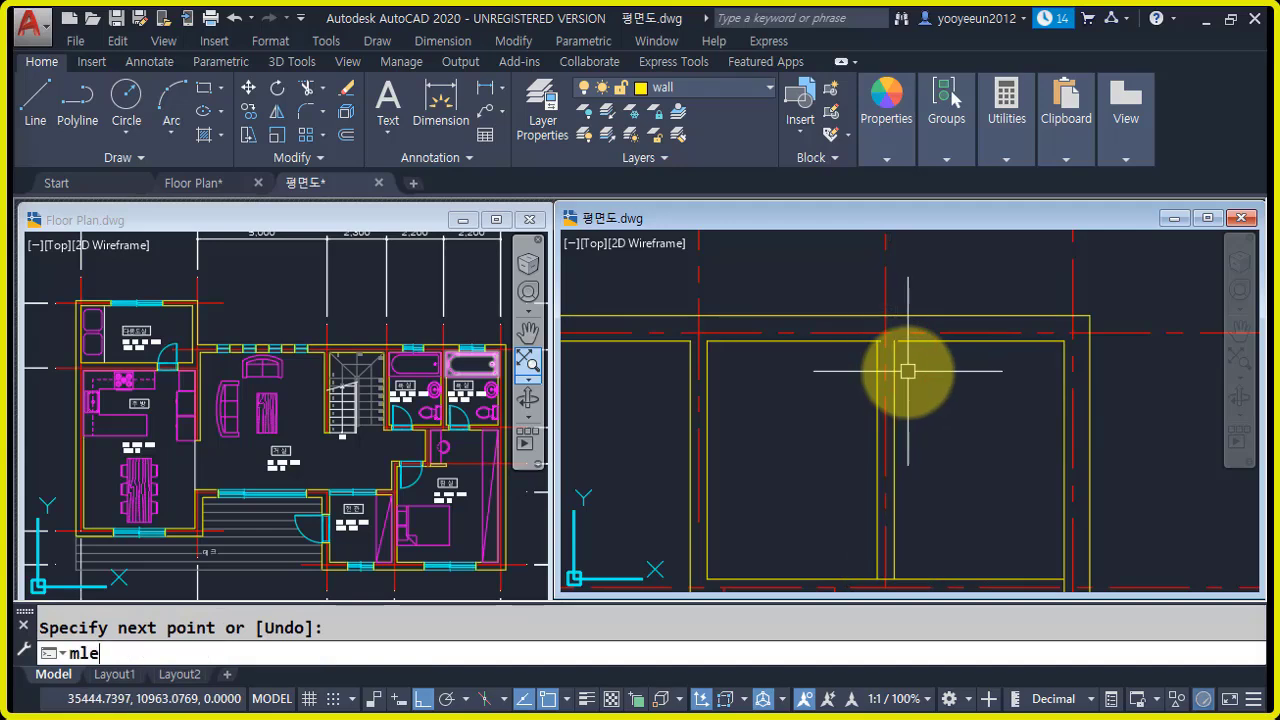
- Join the redrawn bathroom dividing wall to the top outer wall with an open tee
key("Return")
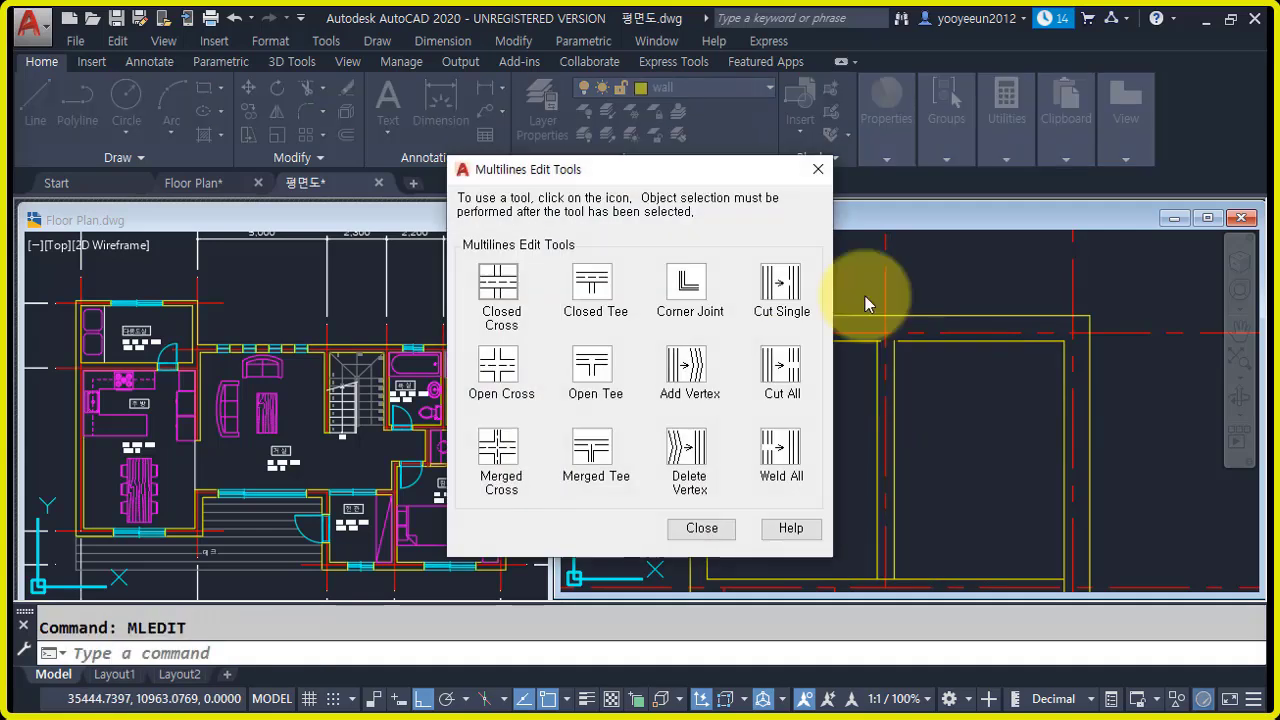
left_click(598, 374)
left_click(877, 360)
left_click(866, 343)
- Use open tees on the bathrooms' lower wall where it meets the right outer wall, the dividing wall and the short wall below
middle_click_drag(950, 270, 964, 400)
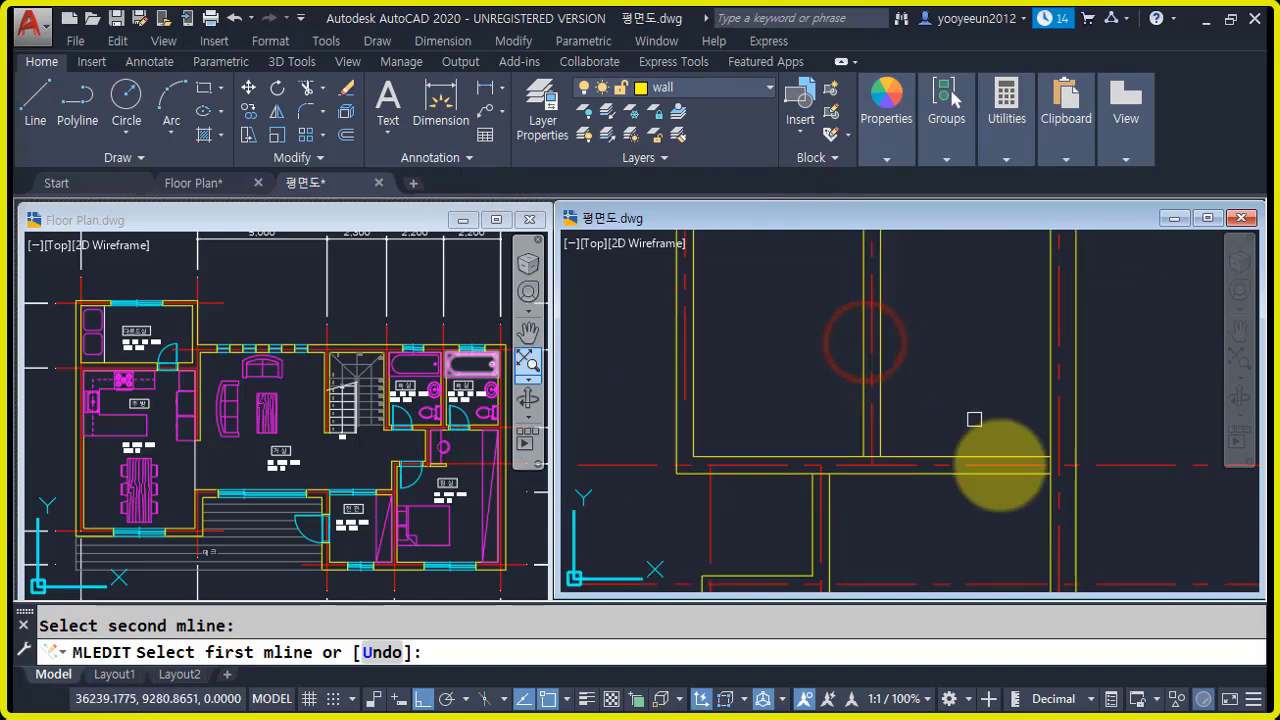
left_click(1020, 453)
left_click(1048, 438)
left_click(880, 423)
left_click(900, 452)
middle_click_drag(792, 461, 823, 428)
left_click(840, 462)
left_click(830, 445)
- Join the small lower room's top wall to the bedroom's left wall, and that left wall to the bottom outer wall, with open tees
middle_click_drag(883, 478, 793, 452)
scroll(793, 452, "up", 2)
left_click(790, 460)
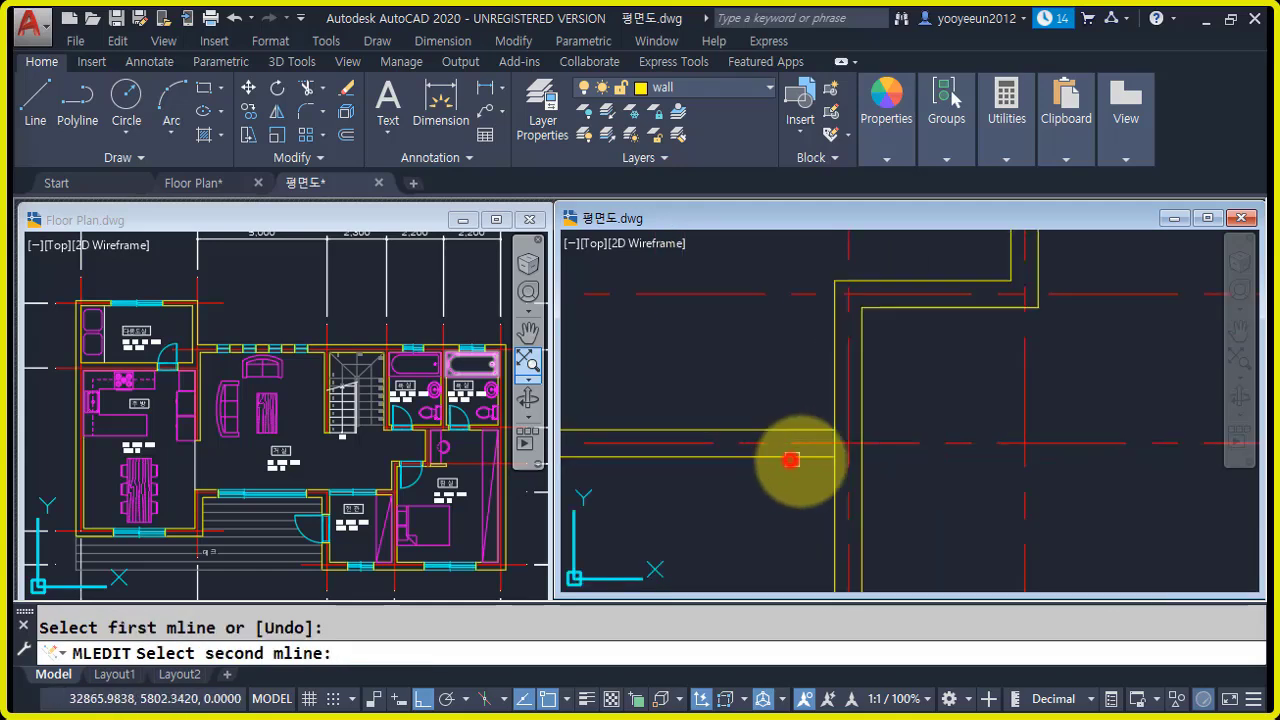
left_click(832, 472)
scroll(894, 490, "down", 3)
middle_click_drag(894, 508, 873, 390)
left_click(876, 443)
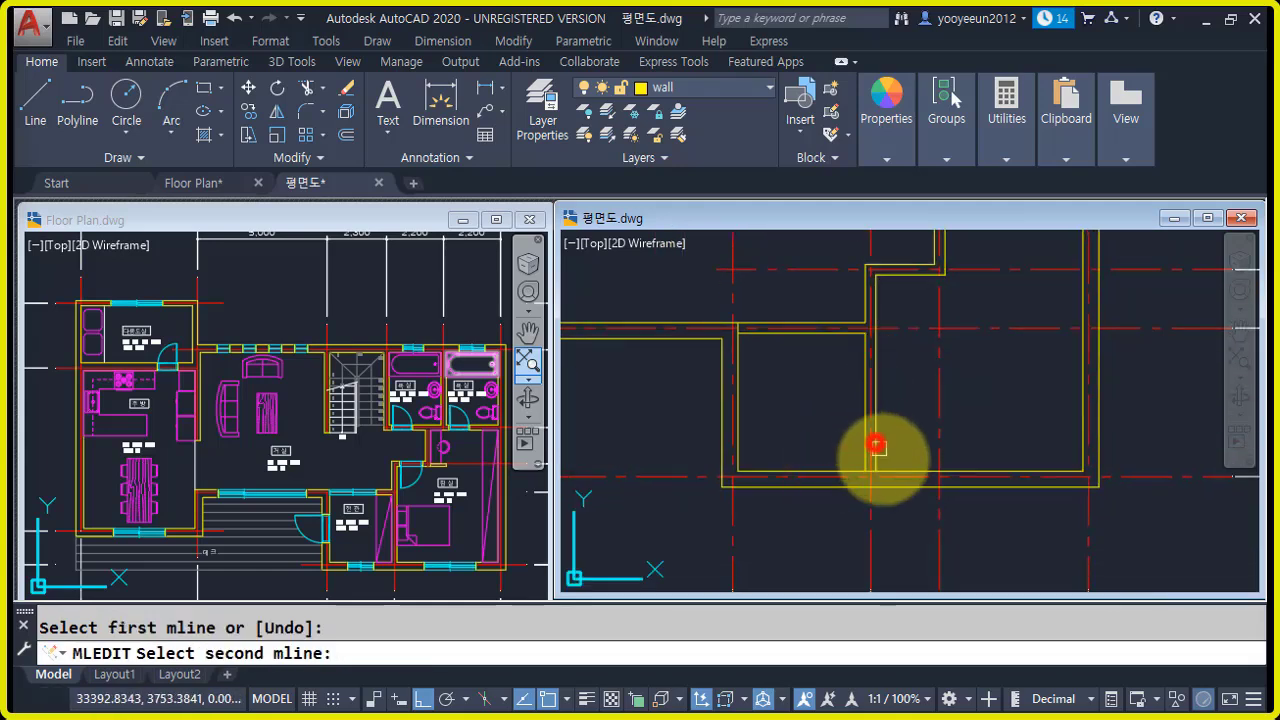
left_click(891, 469)
- Try an open tee where the small lower room's top wall meets the outer wall corner, and undo it
scroll(749, 357, "up", 2)
left_click(752, 358)
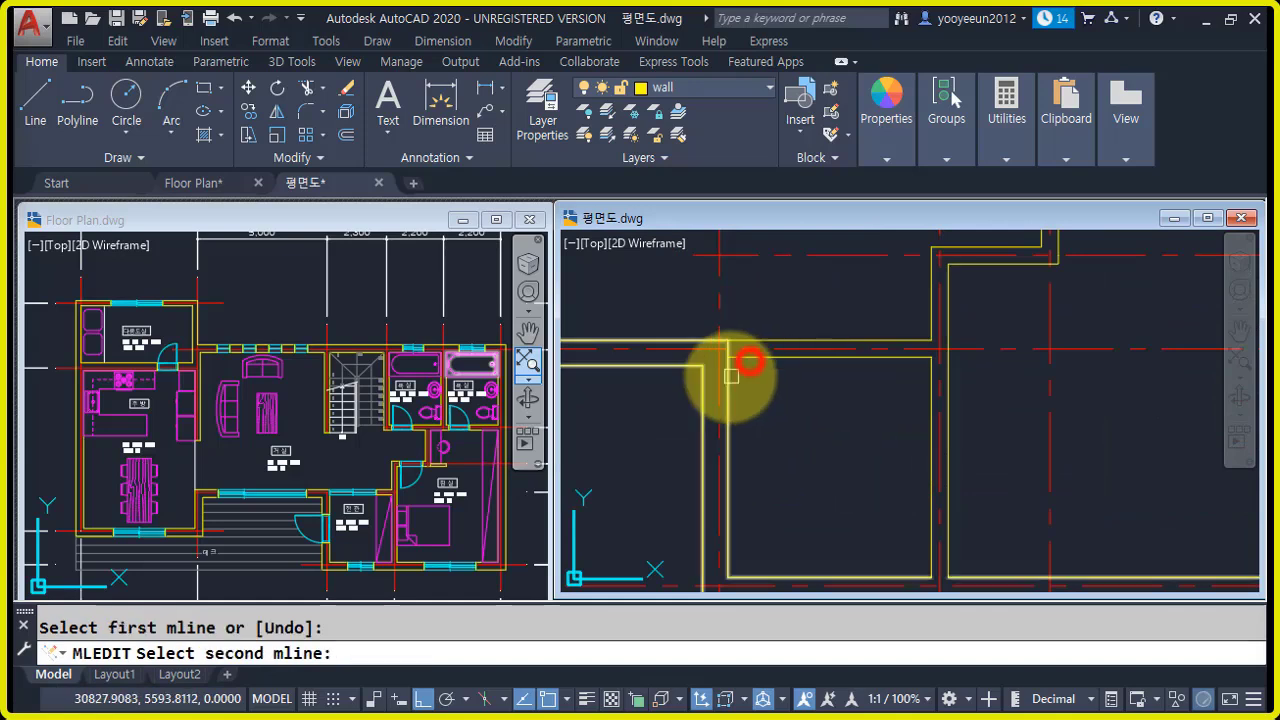
left_click(731, 376)
scroll(797, 381, "down", 2)
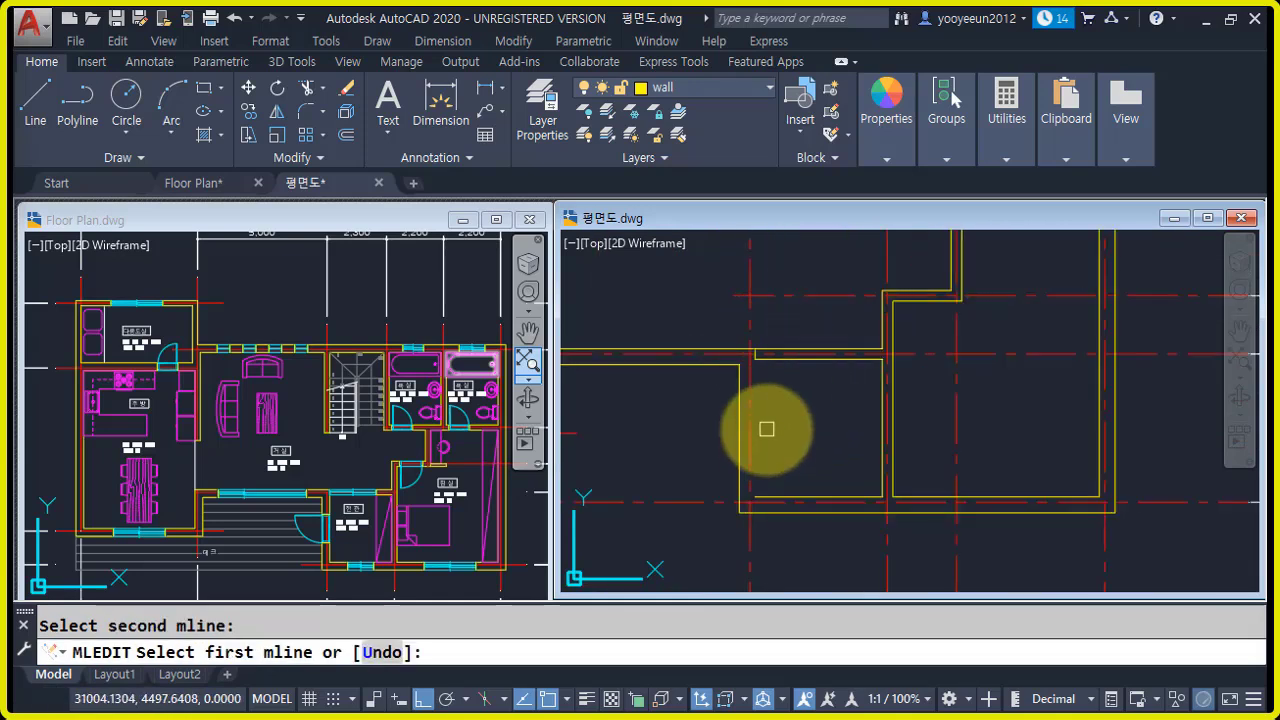
type("u")
key("Return")
- Turn off the center and dim layers to leave only the wall layer's lines displayed
scroll(857, 449, "down", 3)
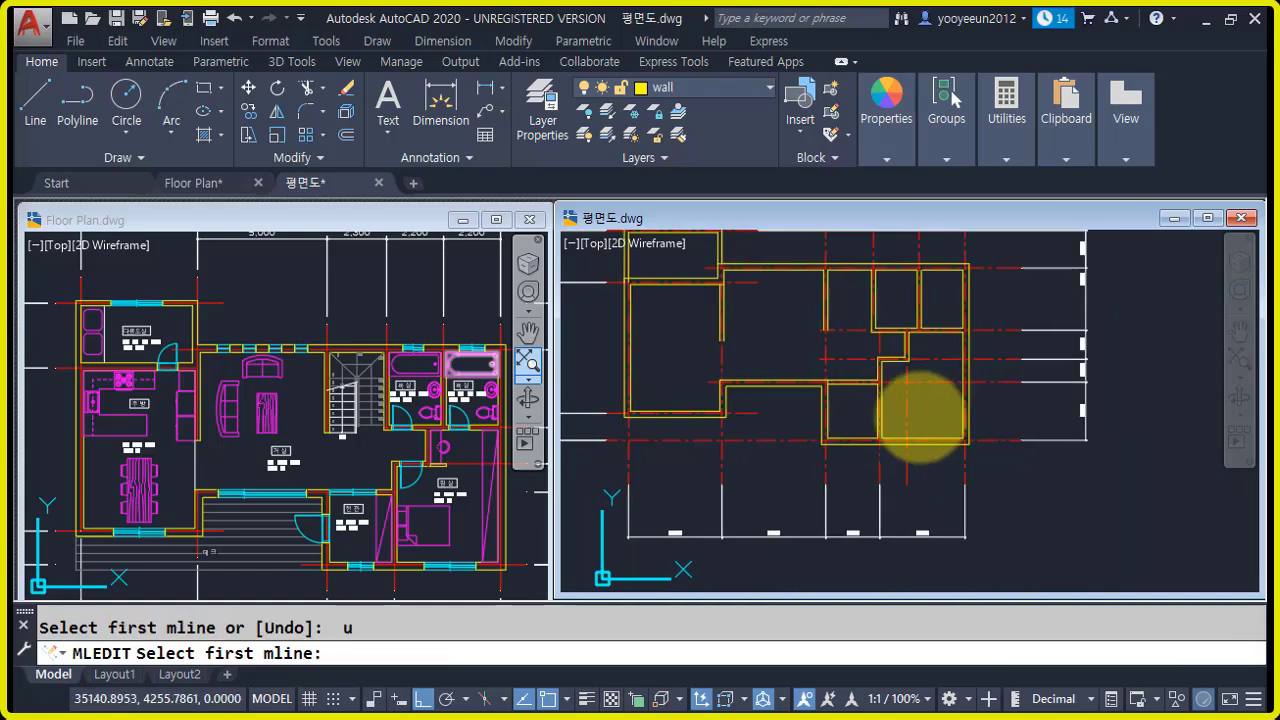
mouse_move(709, 300)
middle_mouse_down()
mouse_move(708, 415)
mouse_move(744, 428)
middle_mouse_up()
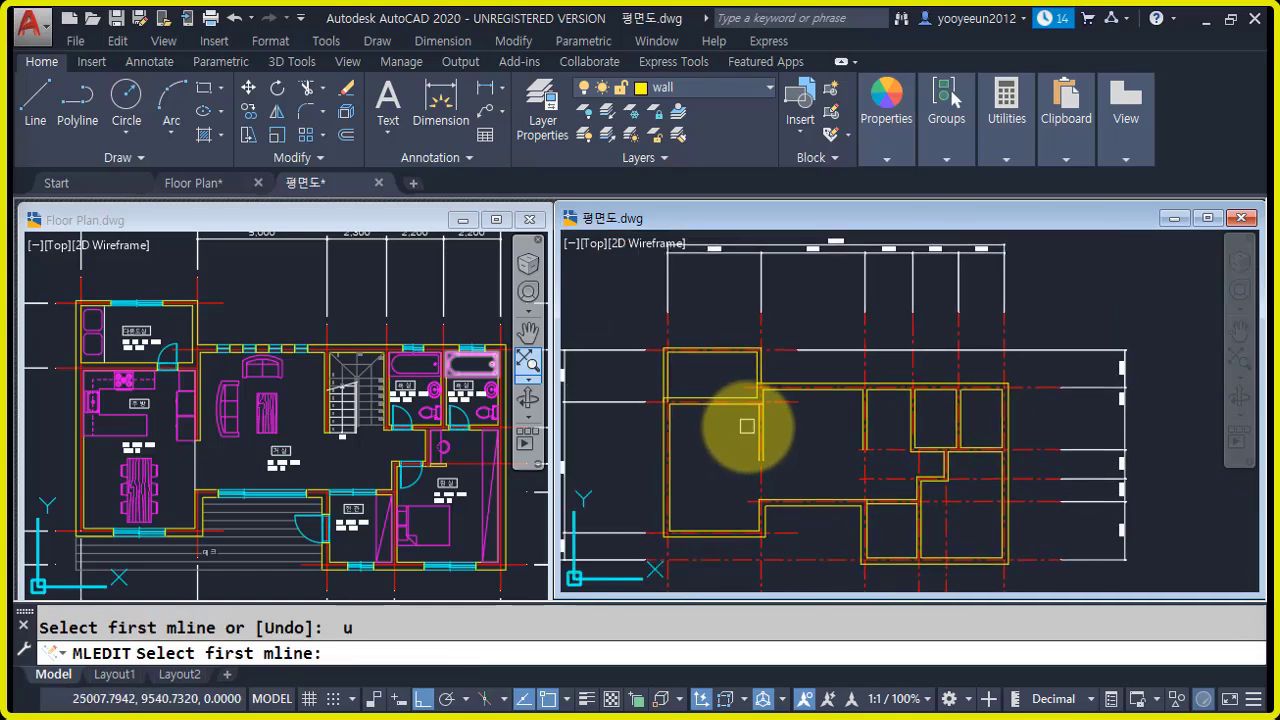
scroll(859, 424, "up", 3)
mouse_move(859, 424)
middle_mouse_down()
mouse_move(837, 354)
mouse_move(915, 380)
middle_mouse_up()
scroll(848, 348, "down", 3)
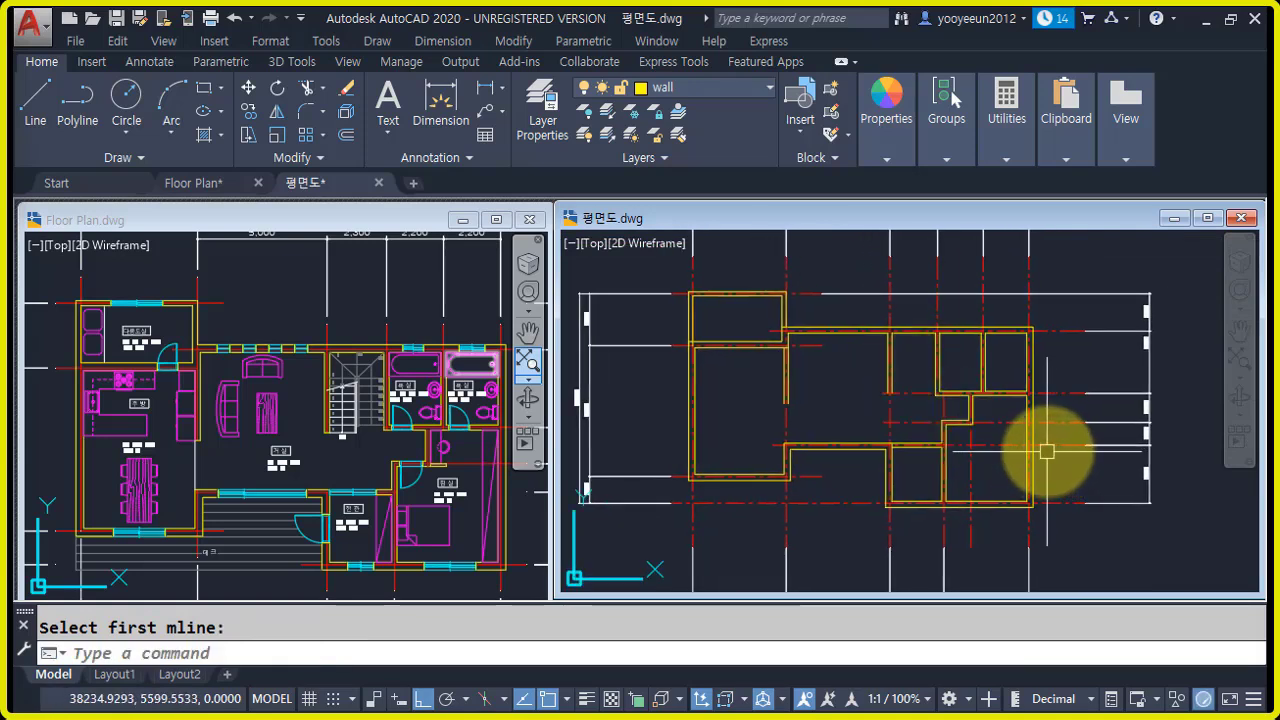
left_click(725, 91)
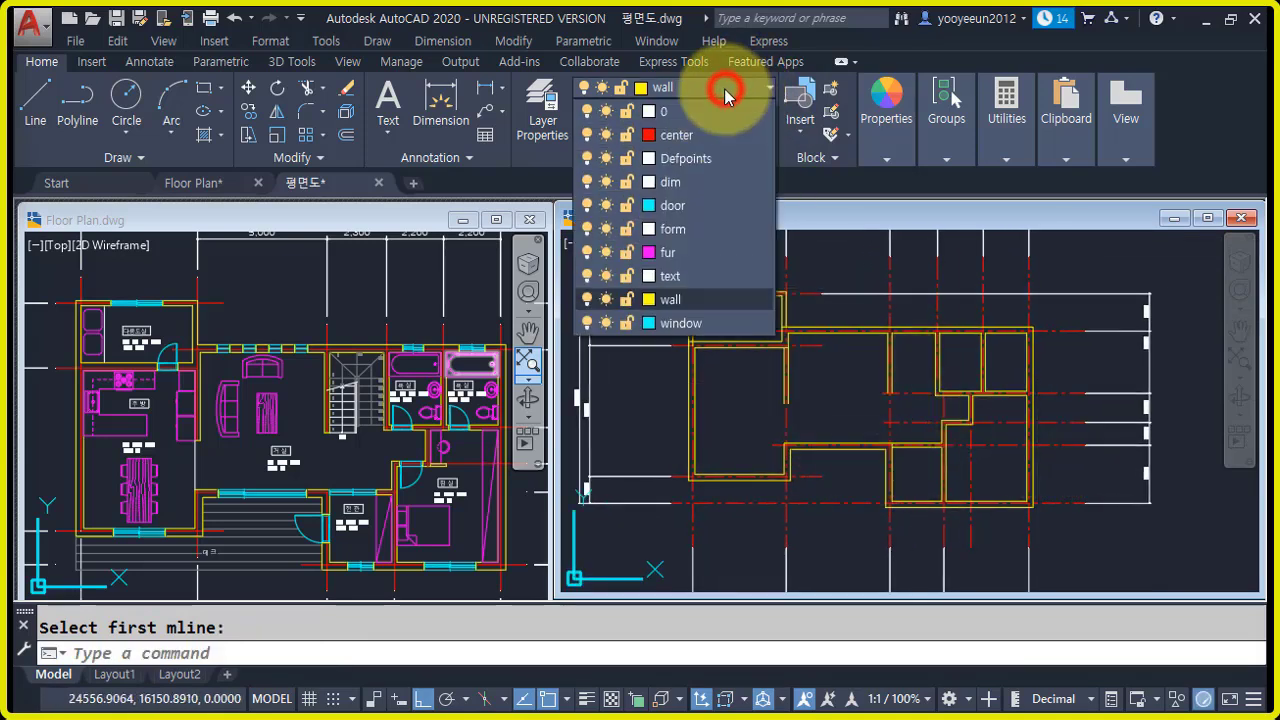
left_click(587, 134)
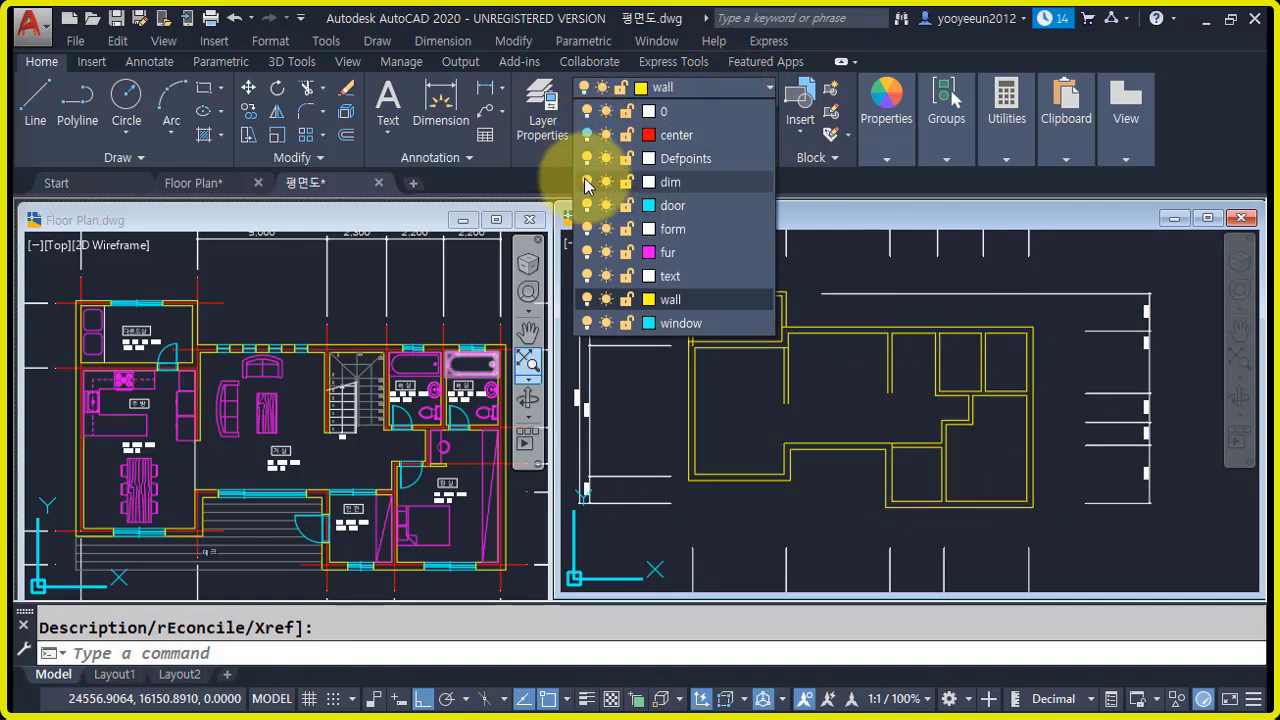
left_click(587, 182)
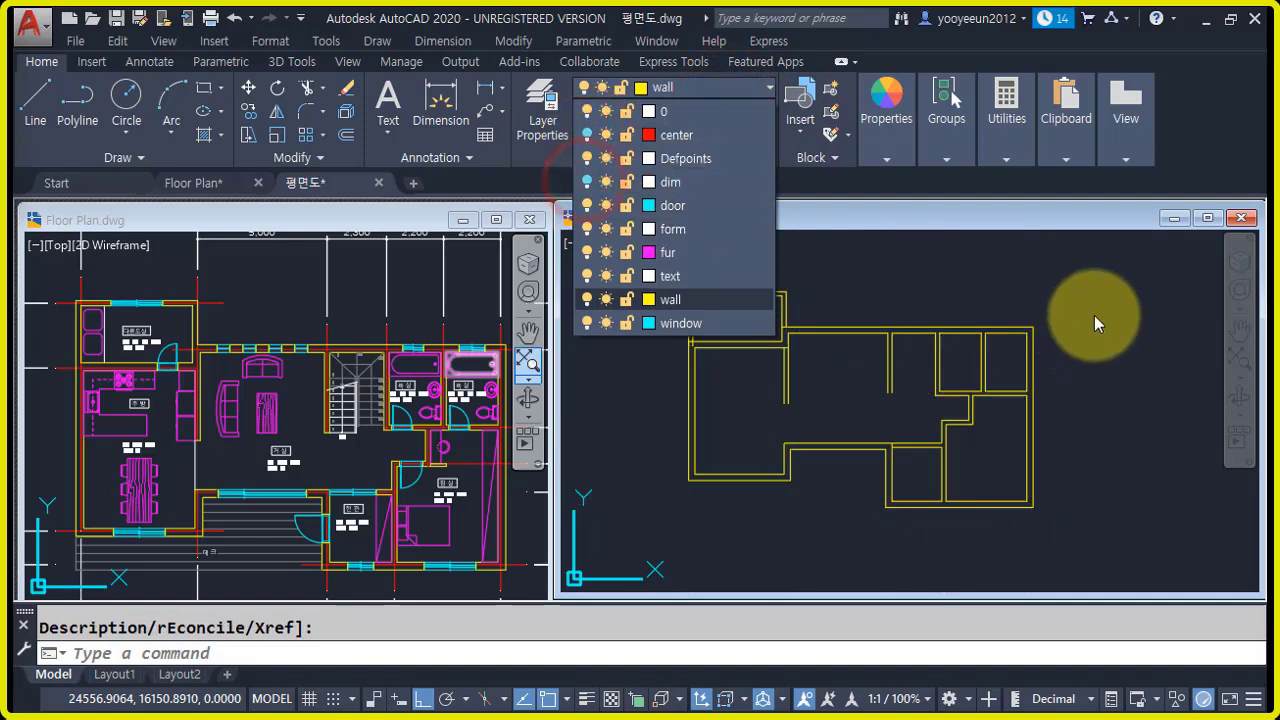
left_click(1097, 313)
type("tr")
key("Return")
left_click(1126, 525)
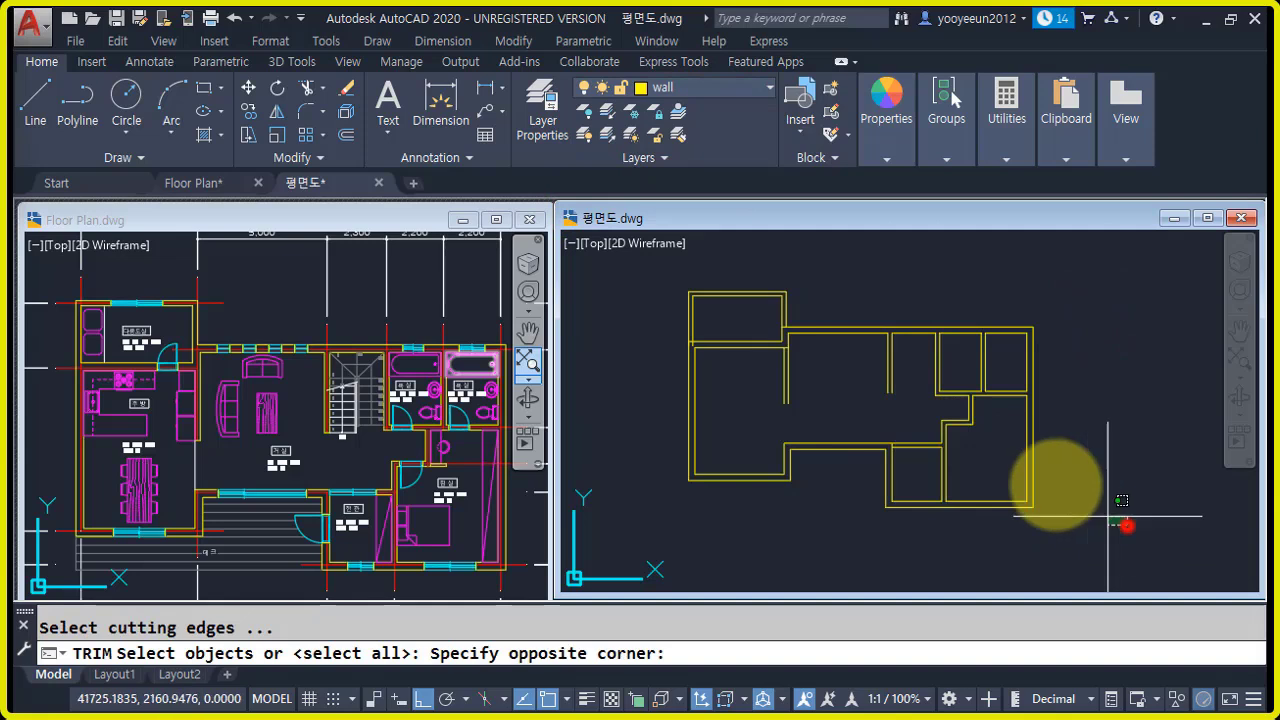
left_click(640, 269)
key("Return")
scroll(671, 391, "up", 5)
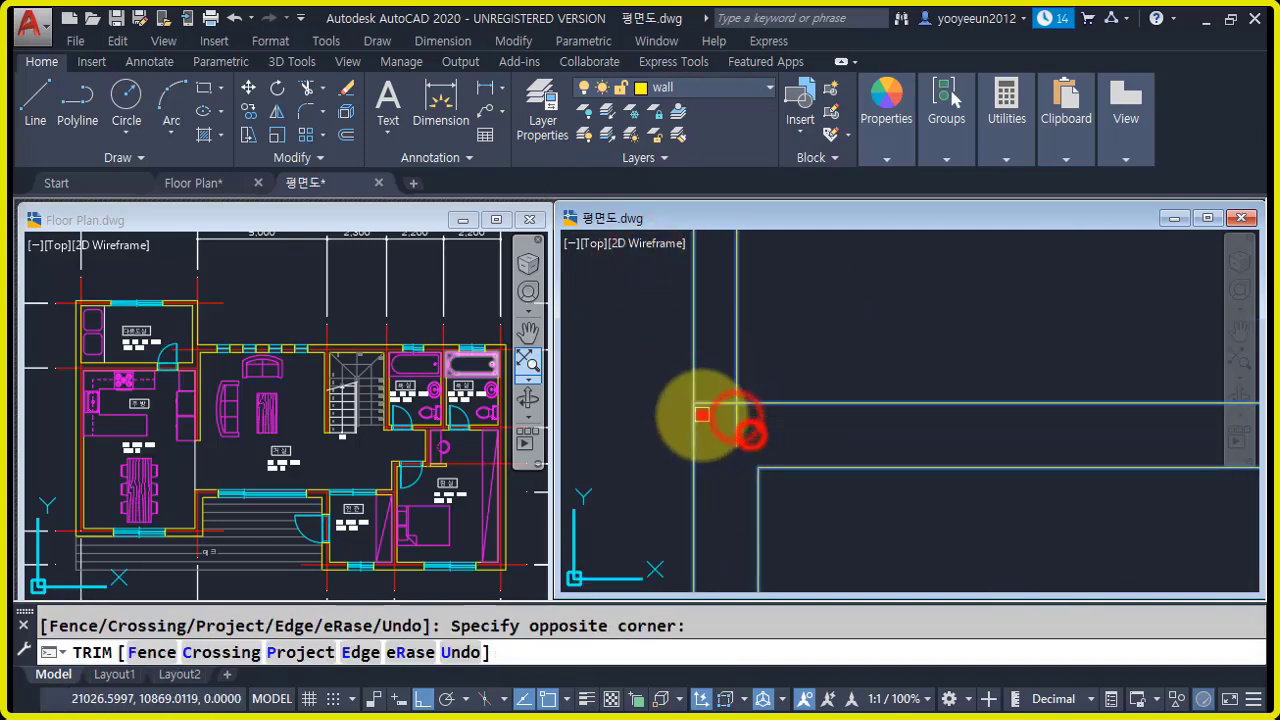
key("Escape")
scroll(810, 424, "down", 8)
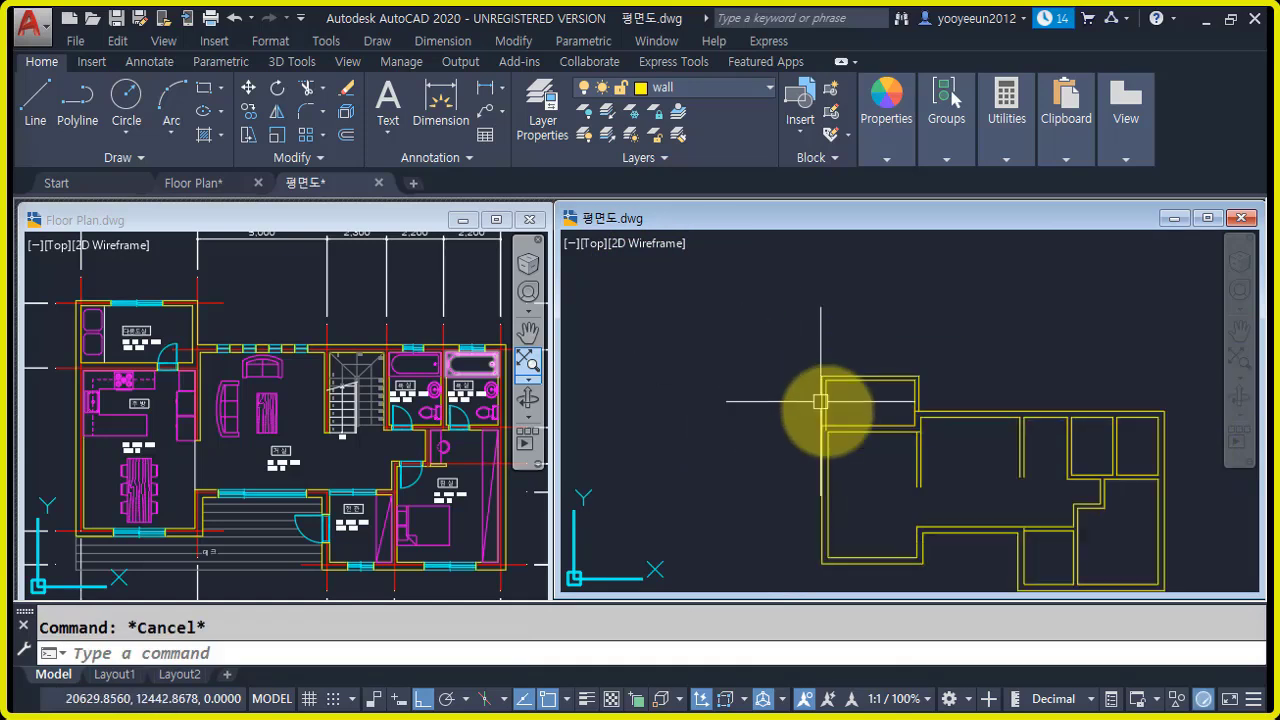
- Explode the multiline walls into separate lines
type("x")
key("Return")
left_click(963, 487)
left_click(691, 322)
key("Return")
scroll(771, 417, "up", 6)
scroll(869, 423, "down", 4)
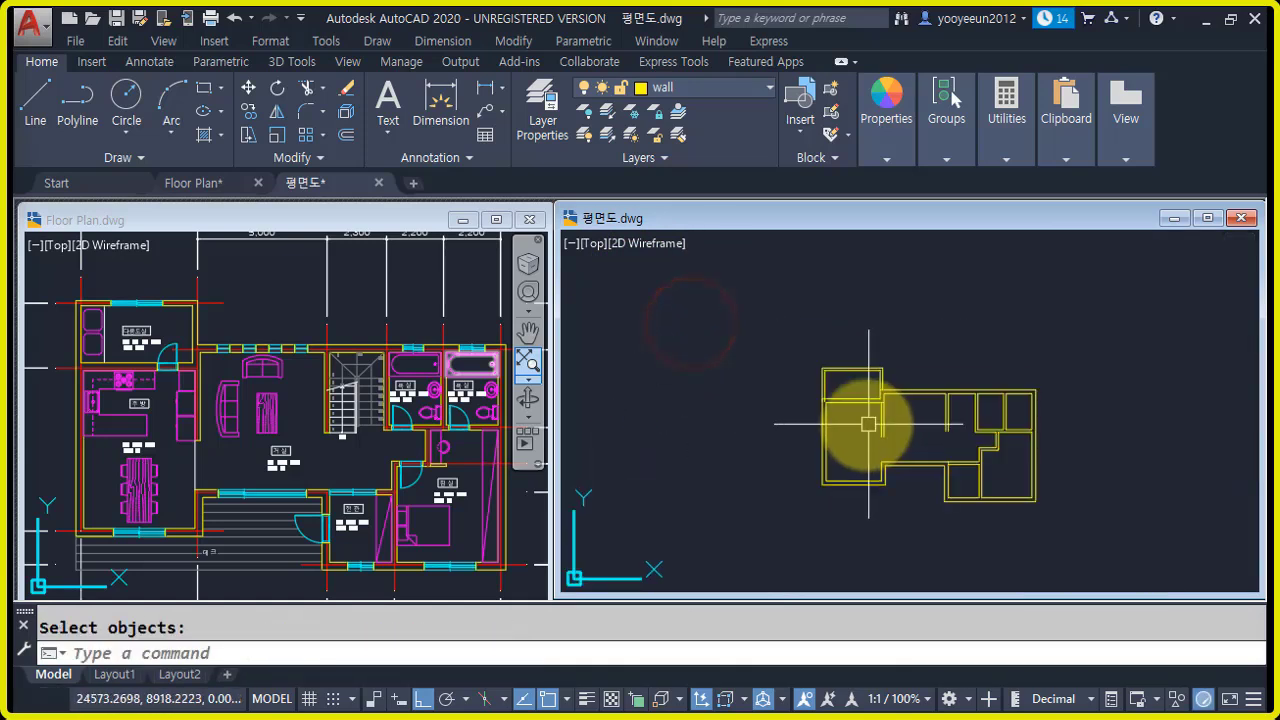
middle_click_drag(869, 423, 789, 380)
- Trim the wall lines where the upper-left room's lower wall meets the left outer wall, using all walls as cutting edges
type("tr")
key("Return")
left_click(995, 475)
left_click(677, 310)
key("Return")
scroll(749, 343, "up", 5)
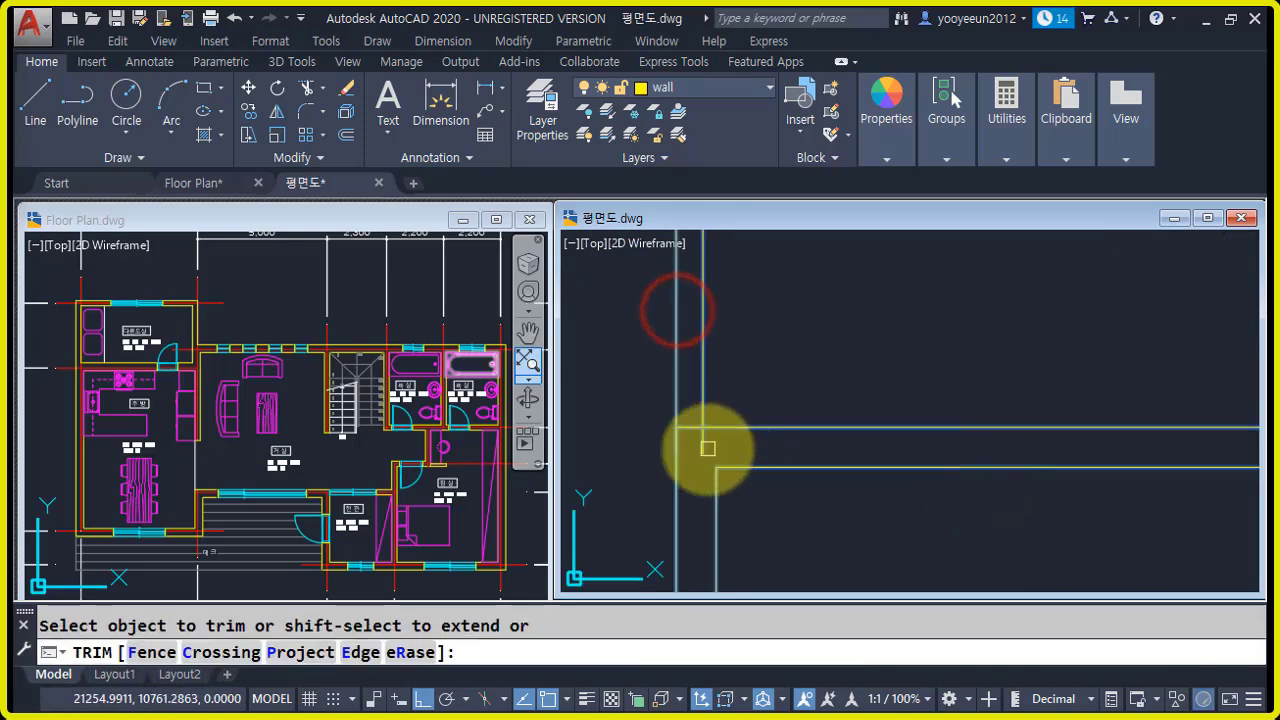
scroll(737, 410, "down", 5)
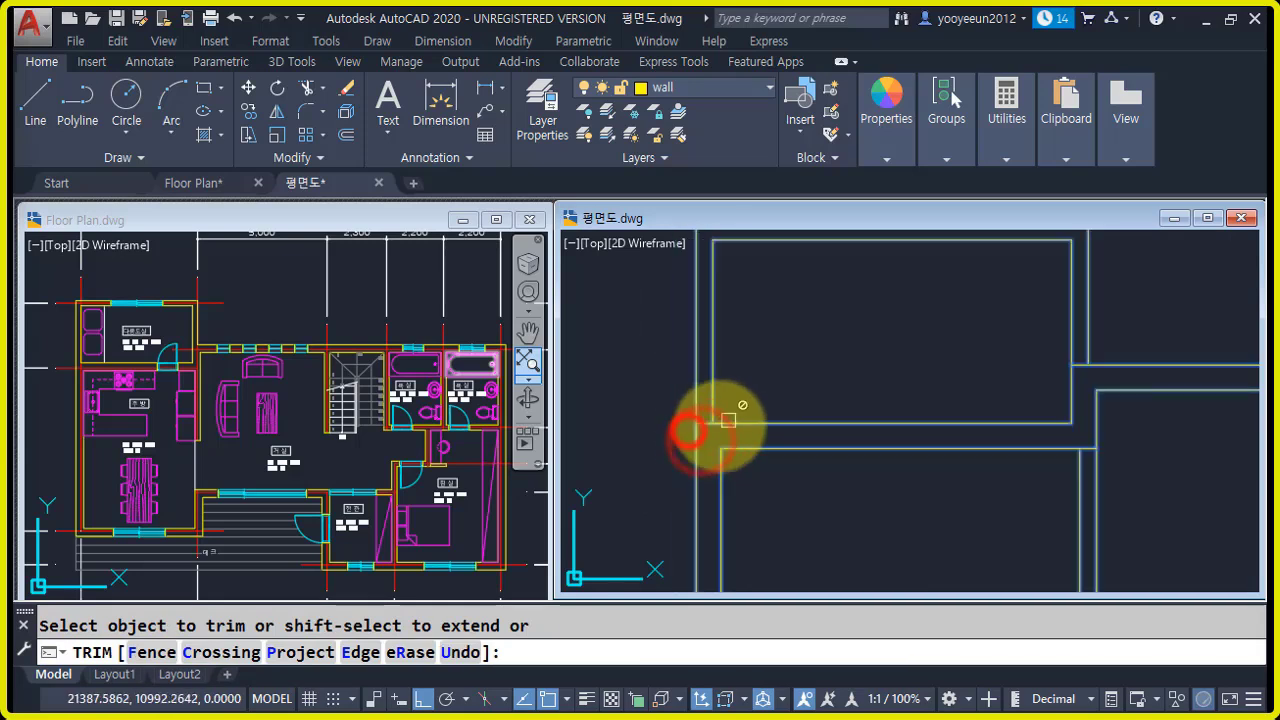
- Erase the leftover line pieces at the junction of the upper-left room's lower wall and the left outer wall
key("Return")
left_click(804, 421)
mouse_move(733, 434)
middle_mouse_down()
mouse_move(743, 445)
mouse_move(725, 408)
middle_mouse_up()
scroll(771, 464, "up", 4)
left_click(669, 389)
left_click(886, 563)
type("e")
key("space")
left_click(700, 392)
left_click(855, 529)
key("Escape")
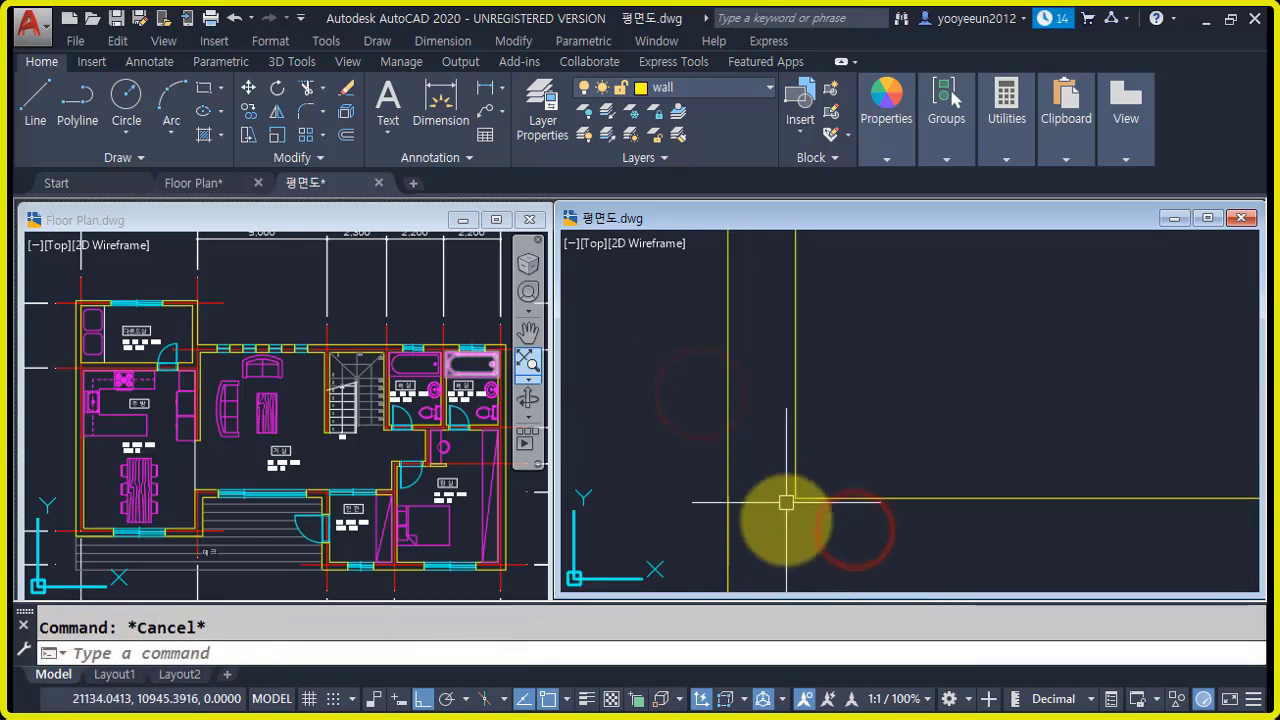
left_click(711, 458)
left_click(845, 500)
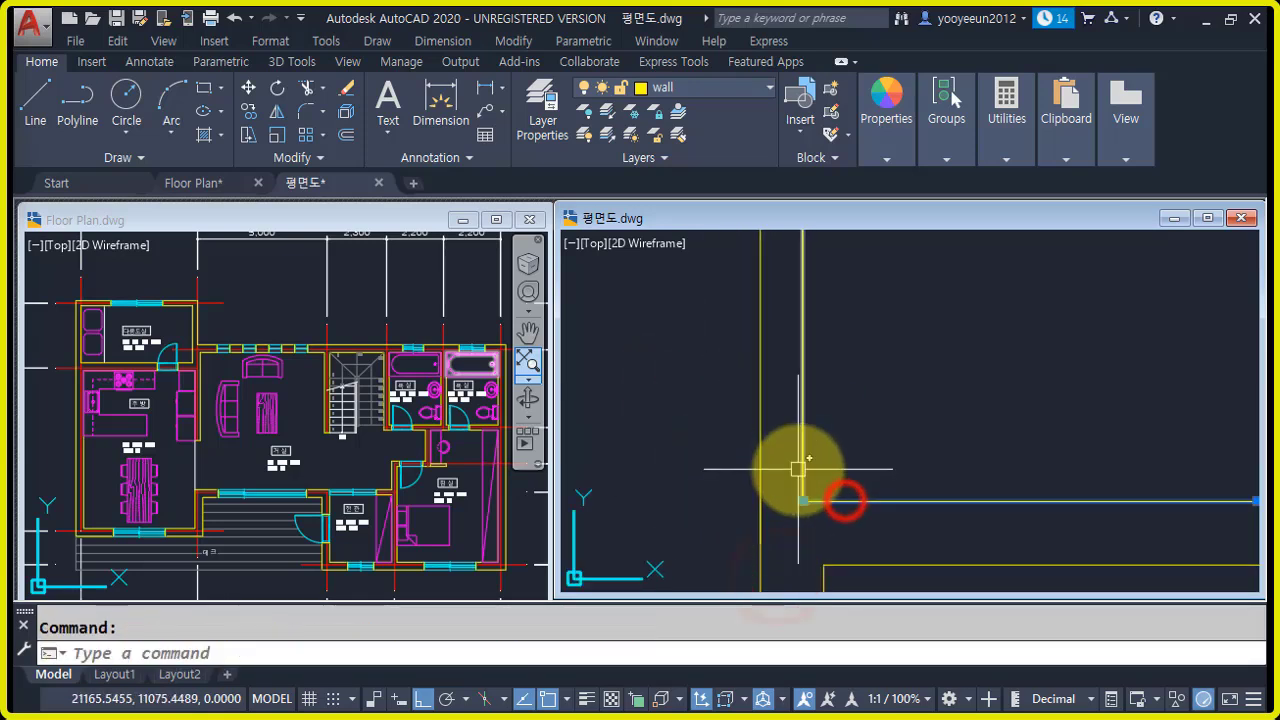
scroll(845, 567, "down", 3)
key("Escape")
scroll(871, 443, "down", 6)
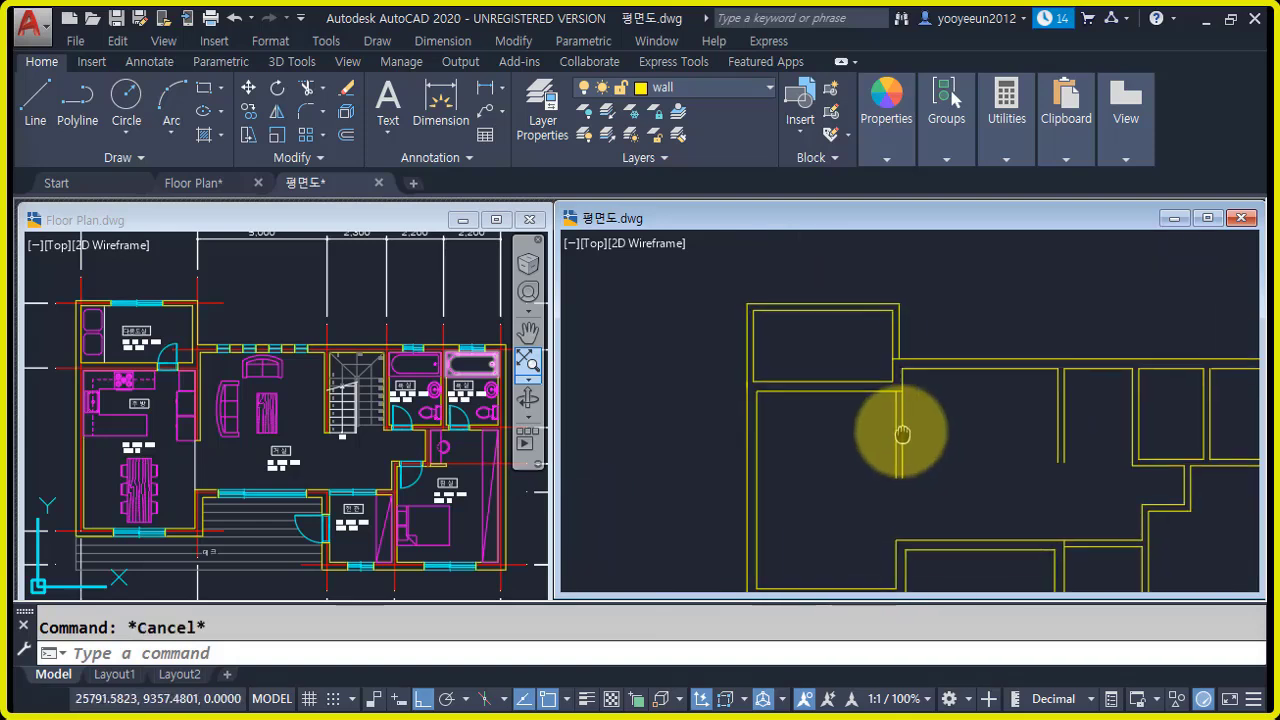
- Trim the overlapping lines where the small lower room's top wall meets the outer wall corner, using all walls as cutting edges
scroll(828, 411, "down", 5)
type("tr")
key("space")
left_click(1021, 497)
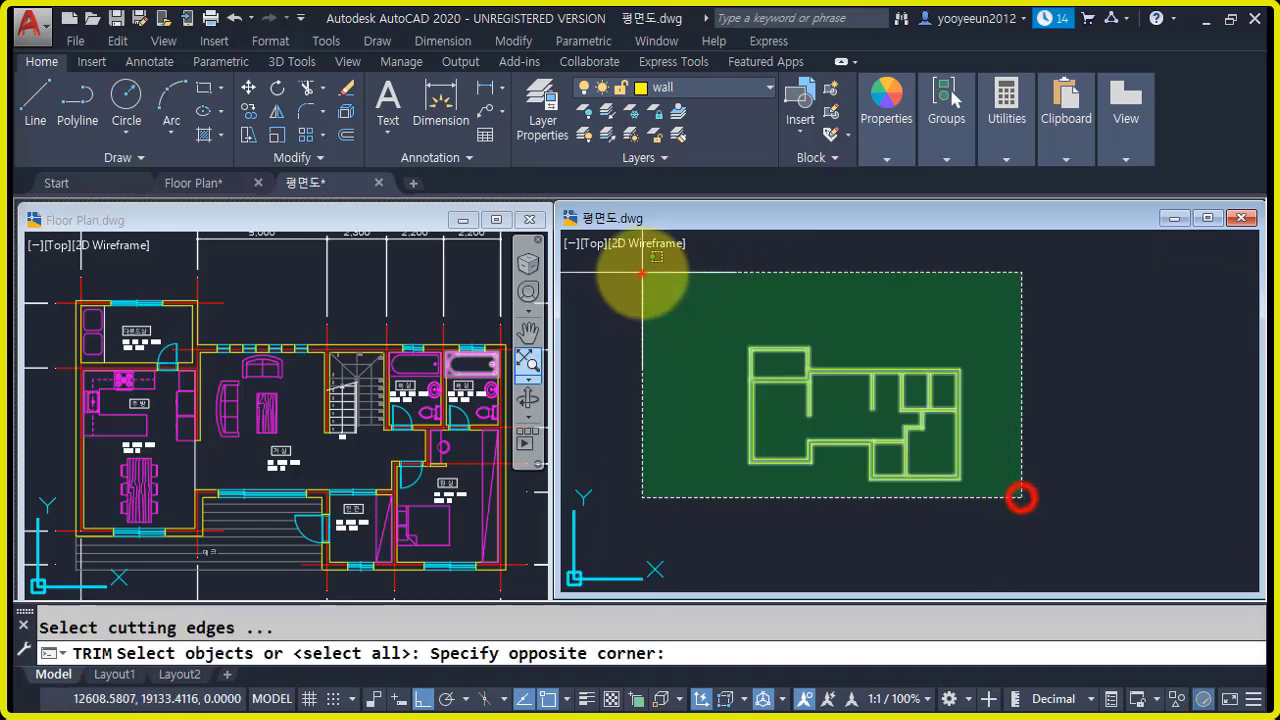
left_click(642, 273)
key("space")
scroll(770, 373, "up", 9)
scroll(943, 369, "up", 4)
scroll(916, 376, "down", 2)
middle_click_drag(908, 432, 860, 336)
scroll(877, 433, "up", 4)
scroll(895, 390, "down", 5)
left_click_drag(960, 445, 711, 443)
scroll(895, 390, "down", 5)
middle_click_drag(960, 445, 675, 441)
scroll(1000, 405, "down", 4)
middle_click_drag(1086, 464, 951, 331)
scroll(882, 418, "up", 8)
left_click(868, 342)
left_click(836, 332)
scroll(1016, 402, "down", 6)
middle_click_drag(1059, 452, 1152, 481)
scroll(1003, 463, "down", 2)
middle_click_drag(1003, 463, 868, 514)
key("Return")
- Draw short lines closing the open lower ends of the kitchen's right wall and the stairwell's left wall
scroll(793, 417, "up", 4)
type("l")
key("Return")
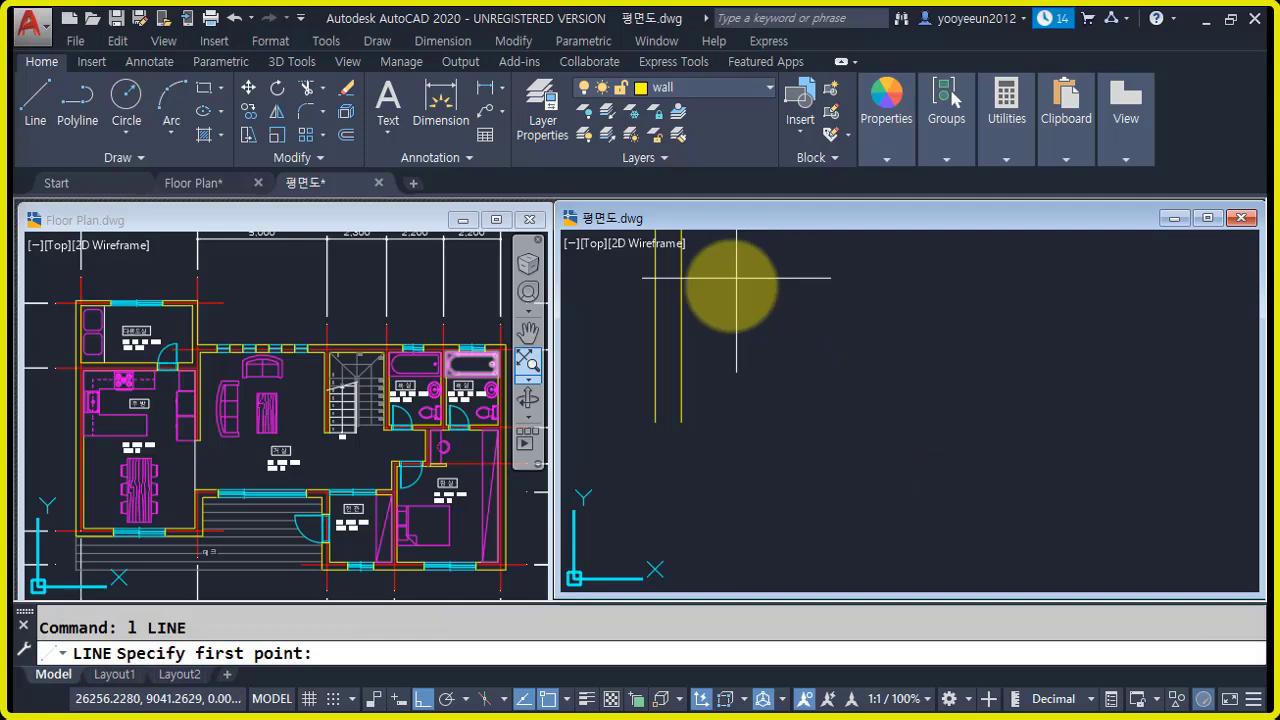
left_click(656, 419)
left_click(681, 420)
scroll(750, 404, "down", 3)
key("Return")
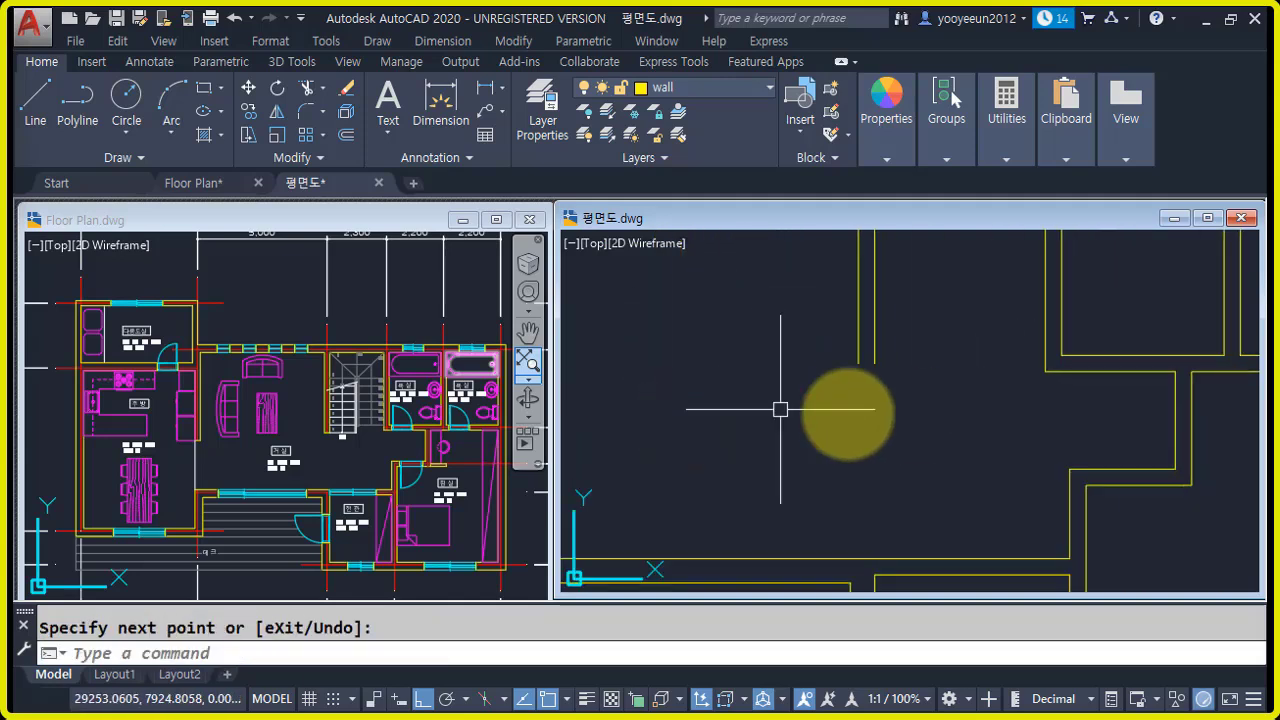
left_click(857, 367)
key("Return")
scroll(955, 389, "down", 4)
middle_click_drag(948, 428, 934, 452)
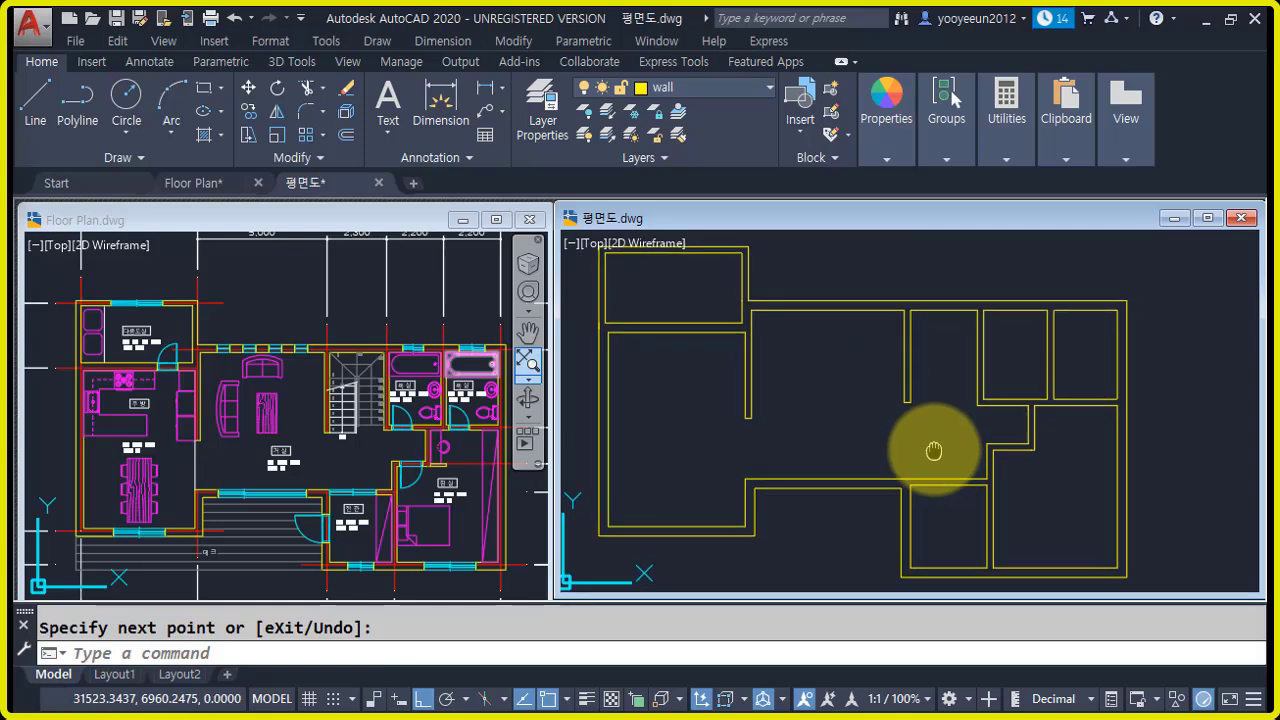
- Close the gap in the left outer wall by stretching the lower line's upper end to the upper line's end
left_click(597, 386)
scroll(595, 288, "up", 4)
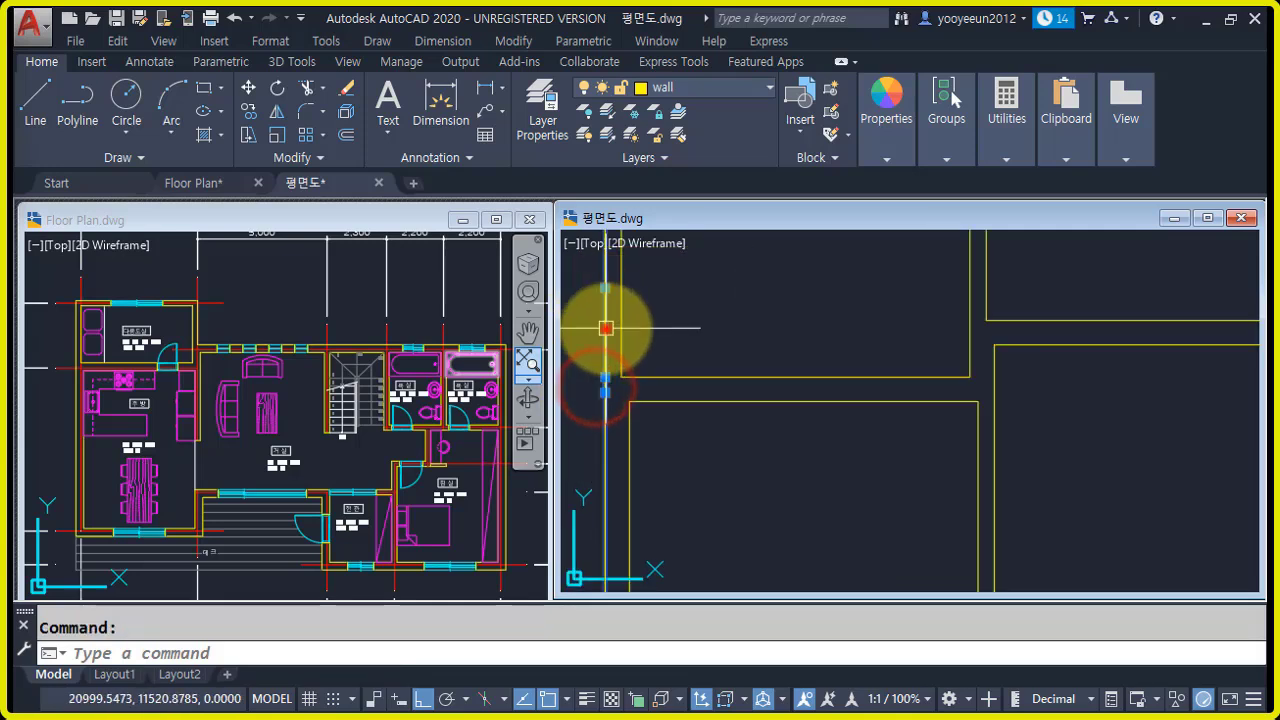
left_click(606, 328)
scroll(604, 394, "up", 5)
middle_click_drag(646, 395, 654, 429)
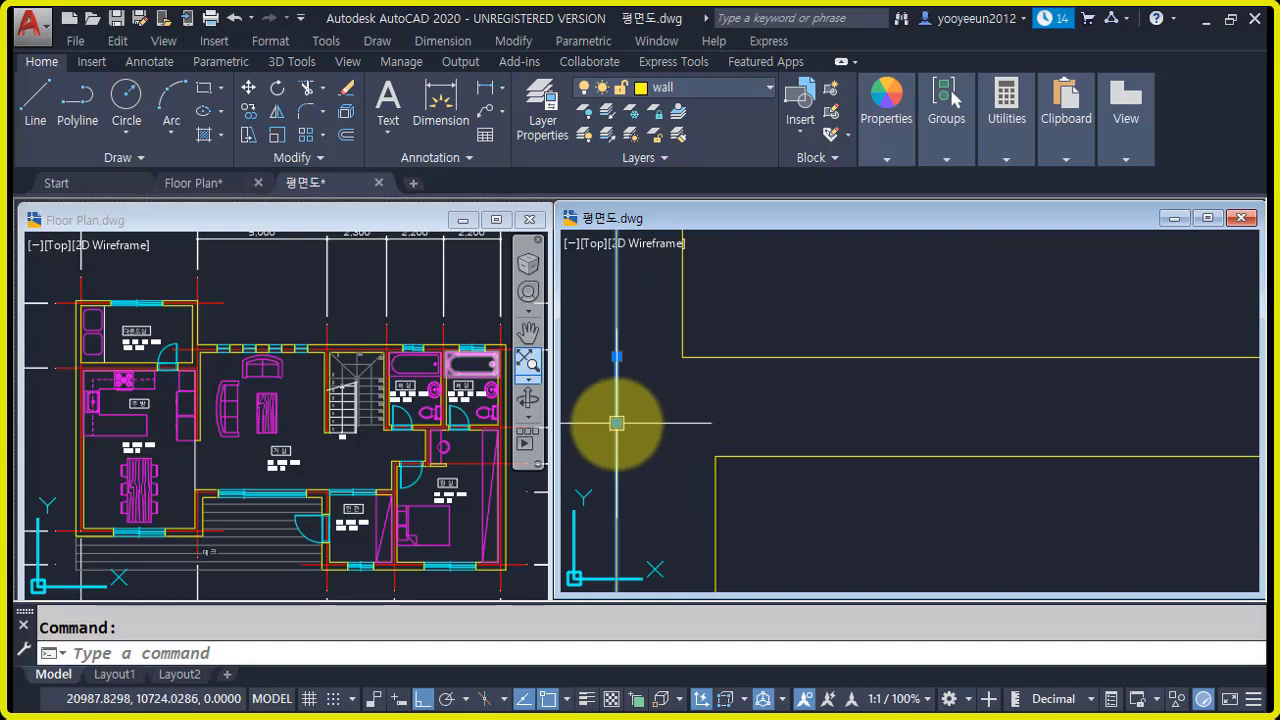
left_click(616, 423)
left_click(616, 356)
key("Escape")
scroll(920, 429, "down", 6)
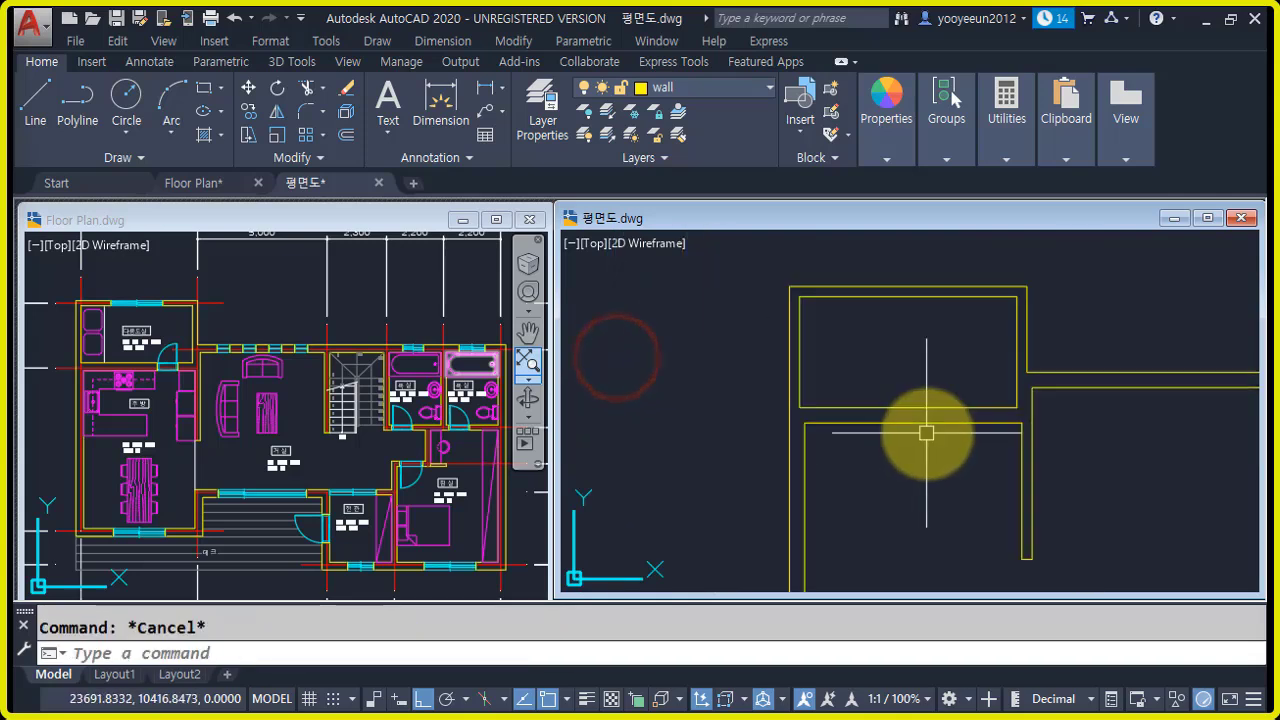
- Examine the short partition below the bedroom desk in Floor Plan.dwg and the matching bedroom corner in 평면도.dwg
middle_click_drag(951, 457, 800, 423)
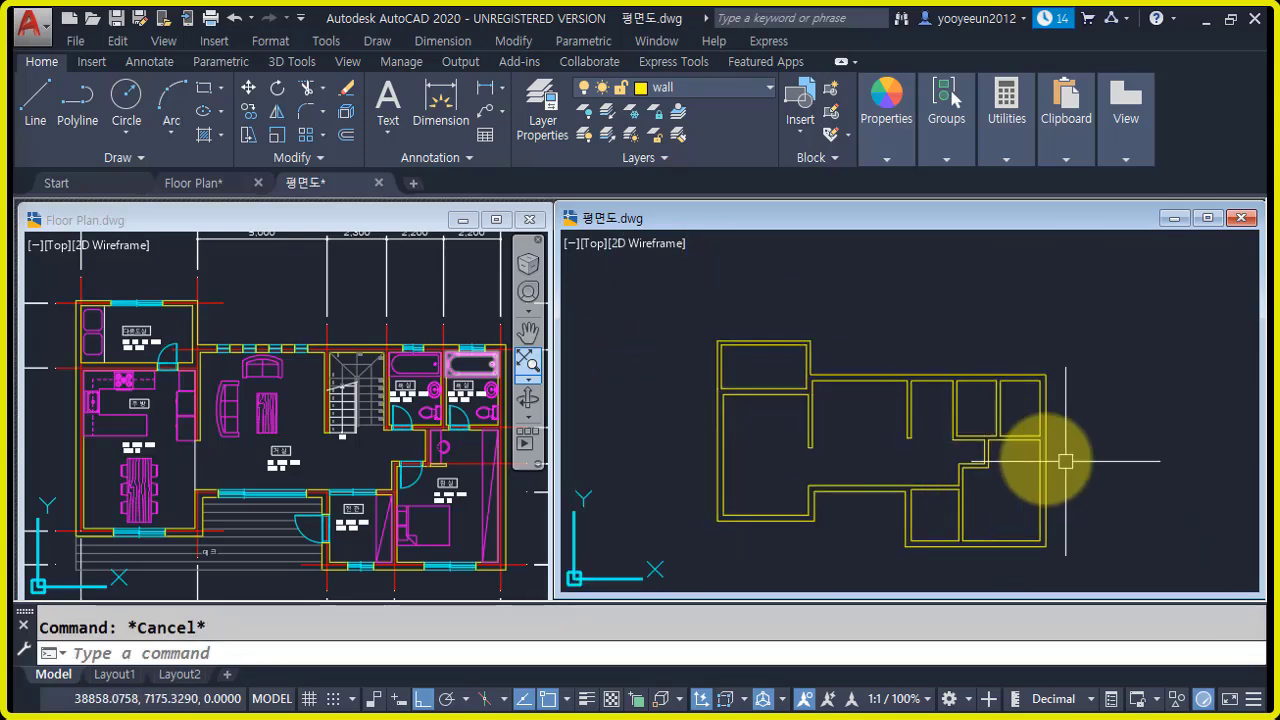
type("z")
key("Return")
left_click(653, 300)
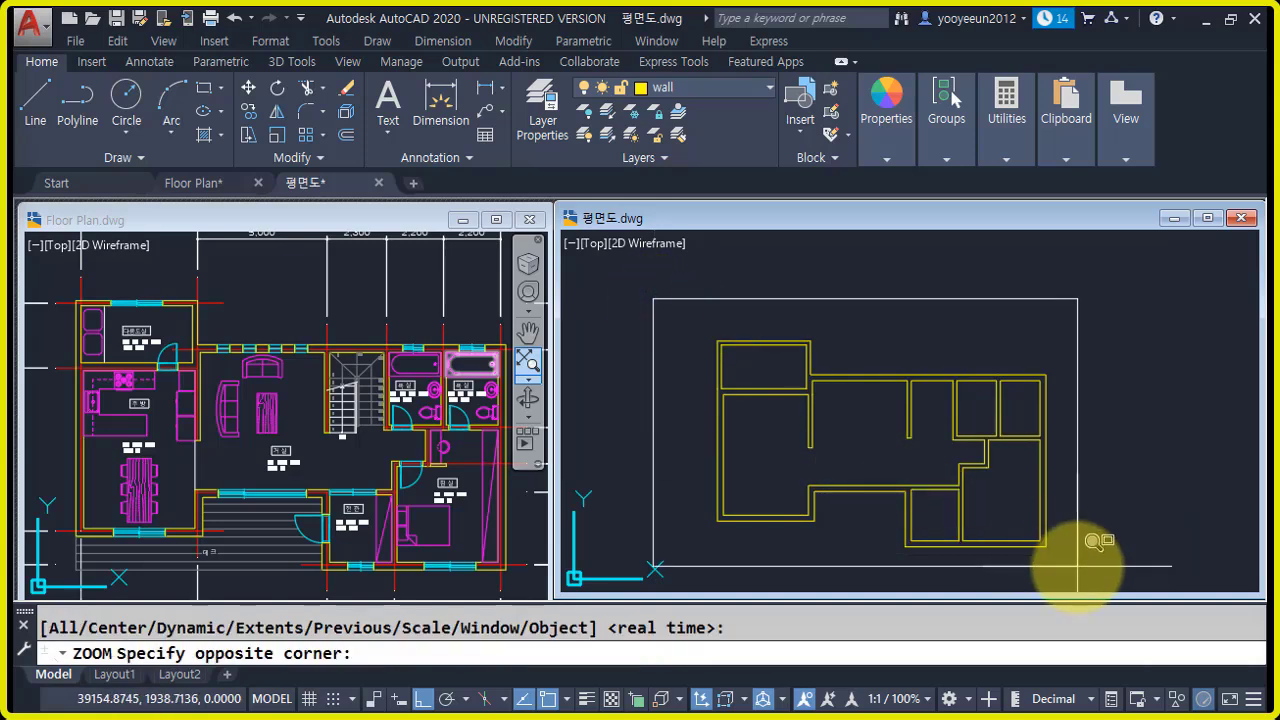
left_click(1077, 567)
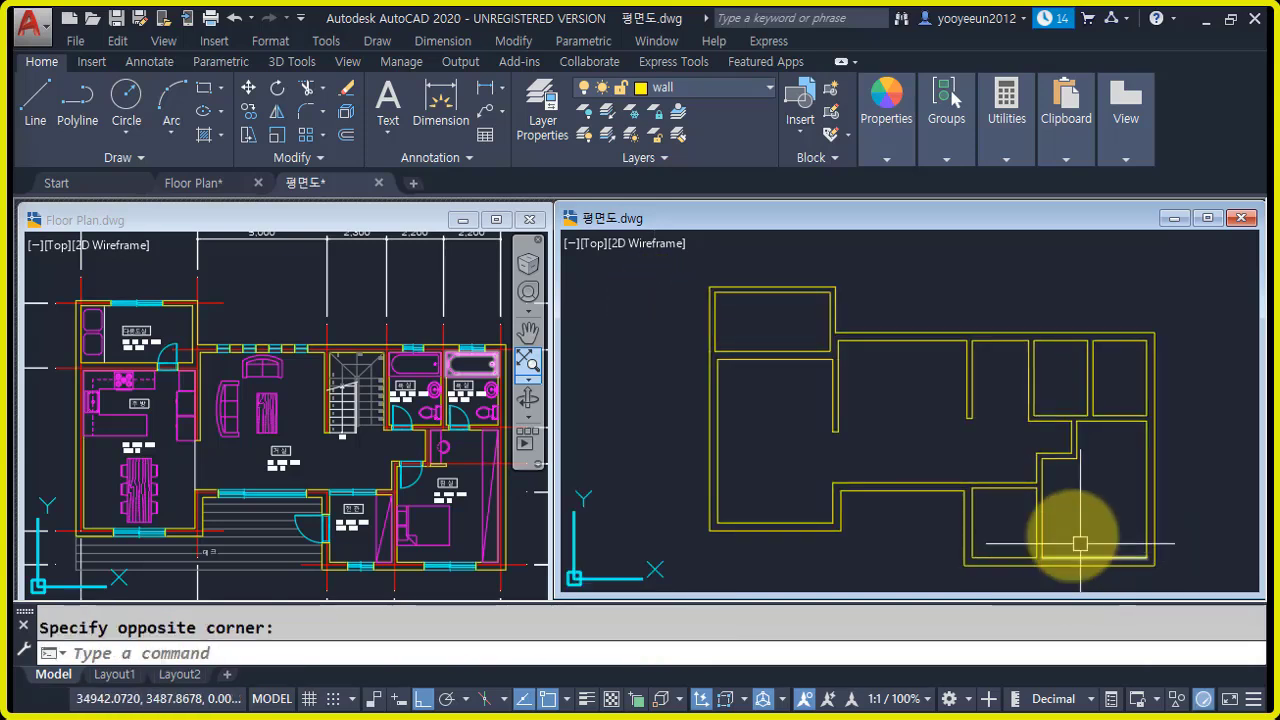
scroll(457, 486, "up", 6)
middle_click_drag(466, 471, 457, 503)
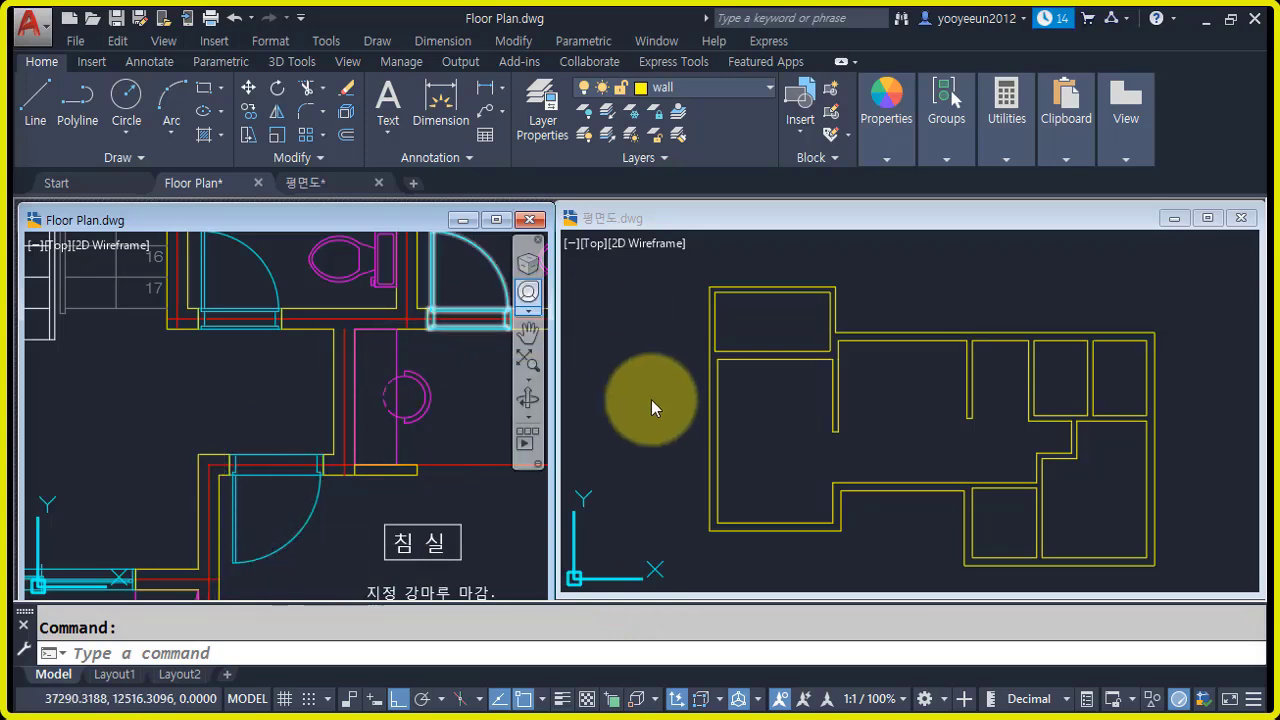
left_click(1143, 500)
scroll(1071, 457, "up", 5)
middle_click_drag(1129, 443, 700, 457)
scroll(790, 478, "down", 2)
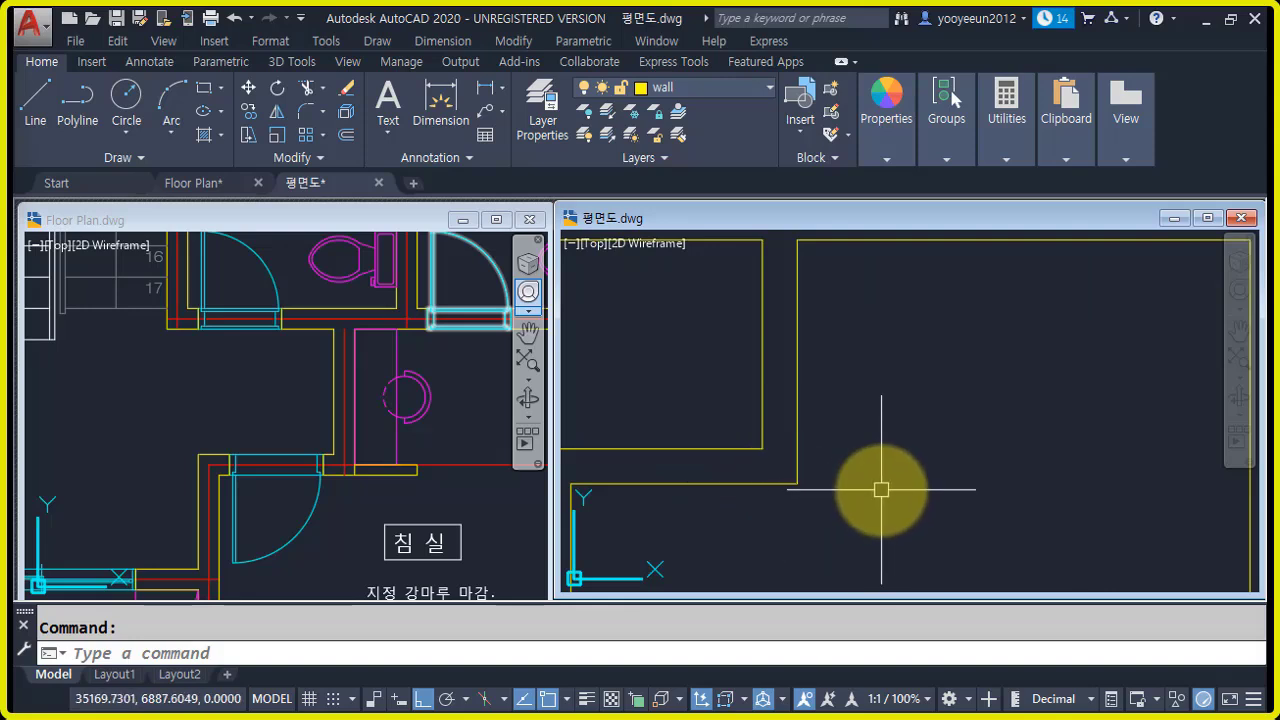
left_click(451, 443)
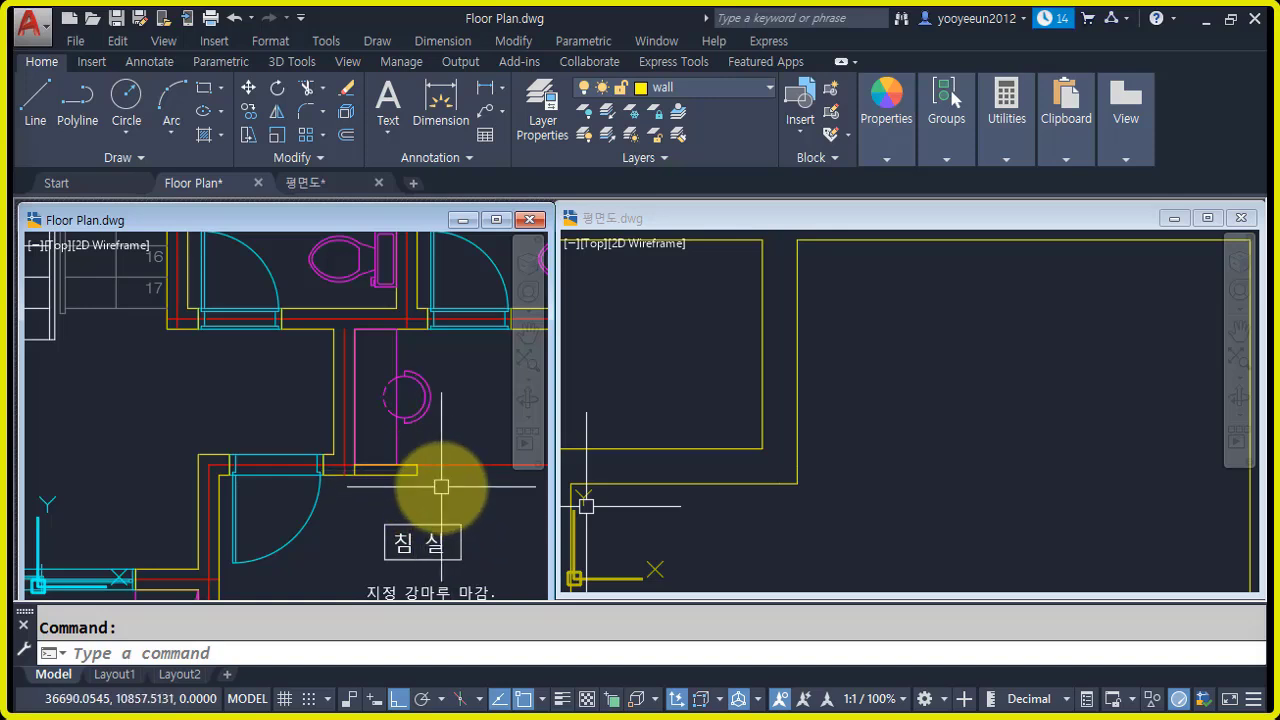
left_click(872, 434)
middle_click_drag(885, 488, 838, 494)
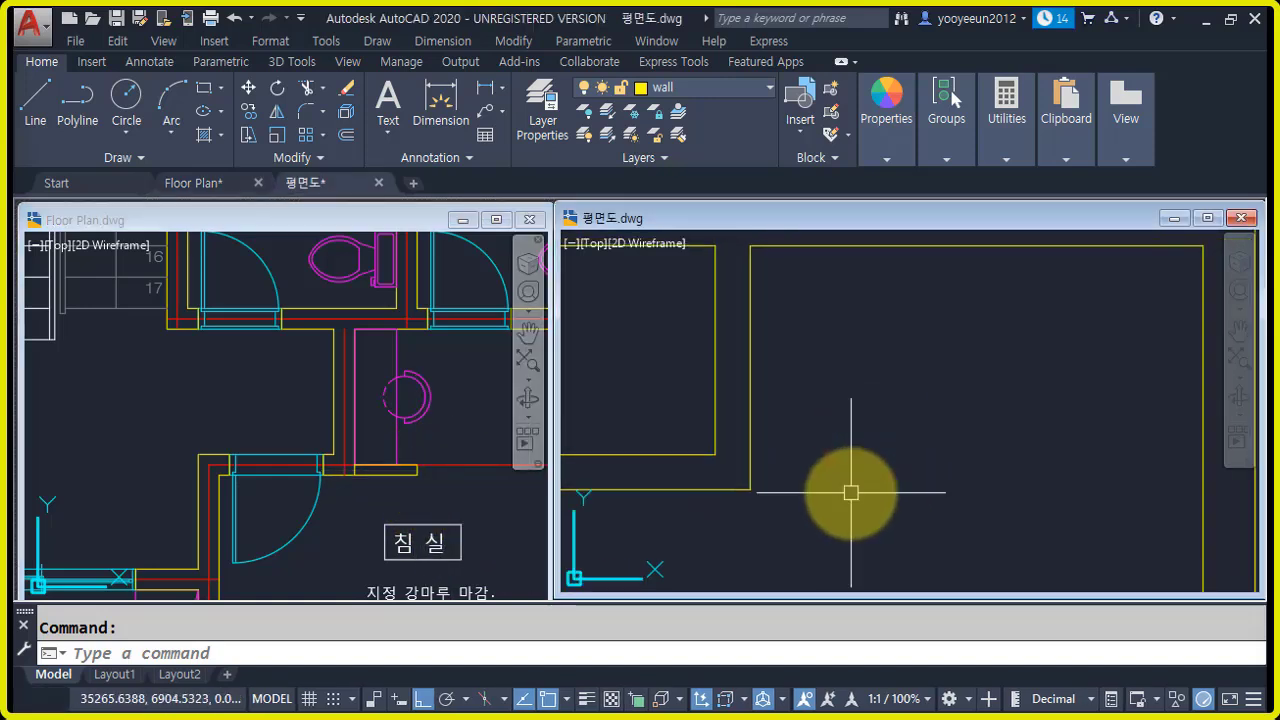
- Offset the vertical wall line at the bedroom's stepped corner by 600 into the bedroom
type("o")
key("Return")
key("Return")
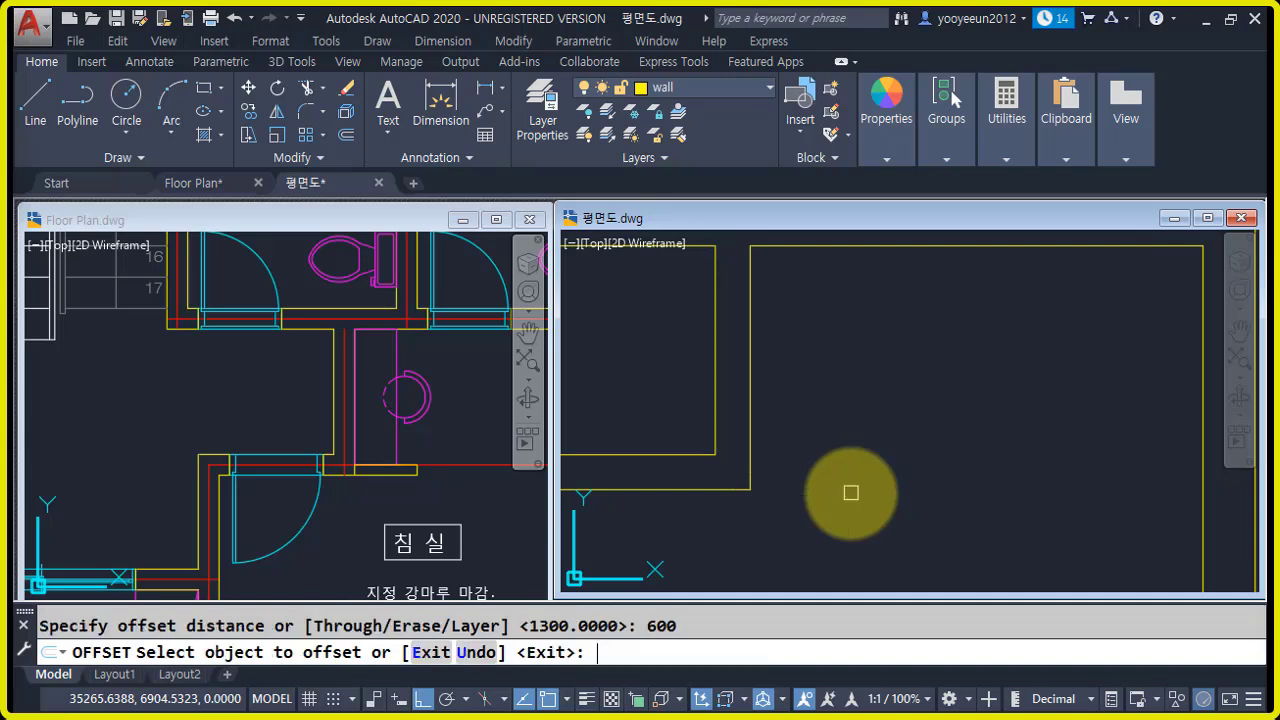
left_click(750, 440)
left_click(867, 440)
key("Return")
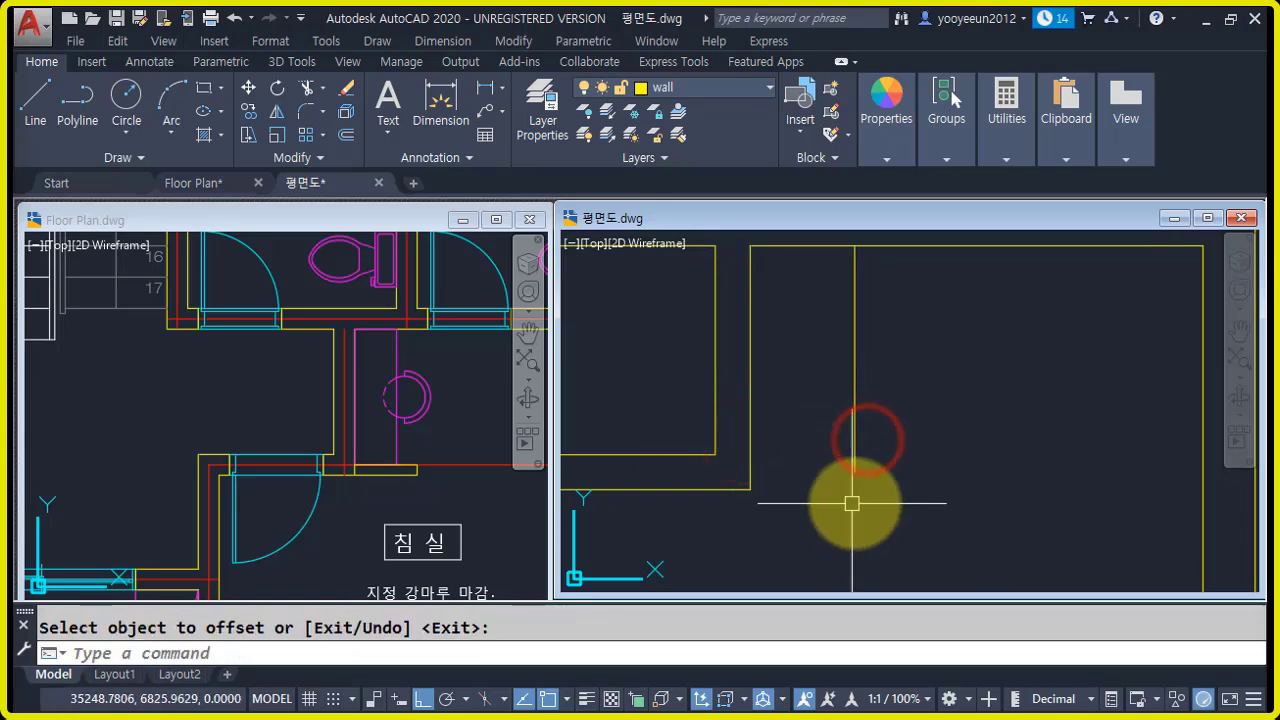
- Fillet the stepped corner's lower horizontal wall line with the offset vertical line to form a sharp corner
type("f")
key("Return")
left_click(731, 488)
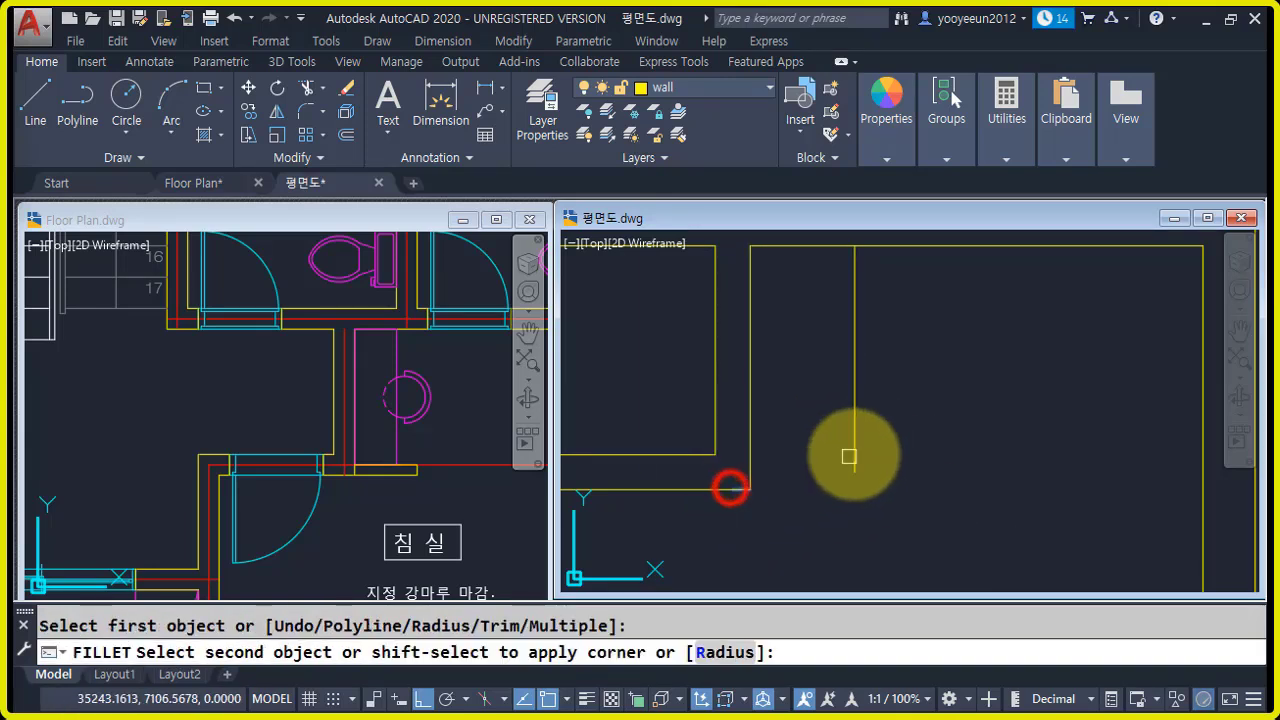
left_click(855, 453)
- Offset the extended horizontal wall line upward by 100 to give the short partition its thickness
type("o")
key("Return")
type("10")
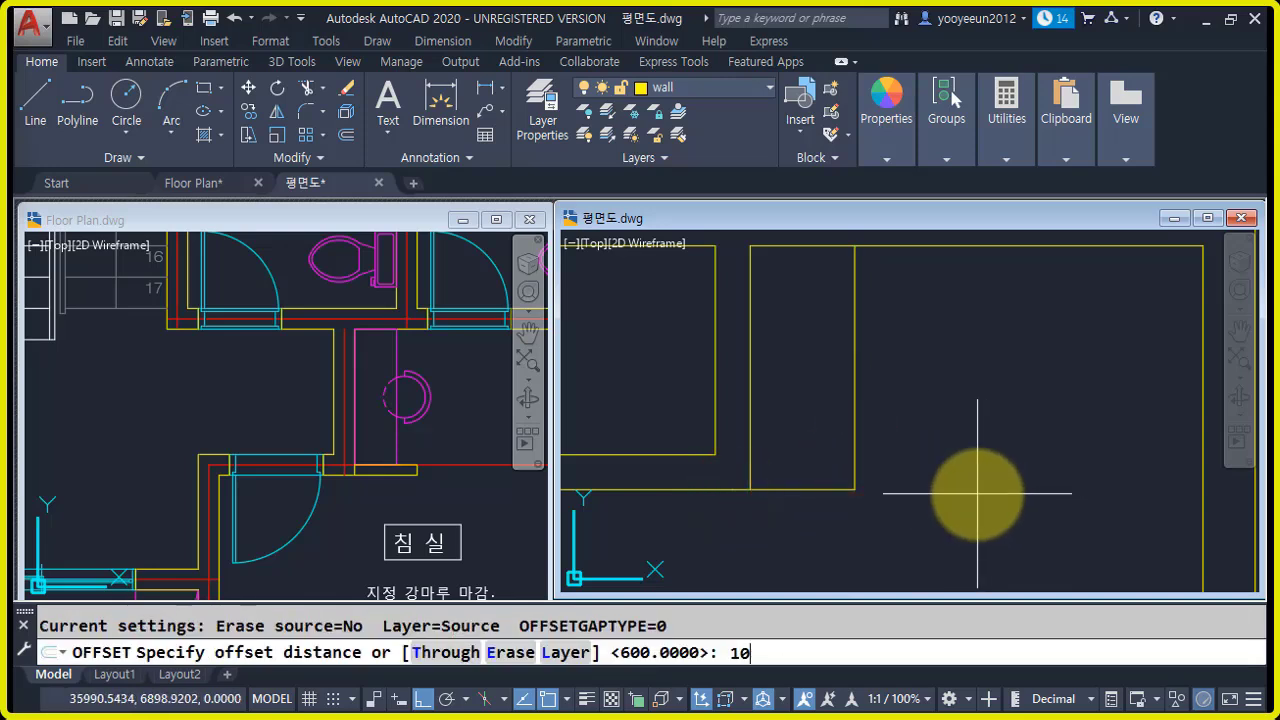
key("Return")
left_click(790, 488)
left_click(807, 437)
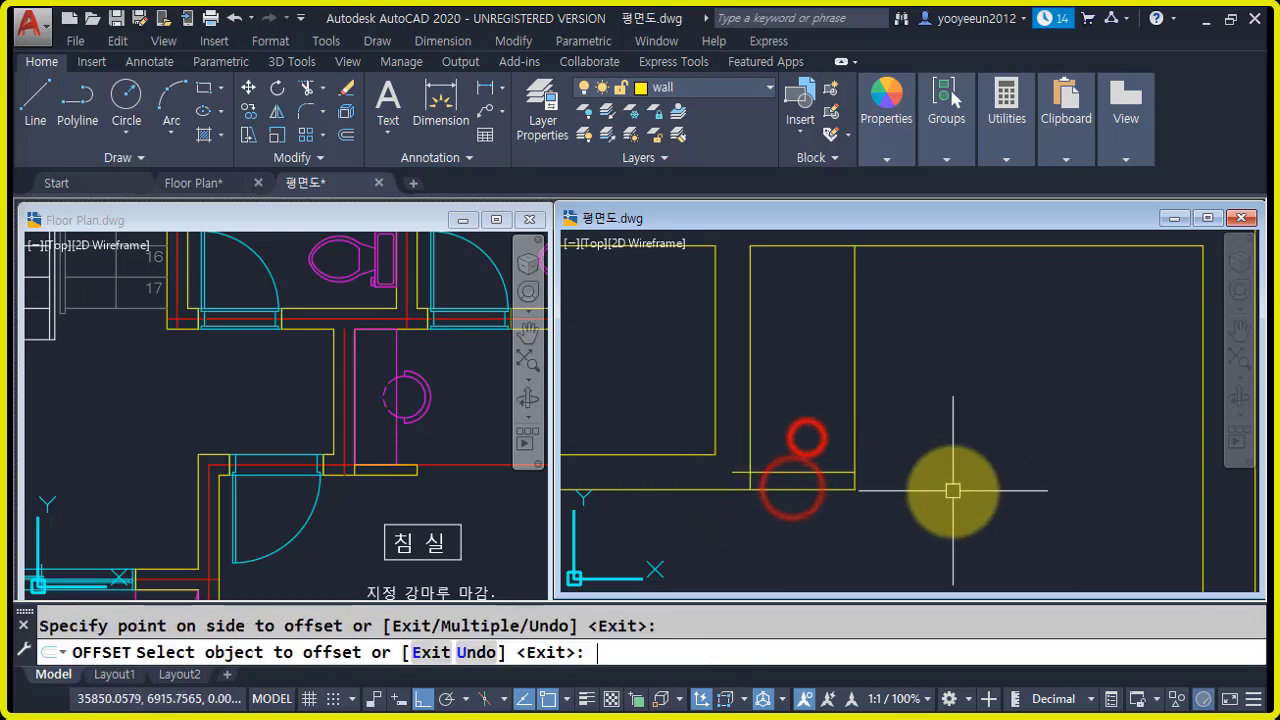
key("Return")
- Fillet the short partition's upper line with its end line and with the bedroom's vertical wall line to form sharp corners
scroll(850, 488, "up", 3)
type("f")
key("Return")
left_click(826, 443)
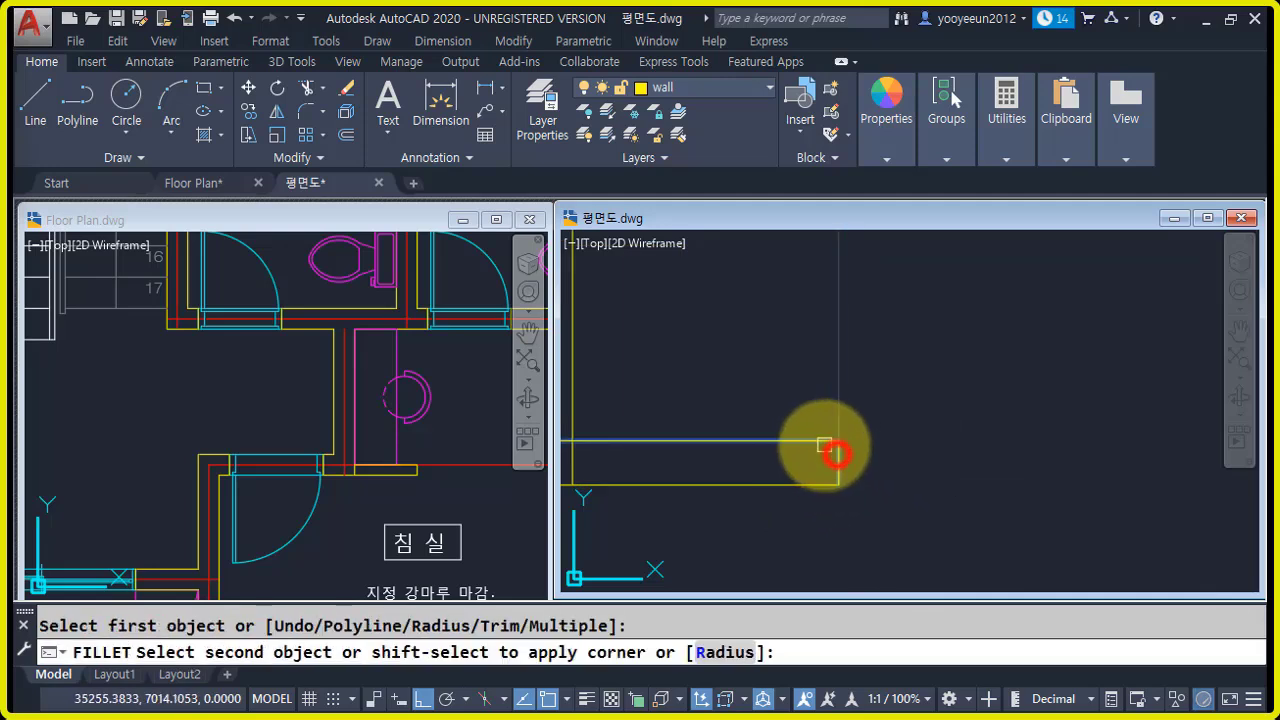
scroll(772, 471, "down", 2)
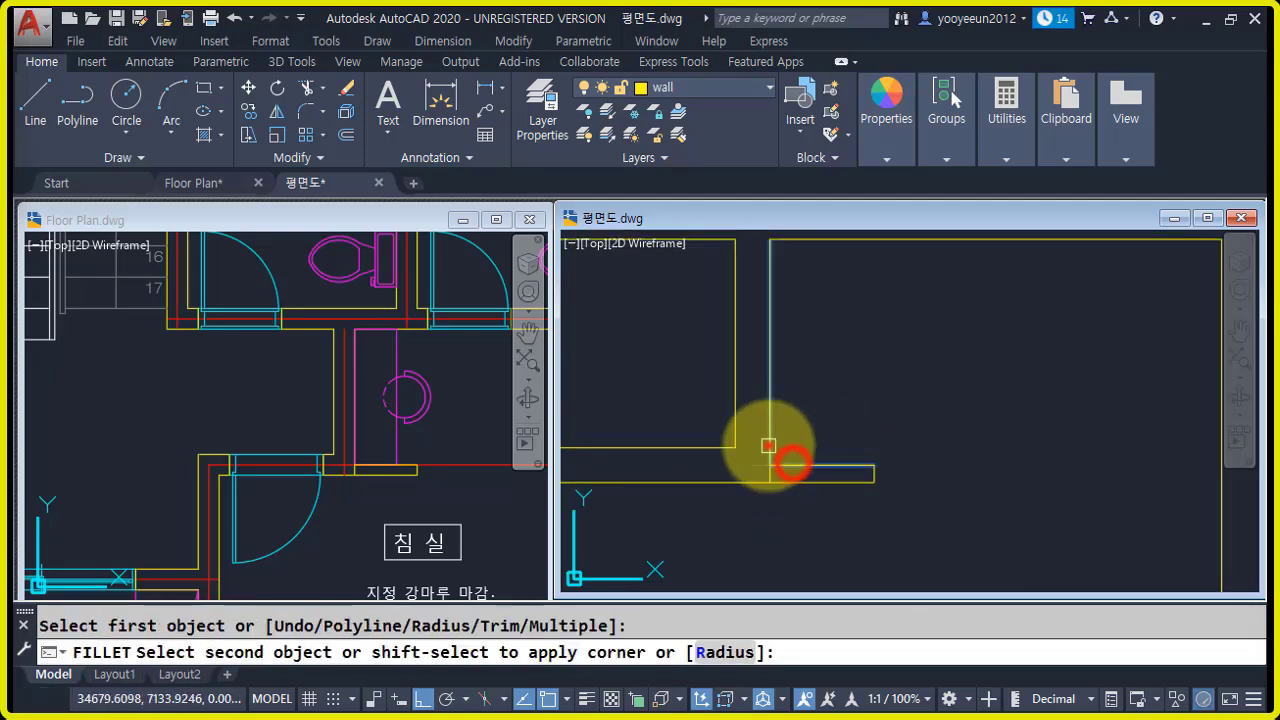
left_click(769, 446)
- Trim the overlapping wall lines where the short partition meets the bedroom's stepped corner
scroll(867, 462, "down", 2)
scroll(830, 478, "up", 2)
middle_click_drag(823, 477, 820, 485)
type("tr")
key("Return")
left_click(889, 526)
left_click(758, 417)
key("Return")
left_click(790, 457)
left_click(776, 455)
left_click(803, 457)
key("Escape")
key("Escape")
- Trim the vertical wall line again at the short partition's base and erase the leftover segment inside the wall
type("tr")
key("Return")
left_click(890, 537)
left_click(633, 339)
key("Return")
scroll(806, 451, "up", 4)
left_click(802, 459)
left_click(702, 441)
key("Return")
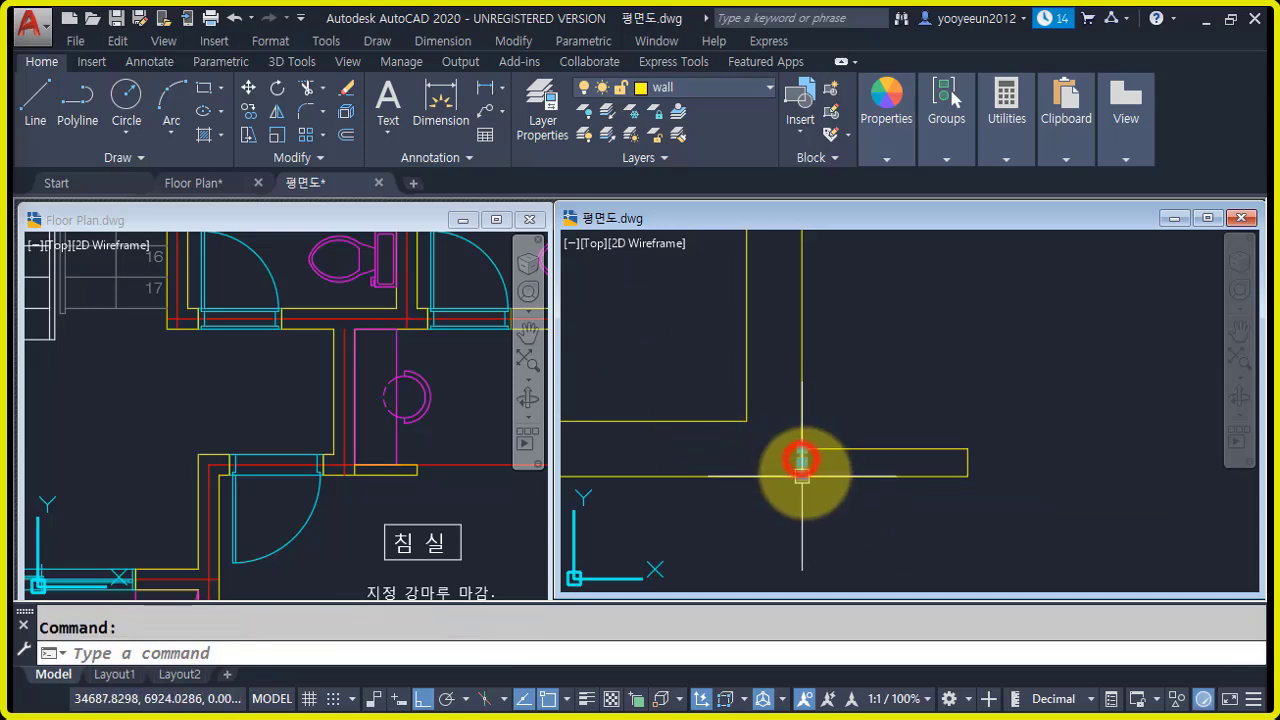
scroll(803, 462, "up", 2)
left_click(798, 460)
type("e")
key("Return")
scroll(855, 467, "down", 2)
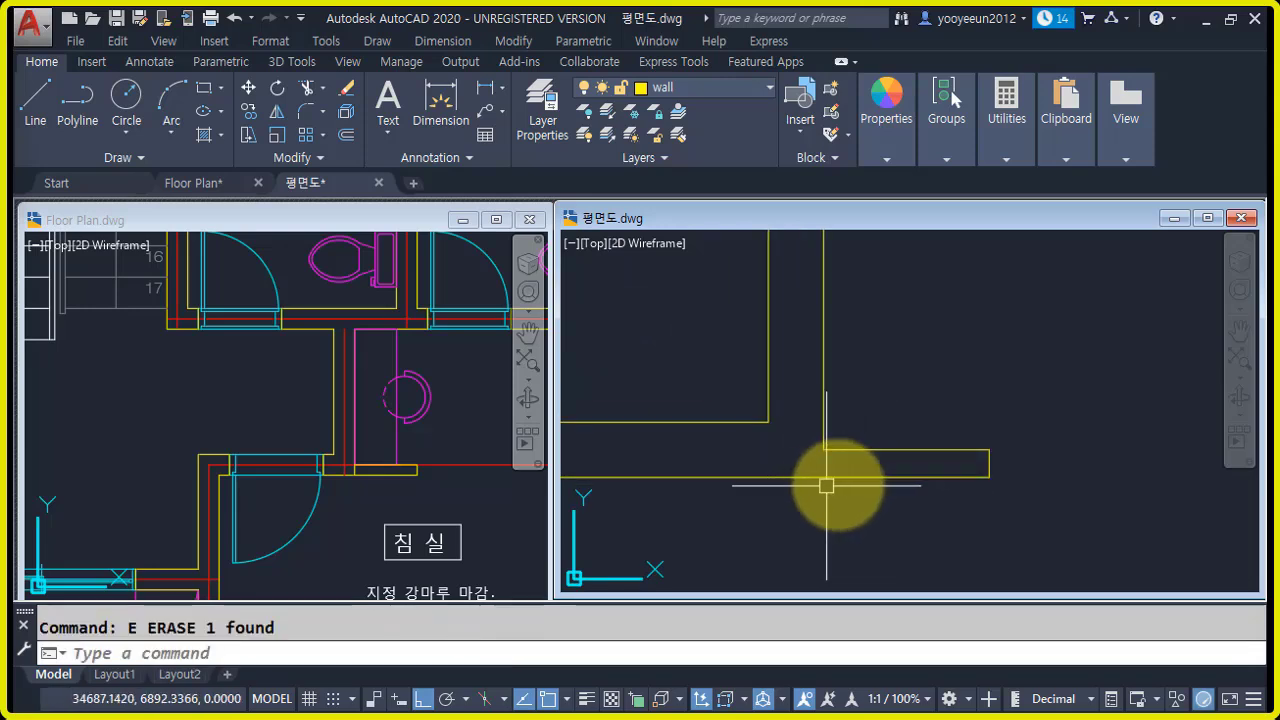
- Zoom 평면도.dwg to its extents and save the drawing
key("Escape")
scroll(966, 500, "down", 5)
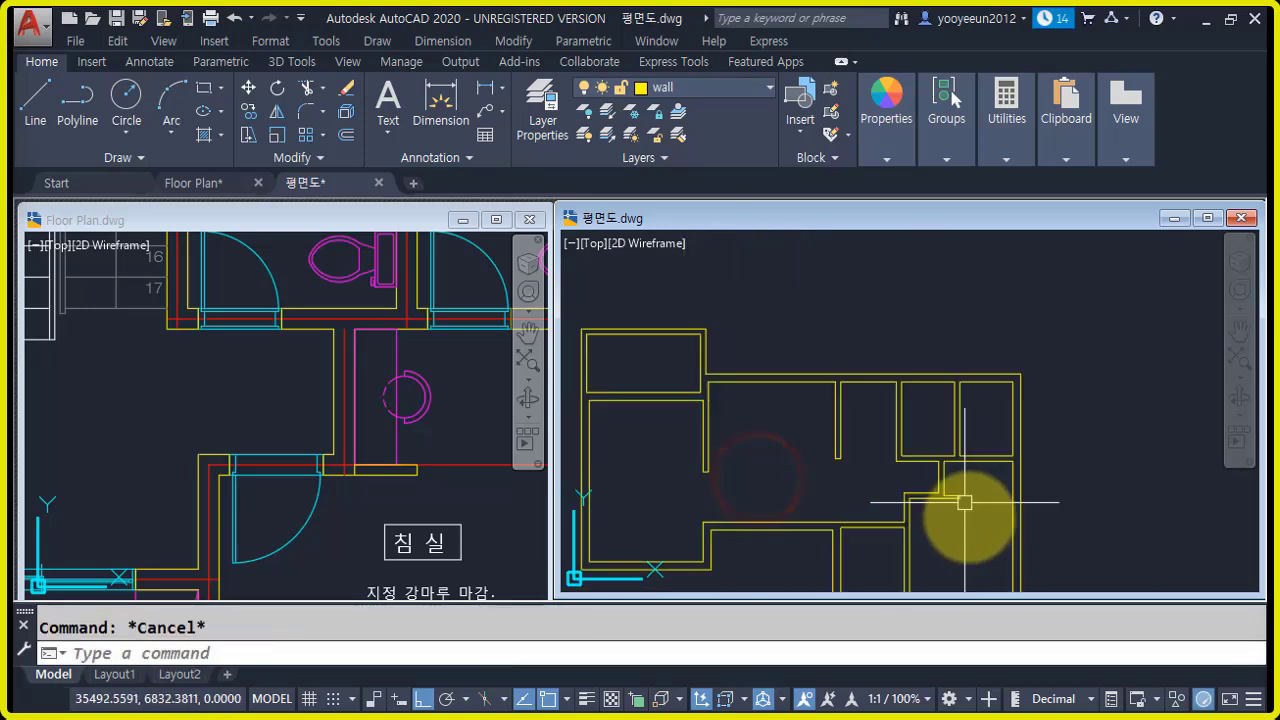
middle_click_drag(989, 535, 987, 525)
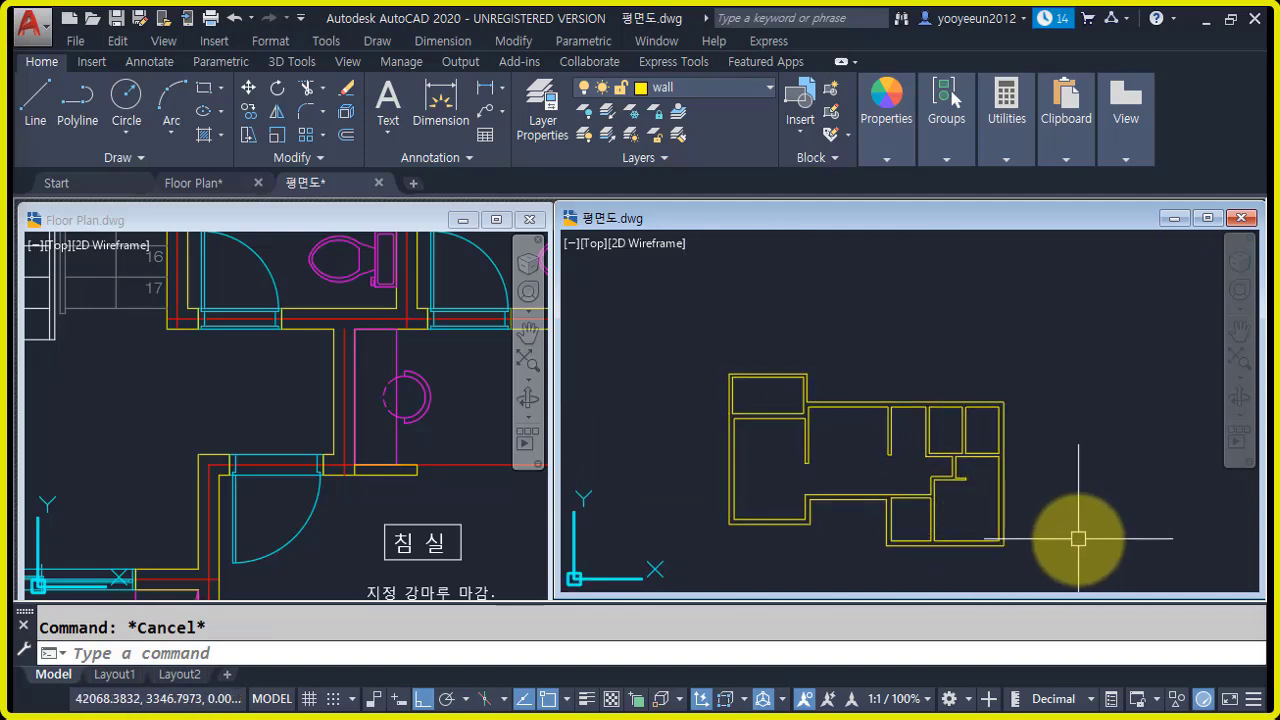
type("z")
key("Return")
type("e")
key("Return")
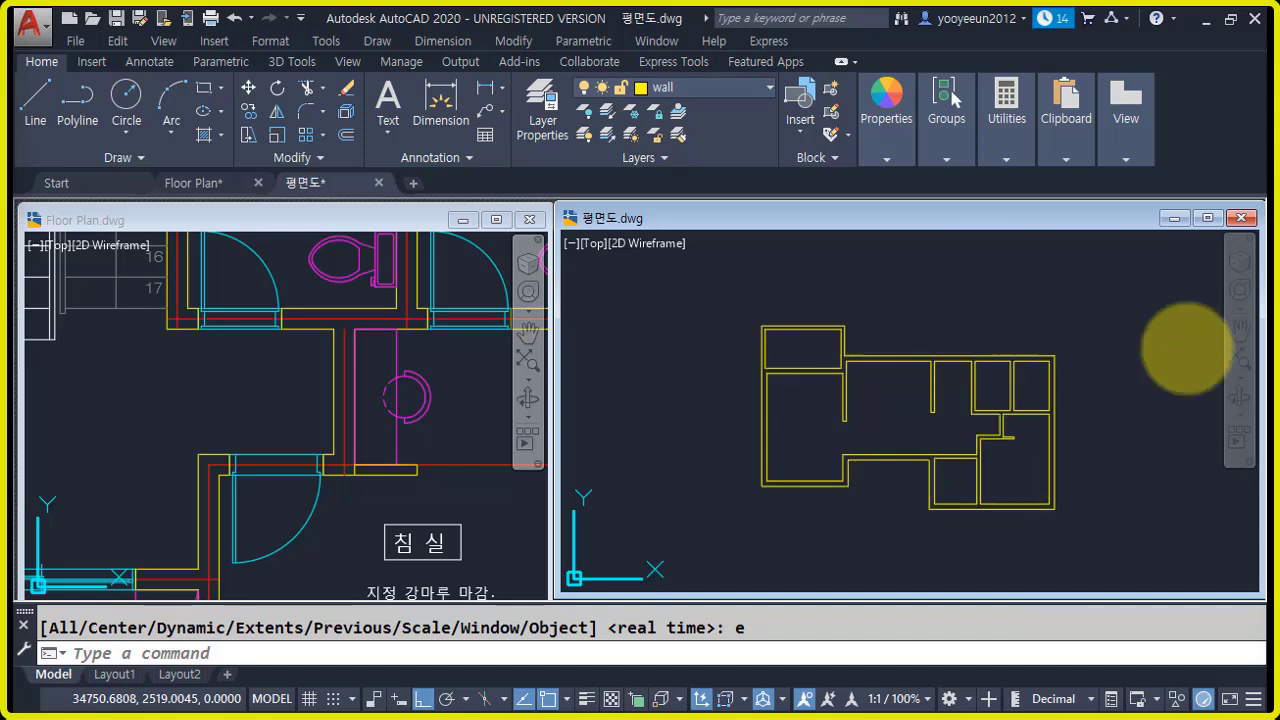
key("ctrl+s")
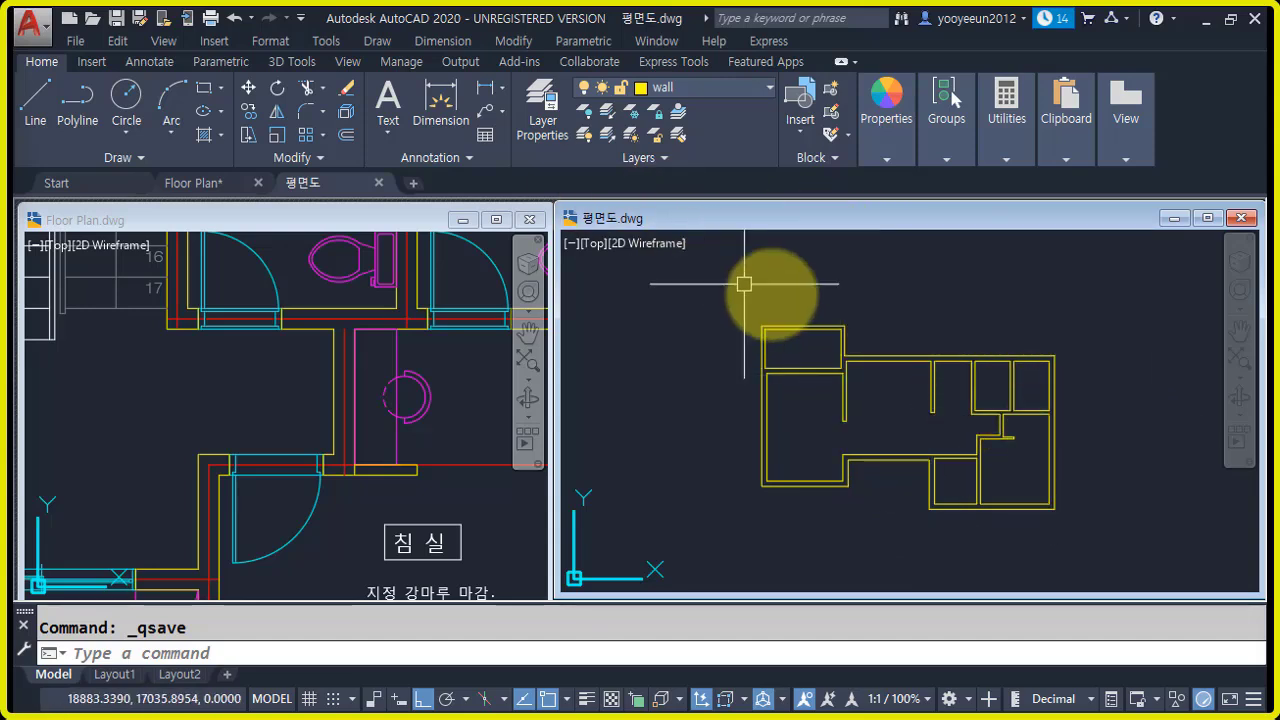
- Turn on the center and dim layers in 평면도.dwg
left_click(722, 96)
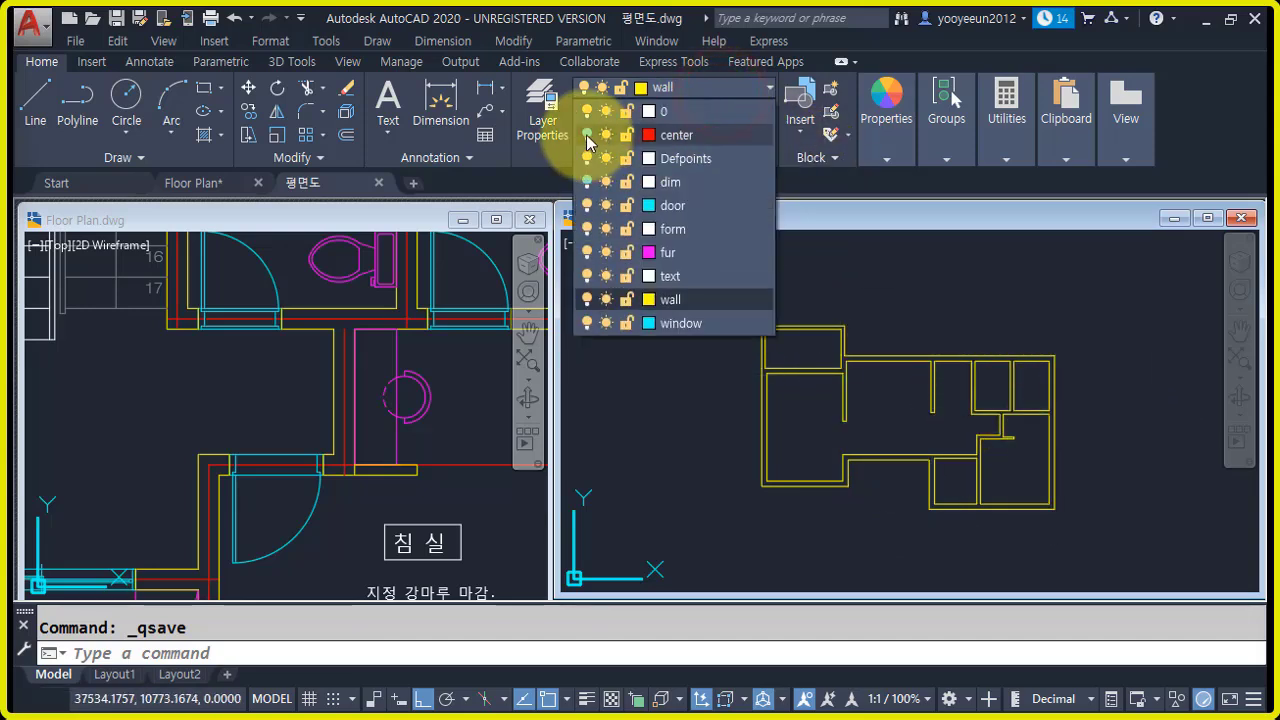
left_click(587, 134)
left_click(587, 181)
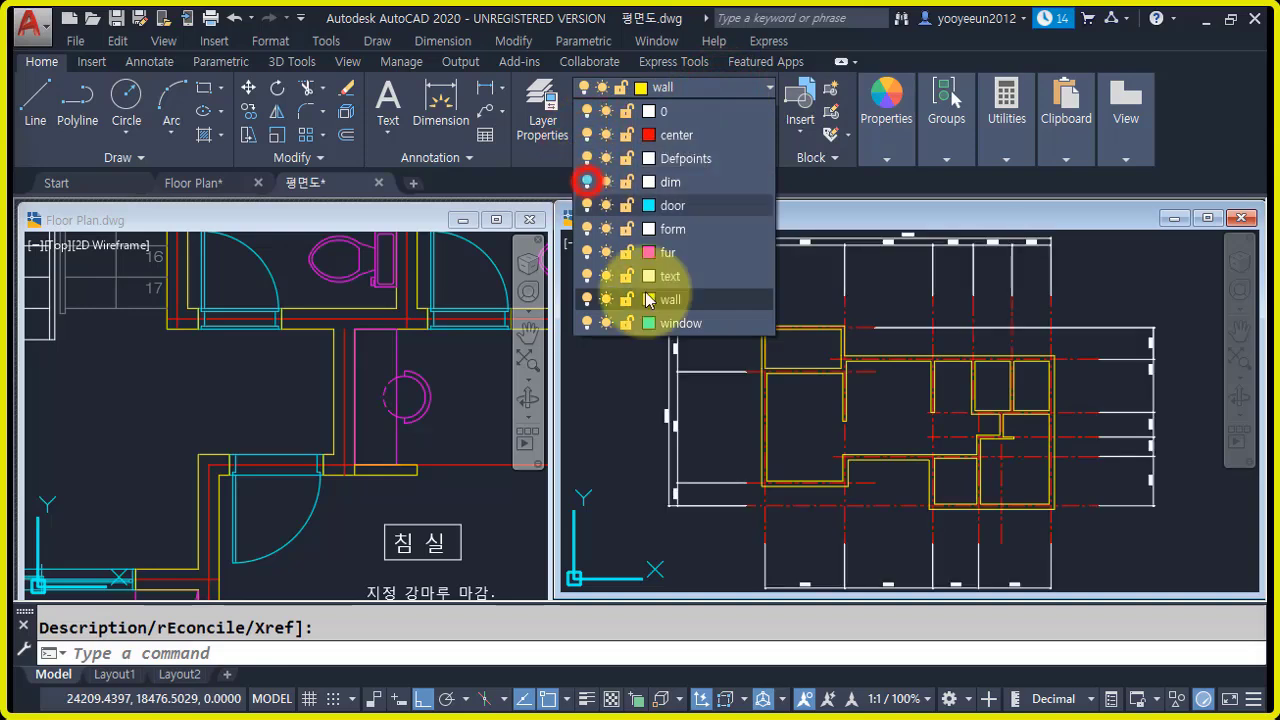
left_click(609, 377)
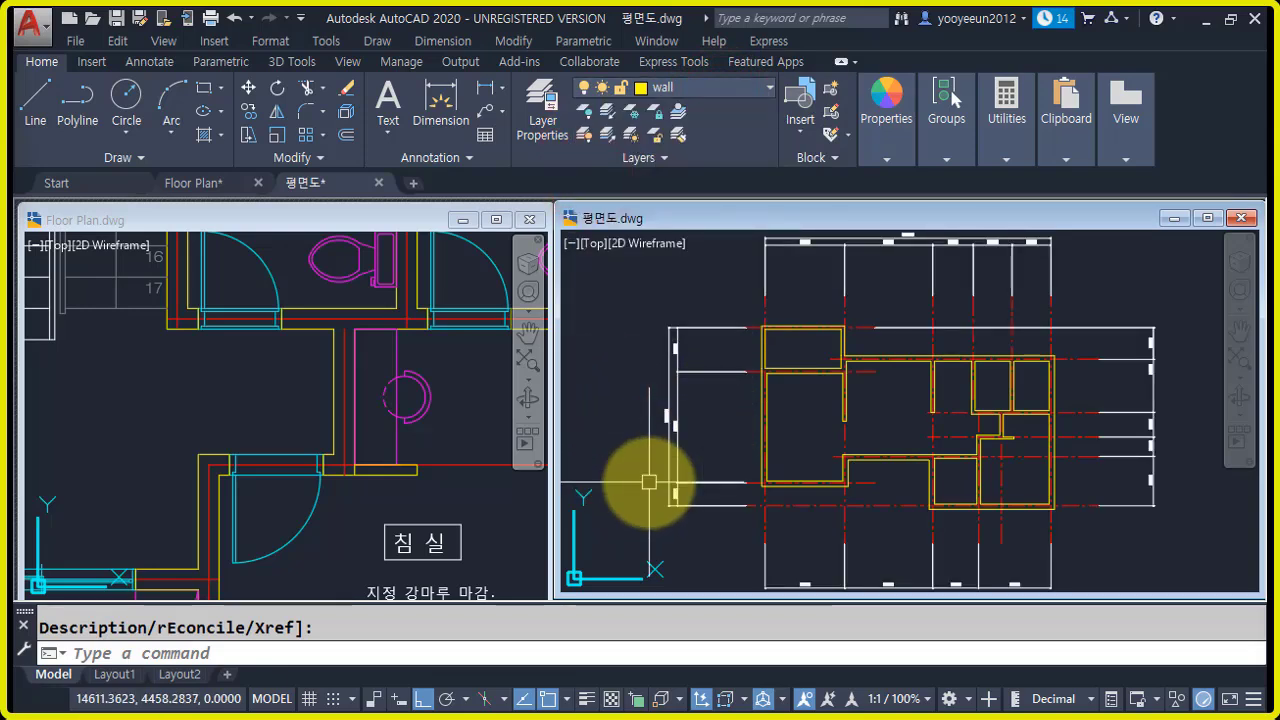
- Examine the door openings around the bedroom and the entrance in Floor Plan.dwg
mouse_move(1150, 482)
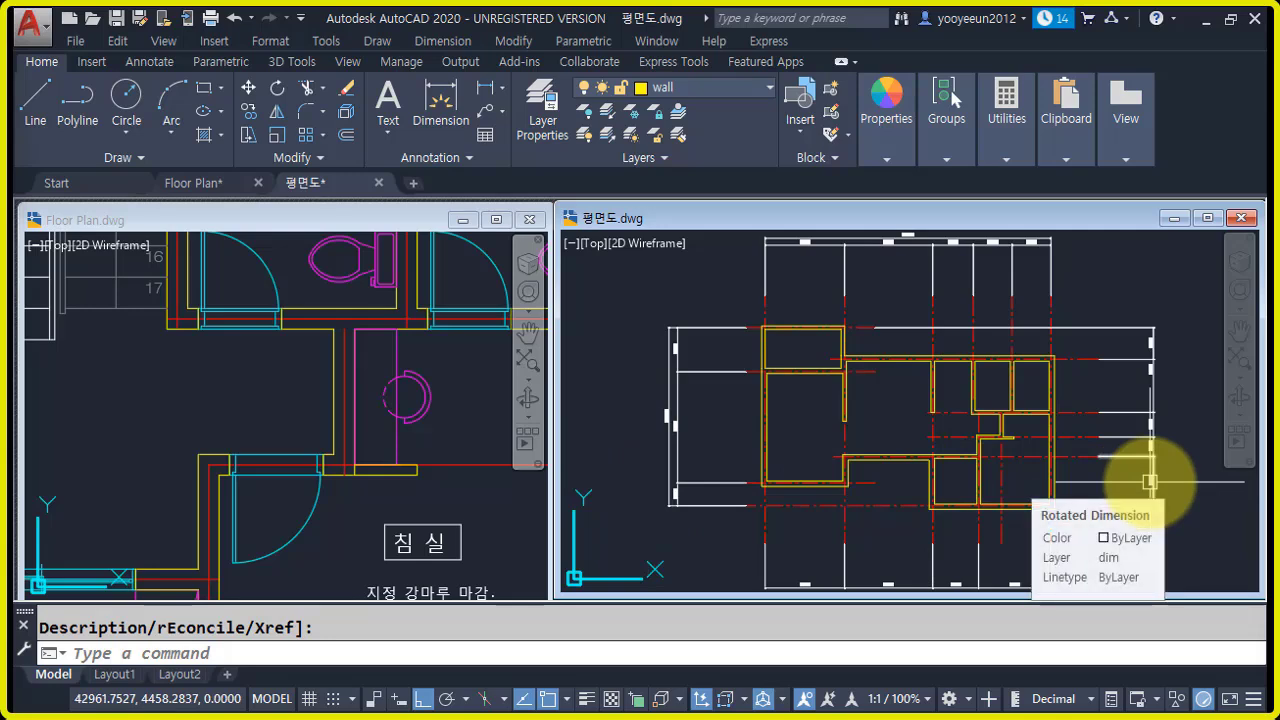
left_click(200, 406)
scroll(199, 396, "down", 2)
scroll(199, 396, "down", 3)
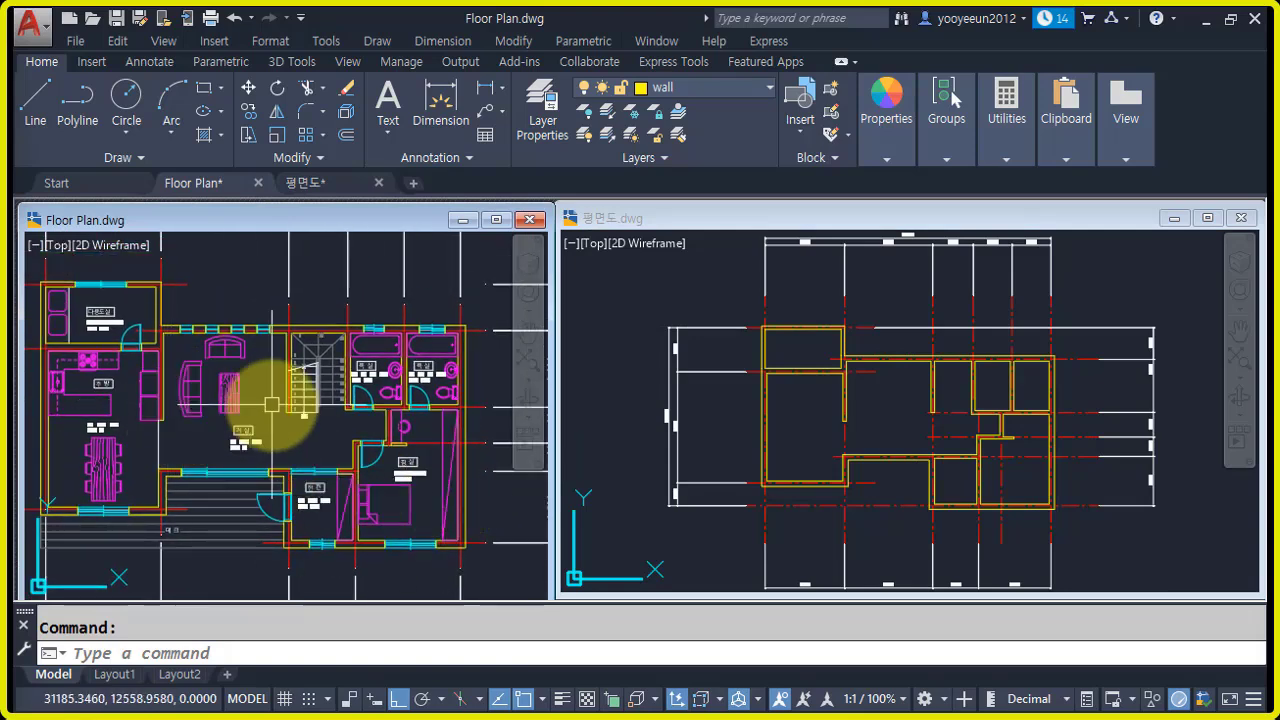
scroll(284, 505, "up", 3)
middle_click_drag(511, 357, 366, 400)
scroll(366, 399, "up", 2)
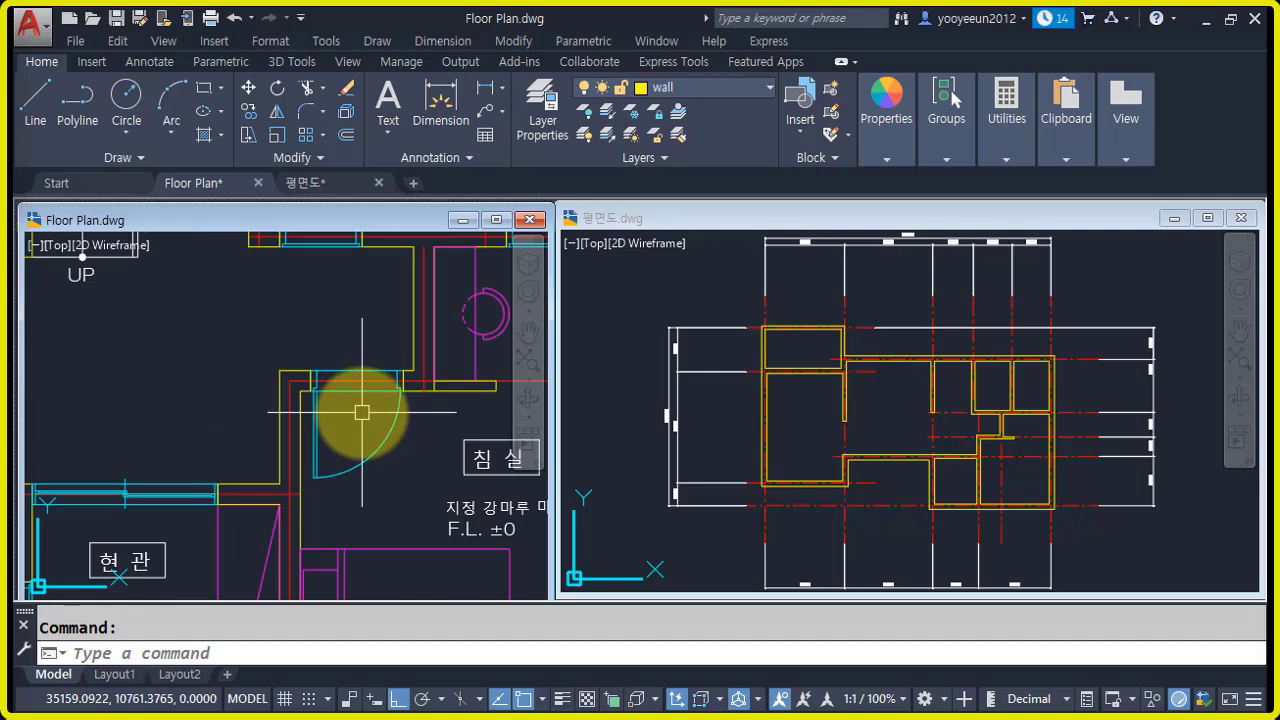
scroll(361, 412, "up", 2)
scroll(286, 466, "down", 3)
middle_click_drag(258, 471, 391, 438)
scroll(220, 527, "up", 3)
middle_click_drag(211, 525, 329, 521)
middle_click_drag(194, 489, 327, 457)
middle_click_drag(249, 493, 262, 335)
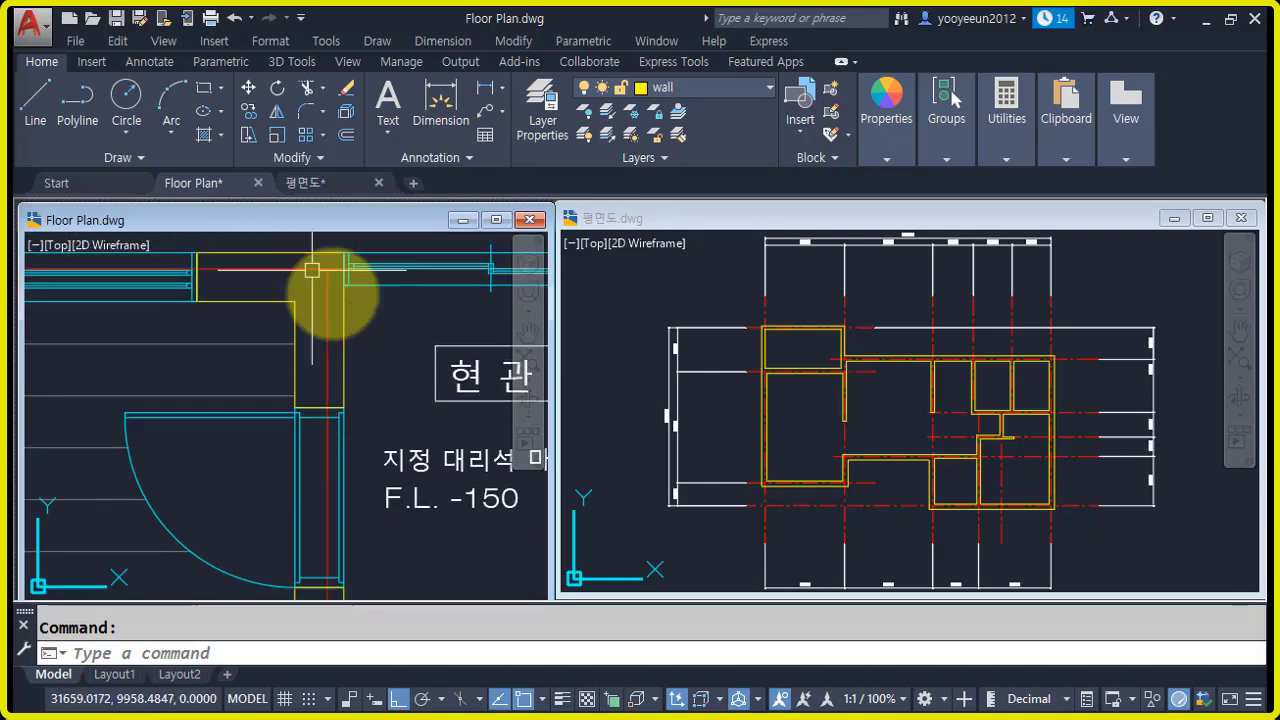
- Measure the entrance door opening's width in Floor Plan.dwg
type("1")
type("d")
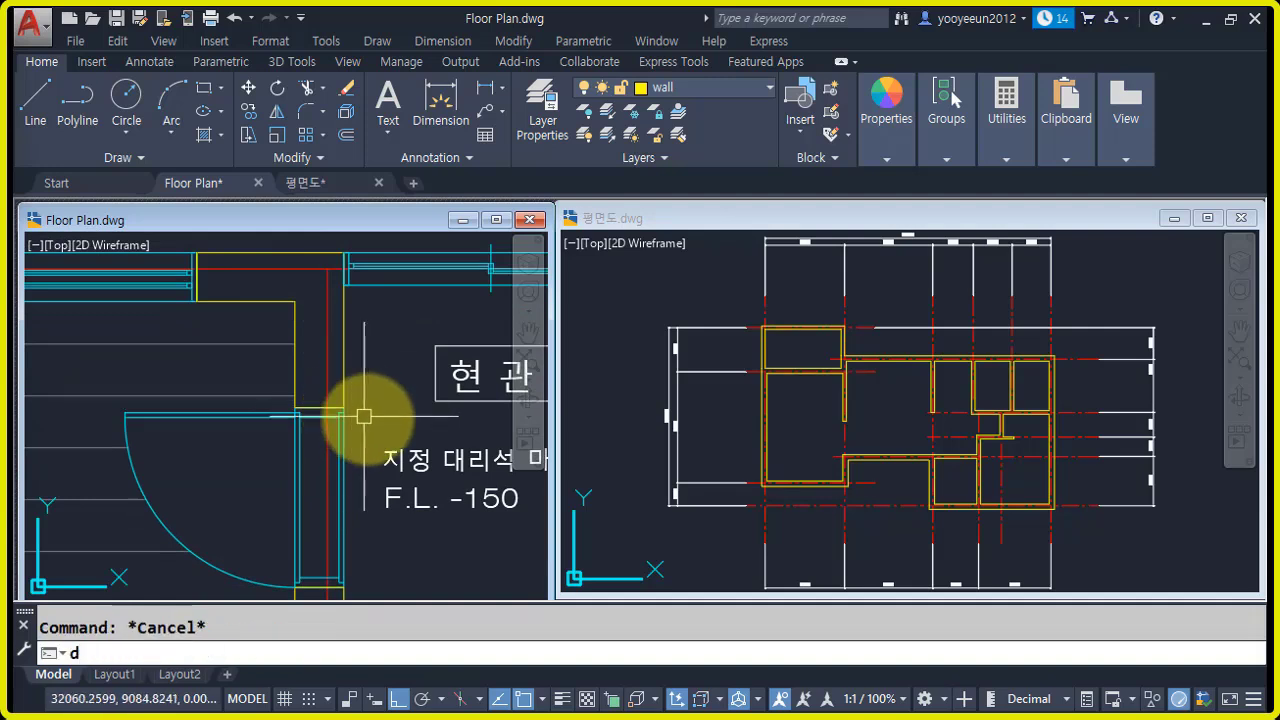
type("i")
key("Return")
left_click(345, 405)
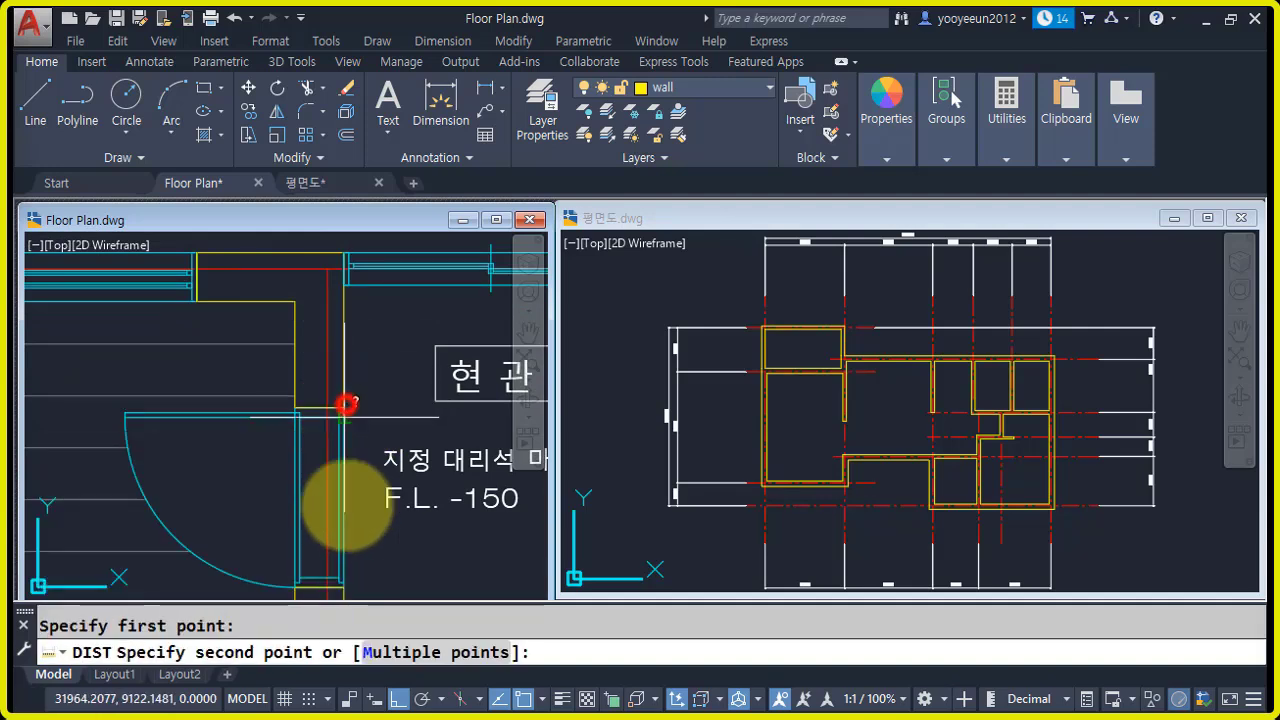
left_click(345, 595)
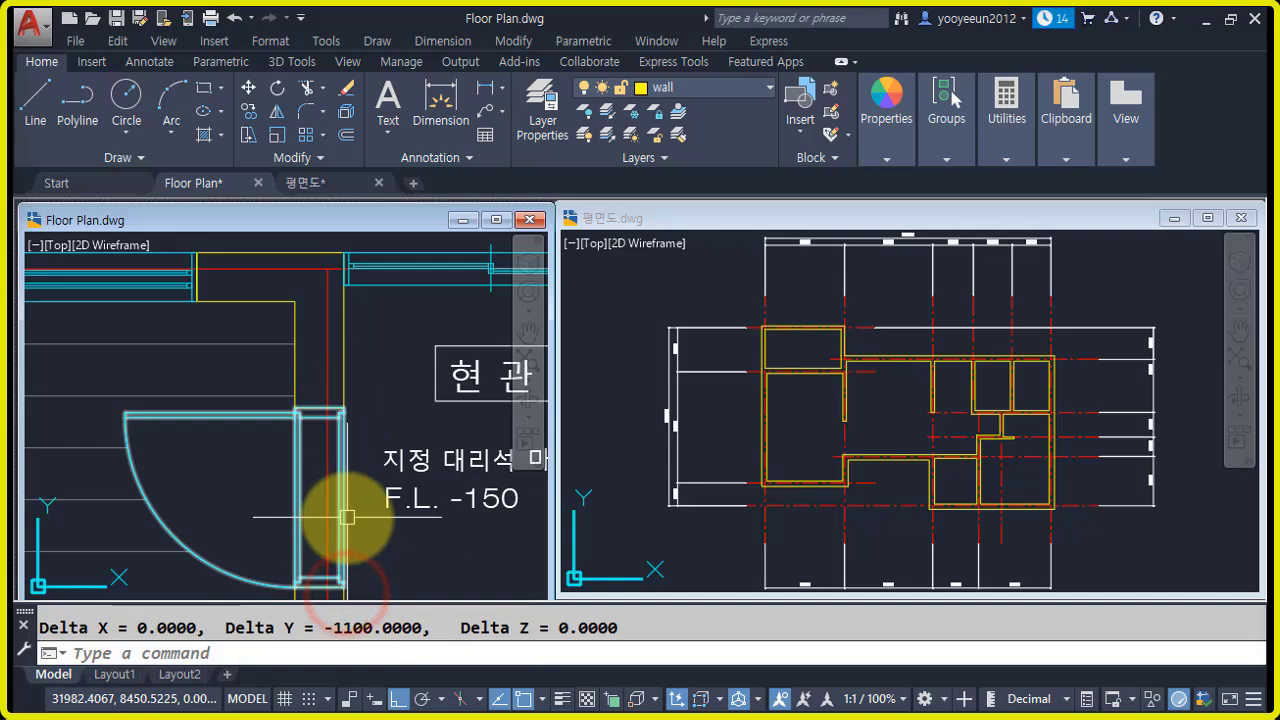
- Measure the width of the bathroom door opening beside the stairs in Floor Plan.dwg
scroll(380, 470, "down", 4)
scroll(495, 440, "up", 5)
key("Return")
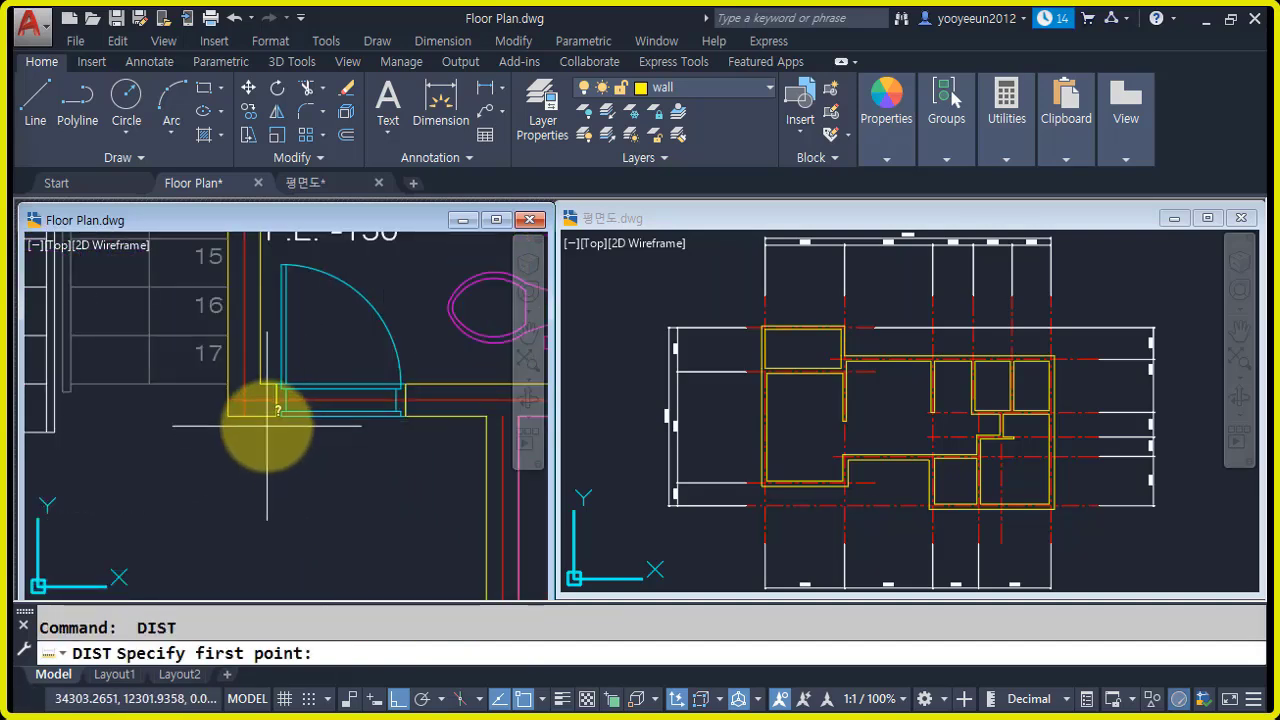
left_click(270, 418)
left_click(406, 415)
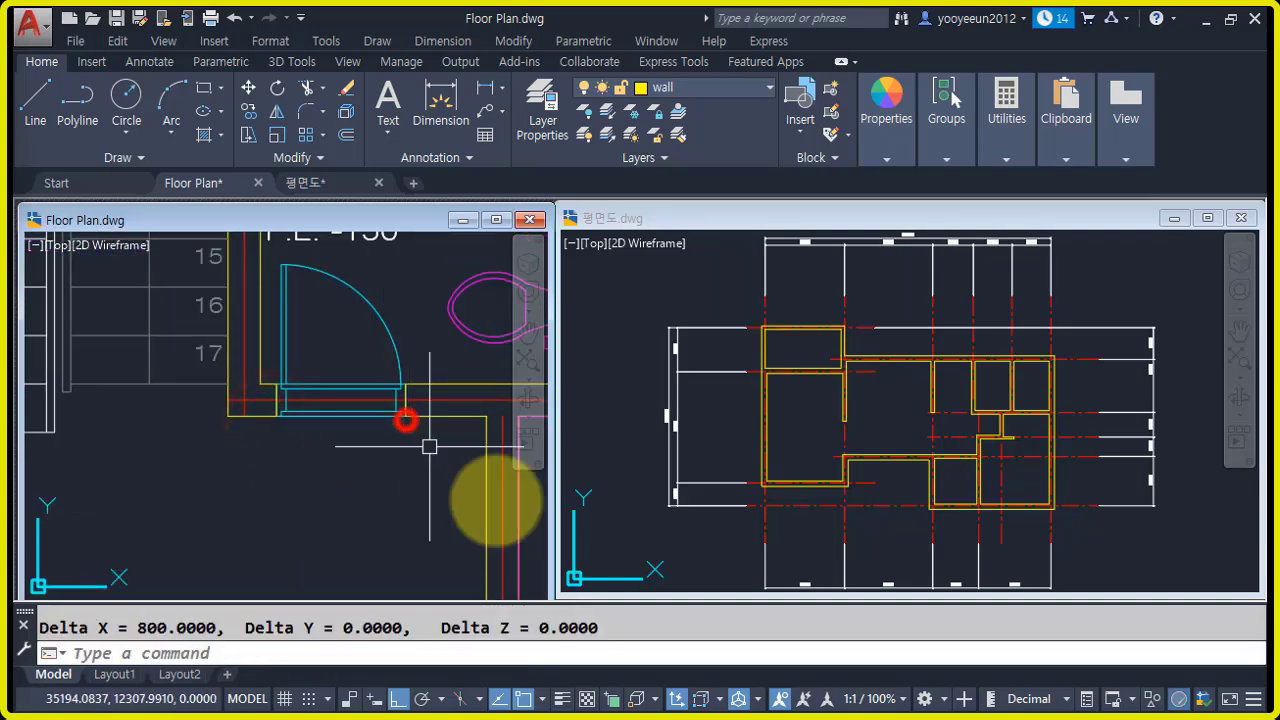
- Compare the bathroom doors with the bedroom door and their positions in the walls in Floor Plan.dwg
scroll(392, 462, "down", 3)
scroll(392, 462, "up", 4)
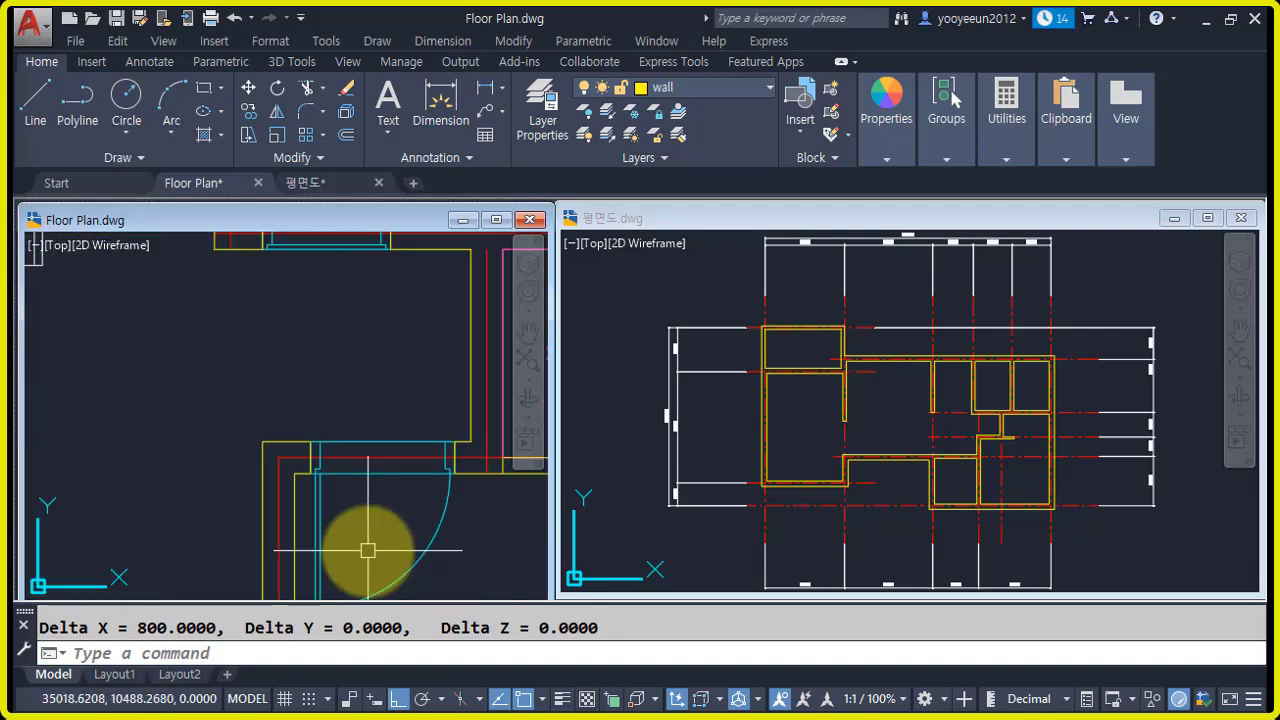
scroll(414, 543, "down", 4)
scroll(412, 469, "up", 2)
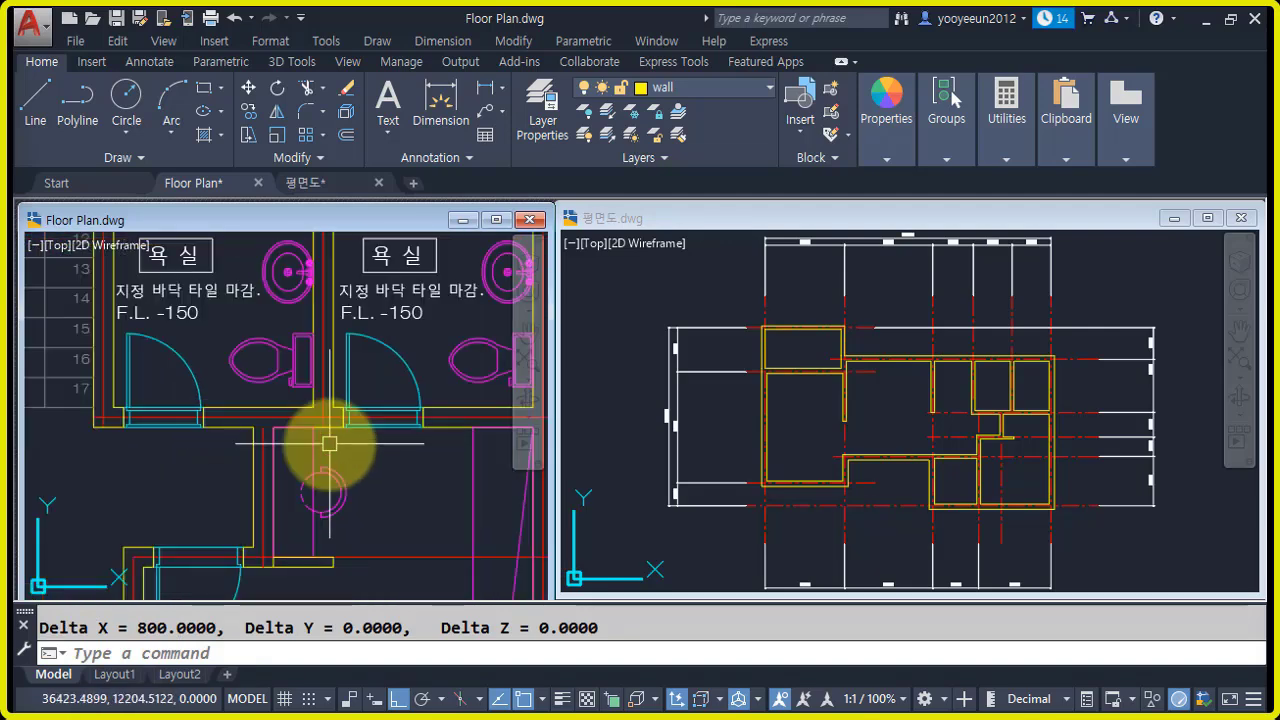
middle_click_drag(202, 562, 372, 466)
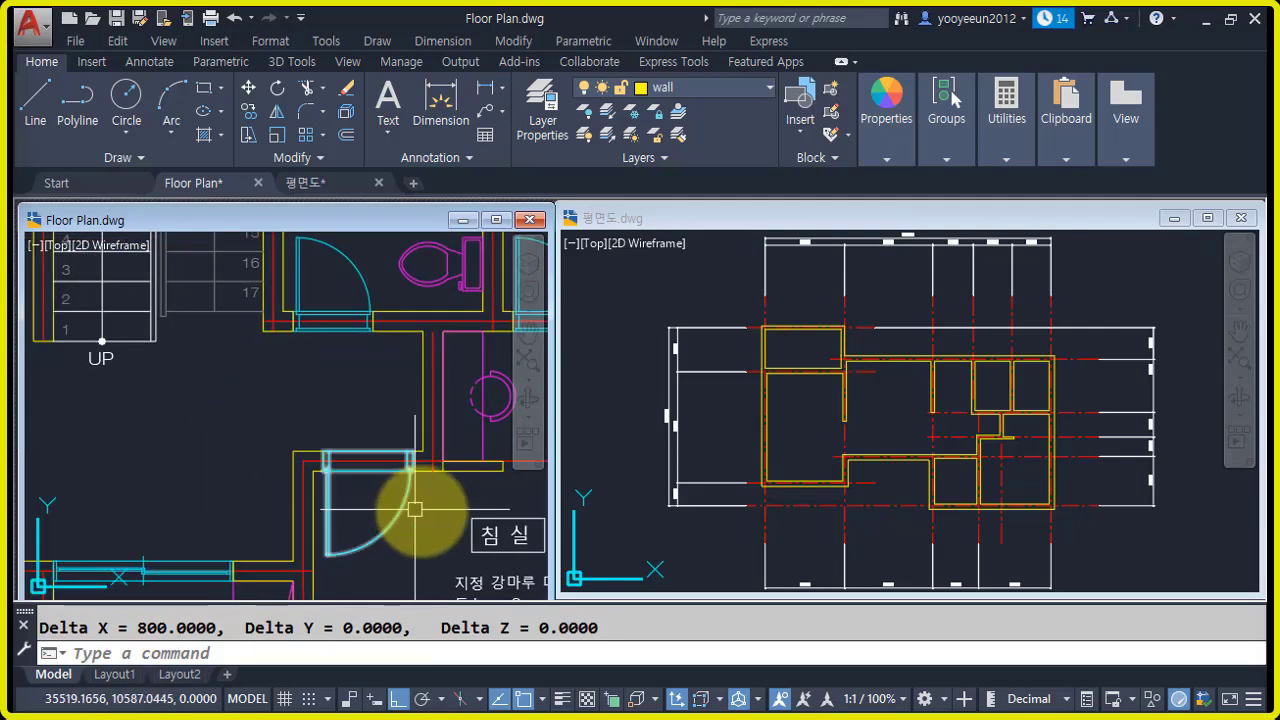
scroll(409, 509, "down", 4)
middle_click_drag(254, 503, 312, 514)
scroll(455, 512, "up", 2)
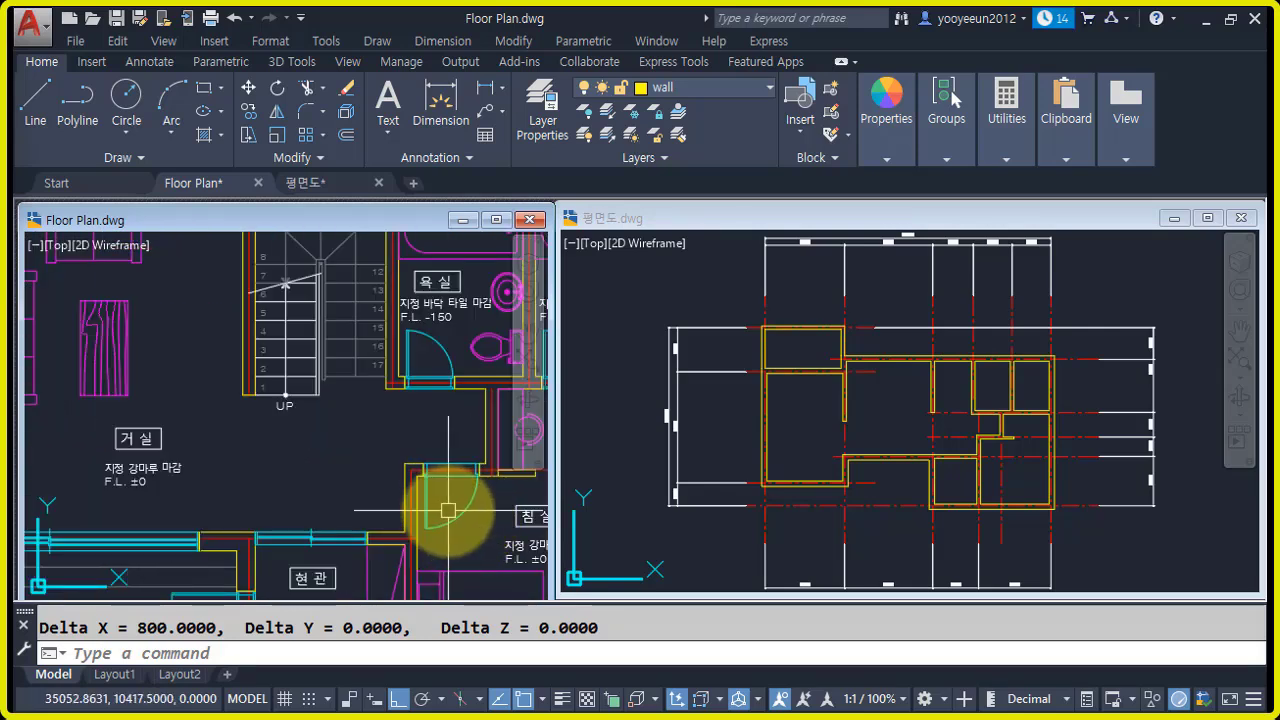
scroll(448, 510, "up", 2)
scroll(266, 500, "up", 2)
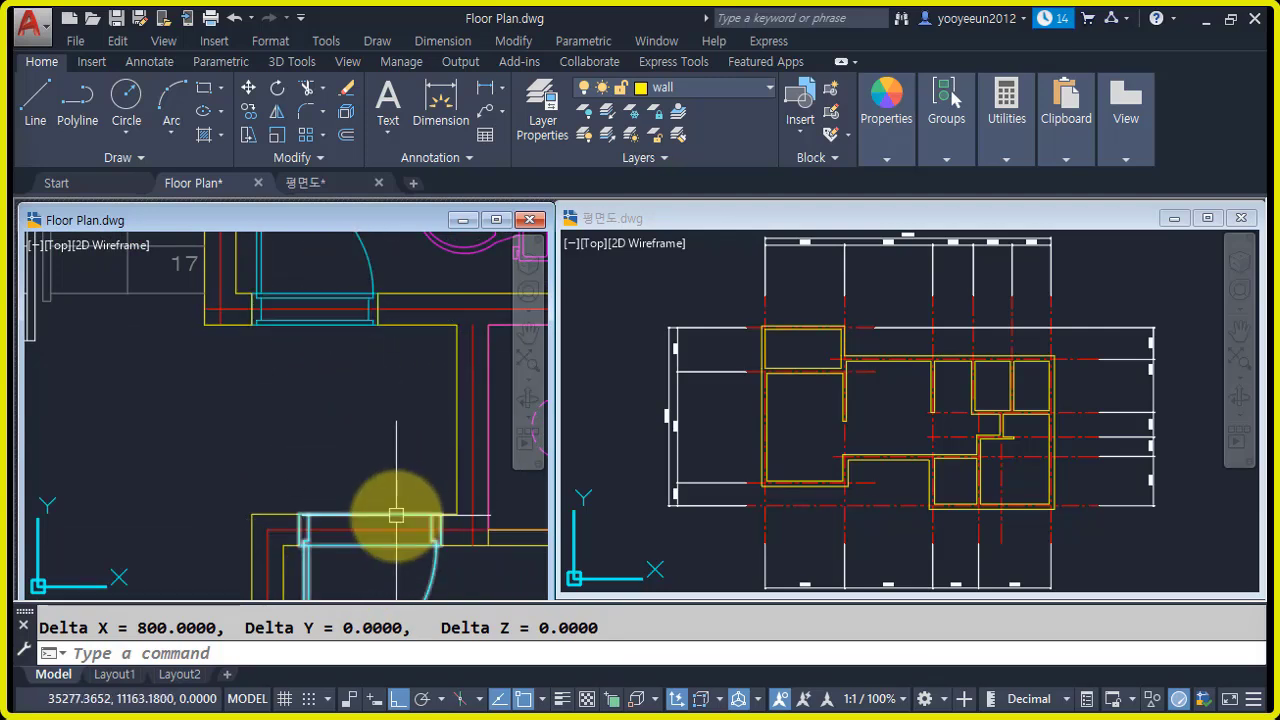
mouse_move(396, 515)
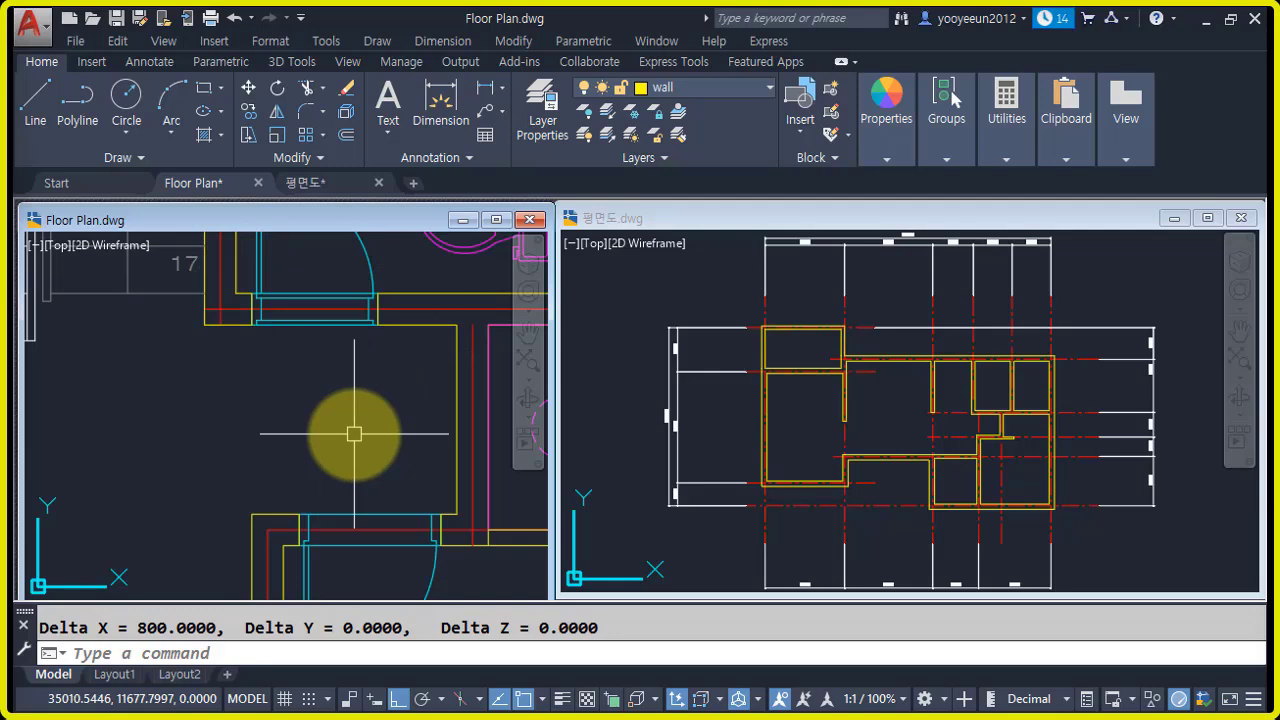
scroll(354, 434, "down", 4)
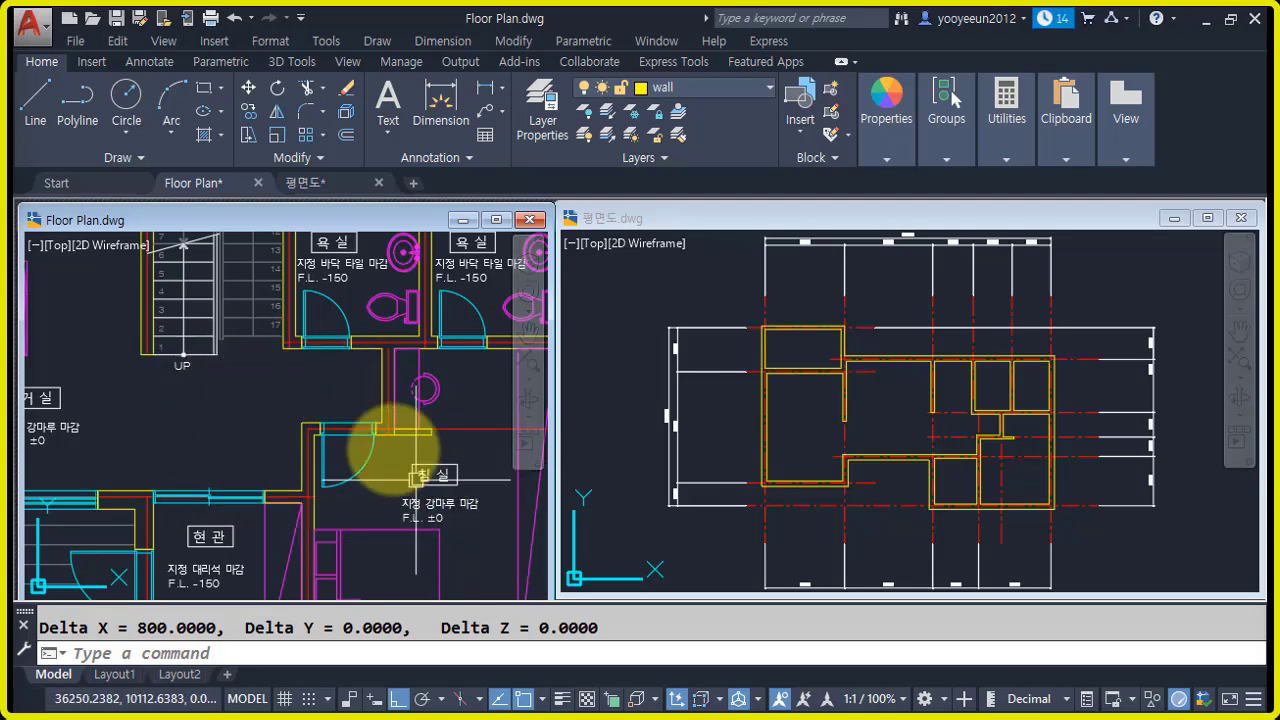
- Inspect the bedroom door block's frame, swing and layer in Floor Plan.dwg, and clear the selection
scroll(371, 456, "up", 2)
left_click(351, 493)
scroll(340, 455, "up", 4)
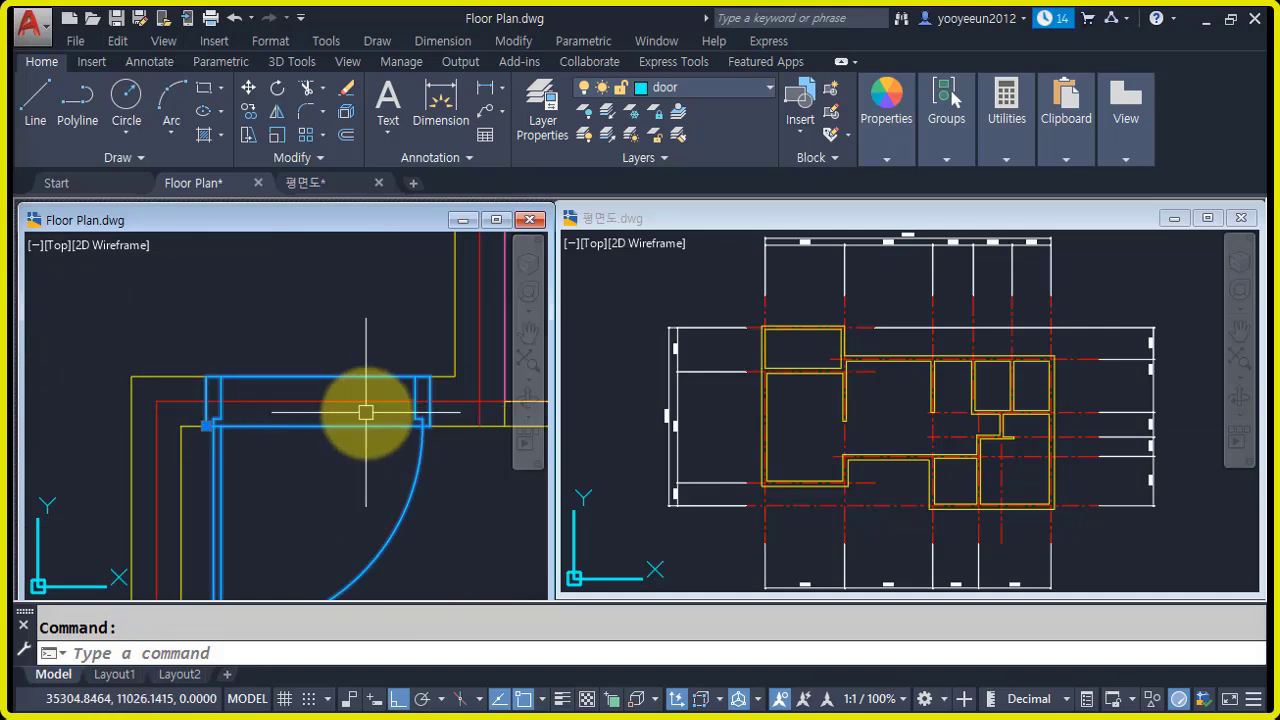
scroll(458, 420, "down", 2)
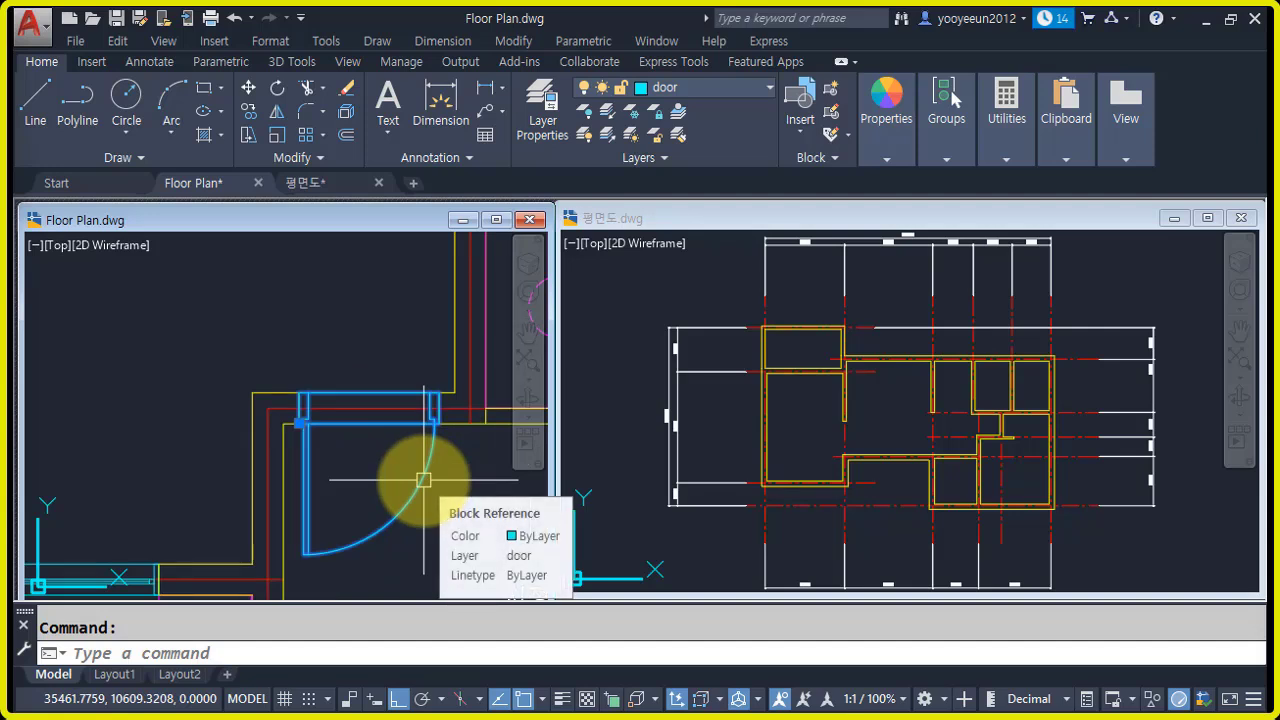
mouse_move(418, 480)
scroll(418, 480, "down", 2)
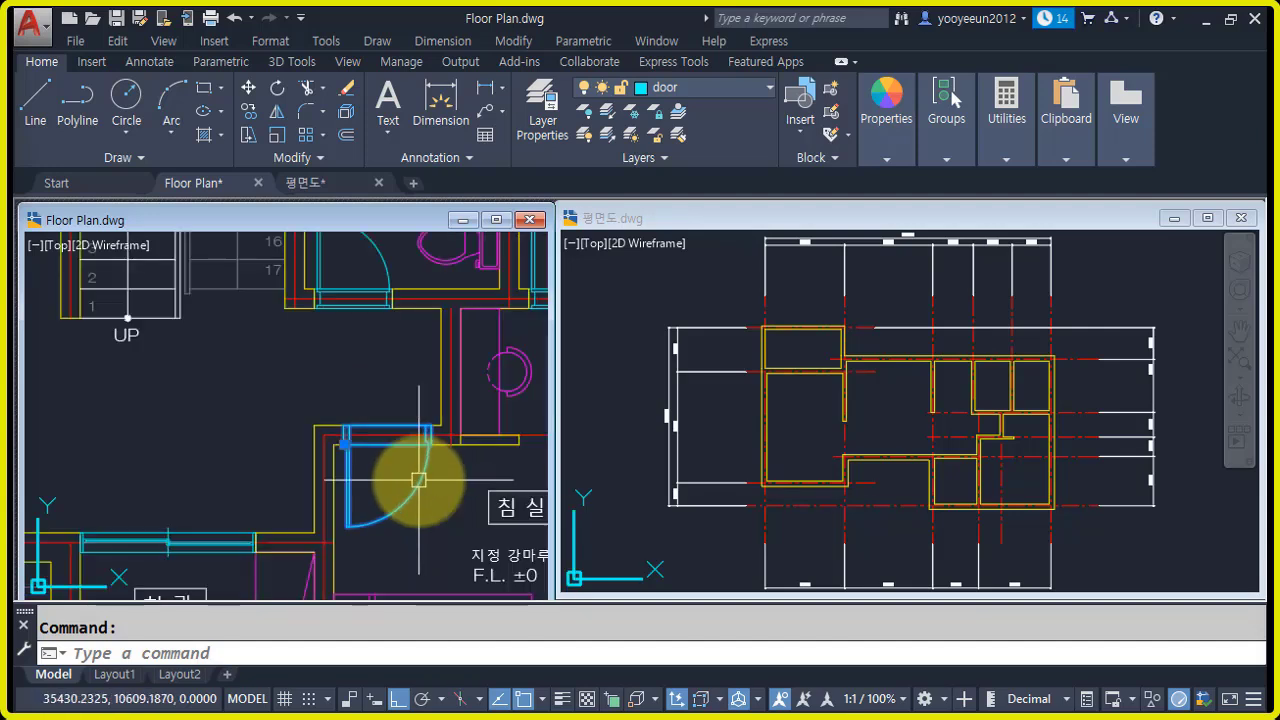
middle_click_drag(357, 357, 386, 399)
key("Escape")
- Copy the door block of the bathroom beside the stairs from Floor Plan.dwg and paste it into 평면도.dwg outside the plan
left_click(383, 309)
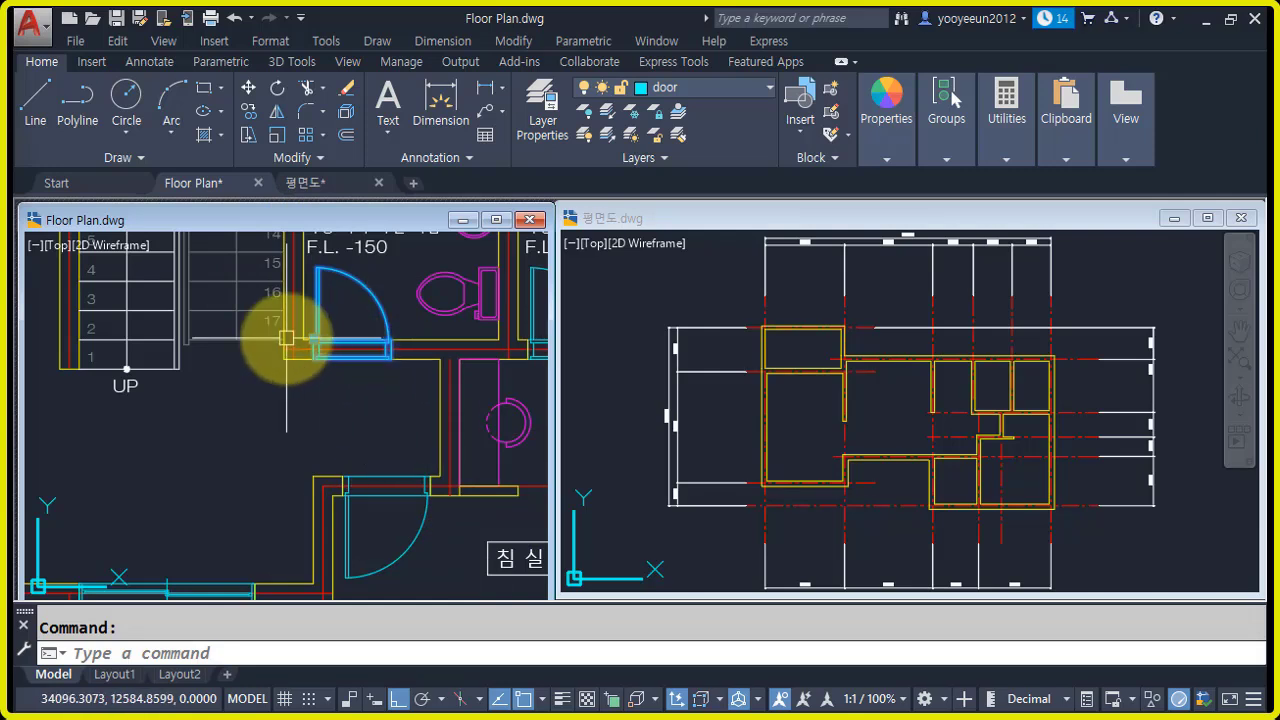
key("ctrl+c")
left_click(1150, 290)
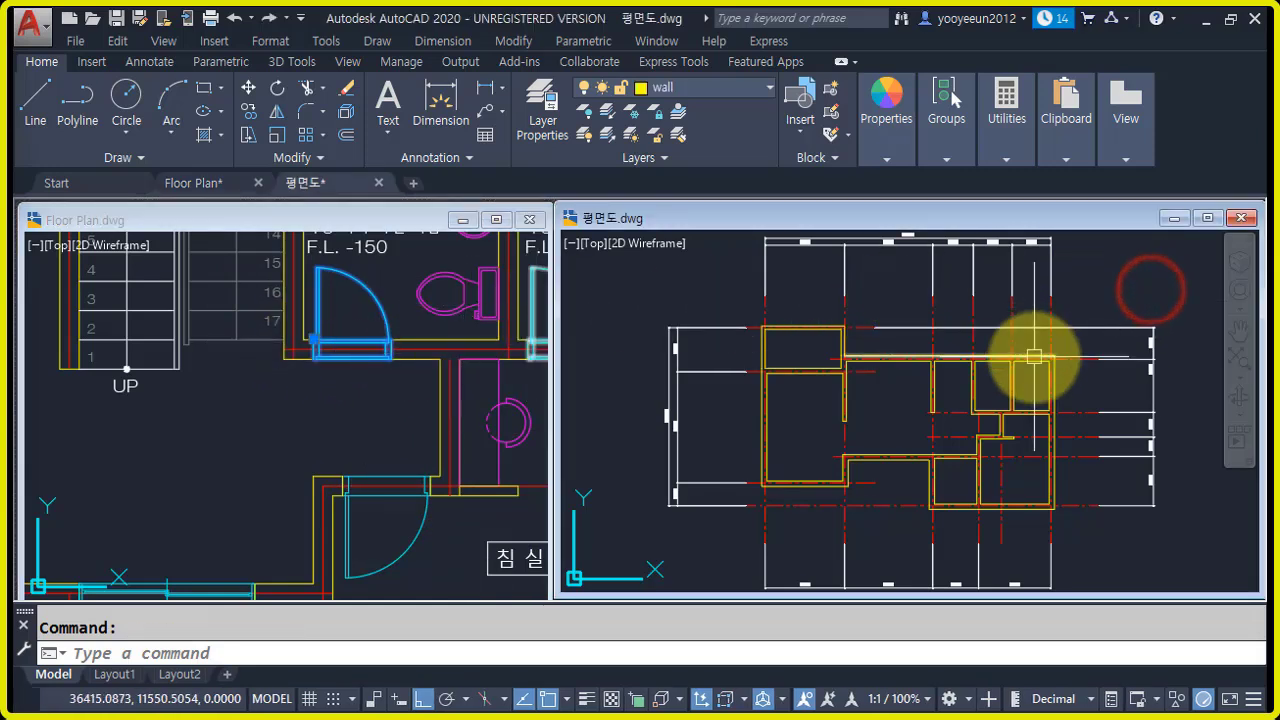
left_click(1115, 290)
key("ctrl+v")
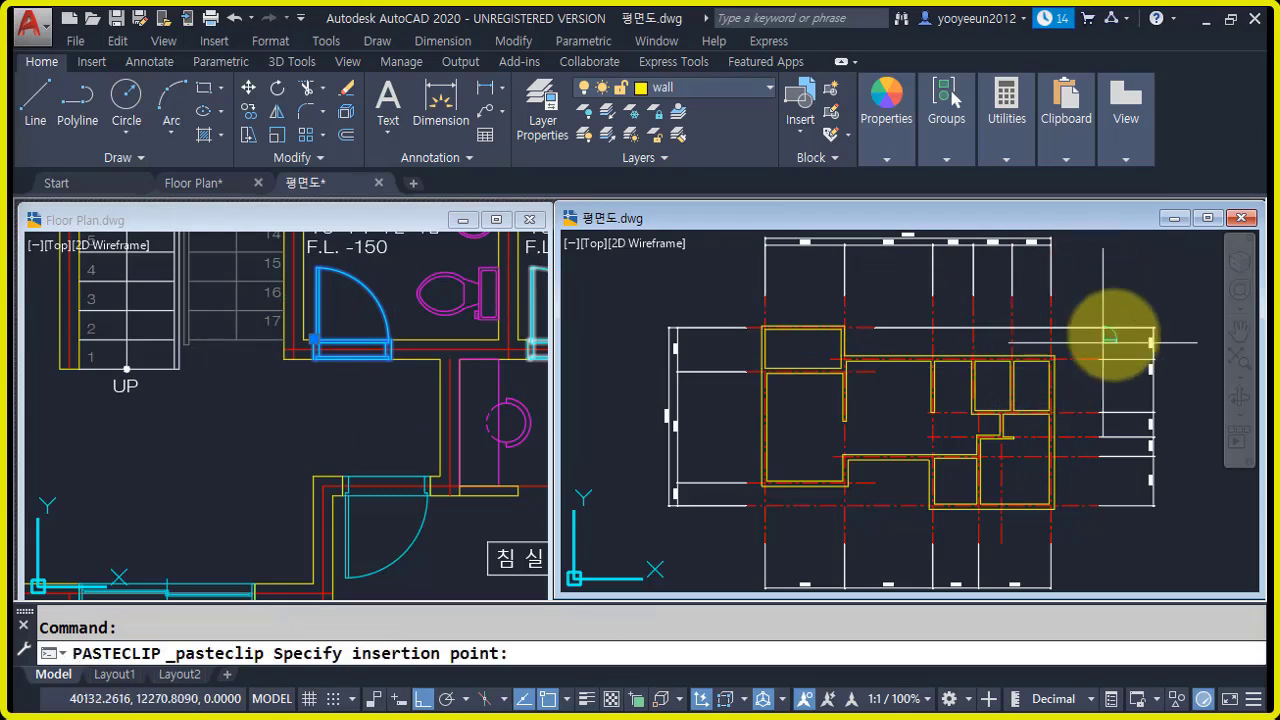
scroll(1110, 282, "up", 5)
scroll(873, 362, "up", 2)
middle_click_drag(873, 362, 748, 405)
- Move the pasted door block farther into the empty space beside the plan in 평면도.dwg and select it
type("m")
left_click(775, 405)
left_click(650, 310)
key("space")
left_click(845, 382)
left_click(946, 378)
scroll(834, 380, "up", 2)
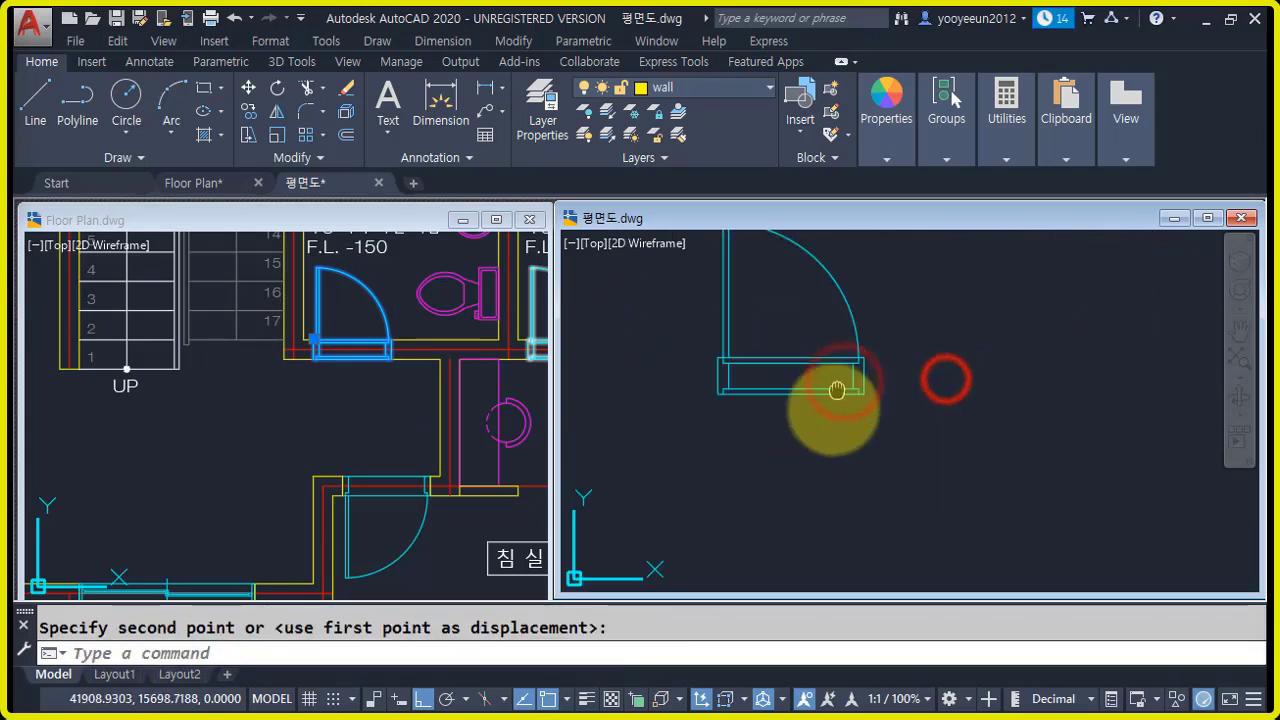
left_click(811, 414)
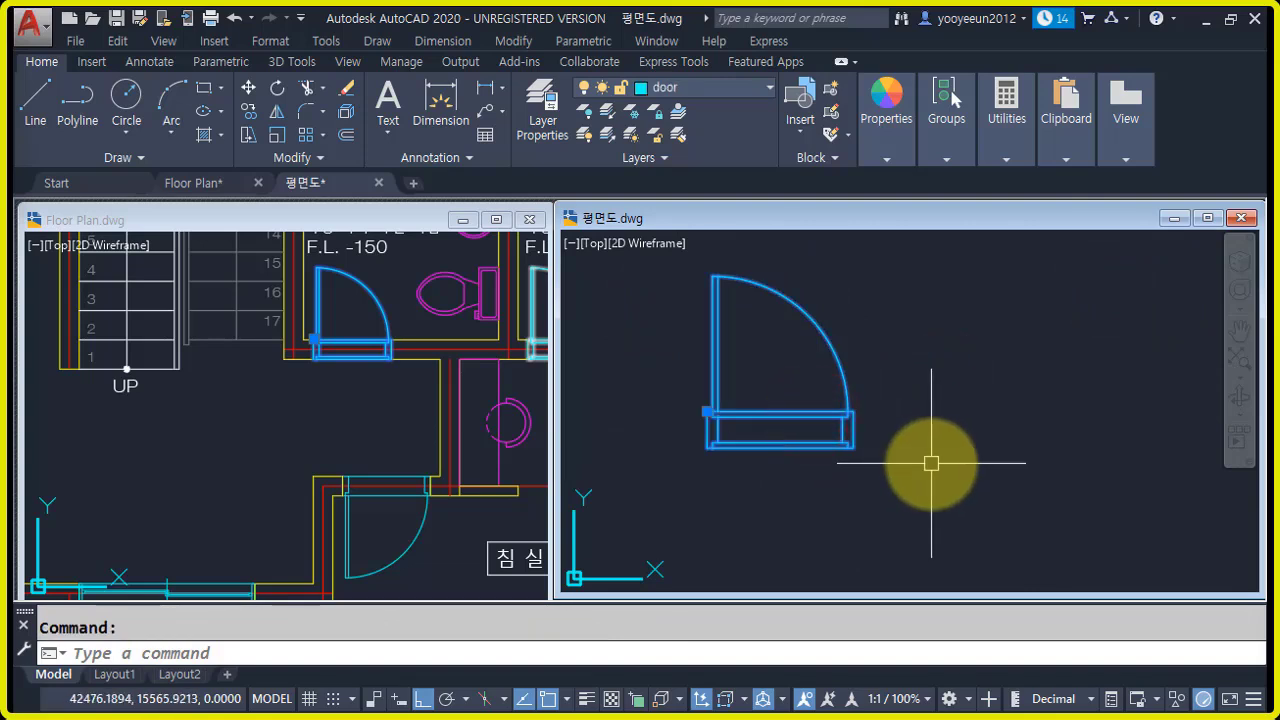
- Measure the widths and depth of the stepped frame profile at the lower-left corner of the pasted door block
key("Escape")
scroll(708, 426, "up", 4)
middle_click_drag(860, 431, 803, 422)
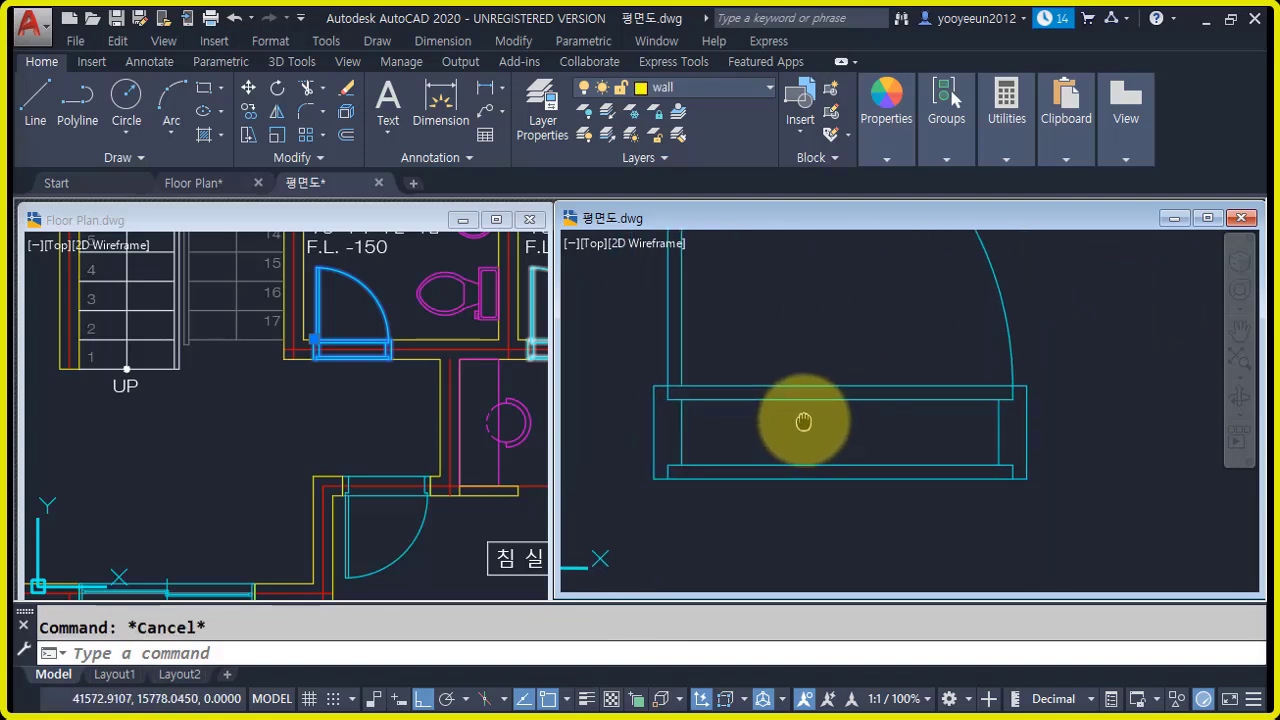
key("Return")
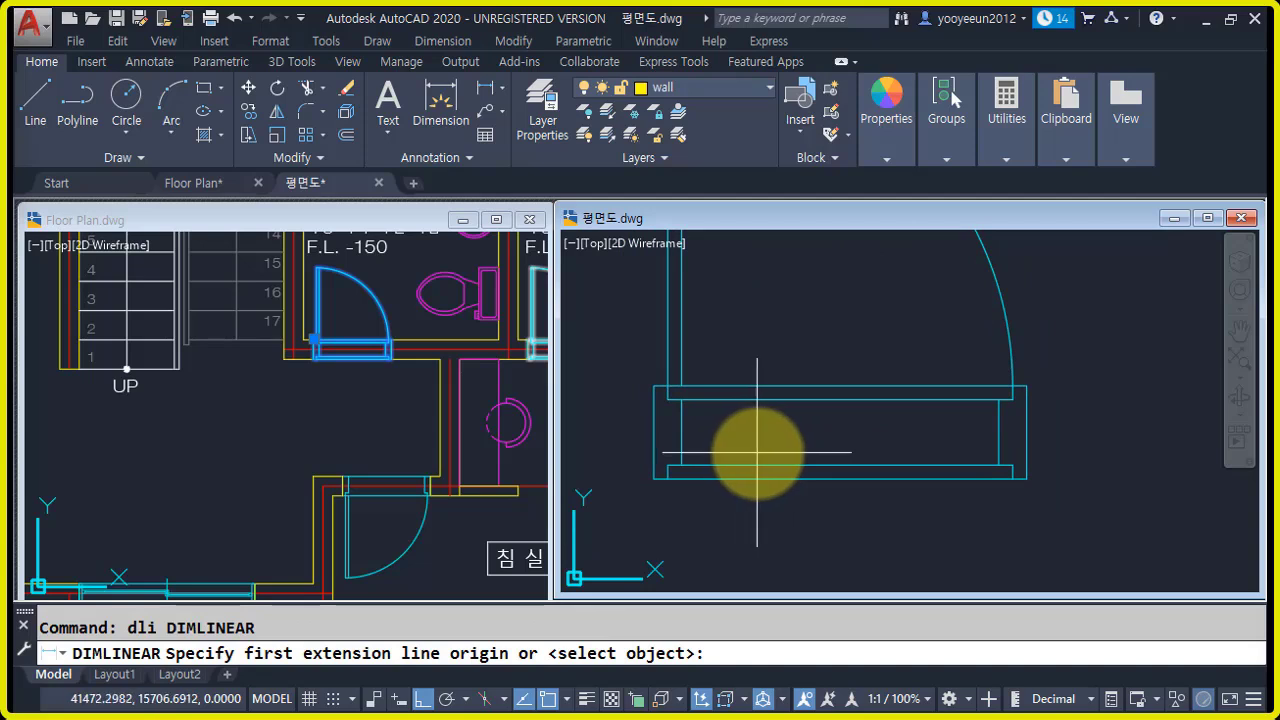
key("Escape")
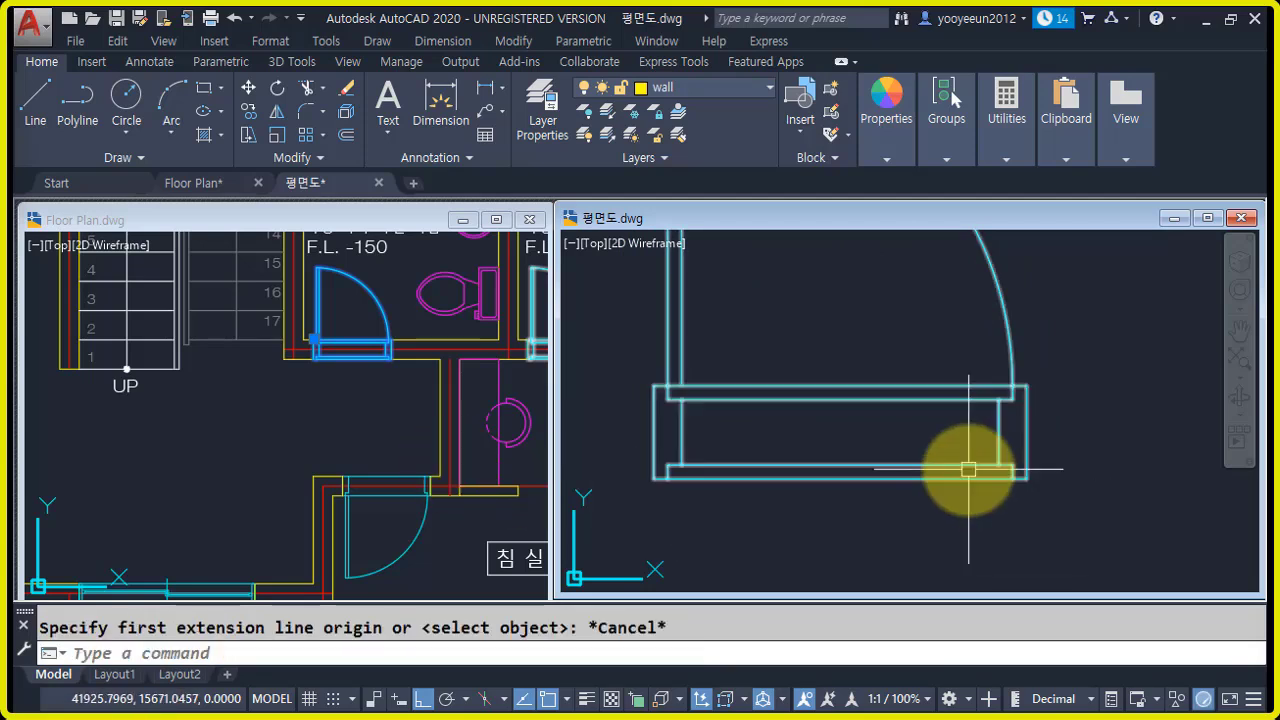
type("di")
key("Return")
scroll(729, 480, "up", 3)
middle_click_drag(729, 480, 751, 490)
scroll(751, 490, "down", 2)
left_click(747, 491)
left_click(781, 491)
key("Return")
left_click(779, 490)
left_click(780, 459)
key("Return")
left_click(779, 455)
left_click(813, 455)
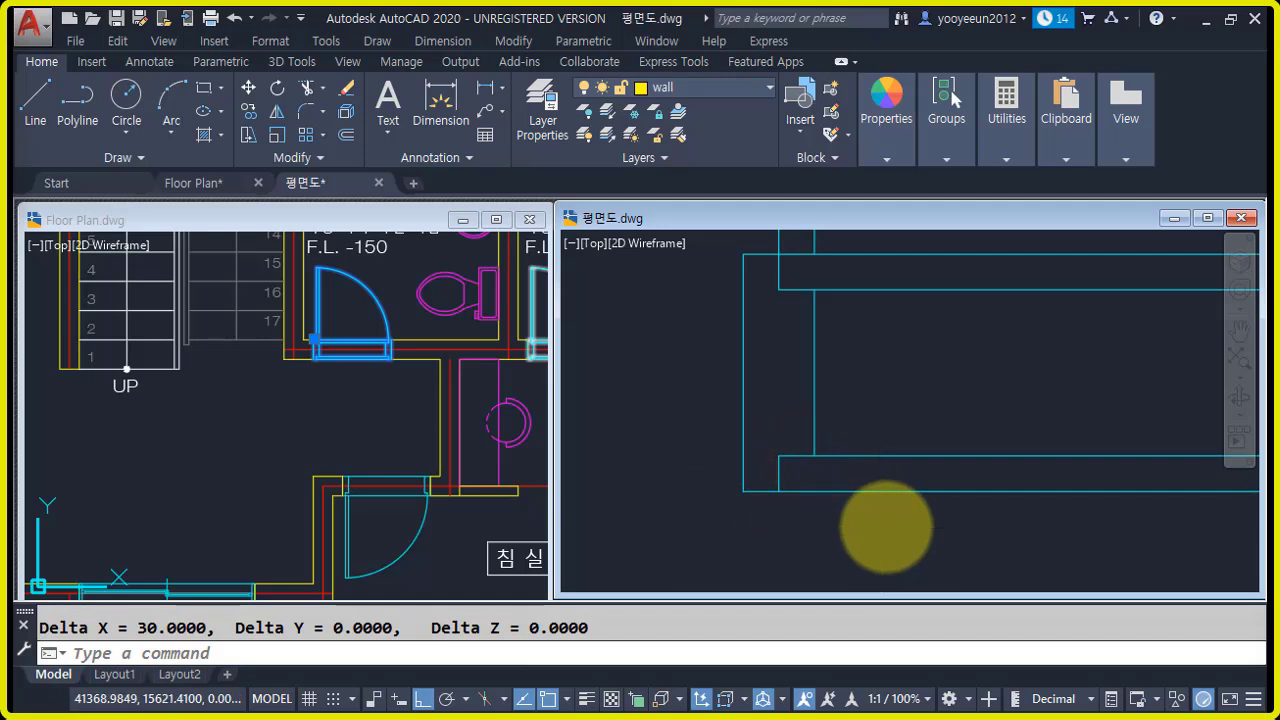
scroll(883, 526, "down", 4)
middle_click_drag(986, 512, 871, 503)
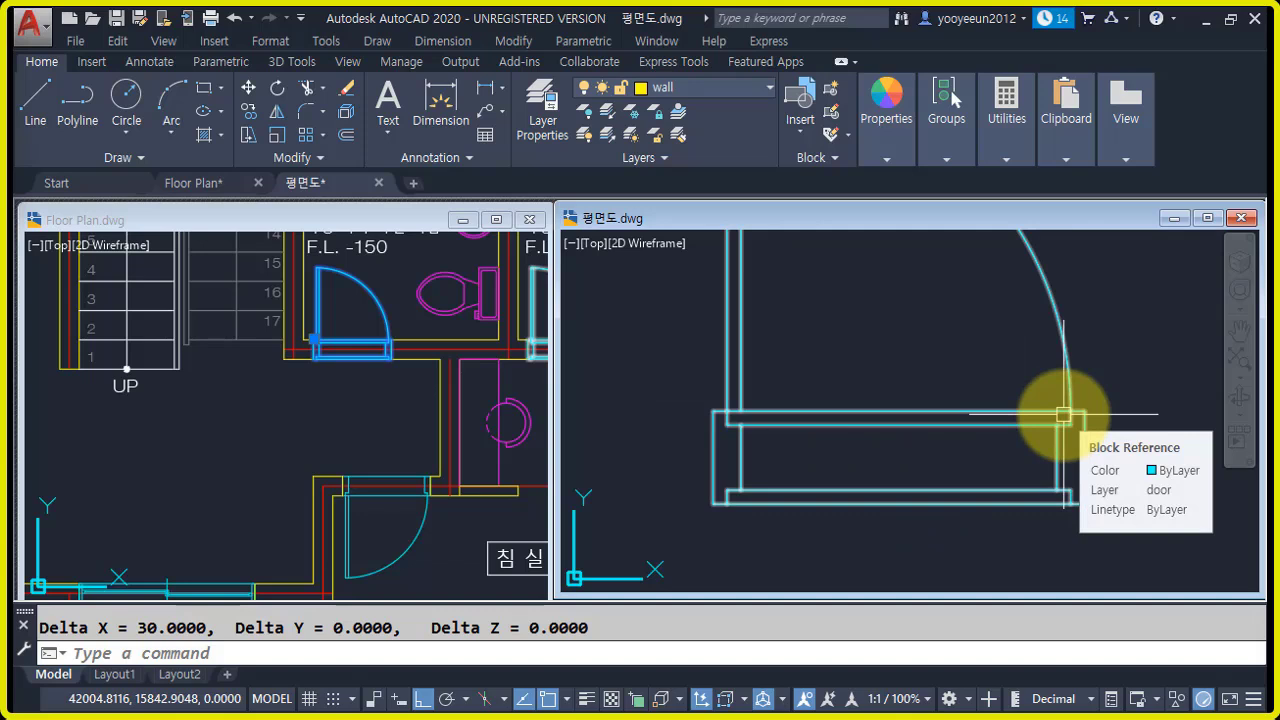
- Make door the current layer in 평면도.dwg
scroll(1051, 414, "down", 2)
mouse_move(1074, 440)
middle_mouse_down()
mouse_move(864, 453)
mouse_move(825, 428)
middle_mouse_up()
key("Escape")
scroll(978, 454, "down", 2)
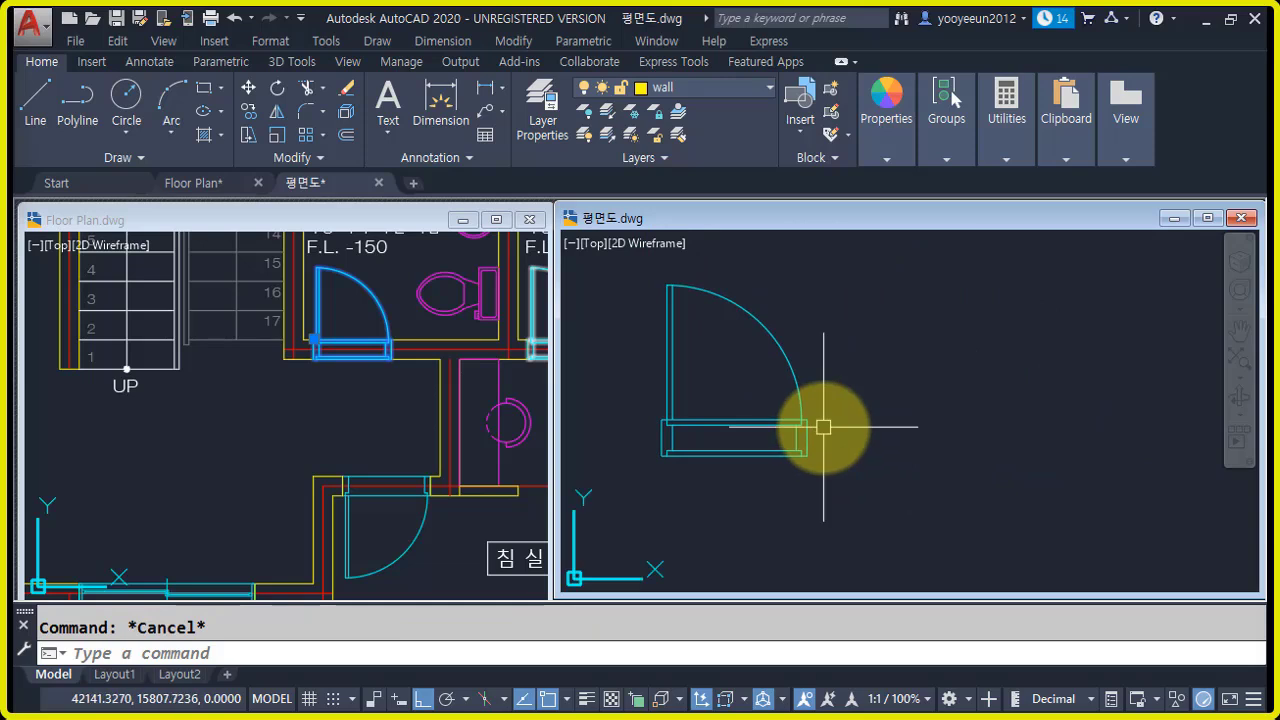
left_click(706, 92)
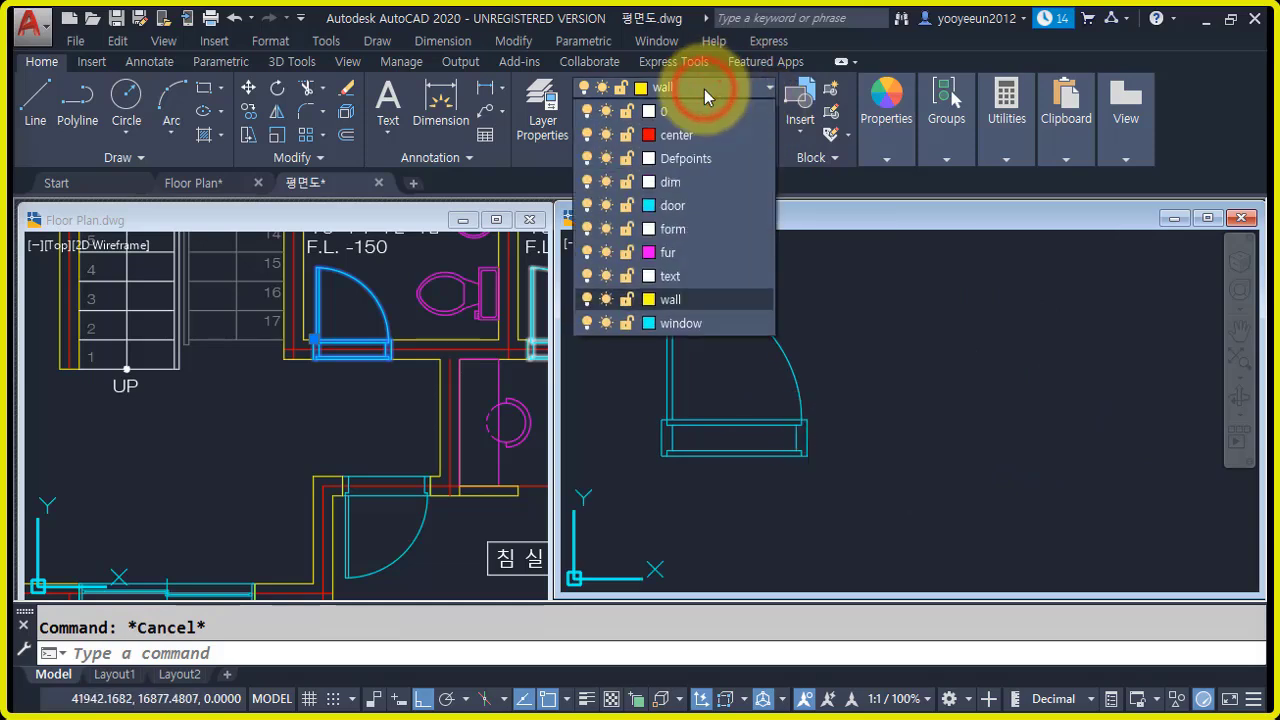
left_click(689, 208)
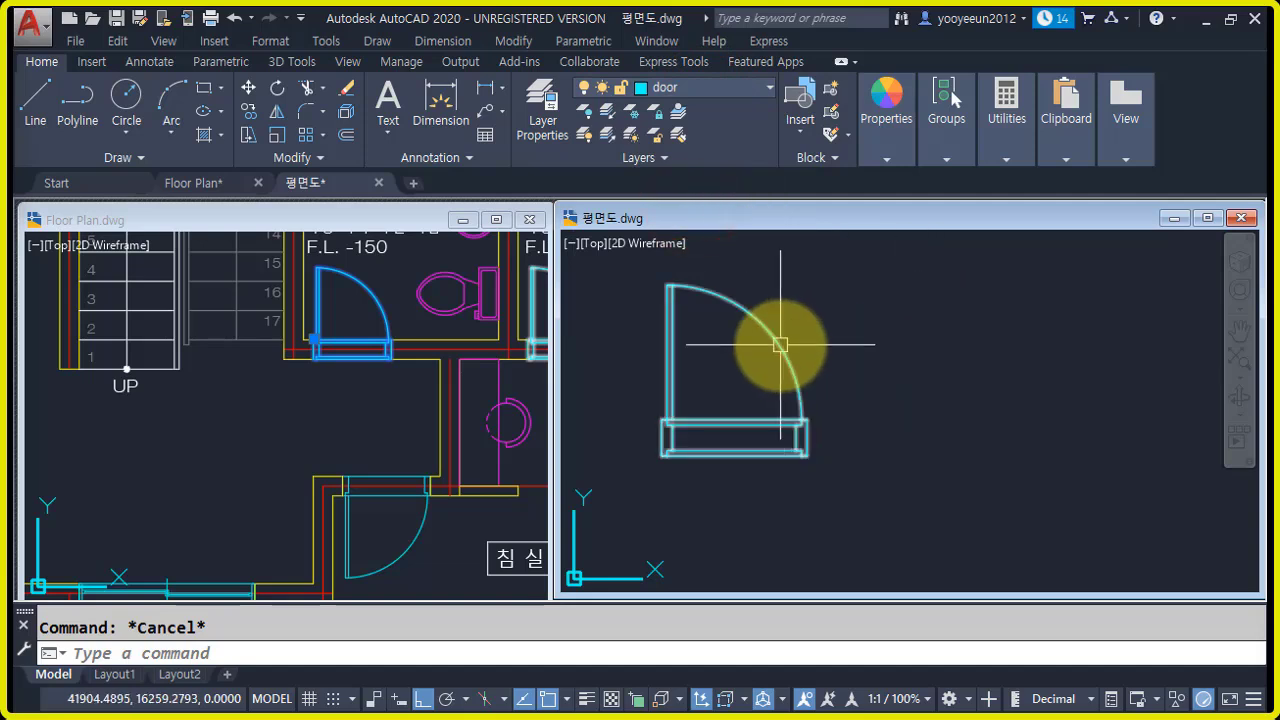
mouse_move(775, 341)
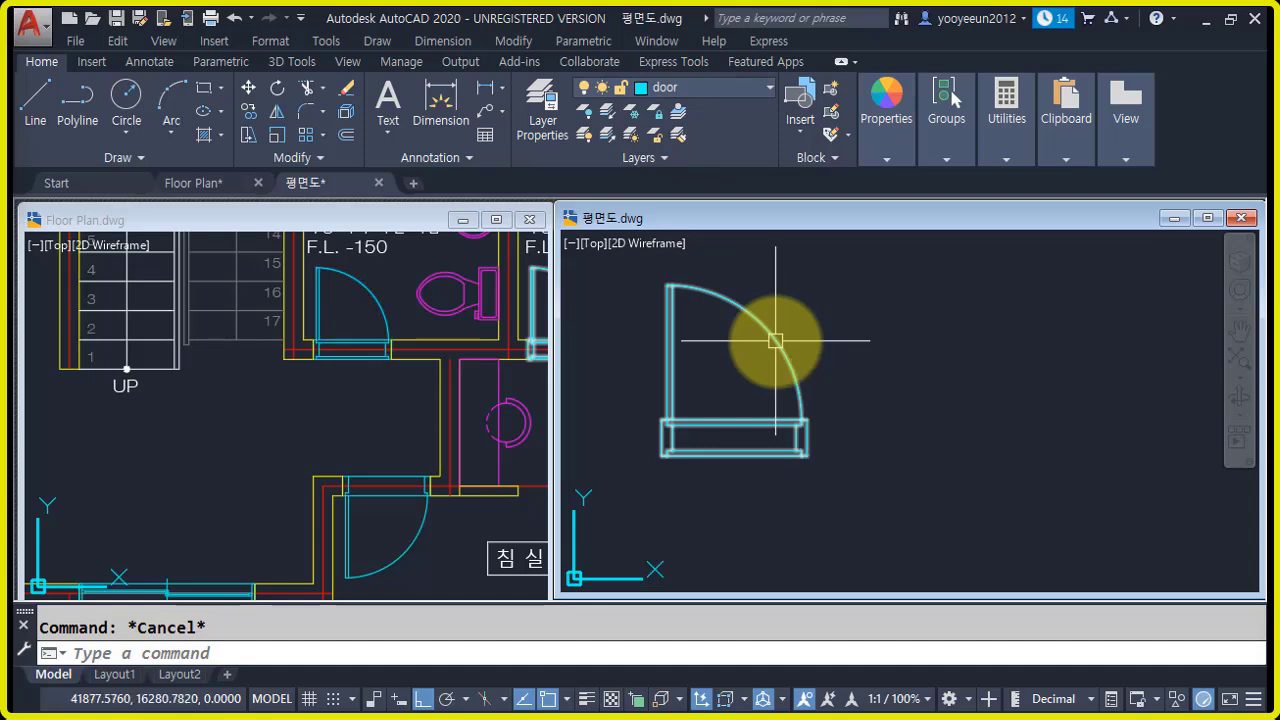
left_click(728, 88)
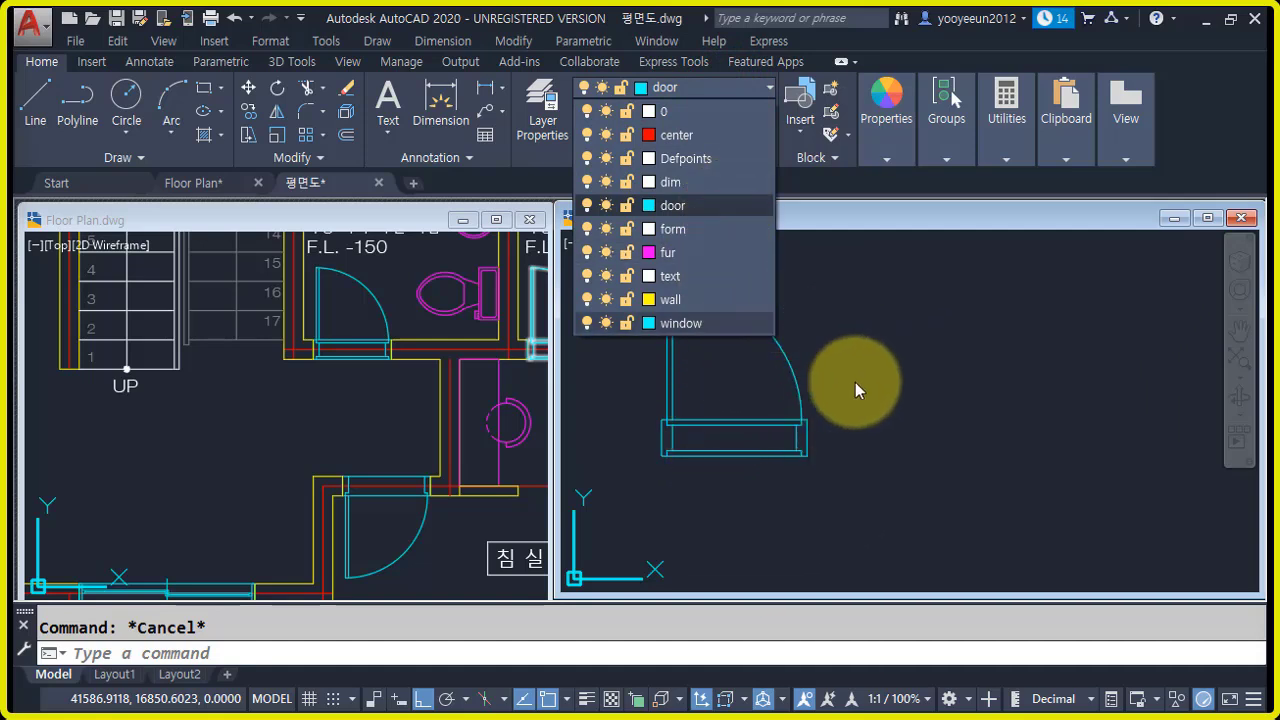
left_click(934, 386)
left_click(867, 337)
left_click(975, 414)
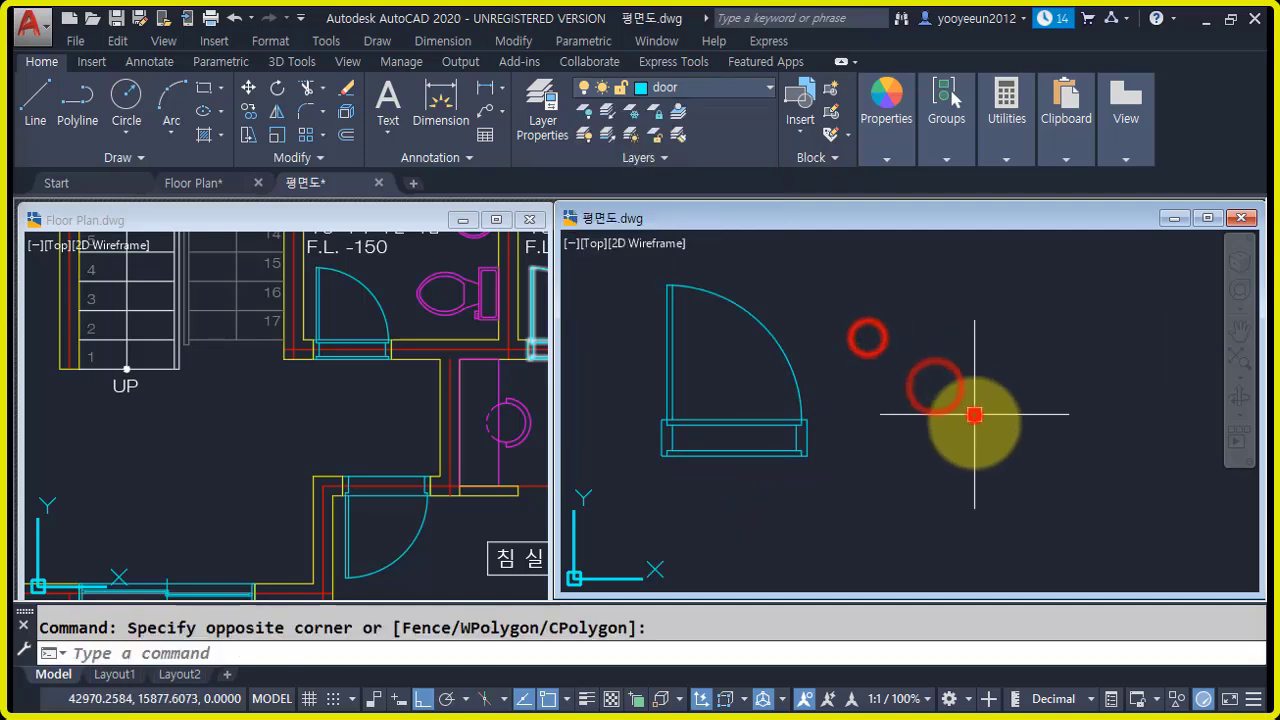
- Draw a horizontal line 800 long in the empty space to the right of the pasted door block
middle_click_drag(823, 394, 793, 399)
type("l")
key("Return")
left_click(896, 464)
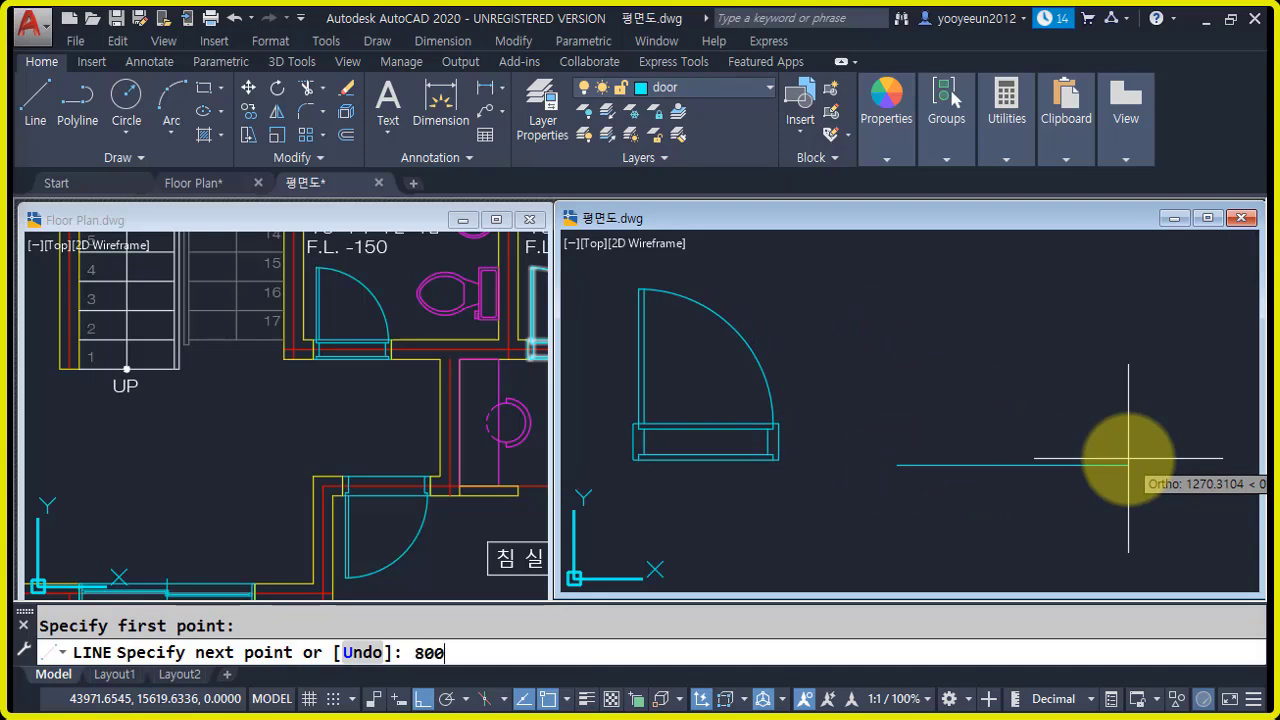
type("800")
key("Return")
key("Return")
- Move the 800 horizontal line to layer 0, check its colour setting and clear the selection
left_click(947, 466)
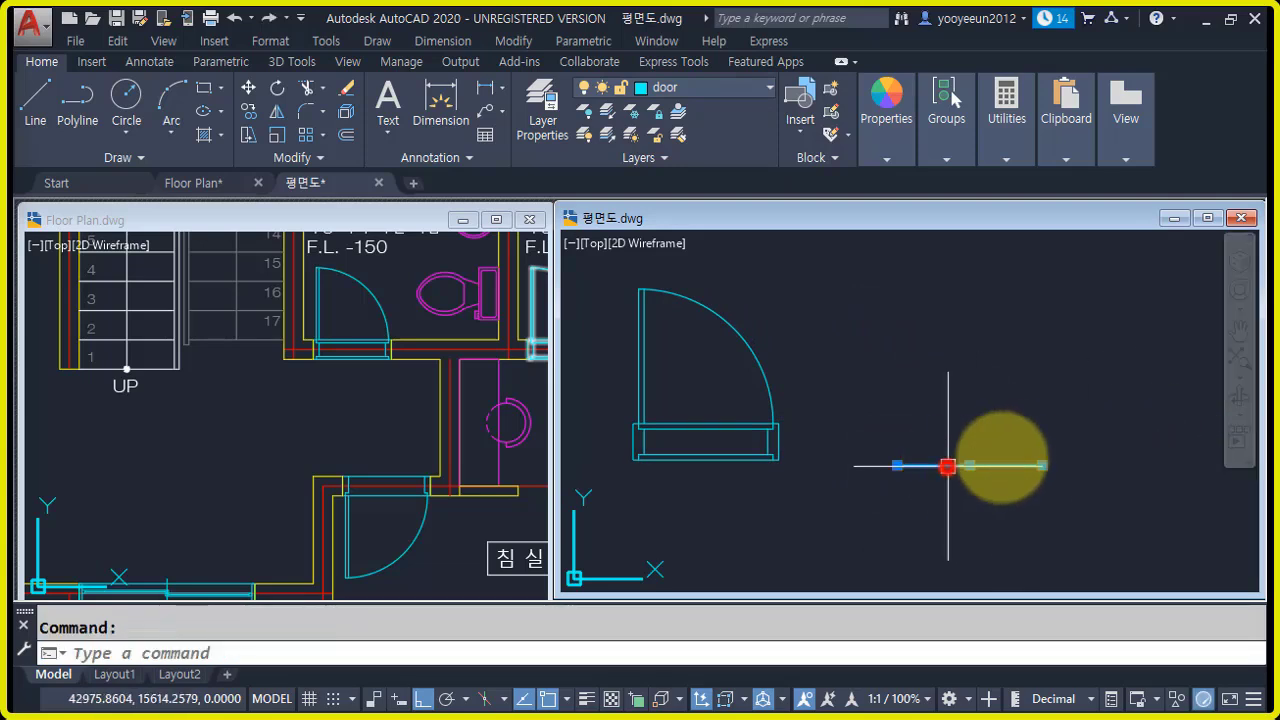
left_click(718, 88)
left_click(700, 112)
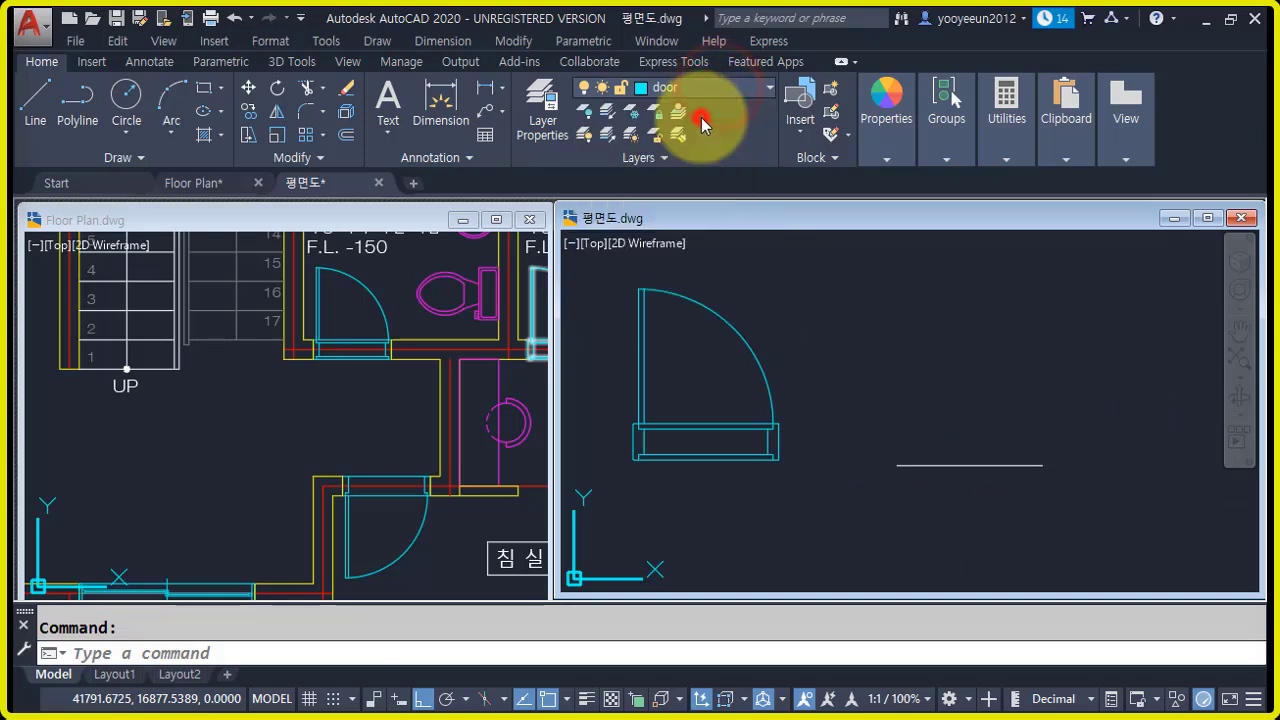
left_click(886, 160)
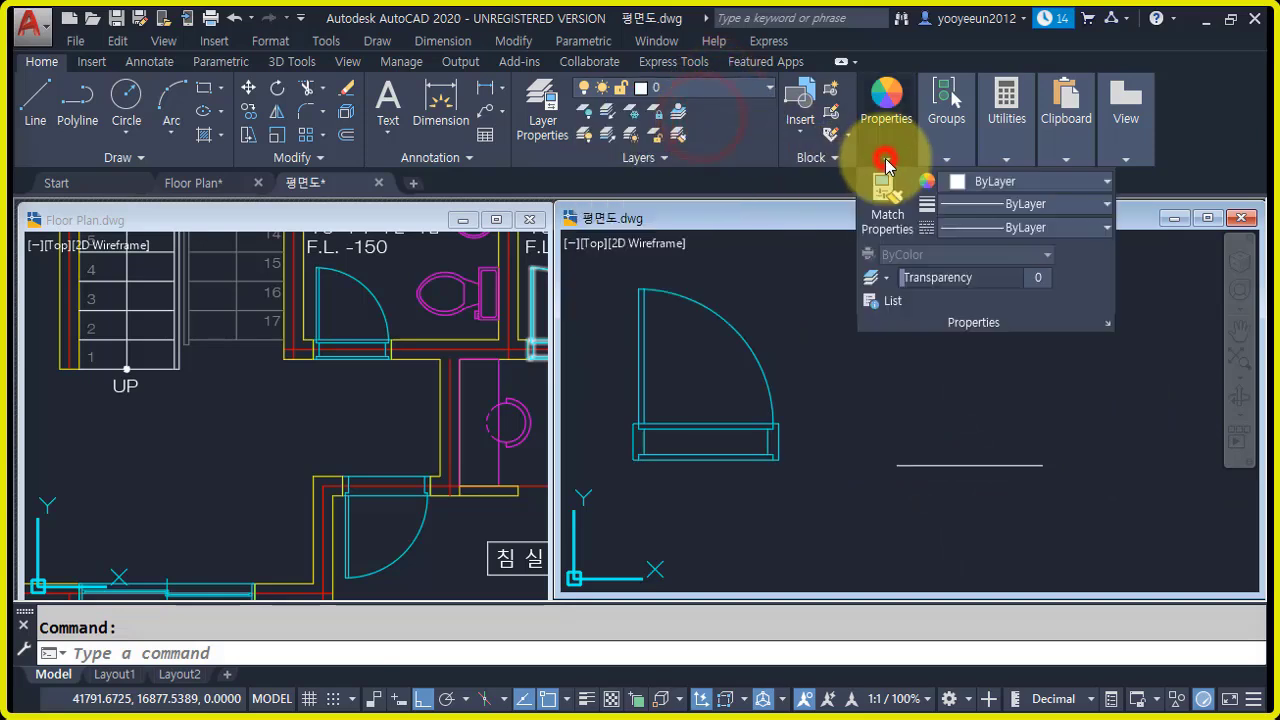
left_click(1029, 182)
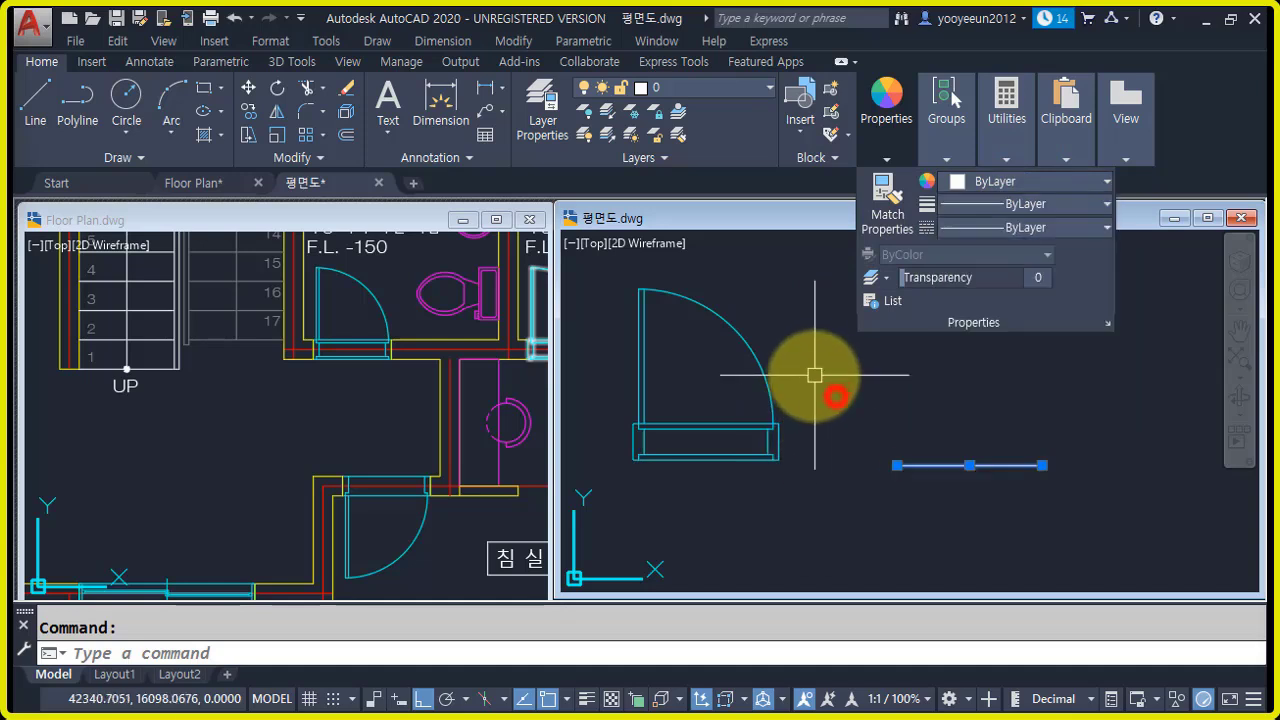
left_click(850, 404)
left_click(903, 389)
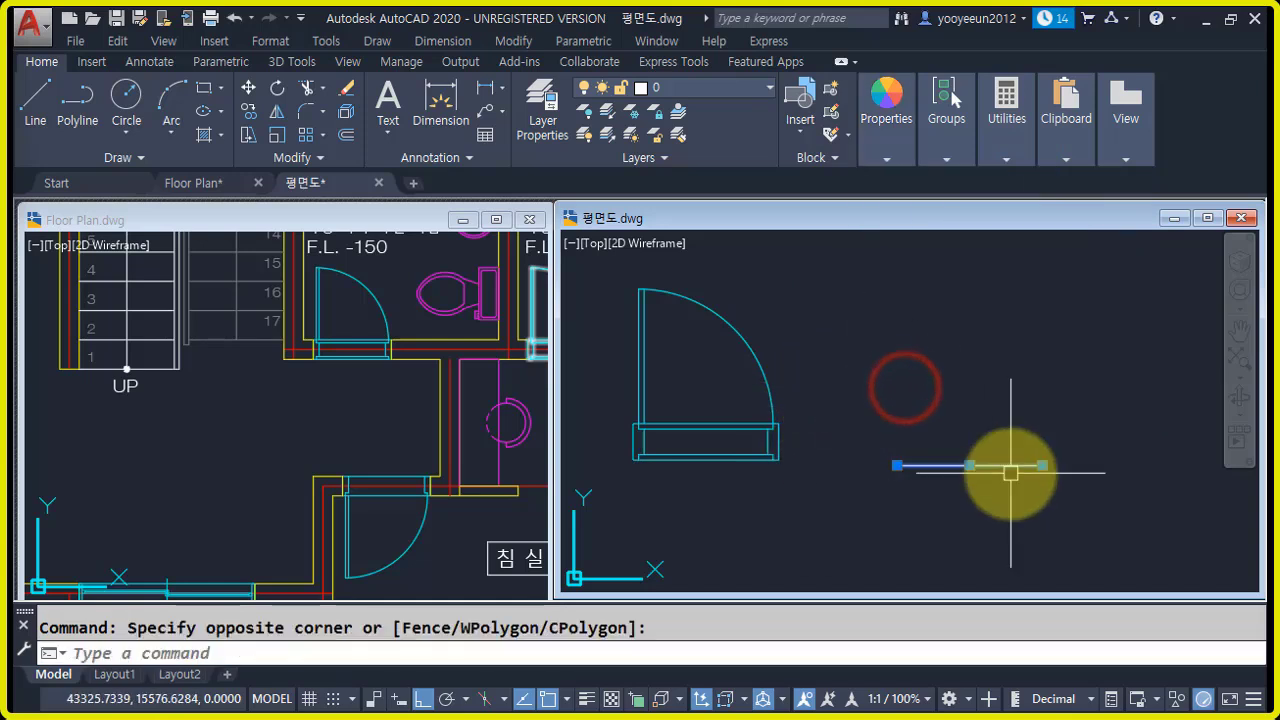
key("Escape")
scroll(697, 462, "up", 4)
middle_click_drag(697, 462, 892, 500)
scroll(895, 499, "down", 2)
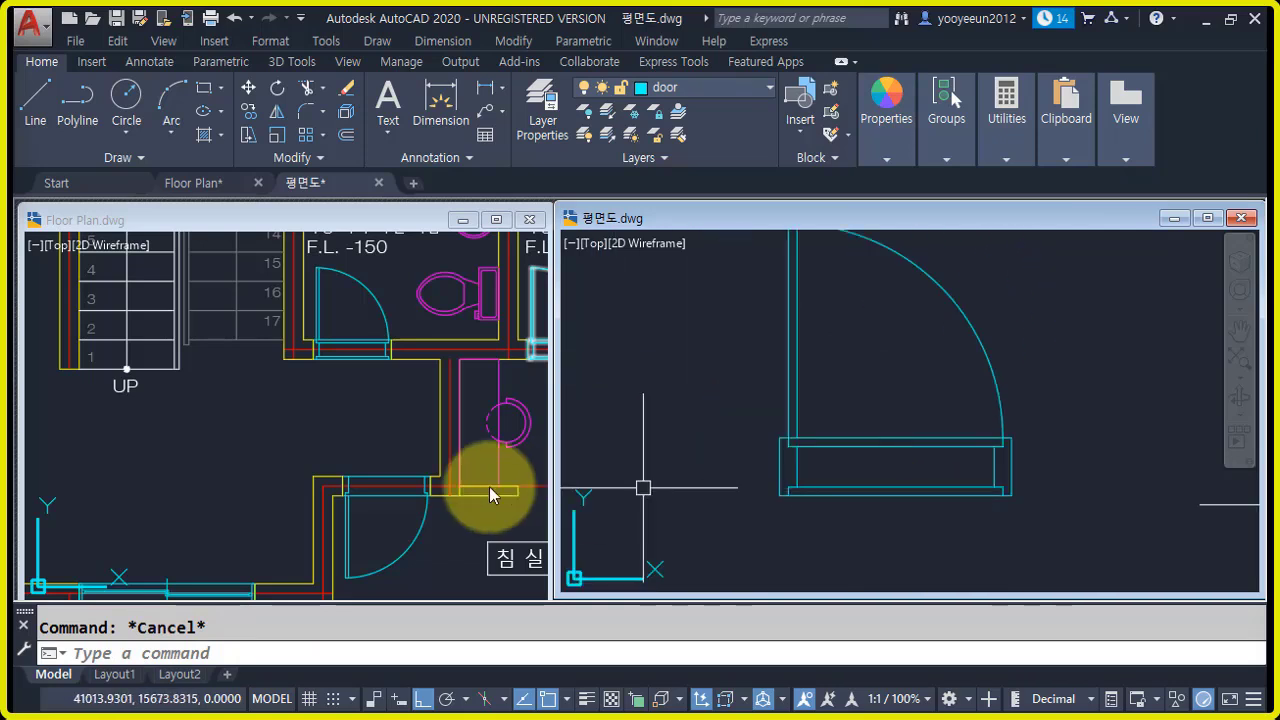
left_click(356, 401)
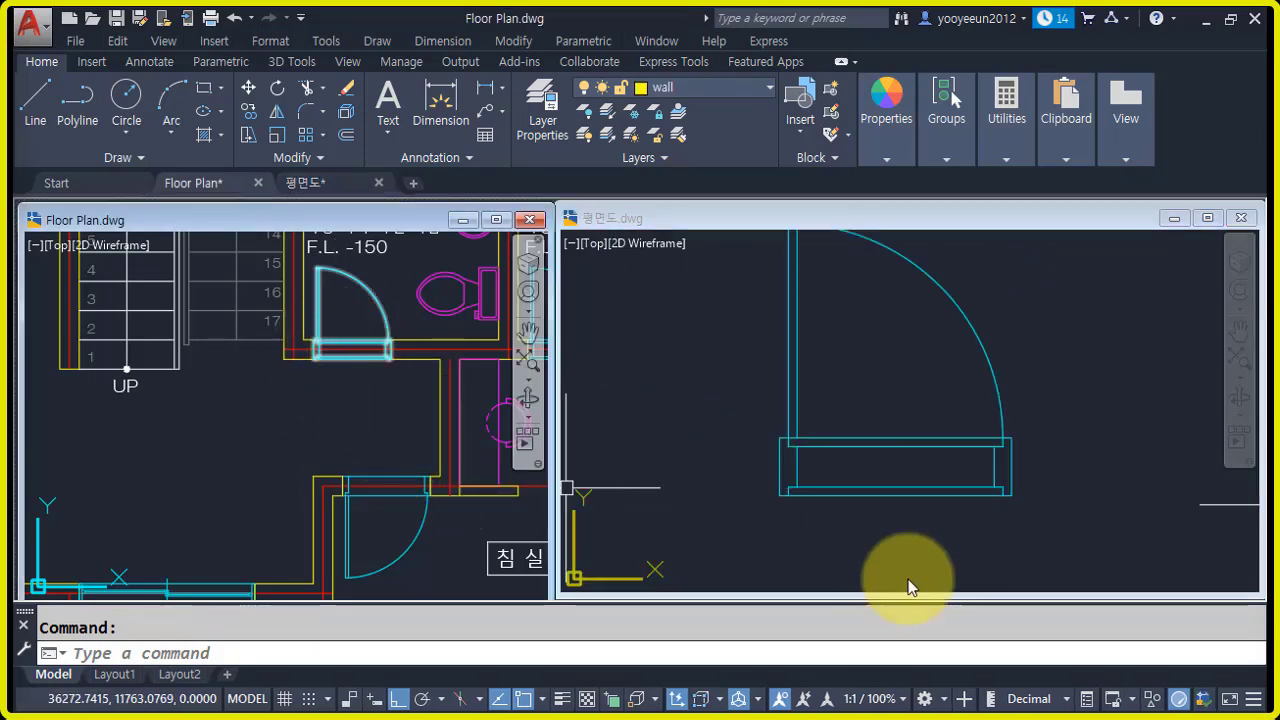
left_click(1028, 518)
- Draw a vertical line 200 long upward from the left end of the horizontal line
middle_click_drag(1089, 527, 903, 494)
scroll(940, 500, "down", 2)
type("l")
key("Return")
left_click(933, 483)
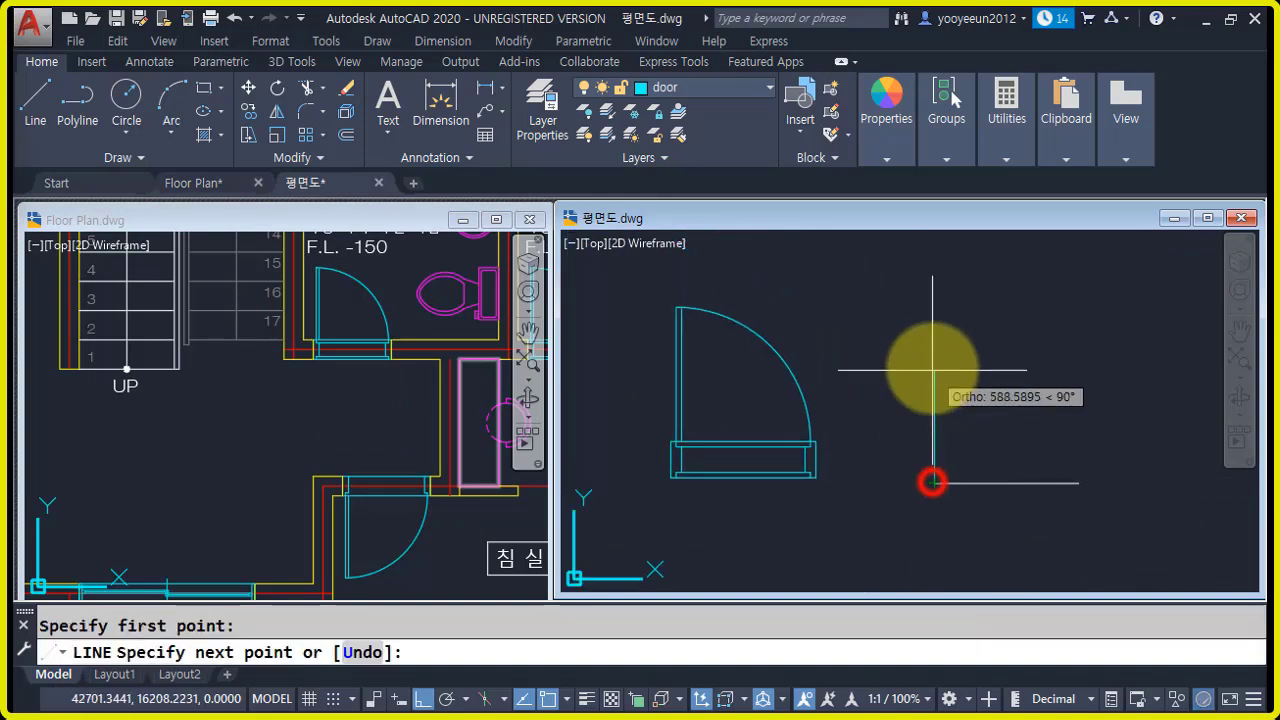
type("200")
key("Return")
key("Return")
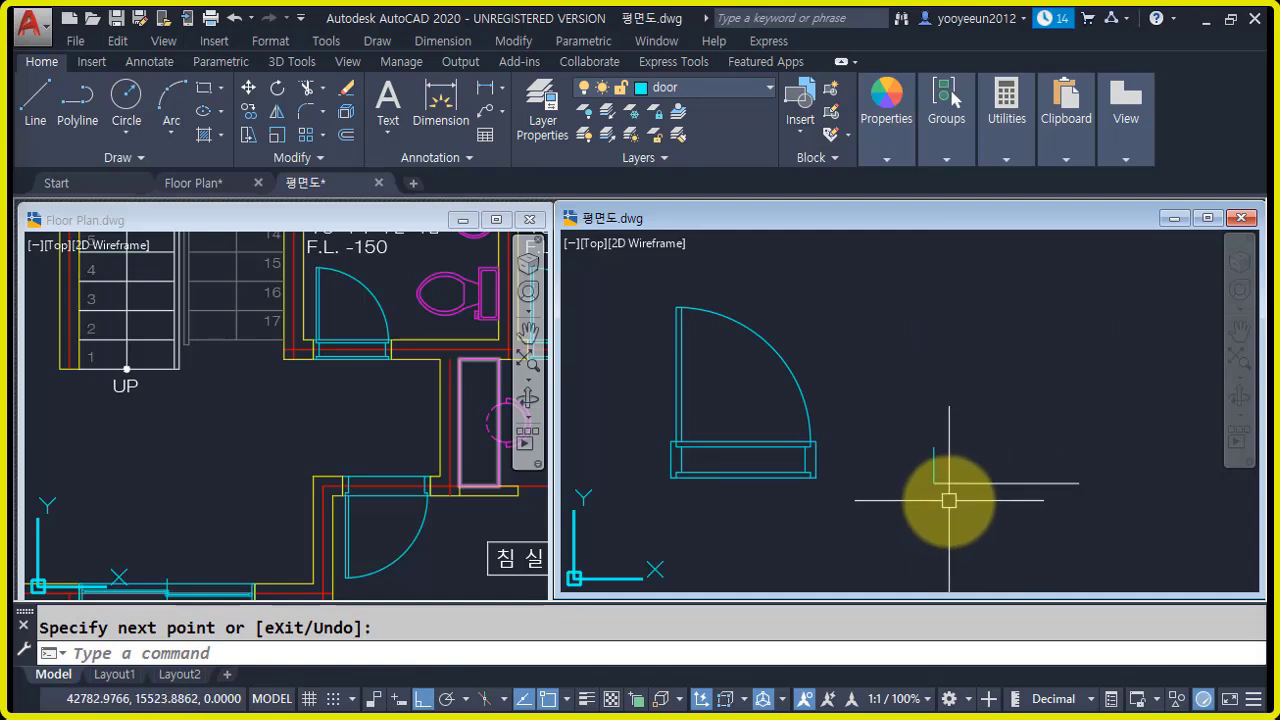
- Offset the vertical line 30 to the right twice in succession to lay out the left jamb
scroll(960, 510, "up", 2)
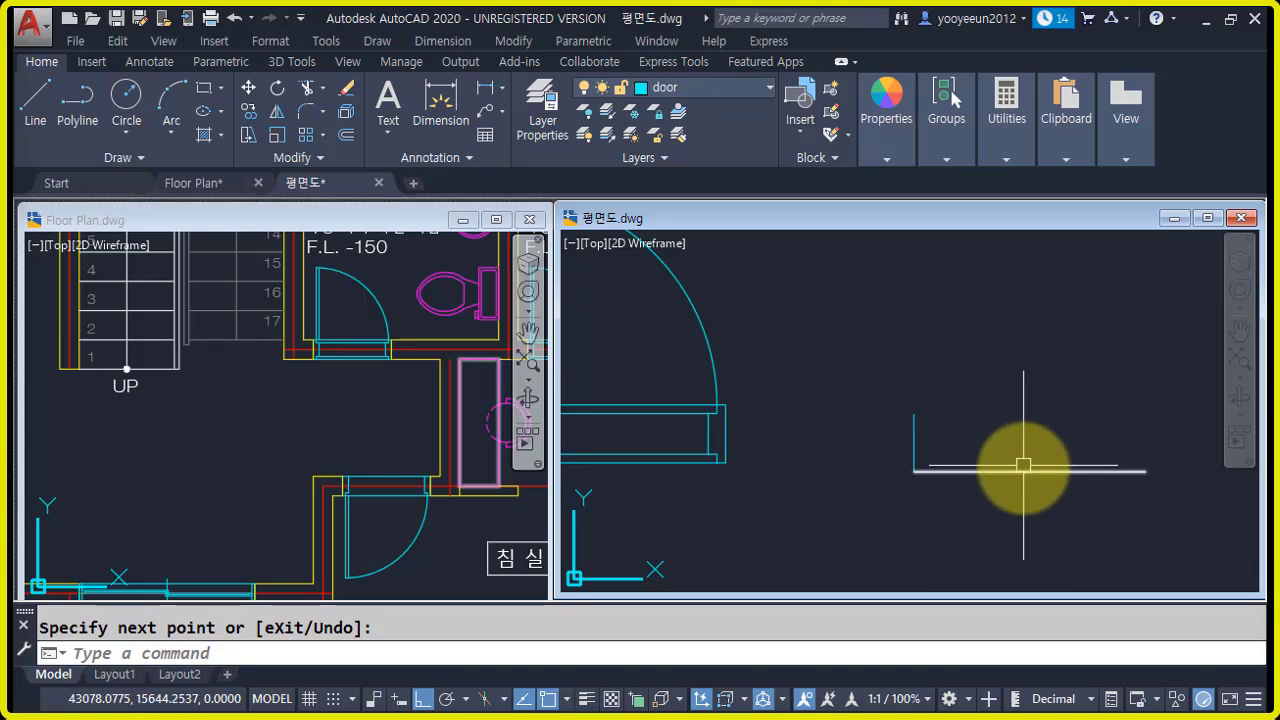
scroll(1028, 474, "down", 2)
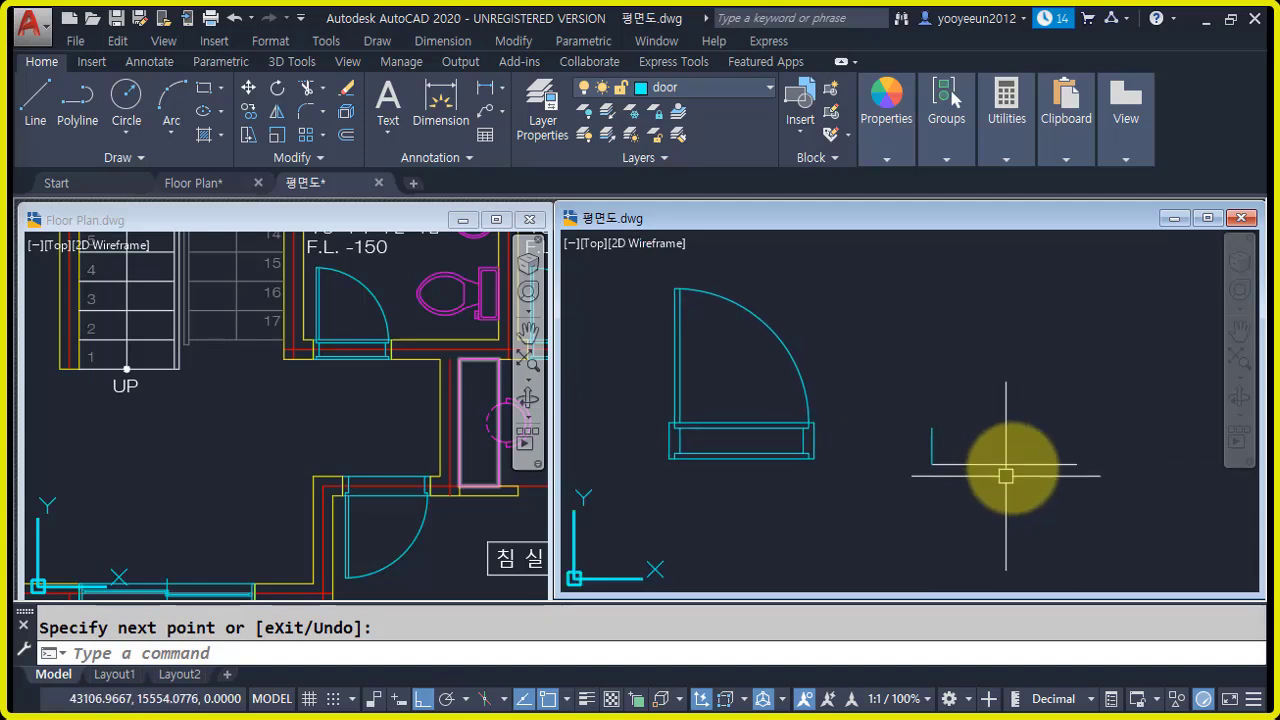
type("o")
key("Return")
type("30")
key("Return")
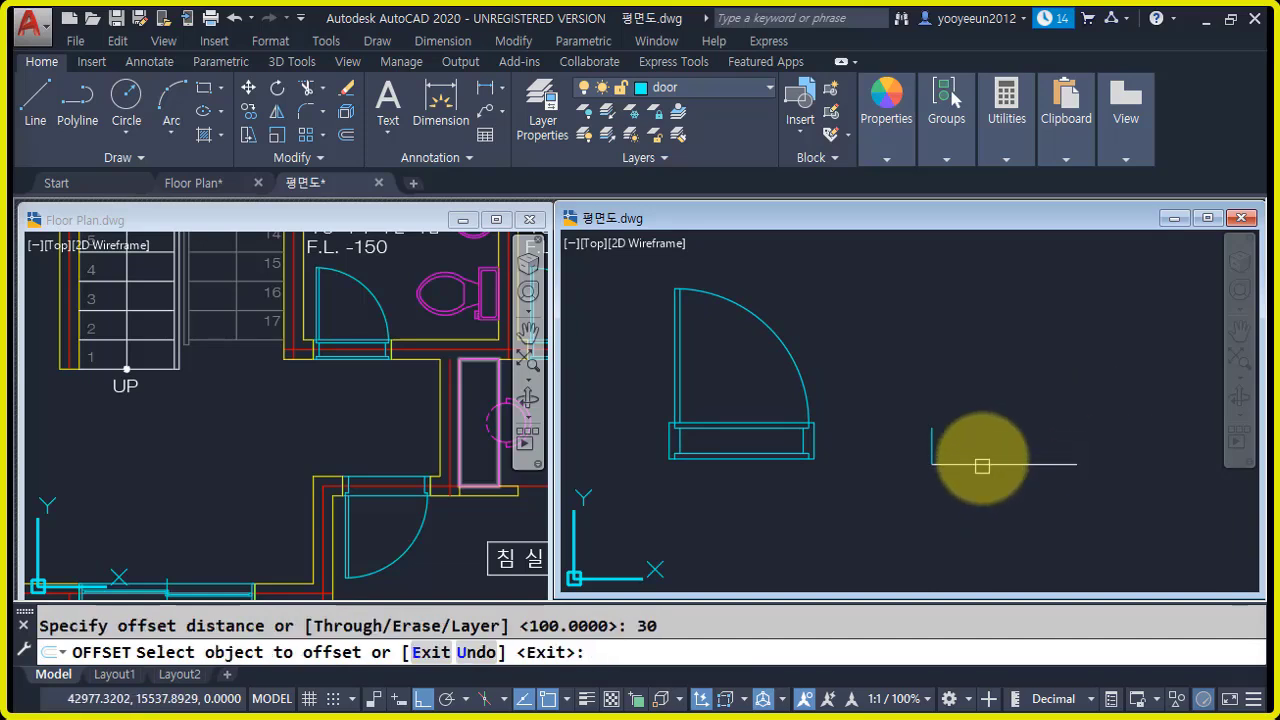
scroll(982, 476, "up", 2)
left_click(891, 458)
left_click(916, 457)
left_click(901, 453)
left_click(941, 451)
key("Return")
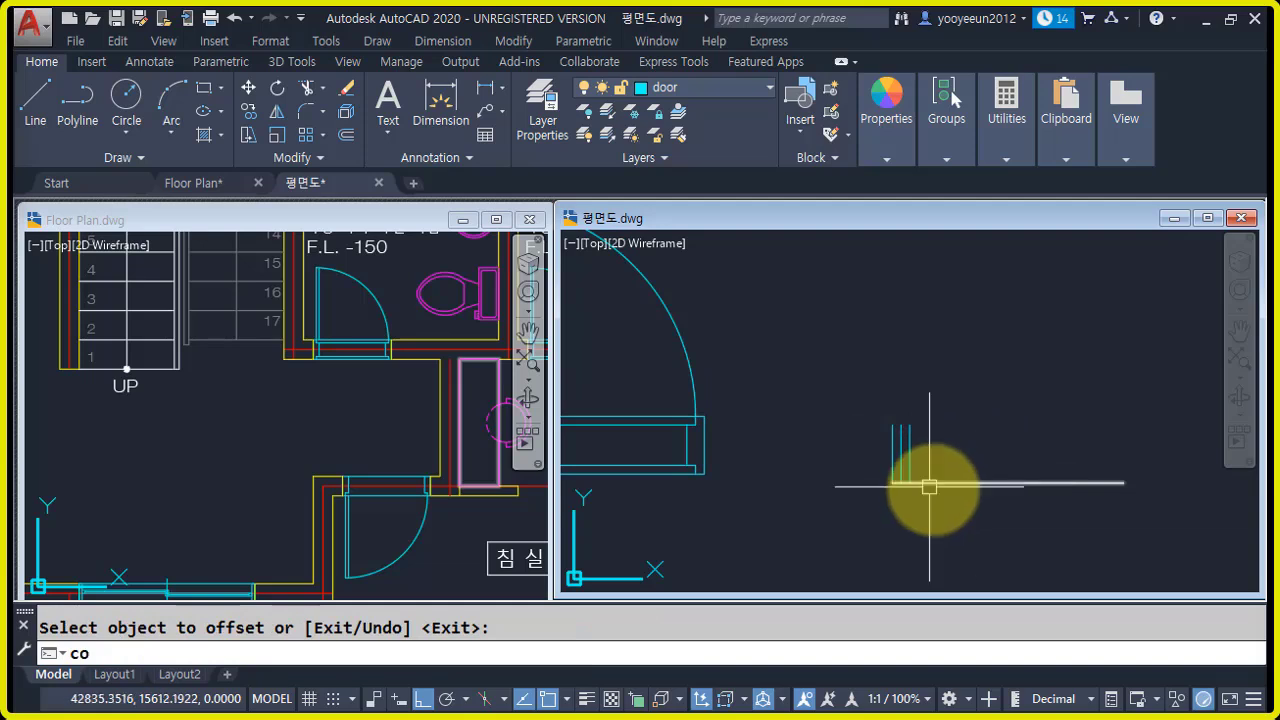
- Copy the horizontal line from the lower end of the left vertical line to its upper end
key("Return")
left_click(968, 481)
left_click(963, 437)
left_click(914, 491)
key("Return")
left_click(891, 487)
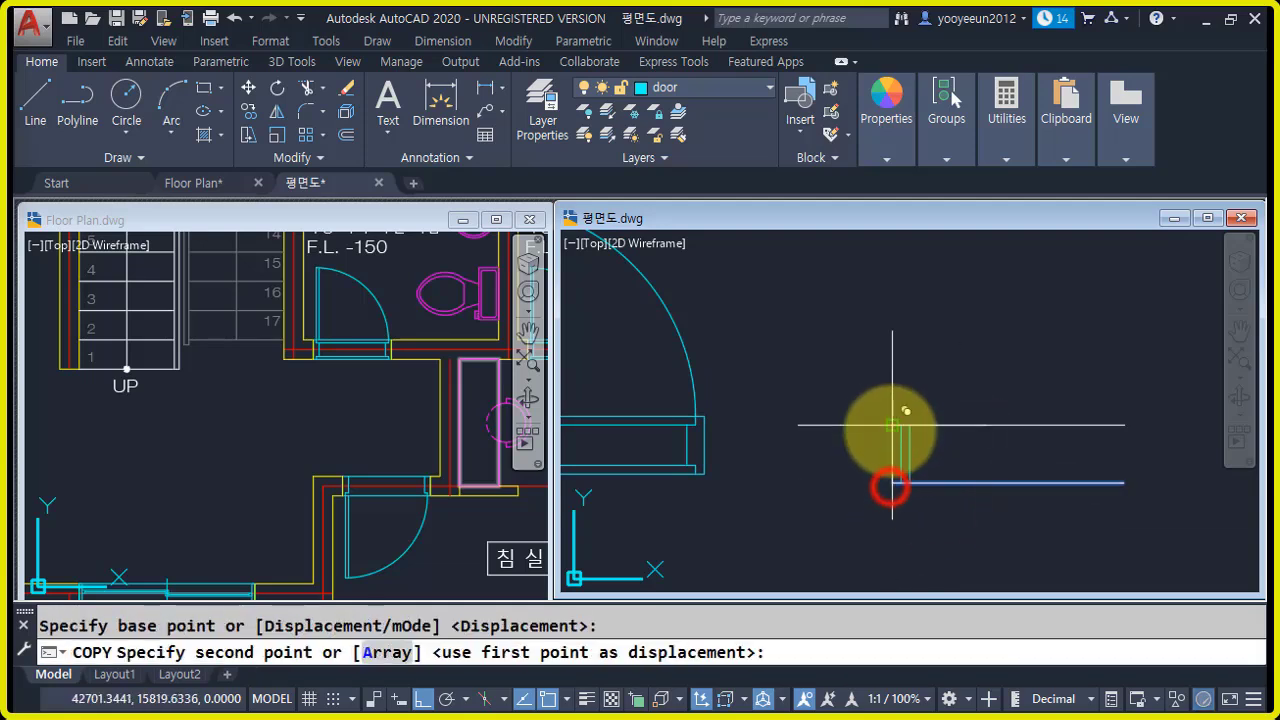
left_click(891, 426)
key("Return")
- Offset the upper and lower horizontal lines of the new frame 30 inward
type("o")
key("Return")
type("30")
key("Return")
left_click(1006, 427)
left_click(1006, 455)
left_click(1004, 483)
left_click(1004, 455)
key("Return")
- Trim the crossing lines at the frame's left end into the stepped jamb profile of the pasted door block
scroll(913, 478, "up", 2)
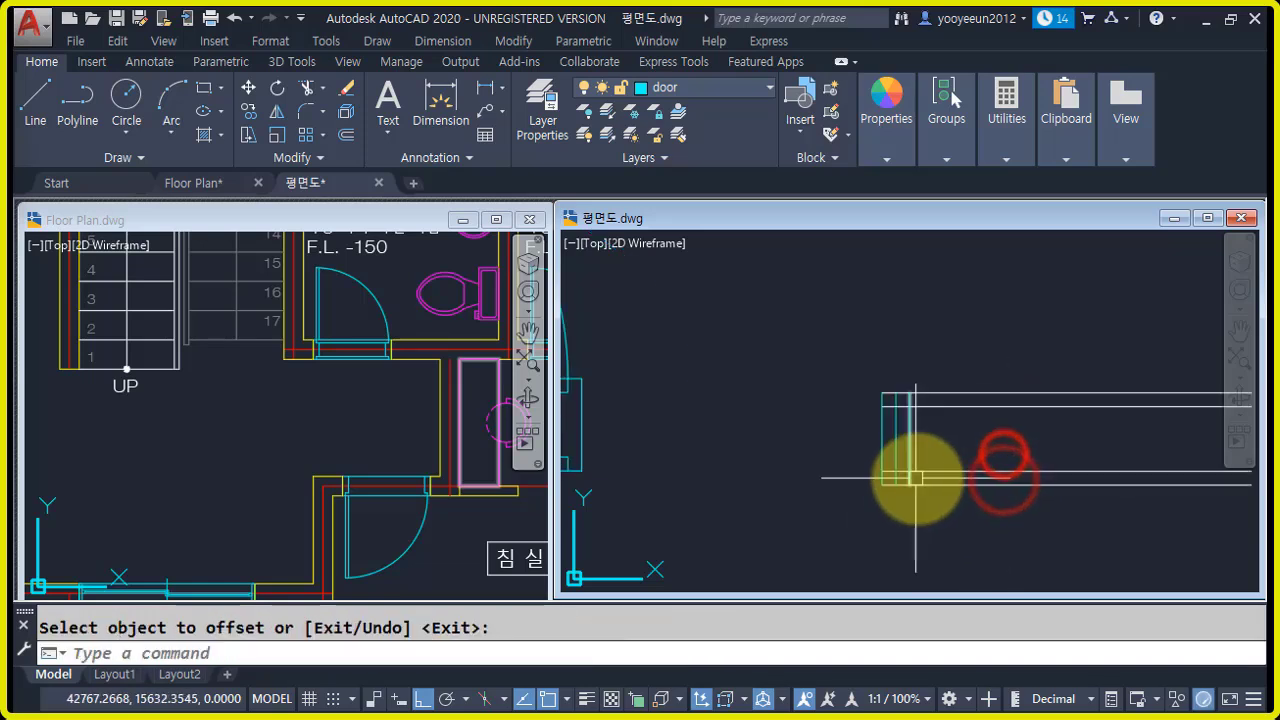
key("Escape")
type("tr")
key("Return")
left_click(977, 524)
left_click(803, 357)
scroll(899, 427, "up", 1)
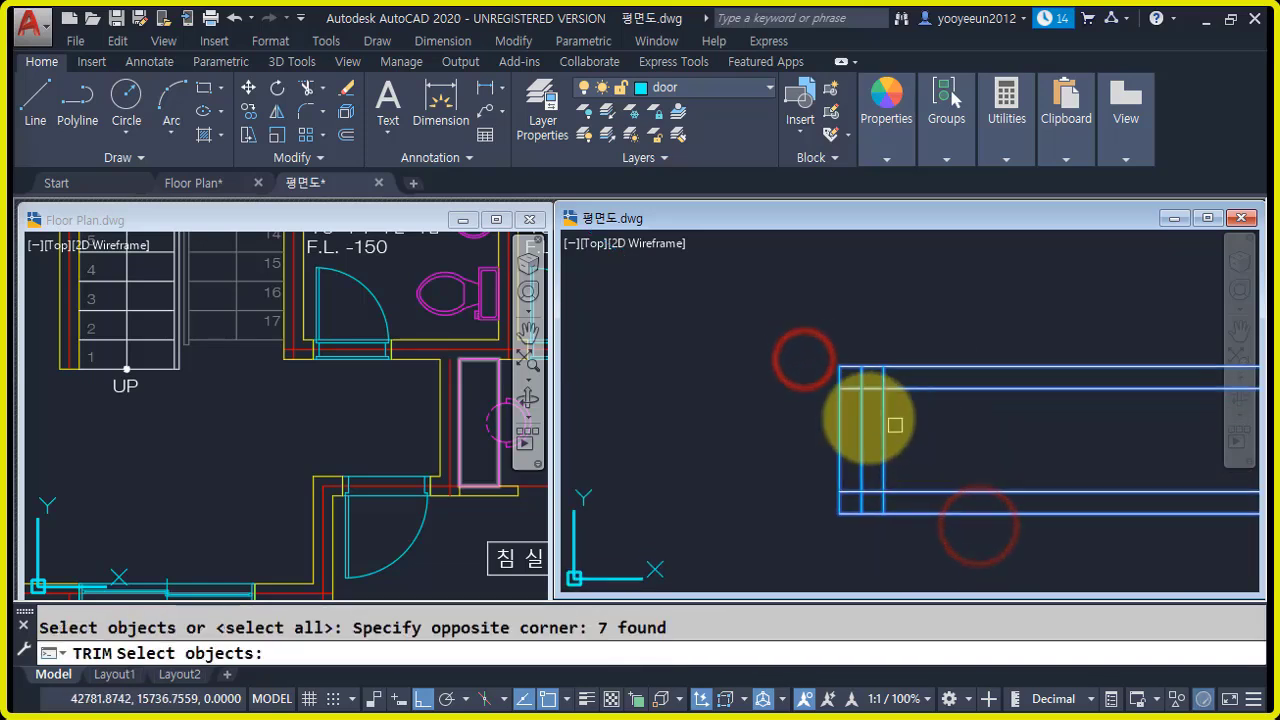
key("Return")
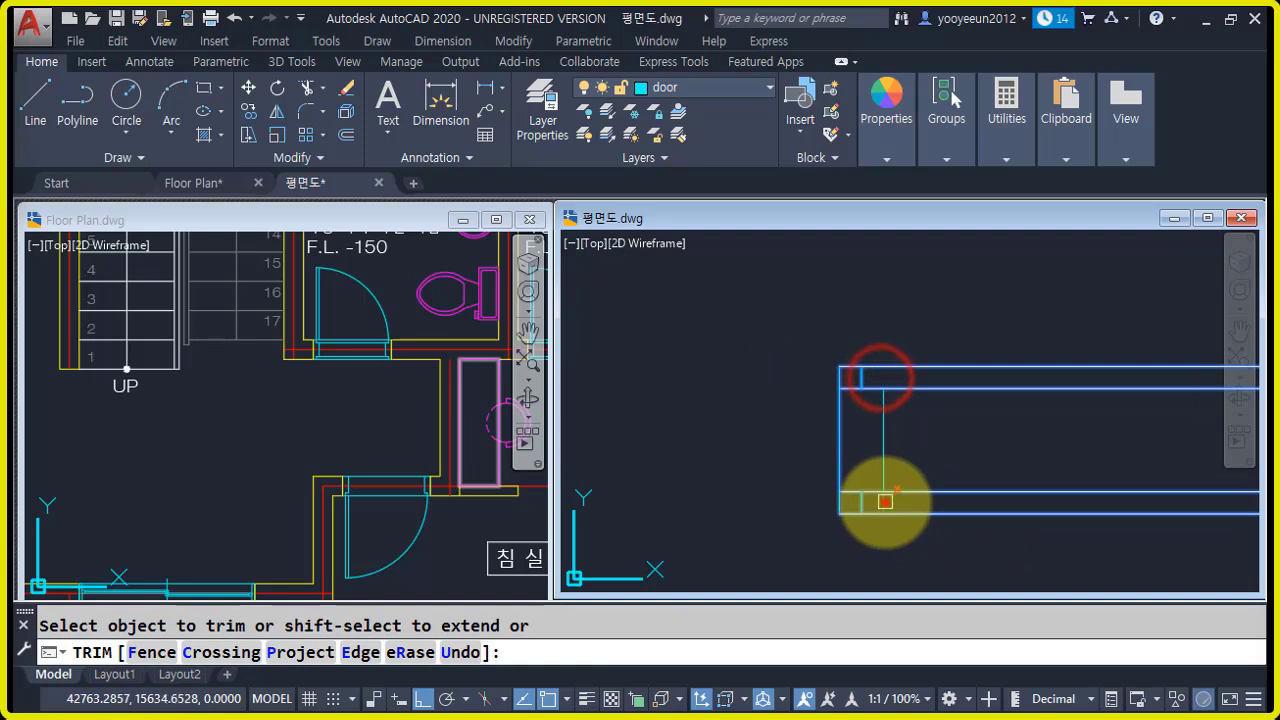
left_click(848, 492)
left_click(847, 388)
scroll(977, 453, "down", 2)
middle_click_drag(977, 453, 841, 442)
key("Return")
- Mirror the left jamb lines to the right end about a vertical axis through the frame's midpoint, keeping the originals
type("mi")
key("Return")
left_click(666, 343)
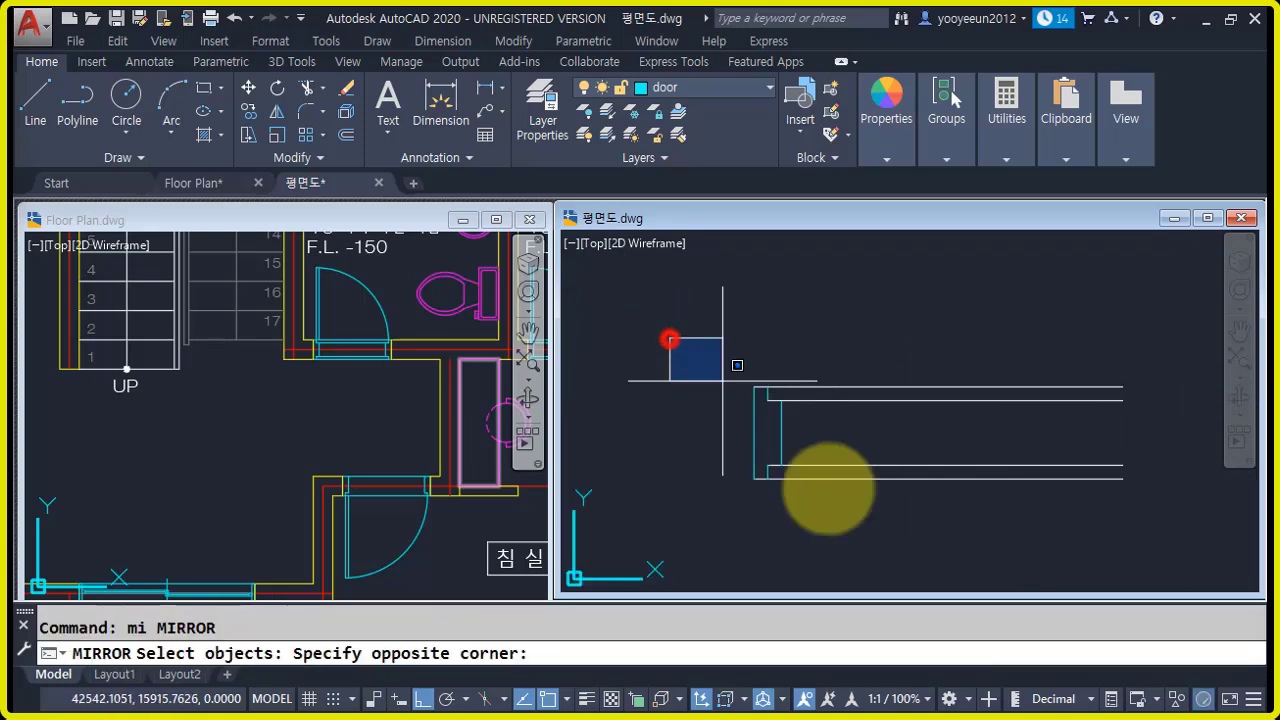
left_click(849, 514)
key("Return")
left_click(949, 389)
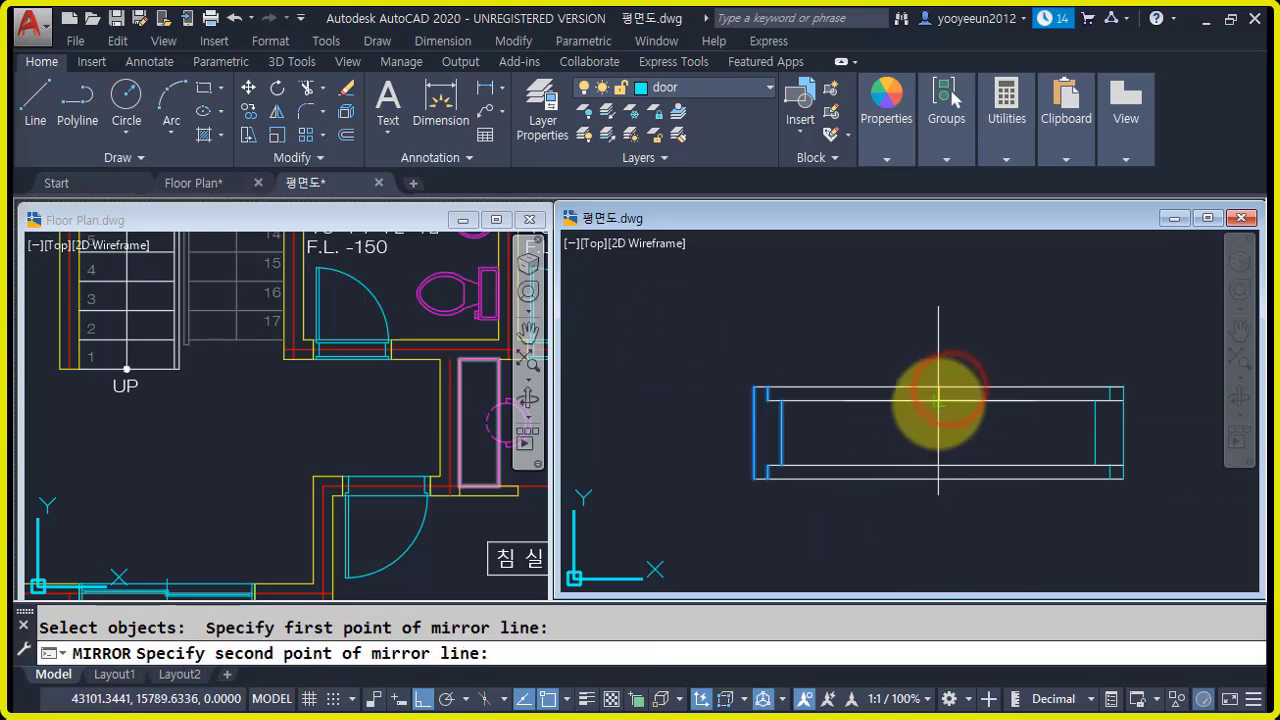
left_click(943, 497)
key("Escape")
- Trim the two inner horizontal lines where they extend past the rebate at the frame's right end
type("tr")
middle_click_drag(1169, 522, 1089, 462)
key("Return")
left_click(1105, 508)
left_click(925, 348)
scroll(1017, 411, "up", 2)
key("Return")
left_click(1108, 405)
scroll(1098, 440, "down", 1)
left_click(1078, 494)
scroll(1090, 470, "down", 5)
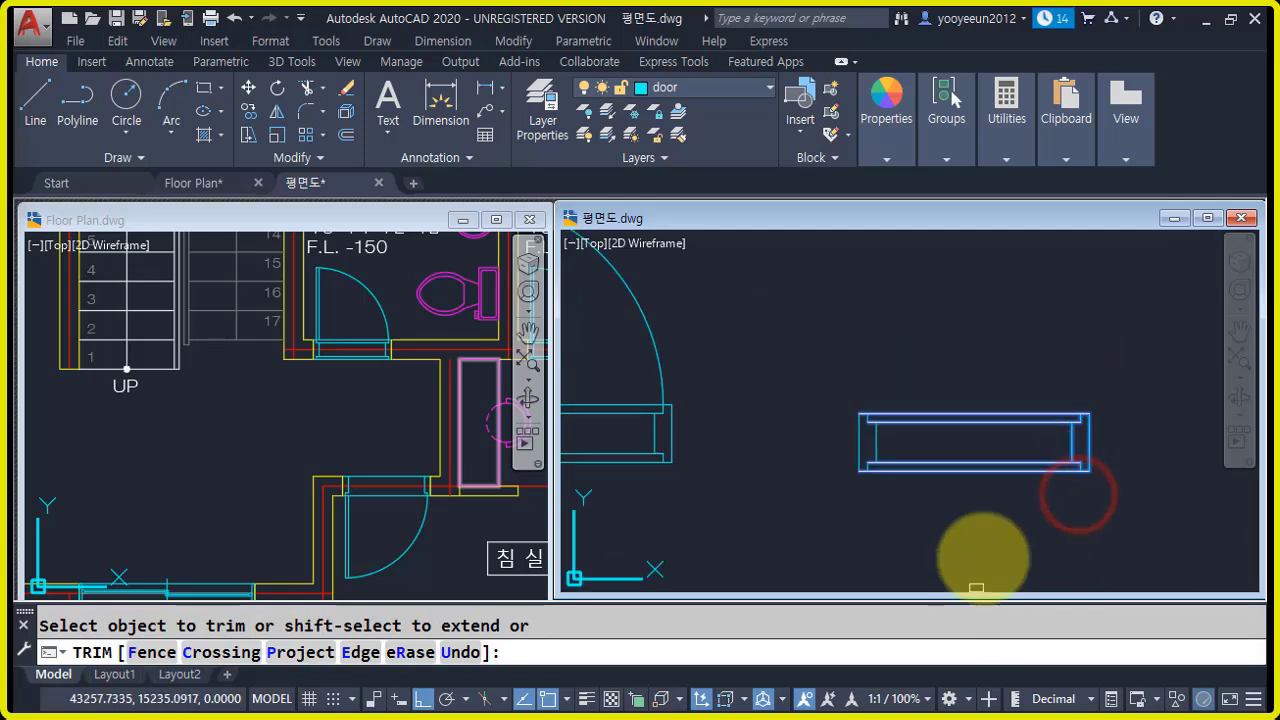
key("Return")
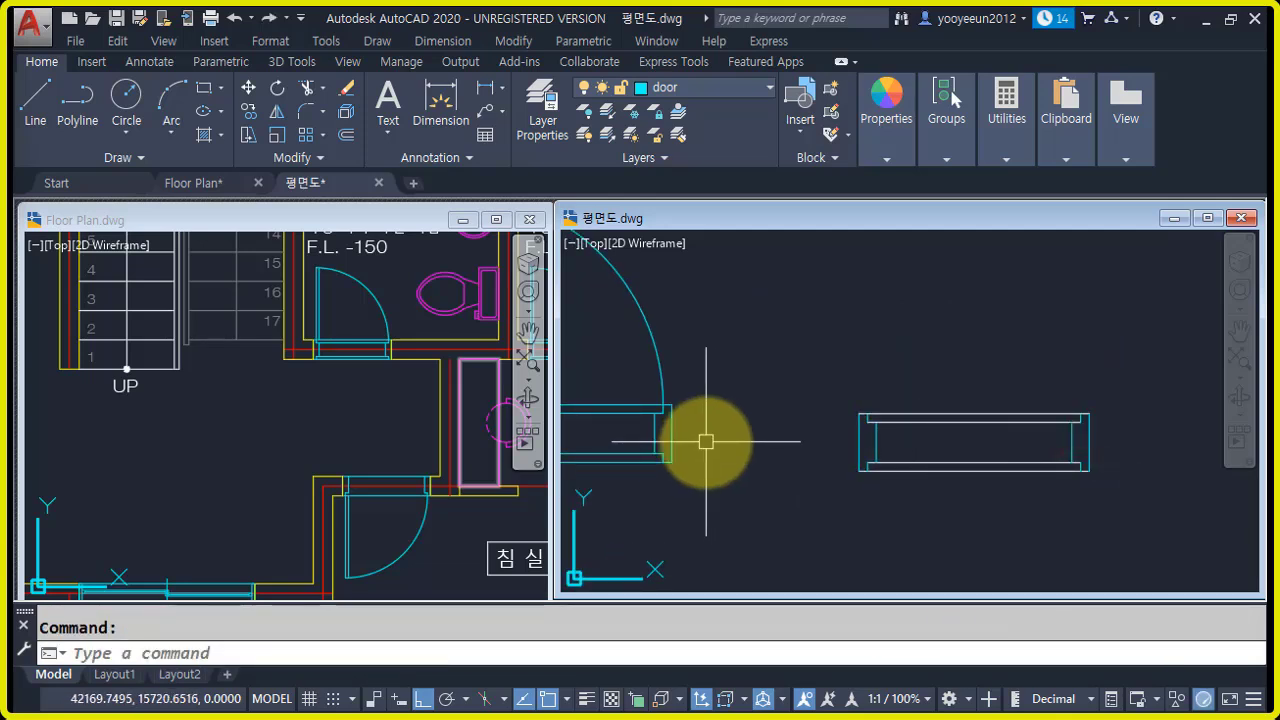
mouse_move(730, 442)
middle_mouse_down()
mouse_move(877, 454)
mouse_move(902, 486)
middle_mouse_up()
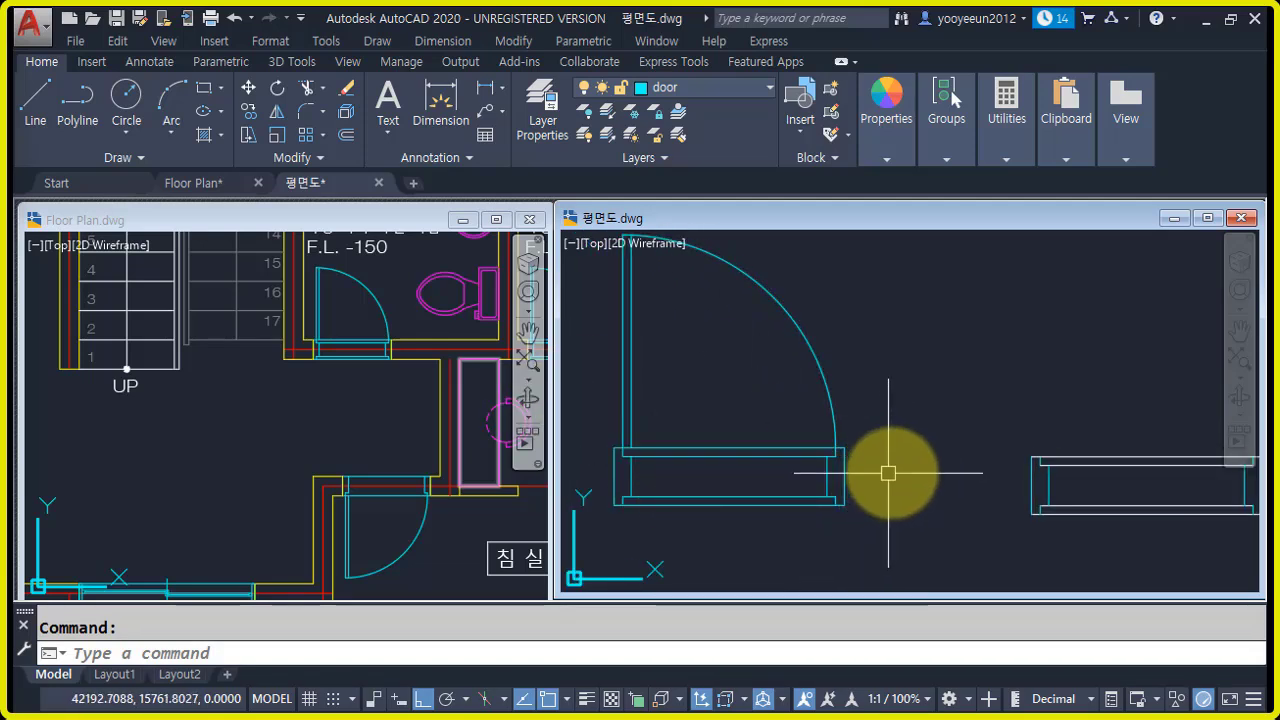
mouse_move(1080, 430)
middle_mouse_down()
mouse_move(1050, 438)
mouse_move(1066, 449)
middle_mouse_up()
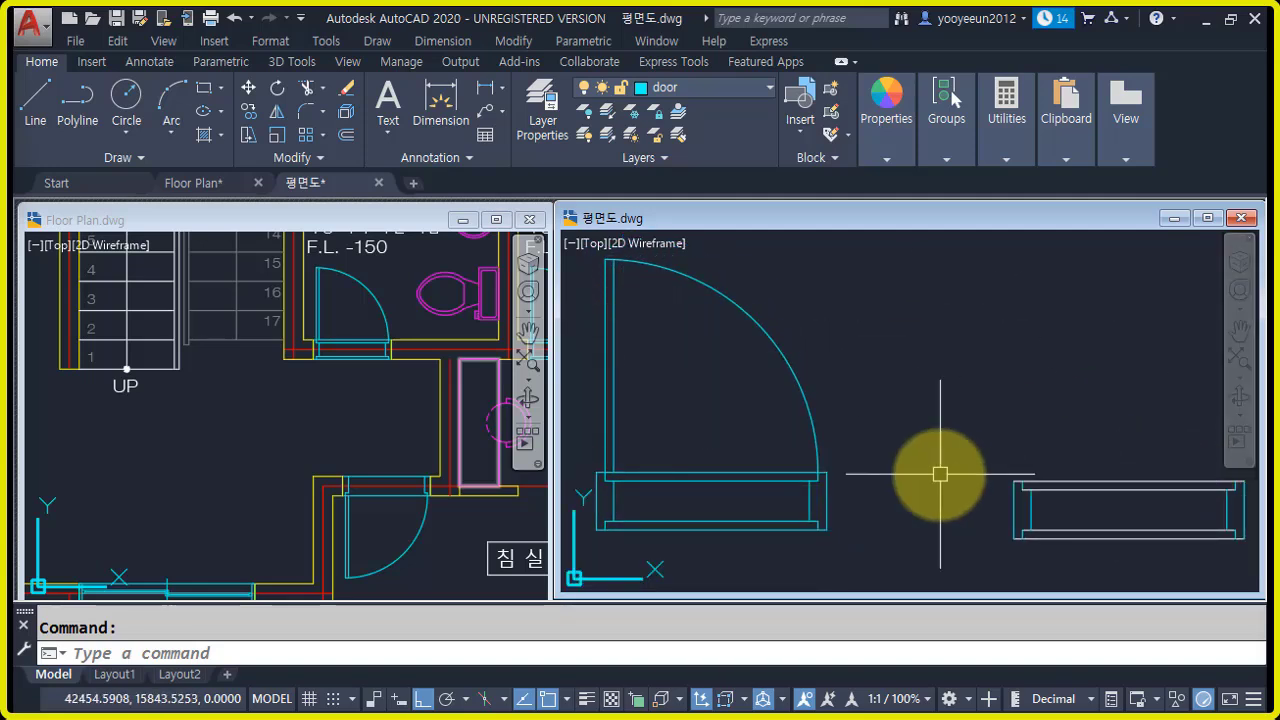
scroll(939, 471, "down", 1)
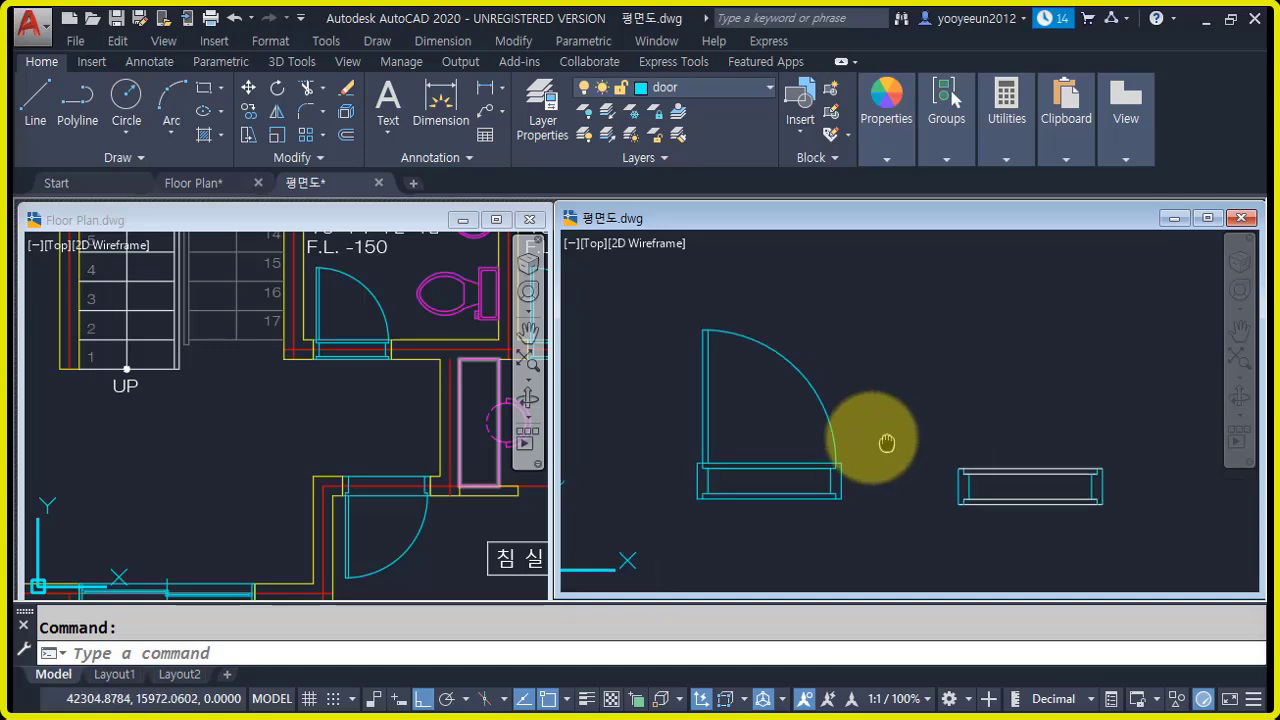
scroll(700, 400, "down", 1)
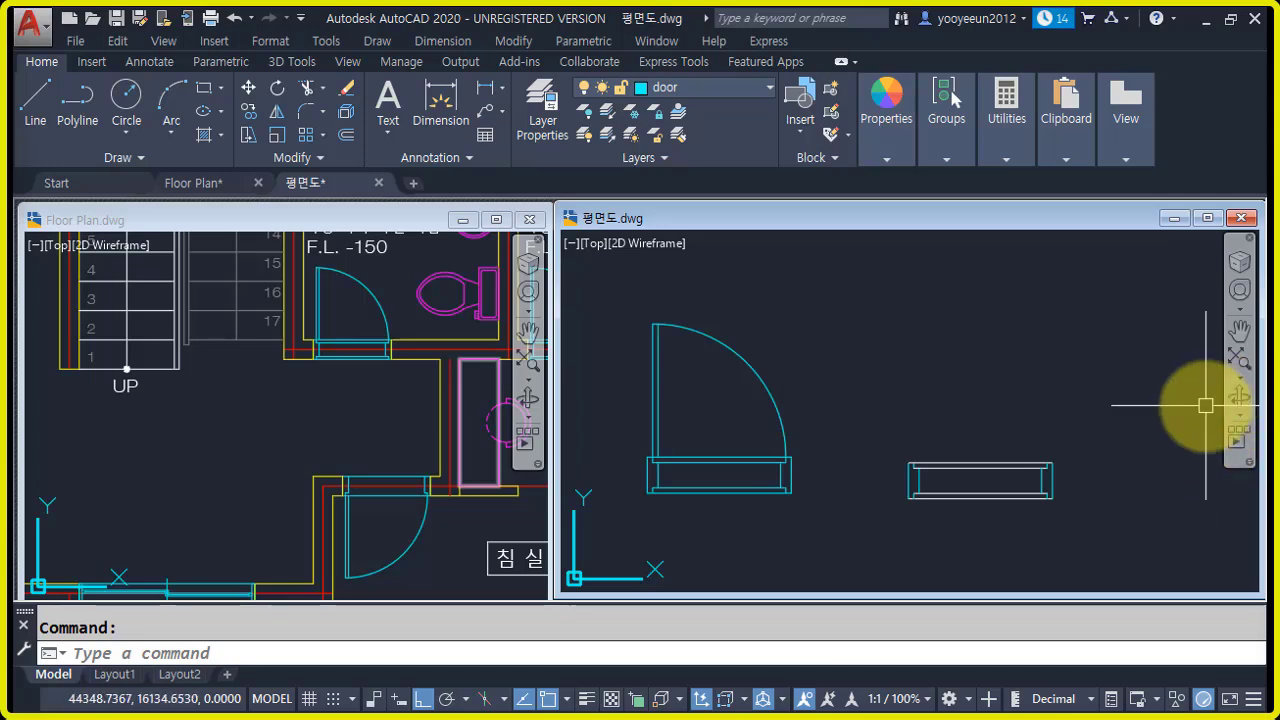
scroll(990, 463, "up", 2)
scroll(860, 462, "up", 2)
type("c")
key("Return")
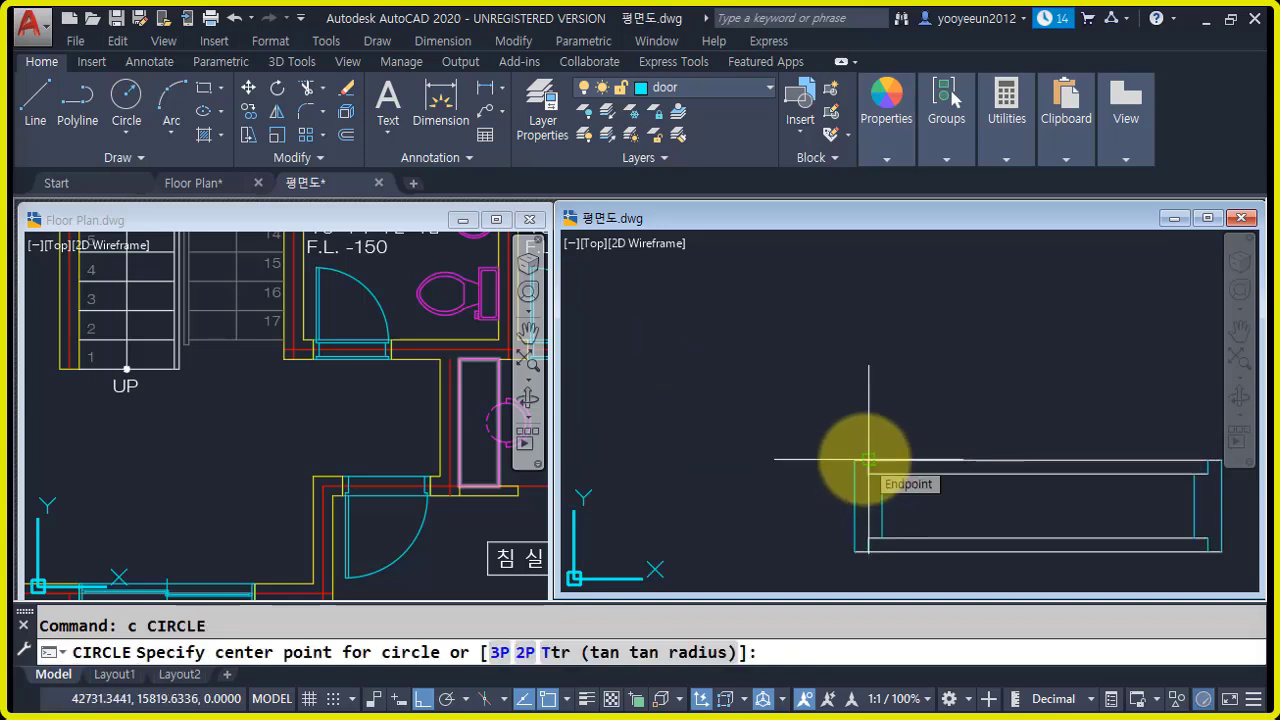
middle_click_drag(1012, 484, 856, 453)
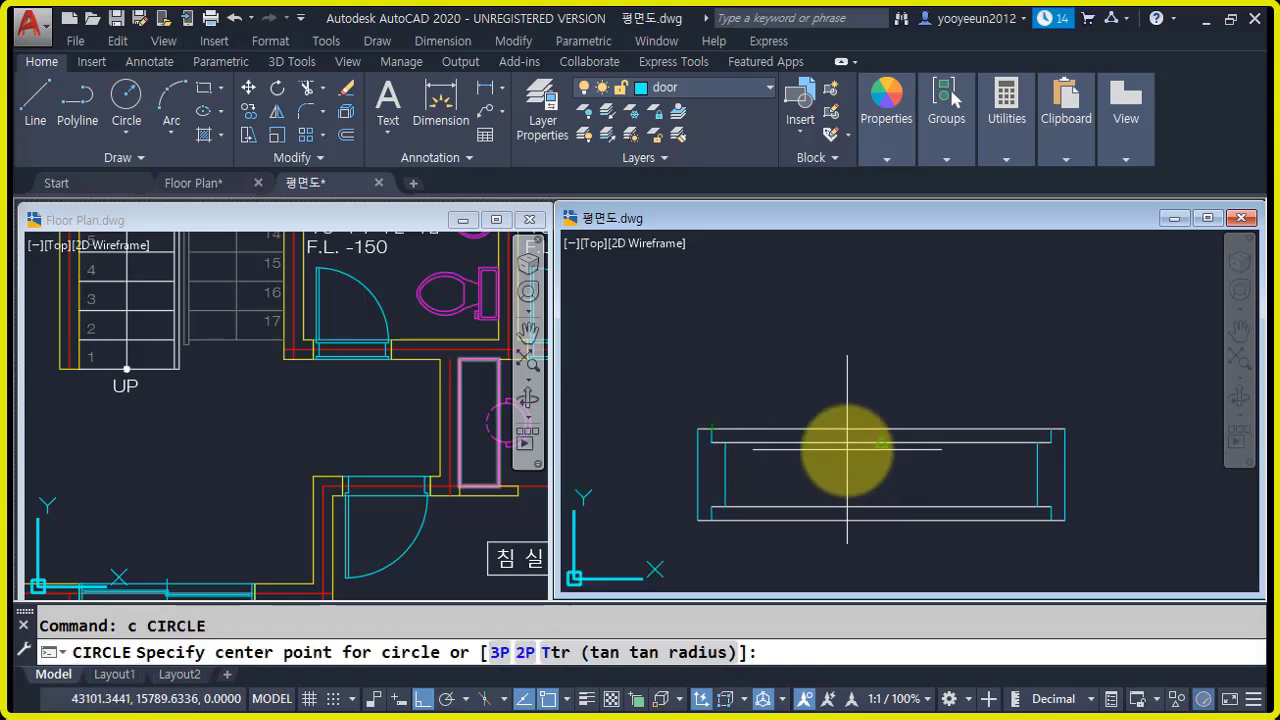
key("Escape")
left_click(889, 463)
left_click(827, 374)
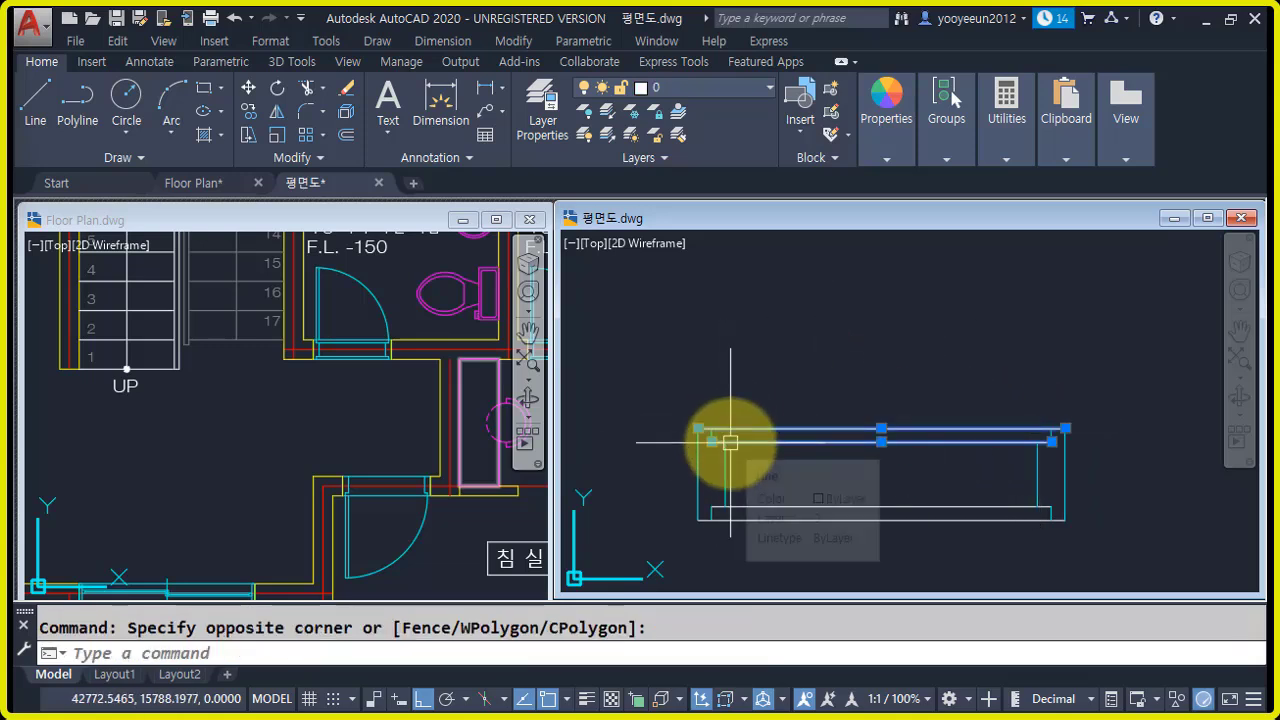
key("Escape")
- Draw a circle centred on the upper endpoint of the left rebate line, its radius reaching the matching right rebate endpoint
type("c")
key("Return")
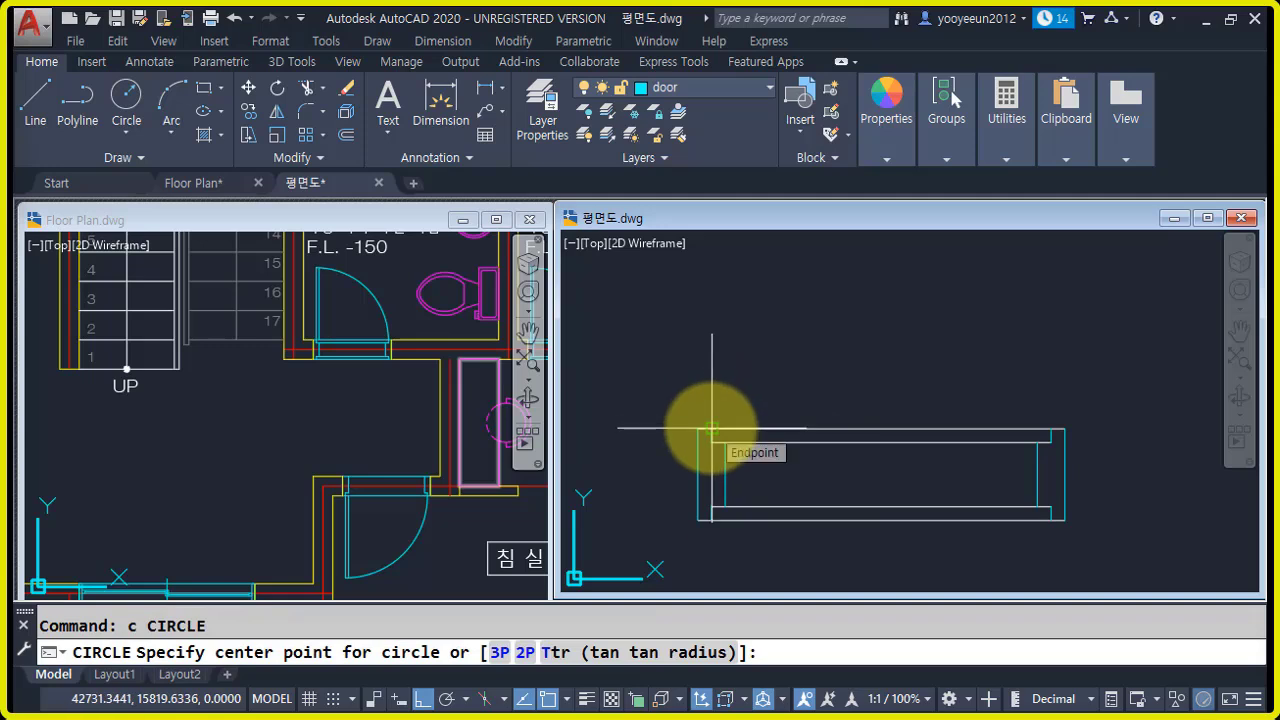
left_click(711, 428)
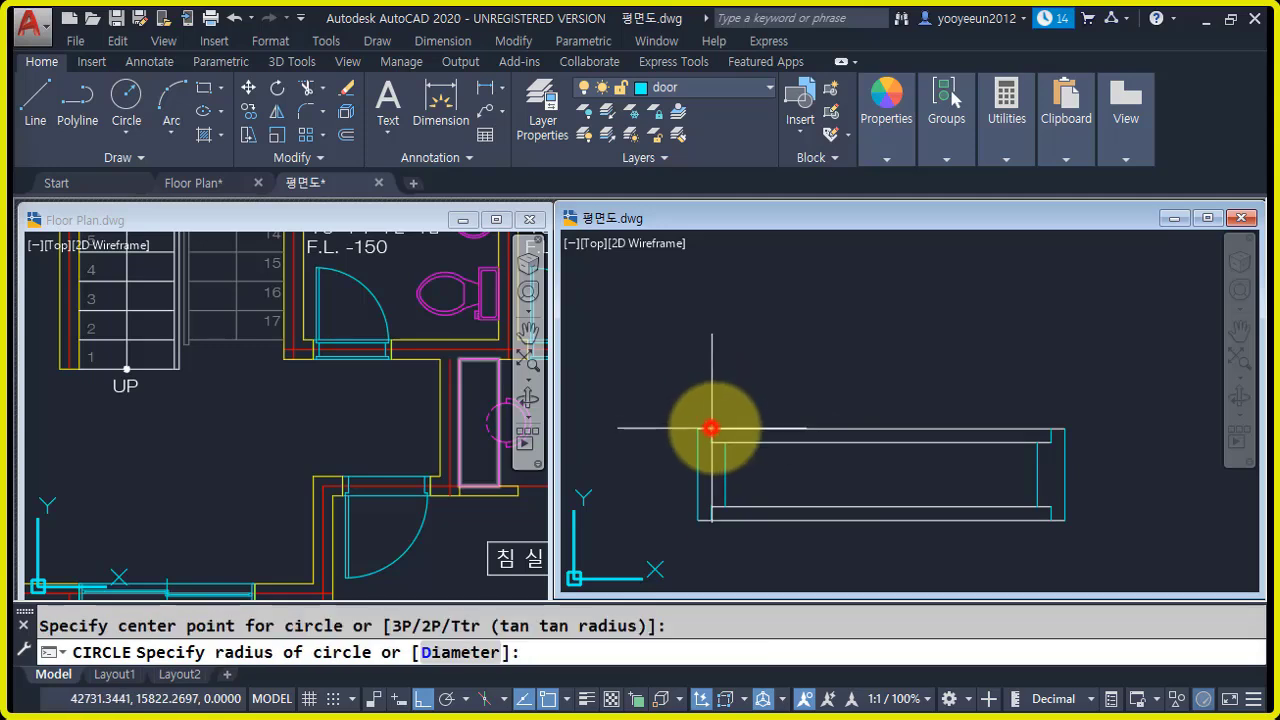
left_click(1052, 428)
scroll(981, 493, "down", 2)
- Draw a vertical line from the circle's centre up to the circle's top as the door leaf
type("l")
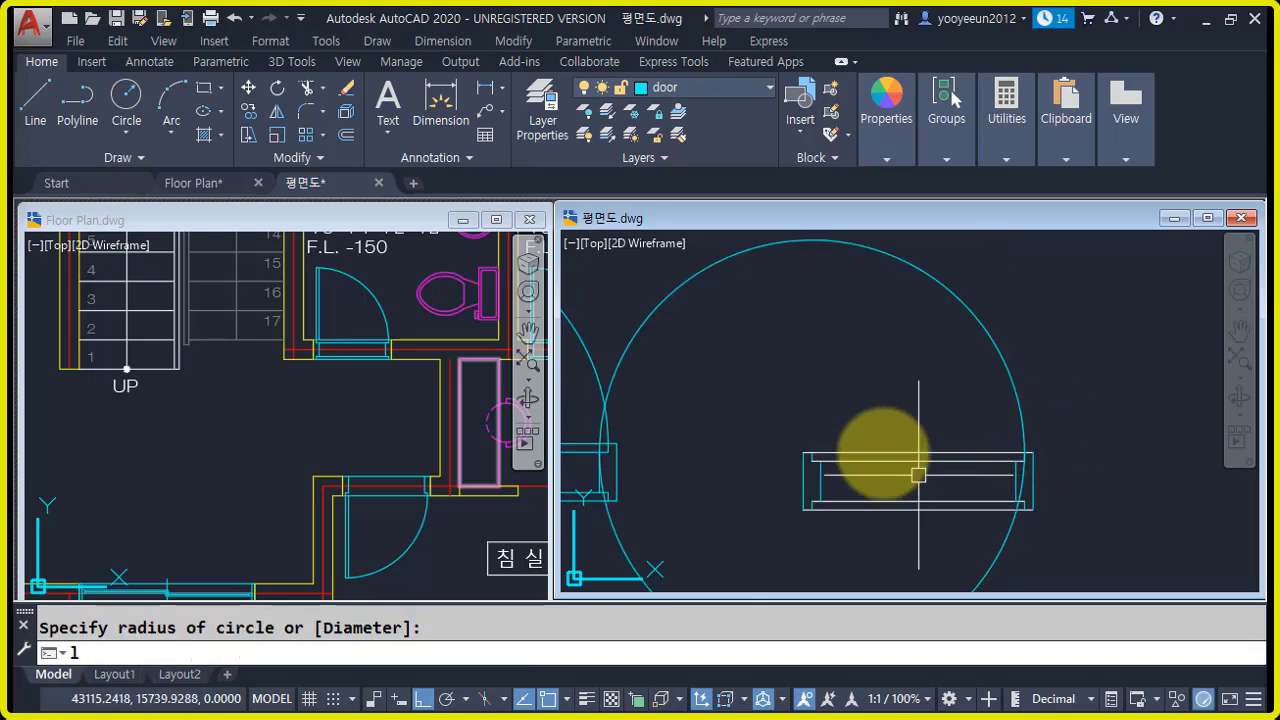
key("Return")
left_click(811, 452)
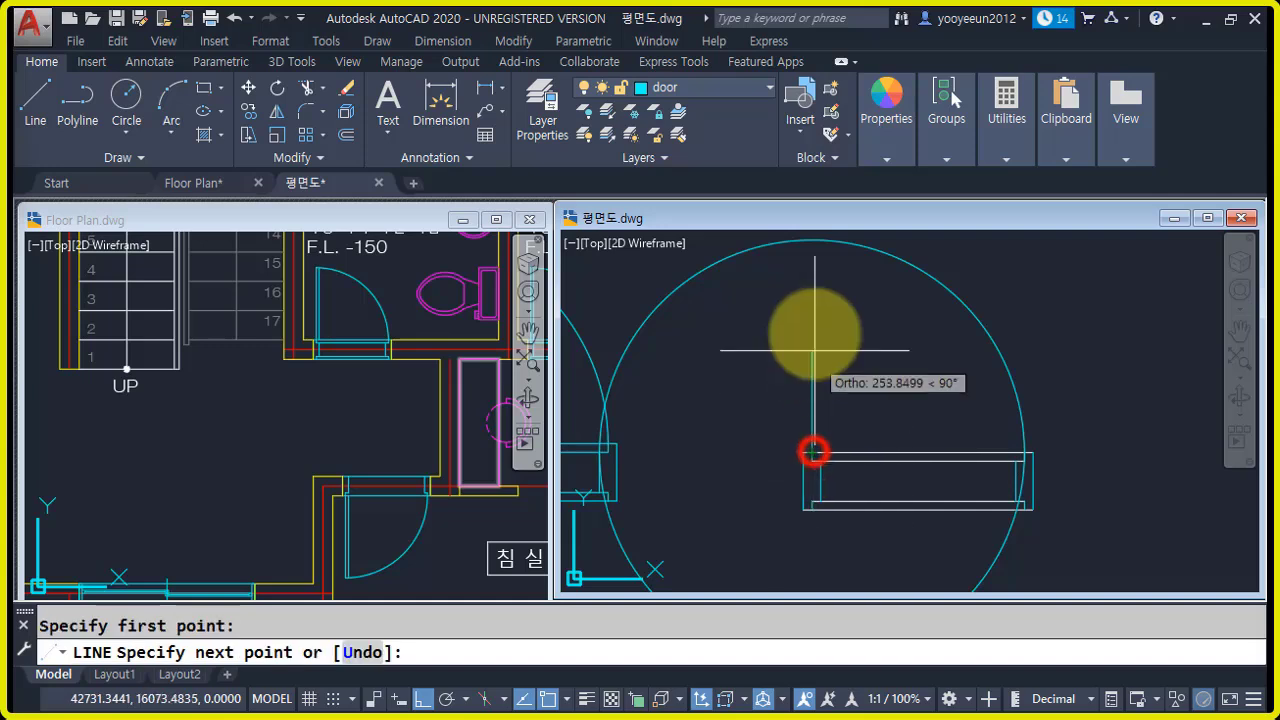
left_click(811, 241)
- Offset the vertical door leaf line 30 to the right
type("o")
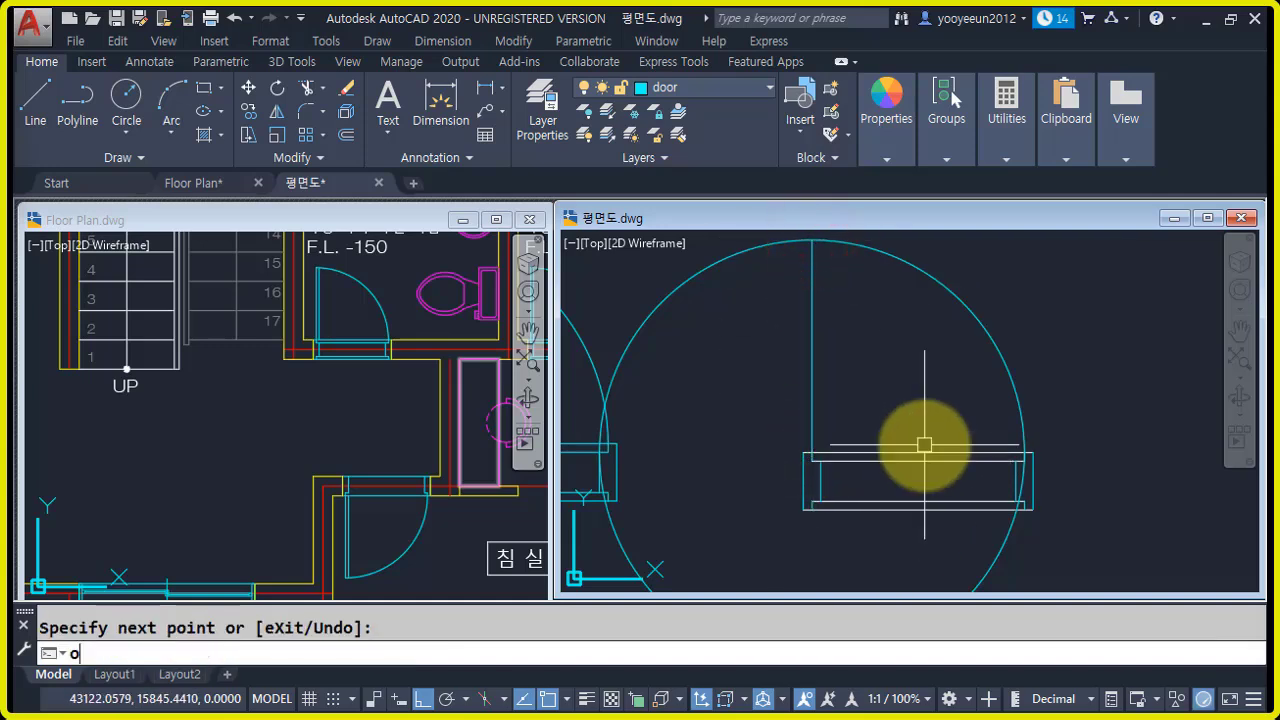
key("Return")
type("30")
key("Return")
left_click(808, 401)
left_click(848, 403)
key("Return")
left_click(858, 370)
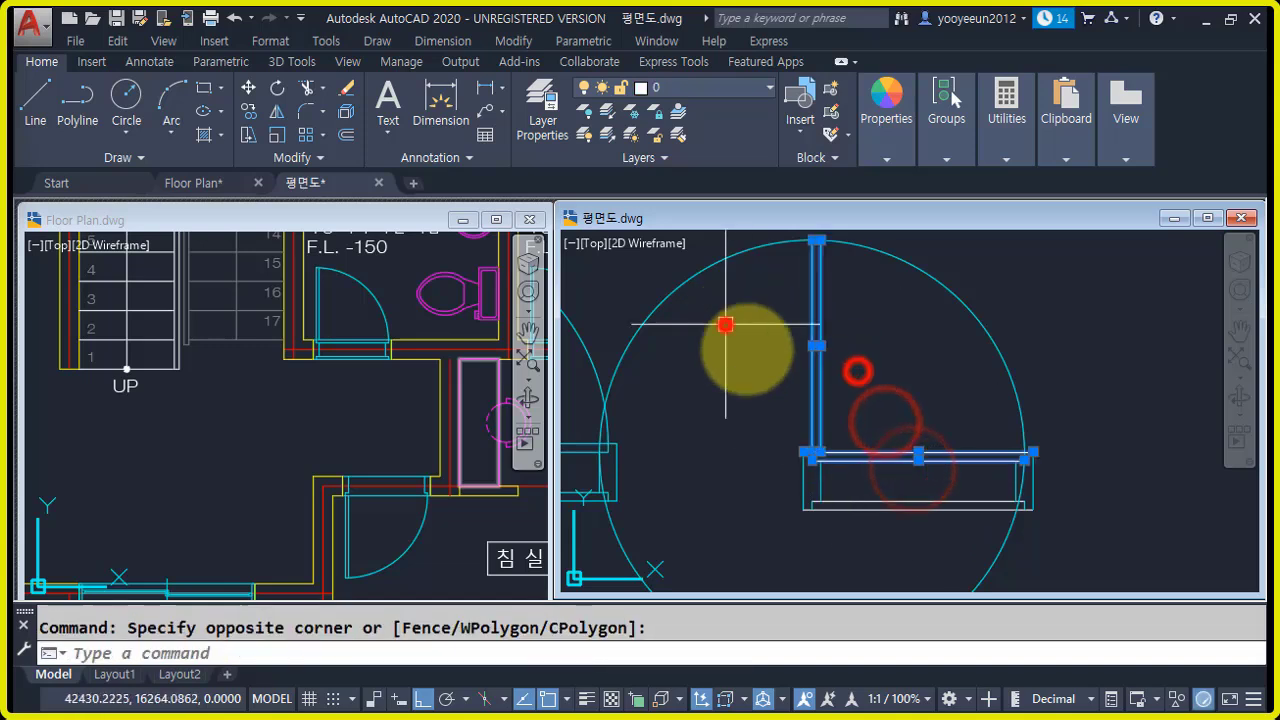
left_click(726, 323)
key("Escape")
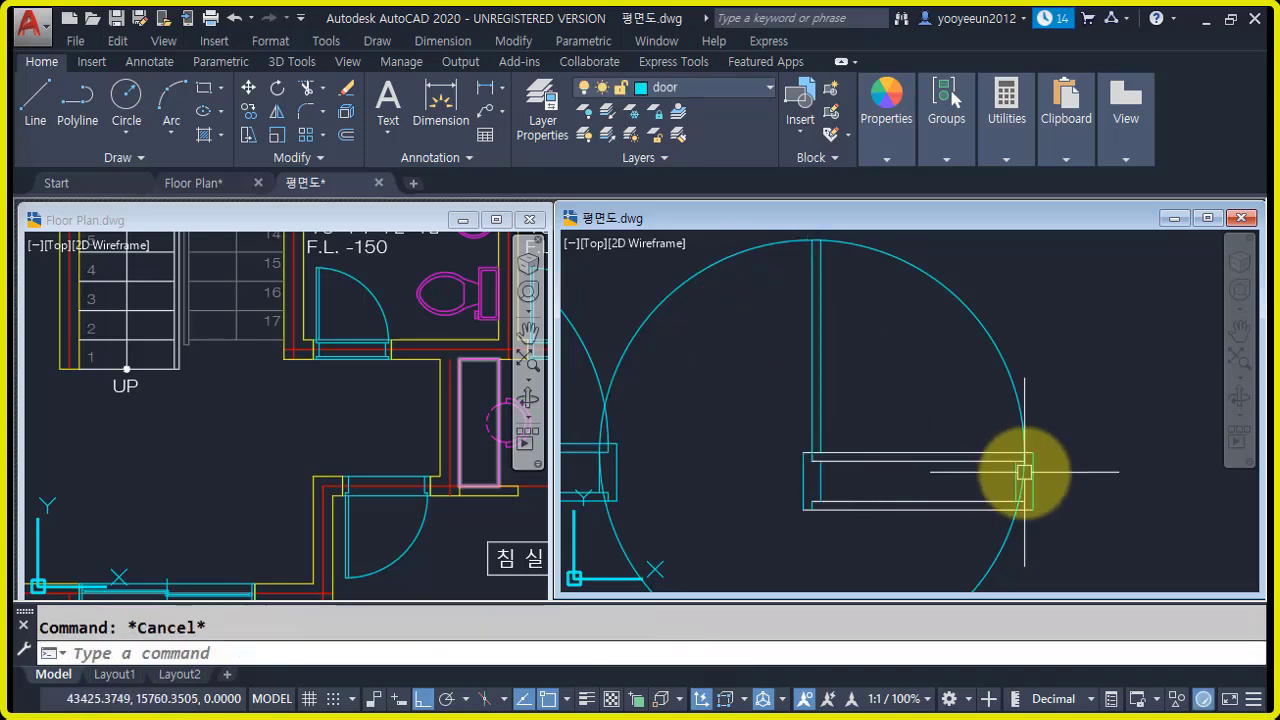
- Trim the circle to a quarter-circle door swing, using the frame's upper line and the left door leaf line as cutting edges
type("tr")
key("Return")
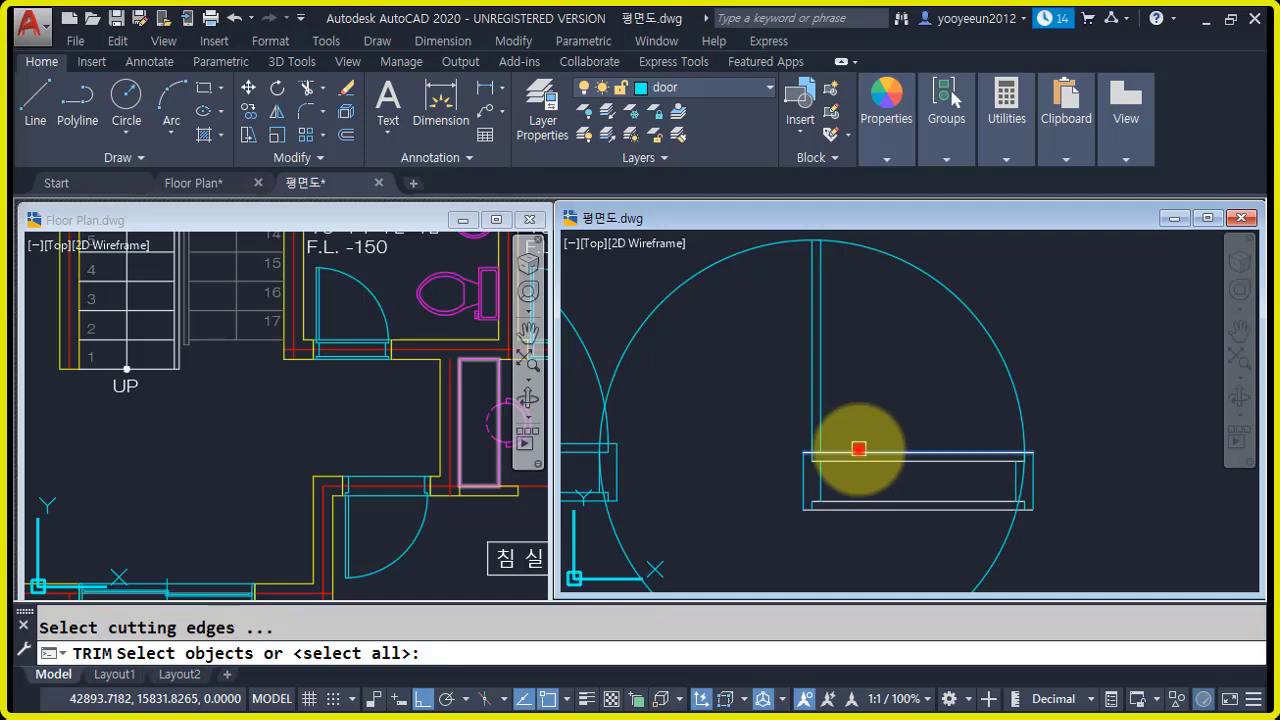
left_click(858, 450)
left_click(811, 406)
key("Return")
left_click(1035, 537)
left_click(970, 532)
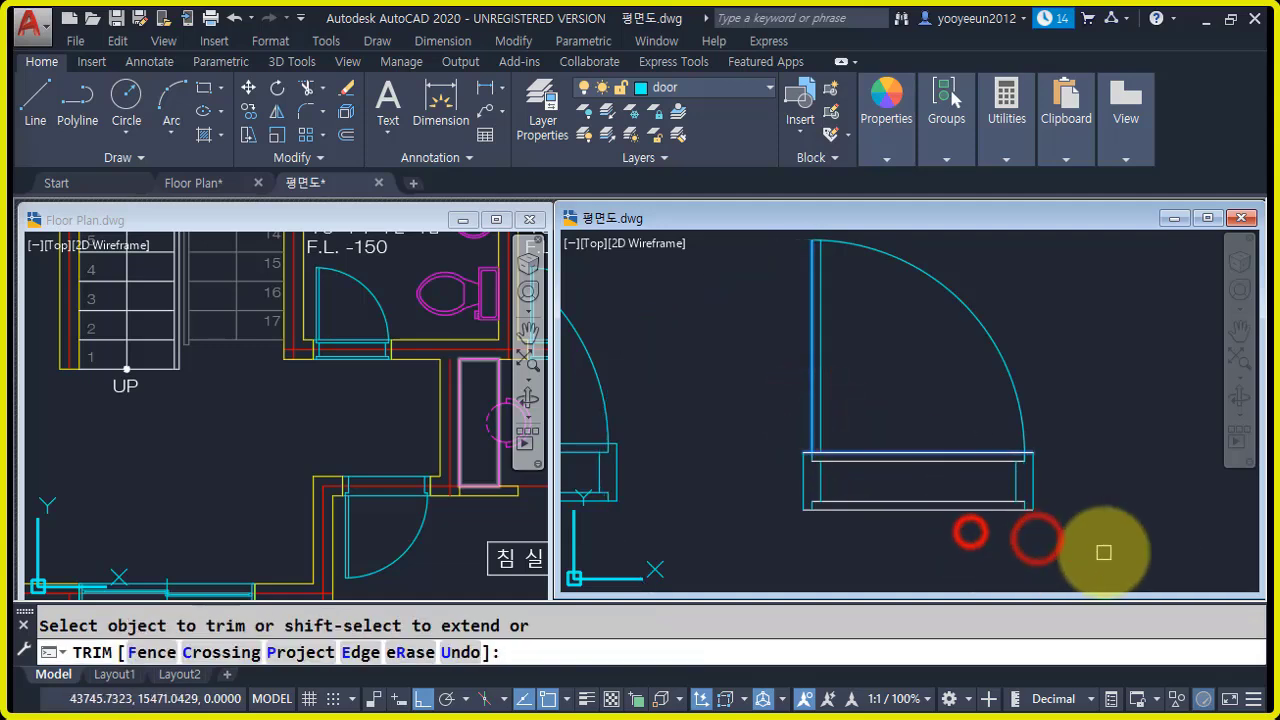
key("Return")
- Match the properties of the frame's lowest line onto all the lines and the arc of the redrawn door
scroll(930, 472, "down", 2)
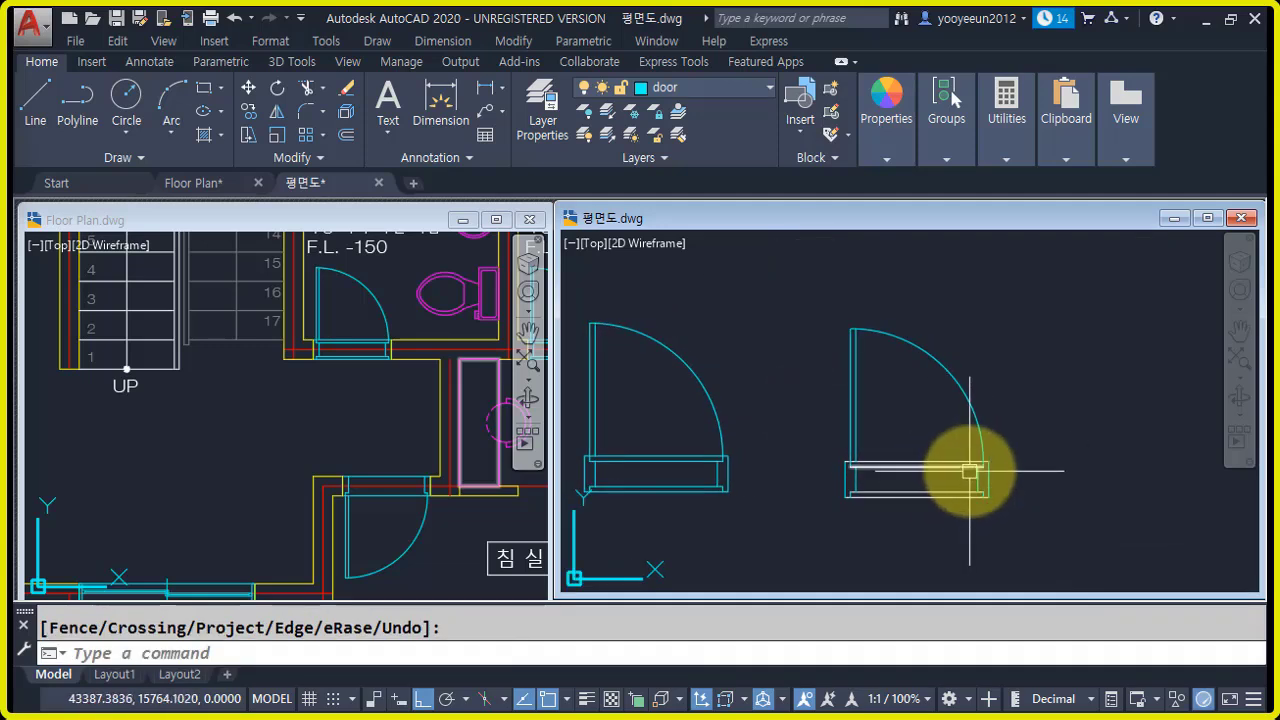
type("ma")
key("Return")
scroll(925, 500, "up", 2)
left_click(920, 500)
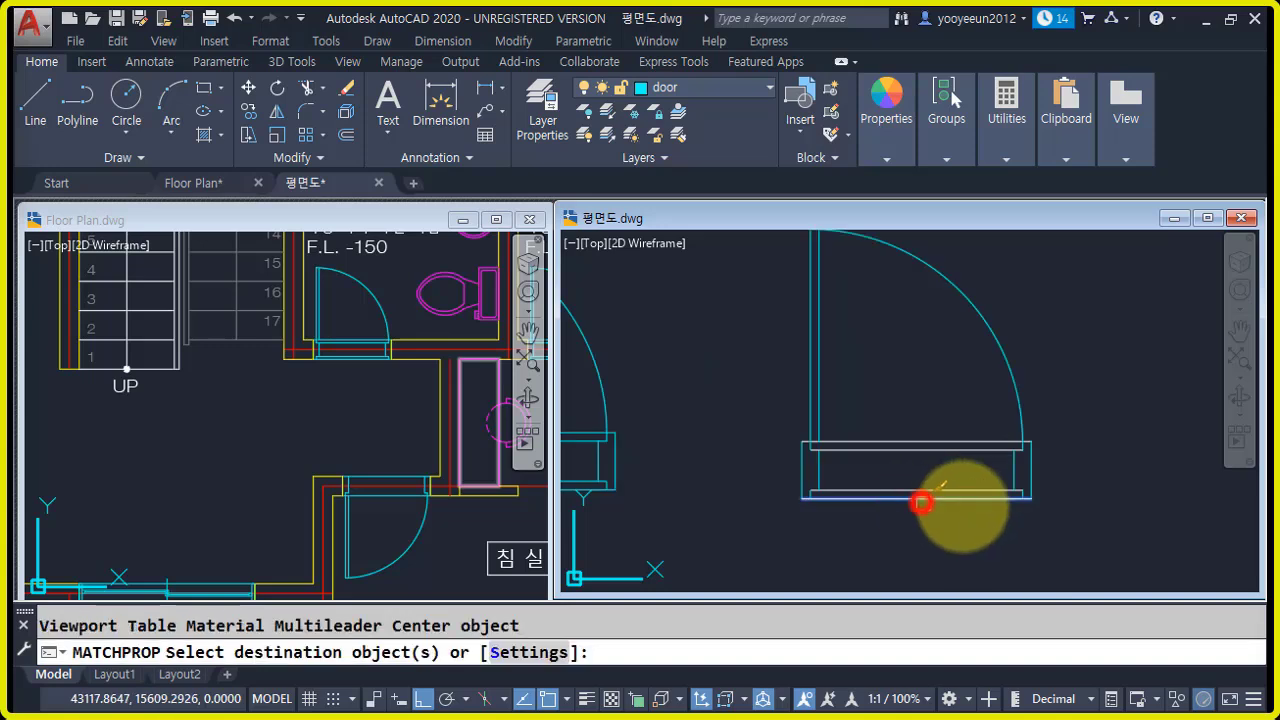
left_click(1086, 530)
scroll(1005, 449, "down", 3)
left_click(797, 289)
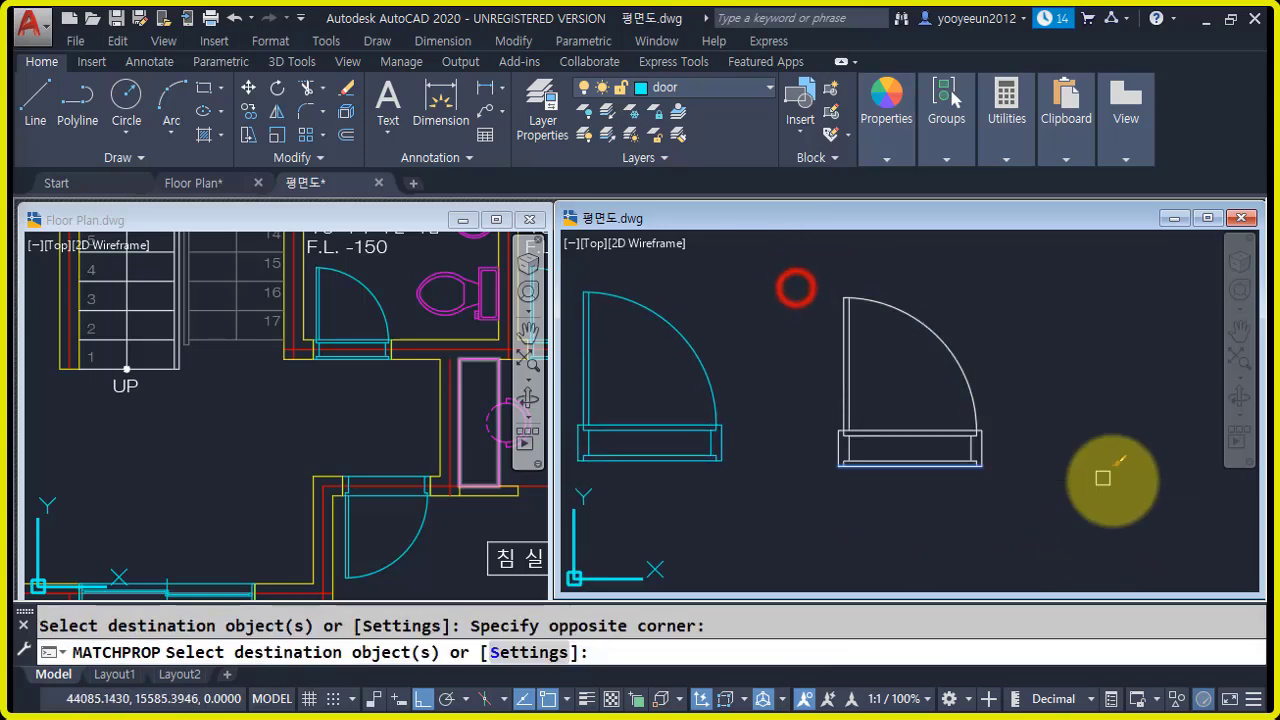
key("Return")
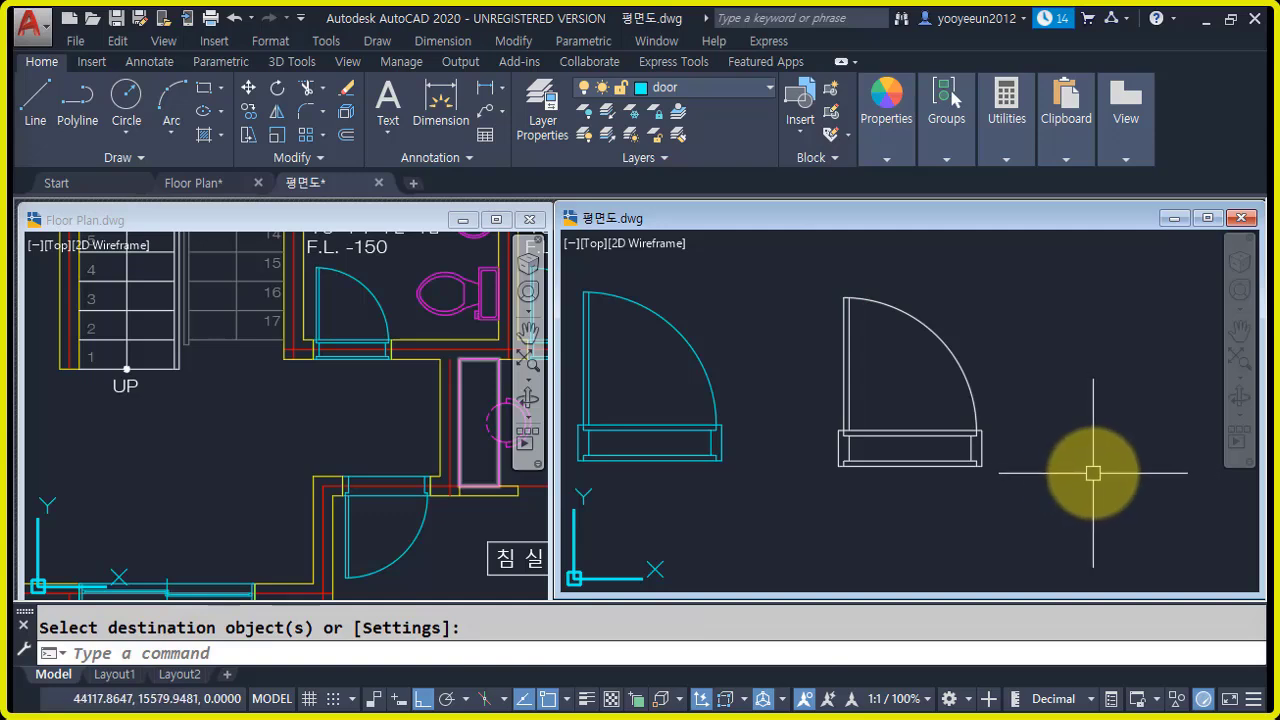
- Start a block definition named door-800 with its base point at the redrawn frame's lower-left corner
type("b")
key("Return")
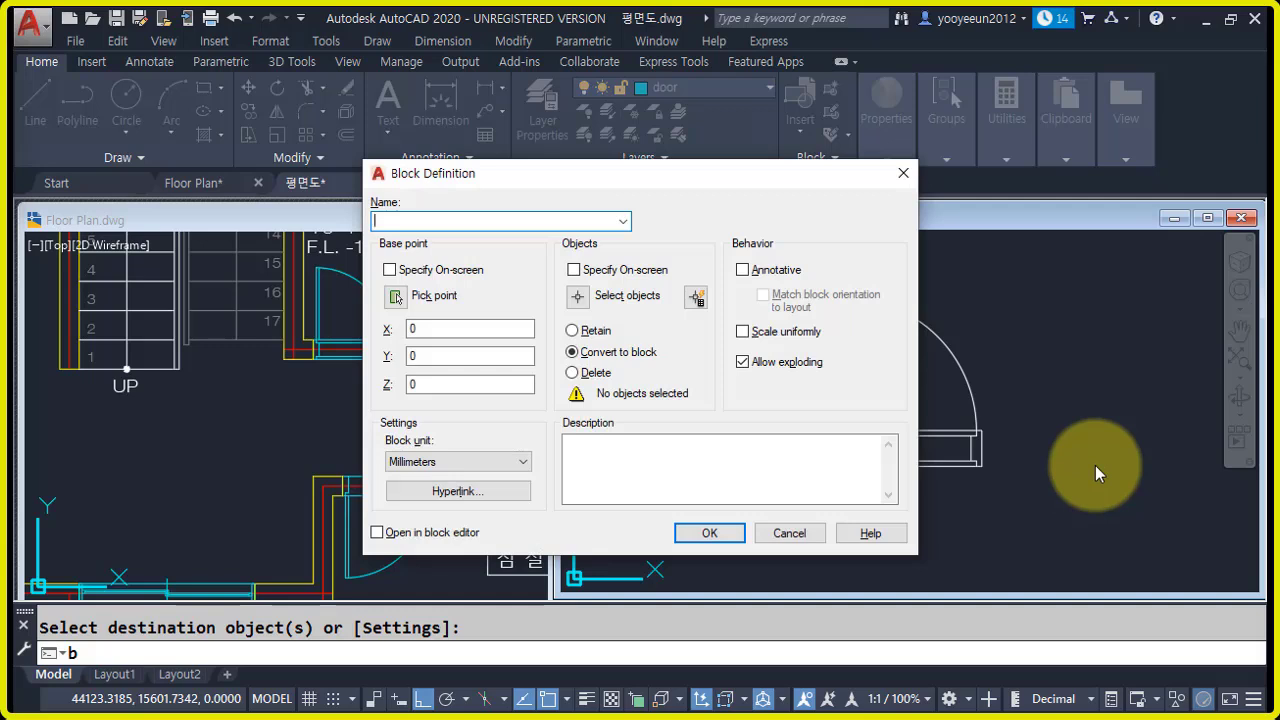
type("door-800")
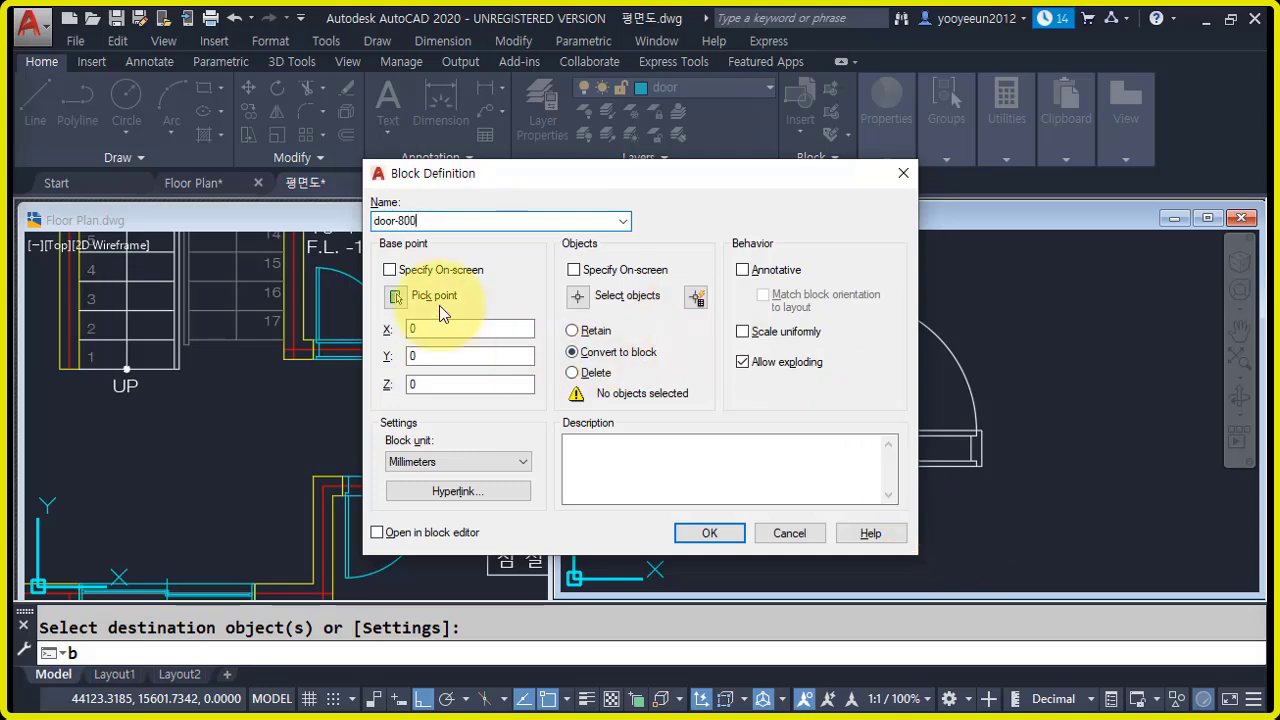
left_click(396, 298)
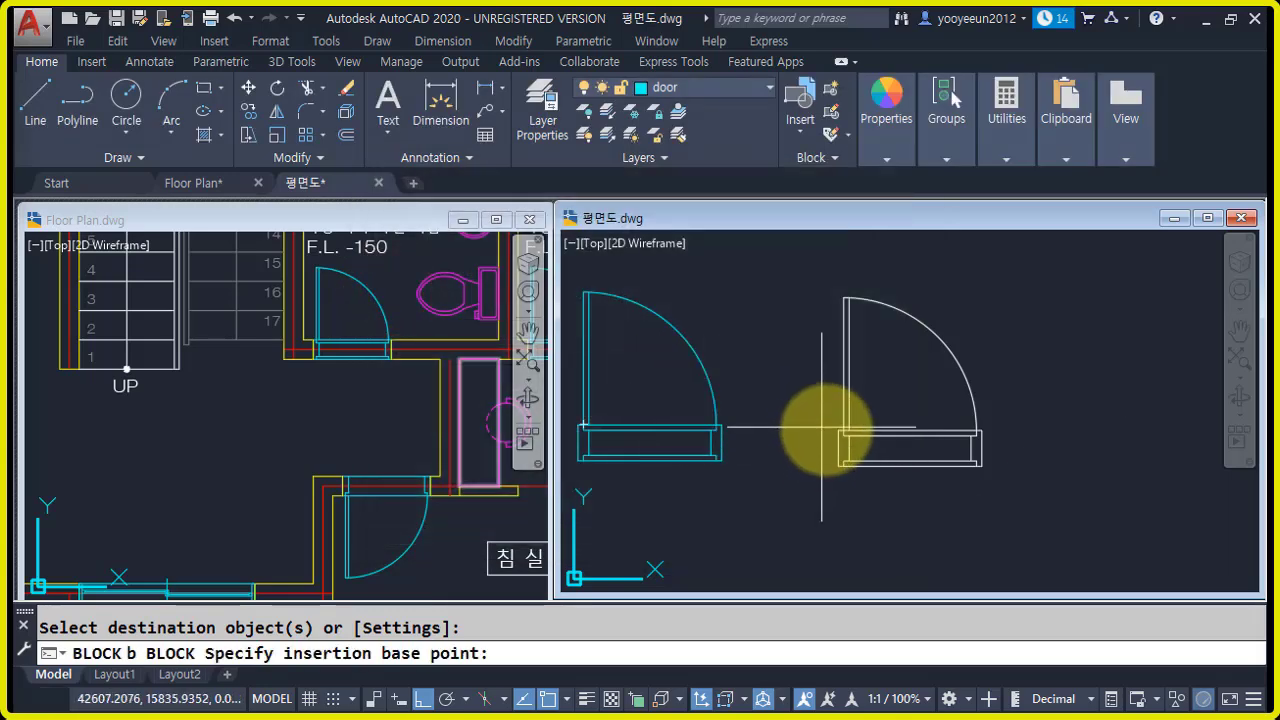
scroll(815, 432, "up", 2)
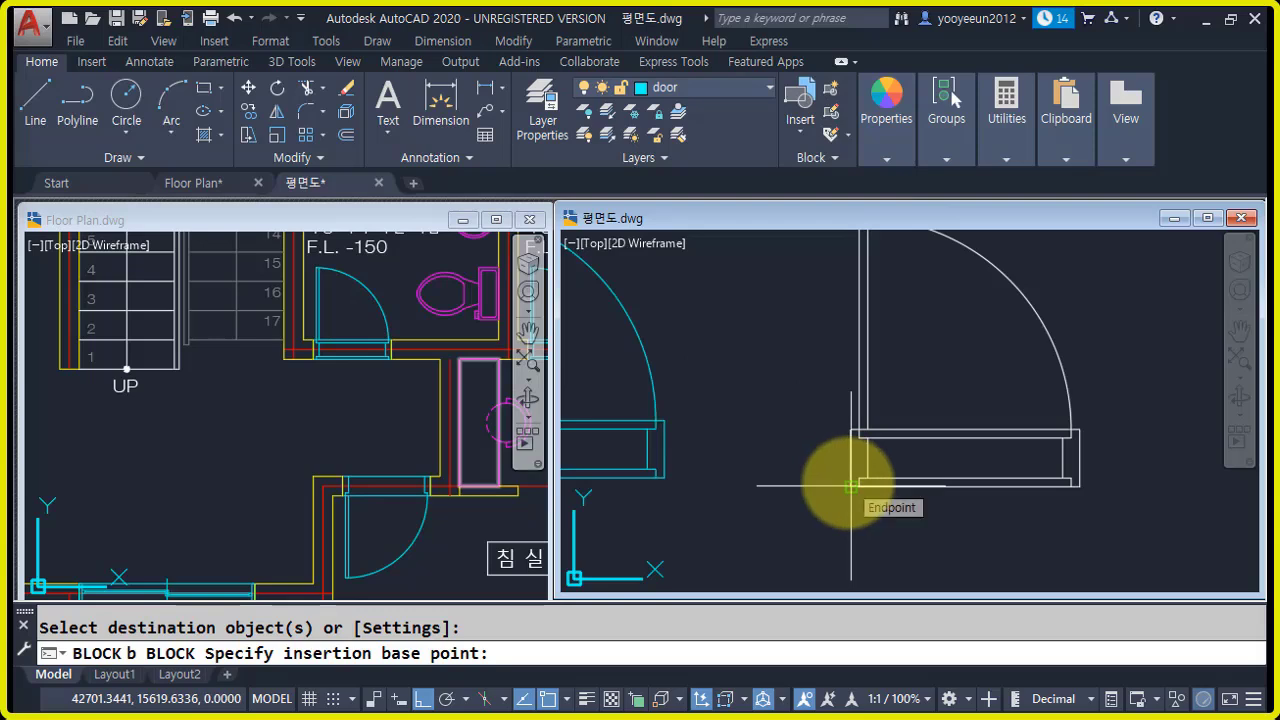
left_click(850, 487)
- Select the whole redrawn door and frame as the block's objects and create the block with Convert to block
left_click(578, 297)
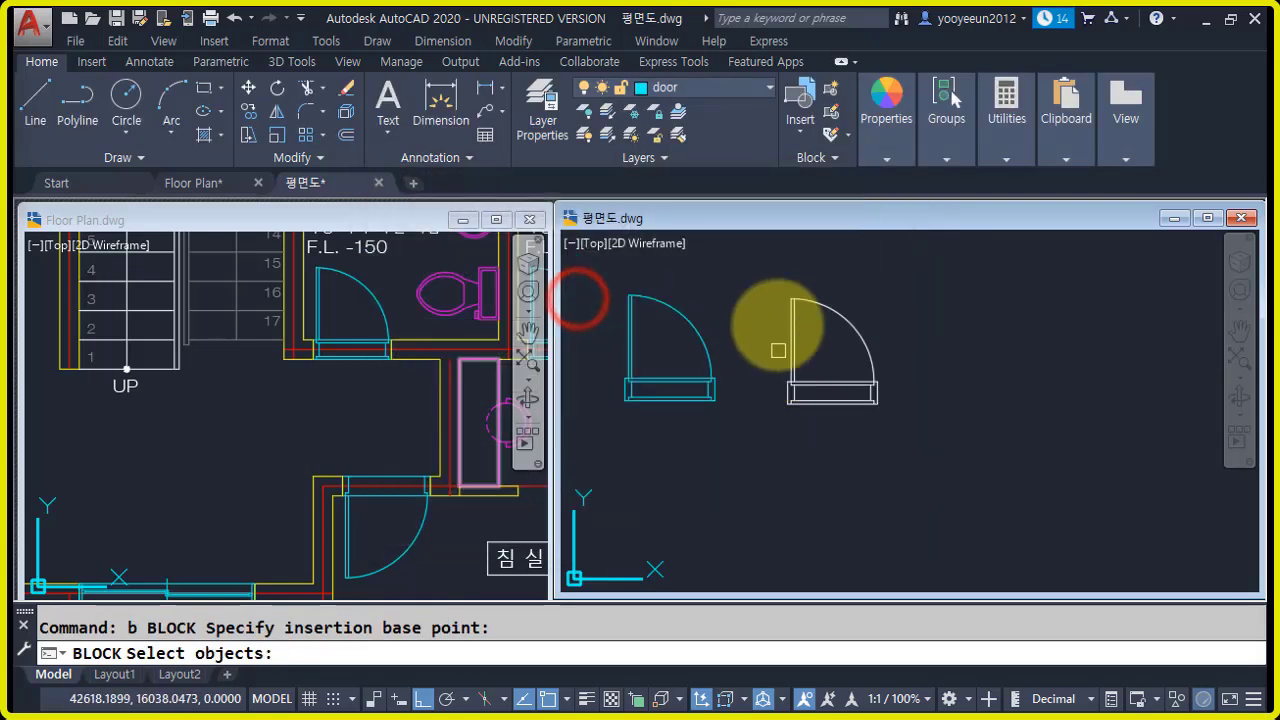
left_click(763, 280)
left_click(934, 446)
key("Return")
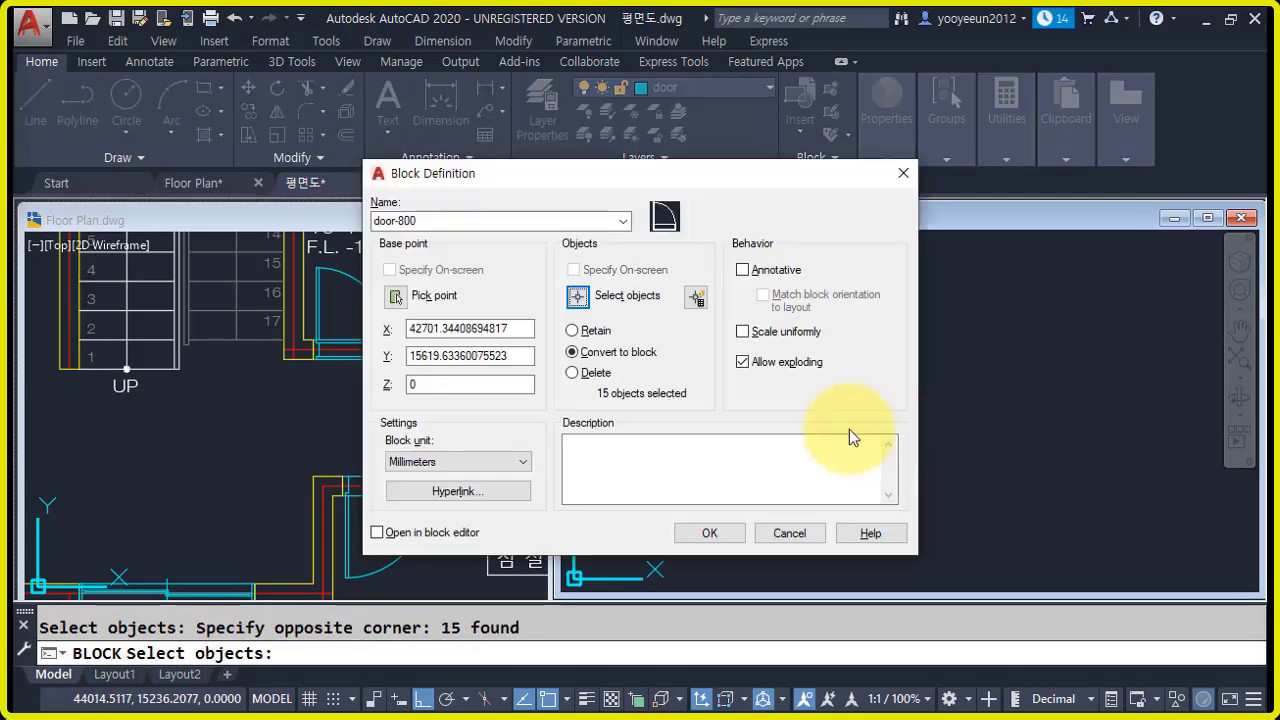
left_click(731, 534)
left_click(871, 390)
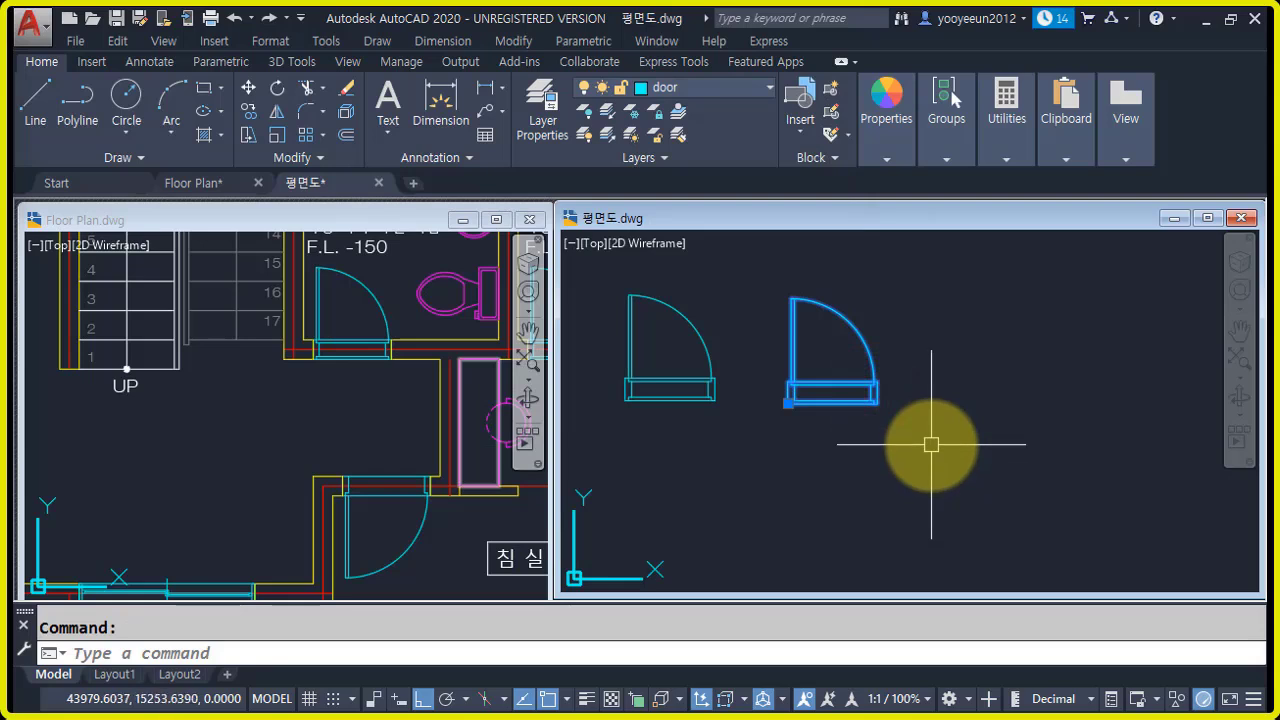
key("Escape")
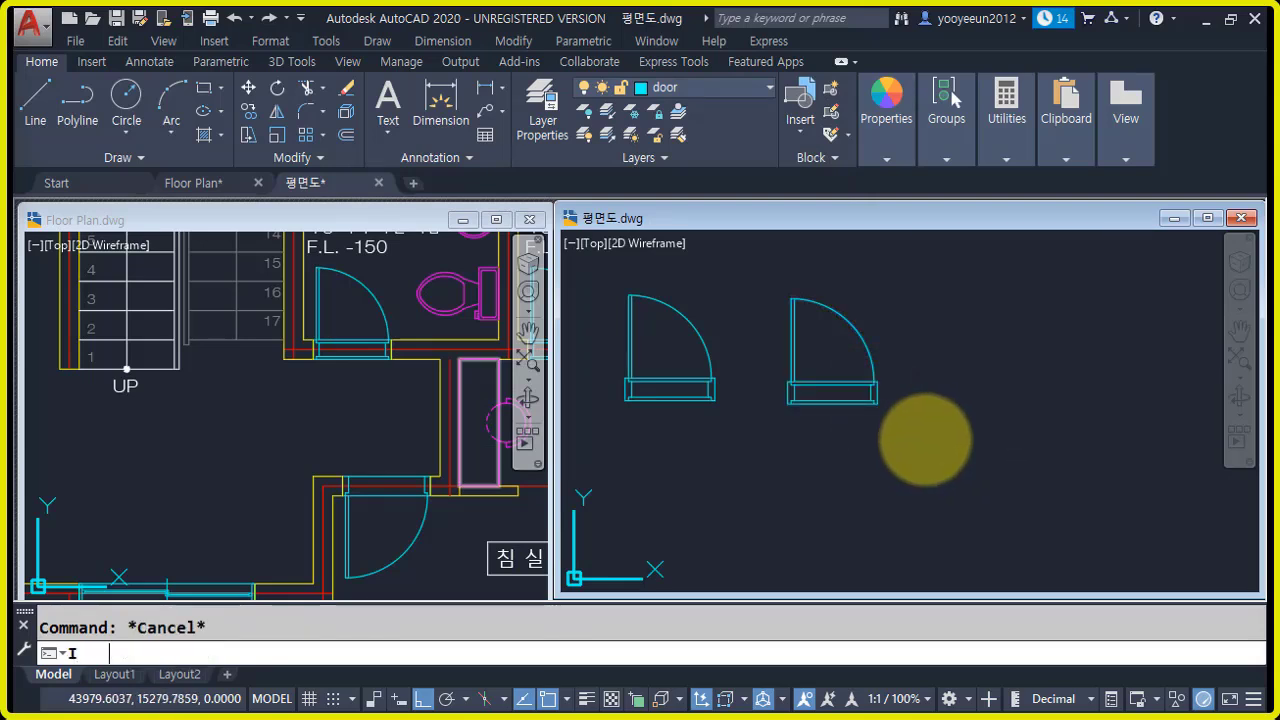
- Insert a copy of the door-800 block from the current drawing's blocks below and to the right of the redrawn door
type("I")
key("Return")
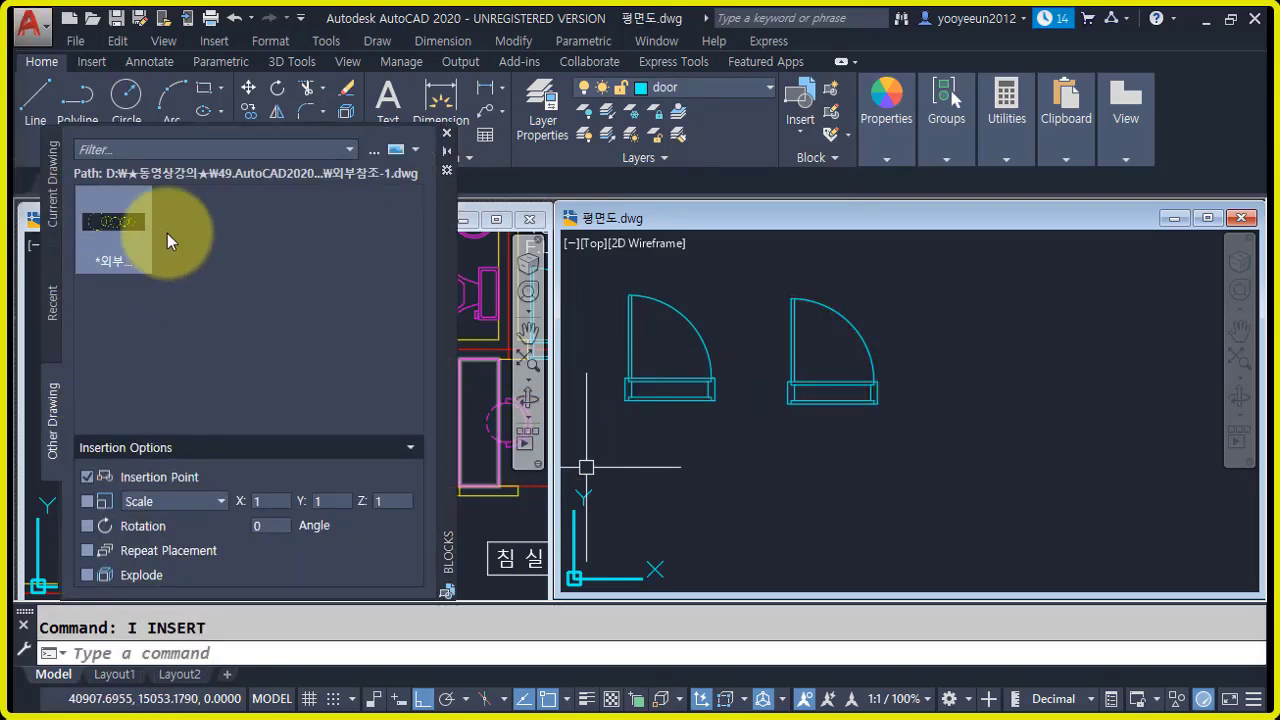
left_click(54, 209)
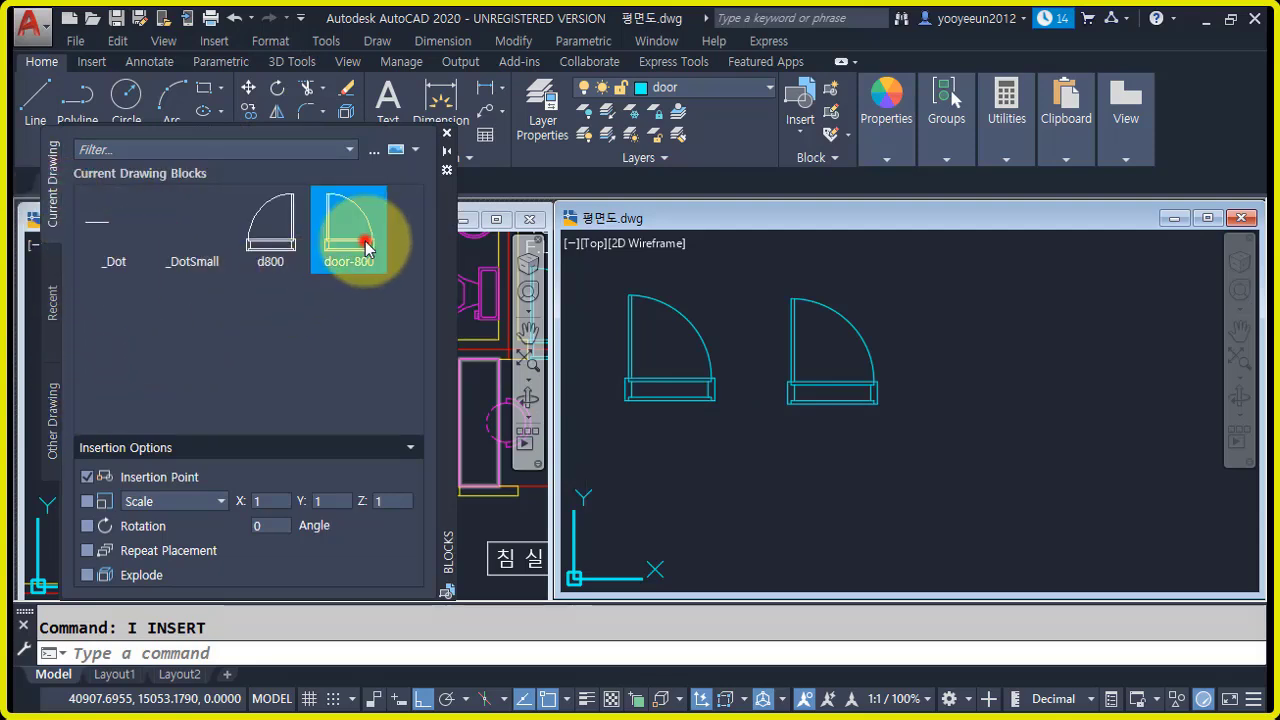
left_click(266, 240)
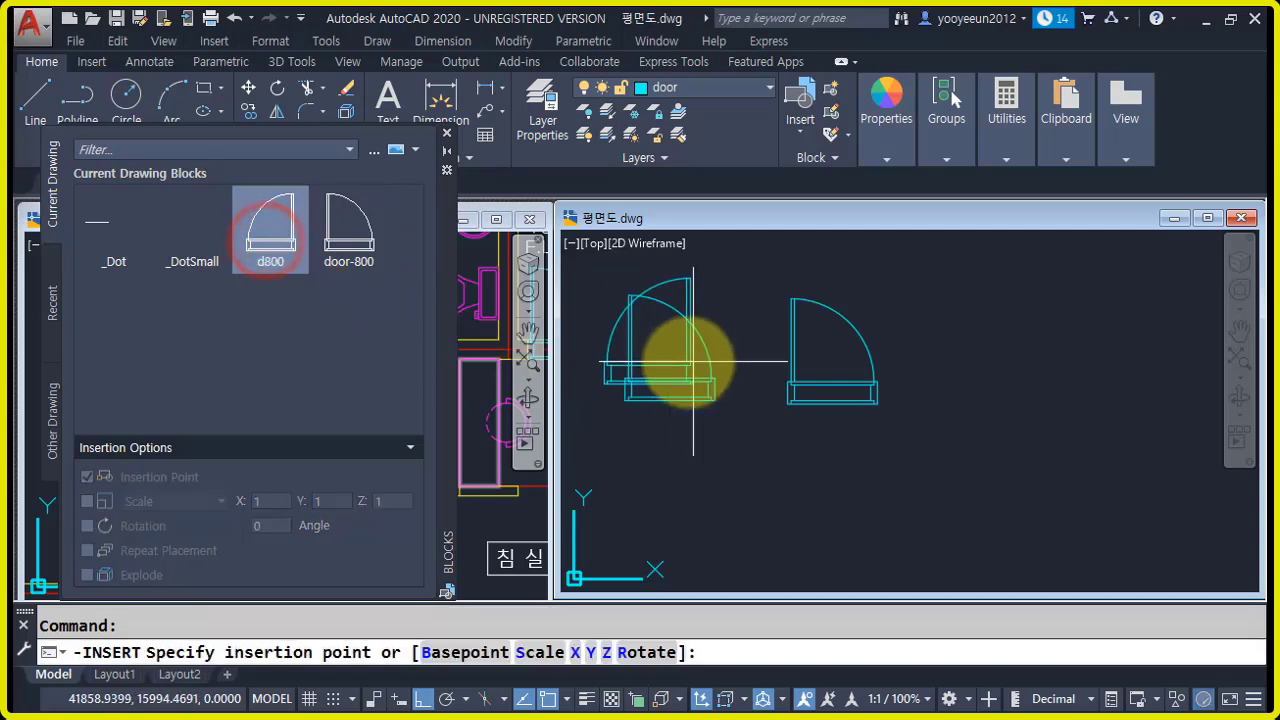
left_click(347, 235)
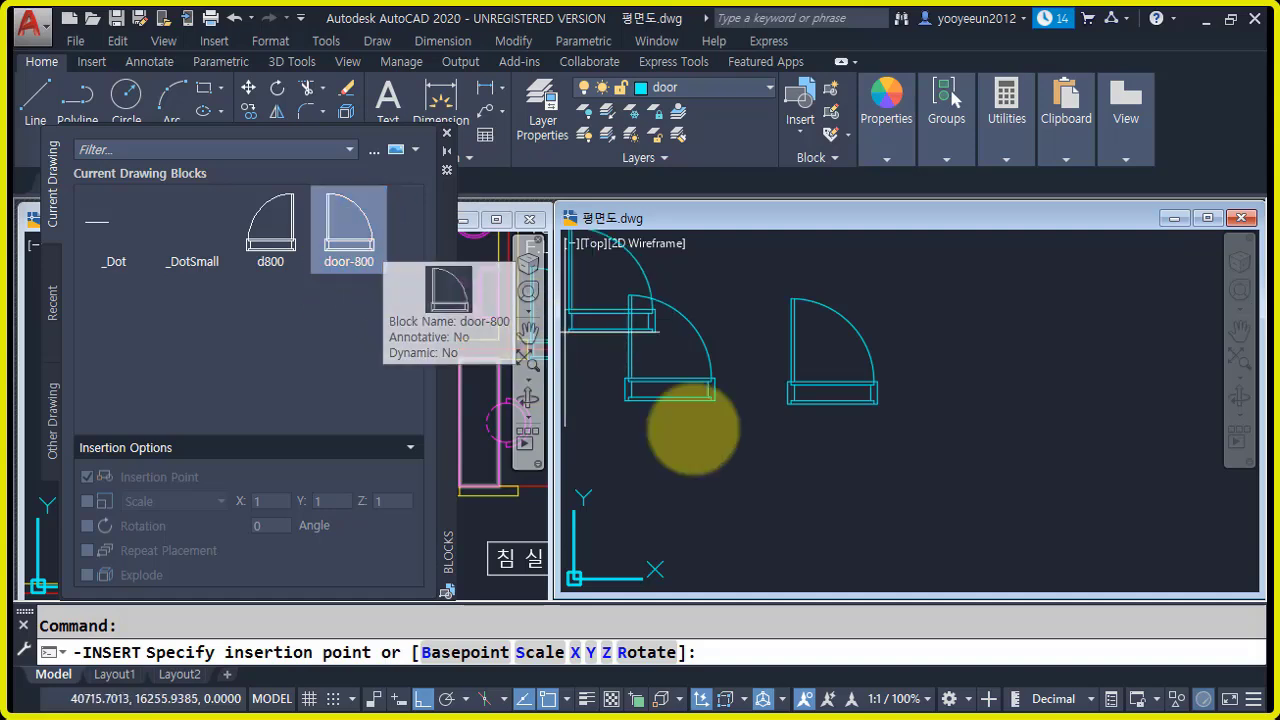
left_click(862, 521)
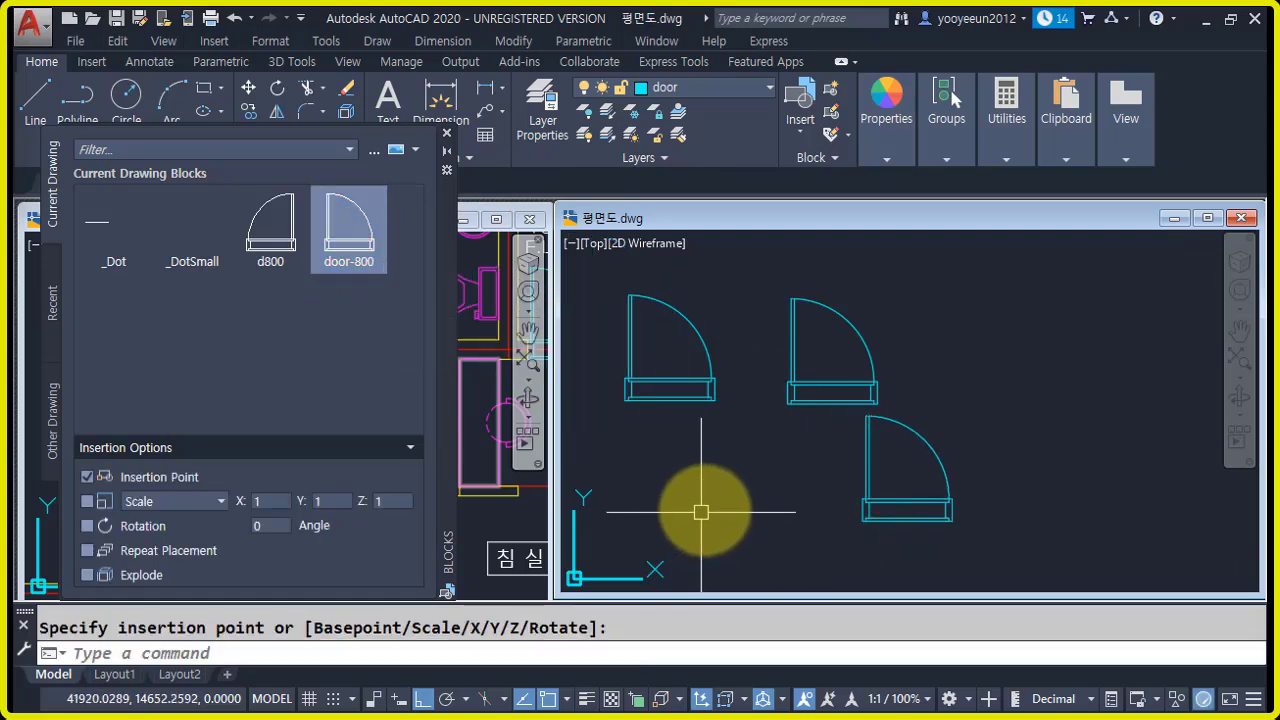
- Erase the inserted door-800 copy and the pasted reference door, then close the block palette
key("Escape")
type("e")
key("Return")
left_click(894, 537)
left_click(851, 477)
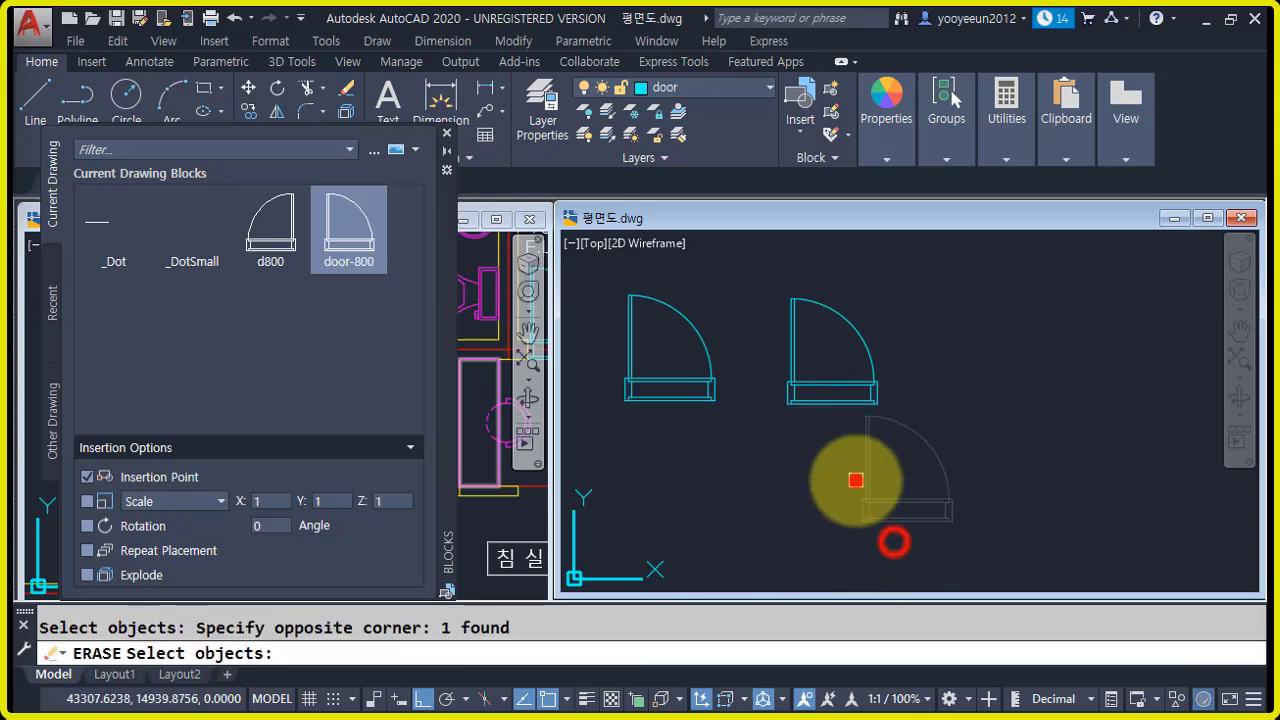
left_click(692, 434)
left_click(648, 374)
key("Return")
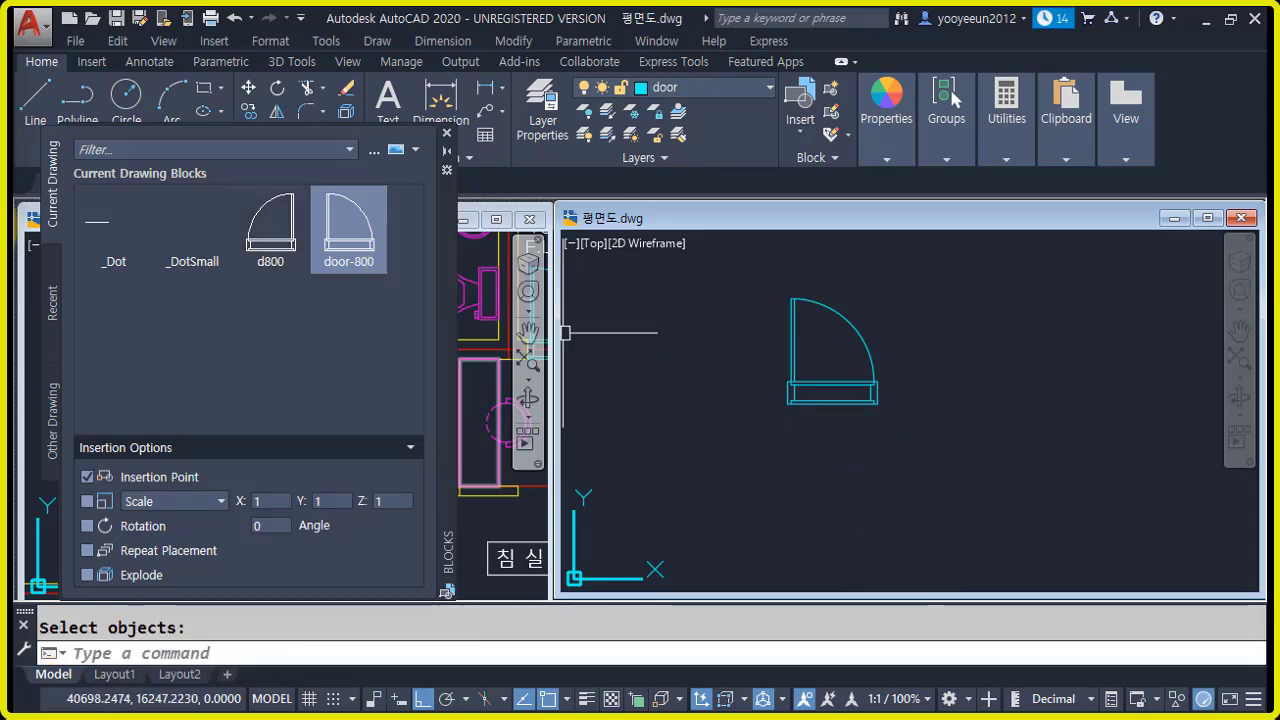
left_click(447, 136)
- Copy the bedroom door and the entrance door from Floor Plan.dwg to the clipboard
left_click(241, 410)
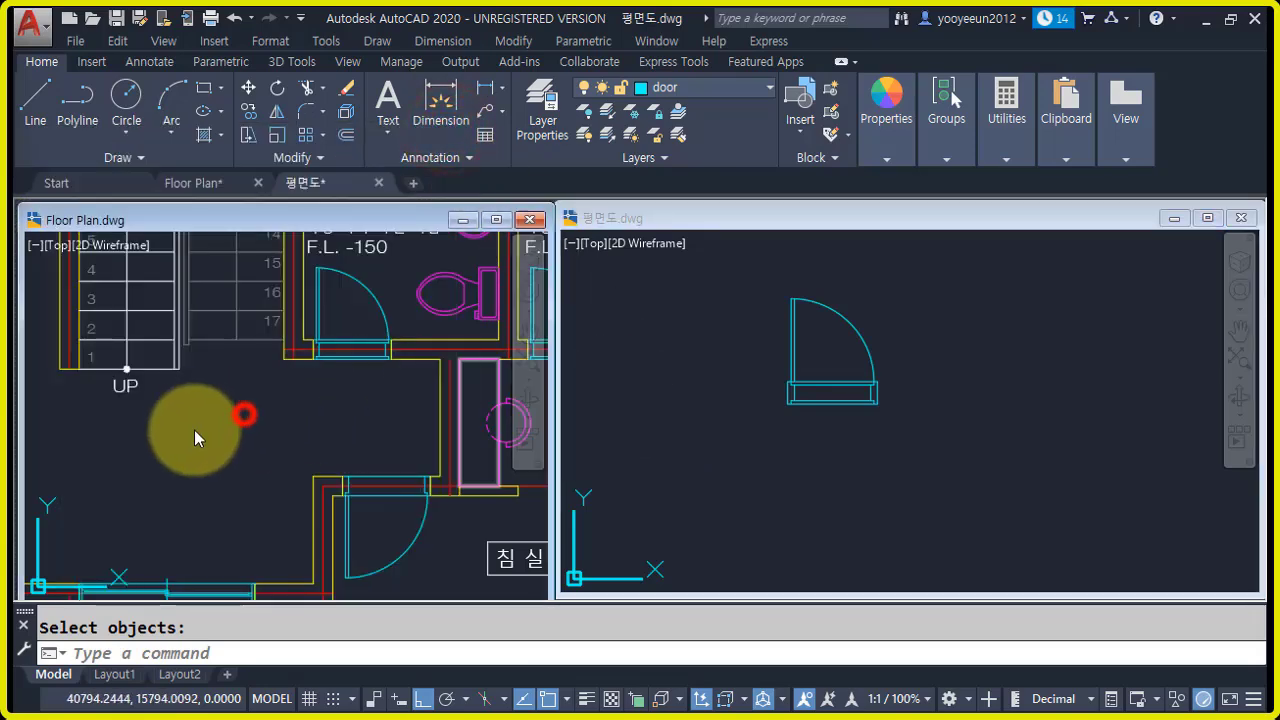
left_click(205, 438)
left_click(266, 455)
scroll(266, 455, "down", 4)
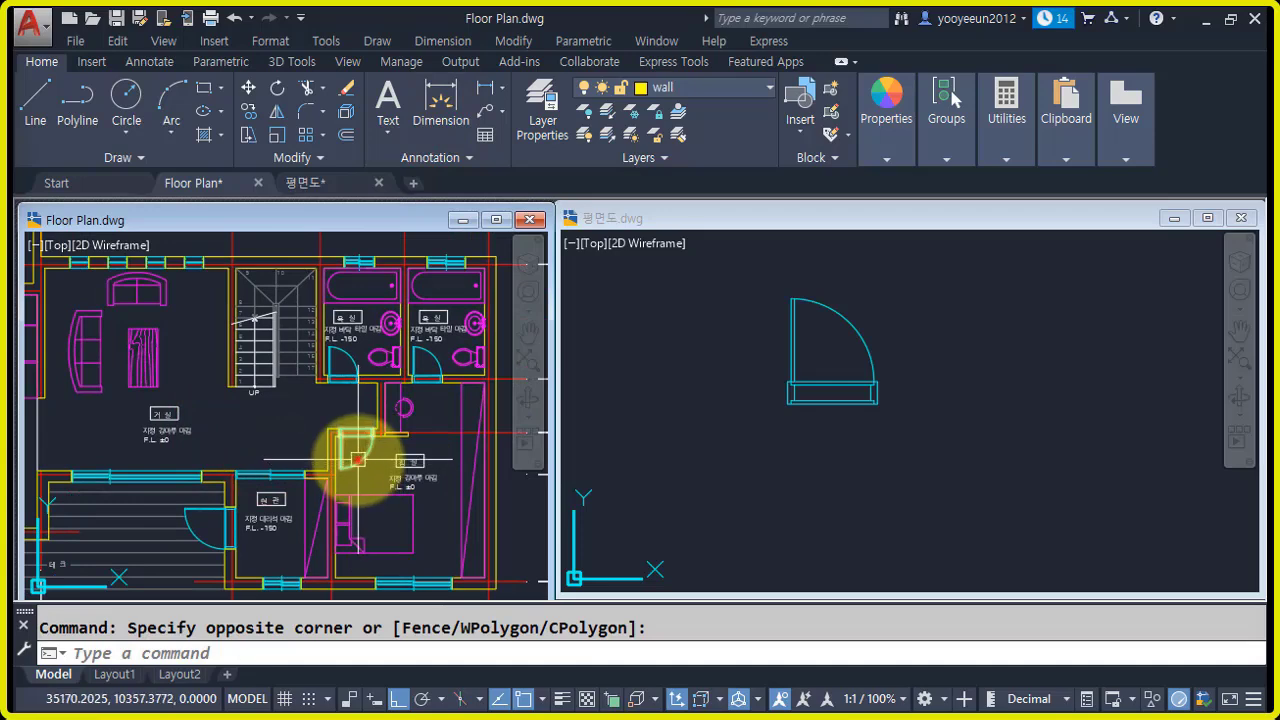
left_click(358, 459)
middle_click_drag(209, 457, 323, 463)
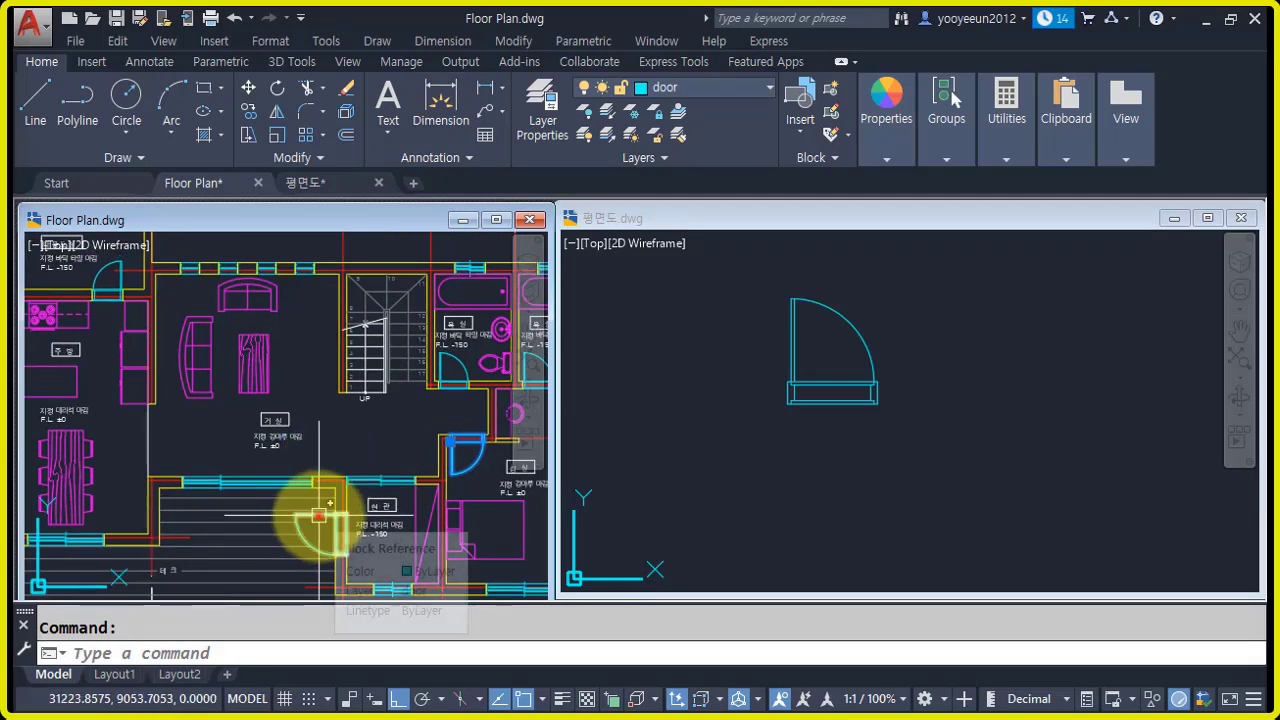
scroll(347, 502, "down", 3)
key("ctrl+c")
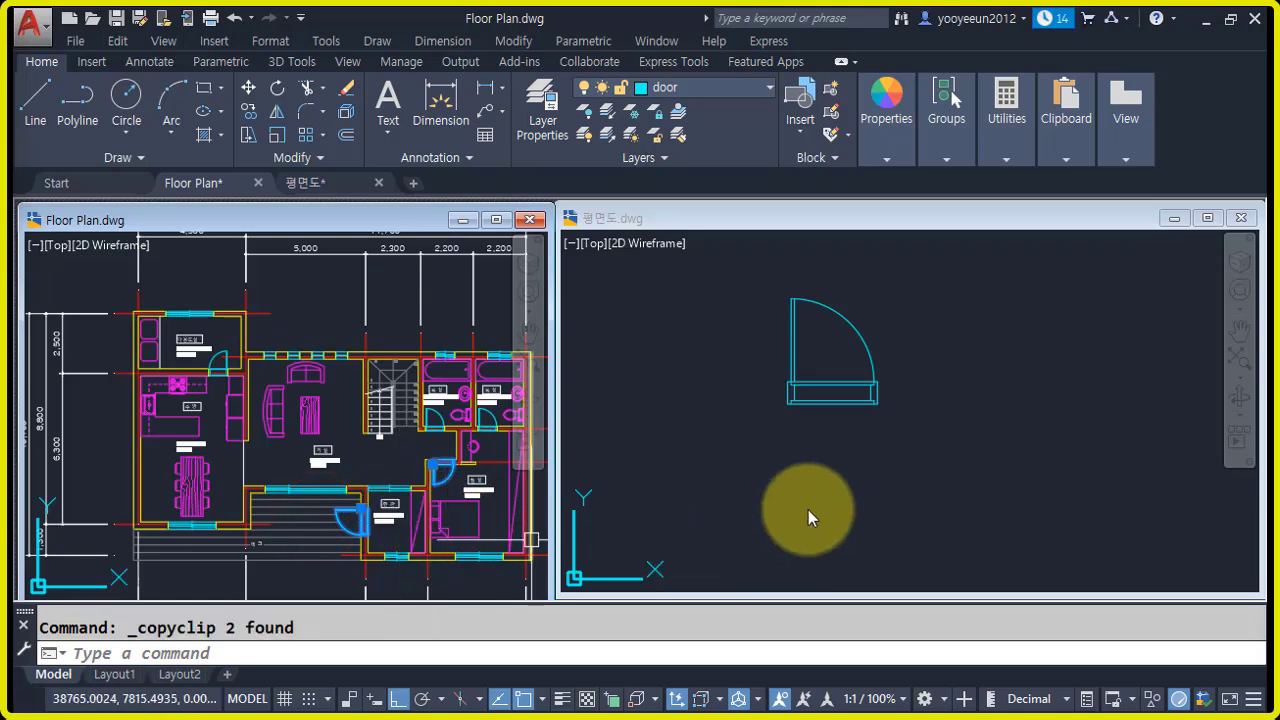
- Paste the two copied doors into 평면도.dwg beside the door-800 door
left_click(826, 495)
key("ctrl+v")
scroll(914, 520, "down", 4)
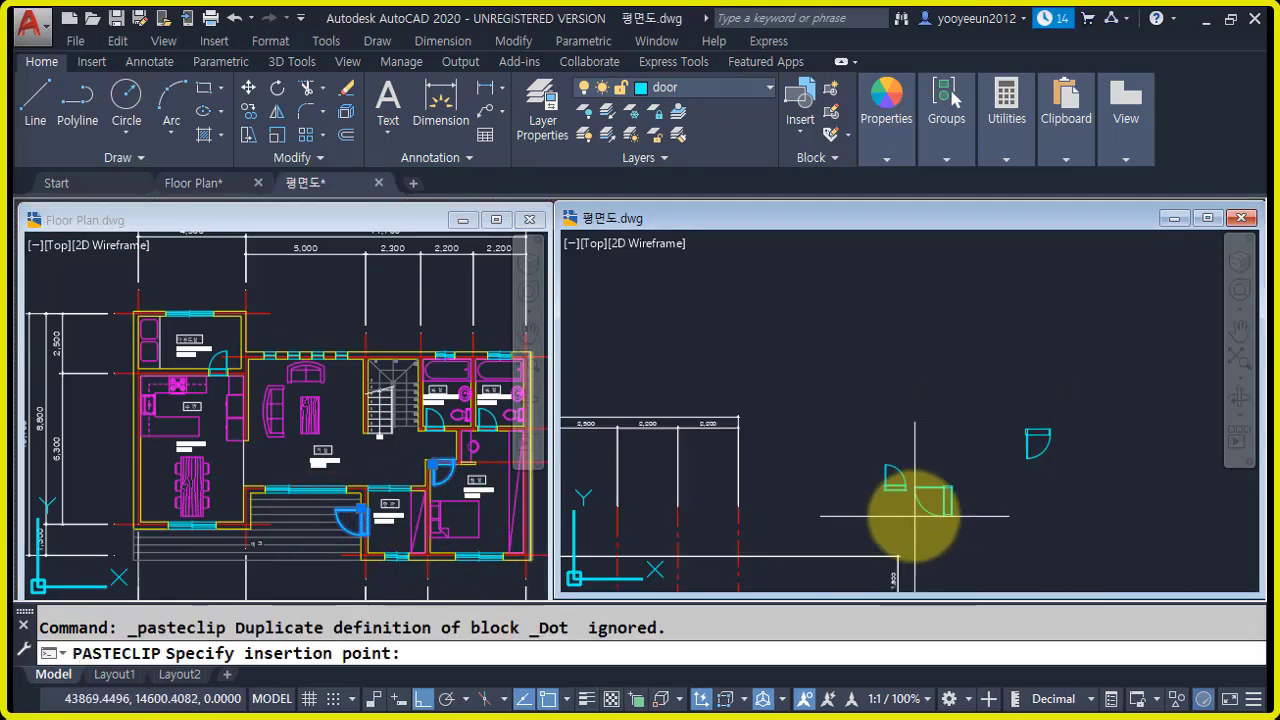
scroll(940, 489, "up", 2)
middle_click_drag(938, 488, 720, 463)
type("m")
key("space")
left_click(700, 474)
left_click(711, 437)
key("Escape")
- Move the door-800 door straight up, away from the pasted doors
type("m")
left_click(677, 500)
left_click(616, 440)
key("space")
left_click(737, 450)
left_click(695, 289)
- Move the pasted bedroom door straight up, clear of the pasted entrance door
type("m")
left_click(986, 514)
left_click(908, 441)
key("space")
left_click(937, 474)
left_click(871, 366)
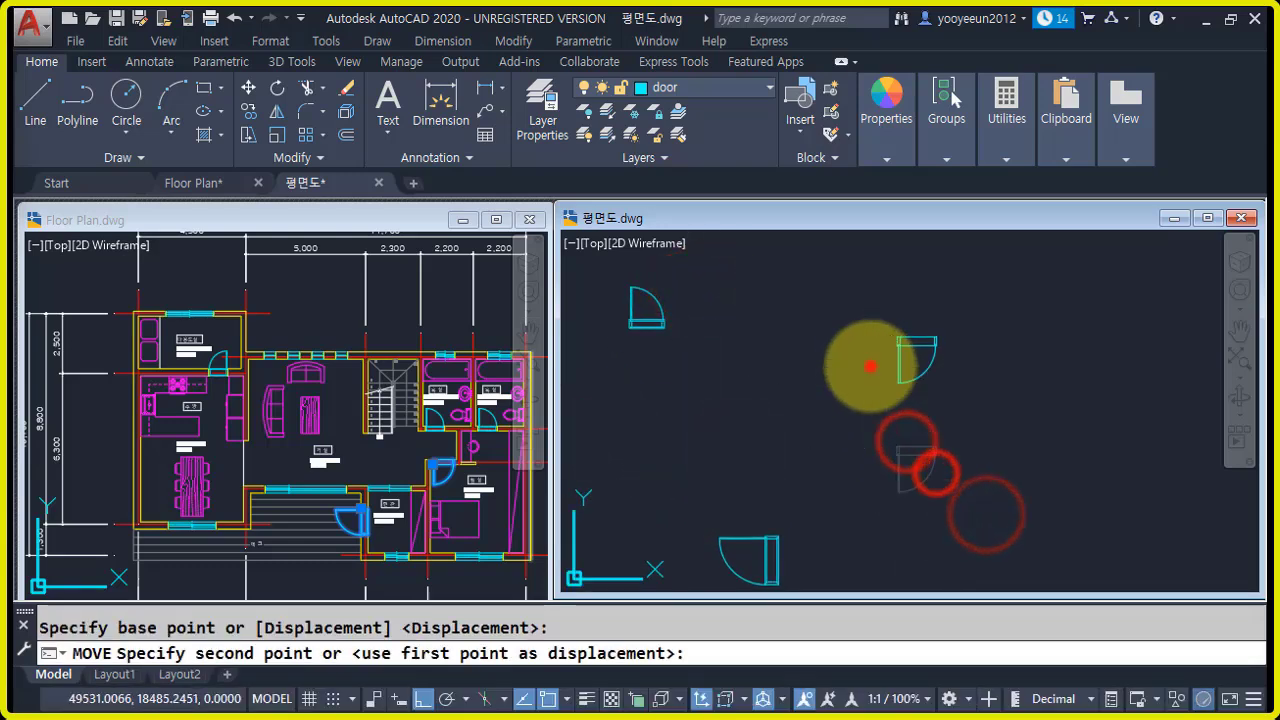
type("m")
left_click(830, 565)
key("space")
left_click(843, 405)
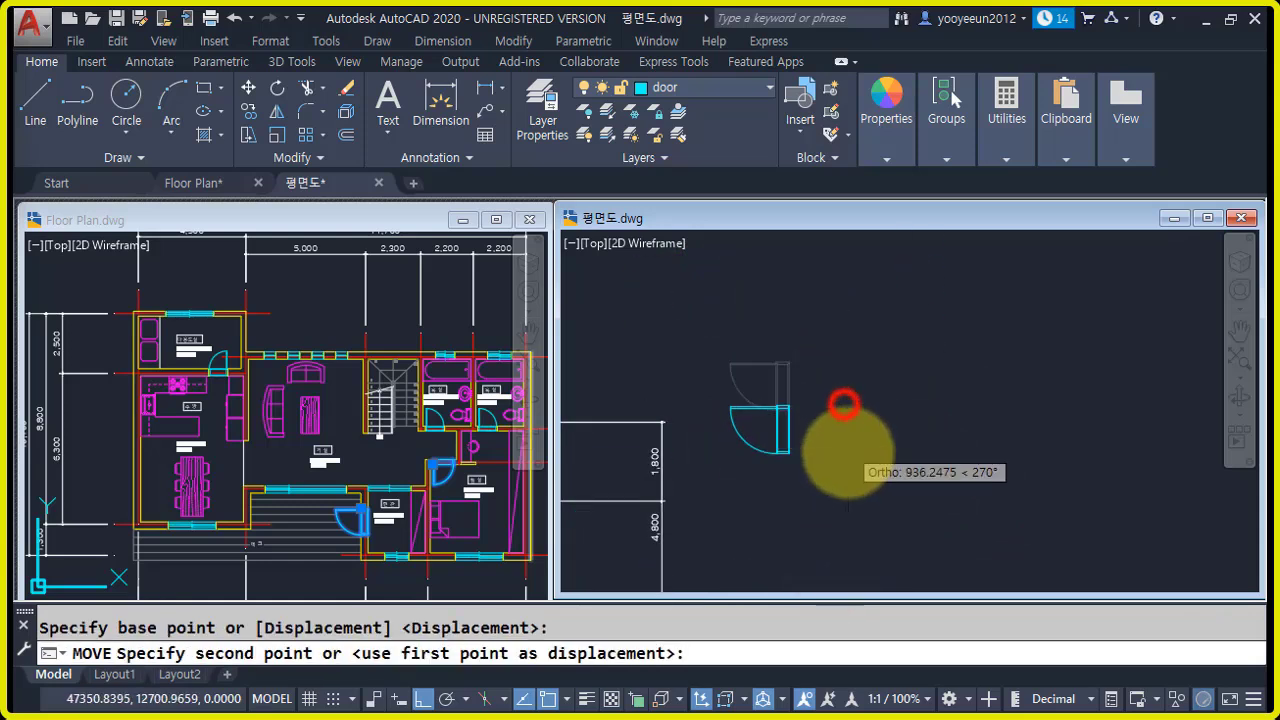
scroll(850, 405, "down", 3)
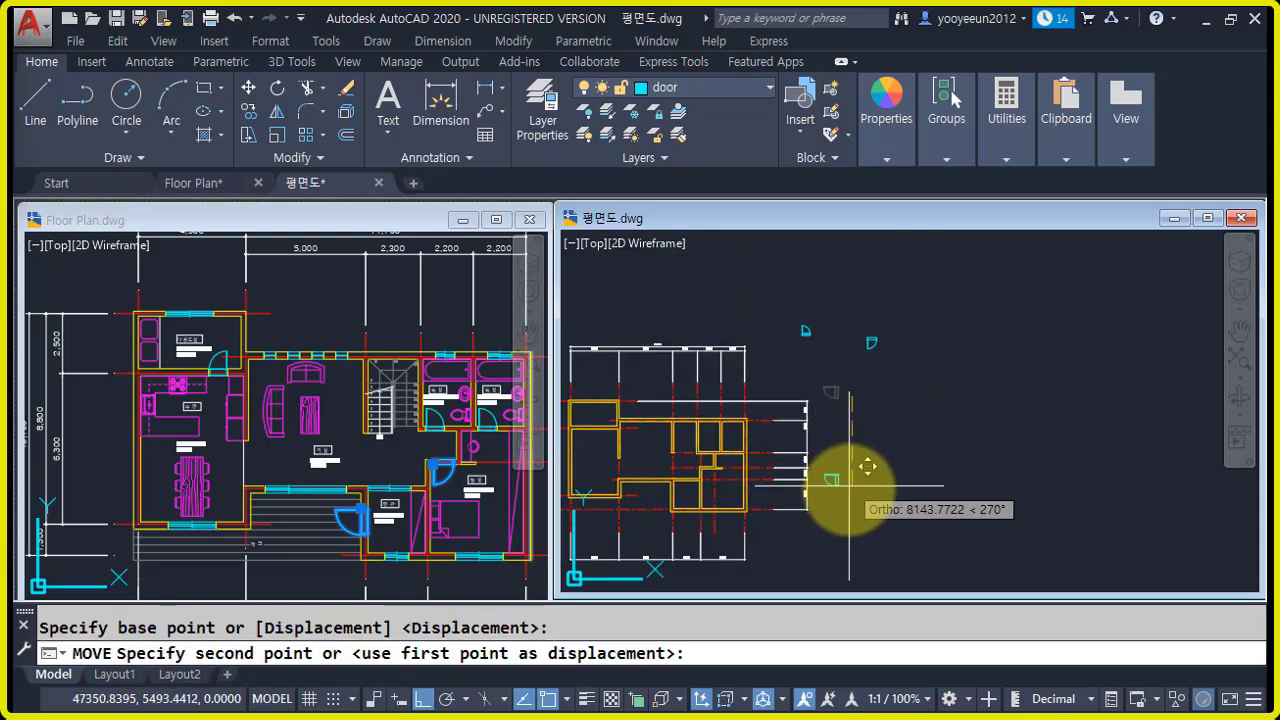
key("Escape")
- Move the pasted entrance door with ortho off to just outside the entrance hall's left wall, and turn ortho back on
scroll(875, 508, "up", 2)
left_click(815, 359)
key("space")
left_click(848, 373)
scroll(729, 440, "up", 5)
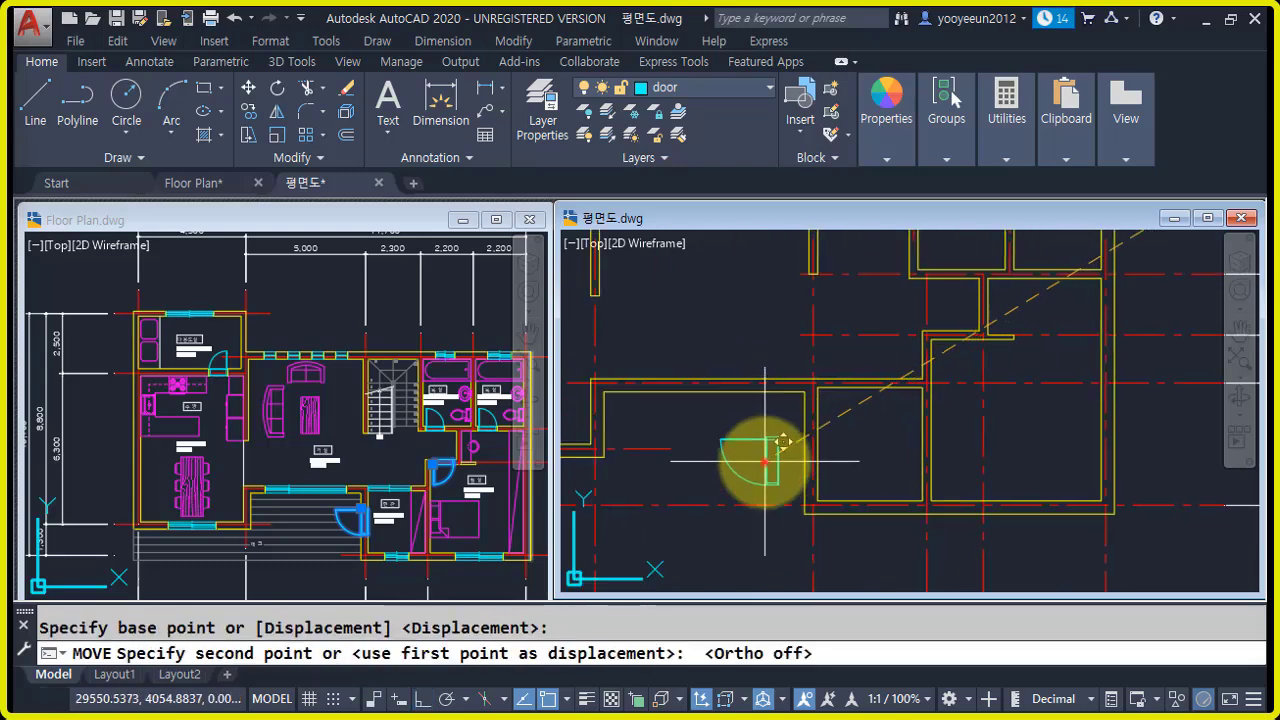
left_click(766, 462)
scroll(940, 471, "down", 4)
middle_click_drag(940, 465, 710, 540)
middle_click_drag(961, 340, 872, 409)
scroll(872, 397, "up", 2)
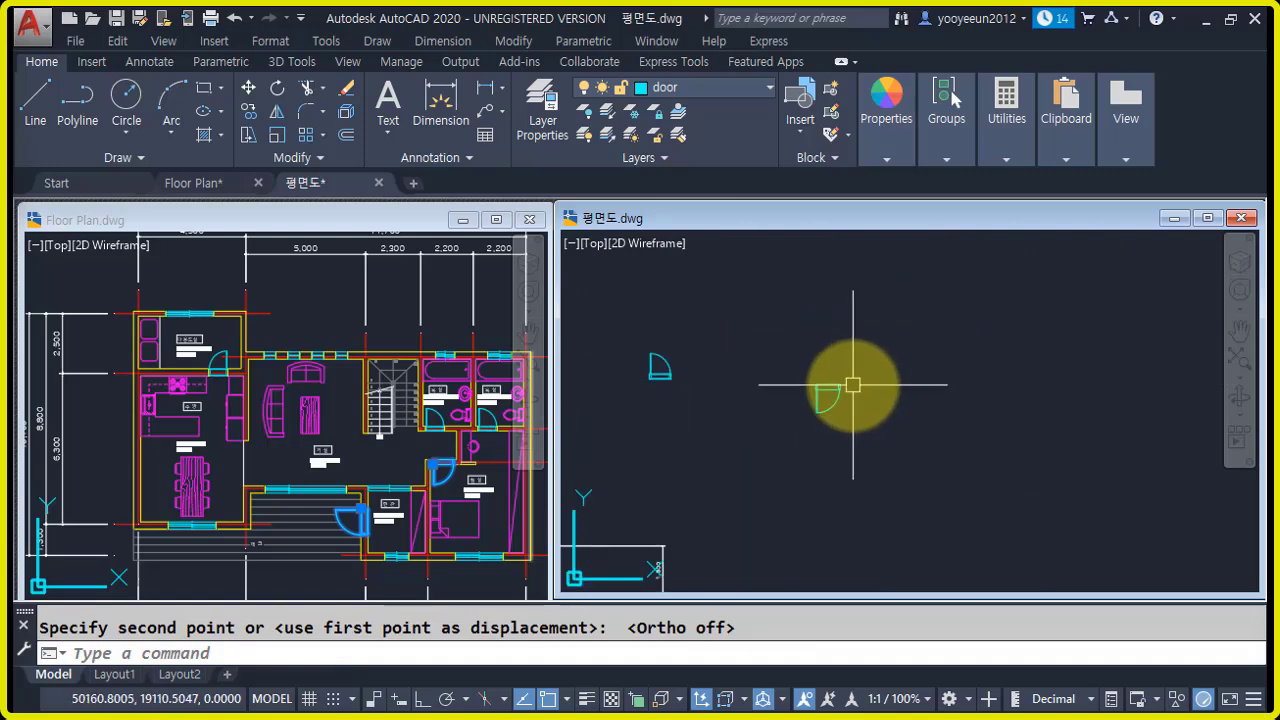
key("F8")
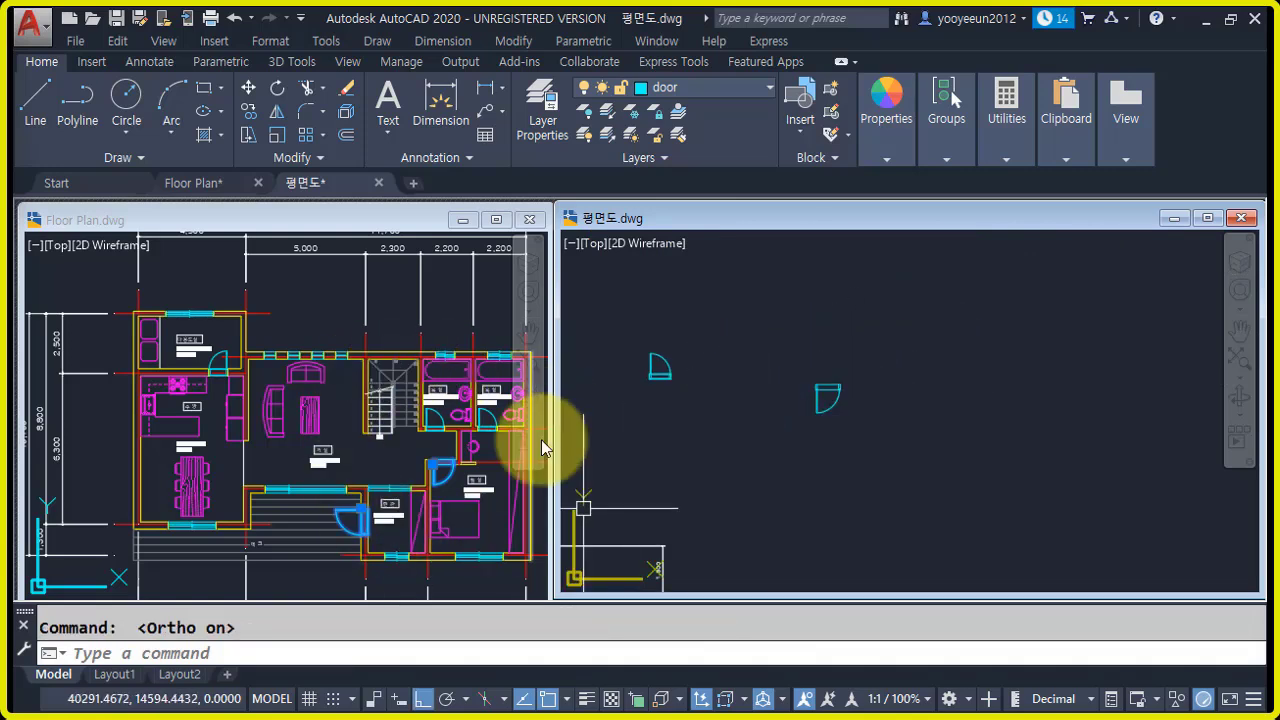
left_click(737, 484)
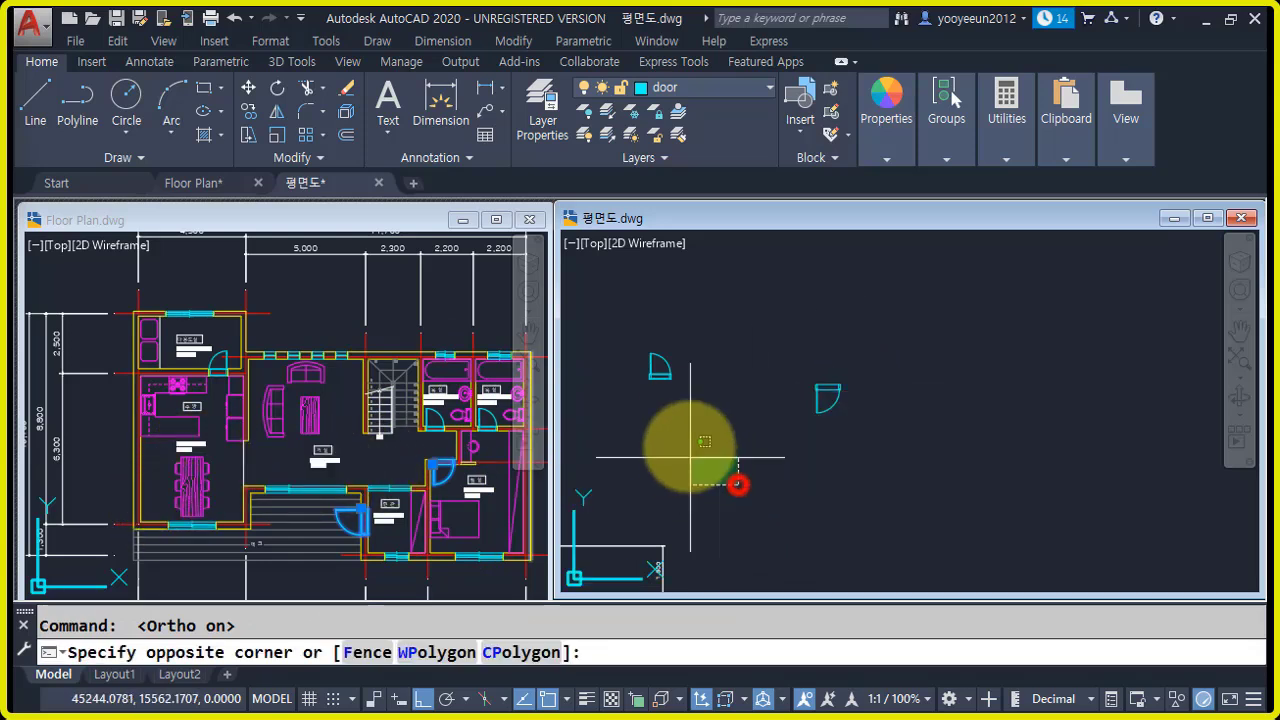
left_click(686, 423)
scroll(757, 371, "up", 2)
middle_click_drag(757, 371, 922, 403)
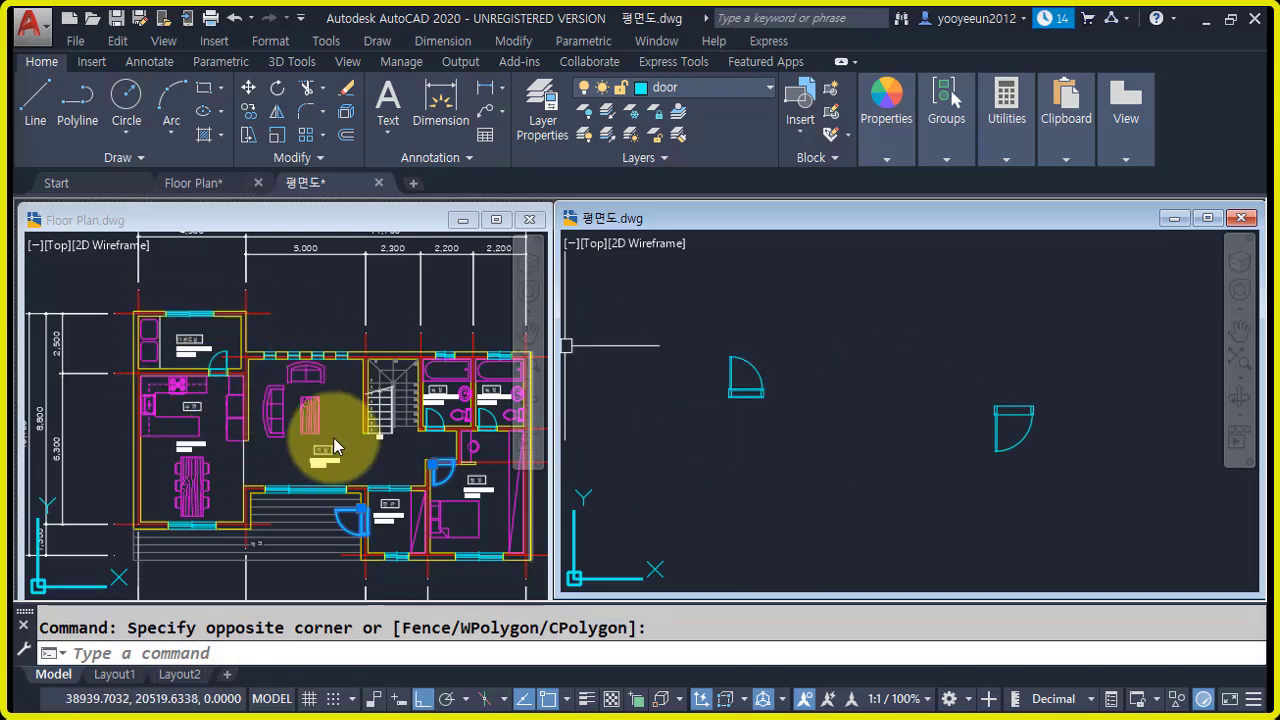
left_click(866, 446)
left_click(772, 460)
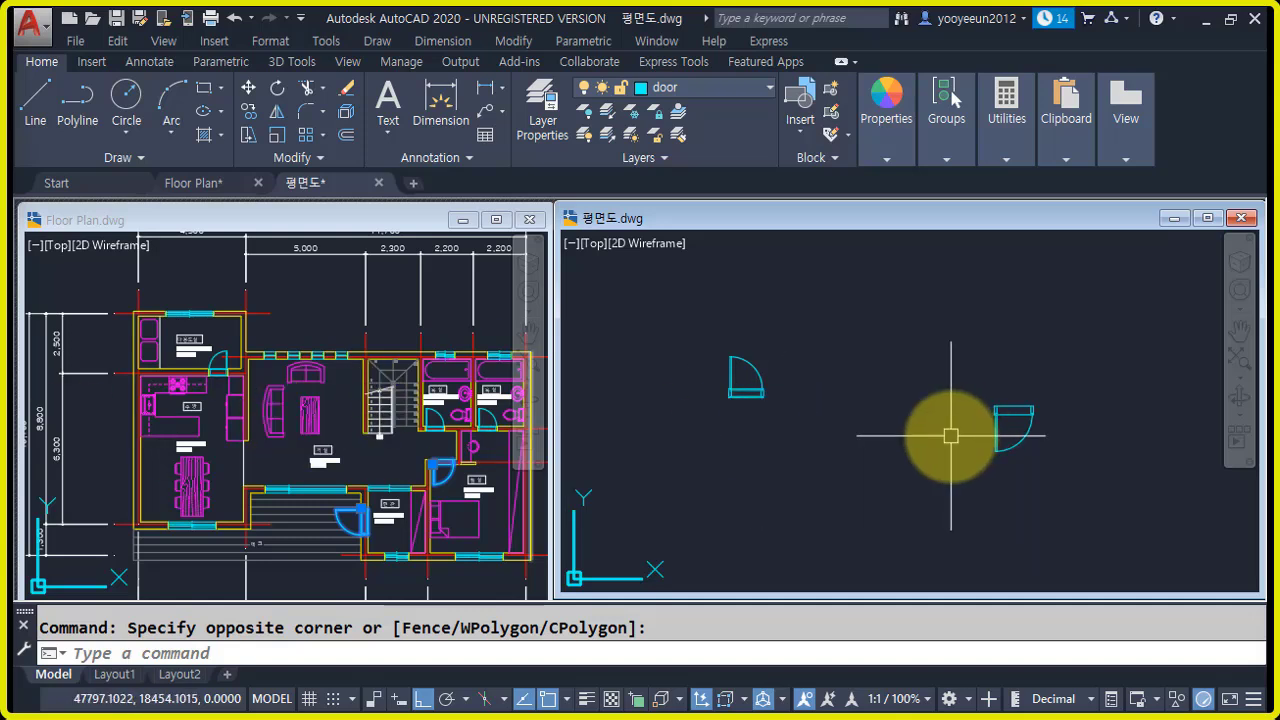
- Mirror the door-800 door across a vertical line just left of it, keeping the original
type("mi")
key("Return")
left_click(770, 412)
left_click(697, 332)
key("Return")
left_click(714, 392)
left_click(714, 443)
key("Return")
- Mirror the pair of door-800 doors downward across a horizontal line below them, keeping the originals
left_click(820, 403)
left_click(636, 330)
key("Return")
left_click(676, 408)
left_click(766, 408)
key("Return")
- Copy the set of four door-800 doors horizontally to the right
type("co")
key("Return")
left_click(821, 493)
left_click(648, 340)
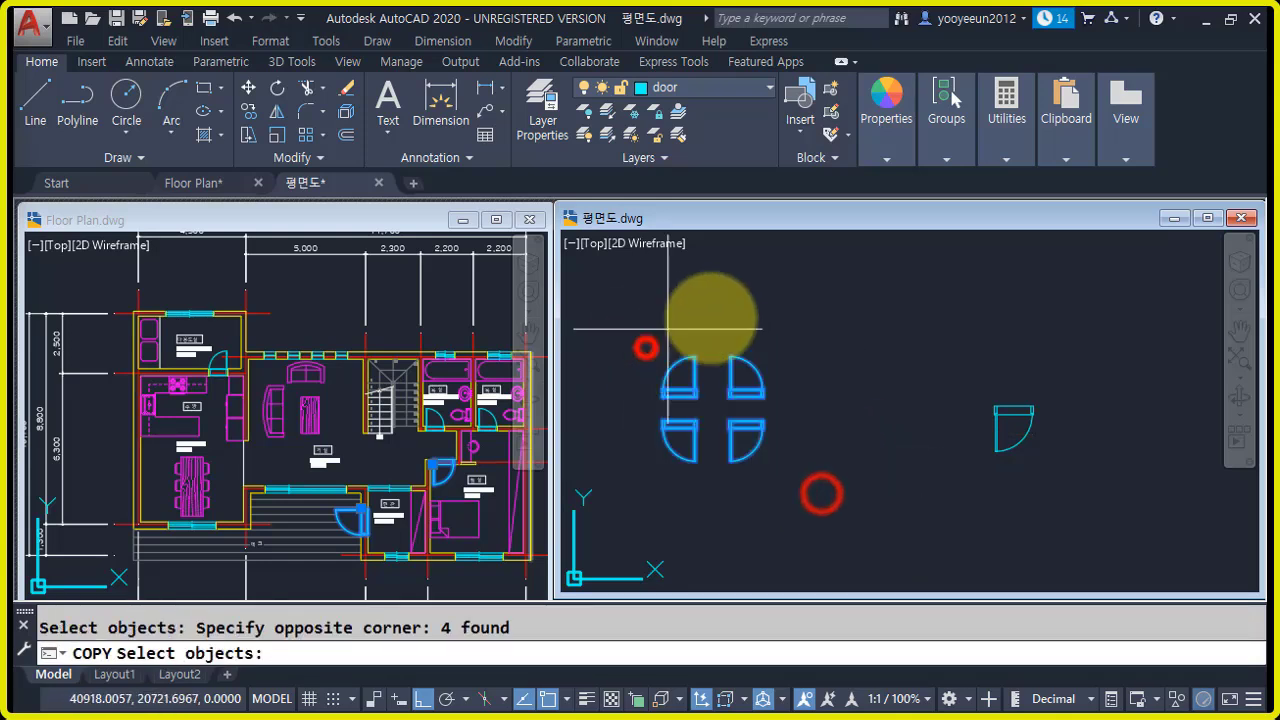
key("Return")
left_click(714, 314)
left_click(857, 316)
key("Return")
- Rotate the copied set of four door-800 doors by 90 degrees about its centre
type("ro")
key("Return")
left_click(905, 478)
left_click(787, 328)
key("Return")
left_click(856, 408)
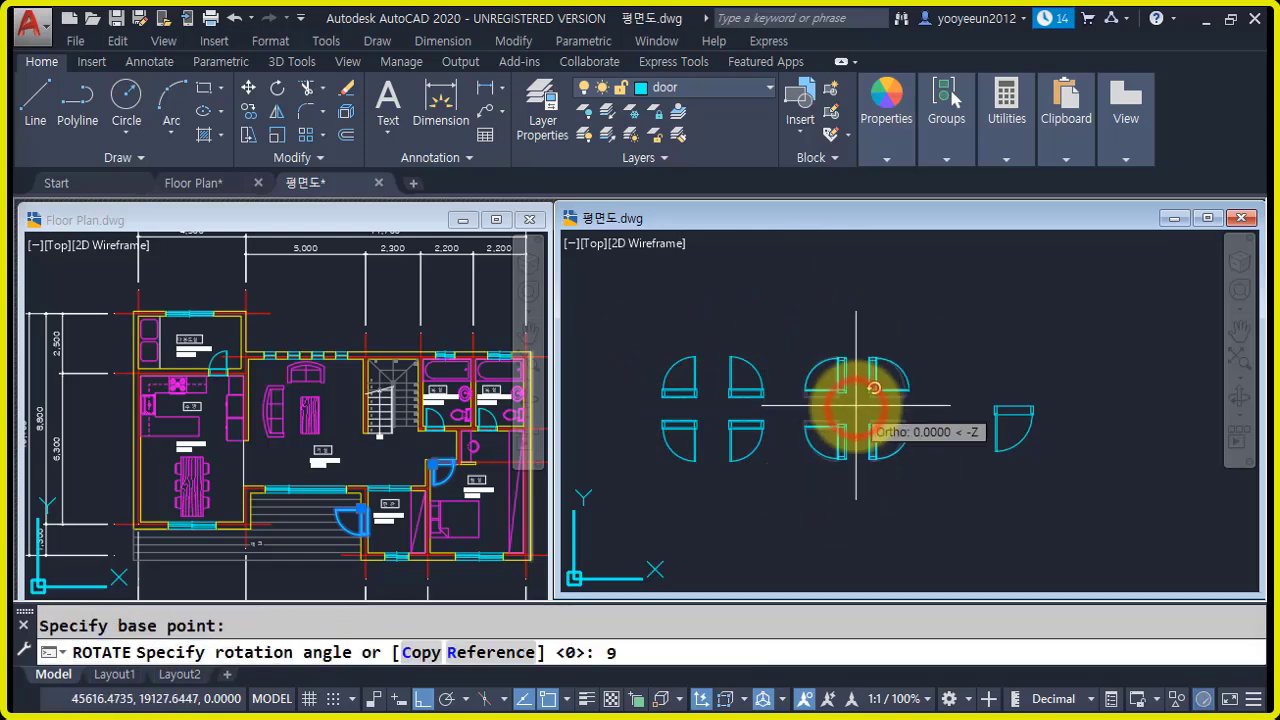
key("Return")
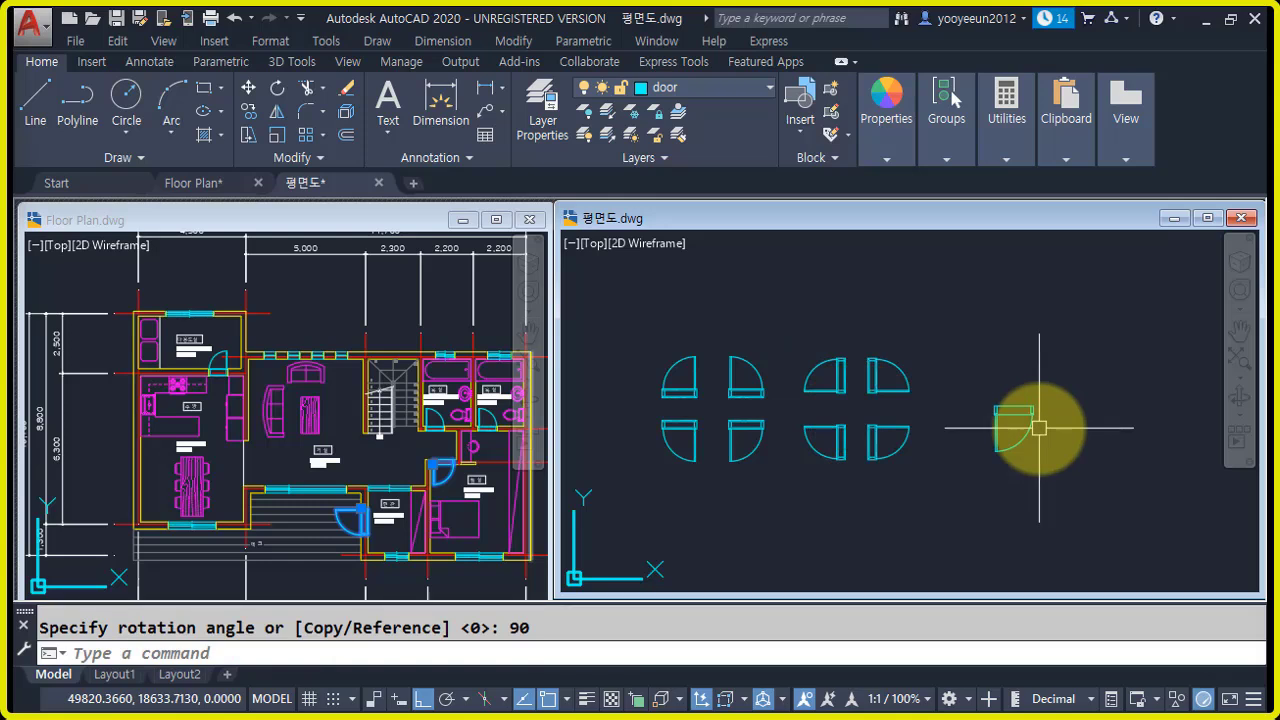
- Move the pasted bedroom door further right to leave space beside the rotated door set
middle_click_drag(1038, 425, 934, 421)
type("m")
key("Return")
left_click(930, 468)
left_click(855, 353)
key("Return")
left_click(892, 347)
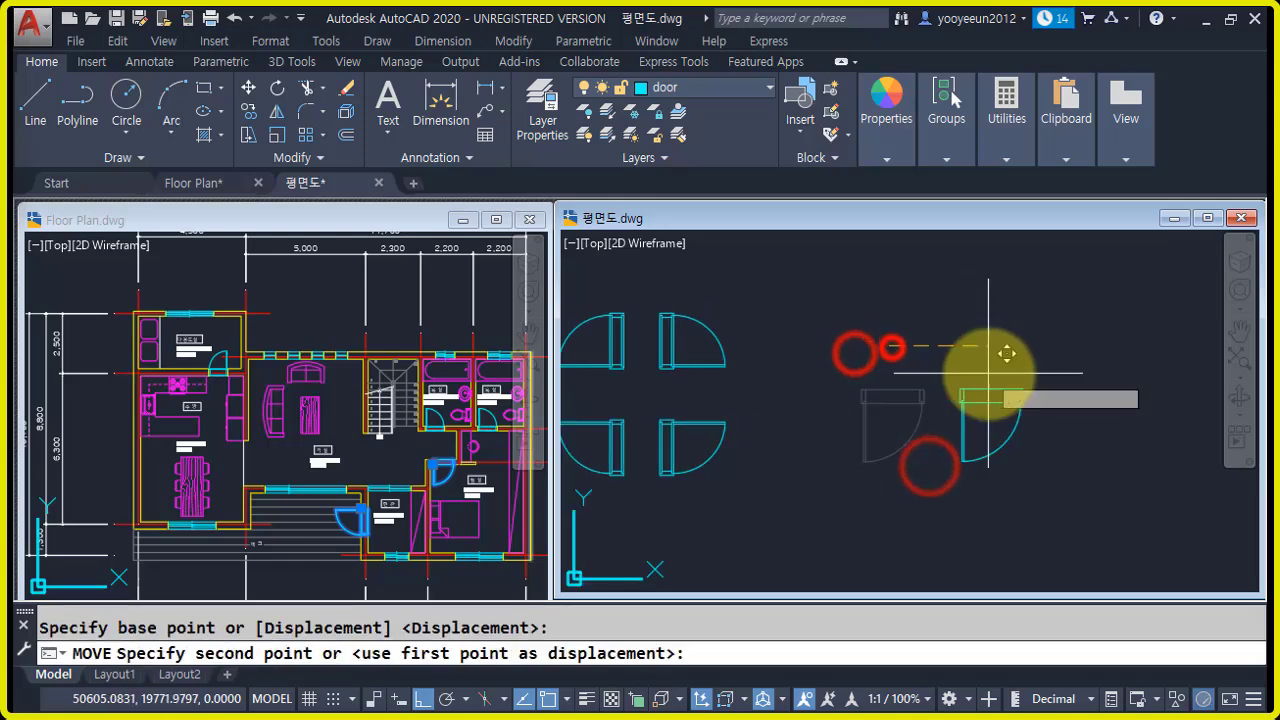
left_click(1003, 370)
scroll(1060, 433, "down", 2)
middle_click_drag(1040, 438, 939, 446)
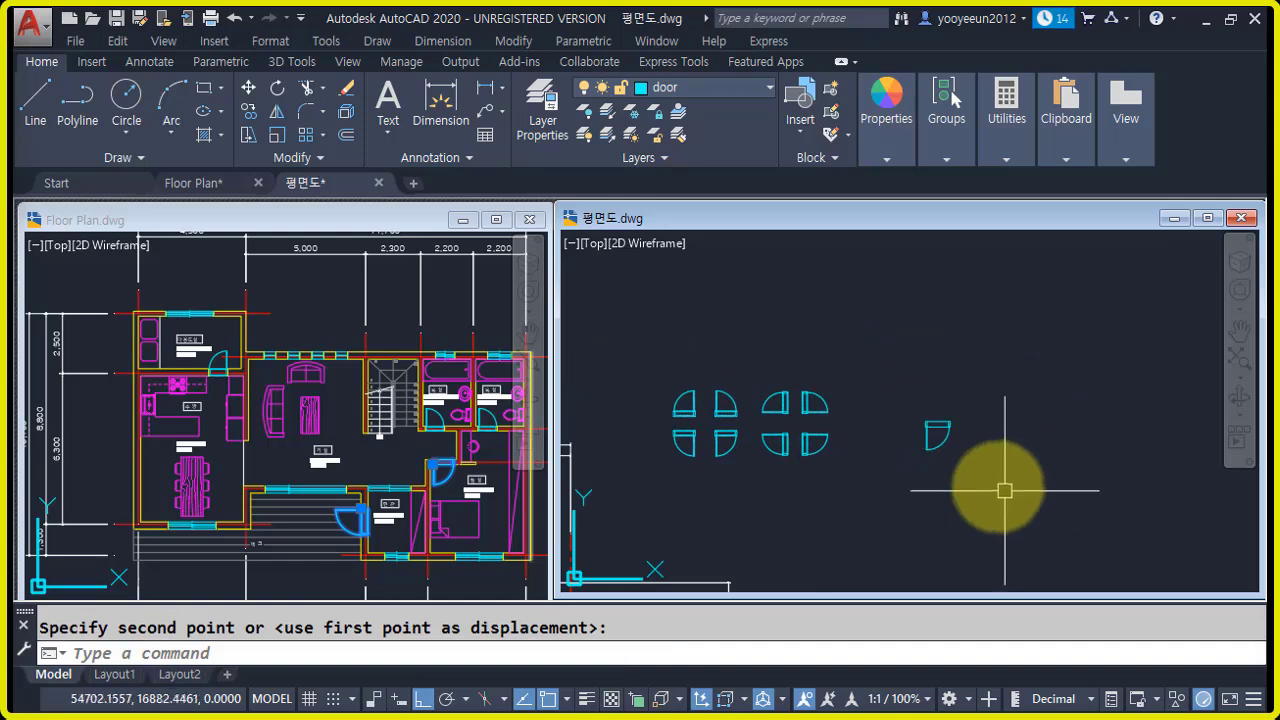
- Mirror the bedroom door across a vertical line just left of it, keeping the original
type("mi")
key("Return")
left_click(984, 489)
left_click(891, 400)
key("Return")
left_click(913, 445)
left_click(912, 383)
key("Return")
- Mirror the pair of bedroom doors upward across a horizontal line above them, keeping the originals
key("Return")
left_click(977, 457)
left_click(866, 386)
key("Return")
left_click(878, 408)
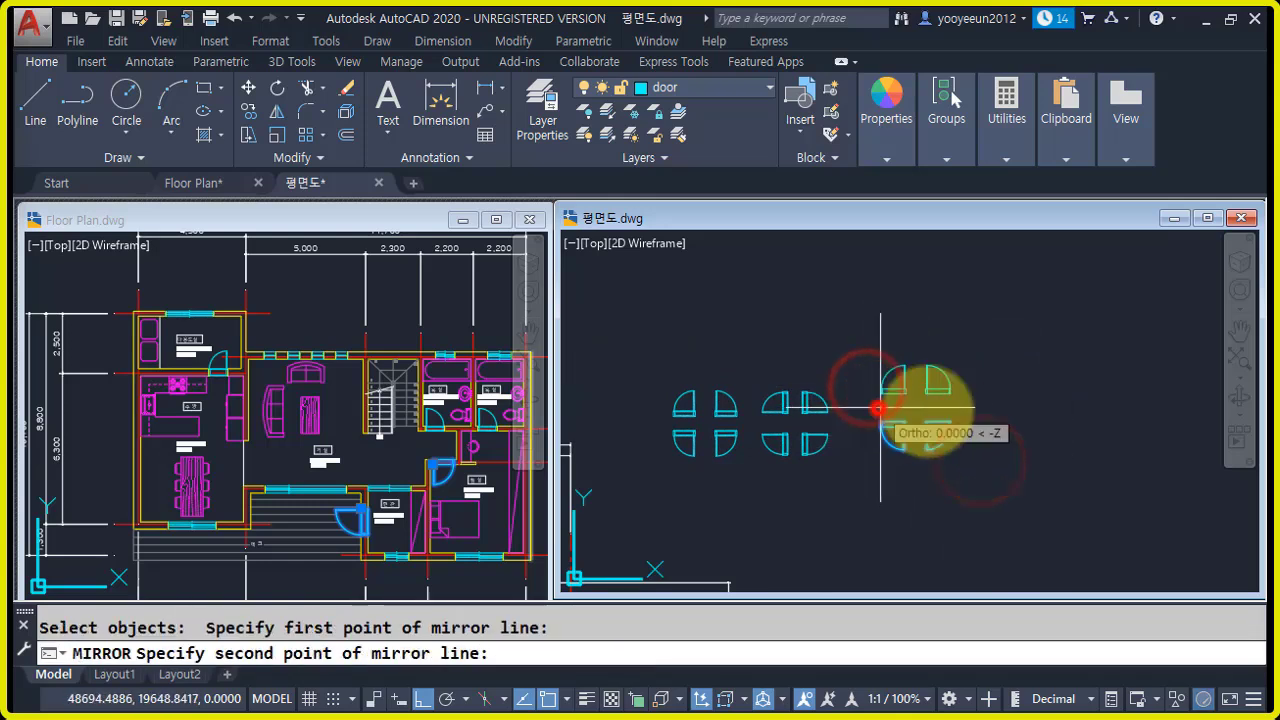
left_click(966, 410)
key("Return")
- Copy the set of four bedroom doors to the right of the originals
type("co")
key("Return")
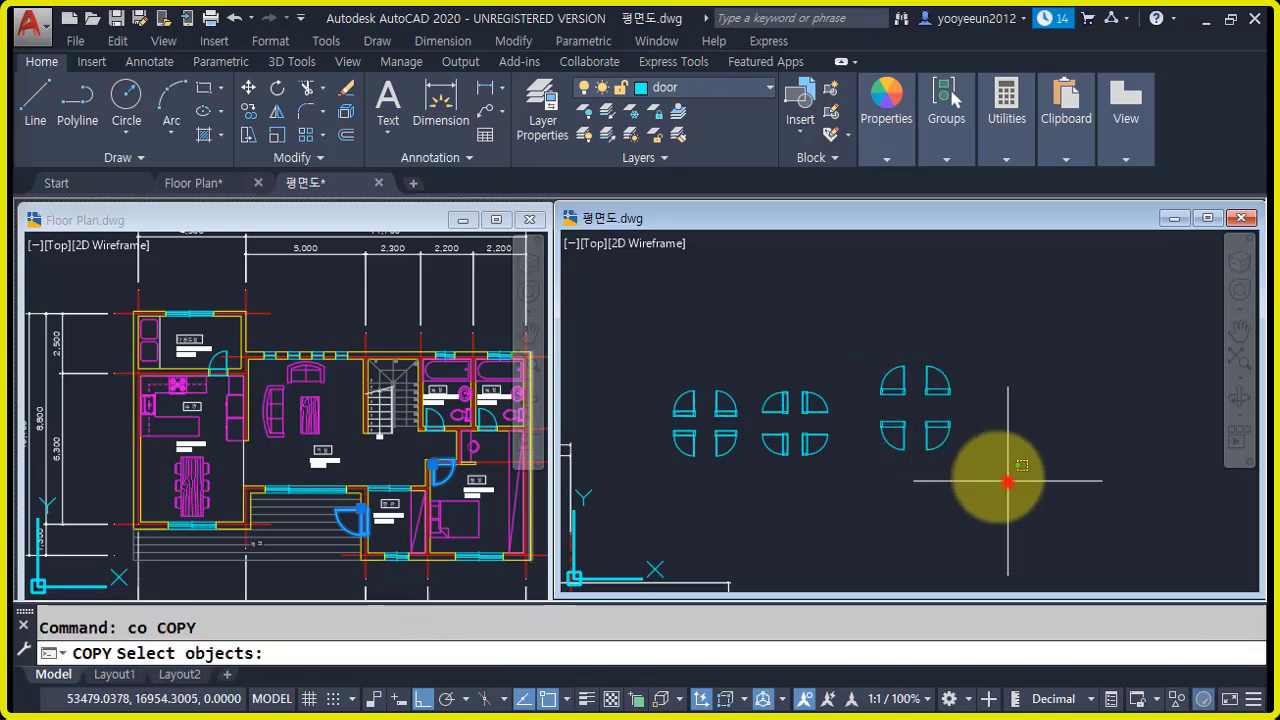
left_click(1006, 477)
left_click(877, 337)
key("Return")
left_click(945, 333)
left_click(1050, 352)
key("Escape")
- Rotate the copied set of four bedroom doors by 90 degrees about its centre
type("ro")
key("Return")
left_click(1100, 489)
left_click(988, 346)
key("Return")
left_click(1027, 408)
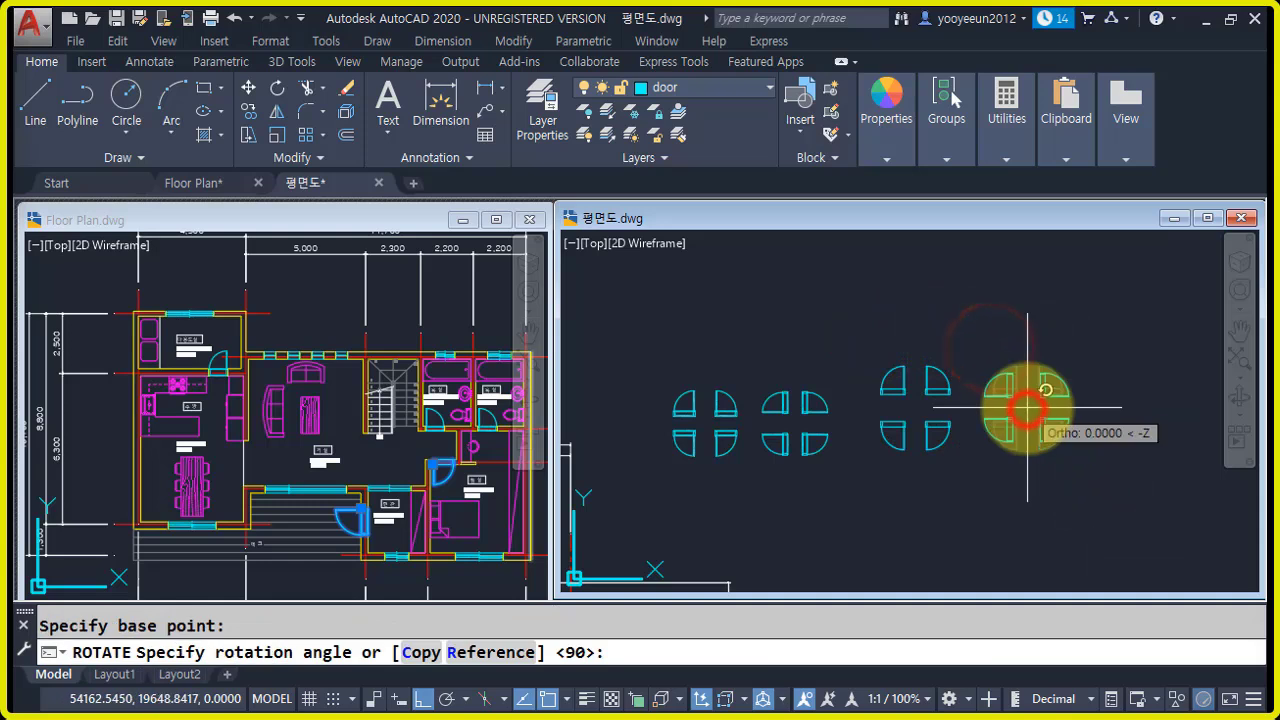
key("Return")
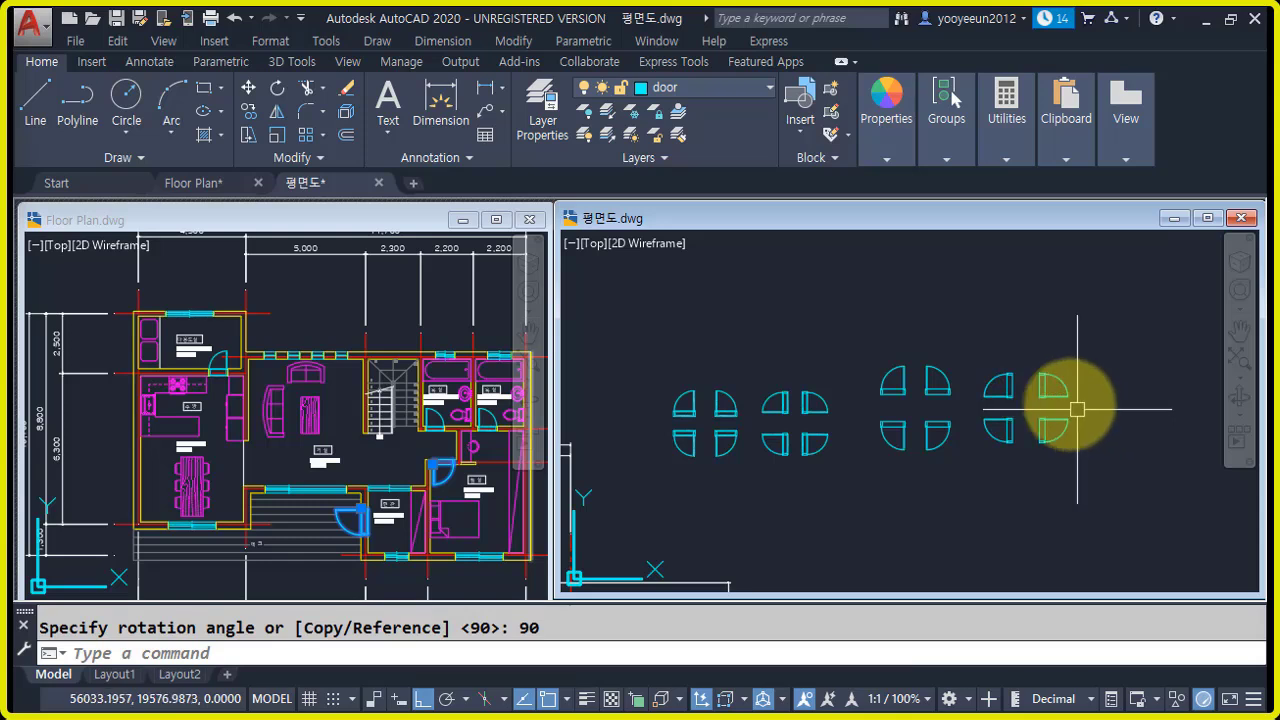
- Start copying the upper-right door of the first door-800 set, using its frame's upper-left corner as base point
type("c")
middle_click_drag(779, 434, 877, 469)
type("o")
key("Return")
scroll(808, 437, "up", 2)
left_click(789, 461)
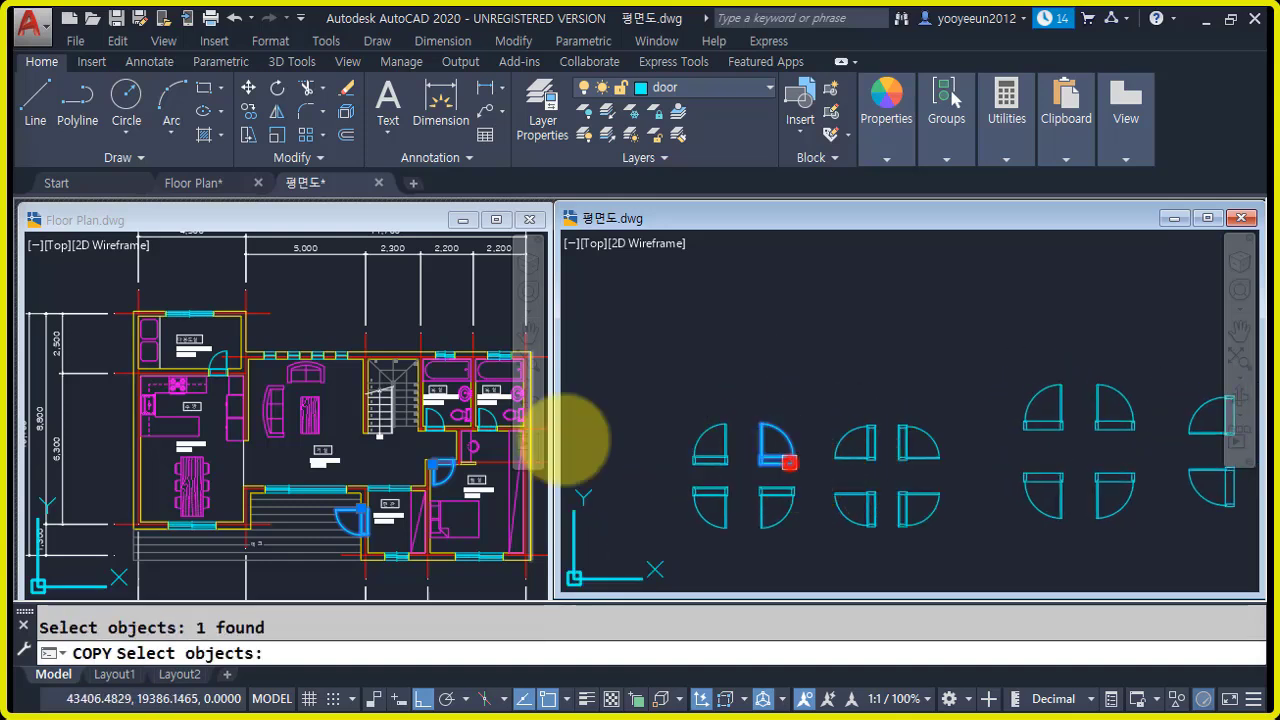
scroll(866, 495, "up", 5)
key("Return")
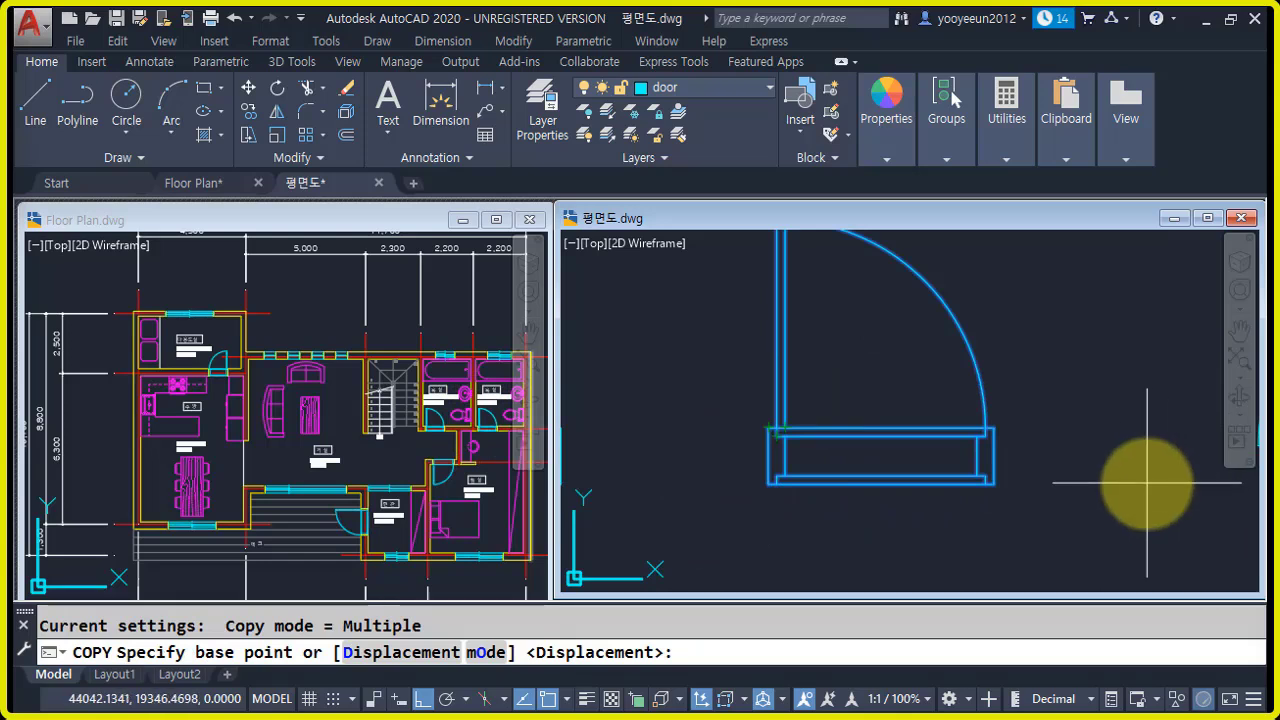
left_click(769, 427)
- Place a copy of the door at the lower-left inner wall corner of each of the two bathrooms
scroll(810, 467, "down", 4)
middle_click_drag(700, 468, 1000, 464)
scroll(880, 462, "down", 4)
middle_click_drag(790, 461, 1023, 454)
scroll(947, 555, "up", 2)
middle_click_drag(890, 572, 934, 376)
scroll(886, 515, "down", 4)
middle_click_drag(890, 516, 891, 289)
scroll(900, 440, "up", 4)
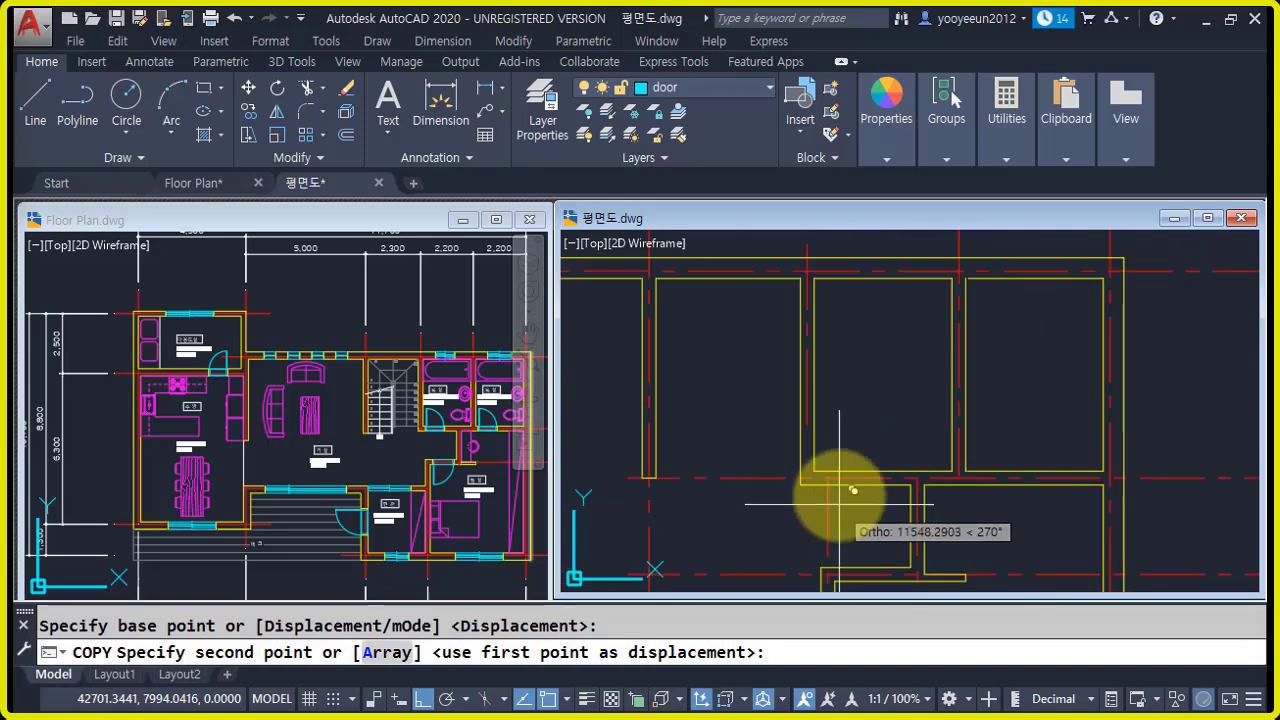
scroll(838, 486, "up", 4)
left_click(782, 450)
middle_click_drag(1064, 486, 869, 487)
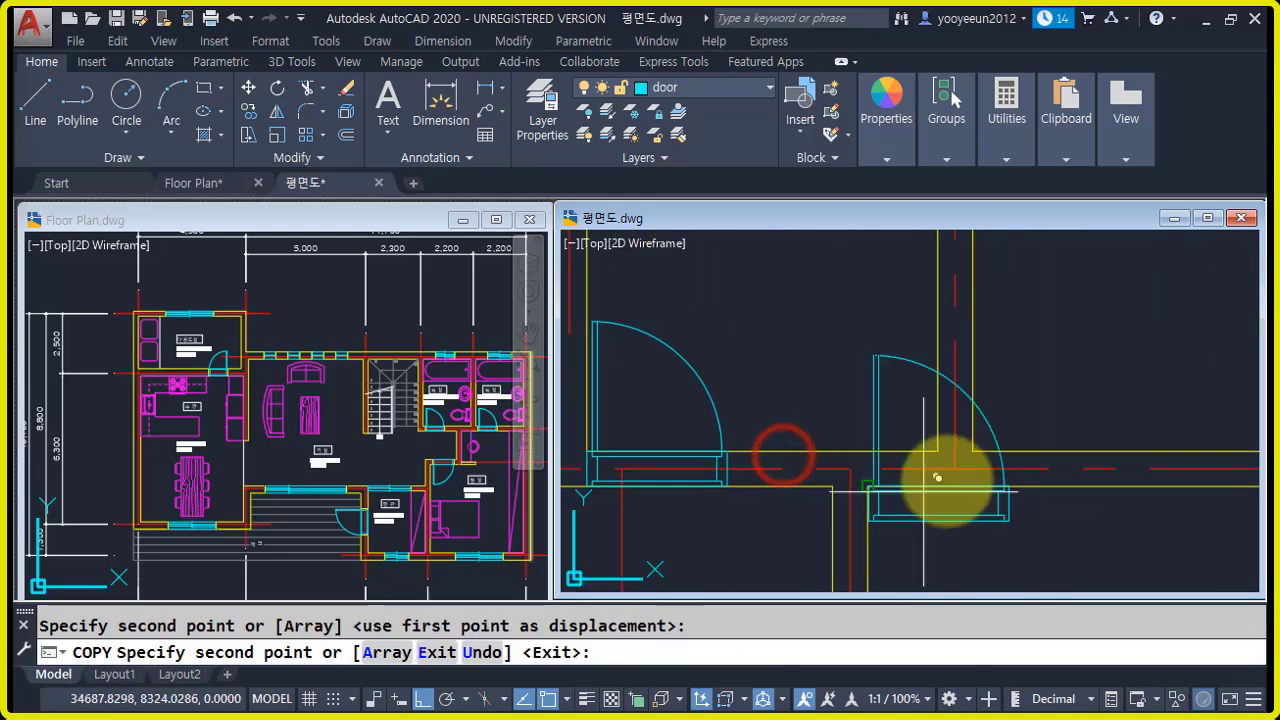
left_click(983, 443)
key("Return")
scroll(1000, 528, "down", 2)
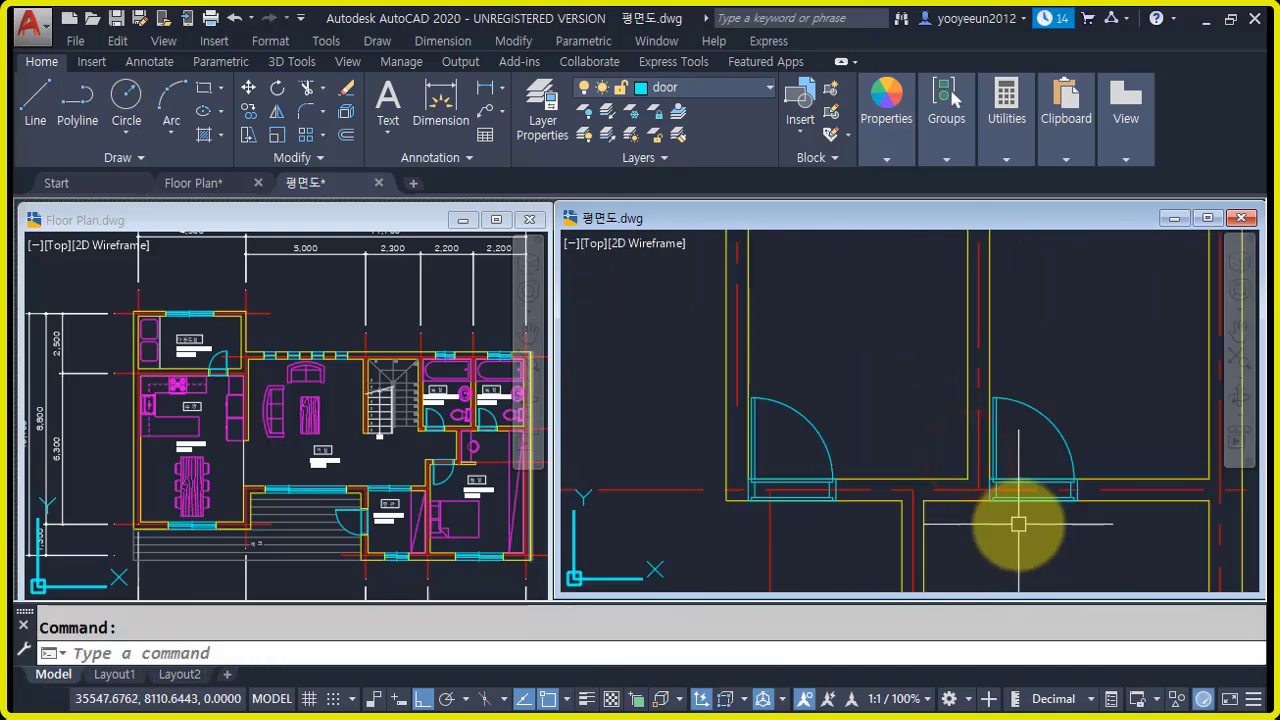
- Move both bathroom doors 100 to the right, away from the wall corners
middle_click_drag(1014, 523, 991, 487)
type("m")
key("Return")
left_click(1033, 423)
left_click(808, 426)
left_click(789, 440)
key("Return")
left_click(816, 373)
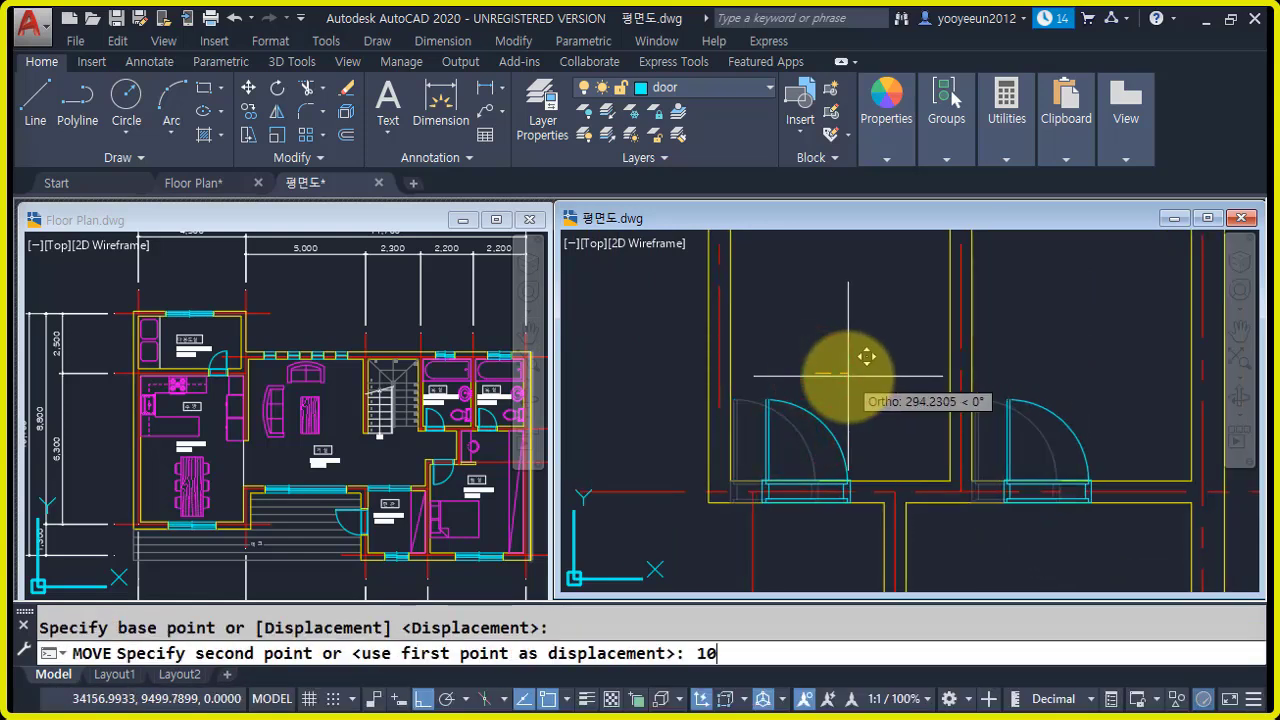
type("100")
key("Return")
scroll(903, 417, "down", 3)
middle_click_drag(1137, 471, 624, 537)
middle_click_drag(919, 415, 1007, 598)
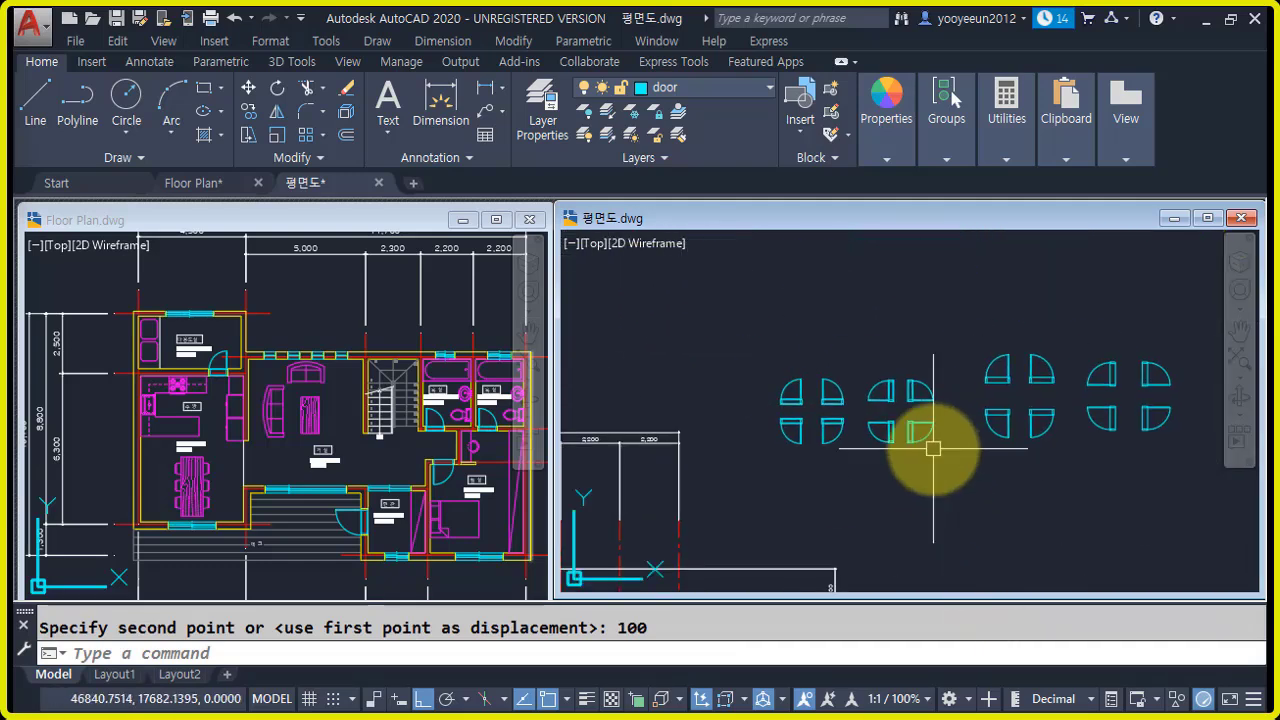
type("c")
scroll(928, 456, "up", 2)
key("Return")
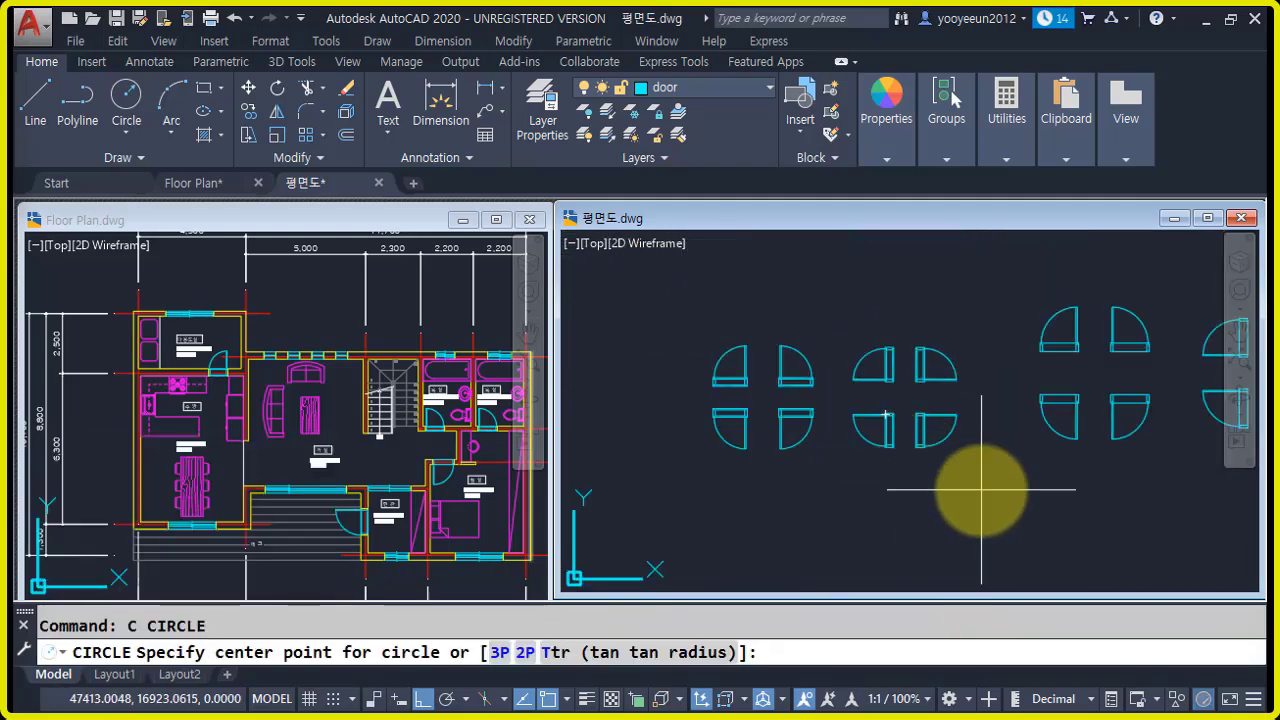
key("Escape")
- Start copying the upper-left door of the first door-800 set, using its frame's upper-right corner as base point
type("cp")
key("Return")
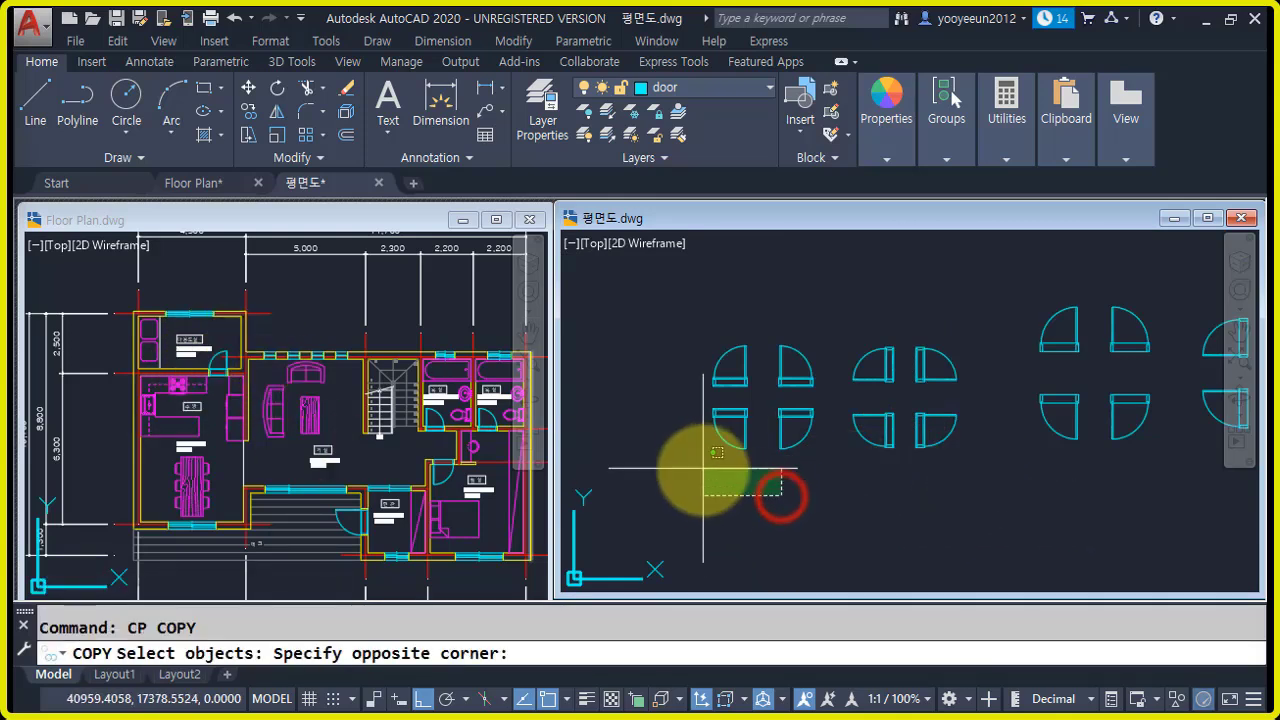
scroll(728, 495, "up", 4)
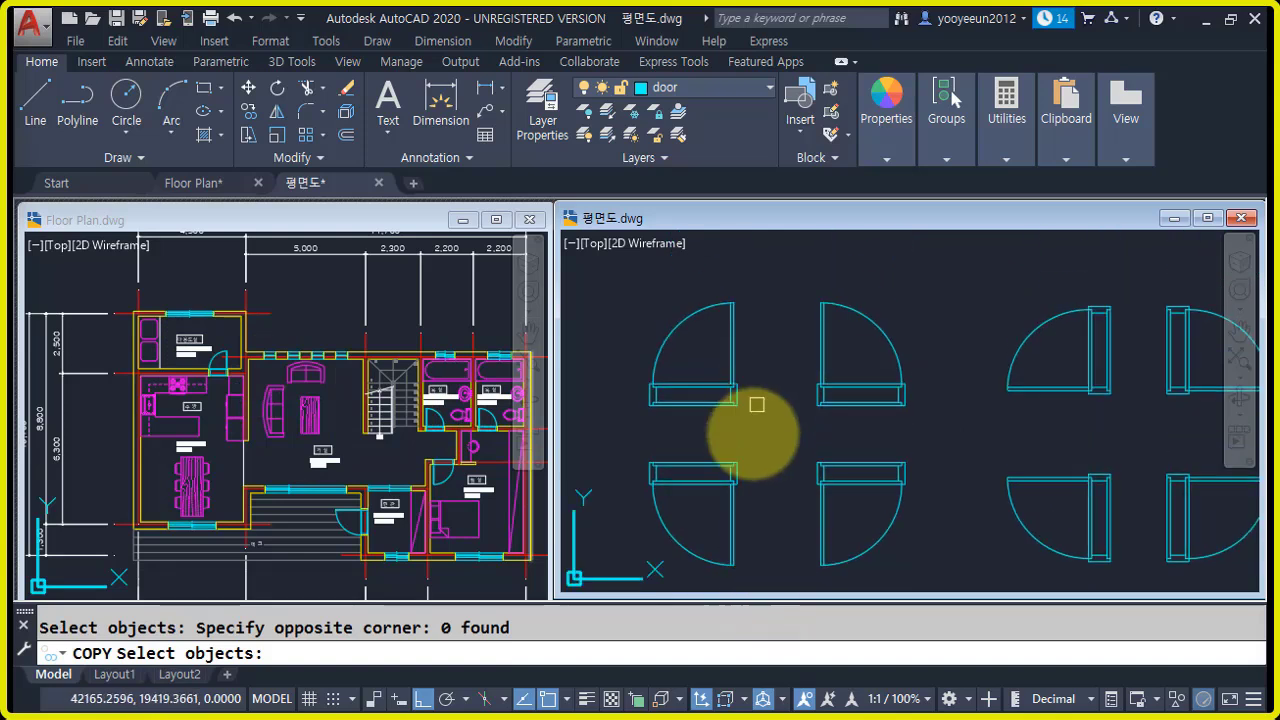
left_click(754, 431)
left_click(694, 376)
scroll(698, 391, "up", 2)
middle_click_drag(703, 394, 705, 463)
key("Return")
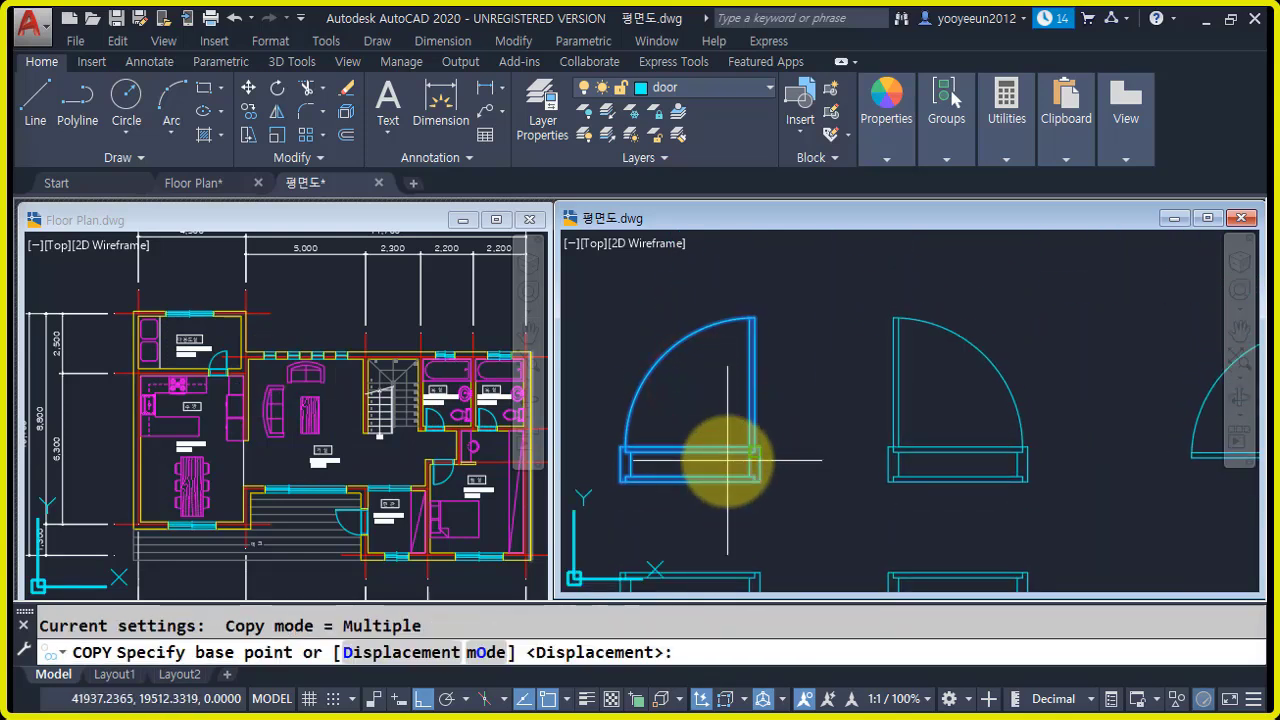
scroll(741, 464, "up", 2)
left_click(769, 437)
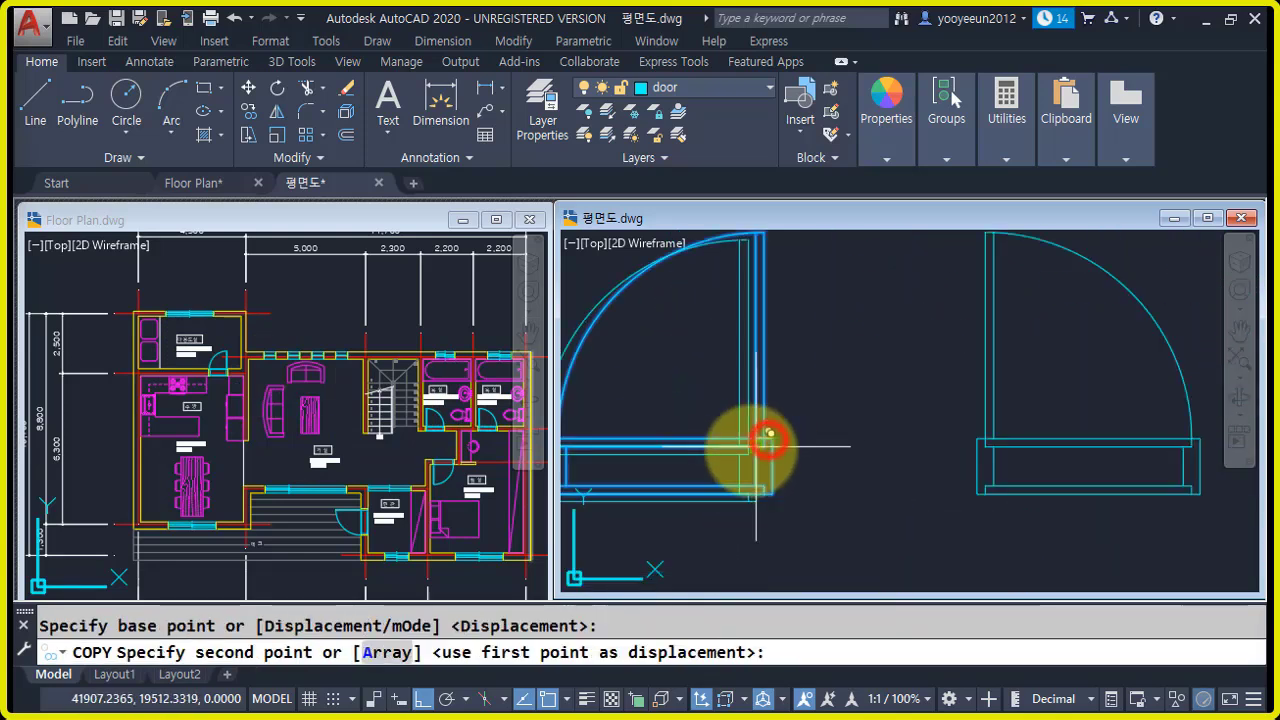
- Place the door copy at the lower-right inner wall corner of the plan's upper-left room and end the copying
scroll(813, 440, "down", 8)
middle_click_drag(580, 490, 876, 443)
middle_click_drag(635, 556, 832, 450)
middle_click_drag(833, 499, 709, 442)
scroll(709, 442, "up", 6)
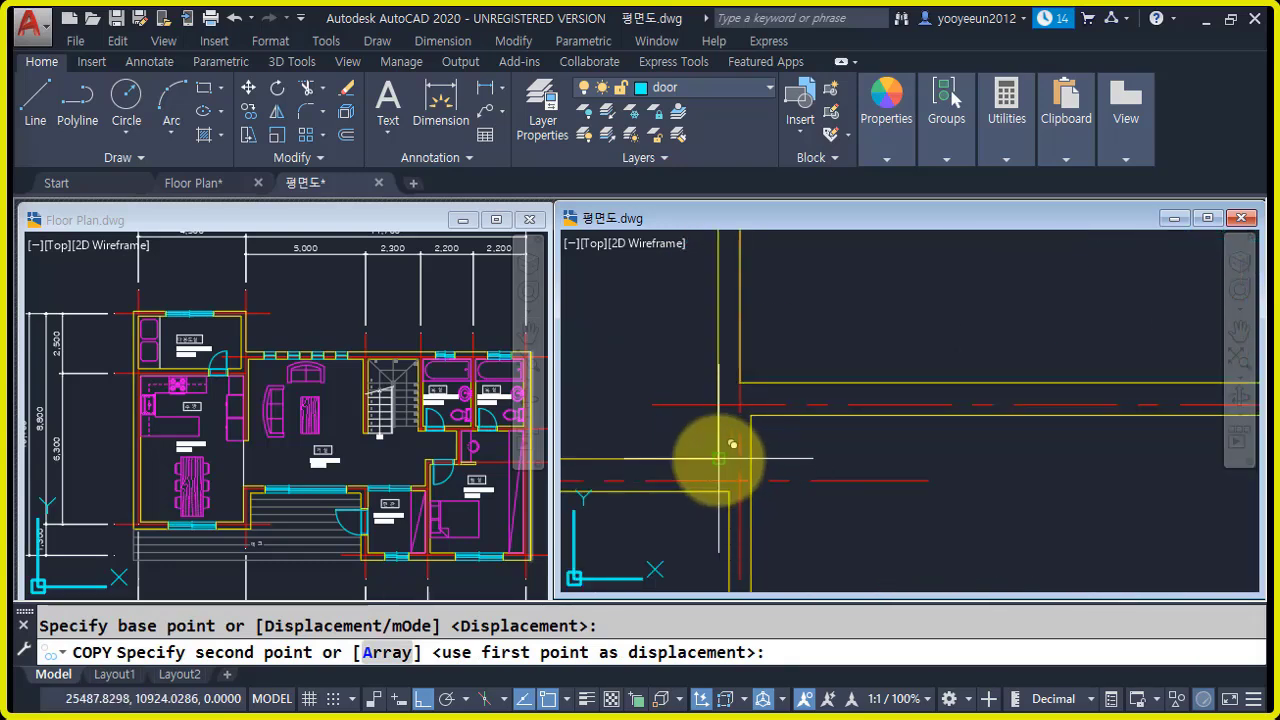
left_click(719, 456)
key("Return")
scroll(713, 483, "up", 2)
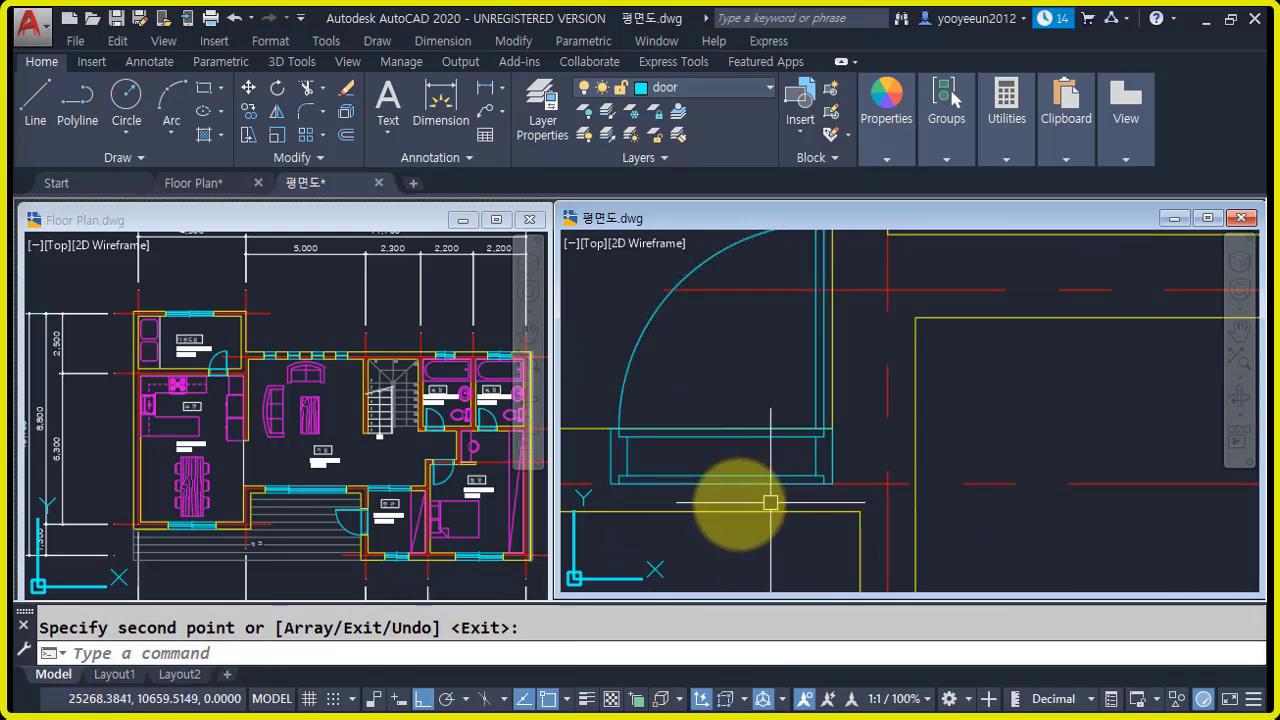
middle_click_drag(698, 511, 720, 548)
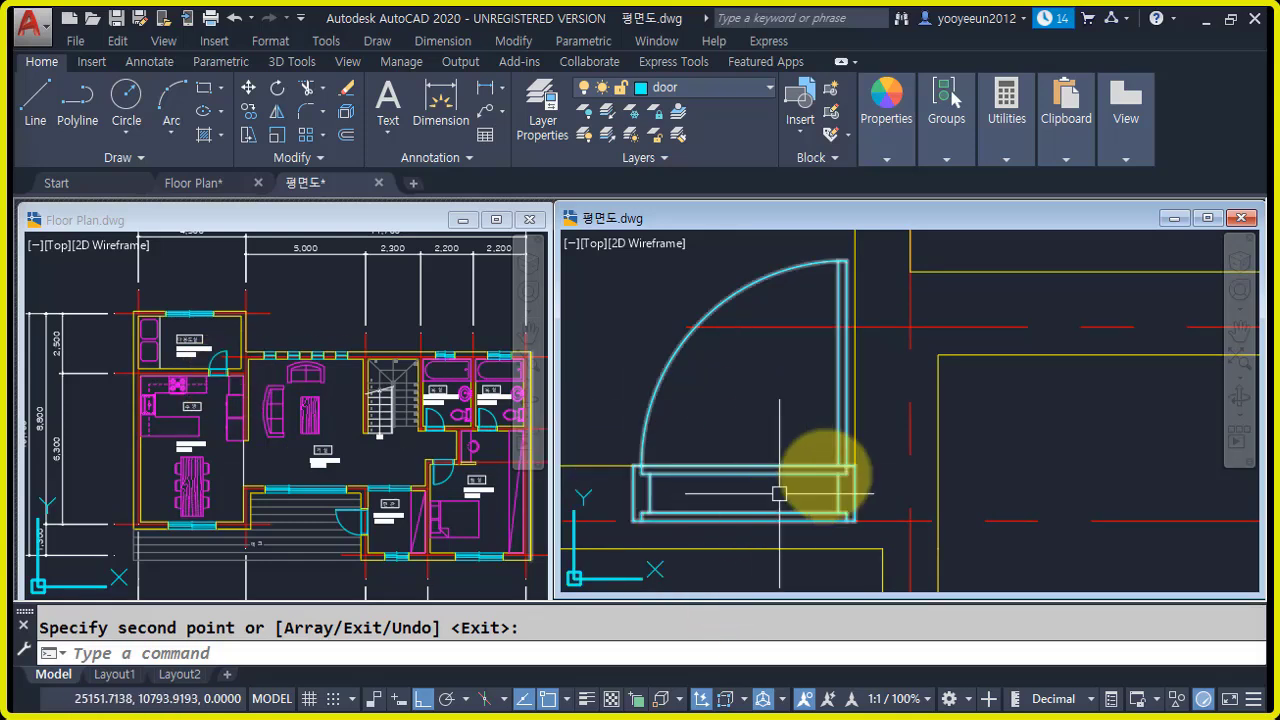
middle_click_drag(741, 517, 794, 471)
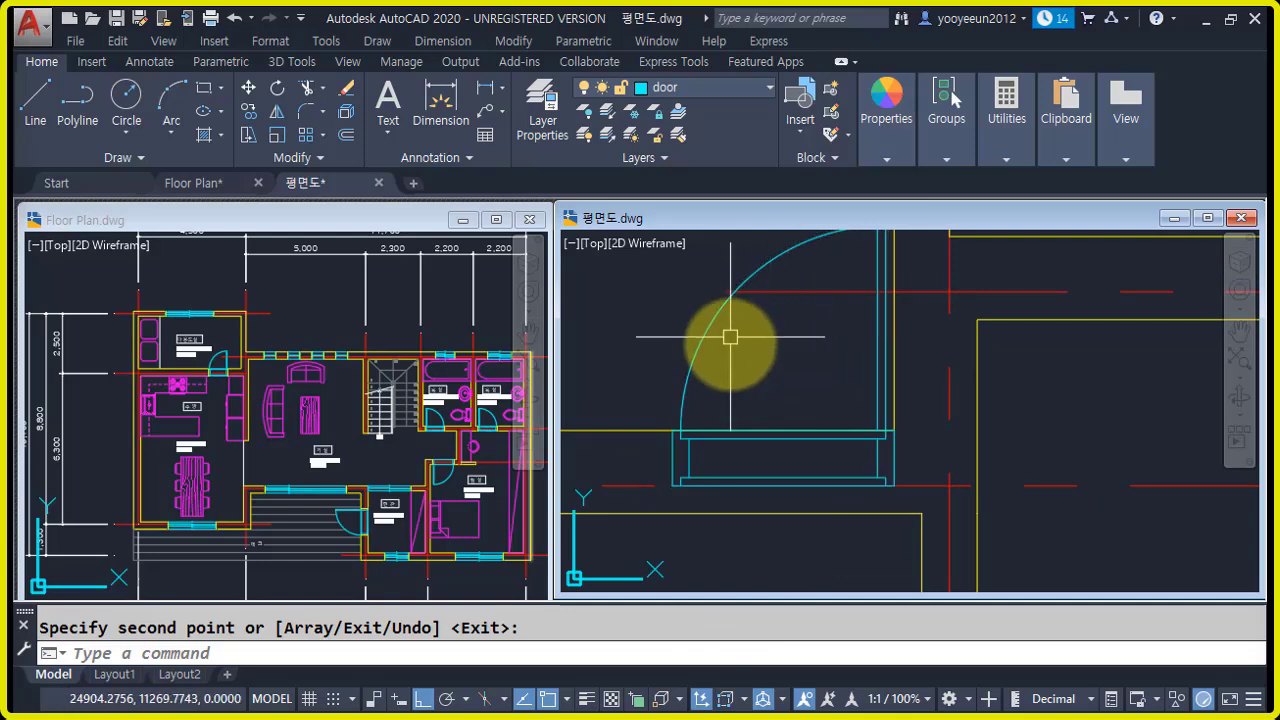
- Explode the door block just placed in the upper-left room
middle_click_drag(741, 387, 719, 398)
type("x")
key("space")
left_click(729, 395)
left_click(646, 331)
key("space")
- Stretch the lower edge of the exploded door's frame down to the wall's lower line so it spans the wall thickness
scroll(765, 506, "up", 2)
type("s")
key("space")
left_click(989, 485)
left_click(591, 437)
middle_click_drag(652, 491, 691, 463)
key("space")
left_click(643, 448)
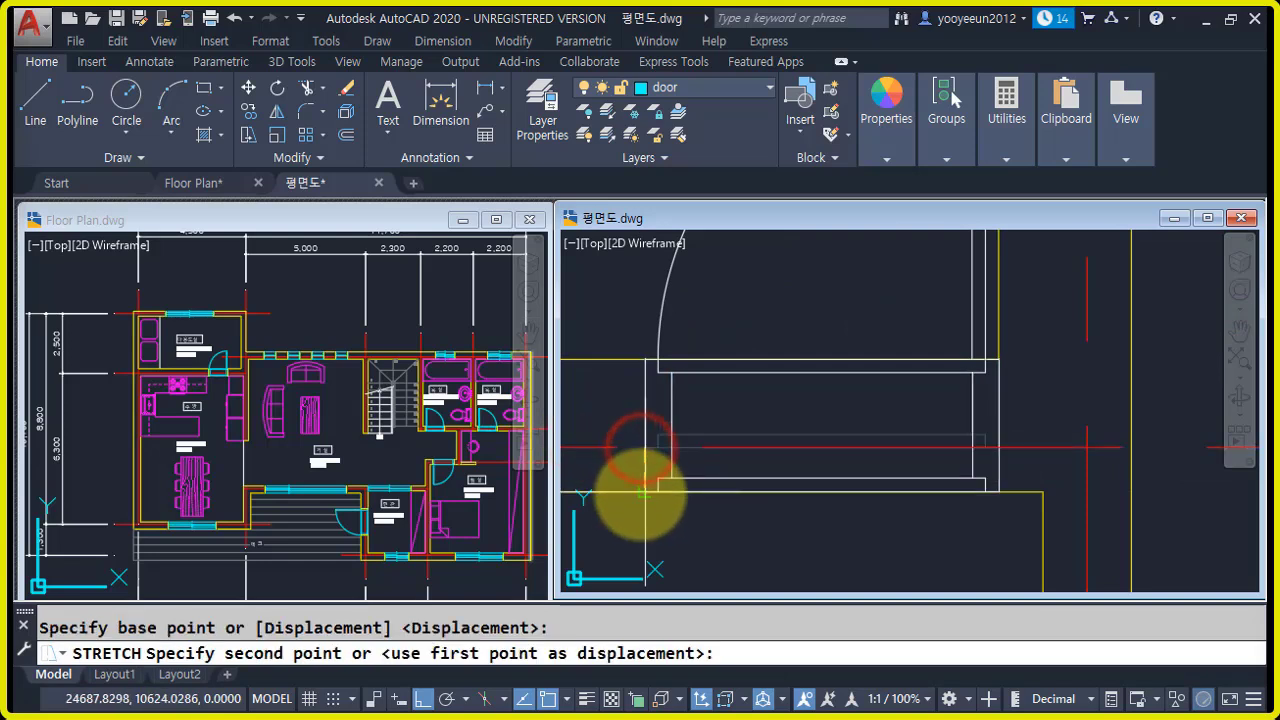
left_click(645, 492)
scroll(815, 516, "down", 2)
middle_click_drag(815, 516, 773, 522)
- Assign all parts of the exploded door to the door layer
left_click(655, 283)
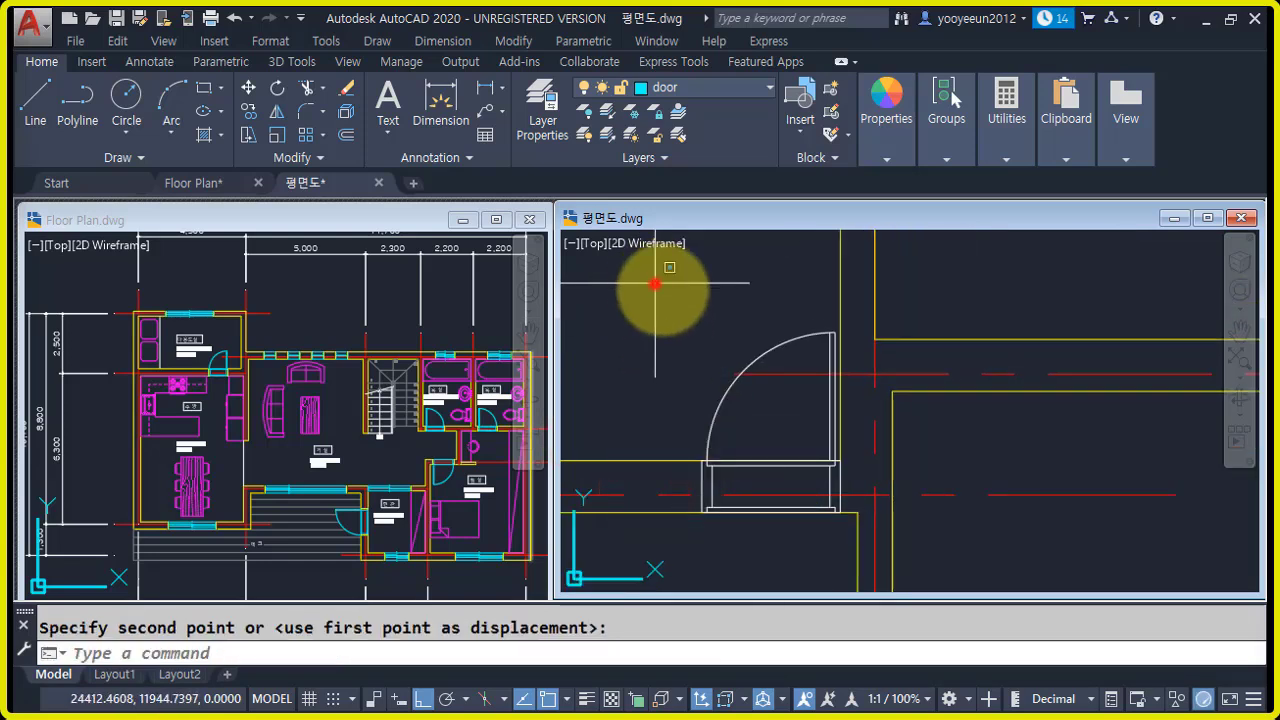
left_click(849, 537)
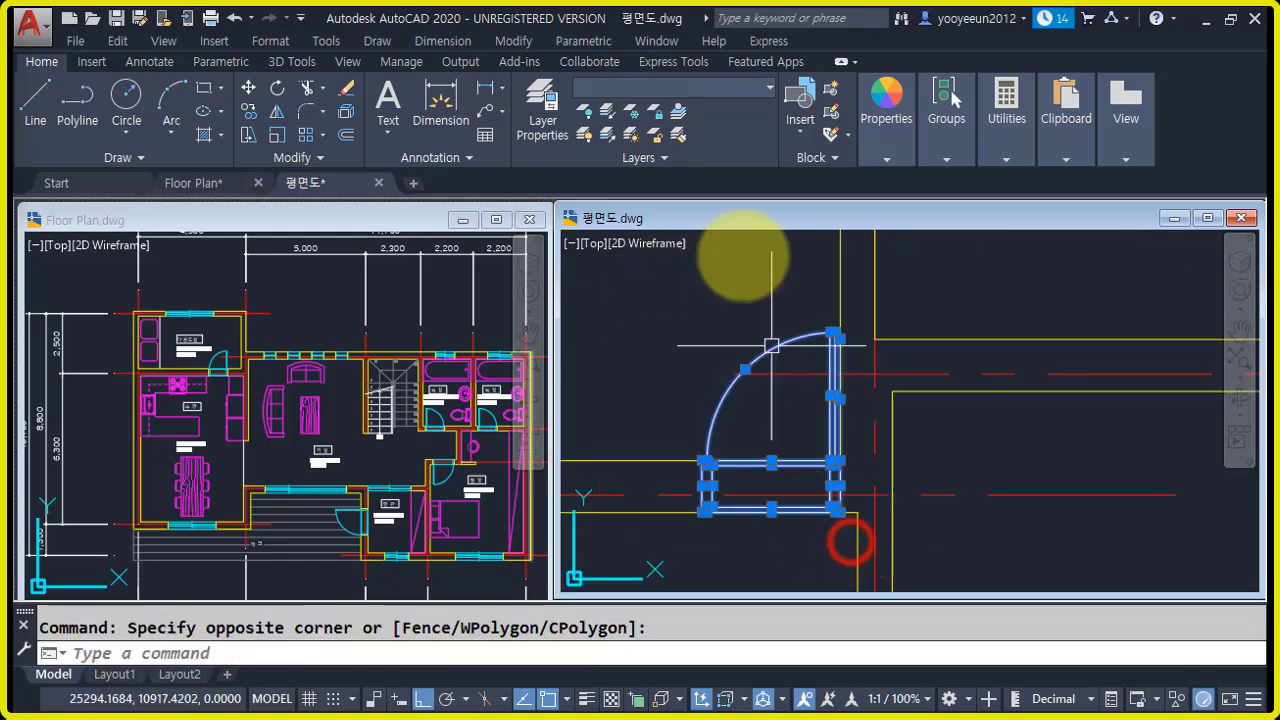
left_click(698, 88)
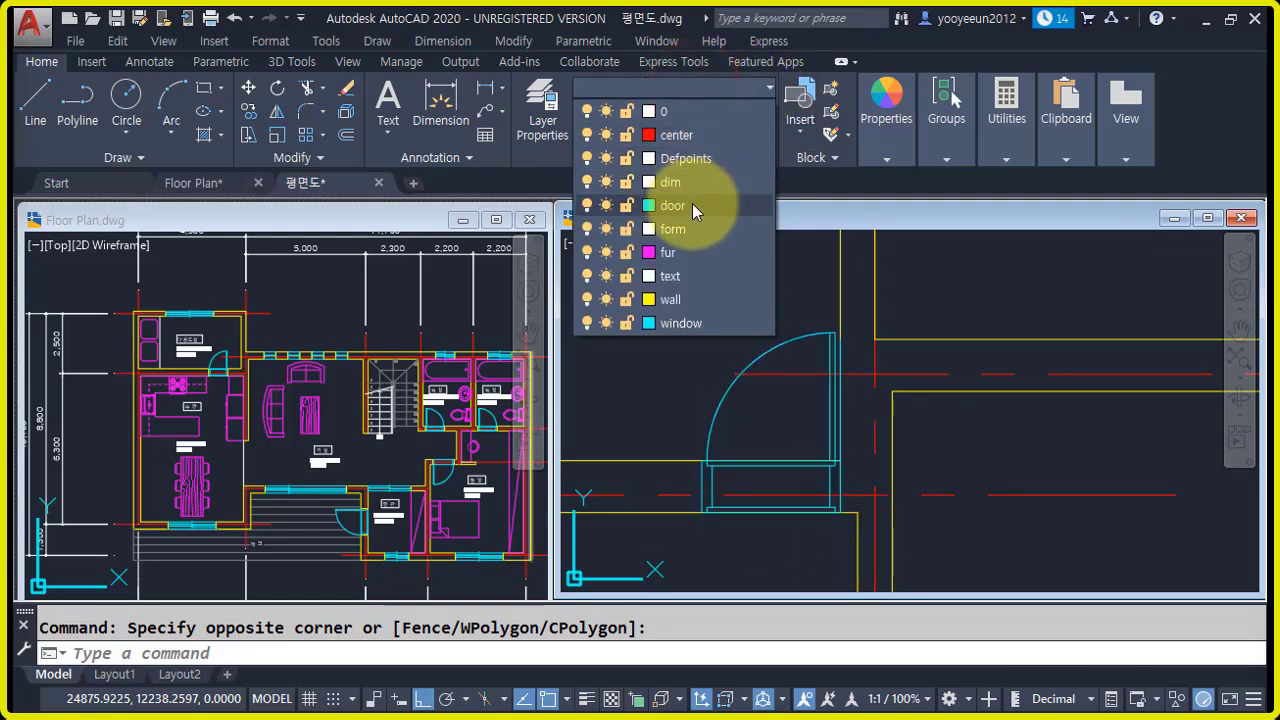
left_click(692, 204)
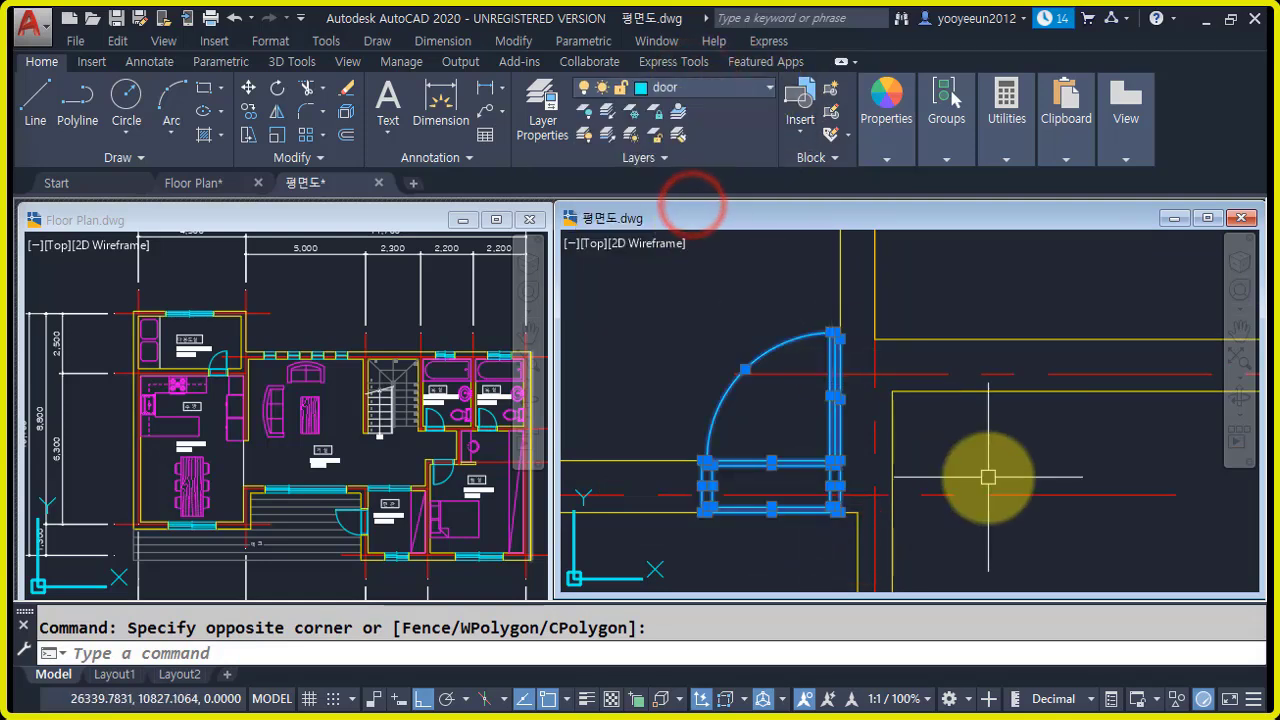
scroll(838, 388, "up", 2)
key("Escape")
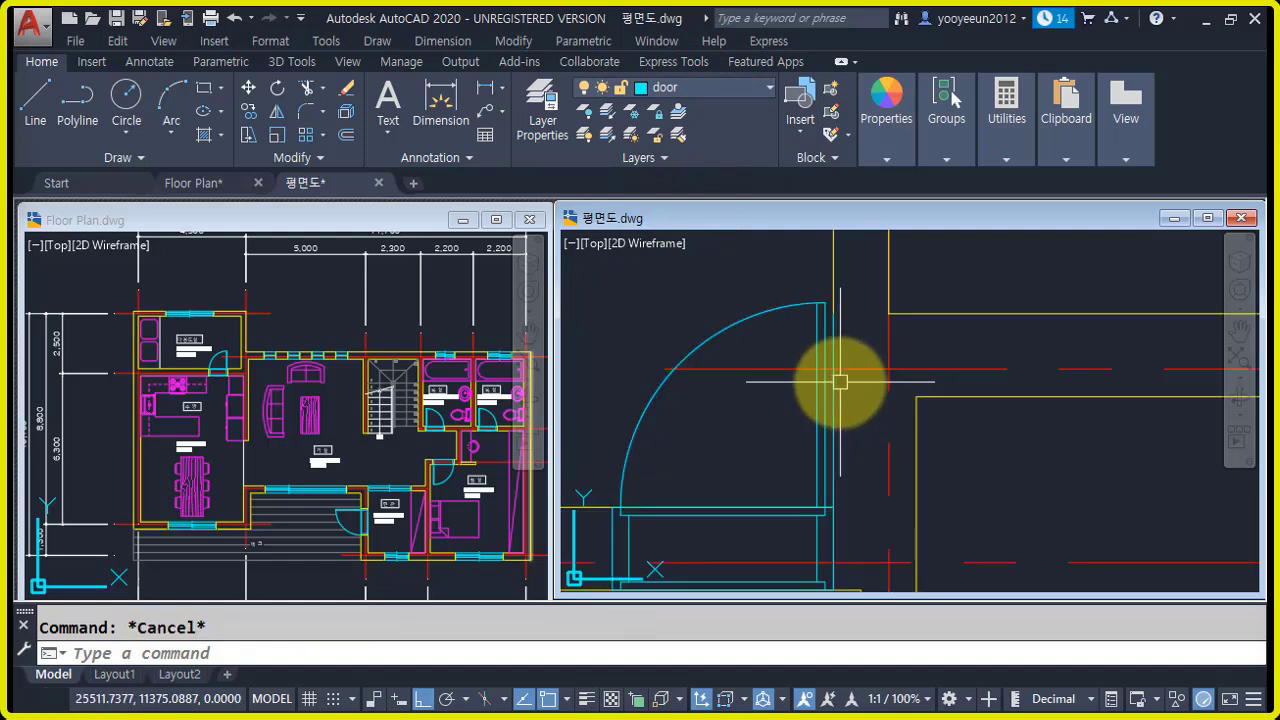
- Match the properties of the wall line above the door to the wall segment beside the door leaf
type("ma")
key("Return")
left_click(831, 291)
left_click(838, 348)
scroll(870, 455, "down", 2)
key("Escape")
- Start moving the exploded door in the upper-left room, selecting all its parts
type("m")
key("Return")
left_click(704, 350)
left_click(880, 558)
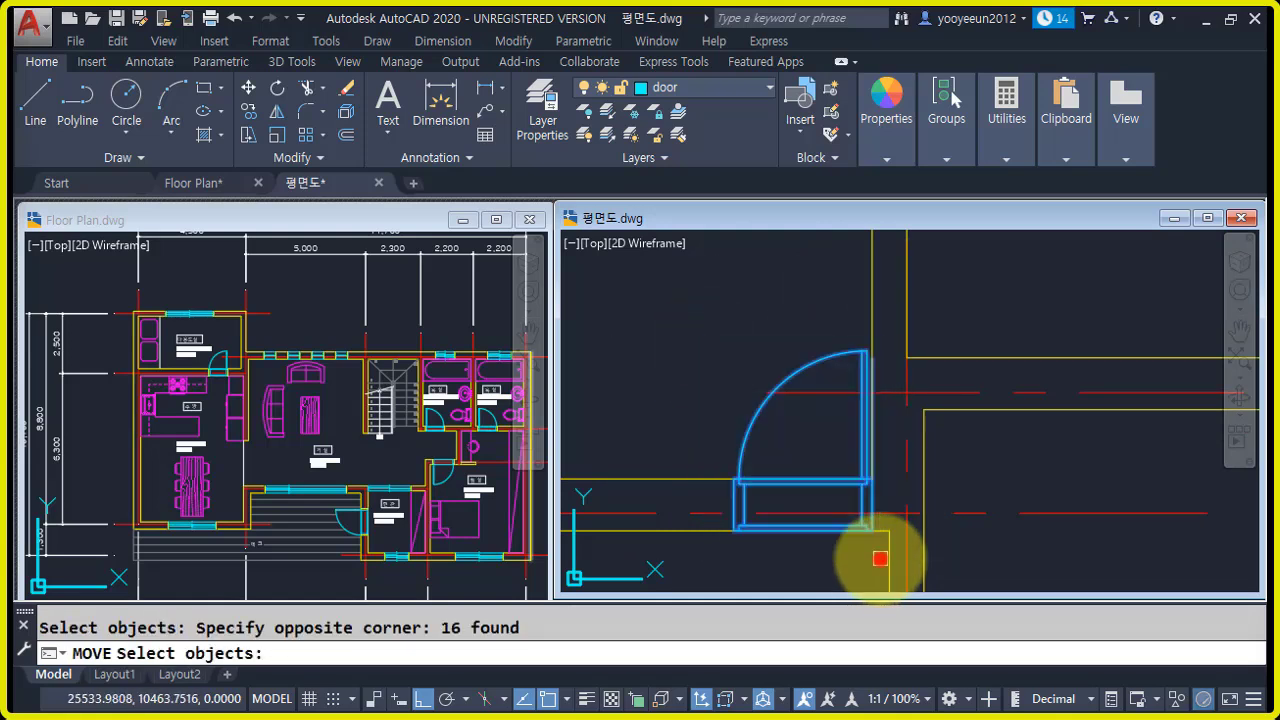
- Exclude the neighbouring wall line from the move selection and shift the utility room door 400 to the left along its wall
scroll(845, 375, "up", 2)
scroll(960, 414, "up", 4)
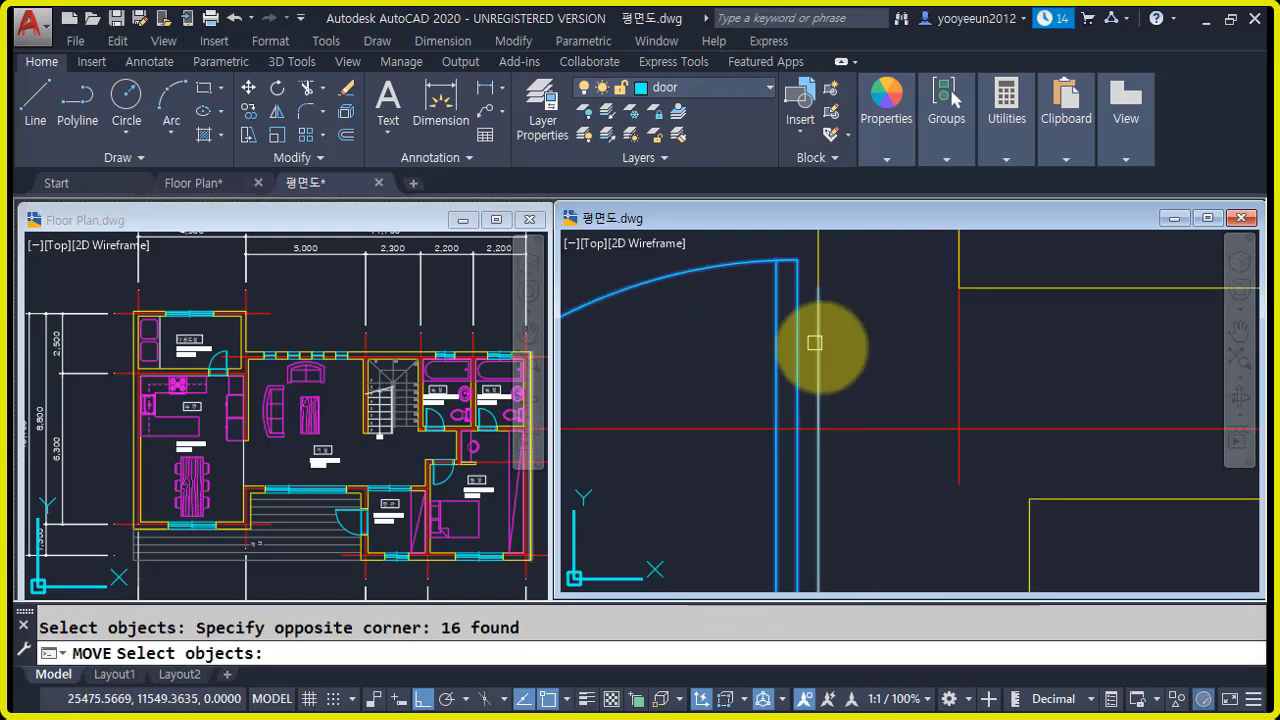
middle_click_drag(831, 436, 835, 493)
type("r")
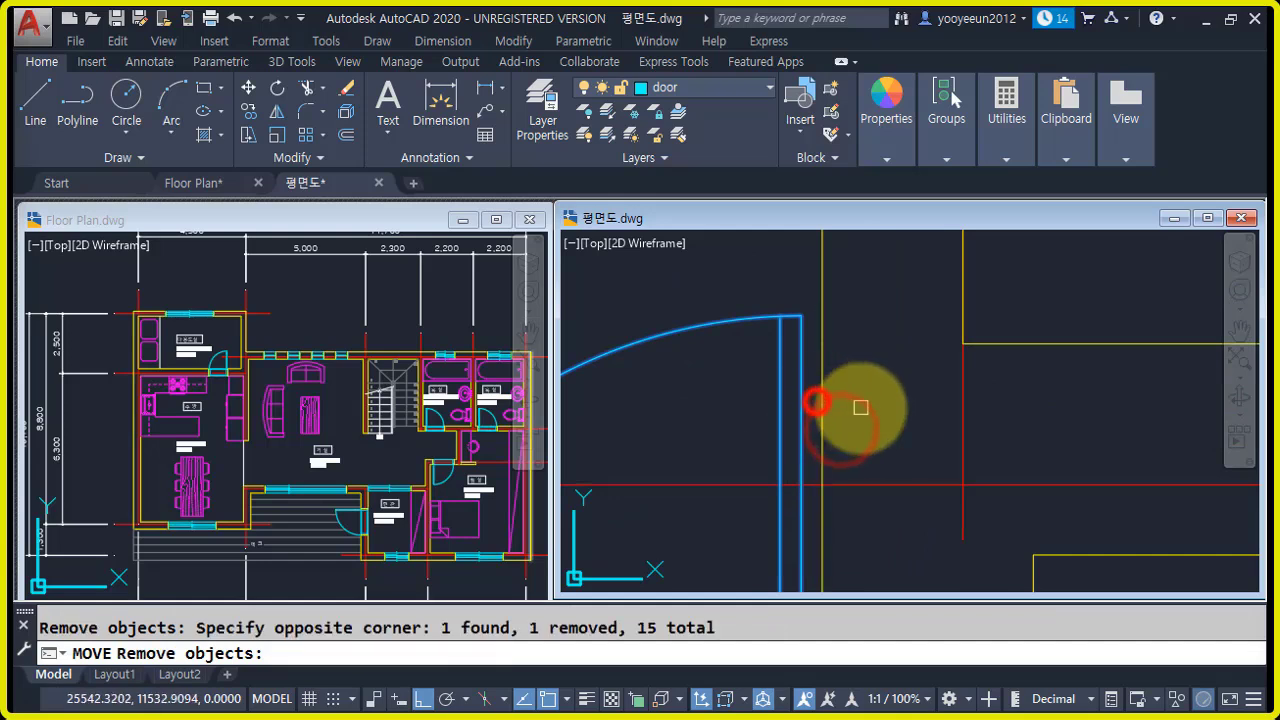
scroll(880, 430, "down", 3)
key("Return")
left_click(817, 371)
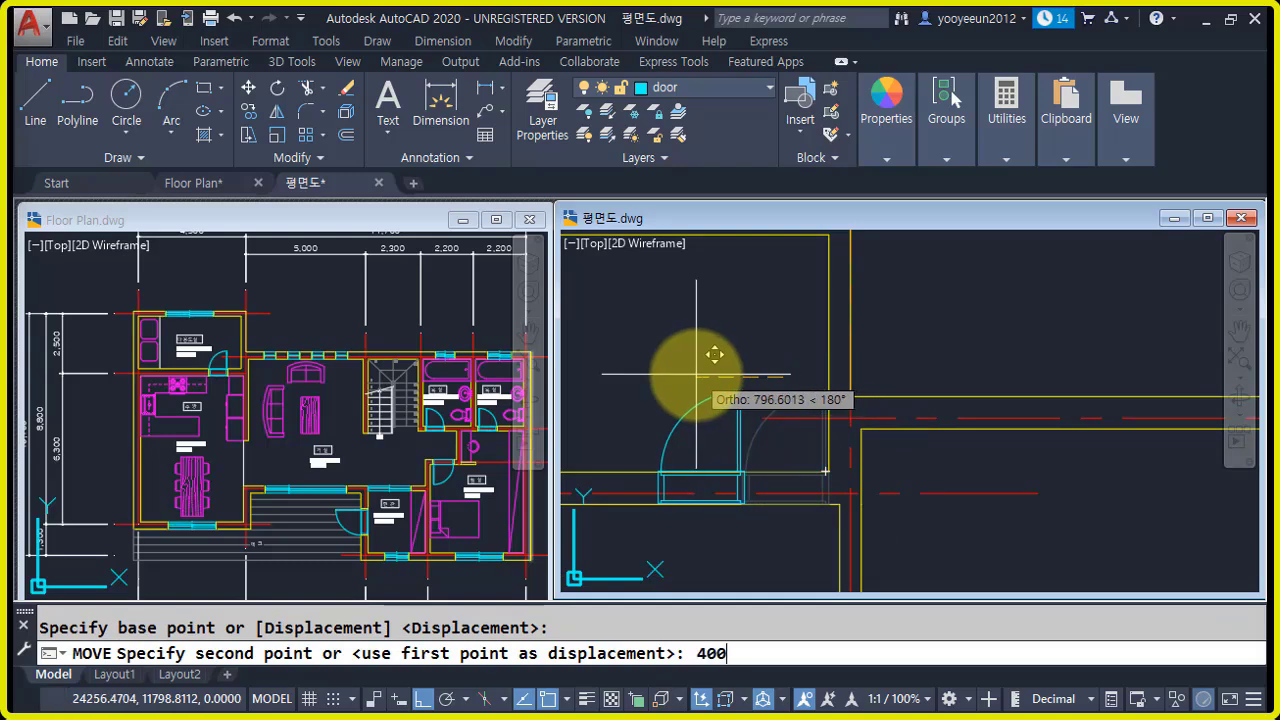
key("Return")
- Examine the entrance door's position in Floor Plan.dwg and compare it with the loose door beside the entrance in 평면도.dwg
scroll(937, 508, "down", 5)
middle_click_drag(1091, 577, 850, 440)
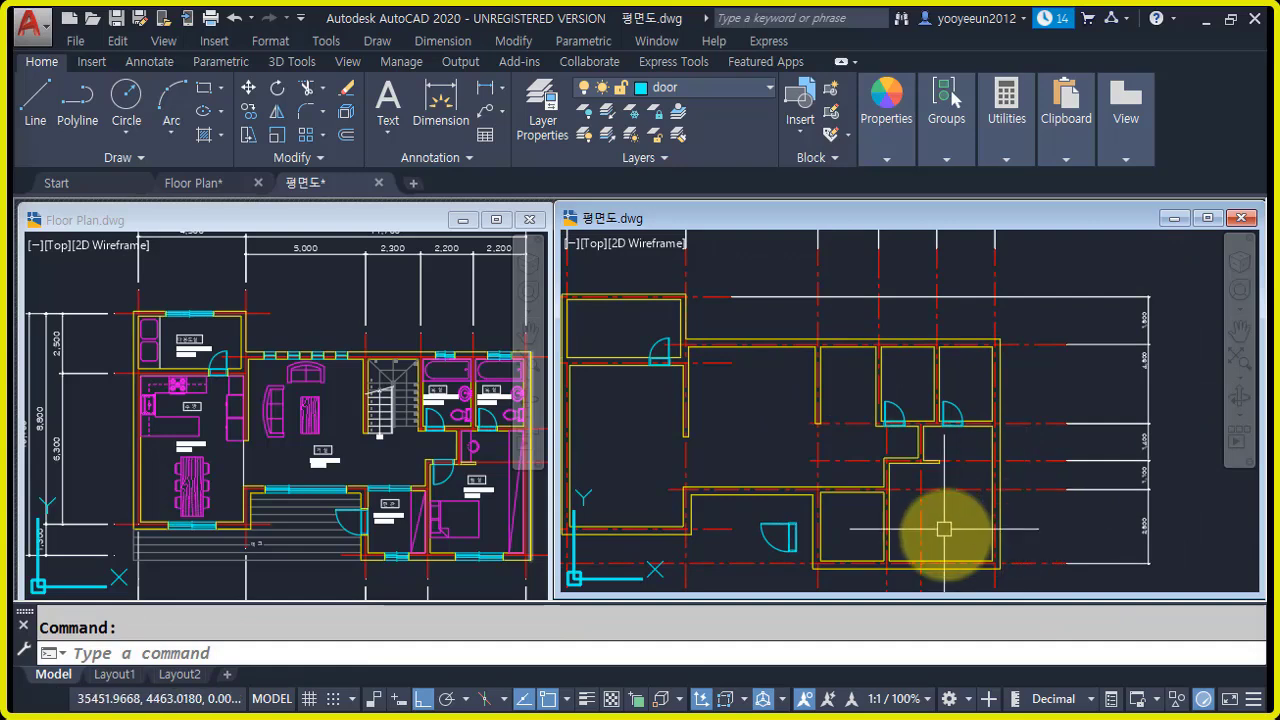
scroll(914, 523, "down", 3)
middle_click_drag(997, 506, 931, 487)
scroll(808, 486, "up", 8)
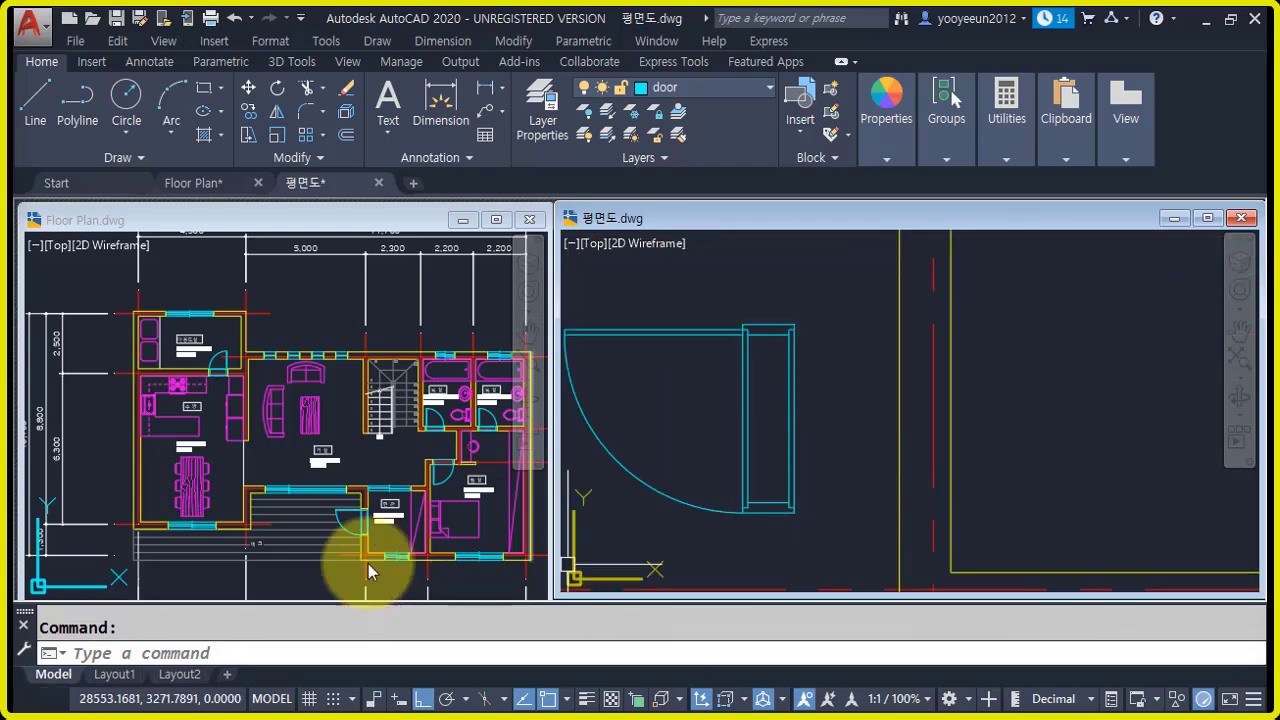
left_click(396, 532)
scroll(376, 540, "up", 6)
mouse_move(396, 534)
middle_mouse_down()
mouse_move(379, 485)
mouse_move(376, 501)
middle_mouse_up()
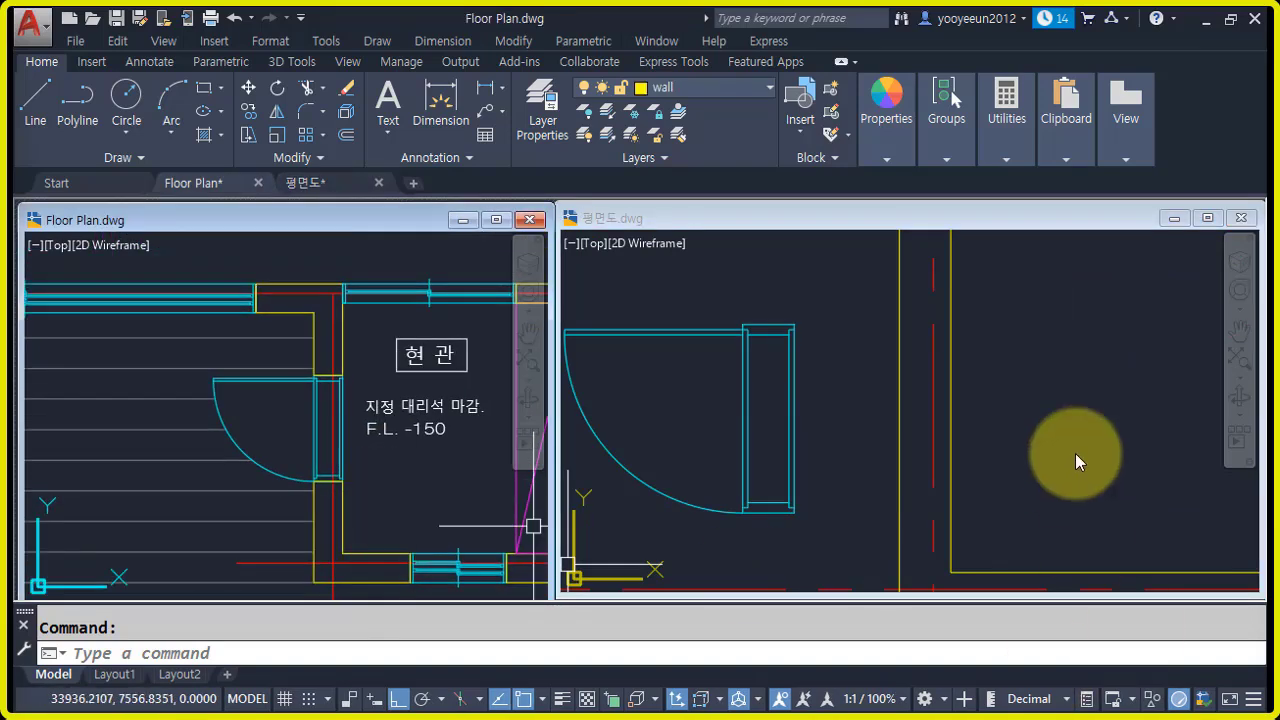
left_click(1089, 467)
scroll(1040, 470, "down", 2)
middle_click_drag(1040, 470, 999, 490)
key("Escape")
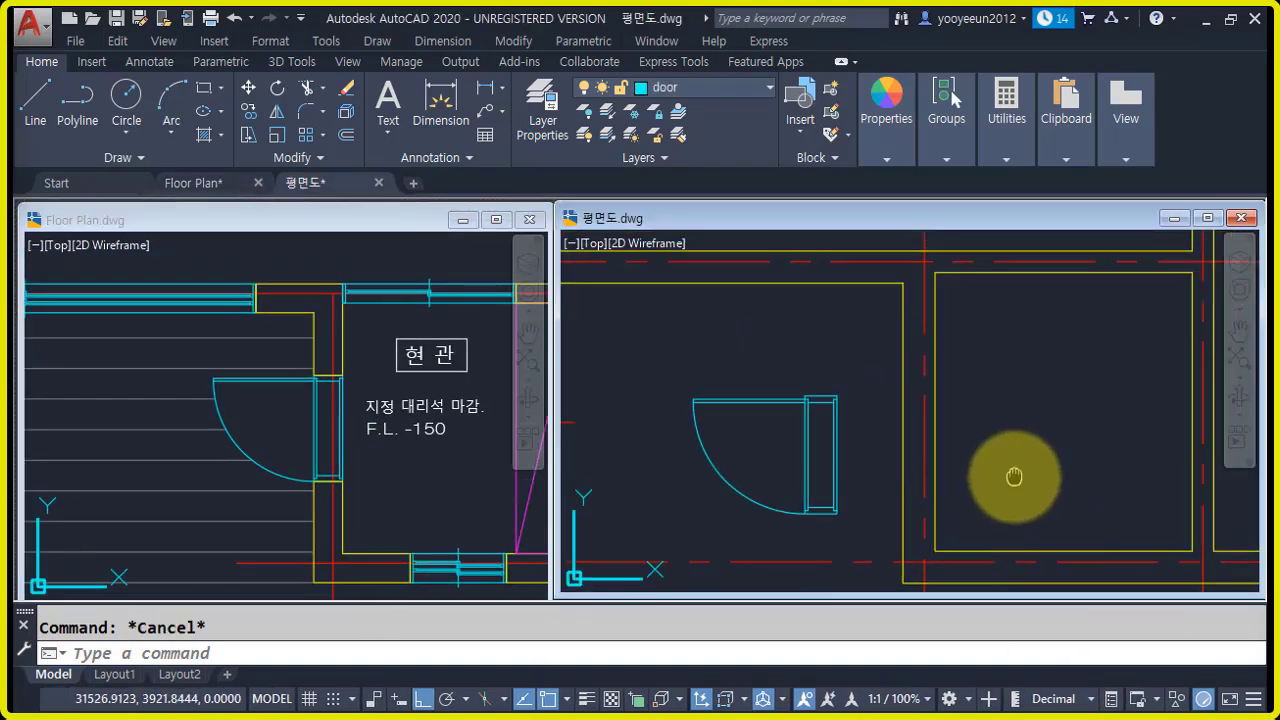
- Move the loose entrance door by its frame's outer midpoint to the midpoint of the entrance room's left inner wall line
scroll(814, 529, "up", 1)
type("m")
key("Return")
left_click(829, 543)
left_click(757, 466)
key("Return")
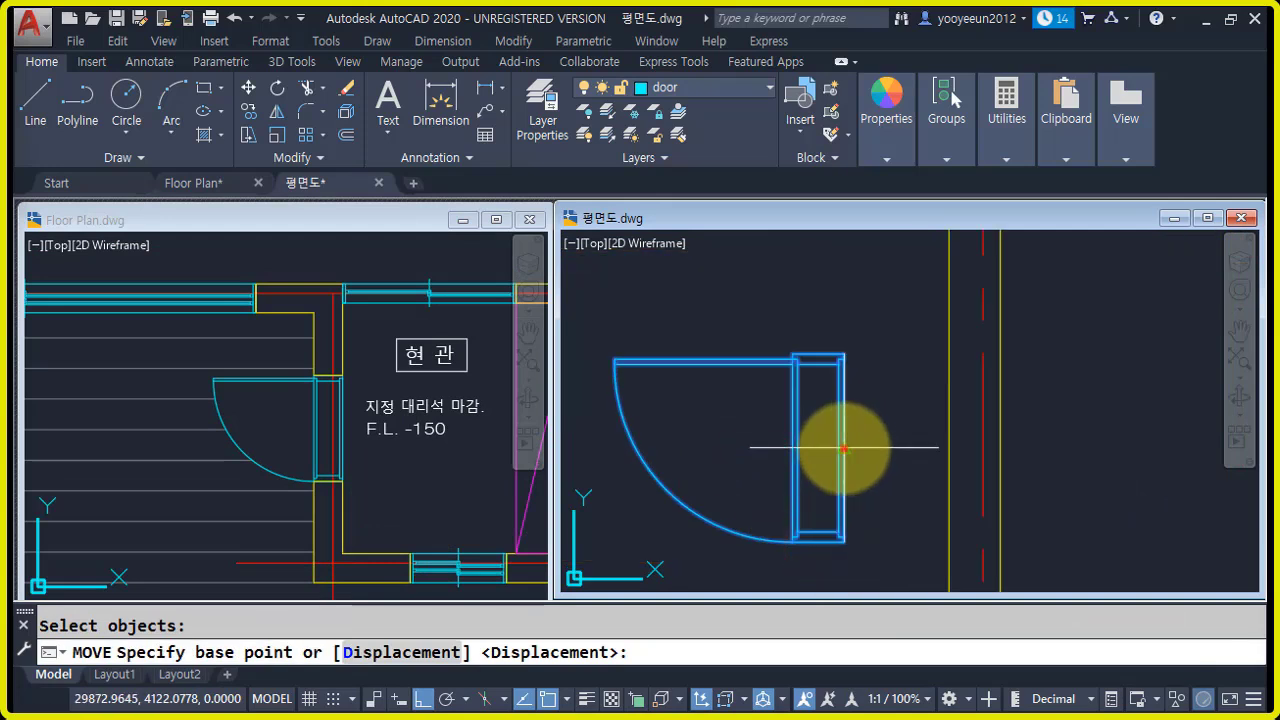
left_click(843, 447)
scroll(843, 447, "down", 4)
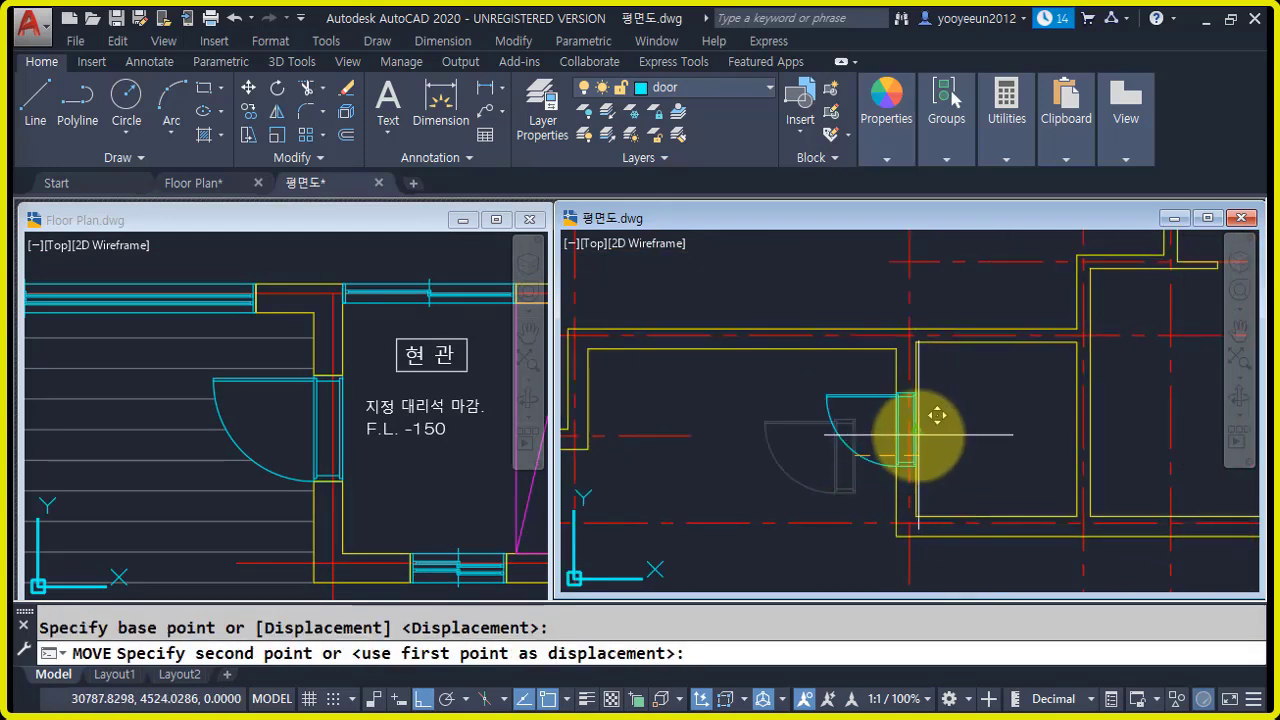
left_click(915, 437)
- Check the bedroom door's orientation in Floor Plan.dwg and find the matching door symbol among the spare doors in 평면도.dwg
scroll(760, 515, "down", 4)
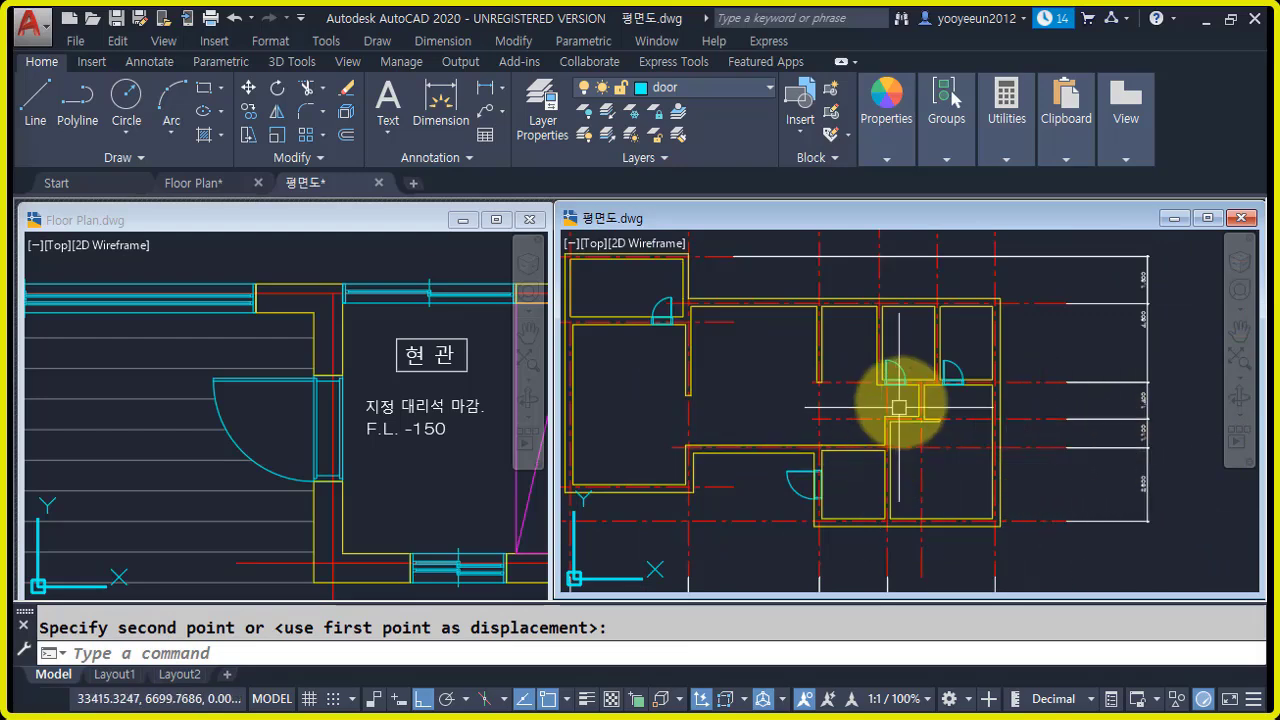
left_click(410, 470)
scroll(429, 466, "down", 6)
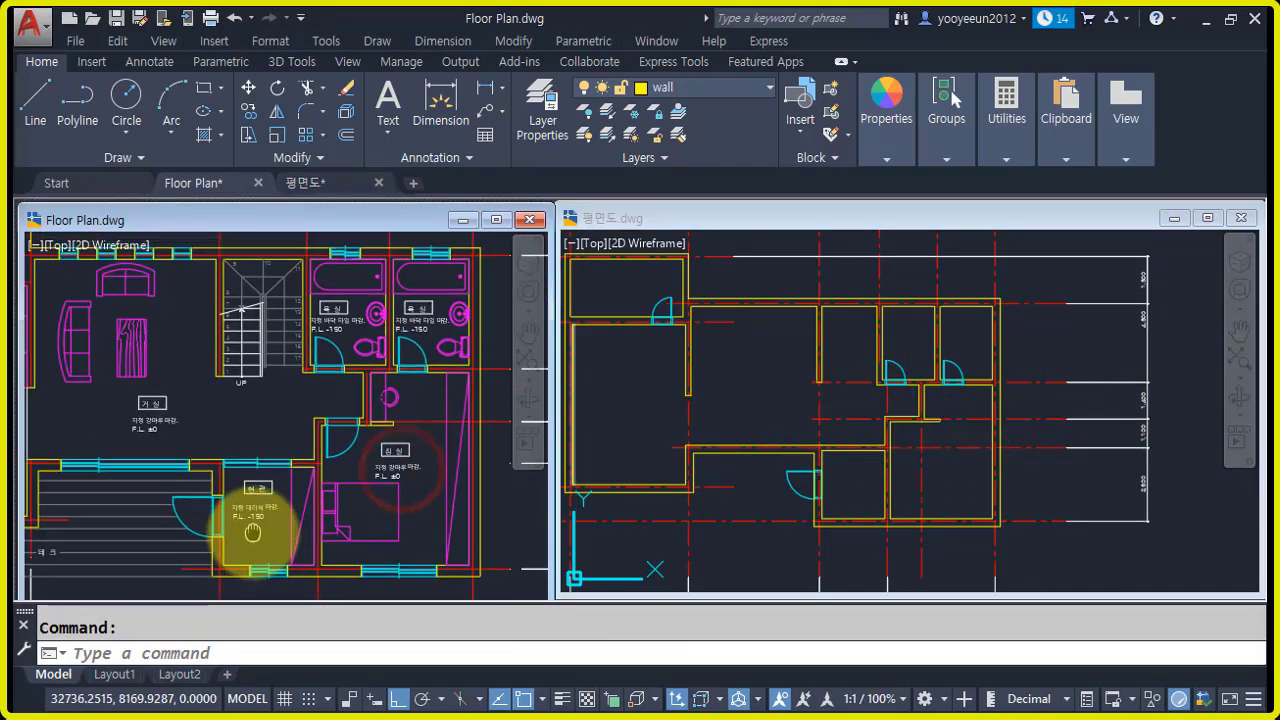
left_click(1178, 427)
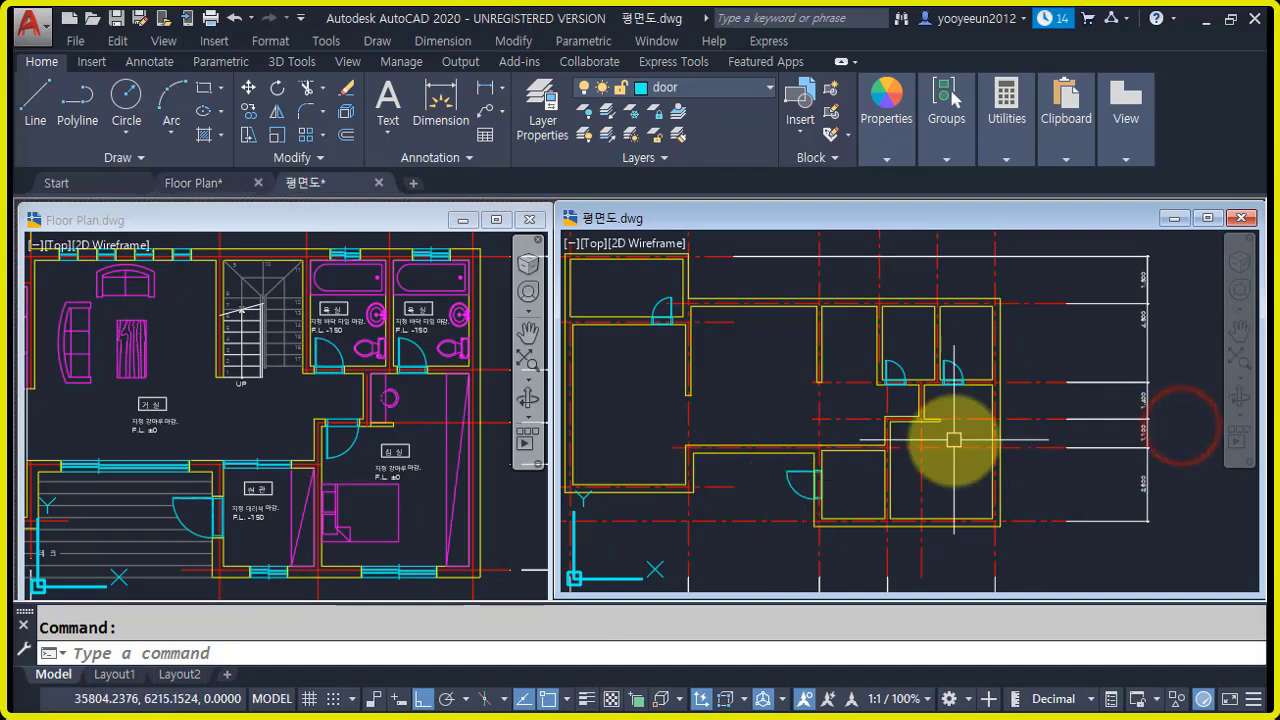
mouse_move(1134, 400)
middle_mouse_down()
mouse_move(1108, 420)
mouse_move(828, 502)
middle_mouse_up()
scroll(972, 405, "down", 6)
middle_click_drag(1044, 455, 993, 477)
scroll(966, 375, "up", 8)
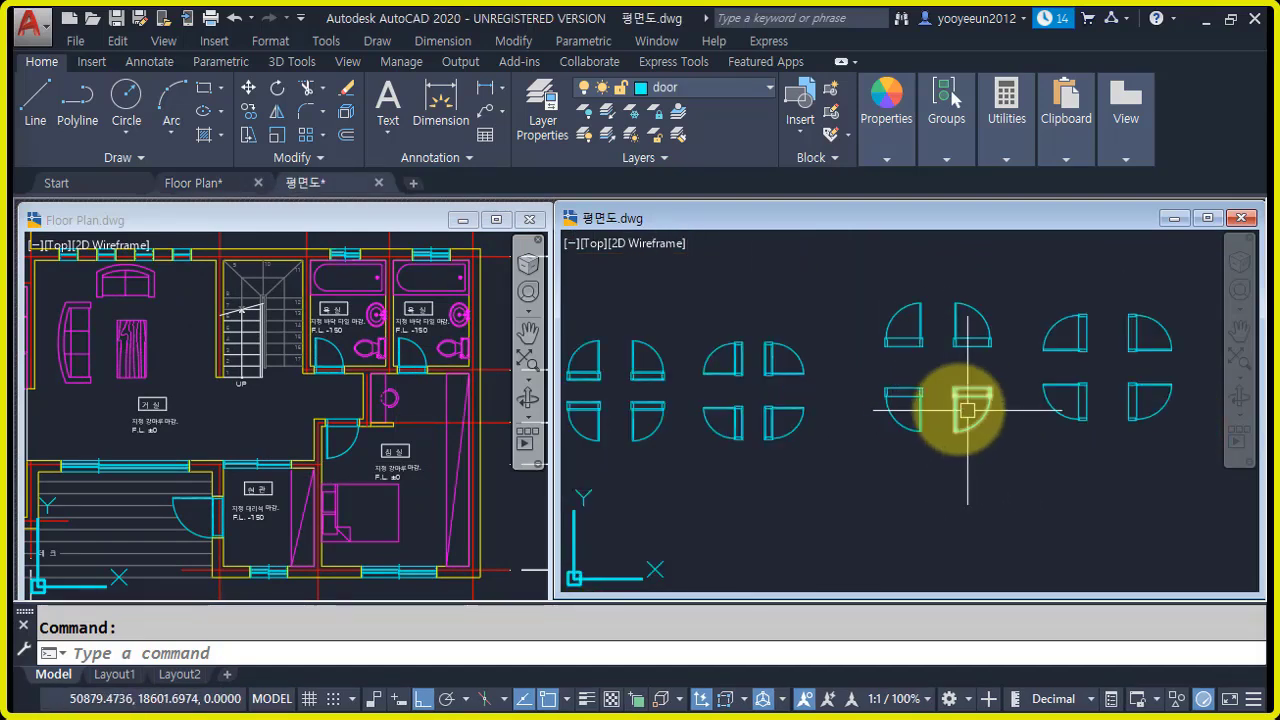
- Copy the downward-opening, left-hinged spare door by its frame corner to the bedroom's upper-left inner wall corner
type("co")
key("Return")
scroll(980, 423, "up", 5)
left_click(1008, 453)
left_click(920, 335)
key("Return")
scroll(916, 367, "up", 2)
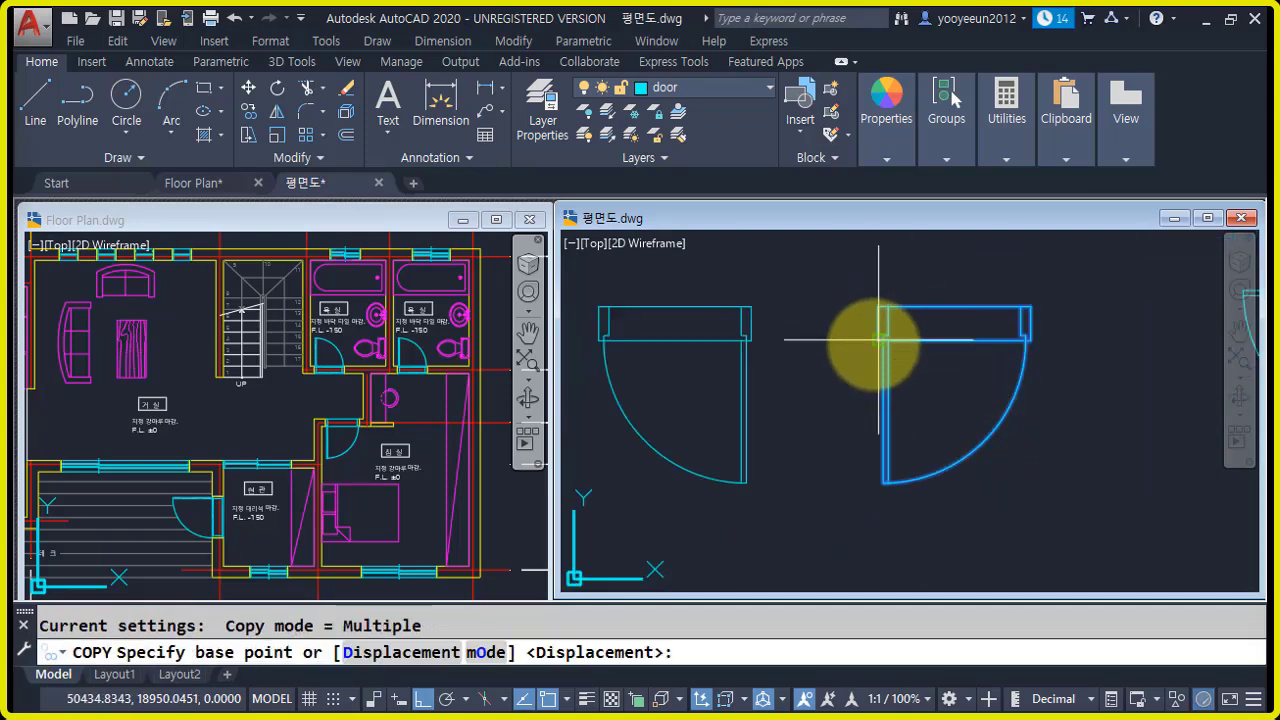
left_click(872, 346)
scroll(950, 371, "down", 6)
middle_click_drag(901, 428, 970, 380)
scroll(957, 384, "down", 6)
scroll(872, 445, "up", 10)
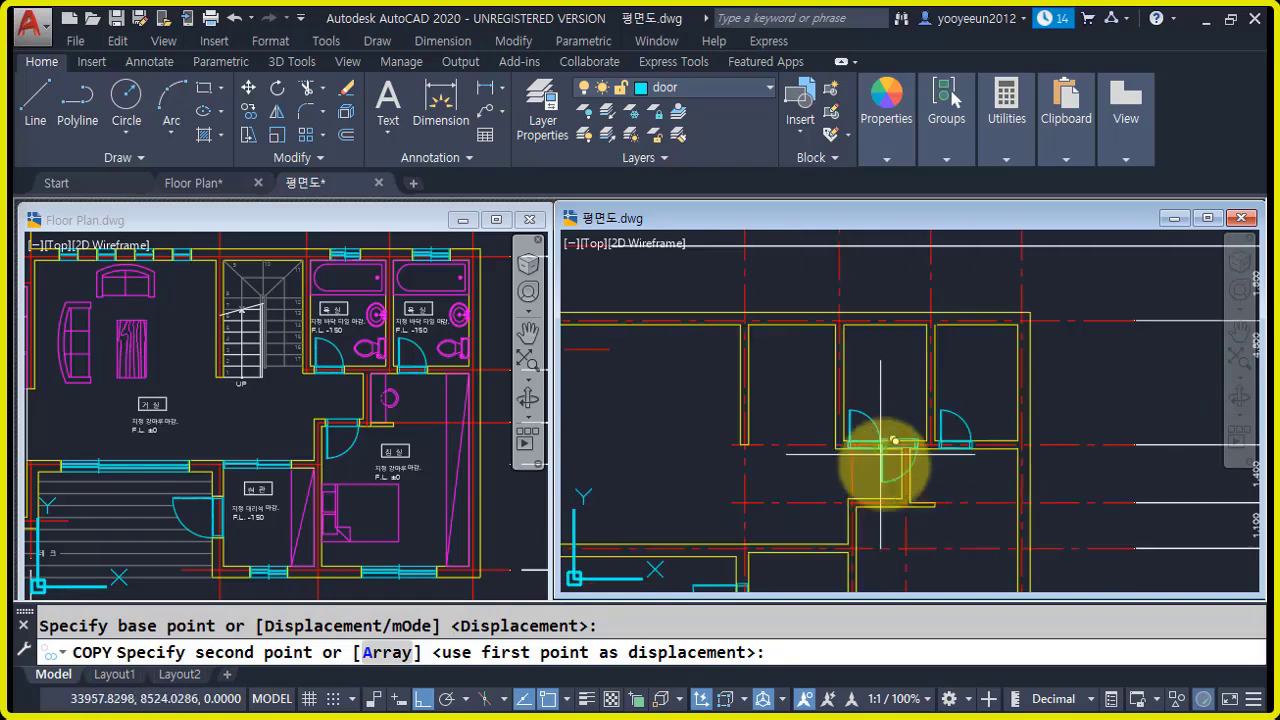
left_click(776, 503)
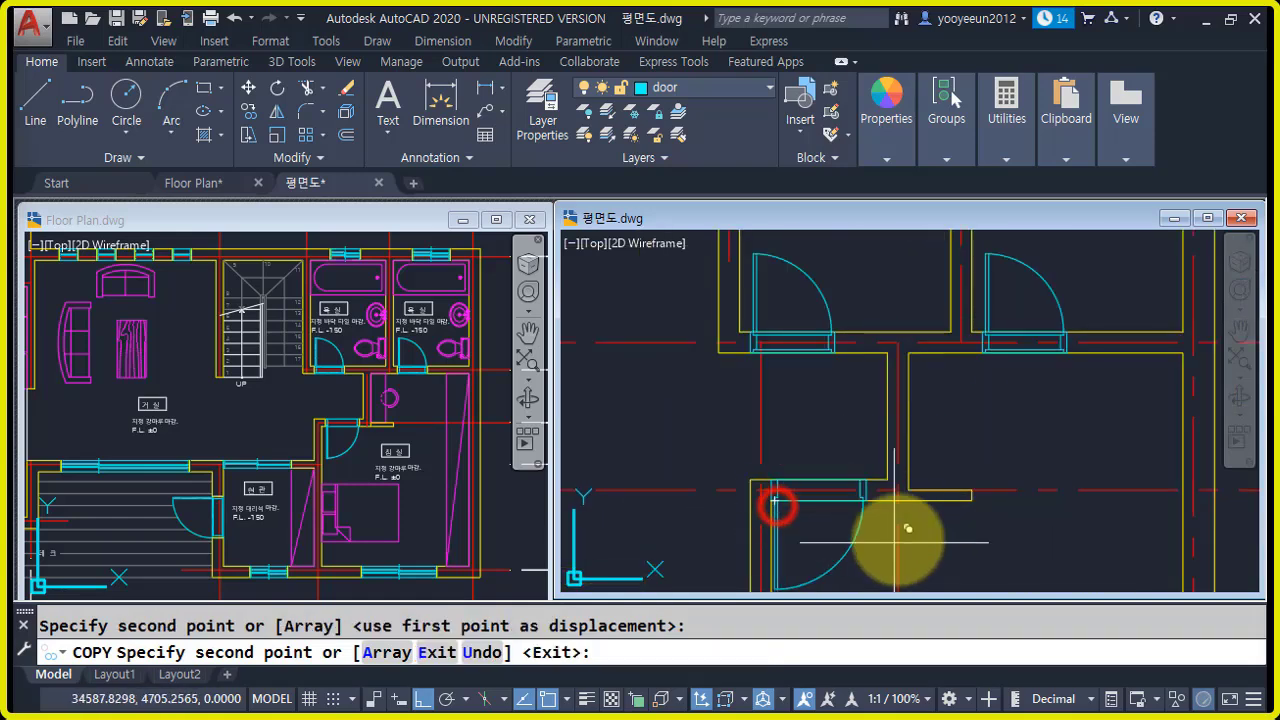
key("Return")
- Move the copied bedroom door 100 to the right, away from the wall corner
middle_click_drag(826, 543, 796, 518)
type("m")
key("Return")
left_click(823, 546)
left_click(784, 506)
key("Return")
left_click(930, 537)
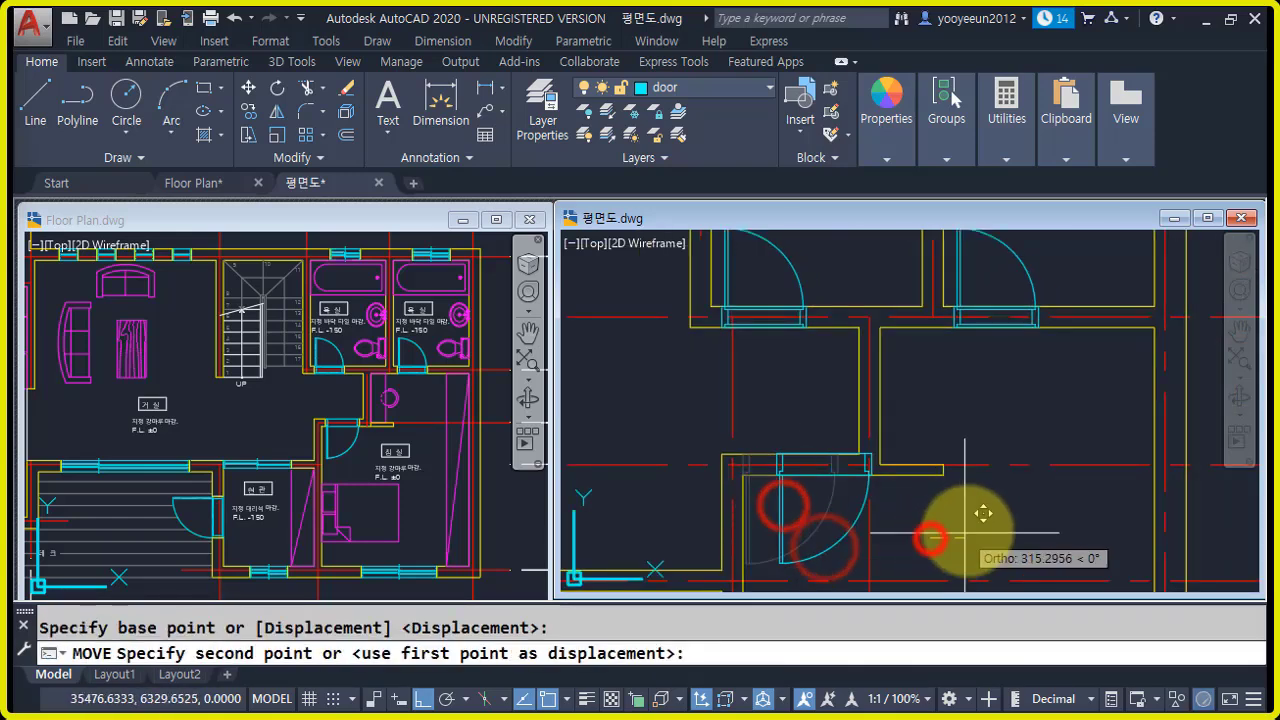
key("Return")
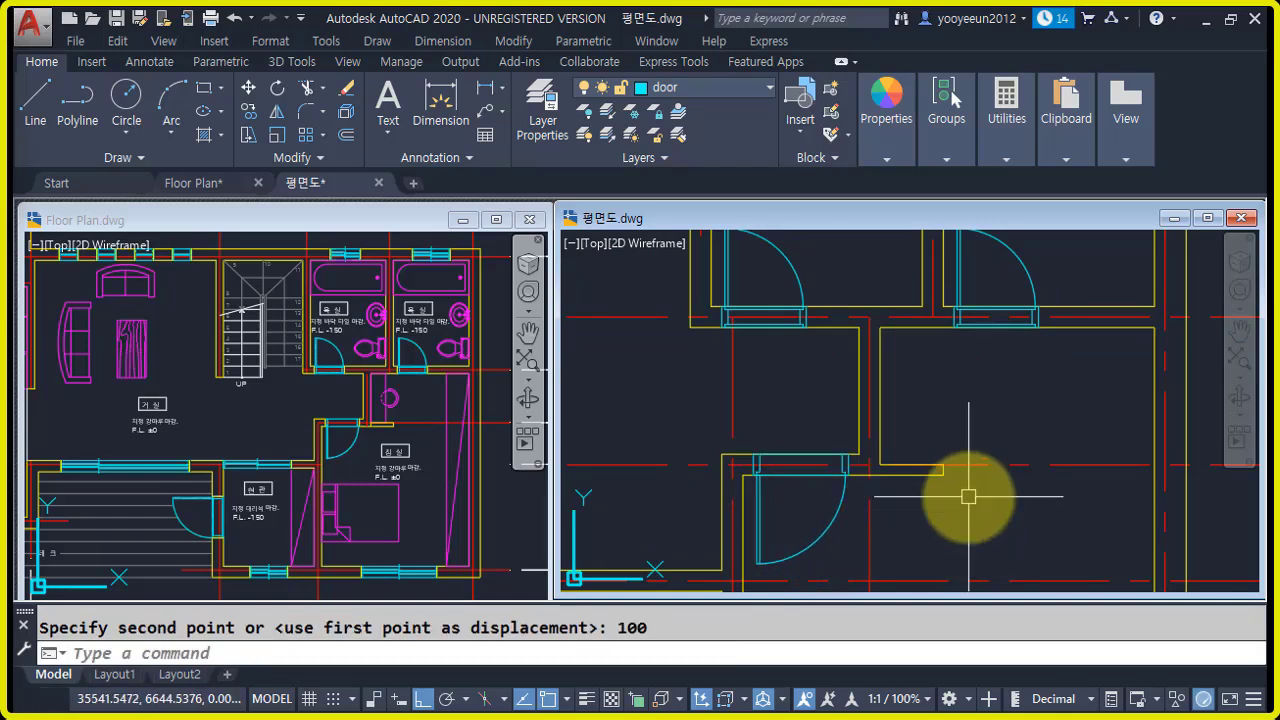
- Copy the complete sliding window in the entrance room's lower wall from Floor Plan.dwg to the clipboard
scroll(1000, 480, "down", 4)
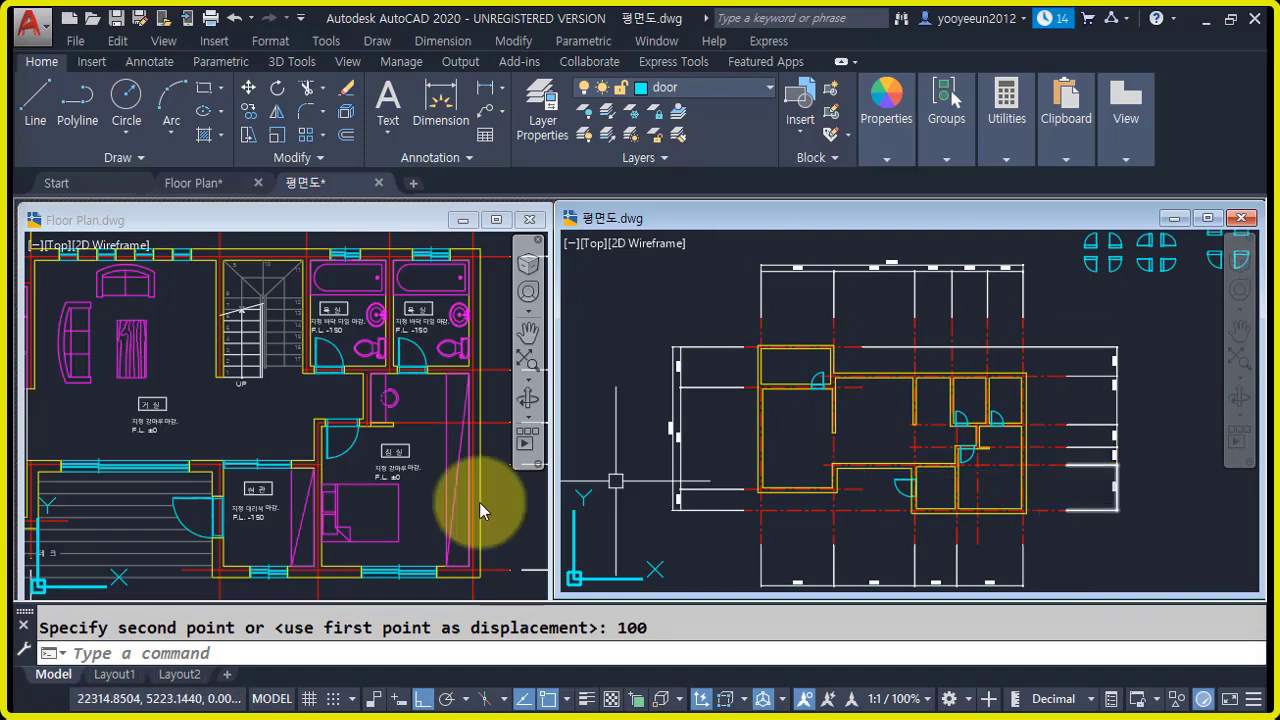
left_click(158, 323)
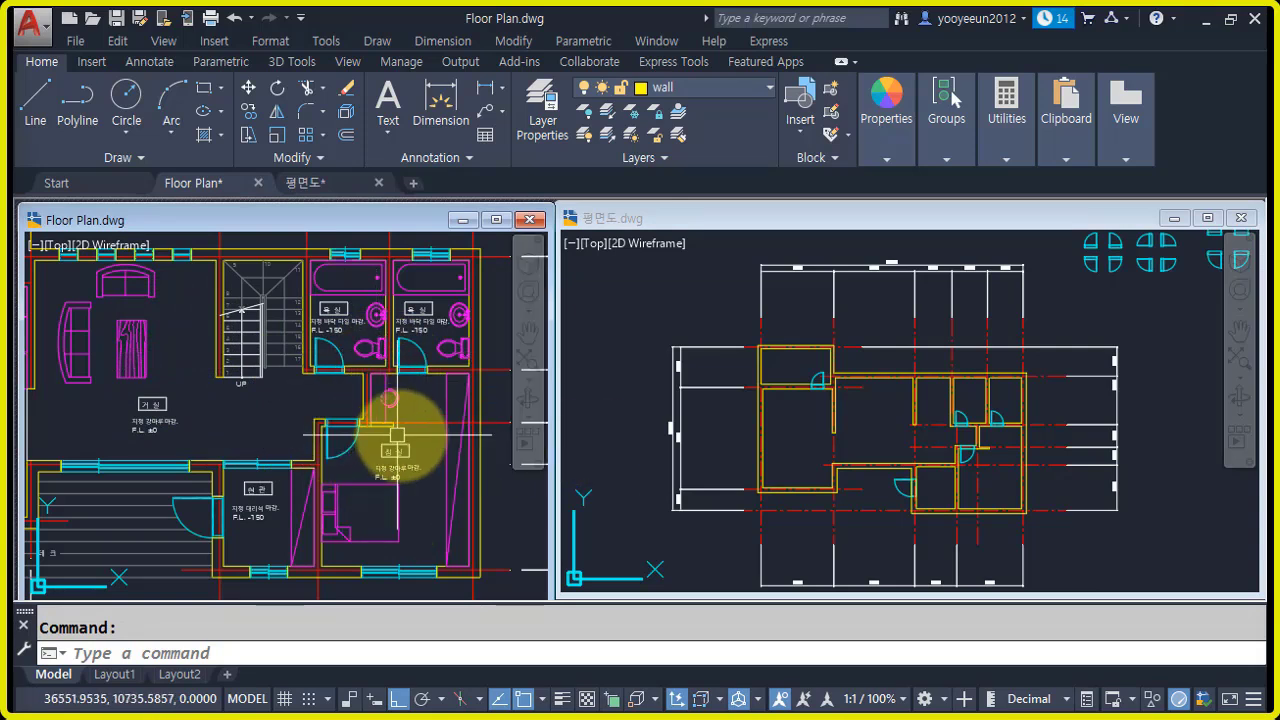
mouse_move(361, 411)
middle_mouse_down()
mouse_move(386, 506)
mouse_move(430, 331)
middle_mouse_up()
scroll(370, 515, "up", 2)
scroll(358, 553, "up", 4)
middle_click_drag(356, 551, 434, 383)
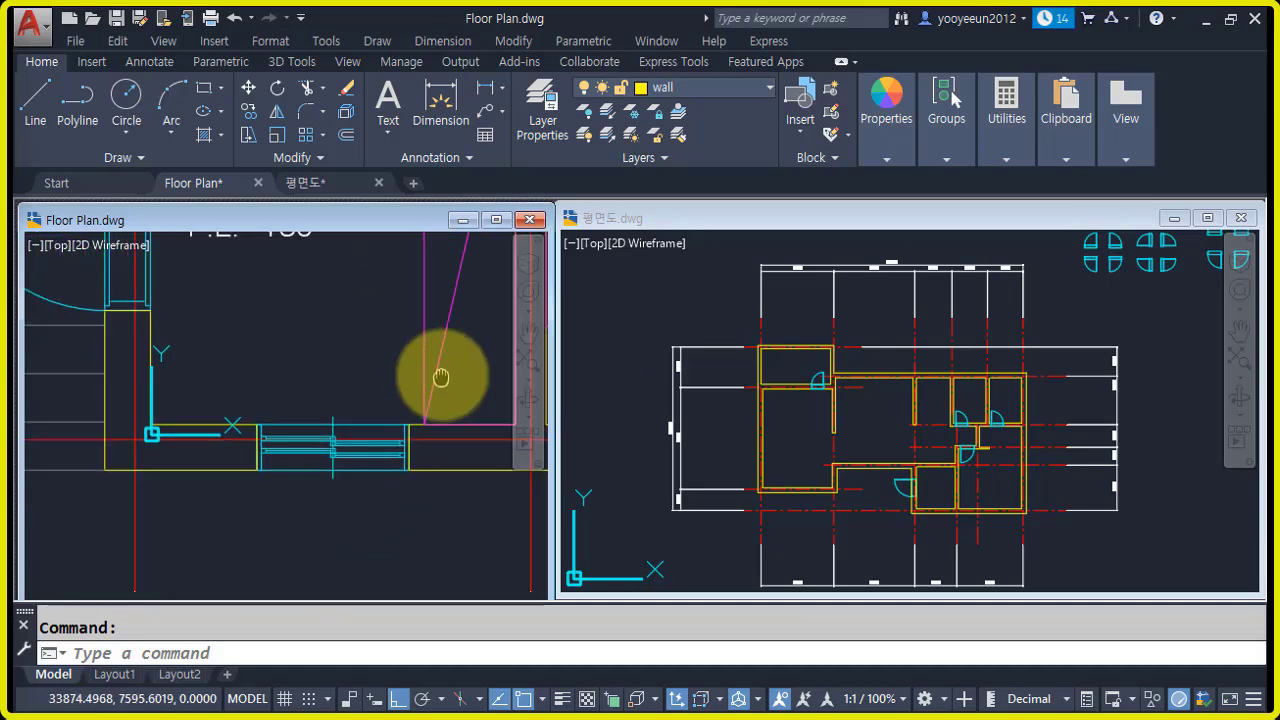
scroll(345, 443, "up", 2)
scroll(252, 426, "up", 2)
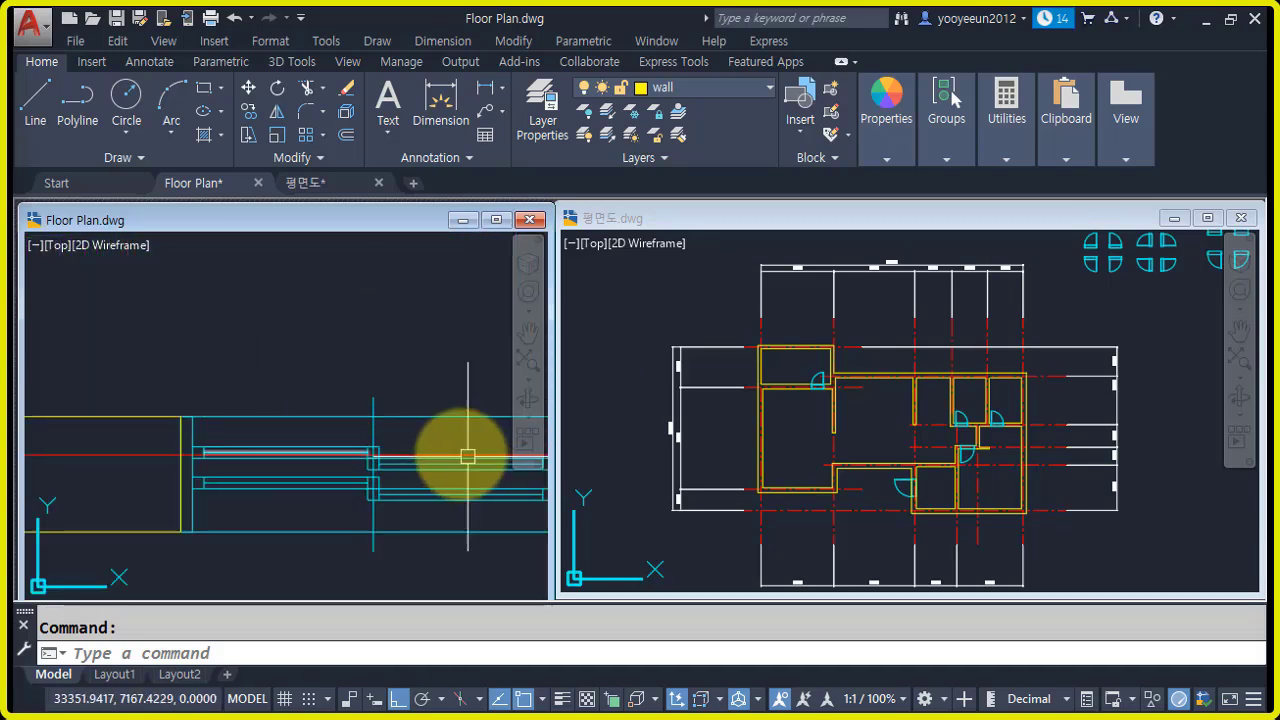
middle_click_drag(396, 451, 323, 443)
left_click(74, 363)
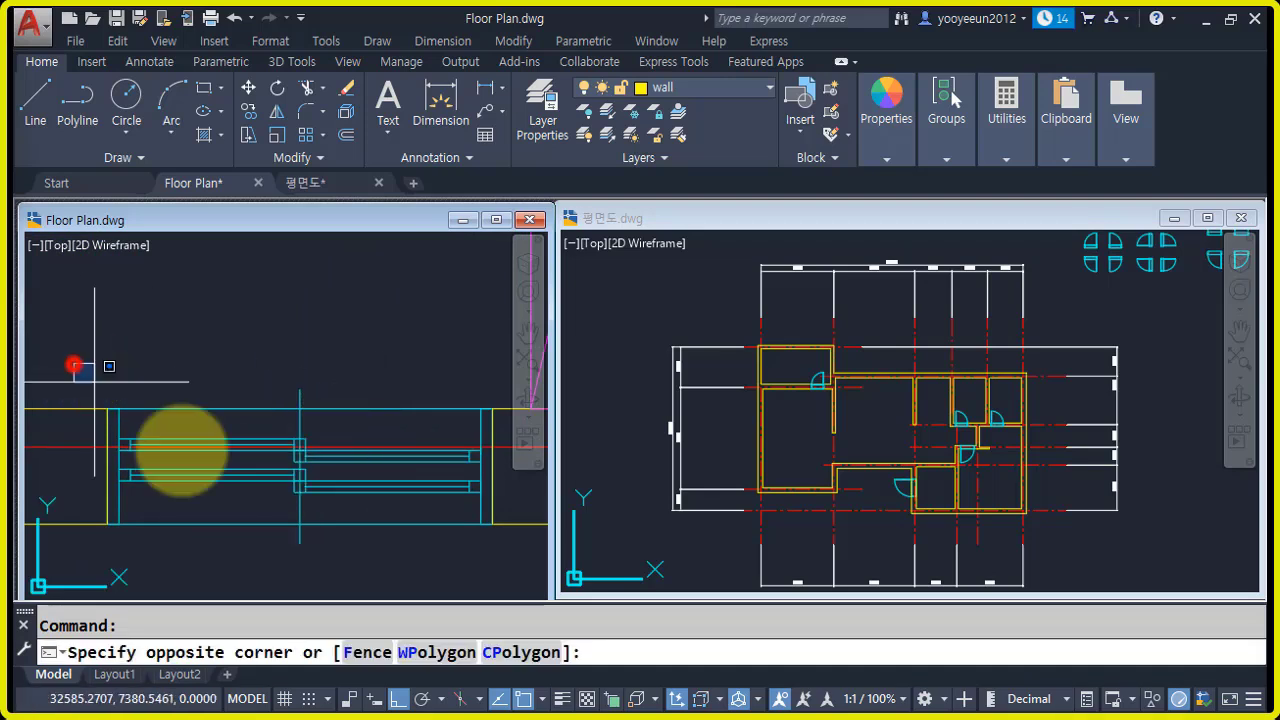
left_click(503, 567)
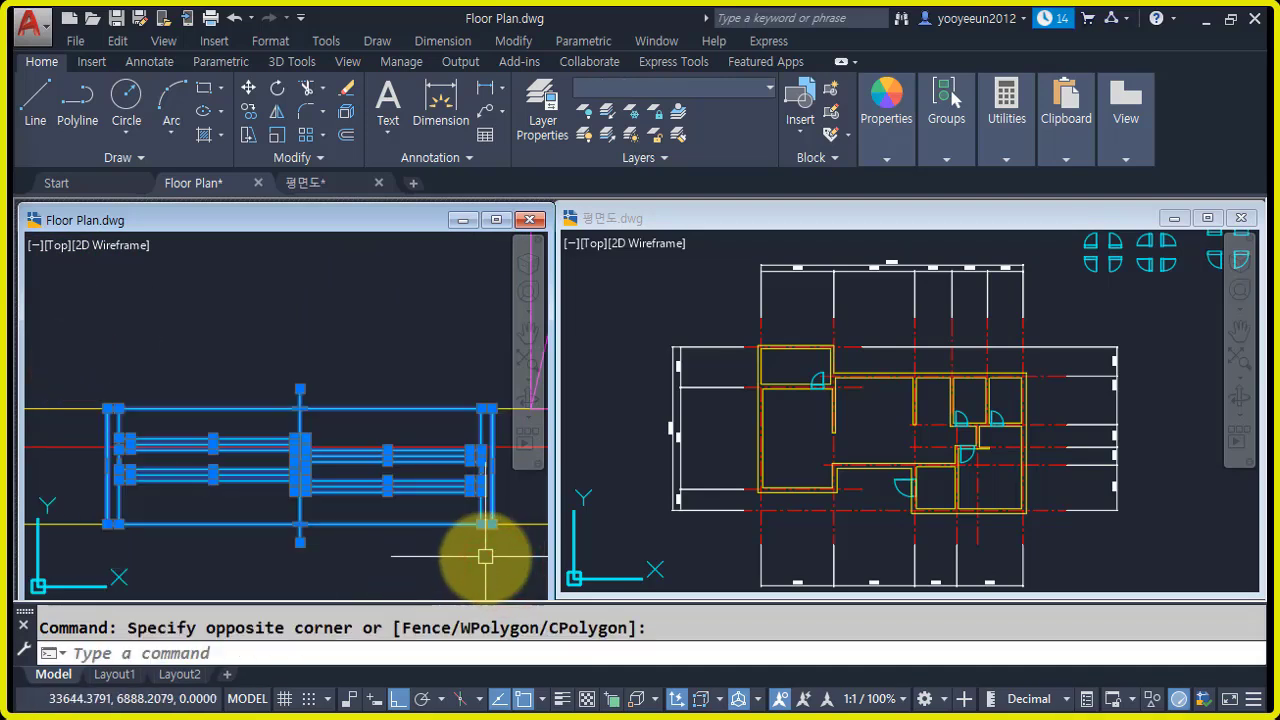
key("ctrl+c")
- Paste the copied sliding window into the empty area to the right of the plan in 평면도.dwg
left_click(1074, 537)
mouse_move(1122, 551)
middle_mouse_down()
mouse_move(857, 443)
mouse_move(892, 474)
mouse_move(831, 491)
middle_mouse_up()
key("ctrl+v")
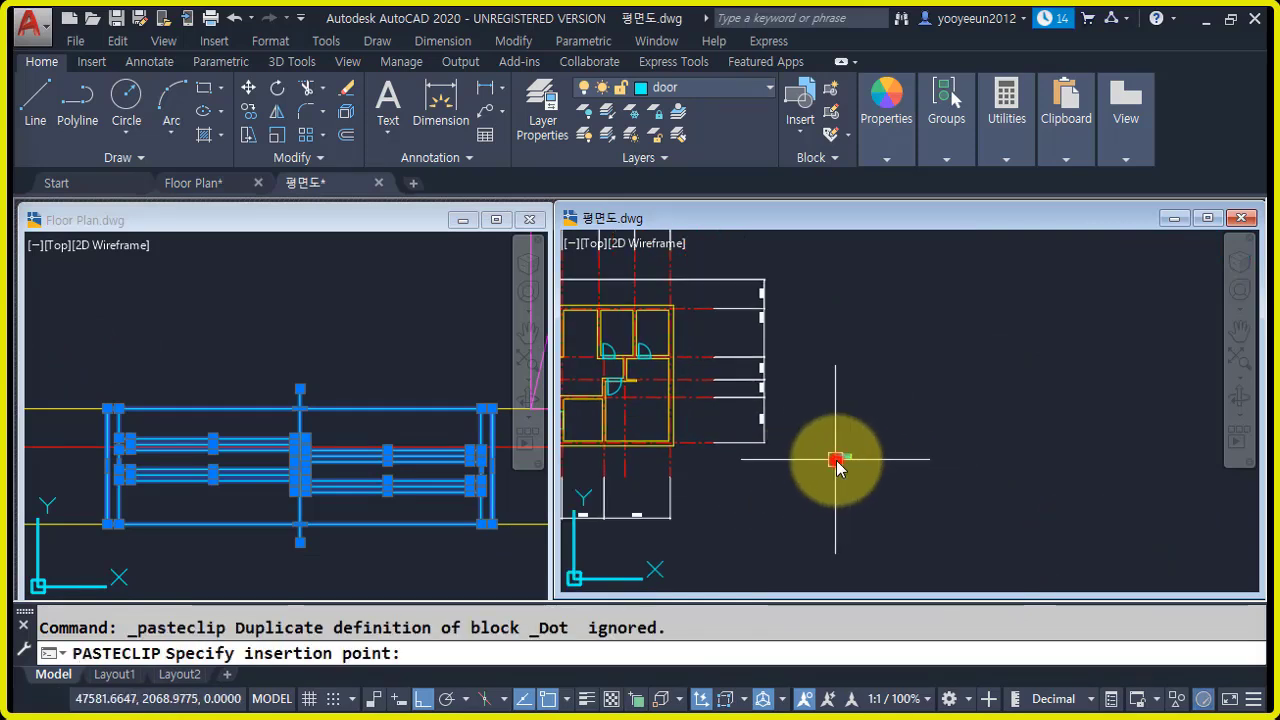
left_click(836, 462)
scroll(840, 480, "up", 3)
middle_click_drag(849, 491, 928, 403)
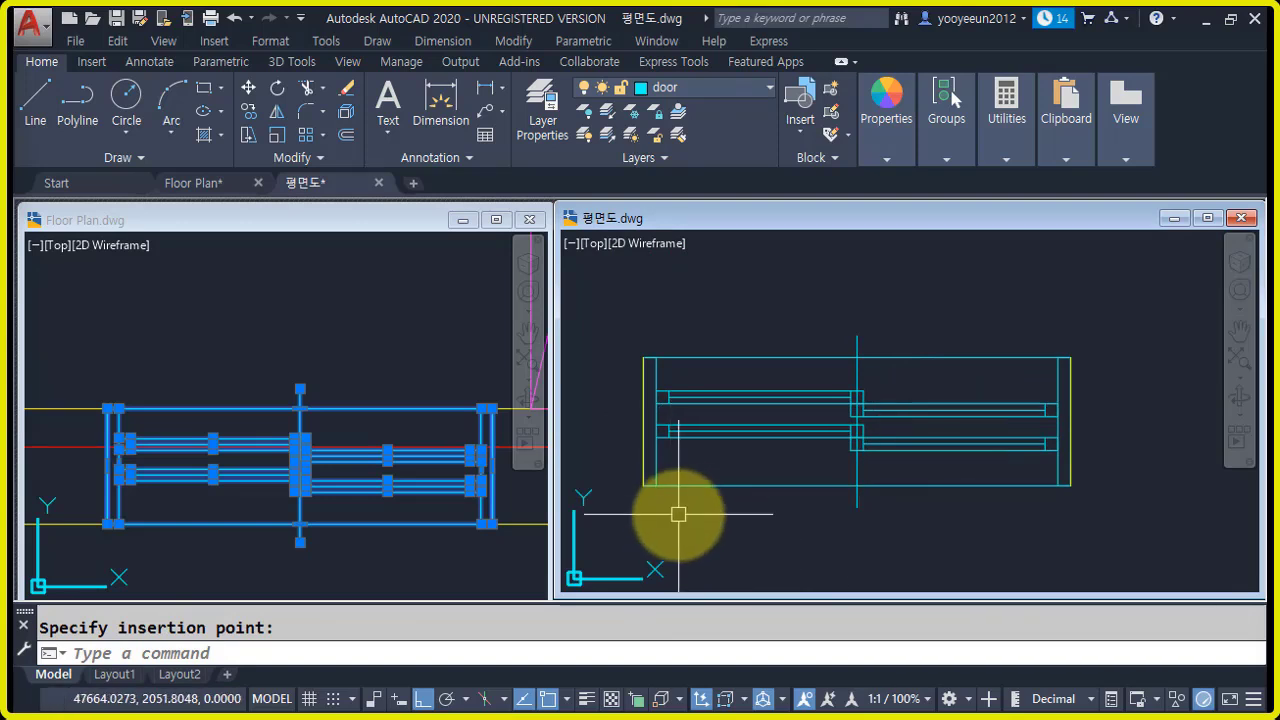
- Measure the pasted window's frame width and sash thickness, and clear the selection
type("di")
key("Return")
left_click(643, 485)
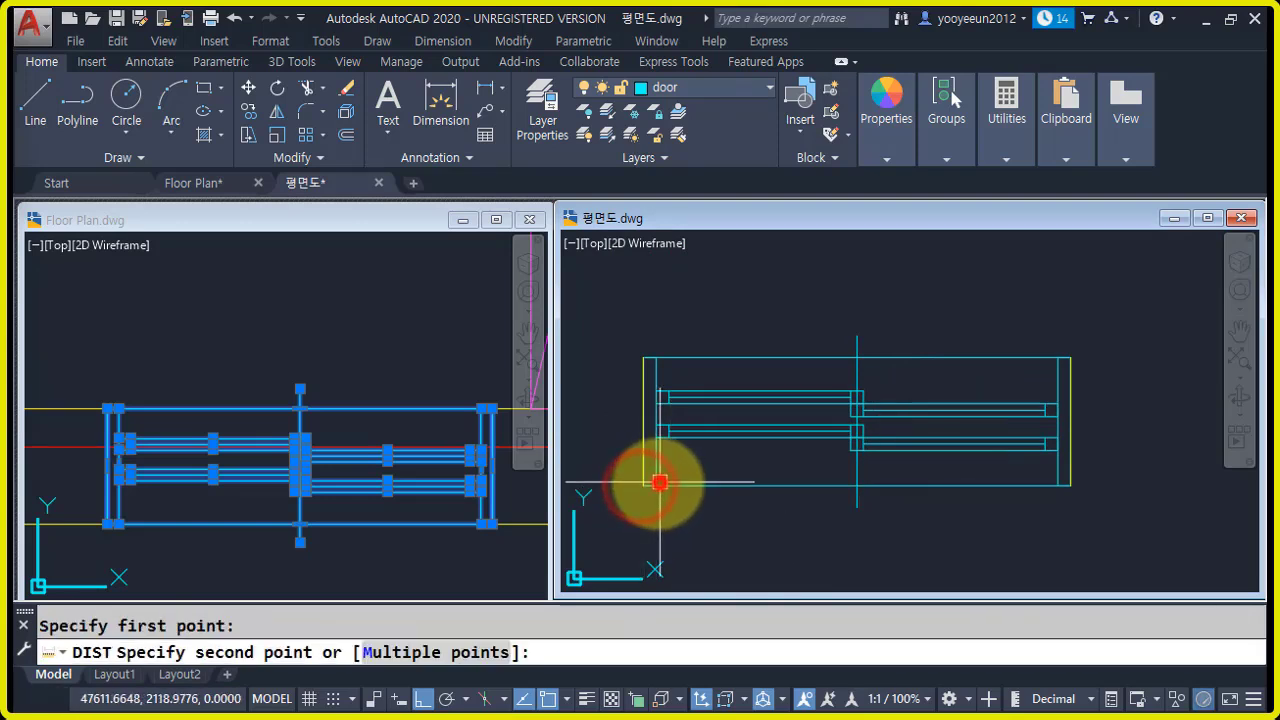
left_click(659, 483)
key("Return")
scroll(664, 440, "up", 2)
left_click(652, 433)
left_click(652, 416)
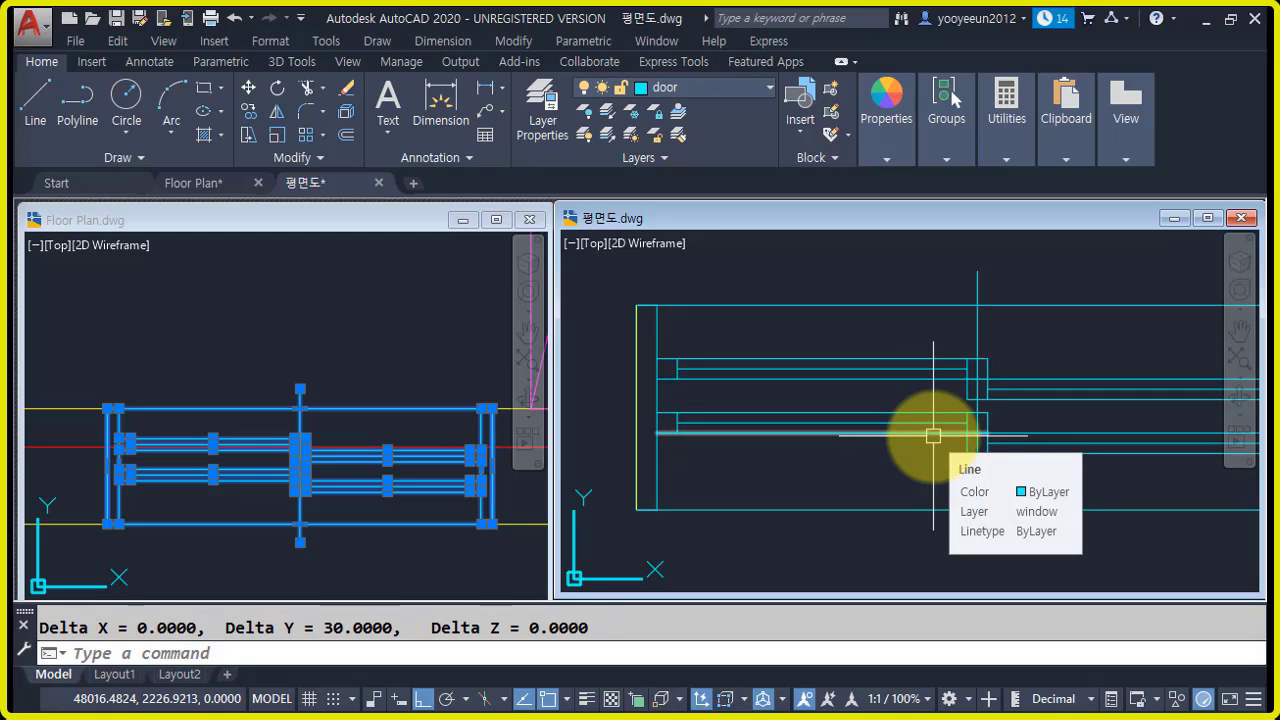
key("Escape")
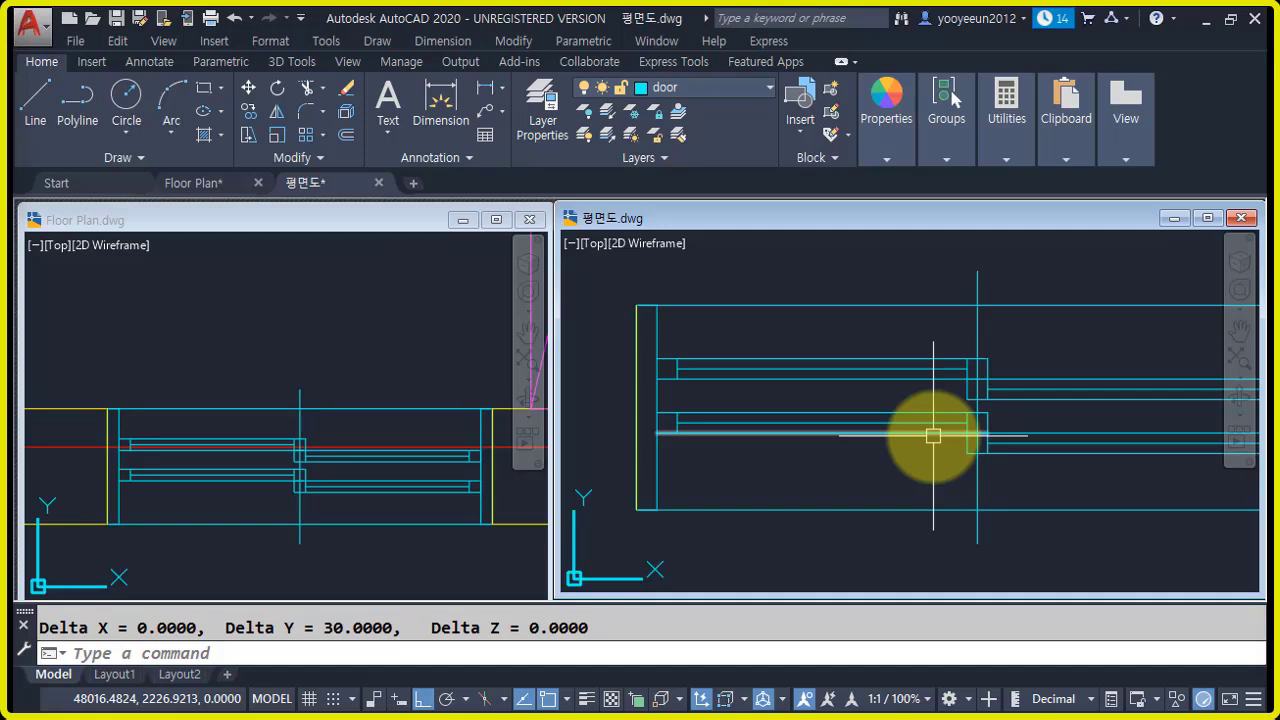
scroll(933, 436, "down", 6)
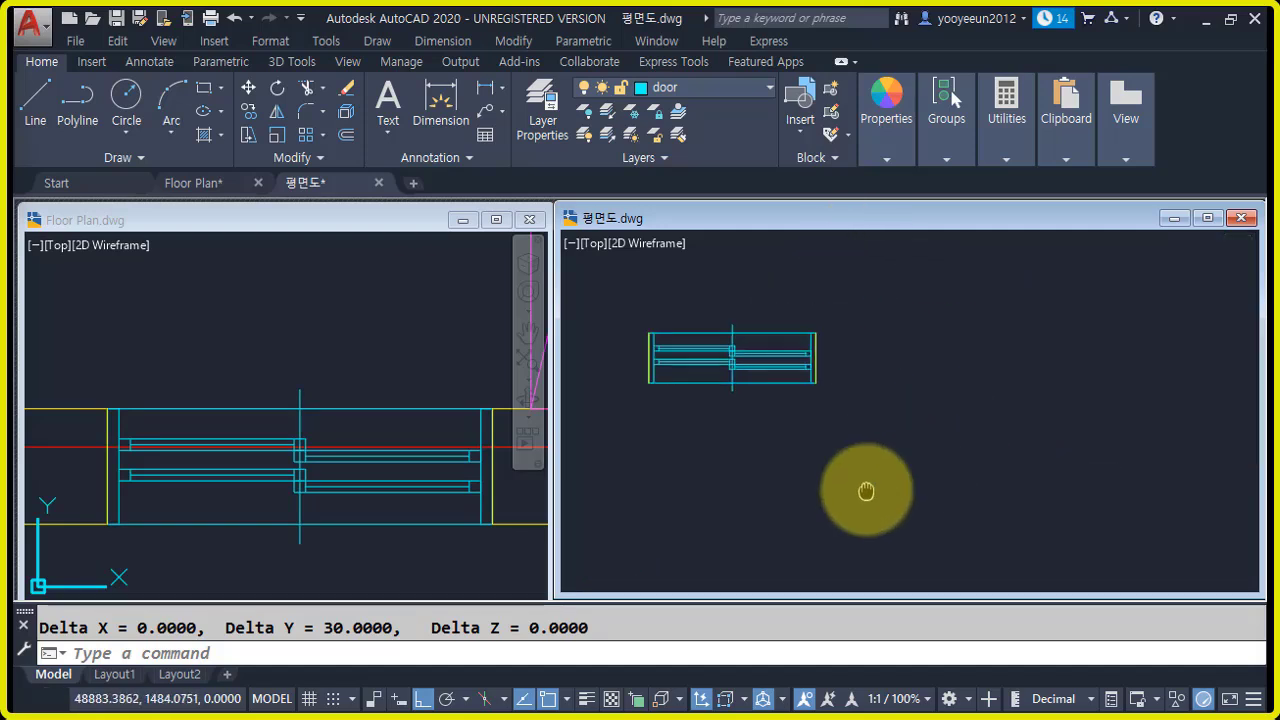
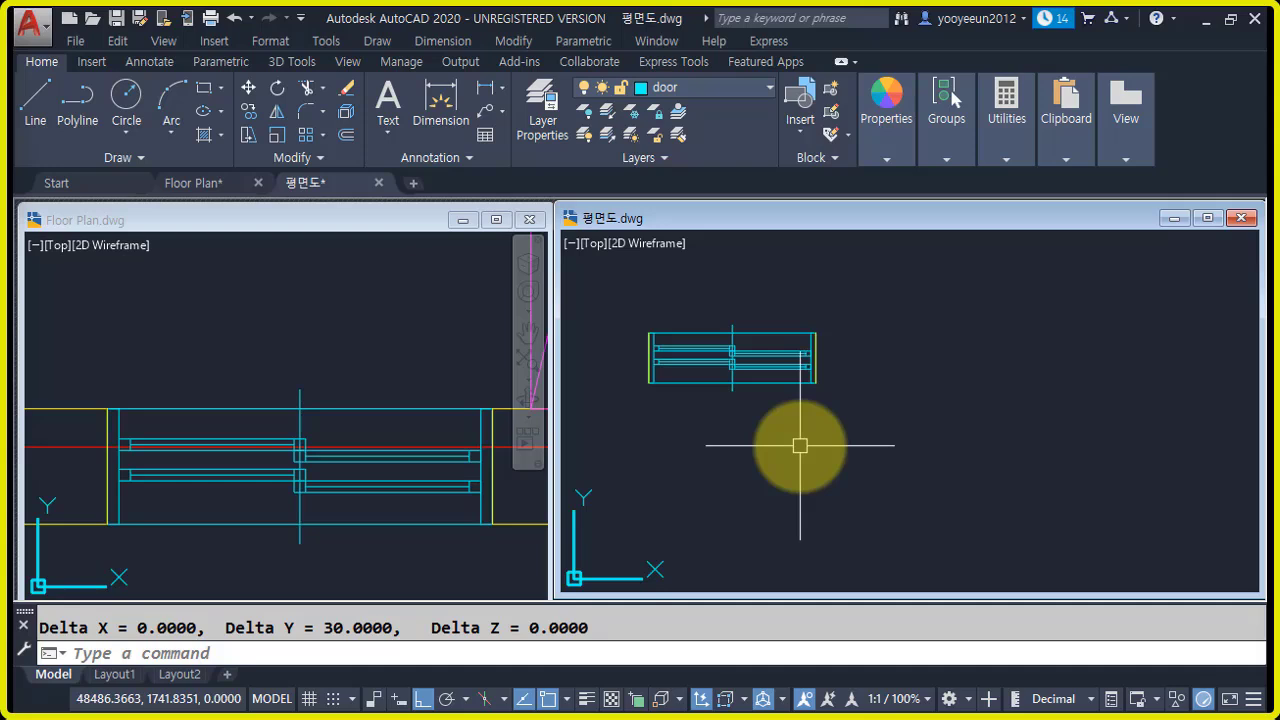
type("o")
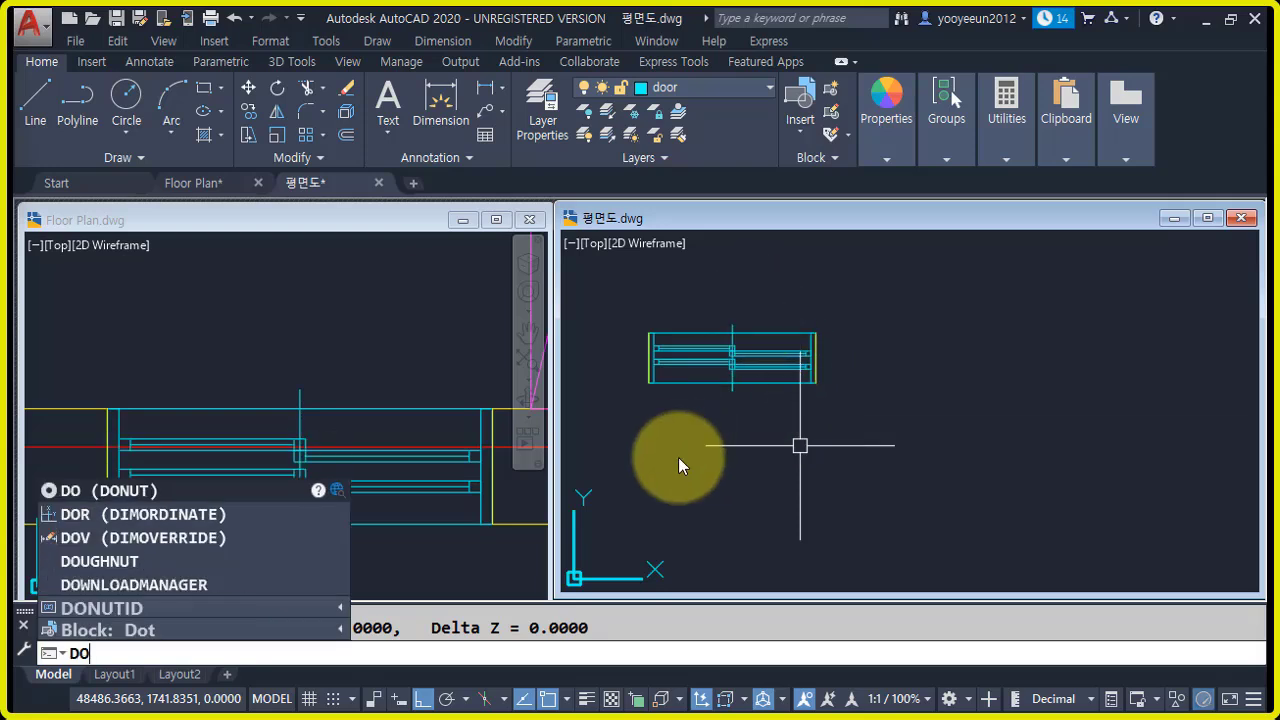
left_click(738, 477)
left_click(675, 436)
left_click(795, 498)
type("DI")
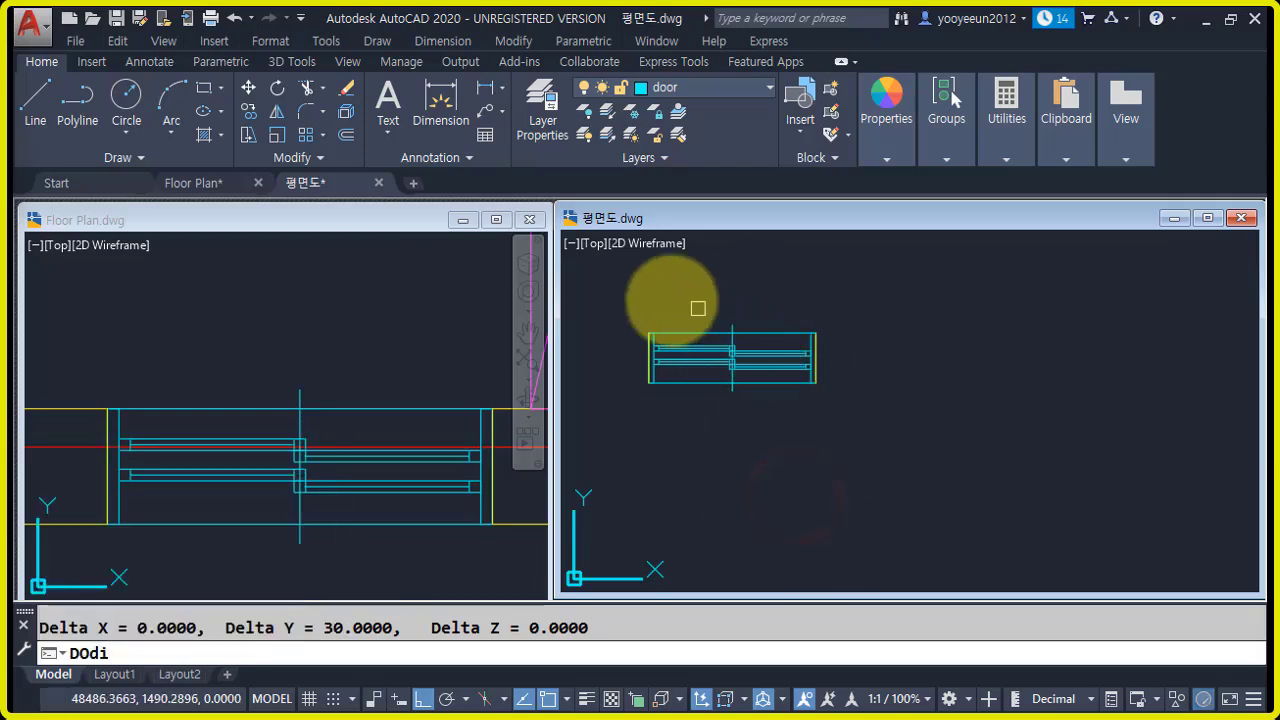
key("Return")
scroll(705, 320, "up", 2)
key("Escape")
- Measure the overall width of the pasted reference window along its upper edge
type("d")
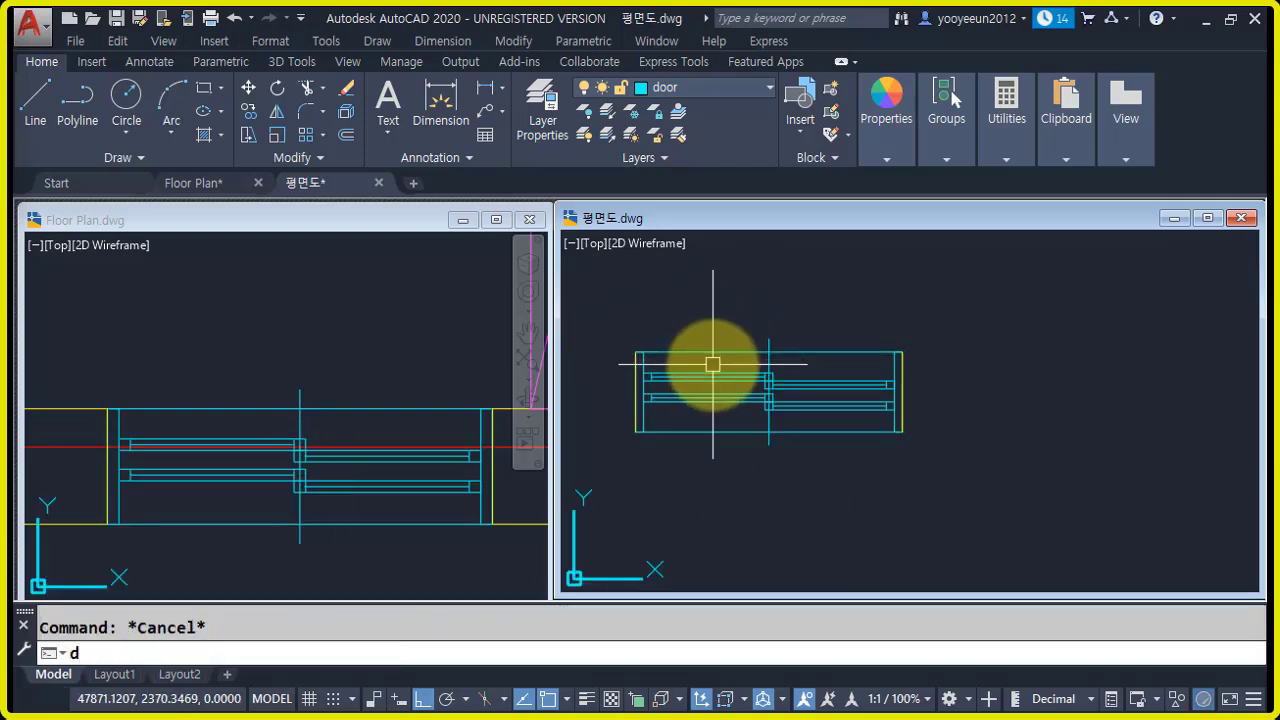
type(" poi")
key("Return")
left_click(636, 352)
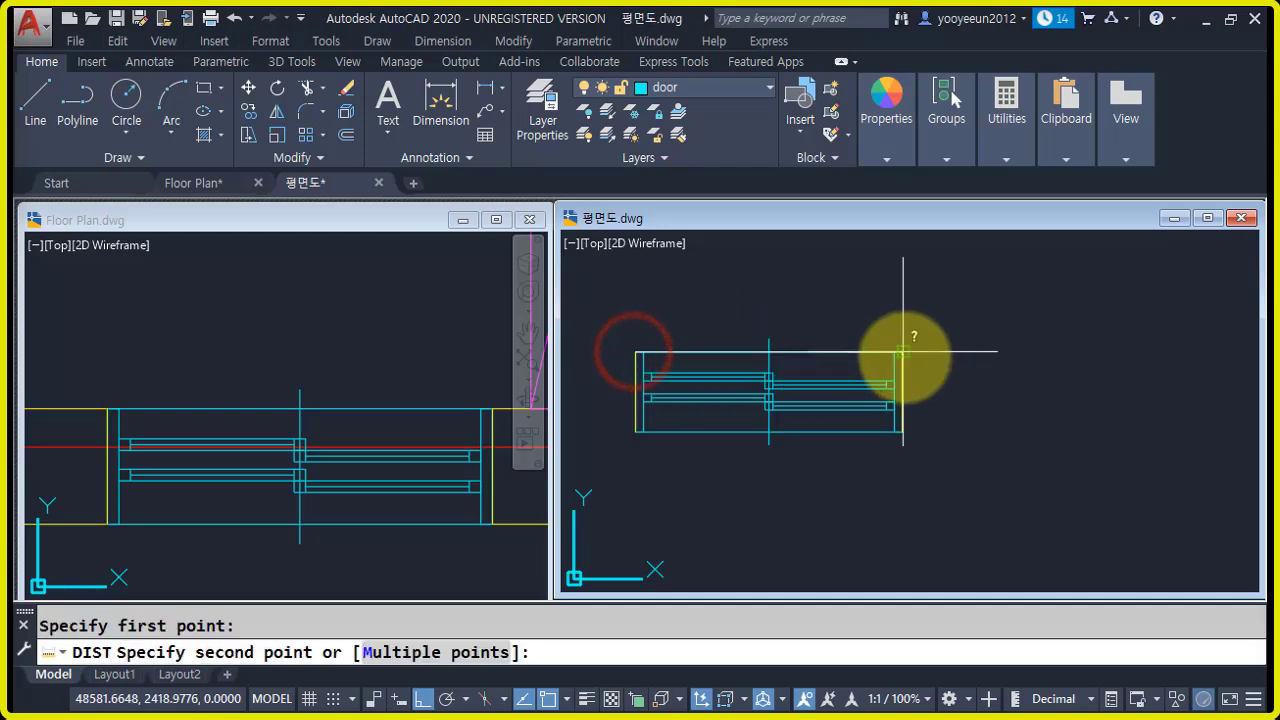
left_click(903, 352)
scroll(823, 515, "down", 4)
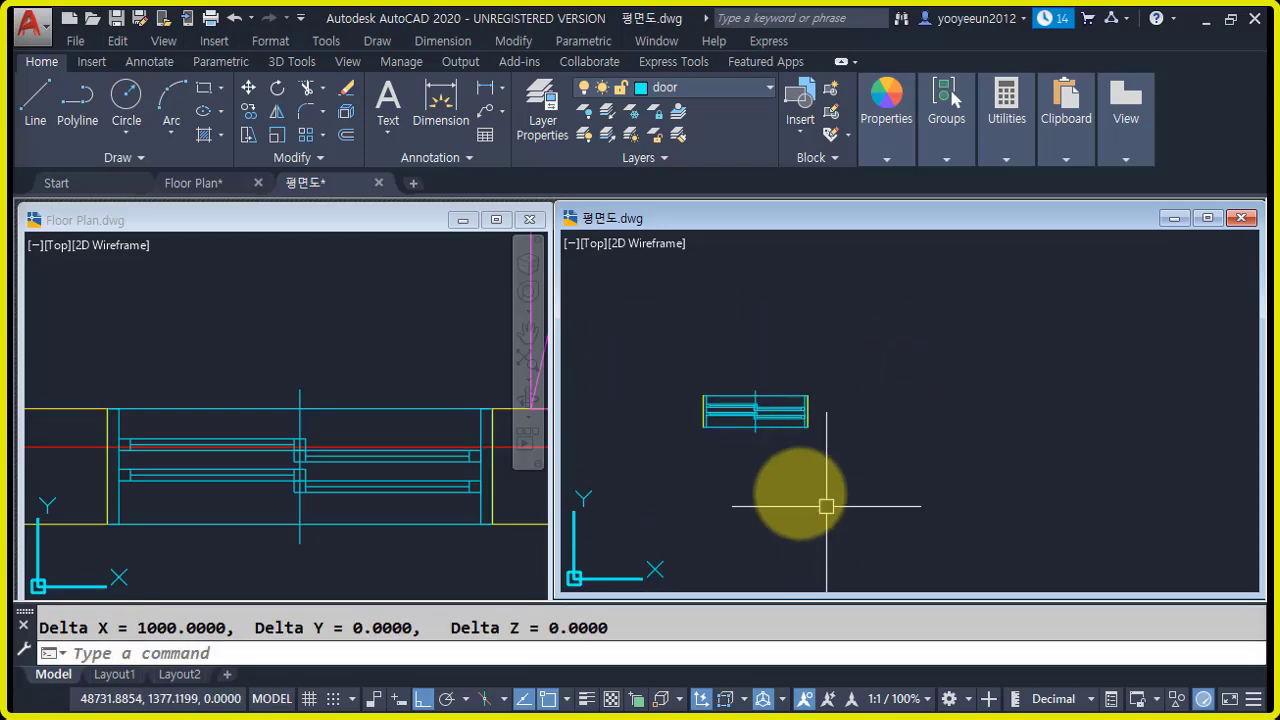
- Draw a horizontal line 1000 long in the empty area below the pasted reference window
scroll(655, 412, "up", 2)
middle_click_drag(756, 492, 694, 438)
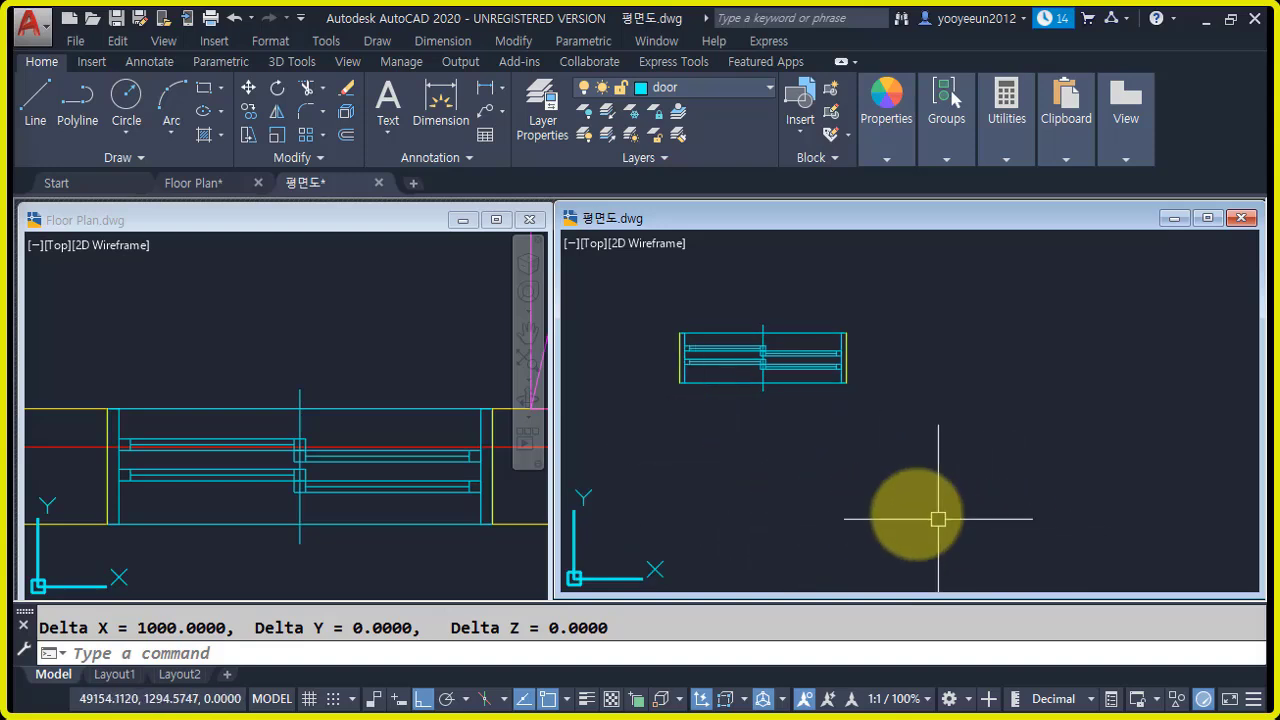
type("l")
key("Return")
left_click(768, 512)
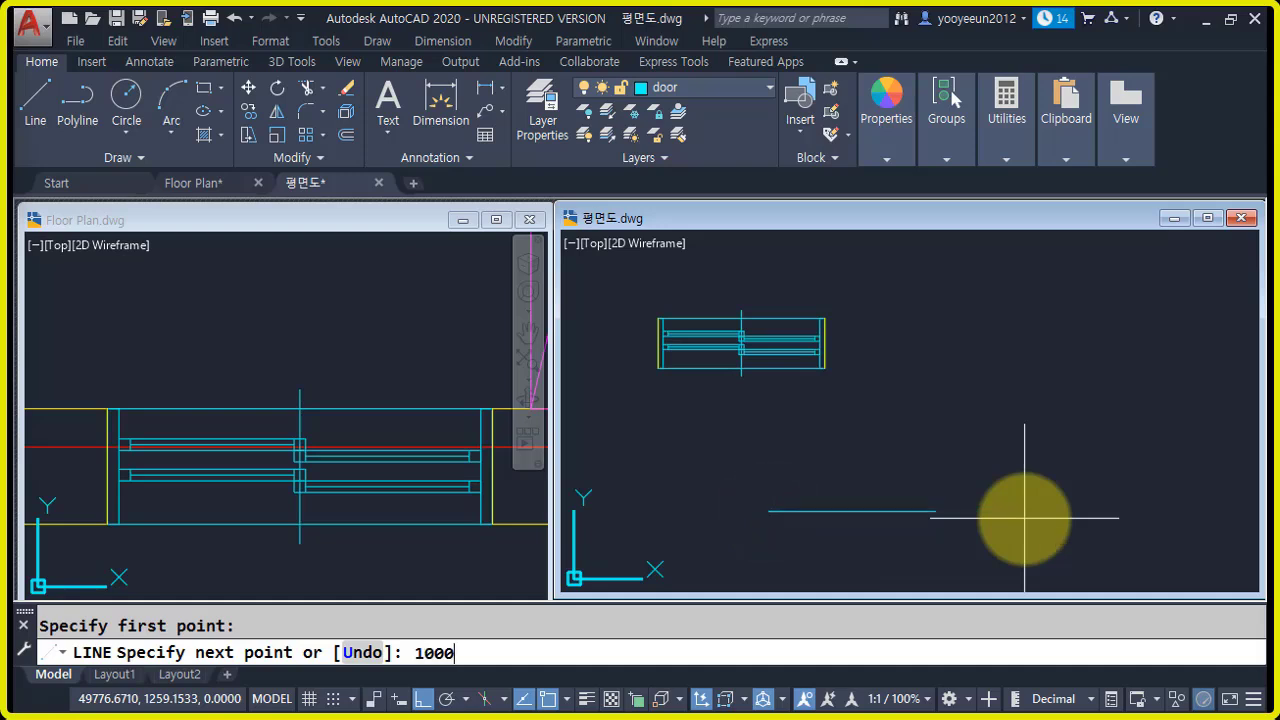
key("Return")
- Draw a 30 by 300 rectangle as the window's jamb, rising from the line's left endpoint
scroll(809, 528, "up", 3)
middle_click_drag(766, 492, 776, 514)
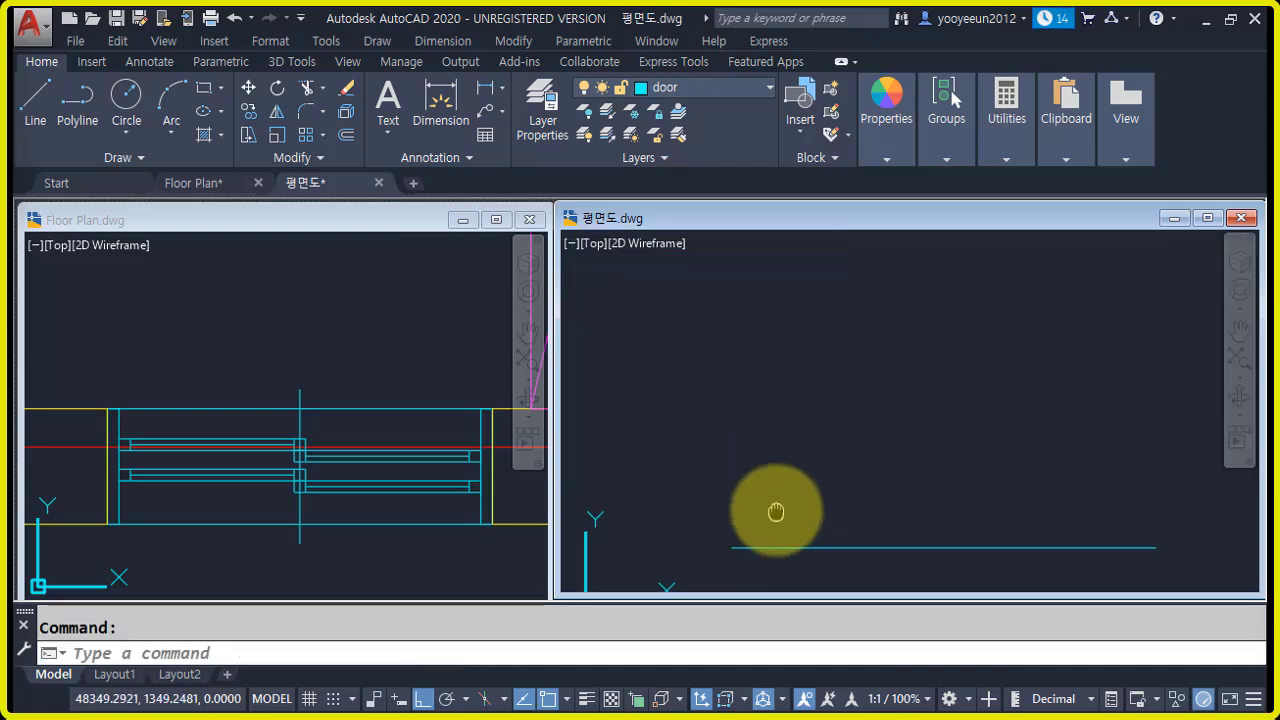
type("rec")
key("Return")
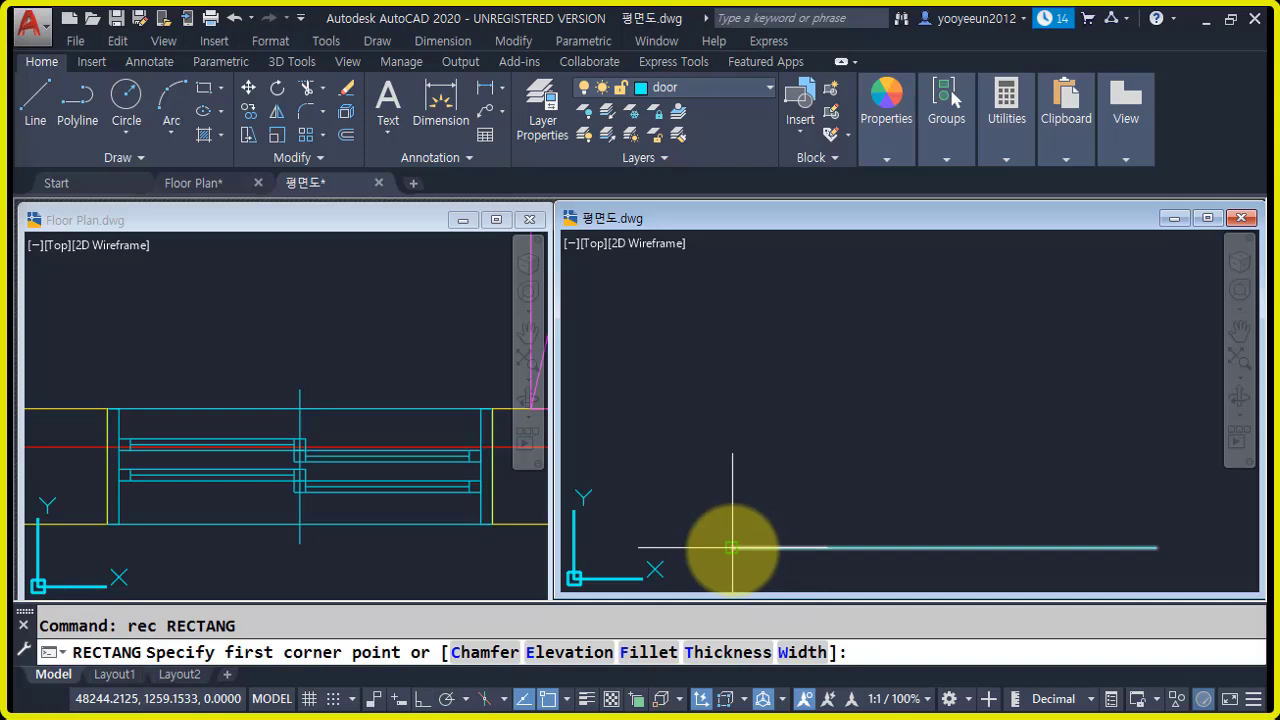
left_click(732, 548)
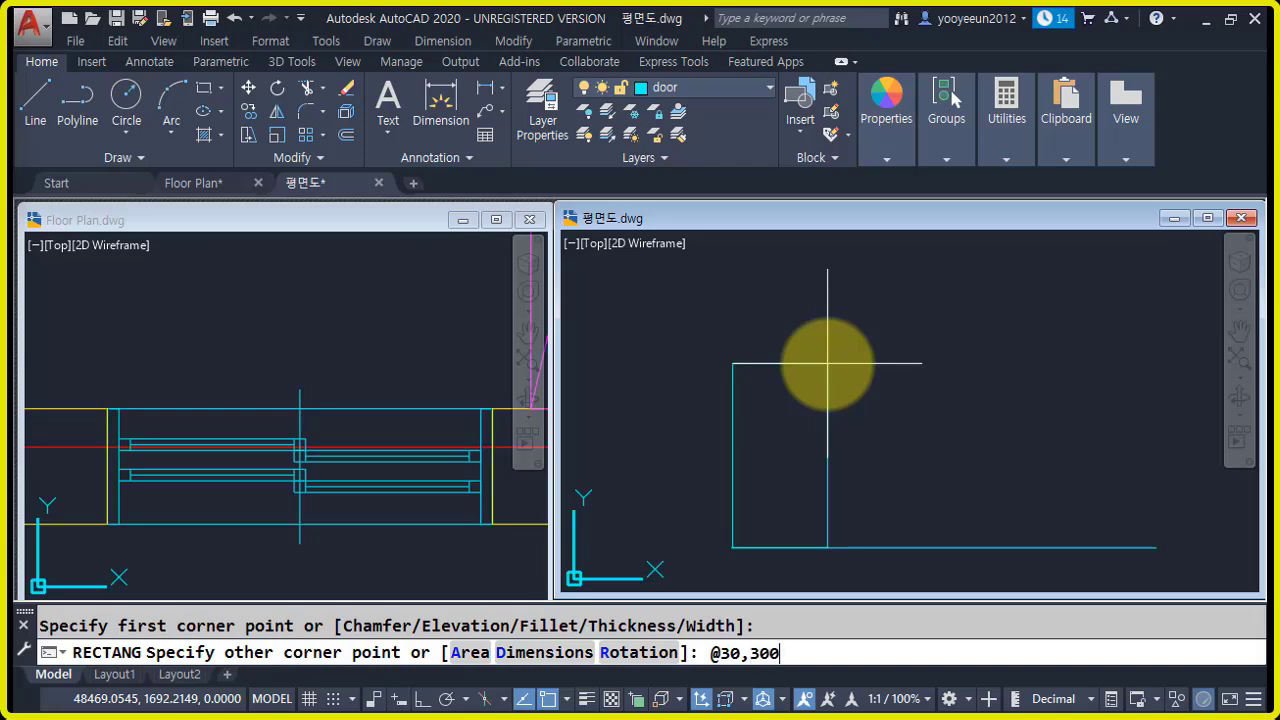
type("@30,300")
key("Return")
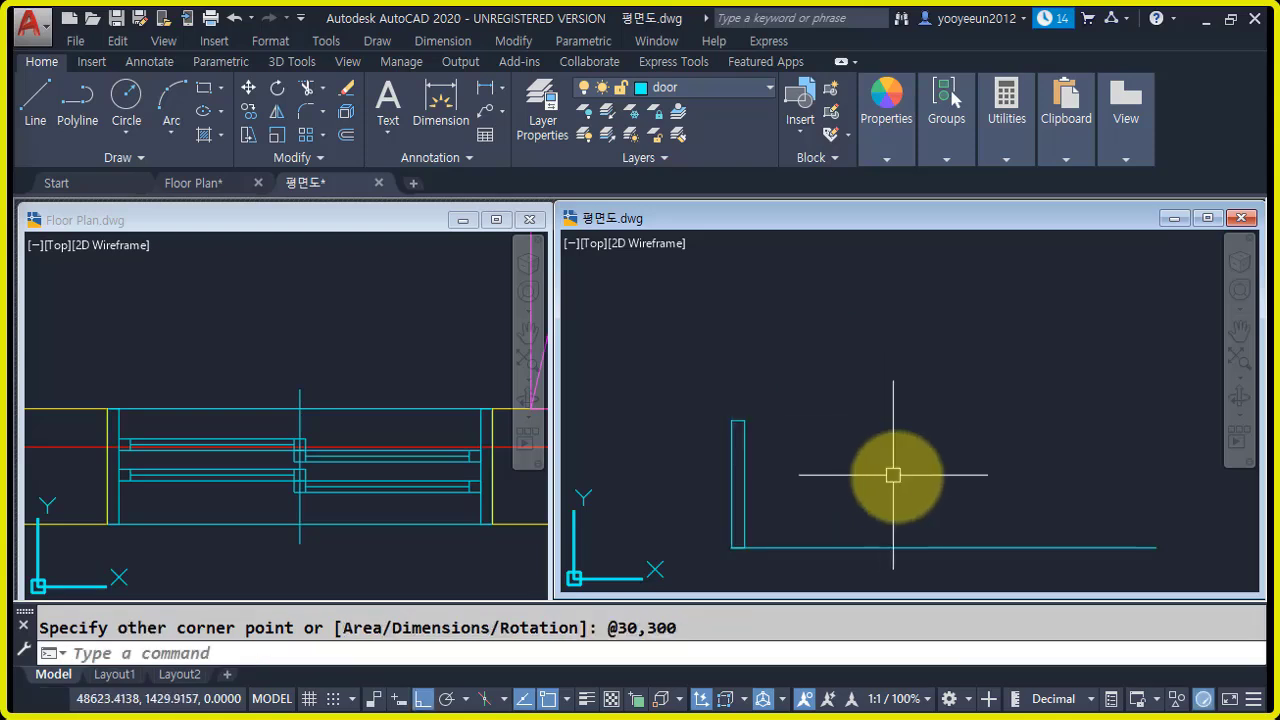
- Copy the jamb rectangle to the right end of the 1000 line, aligned by its lower right corner
type("c")
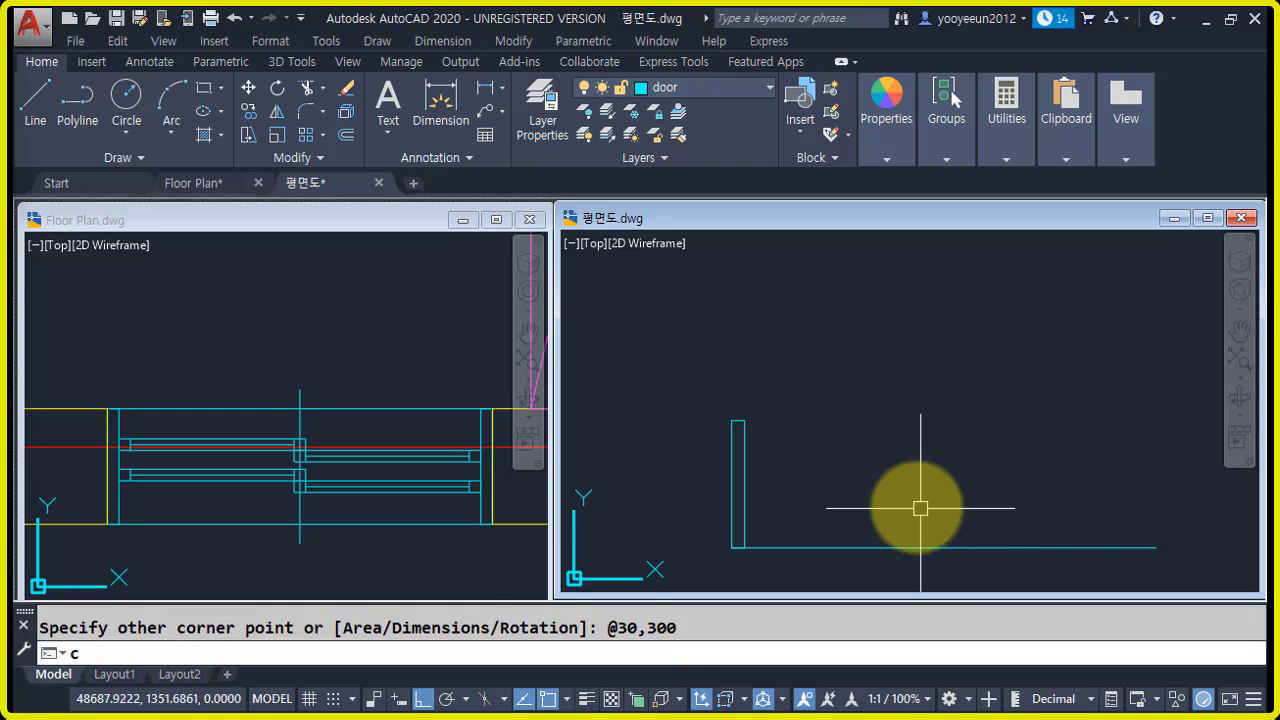
type("ond p")
key("Return")
left_click(763, 486)
left_click(694, 471)
key("Return")
left_click(743, 548)
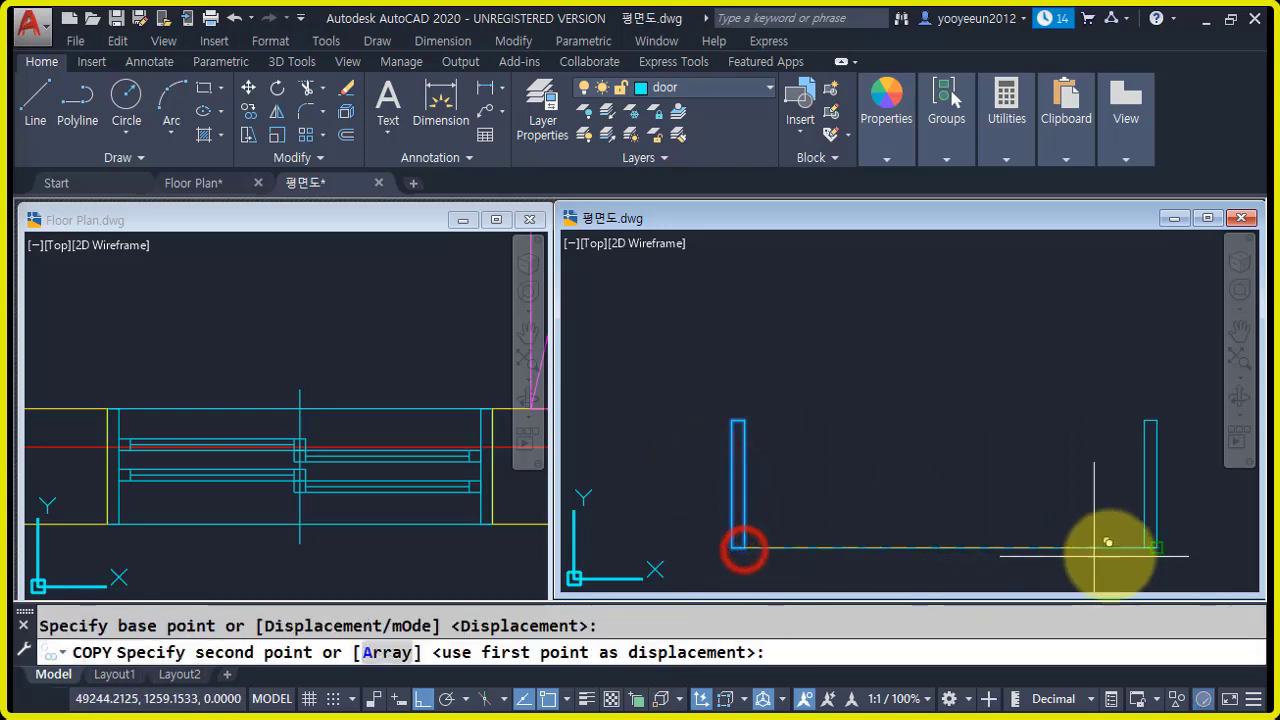
left_click(1150, 548)
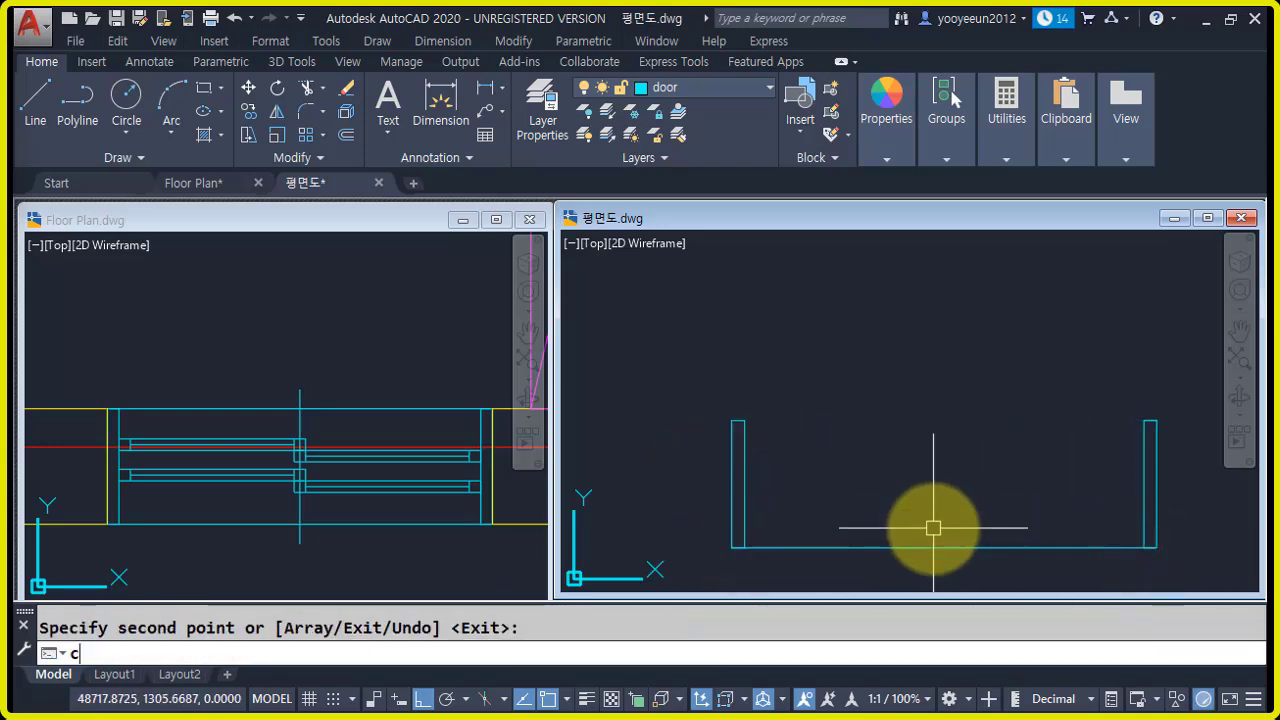
key("Return")
- Copy the bottom line up to the top corners of the jambs to close the window frame
type("co")
key("Return")
left_click(912, 569)
left_click(849, 511)
key("Return")
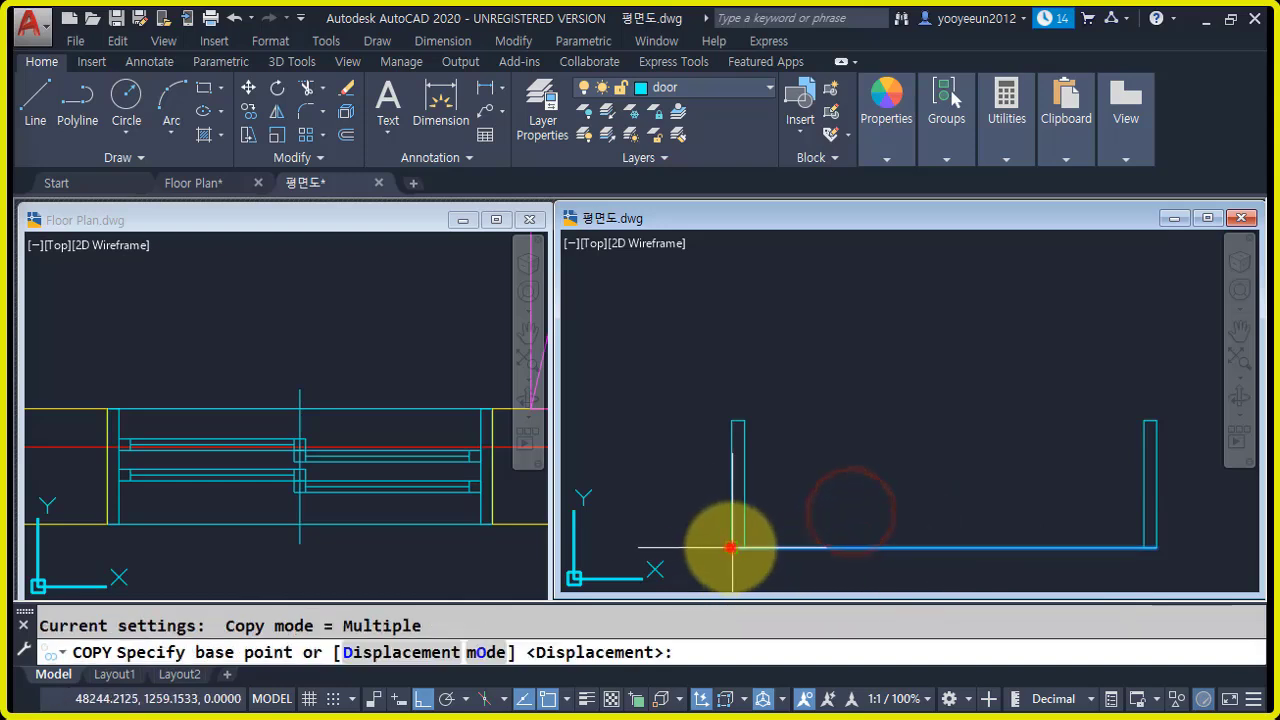
left_click(731, 548)
left_click(731, 420)
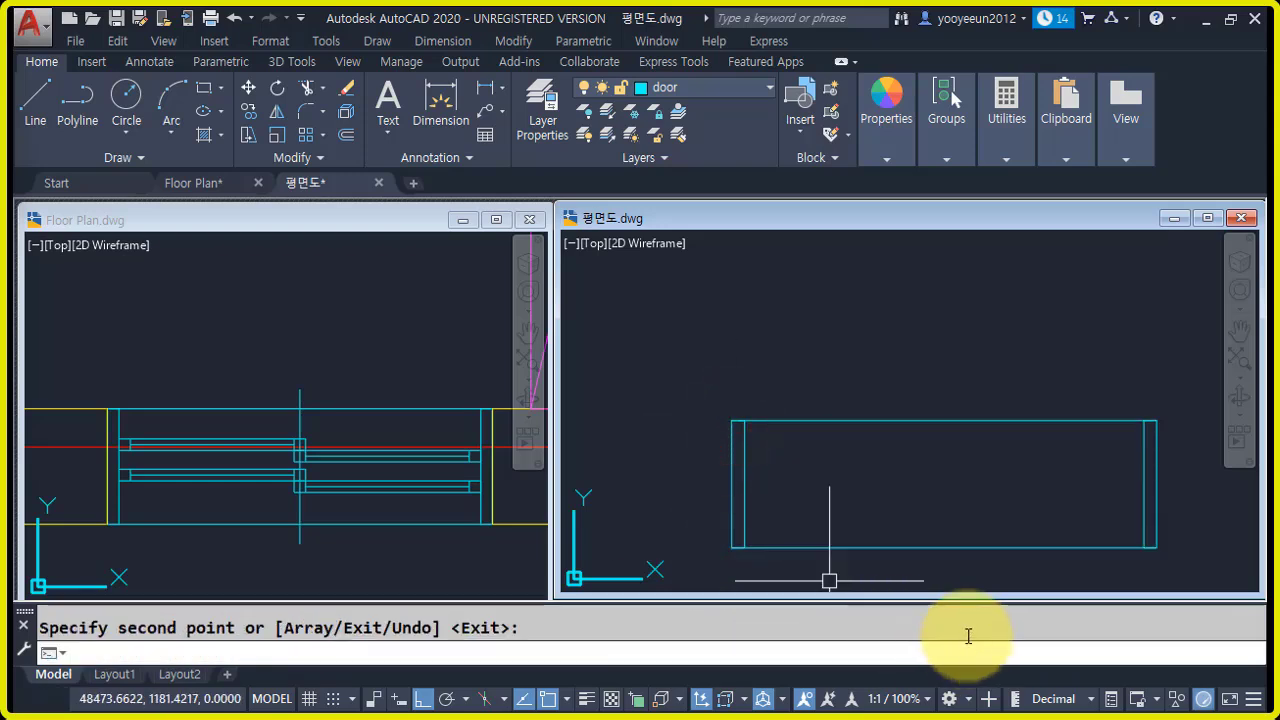
key("Return")
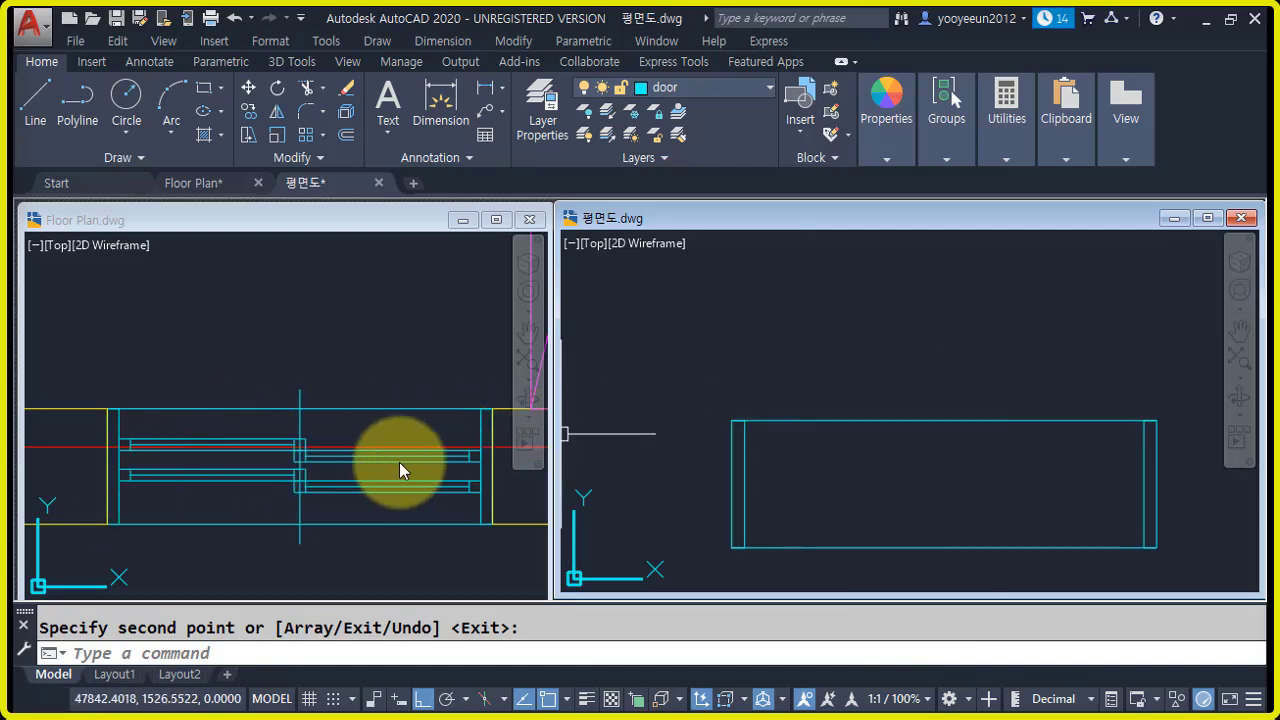
- Draw a horizontal centre line between the midpoints of the two jambs' inner edges
key("Escape")
left_click(908, 494)
type("l")
key("Return")
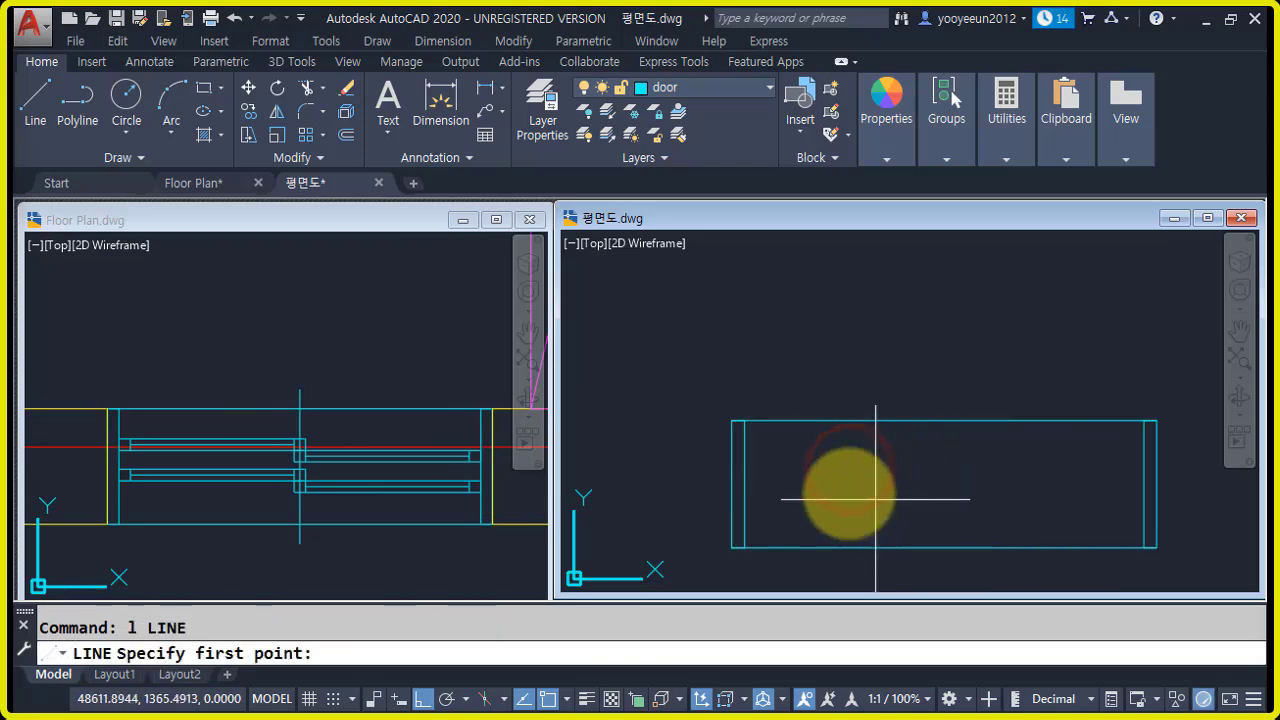
left_click(745, 487)
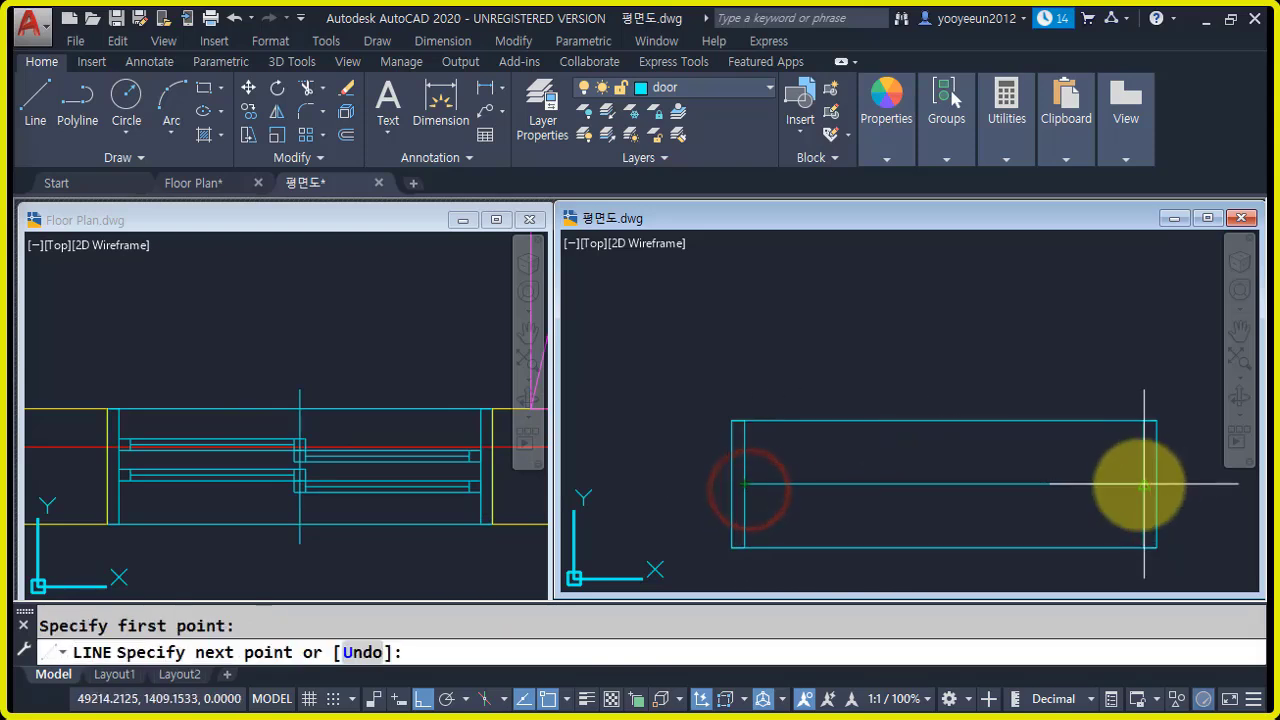
left_click(1144, 487)
key("Return")
- Offset the horizontal centre line by 30 both upward and downward
type("o")
key("Return")
type("30")
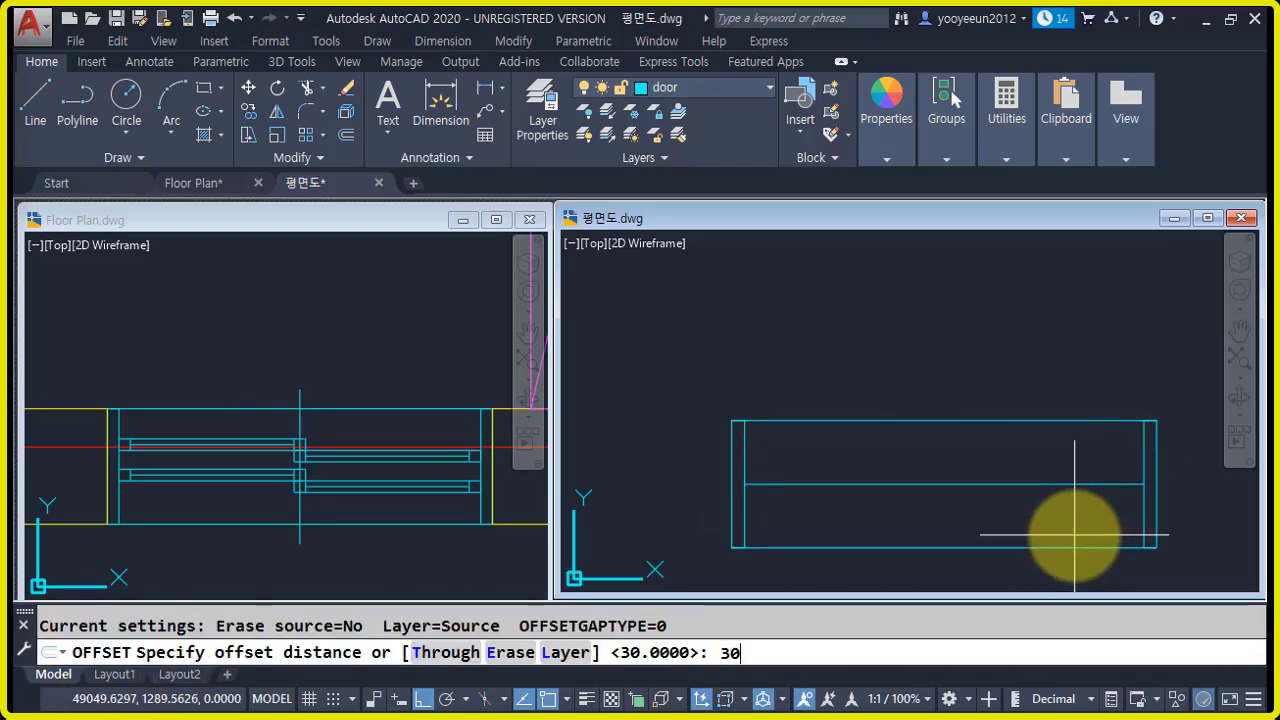
key("Return")
left_click(900, 484)
left_click(900, 452)
left_click(957, 485)
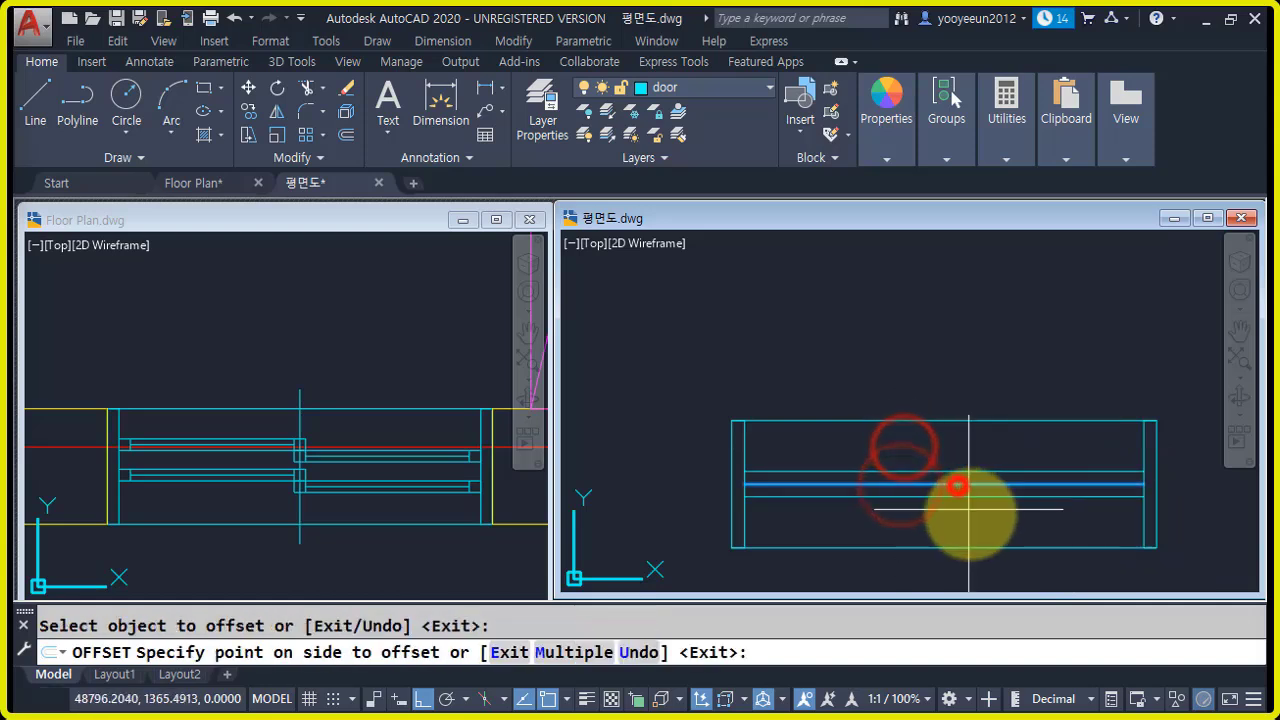
left_click(970, 514)
key("Return")
- Draw a vertical line from the midpoint of the frame's top edge down past the bottom edge
type("l")
key("Return")
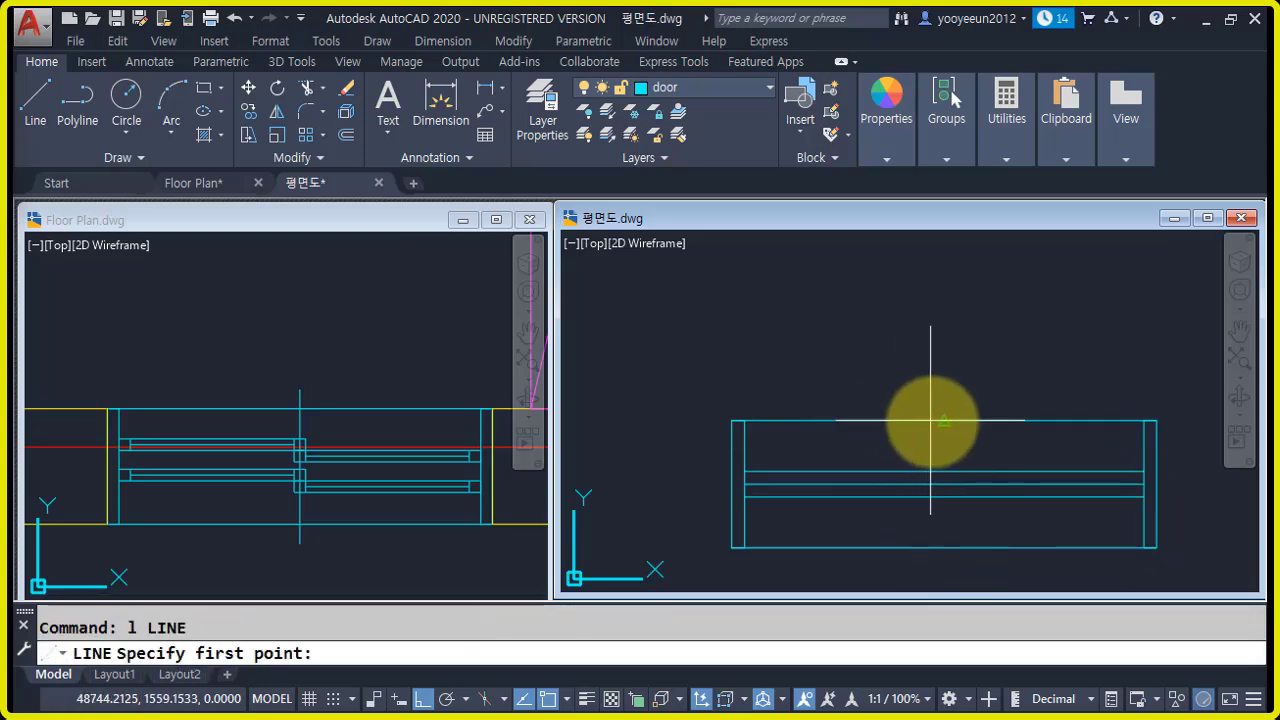
left_click(931, 420)
middle_click_drag(931, 557, 939, 525)
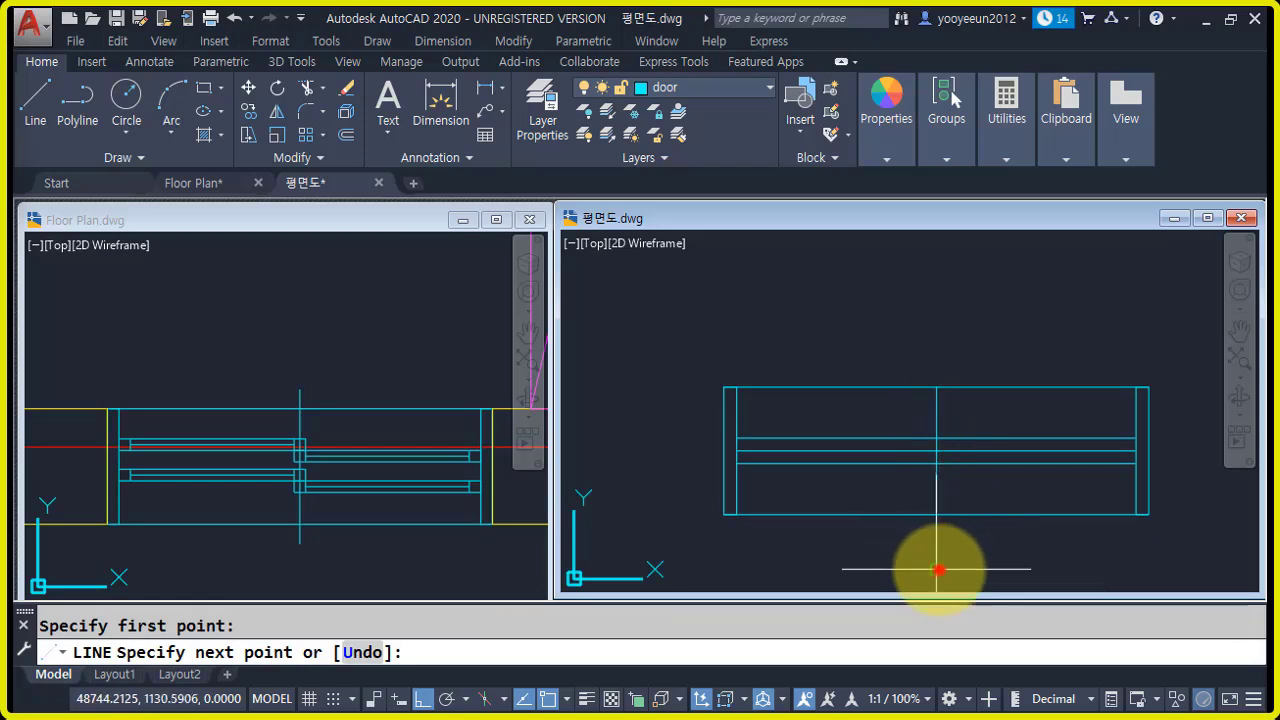
left_click(942, 551)
left_click(898, 542)
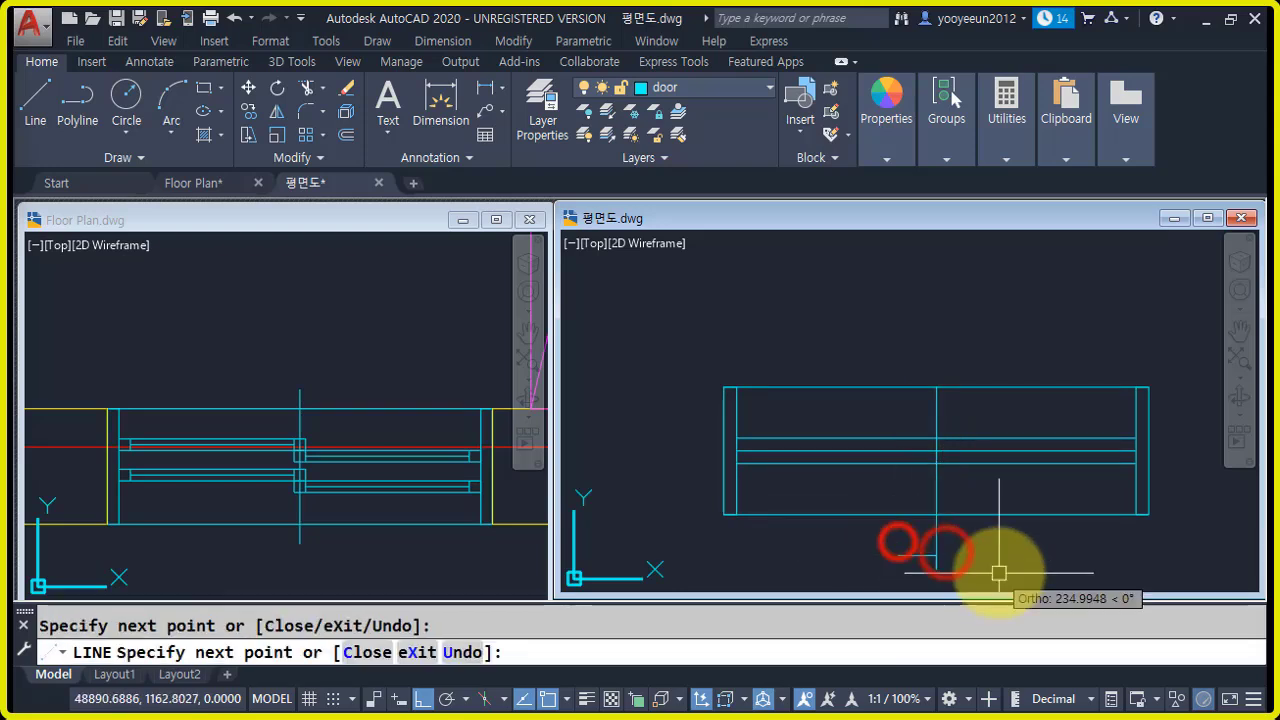
key("Escape")
left_click(915, 568)
- Move the vertical line straight up so it projects beyond both the top and bottom edges of the frame
type("m")
key("space")
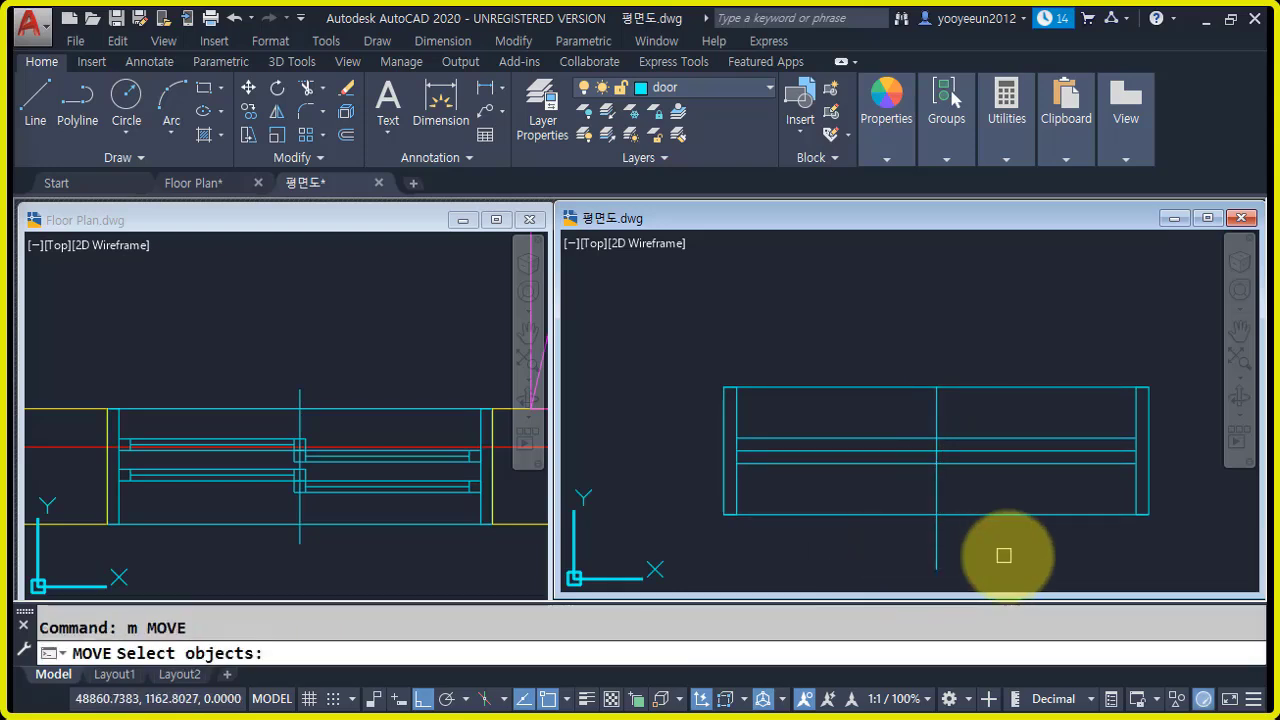
left_click(1006, 551)
left_click(909, 529)
key("Return")
left_click(934, 476)
left_click(934, 452)
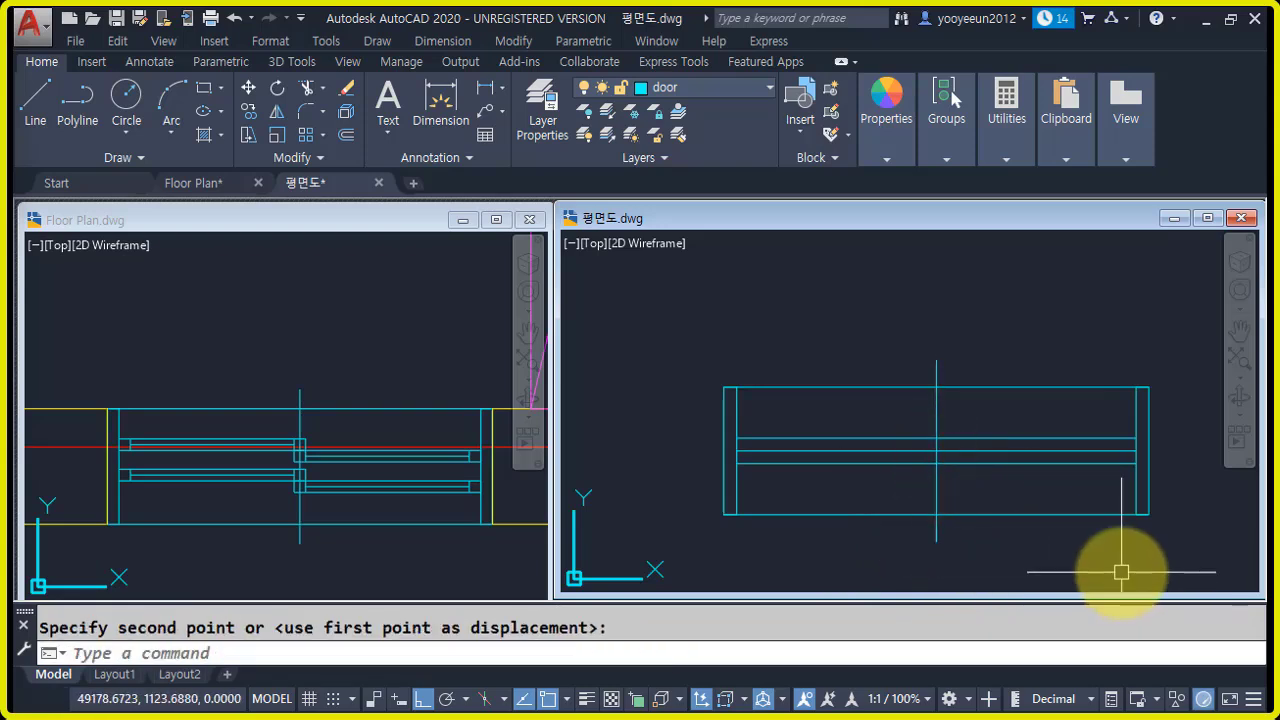
left_click(137, 457)
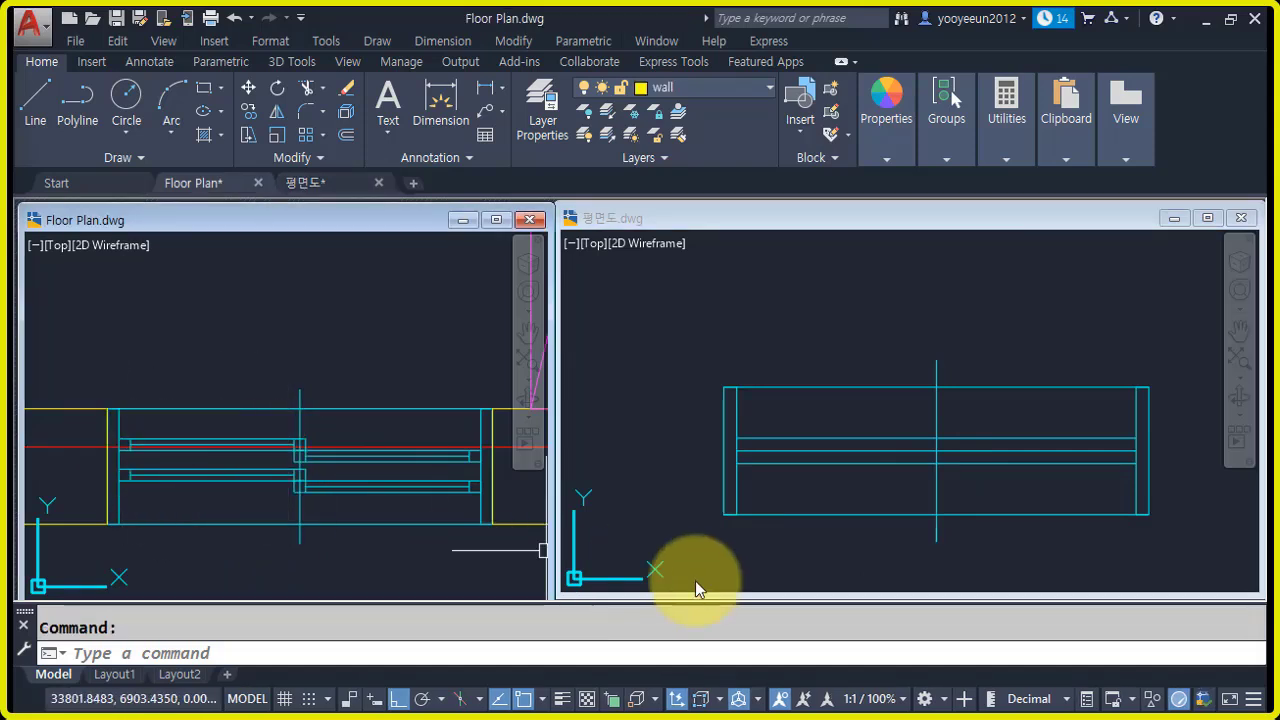
type("o")
key("Return")
type("30")
key("Return")
left_click(762, 490)
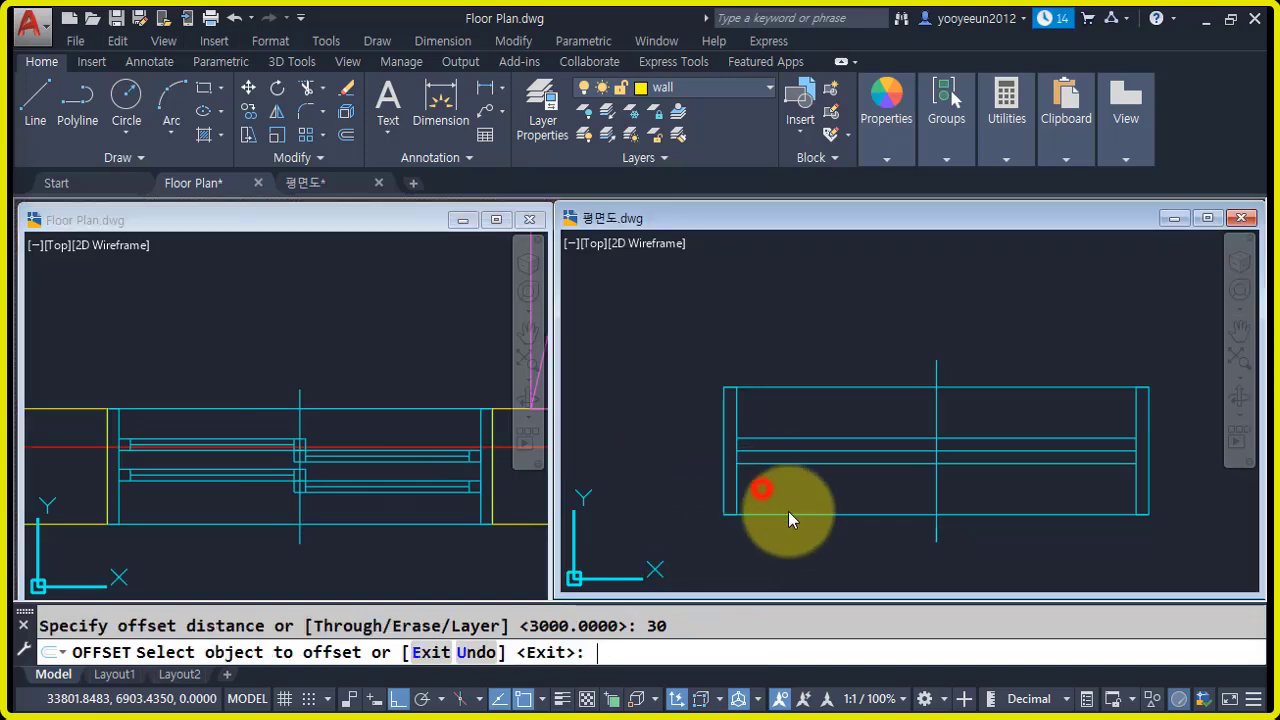
- Offset the left and right jamb rectangles outward by 30 in 평면도.dwg
type("o")
key("Return")
type("30")
key("Return")
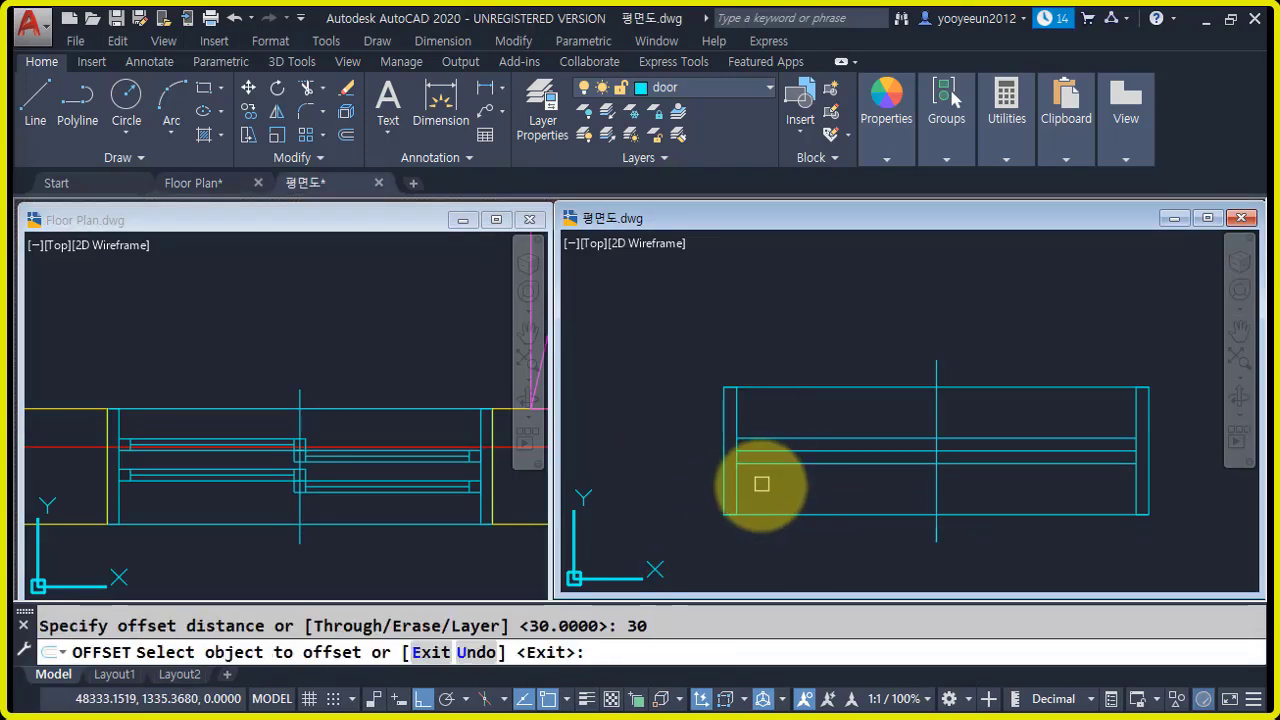
left_click(739, 486)
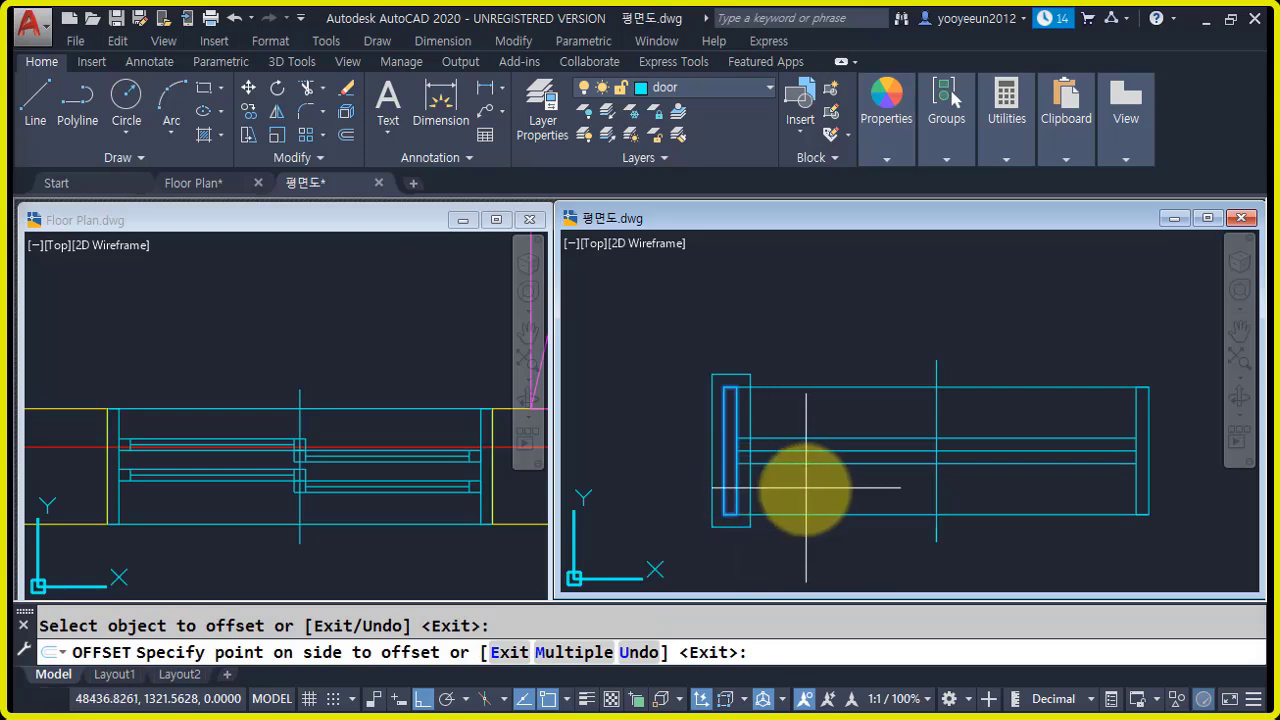
left_click(800, 503)
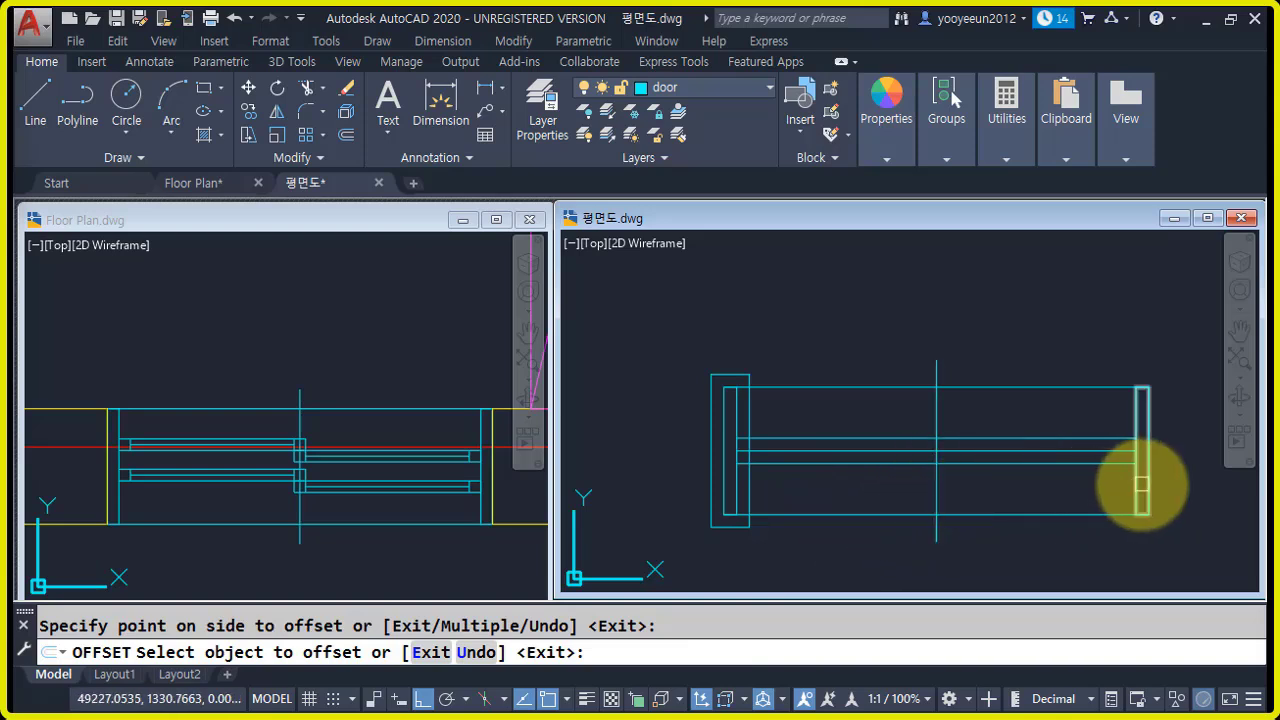
left_click(1136, 485)
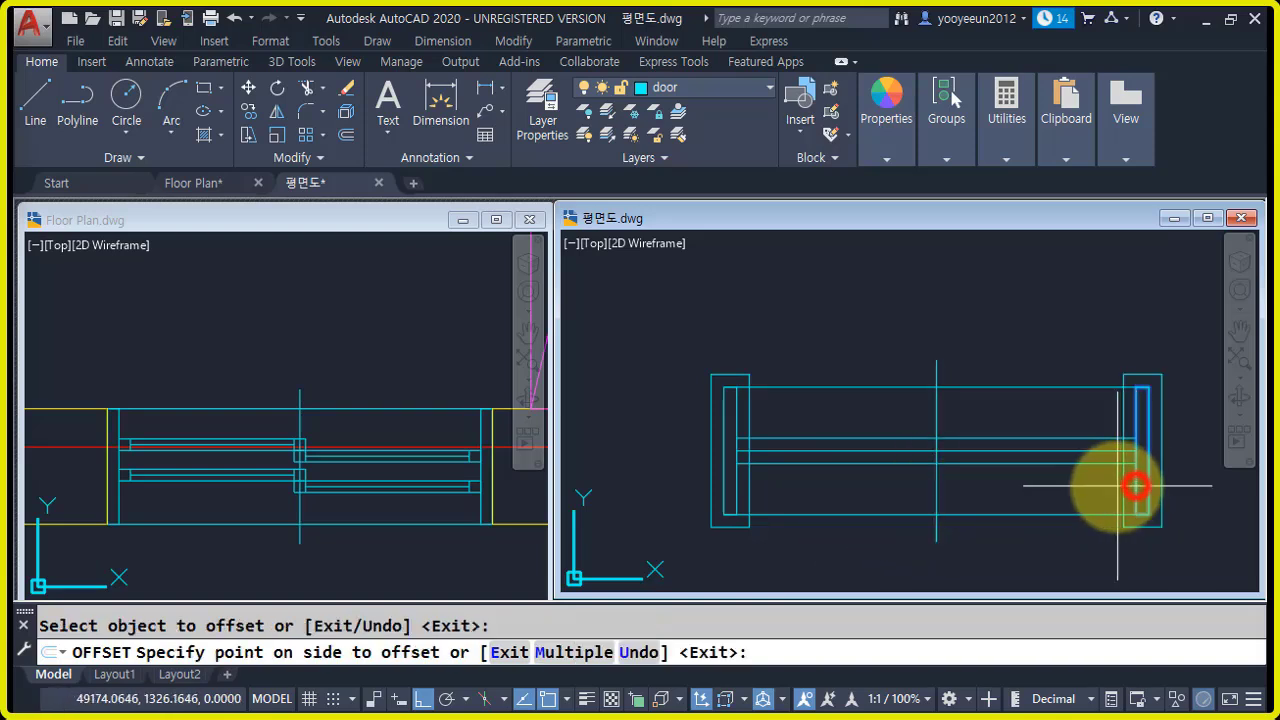
left_click(1116, 487)
key("Return")
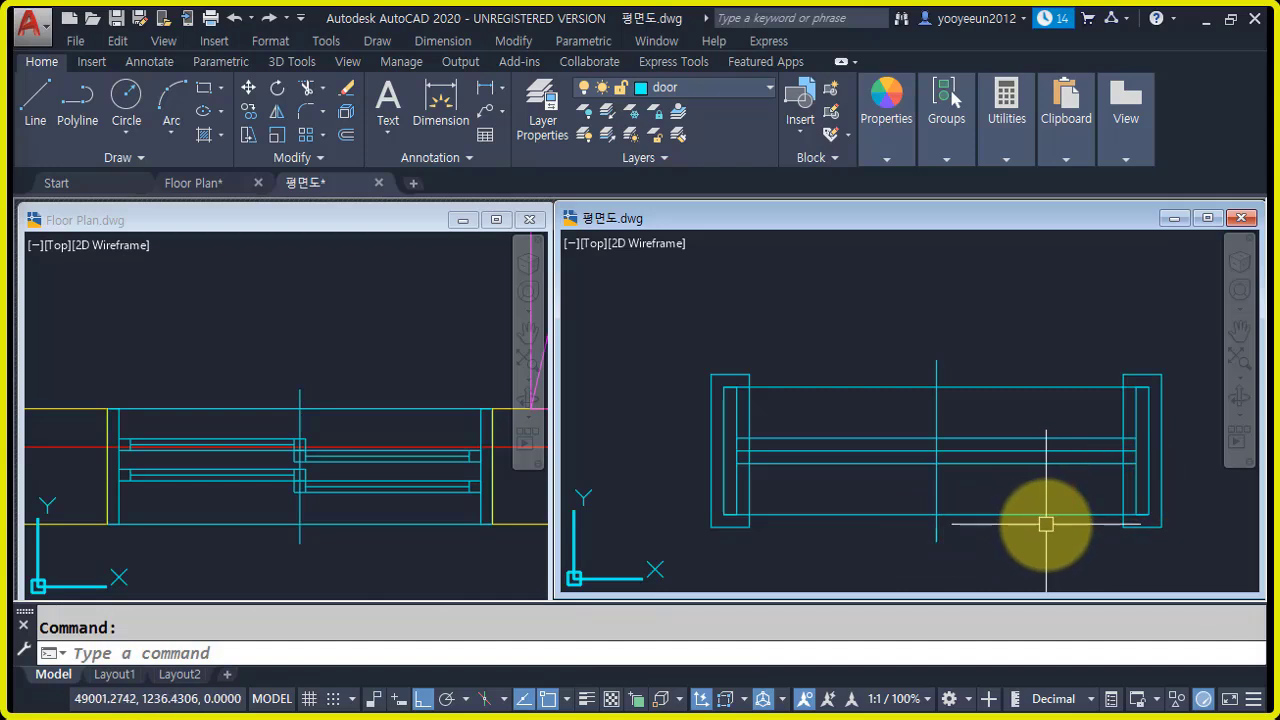
- Offset the vertical centre line by 15 to both the left and the right
key("Return")
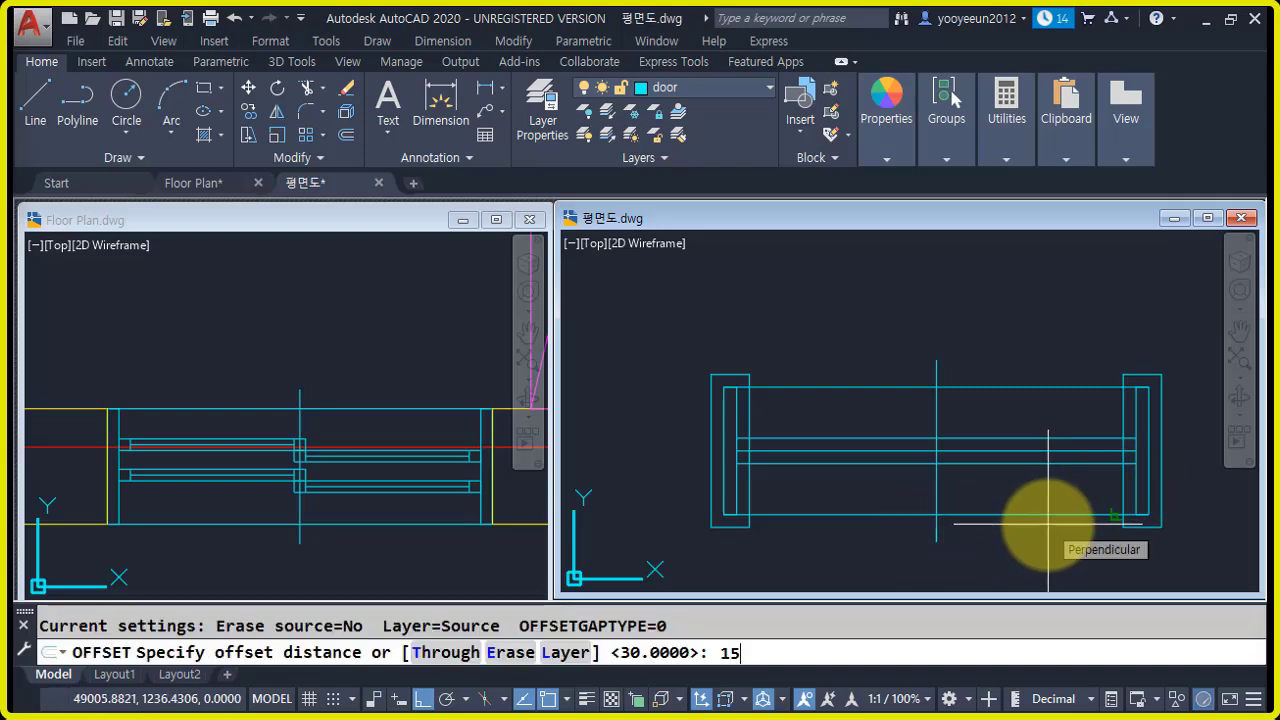
type("15")
key("Return")
left_click(935, 413)
left_click(928, 414)
left_click(935, 413)
left_click(970, 410)
key("Return")
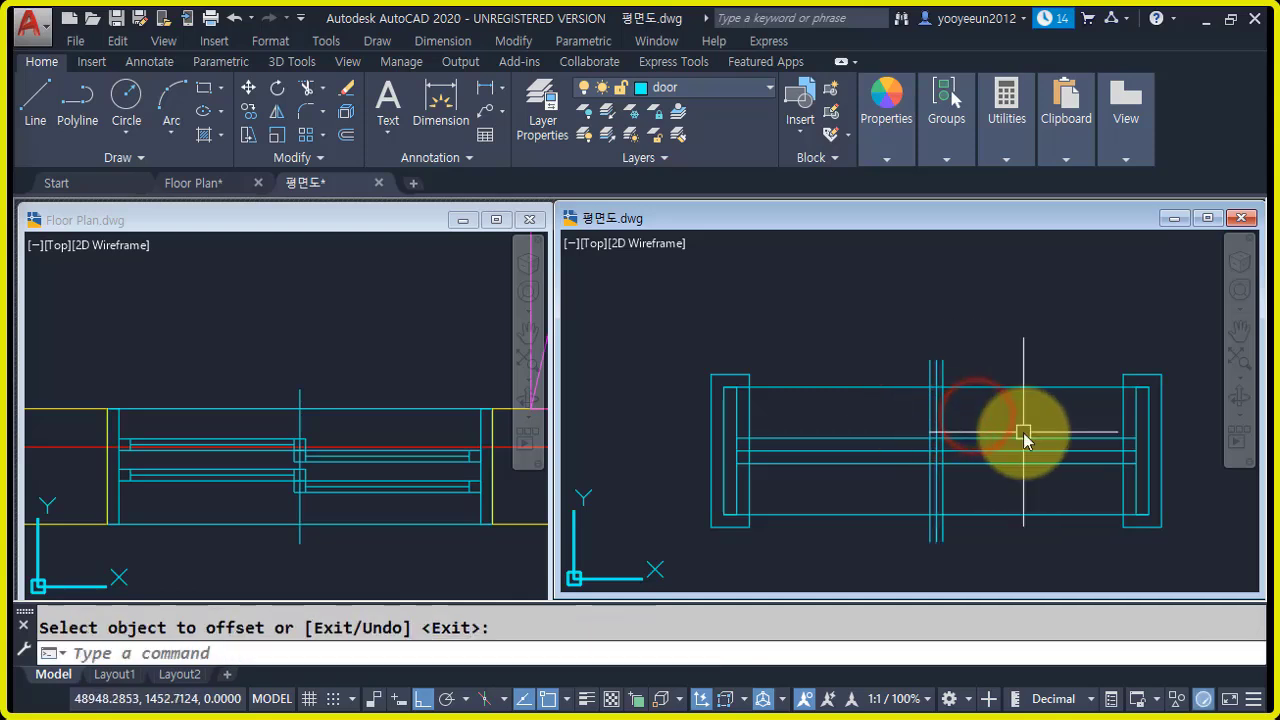
- Trim the offset left jamb rectangle to the upper and middle sash lines, leaving only the left sash's vertical stile
type("tr")
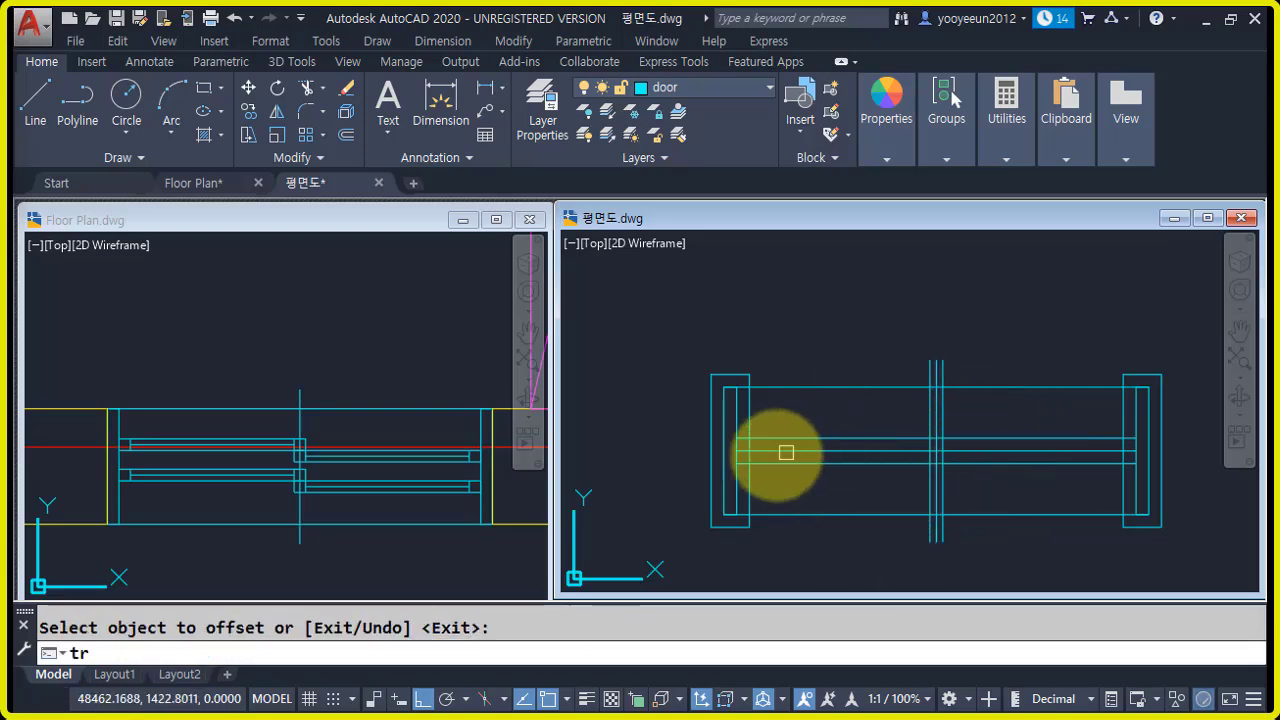
key("Return")
left_click(777, 452)
left_click(775, 440)
key("Return")
left_click(751, 430)
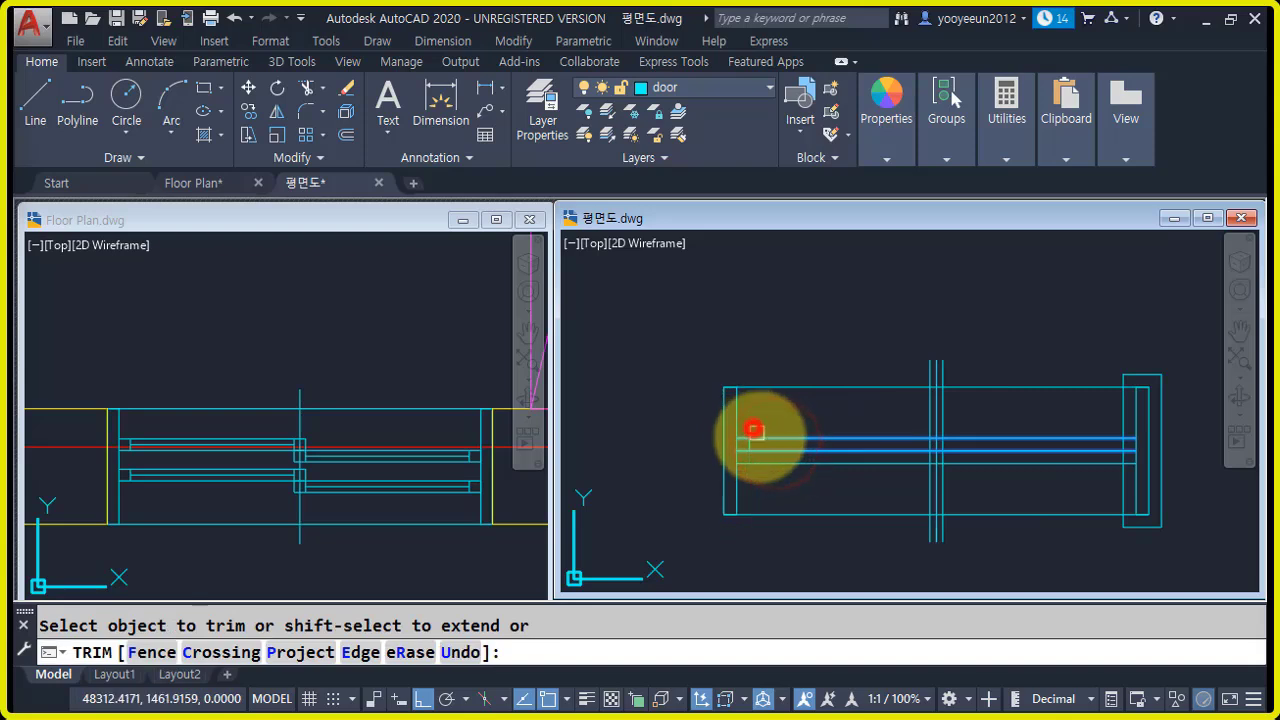
- Trim the offset right jamb rectangle to the middle and lower sash lines, leaving only the right sash's vertical stile
middle_click_drag(1098, 495, 1024, 495)
key("Return")
key("Return")
left_click(1027, 463)
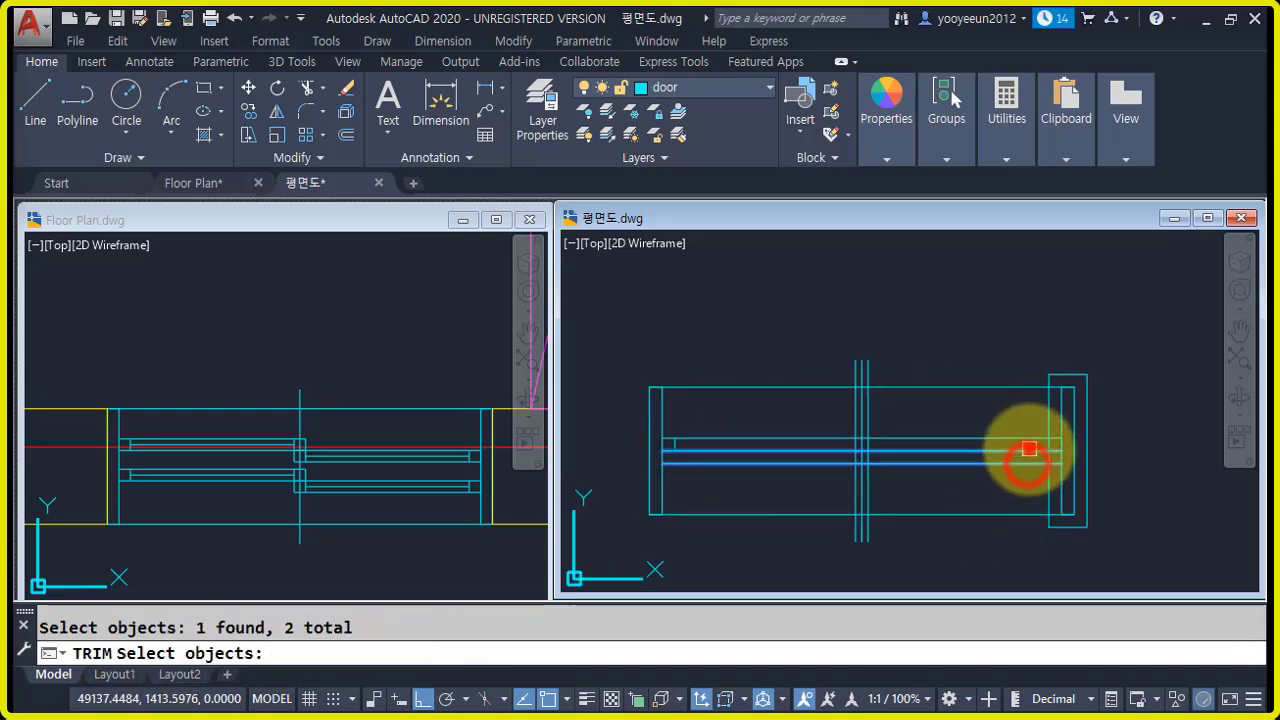
key("Return")
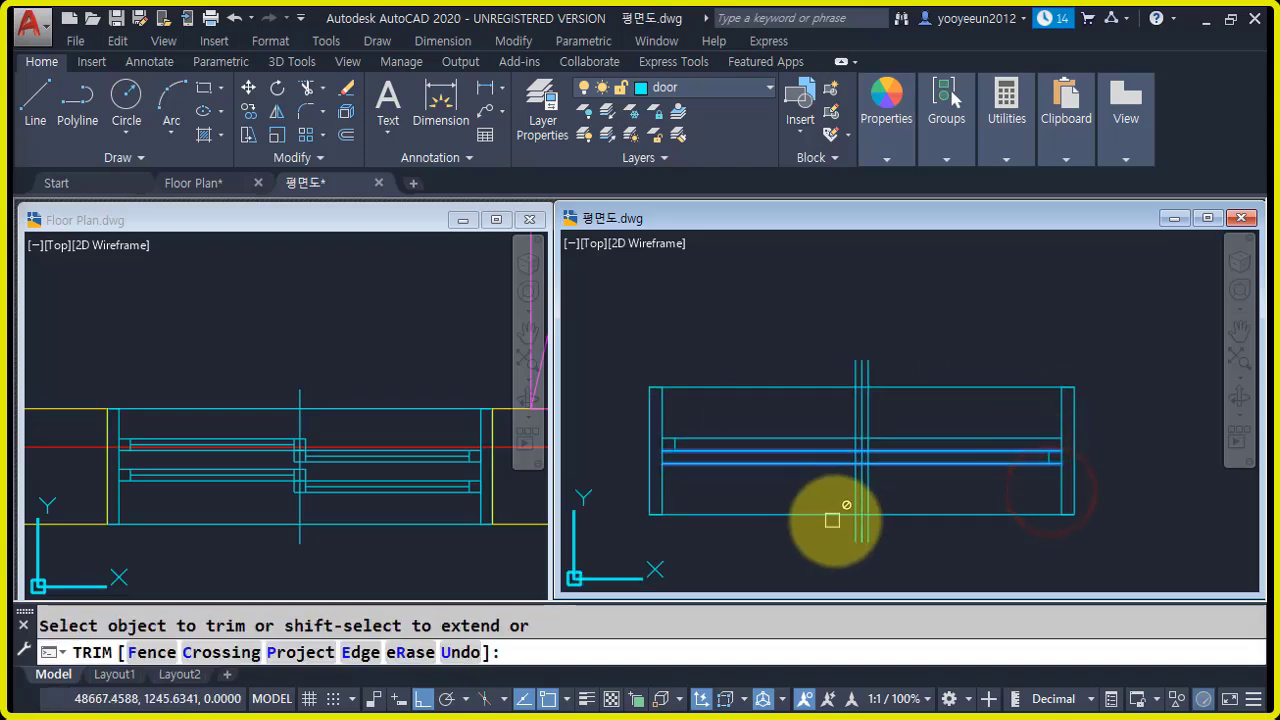
key("Return")
- Fillet the right offset centre line with the upper sash line, and the left offset centre line with the lower sash line, into square corners
scroll(843, 451, "up", 5)
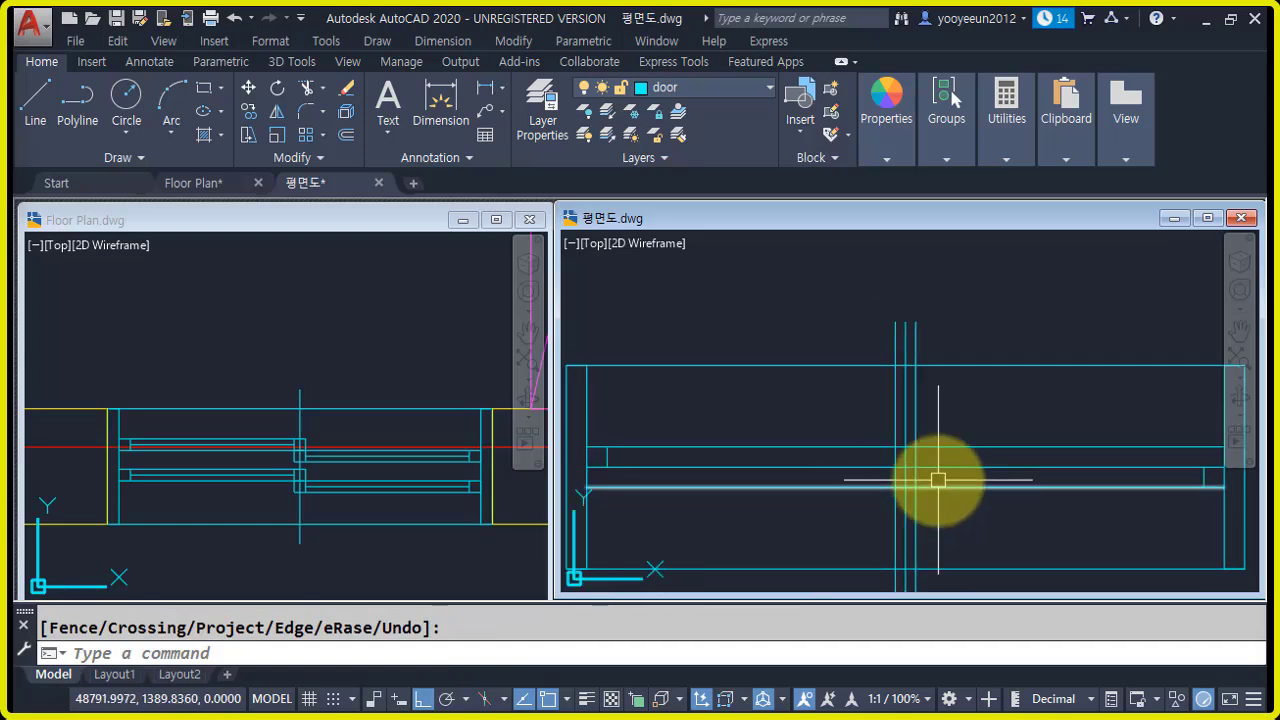
key("Return")
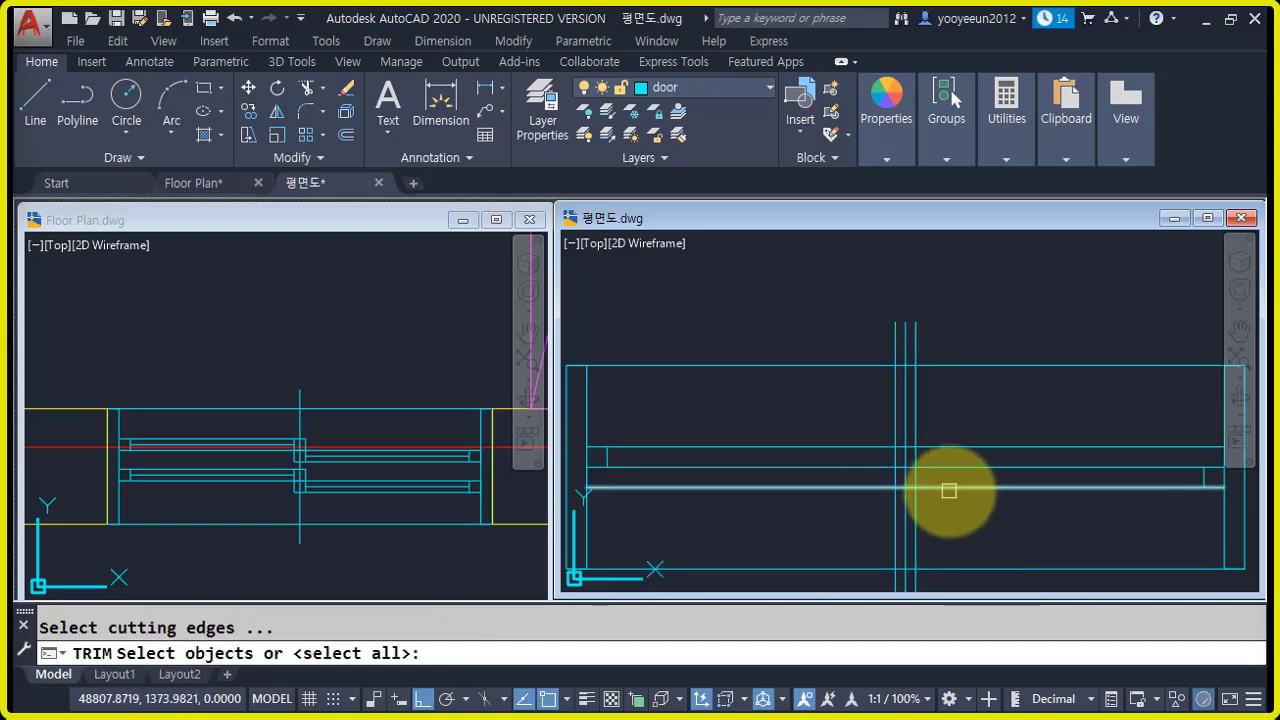
key("Escape")
type("f")
key("Return")
scroll(905, 462, "up", 2)
left_click(924, 458)
left_click(871, 438)
key("Return")
left_click(886, 480)
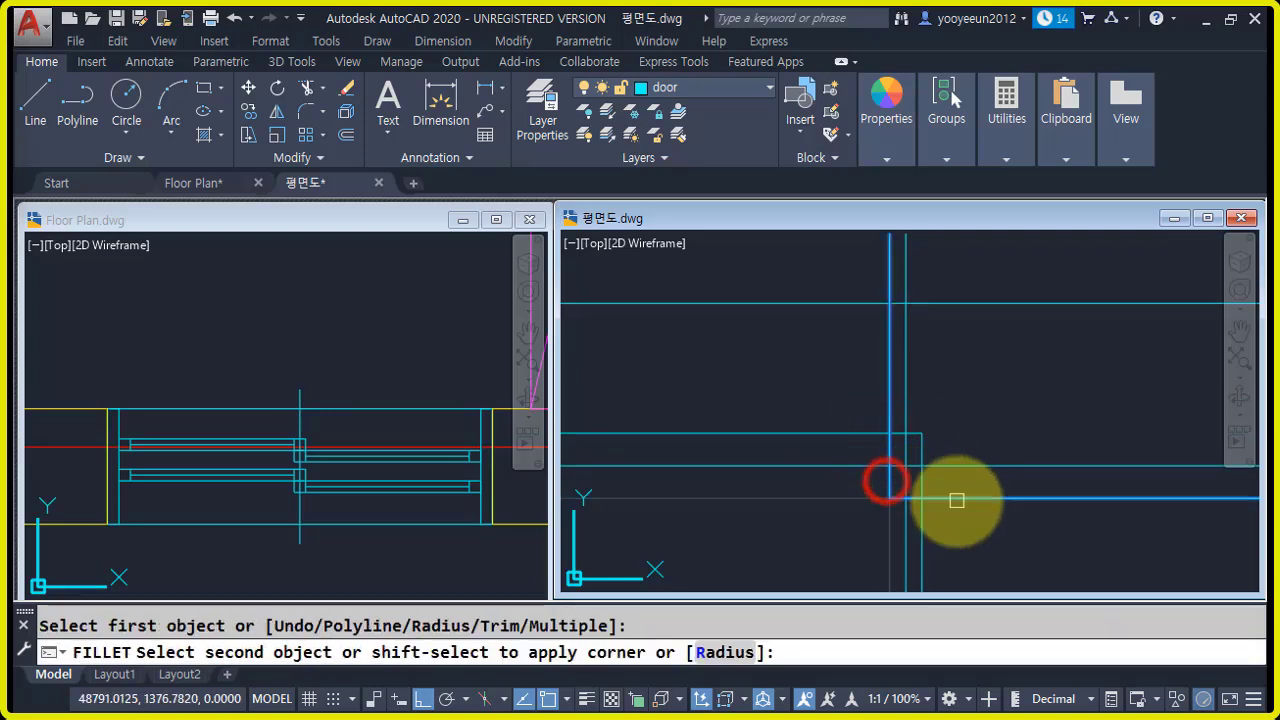
left_click(957, 503)
scroll(984, 516, "down", 2)
middle_click_drag(984, 516, 983, 501)
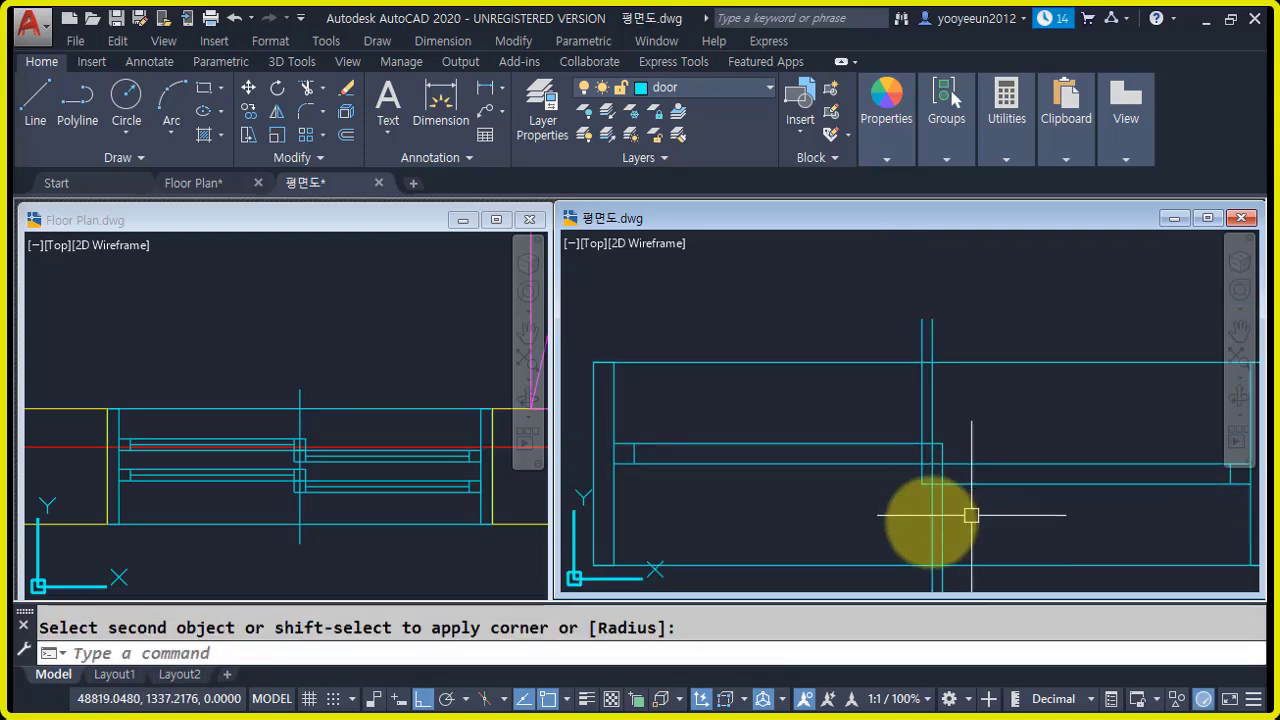
- Trim the parts of the two offset centre lines that project beyond the sash lines, keeping the full-length centre line
key("Return")
key("Return")
scroll(976, 538, "down", 2)
mouse_move(976, 538)
middle_mouse_down()
mouse_move(927, 506)
mouse_move(897, 505)
middle_mouse_up()
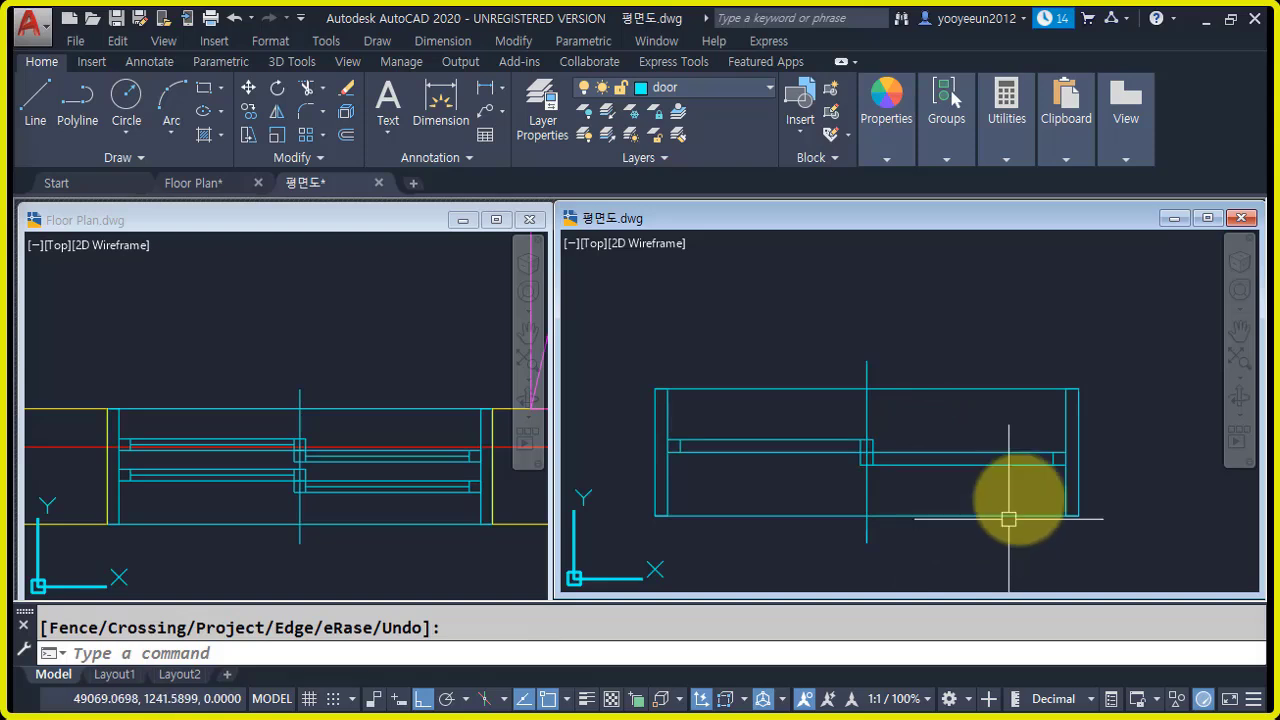
- Draw the left sash's glass line from the midpoint of its left stile to the centre stile
scroll(800, 455, "up", 3)
type("l")
key("Return")
scroll(710, 482, "up", 1)
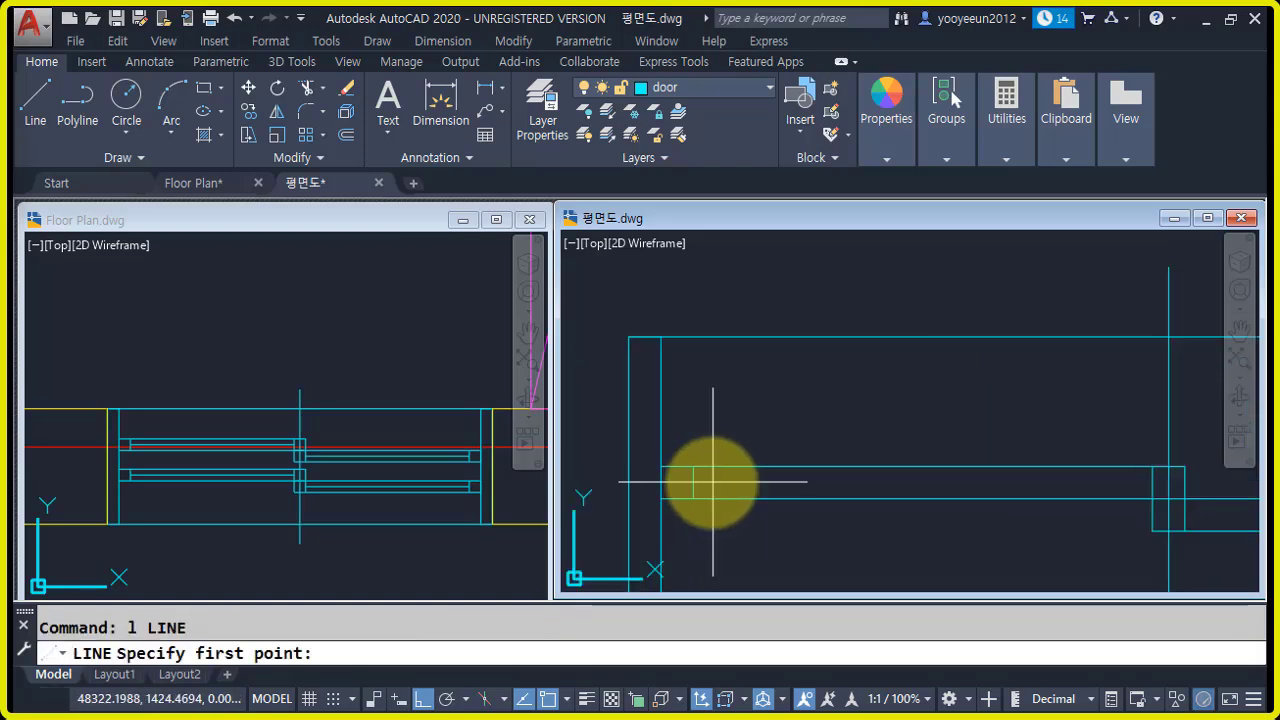
left_click(693, 483)
left_click(1147, 484)
key("Return")
- Draw the right sash's glass line from the midpoint of its right stile to the centre stile
middle_click_drag(1143, 480, 835, 515)
key("Return")
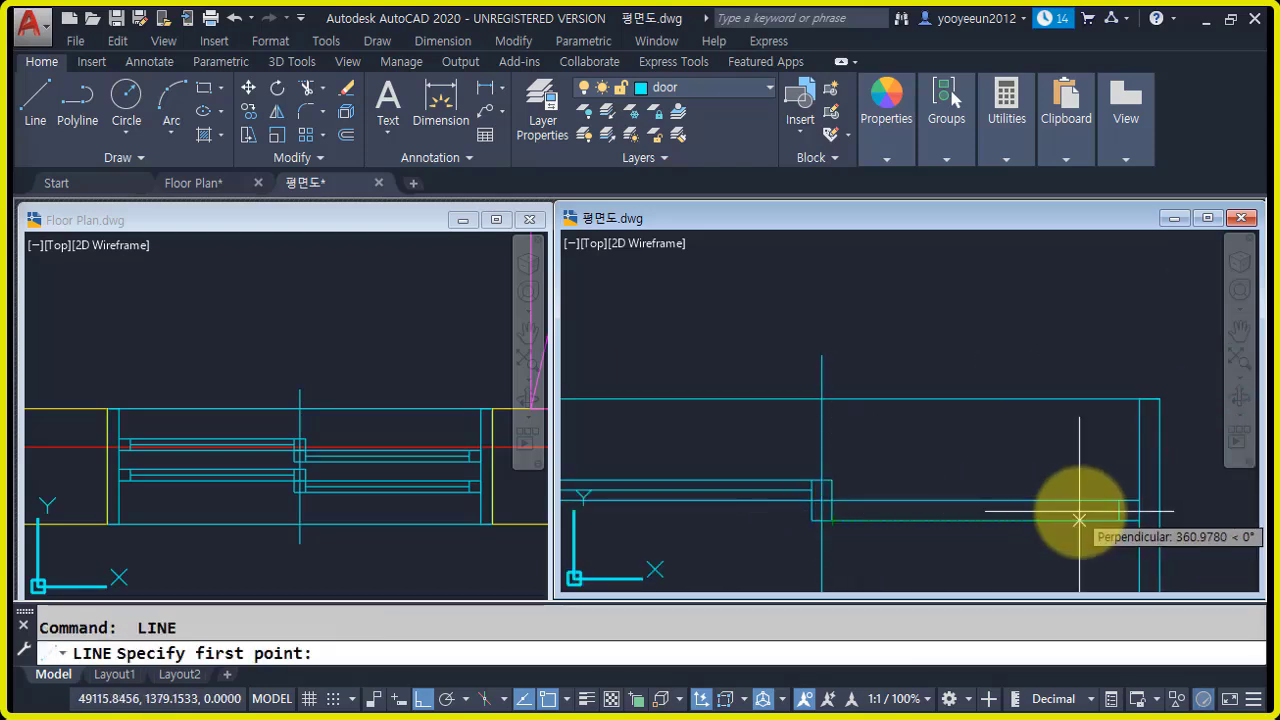
left_click(1119, 511)
left_click(832, 510)
key("Return")
scroll(1014, 491, "down", 2)
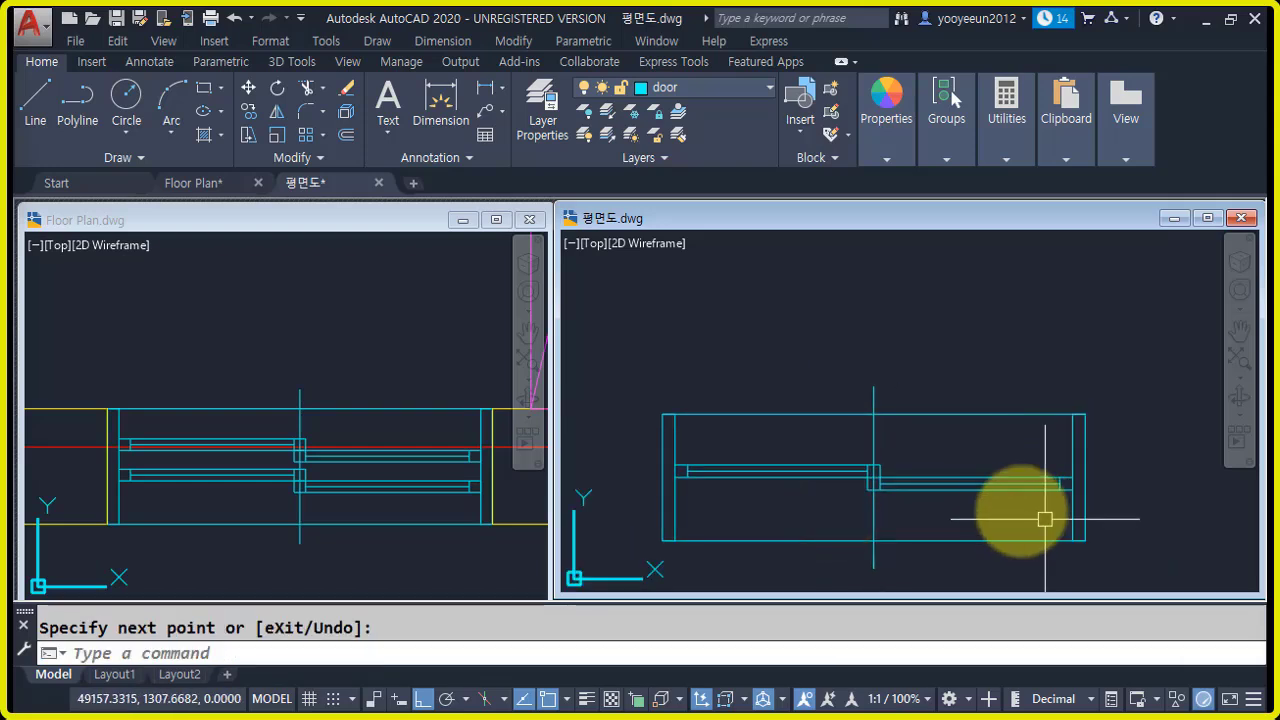
- Move the pair of sashes straight up into the upper half of the window frame
type("m")
key("Return")
left_click(620, 435)
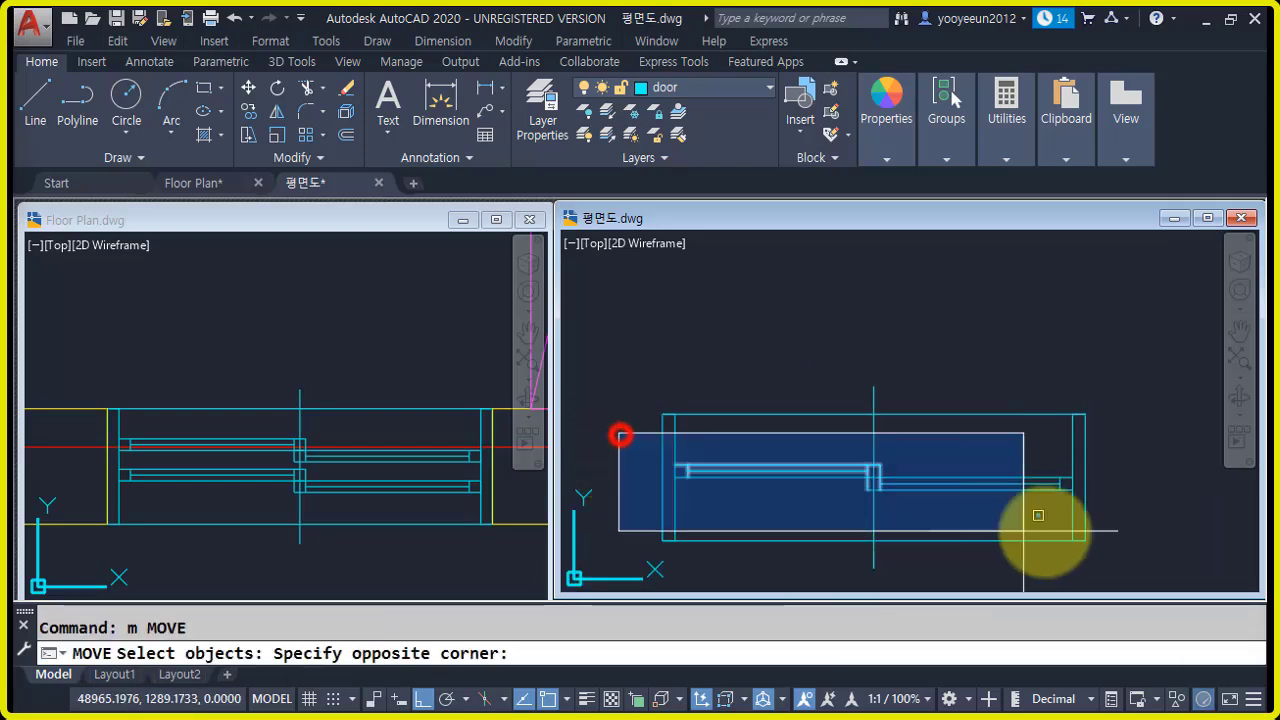
left_click(1114, 514)
key("Return")
left_click(1133, 516)
left_click(1135, 492)
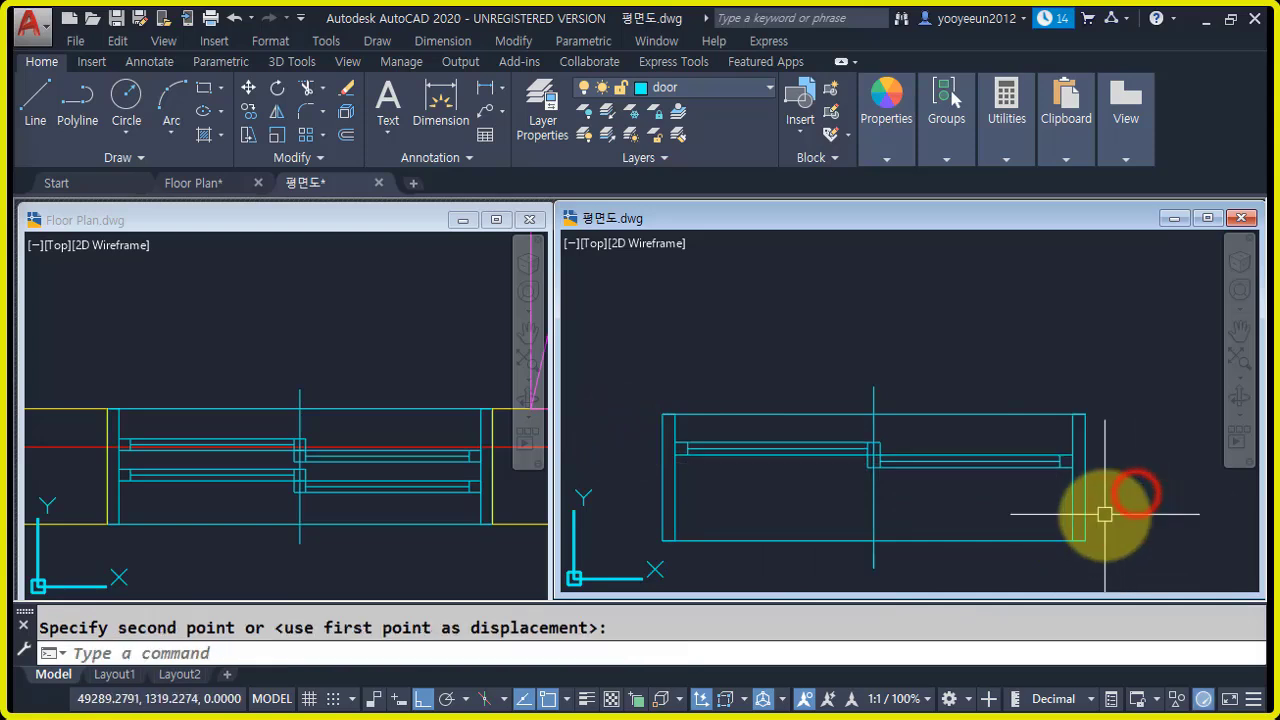
- Copy the pair of sashes about 95 straight down to form the second sash row inside the frame
type("co")
key("Return")
left_click(634, 434)
left_click(1156, 499)
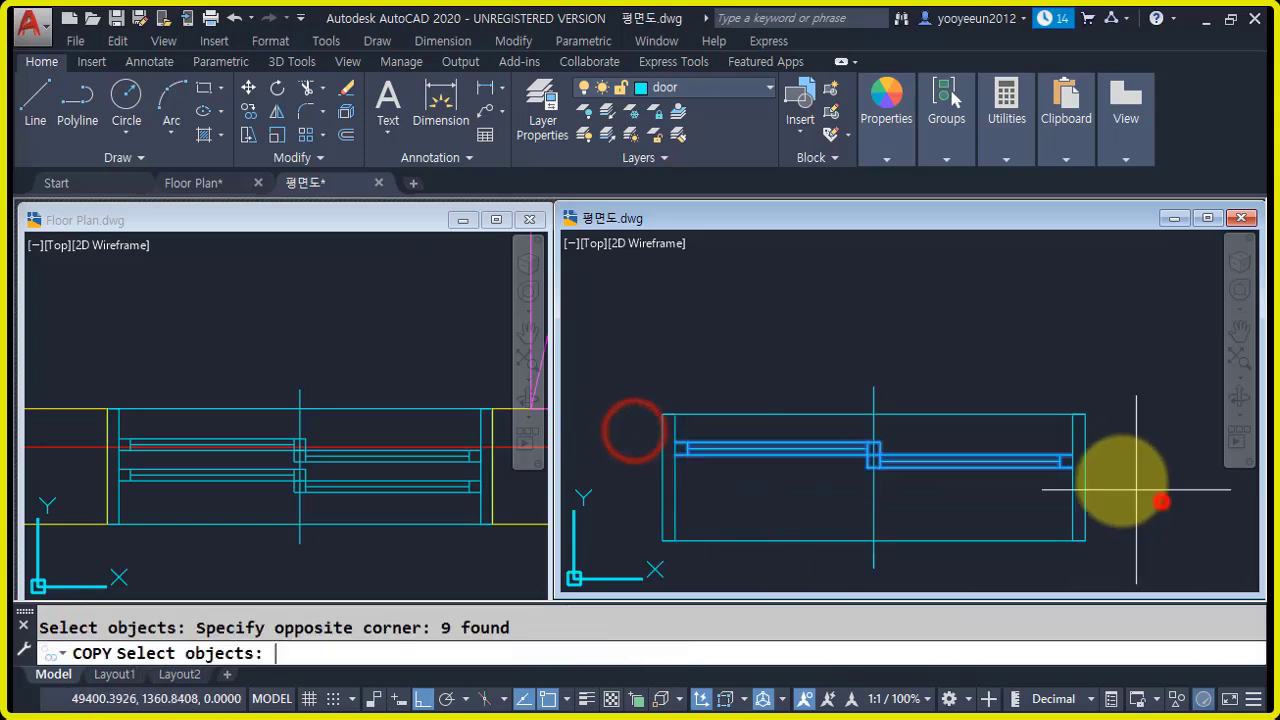
key("Return")
left_click(1152, 502)
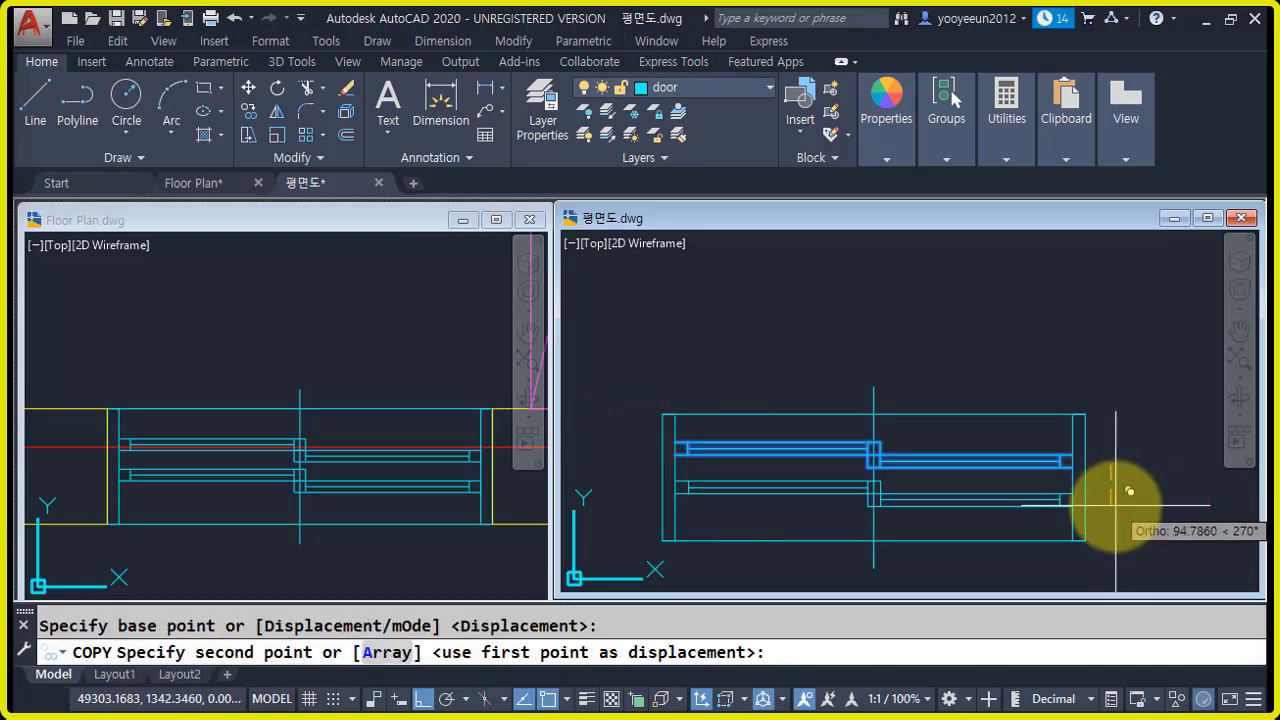
left_click(1116, 505)
key("Return")
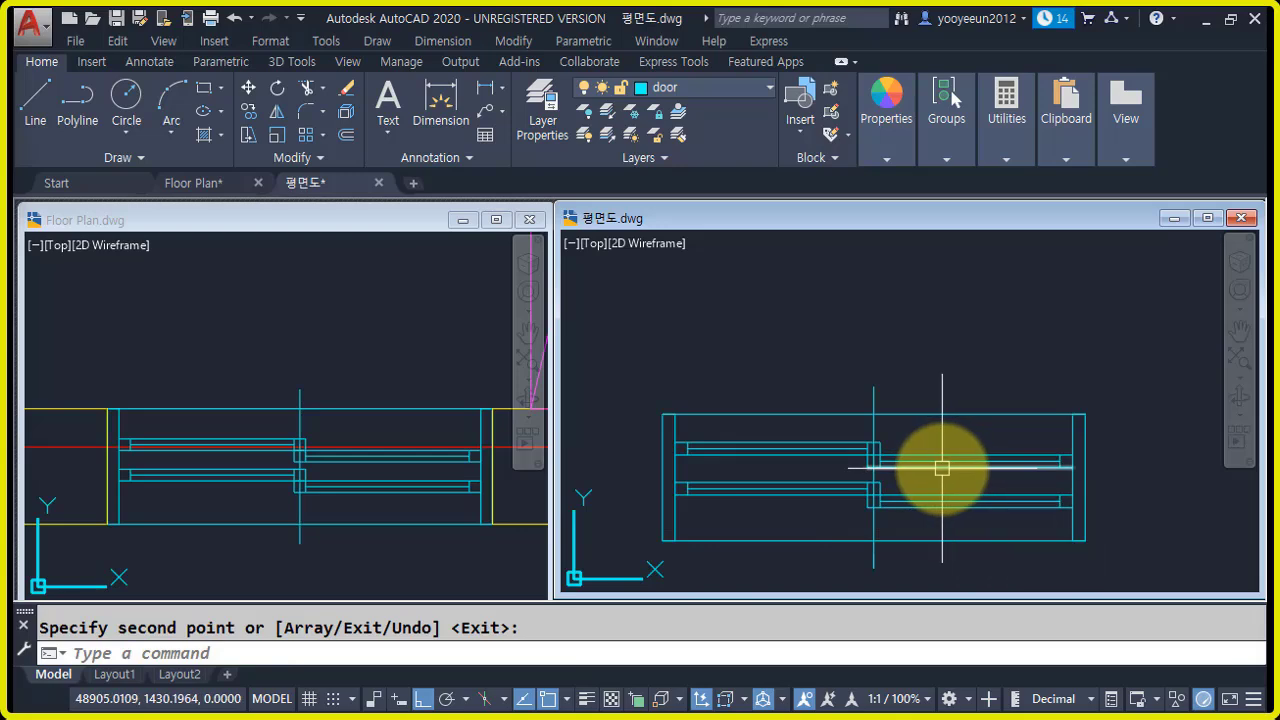
- Examine the reference plan in Floor Plan.dwg to locate the small window in the entrance room's front wall
left_click(300, 335)
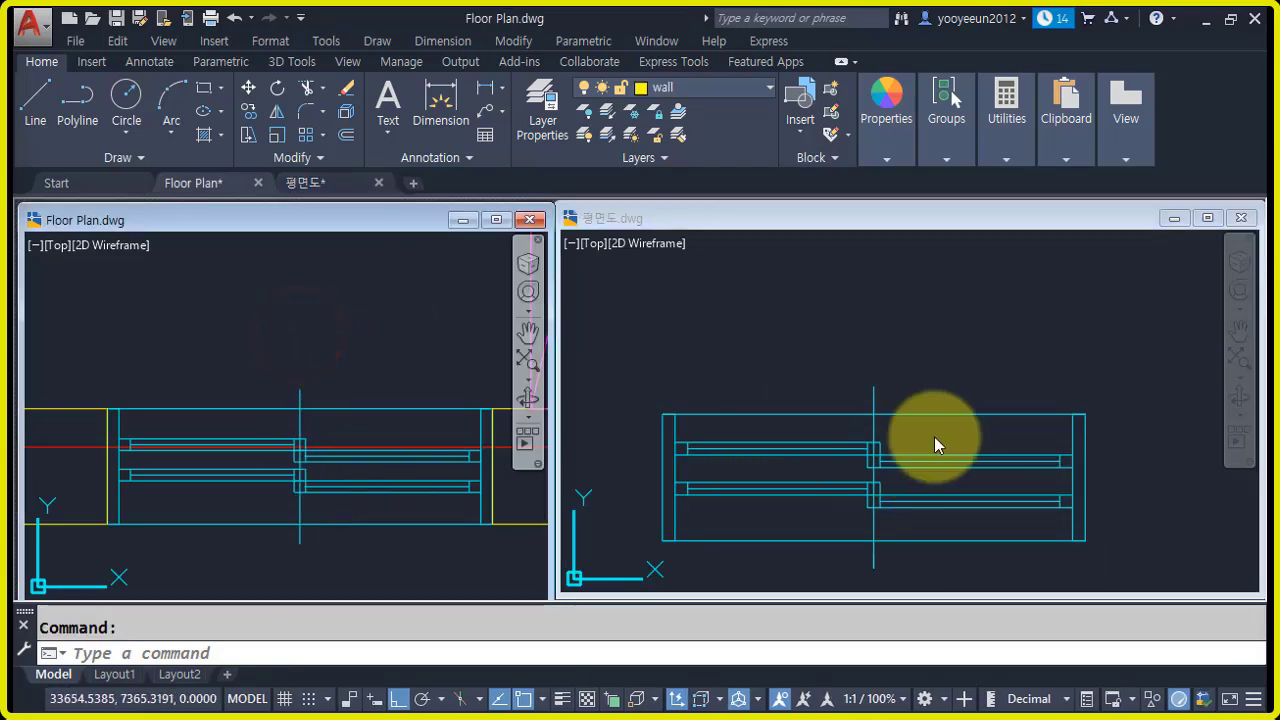
left_click(266, 357)
scroll(397, 380, "down", 5)
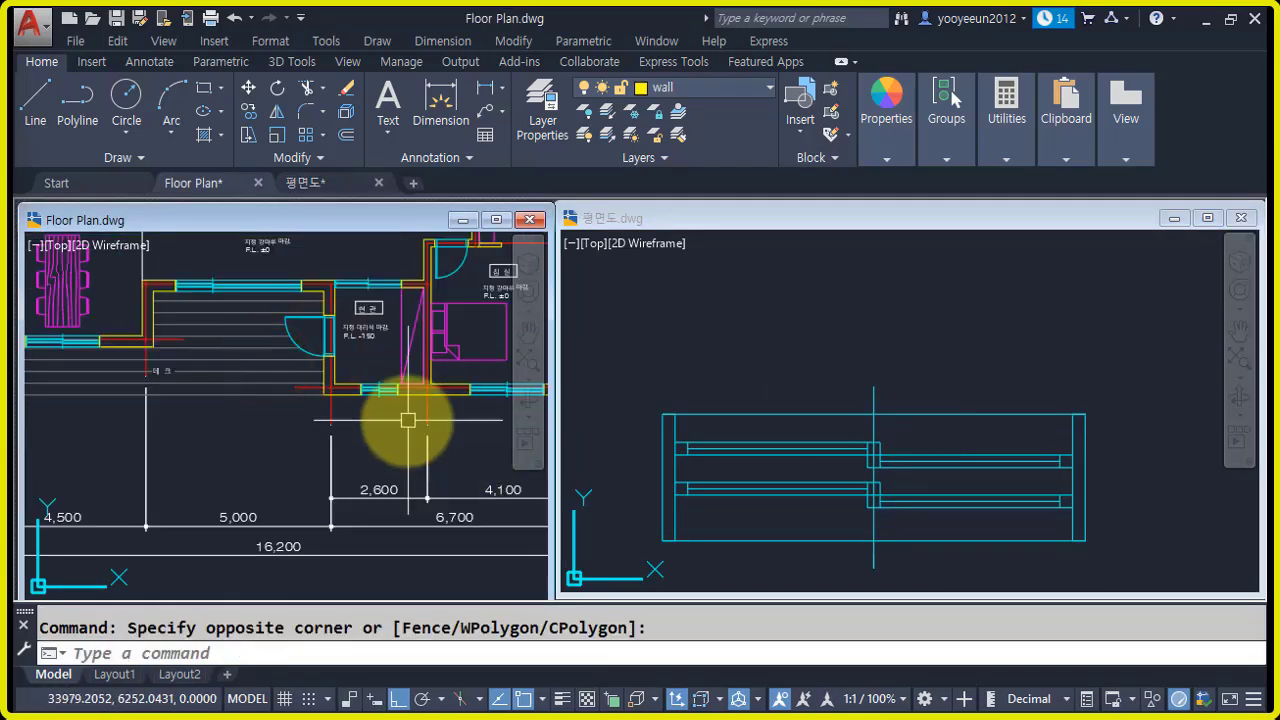
middle_click_drag(409, 420, 372, 470)
scroll(410, 440, "down", 4)
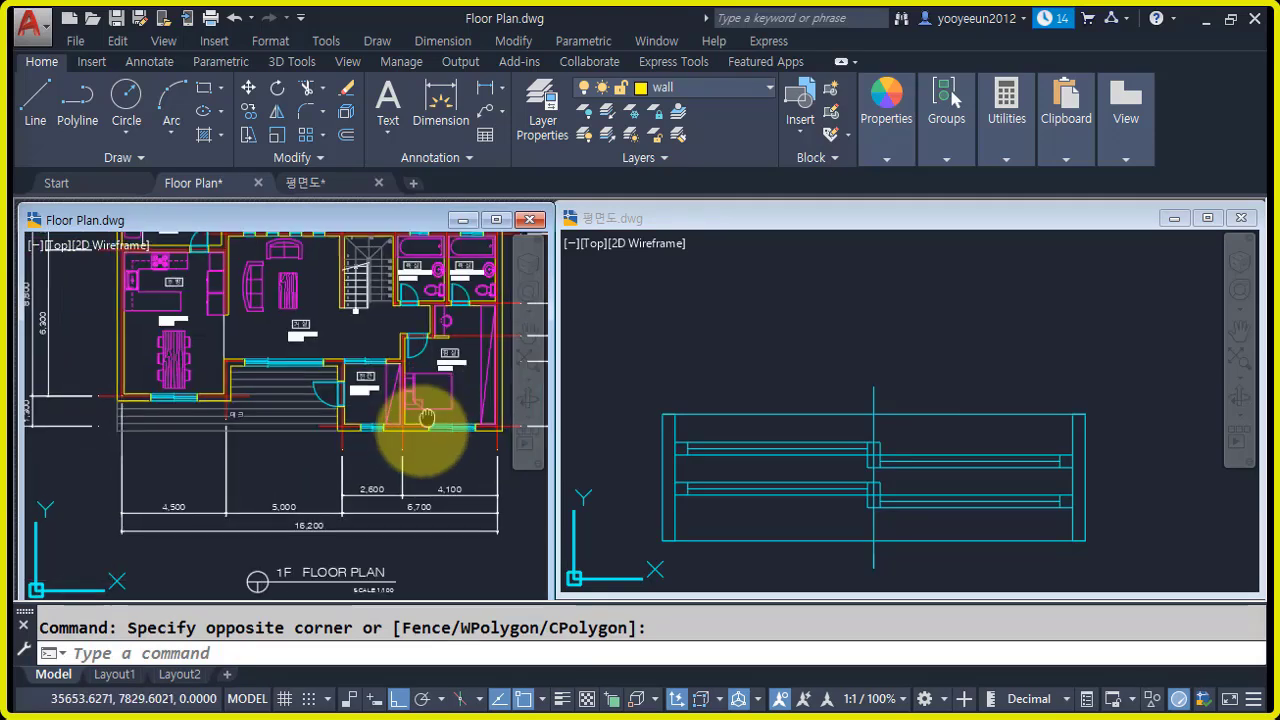
scroll(420, 428, "up", 2)
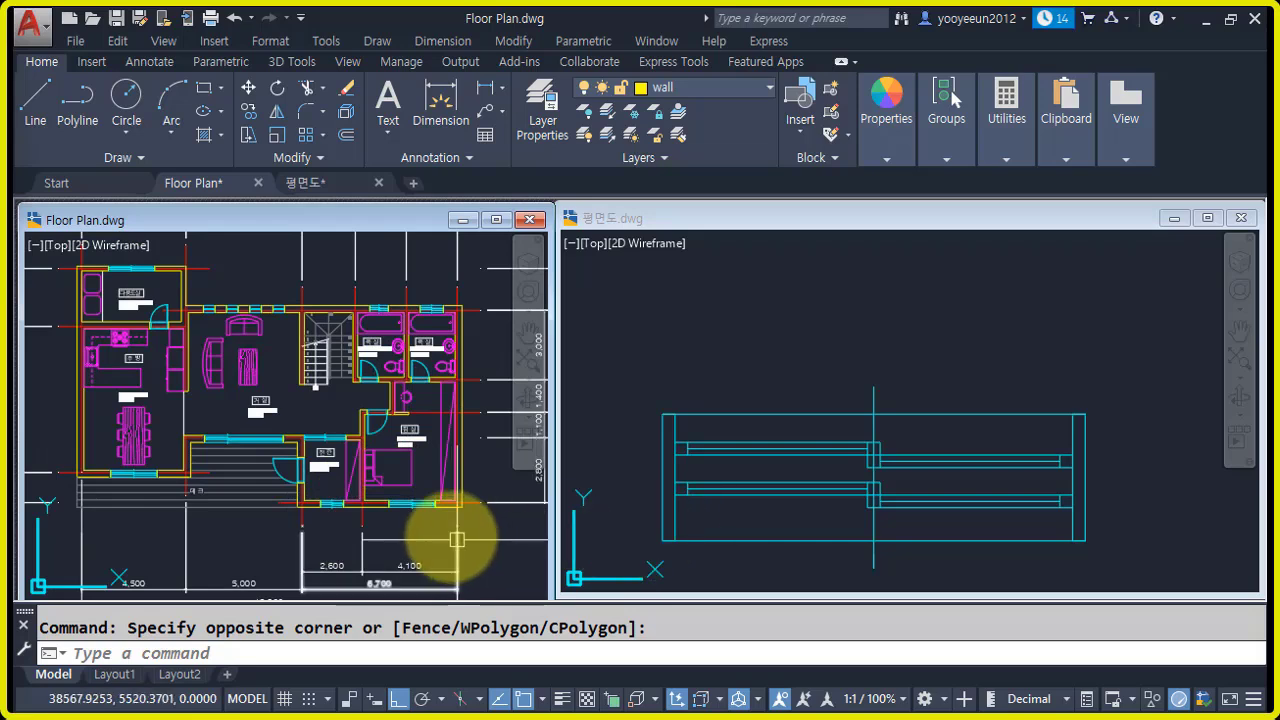
scroll(335, 540, "up", 5)
scroll(335, 515, "up", 3)
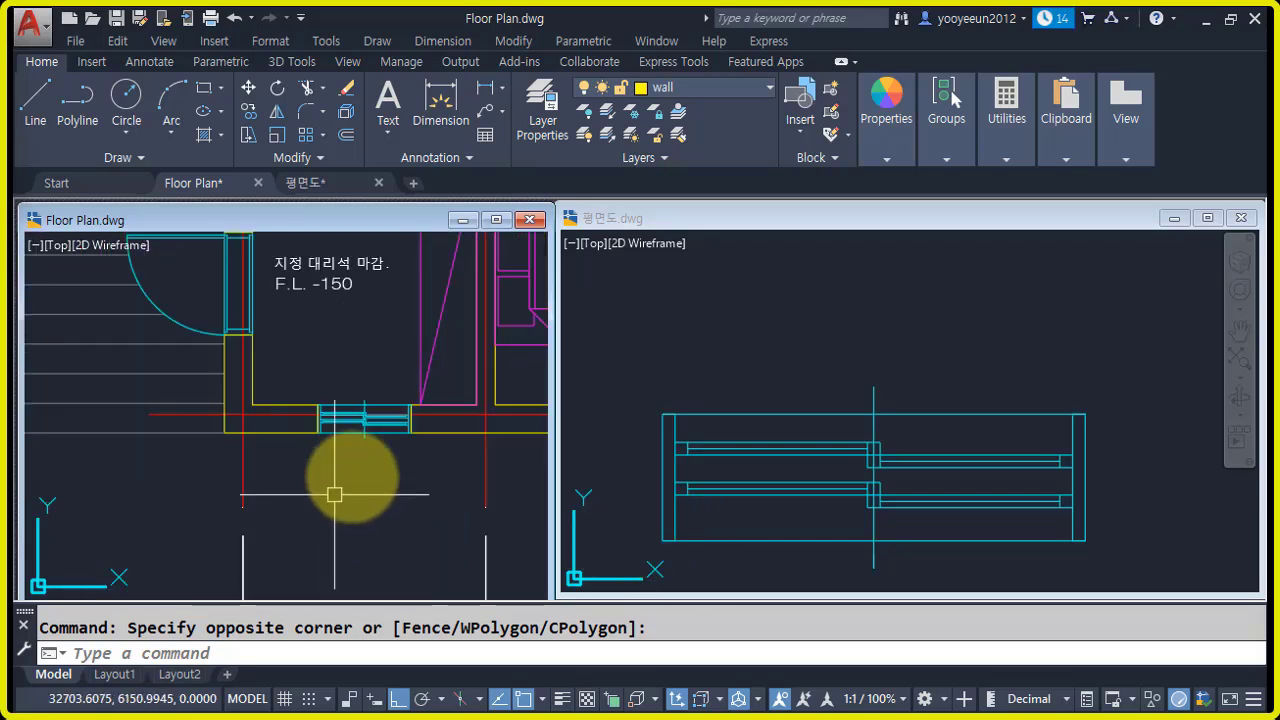
scroll(330, 500, "down", 1)
- Erase the upper of the two windows beside the plan in 평면도.dwg
left_click(826, 346)
scroll(835, 355, "down", 3)
scroll(1009, 449, "down", 2)
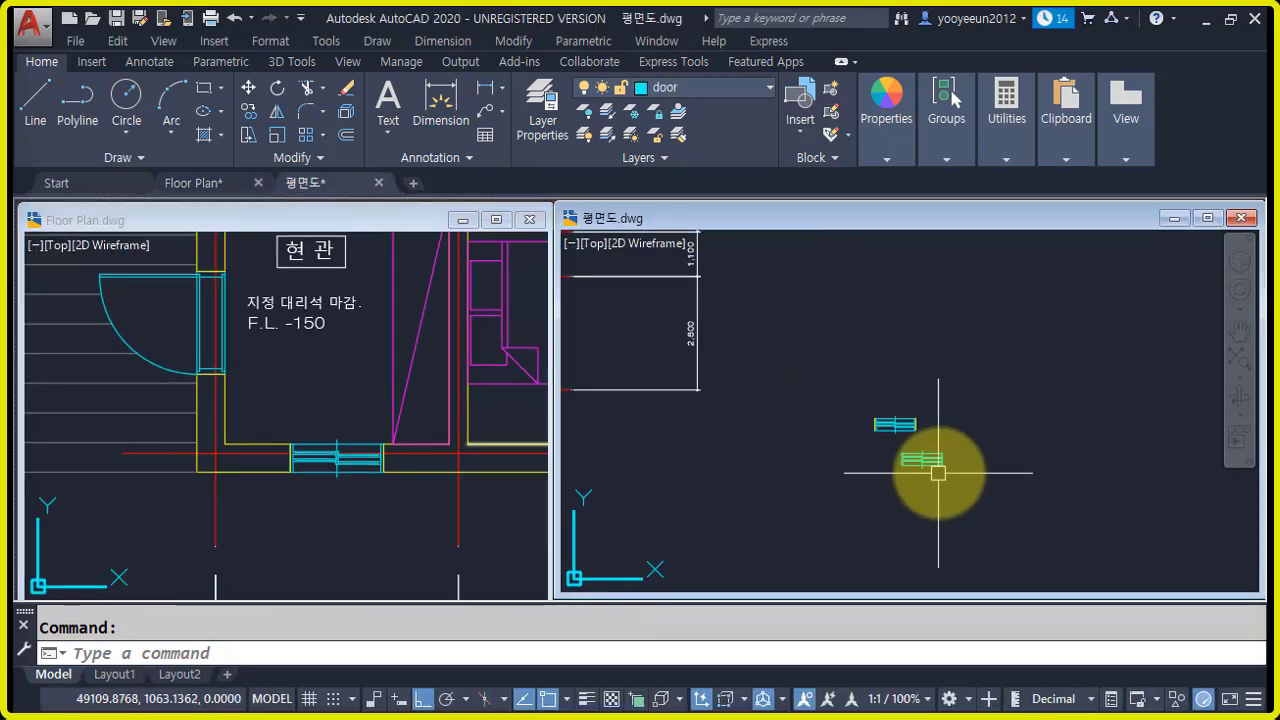
scroll(934, 466, "up", 1)
left_click(766, 329)
left_click(951, 434)
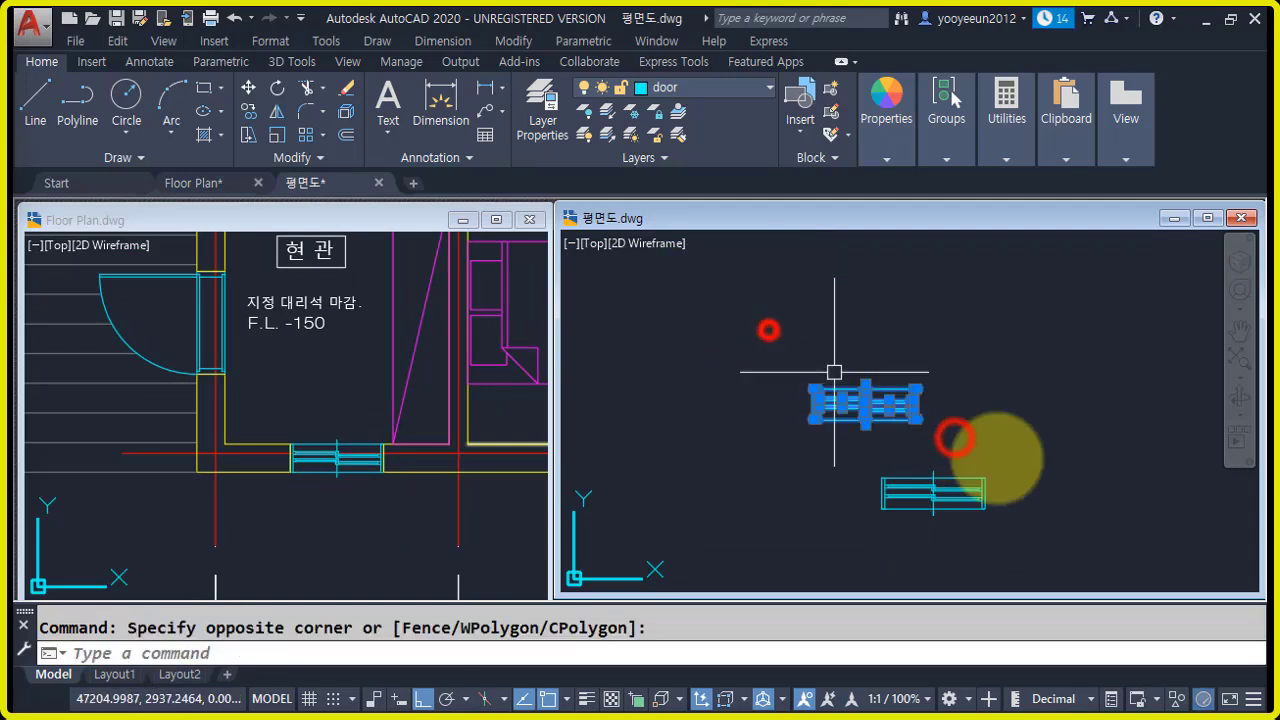
type("e")
key("Return")
- Move the remaining sliding window closer to the floor plan, just past the vertical dimensions
scroll(1050, 522, "up", 5)
middle_click_drag(1177, 547, 1120, 530)
type("m")
key("Return")
left_click(1166, 541)
left_click(1053, 489)
key("Return")
left_click(1105, 459)
left_click(921, 480)
scroll(960, 535, "down", 2)
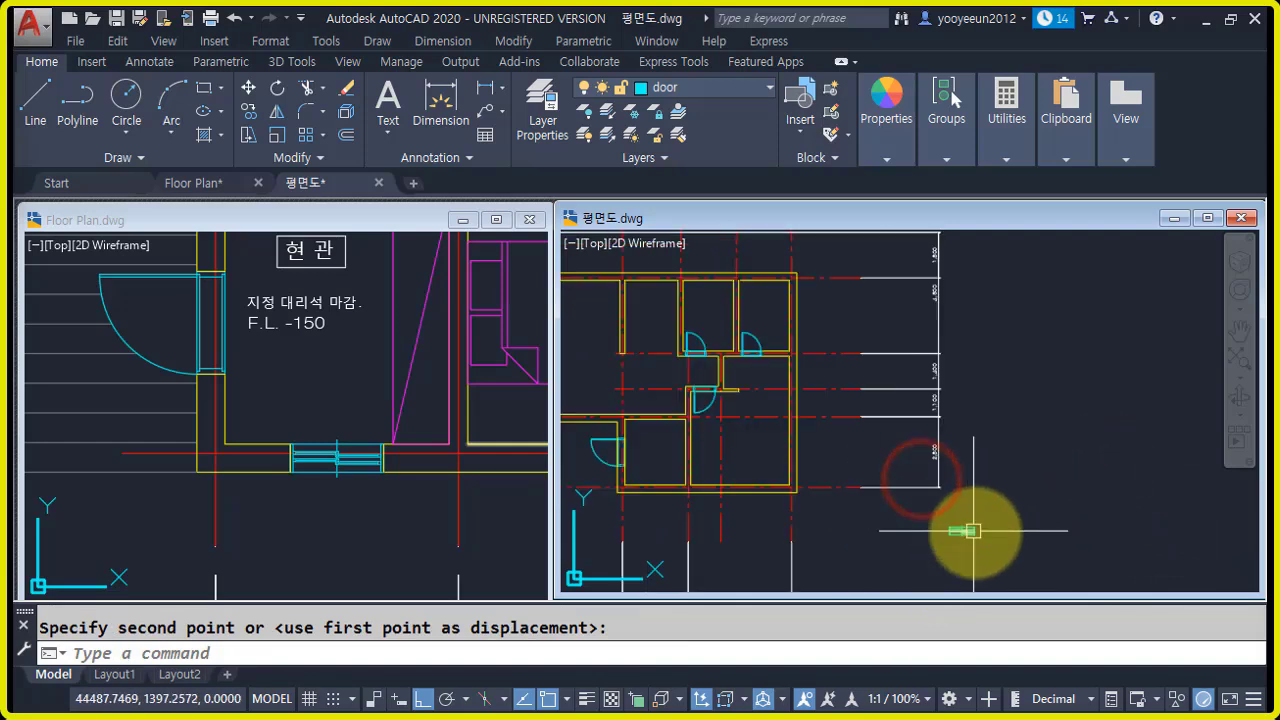
- Copy the window by its top-edge midpoint to the midpoints of the inner front-wall lines of the entrance room and the bedroom
type("co")
key("Return")
left_click(1040, 541)
left_click(920, 480)
scroll(1028, 515, "up", 7)
key("Return")
middle_click_drag(873, 503, 902, 350)
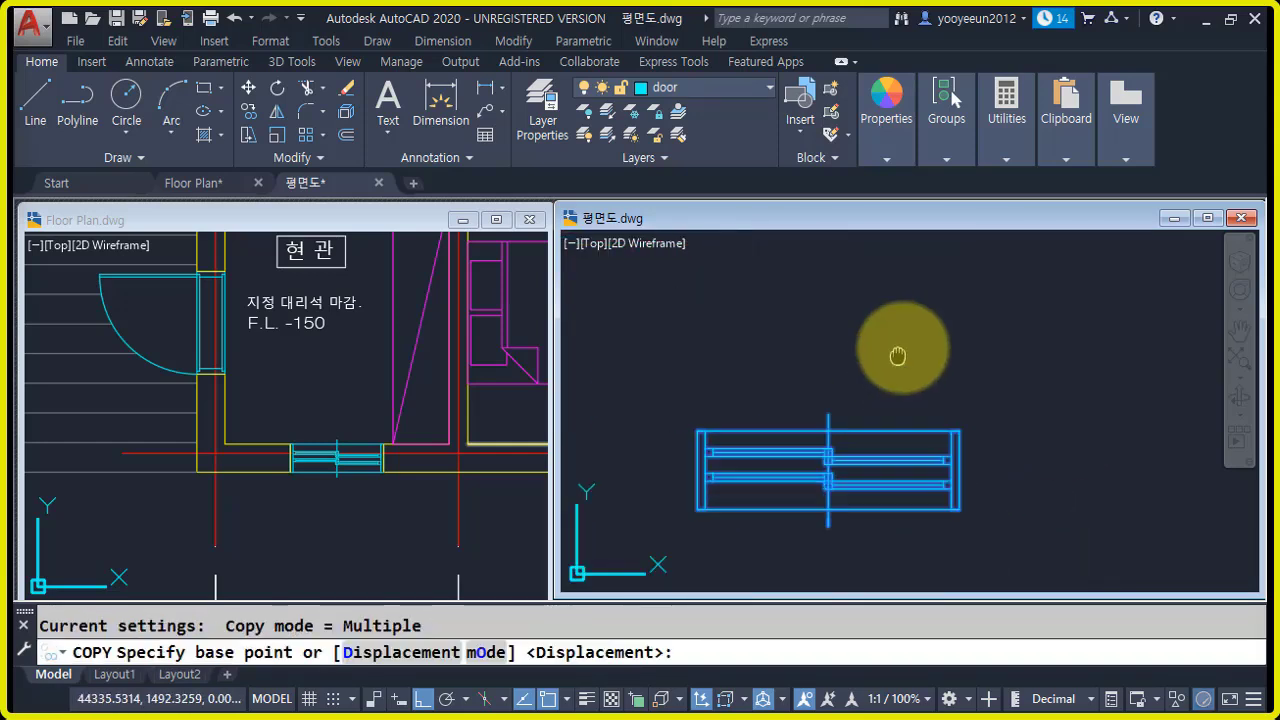
scroll(866, 410, "up", 5)
left_click(784, 442)
scroll(984, 459, "down", 9)
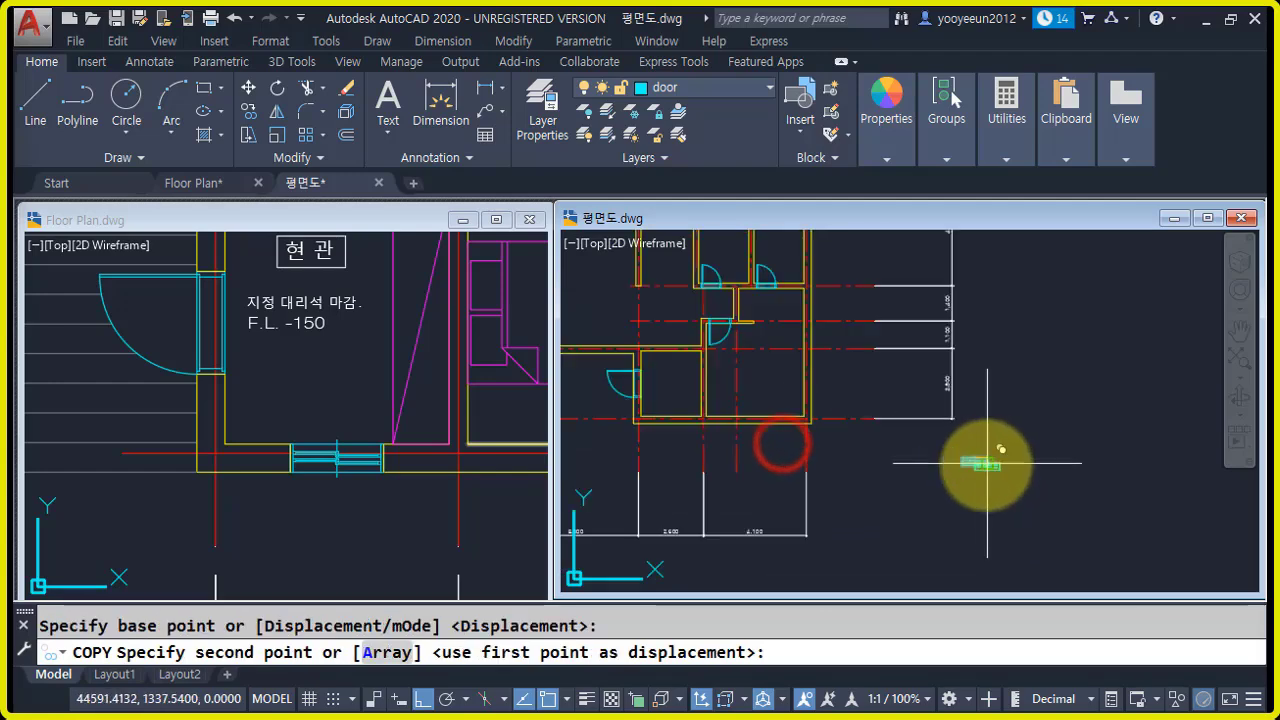
middle_click_drag(668, 426, 707, 478)
scroll(707, 478, "up", 4)
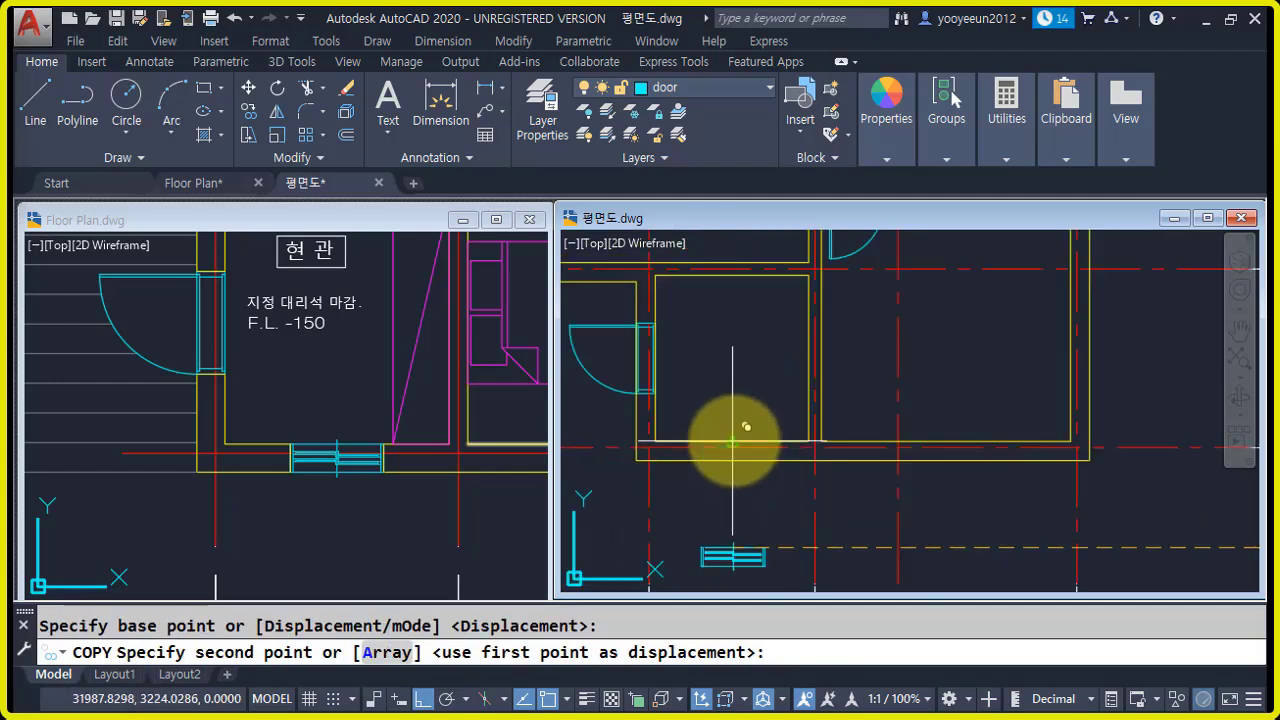
left_click(733, 441)
left_click(950, 440)
key("Return")
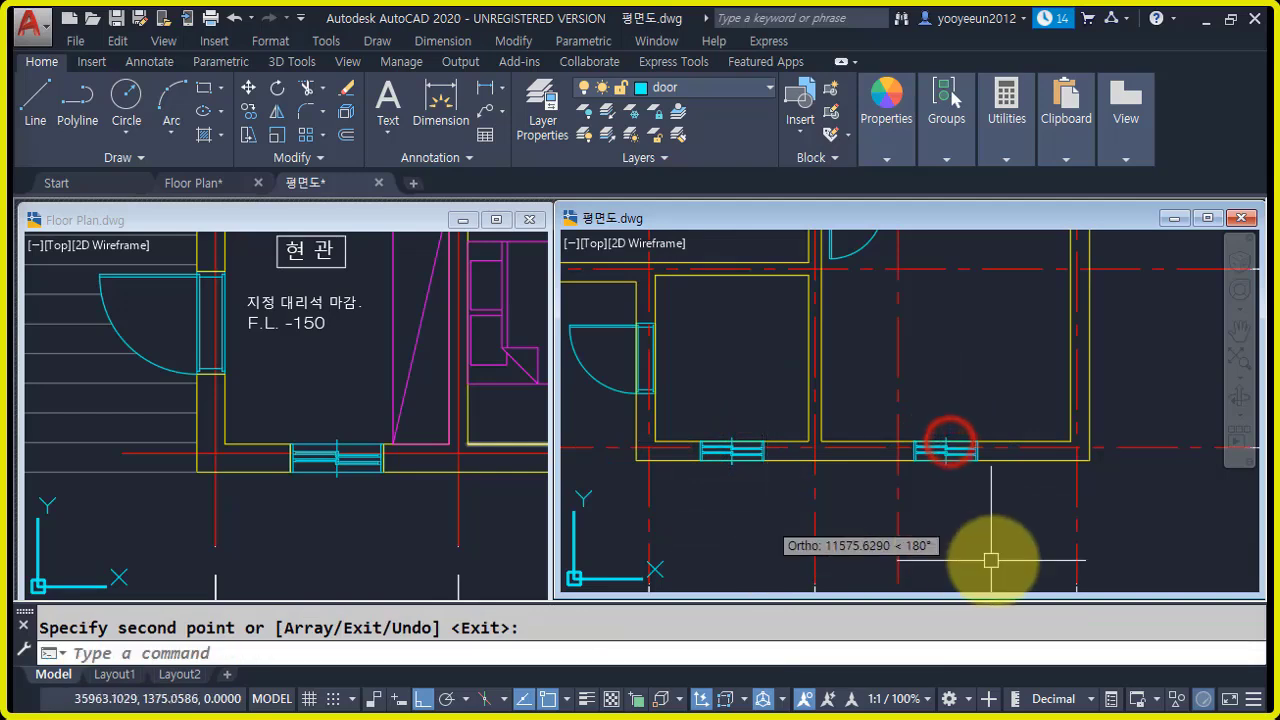
- Compare the front-wall windows of the entrance room and bedroom in Floor Plan.dwg with the copies placed in 평면도.dwg
left_click(368, 521)
scroll(366, 527, "down", 8)
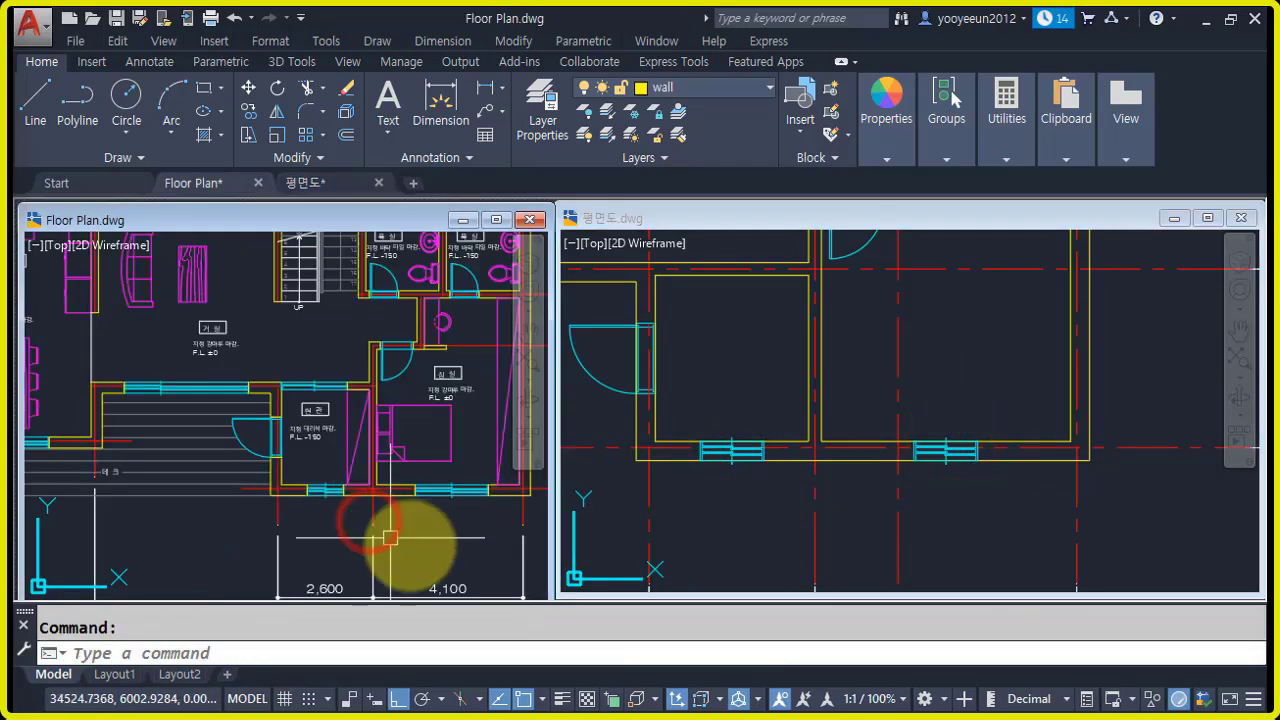
mouse_move(403, 532)
middle_mouse_down()
mouse_move(414, 527)
mouse_move(390, 530)
middle_mouse_up()
scroll(414, 527, "up", 5)
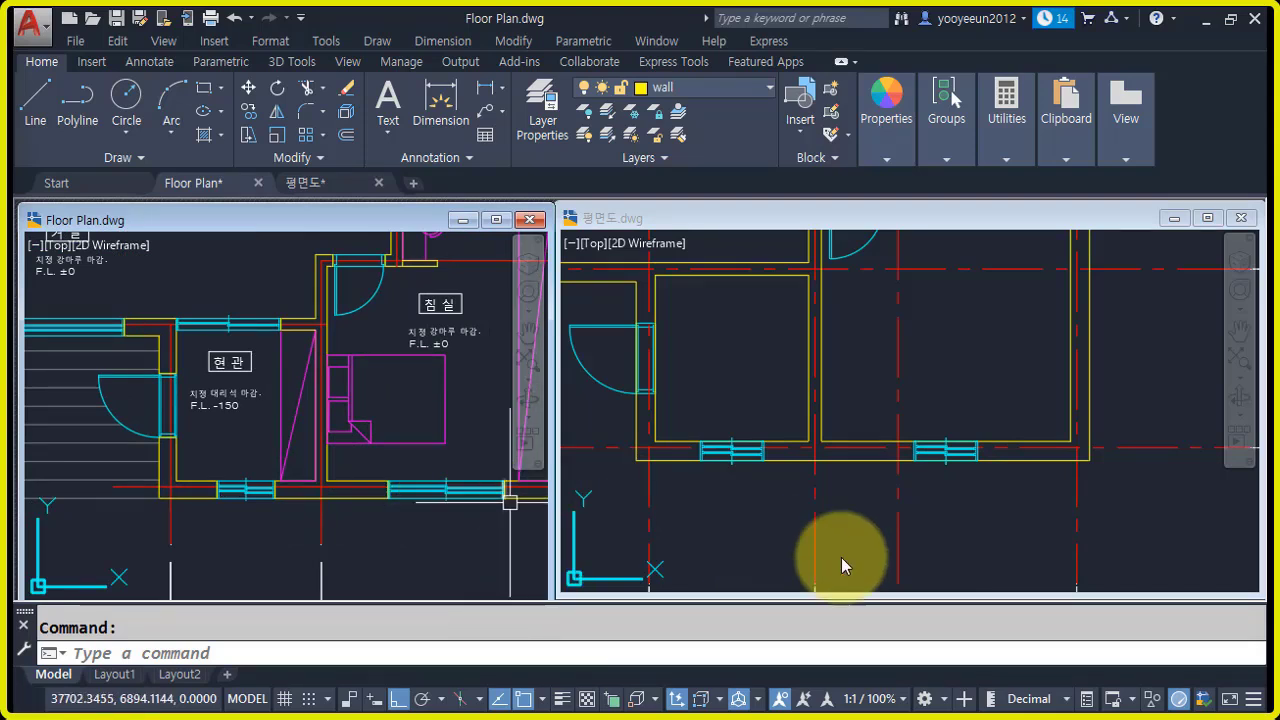
left_click(706, 460)
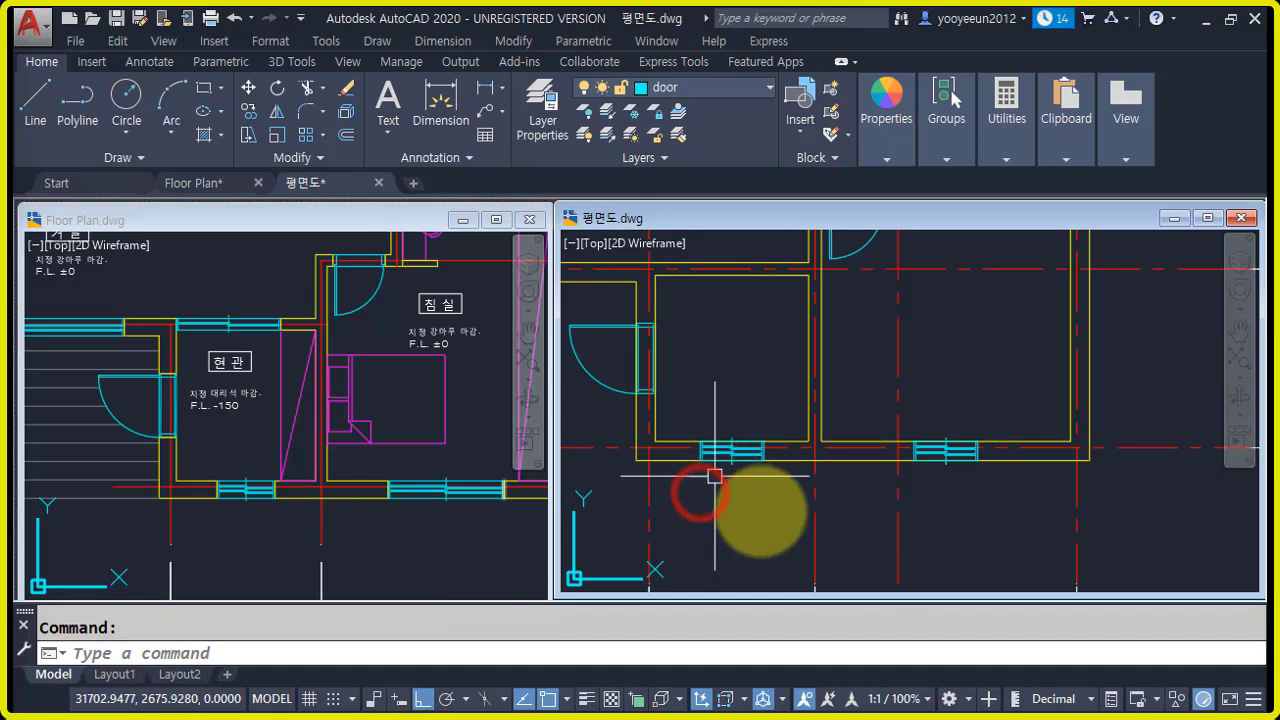
scroll(733, 489, "up", 2)
scroll(900, 525, "down", 3)
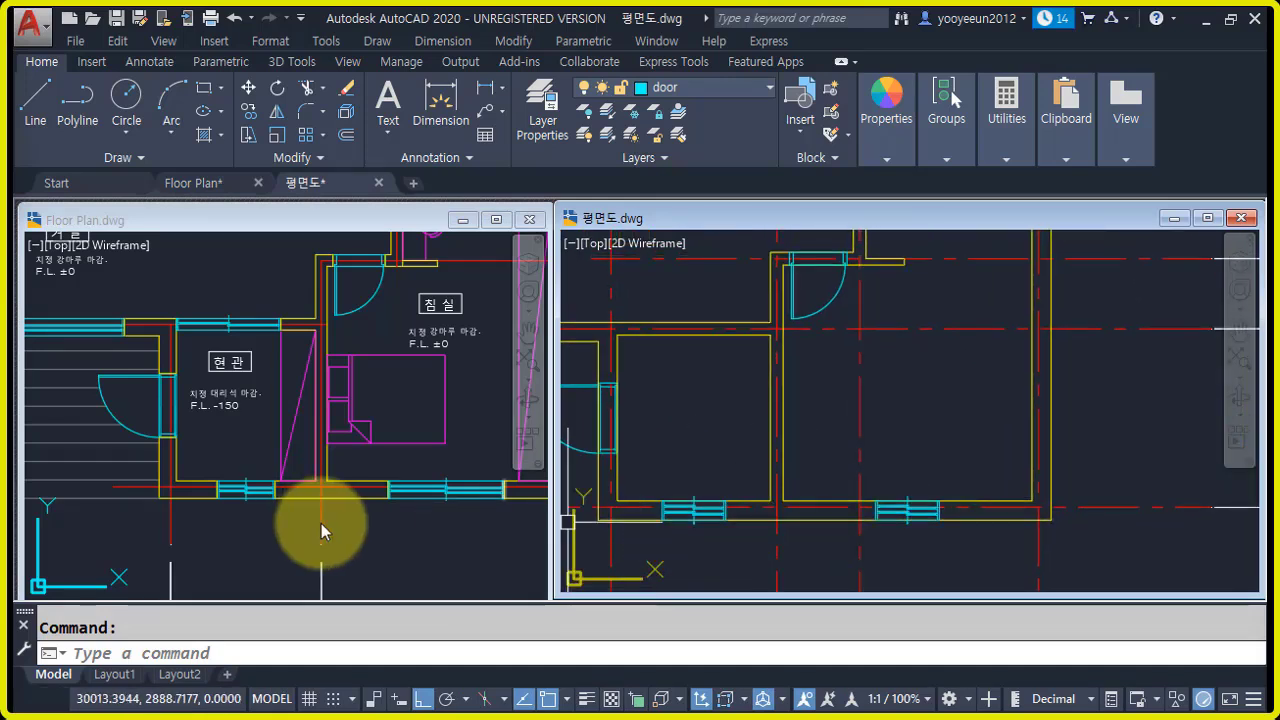
- Measure the width of the bedroom's front-wall window in Floor Plan.dwg with a linear dimension, without placing it
left_click(429, 529)
left_click(410, 522)
left_click(348, 514)
scroll(365, 505, "up", 4)
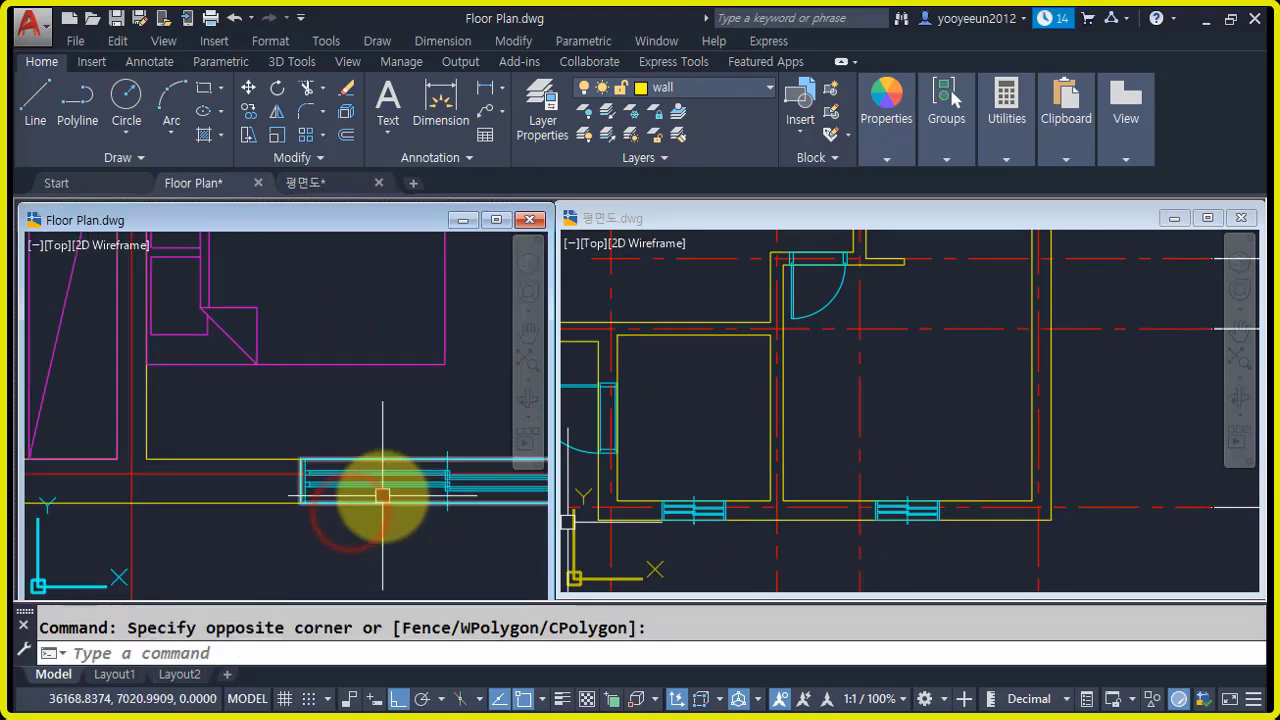
middle_click_drag(377, 496, 343, 509)
type("dimlin")
key("Return")
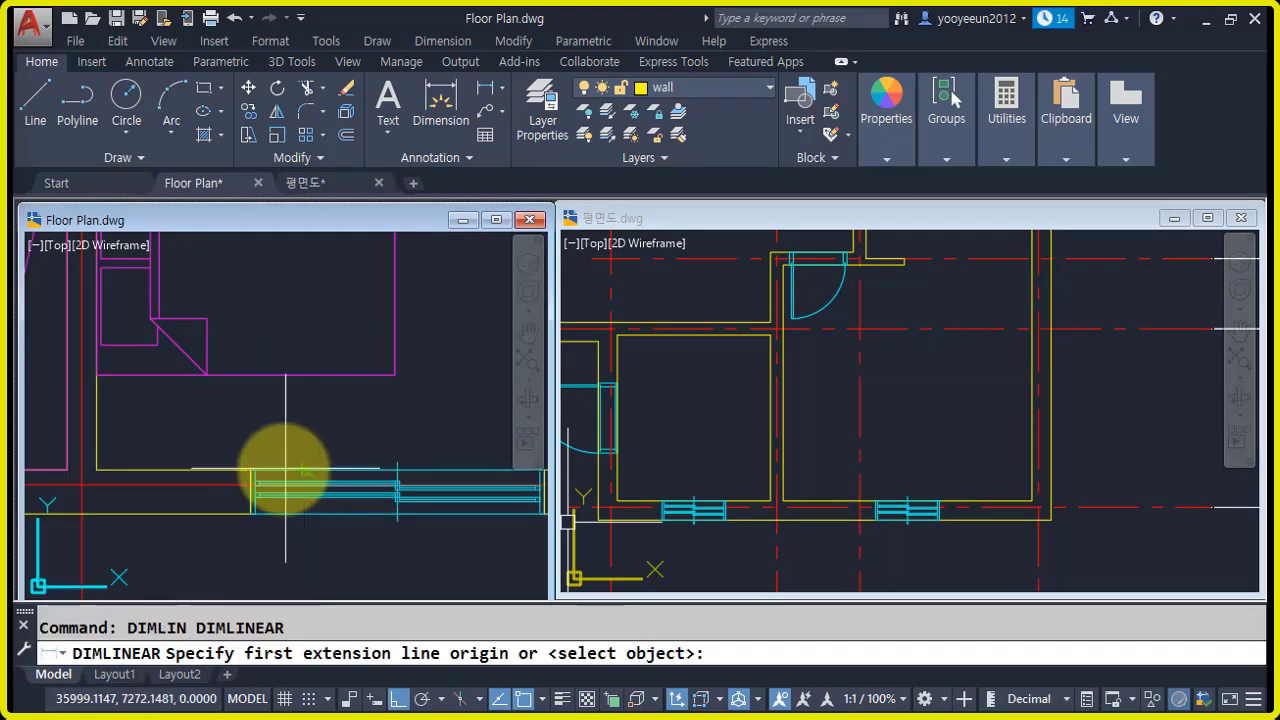
scroll(255, 466, "up", 2)
left_click(241, 474)
middle_click_drag(348, 480, 52, 481)
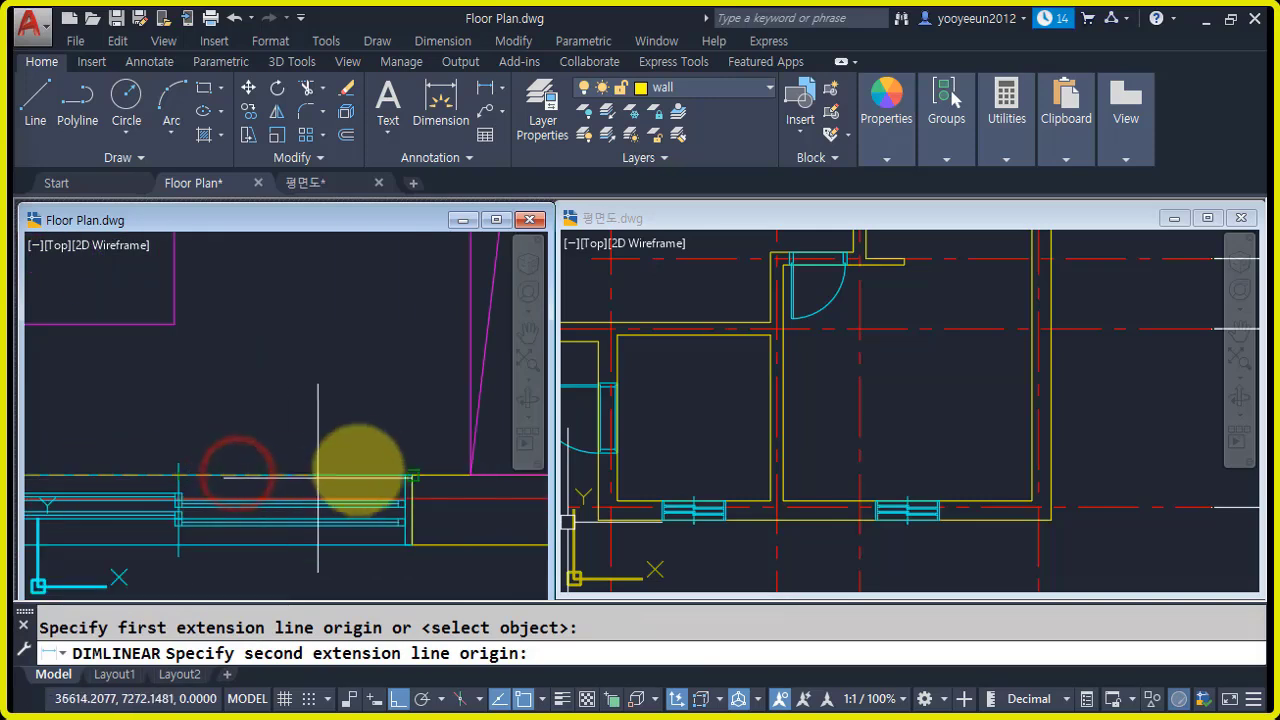
left_click(414, 474)
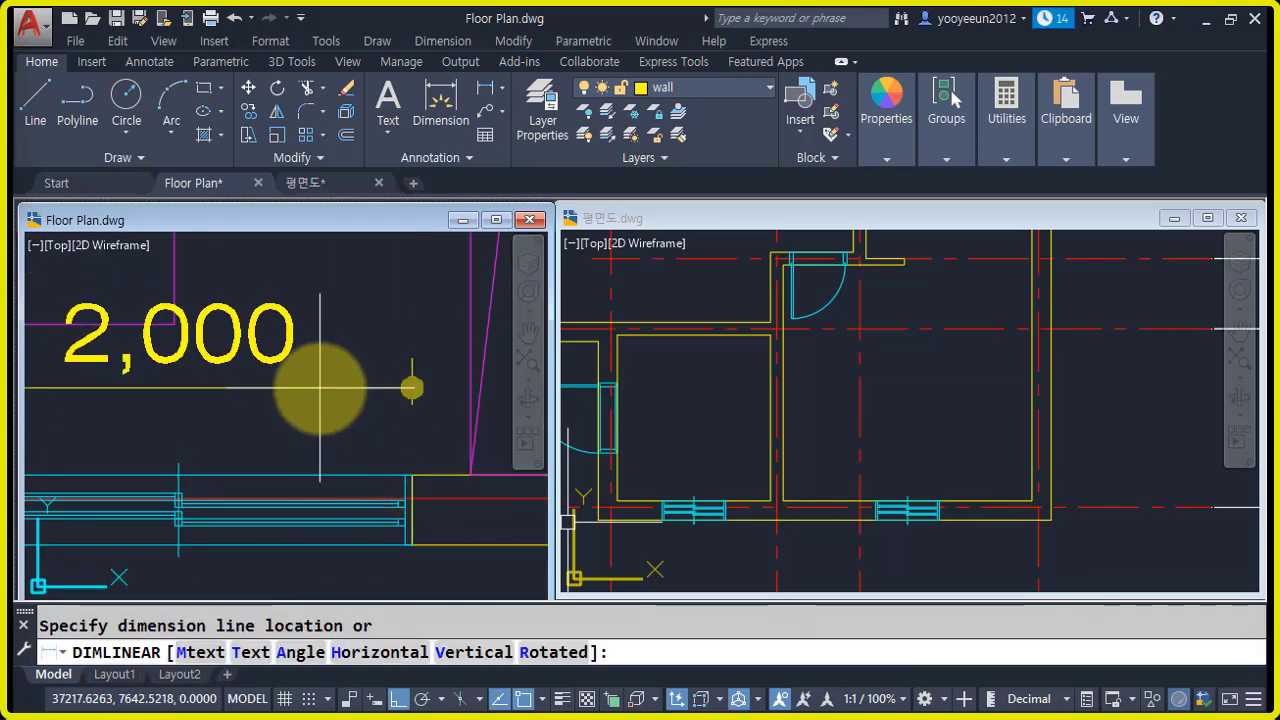
key("Escape")
- In 평면도.dwg, stretch the left end of the bedroom's front-wall window outward by 500
left_click(922, 553)
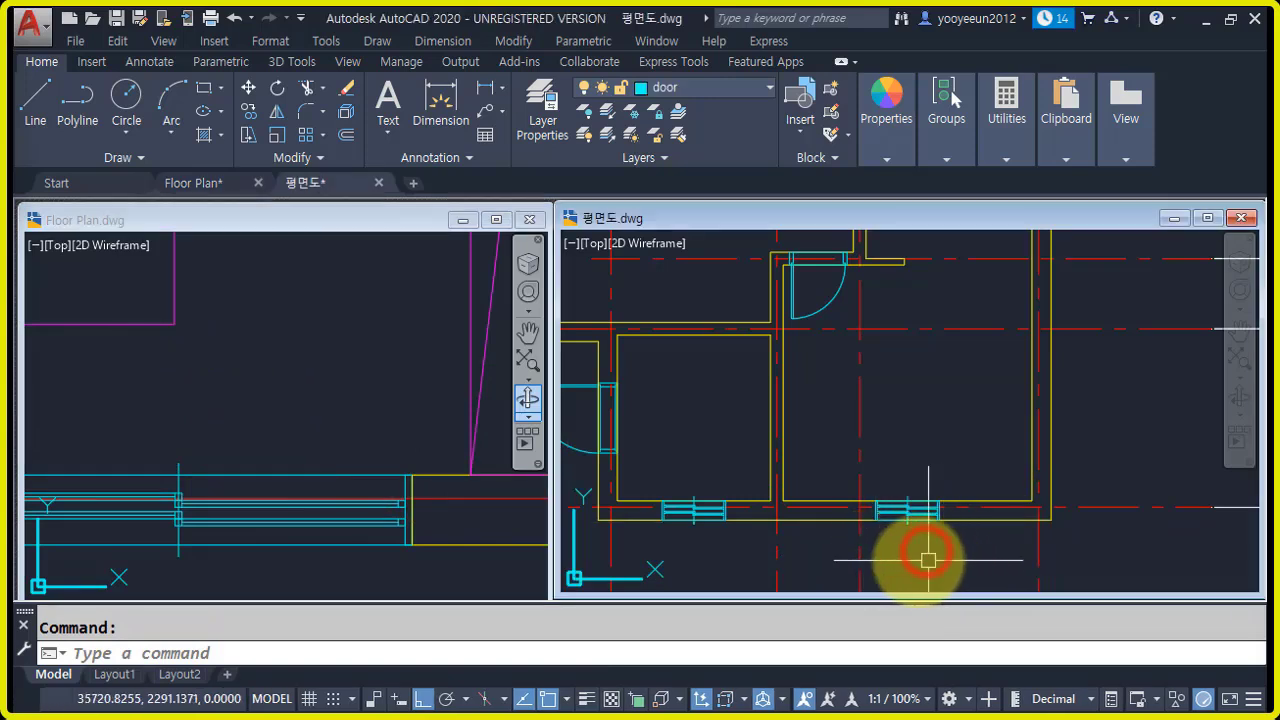
scroll(922, 560, "up", 4)
type("s")
key("Return")
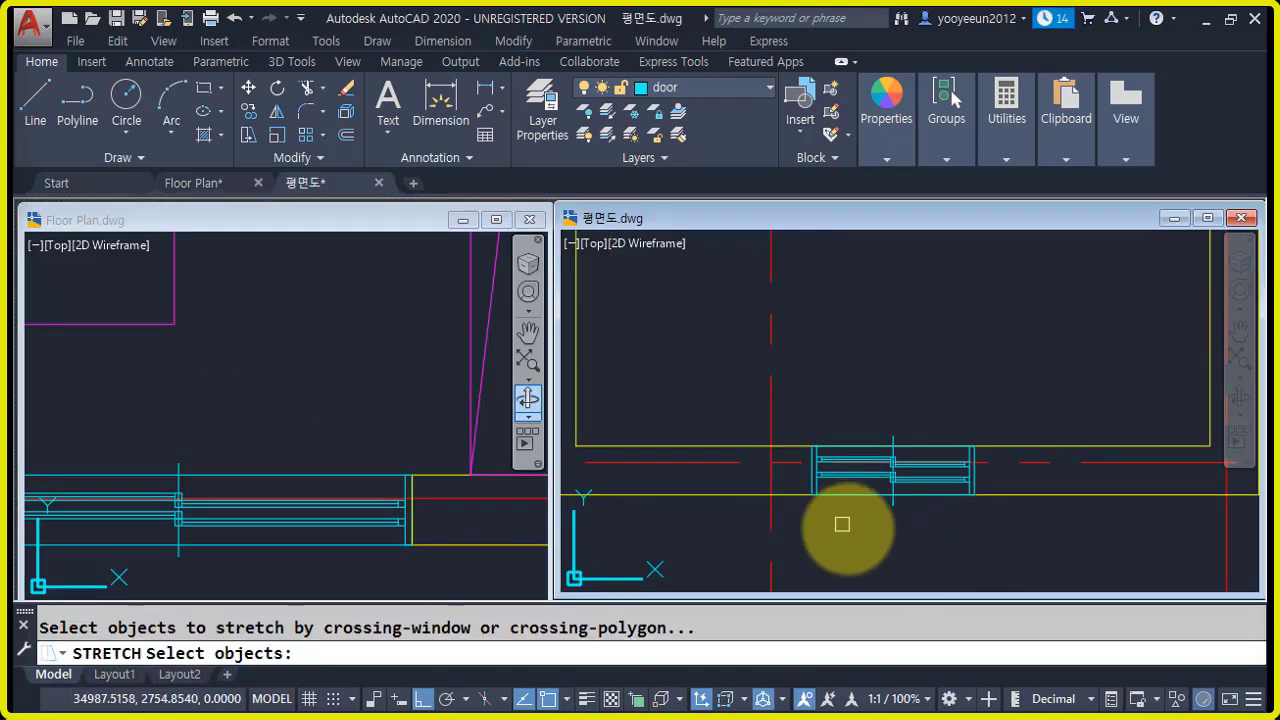
left_click(855, 528)
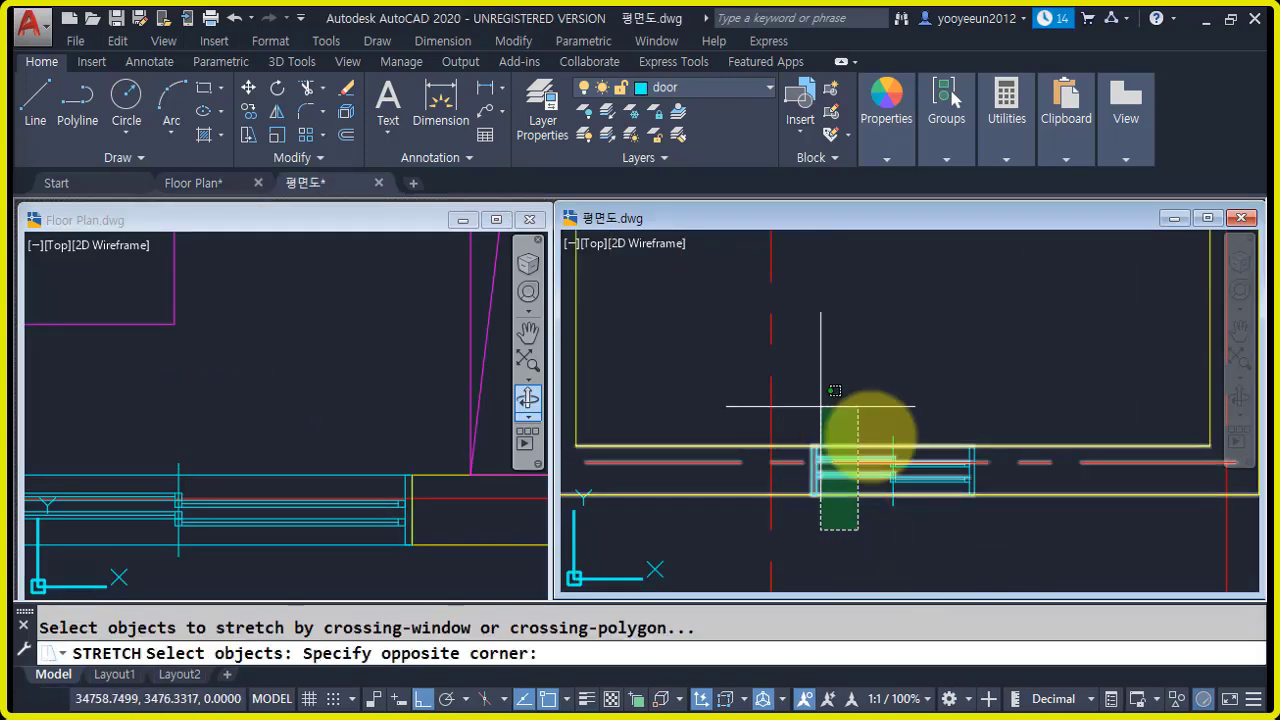
left_click(787, 413)
key("Return")
left_click(910, 343)
type("500")
key("Return")
- Stretch the right end of the bedroom's front-wall window outward by 500
key("Return")
left_click(1007, 541)
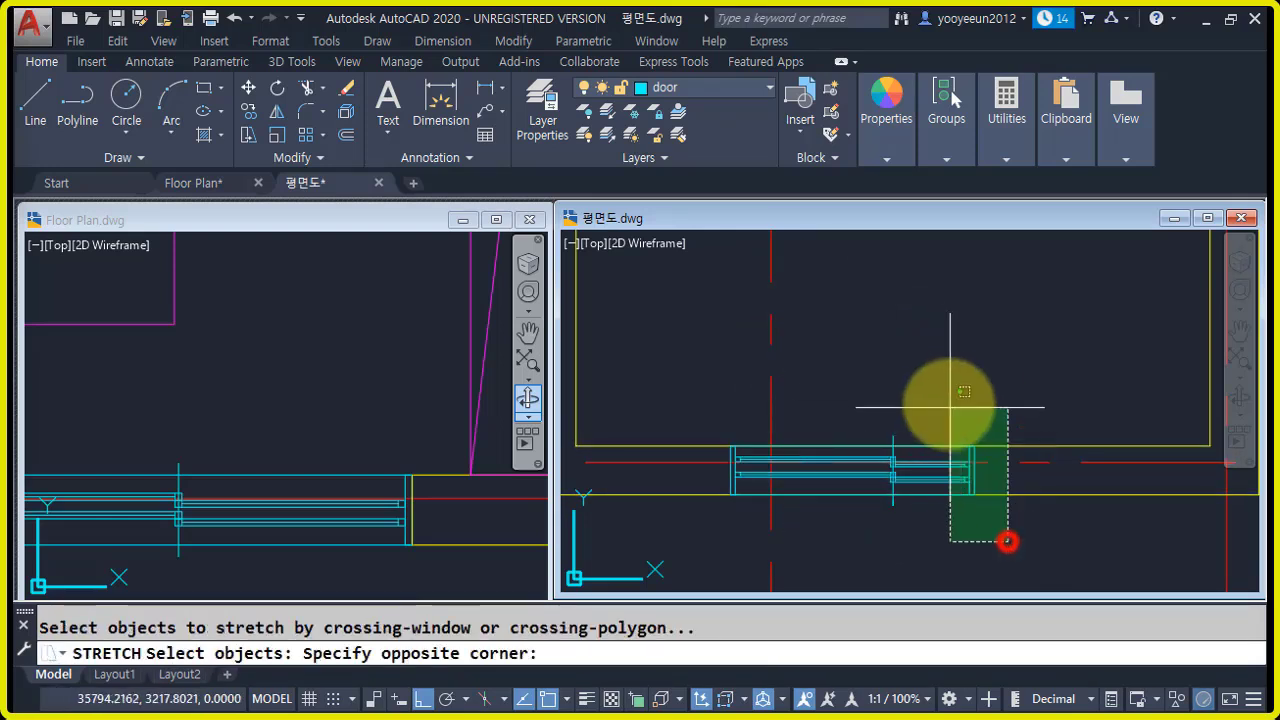
left_click(945, 393)
key("Return")
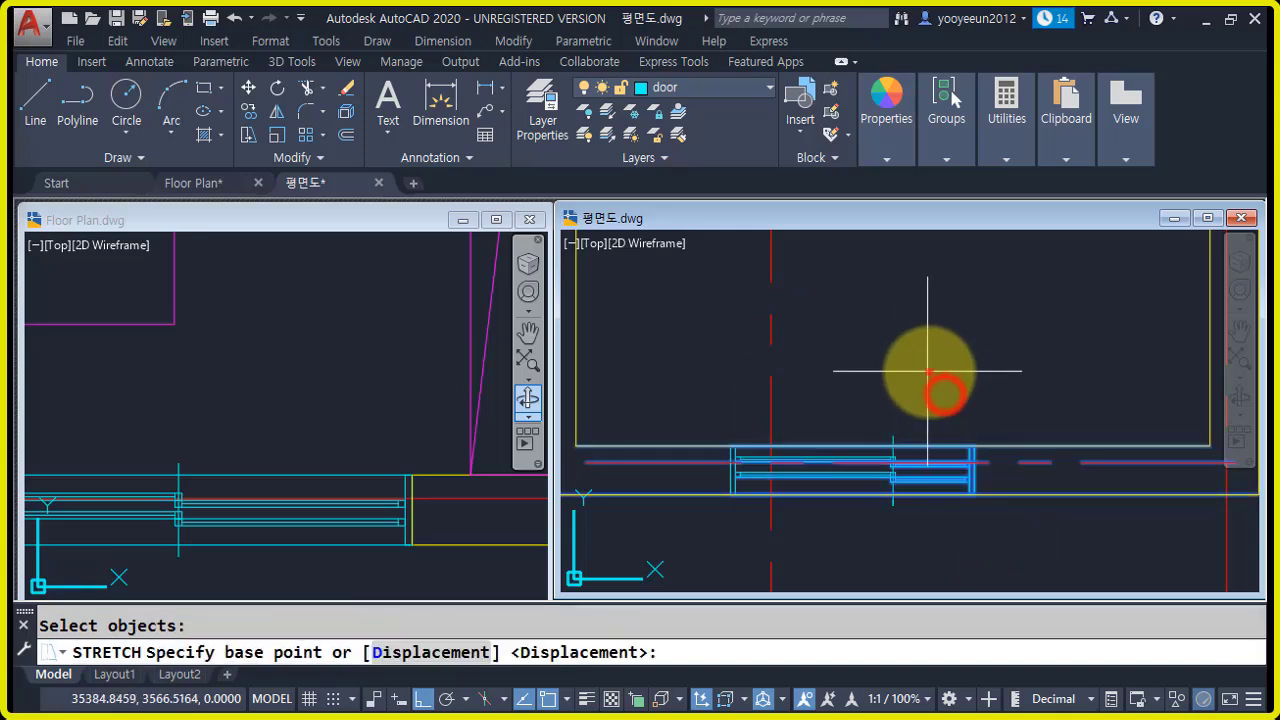
left_click(929, 372)
type("500")
key("Return")
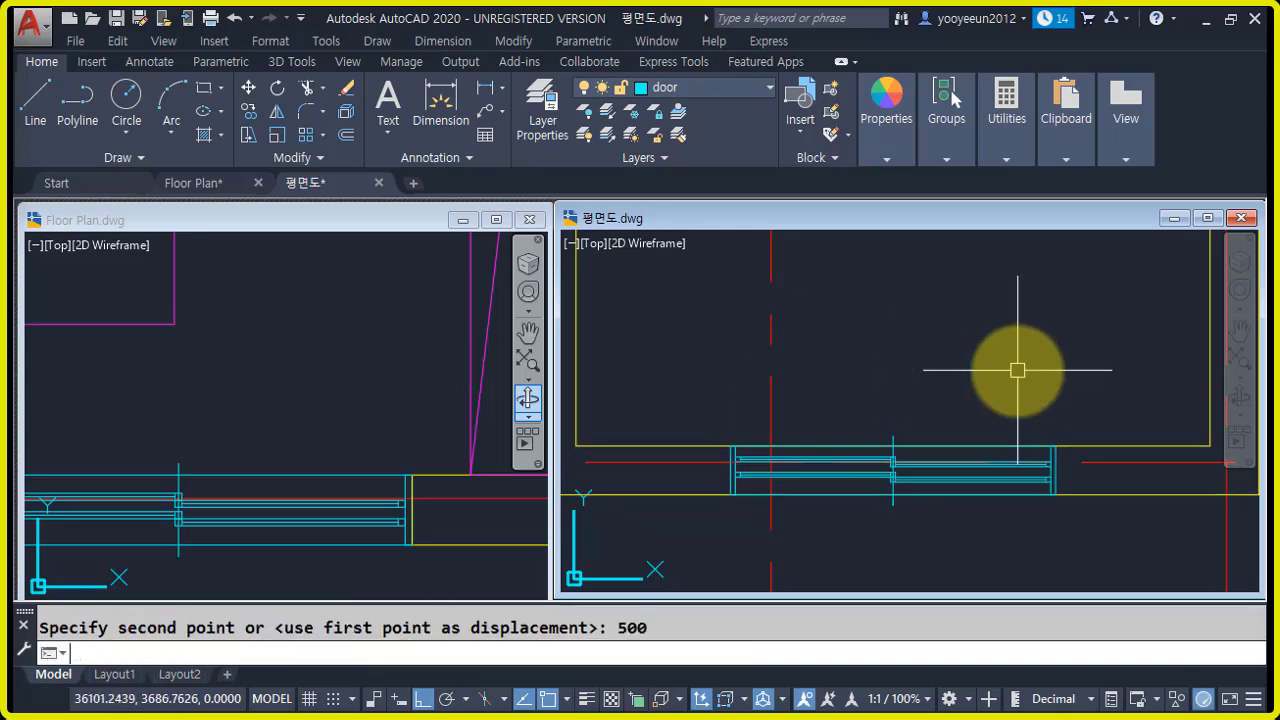
scroll(1014, 366, "down", 4)
middle_click_drag(1051, 486, 944, 531)
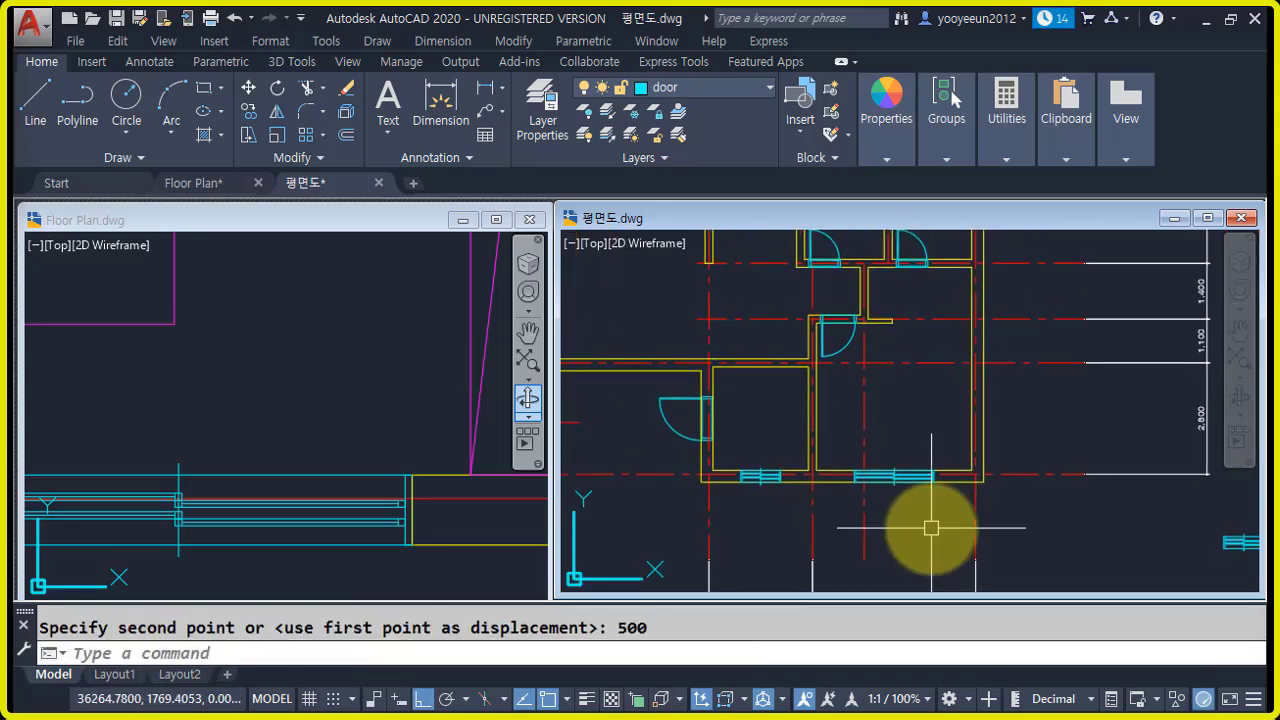
- Examine the windows and doors placed throughout 평면도.dwg, including where the wall ends meet the openings of the upper-left room
scroll(932, 526, "down", 5)
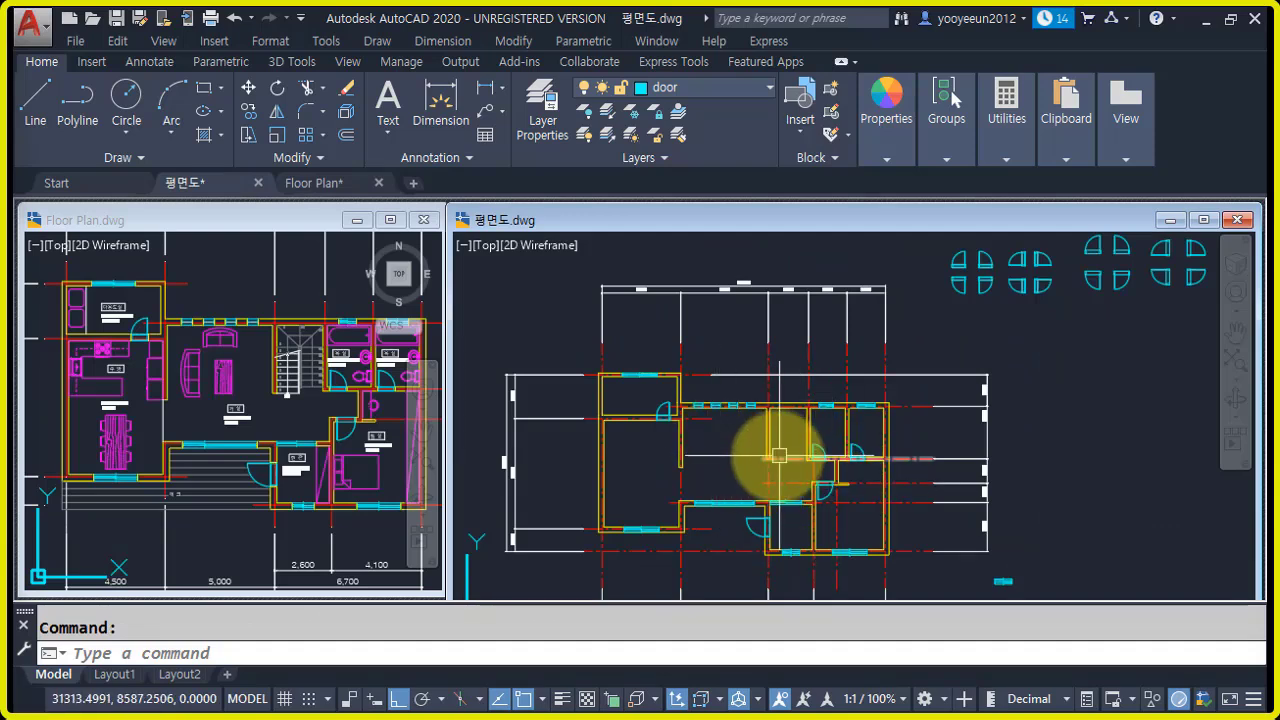
scroll(688, 397, "up", 3)
scroll(688, 397, "up", 4)
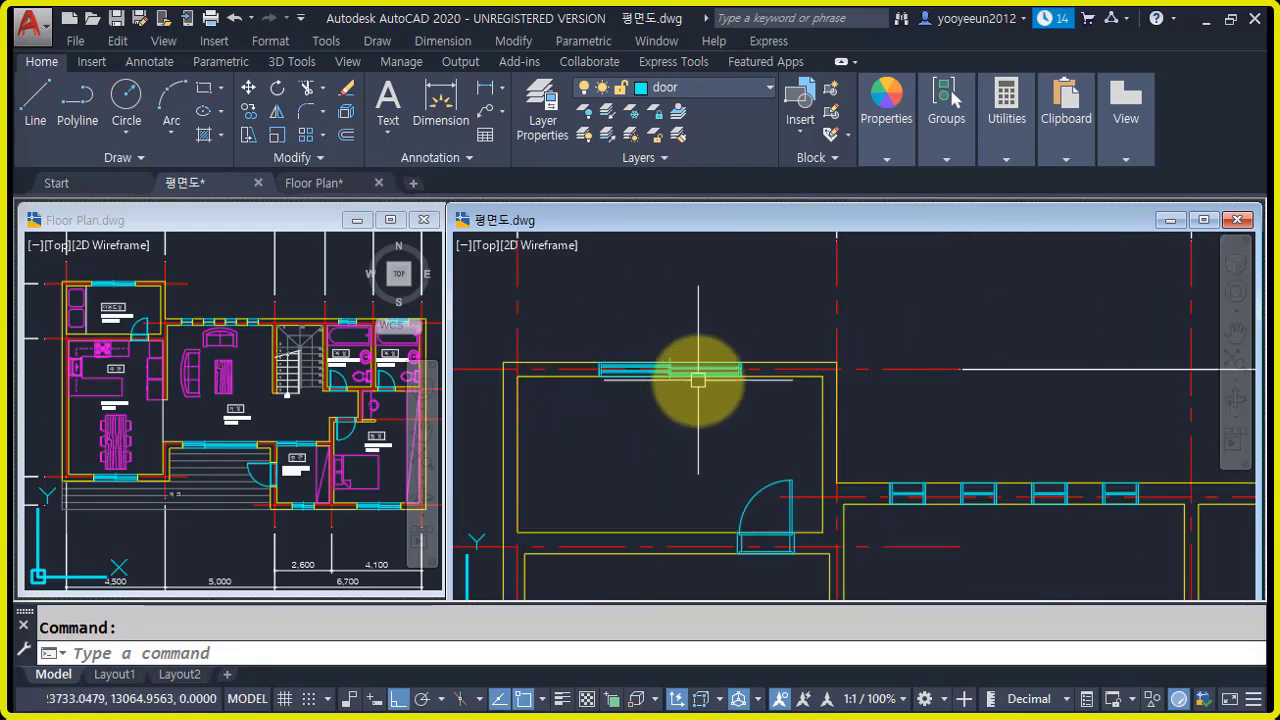
scroll(698, 380, "down", 3)
middle_click_drag(722, 465, 687, 355)
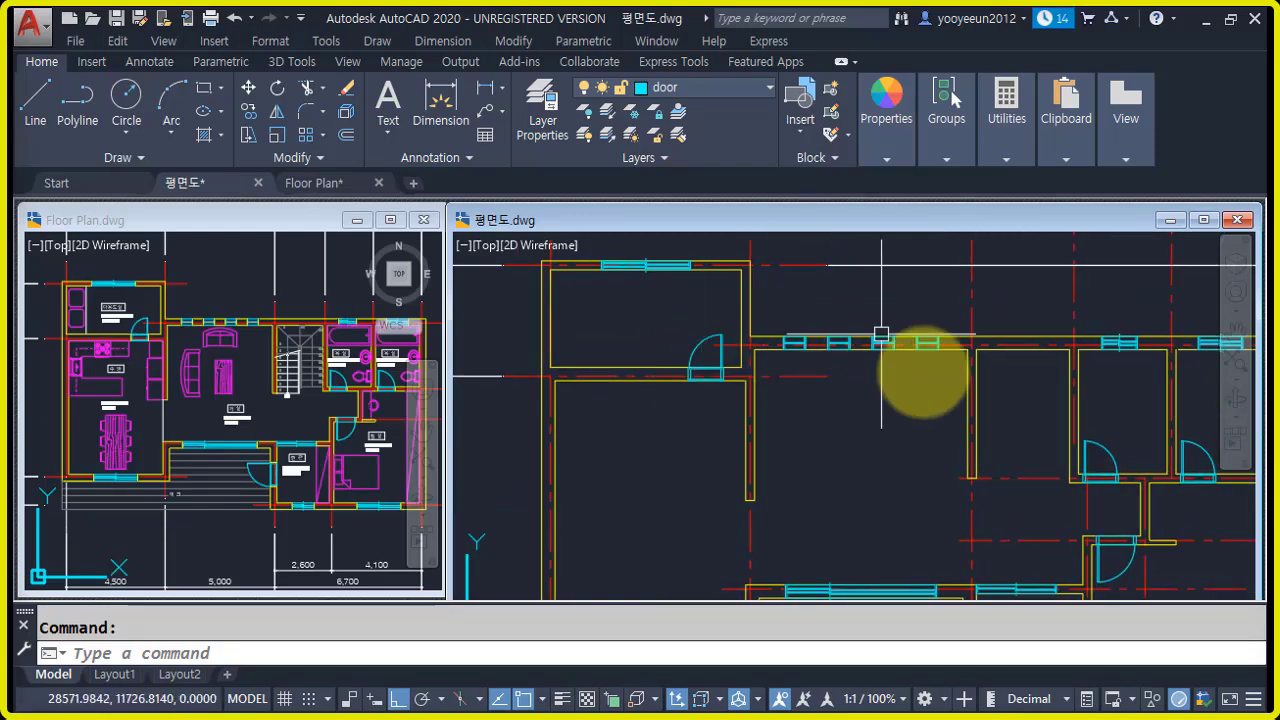
scroll(938, 556, "down", 2)
mouse_move(913, 510)
middle_mouse_down()
mouse_move(800, 380)
mouse_move(887, 397)
middle_mouse_up()
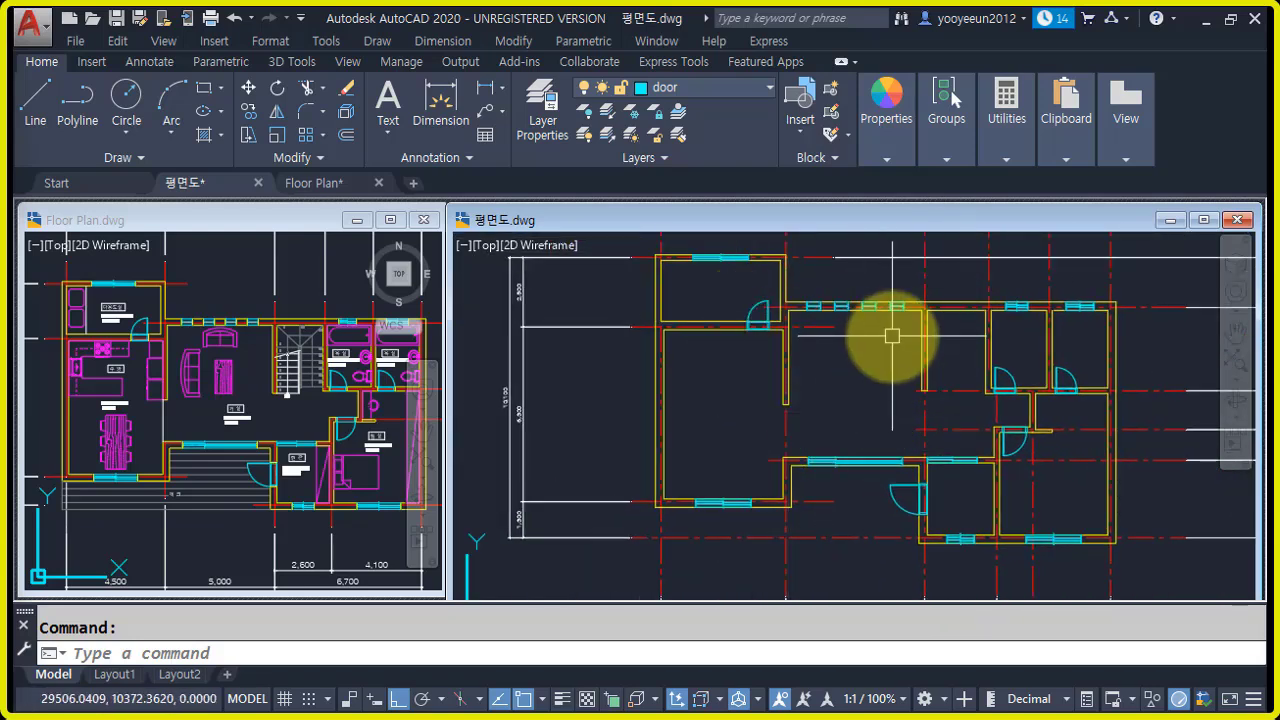
scroll(745, 280, "up", 2)
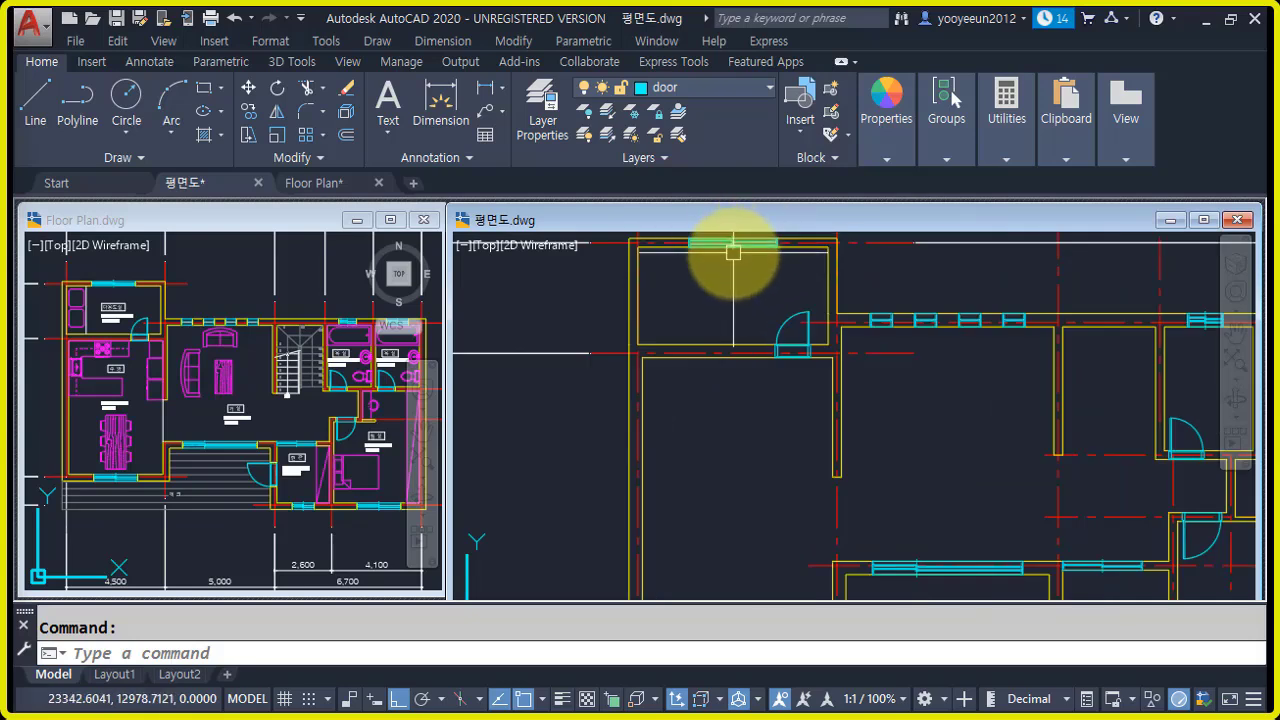
mouse_move(752, 260)
middle_mouse_down()
mouse_move(757, 320)
mouse_move(700, 323)
middle_mouse_up()
scroll(680, 286, "up", 3)
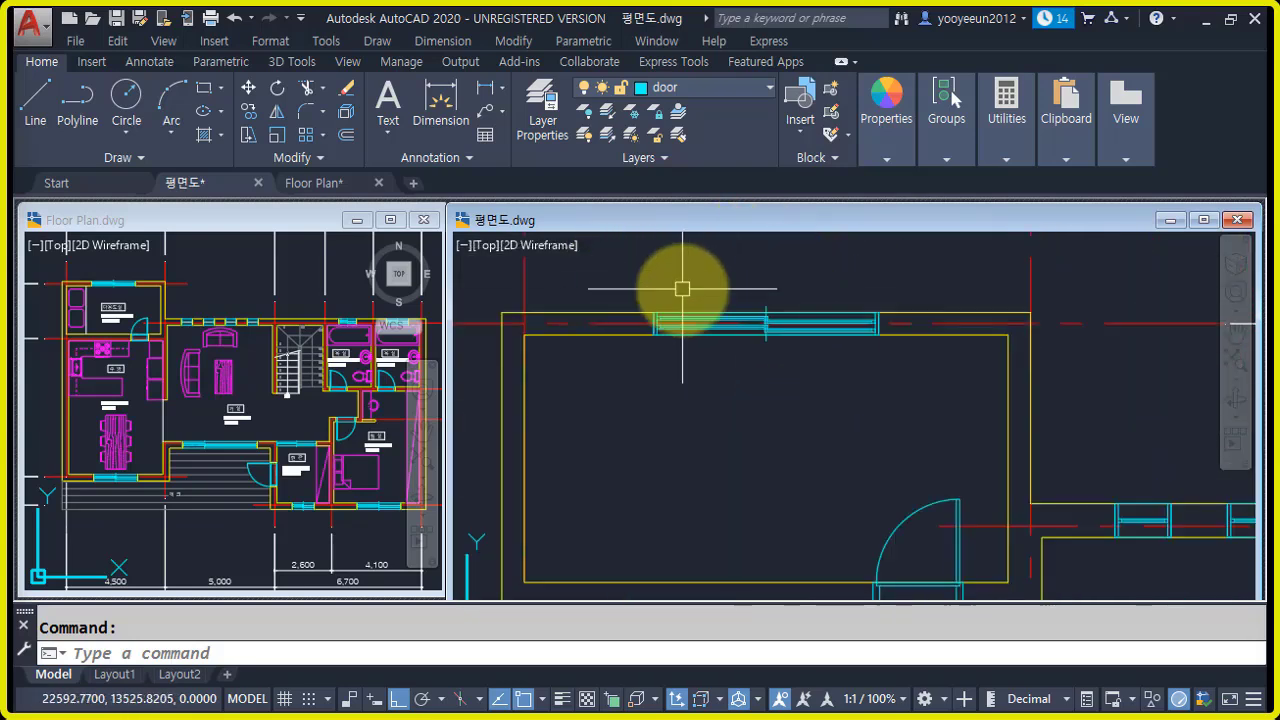
middle_click_drag(765, 406, 720, 357)
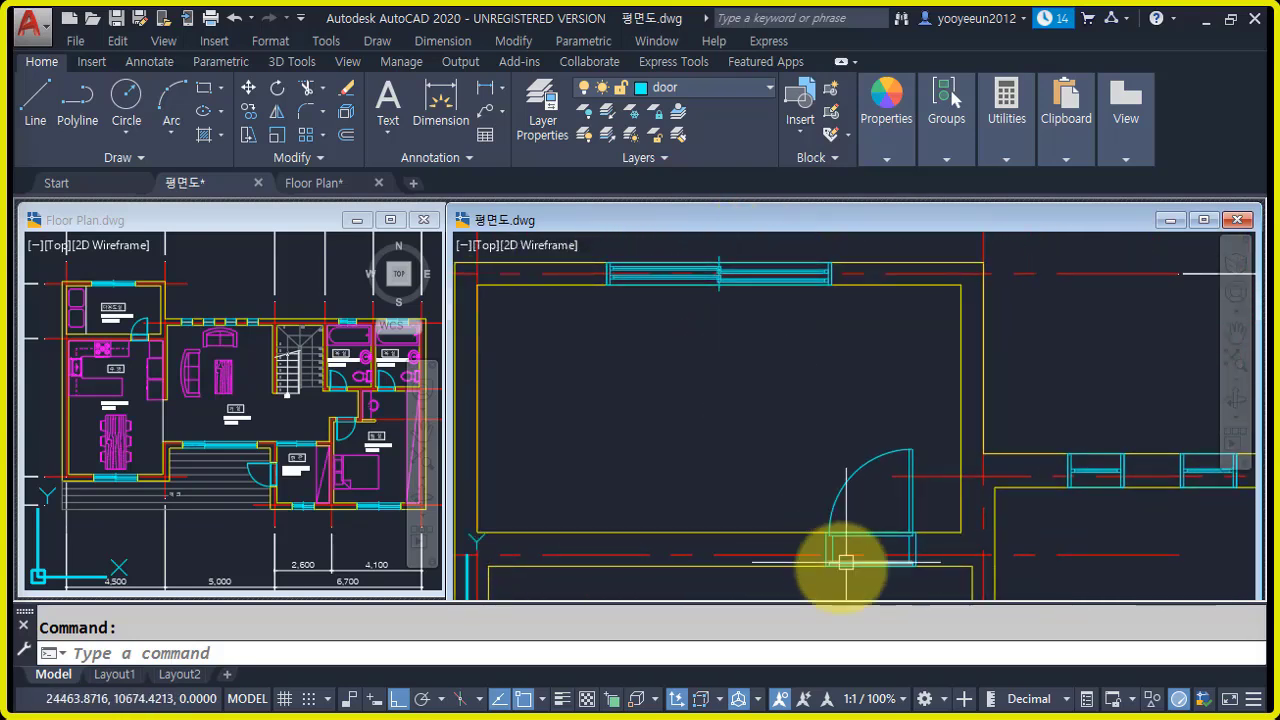
scroll(844, 566, "up", 2)
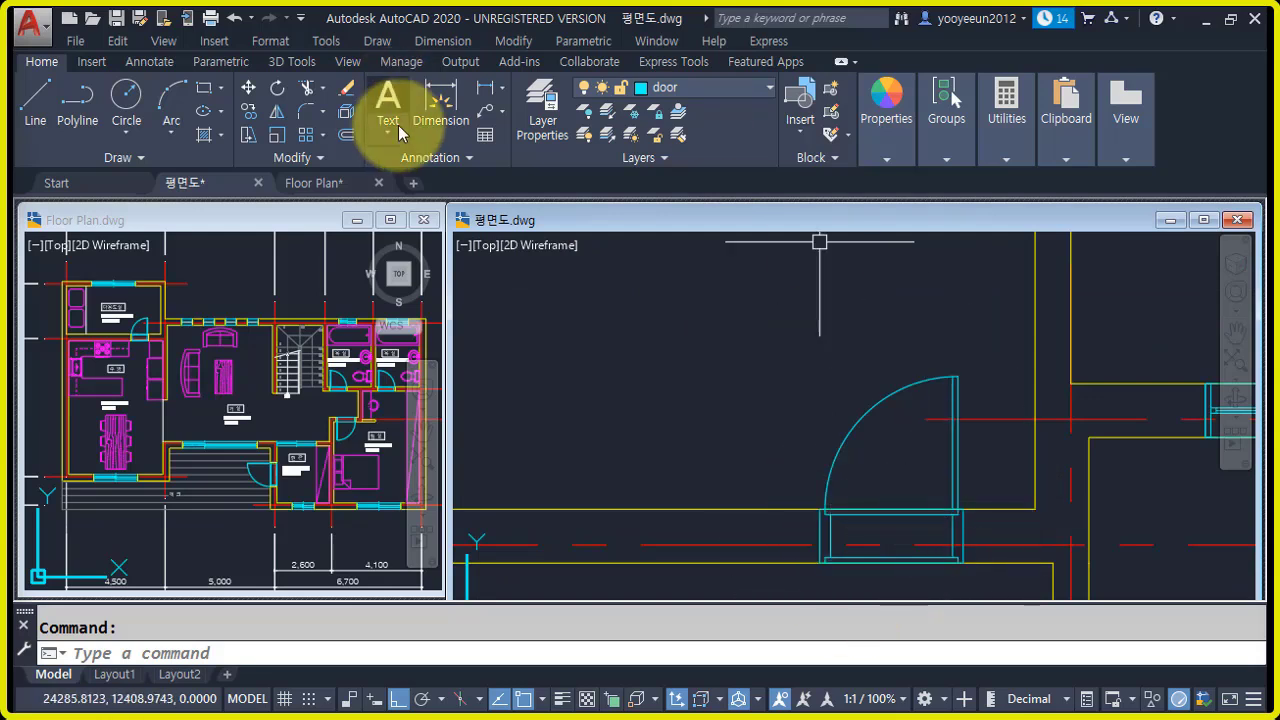
- Make wall the current layer and draw a line across the wall thickness at the right jamb of the upper-left room's door
left_click(714, 88)
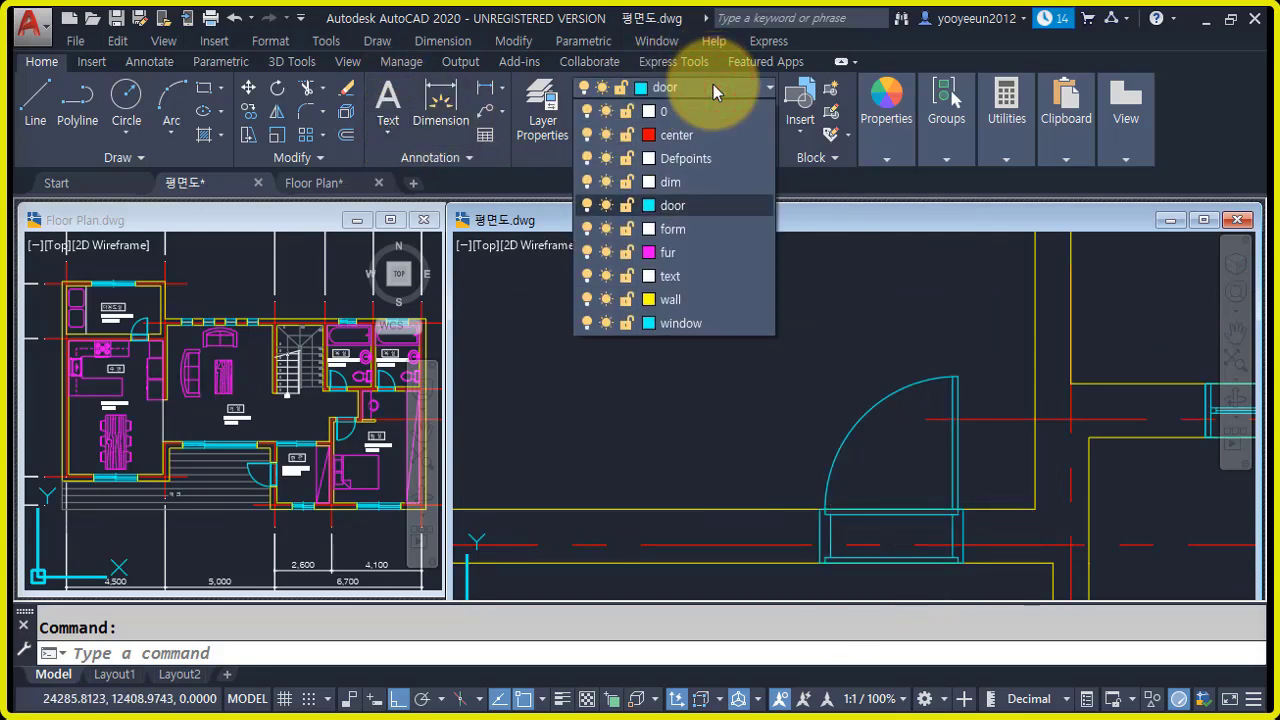
left_click(685, 299)
scroll(877, 457, "up", 2)
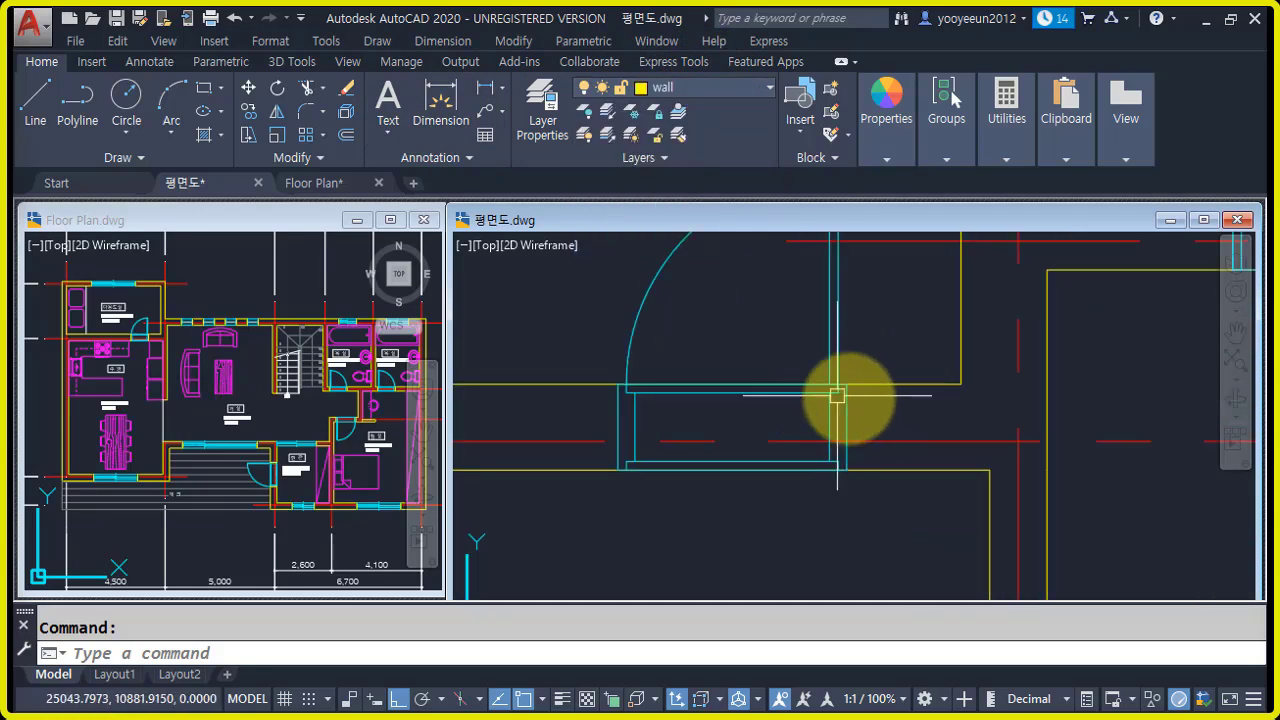
middle_click_drag(857, 400, 863, 434)
type("l")
key("Return")
left_click(850, 395)
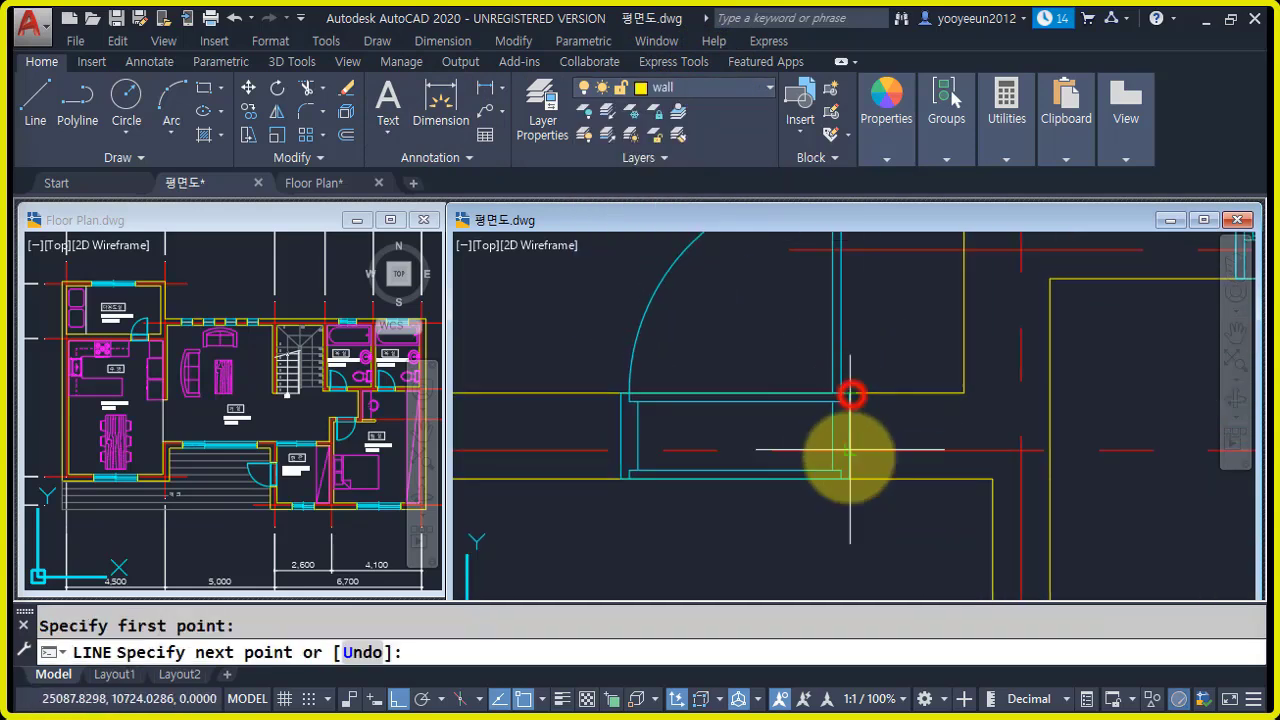
left_click(850, 483)
key("Return")
- Draw a line across the wall thickness at the left jamb of the same door
key("Return")
left_click(612, 397)
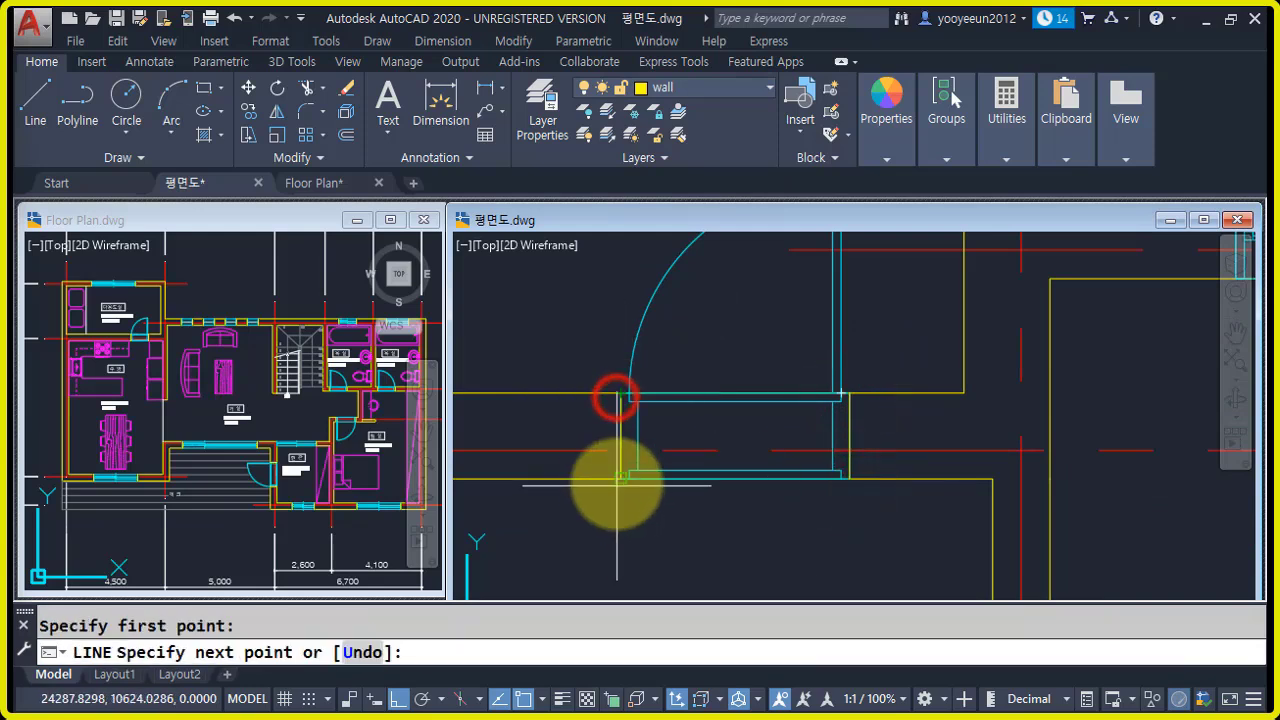
left_click(616, 485)
key("Return")
- Draw a line across the wall thickness at the left end of the upper-left room's top-wall window
scroll(679, 397, "down", 2)
middle_click_drag(623, 250, 678, 387)
scroll(530, 411, "up", 2)
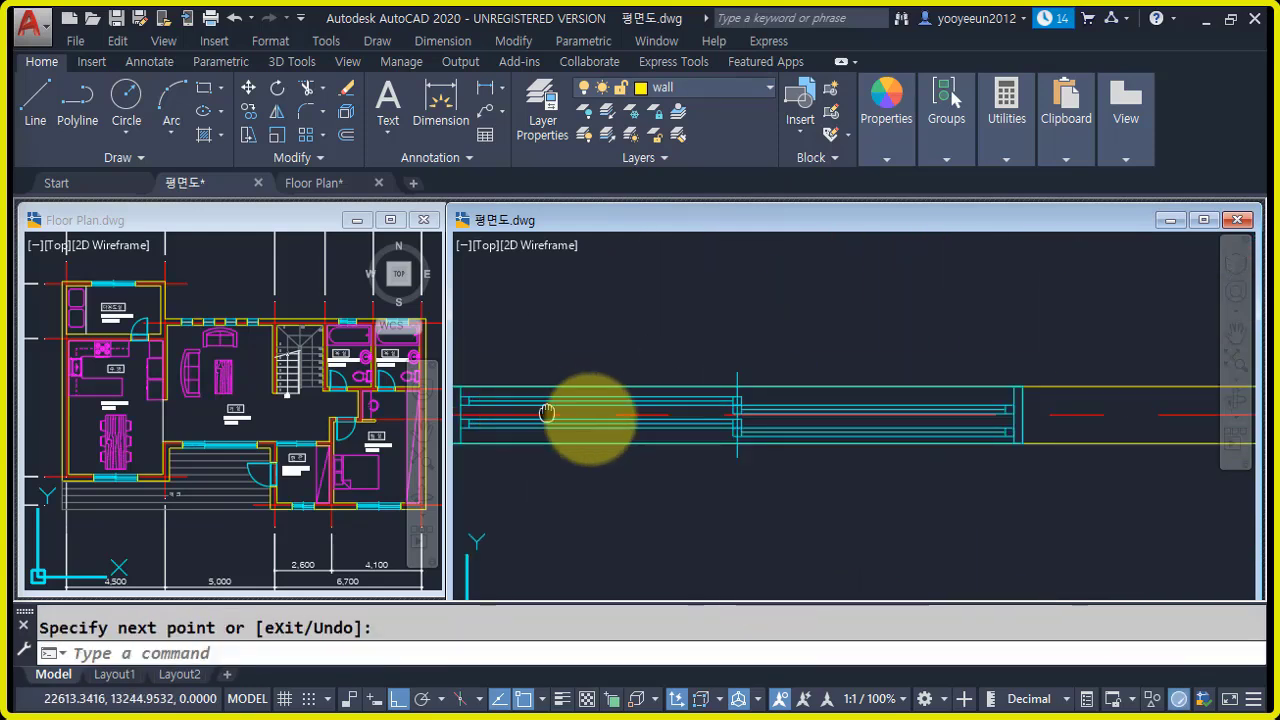
middle_click_drag(529, 409, 706, 423)
key("space")
left_click(630, 403)
scroll(630, 458, "up", 2)
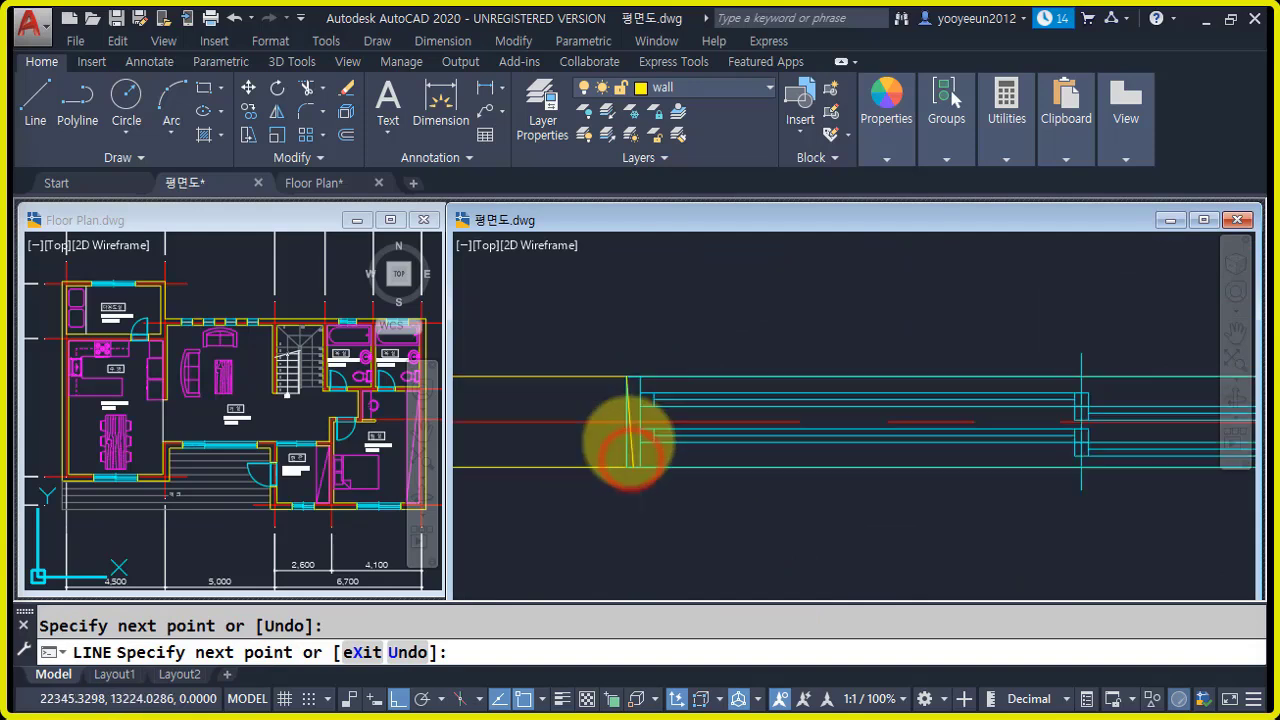
key("Escape")
- Straighten the slanted wall-end line by moving its lower endpoint to the window's outer bottom-left corner
left_click(636, 484)
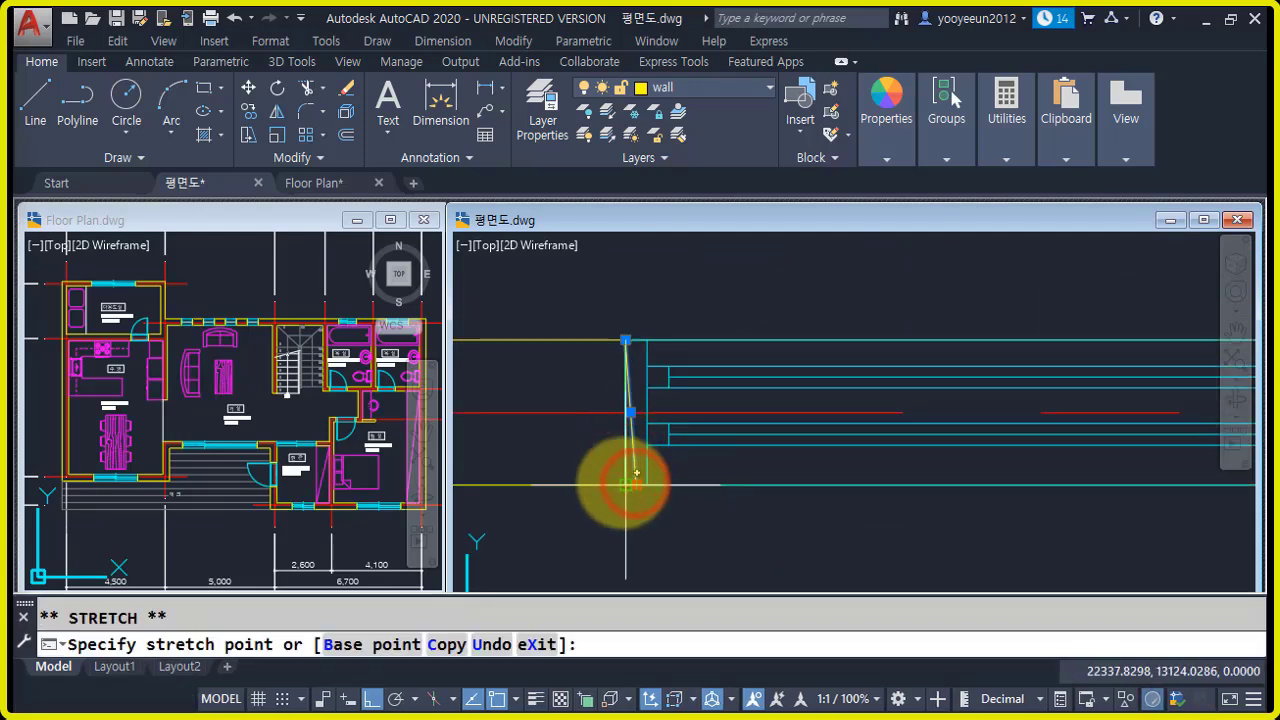
left_click(626, 485)
key("Escape")
- Copy the wall-end line from the window's left end to its right end
scroll(687, 449, "down", 4)
middle_click_drag(758, 490, 690, 440)
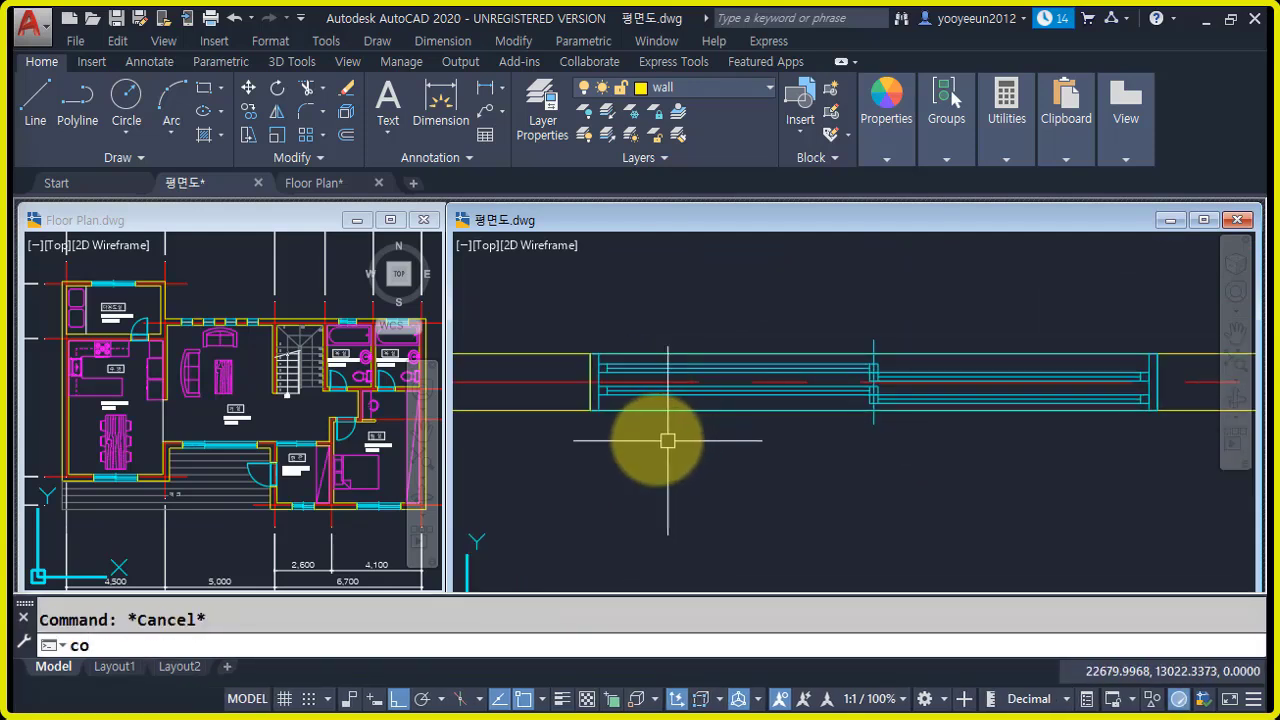
type("co")
key("Return")
scroll(629, 427, "up", 4)
left_click(528, 364)
key("Return")
left_click(528, 383)
scroll(1088, 424, "down", 4)
middle_click_drag(1150, 430, 856, 397)
left_click(980, 374)
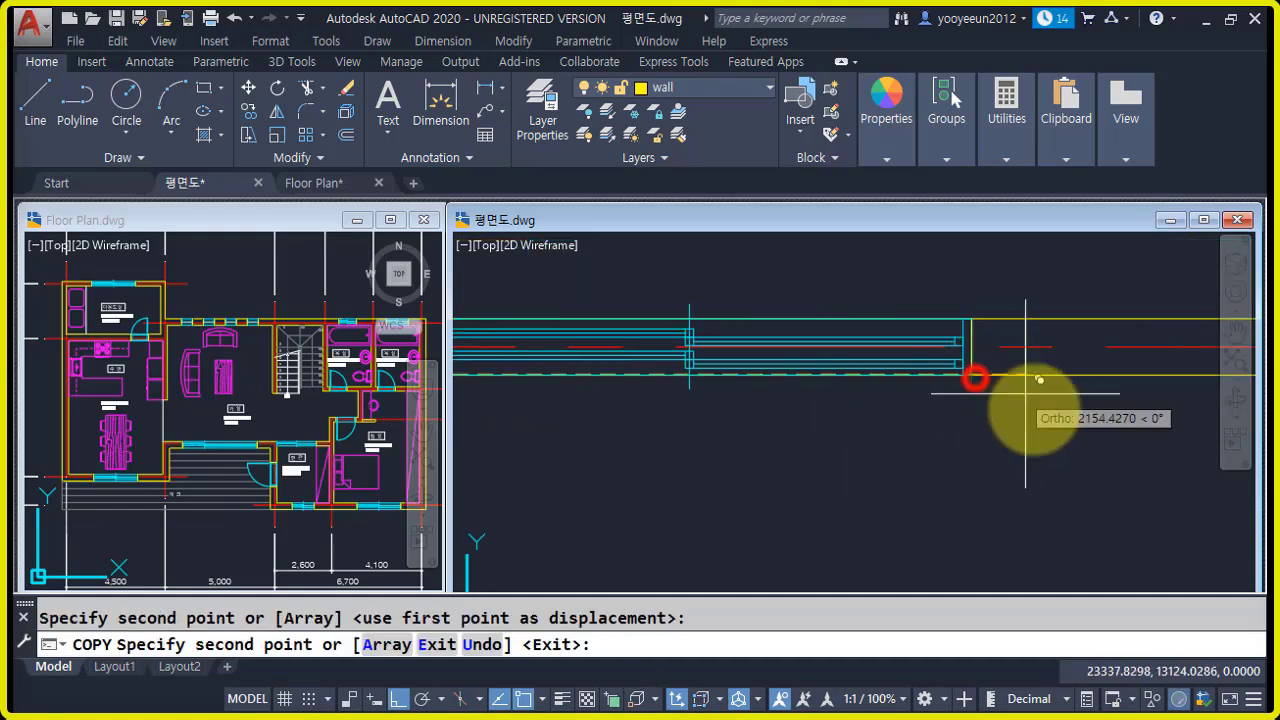
scroll(975, 378, "up", 4)
middle_click_drag(853, 313, 844, 388)
scroll(844, 388, "up", 2)
key("Return")
- Draw a line across the wall thickness at the left edge of the first of the four small living-room windows
scroll(786, 356, "up", 4)
middle_click_drag(786, 356, 797, 394)
type("l")
key("Return")
left_click(811, 345)
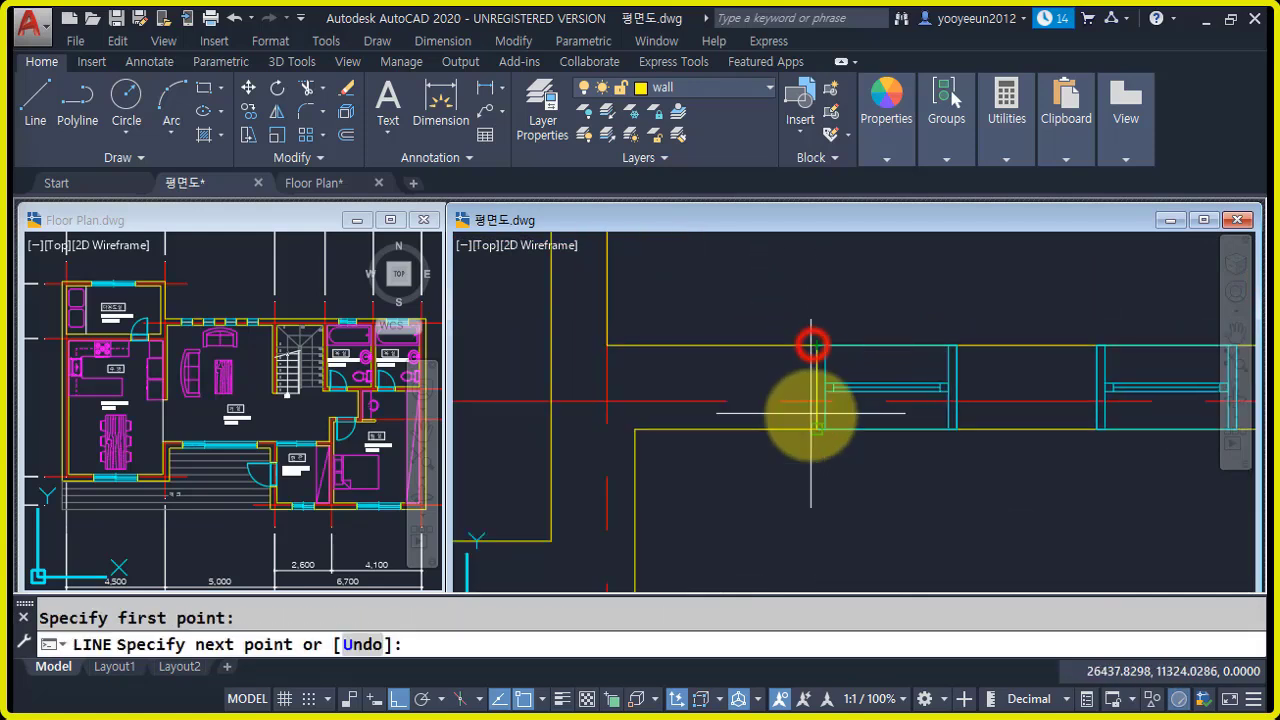
key("Return")
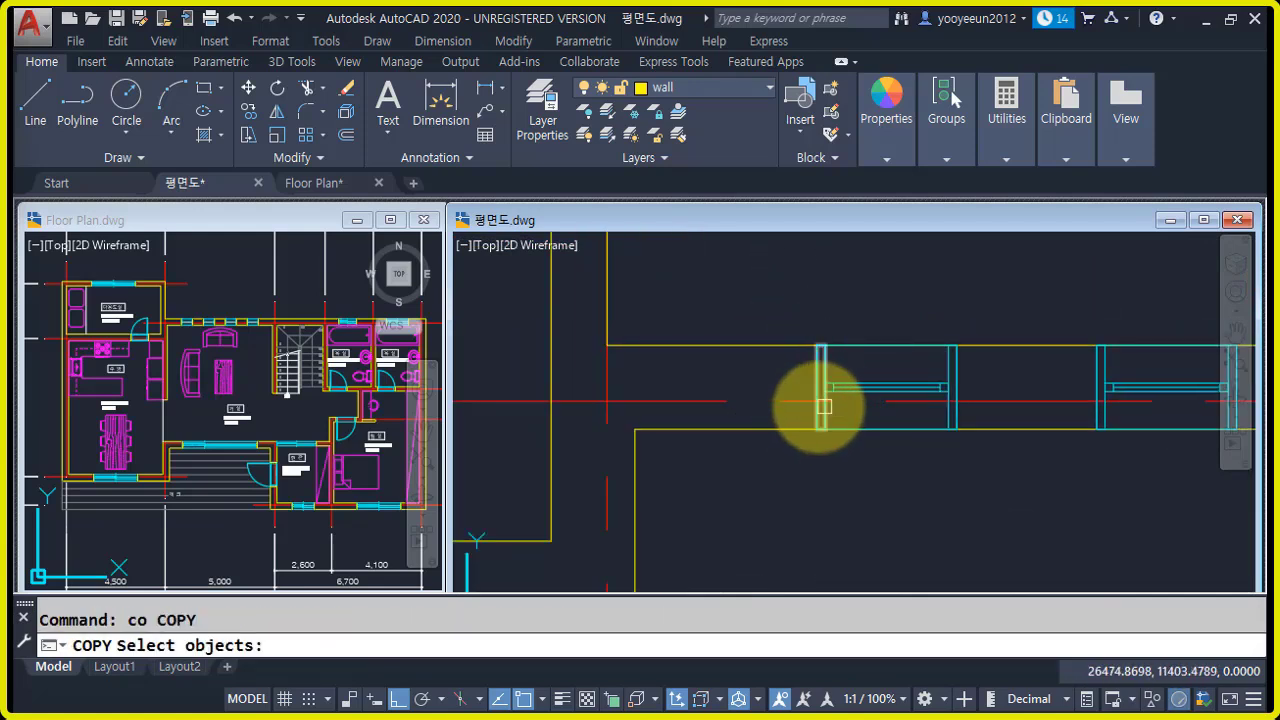
- Copy the wall-end line from its lower endpoint to the remaining side edges of the four small living-room windows
key("Return")
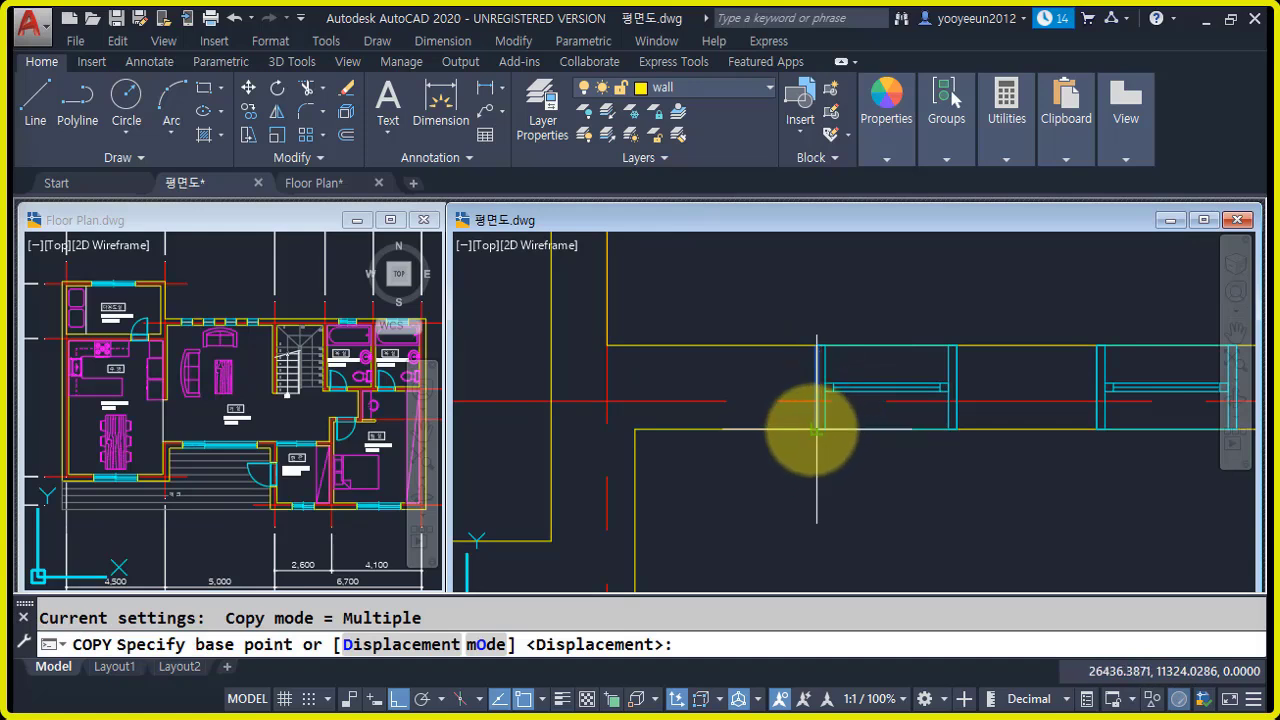
left_click(816, 430)
left_click(960, 430)
middle_click_drag(977, 423, 804, 448)
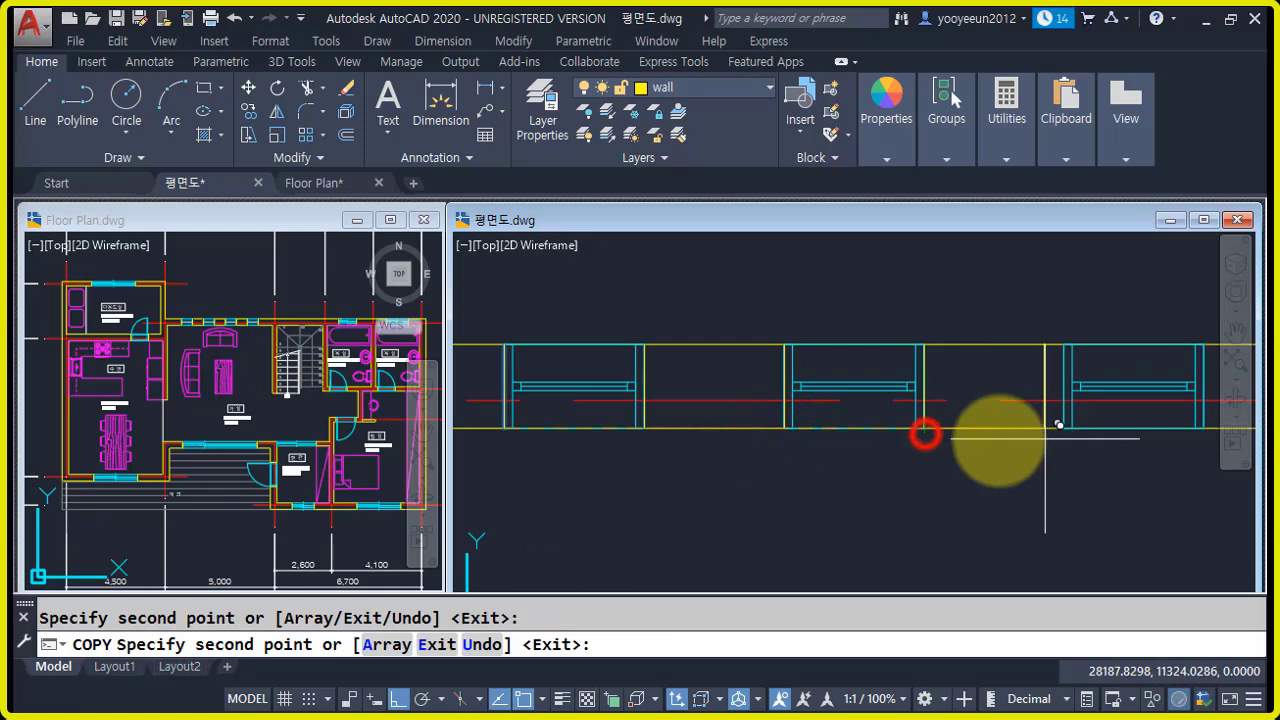
left_click(912, 430)
middle_click_drag(1030, 440, 826, 446)
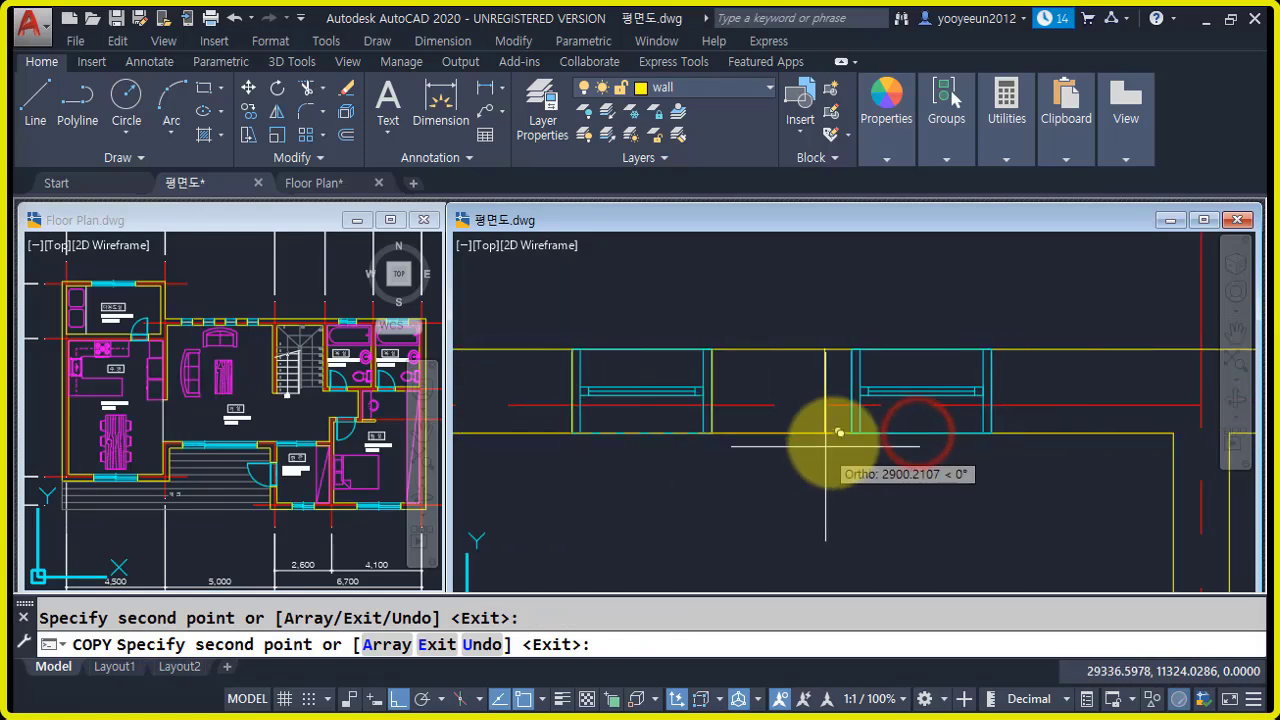
left_click(993, 433)
- Copy the wall-end line to both ends of the left bathroom's window in the upper exterior wall
scroll(1044, 480, "down", 6)
middle_click_drag(1030, 499, 688, 398)
scroll(880, 374, "up", 7)
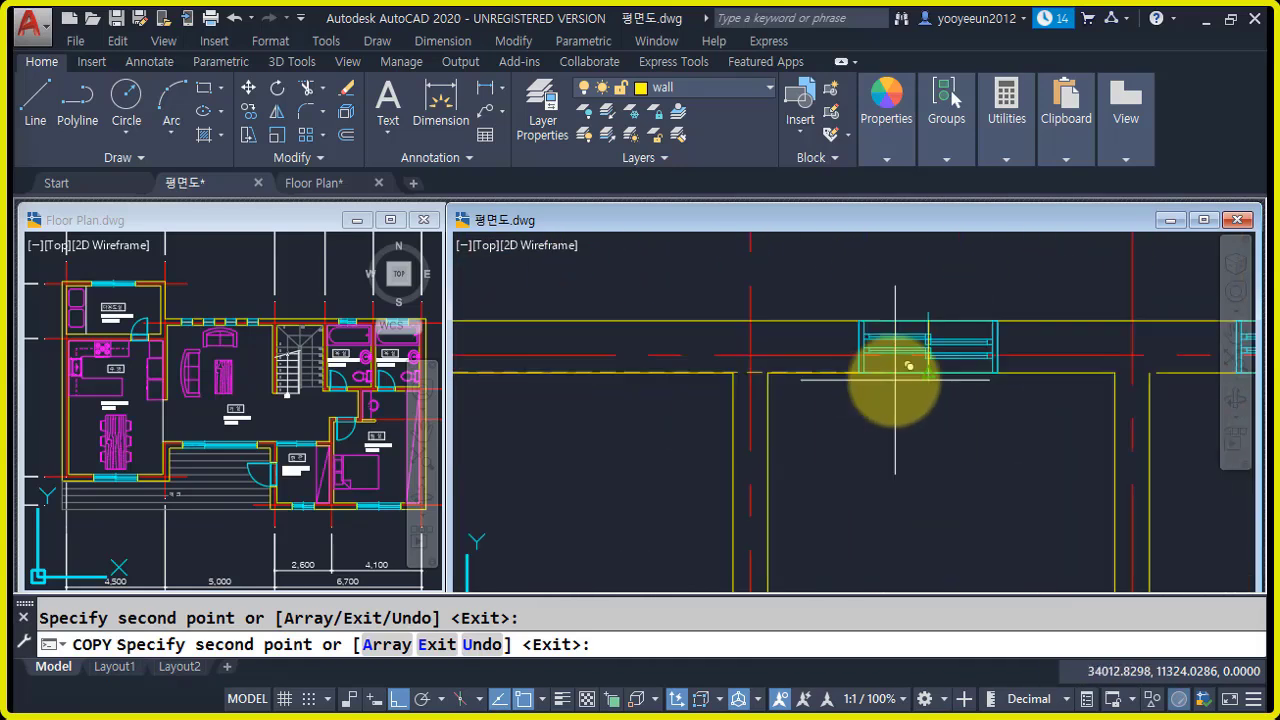
left_click(858, 364)
middle_click_drag(1025, 412, 718, 450)
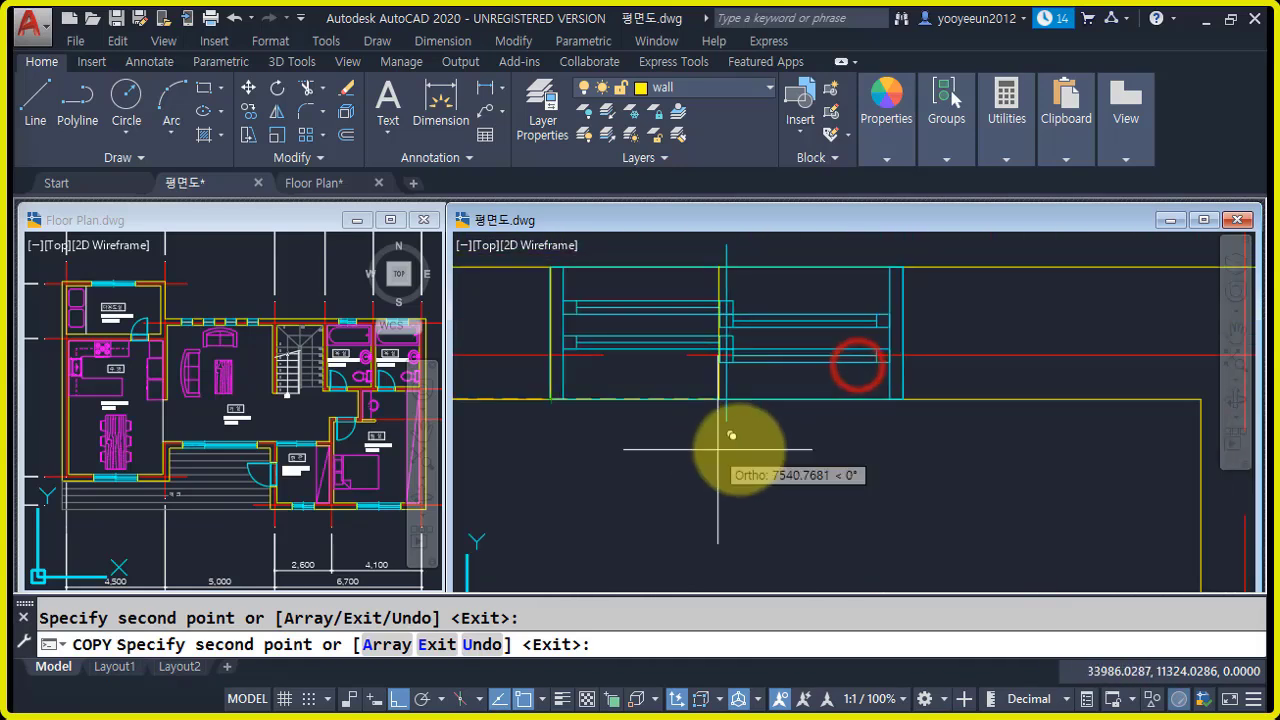
left_click(903, 402)
- Copy the wall-end line to both ends of the right bathroom's window and finish copying
scroll(969, 406, "down", 4)
middle_click_drag(1017, 410, 750, 408)
scroll(946, 404, "up", 4)
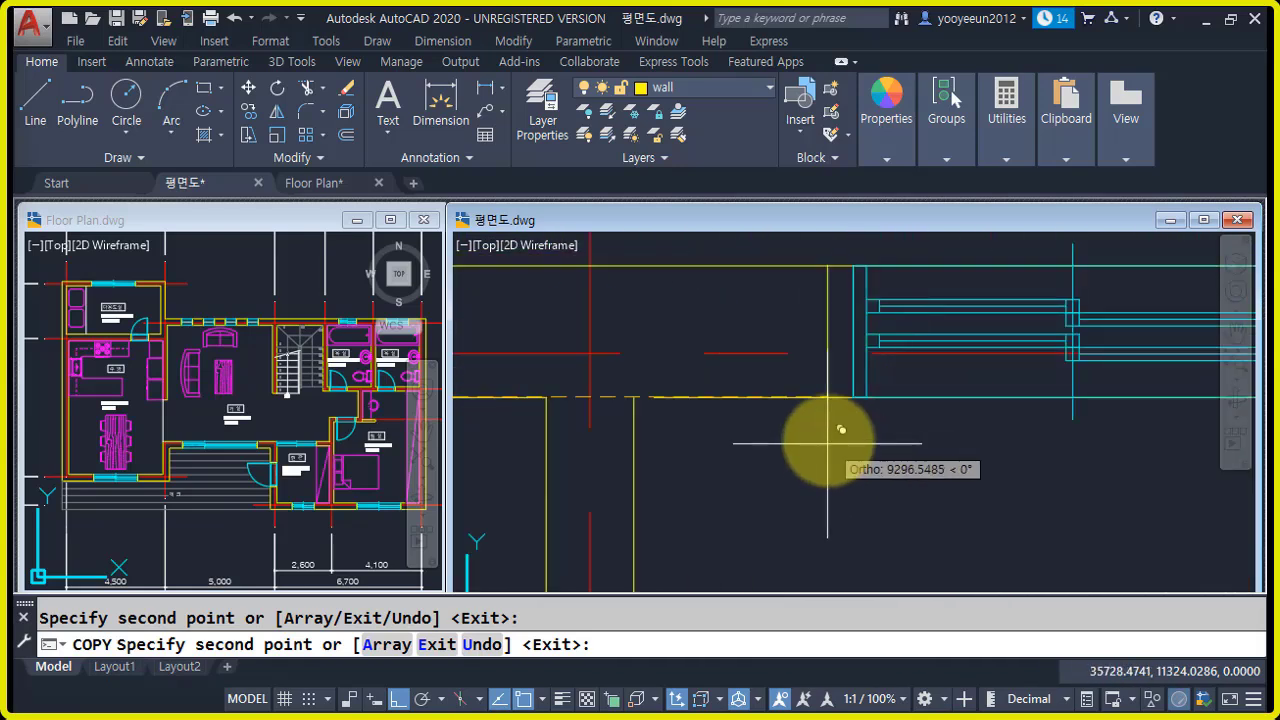
middle_click_drag(960, 433, 634, 480)
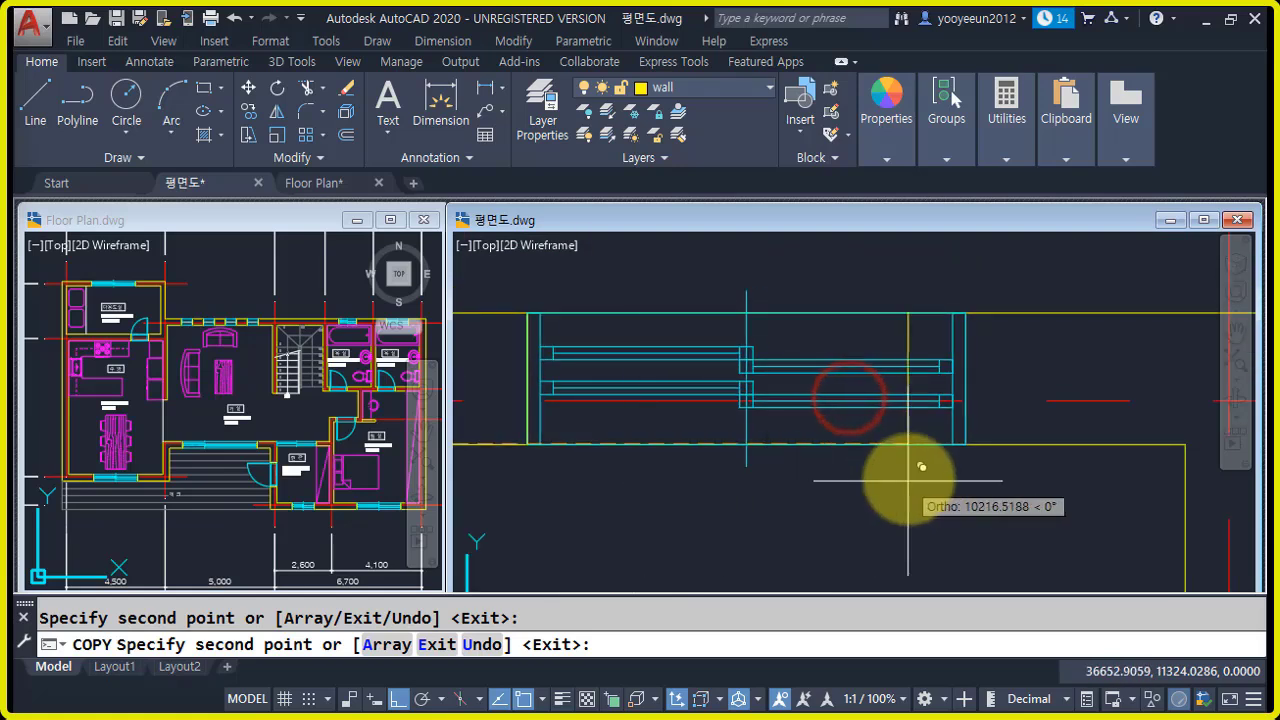
left_click(966, 444)
scroll(968, 448, "down", 10)
scroll(969, 502, "up", 7)
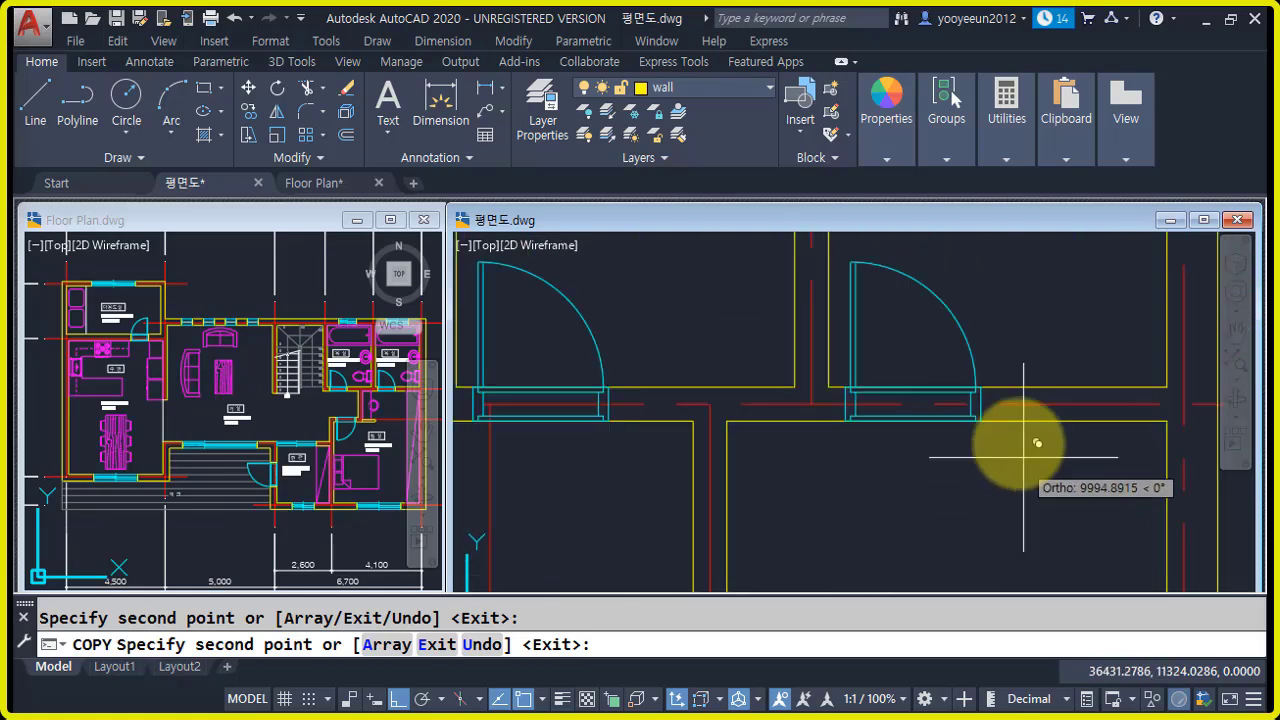
key("Escape")
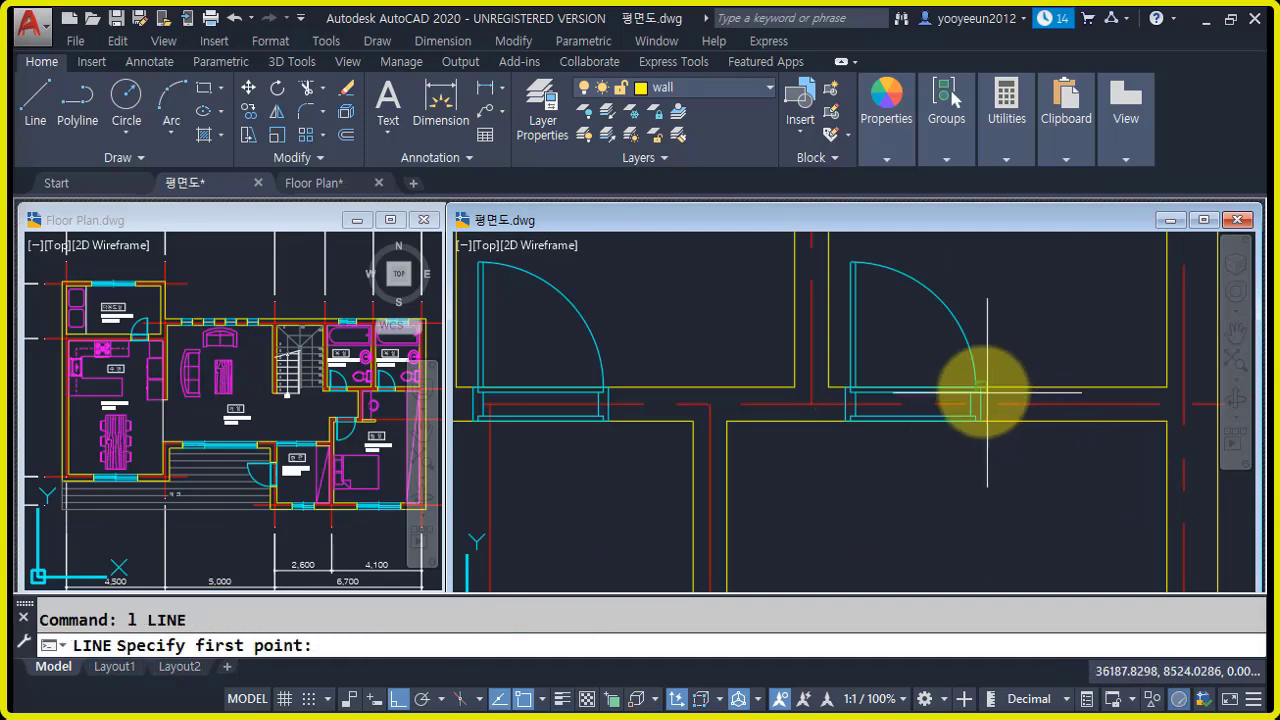
- Draw a line across the wall at the right edge of the right bathroom door and copy it to the door's left edge
left_click(980, 389)
left_click(985, 424)
type("c")
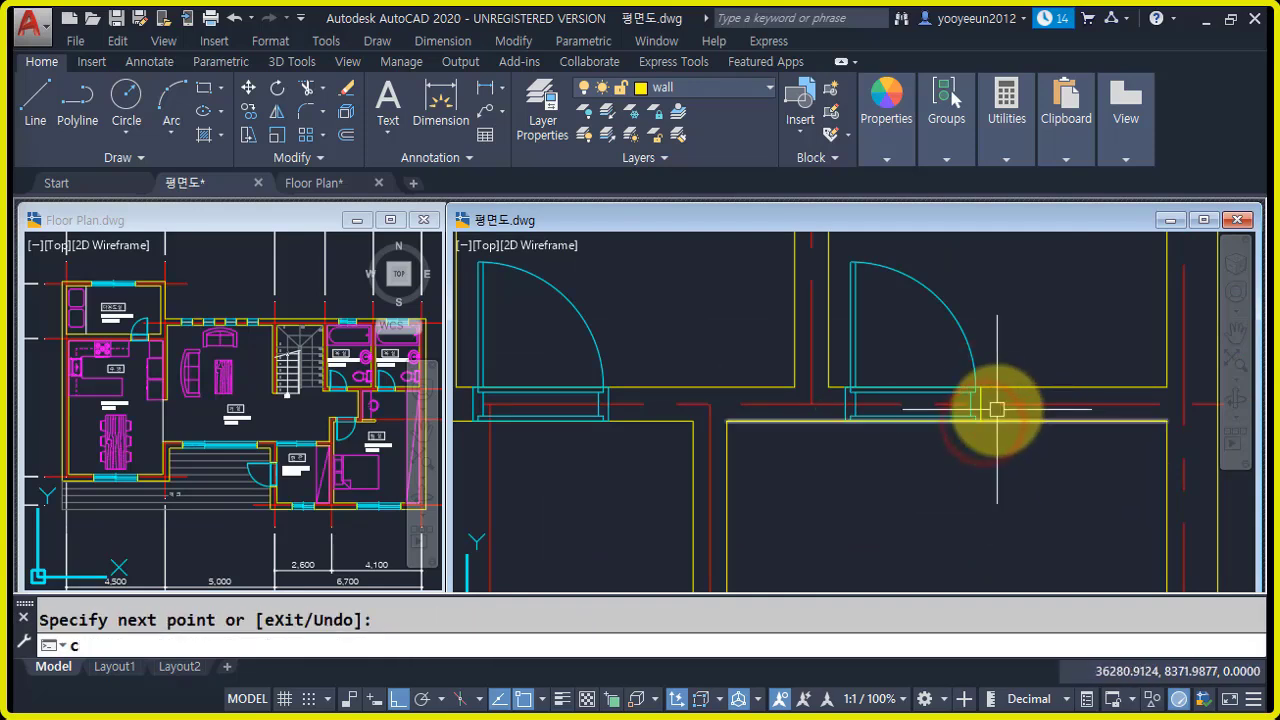
type("o")
key("Return")
scroll(994, 407, "up", 4)
left_click(961, 405)
key("Return")
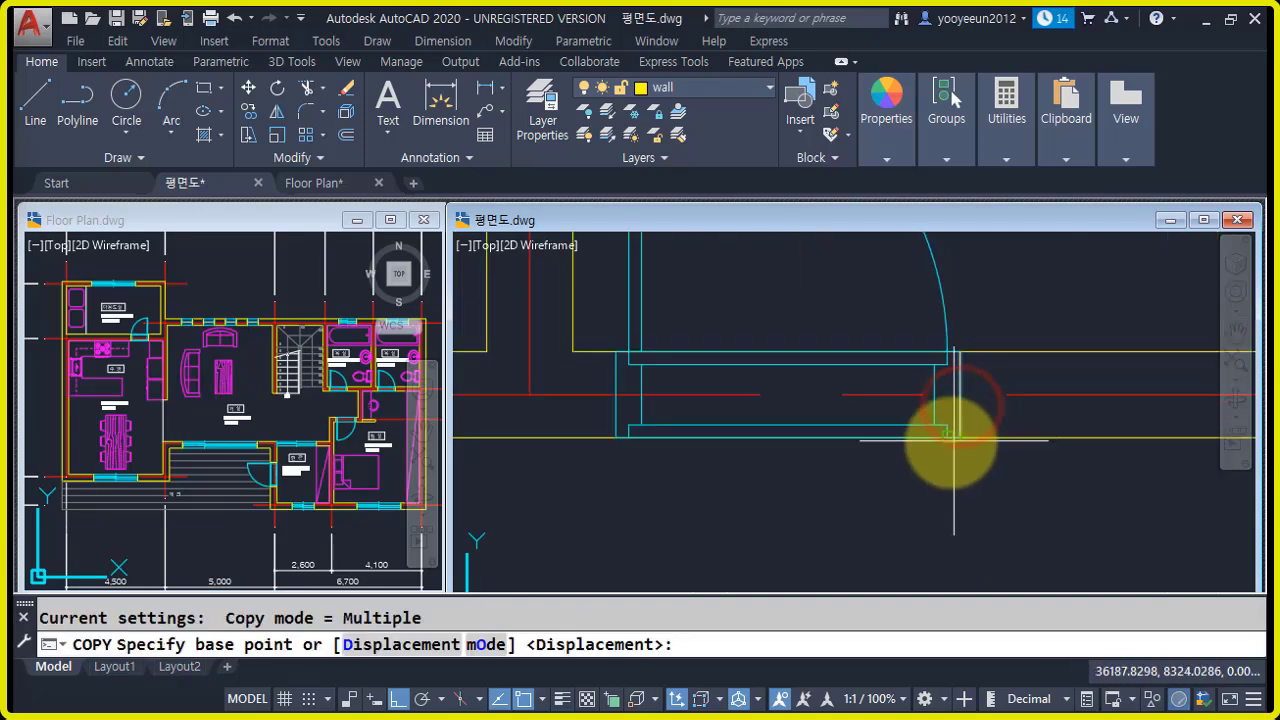
left_click(960, 437)
left_click(609, 435)
- Copy the door's wall-end line to both edges of the left bathroom door
scroll(609, 435, "down", 3)
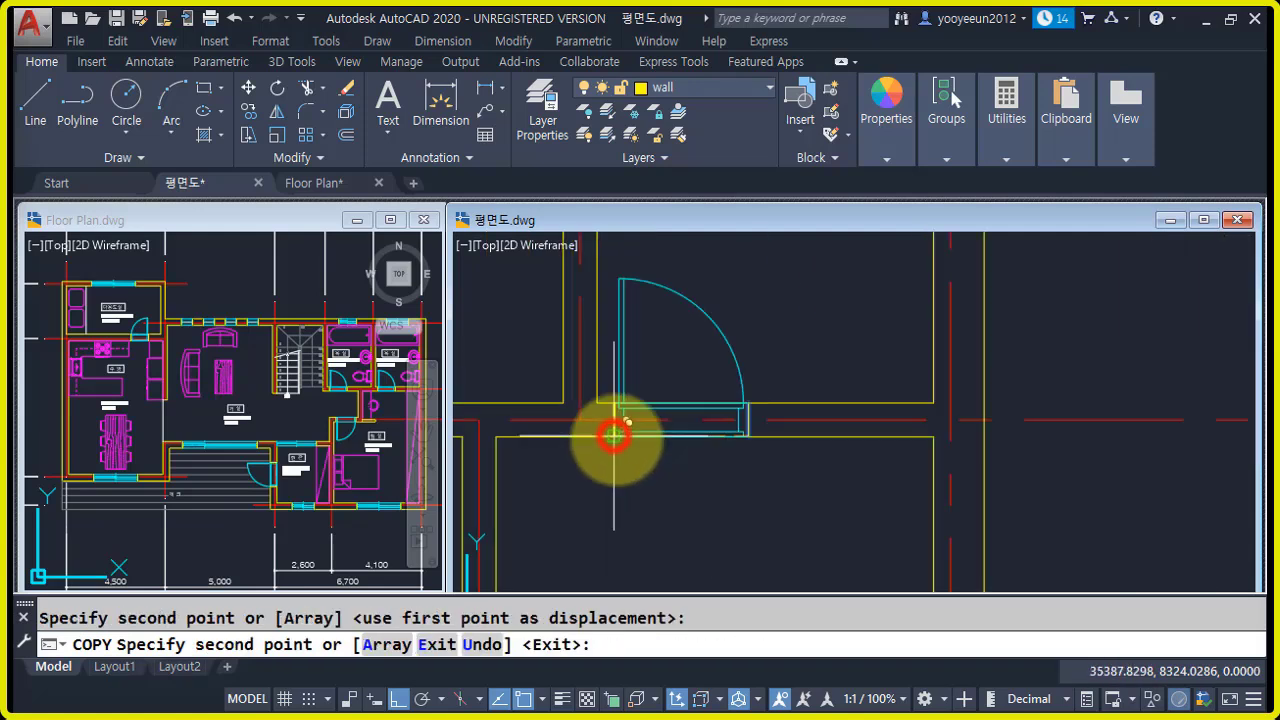
scroll(708, 447, "up", 2)
middle_click_drag(567, 456, 675, 451)
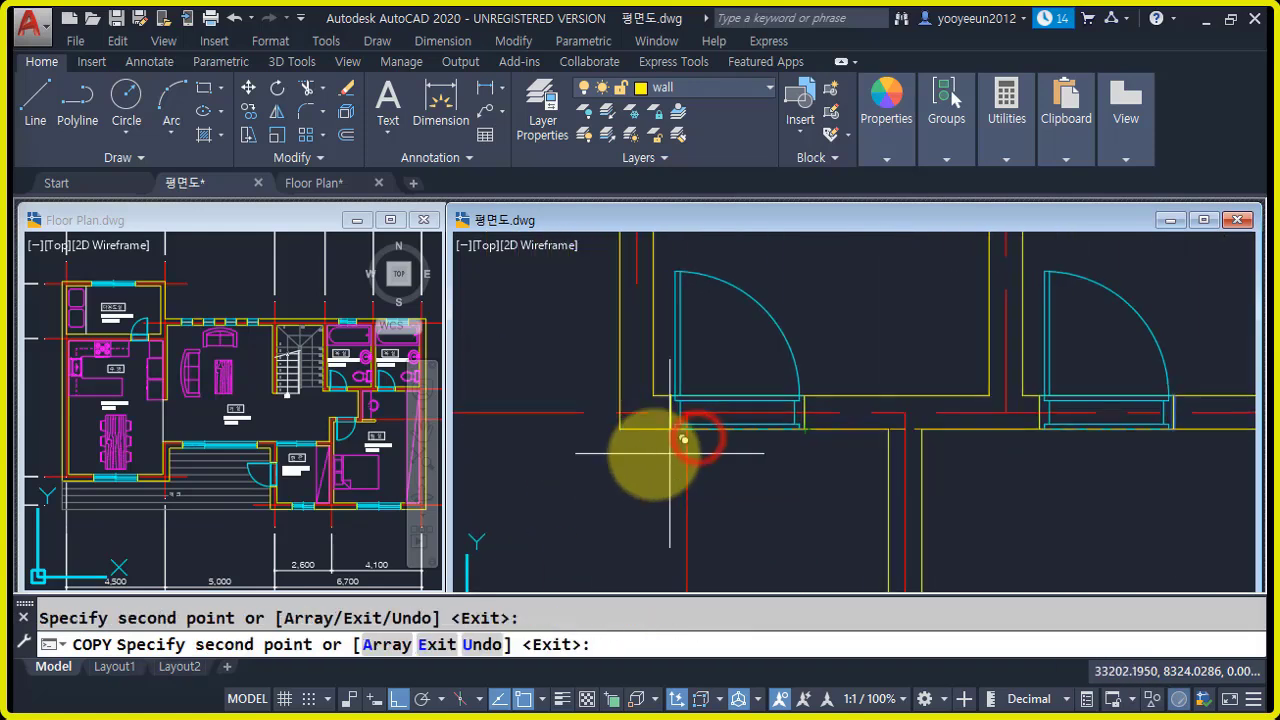
scroll(669, 435, "up", 2)
left_click(671, 426)
- Copy the wall-end line to both edges of the bedroom door and finish copying
scroll(800, 425, "down", 5)
scroll(846, 366, "up", 5)
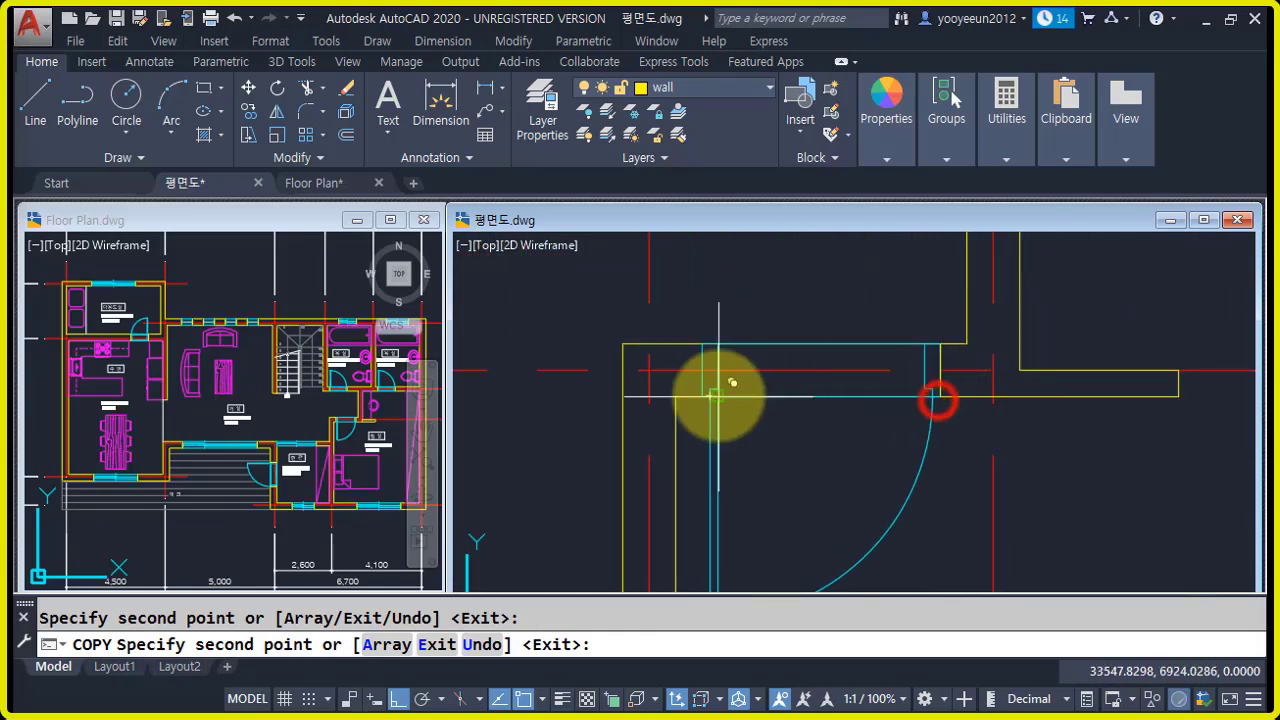
left_click(689, 399)
scroll(828, 486, "down", 5)
mouse_move(656, 402)
middle_mouse_down()
mouse_move(674, 413)
mouse_move(683, 400)
middle_mouse_up()
key("Return")
- Draw a line across the wall at the right end of the bedroom's lower window and copy it to the window's left end
scroll(940, 490, "up", 6)
type("l")
key("Return")
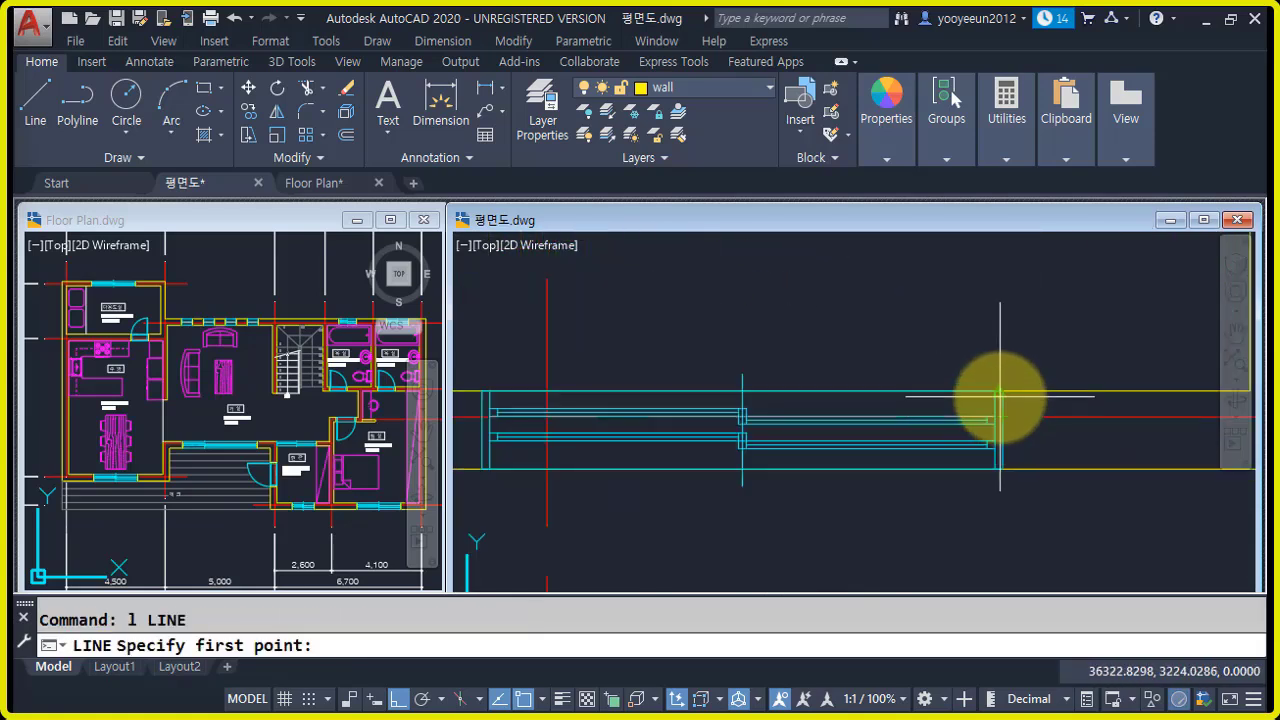
left_click(1000, 390)
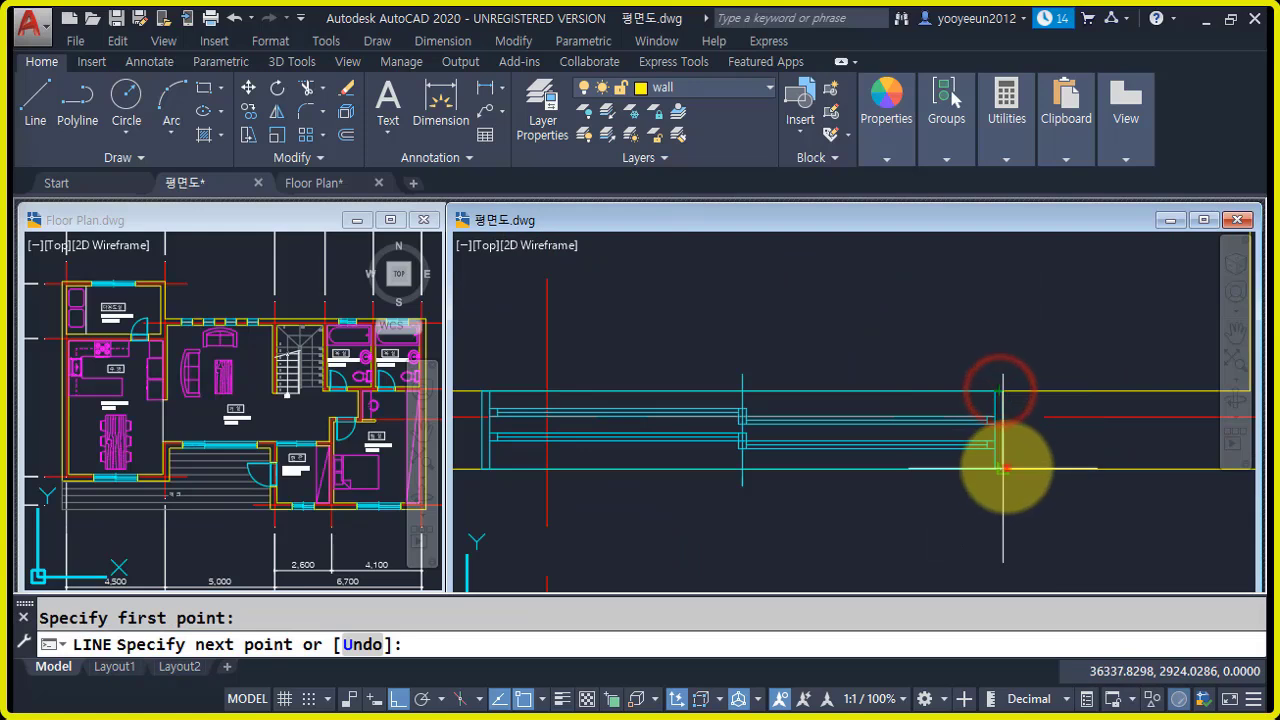
left_click(1004, 467)
key("Return")
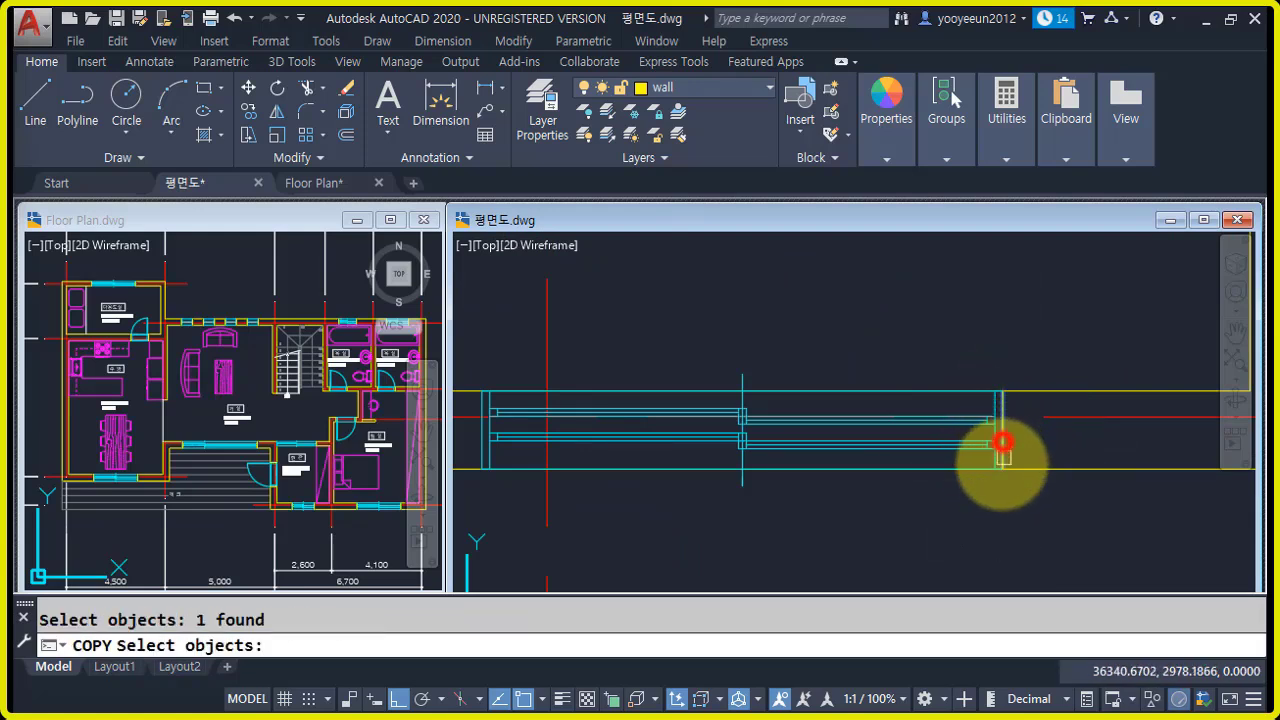
key("Return")
left_click(1003, 467)
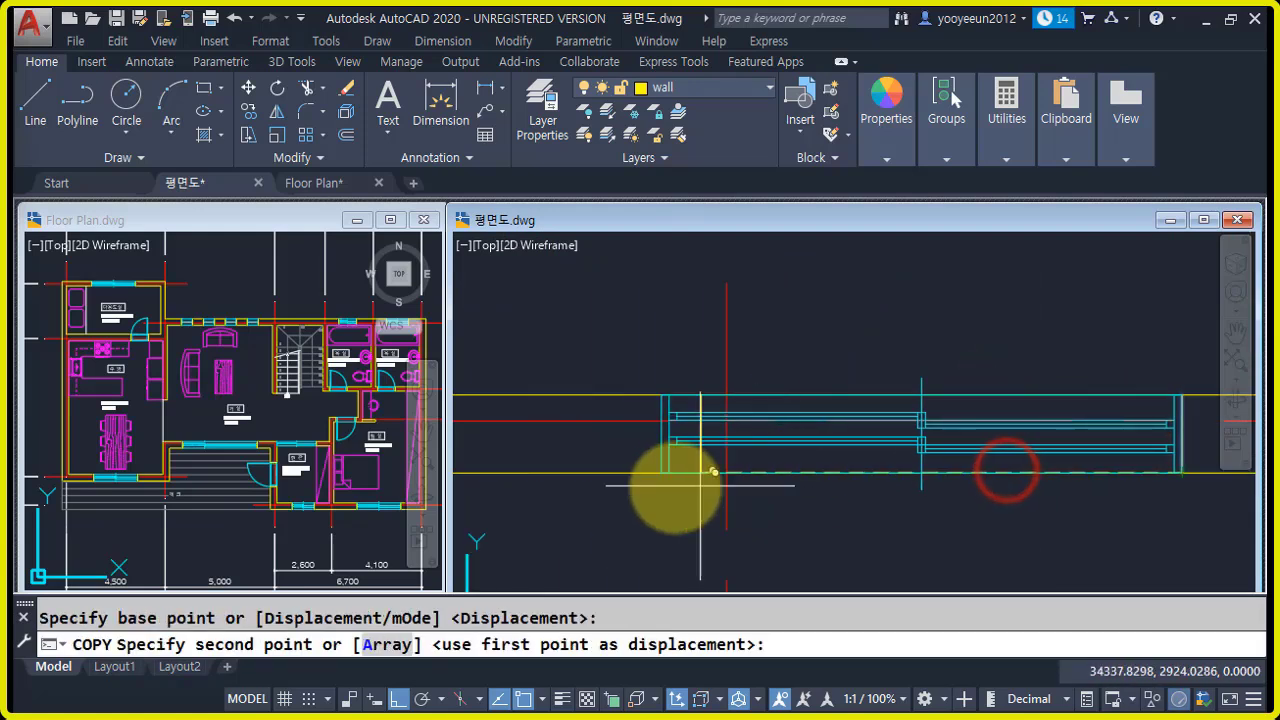
left_click(661, 472)
- Copy the wall-end line to both ends of the small lower window of the entrance room
scroll(738, 466, "down", 4)
middle_click_drag(657, 486, 820, 498)
scroll(706, 482, "up", 4)
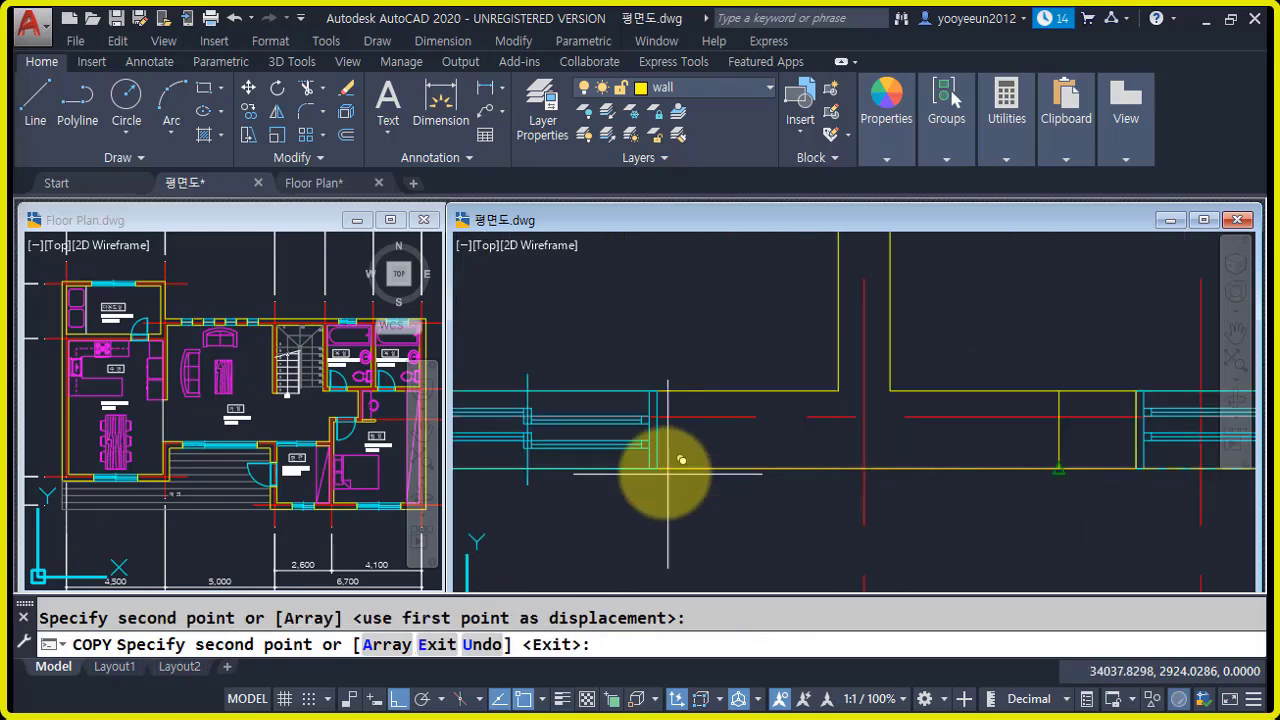
left_click(662, 471)
middle_click_drag(676, 472, 942, 498)
left_click(663, 493)
scroll(728, 462, "down", 5)
middle_click_drag(762, 469, 881, 498)
scroll(829, 423, "up", 6)
key("Return")
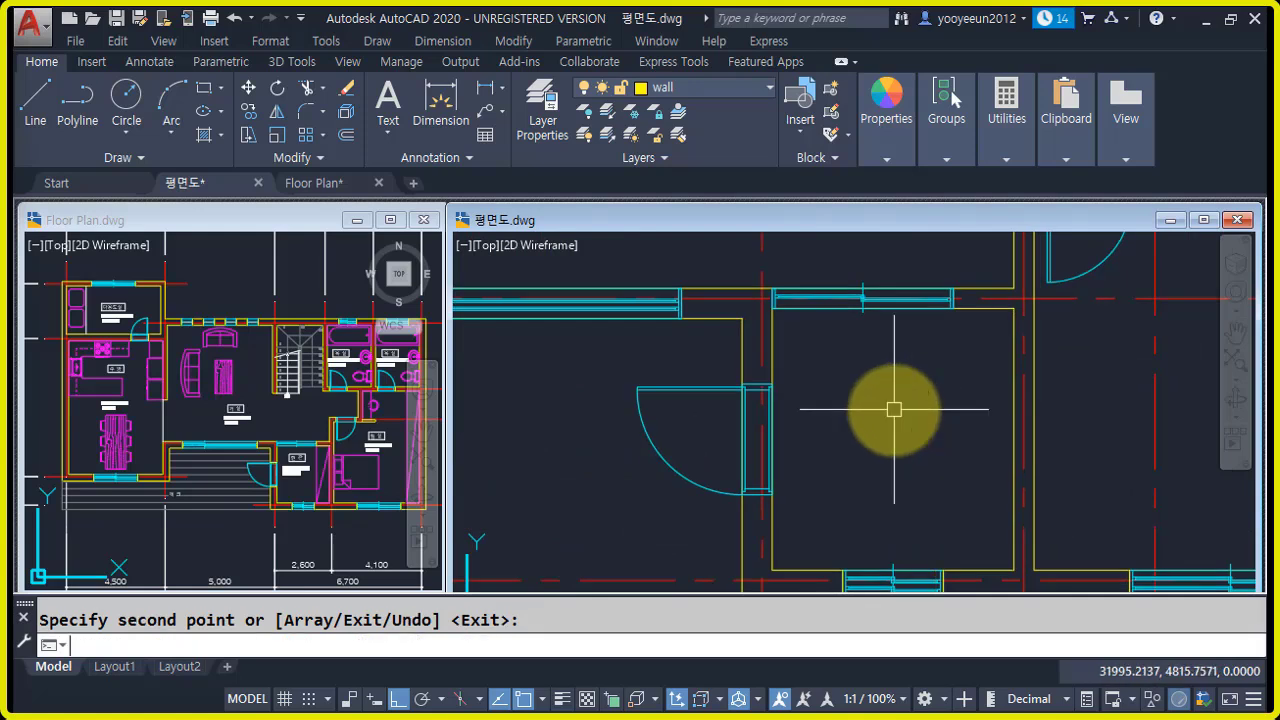
- Draw a line across the wall thickness at the lower edge of the entrance door
type("l")
key("Return")
scroll(669, 518, "up", 3)
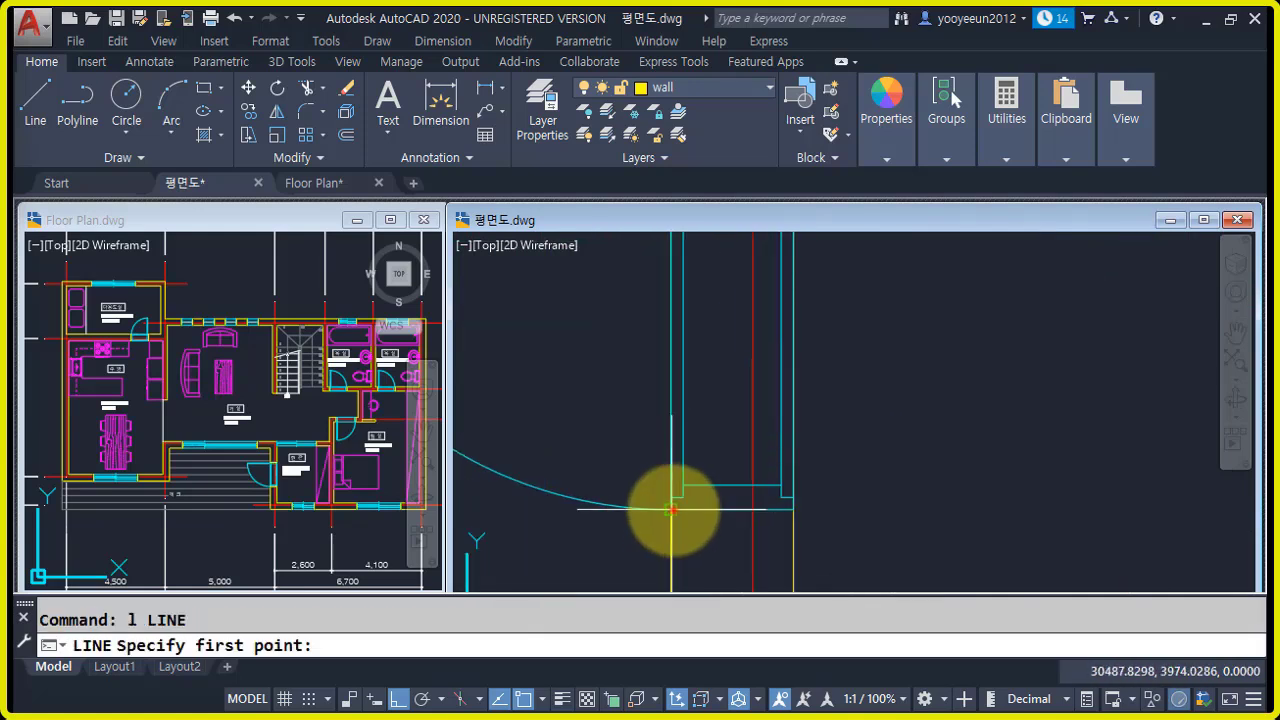
left_click(673, 511)
left_click(791, 511)
scroll(795, 380, "down", 5)
middle_click_drag(794, 375, 765, 505)
key("Return")
- Draw a line across the wall thickness at the upper edge of the entrance door
scroll(732, 388, "up", 3)
key("Return")
left_click(717, 377)
left_click(790, 378)
key("Return")
- Draw a line across the wall thickness at the right end of the entrance room's upper window
middle_click_drag(1056, 331, 864, 506)
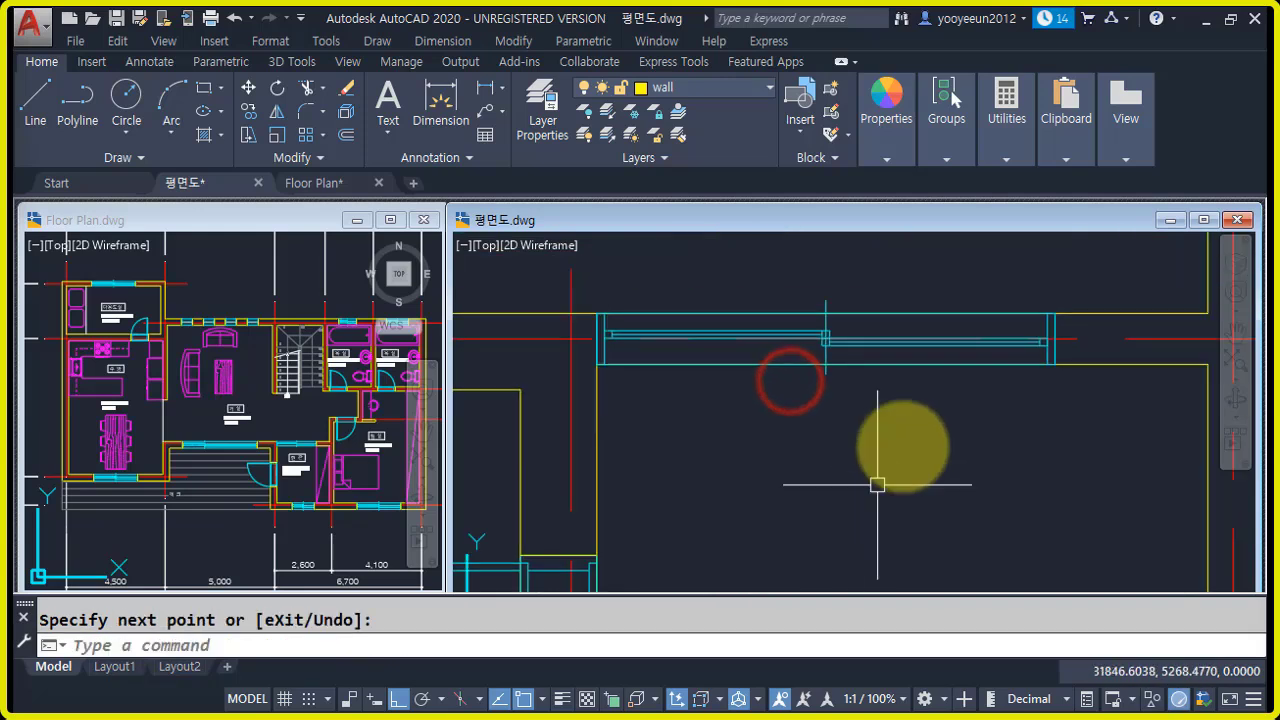
middle_click_drag(1059, 369, 1014, 380)
type("l")
key("Return")
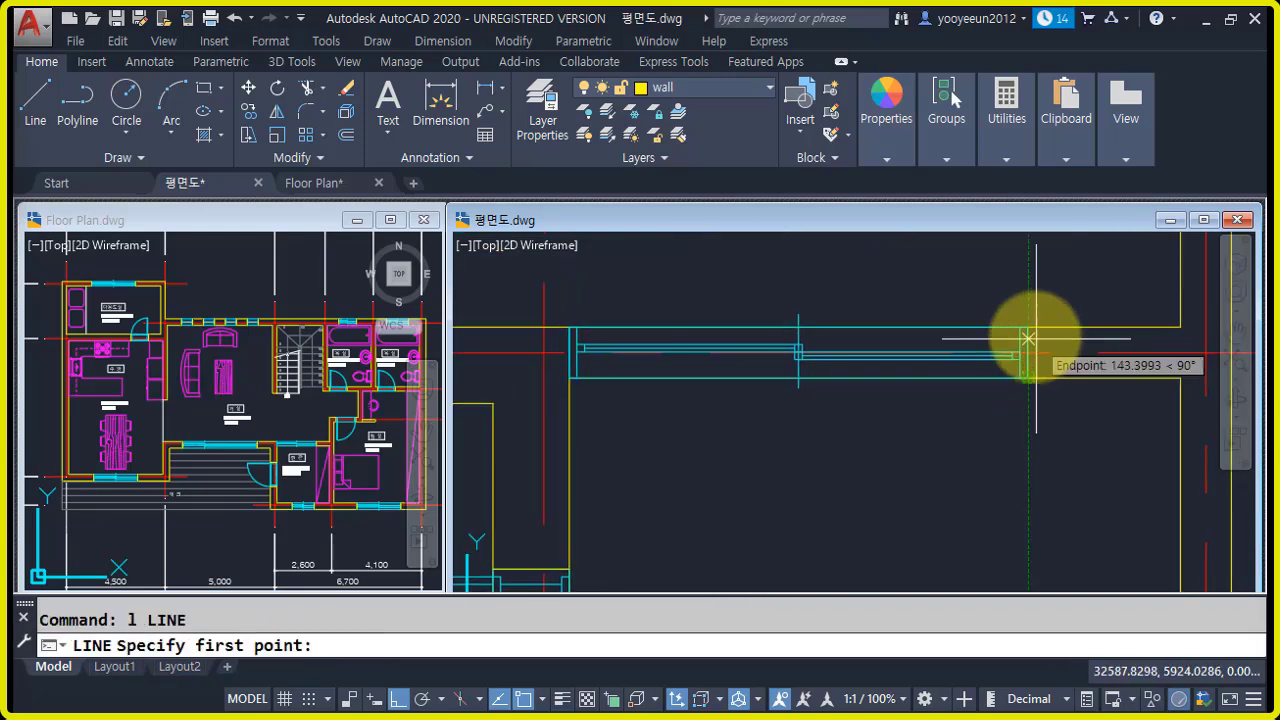
left_click(1032, 332)
left_click(1032, 371)
key("Return")
- Stretch the vertical wall line's upper endpoint to the upper-left corner of the entrance room's upper window
middle_click_drag(660, 400, 838, 470)
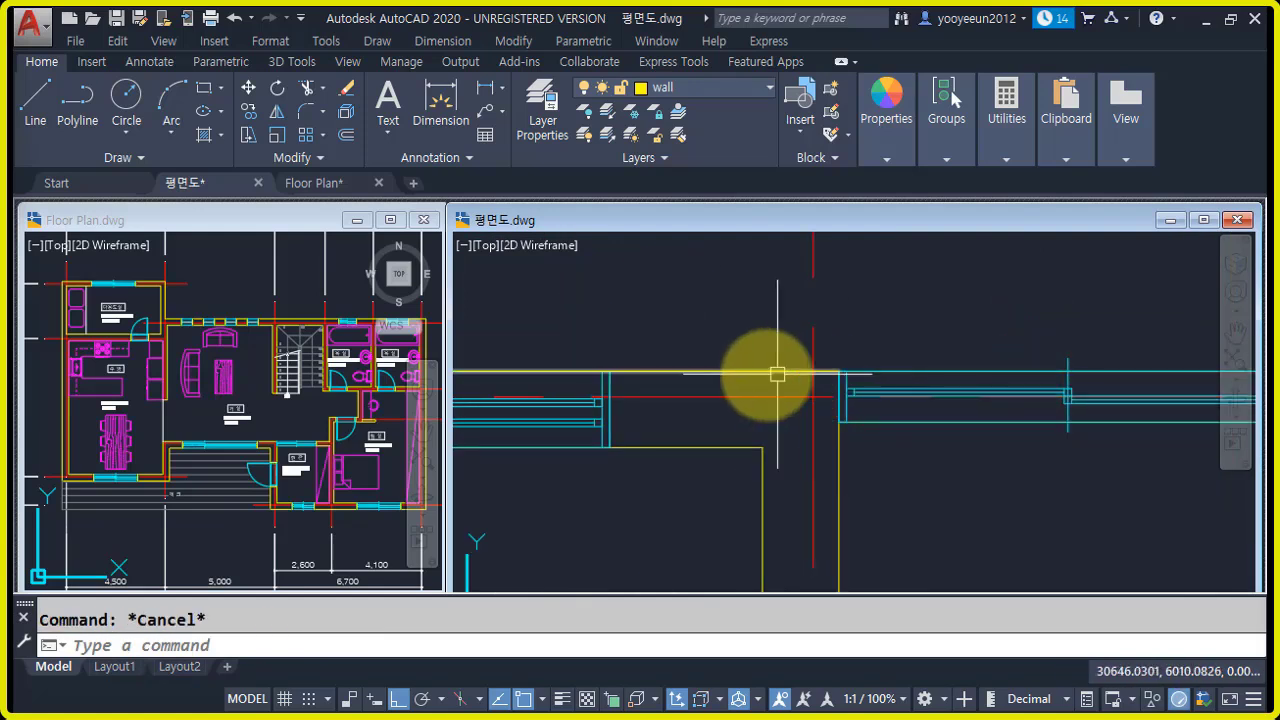
left_click(840, 424)
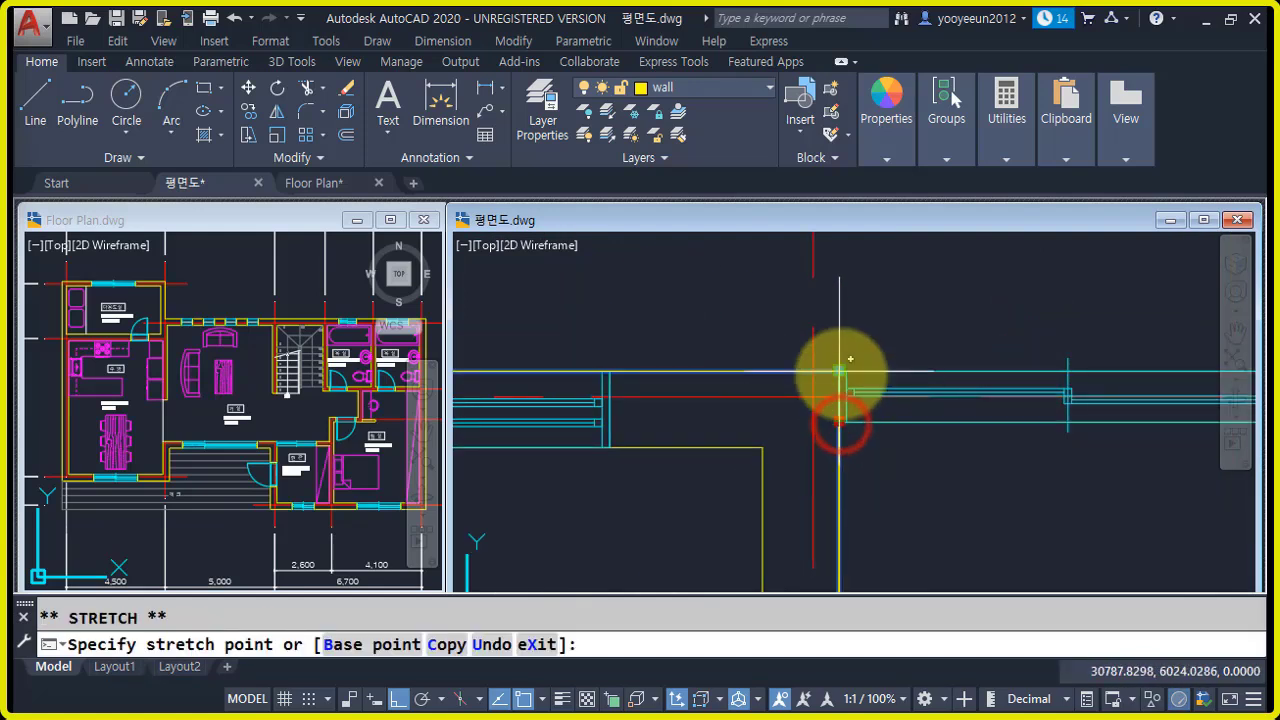
left_click(840, 372)
key("Escape")
- Draw a line across the wall thickness at the right end of the large living-room window
middle_click_drag(636, 429, 886, 429)
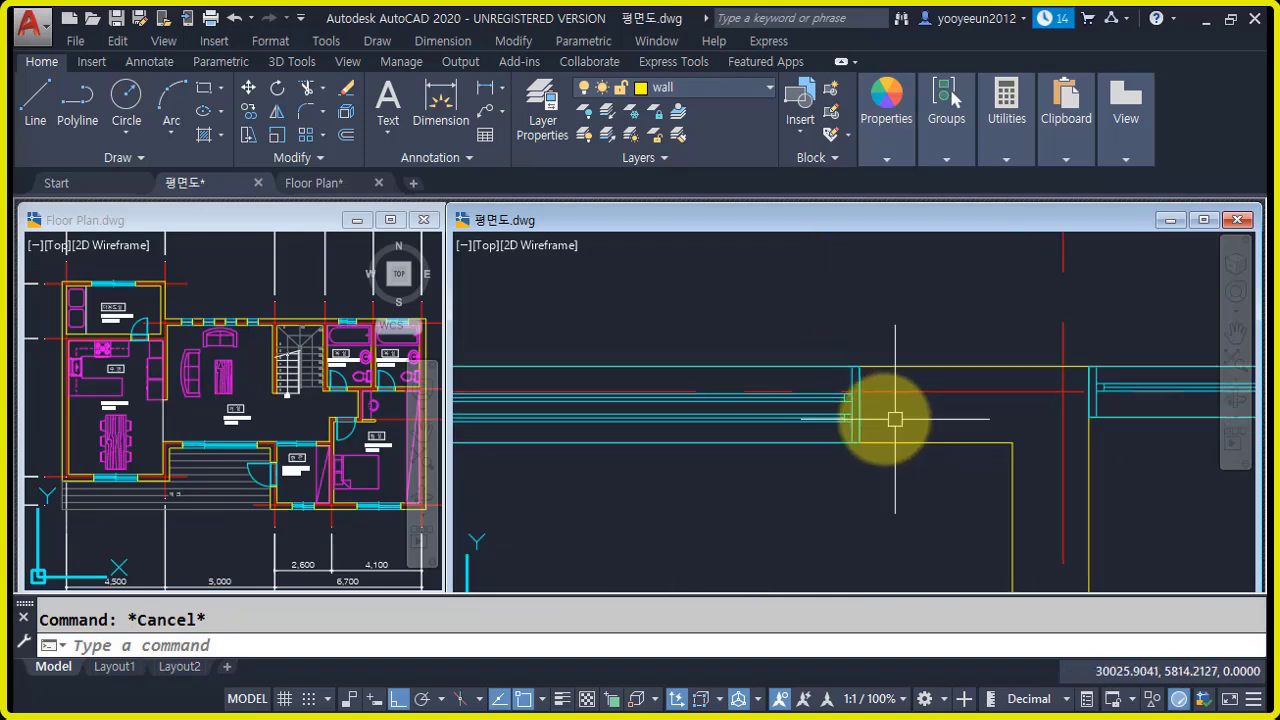
left_click(856, 366)
left_click(864, 450)
key("space")
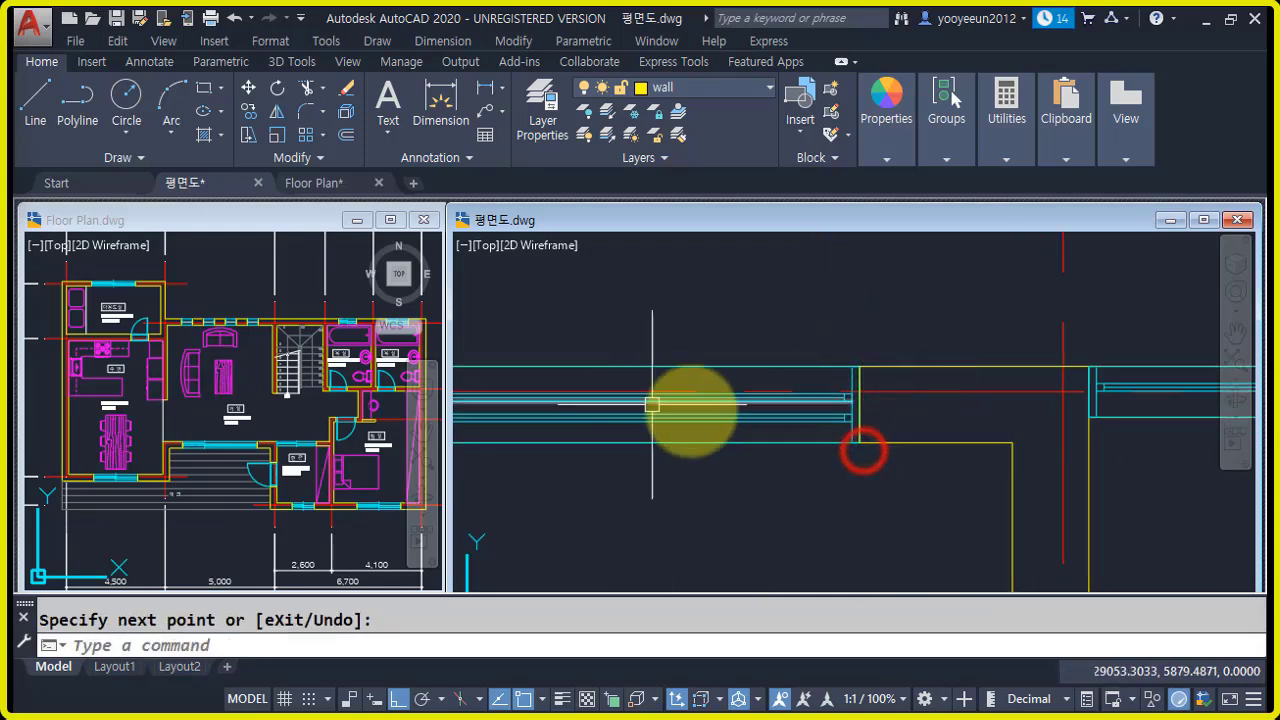
- Copy the wall-end line from the right end of the large living-room window to its left end
scroll(646, 403, "down", 3)
middle_click_drag(802, 438, 997, 457)
scroll(748, 452, "down", 5)
middle_click_drag(630, 448, 793, 436)
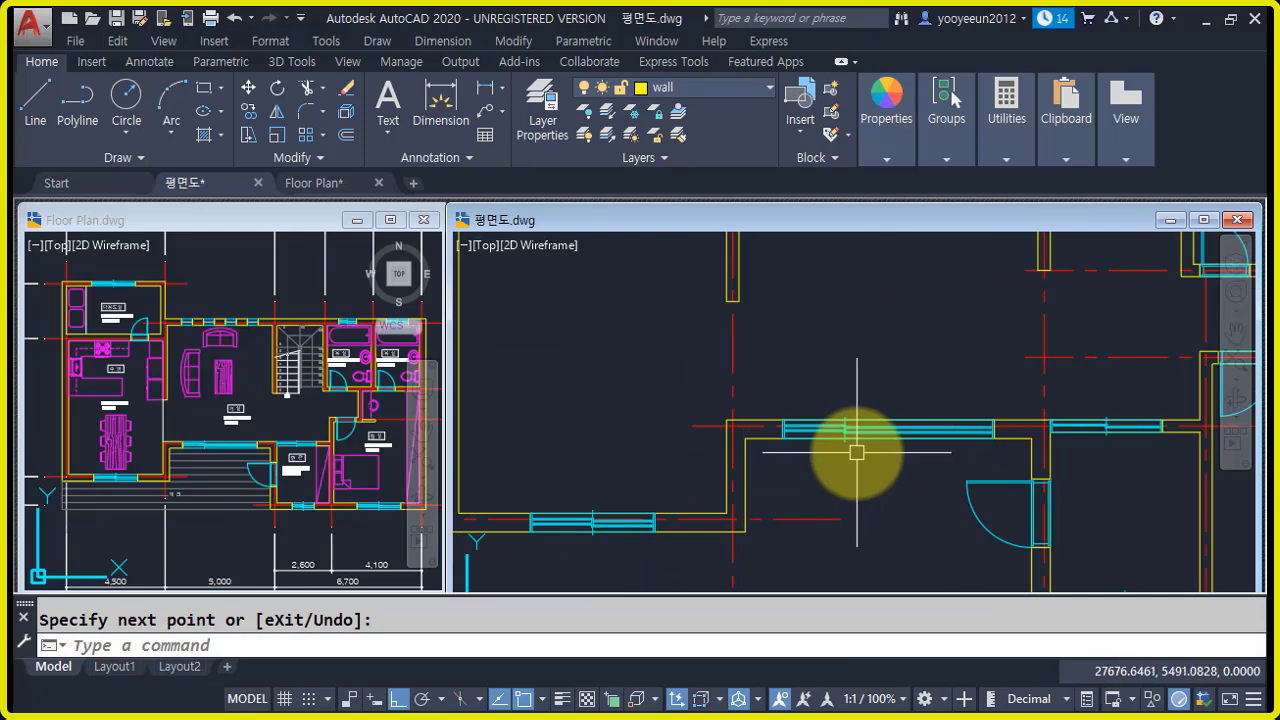
type("co")
key("space")
scroll(902, 446, "up", 5)
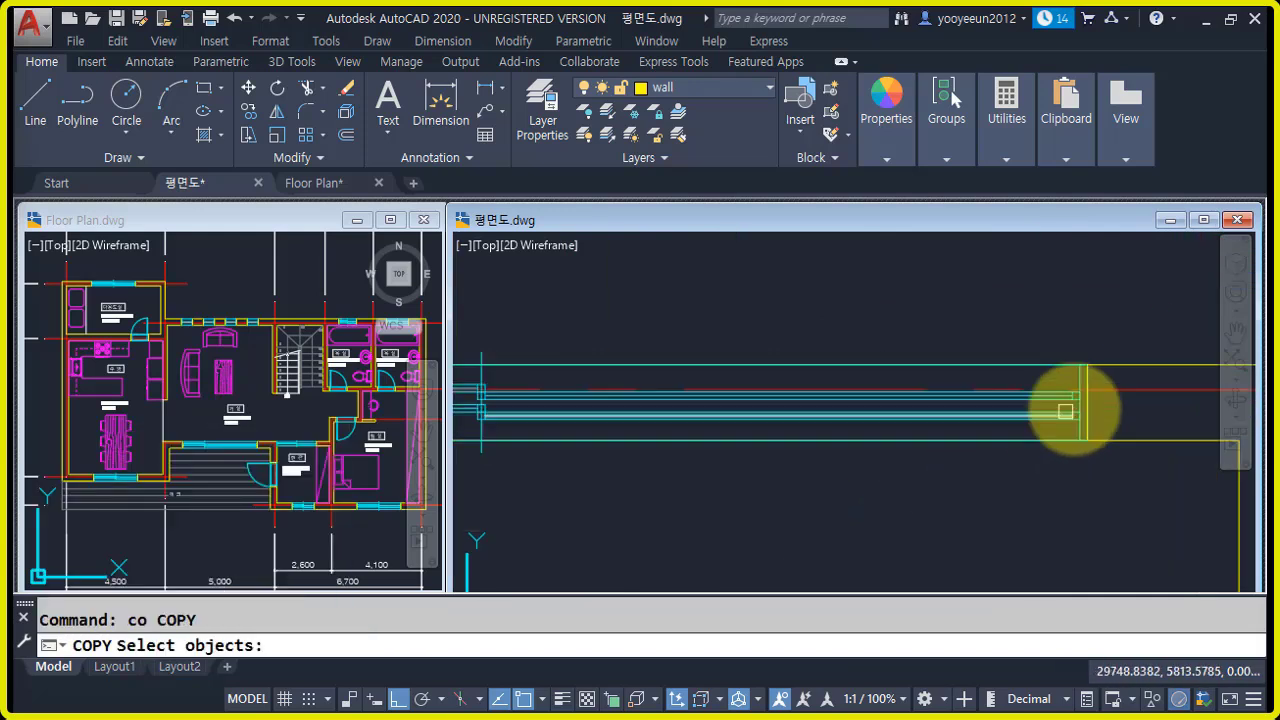
key("space")
left_click(1087, 439)
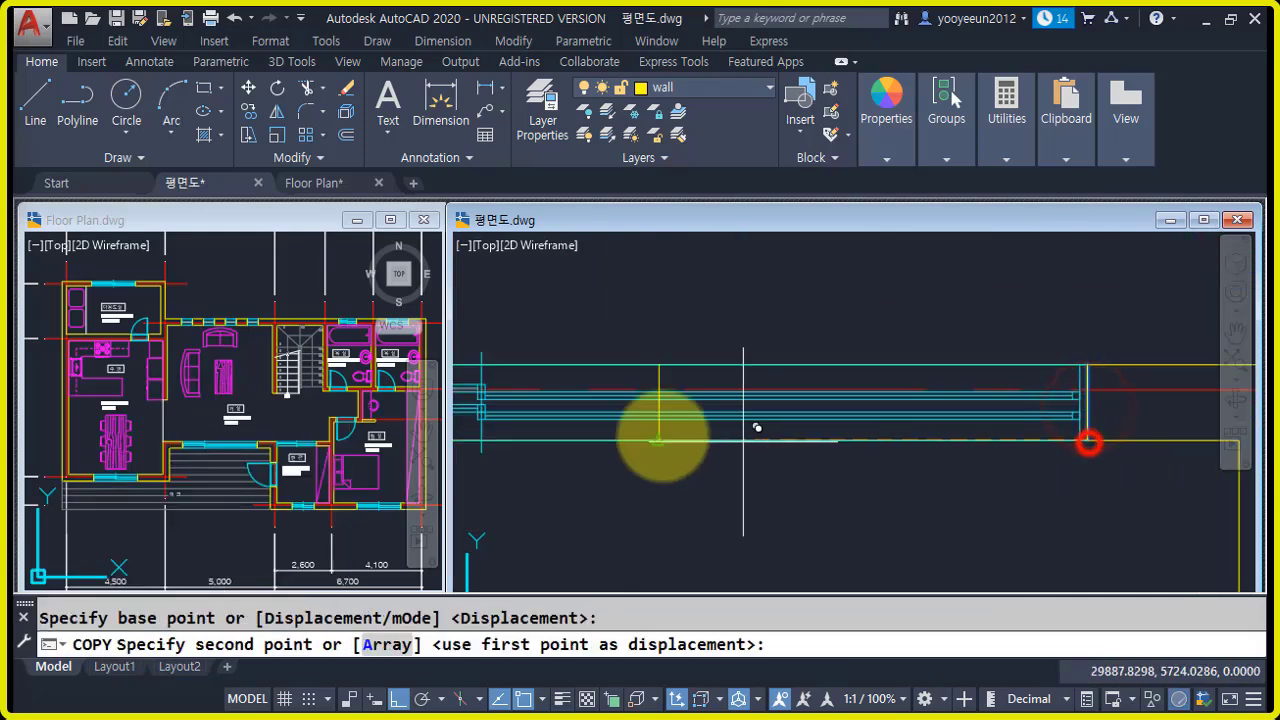
left_click(567, 440)
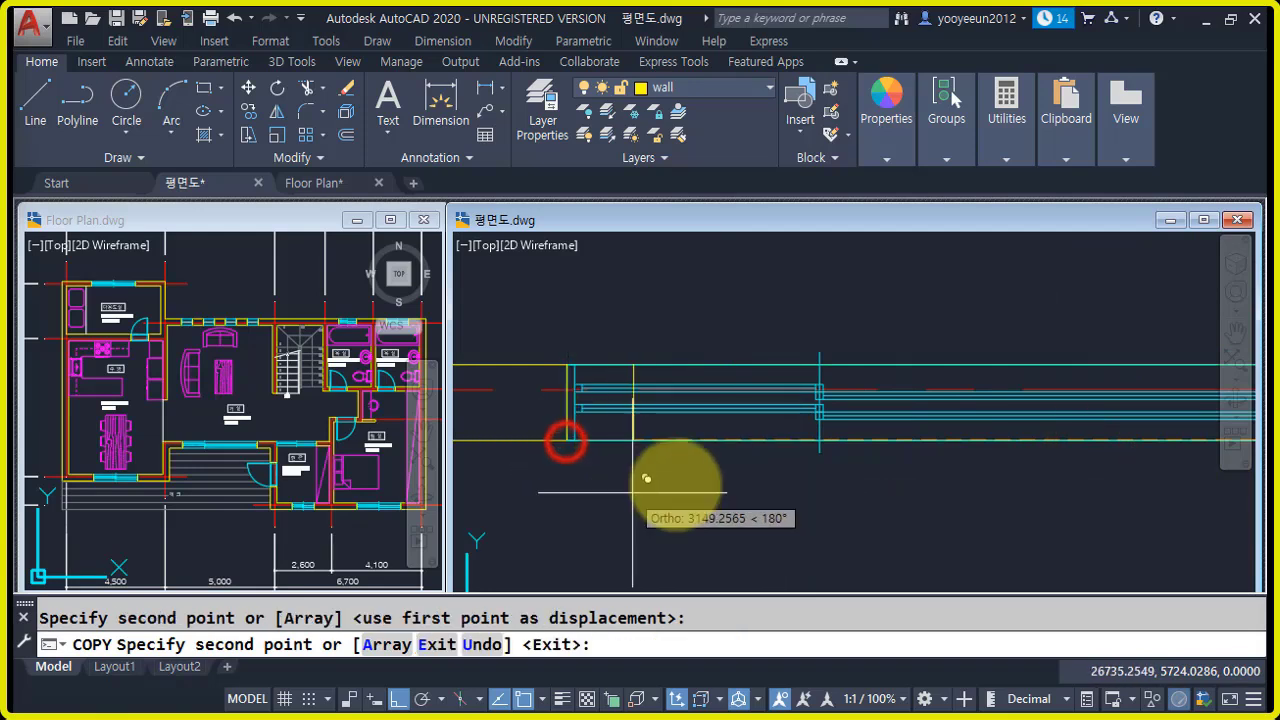
- Copy the wall-end line to both ends of the kitchen's lower window and finish copying
scroll(1020, 330, "down", 4)
scroll(647, 523, "up", 2)
left_click(630, 516)
middle_click_drag(744, 485, 1116, 418)
left_click(687, 453)
key("space")
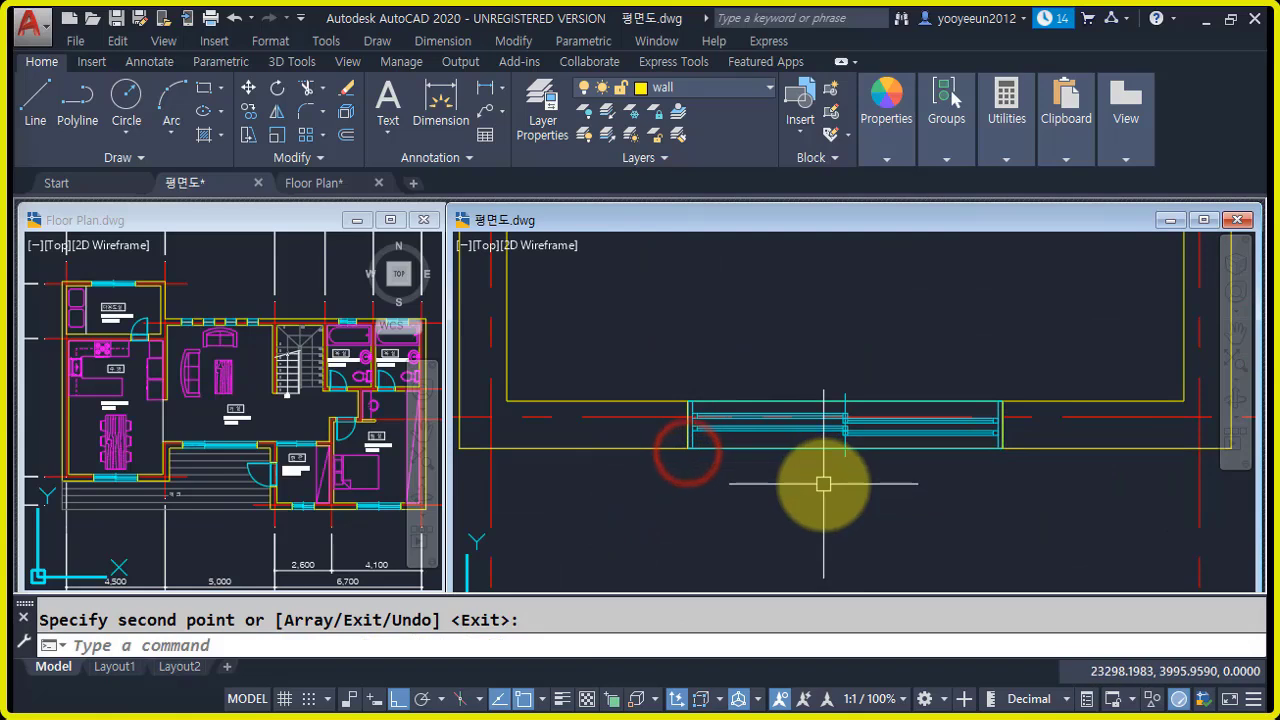
- Bring the whole floor plan into view and turn off the center layer
type("z")
key("space")
type("e")
key("space")
key("space")
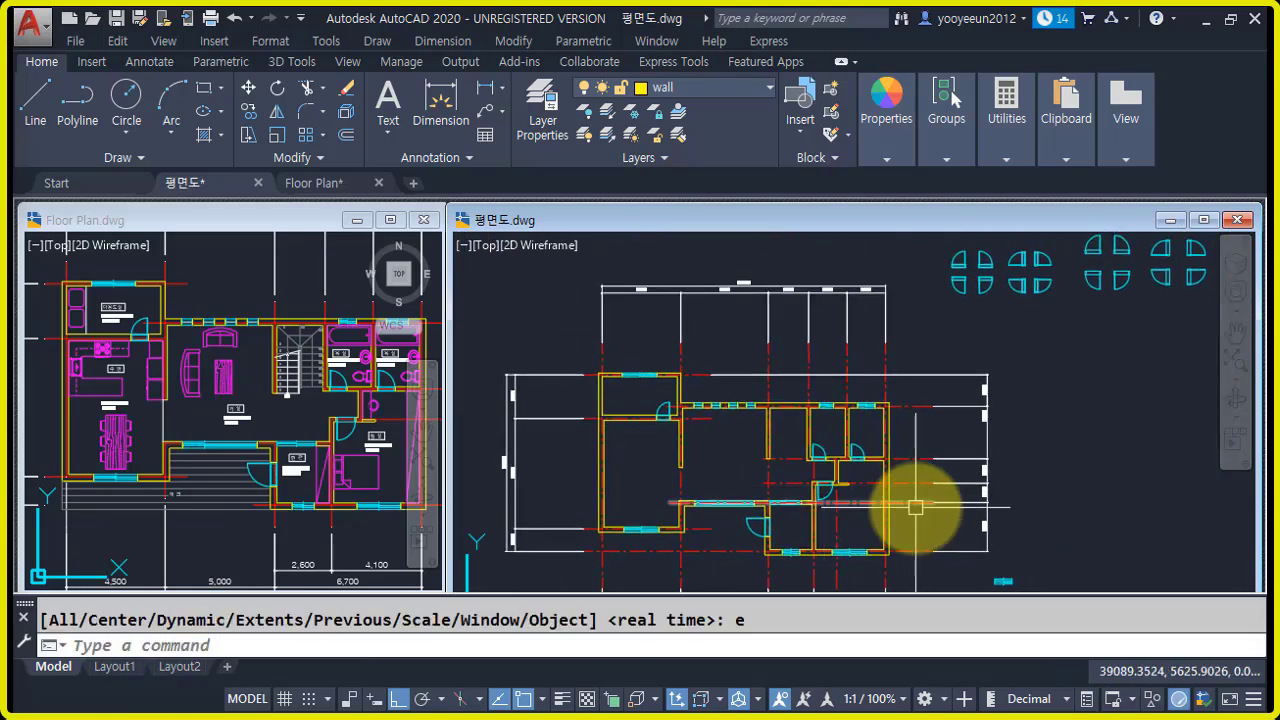
scroll(766, 463, "up", 2)
scroll(709, 354, "up", 1)
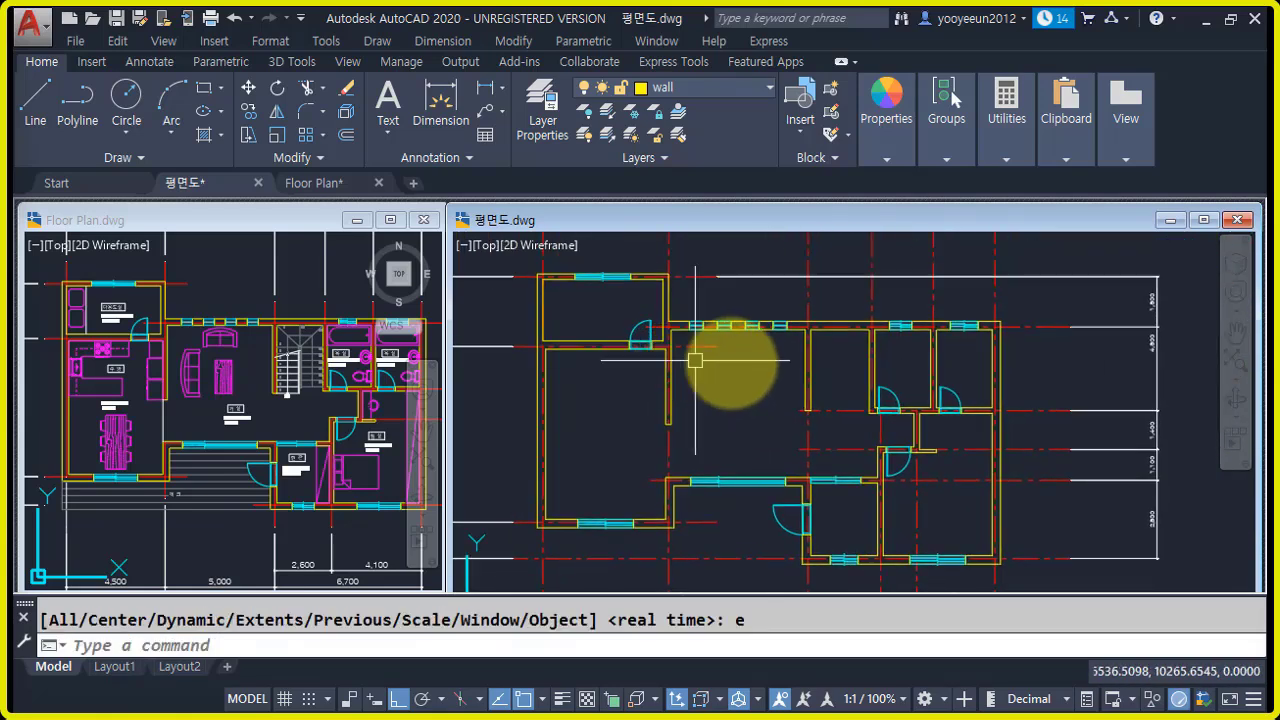
left_click(723, 87)
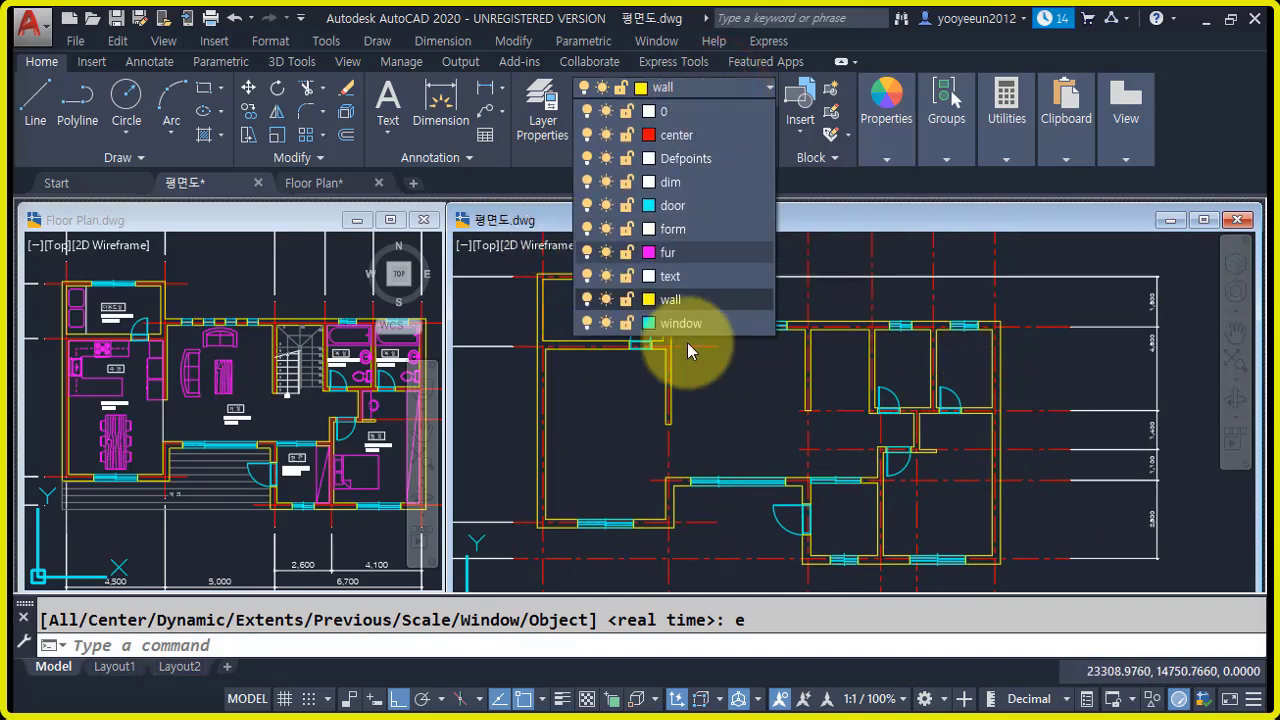
left_click(587, 134)
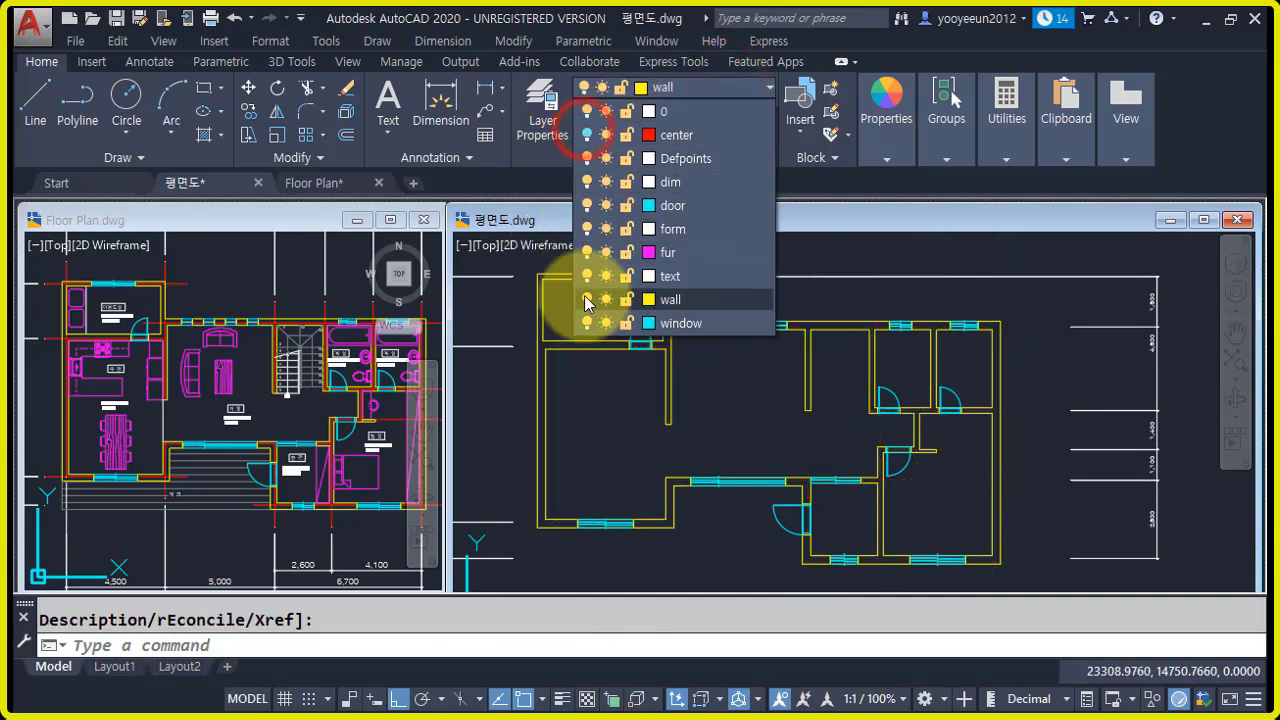
- Turn off the door and window layers so that only the walls and dimensions of the floor plan are displayed
left_click(587, 299)
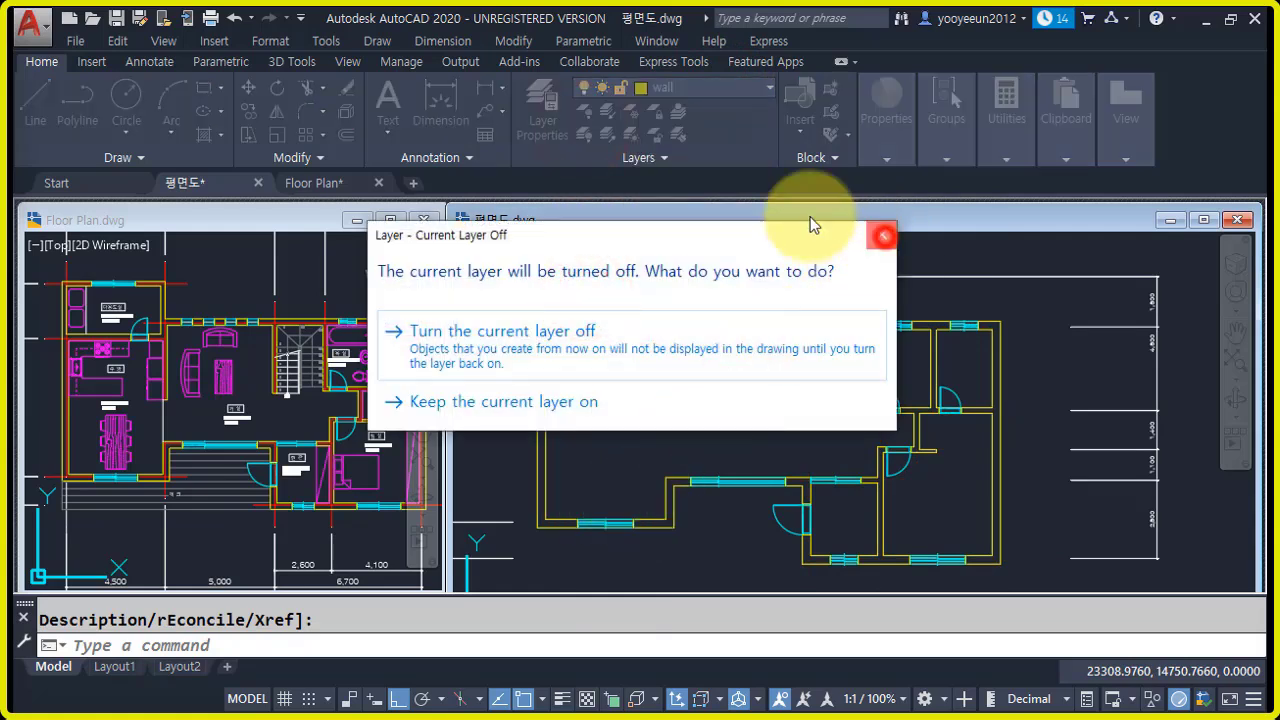
left_click(884, 236)
left_click(728, 87)
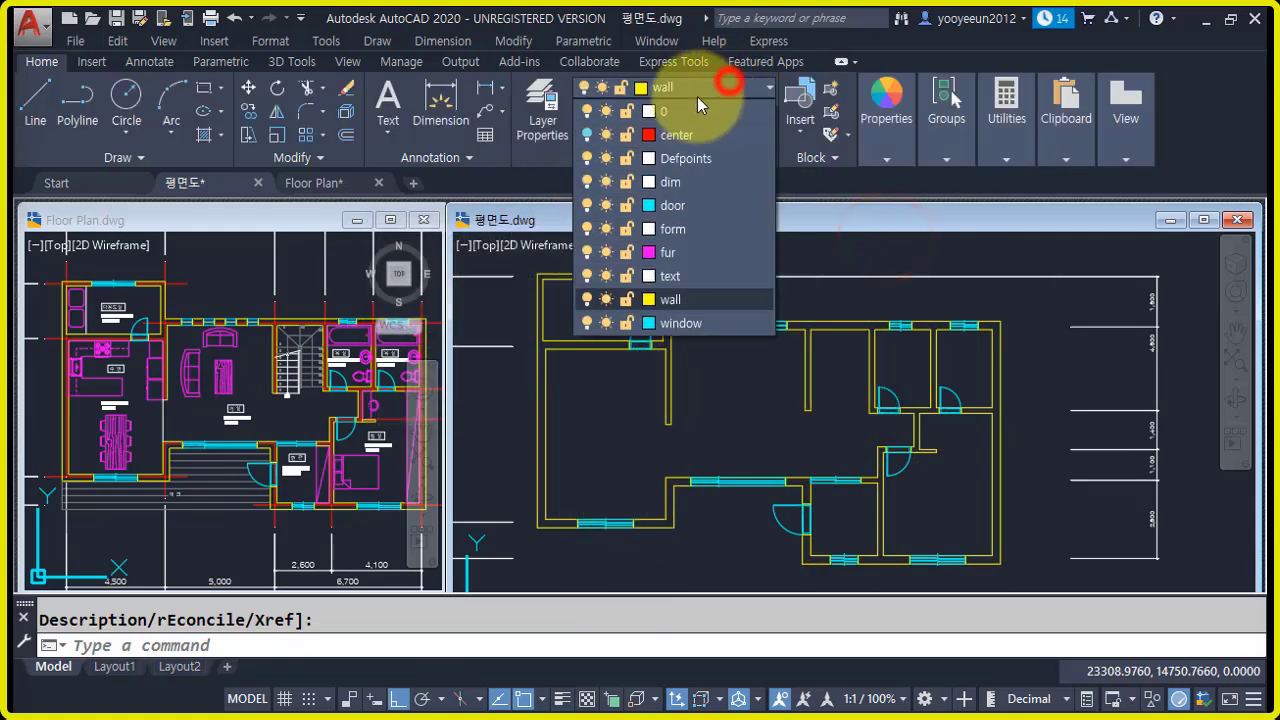
left_click(588, 206)
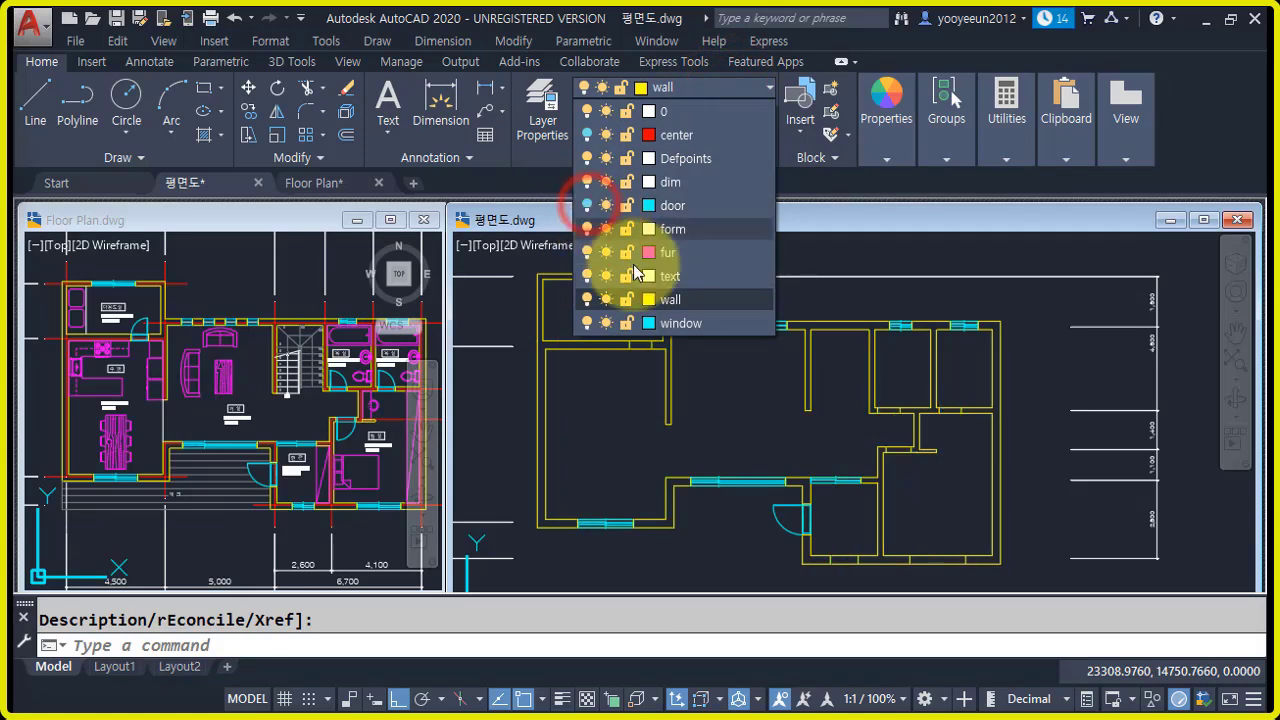
left_click(726, 413)
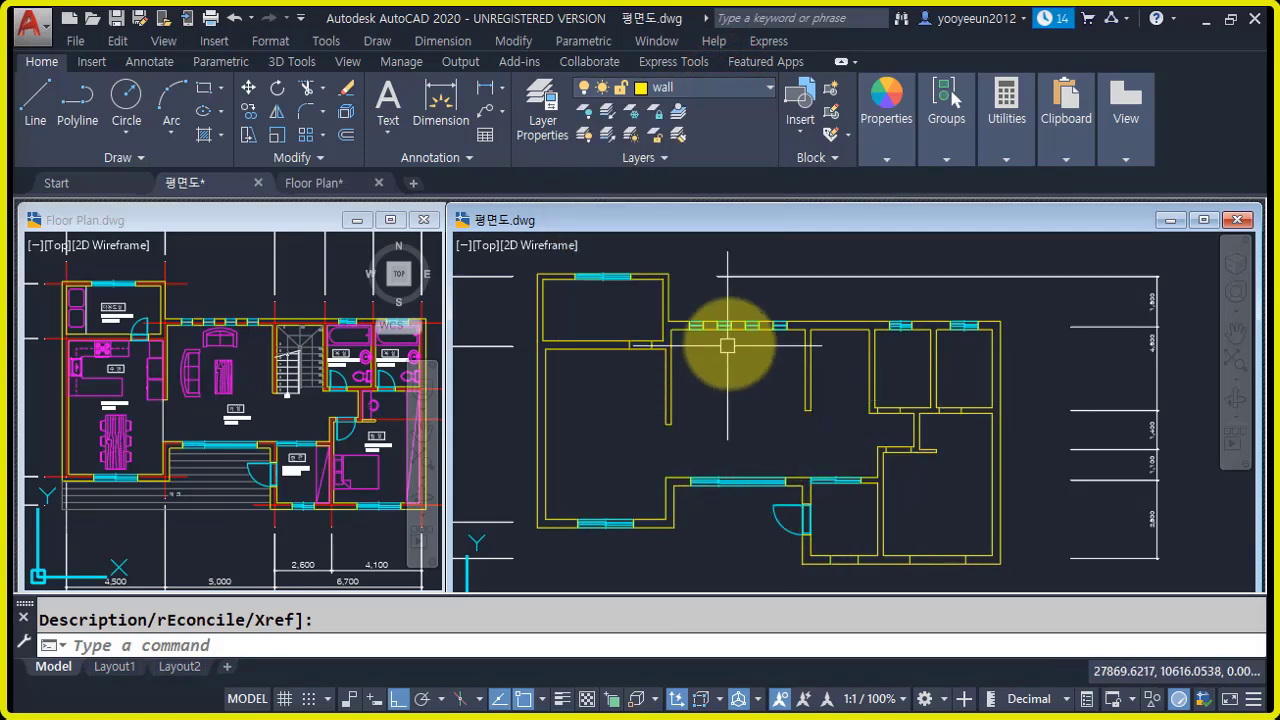
left_click(617, 274)
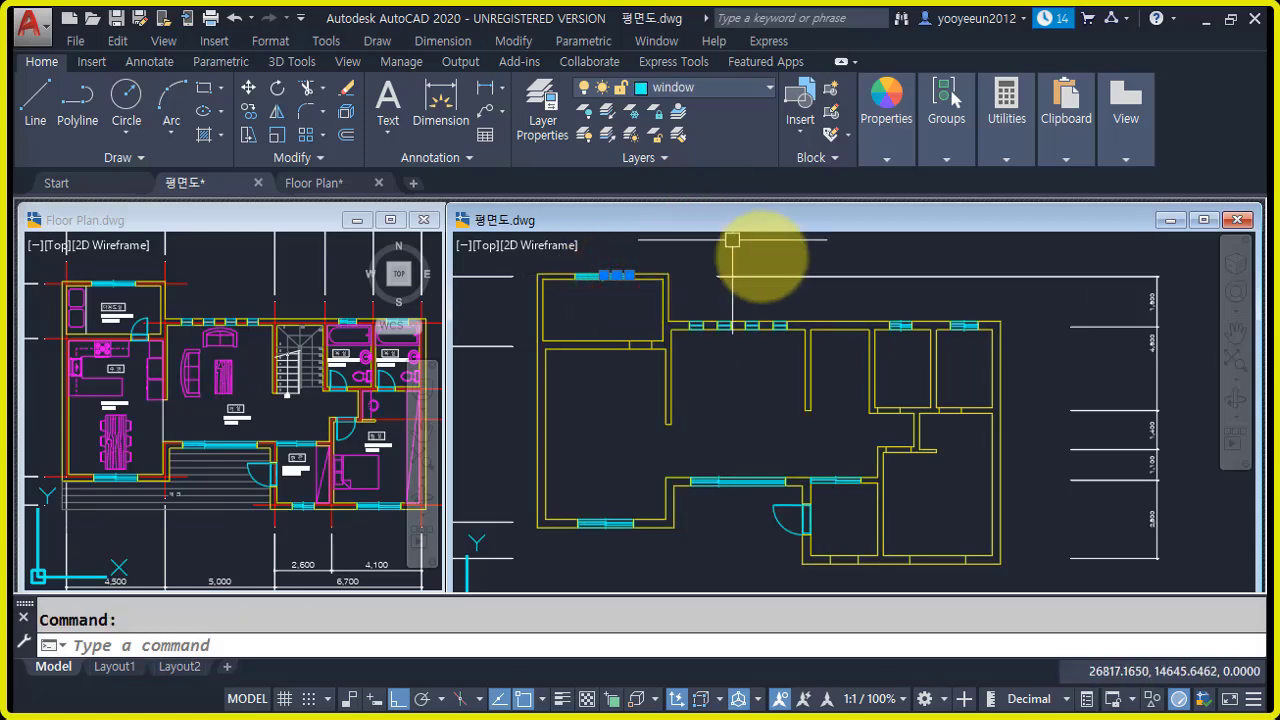
key("Escape")
left_click(733, 94)
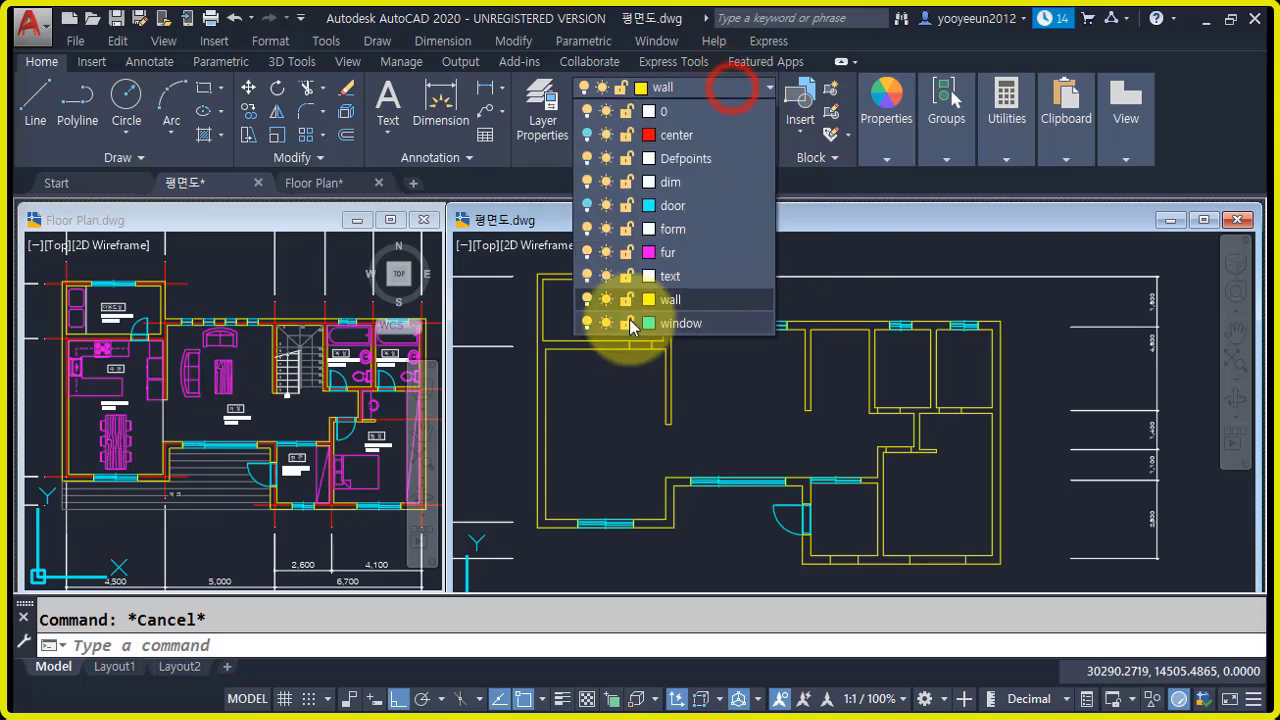
left_click(586, 324)
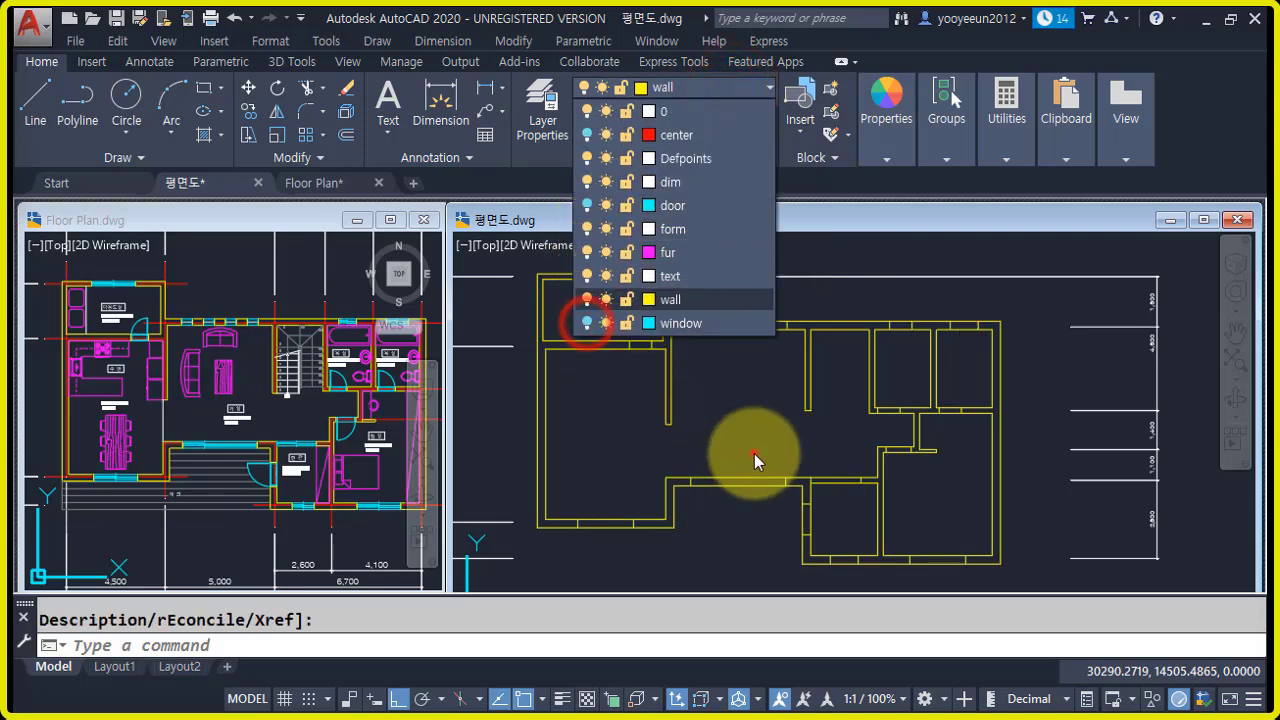
left_click(754, 453)
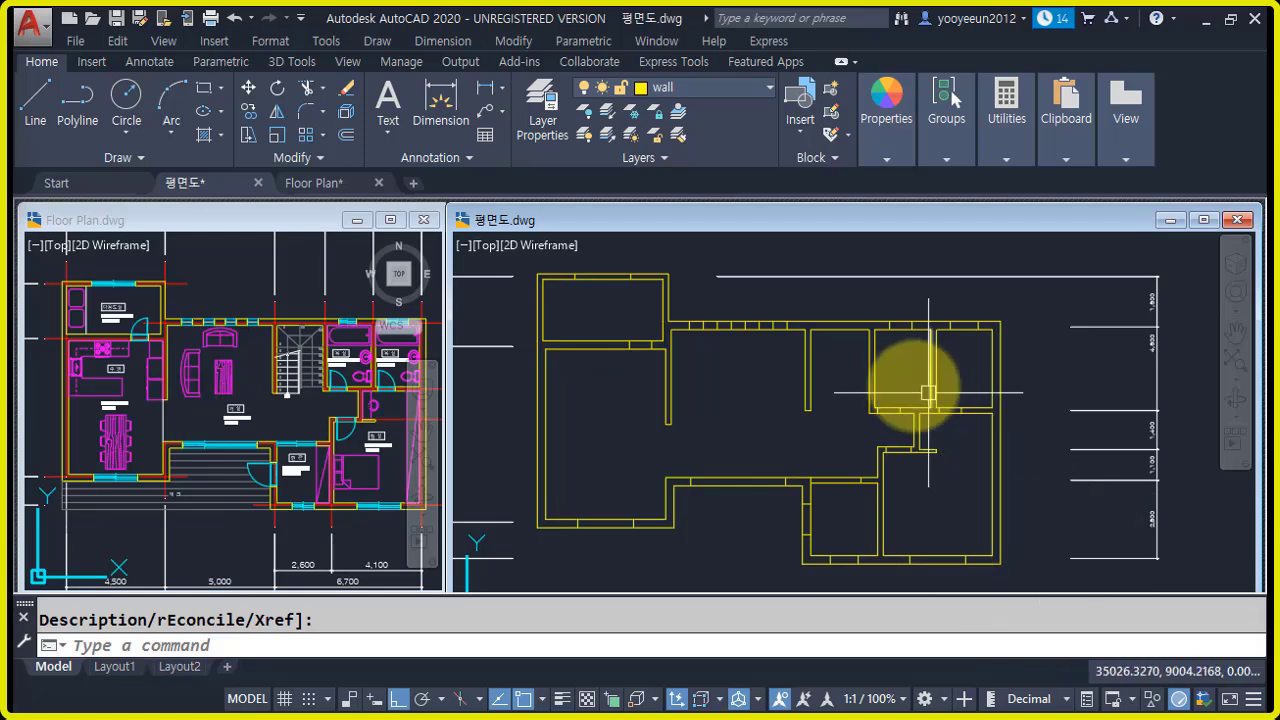
- Using all the walls as cutting edges, trim the wall lines across the upper-left room's window and door openings
scroll(786, 414, "down", 2)
type("tr")
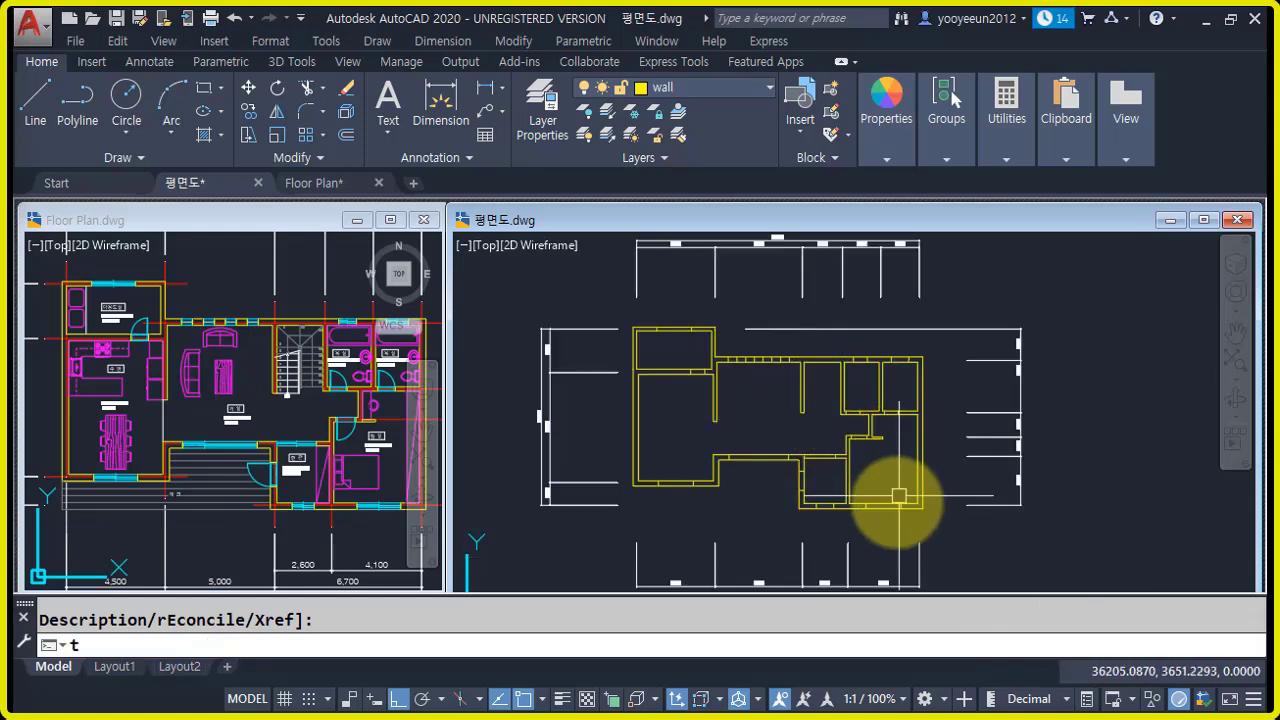
key("Return")
left_click(930, 514)
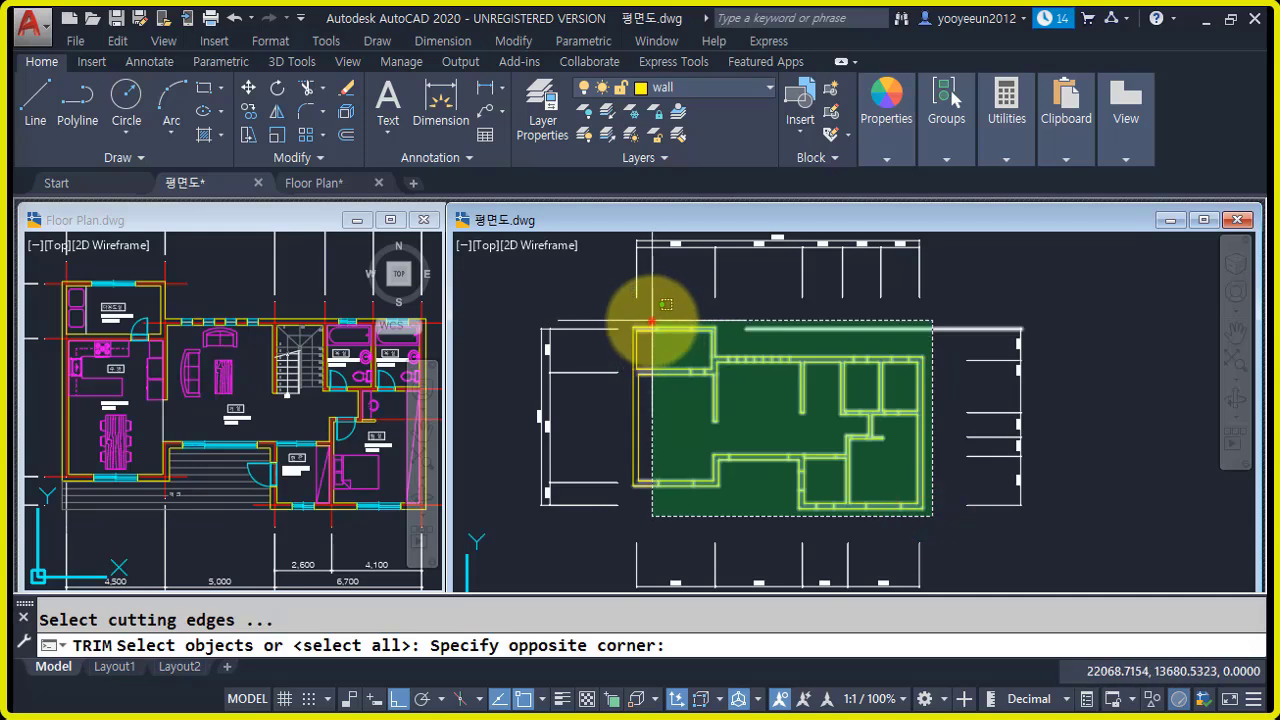
left_click(652, 320)
key("Return")
scroll(663, 391, "up", 4)
left_click(661, 374)
left_click(647, 317)
scroll(733, 398, "up", 2)
left_click(720, 400)
left_click(691, 300)
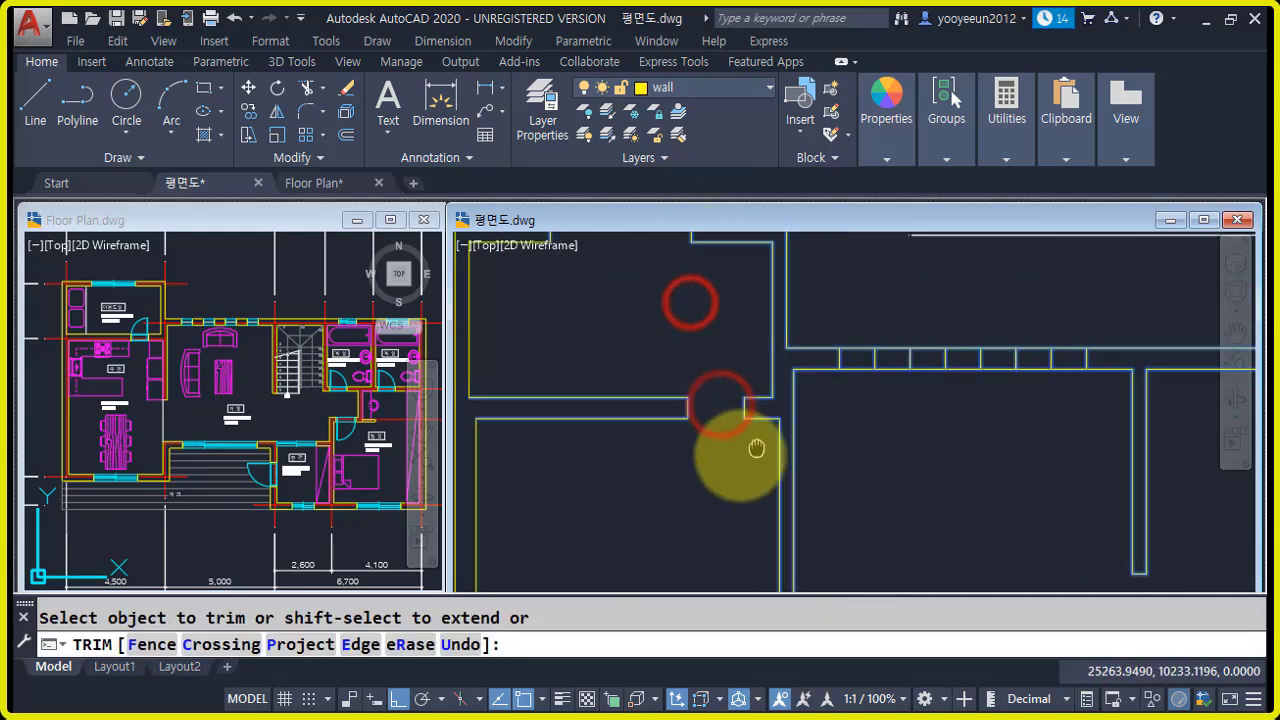
- Trim the wall lines across the four small window openings in the living room's upper wall
scroll(833, 400, "up", 2)
middle_click_drag(928, 396, 805, 427)
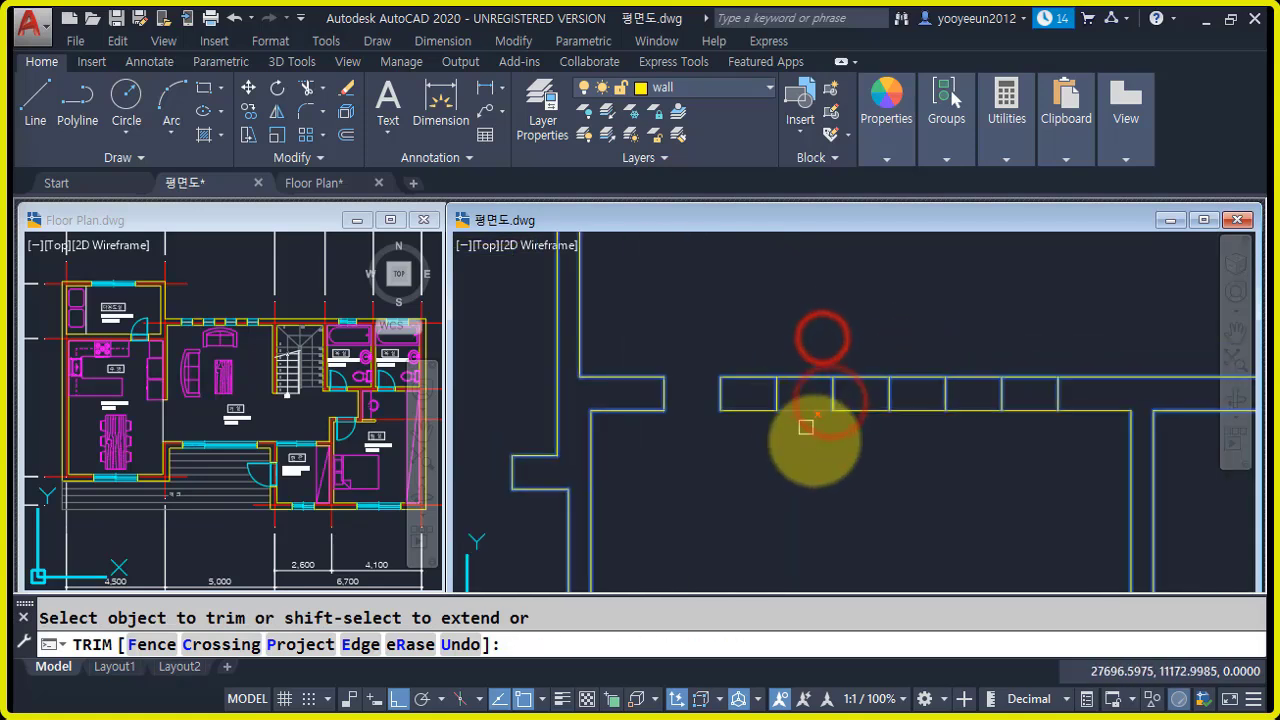
middle_click_drag(928, 437, 885, 438)
left_click(986, 357)
- Trim the wall lines across the window openings in the upper walls of the two bathrooms
scroll(1062, 446, "down", 4)
mouse_move(1040, 458)
middle_mouse_down()
mouse_move(771, 389)
mouse_move(745, 437)
middle_mouse_up()
scroll(931, 417, "up", 4)
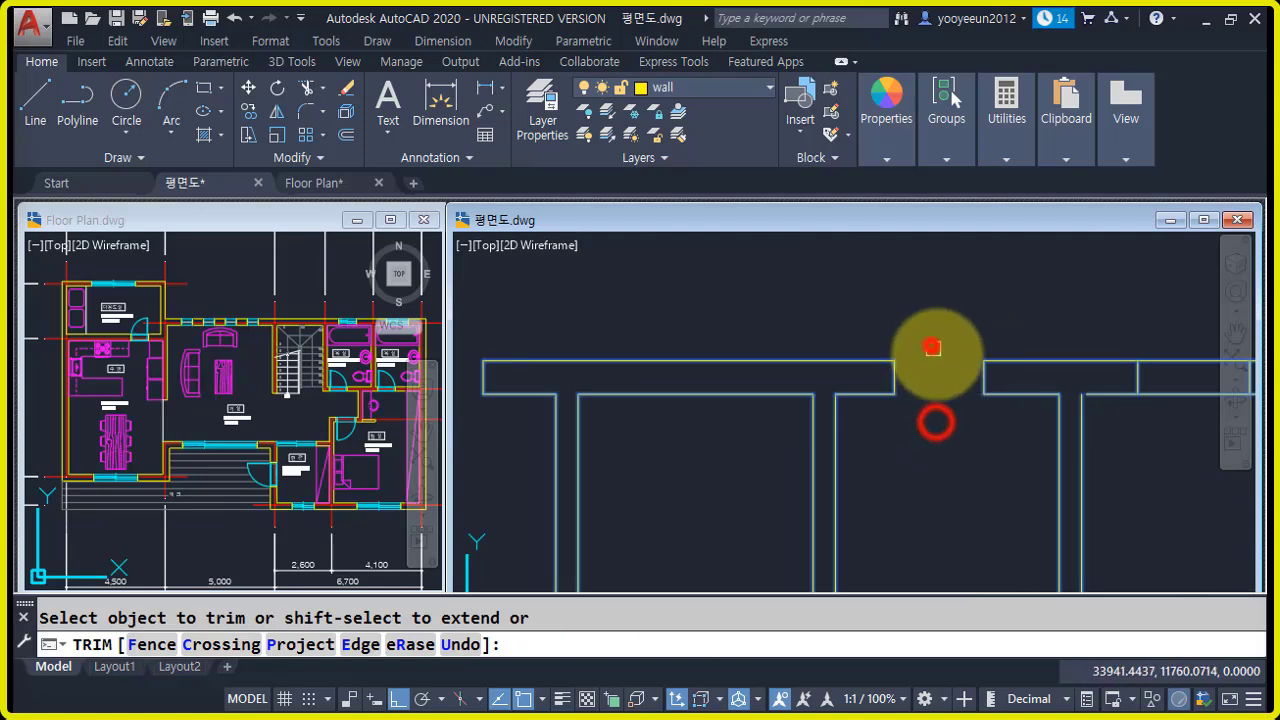
middle_click_drag(1035, 422, 741, 424)
left_click(904, 345)
scroll(915, 425, "down", 4)
- Trim the wall lines across the door openings of the two bathrooms
middle_click_drag(914, 463, 906, 346)
scroll(843, 411, "up", 4)
left_click(813, 408)
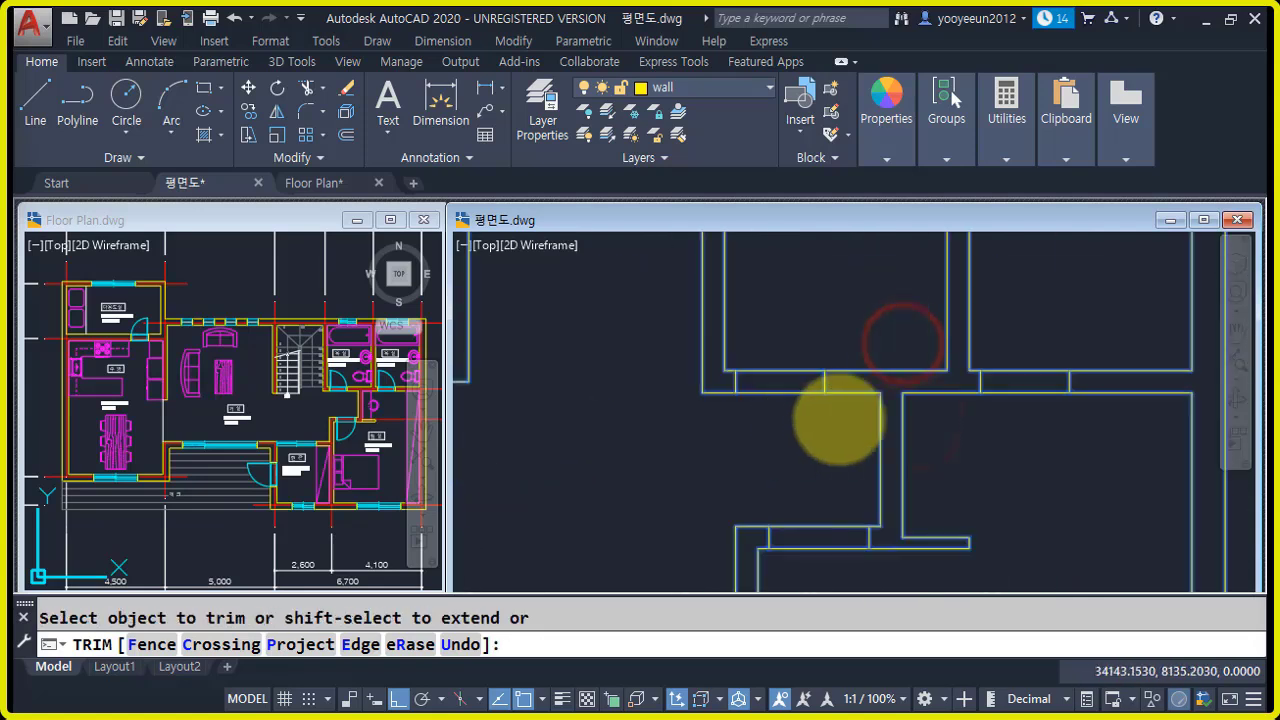
middle_click_drag(990, 426, 912, 426)
left_click(962, 424)
left_click(941, 346)
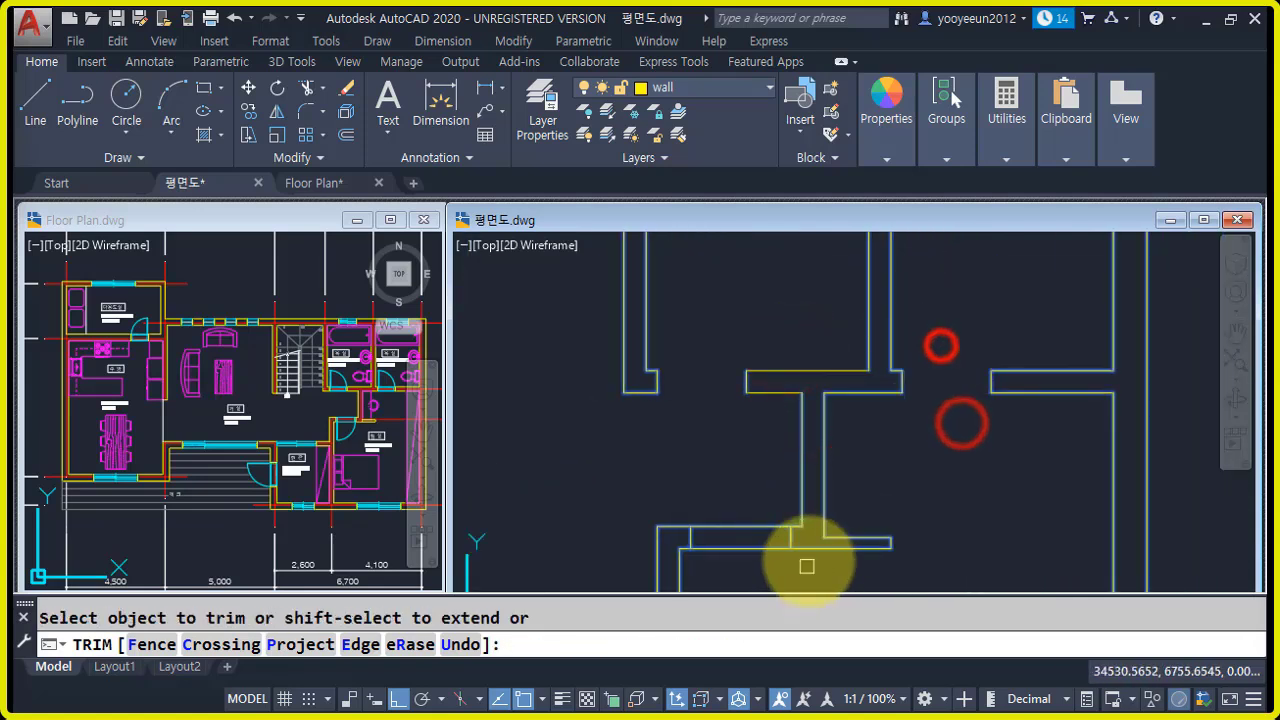
- Trim the wall lines across the bedroom's door and window openings and the entrance room's upper and lower window openings
middle_click_drag(765, 581, 826, 432)
middle_click_drag(729, 523, 768, 391)
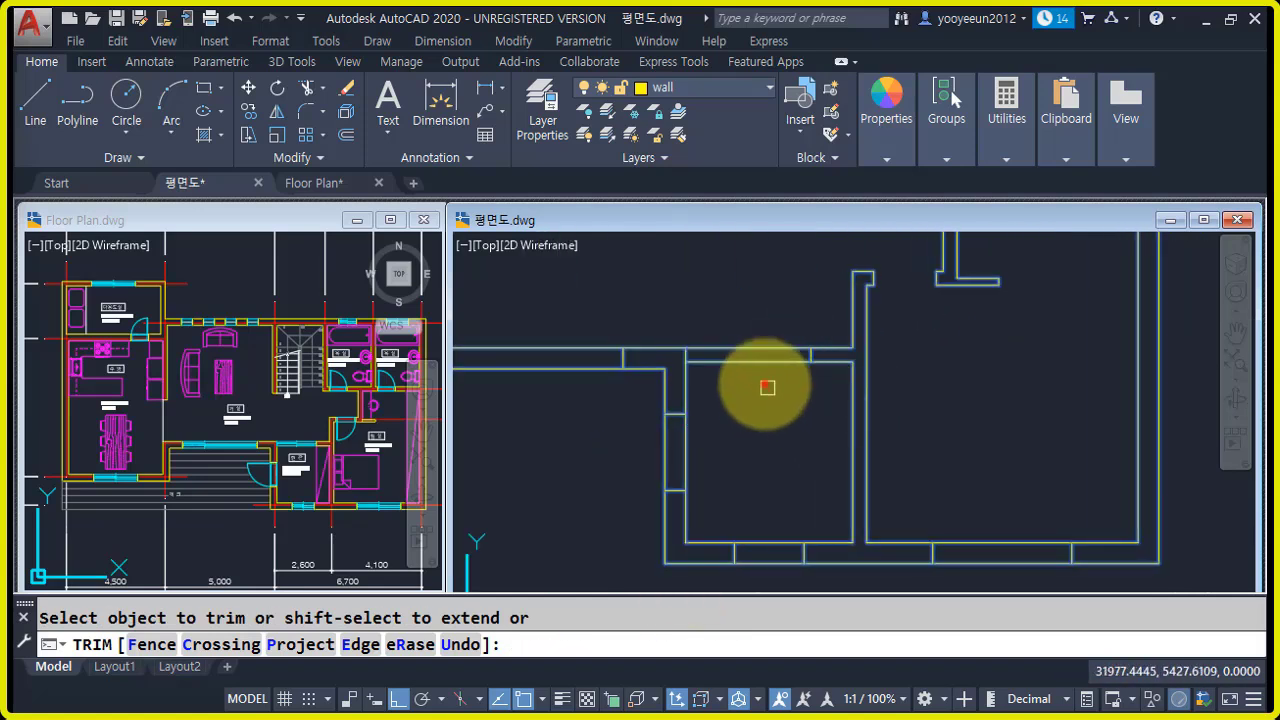
mouse_move(786, 543)
middle_mouse_down()
mouse_move(829, 437)
mouse_move(829, 398)
middle_mouse_up()
scroll(829, 398, "up", 3)
left_click(823, 463)
left_click(803, 374)
middle_click_drag(954, 411, 748, 522)
left_click(949, 566)
left_click(923, 469)
- Trim the wall lines across the entrance door opening and the large living-room window opening
scroll(923, 469, "down", 4)
middle_click_drag(787, 482, 878, 554)
left_click(865, 512)
left_click(825, 508)
left_click(742, 457)
left_click(711, 409)
left_click(722, 480)
- Trim the wall lines across the kitchen's lower window opening and finish trimming
scroll(724, 490, "down", 3)
middle_click_drag(714, 494, 823, 458)
scroll(729, 489, "up", 3)
left_click(720, 486)
left_click(690, 411)
scroll(836, 350, "down", 4)
middle_click_drag(836, 396, 784, 495)
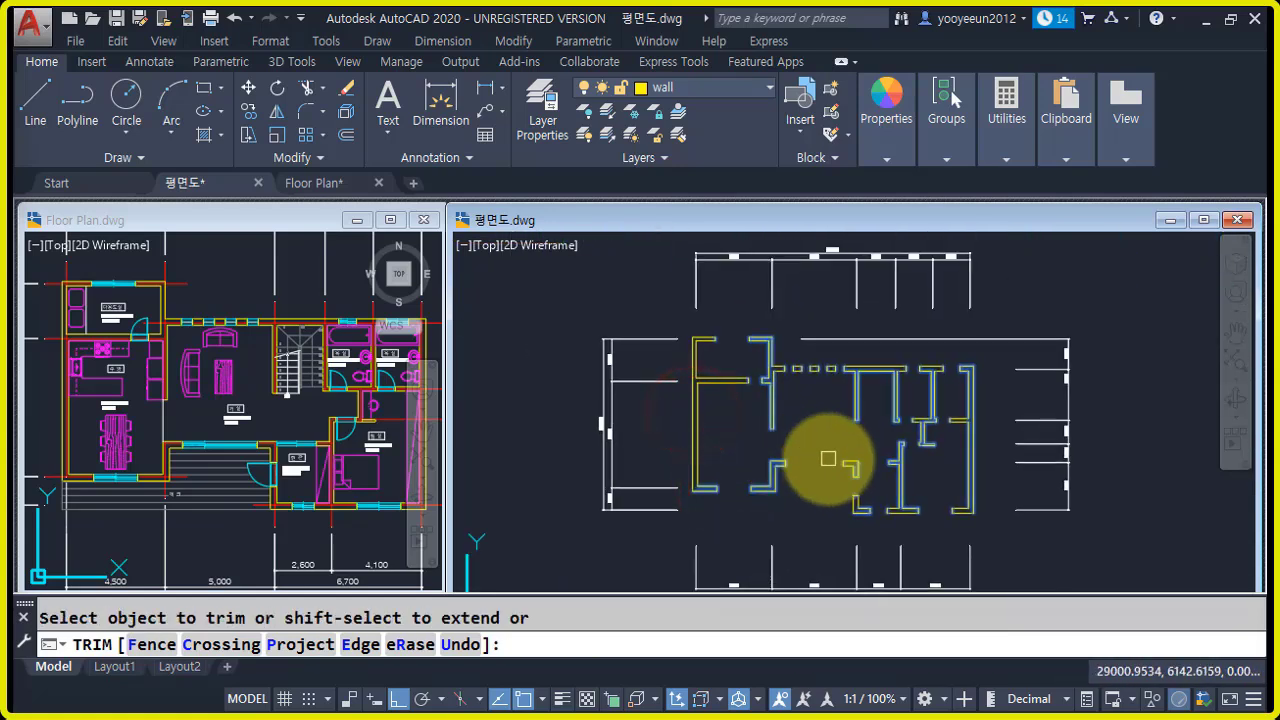
key("Return")
- Turn the window, door and center layers back on, with center as the current layer
scroll(923, 523, "up", 2)
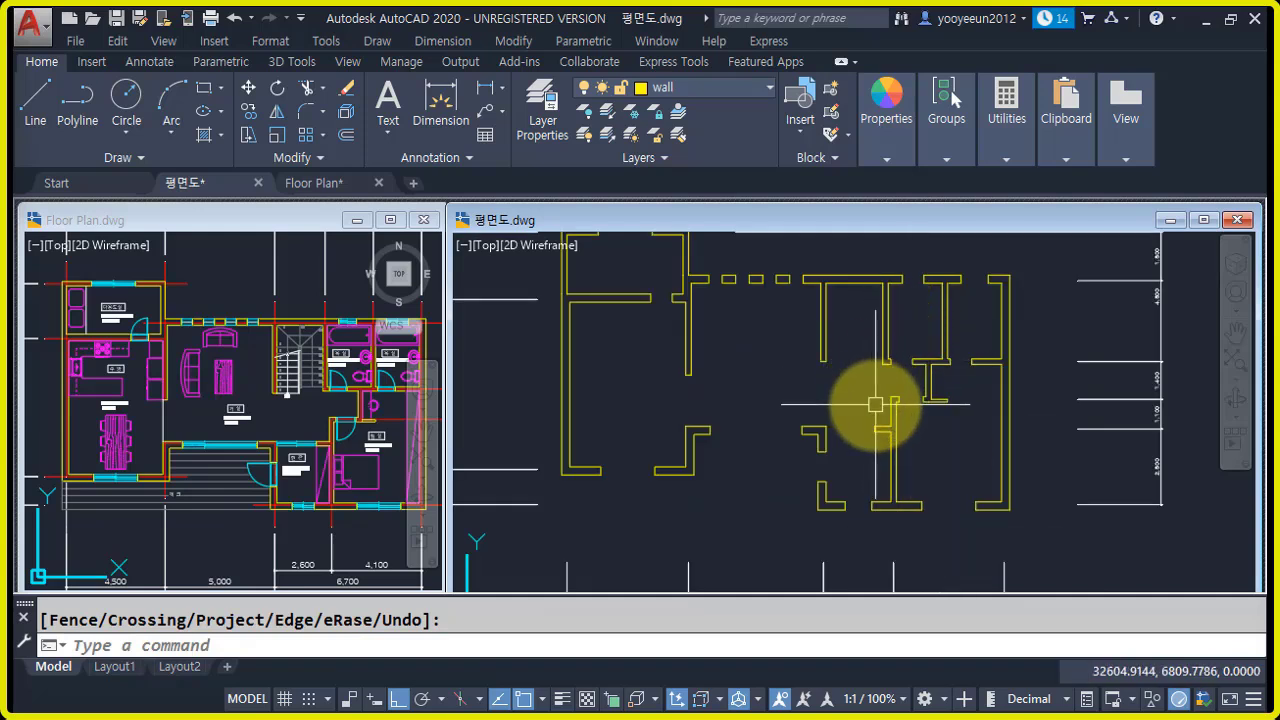
middle_click_drag(852, 390, 854, 428)
left_click(704, 88)
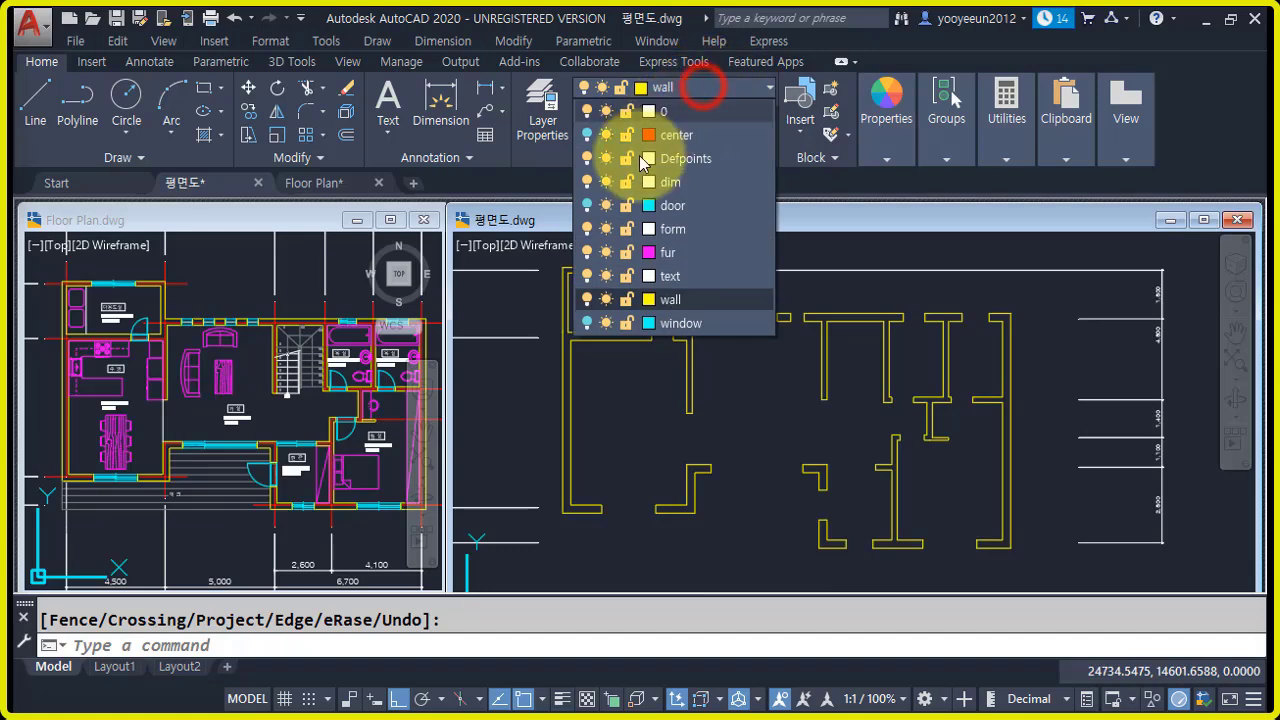
left_click(587, 322)
left_click(586, 205)
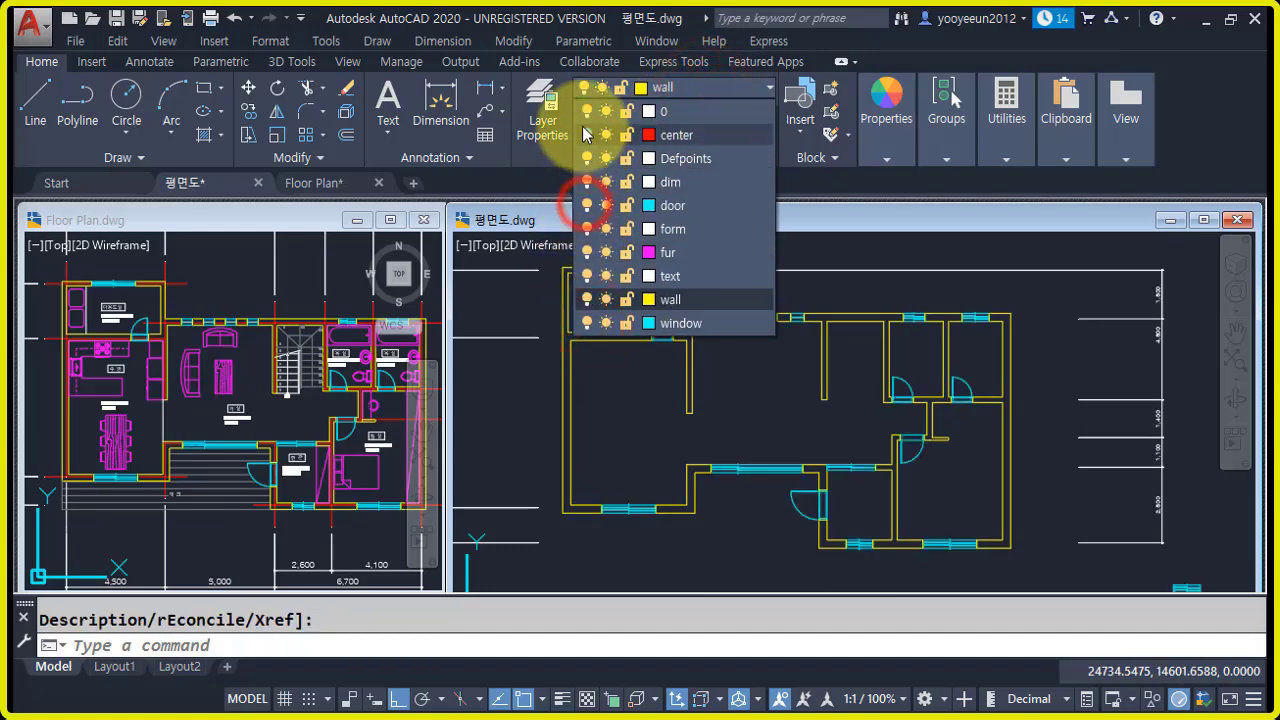
left_click(586, 128)
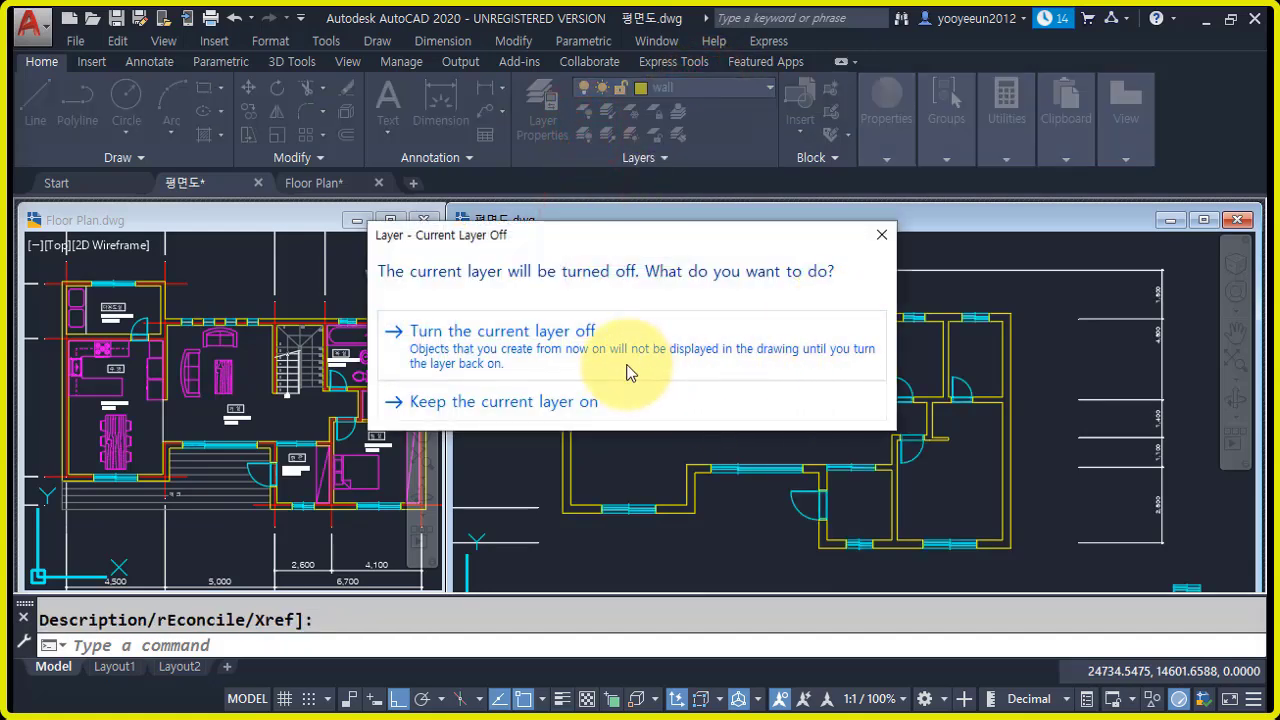
left_click(643, 364)
left_click(716, 88)
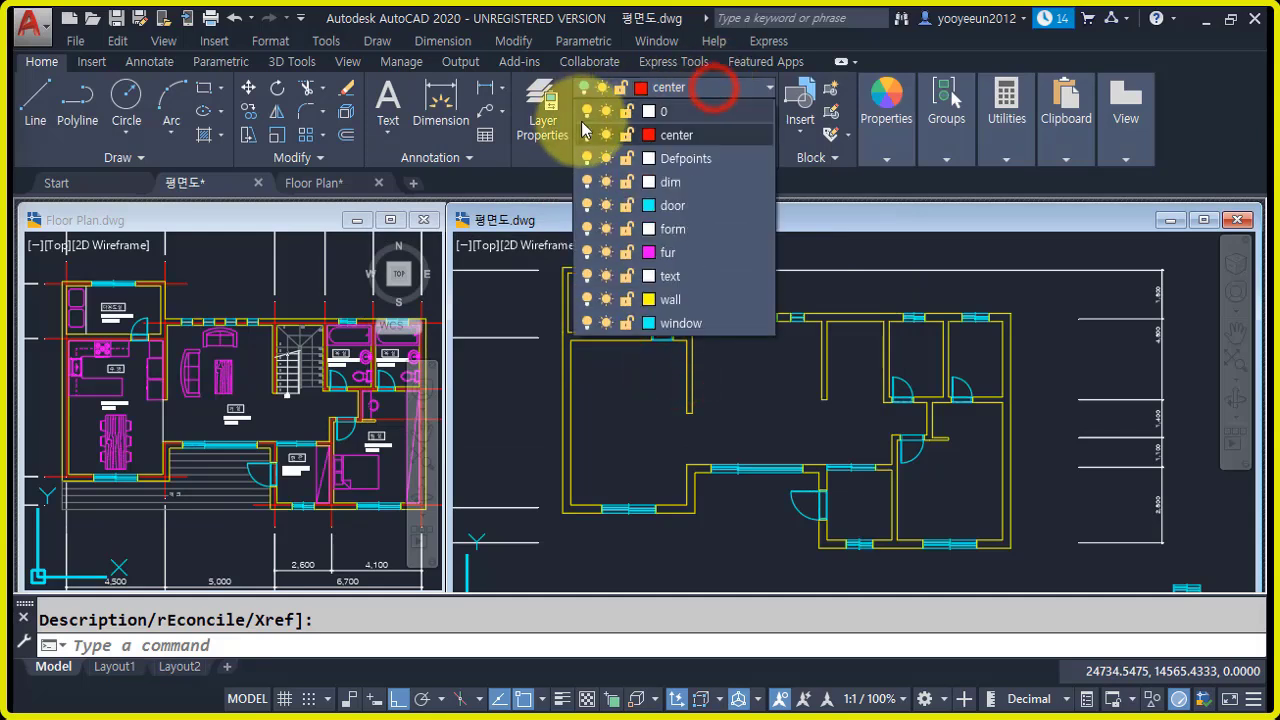
left_click(586, 135)
left_click(745, 427)
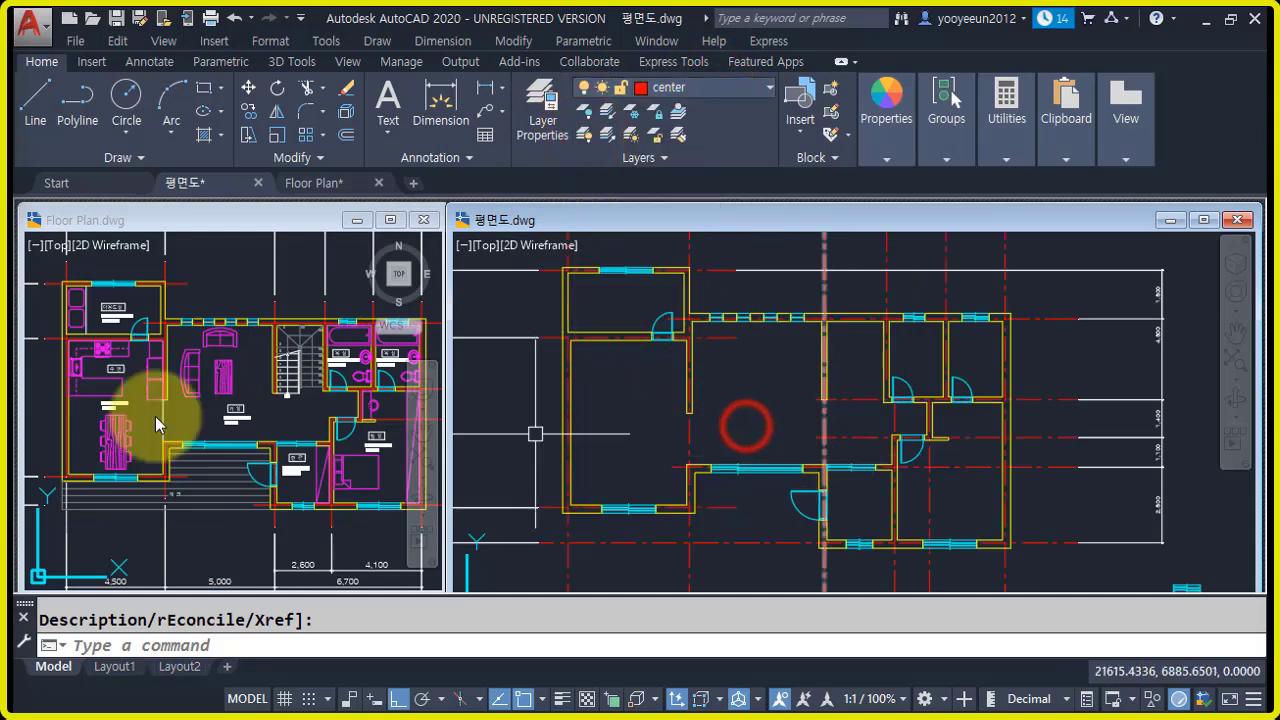
- In Floor Plan.dwg, examine the staircase and the living room's 거실 name label with its finish and floor-level notes
left_click(217, 422)
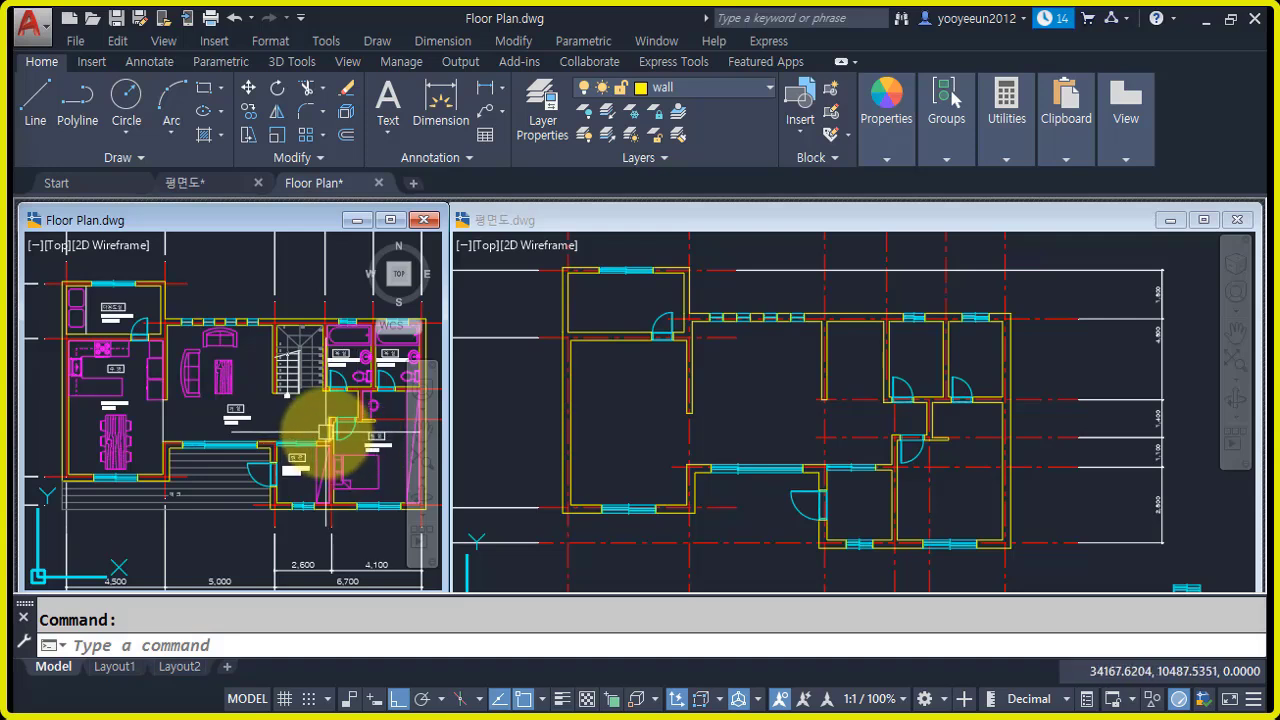
scroll(306, 358, "up", 4)
mouse_move(359, 379)
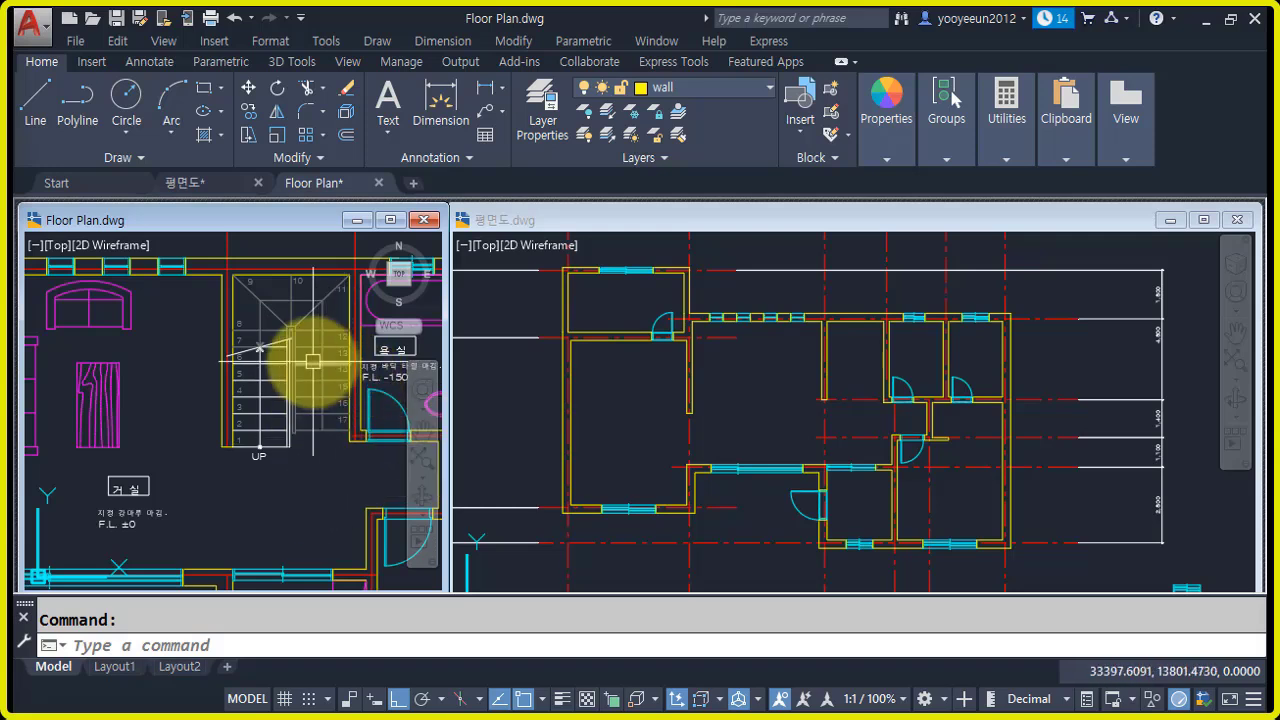
scroll(339, 442, "down", 2)
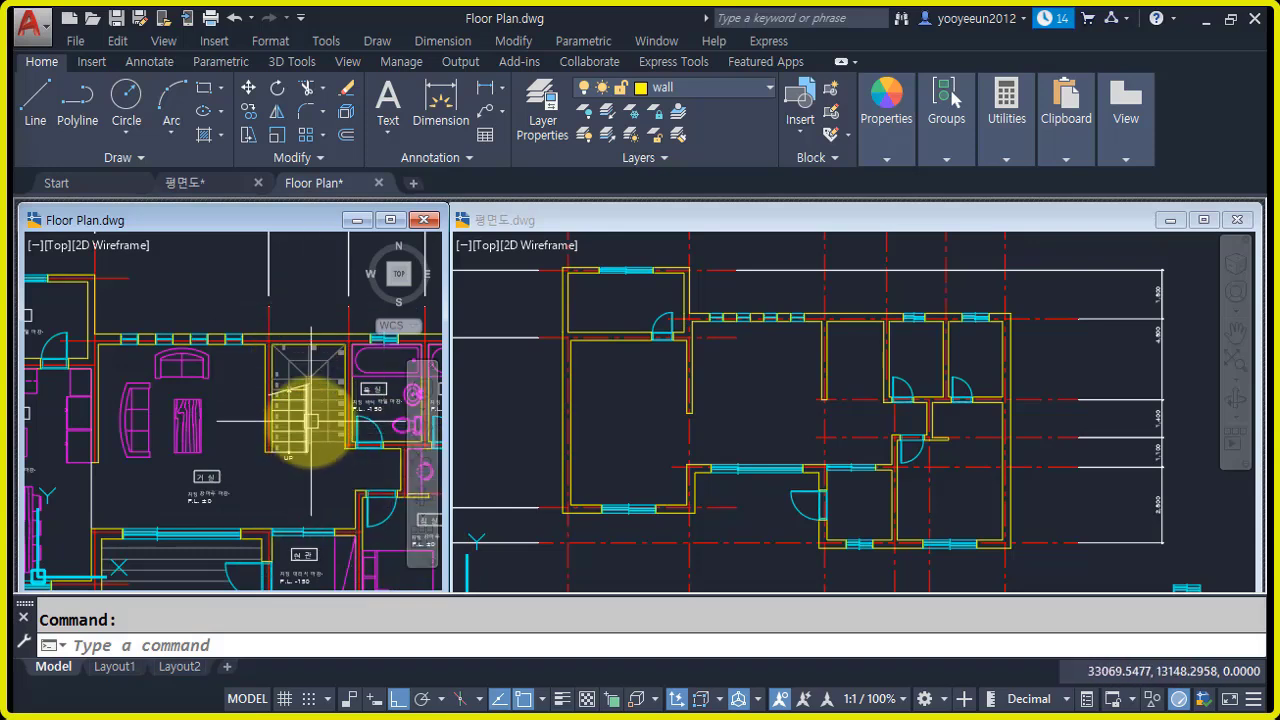
scroll(311, 424, "down", 4)
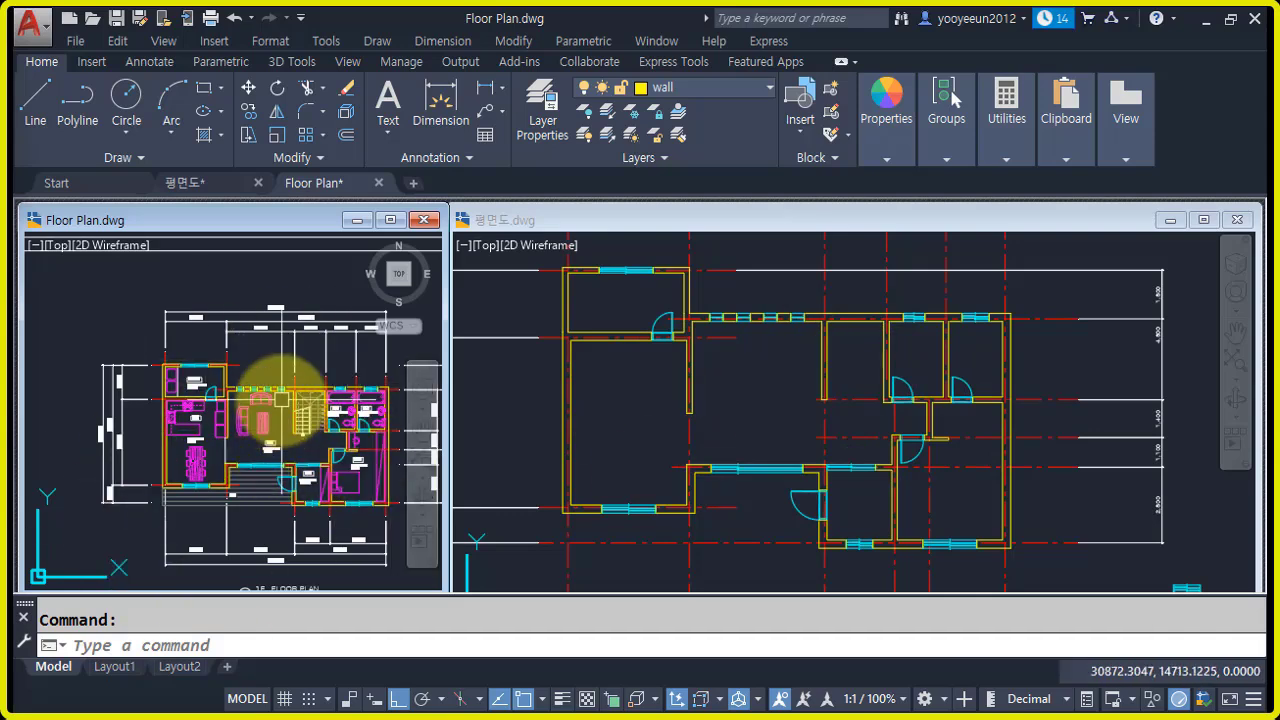
scroll(252, 437, "up", 6)
scroll(320, 456, "up", 2)
middle_click_drag(351, 477, 290, 462)
left_click(332, 480)
left_click(227, 423)
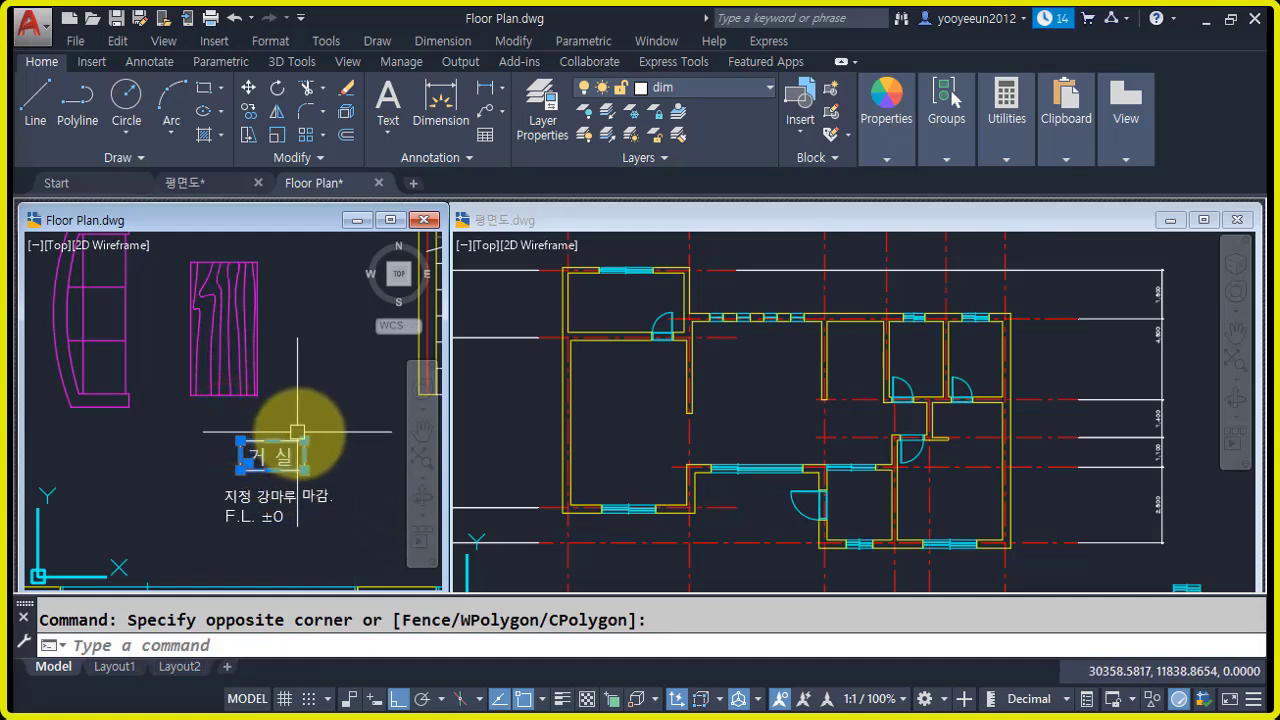
left_click(312, 543)
left_click(209, 471)
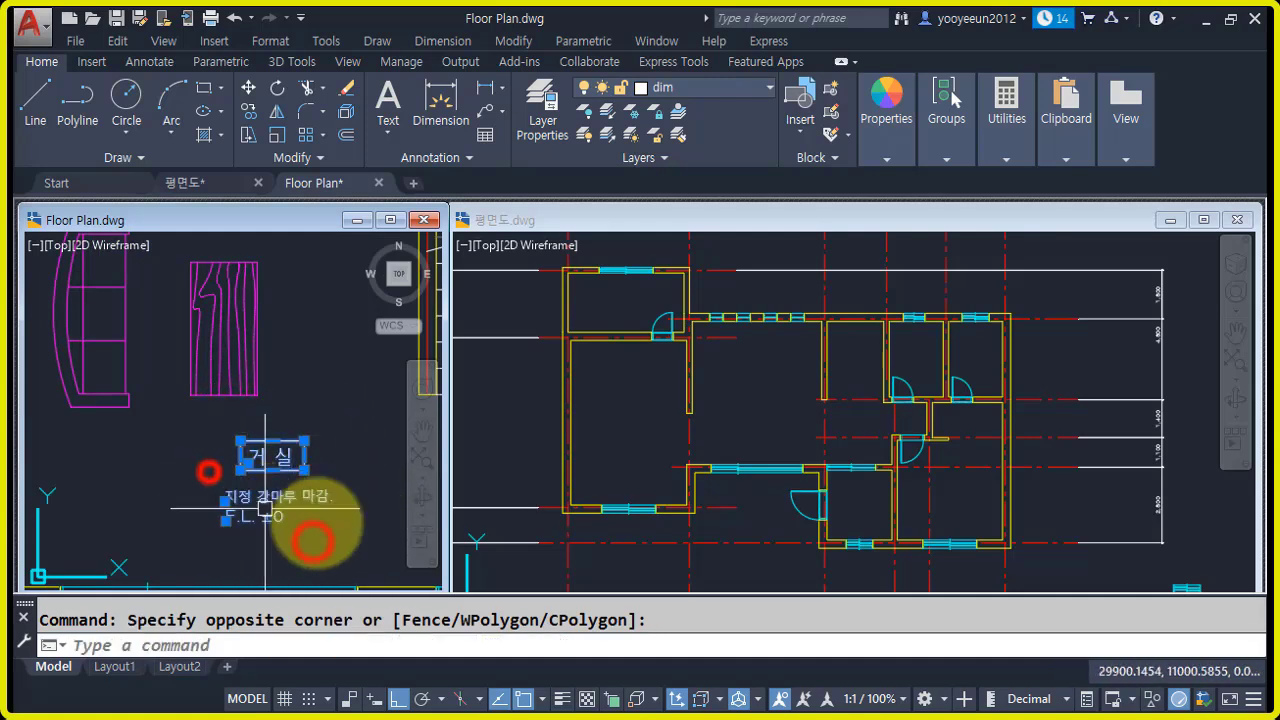
key("Escape")
scroll(257, 486, "down", 5)
- Return to 평면도.dwg and erase the spare window and door pieces lying outside the floor plan
left_click(738, 408)
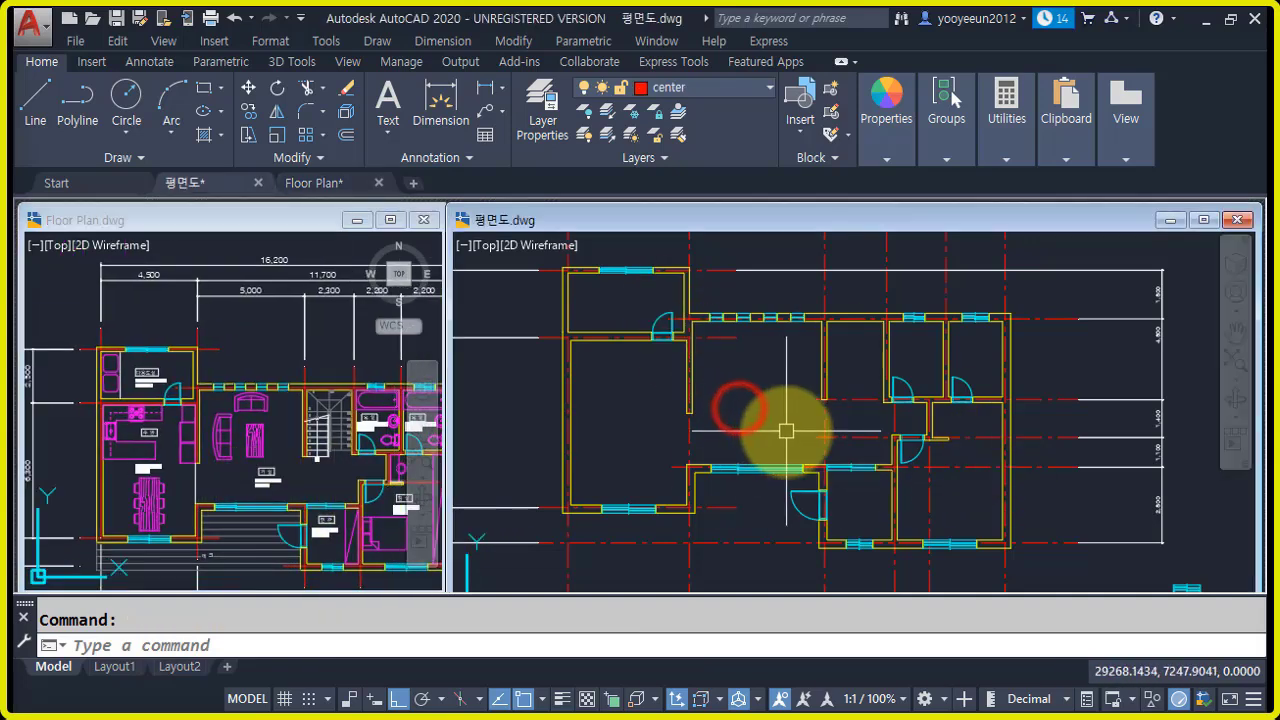
scroll(894, 423, "down", 3)
scroll(889, 429, "up", 2)
middle_click_drag(889, 429, 933, 520)
type("e")
key("Return")
left_click(1163, 391)
left_click(857, 306)
key("Return")
- Erase the remaining stray objects outside the floor plan
scroll(970, 421, "down", 5)
scroll(968, 430, "up", 6)
key("Return")
left_click(1001, 434)
left_click(917, 400)
key("Return")
scroll(975, 446, "down", 2)
mouse_move(876, 457)
middle_mouse_down()
mouse_move(871, 489)
mouse_move(903, 526)
middle_mouse_up()
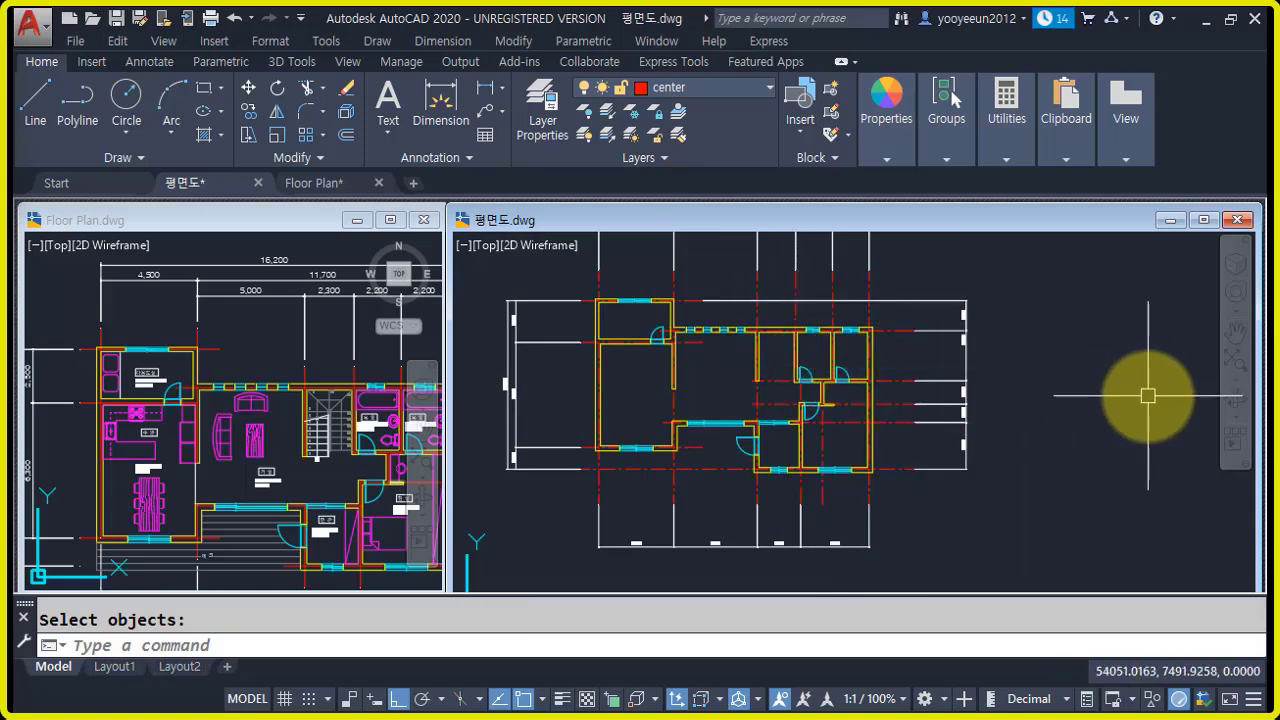
- Turn off the dim layer in 평면도.dwg
middle_click_drag(775, 369, 800, 409)
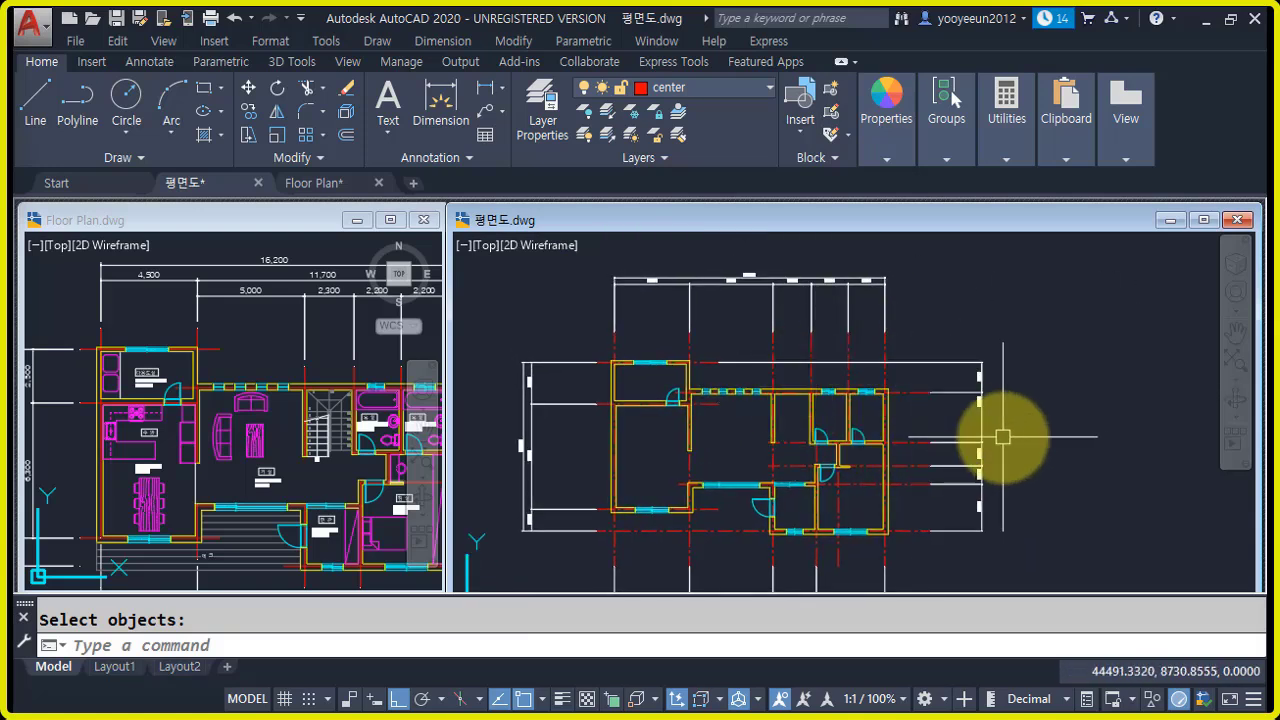
left_click(712, 87)
left_click(586, 182)
left_click(987, 324)
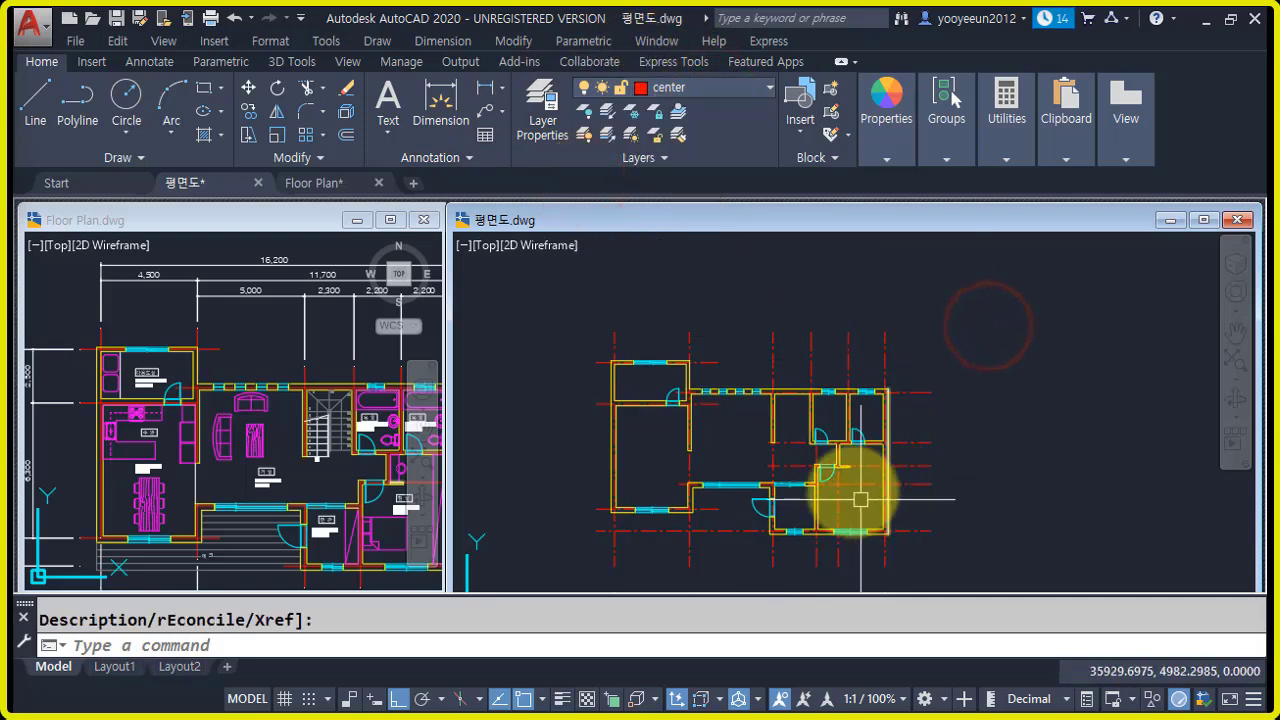
- Trim the center-line ends projecting above the plan's upper outer wall, using the whole floor plan as cutting edges
middle_click_drag(841, 470, 849, 420)
type("tr")
key("Return")
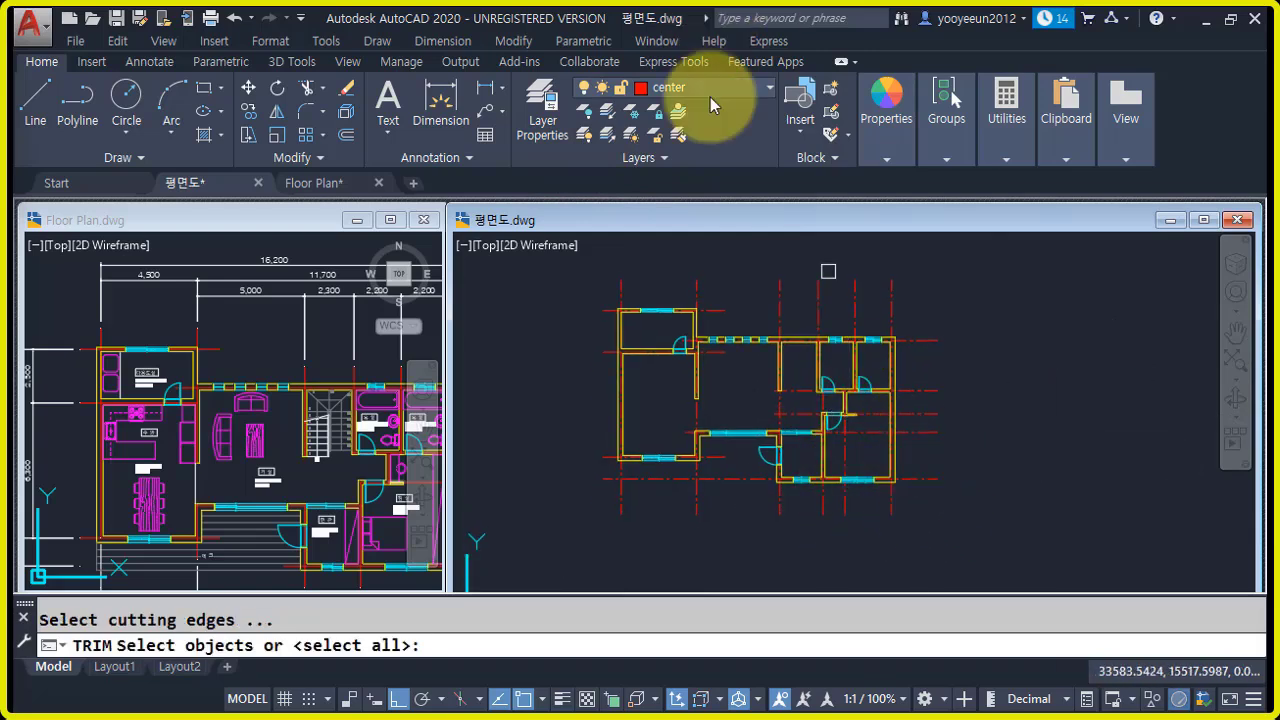
left_click(923, 499)
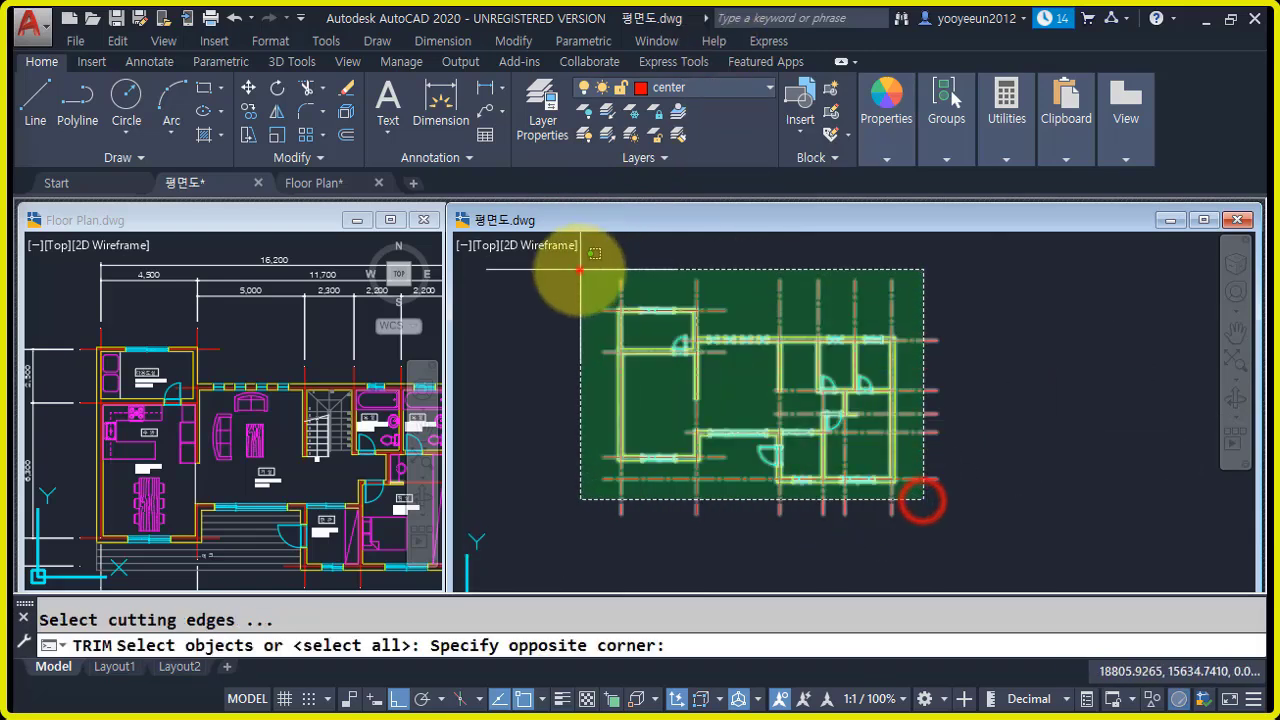
left_click(579, 272)
scroll(886, 329, "up", 2)
scroll(763, 389, "up", 3)
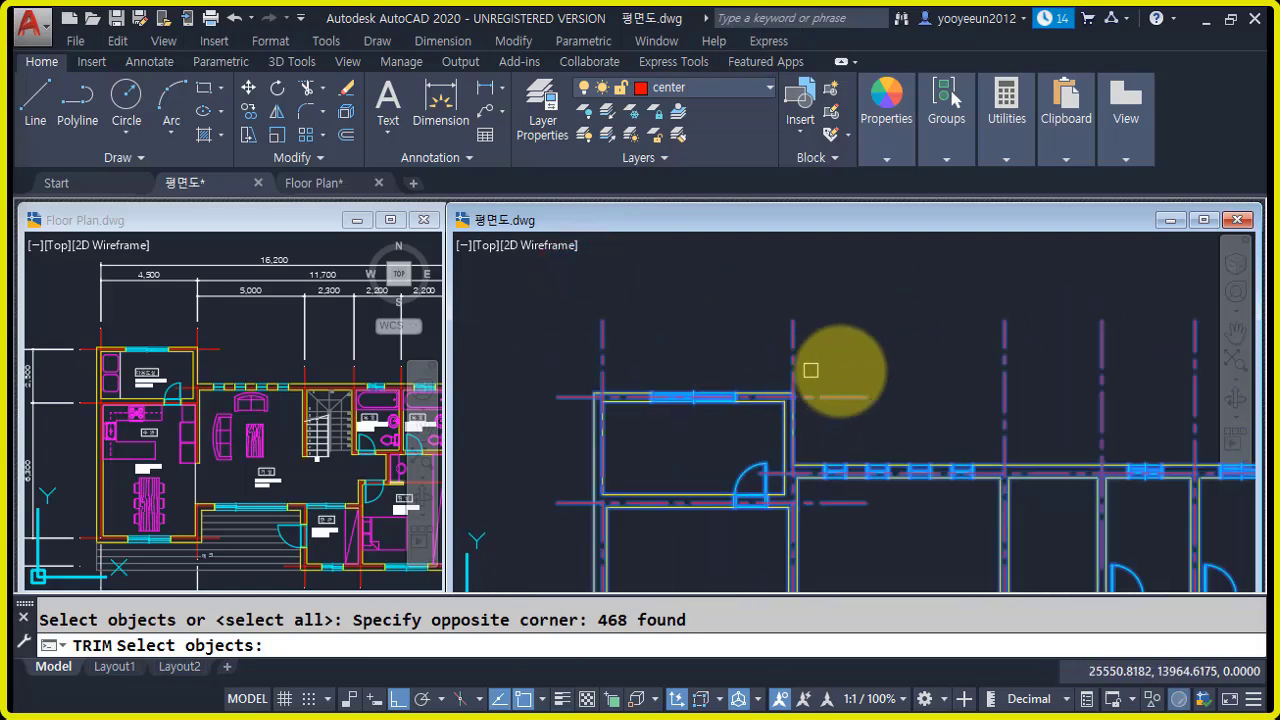
right_click(820, 366)
scroll(575, 322, "down", 3)
left_click(985, 337)
left_click(703, 291)
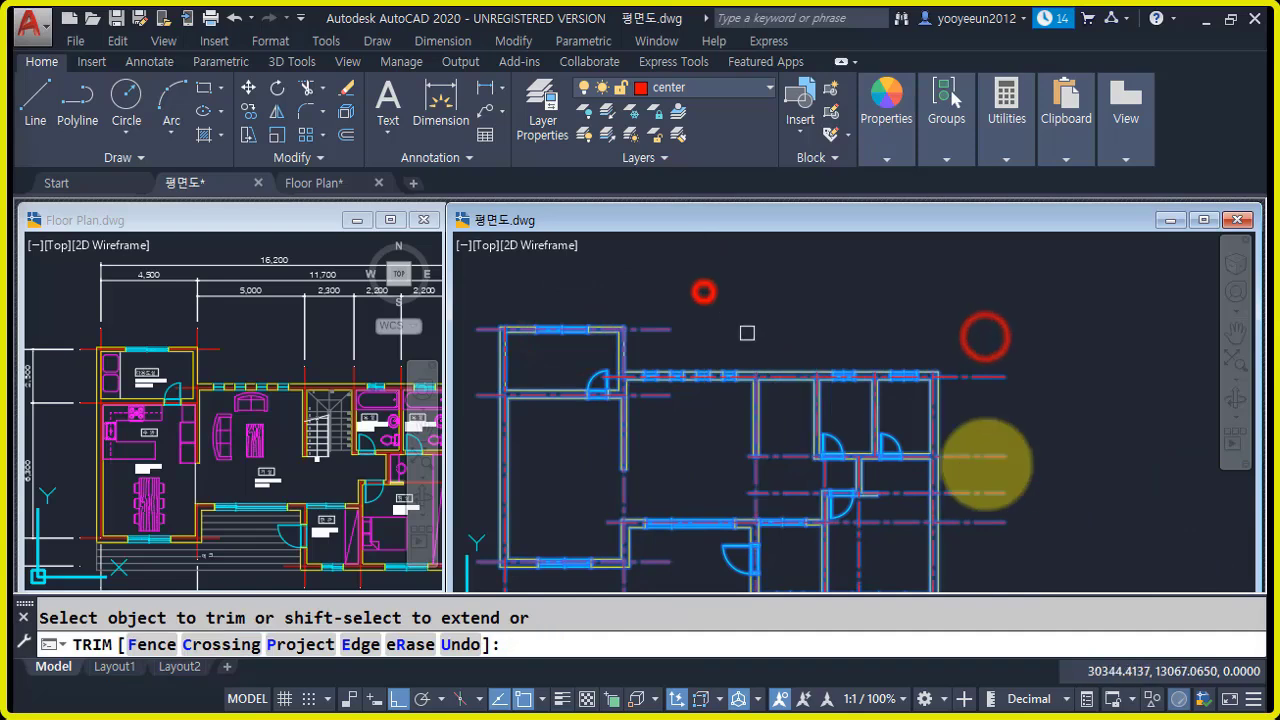
- Trim the center-line ends projecting beyond the east, south and west outer walls and the remaining end beside the northwest room
middle_click_drag(1004, 478, 953, 358)
left_click(1010, 544)
left_click(895, 249)
middle_click_drag(935, 487, 1014, 443)
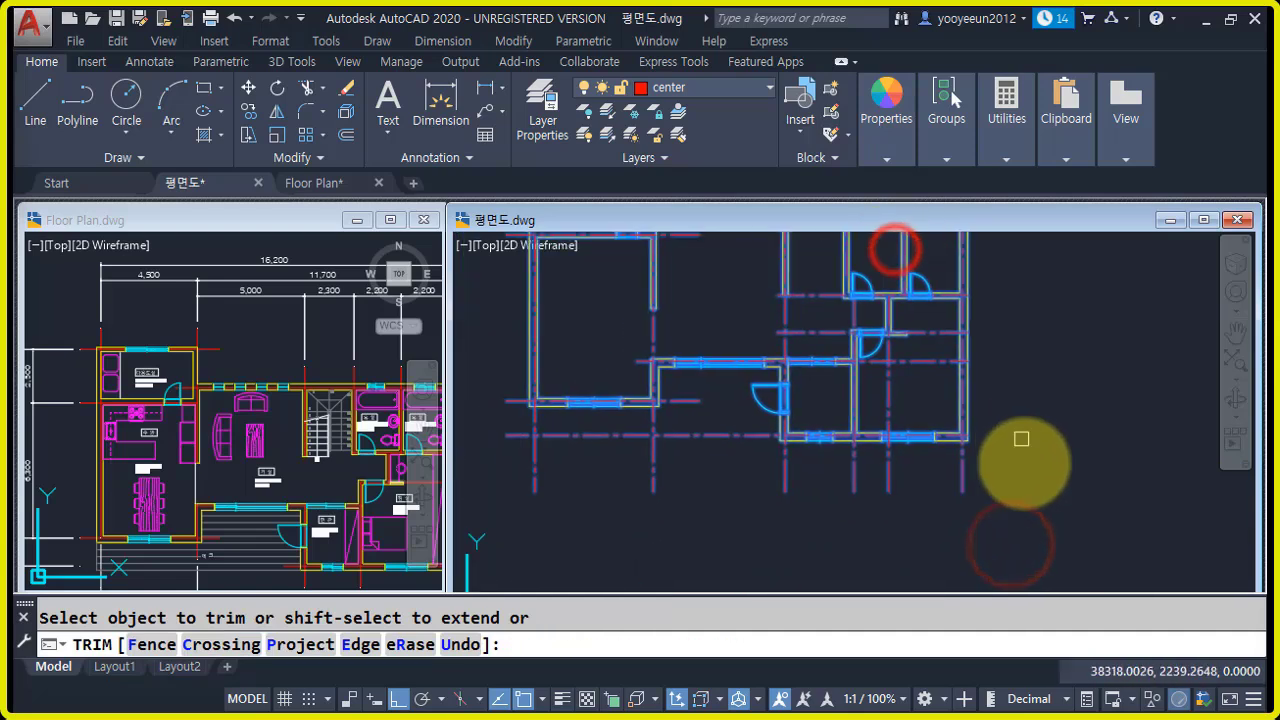
left_click(998, 520)
left_click(518, 466)
middle_click_drag(565, 458, 655, 548)
left_click(598, 548)
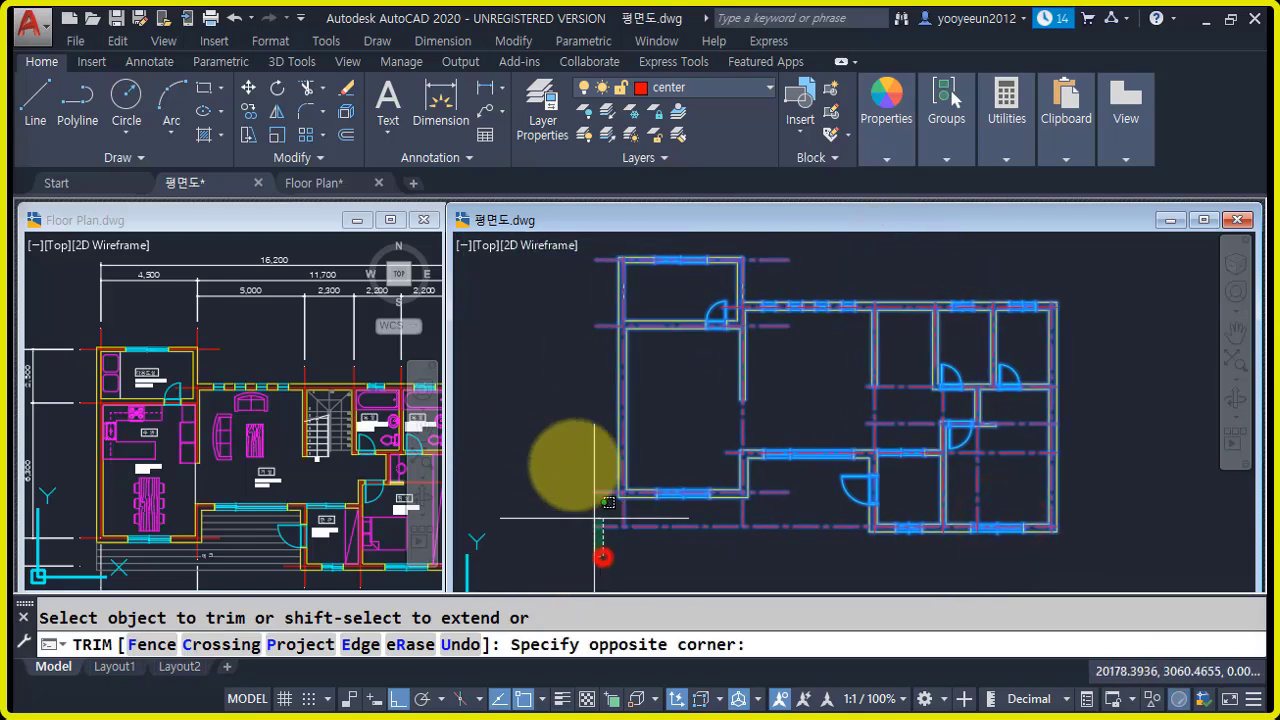
left_click(543, 252)
middle_click_drag(776, 262, 766, 314)
left_click(766, 314)
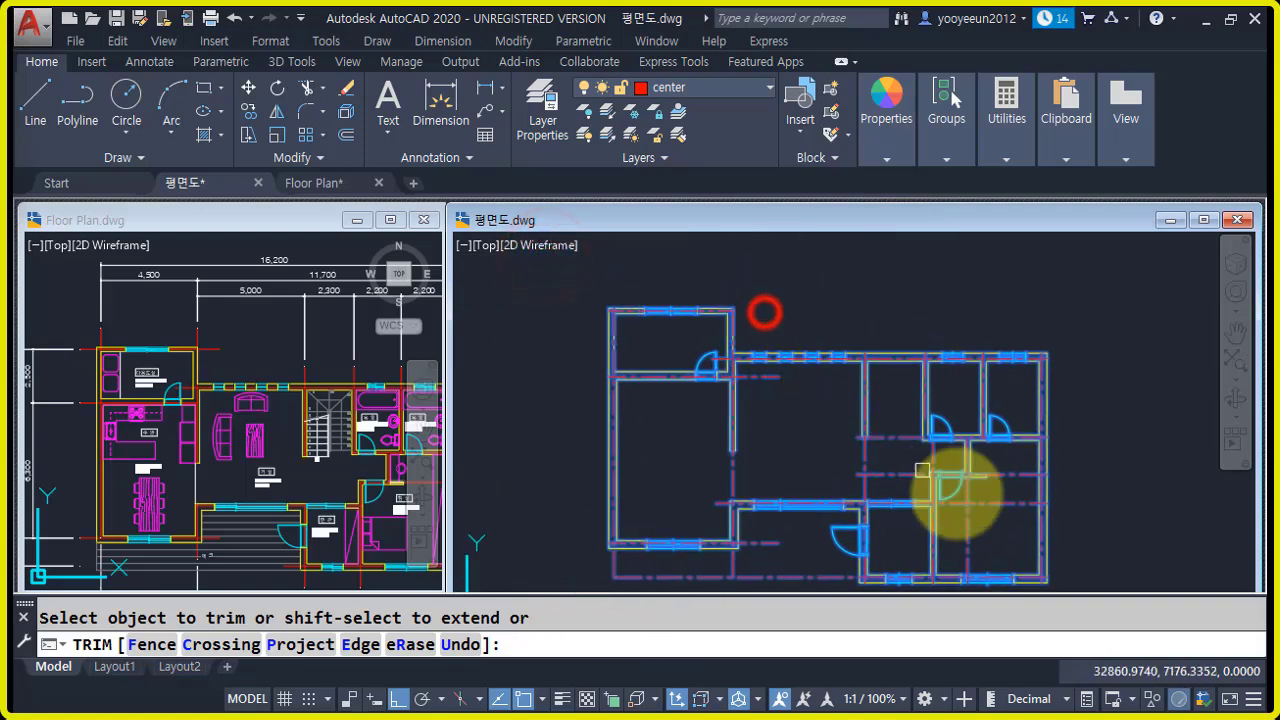
key("Return")
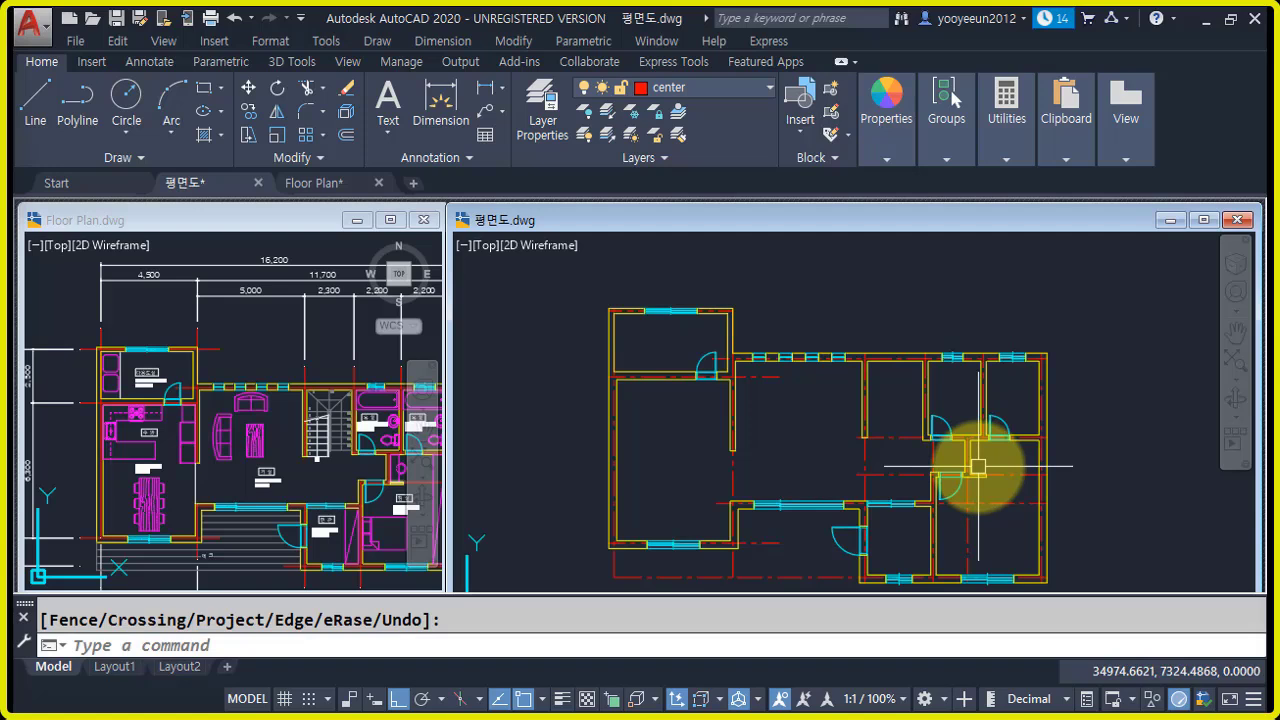
- Set Lengthen to a delta of 500 and extend the center lines outward at the plan's northwest corner
type("len")
key("Return")
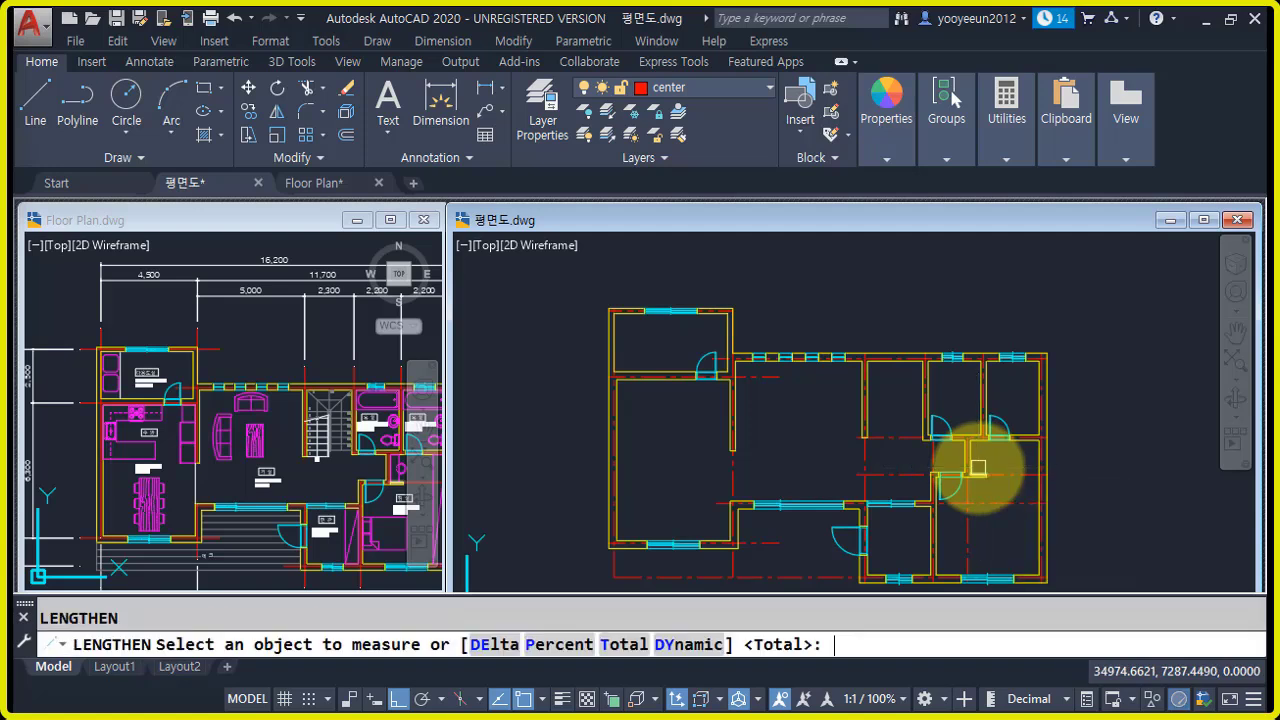
key("Return")
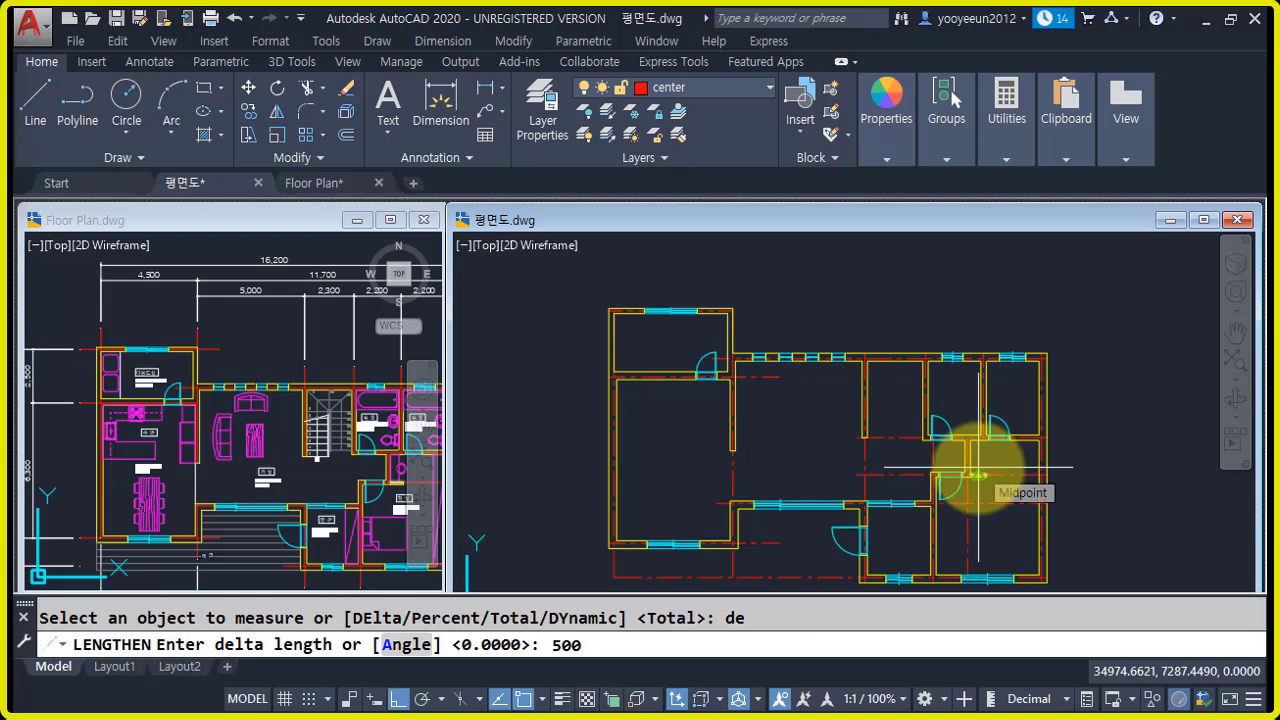
type("500")
key("Return")
scroll(626, 291, "up", 6)
middle_click_drag(571, 291, 581, 369)
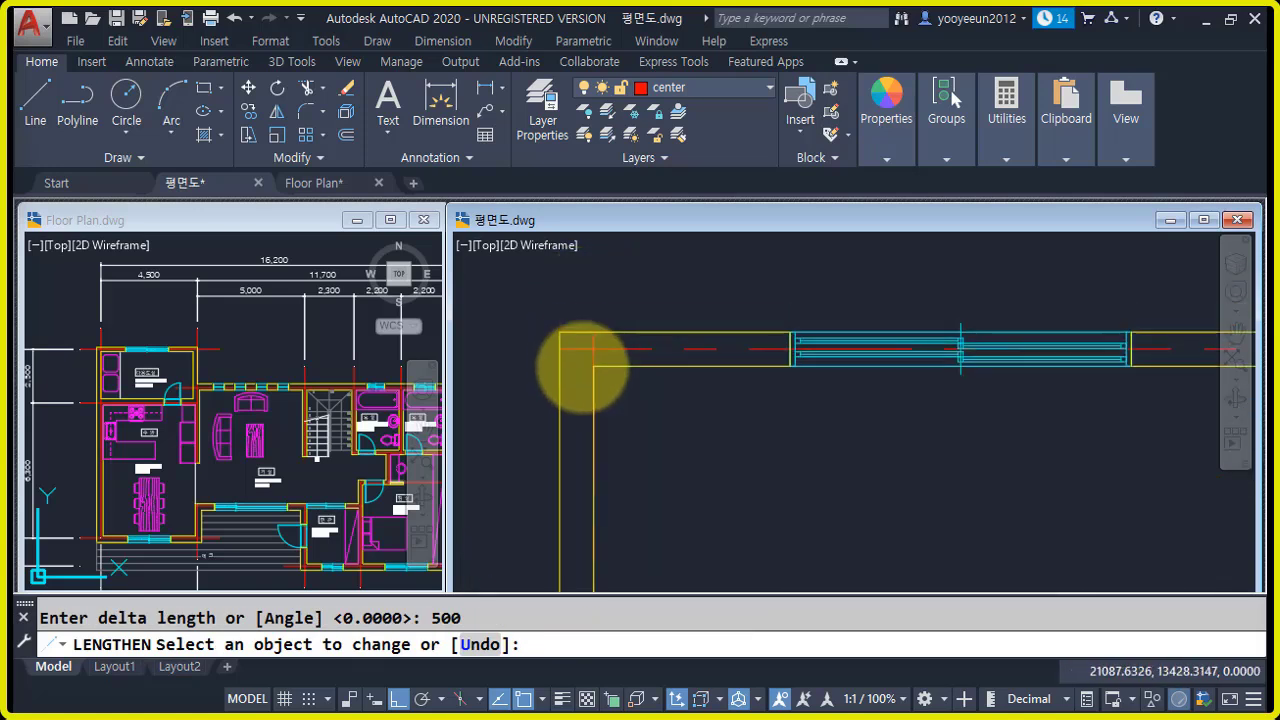
scroll(596, 352, "up", 4)
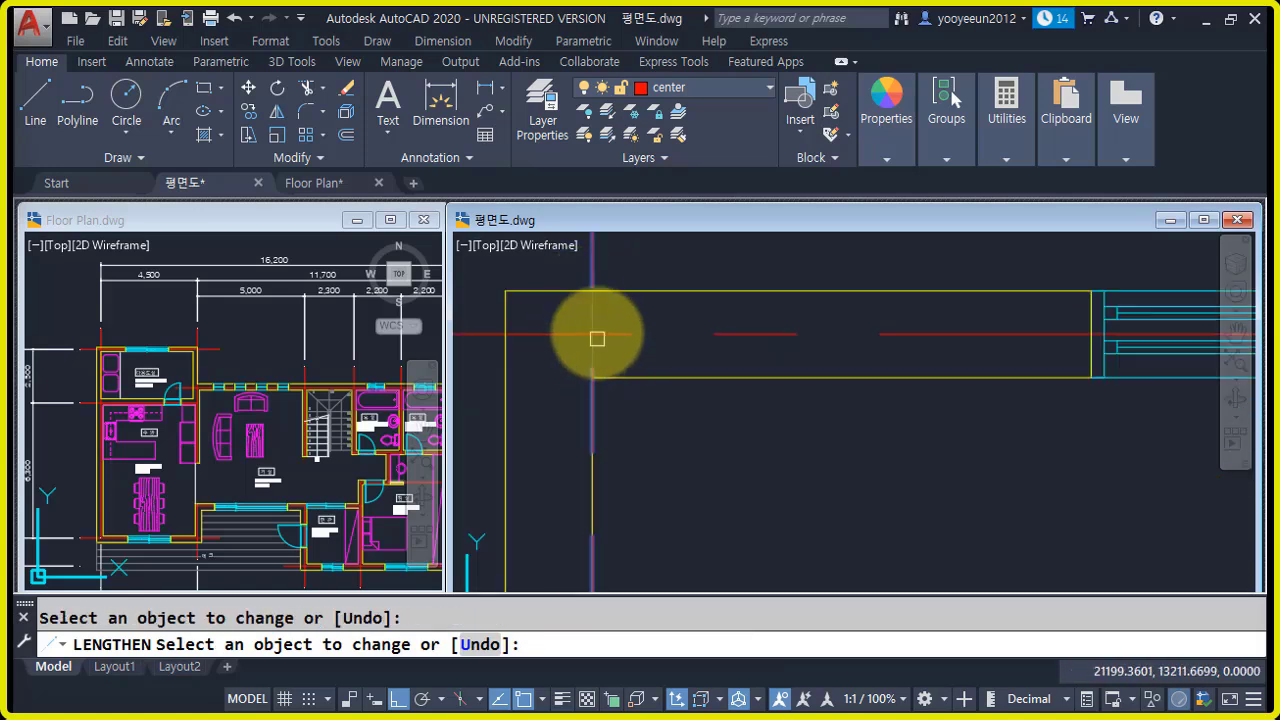
left_click(594, 318)
- Lengthen the center lines by 500 at the northwest room's east corner and its junction with the living-room wall
scroll(787, 389, "down", 4)
middle_click_drag(910, 391, 880, 386)
middle_click_drag(1170, 409, 786, 409)
middle_click_drag(1042, 372, 949, 388)
scroll(943, 338, "down", 4)
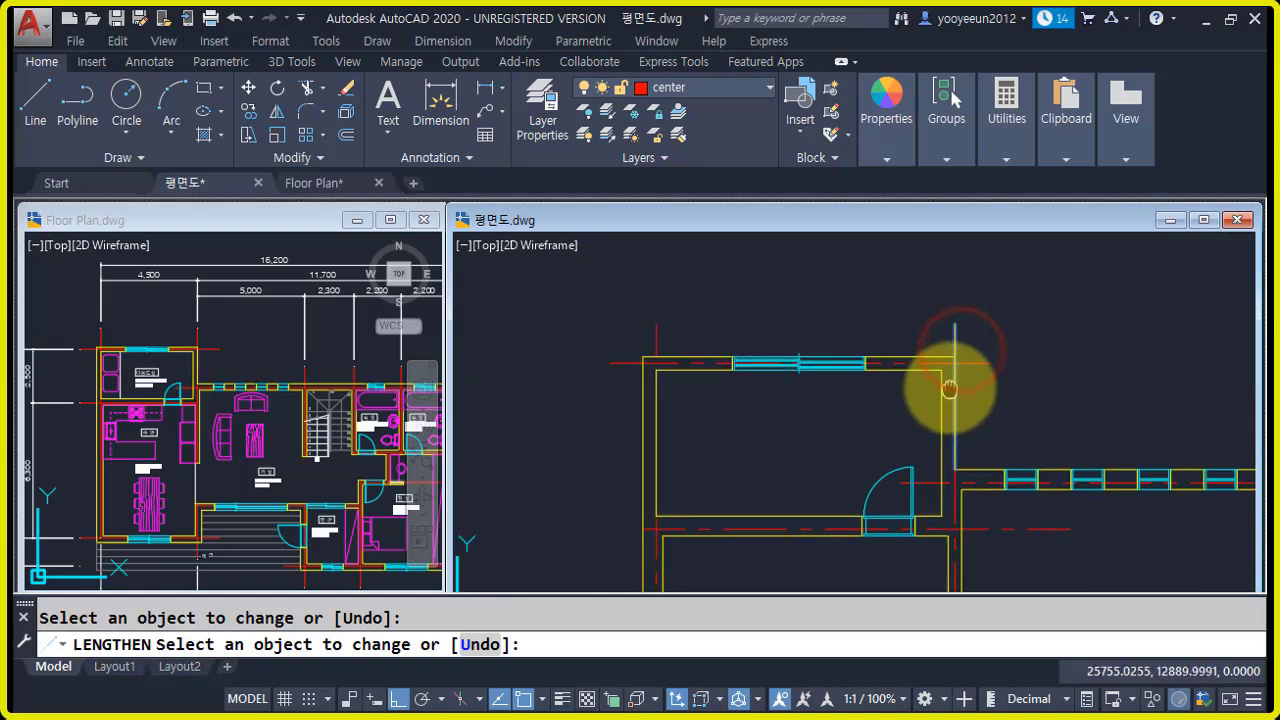
scroll(945, 512, "up", 2)
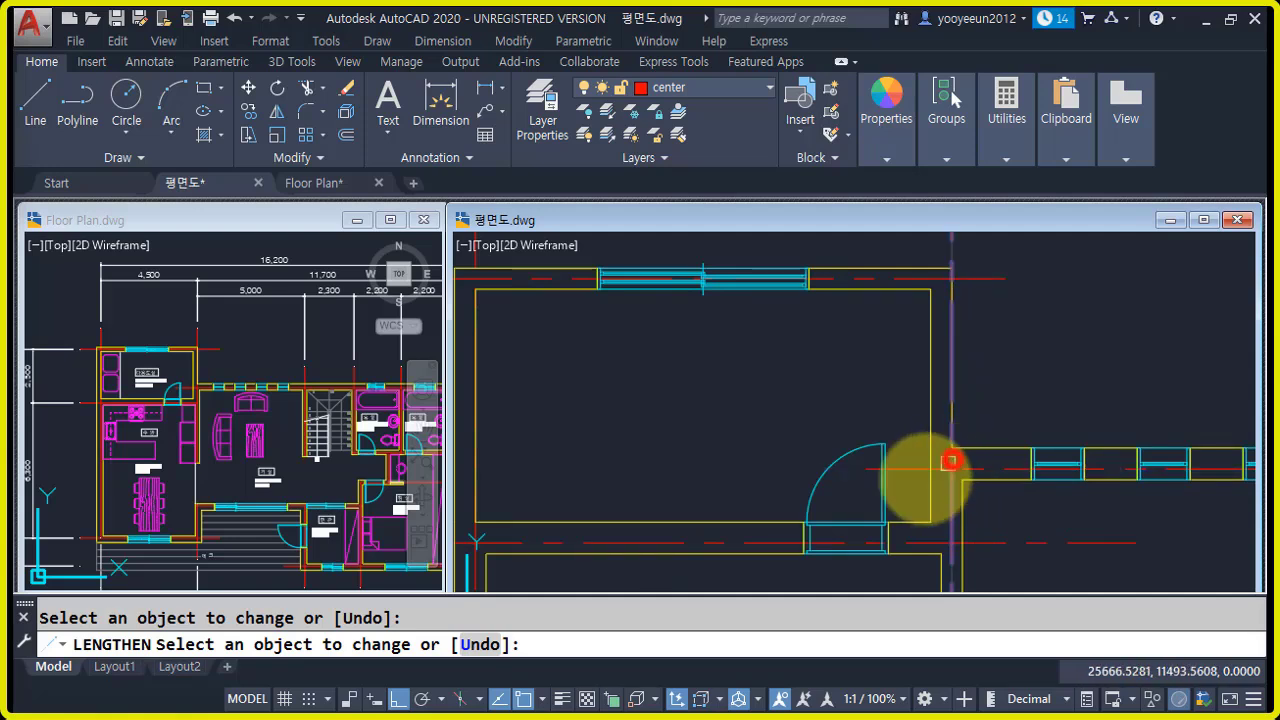
scroll(955, 460, "down", 4)
- Lengthen the staircase, bathroom and east wall center lines by 500 above the upper outer wall
middle_click_drag(1043, 514, 846, 470)
scroll(900, 445, "up", 7)
left_click(620, 401)
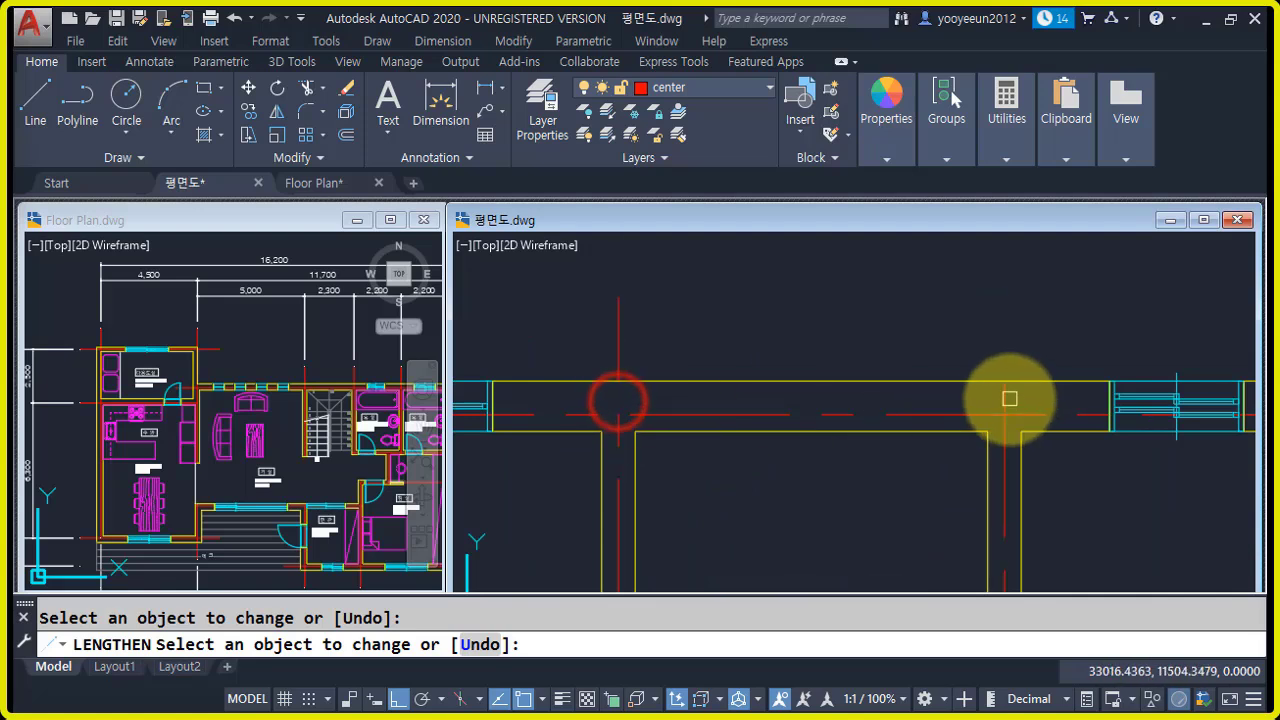
left_click(1007, 400)
scroll(1080, 434, "down", 6)
middle_click_drag(964, 462, 868, 440)
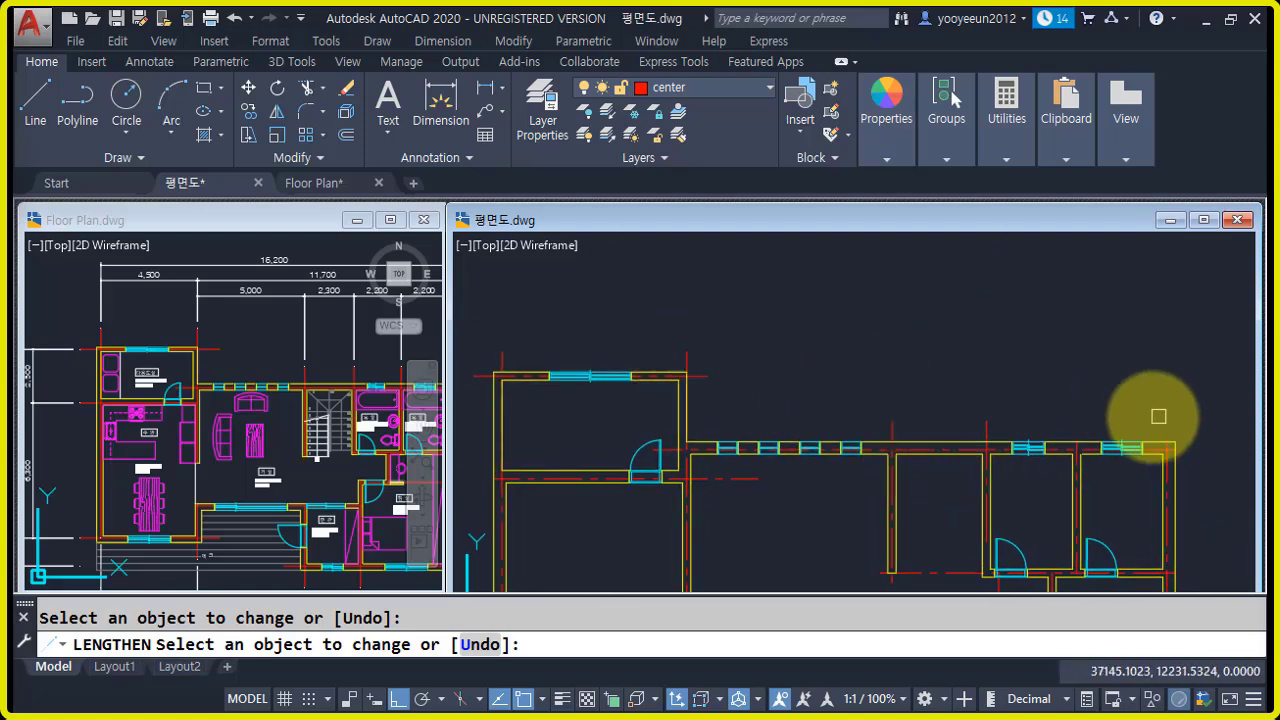
scroll(1029, 429, "up", 3)
left_click(849, 471)
scroll(826, 459, "up", 2)
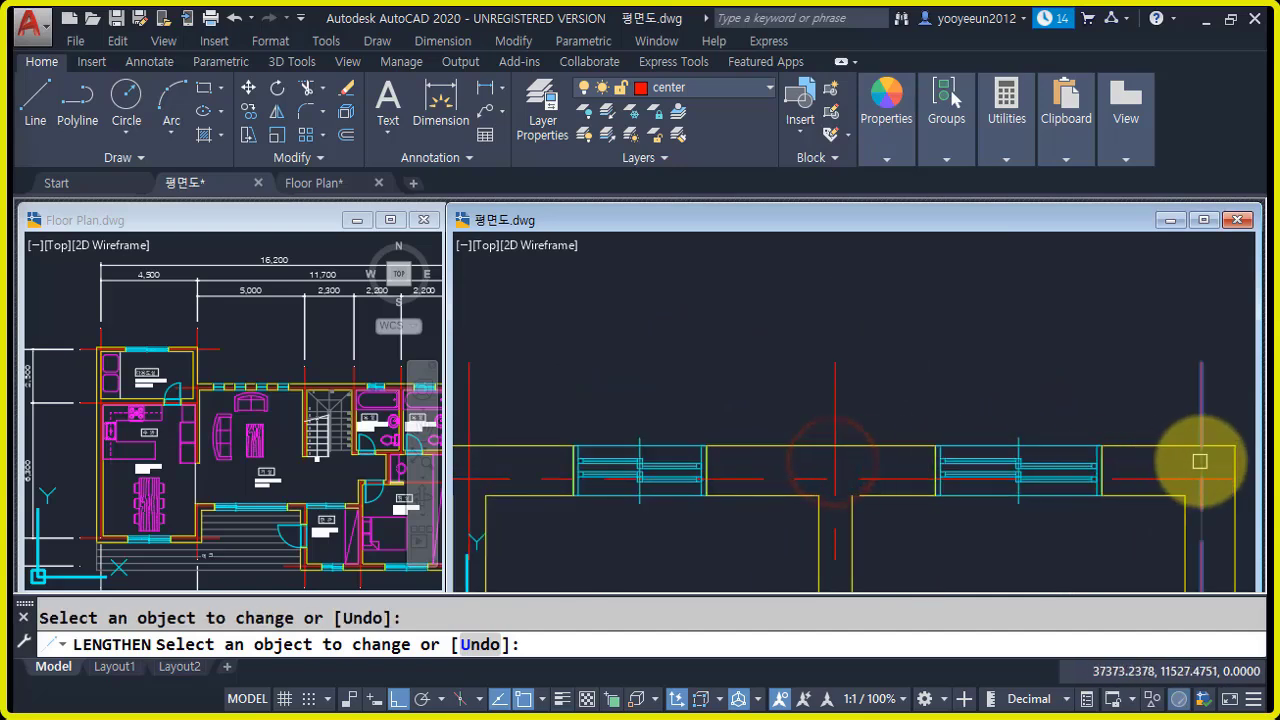
left_click(1203, 461)
- Lengthen the horizontal center lines by 500 beyond the east outer wall
scroll(1222, 466, "down", 3)
middle_click_drag(1217, 524, 1046, 320)
scroll(1068, 411, "up", 3)
left_click(1013, 332)
middle_click_drag(1014, 523, 982, 408)
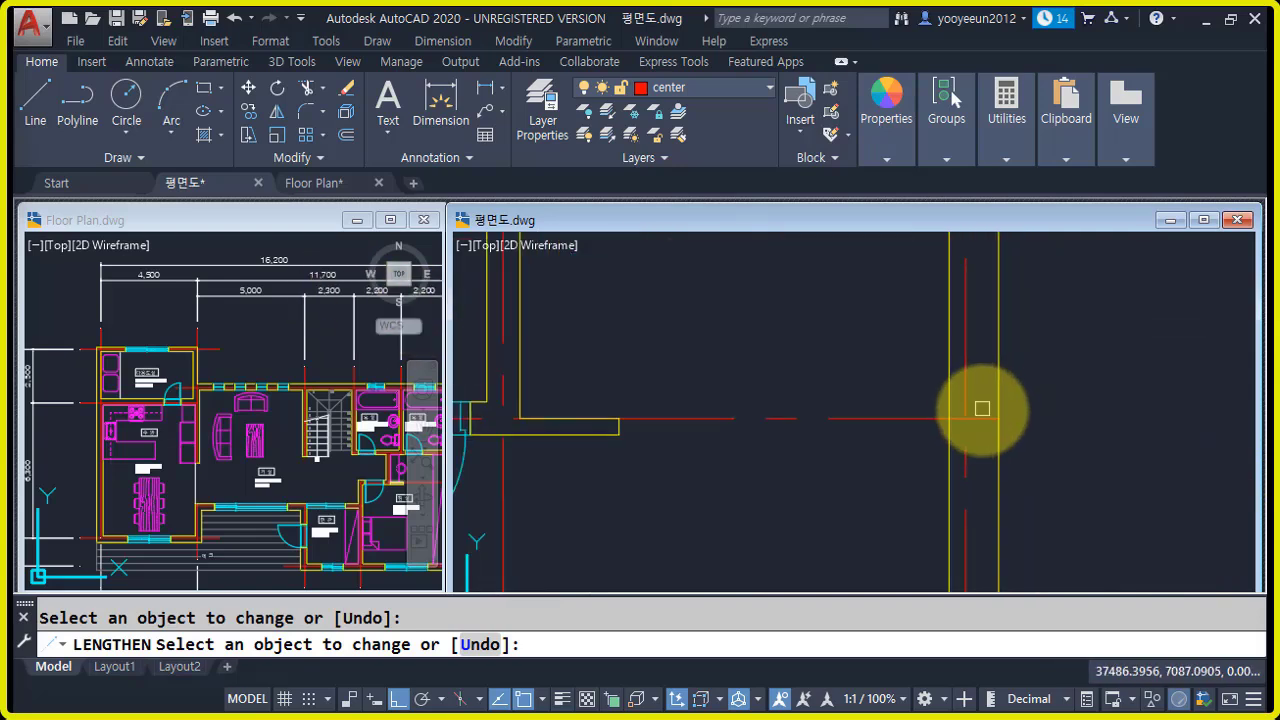
scroll(983, 416, "down", 3)
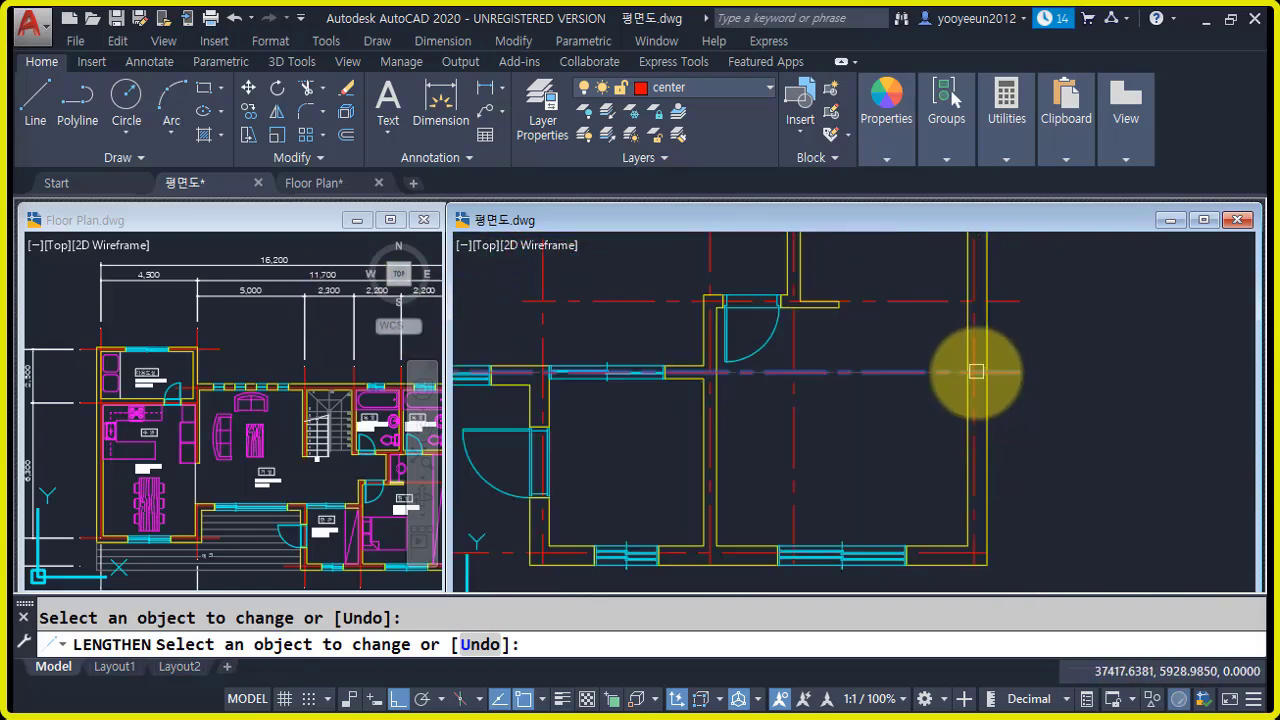
scroll(979, 371, "up", 2)
left_click(983, 371)
- Lengthen the center lines by 500 along the southern outer wall, from the southeast corner to the entrance room
scroll(984, 400, "down", 3)
middle_click_drag(989, 513, 986, 405)
scroll(986, 405, "up", 2)
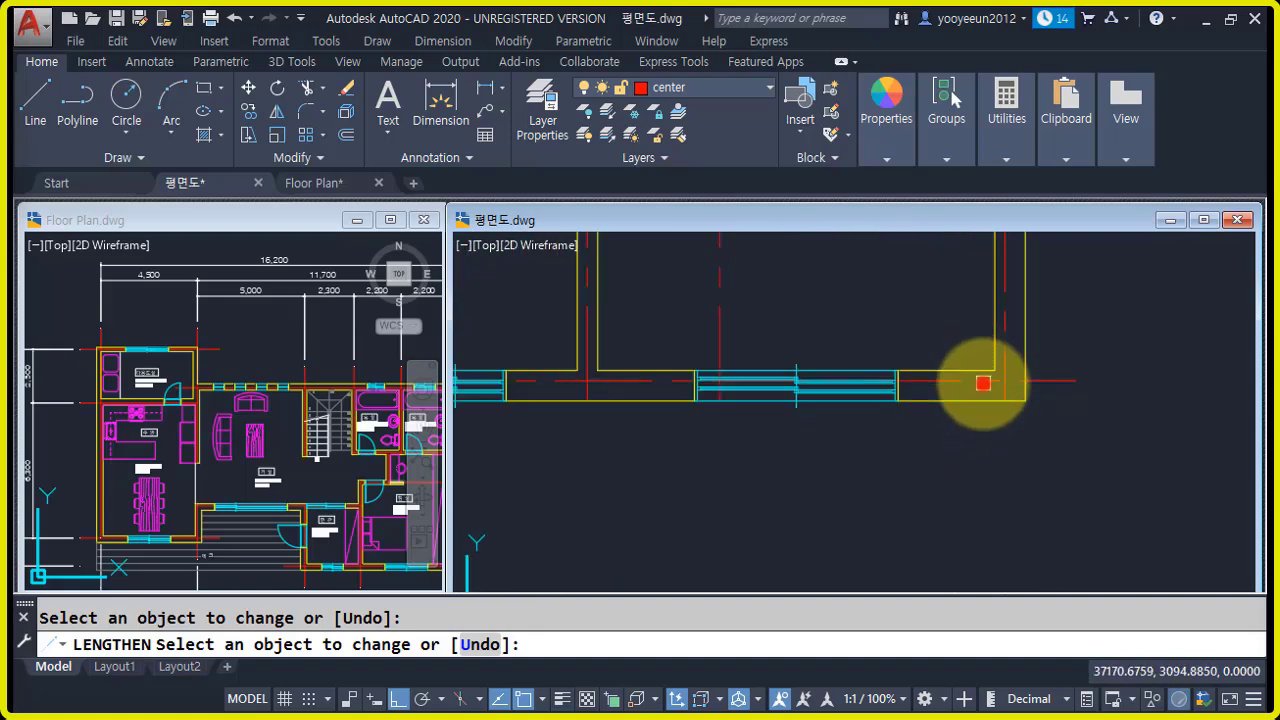
scroll(983, 383, "up", 2)
left_click(1000, 387)
left_click(1000, 386)
scroll(1006, 414, "down", 3)
scroll(914, 428, "up", 3)
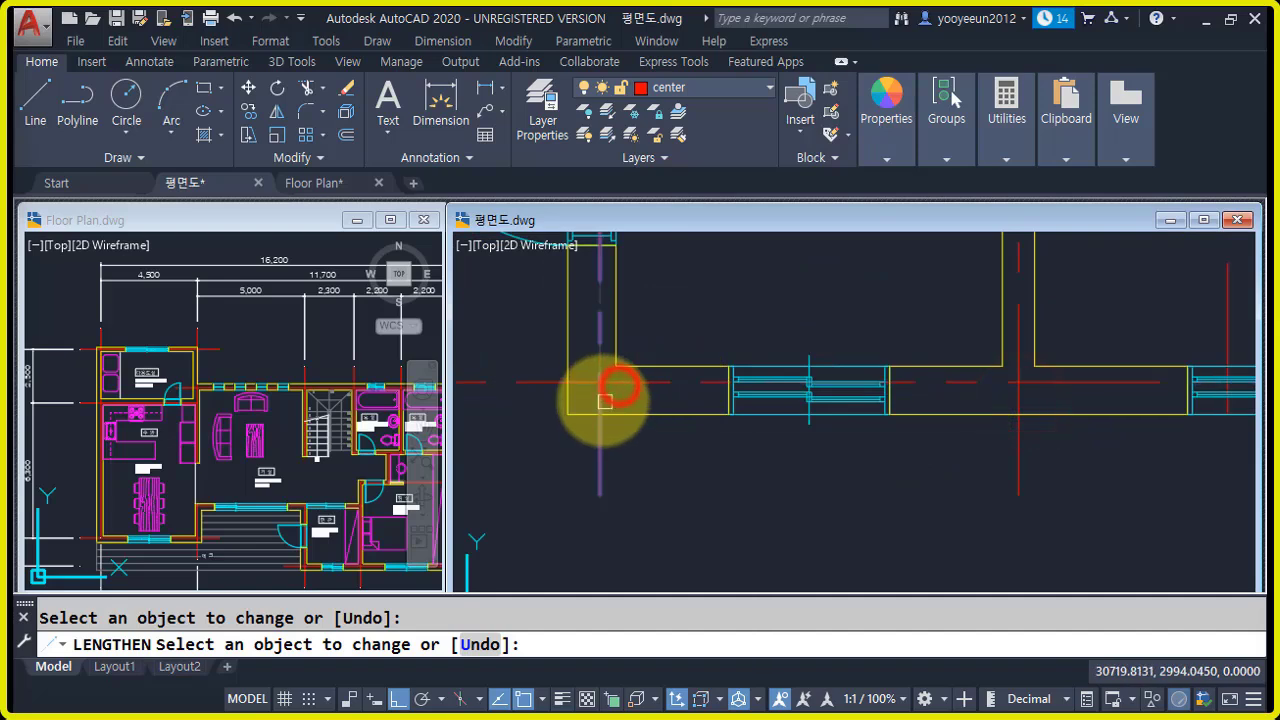
scroll(694, 414, "down", 6)
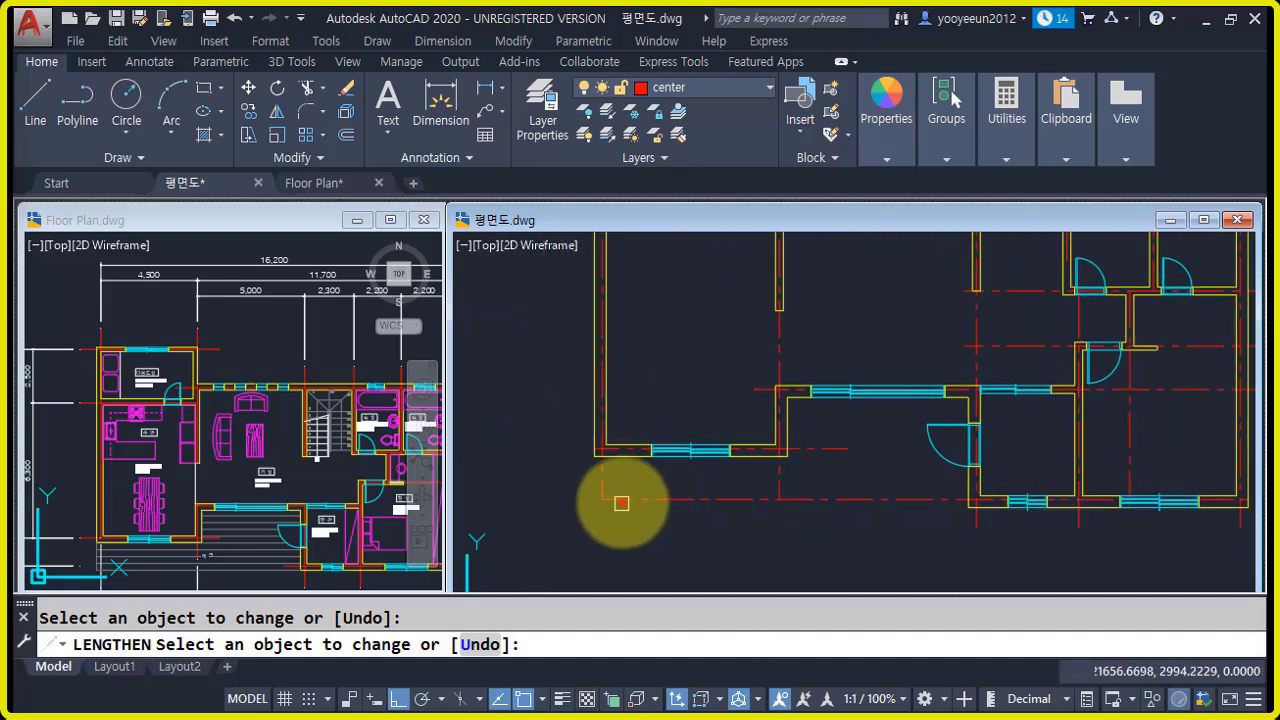
- Lengthen the kitchen's center-line ends by 500 below its south wall and beyond its west wall
left_click(600, 484)
left_click(785, 483)
middle_click_drag(688, 442, 812, 601)
scroll(716, 365, "up", 6)
left_click(740, 375)
scroll(877, 398, "down", 8)
middle_click_drag(922, 520, 775, 463)
scroll(714, 514, "up", 6)
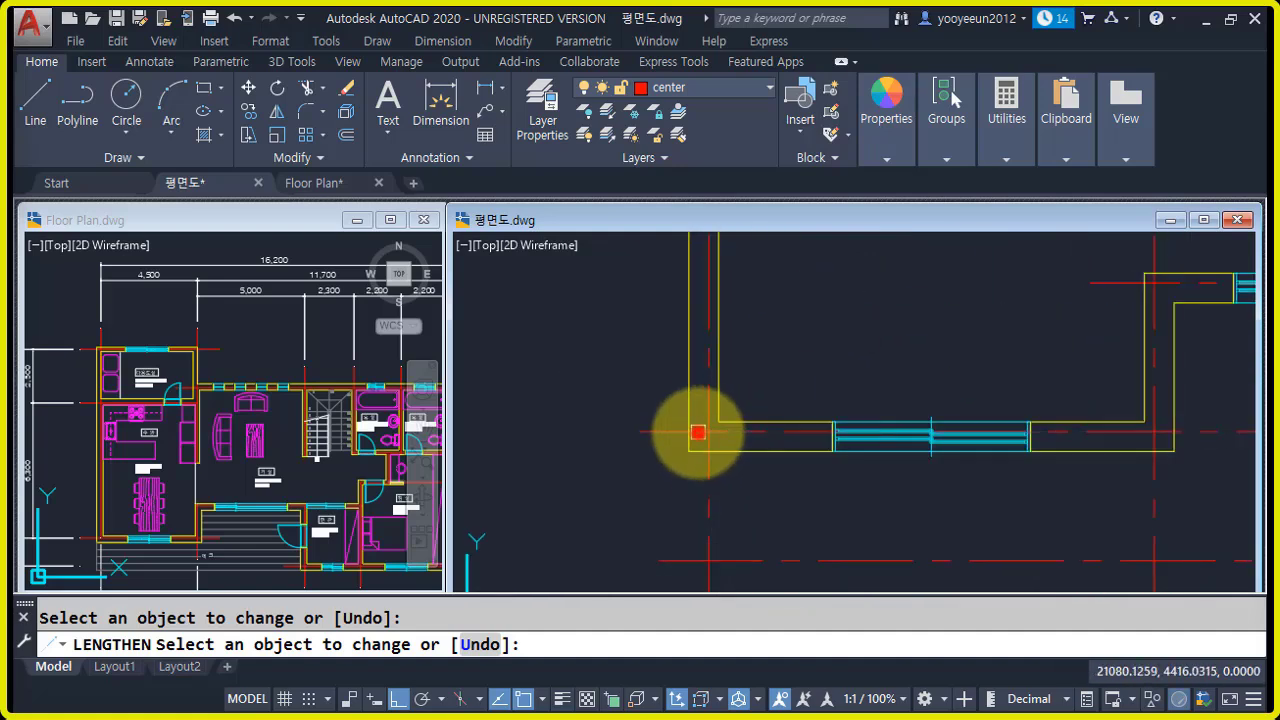
left_click(698, 432)
scroll(700, 435, "down", 5)
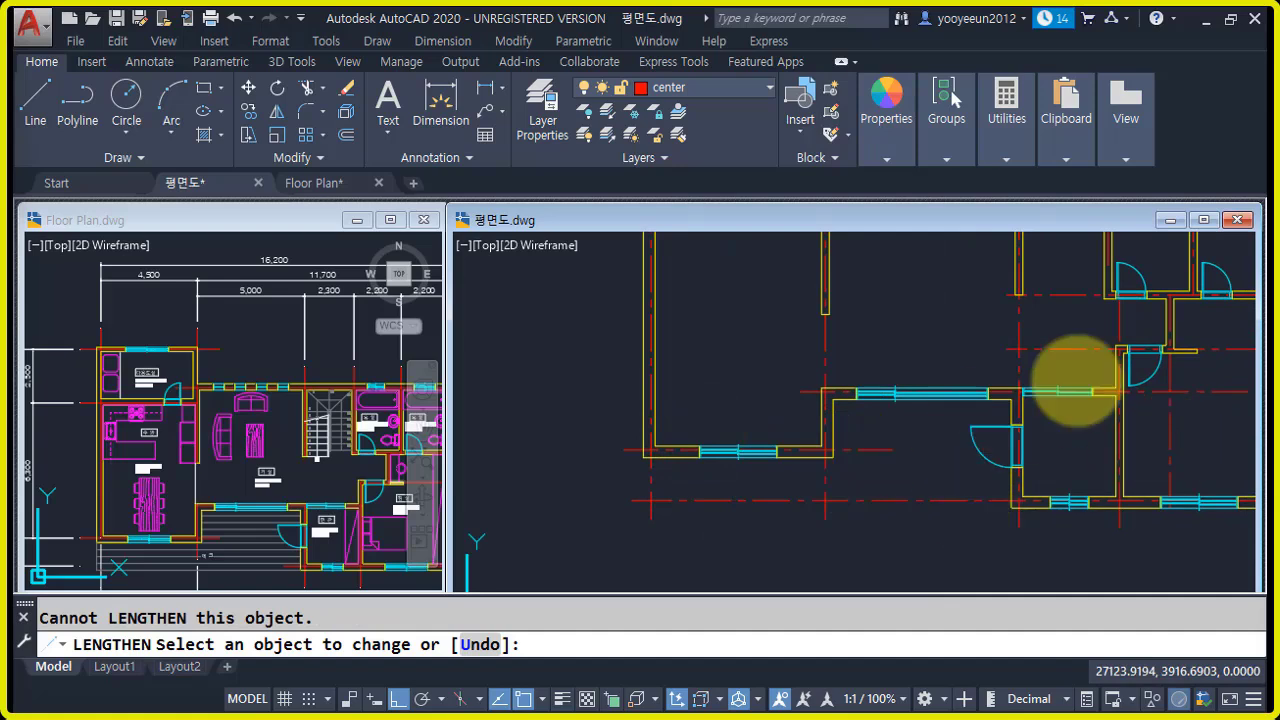
key("Escape")
- Trim the center-line segments crossing the open space around the free end of the wall between living room and staircase
mouse_move(835, 482)
middle_mouse_down()
mouse_move(854, 483)
mouse_move(827, 519)
middle_mouse_up()
middle_click_drag(896, 332, 824, 382)
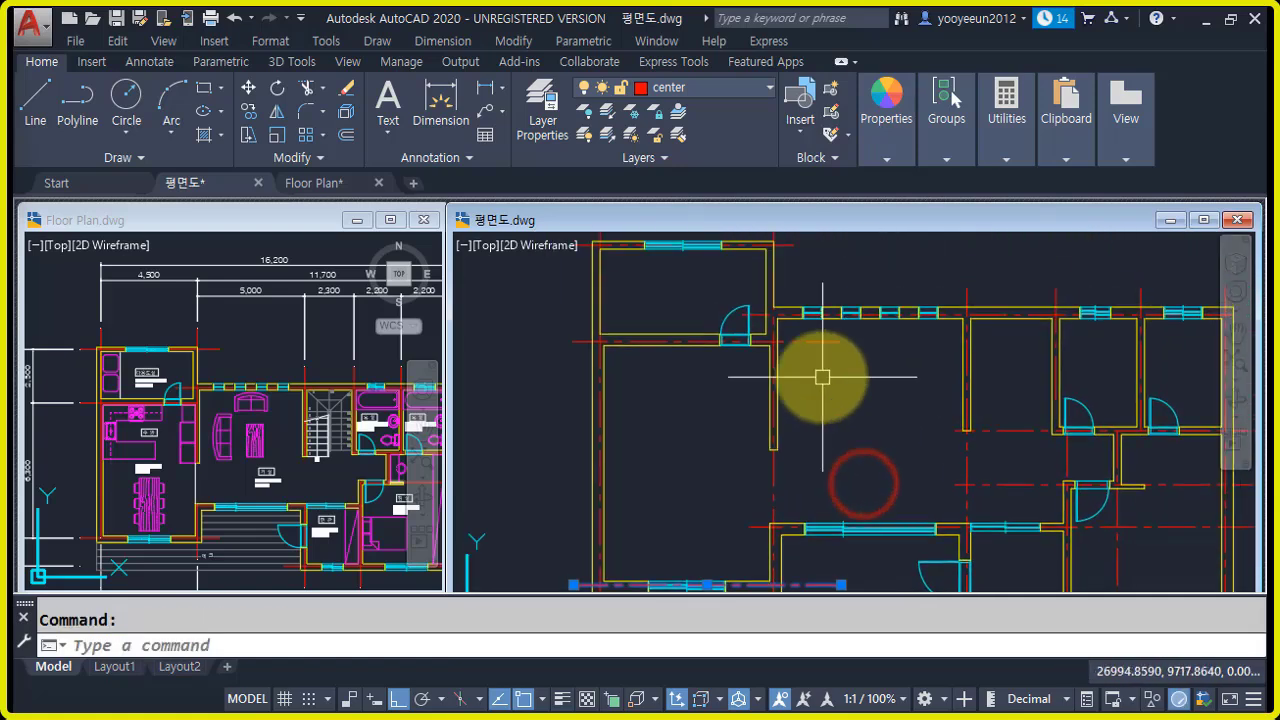
mouse_move(1036, 449)
middle_mouse_down()
mouse_move(980, 437)
mouse_move(966, 382)
middle_mouse_up()
scroll(981, 400, "down", 2)
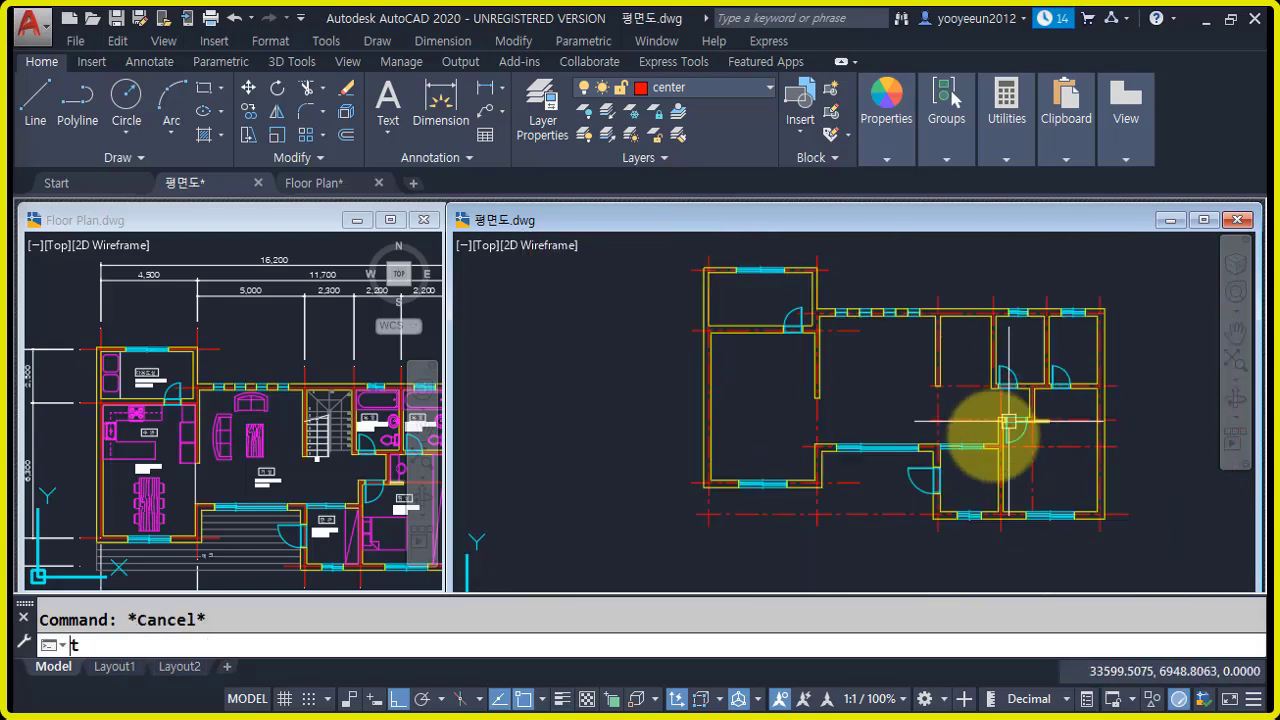
left_click(1052, 490)
left_click(800, 309)
key("Return")
scroll(846, 330, "up", 2)
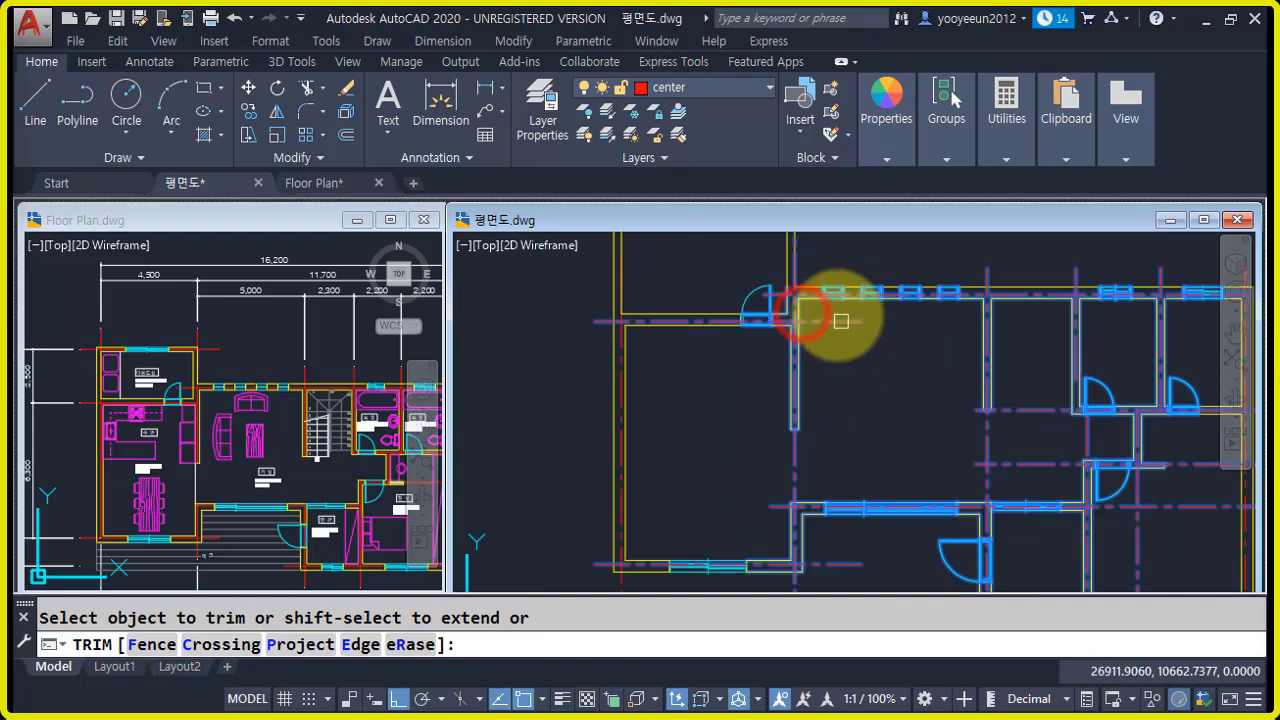
scroll(1020, 475, "up", 4)
middle_click_drag(1019, 475, 957, 504)
scroll(956, 503, "down", 2)
left_click(957, 504)
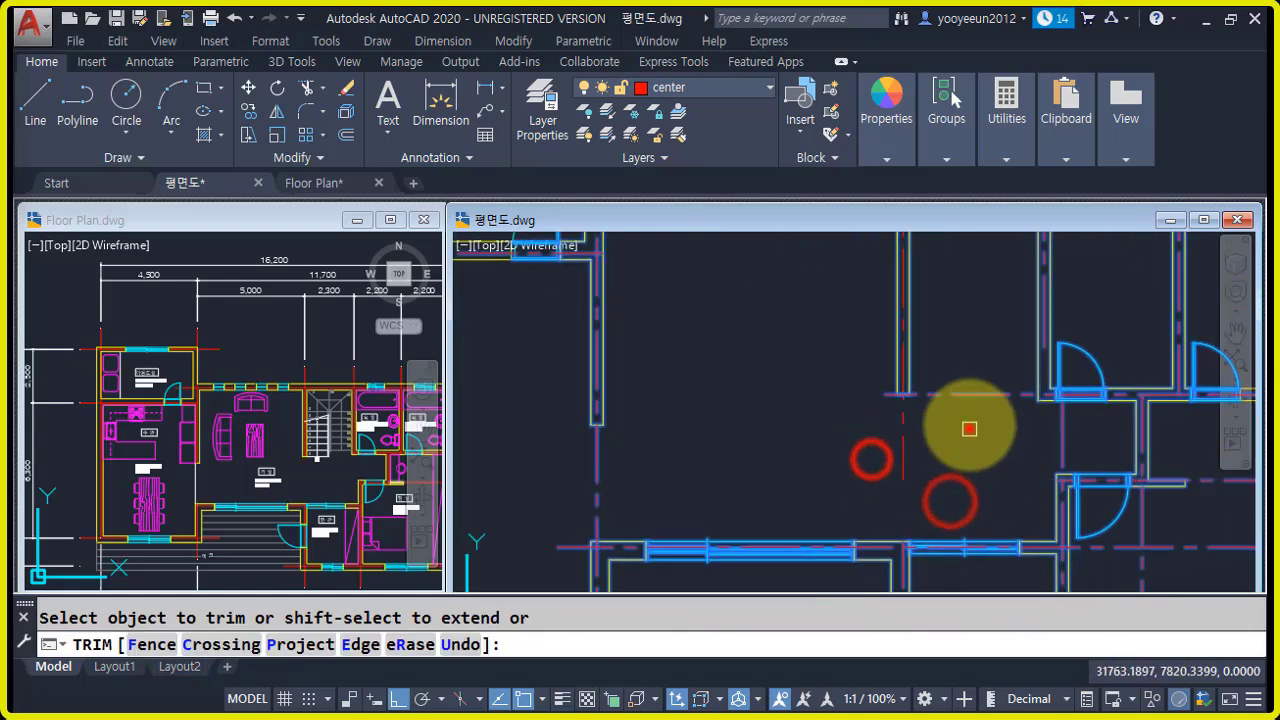
left_click(970, 430)
left_click(960, 371)
- Trim the vertical center-line segment across the hall opening between the bathroom and bedroom doors
middle_click_drag(1030, 466, 989, 471)
middle_click_drag(1070, 453, 997, 419)
left_click(981, 412)
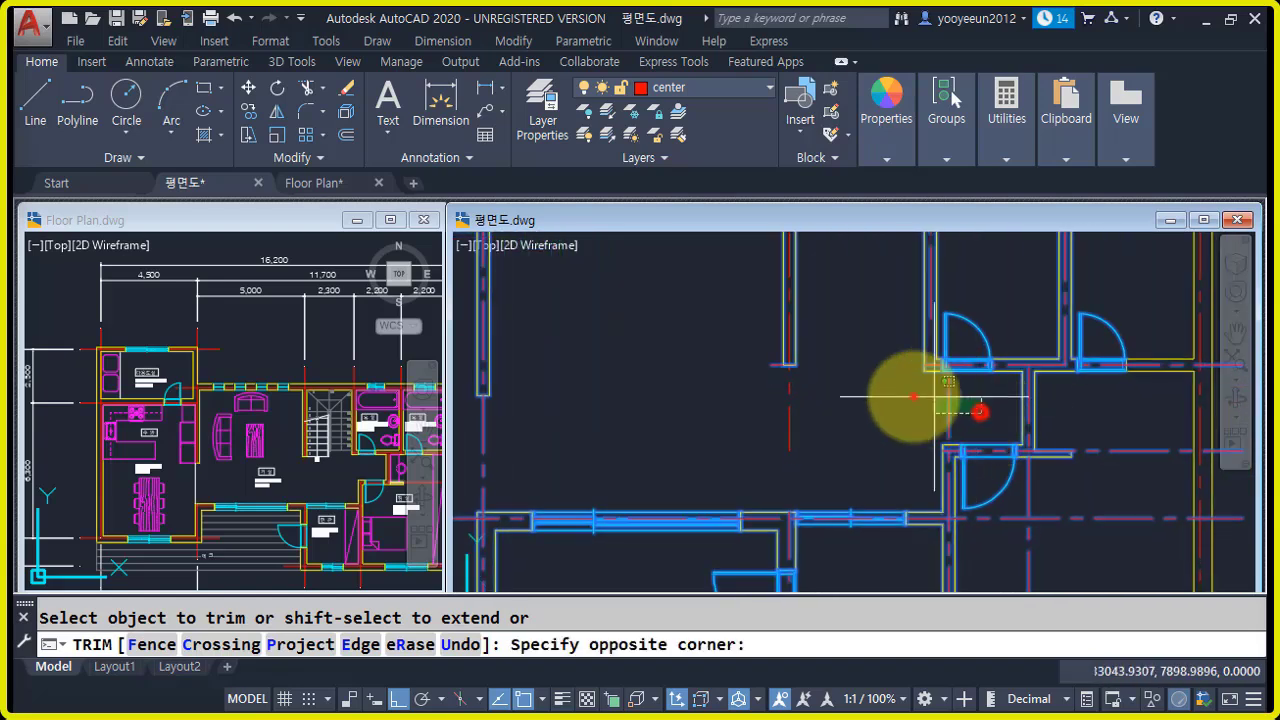
middle_click_drag(776, 373, 786, 377)
key("Return")
- Erase the leftover center-line stub beside the free end of the staircase wall
scroll(786, 377, "up", 2)
left_click(779, 366)
scroll(879, 408, "down", 4)
scroll(849, 451, "up", 3)
- Trim off the living-room window wall's center-line end that projects into the kitchen
type("t")
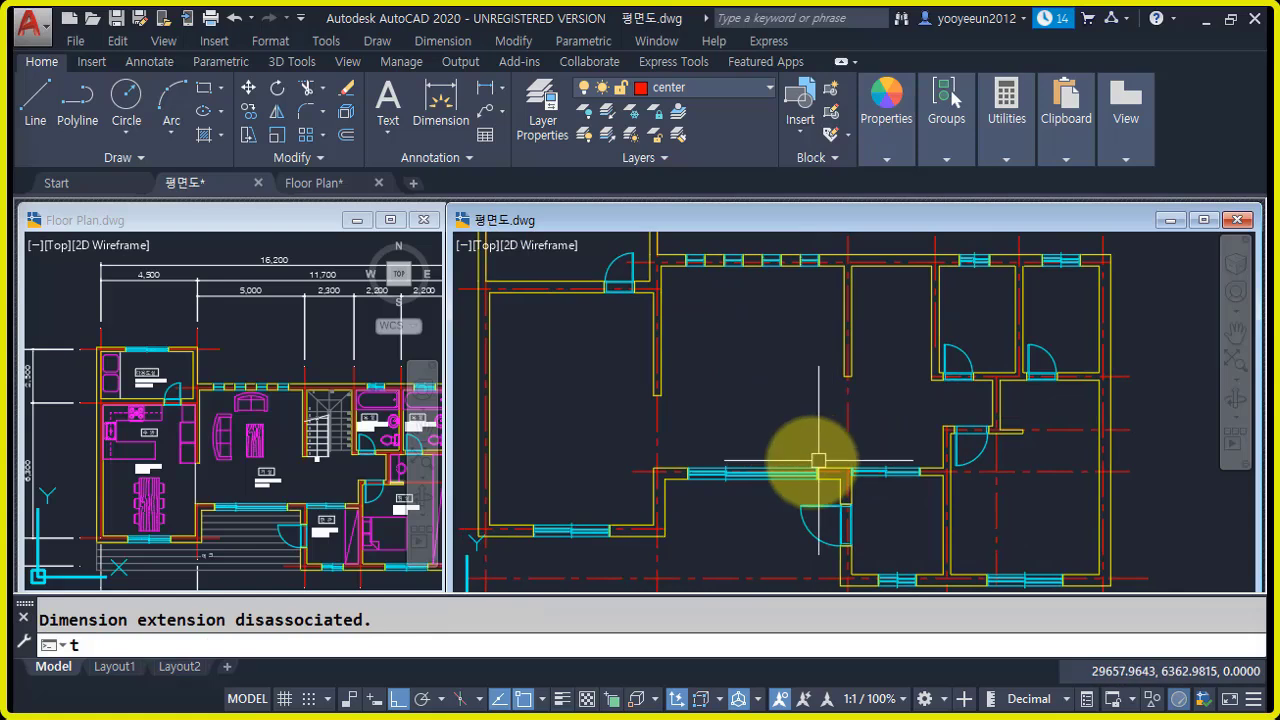
key("Return")
scroll(663, 495, "up", 2)
right_click(675, 481)
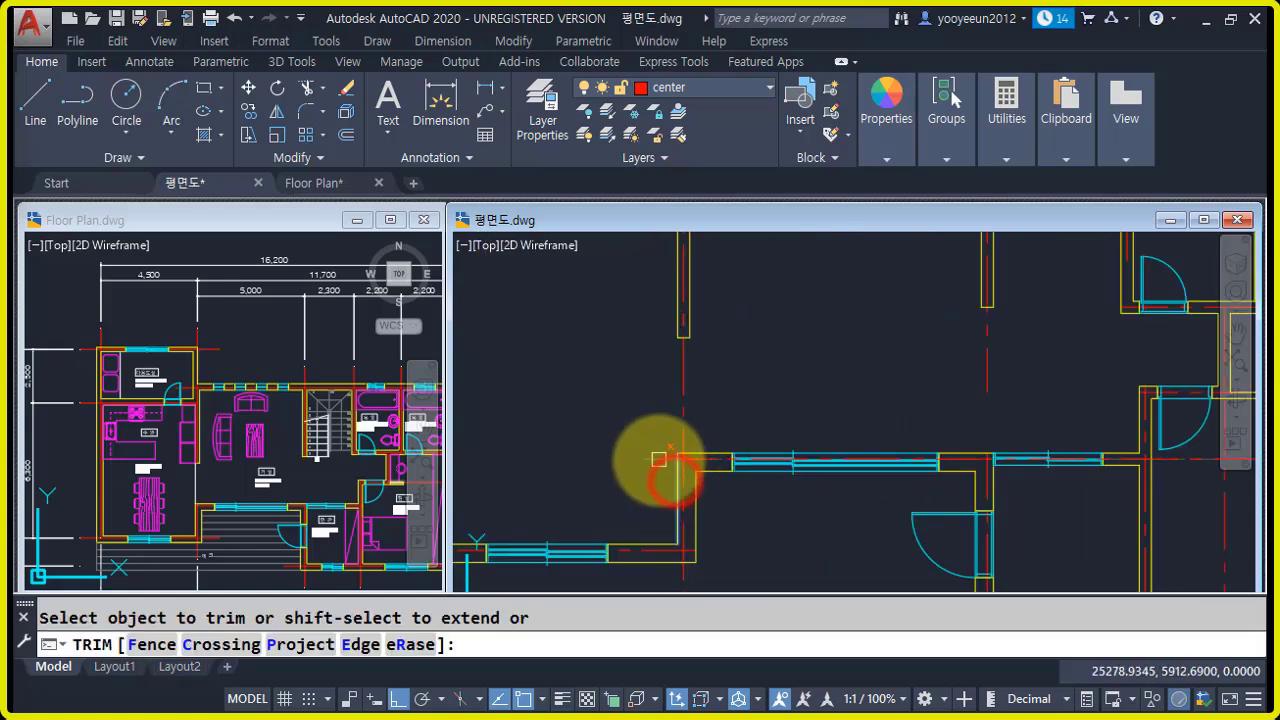
scroll(654, 482, "down", 4)
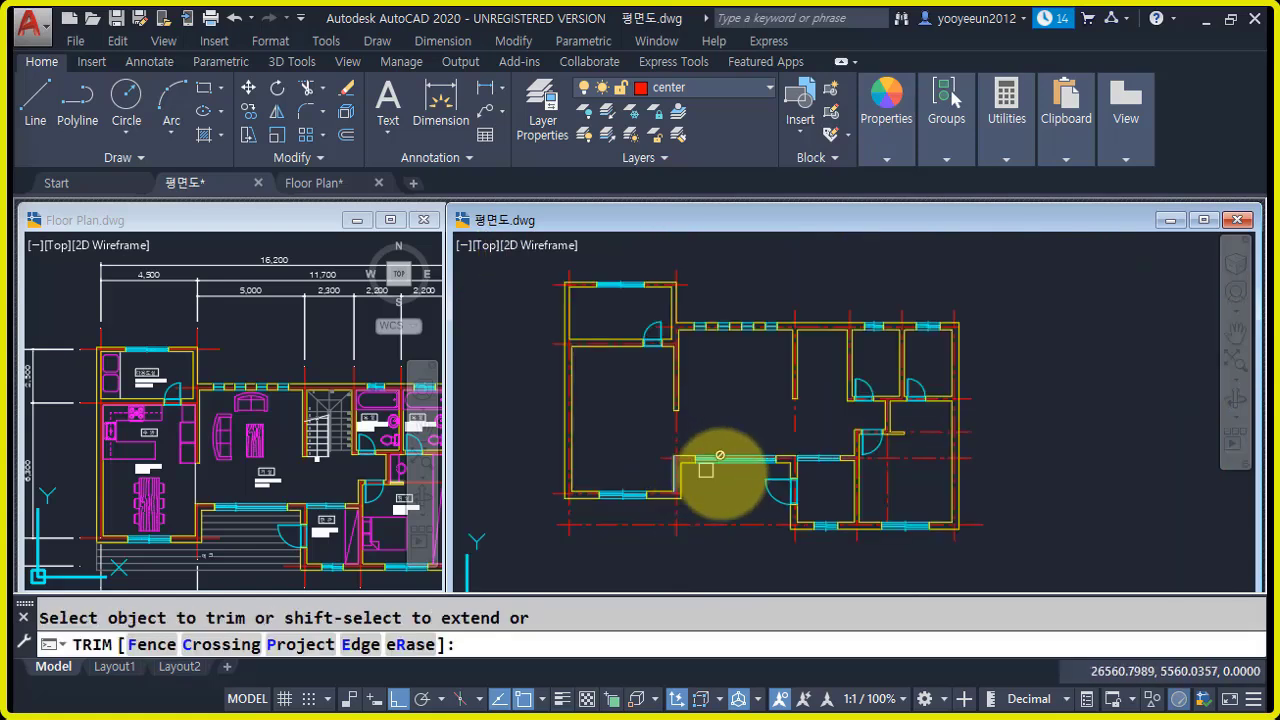
scroll(700, 462, "up", 2)
left_click(677, 458)
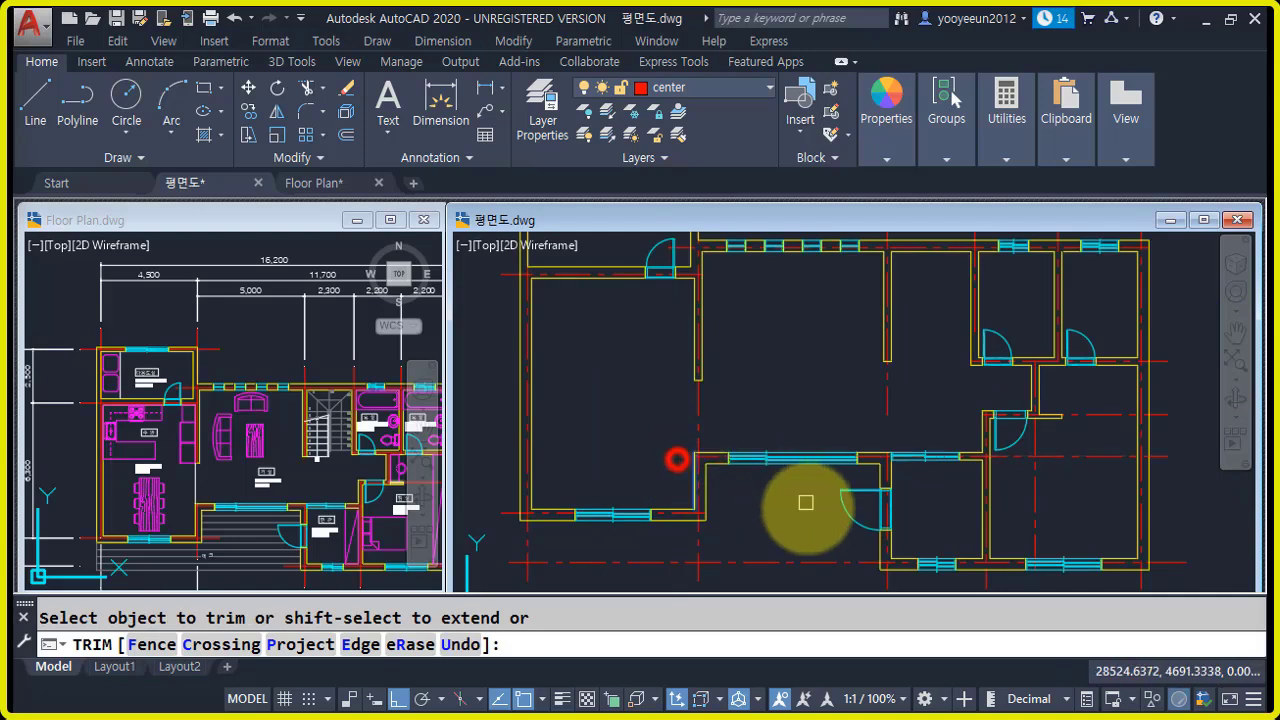
key("Return")
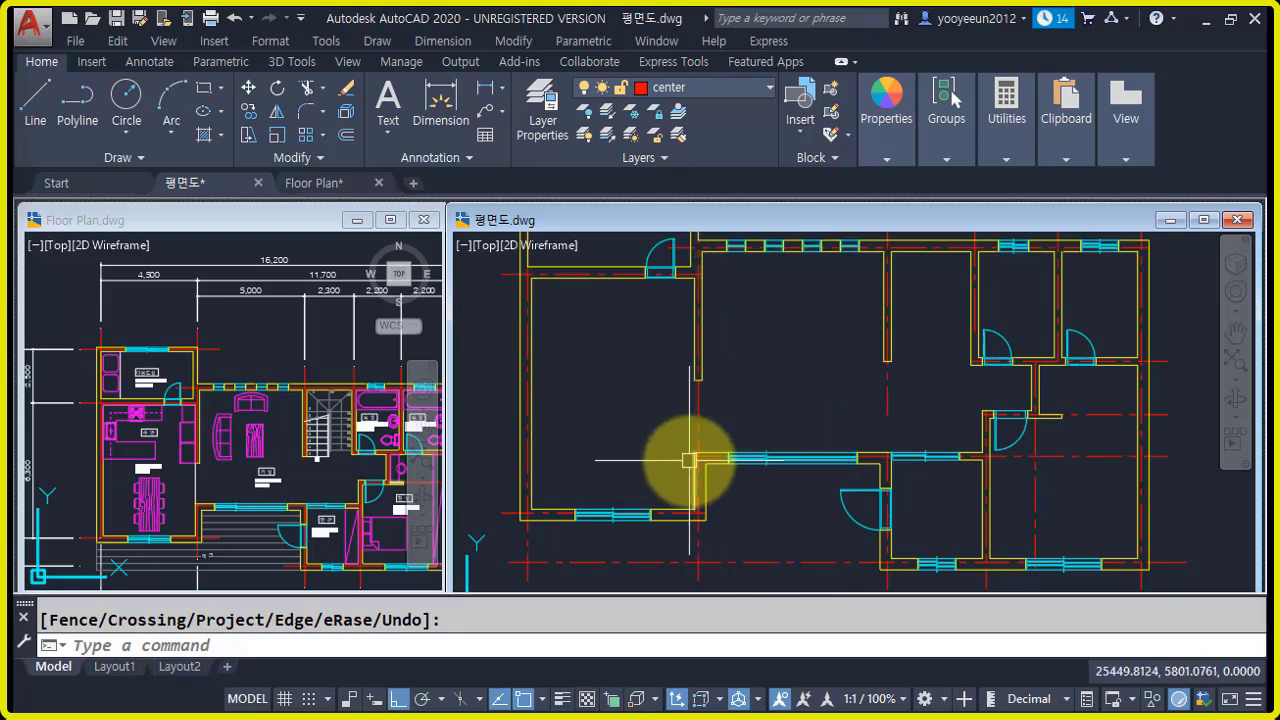
- Trim the center-line stub projecting below the free end of the wall between the living room and the staircase
scroll(920, 366, "up", 4)
middle_click_drag(920, 366, 912, 413)
type("tr")
left_click(891, 423)
left_click(751, 357)
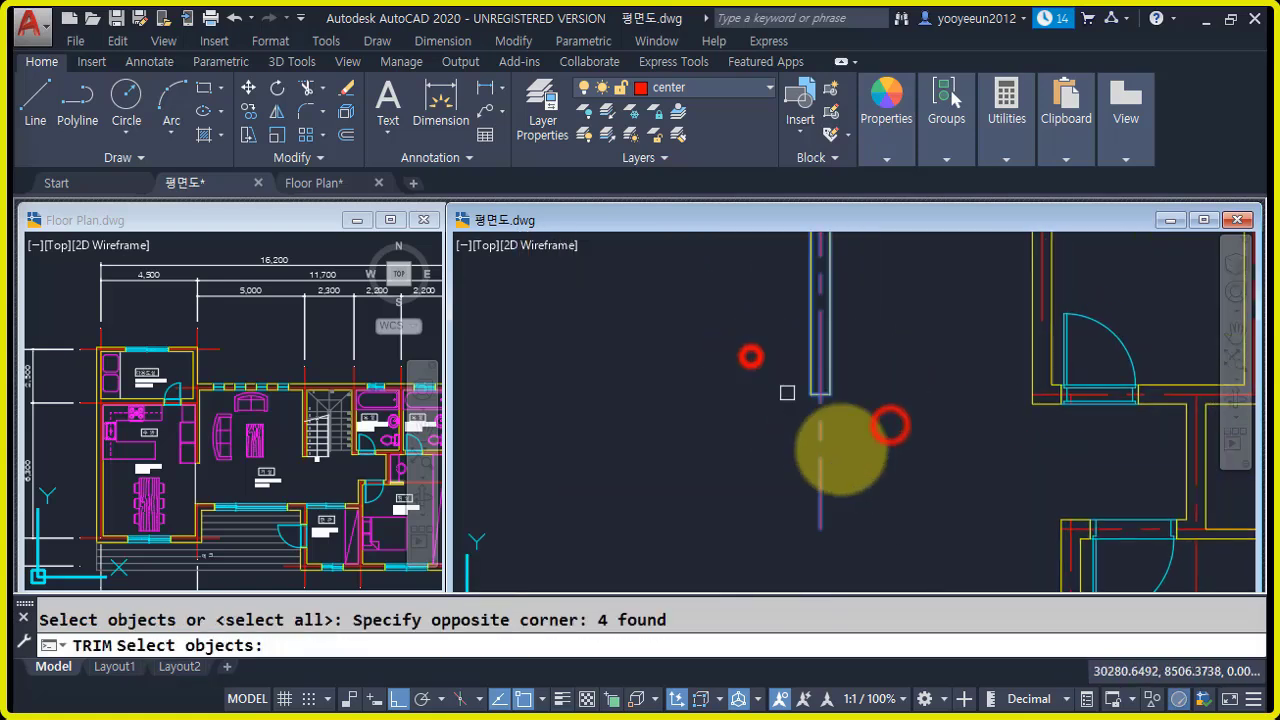
key("space")
left_click(858, 461)
left_click(757, 415)
key("space")
scroll(882, 424, "down", 4)
scroll(995, 501, "up", 5)
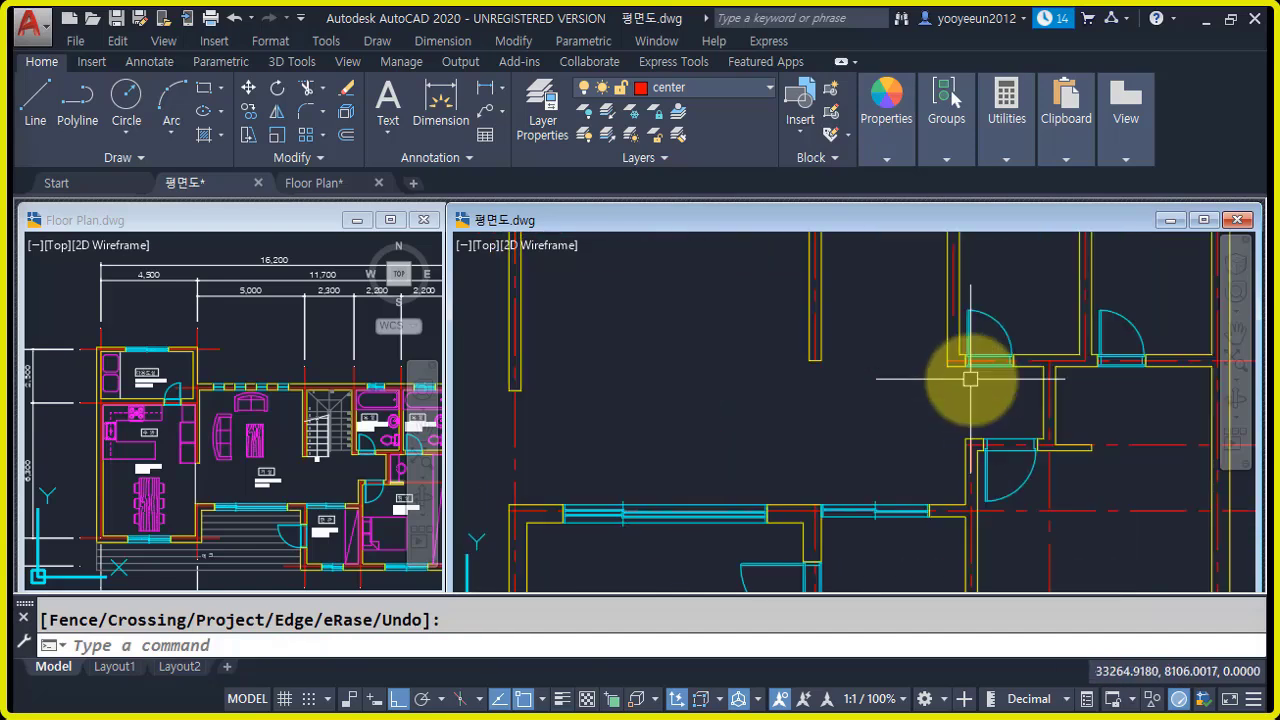
middle_click_drag(971, 371, 966, 452)
type("ex")
key("space")
scroll(950, 427, "up", 4)
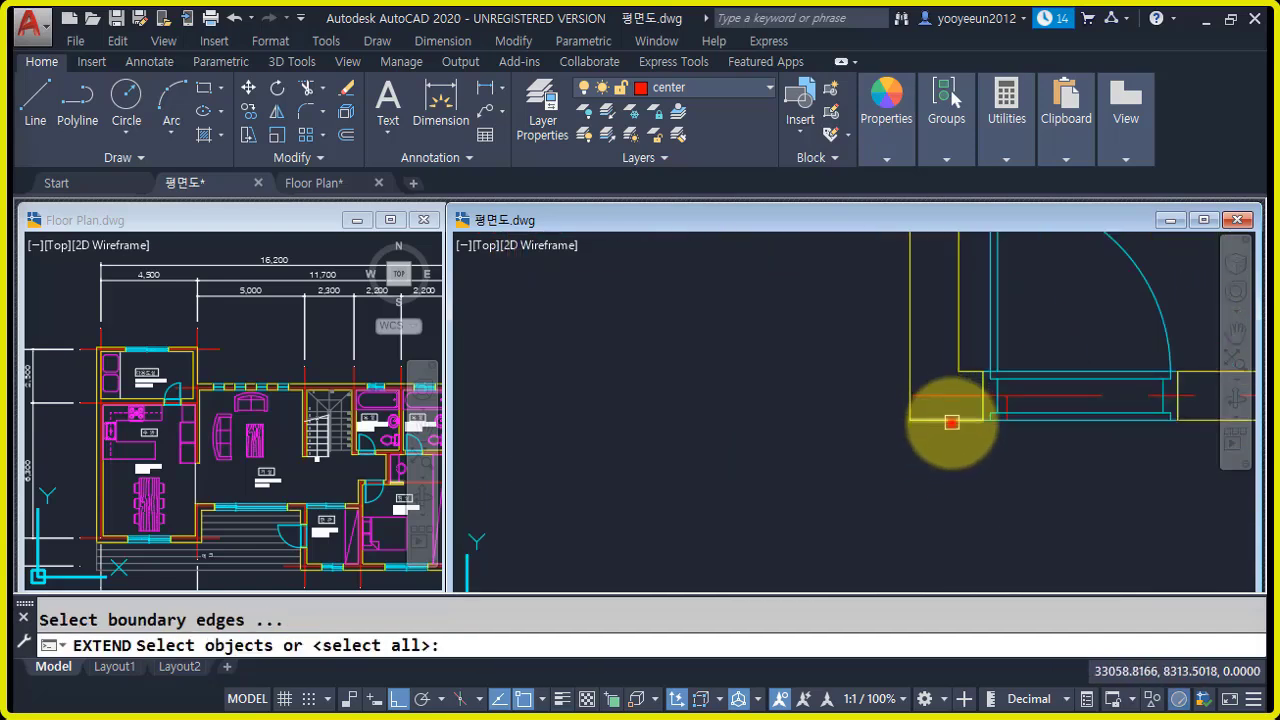
left_click(952, 424)
scroll(952, 368, "down", 4)
middle_click_drag(951, 371, 941, 401)
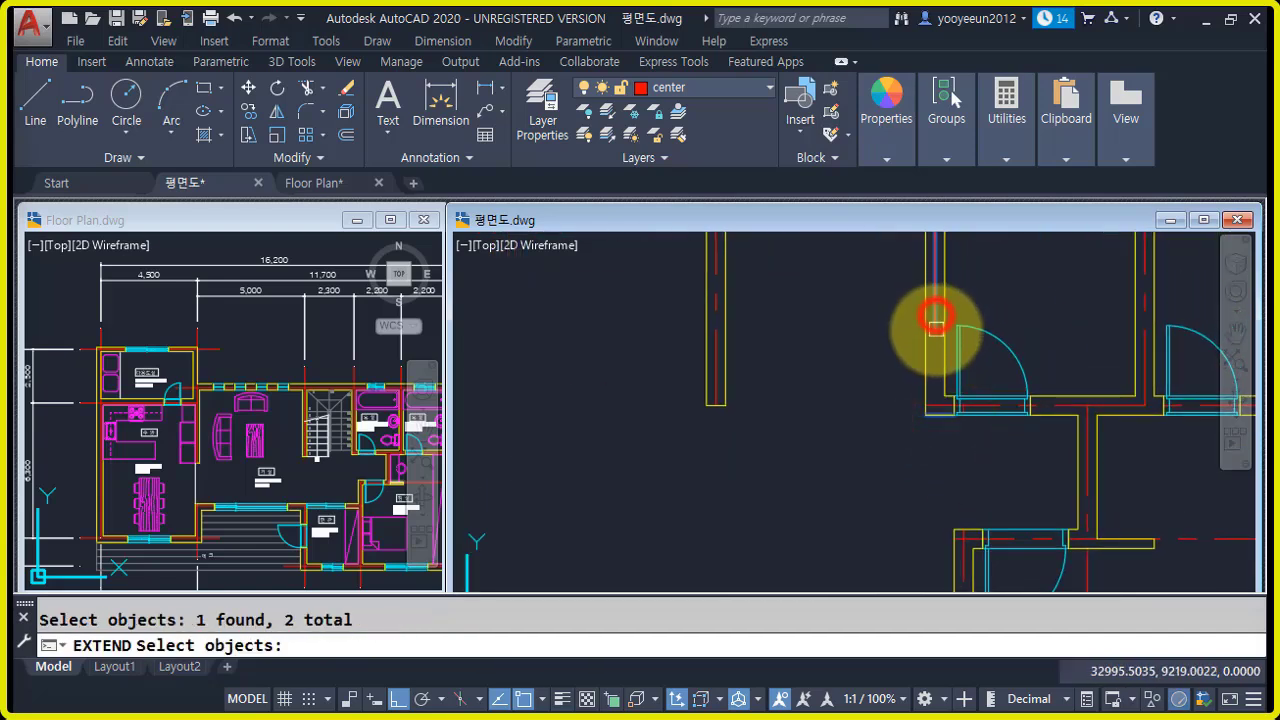
- Extend the vertical center line of the wall between staircase and bathroom down to the wall's lower end line
type("x")
key("space")
scroll(945, 420, "up", 2)
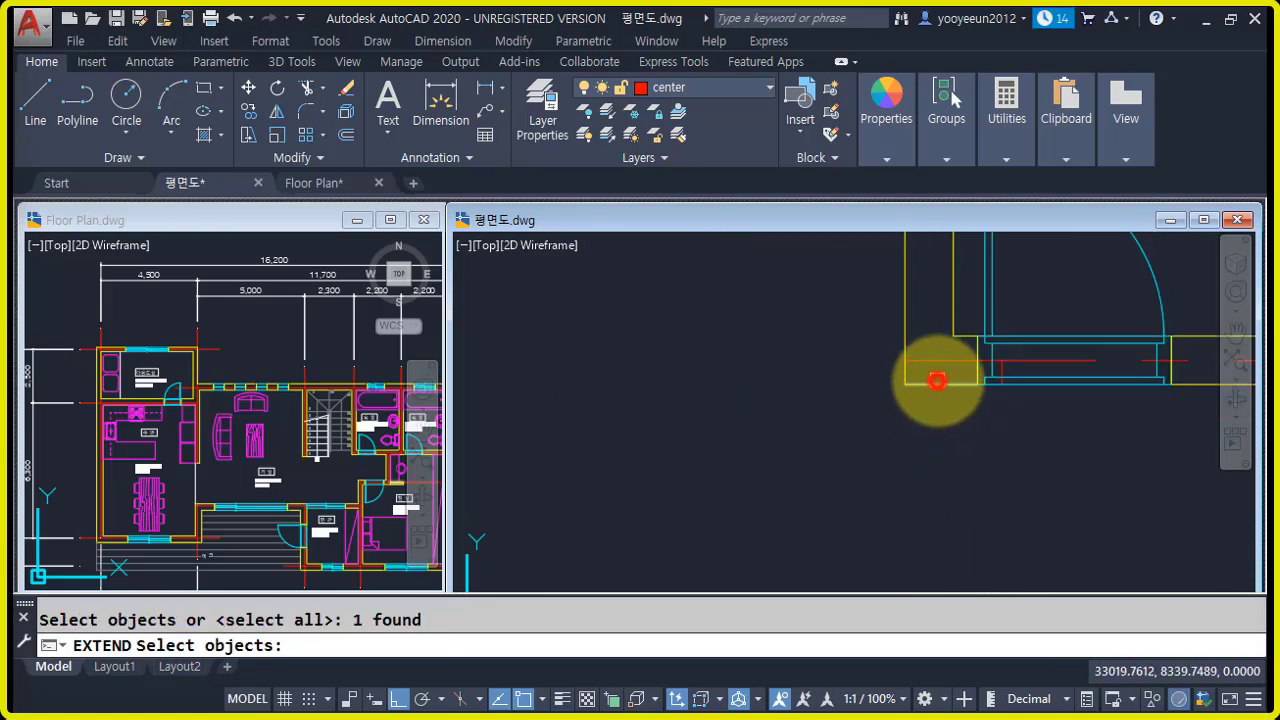
scroll(937, 380, "down", 2)
key("space")
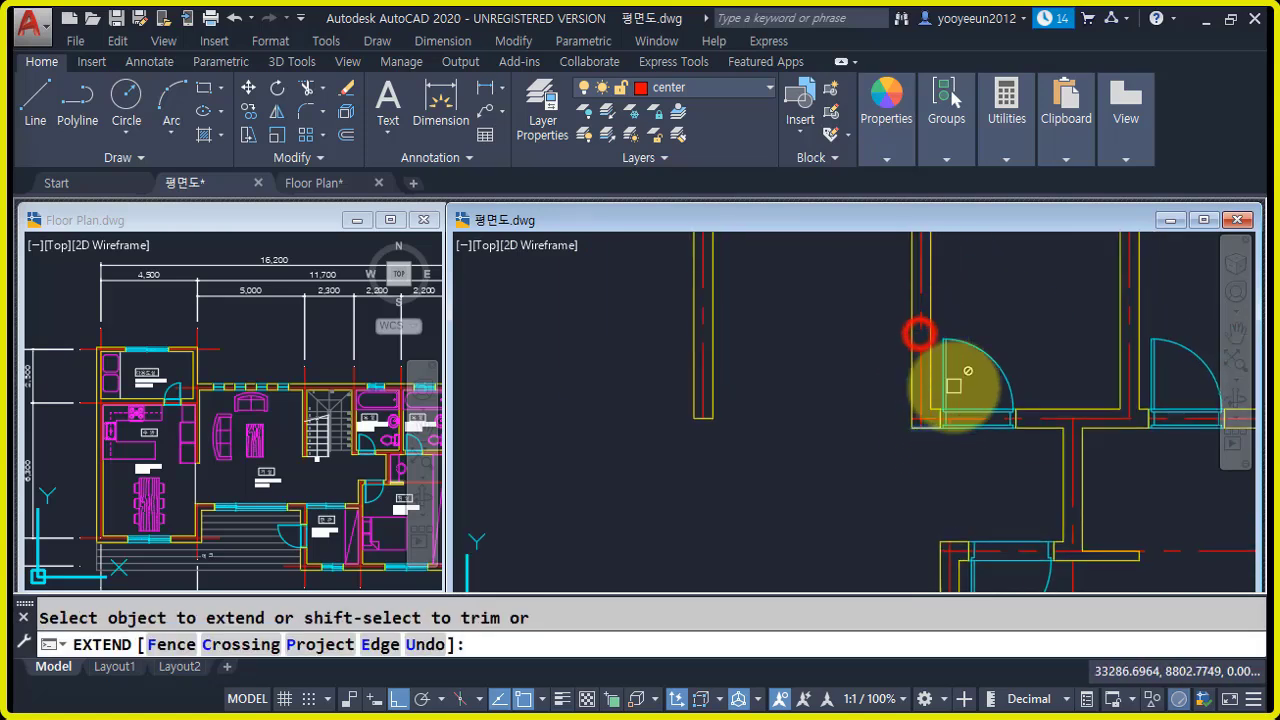
key("space")
scroll(1145, 434, "down", 4)
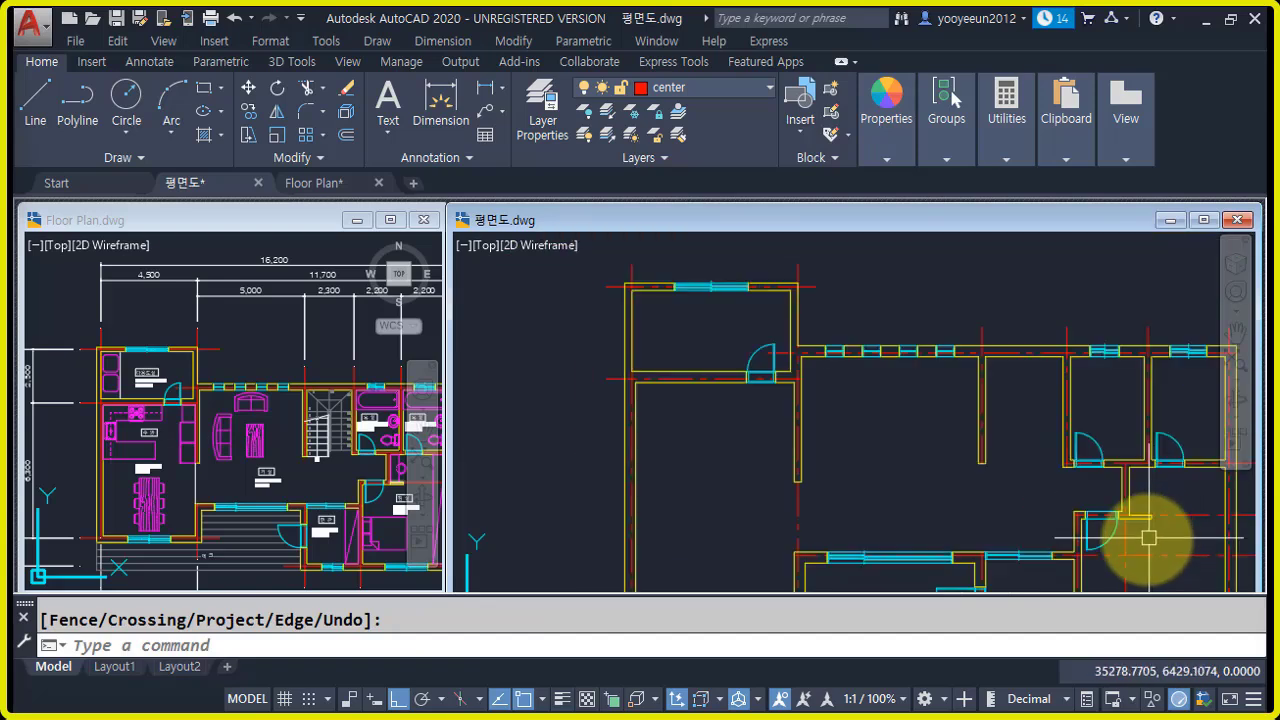
- Trim the vertical center line below the short partition and the horizontal one crossing the lower-right bedroom, using all objects as cutting edges
middle_click_drag(1120, 538, 1022, 428)
middle_click_drag(1132, 511, 1070, 482)
type("tr")
key("space")
left_click(1140, 560)
left_click(883, 331)
key("space")
scroll(1010, 449, "up", 4)
left_click(988, 480)
left_click(889, 411)
left_click(1030, 437)
left_click(890, 352)
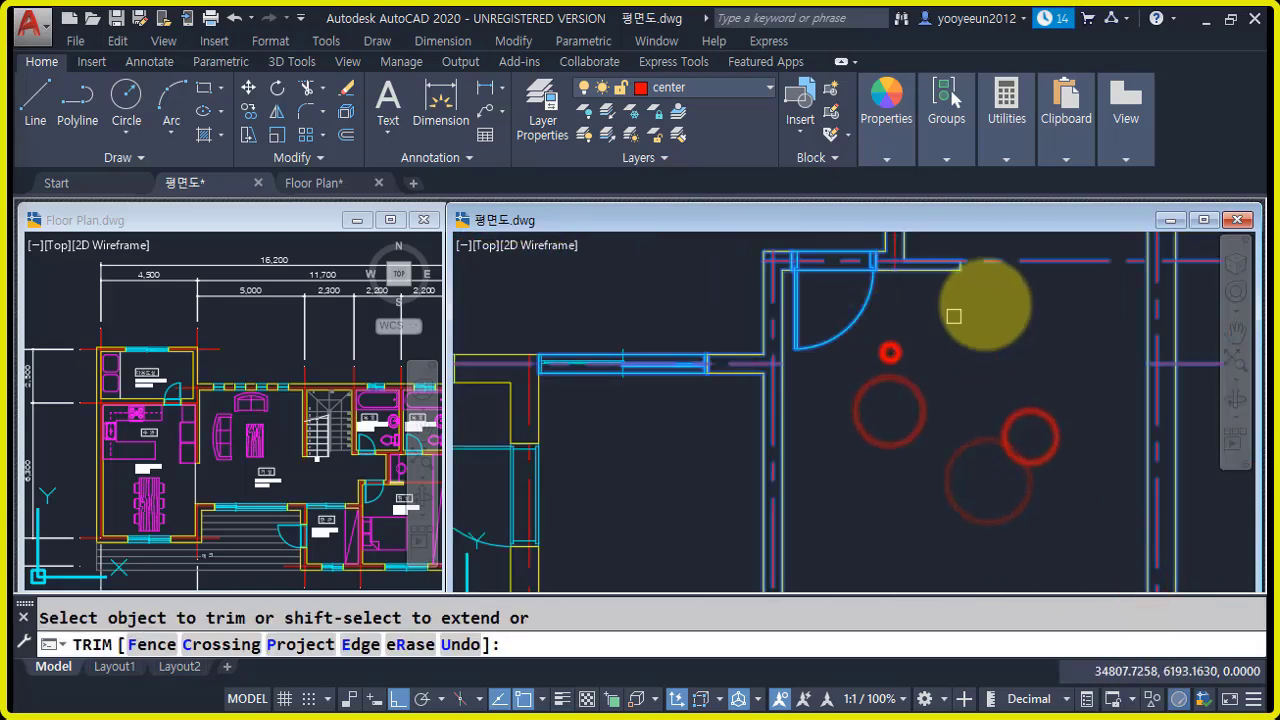
- Trim the horizontal center-line segment running across the bedroom beyond the short partition's free end
middle_click_drag(970, 311, 964, 425)
left_click(1100, 424)
left_click(1007, 307)
scroll(1040, 381, "down", 5)
key("space")
- Select the two center-line stubs crossing the bedroom's outer wall and compare them with the same spot in Floor Plan.dwg
left_click(1126, 438)
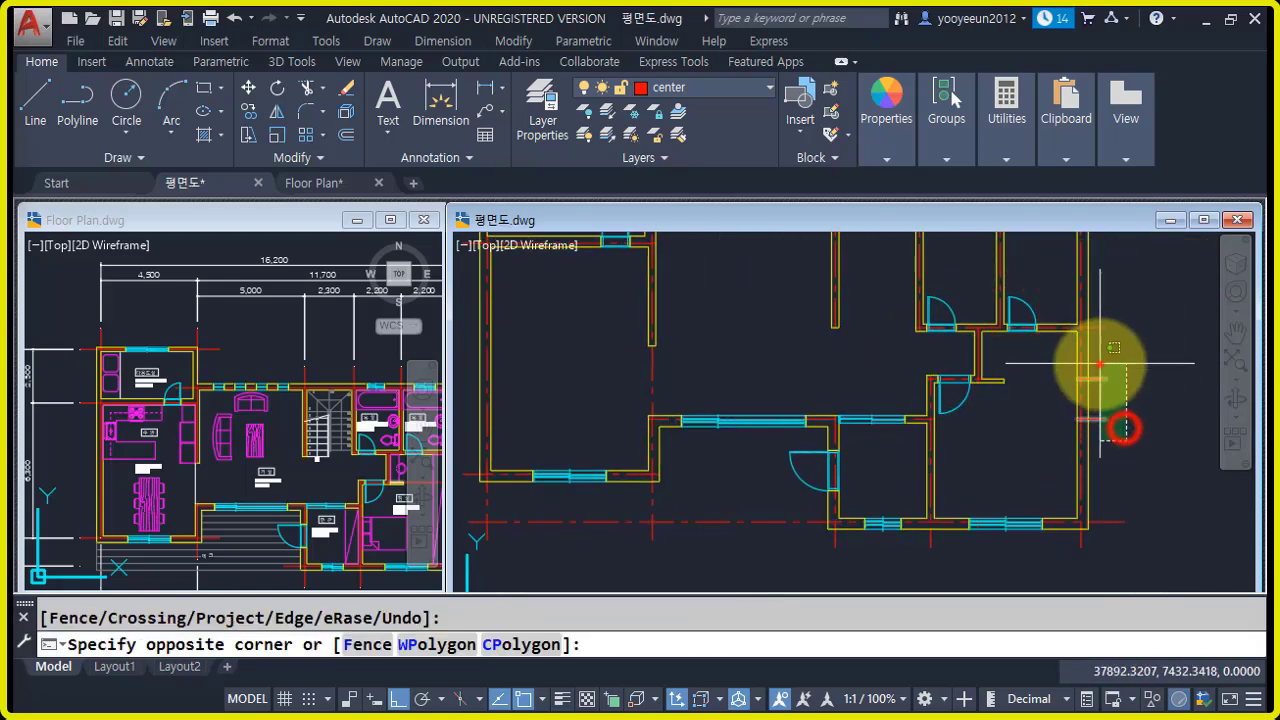
left_click(1100, 362)
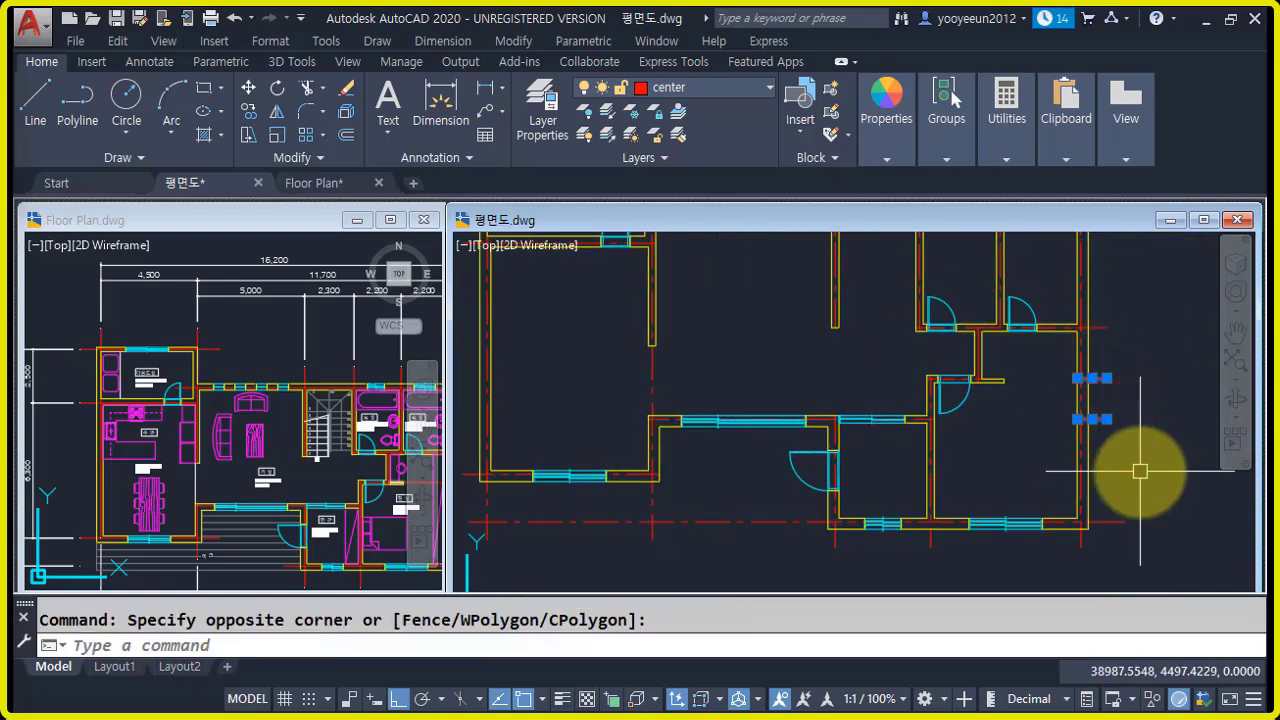
left_click(306, 466)
middle_click_drag(306, 466, 195, 428)
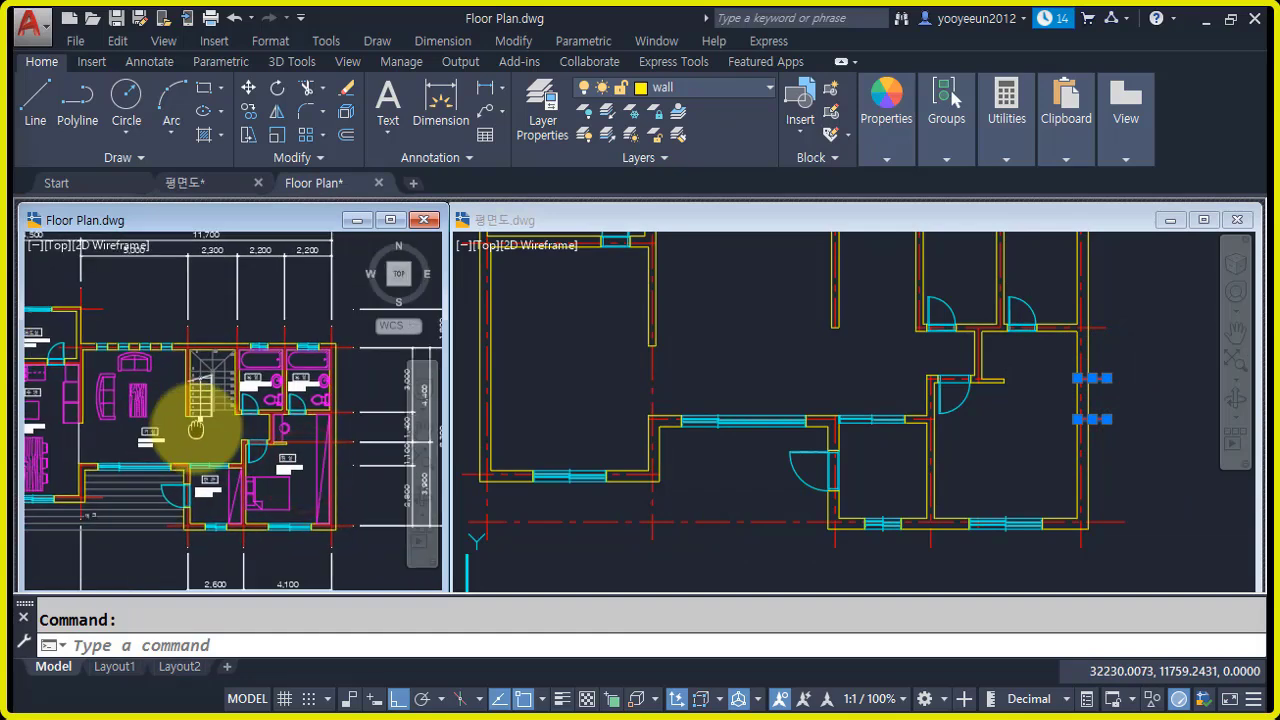
left_click(1128, 466)
key("Escape")
scroll(1071, 500, "down", 2)
middle_click_drag(1071, 500, 999, 497)
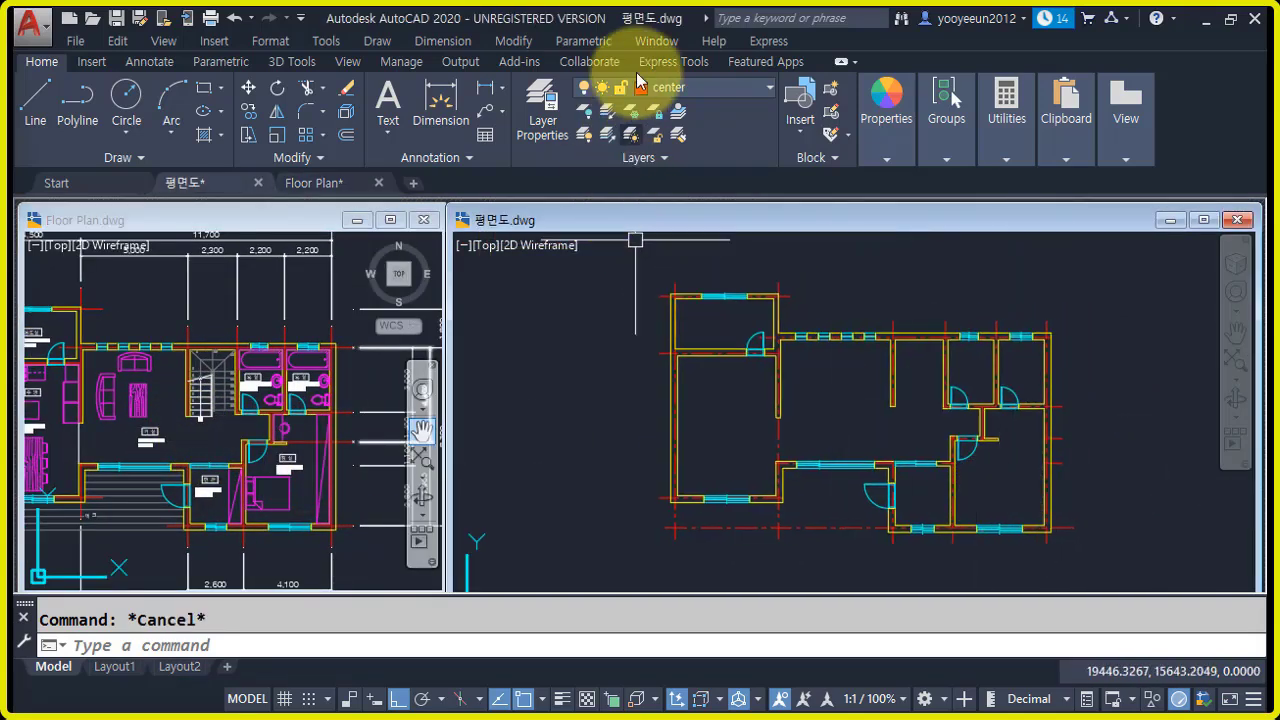
- Turn on the dim layer in 평면도.dwg
left_click(717, 87)
left_click(586, 182)
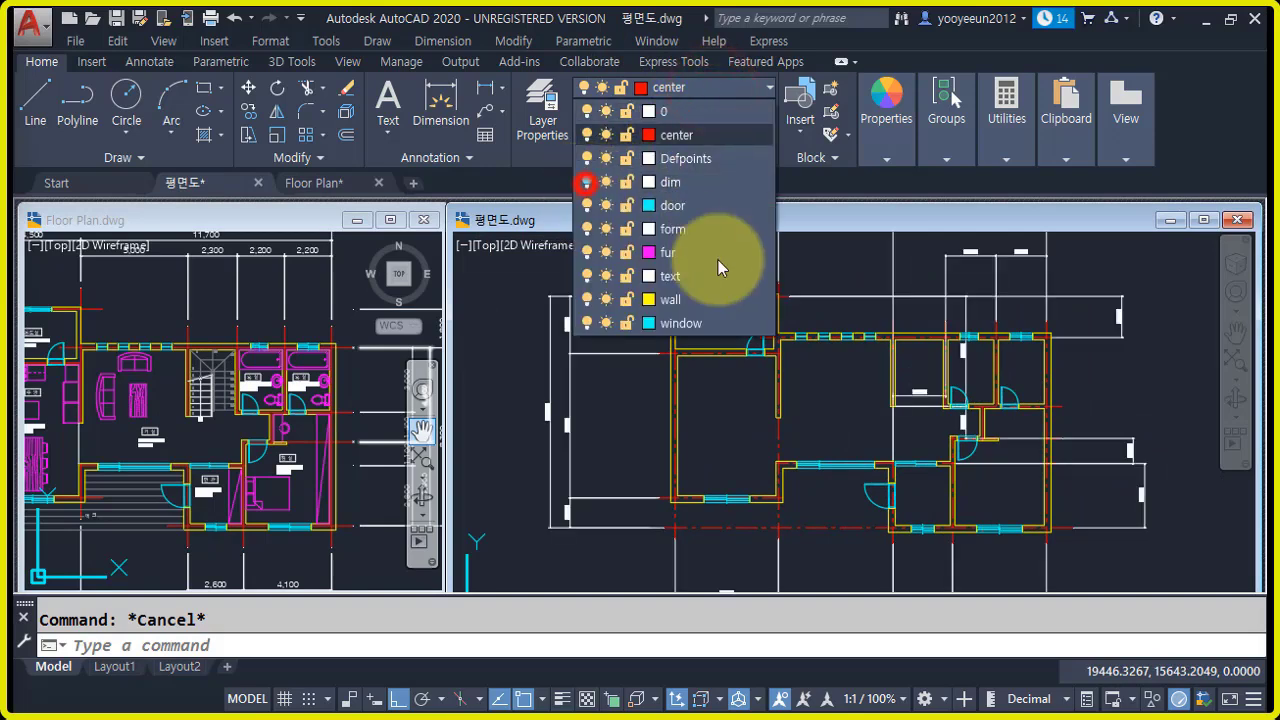
left_click(1146, 390)
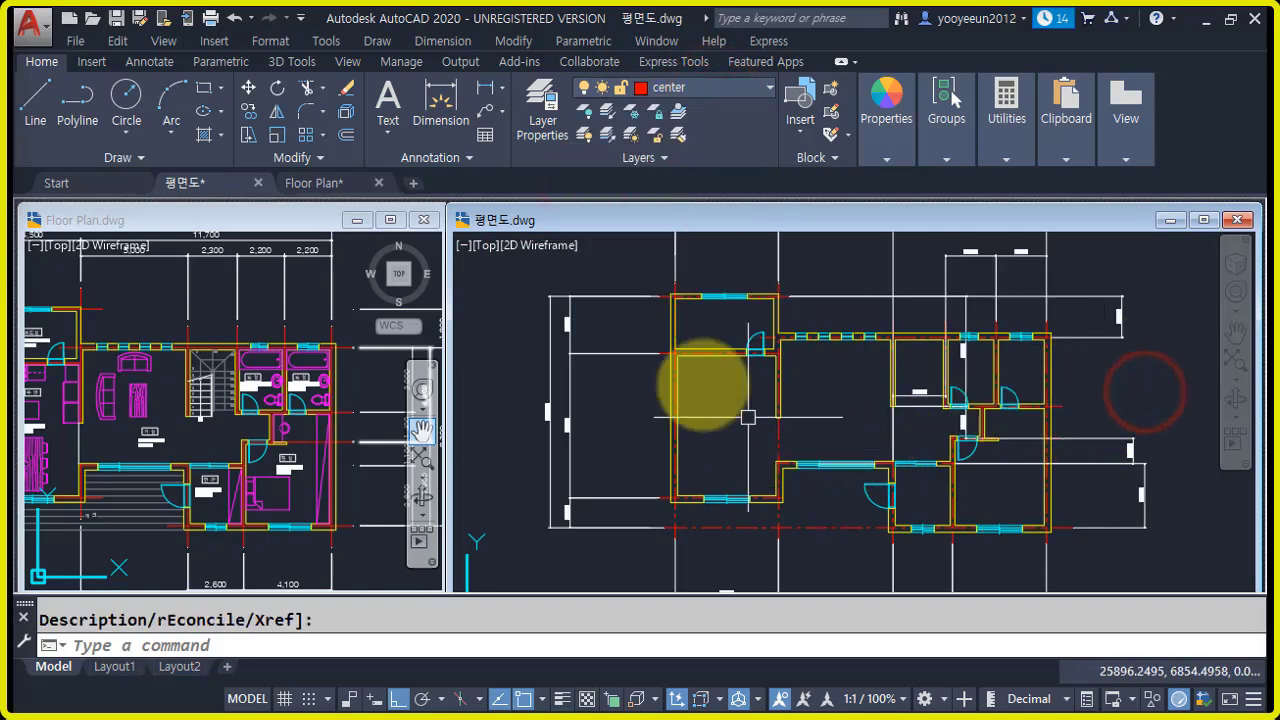
- Examine where the dimension extension lines meet the center lines around the plan's upper-left corner
scroll(681, 437, "up", 5)
scroll(681, 437, "down", 5)
scroll(707, 438, "up", 5)
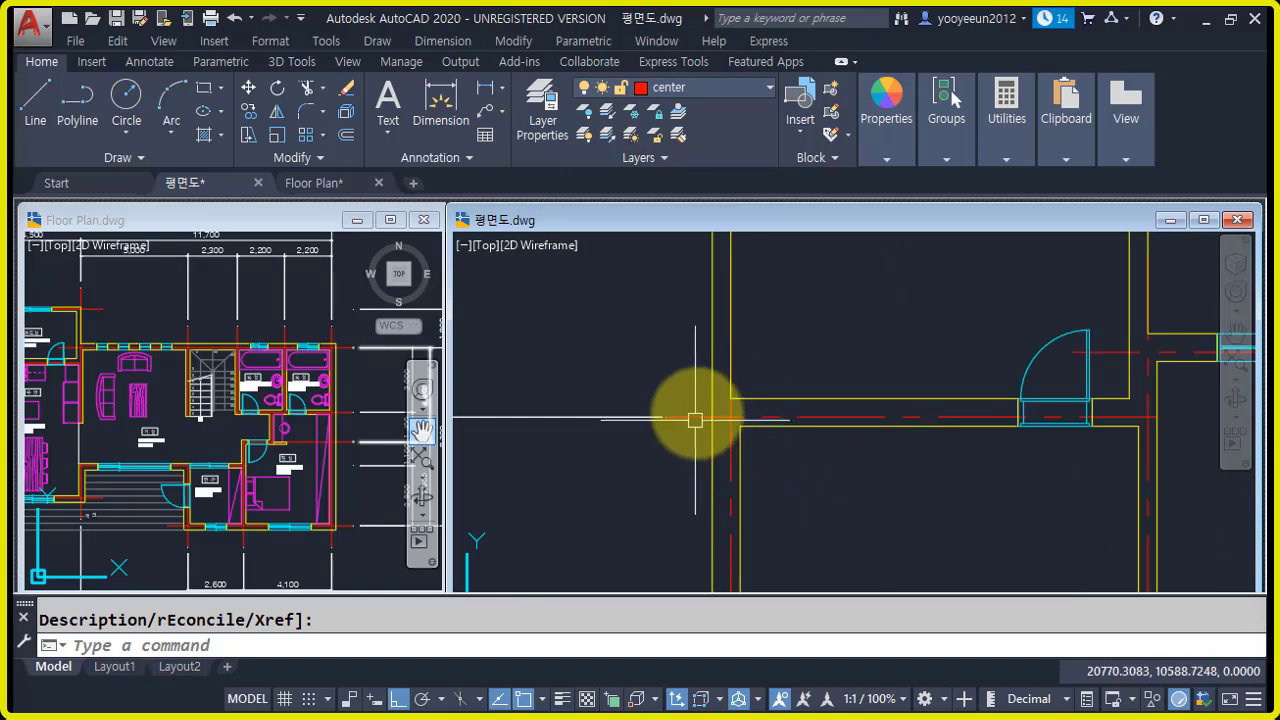
scroll(696, 418, "down", 2)
scroll(700, 415, "down", 4)
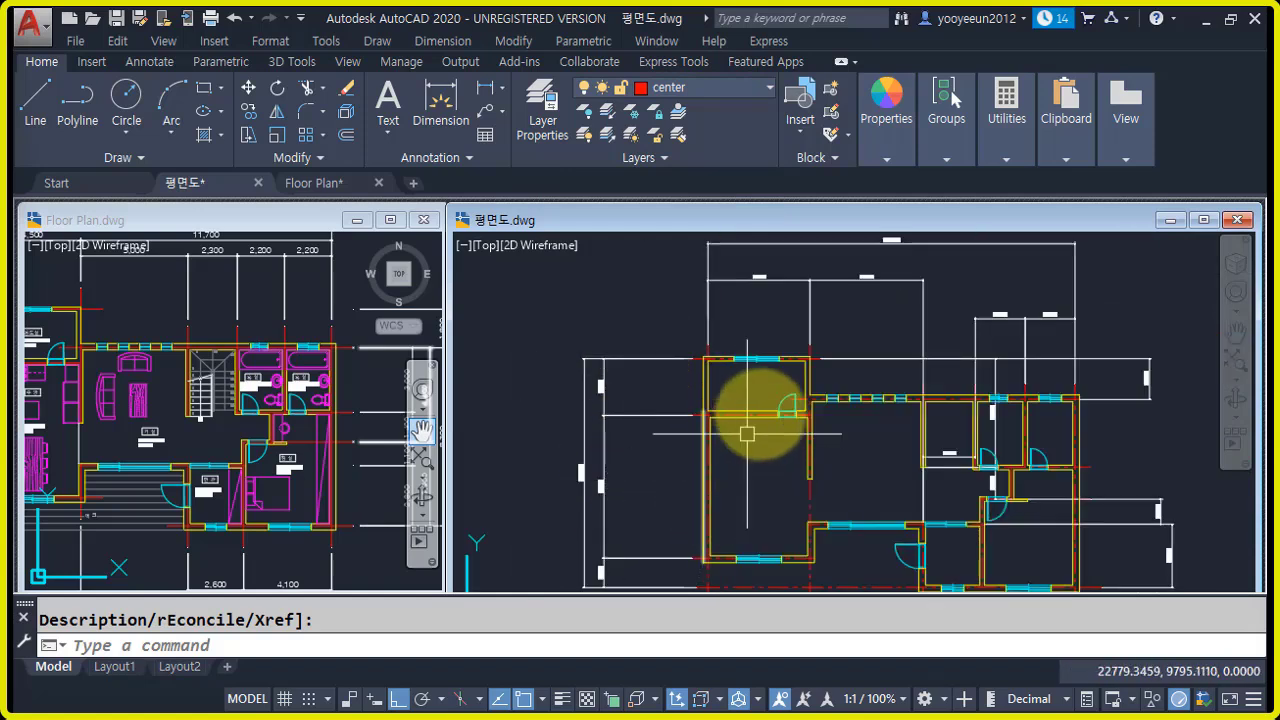
scroll(749, 294, "up", 5)
left_click(625, 413)
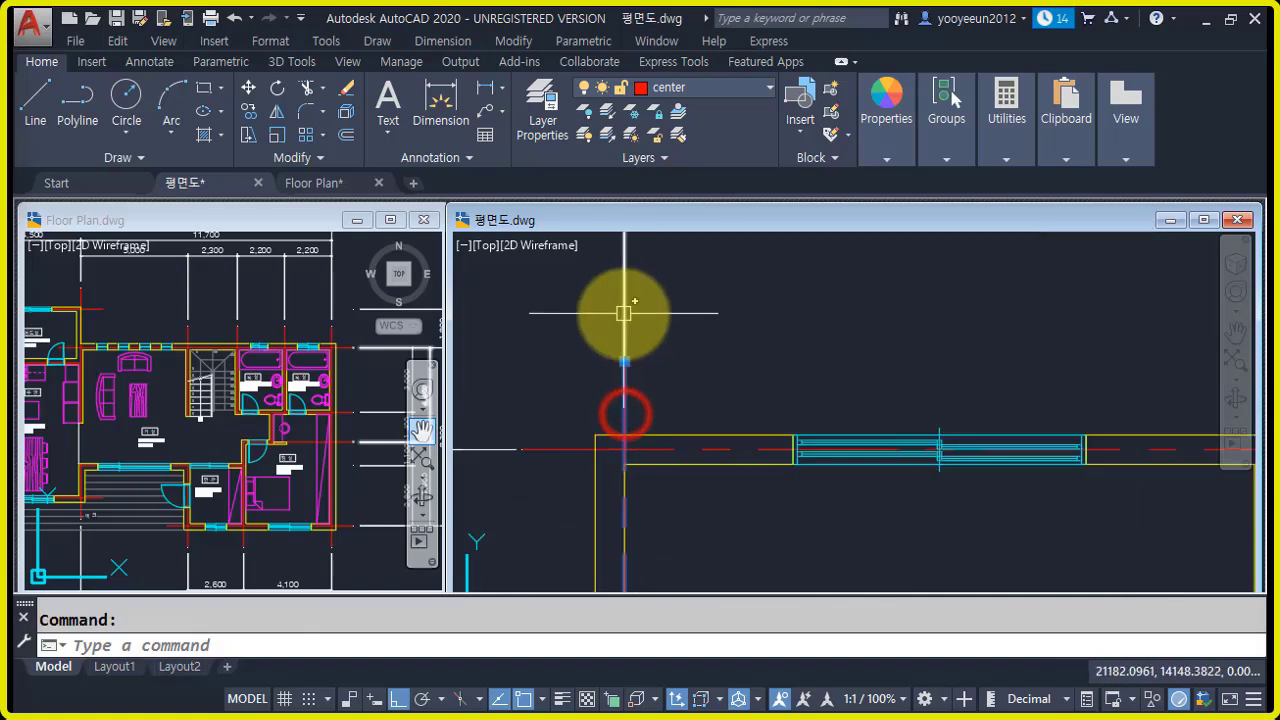
left_click(625, 313)
scroll(880, 389, "down", 5)
middle_click_drag(963, 516, 835, 480)
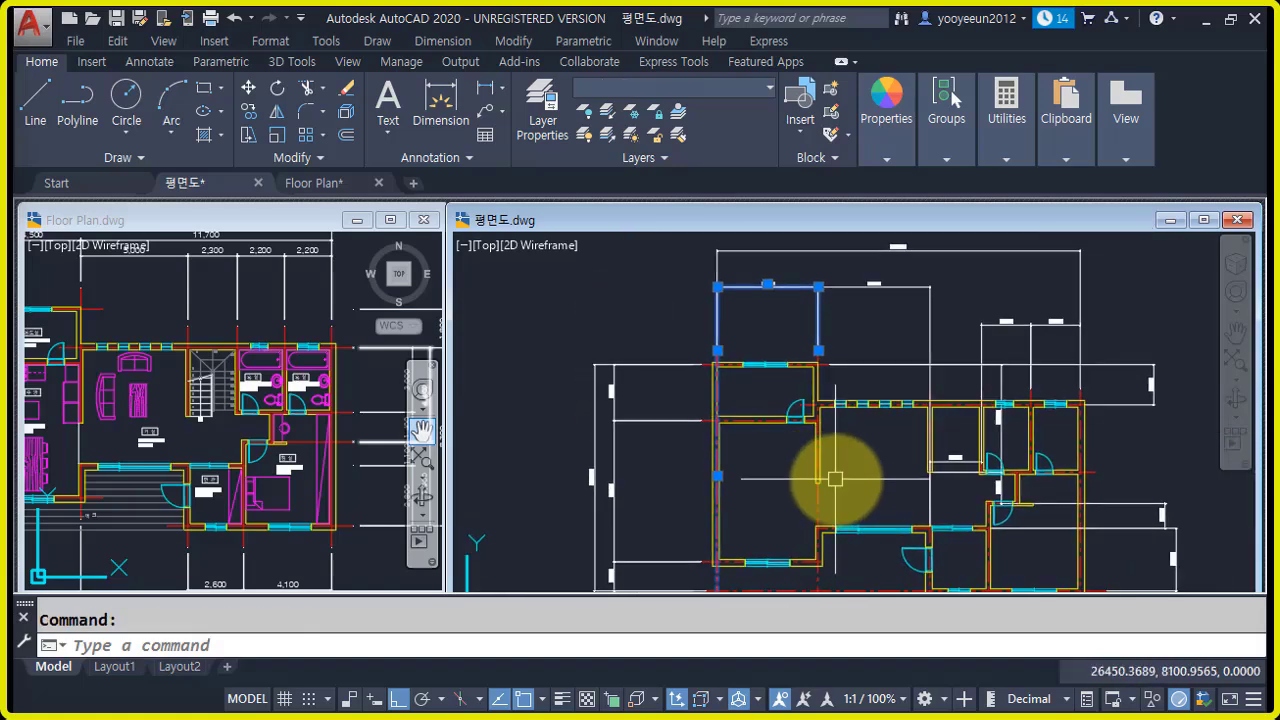
scroll(710, 506, "down", 2)
middle_click_drag(710, 506, 745, 441)
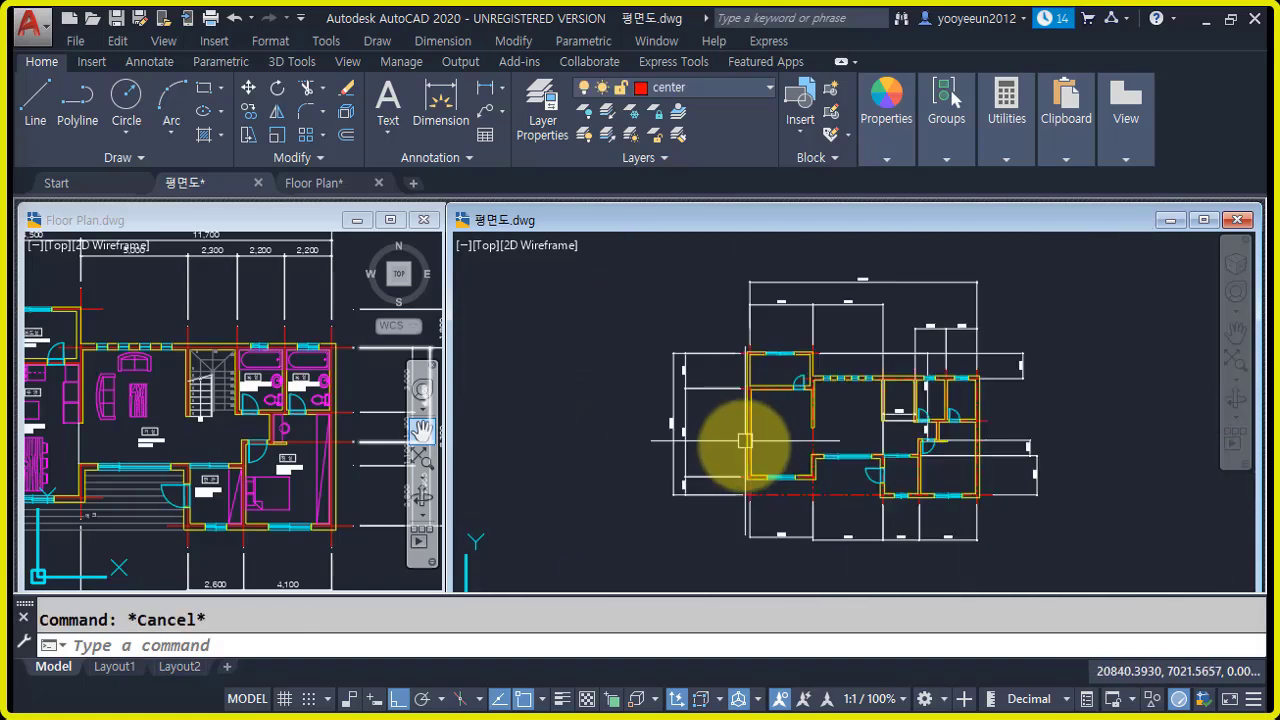
- Stretch the vertical dimensions along the plan's left side horizontally so their dimension lines sit closer to the walls
key("Return")
left_click(697, 526)
left_click(646, 320)
key("Return")
left_click(695, 312)
left_click(716, 318)
- Stretch the row of horizontal dimensions below the plan upward, closer to the walls
key("Return")
left_click(1020, 551)
left_click(716, 527)
key("Return")
left_click(1063, 545)
- Align the 4,500 dimension line below the plan with the neighbouring 5,000 dimension line by stretching its grip
scroll(837, 540, "up", 2)
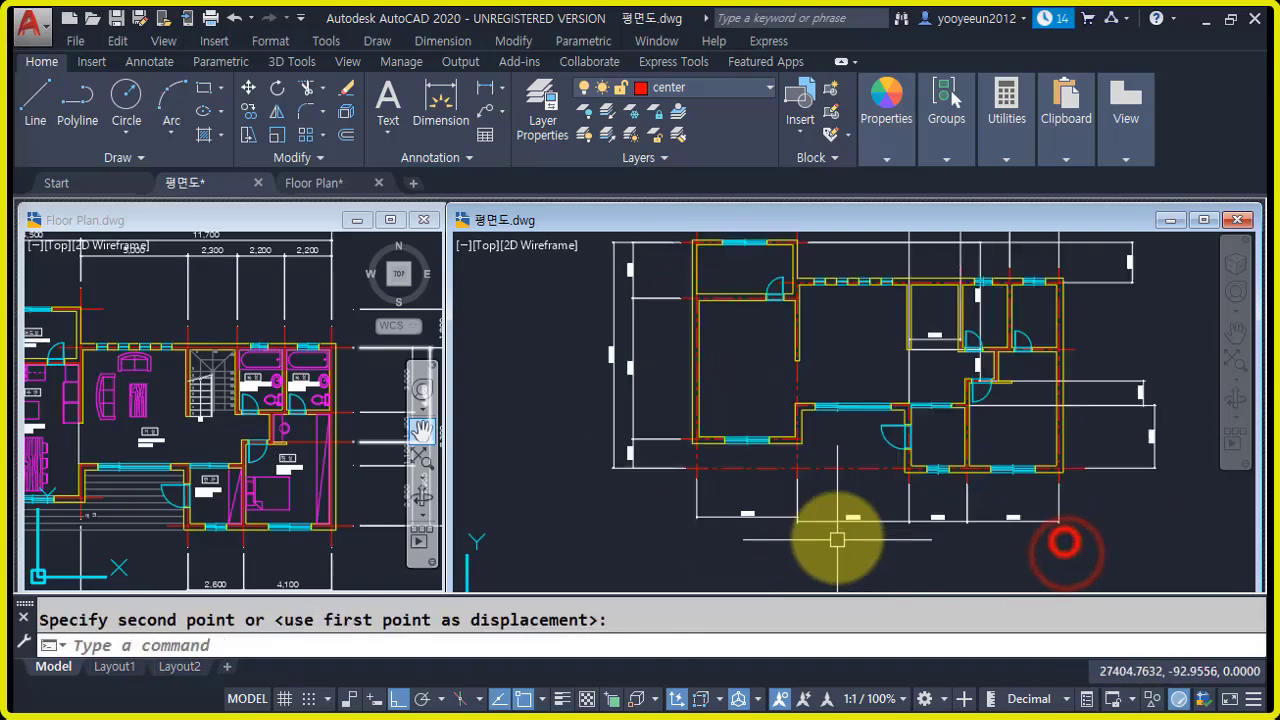
scroll(900, 525, "up", 3)
scroll(1063, 523, "down", 3)
scroll(1049, 543, "up", 2)
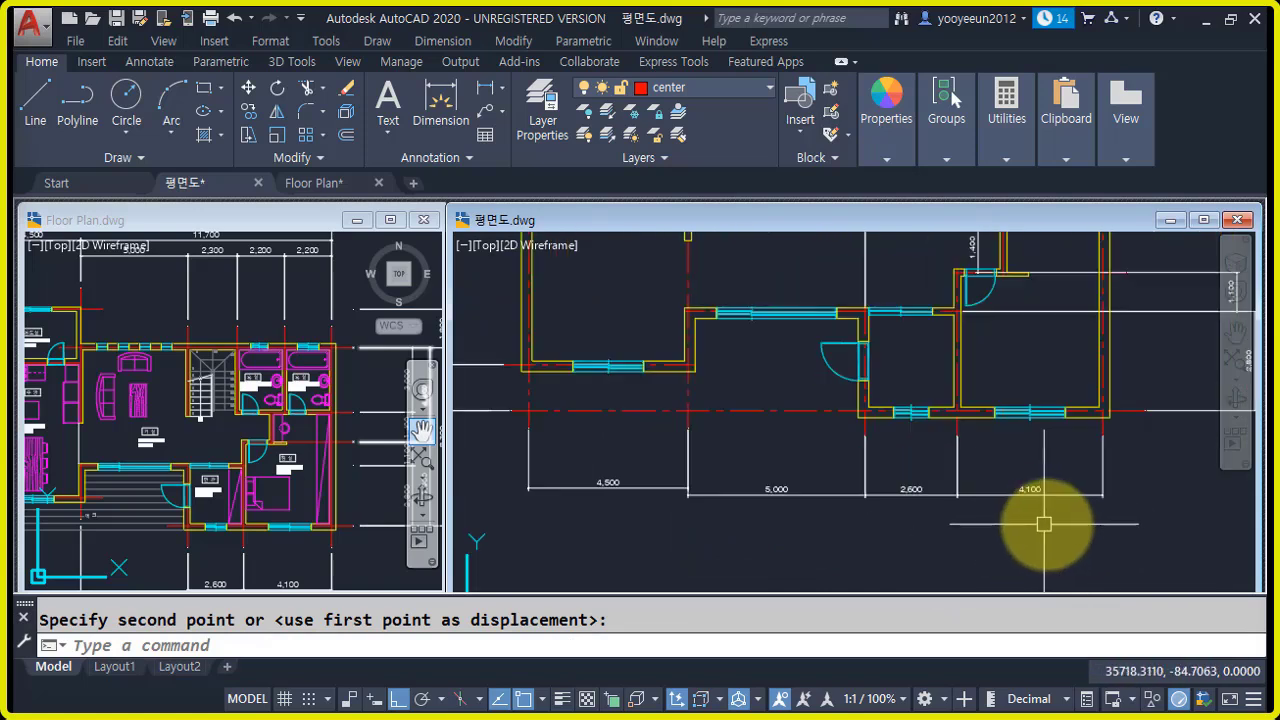
left_click(664, 510)
left_click(617, 482)
scroll(659, 490, "up", 3)
left_click(779, 488)
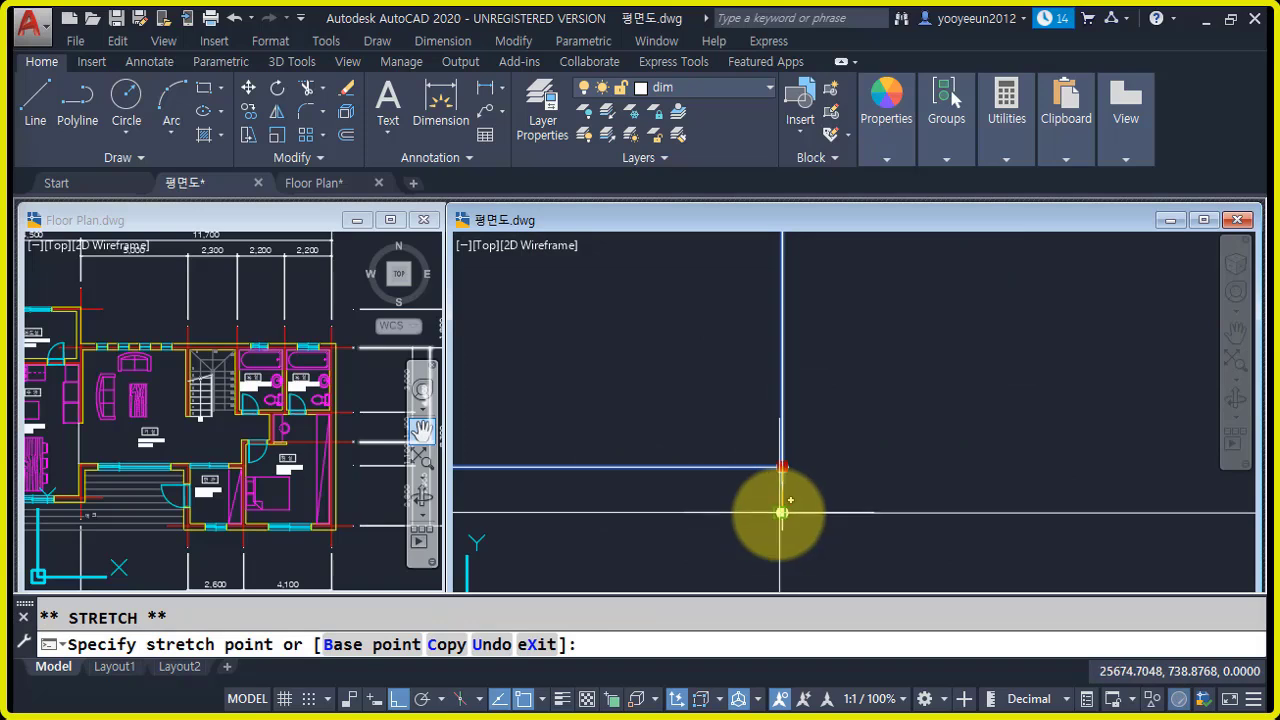
left_click(788, 512)
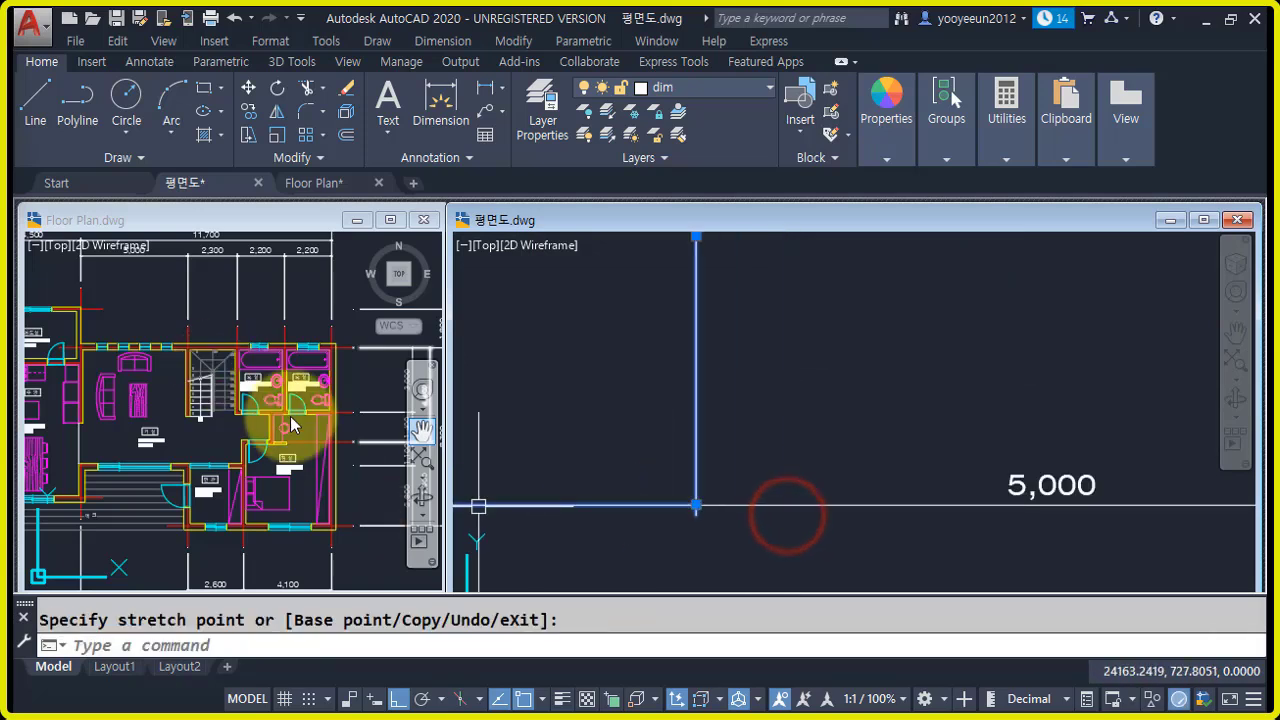
- Examine the dimension layout around the plan in Floor Plan.dwg, then return to 평면도.dwg and clear the selection
left_click(366, 375)
scroll(366, 408, "down", 4)
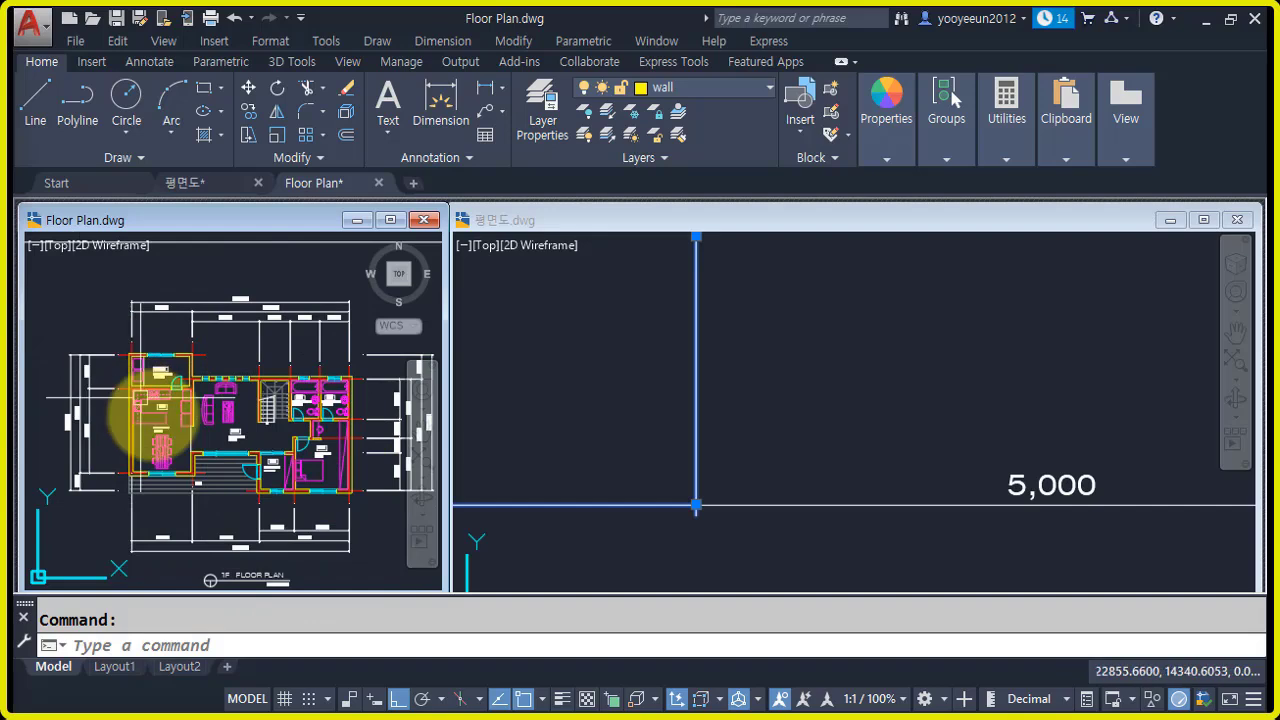
scroll(330, 420, "up", 5)
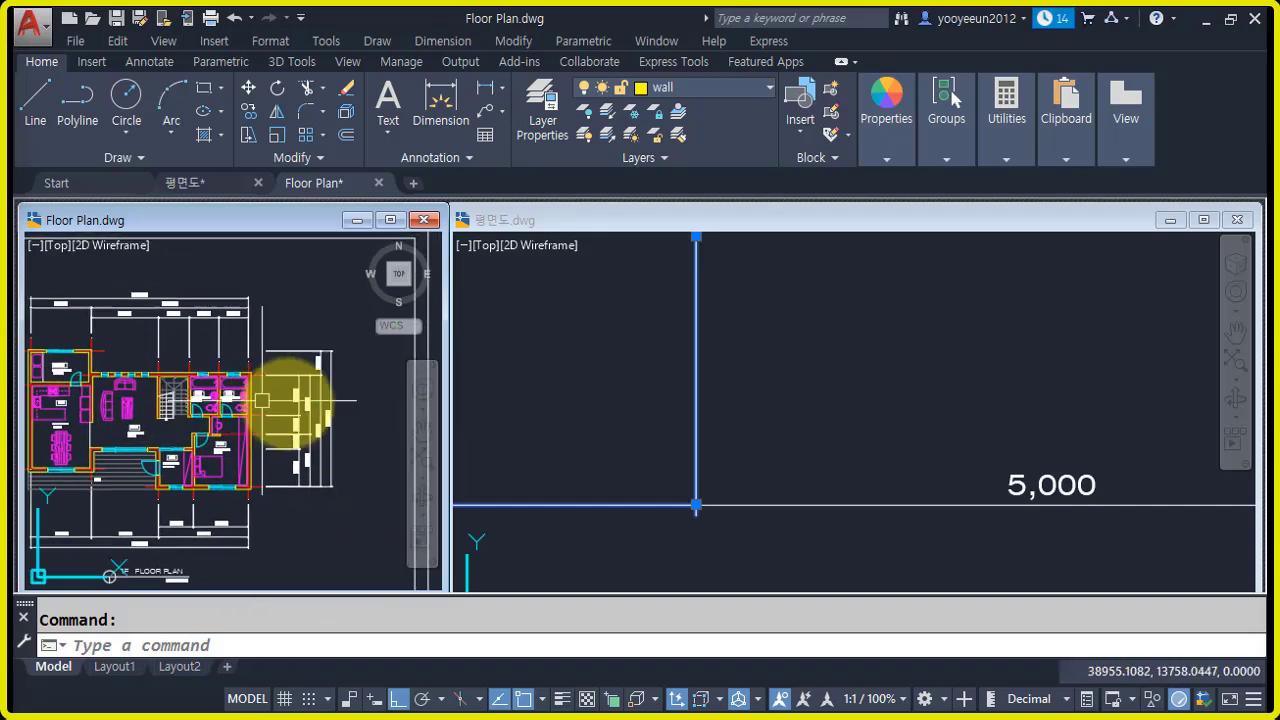
scroll(270, 465, "down", 6)
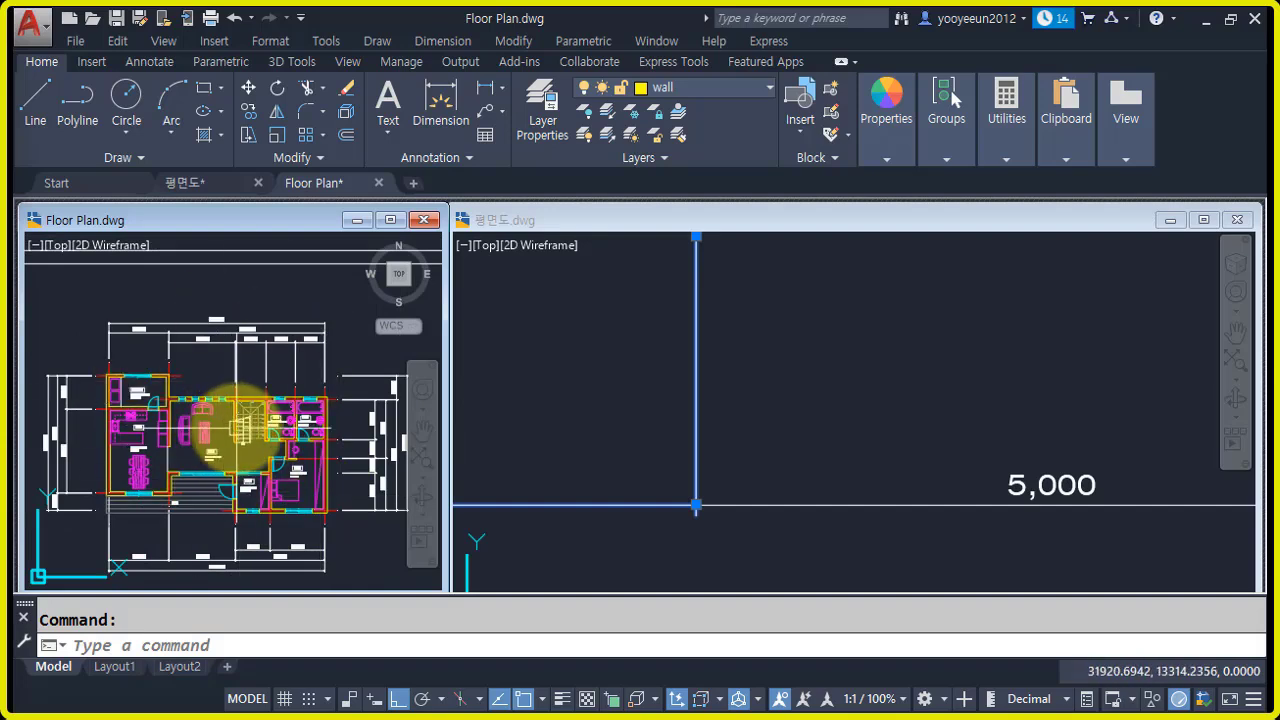
left_click(869, 404)
scroll(920, 472, "down", 6)
middle_click_drag(960, 481, 758, 510)
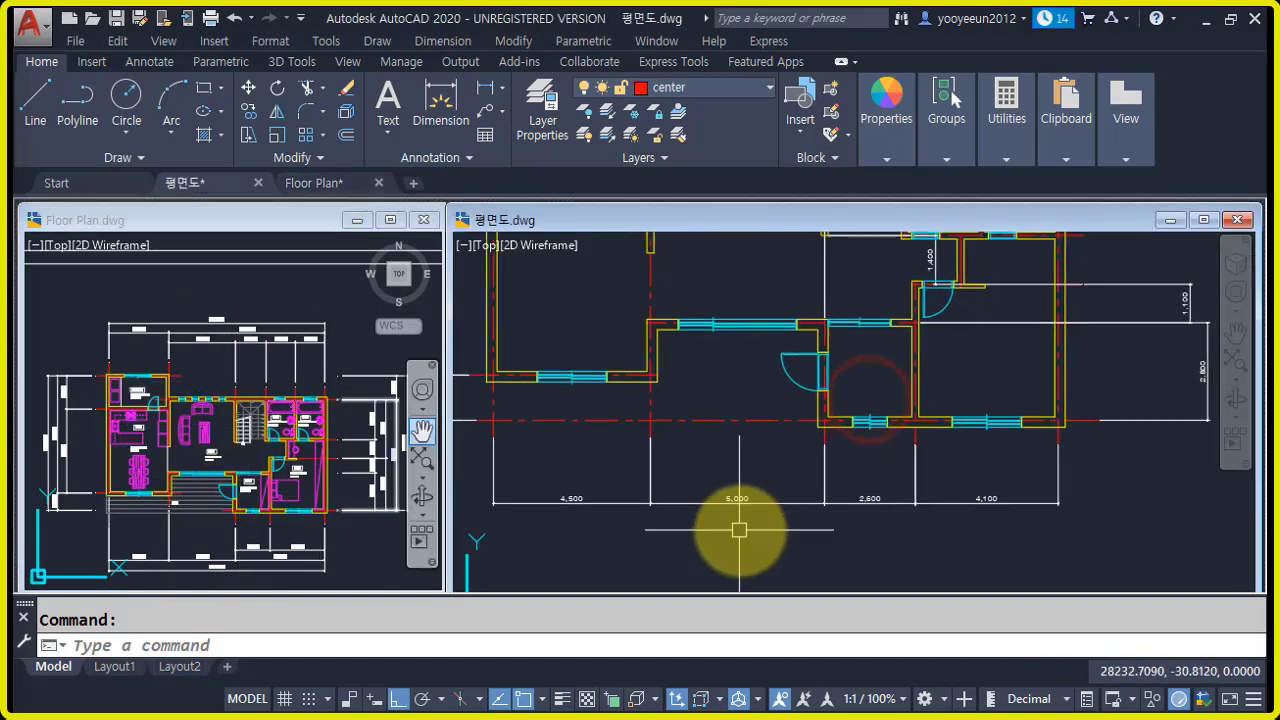
key("Escape")
- Align the 2,800 dimension line on the plan's right side with the 1,100 dimension line by stretching its grip
middle_click_drag(1048, 436, 840, 520)
scroll(843, 522, "down", 3)
mouse_move(966, 529)
middle_mouse_down()
mouse_move(978, 539)
mouse_move(952, 548)
middle_mouse_up()
scroll(965, 520, "up", 5)
scroll(974, 531, "down", 5)
scroll(960, 535, "up", 4)
left_click(998, 517)
left_click(914, 417)
scroll(945, 368, "up", 6)
middle_click_drag(958, 248, 965, 458)
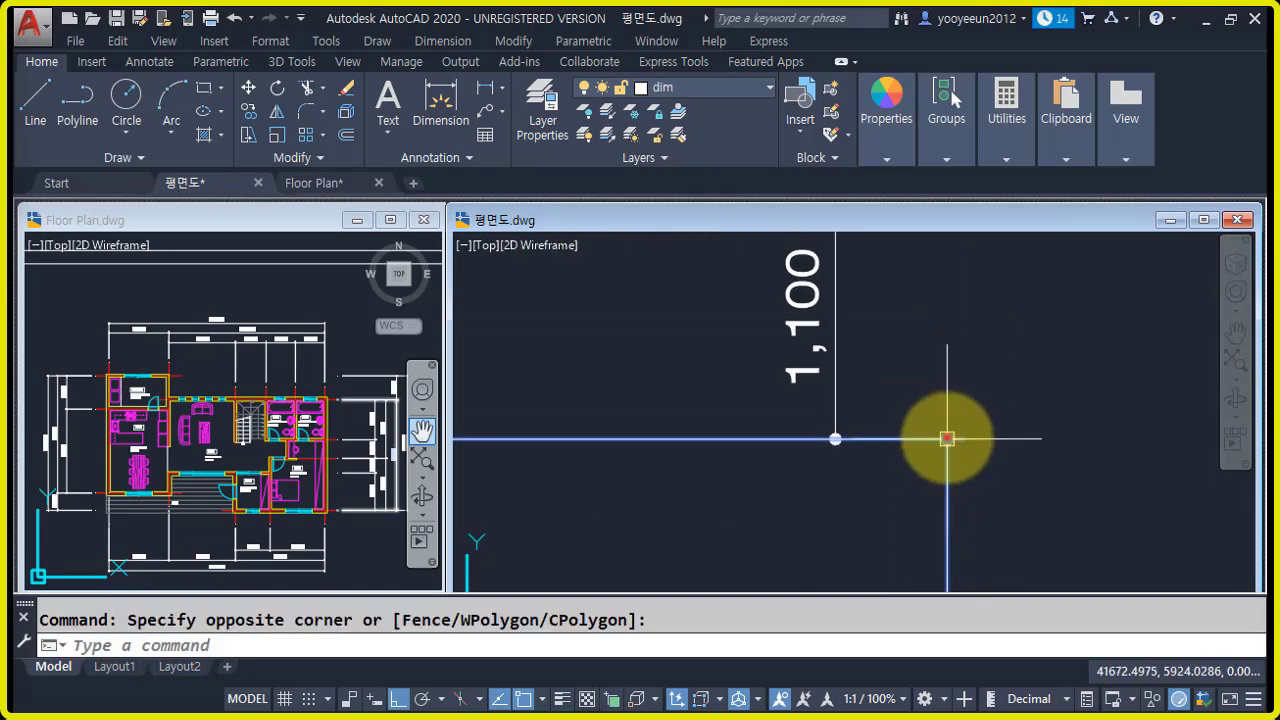
left_click(947, 438)
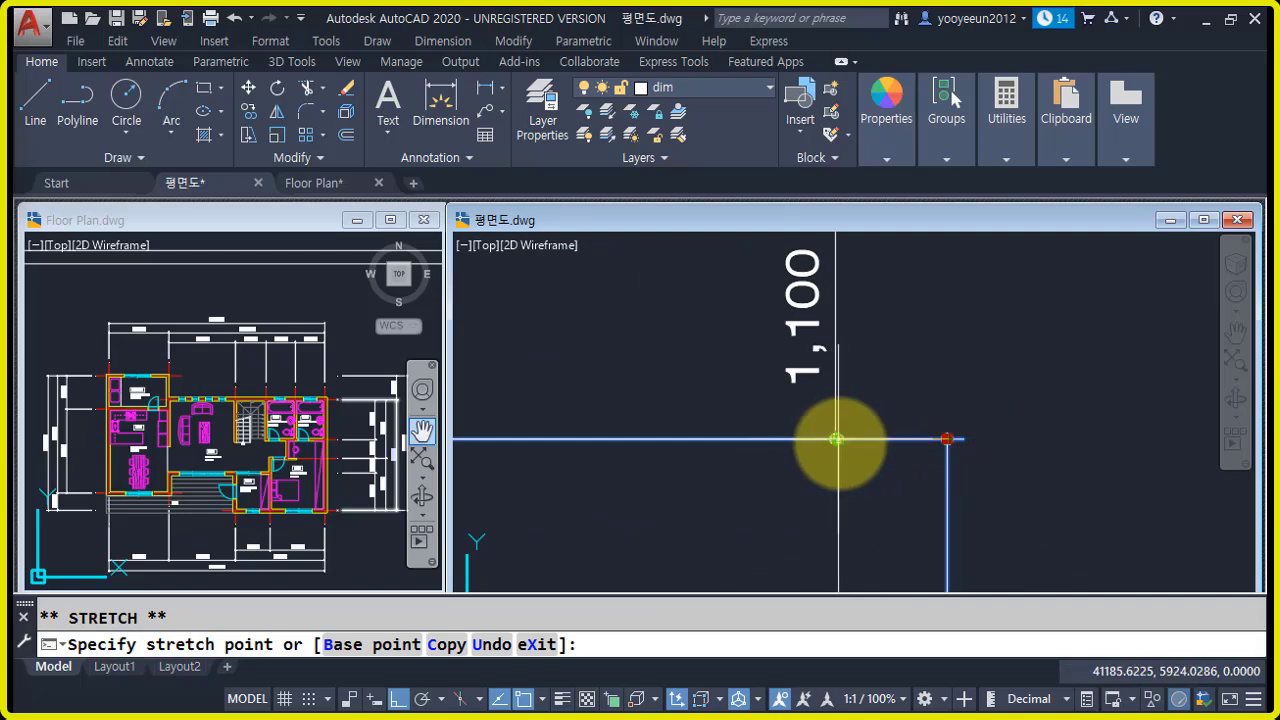
scroll(841, 442, "up", 5)
scroll(906, 457, "down", 3)
key("Escape")
- Add a vertical linear dimension from the 1,100 dimension's upper extension line to the top wall's center line, in line with the 1,800 dimension
scroll(906, 480, "down", 5)
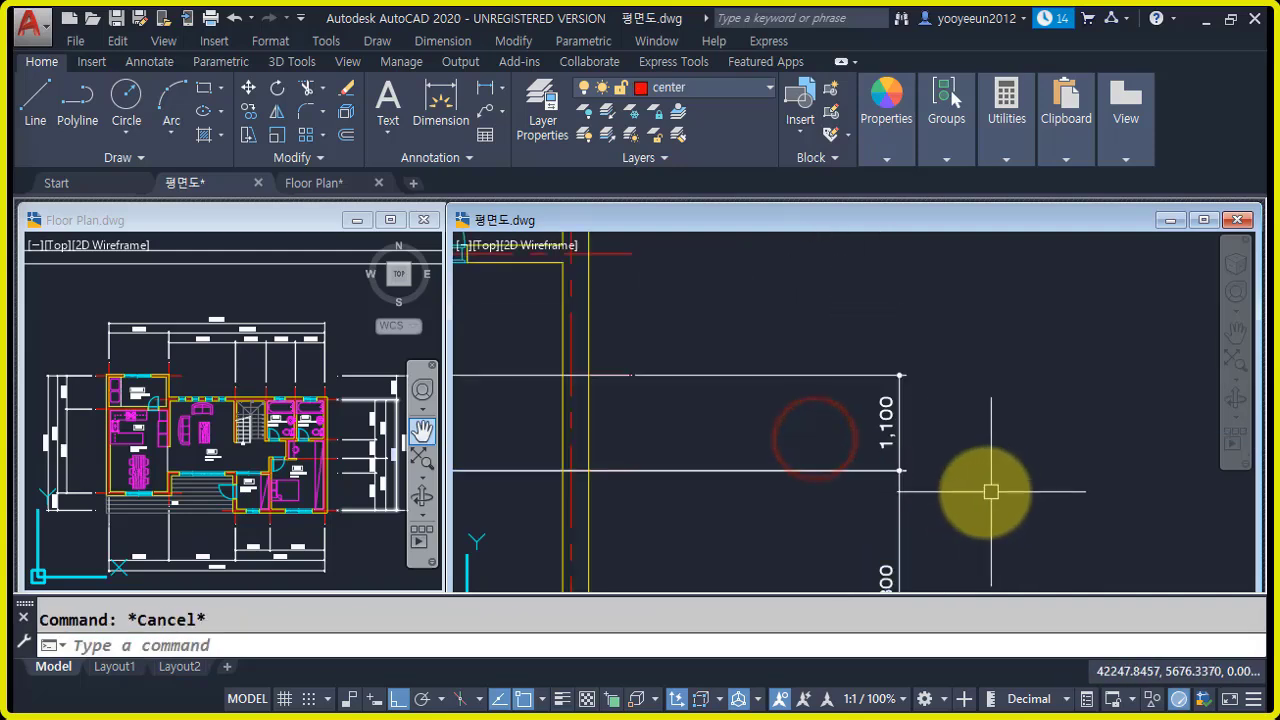
type("dli")
key("Return")
scroll(871, 440, "up", 4)
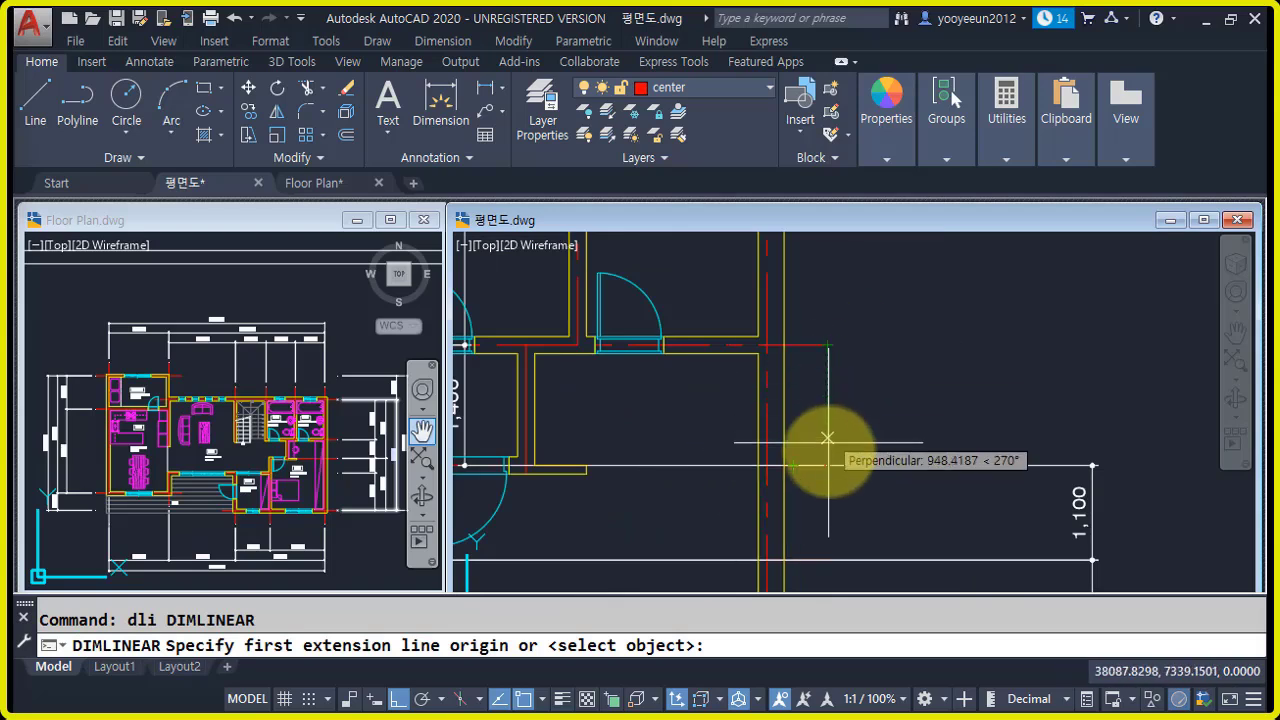
left_click(827, 465)
scroll(908, 480, "down", 4)
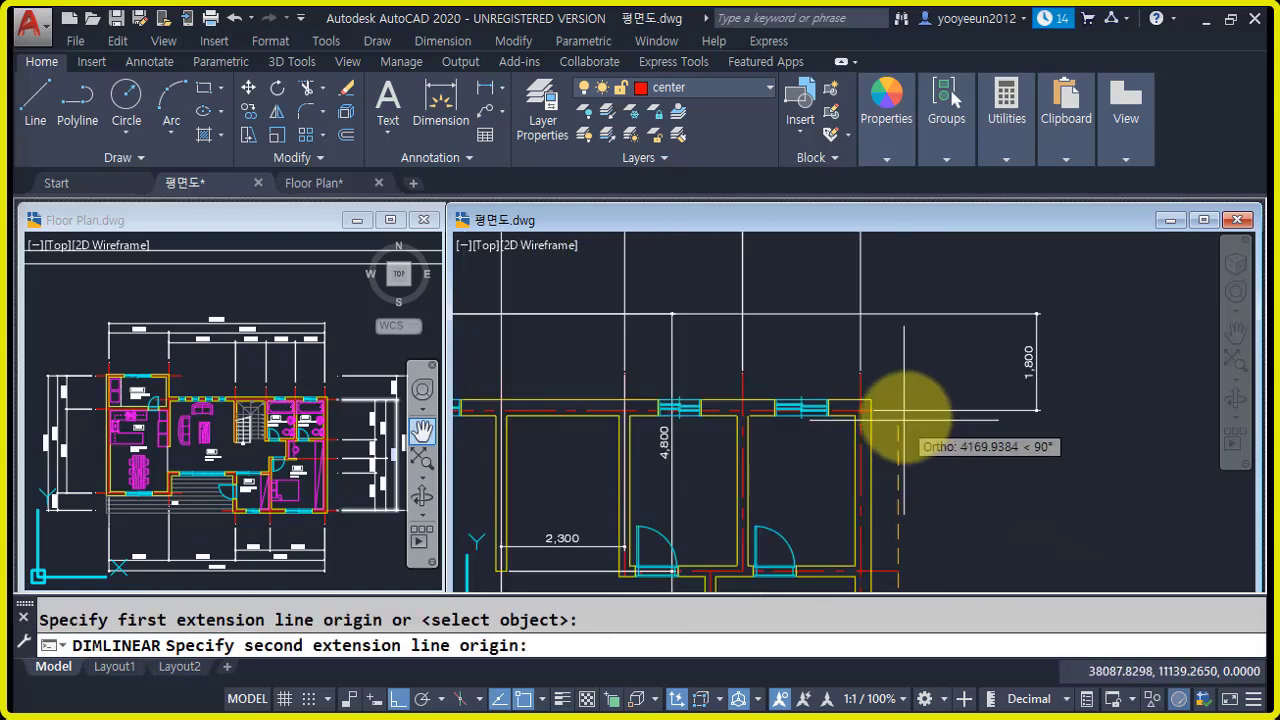
left_click(897, 410)
scroll(1030, 430, "up", 3)
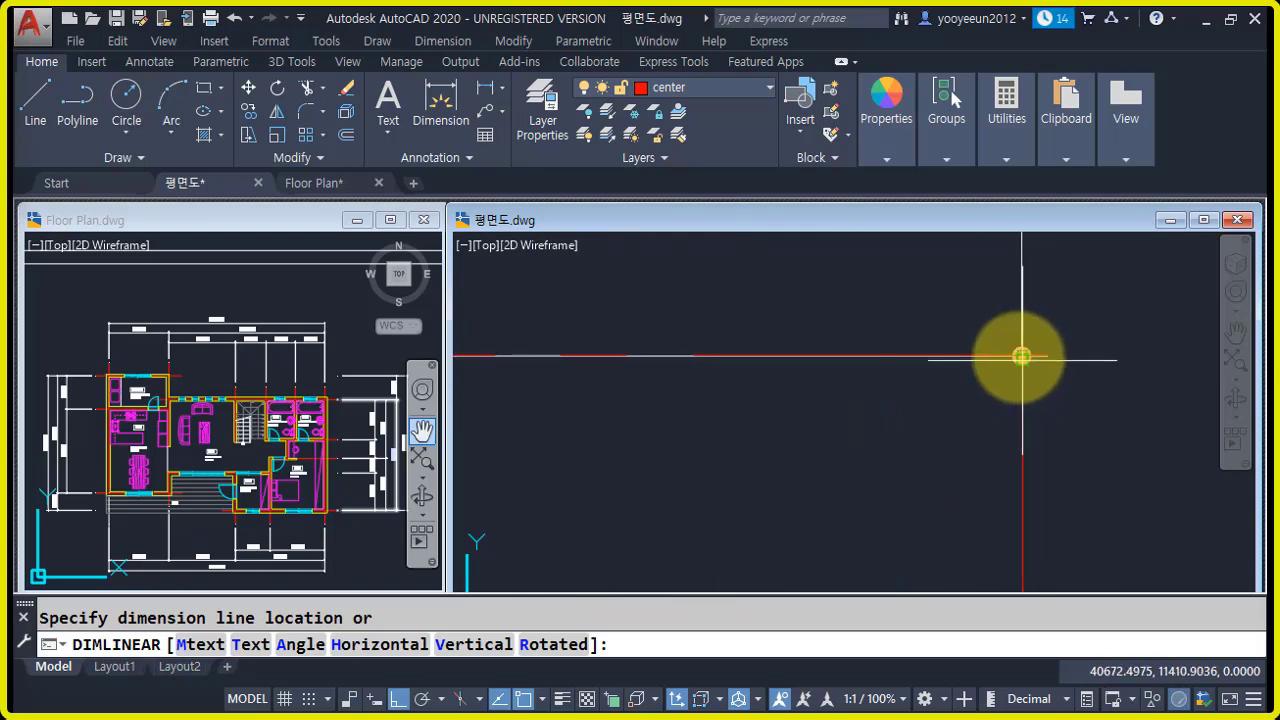
key("Escape")
- Match the properties of the 1,800 dimension onto the new vertical dimension directly below it
scroll(1083, 360, "down", 1)
type("ma")
key("Return")
left_click(1072, 315)
left_click(1077, 434)
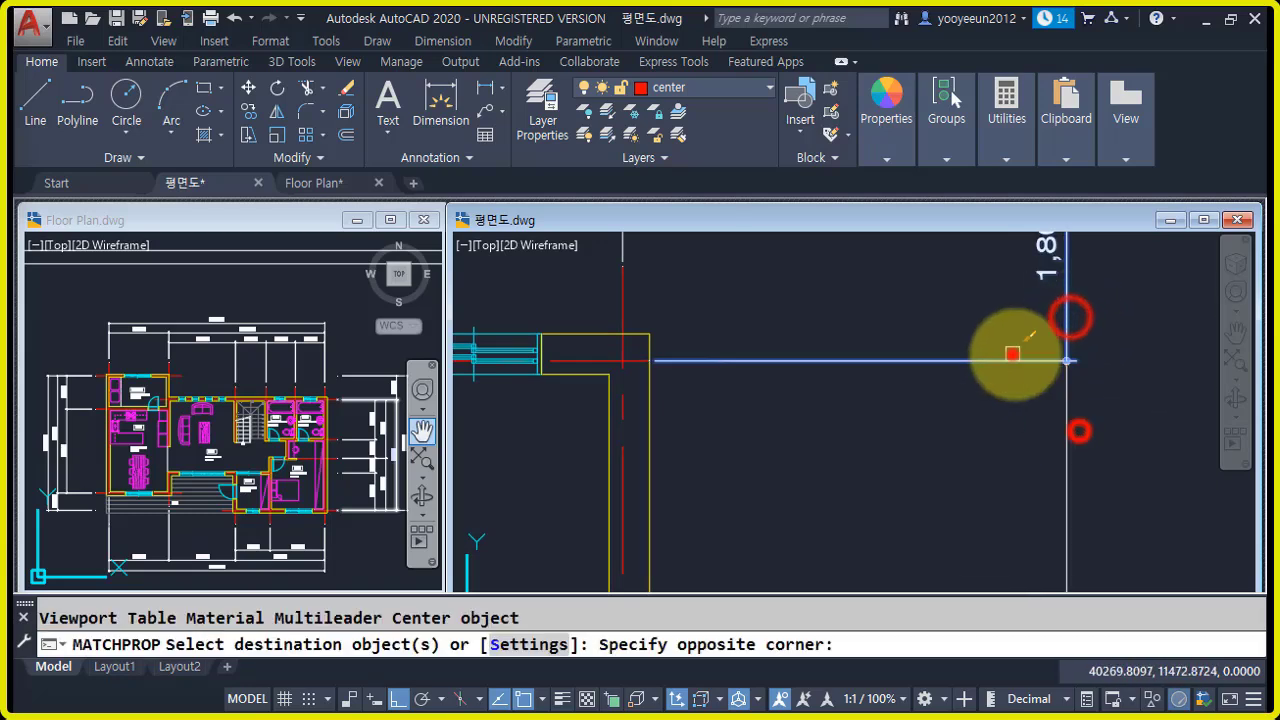
key("Escape")
scroll(1049, 450, "down", 3)
middle_click_drag(1042, 509, 1034, 475)
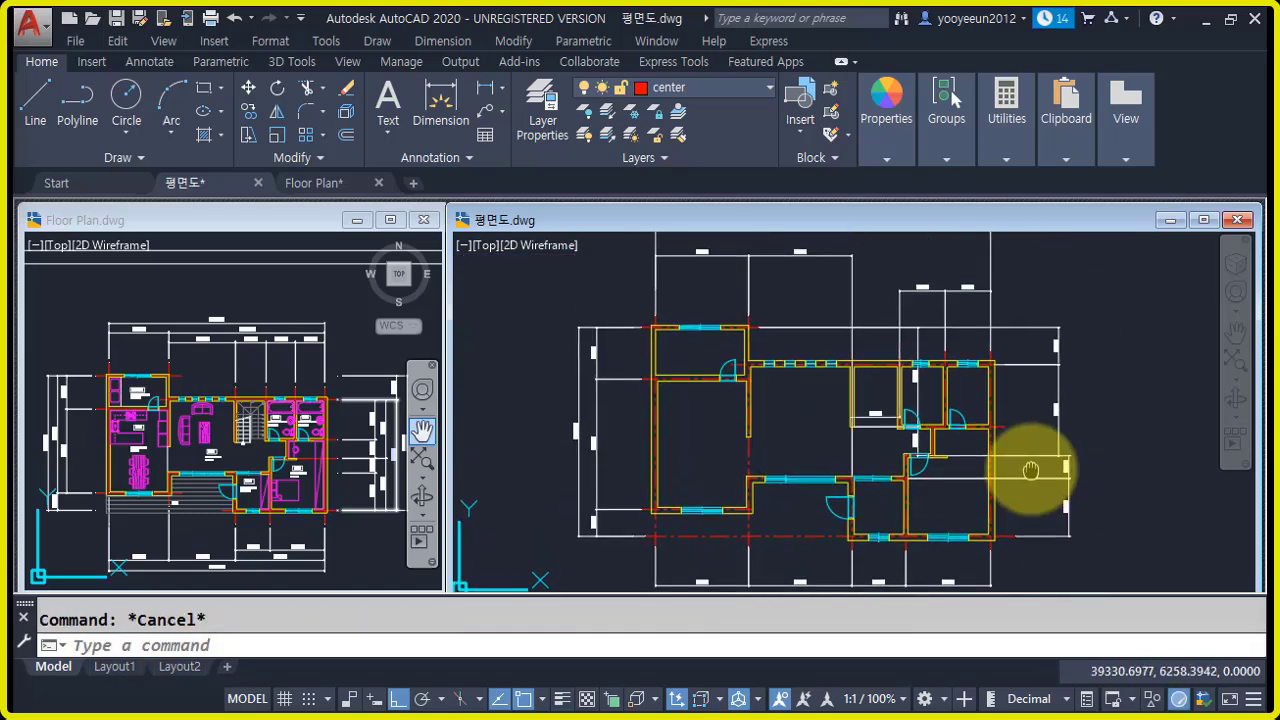
- Stretch the two 2,200 dimension lines above the plan so they align with the 5,000 dimension line
scroll(950, 425, "up", 2)
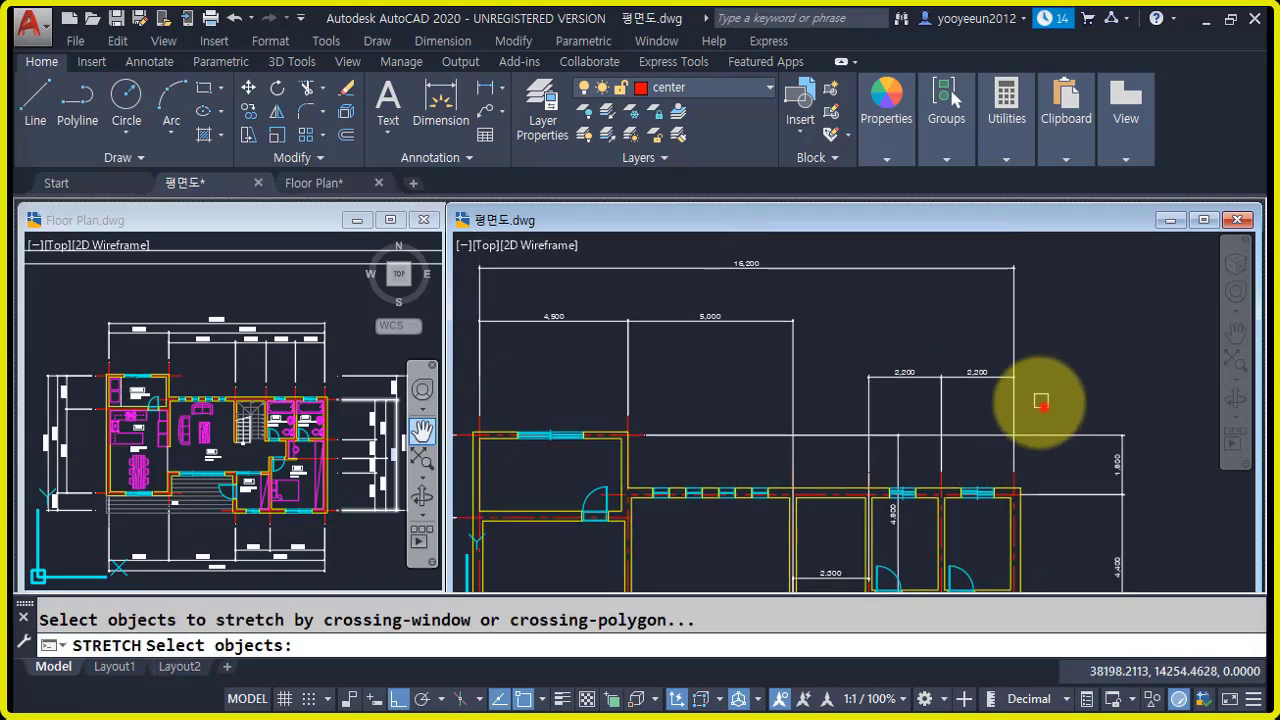
left_click(1040, 401)
left_click(837, 349)
scroll(840, 350, "up", 3)
key("Return")
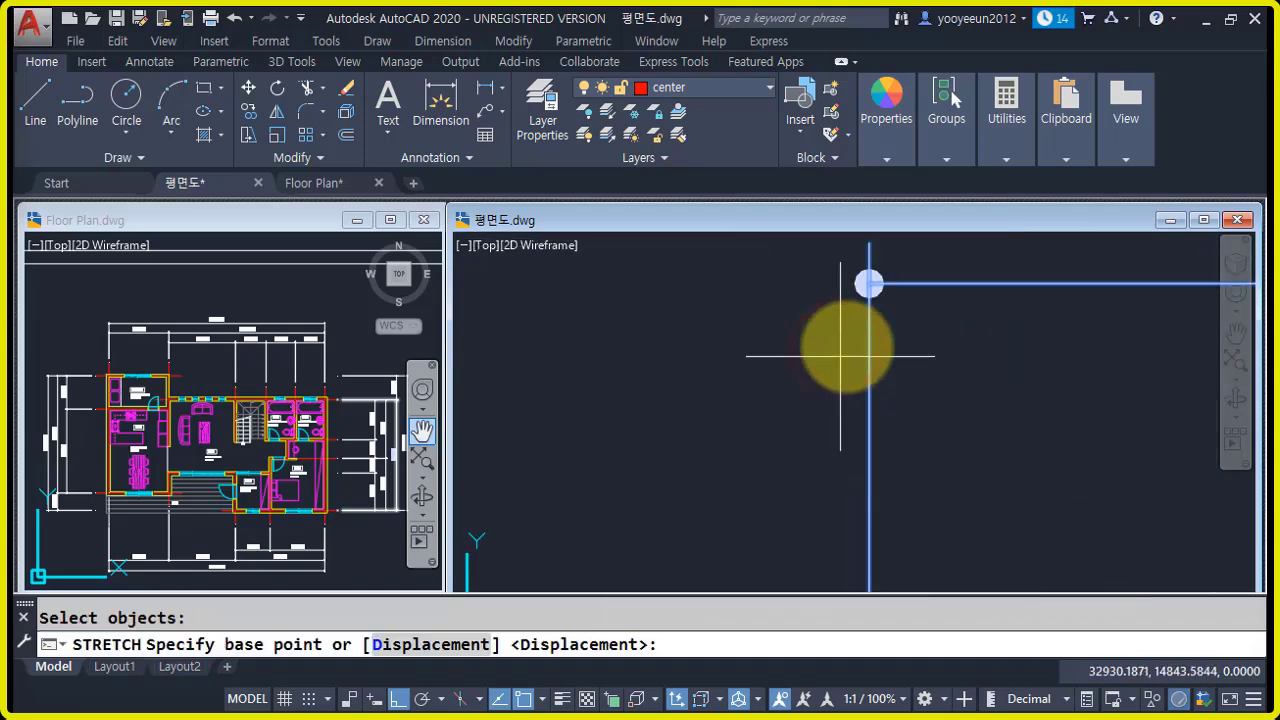
left_click(869, 285)
scroll(849, 429, "down", 3)
scroll(600, 263, "up", 3)
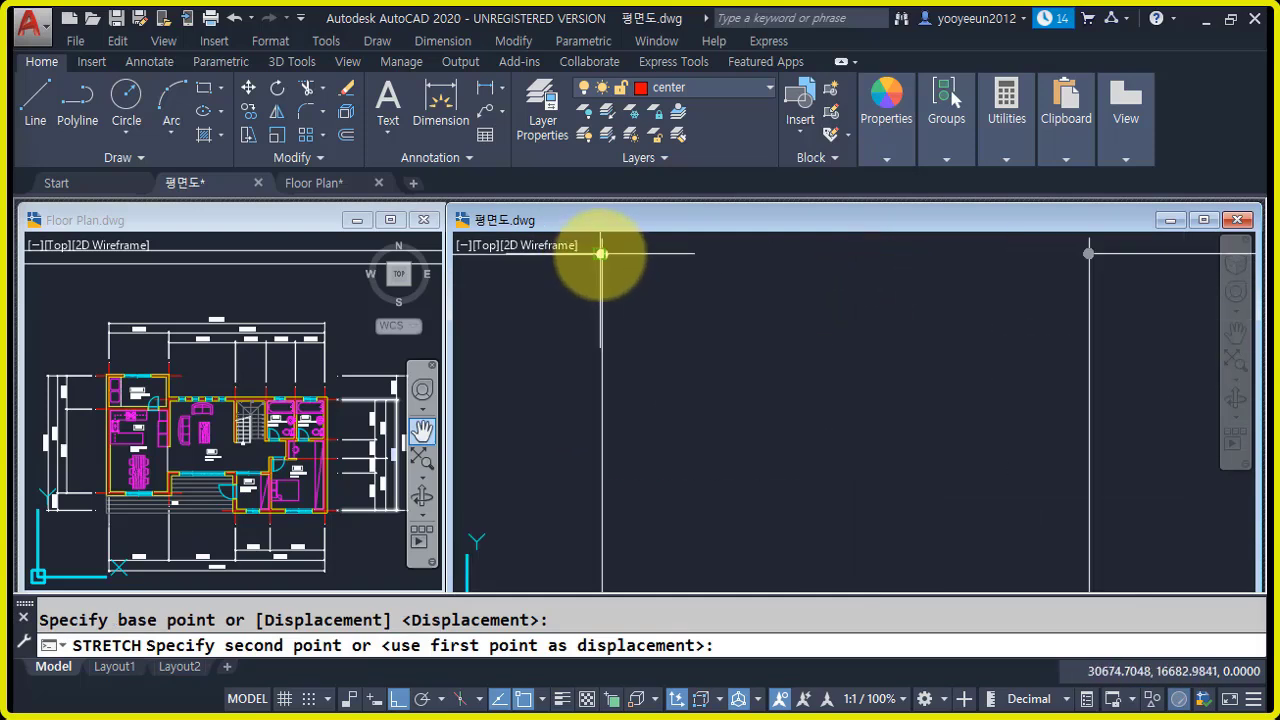
scroll(601, 254, "up", 3)
middle_click_drag(601, 254, 604, 312)
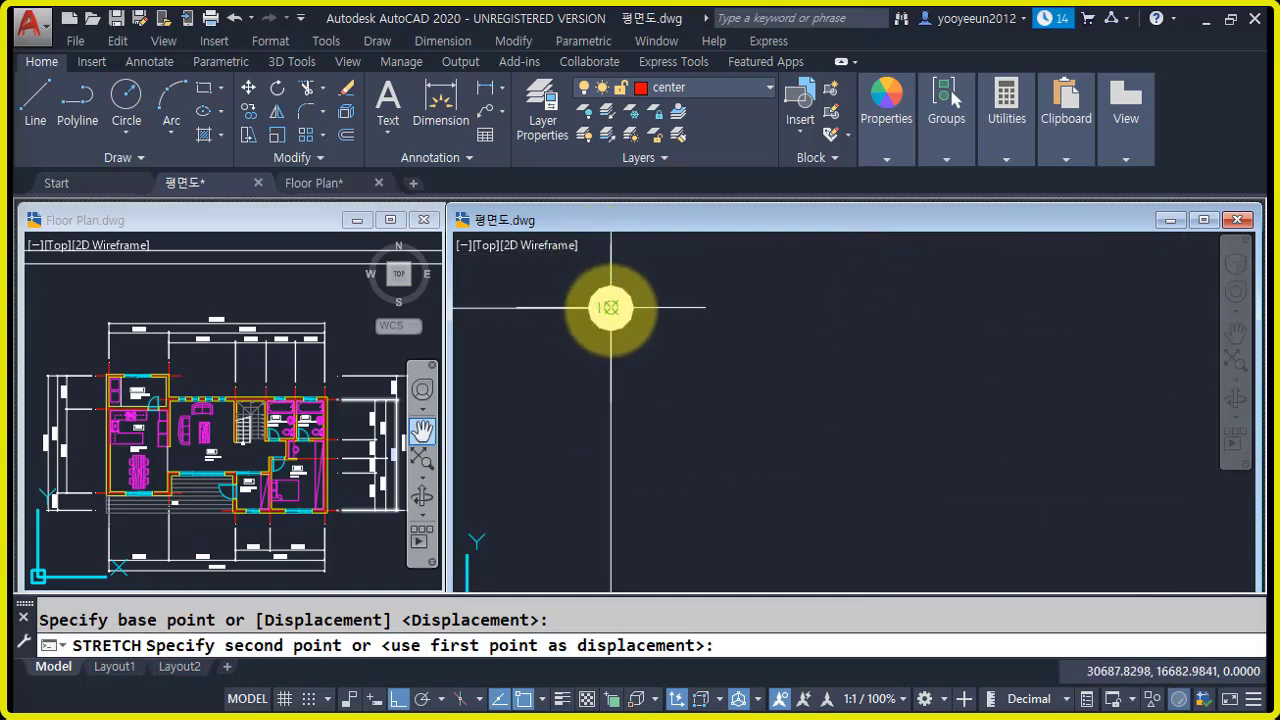
left_click(690, 321)
scroll(892, 387, "down", 5)
middle_click_drag(921, 446, 851, 340)
key("Escape")
scroll(872, 350, "down", 5)
middle_click_drag(966, 468, 950, 385)
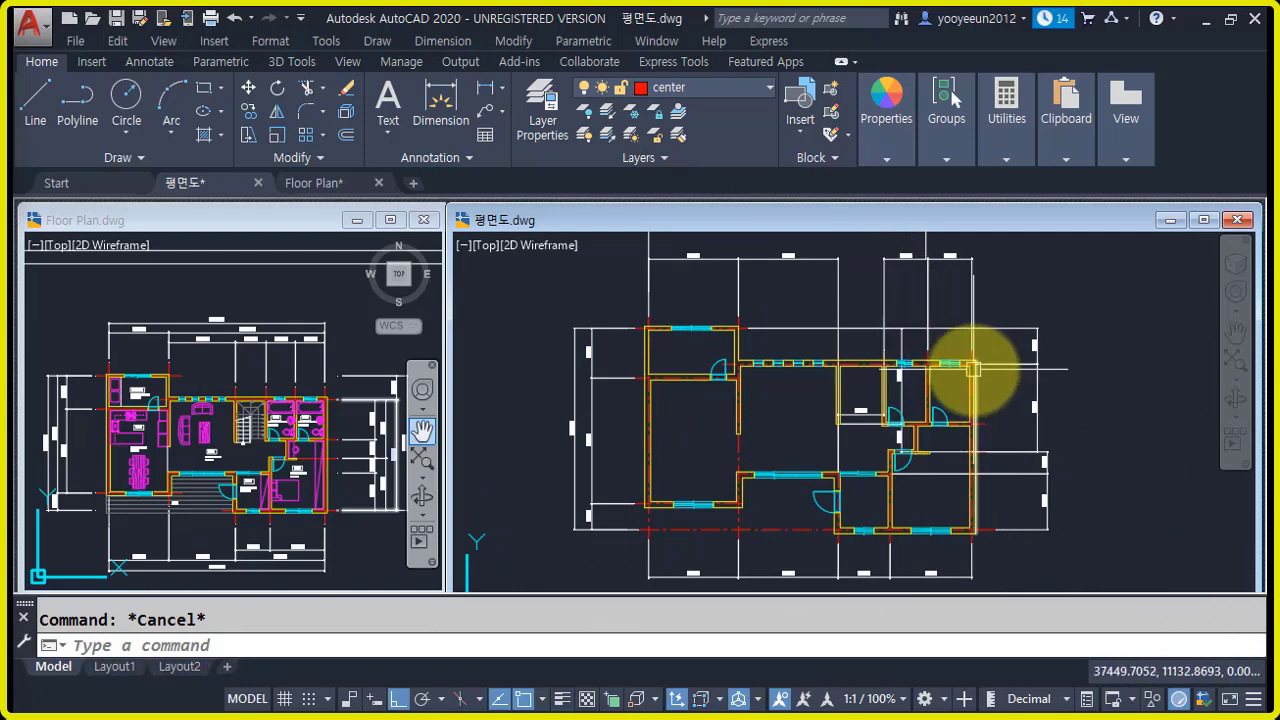
- Examine the full dimensioned plan and the 1F FLOOR PLAN title with its scale text
type("z")
key("Return")
type("e")
key("Return")
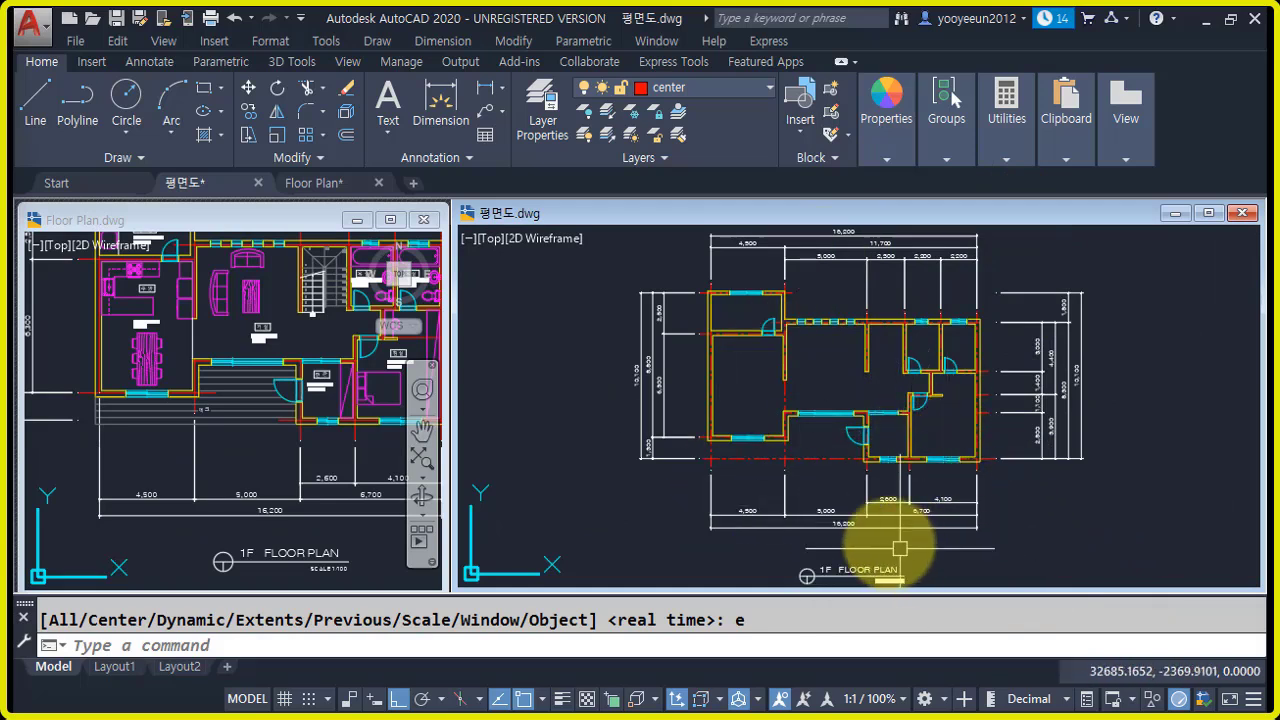
scroll(883, 490, "up", 4)
scroll(791, 492, "up", 2)
middle_click_drag(810, 487, 777, 419)
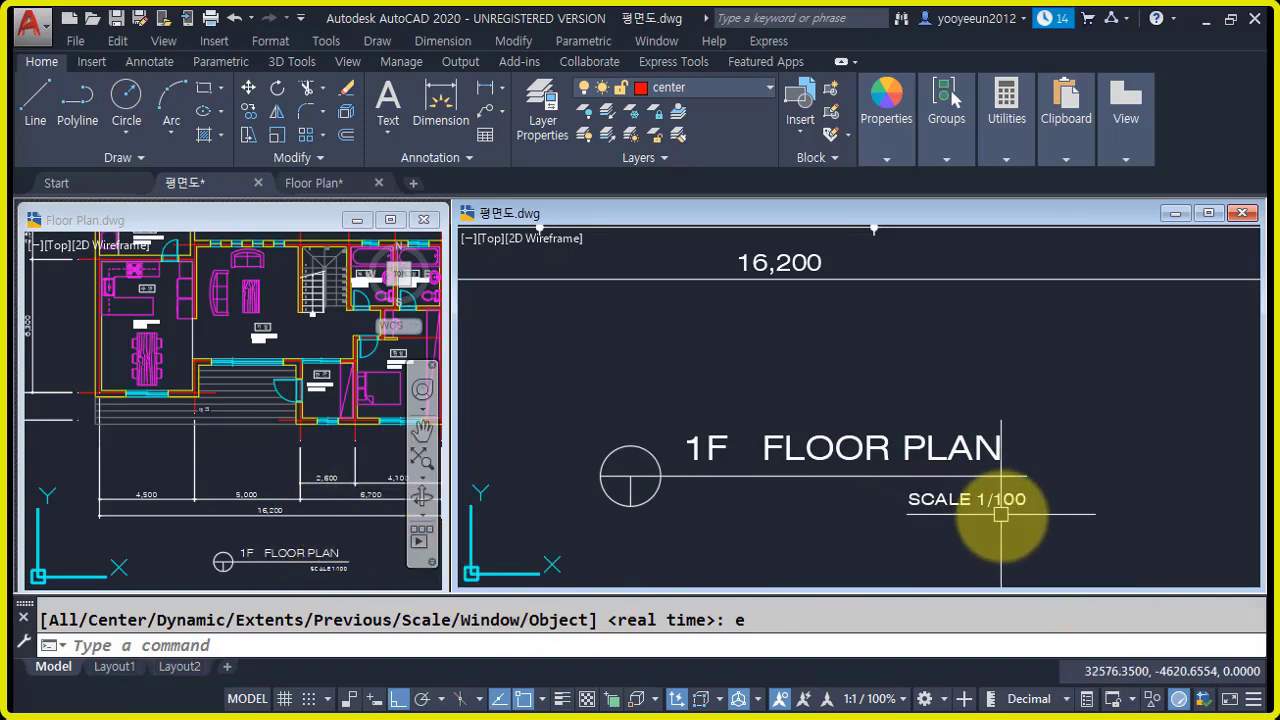
scroll(1030, 530, "down", 8)
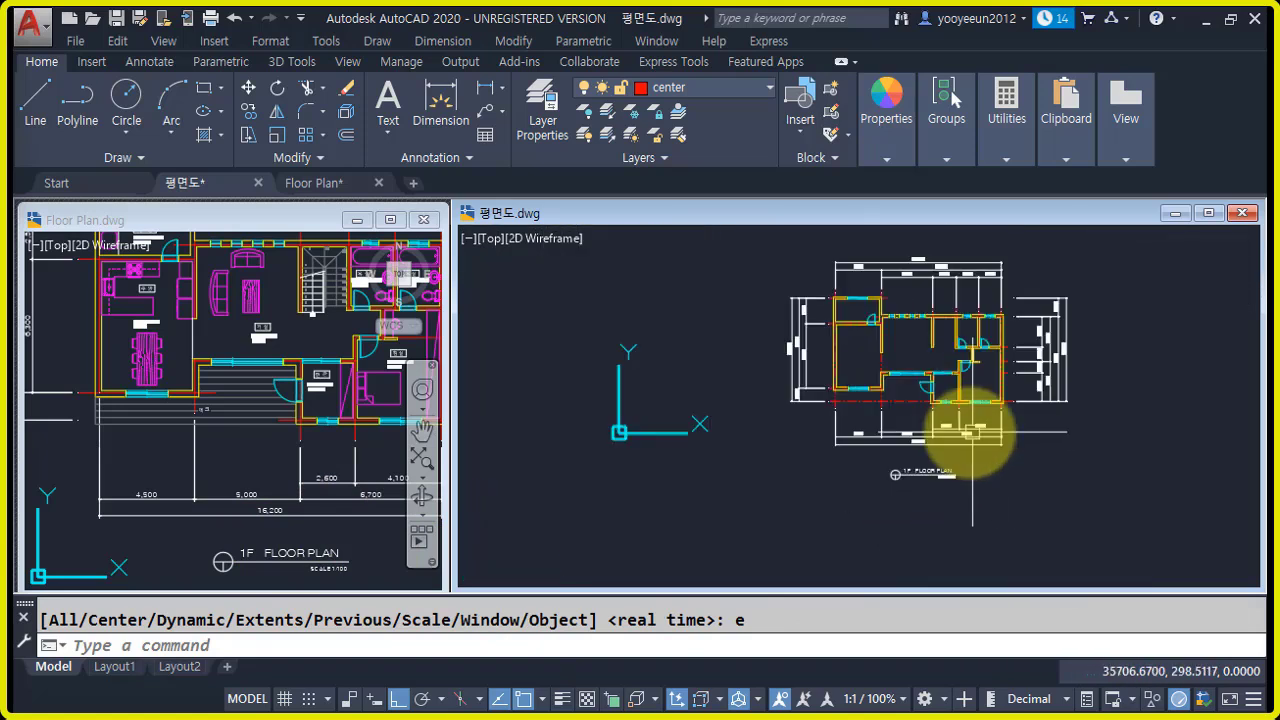
- Make the form layer current and draw a 420 by 297 rectangle in the empty space beside the plan
left_click(720, 89)
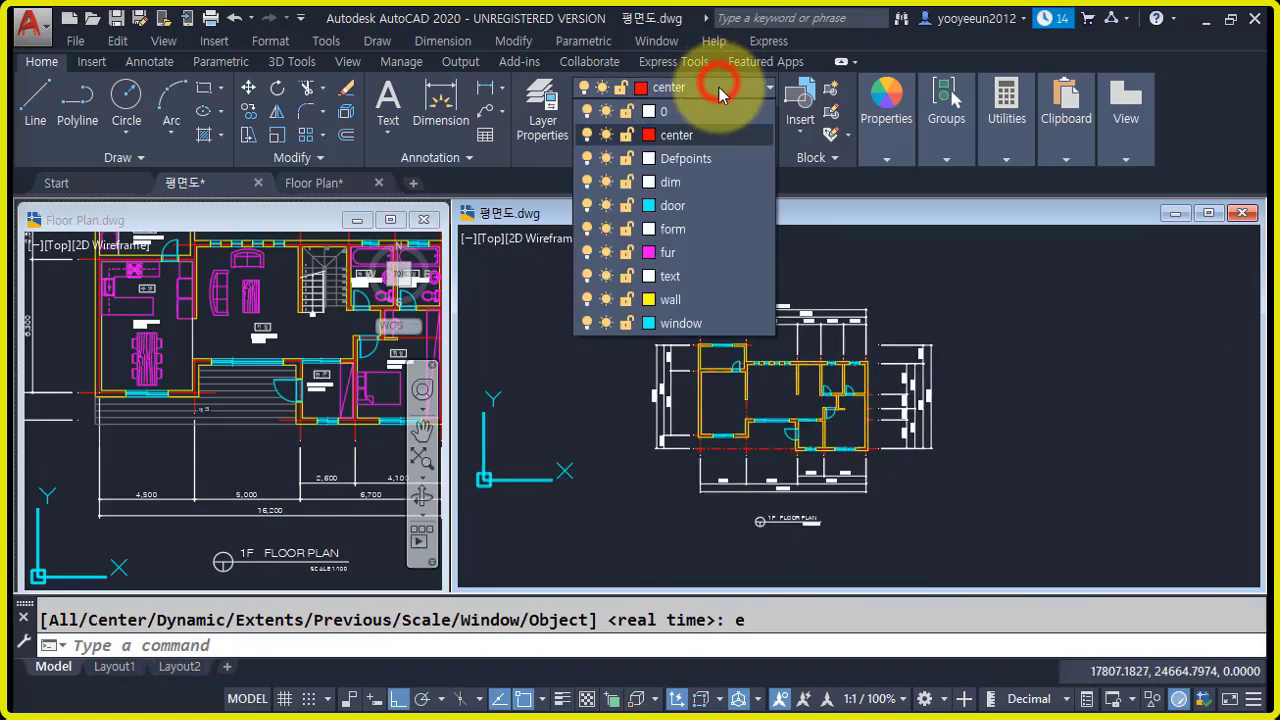
left_click(700, 229)
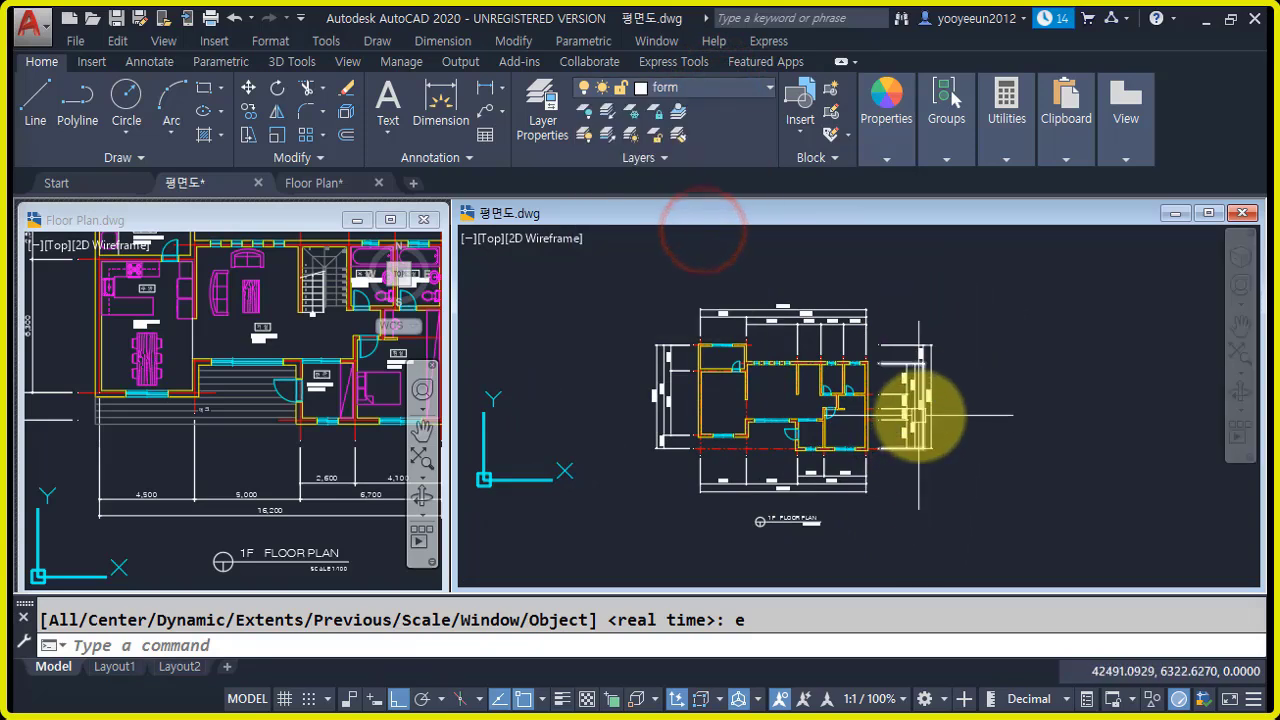
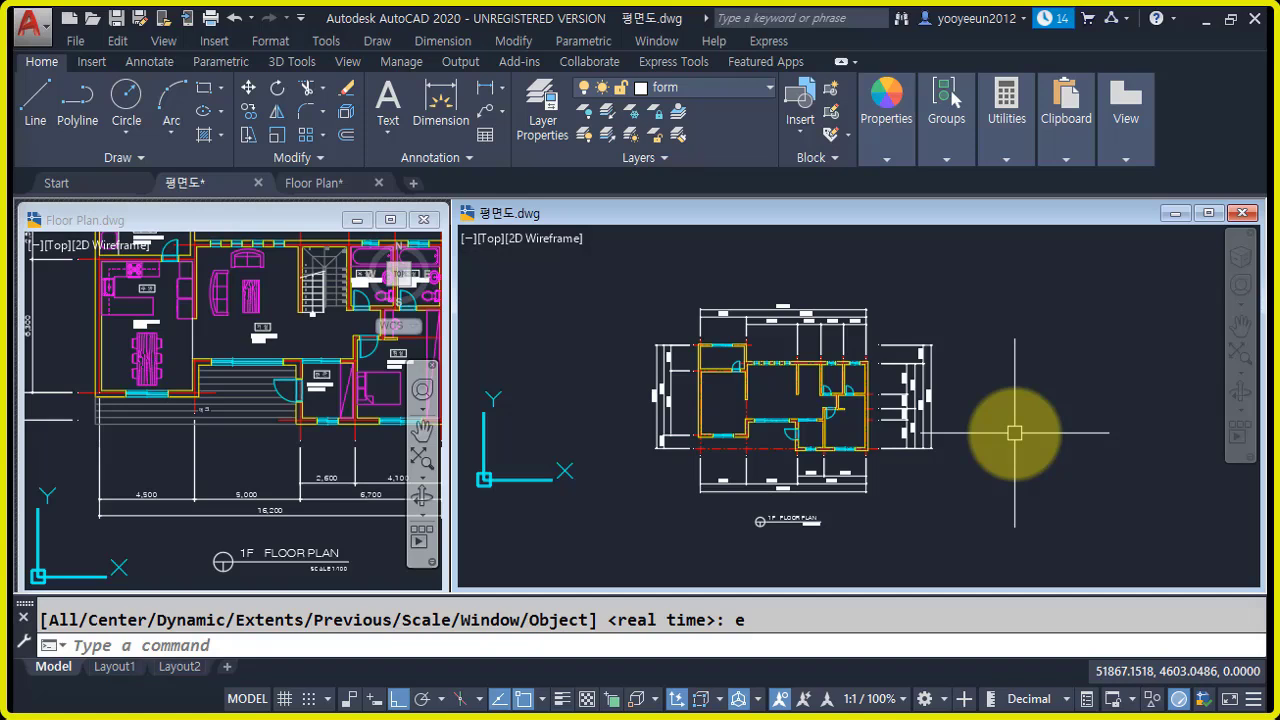
key("Escape")
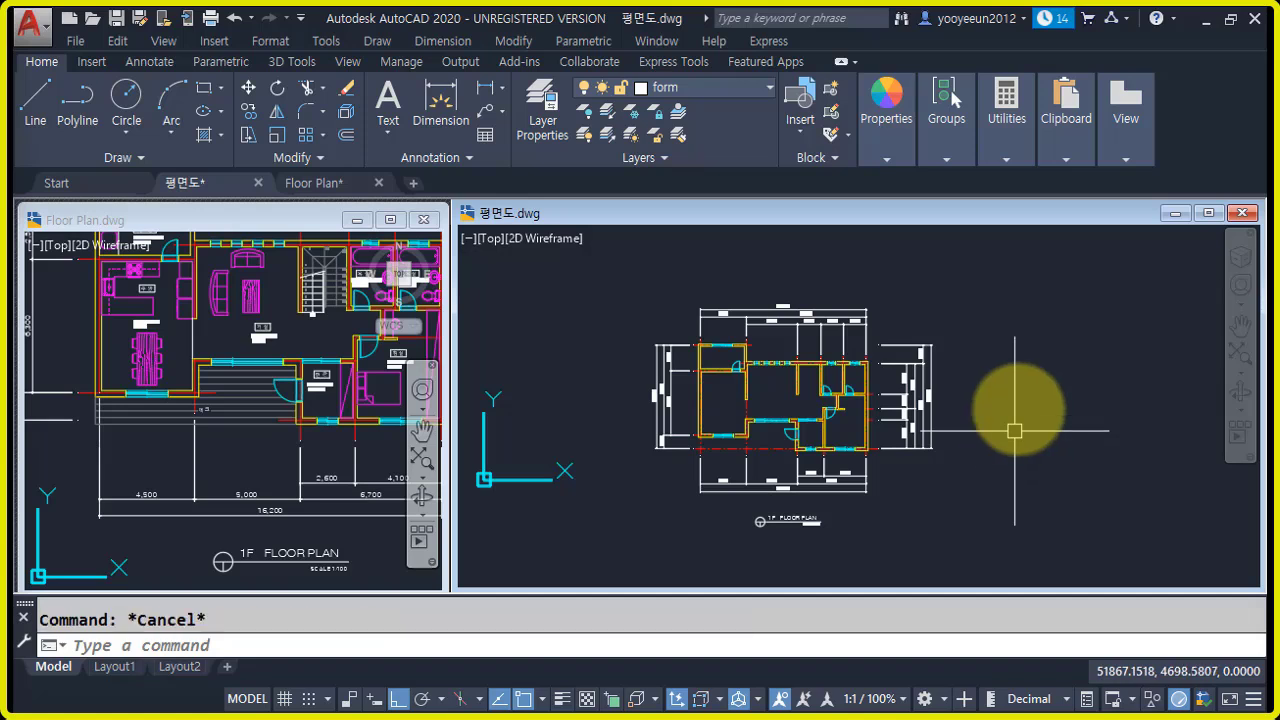
middle_click_drag(977, 503, 851, 471)
type("rec")
key("Return")
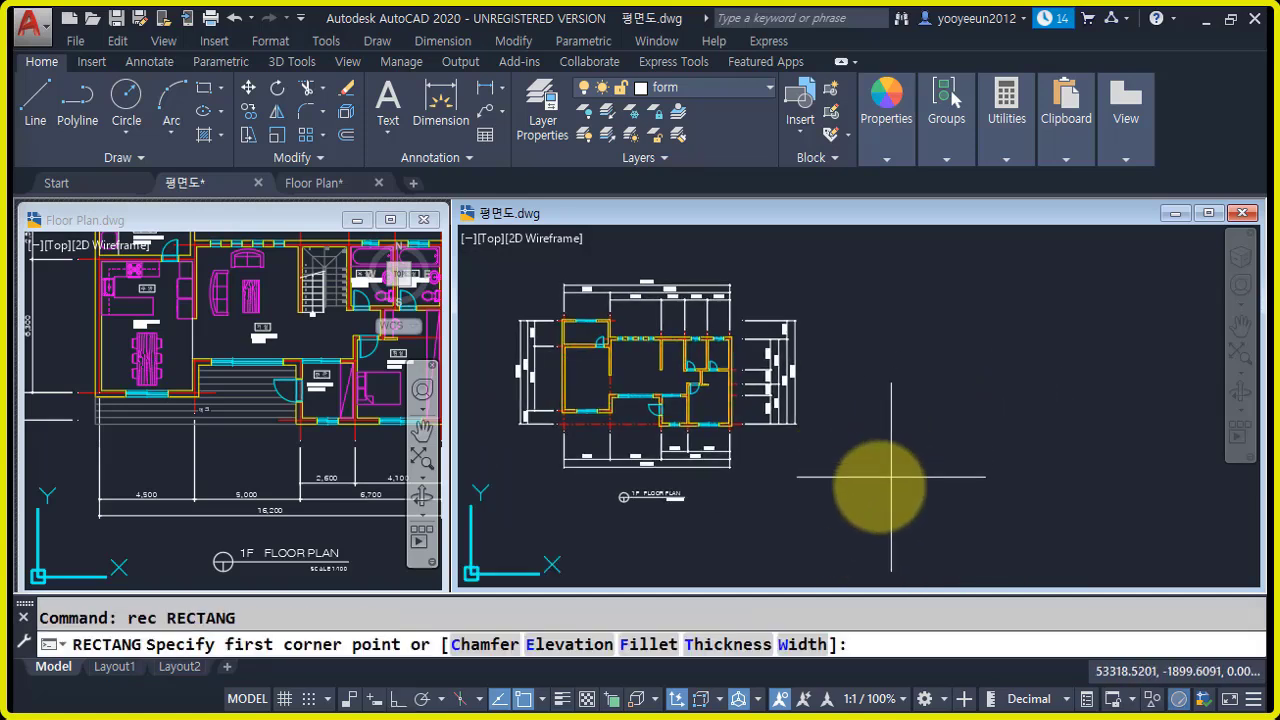
left_click(842, 494)
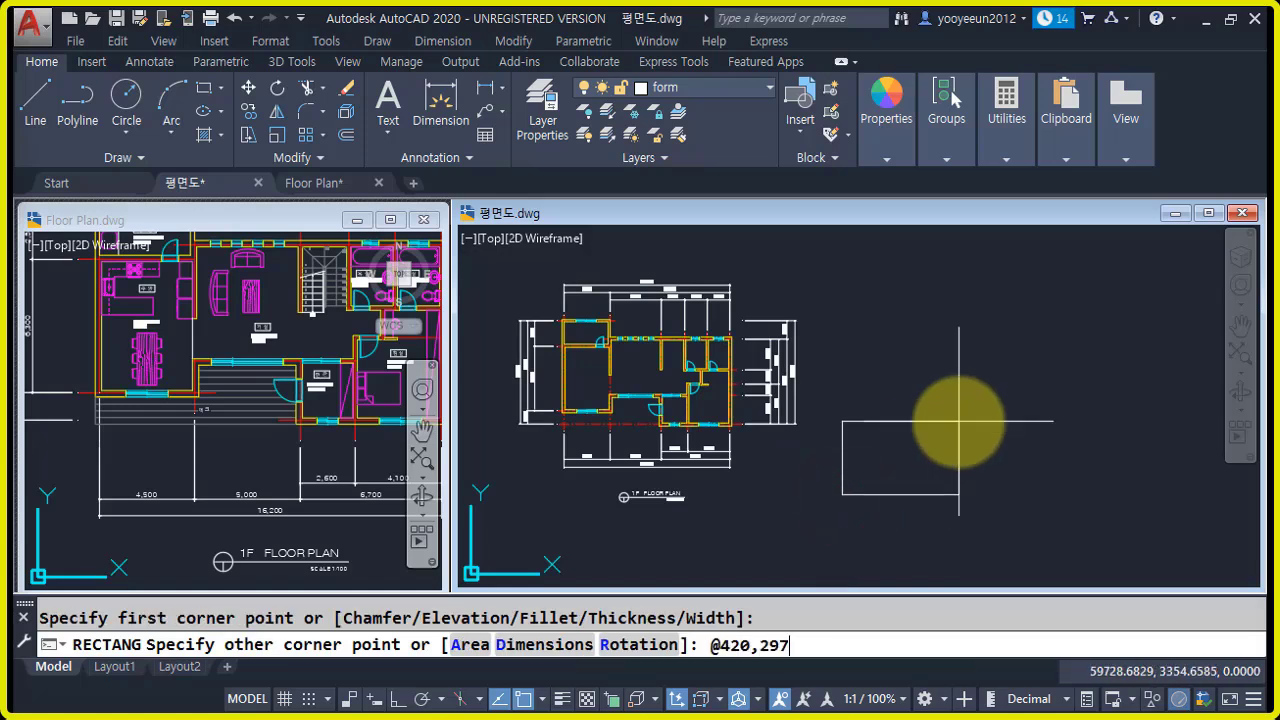
key("Return")
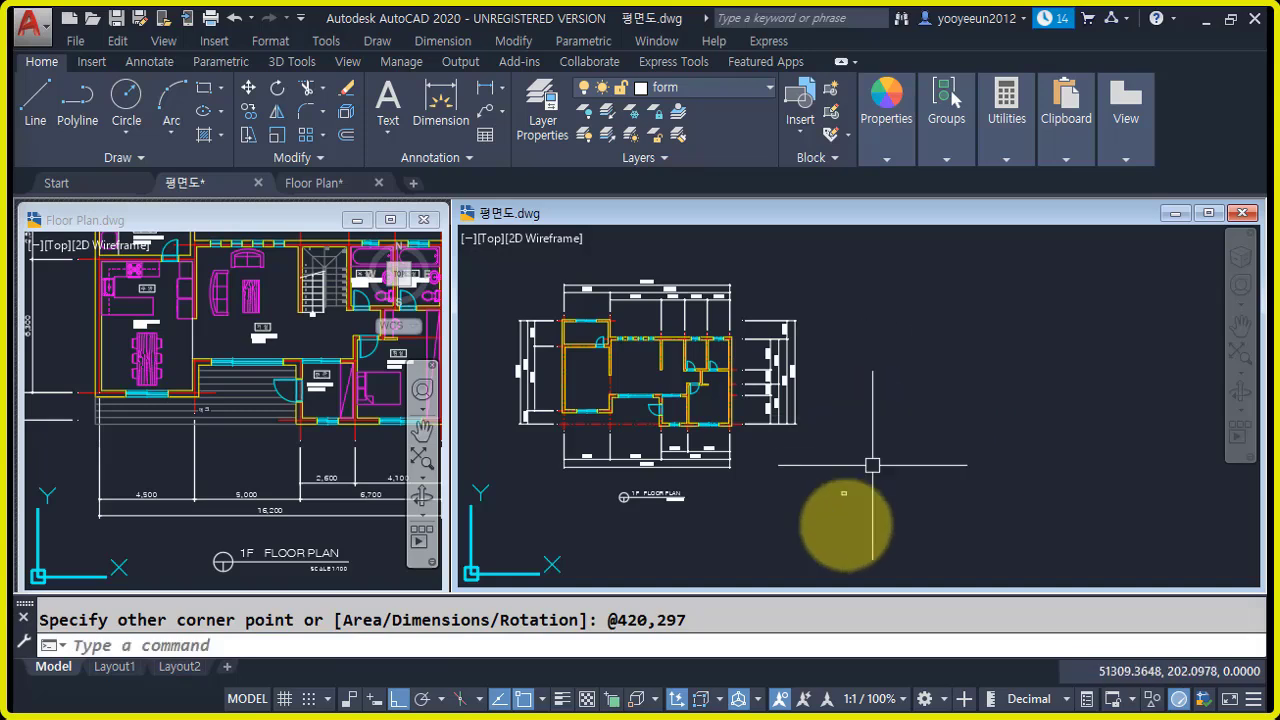
scroll(866, 486, "up", 5)
scroll(912, 346, "up", 2)
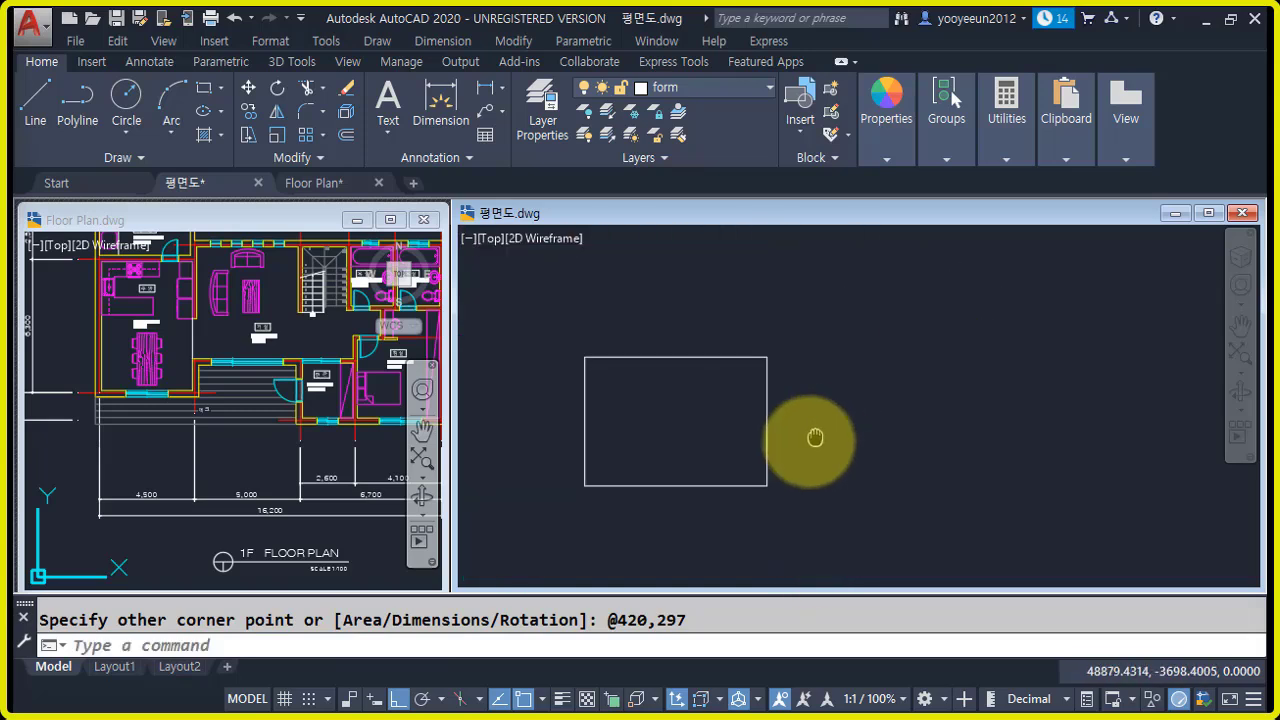
- Draw a 297 by 210 rectangle beside the 420 by 297 rectangle, then erase it
type("rec")
key("Return")
left_click(862, 489)
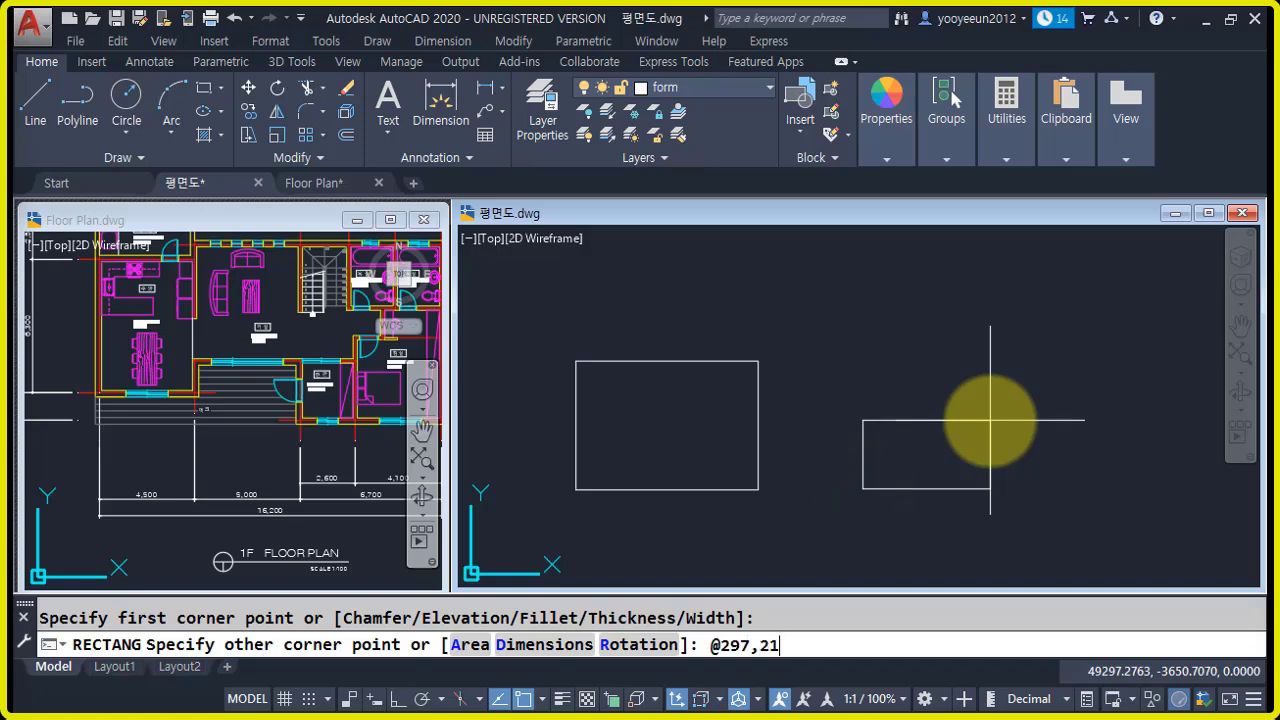
key("Return")
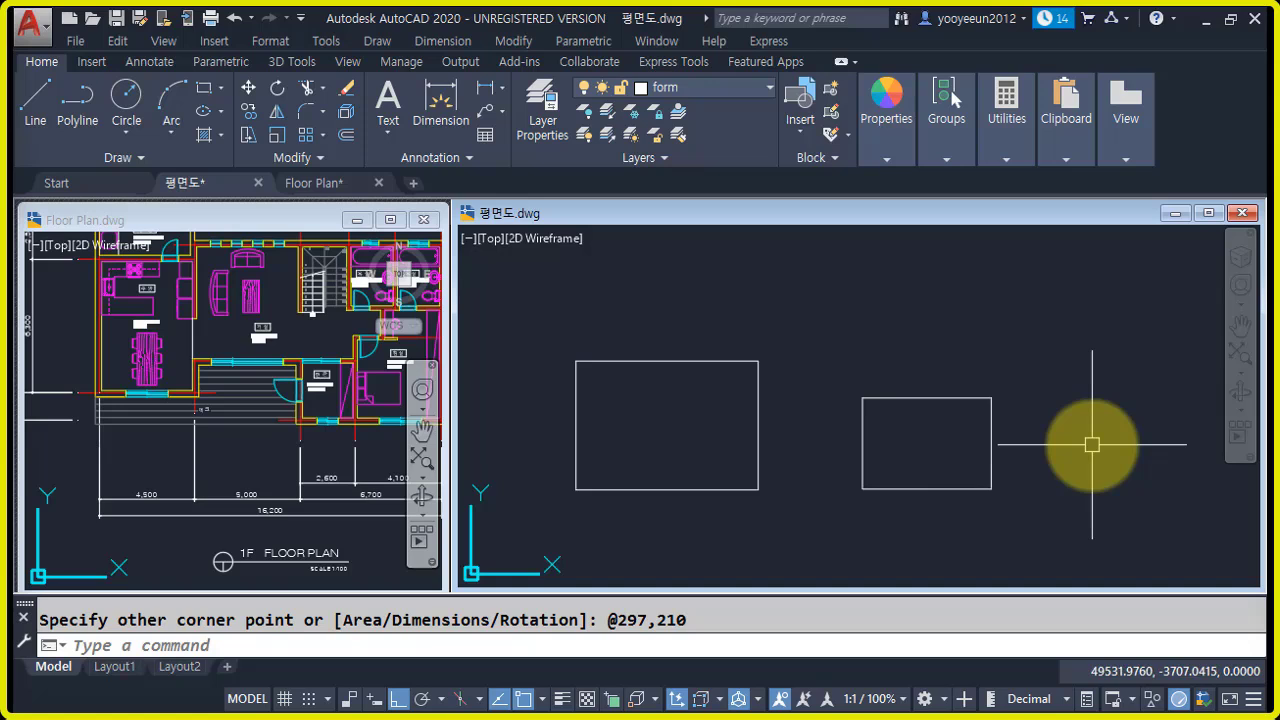
left_click(943, 418)
left_click(904, 366)
key("Delete")
- Offset the 420 by 297 rectangle 10 inward to form the inner border
left_click(811, 450)
left_click(697, 400)
key("Escape")
scroll(600, 425, "up", 2)
middle_click_drag(816, 440, 824, 442)
type("o")
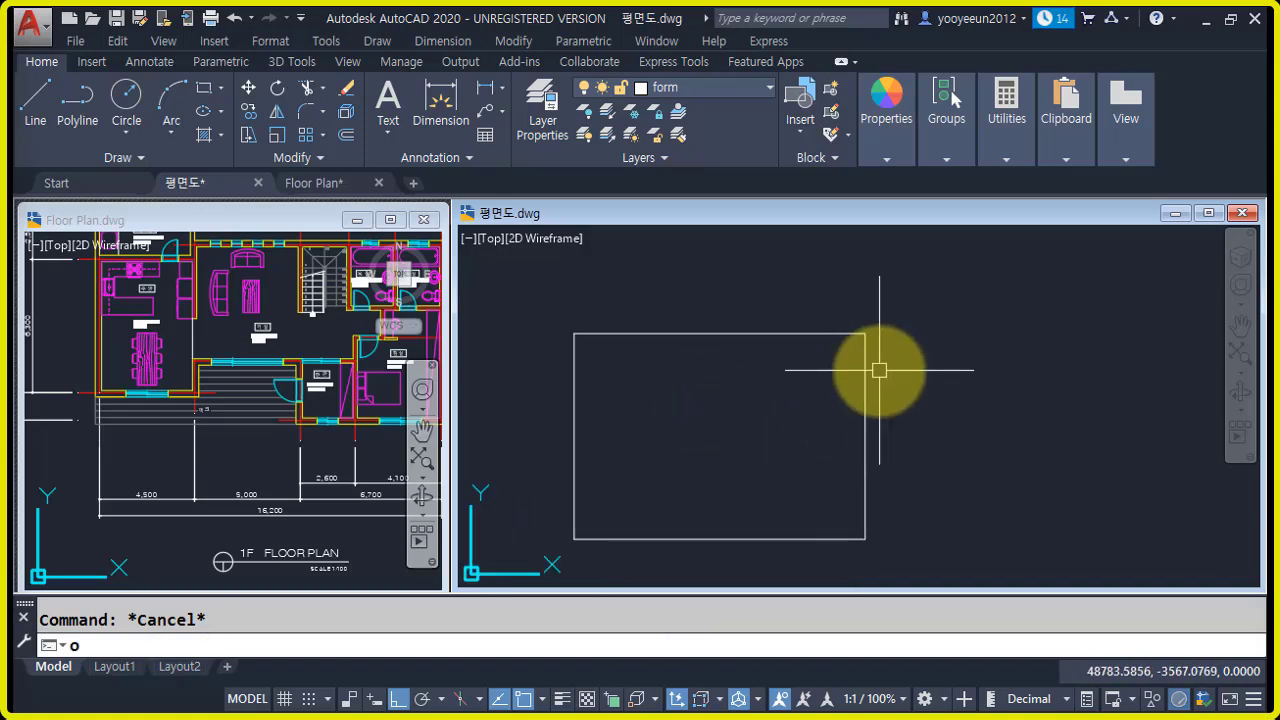
key("Return")
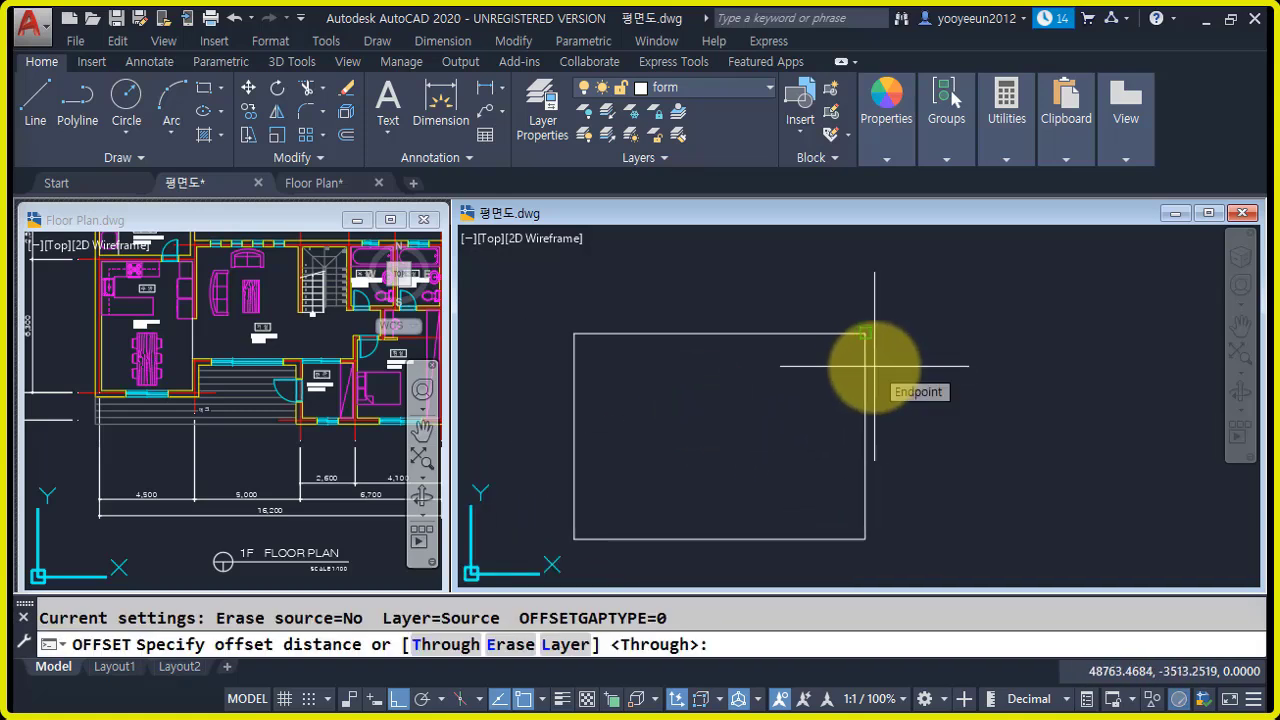
type("10")
key("Return")
left_click(808, 333)
left_click(795, 385)
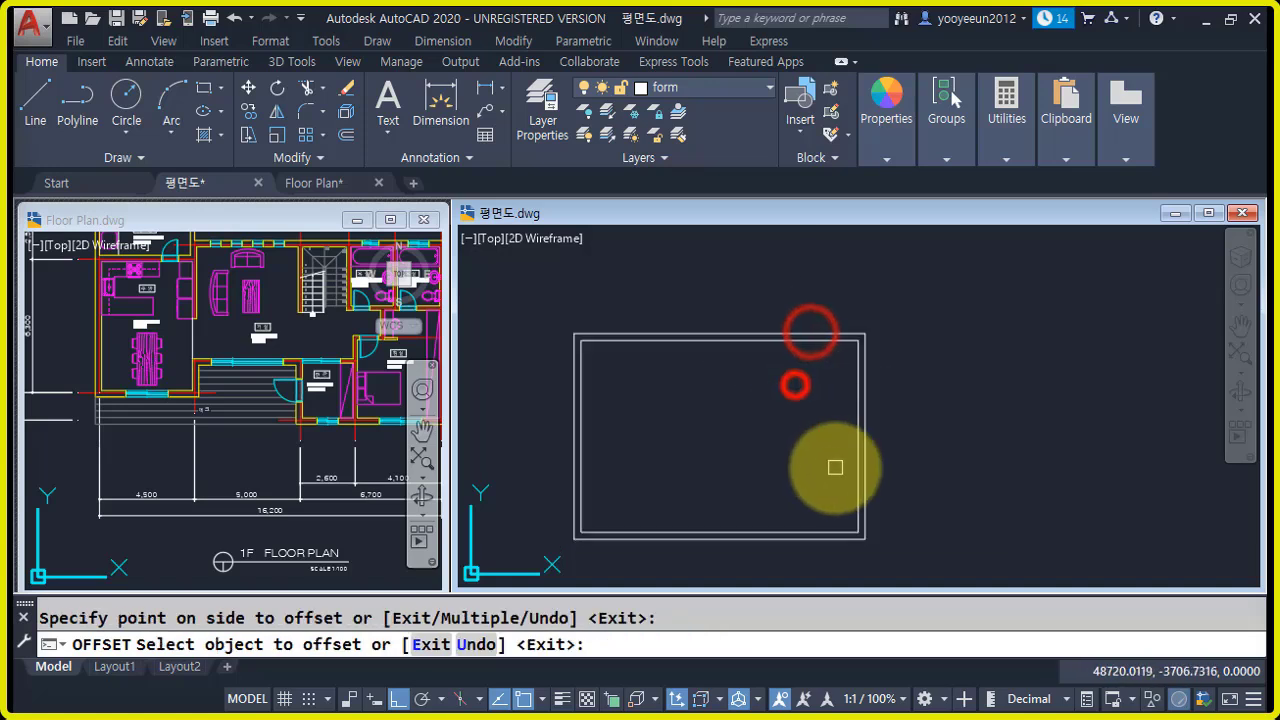
key("Return")
scroll(847, 448, "up", 2)
key("Escape")
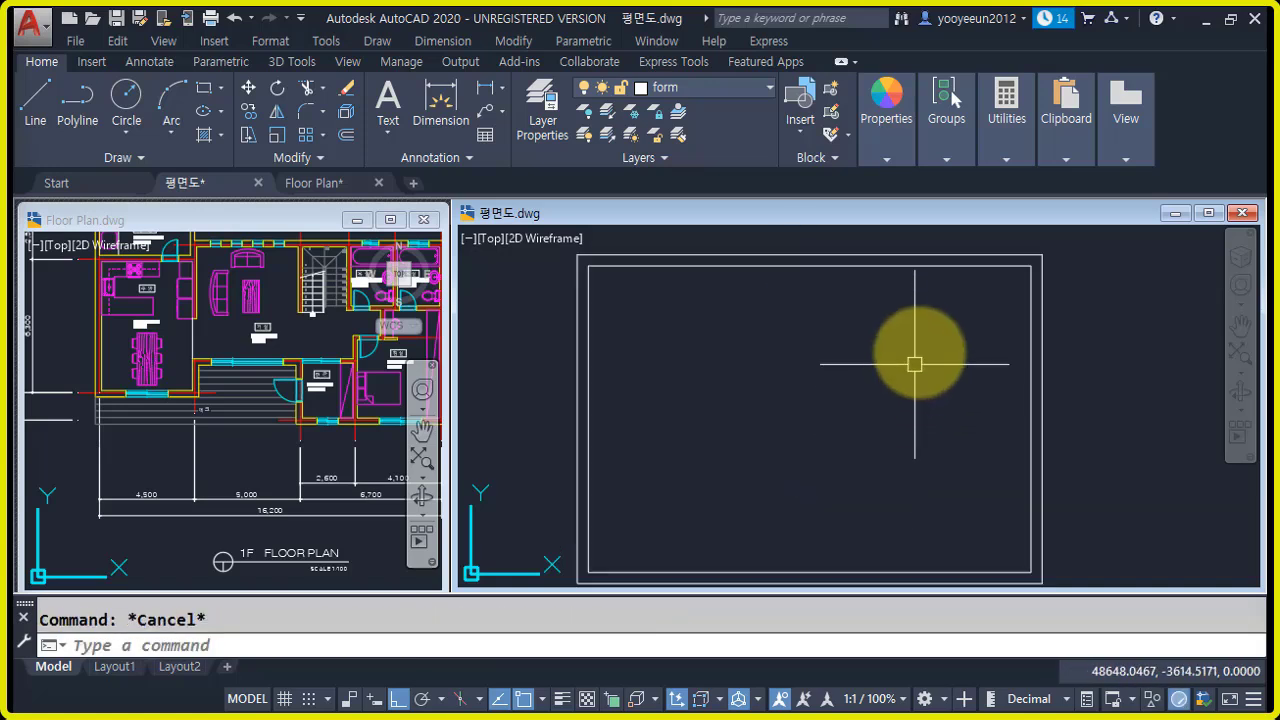
- Compare the size of the double-line sheet border with the floor plan, leaving nothing selected
left_click(939, 266)
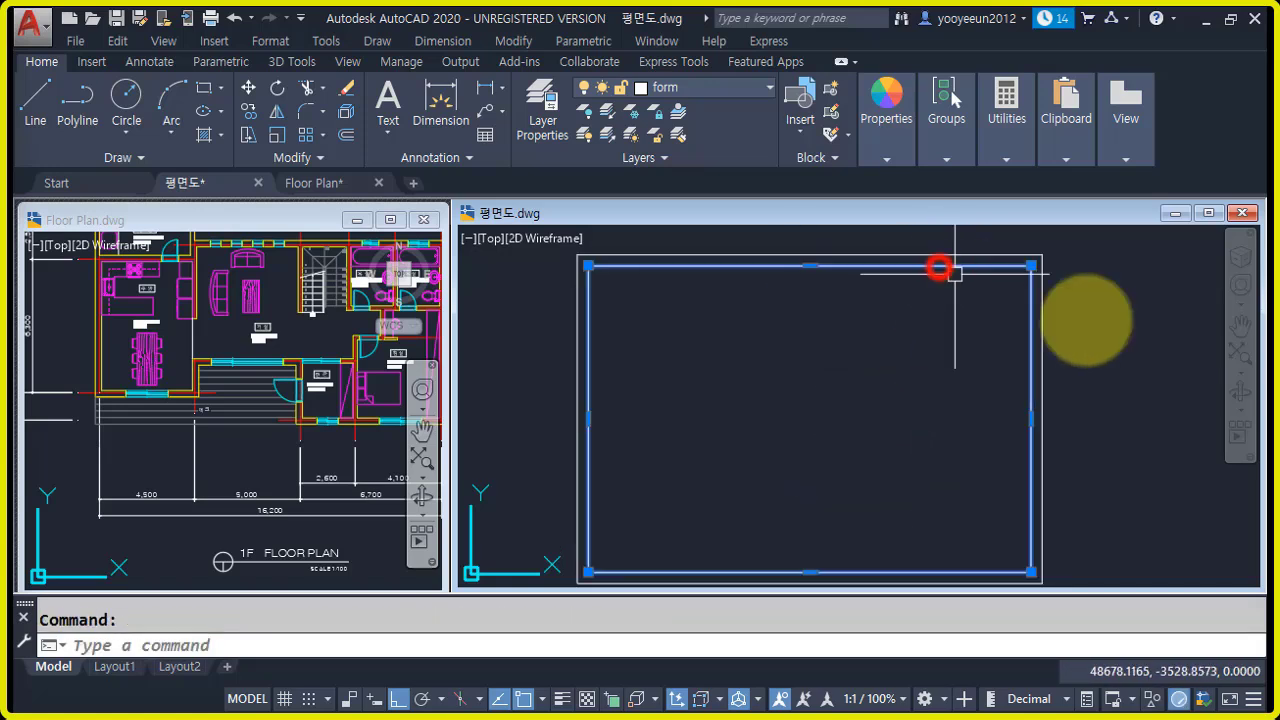
scroll(966, 357, "down", 3)
key("Escape")
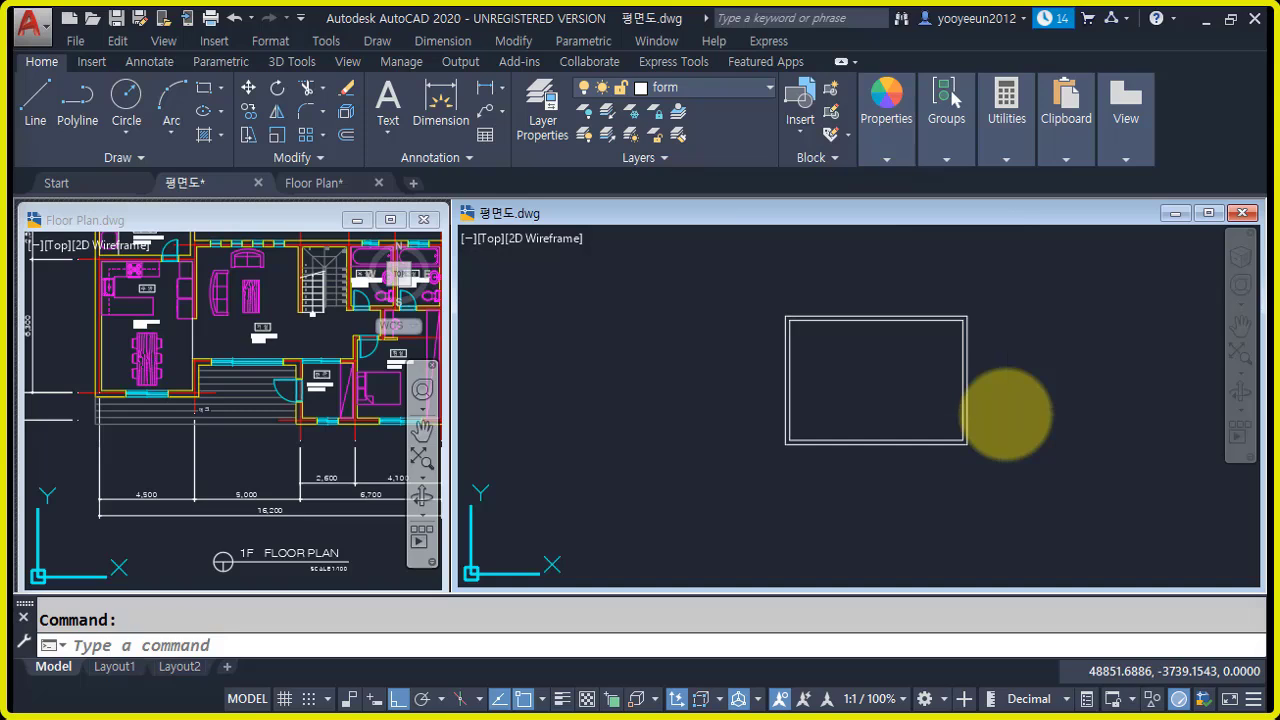
scroll(991, 425, "down", 4)
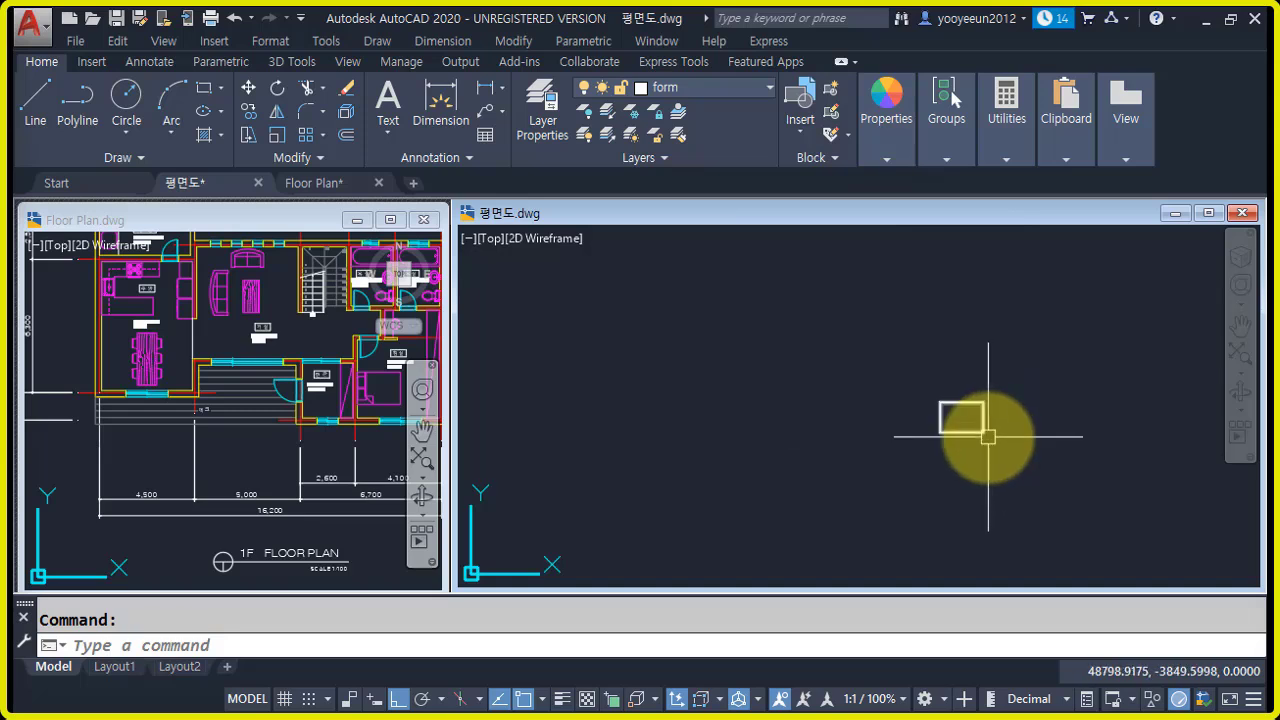
scroll(990, 437, "down", 5)
scroll(757, 314, "up", 6)
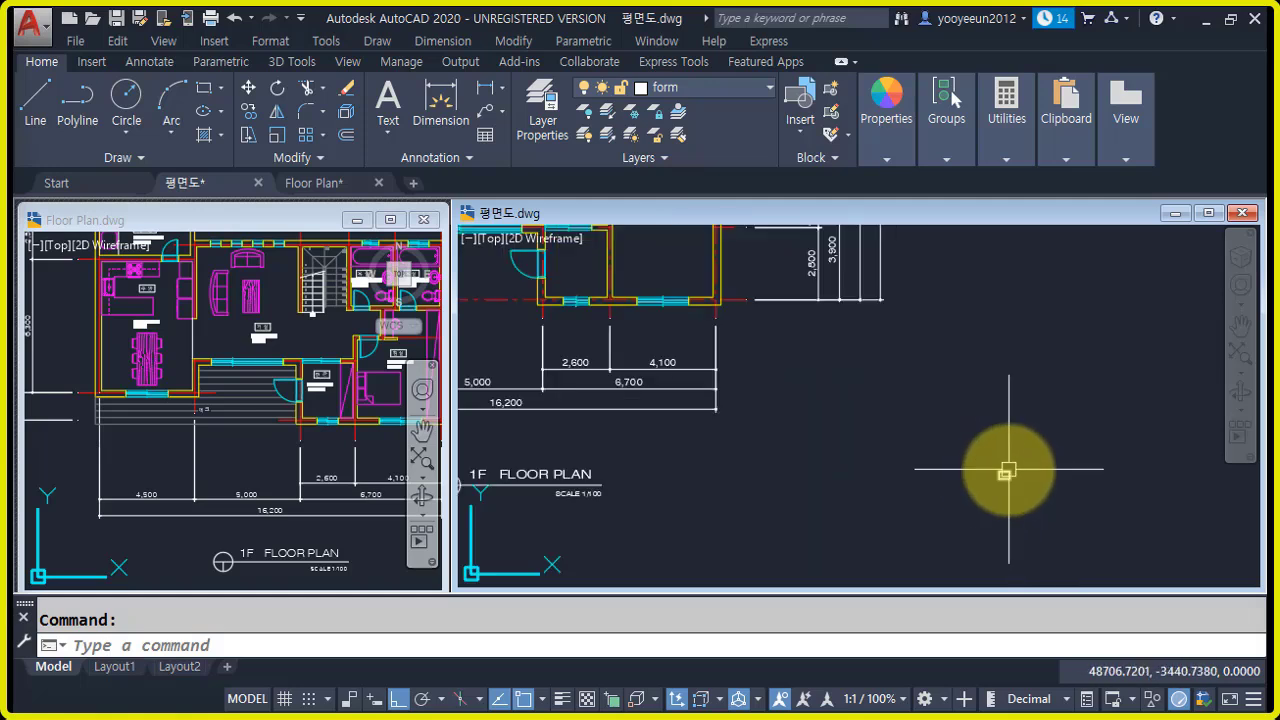
scroll(991, 466, "down", 3)
left_click(923, 509)
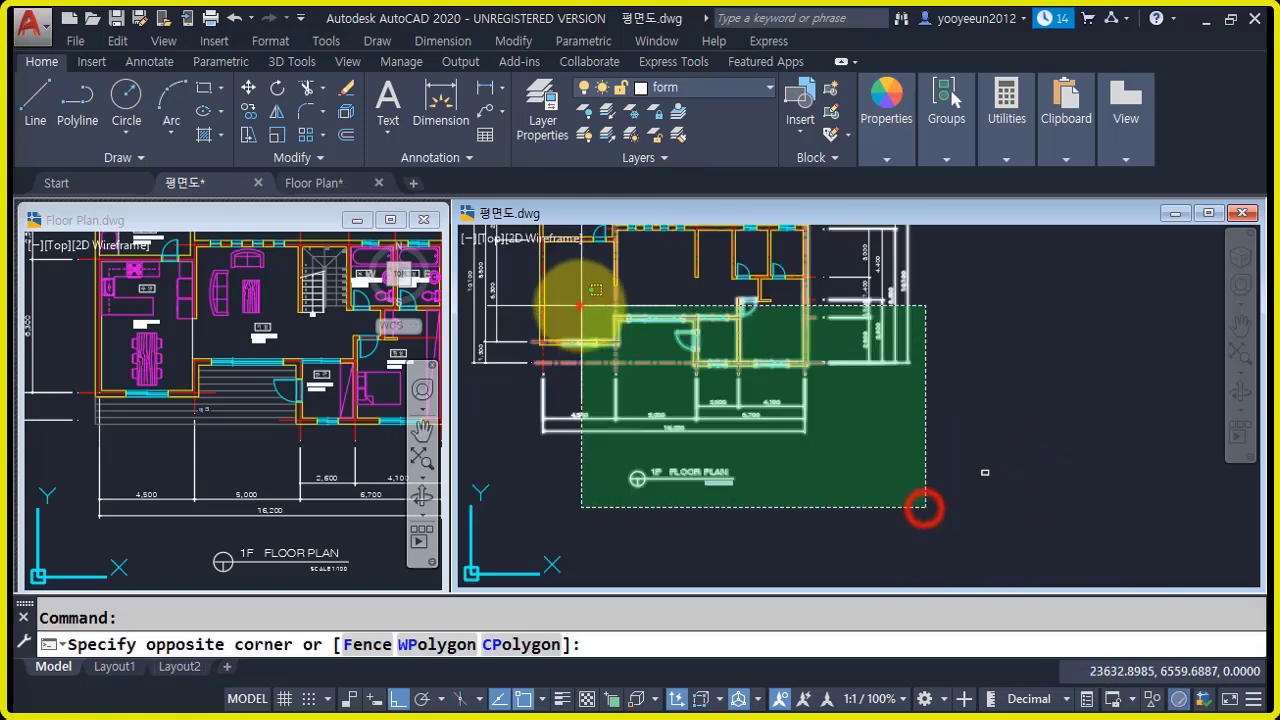
left_click(580, 305)
key("Escape")
left_click(1003, 497)
left_click(950, 452)
key("Escape")
scroll(986, 471, "up", 6)
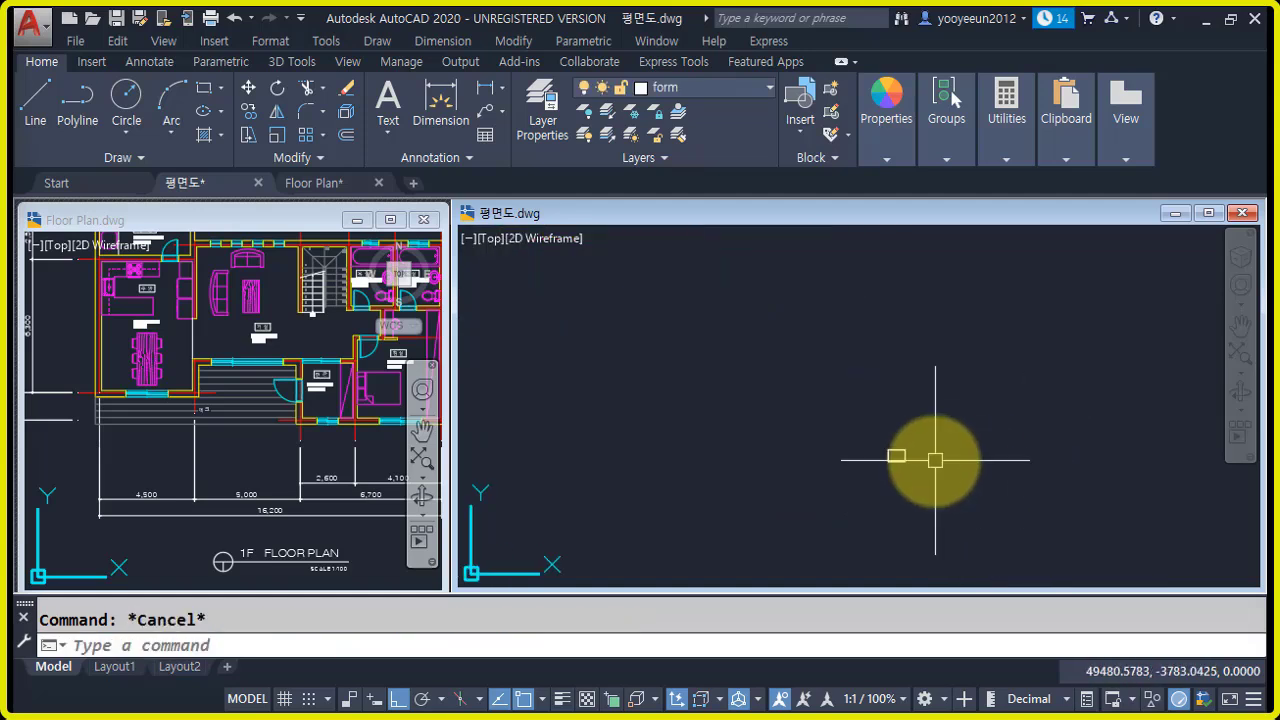
- Scale both border rectangles up from the outer rectangle's lower-left corner to suit the plan's 1/100 scale
type("sc")
key("Return")
left_click(903, 478)
left_click(788, 410)
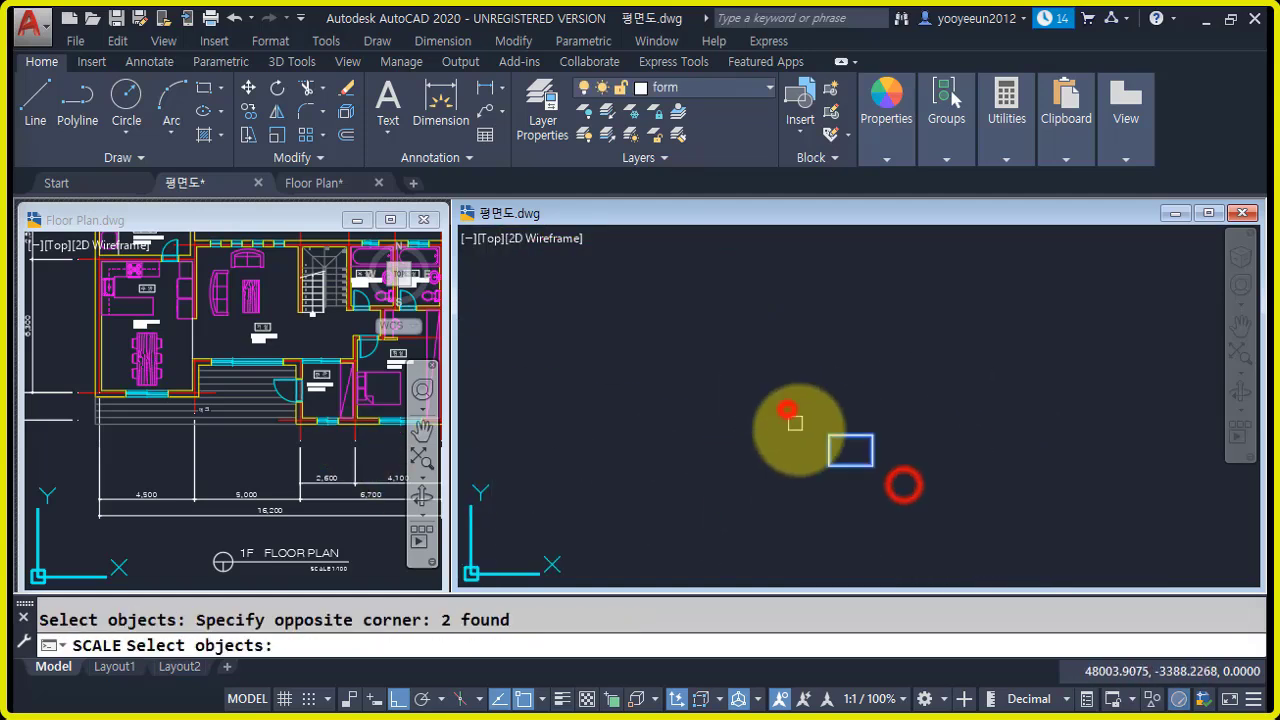
scroll(815, 447, "up", 4)
key("Return")
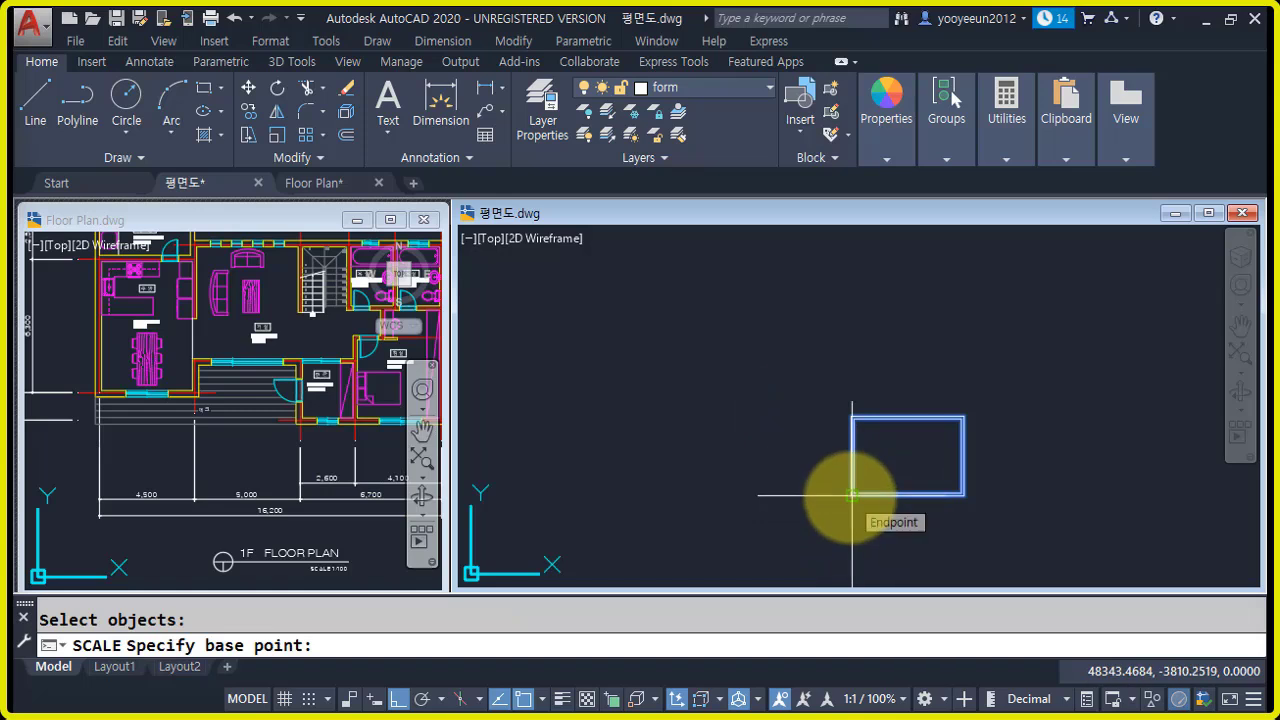
left_click(850, 496)
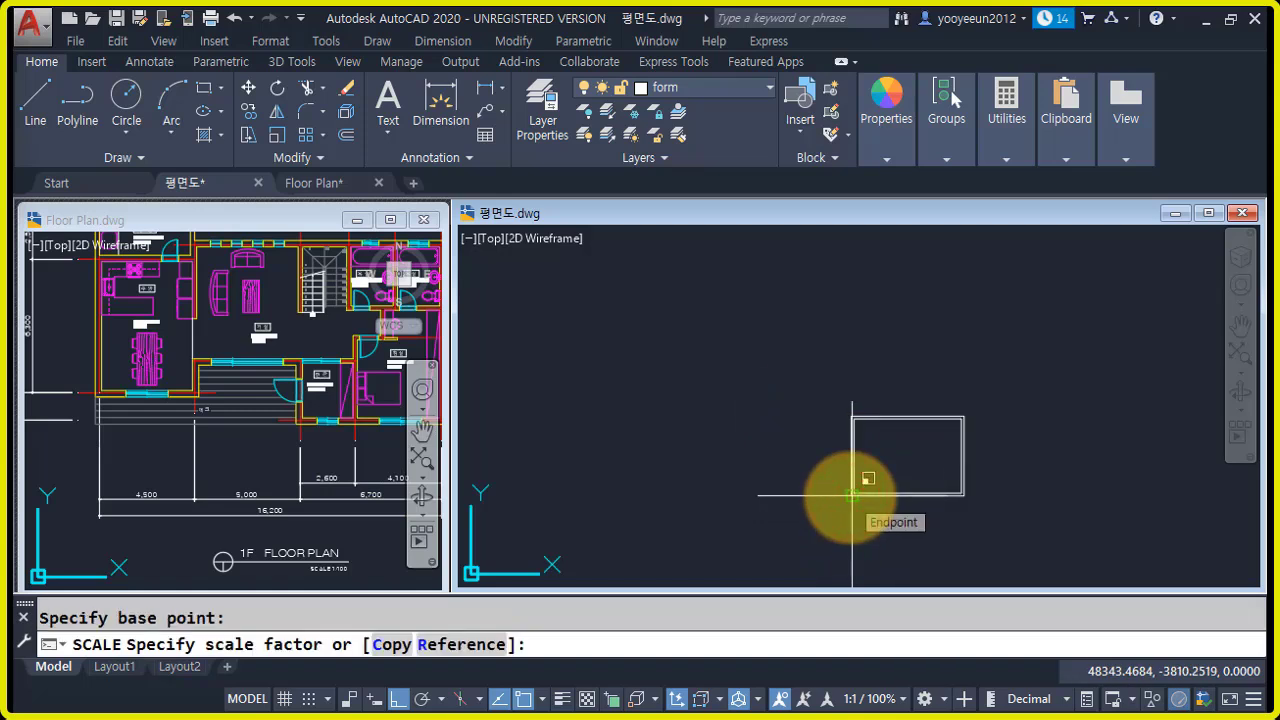
key("Return")
type("z")
key("Return")
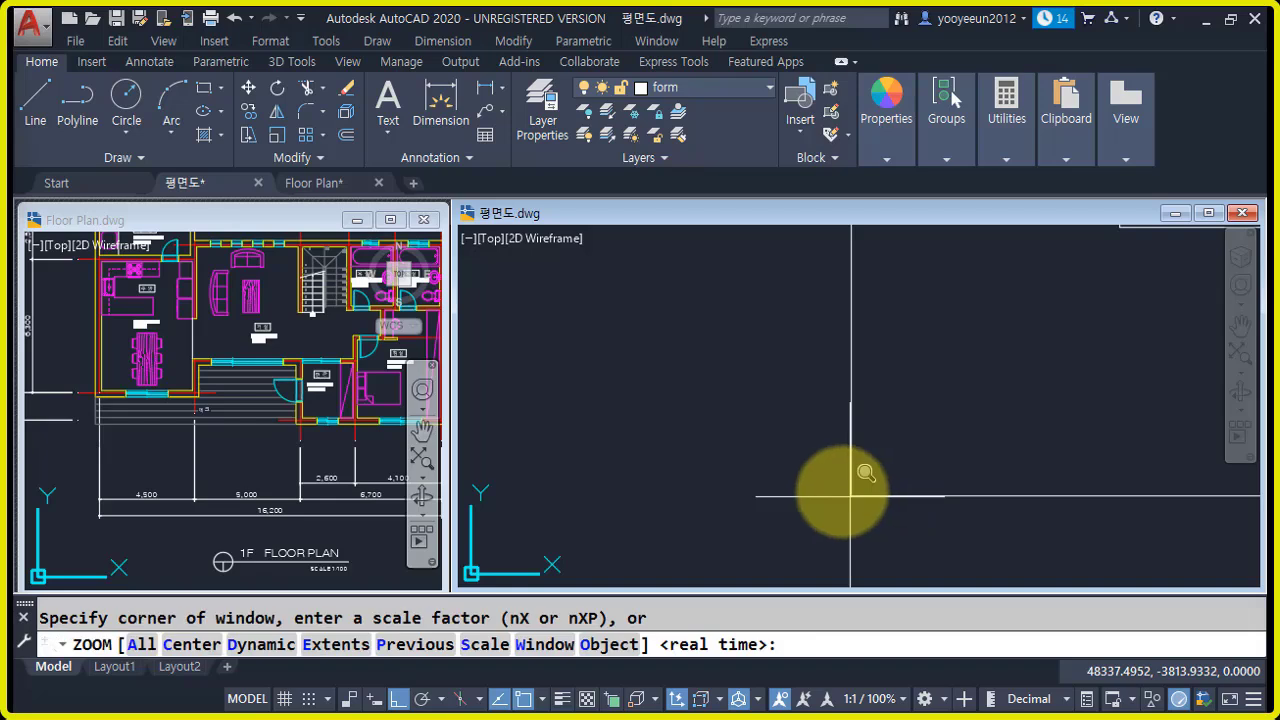
type("e")
key("Return")
- Move both border rectangles over the floor plan so they enclose the plan, its dimensions and title, with Ortho turned off
scroll(920, 475, "down", 3)
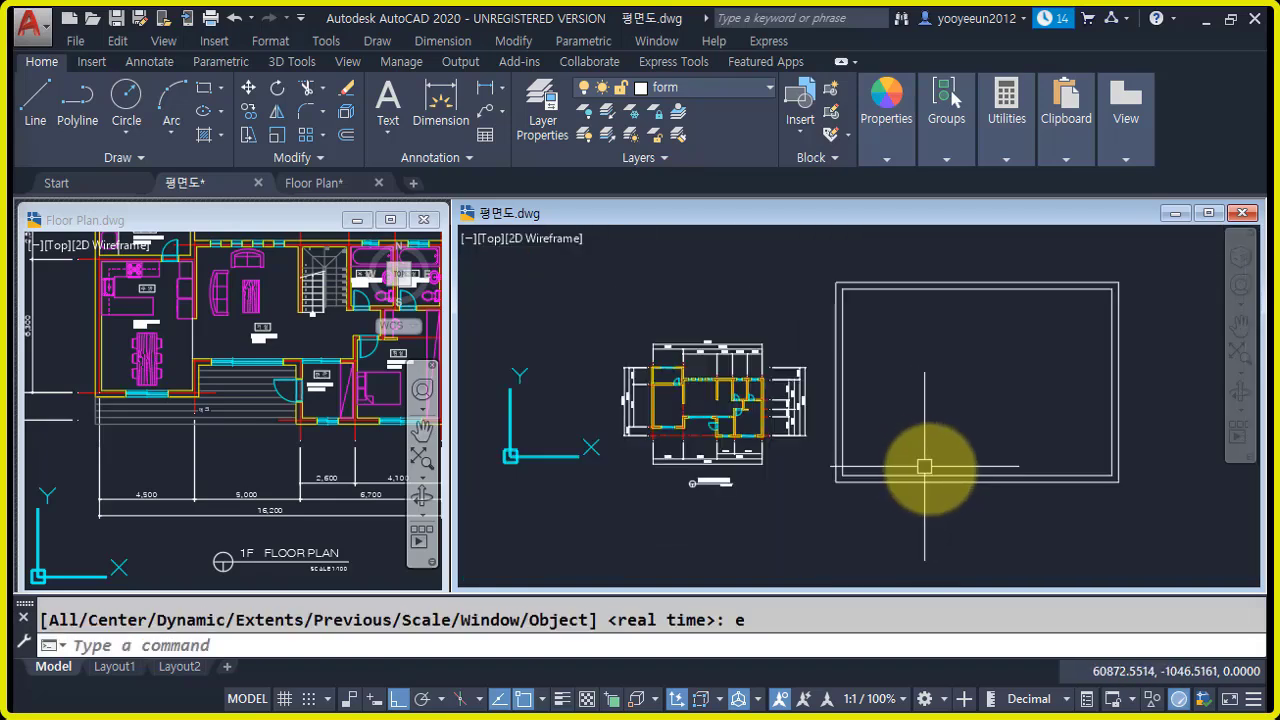
type("m")
key("Return")
left_click(1014, 523)
left_click(909, 403)
key("Return")
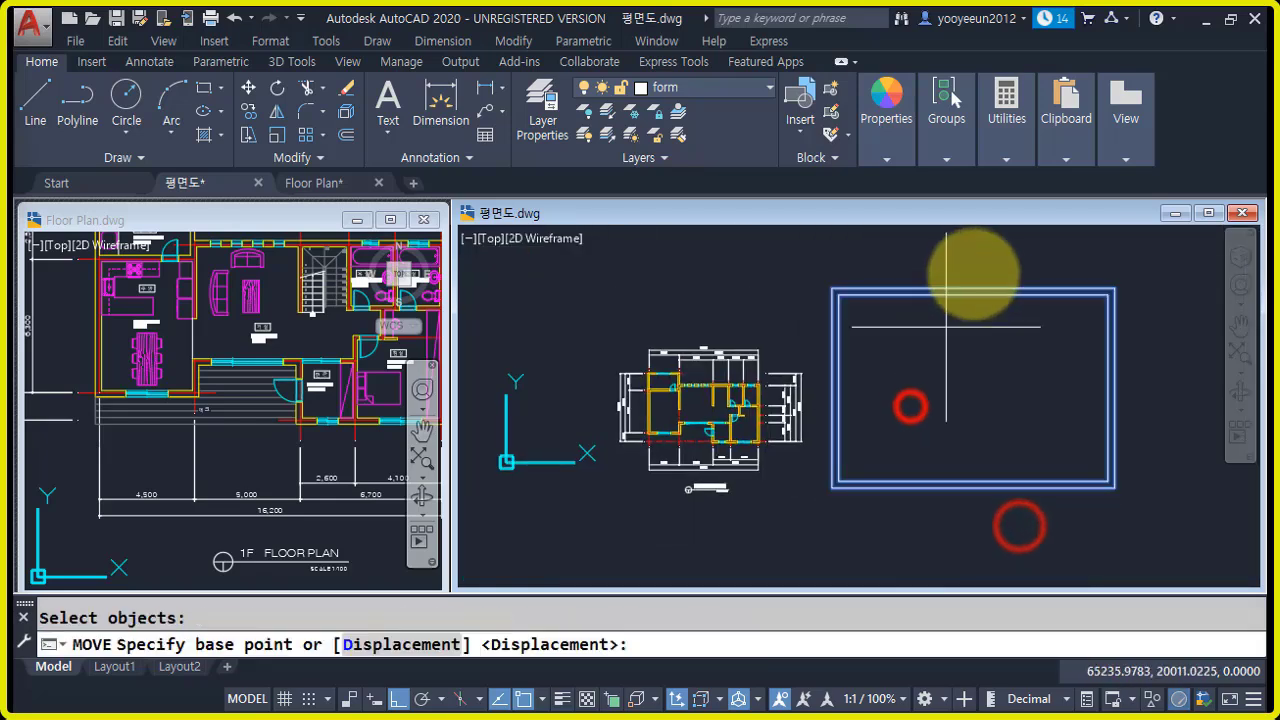
left_click(989, 265)
key("F8")
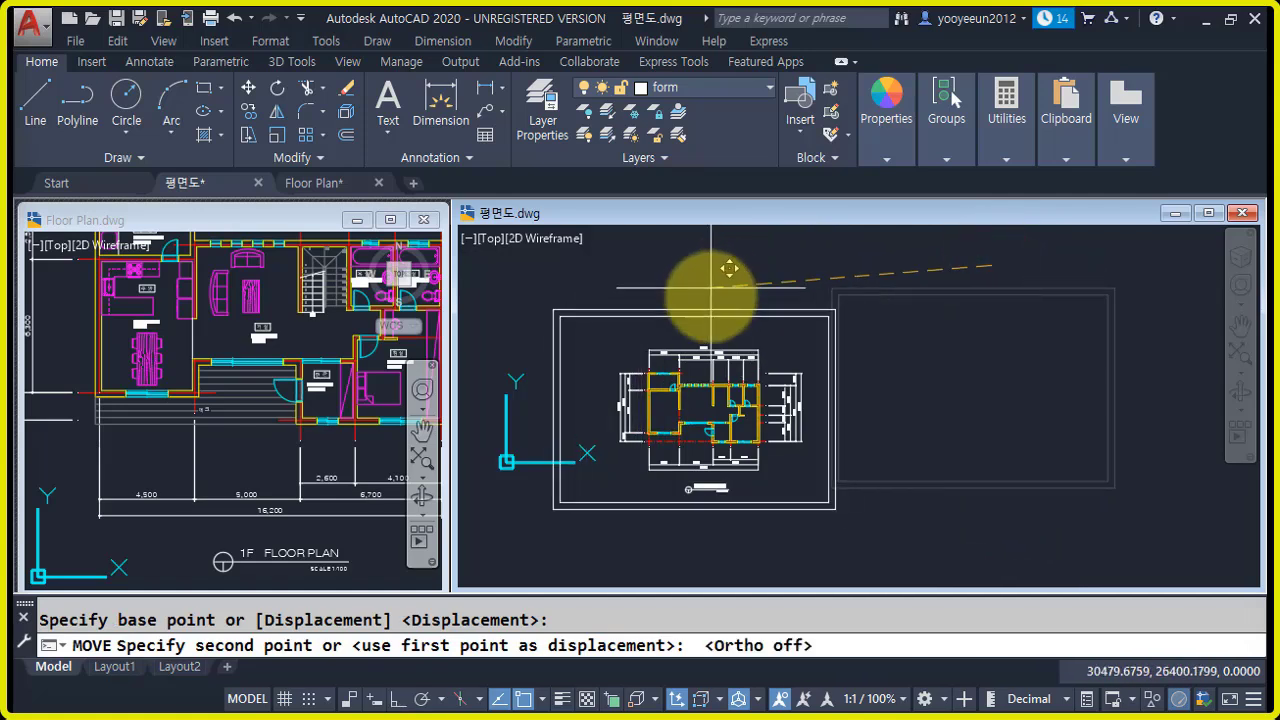
left_click(722, 292)
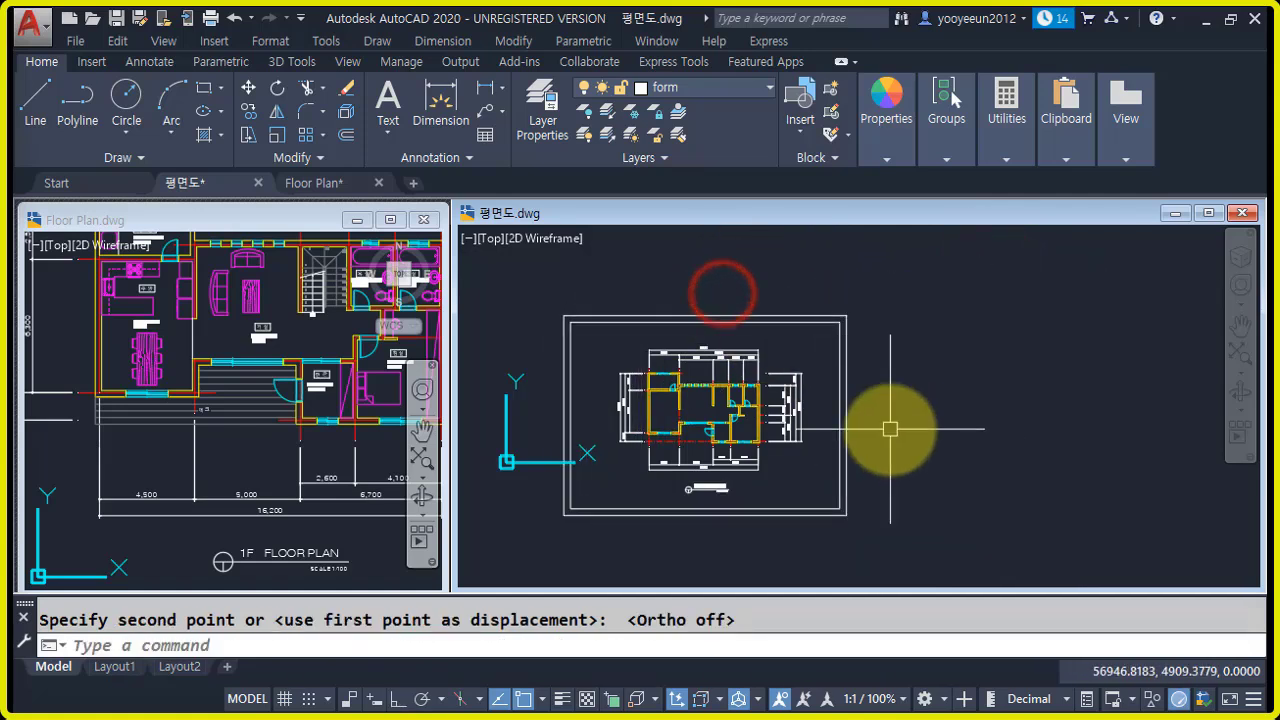
- Move both border rectangles slightly upward to center them around the floor plan
type("m")
key("Return")
left_click(874, 514)
left_click(811, 491)
key("Return")
left_click(897, 480)
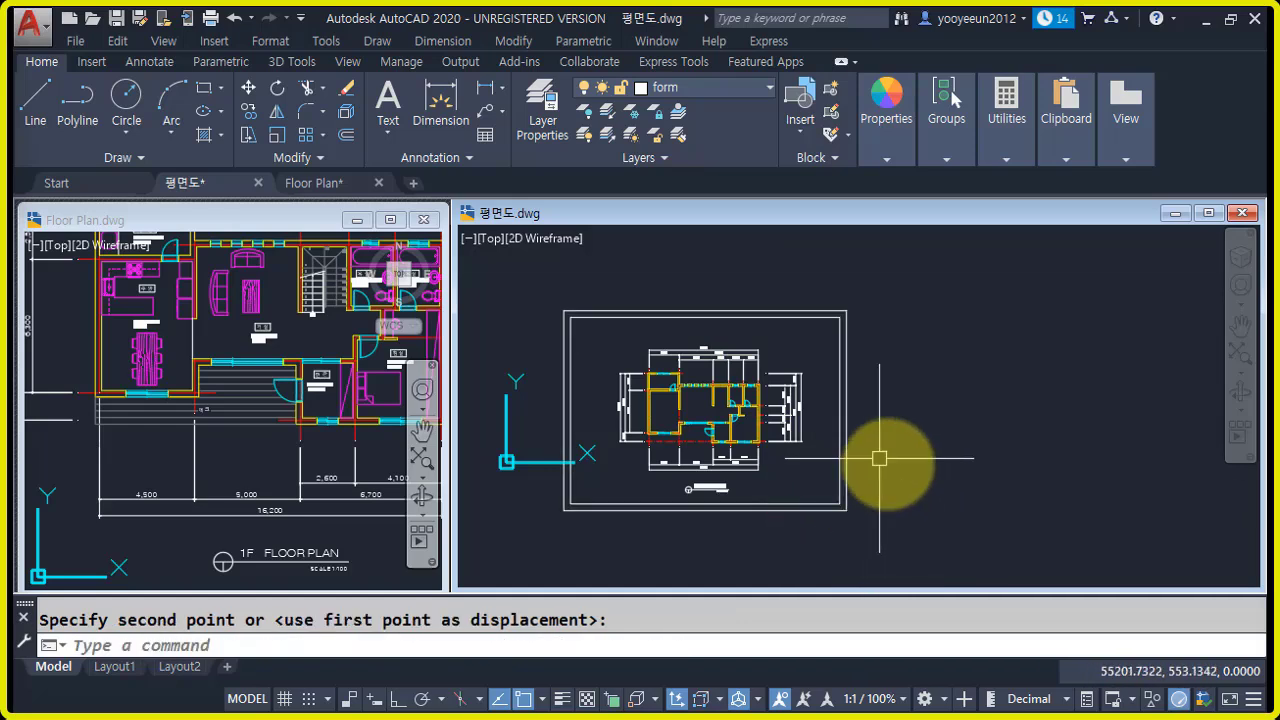
- Move the floor plan together with its double-line border a short distance to the right
left_click(766, 367)
type("m")
key("Return")
left_click(540, 286)
left_click(920, 533)
key("Return")
left_click(734, 273)
left_click(830, 276)
- Compare the border lines with the plan's SCALE 1/100 title, leaving nothing selected and the whole sheet in view
left_click(971, 570)
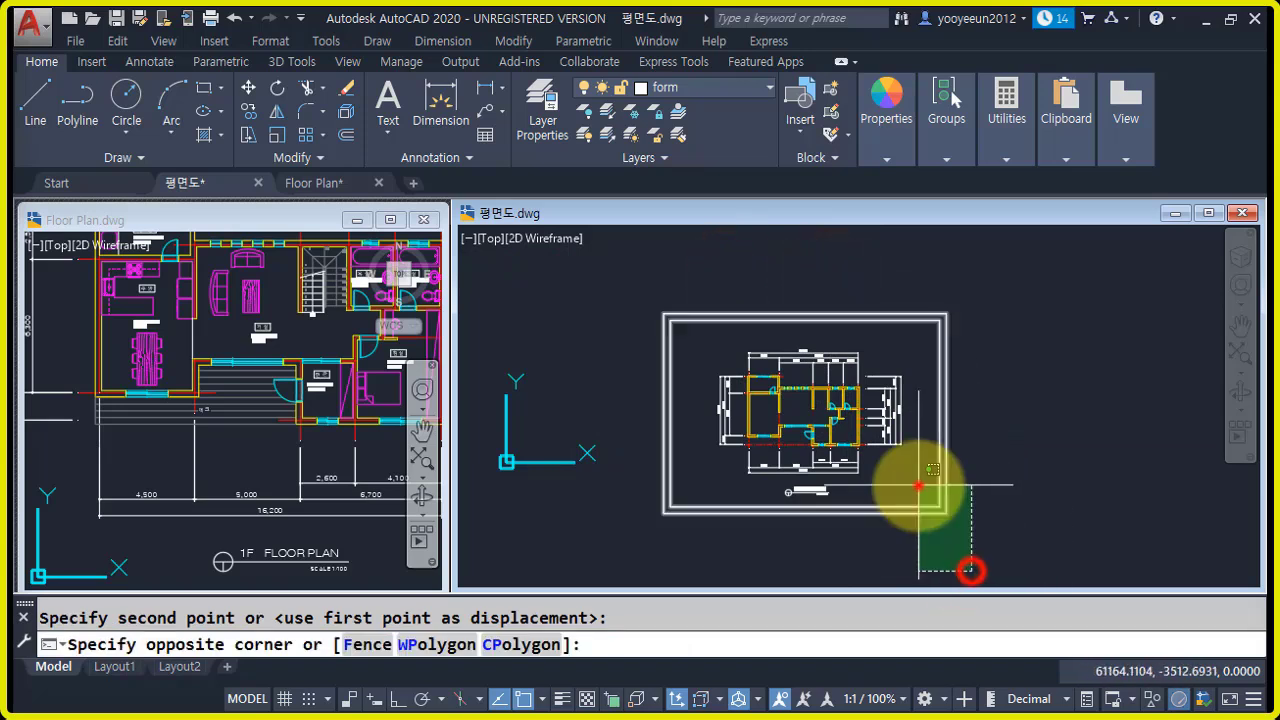
left_click(918, 487)
scroll(840, 507, "up", 8)
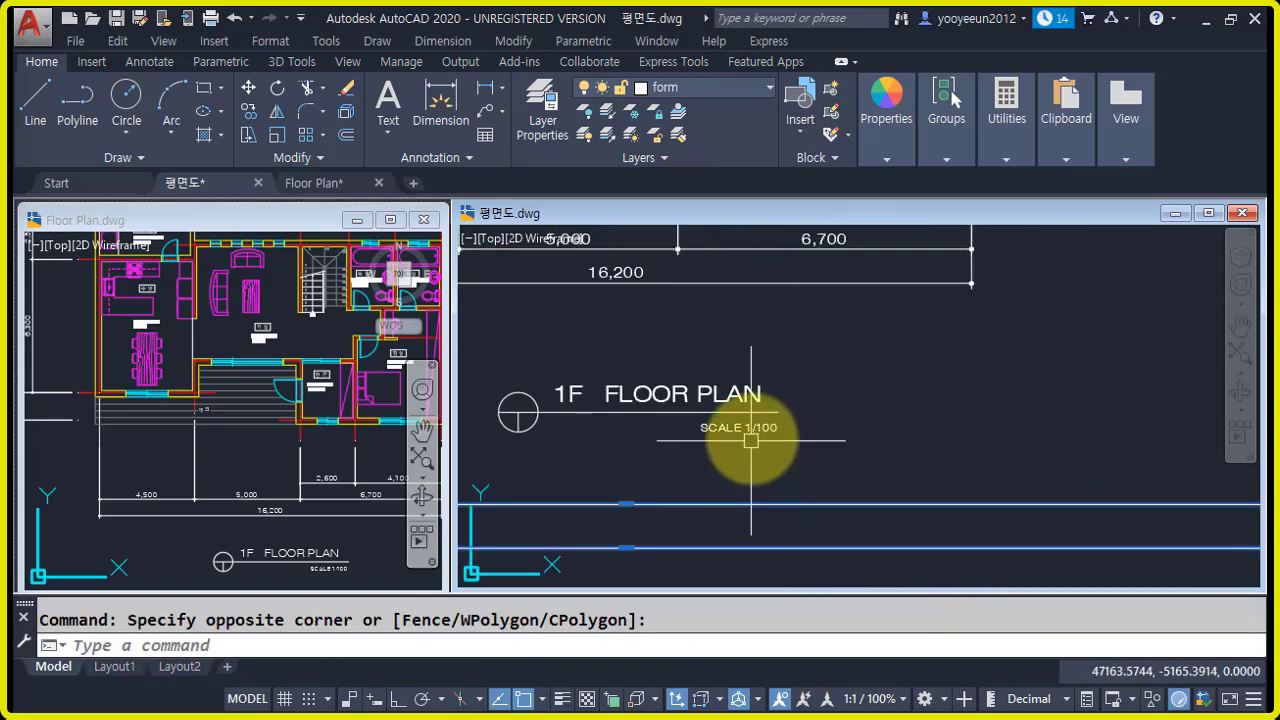
key("Escape")
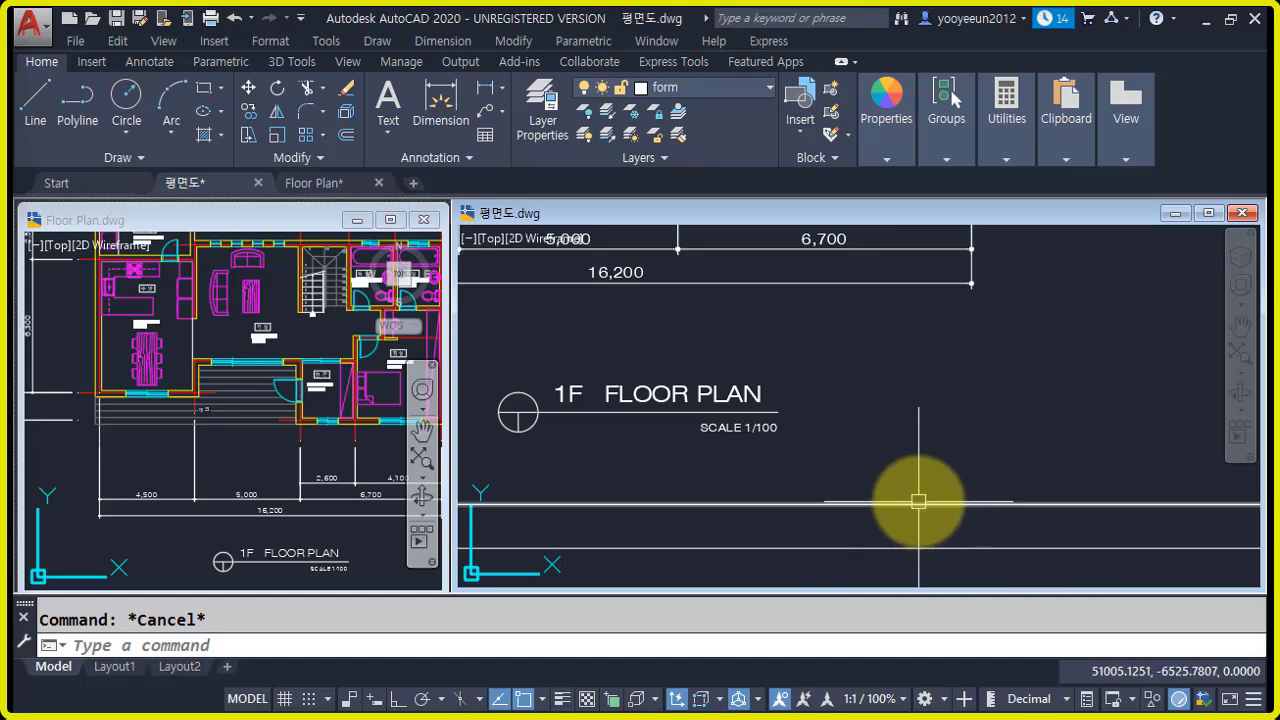
type("z")
key("Return")
type("e")
key("Return")
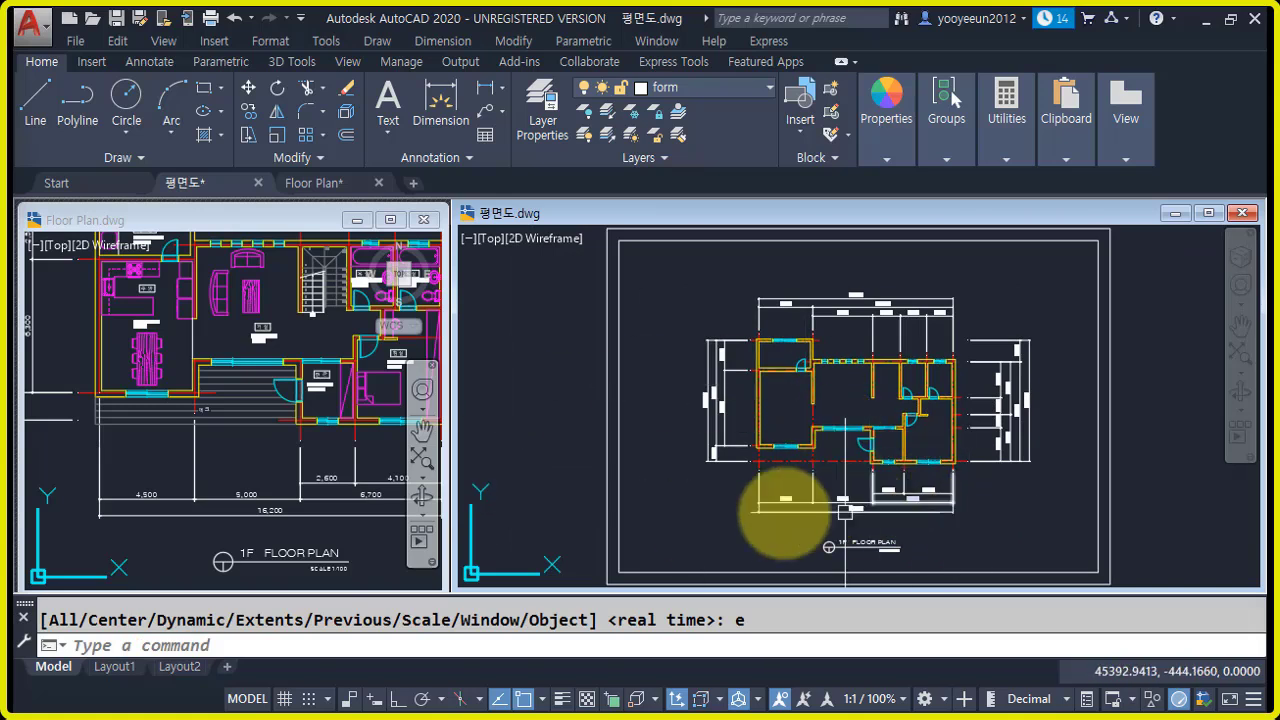
- Measure the outer border's width between its two upper corners
left_click(1130, 389)
left_click(1080, 354)
key("Escape")
type("d poi")
key("Return")
middle_click_drag(634, 243, 629, 313)
left_click(596, 299)
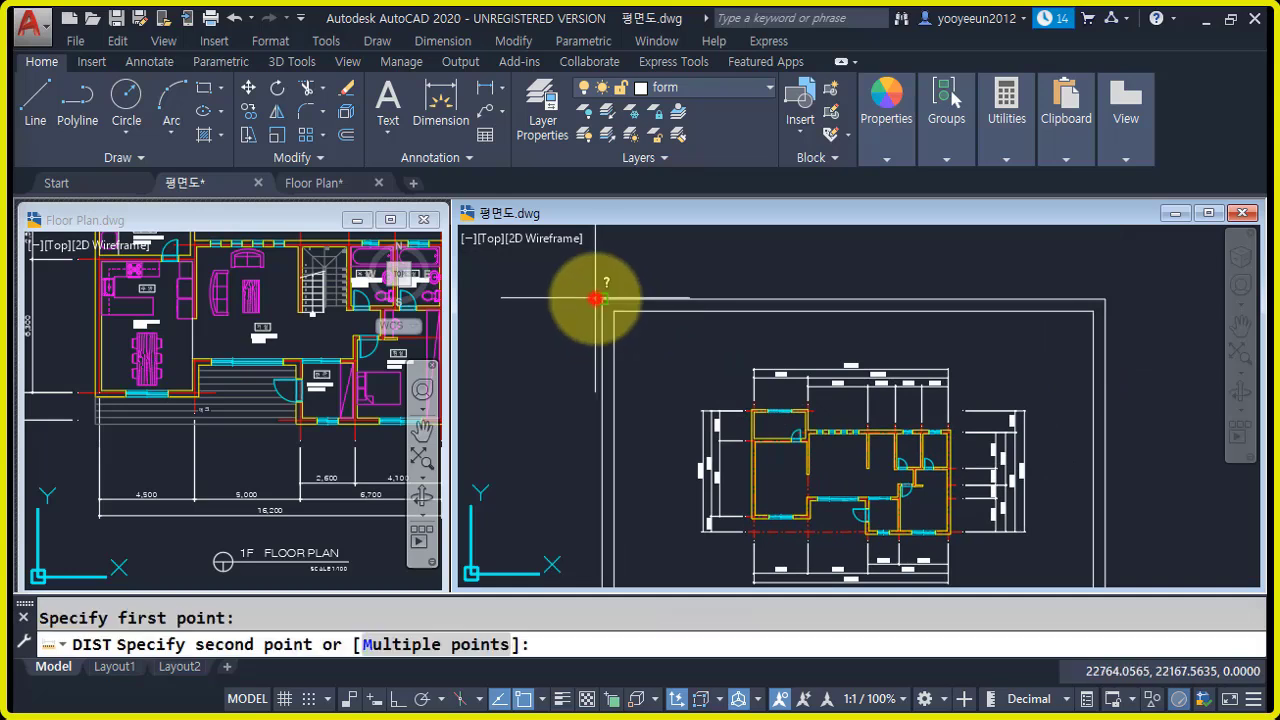
left_click(1105, 299)
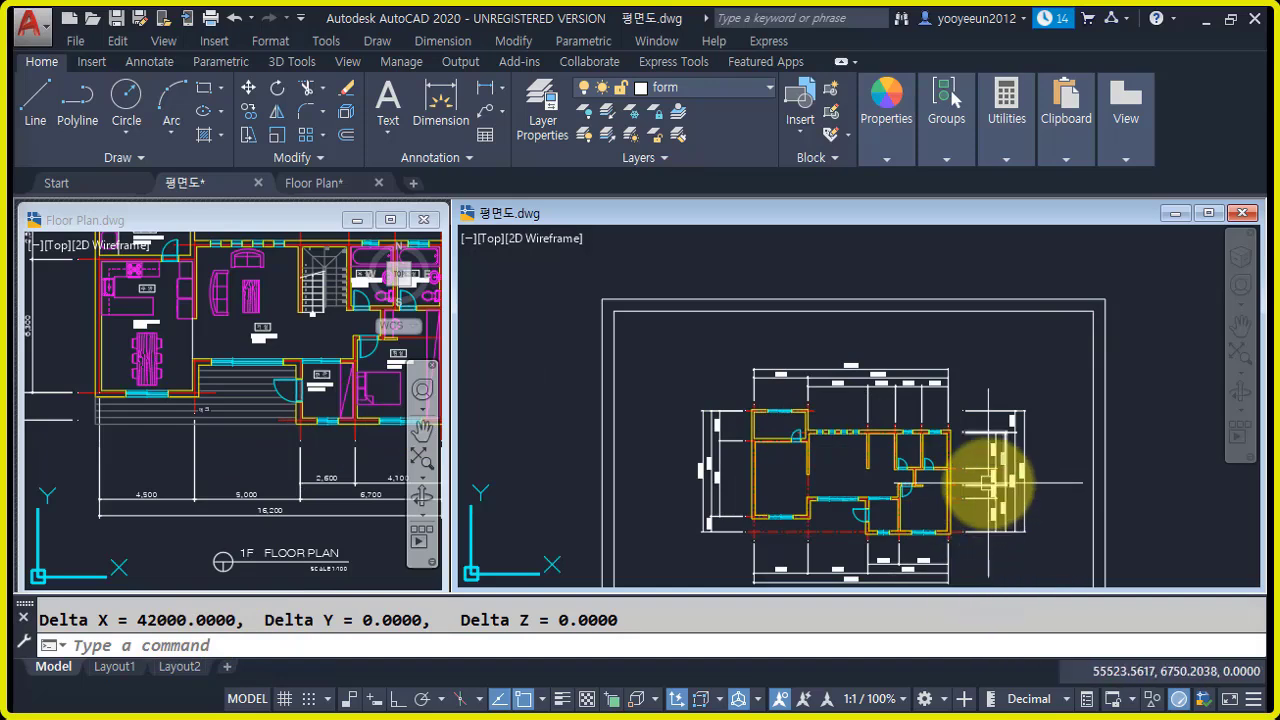
- Examine the lower dimensions and the 1F FLOOR PLAN scale title within the framed sheet
middle_click_drag(928, 486, 914, 471)
type("z")
key("Return")
type("e")
key("Return")
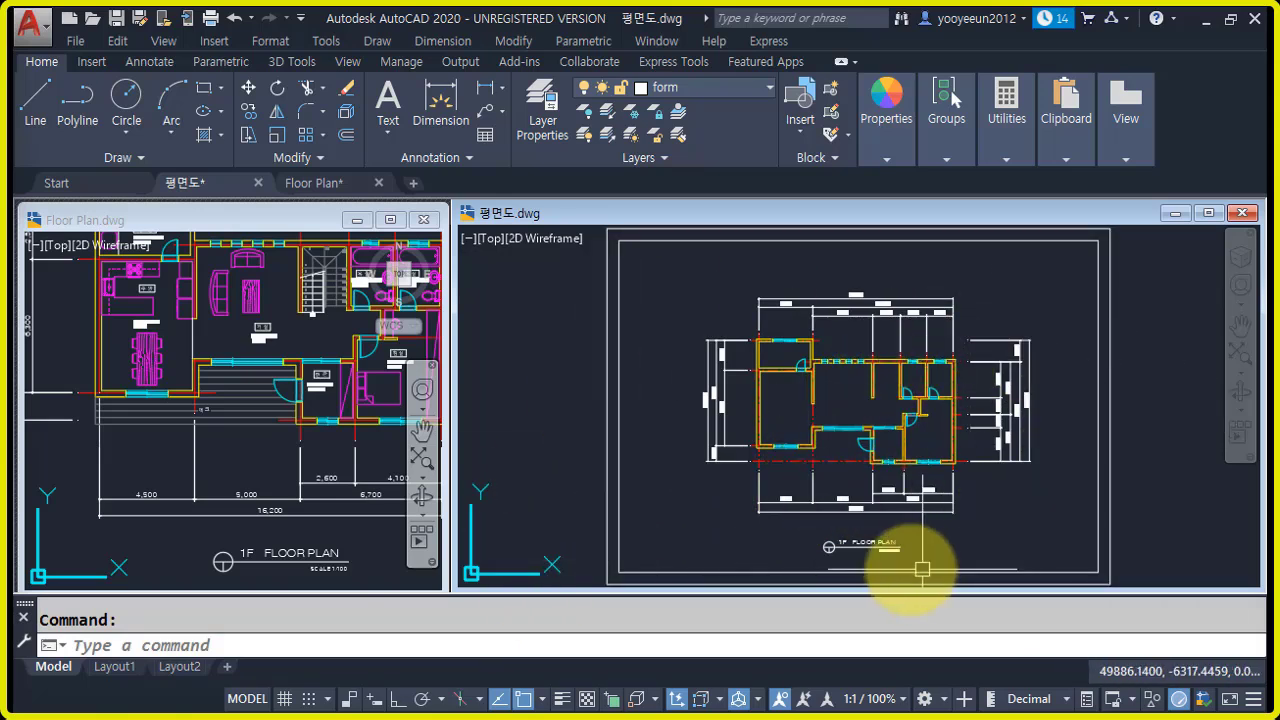
scroll(905, 568, "up", 4)
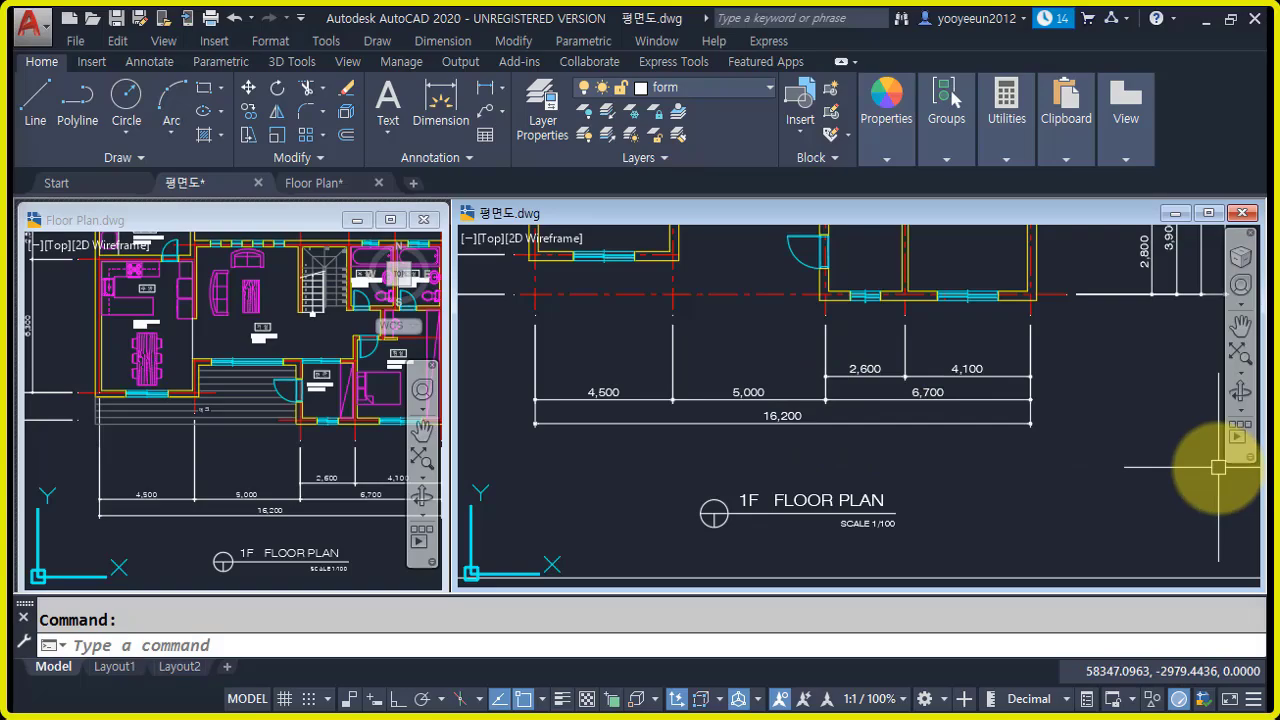
type("z")
key("Return")
type("e")
key("Return")
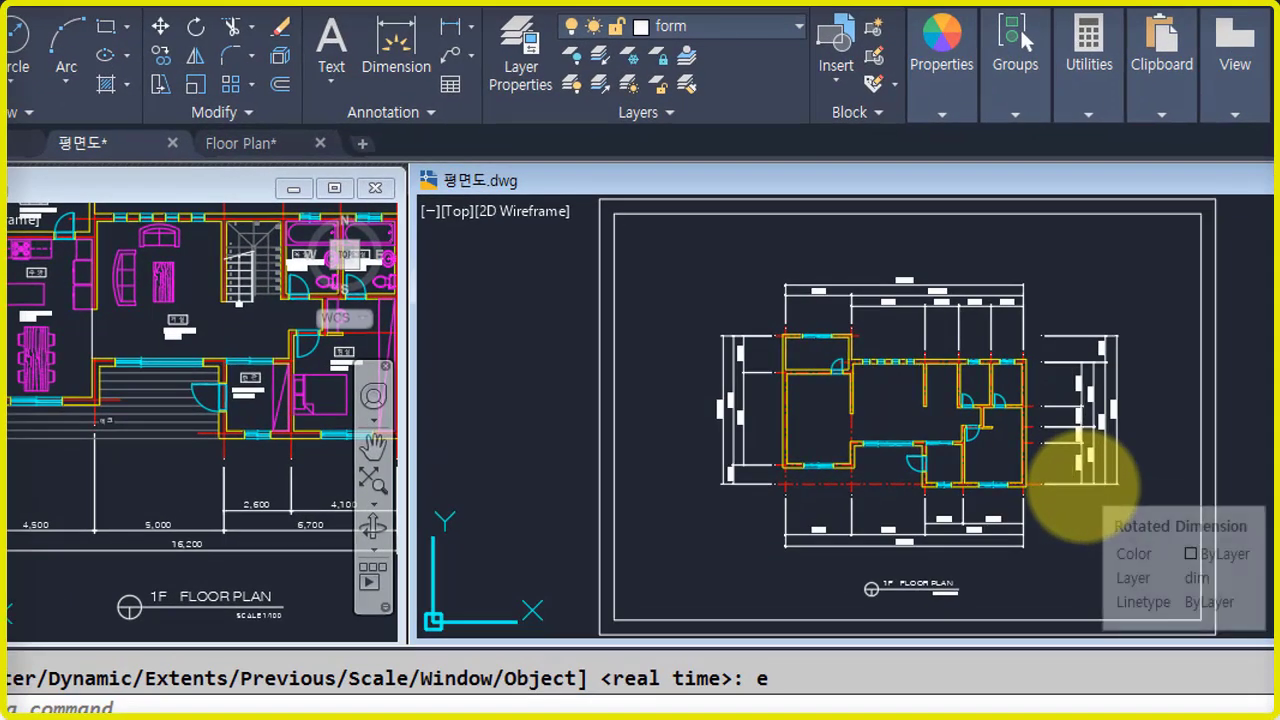
- Start a plot and set the paper size to ISO A3 (297.00 x 420.00 MM)
key("ctrl+p")
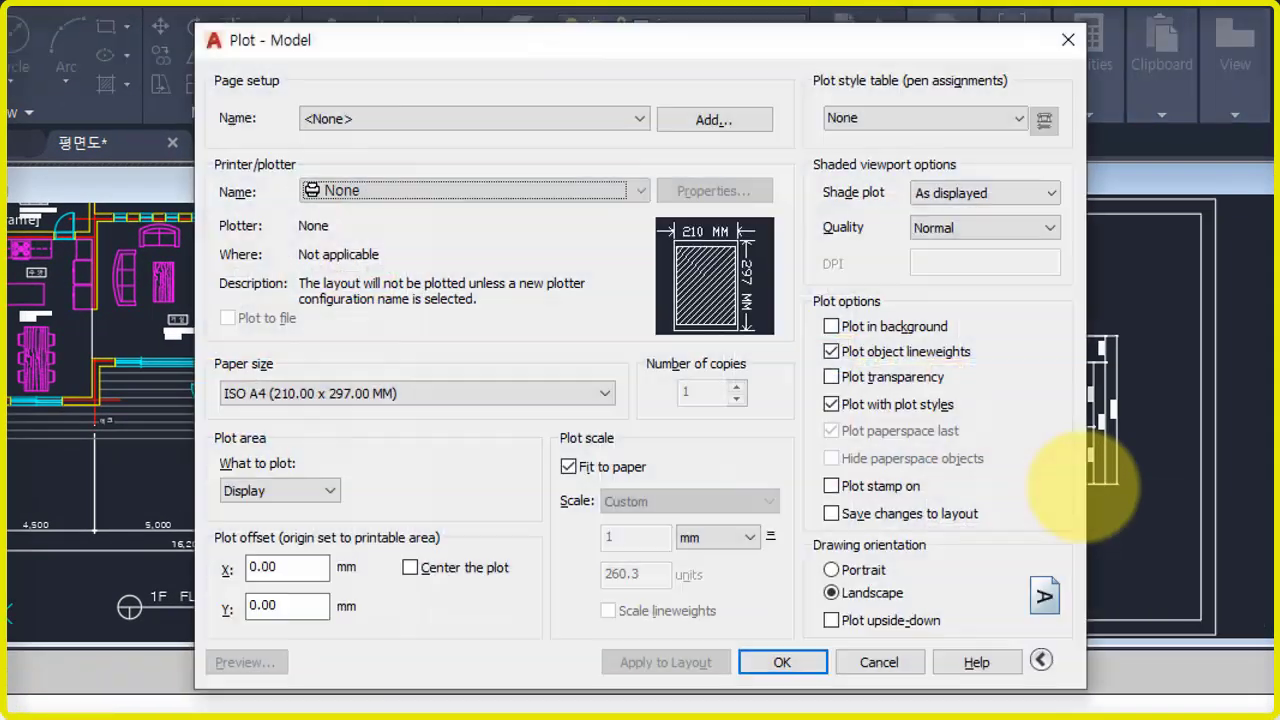
left_click(515, 400)
scroll(450, 330, "up", 5)
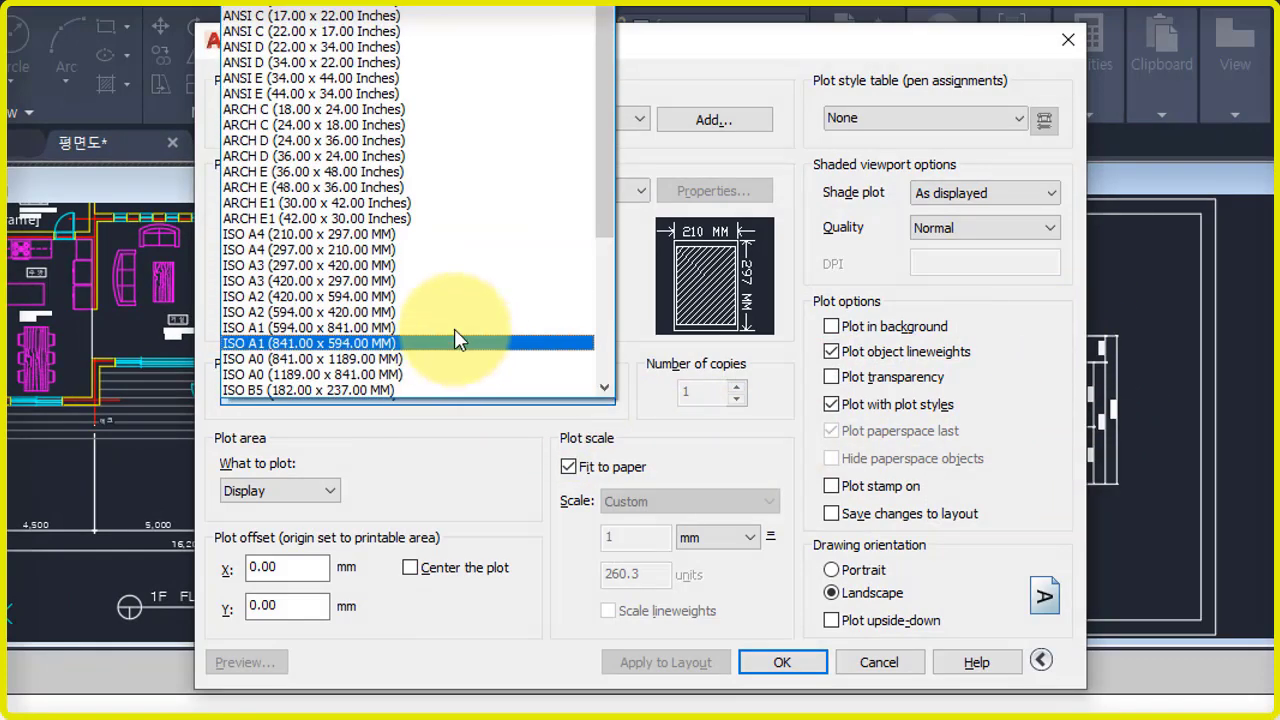
left_click(440, 265)
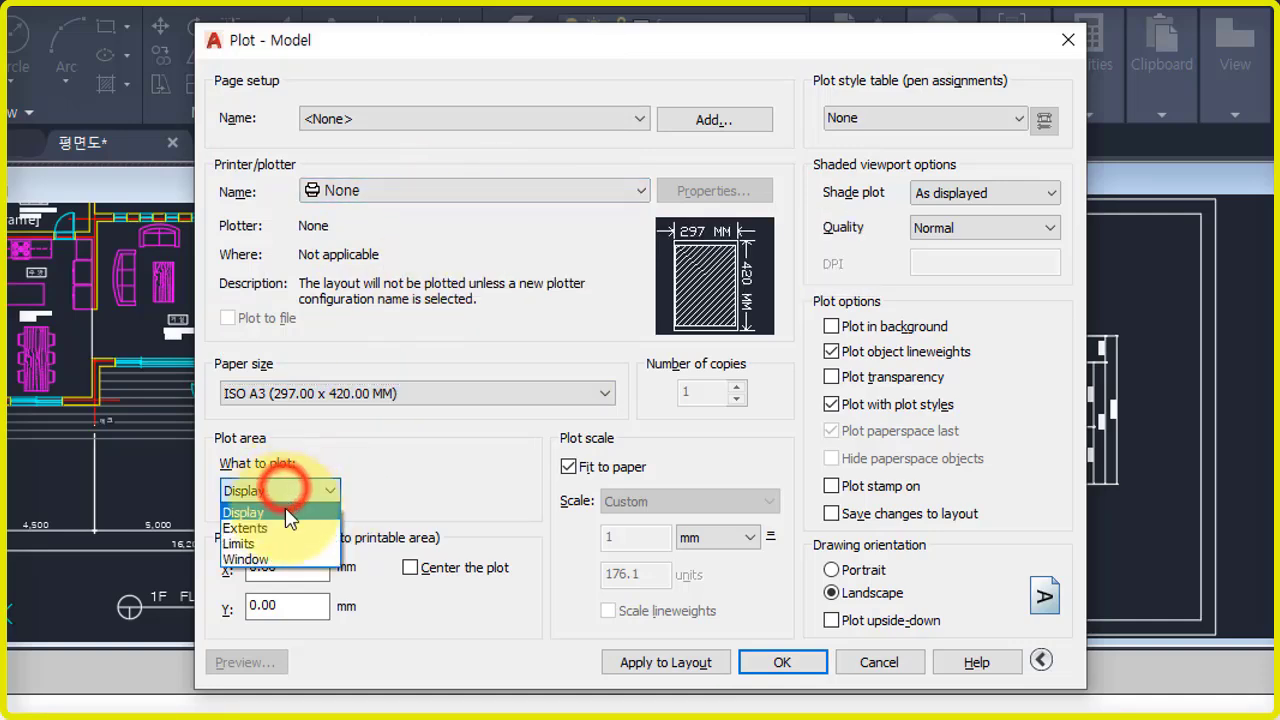
- Define the plot area as a window spanning the outer border's lower-left and upper-right corners
left_click(285, 559)
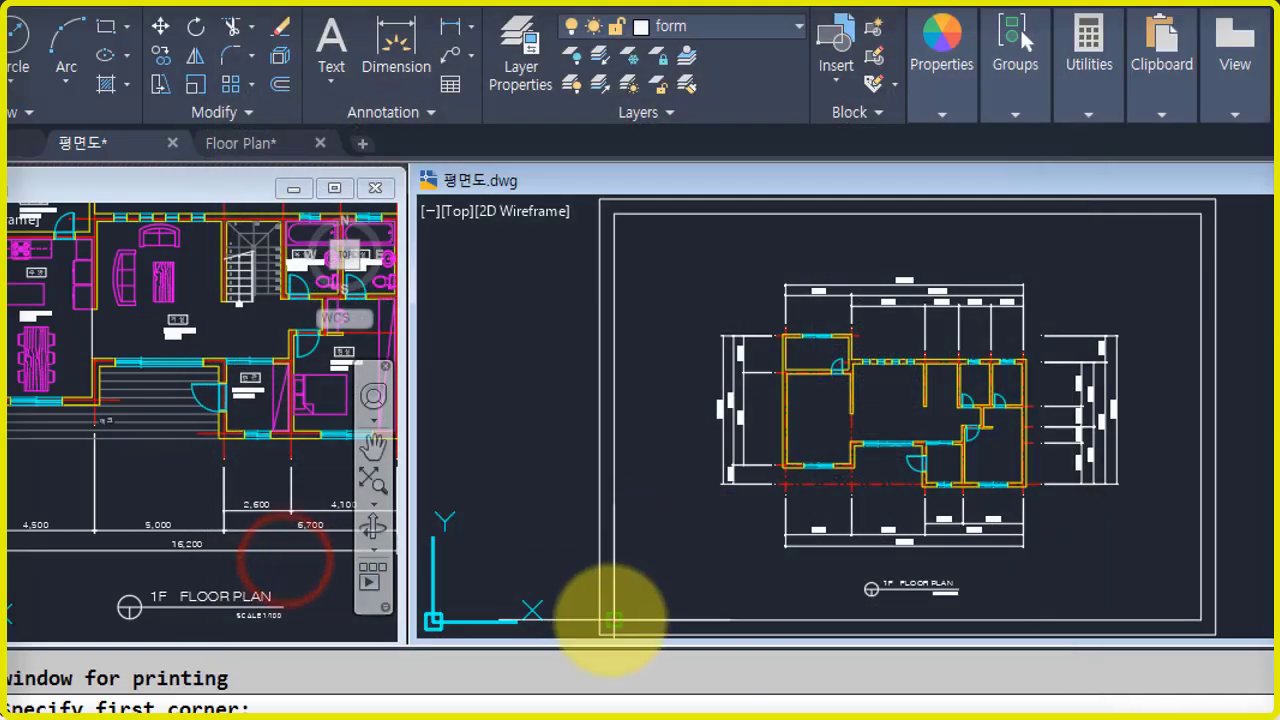
middle_click_drag(613, 614, 613, 584)
left_click(604, 594)
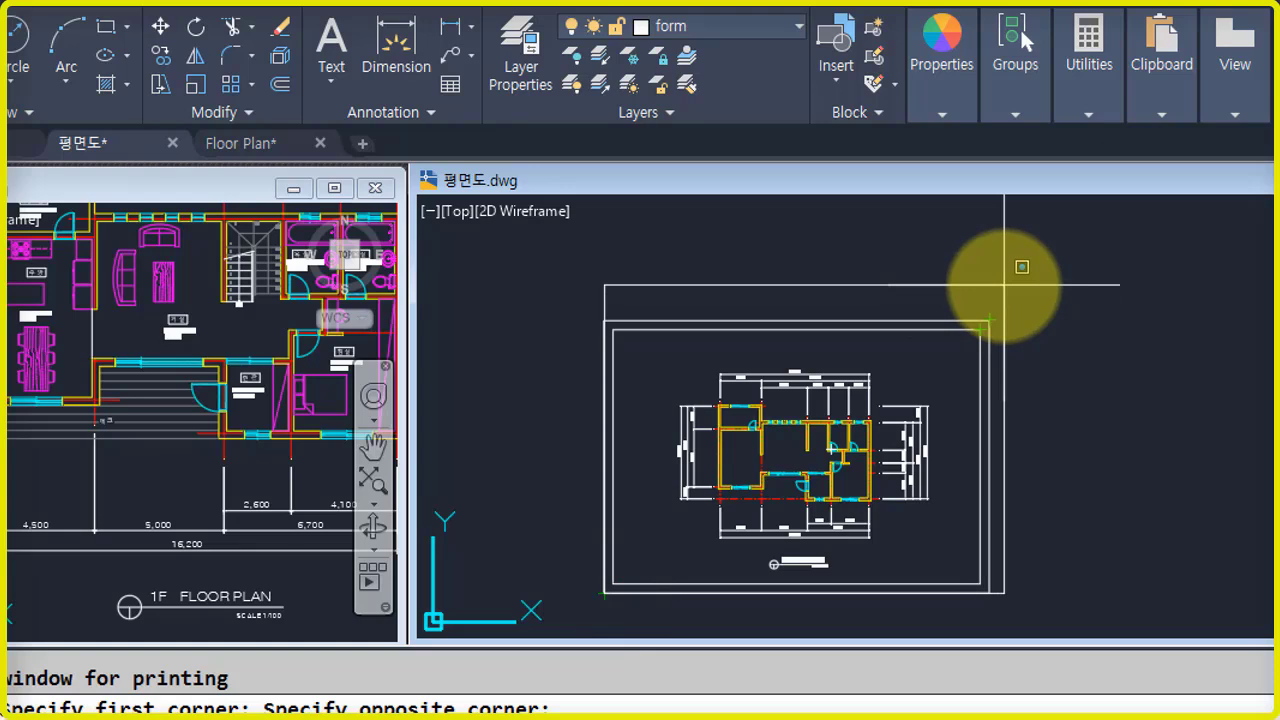
left_click(988, 318)
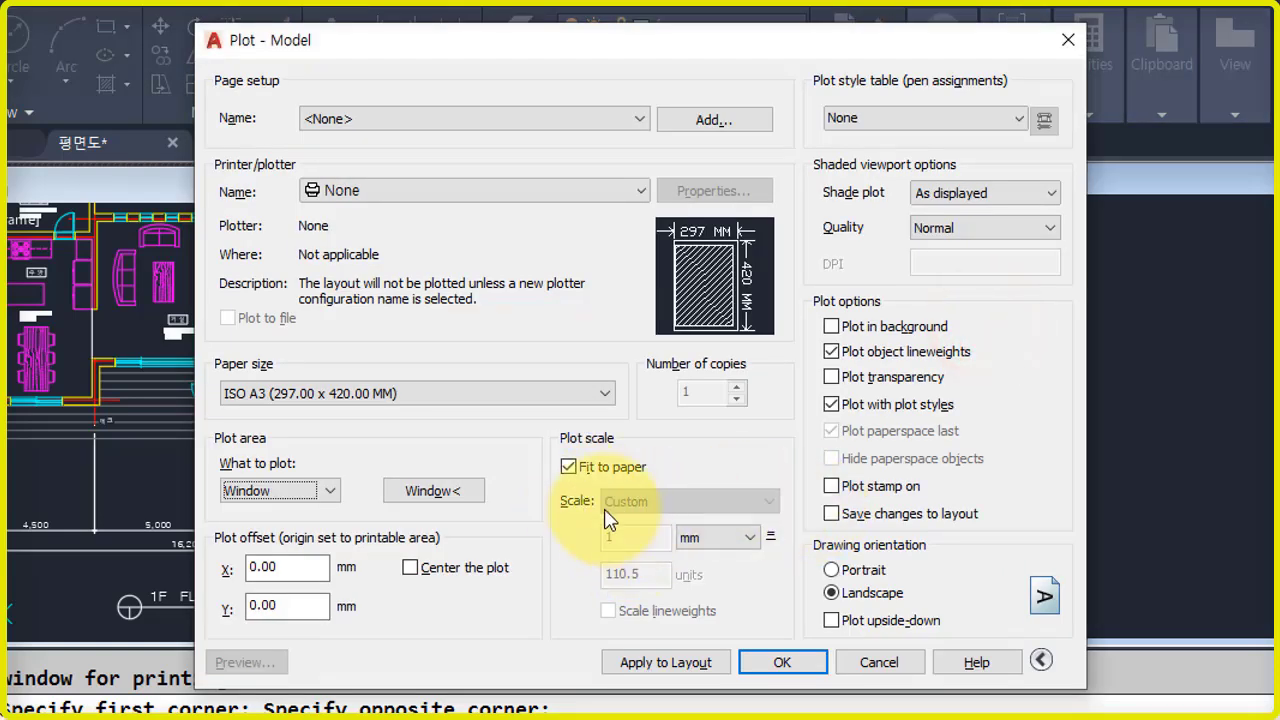
- Disable fitting to paper and set the plot scale to 1 mm = 100 units
left_click(570, 467)
double_click(617, 575)
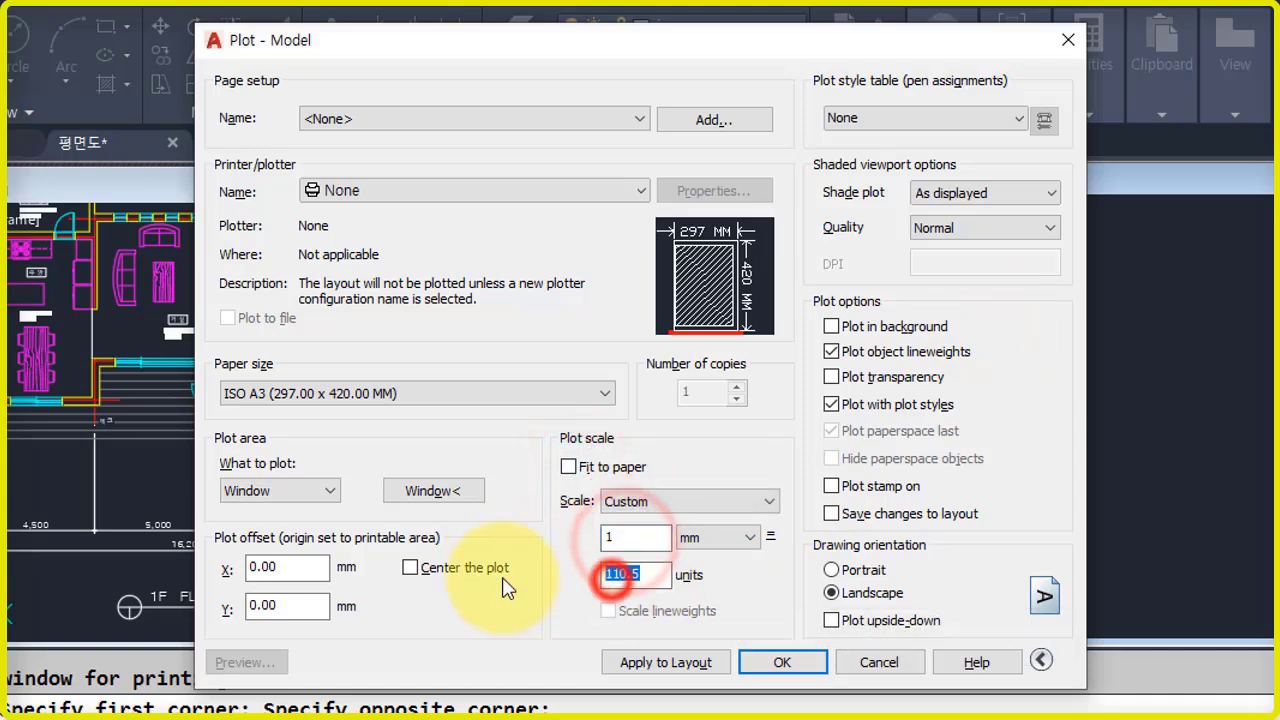
left_click(620, 540)
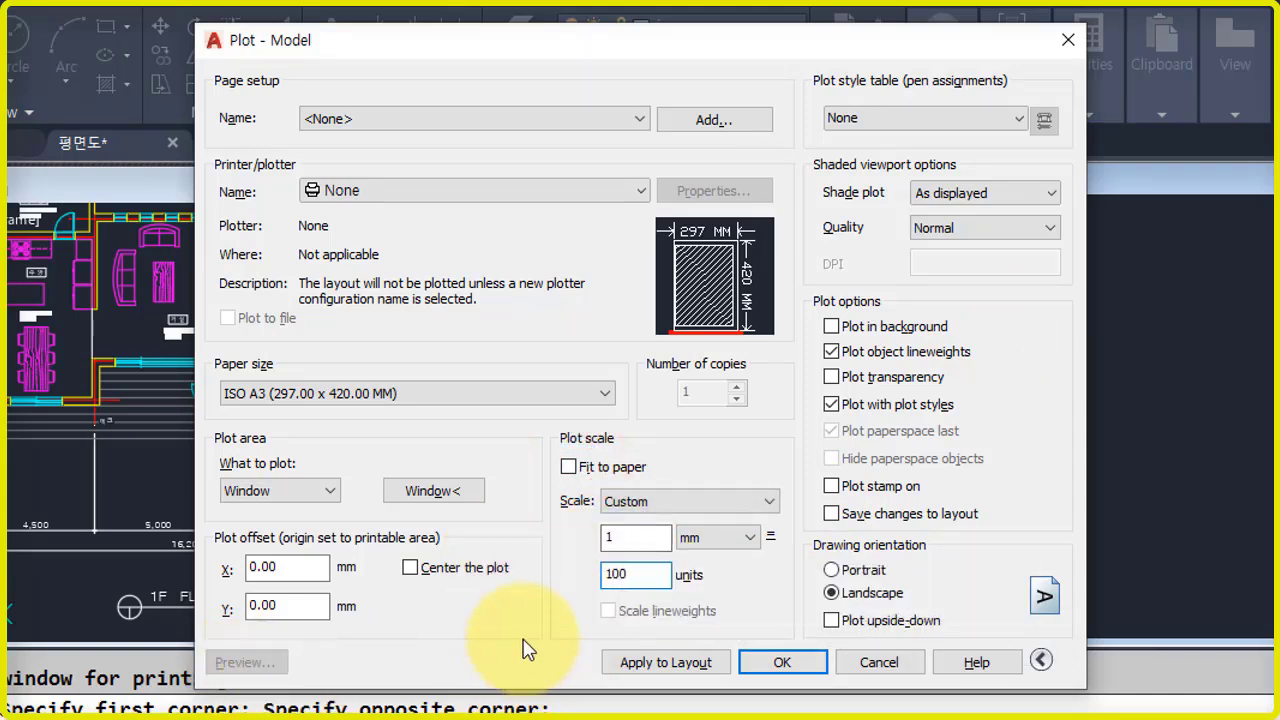
left_click(630, 540)
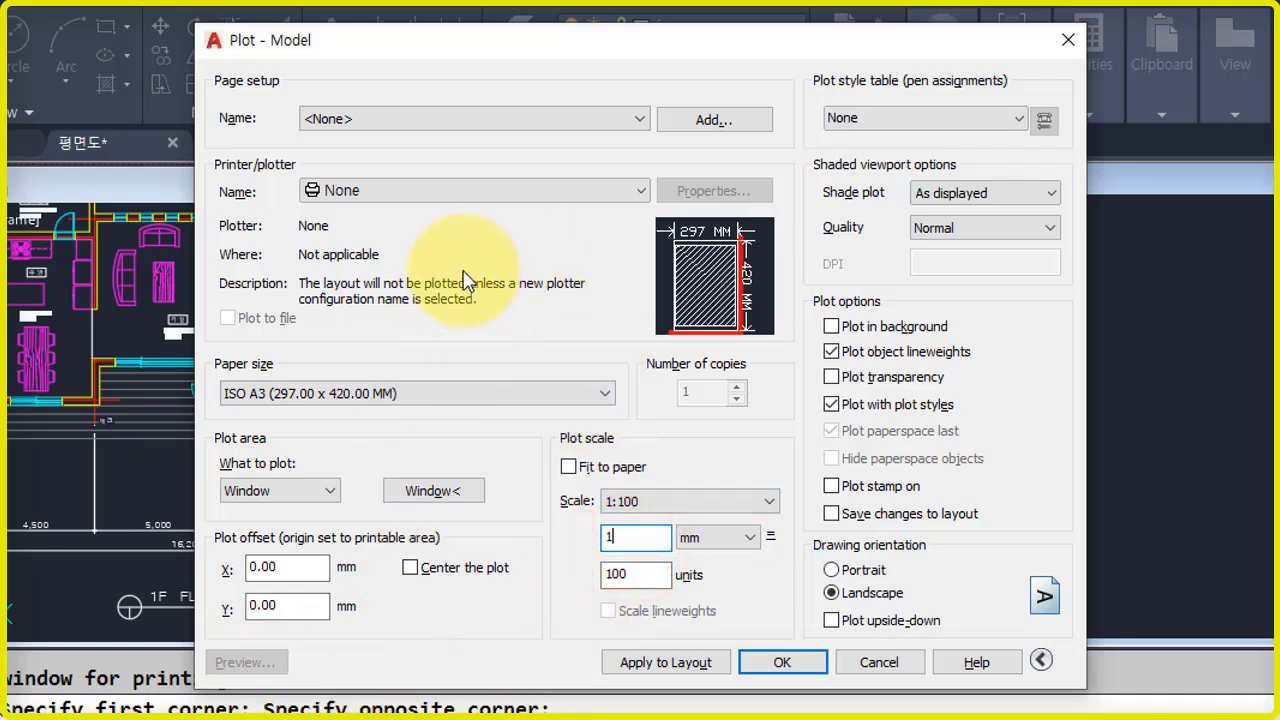
- Choose the PostScript Level 1.pc3 plotter and set the paper size to ISO A3 (420.00 x 297.00 MM)
left_click(490, 191)
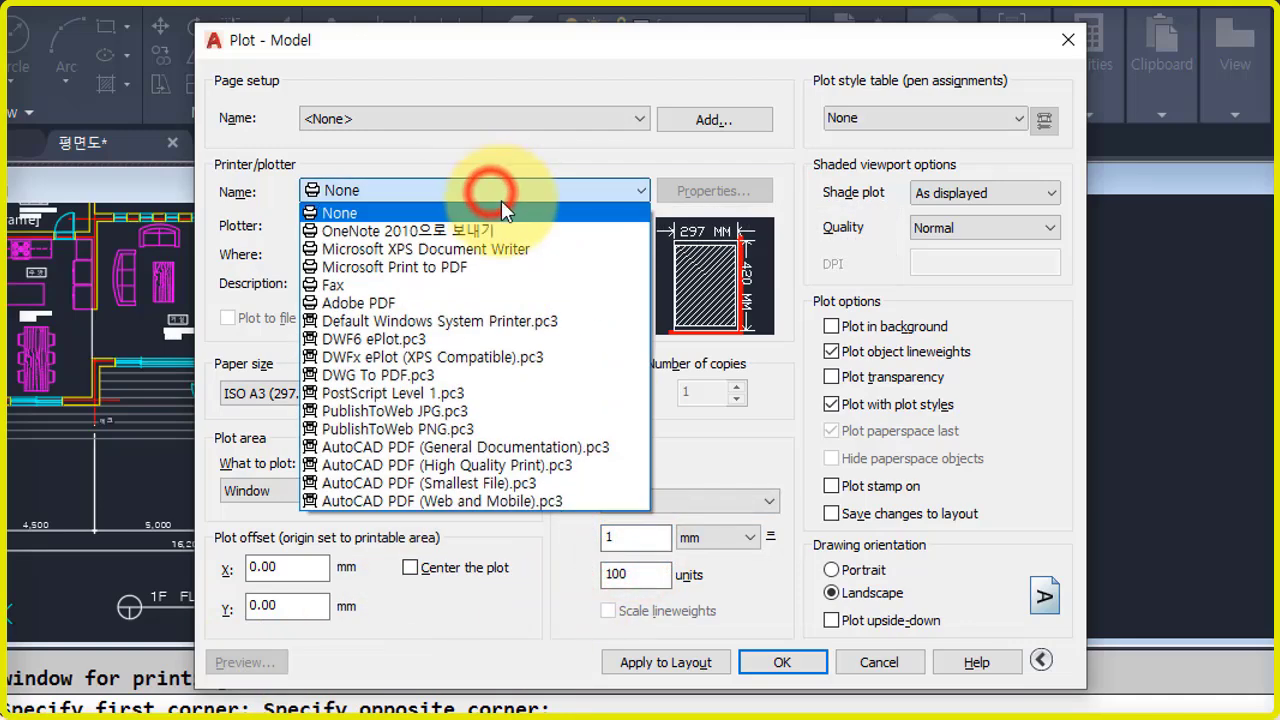
left_click(496, 394)
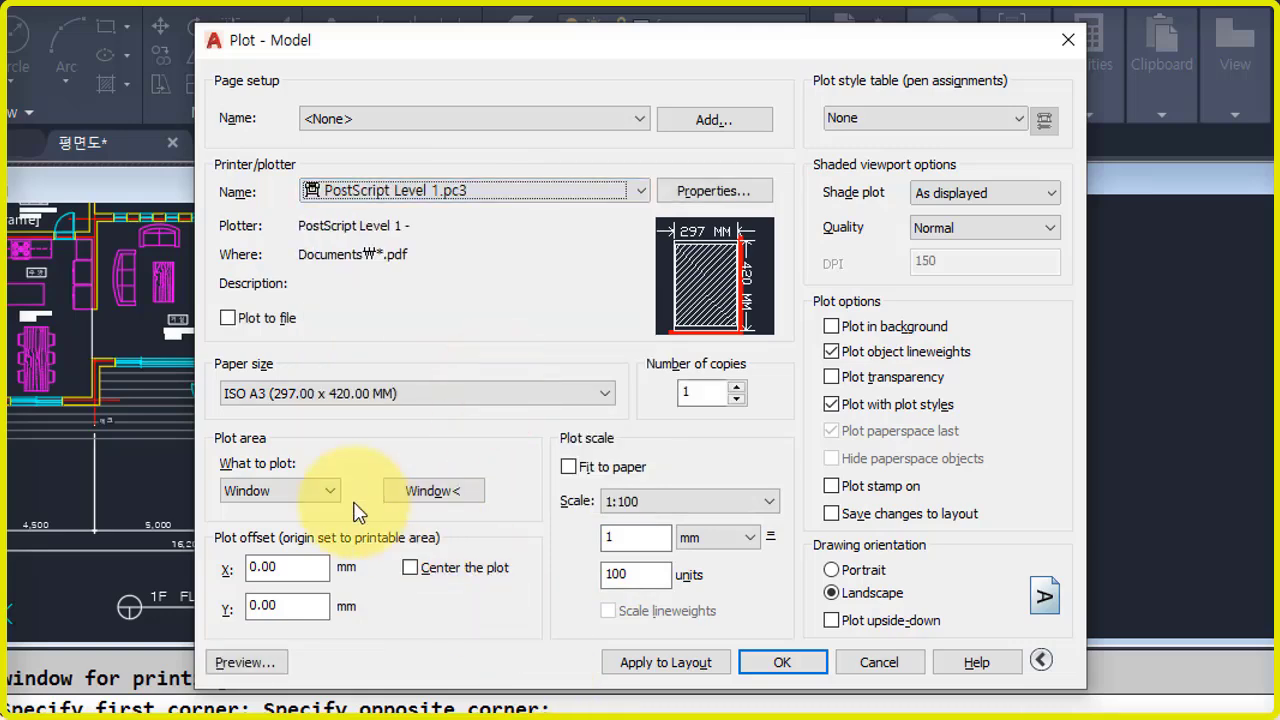
left_click(312, 394)
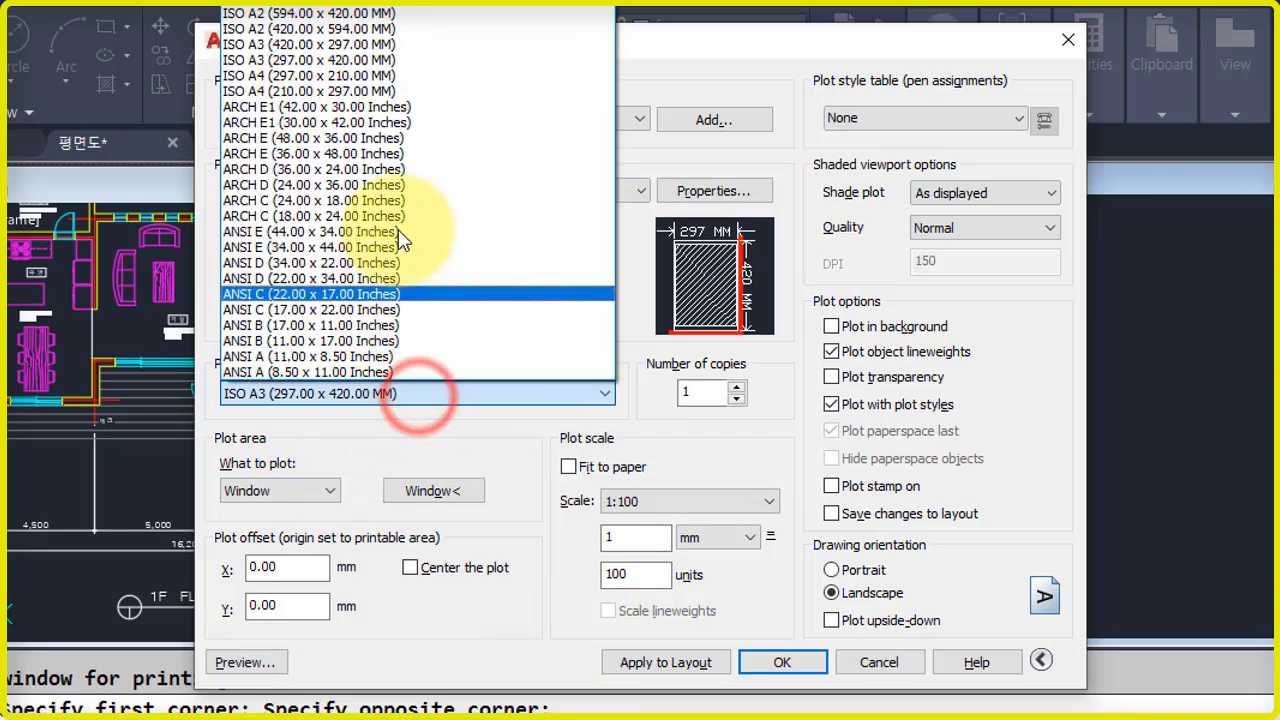
left_click(393, 50)
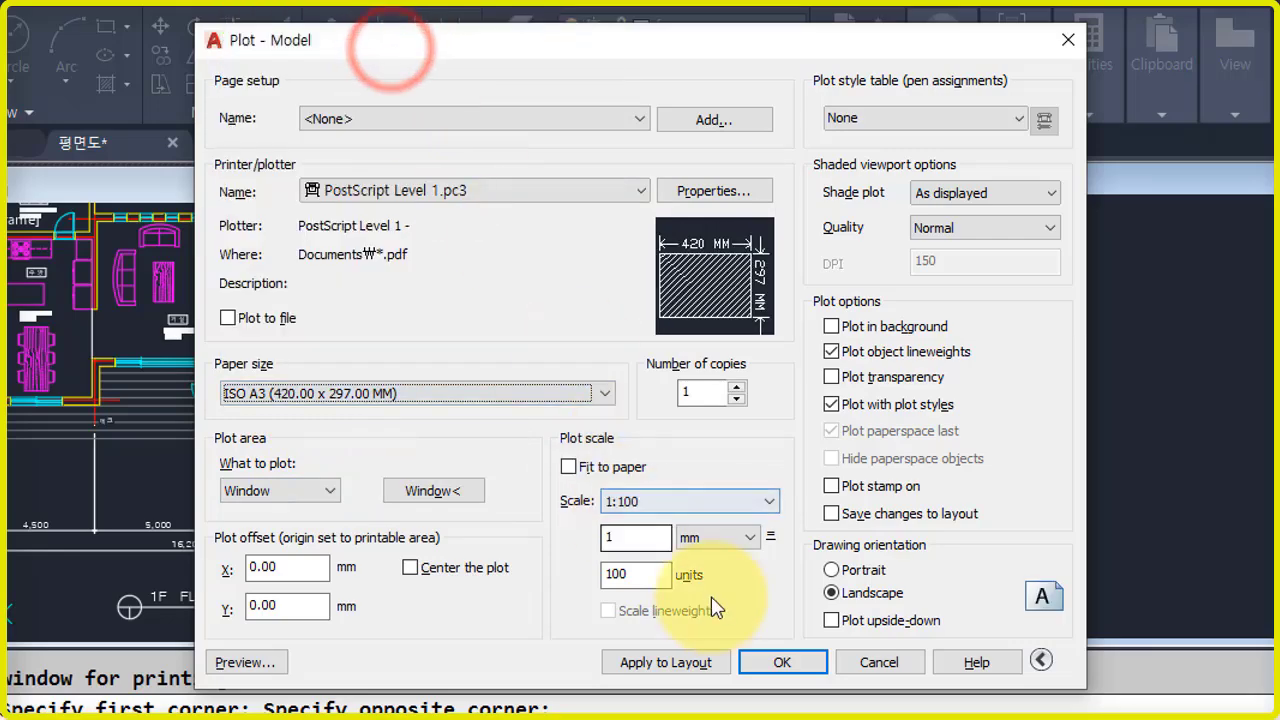
- Preview the bordered floor plan on the landscape A3 sheet and return to the plot settings
left_click(247, 664)
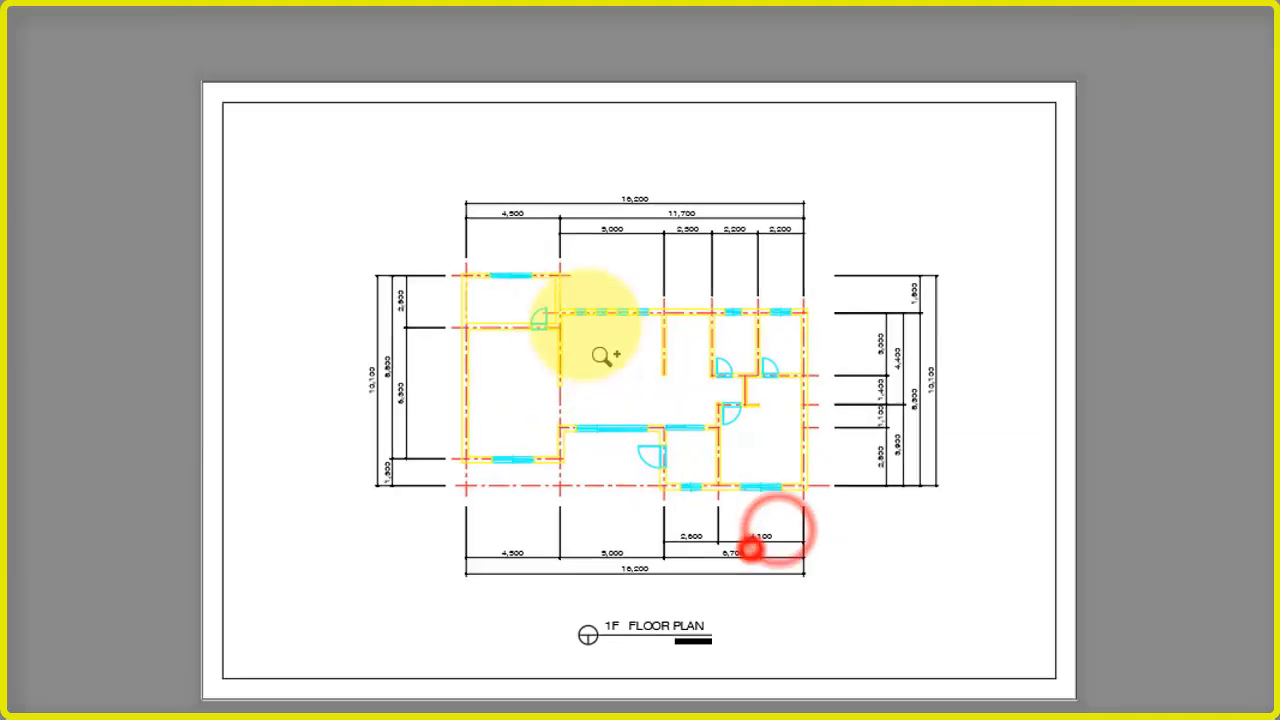
left_click_drag(848, 624, 749, 481)
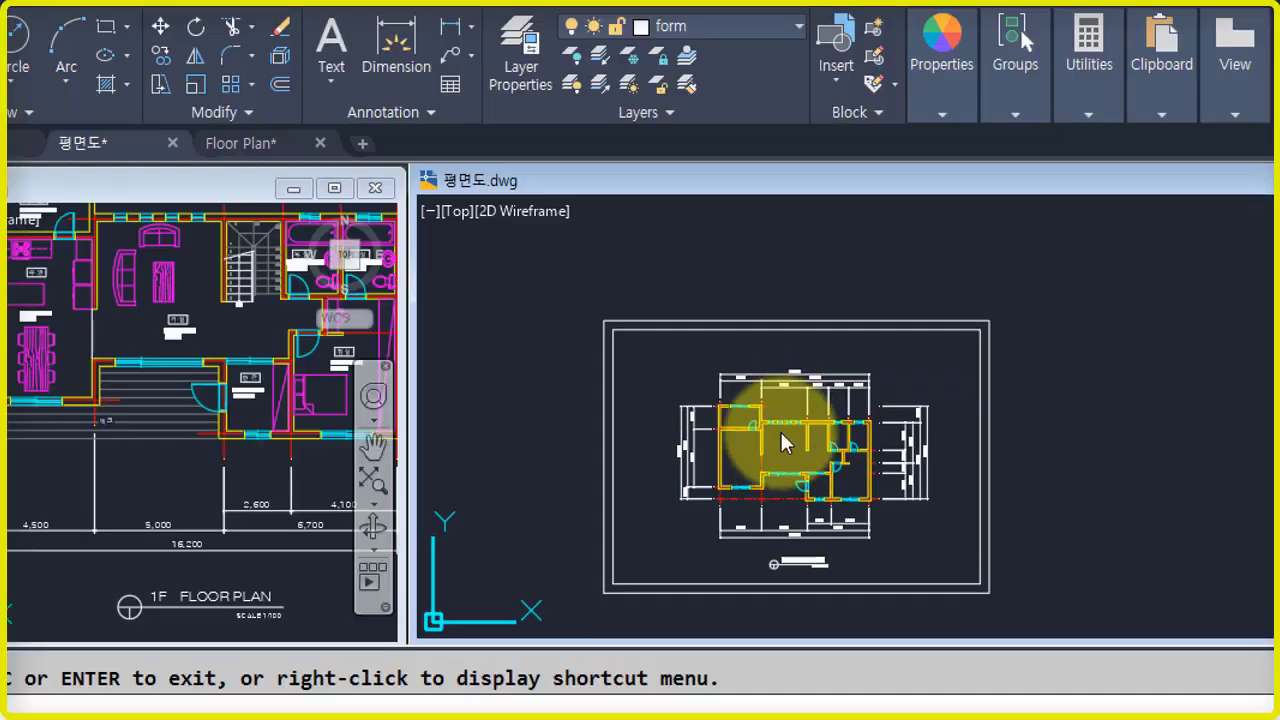
key("Escape")
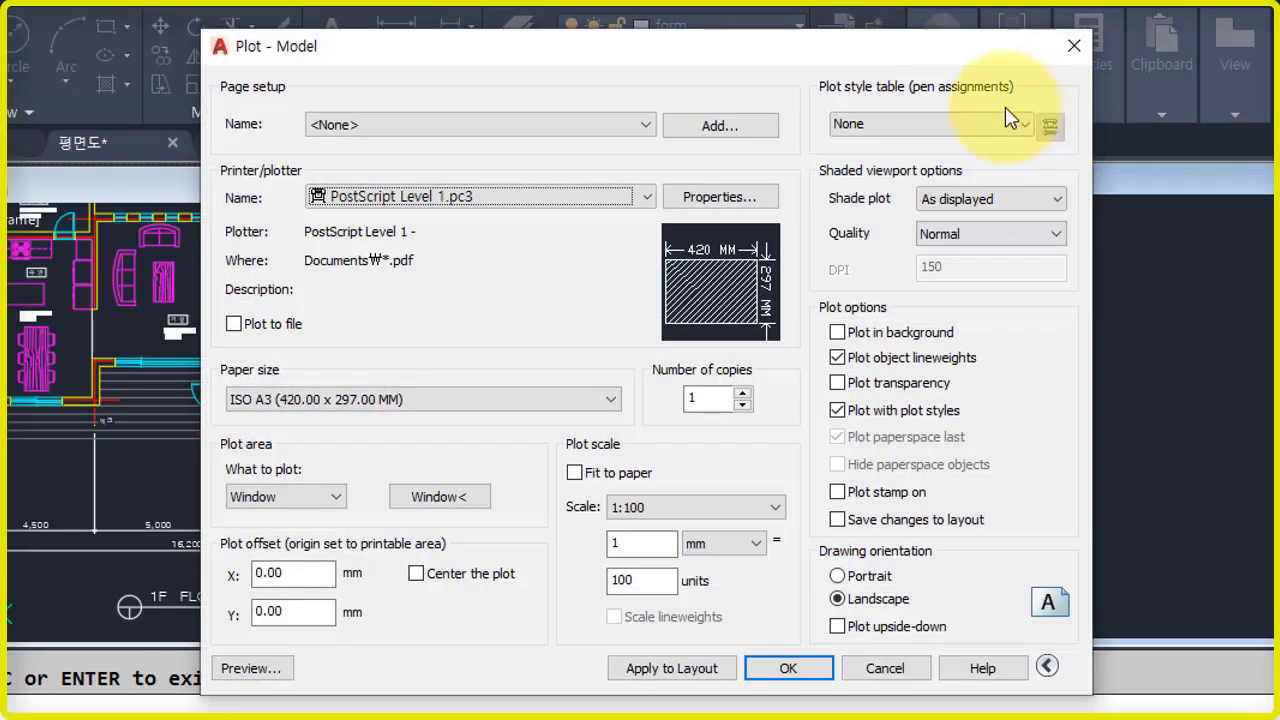
- Assign the acad.ctb plot style table to all layouts, then review and save its pen settings
left_click(943, 128)
left_click(945, 168)
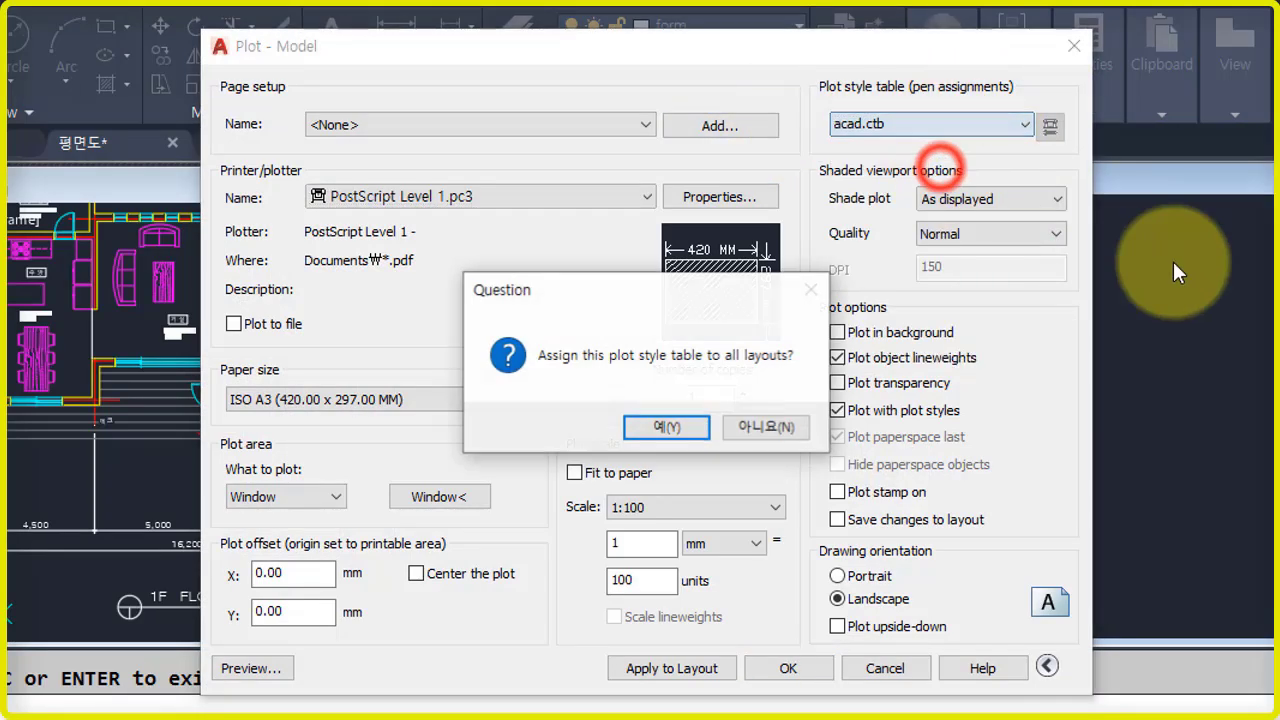
left_click(677, 428)
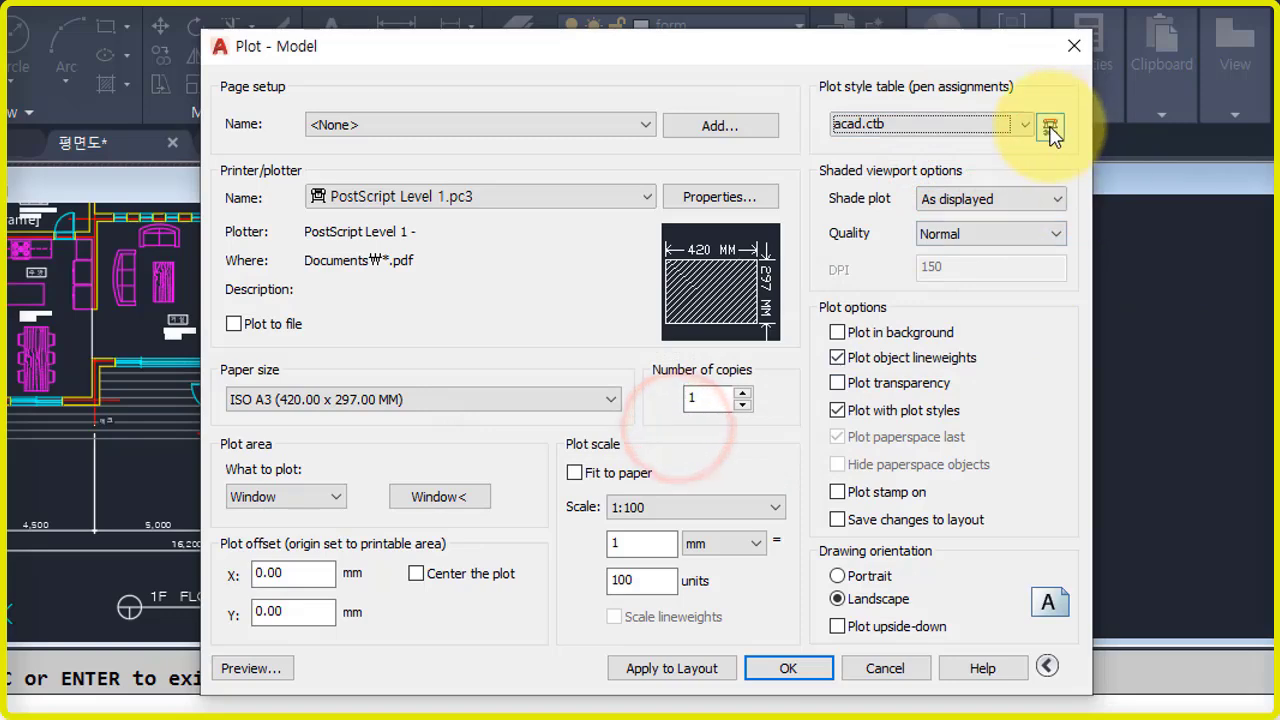
left_click(1050, 127)
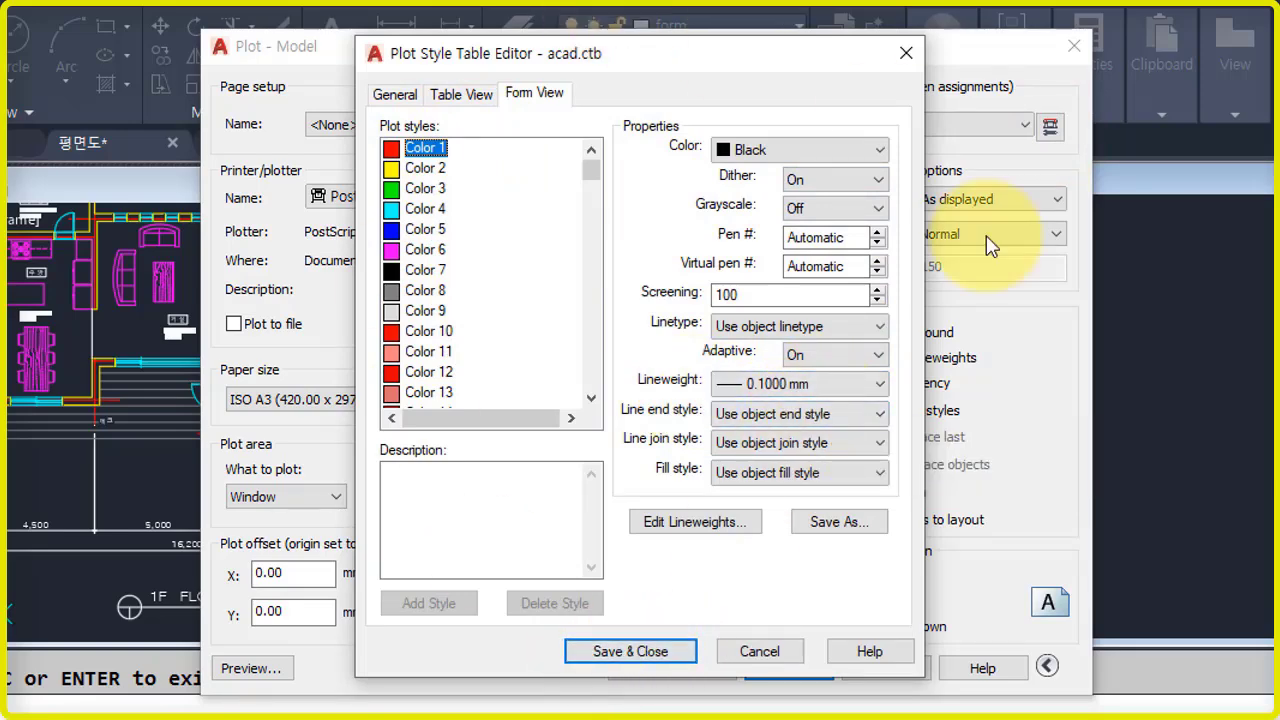
left_click(630, 651)
- Preview the plot with the acad.ctb plot styles and inspect the plan's linework up close
left_click(251, 668)
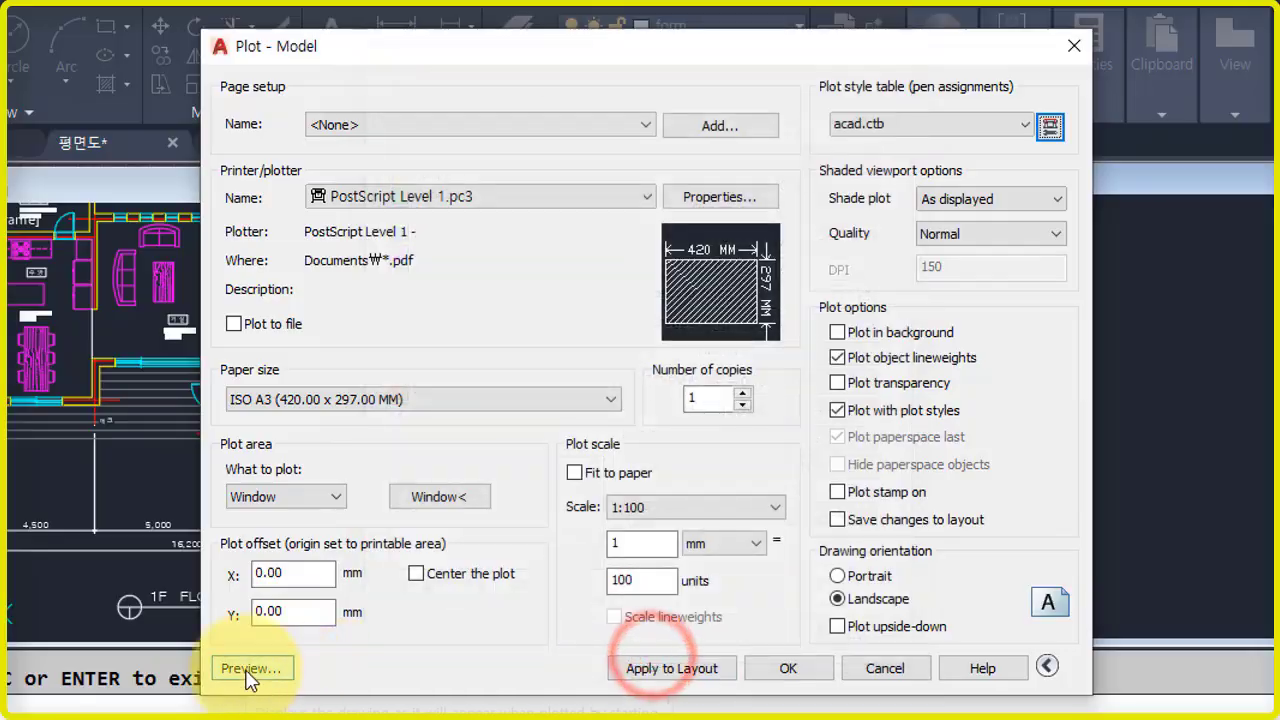
scroll(706, 419, "up", 5)
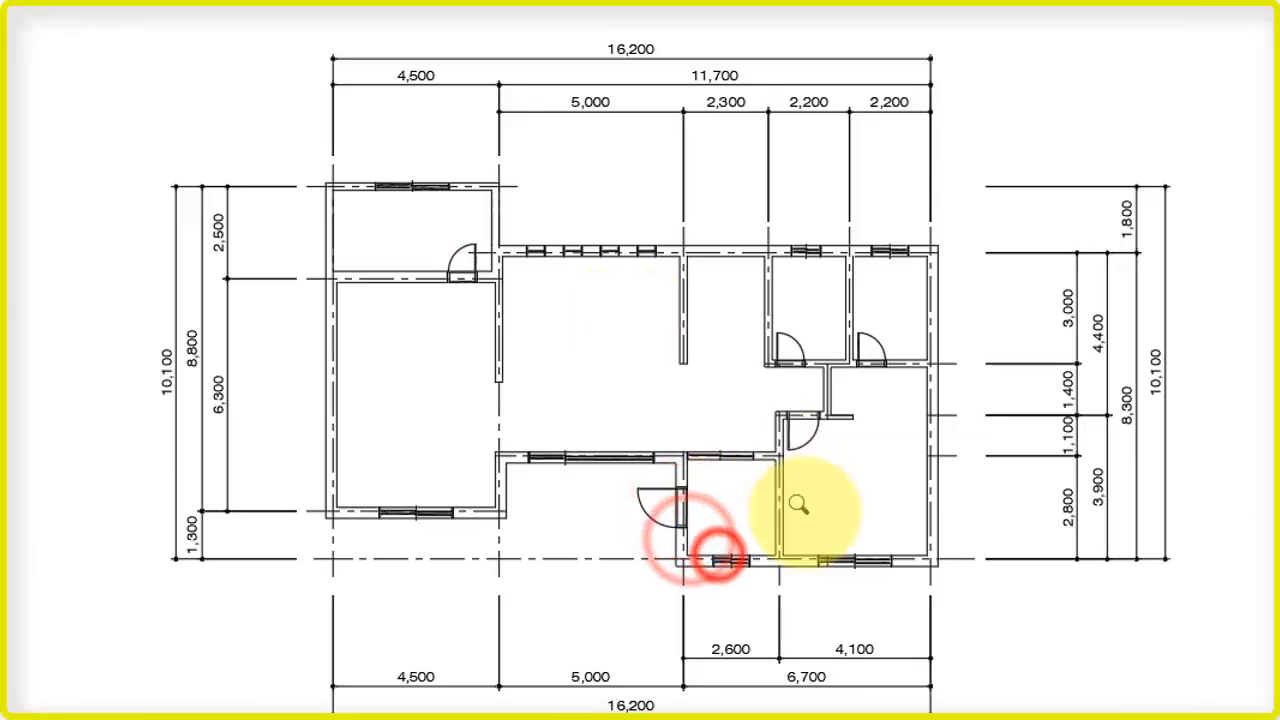
- Finish inspecting the plan's linework in the plot preview and close the plot settings without plotting
left_click(810, 552)
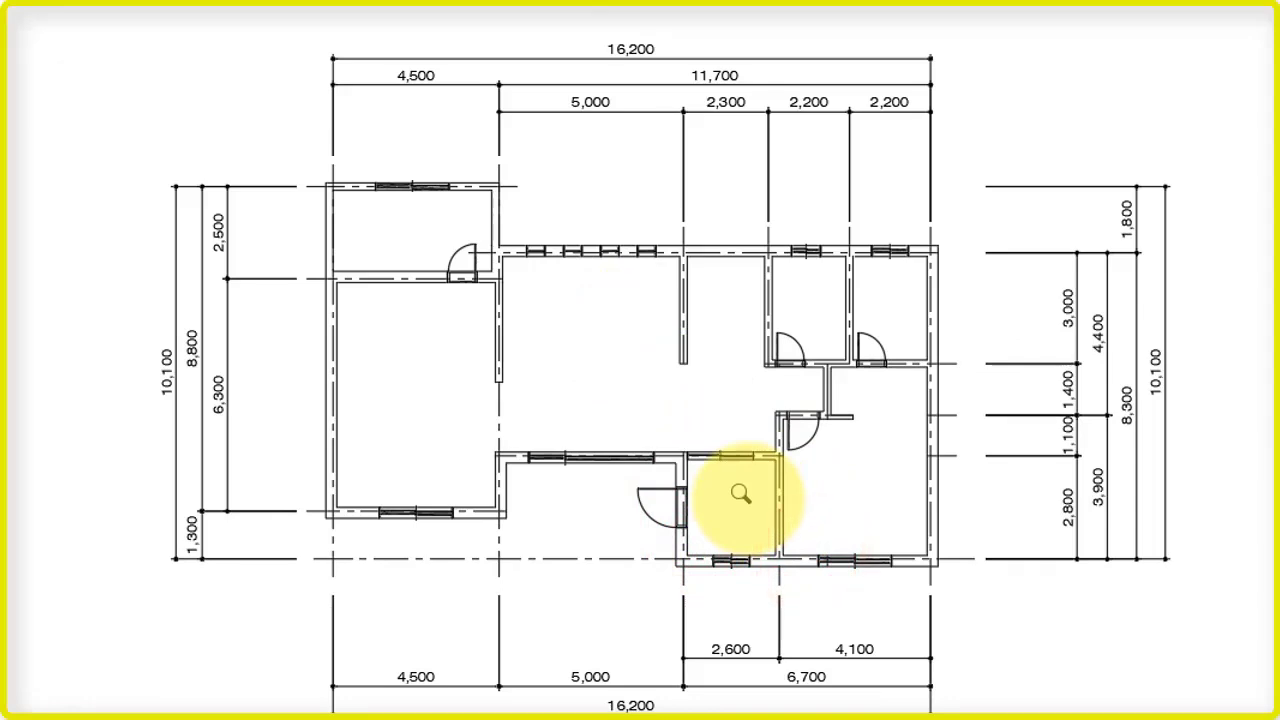
left_click_drag(657, 384, 636, 487)
left_click(637, 486)
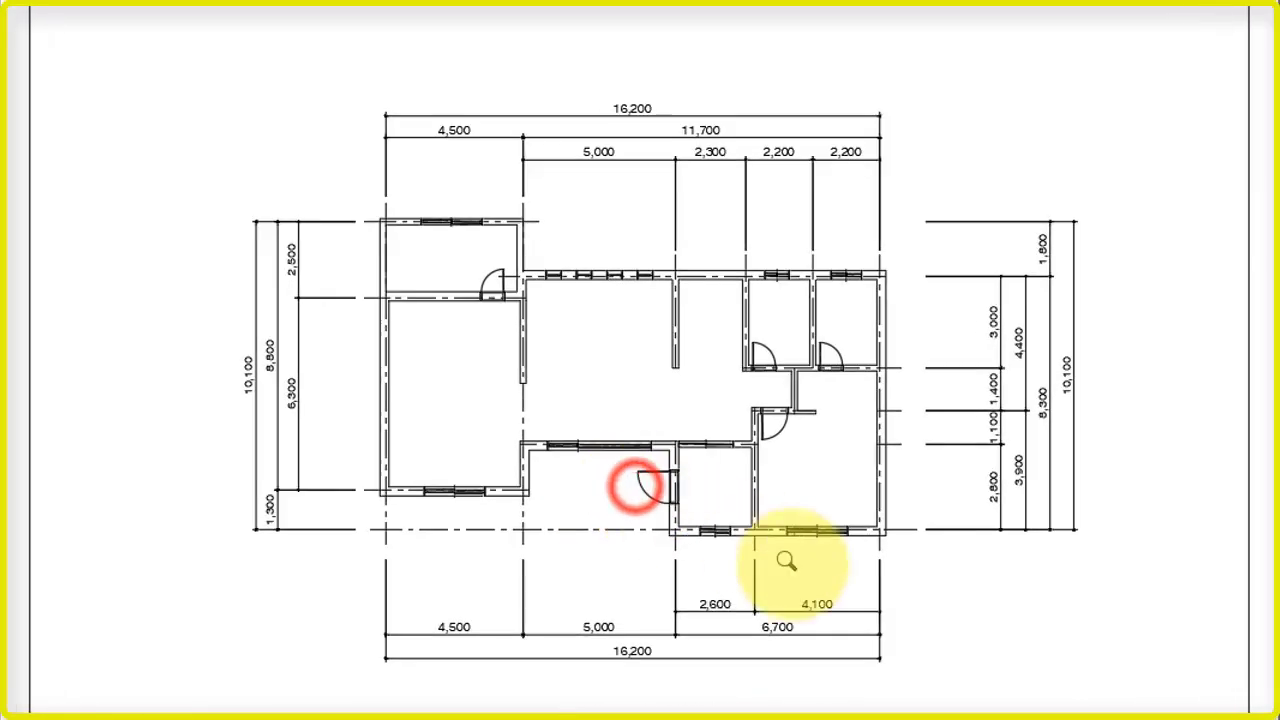
key("Escape")
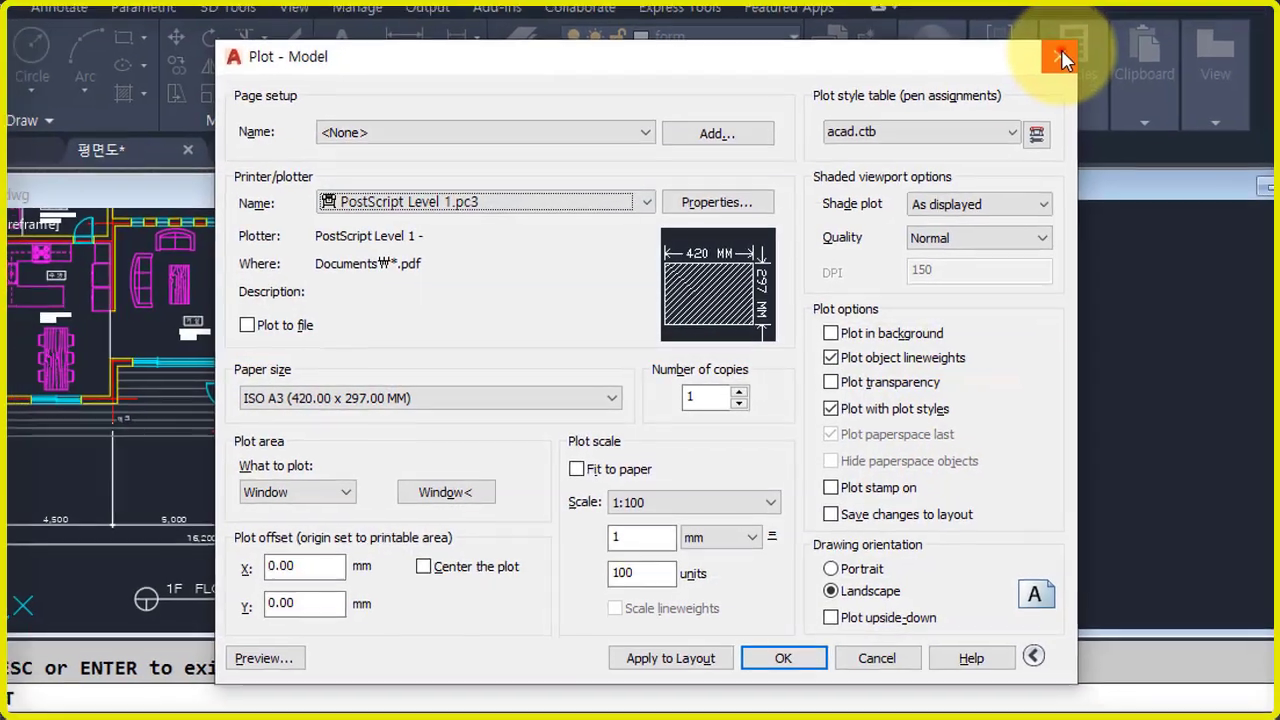
left_click(1062, 58)
- Compare the bordered plan in 평면도.dwg with the furnished reference plan in Floor Plan.dwg, viewing both drawings in full
scroll(703, 457, "up", 2)
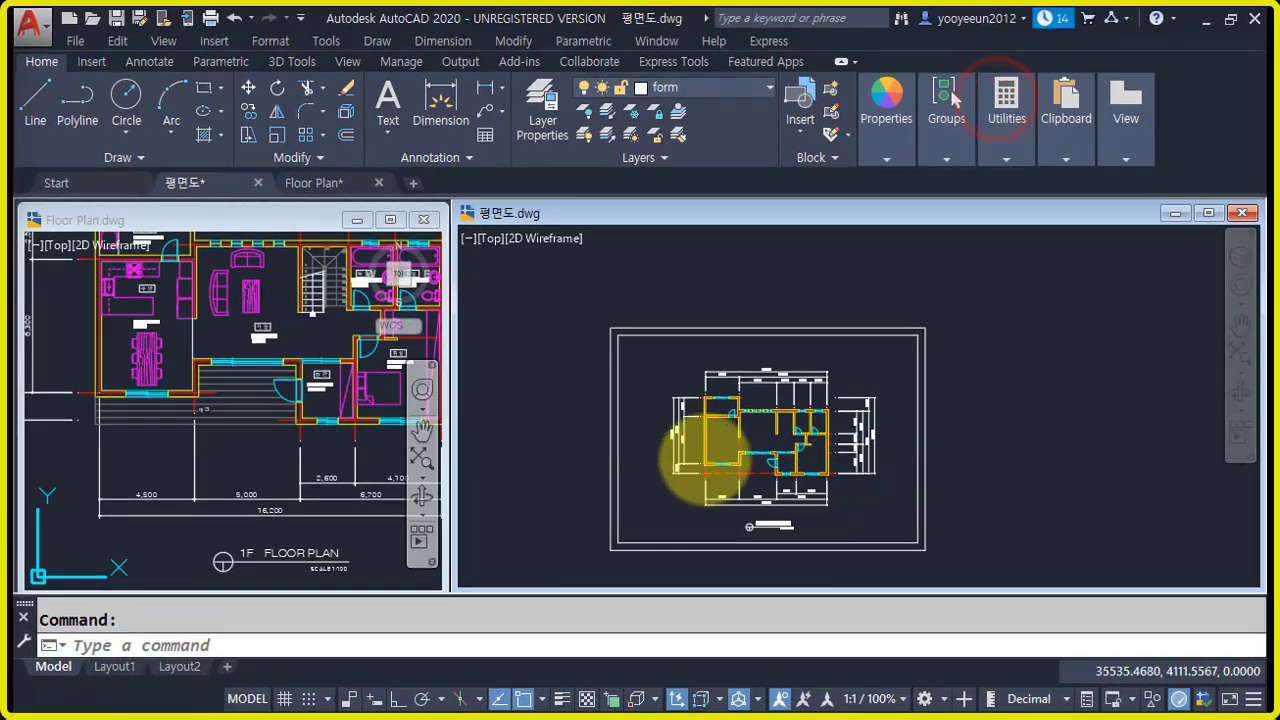
scroll(820, 457, "up", 2)
scroll(833, 437, "up", 1)
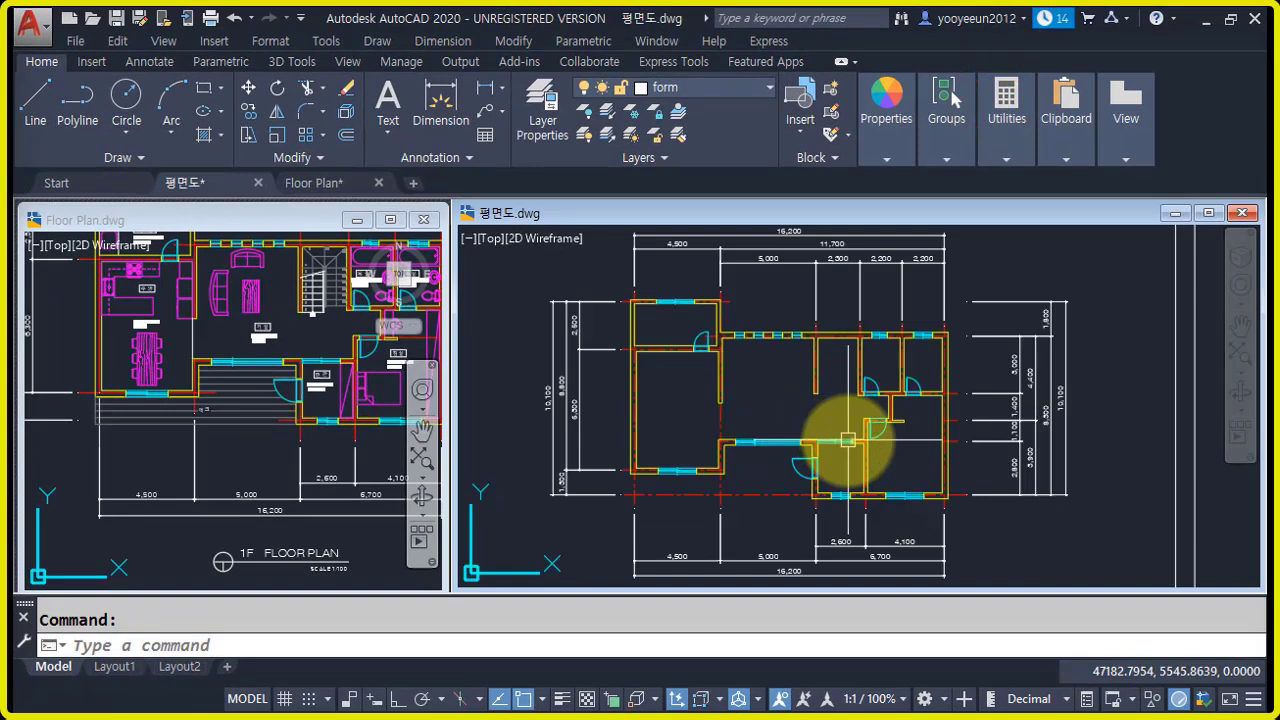
left_click(270, 465)
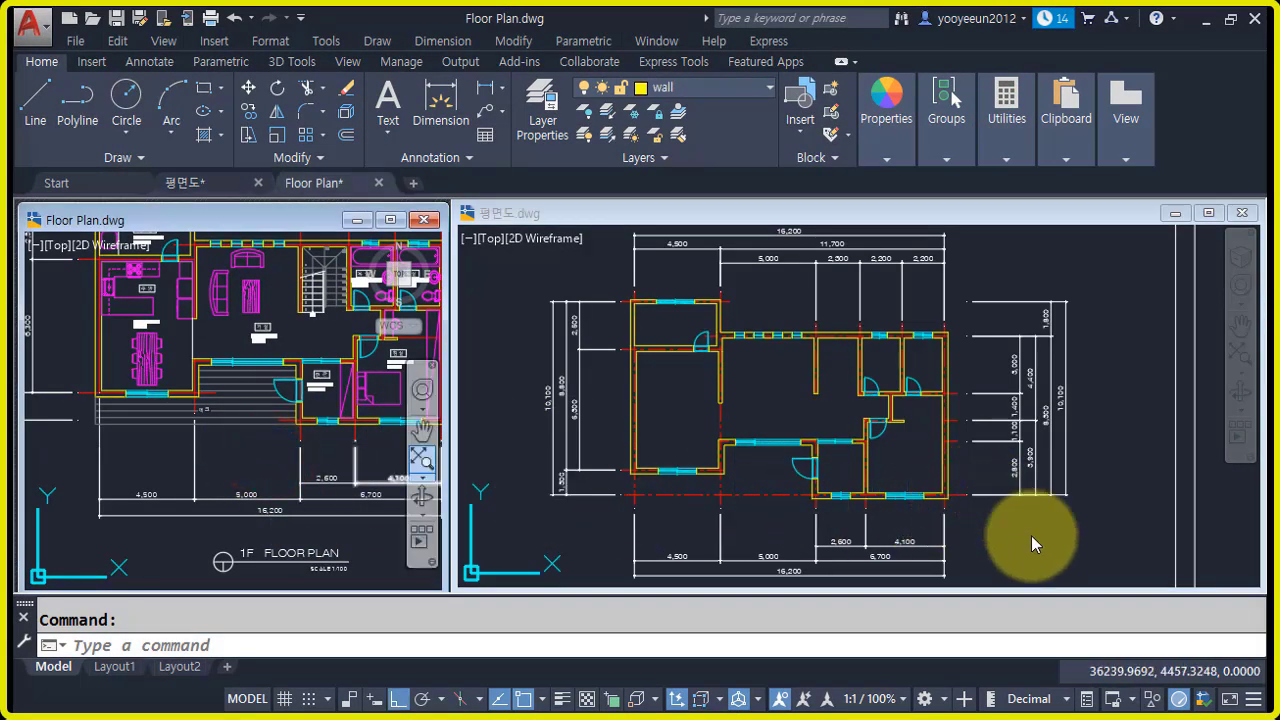
left_click(945, 485)
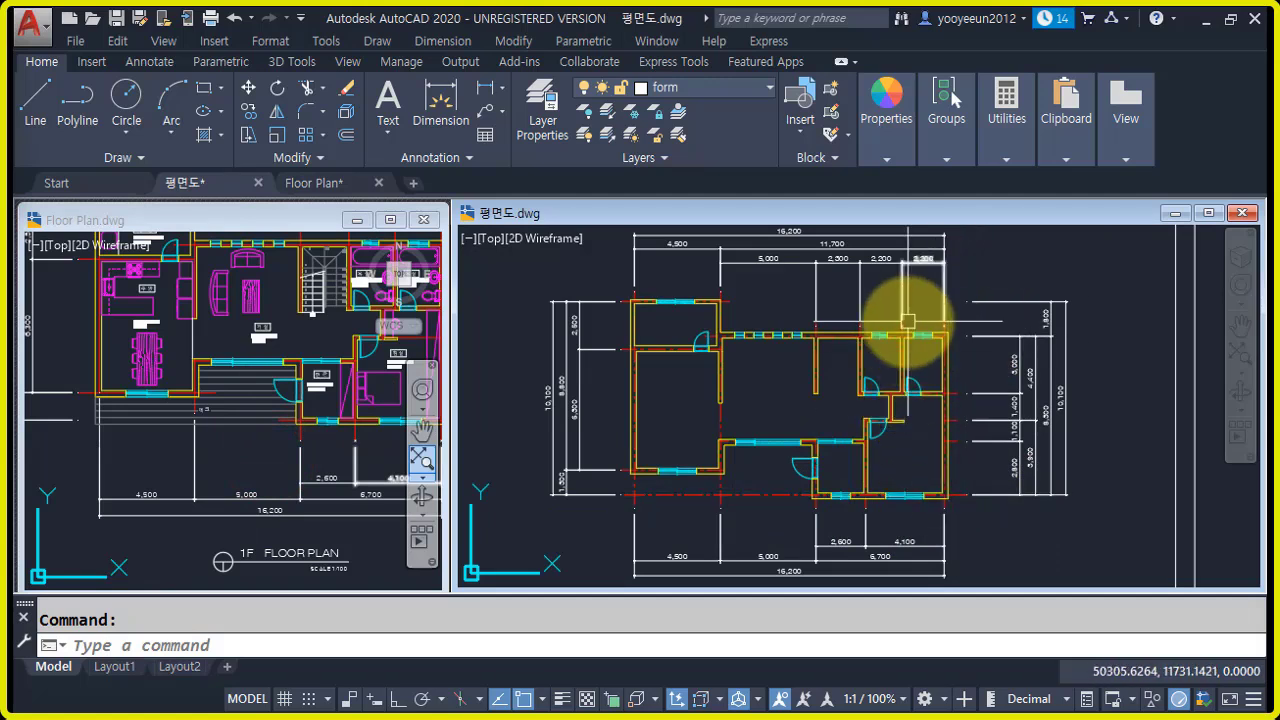
mouse_move(907, 321)
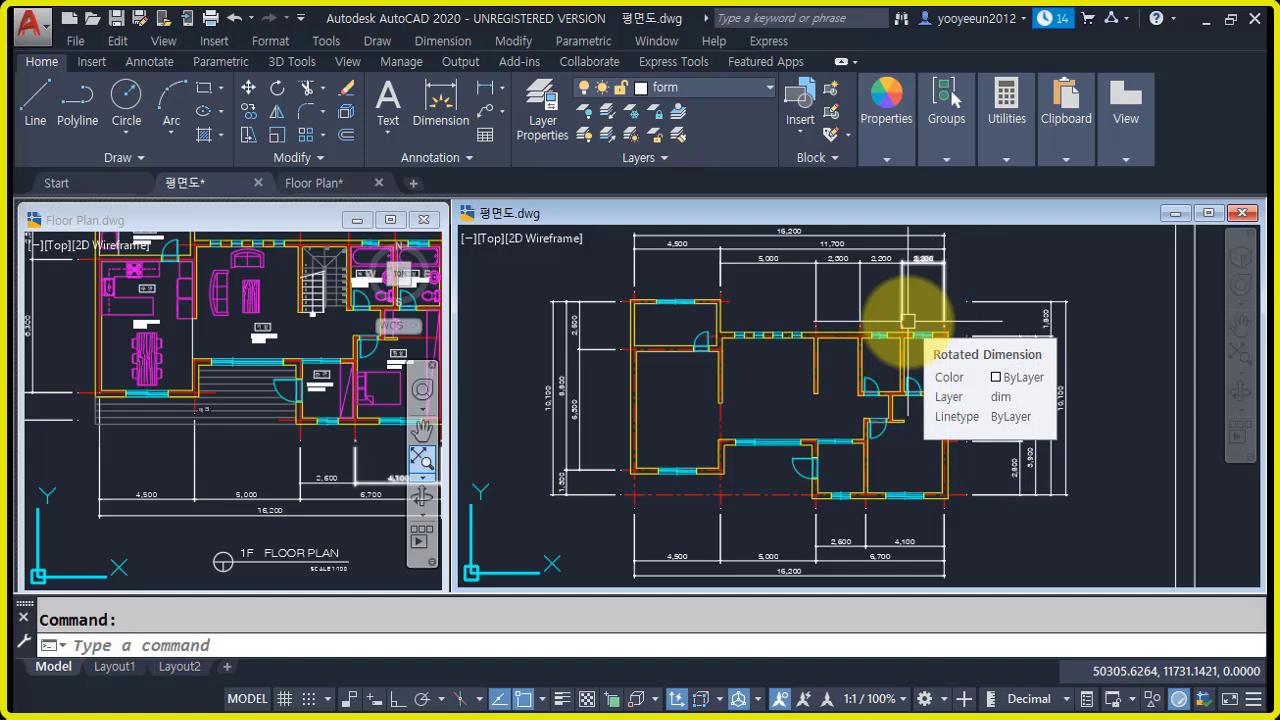
left_click(260, 336)
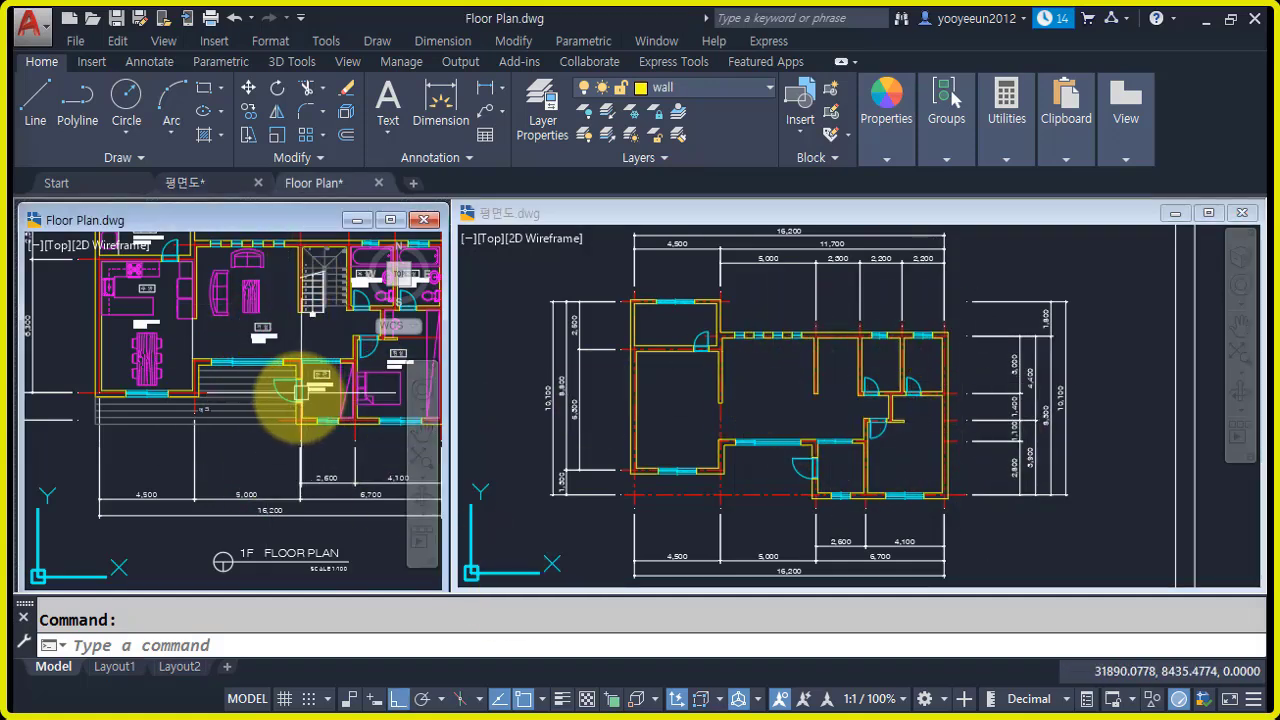
scroll(295, 440, "down", 4)
left_click(1070, 555)
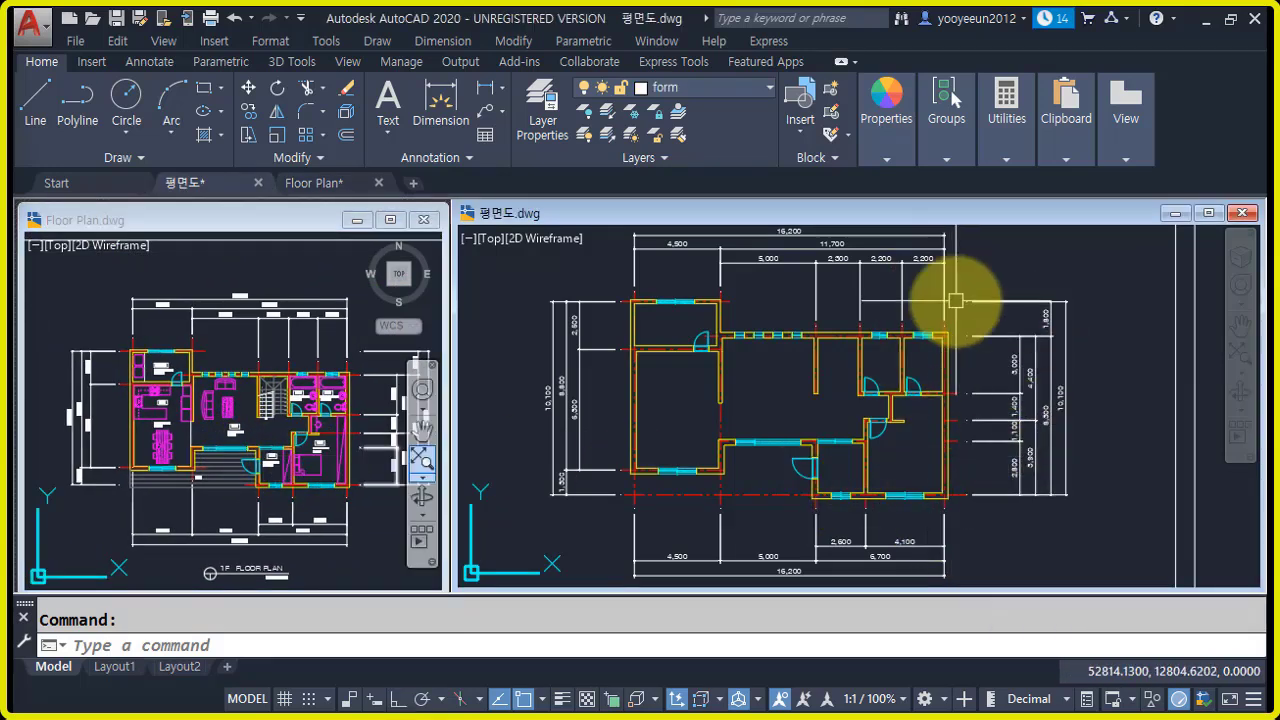
scroll(951, 300, "down", 2)
middle_click_drag(812, 318, 775, 353)
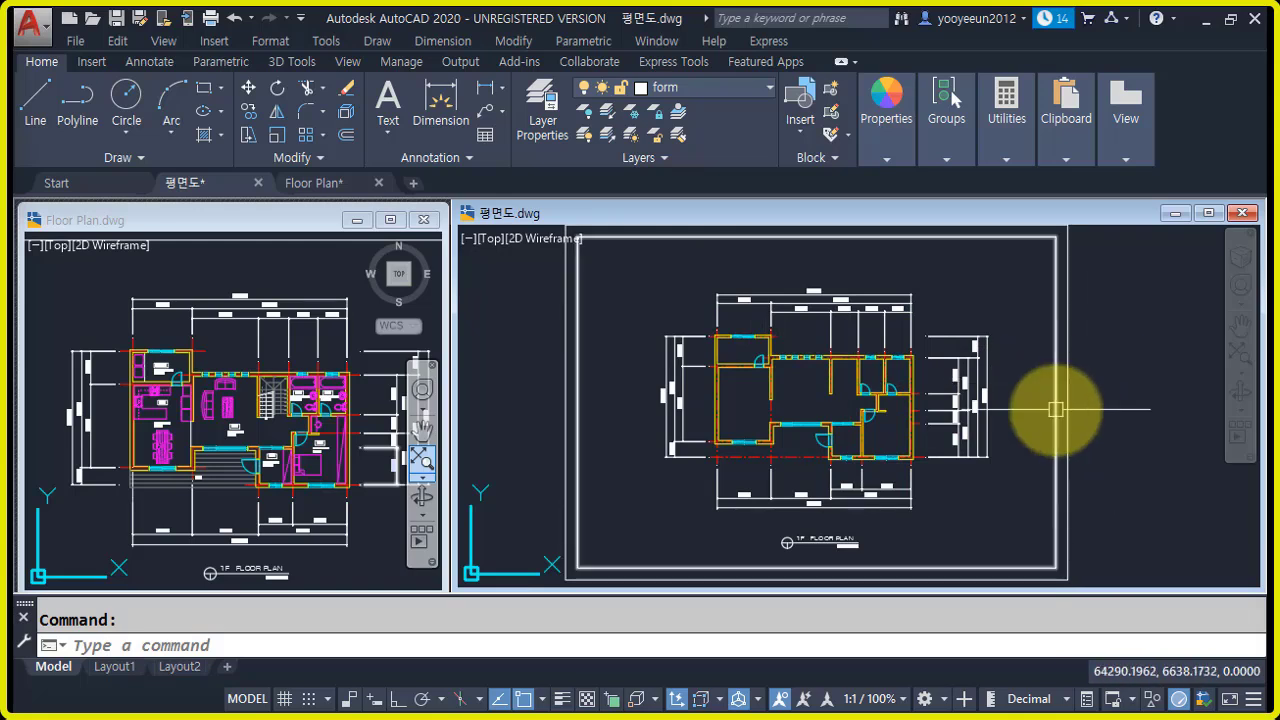
mouse_move(1059, 405)
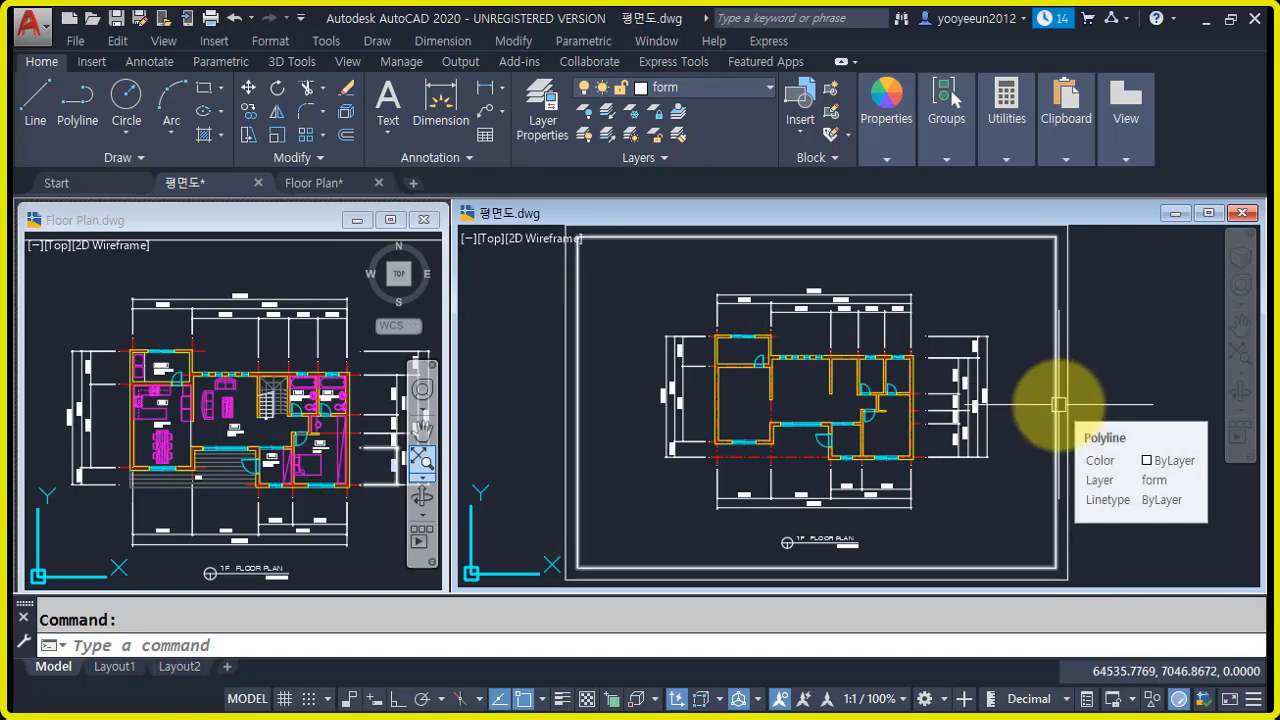